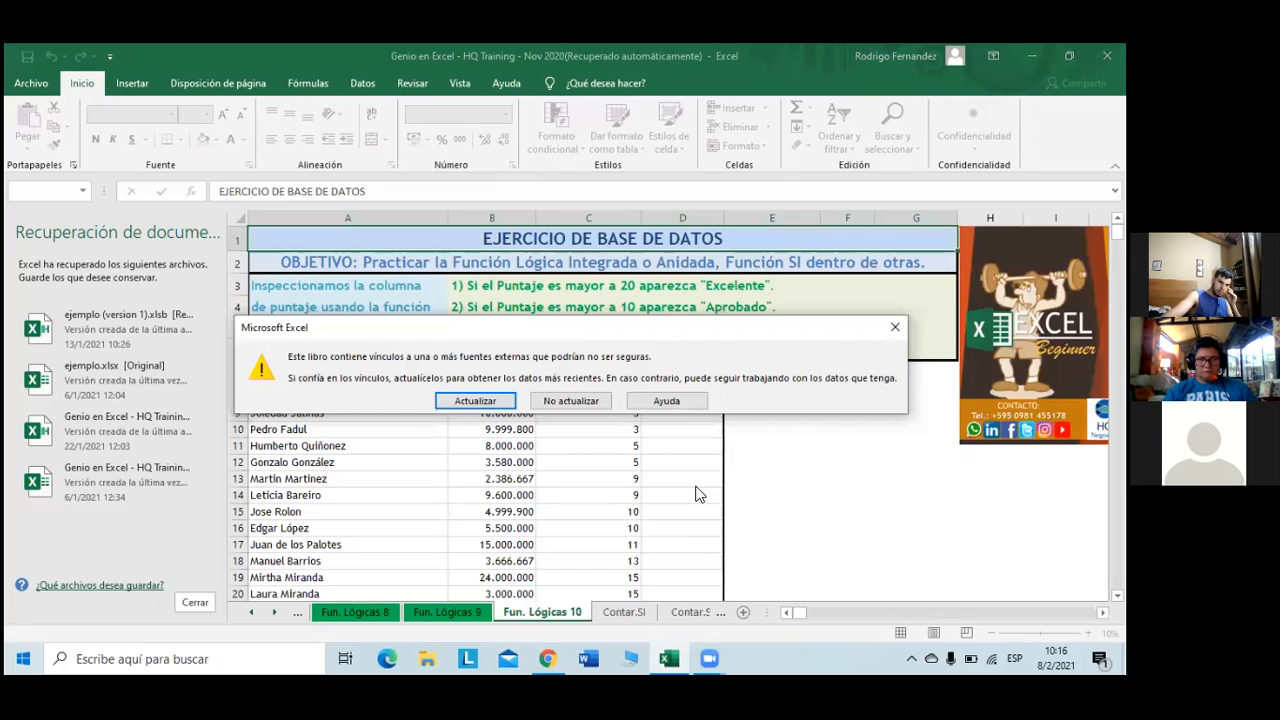
- Update the external links, skip the broken ones, and close document recovery, keeping files for later
{"action": "left_click", "coordinate": [501, 408]}
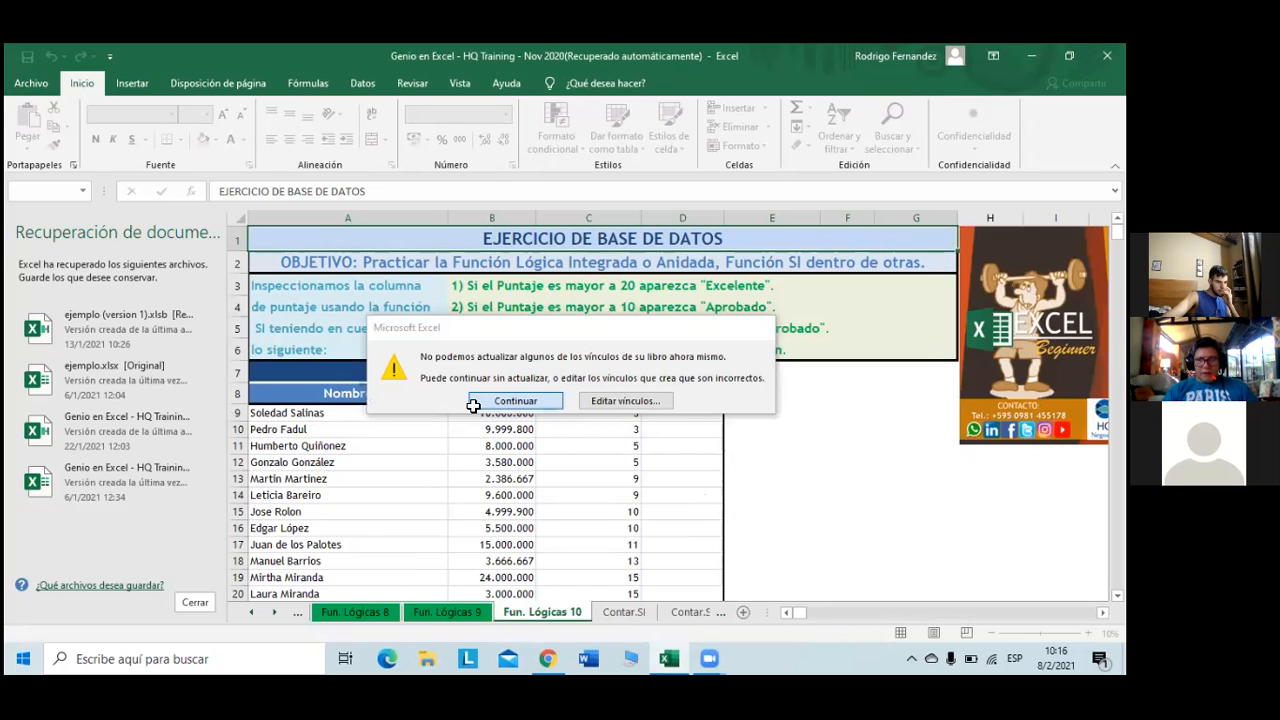
{"action": "left_click", "coordinate": [477, 403]}
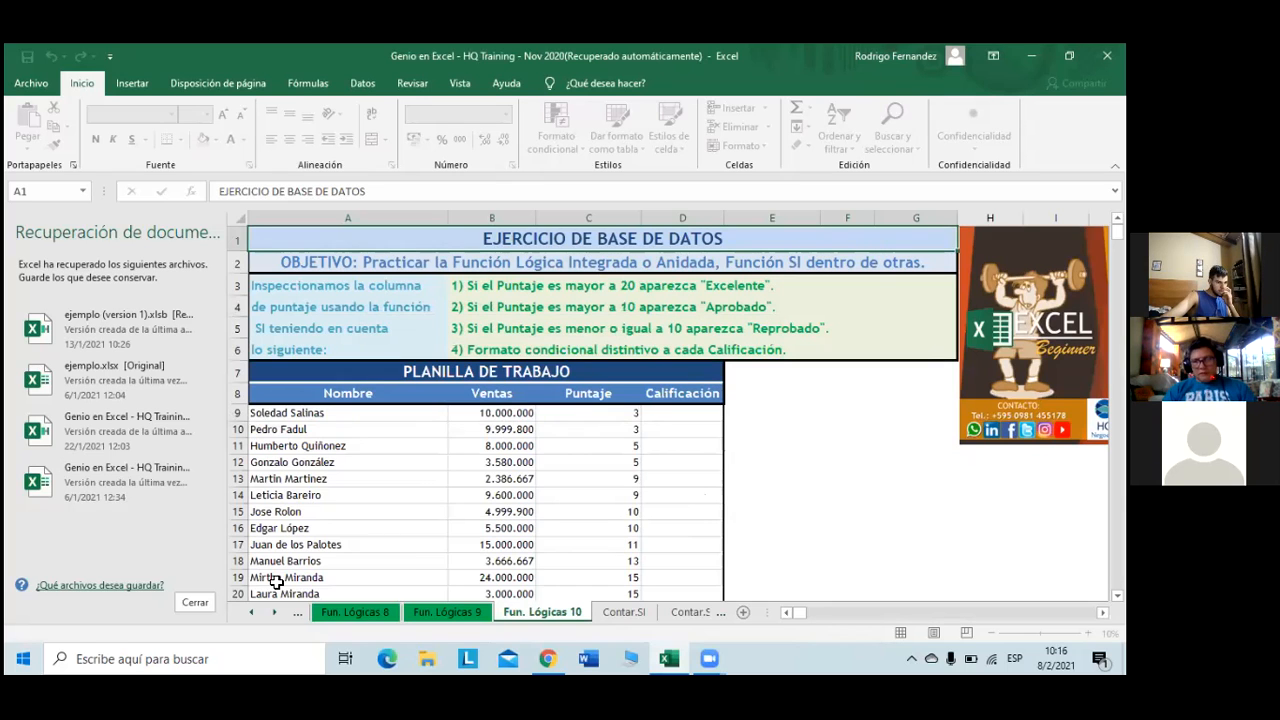
{"action": "left_click", "coordinate": [195, 602]}
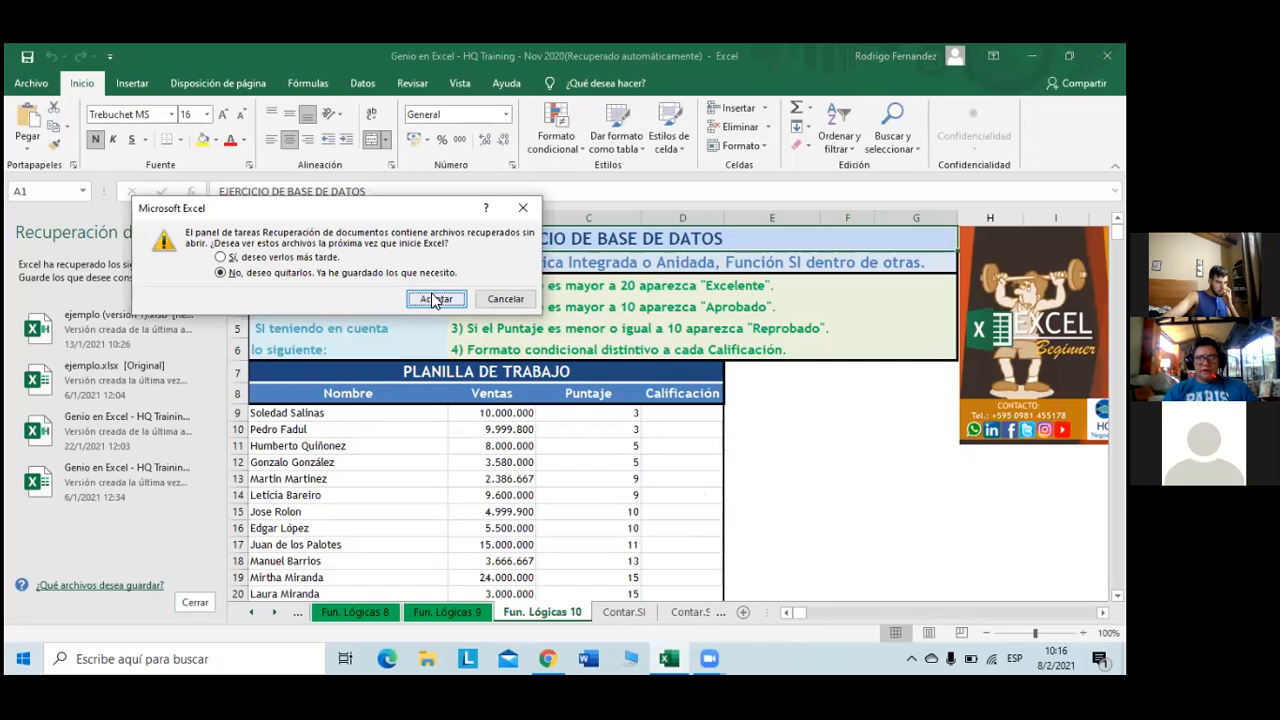
{"action": "left_click", "coordinate": [230, 258]}
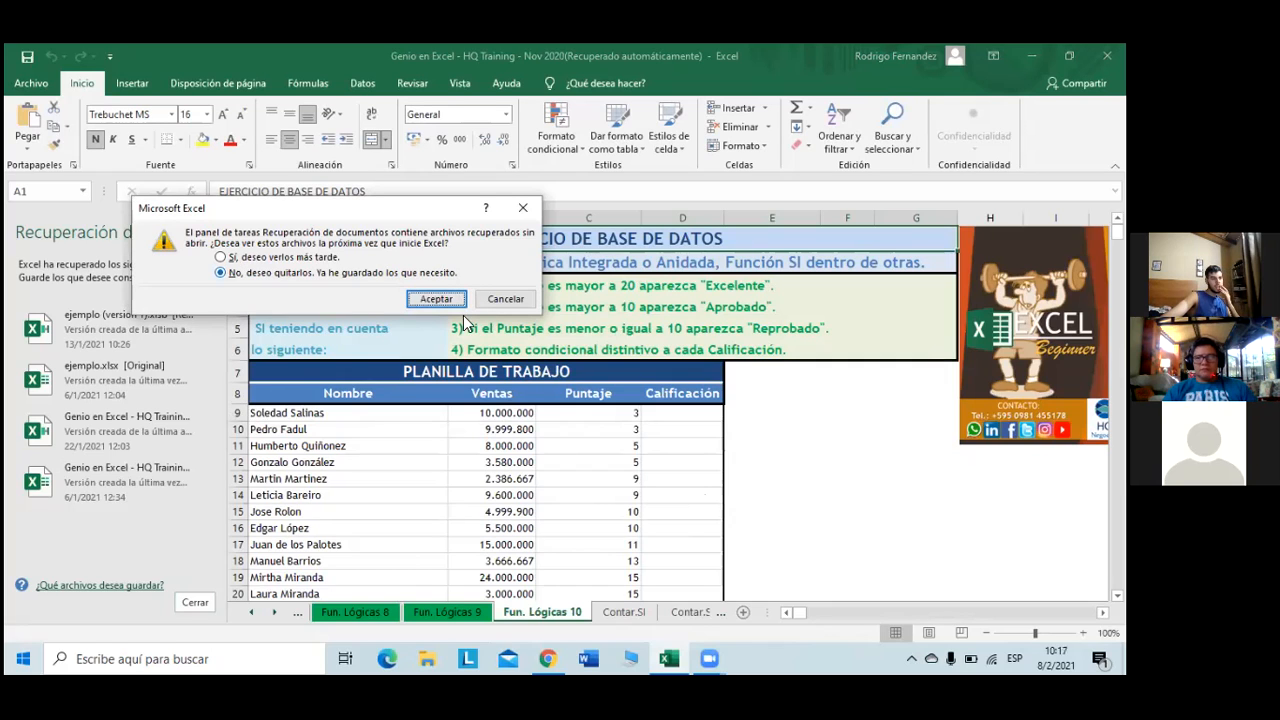
{"action": "left_click", "coordinate": [443, 304]}
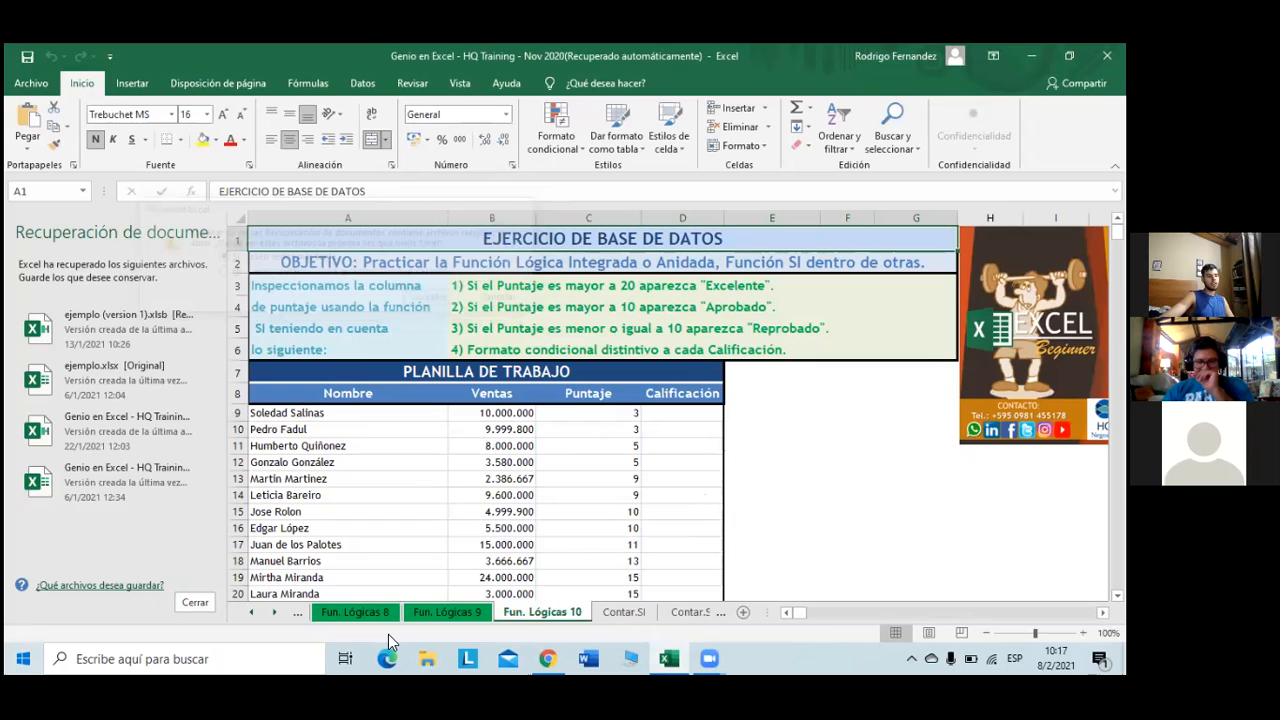
{"action": "key", "text": "ctrl+Page_Down"}
{"action": "left_click", "coordinate": [347, 611]}
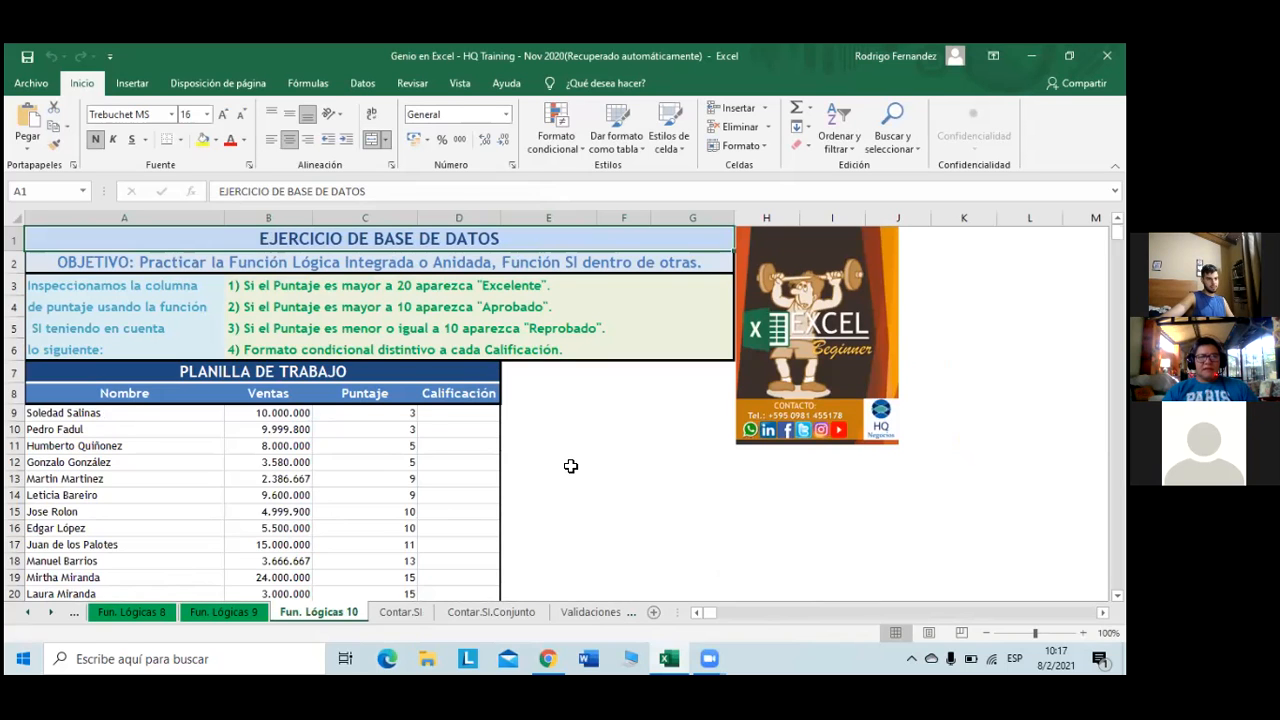
- Review the Planilla de Trabajo scores on Fun. Lógicas 10 and select cell D9
{"action": "scroll", "coordinate": [571, 466], "scroll_direction": "down", "scroll_amount": 1}
{"action": "scroll", "coordinate": [571, 466], "scroll_direction": "up", "scroll_amount": 1}
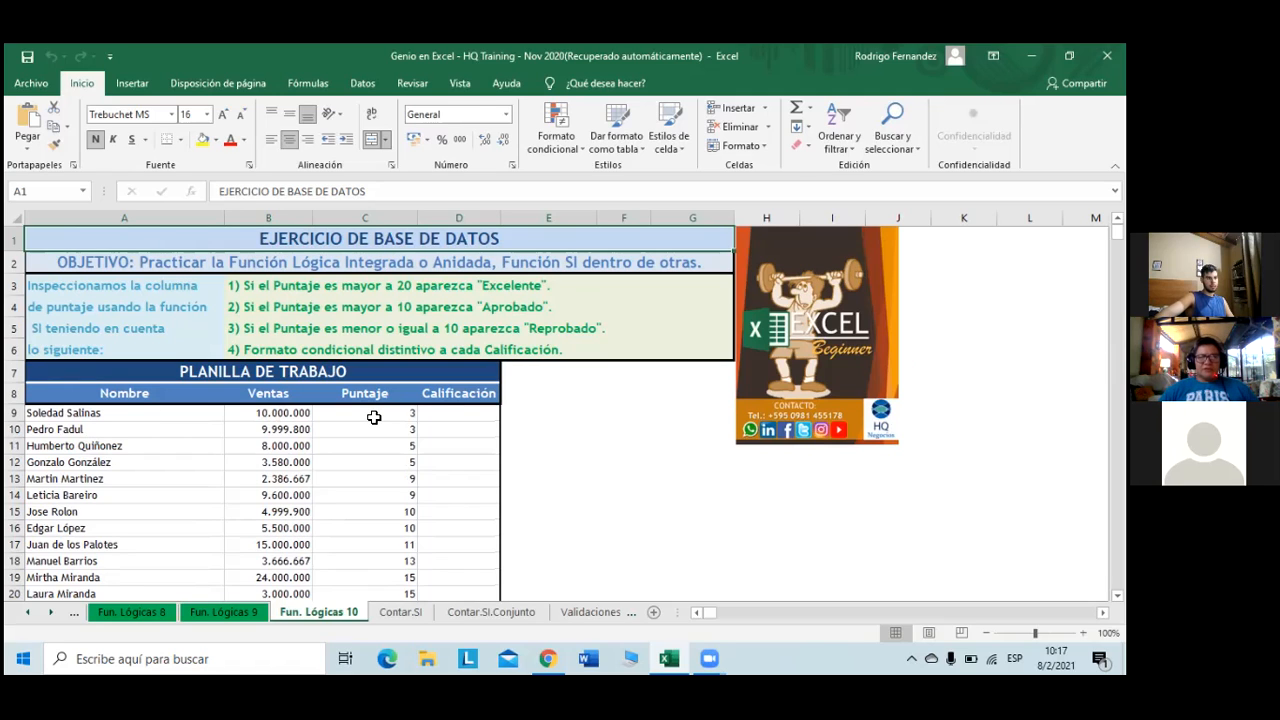
{"action": "left_click", "coordinate": [440, 416]}
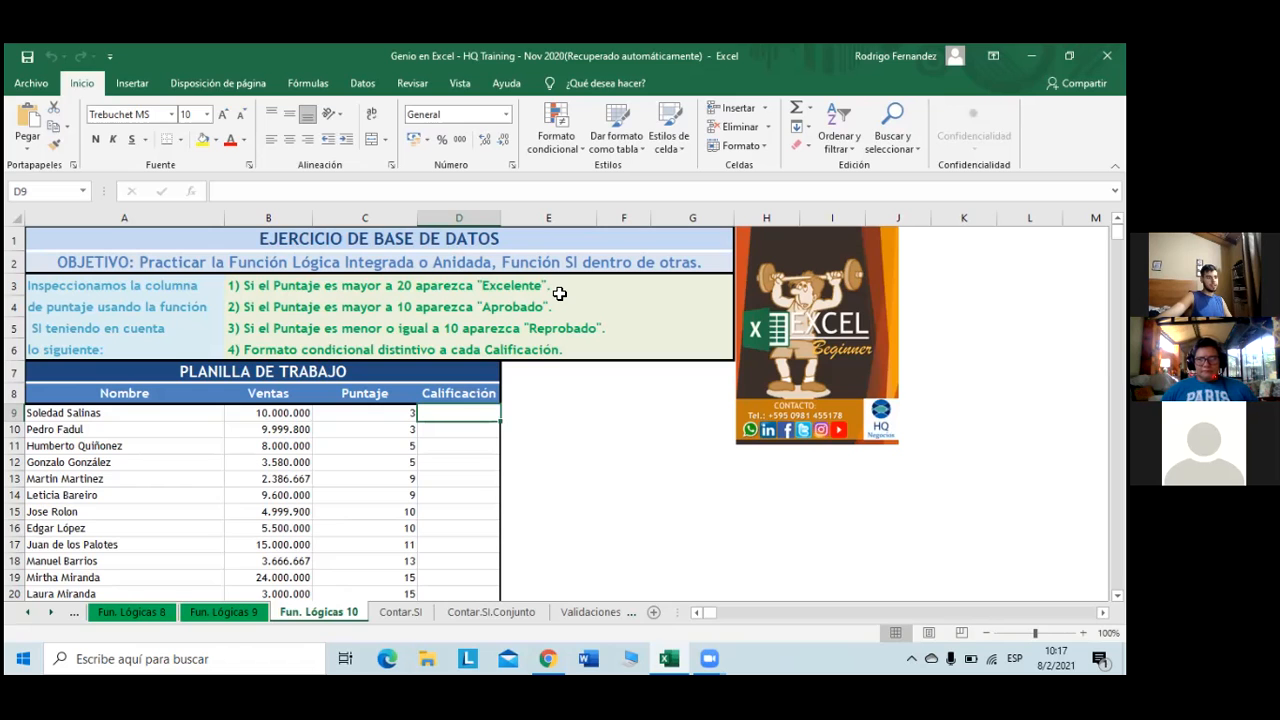
{"action": "scroll", "coordinate": [557, 299], "scroll_direction": "down", "scroll_amount": 2}
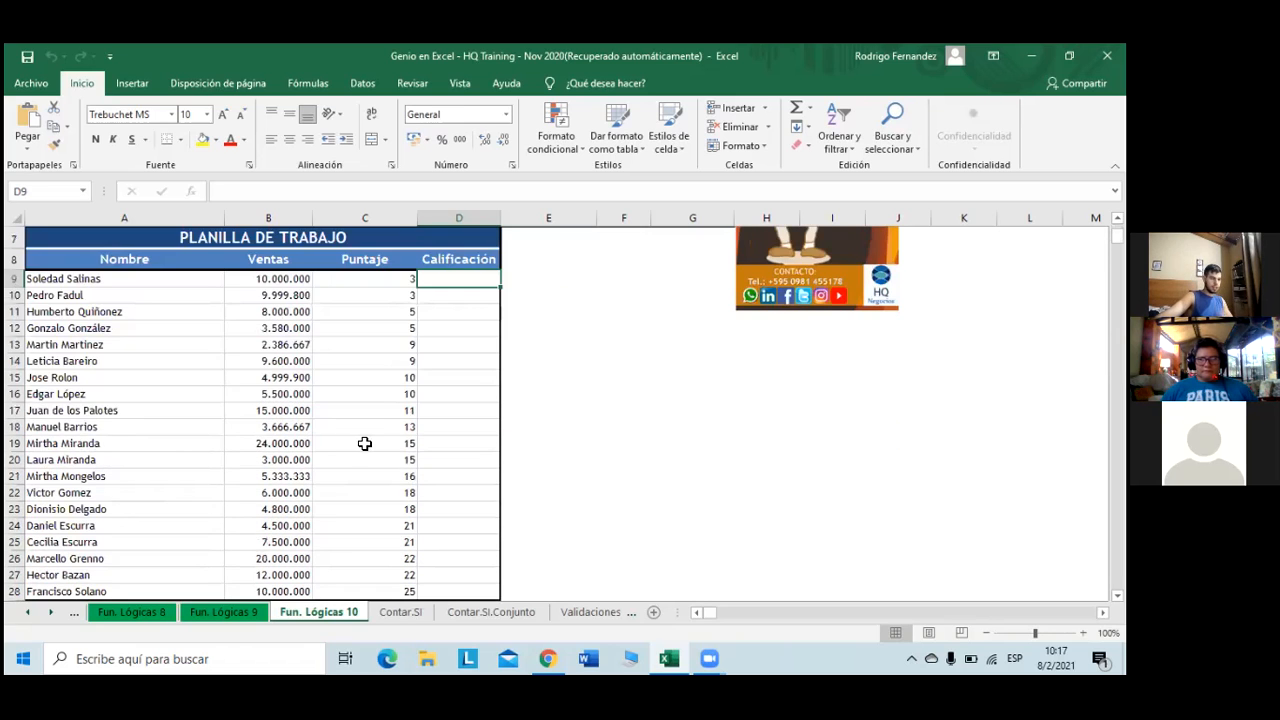
{"action": "scroll", "coordinate": [410, 432], "scroll_direction": "up", "scroll_amount": 2}
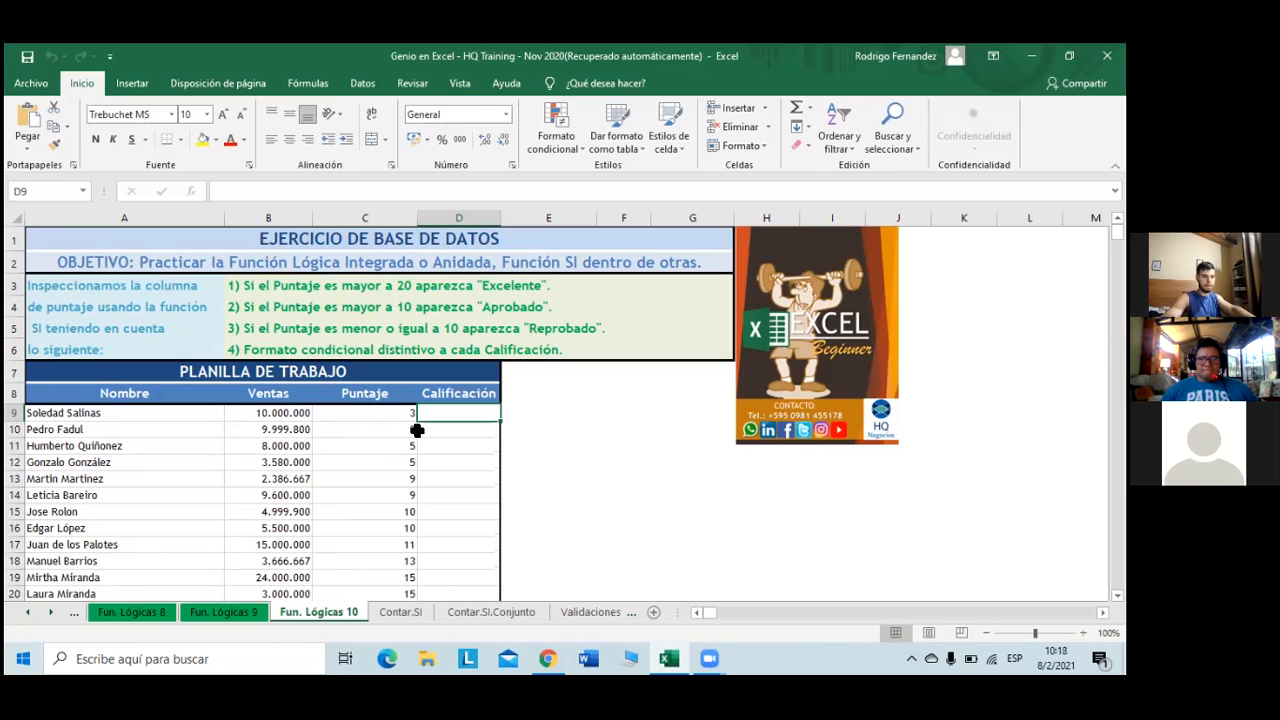
- Start a +SI( formula in D9 using C9 as the test cell
{"action": "type", "text": "+"}
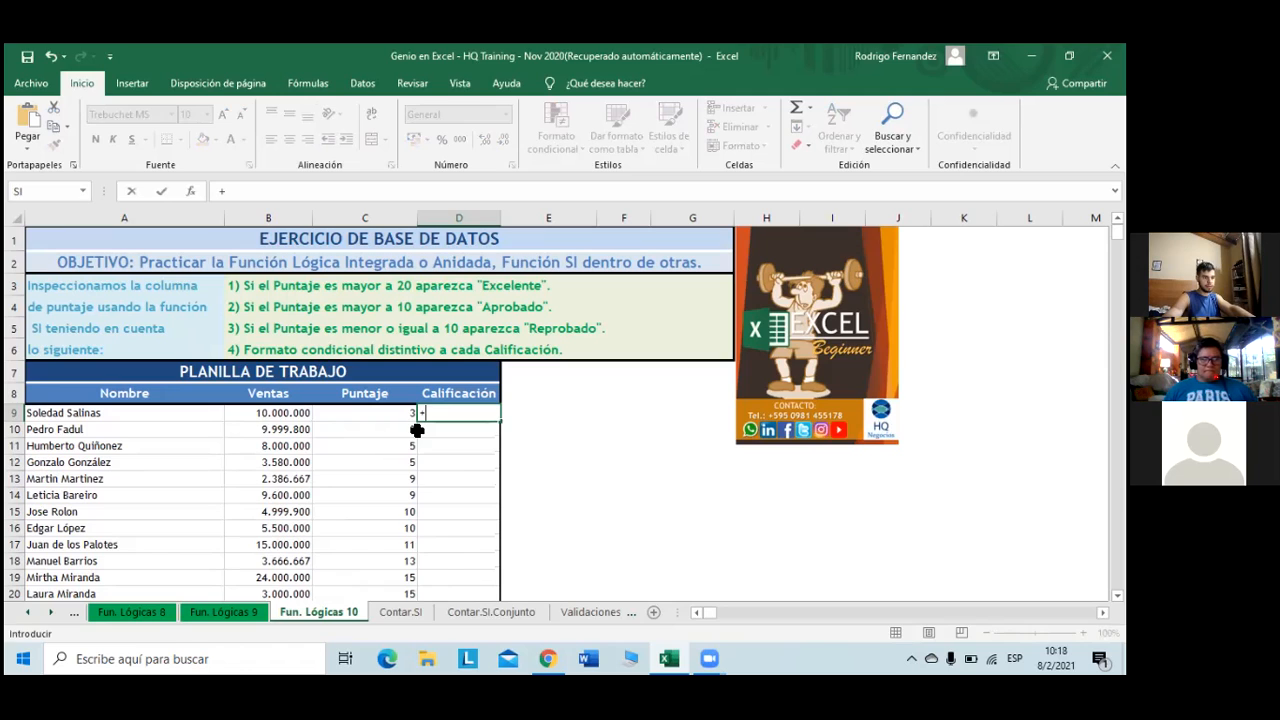
{"action": "type", "text": "s"}
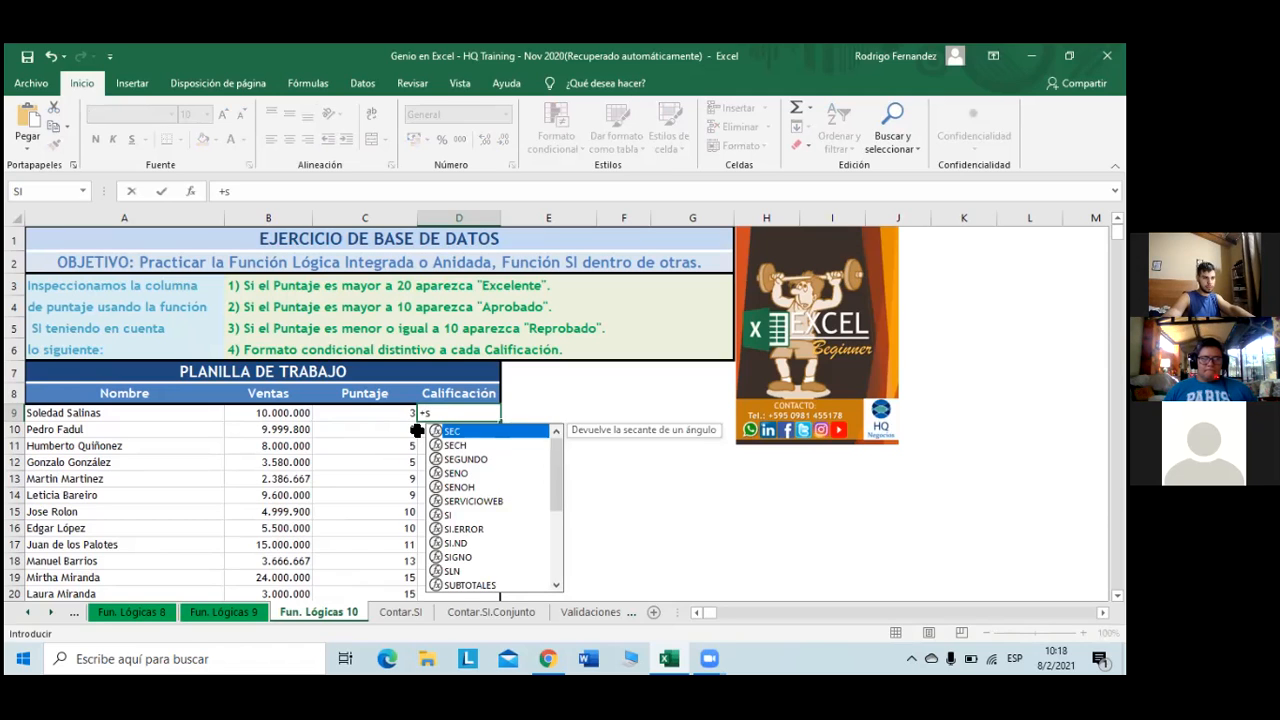
{"action": "key", "text": "Down"}
{"action": "key", "text": "Down"}
{"action": "key", "text": "Down"}
{"action": "key", "text": "Down"}
{"action": "key", "text": "Down"}
{"action": "key", "text": "Down"}
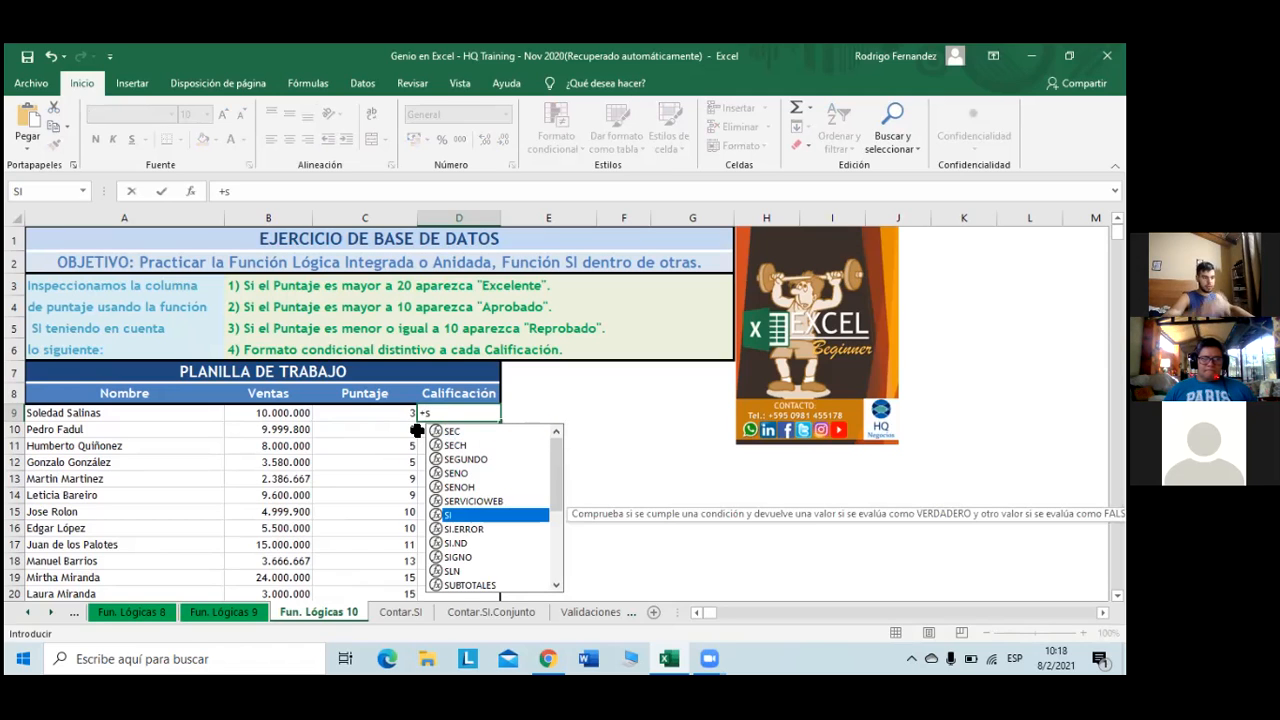
{"action": "key", "text": "Tab"}
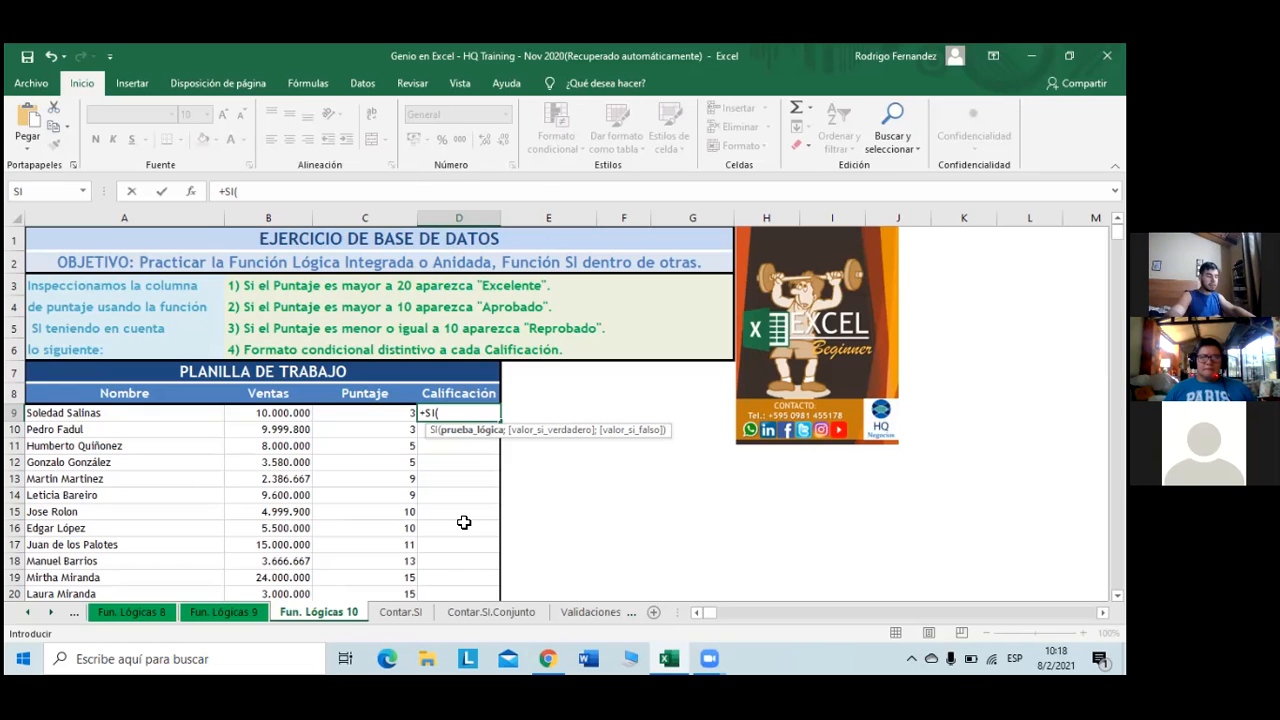
{"action": "left_click", "coordinate": [376, 412]}
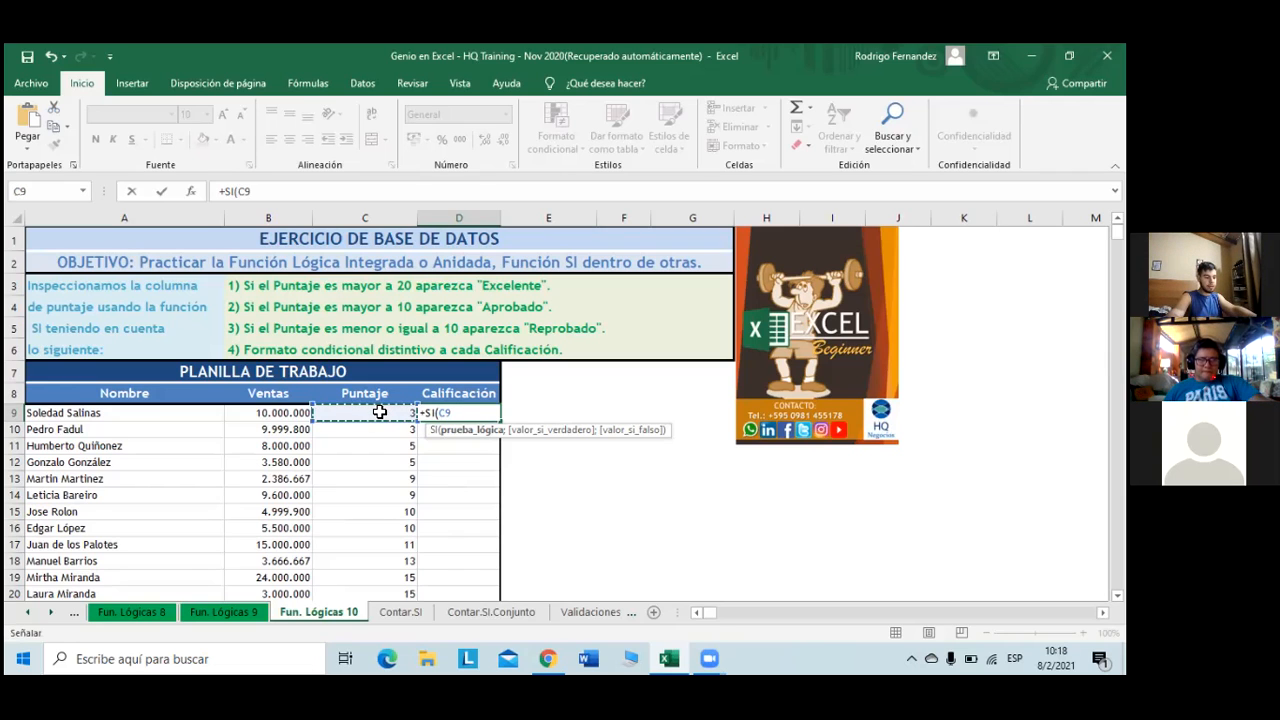
- Complete the test C9>20 with true result "Excelente", fixing the missing quote
{"action": "type", "text": "<"}
{"action": "key", "text": "BackSpace"}
{"action": "type", "text": ">"}
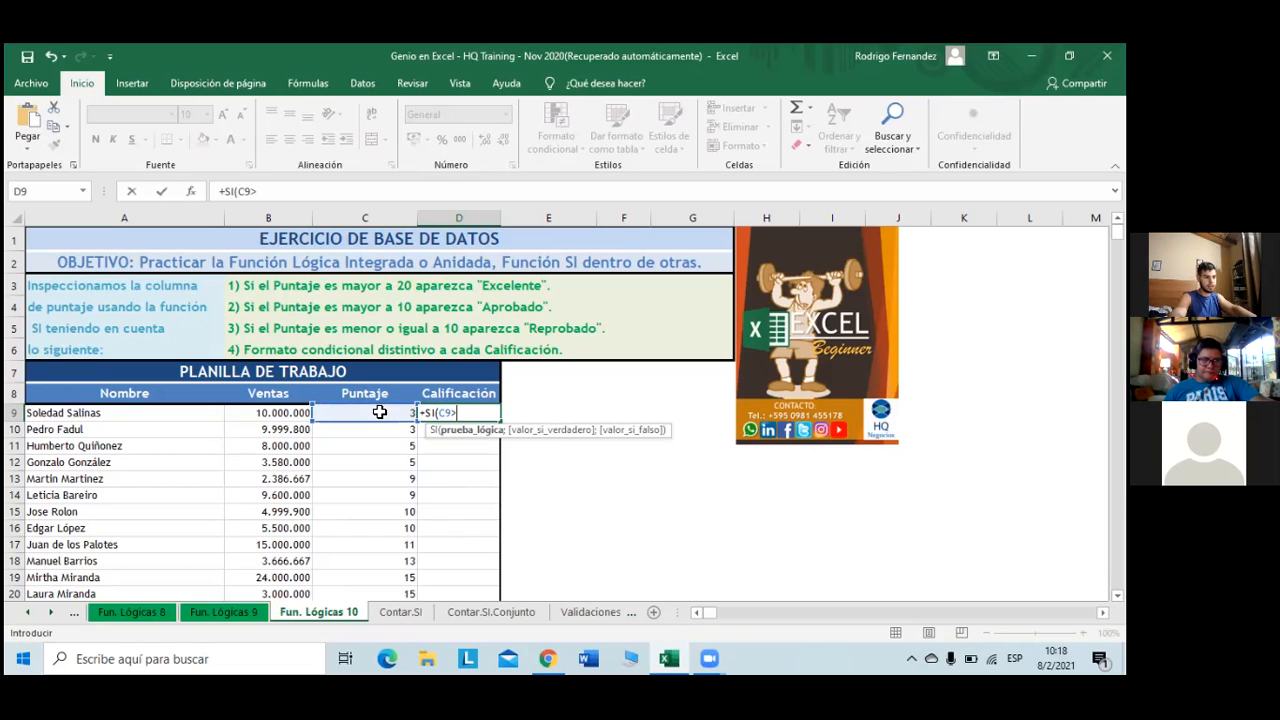
{"action": "type", "text": "20"}
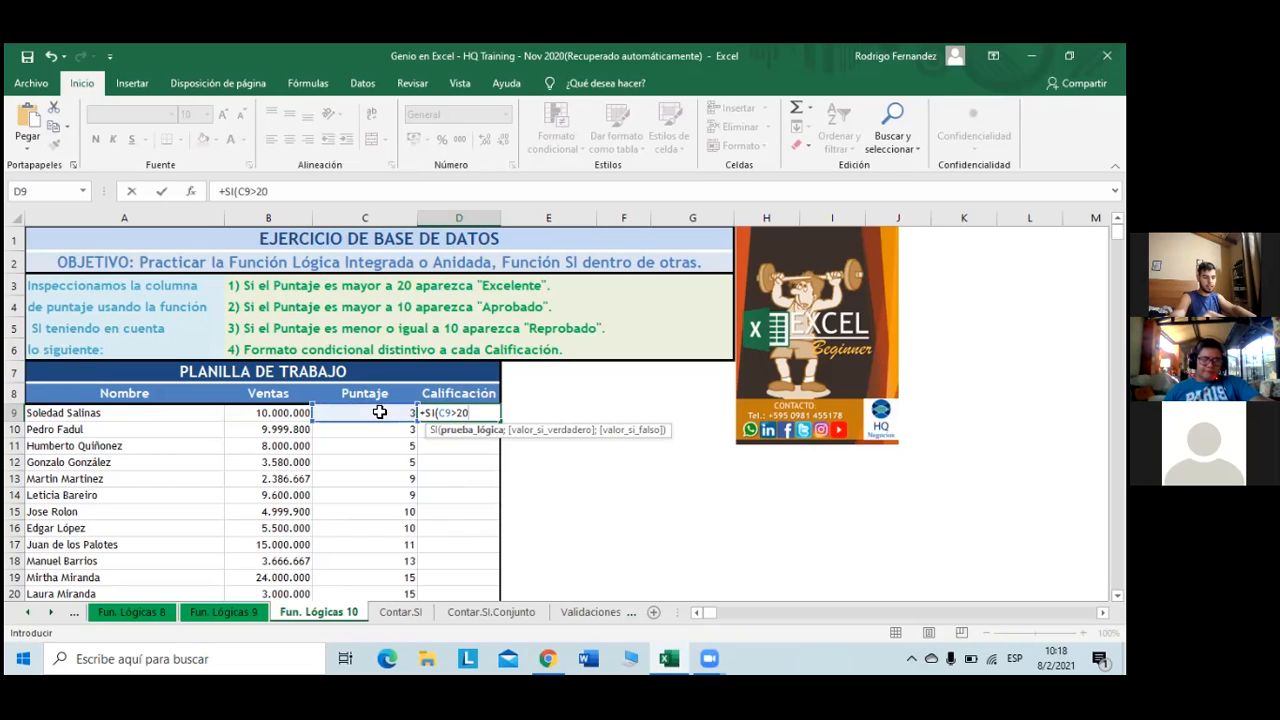
{"action": "type", "text": ";"}
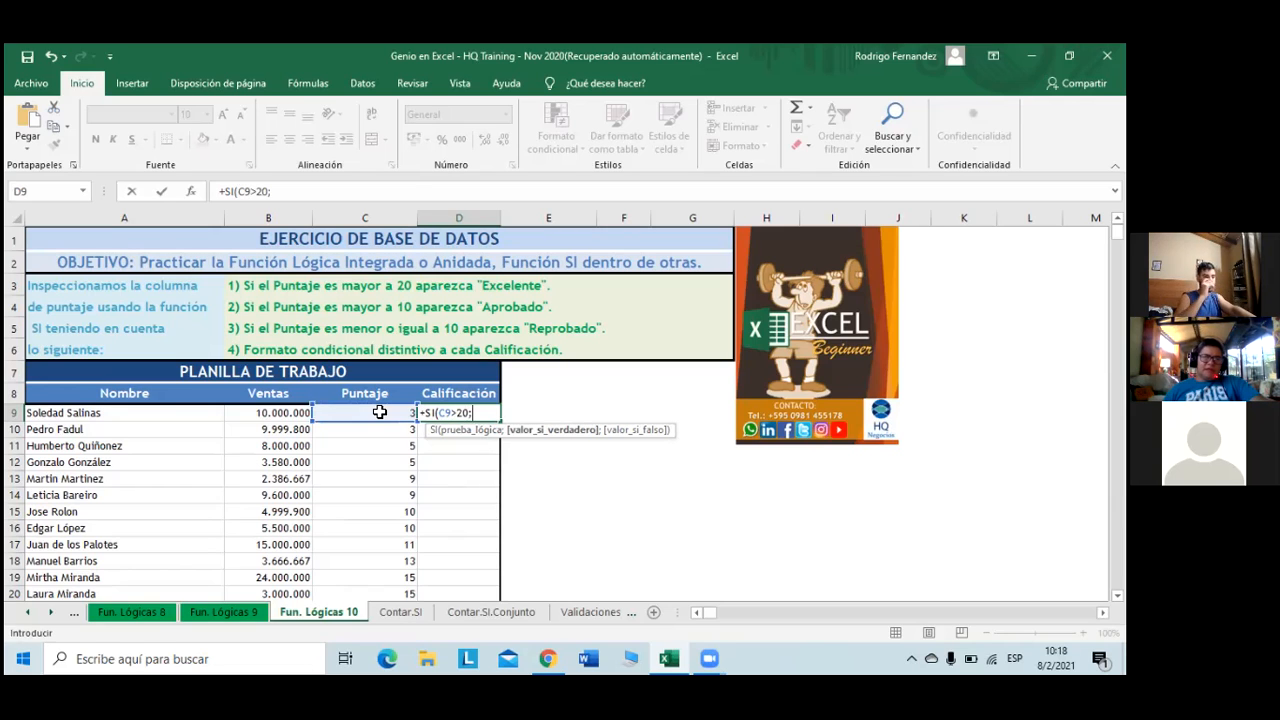
{"action": "type", "text": "E"}
{"action": "key", "text": "Caps_Lock"}
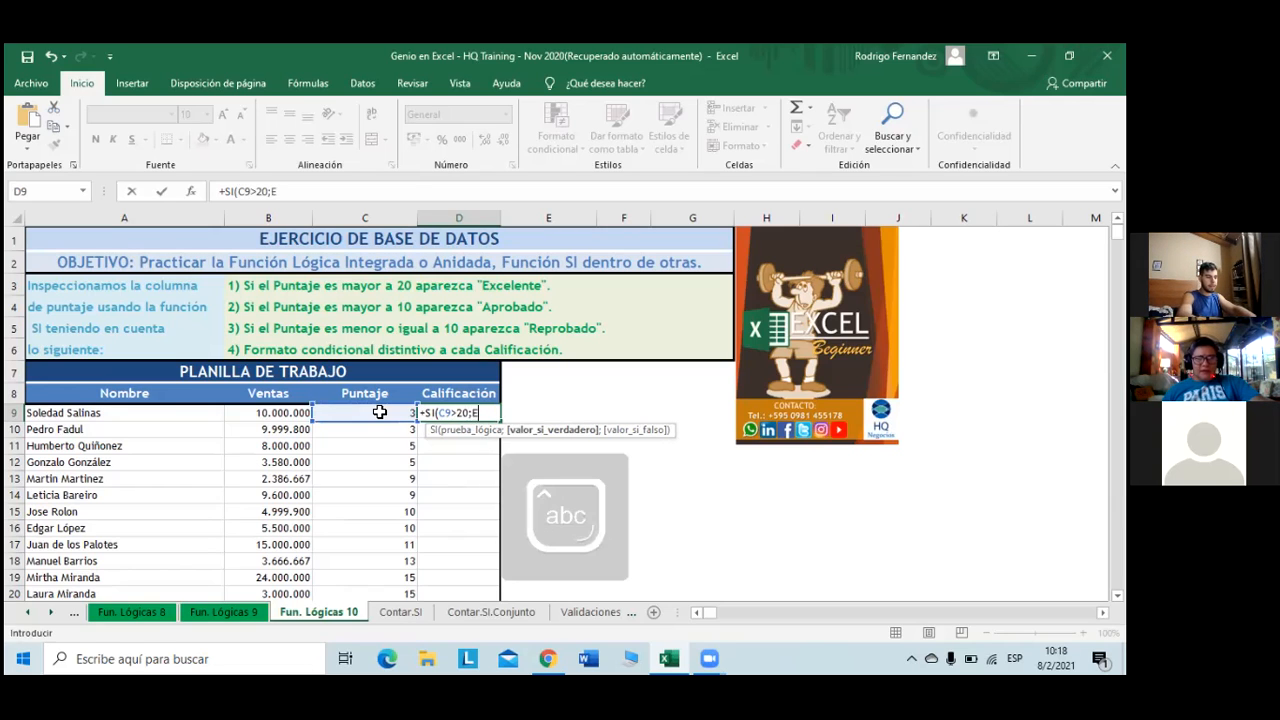
{"action": "type", "text": "x"}
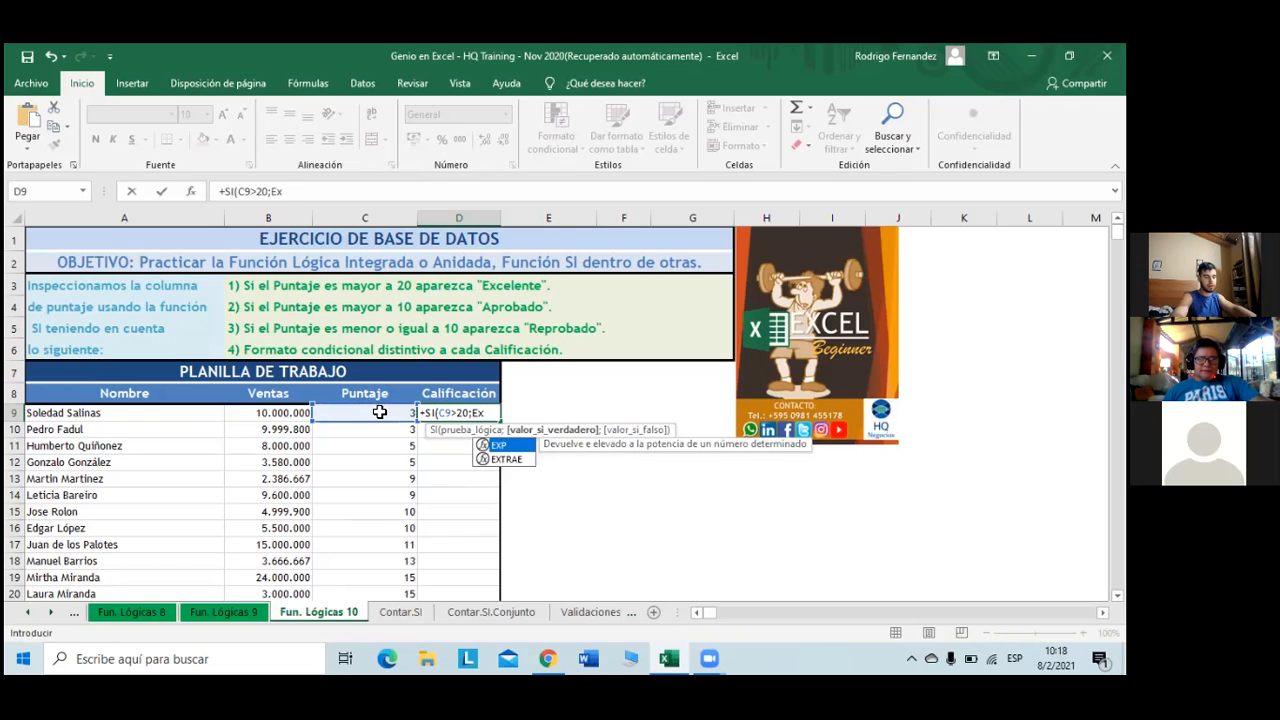
{"action": "type", "text": "ce"}
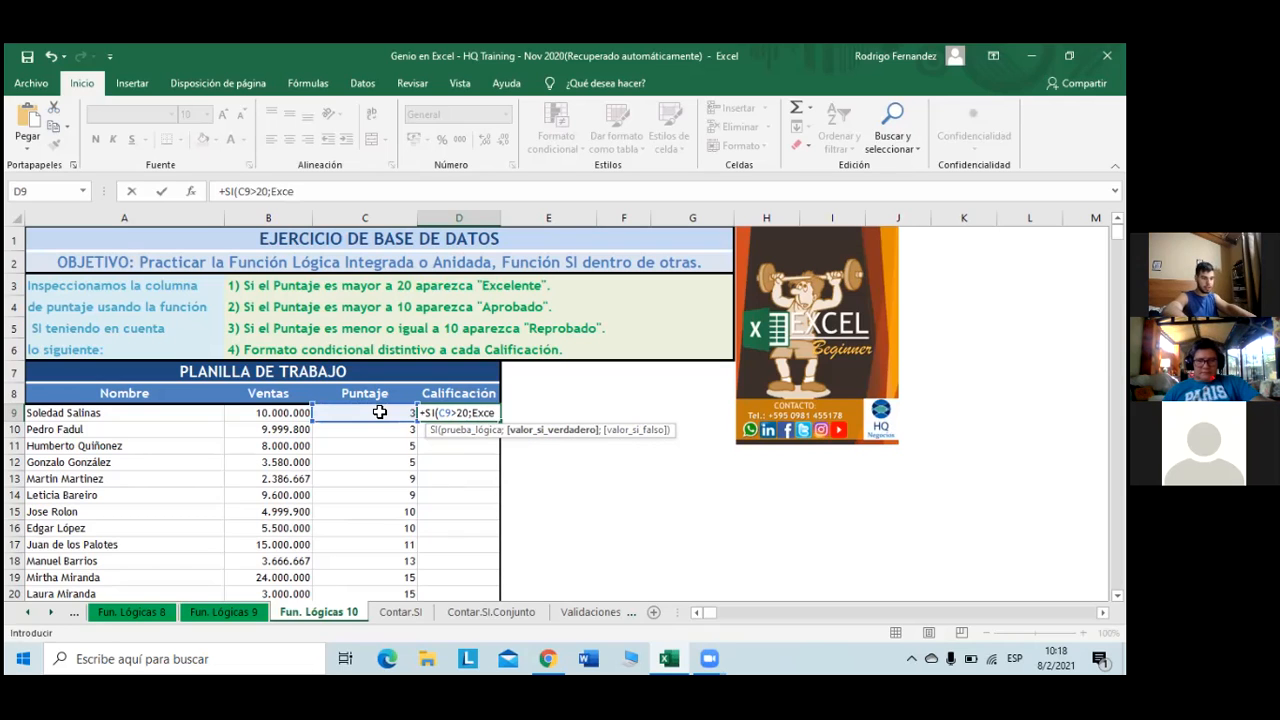
{"action": "type", "text": "lente\""}
{"action": "left_click", "coordinate": [275, 190]}
{"action": "type", "text": "\""}
{"action": "left_click", "coordinate": [358, 190]}
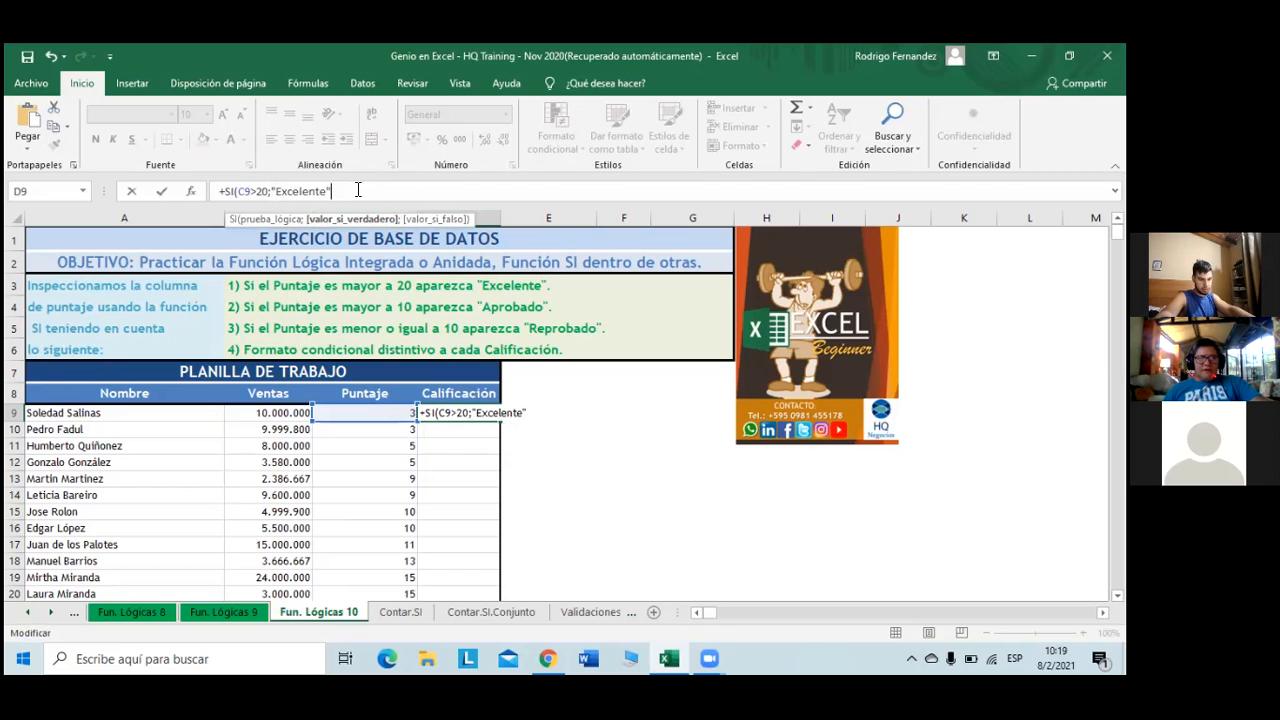
{"action": "type", "text": ";"}
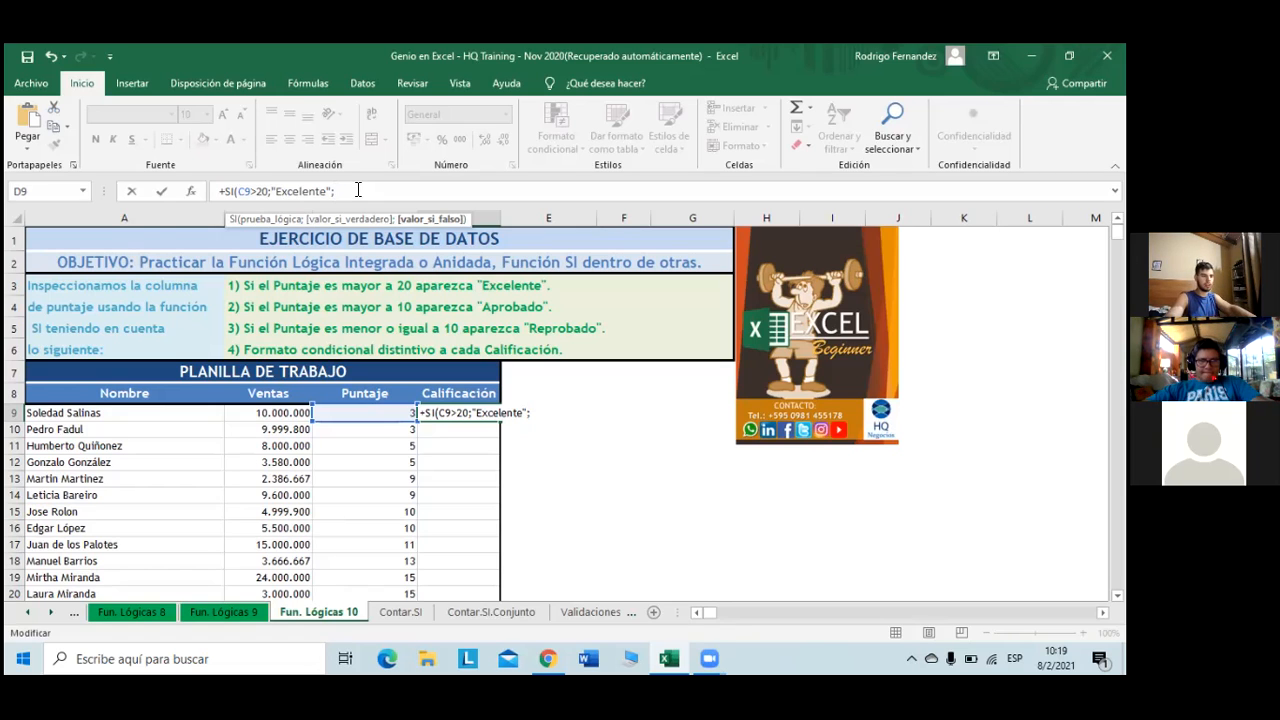
- Nest a second SI in D9's formula testing C9>10
{"action": "type", "text": "s"}
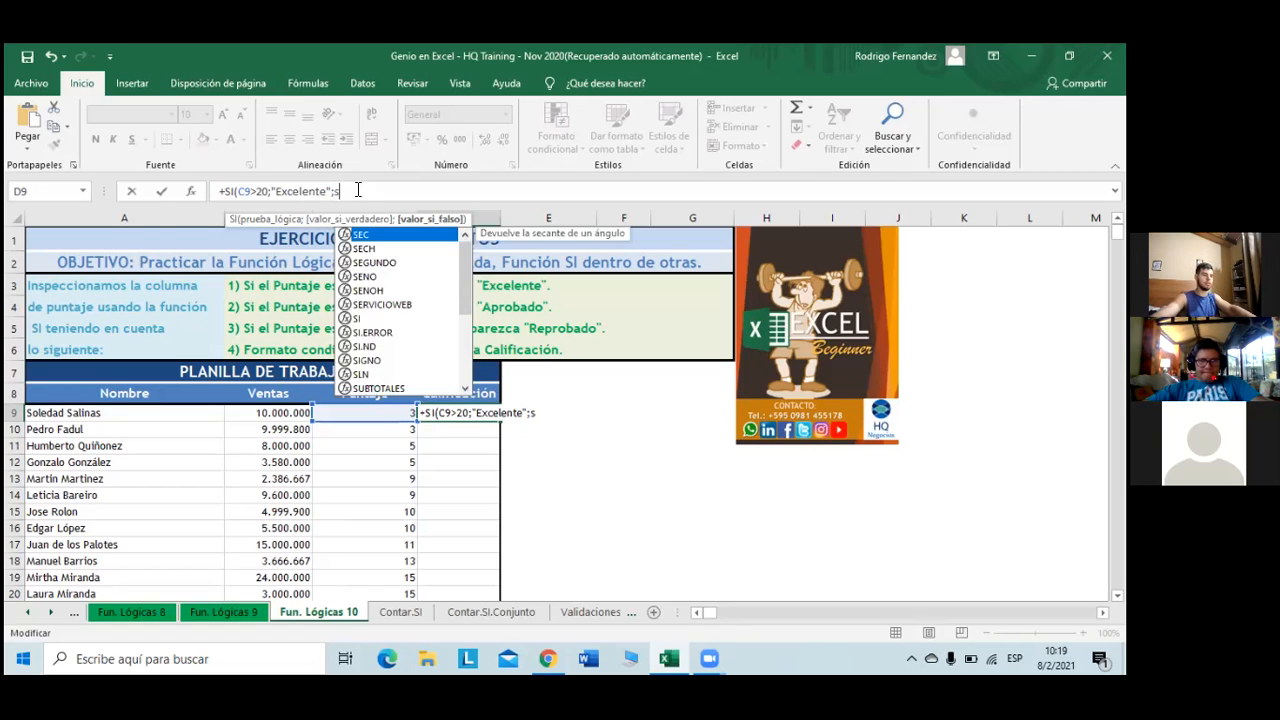
{"action": "left_click", "coordinate": [370, 319]}
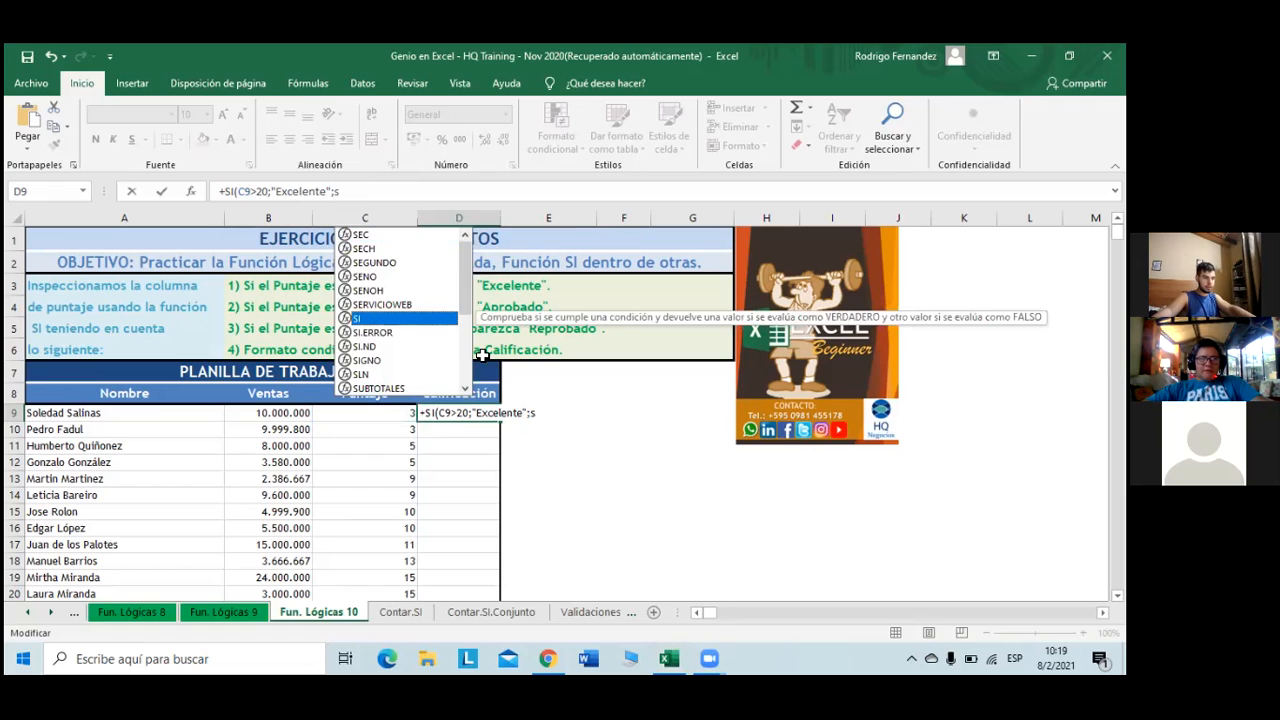
{"action": "double_click", "coordinate": [370, 319]}
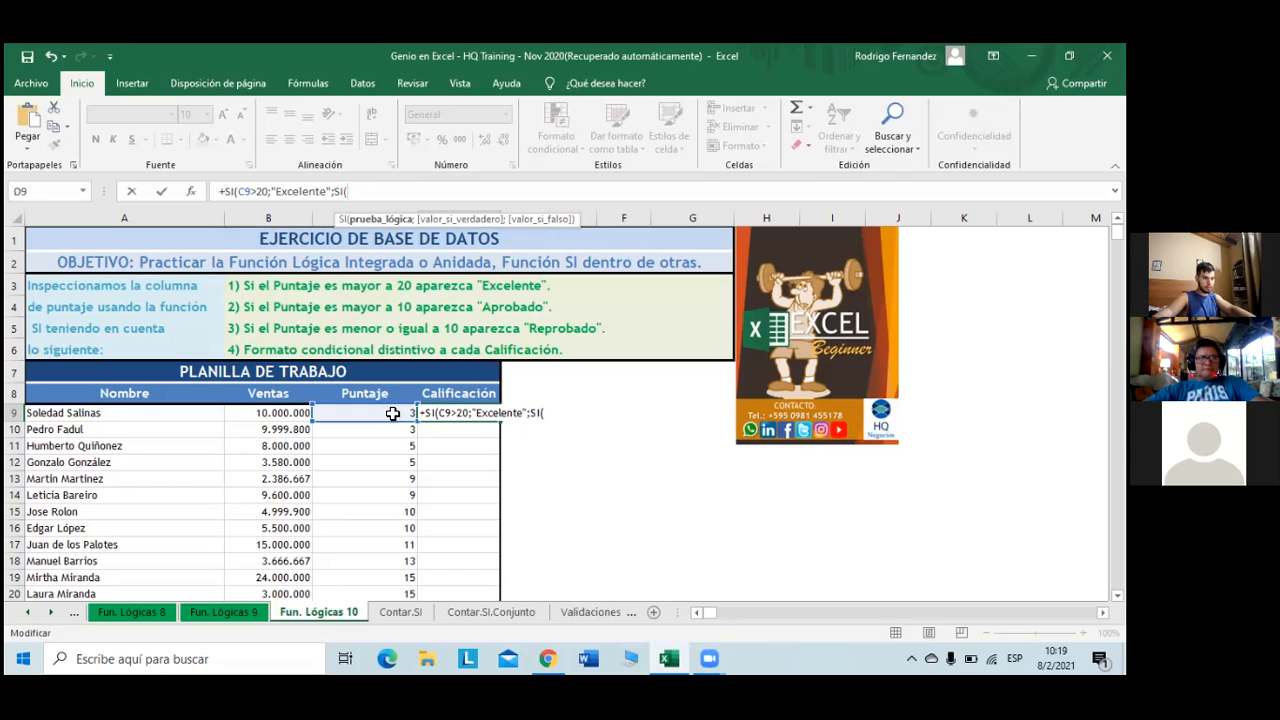
{"action": "left_click", "coordinate": [393, 413]}
{"action": "type", "text": "<"}
{"action": "key", "text": "BackSpace"}
{"action": "type", "text": ">10;"}
{"action": "key", "text": "BackSpace"}
{"action": "type", "text": ";"}
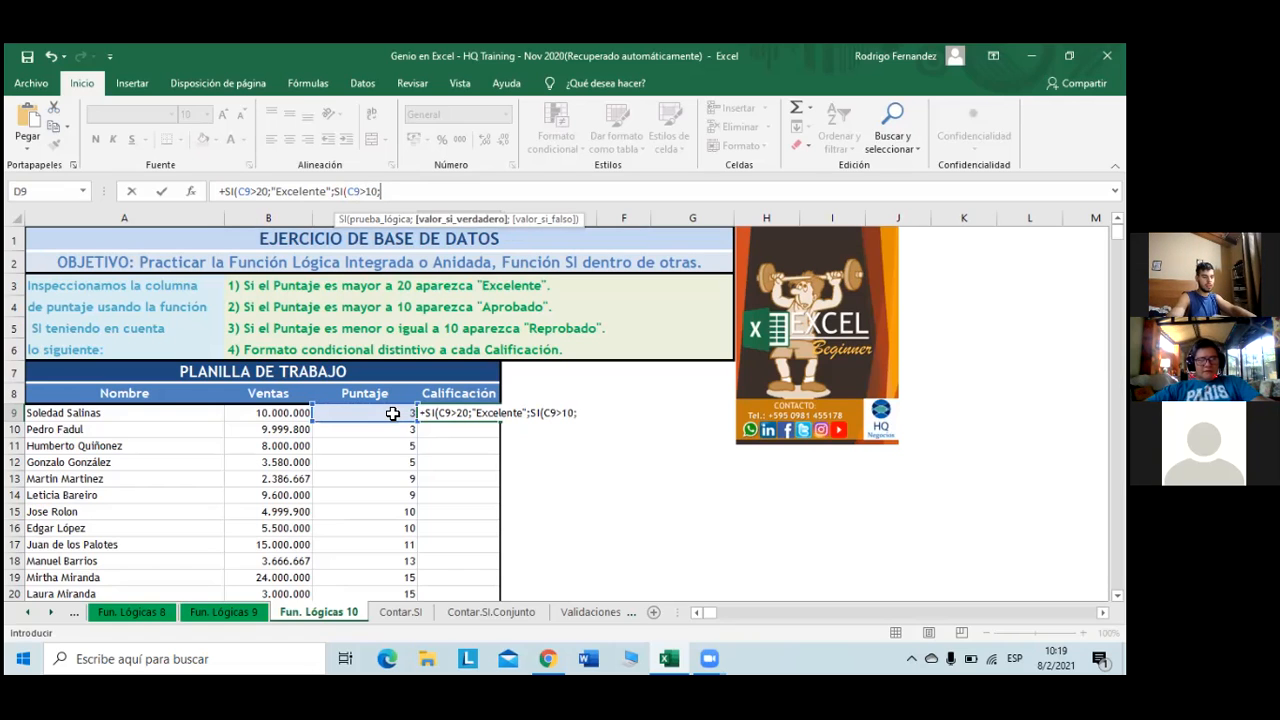
{"action": "type", "text": "\"\""}
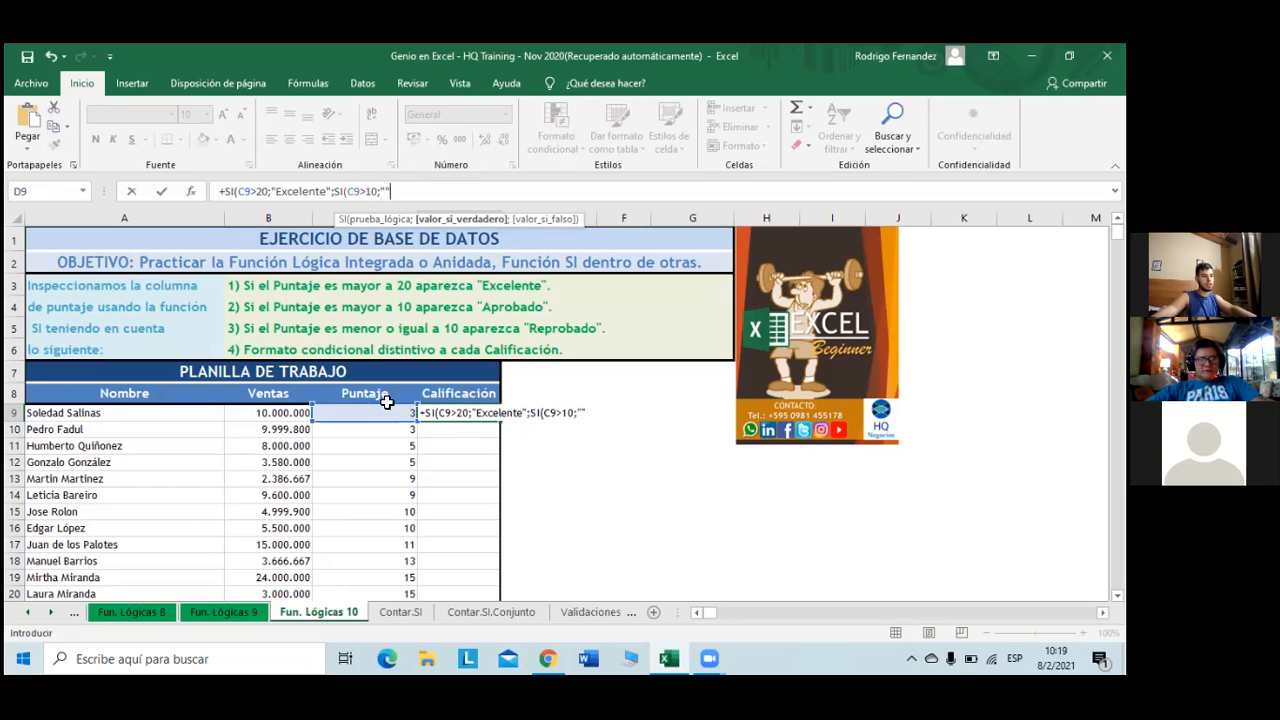
- Give the nested test the true result "Aprobado" and begin a third SI
{"action": "left_click", "coordinate": [387, 192]}
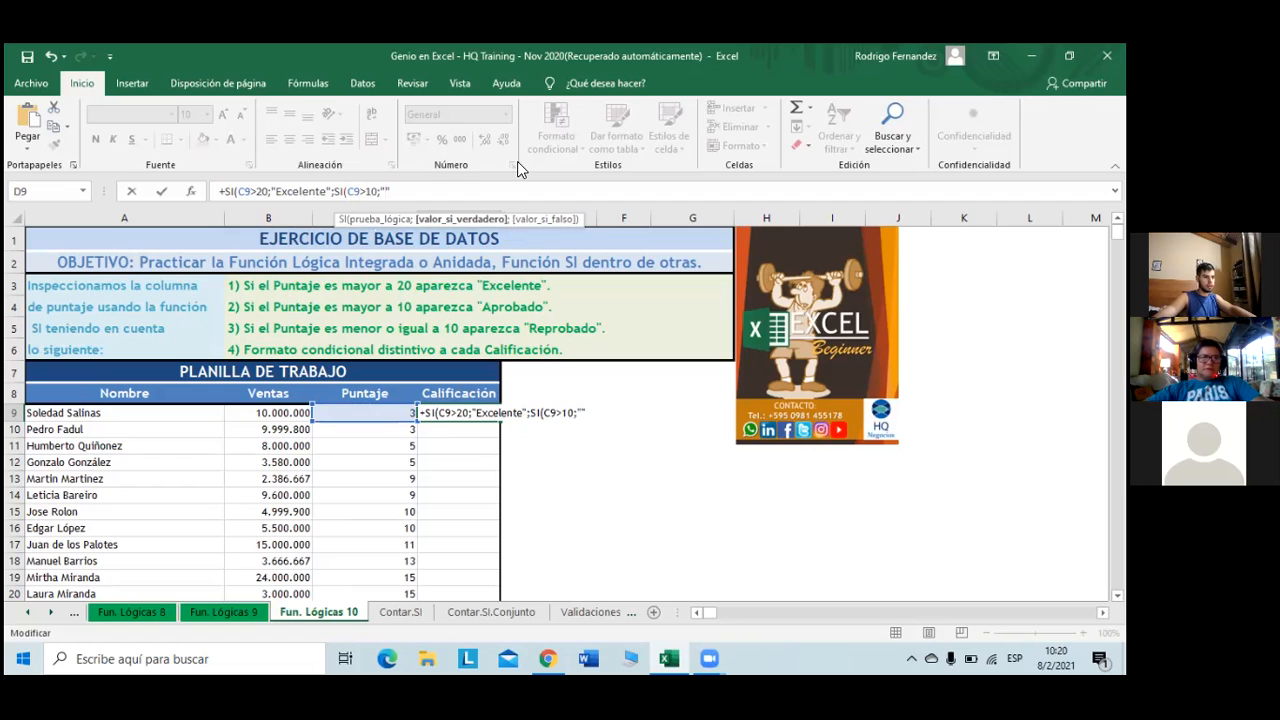
{"action": "type", "text": "Apeo\""}
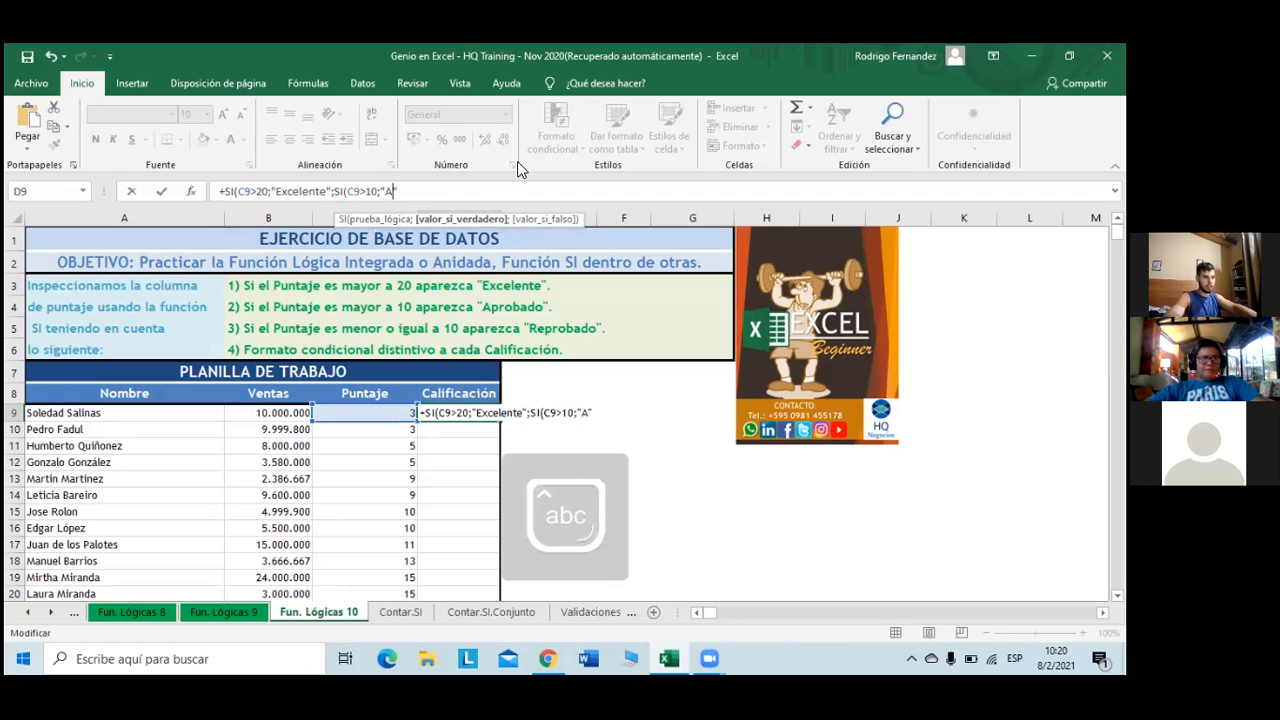
{"action": "key", "text": "BackSpace"}
{"action": "key", "text": "BackSpace"}
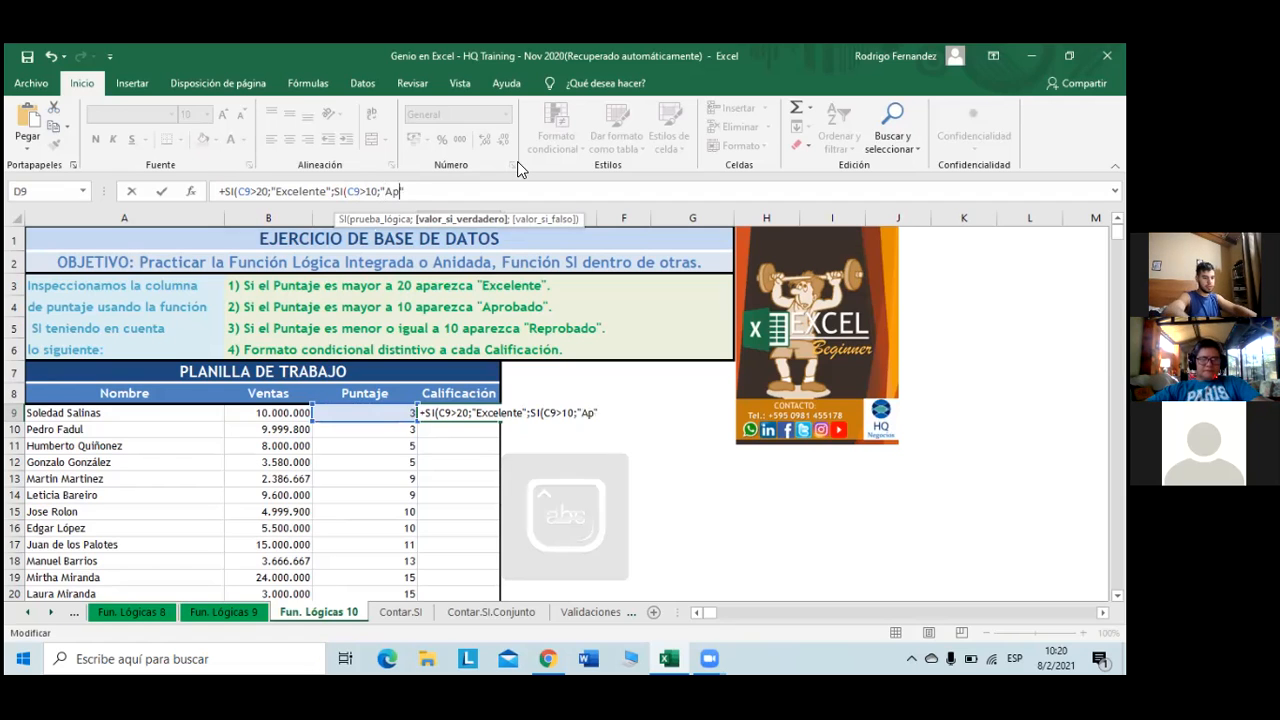
{"action": "type", "text": "robado\""}
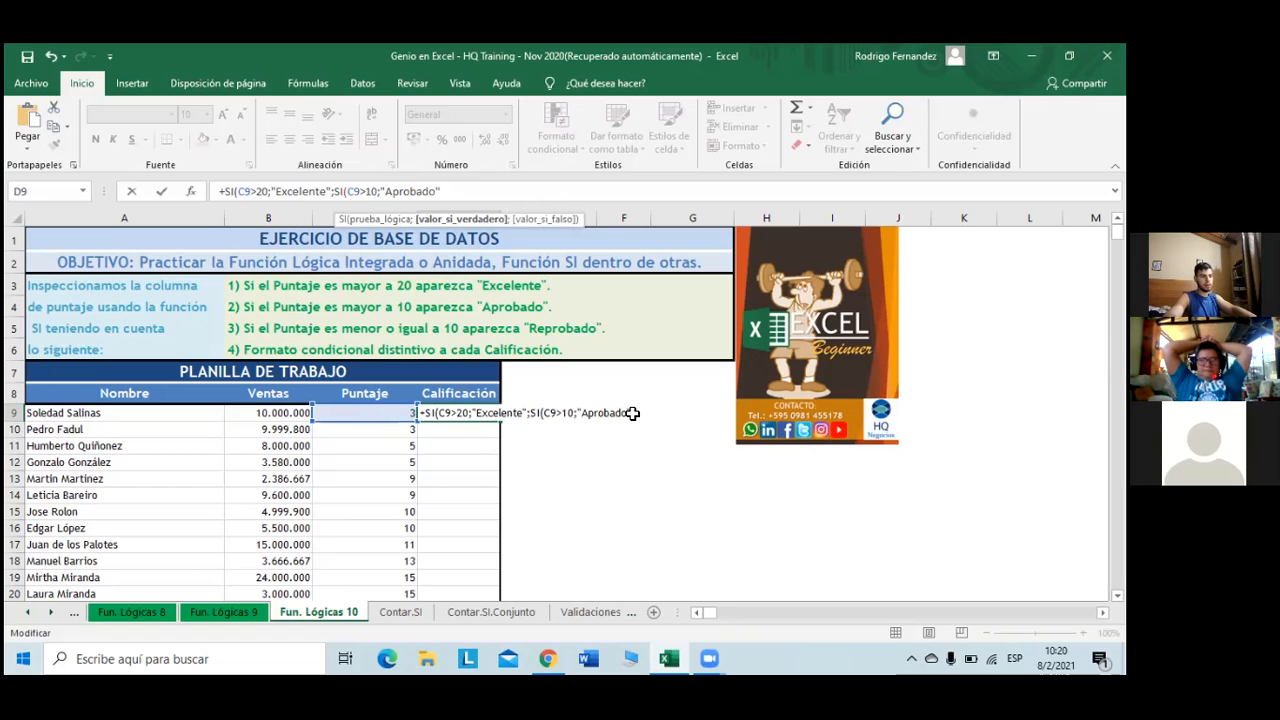
{"action": "type", "text": ";"}
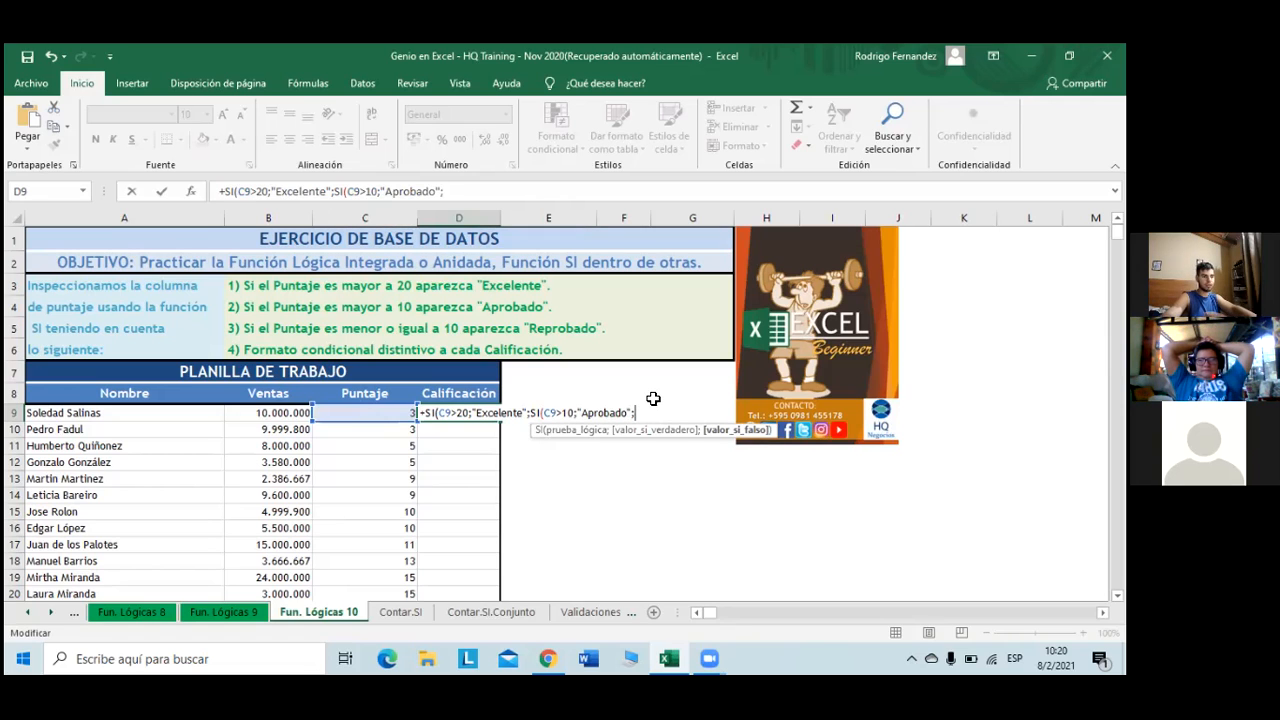
{"action": "type", "text": "s"}
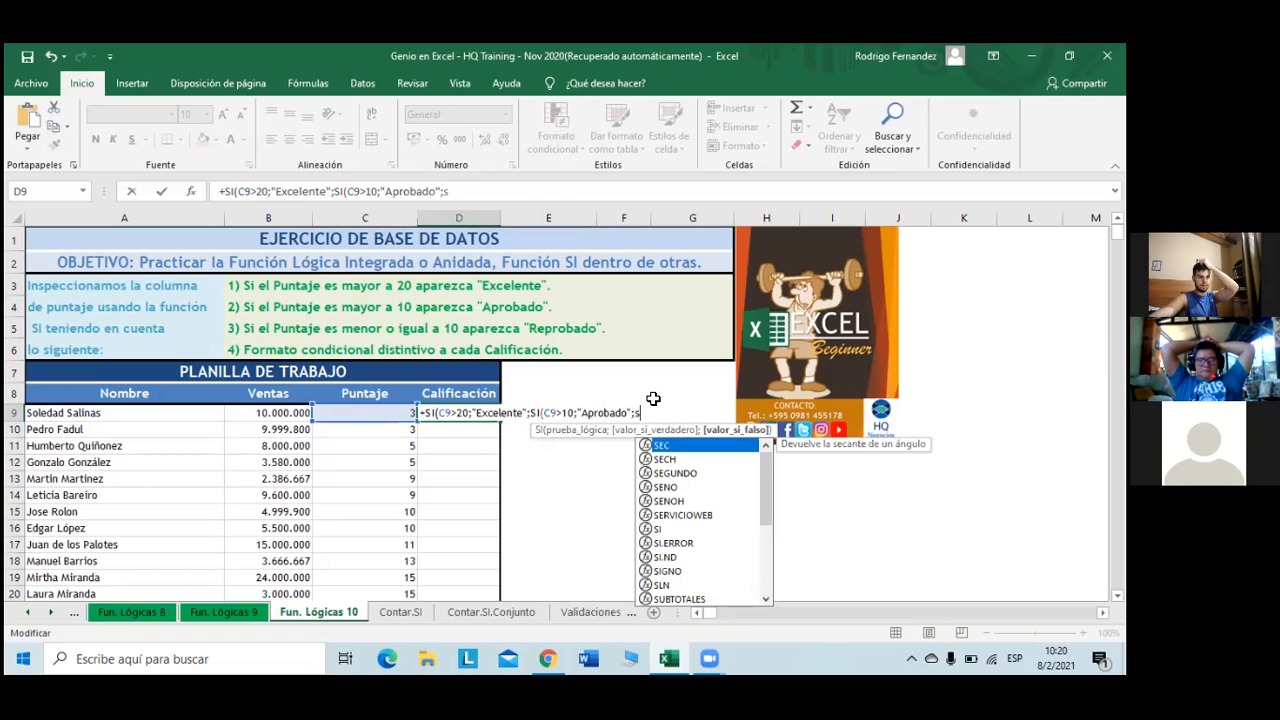
- Nest a third SI testing C9<=10 that returns "Reprobado"
{"action": "double_click", "coordinate": [676, 529]}
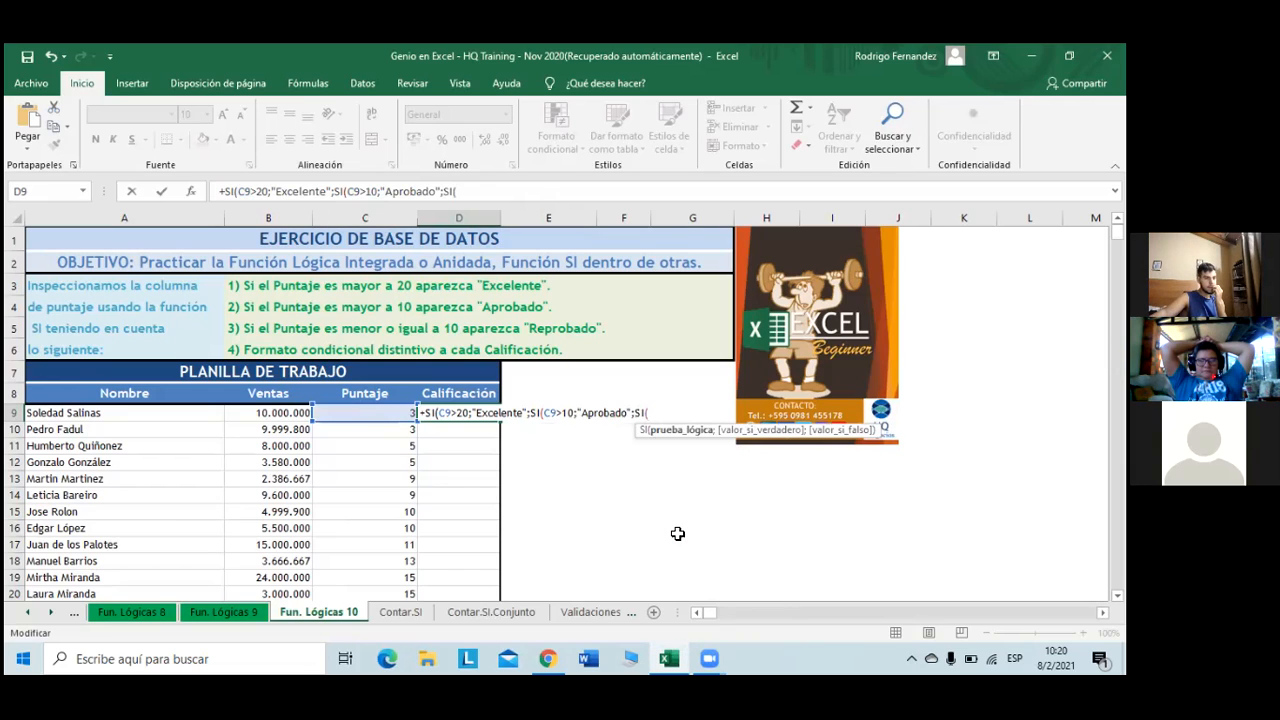
{"action": "left_click", "coordinate": [393, 415]}
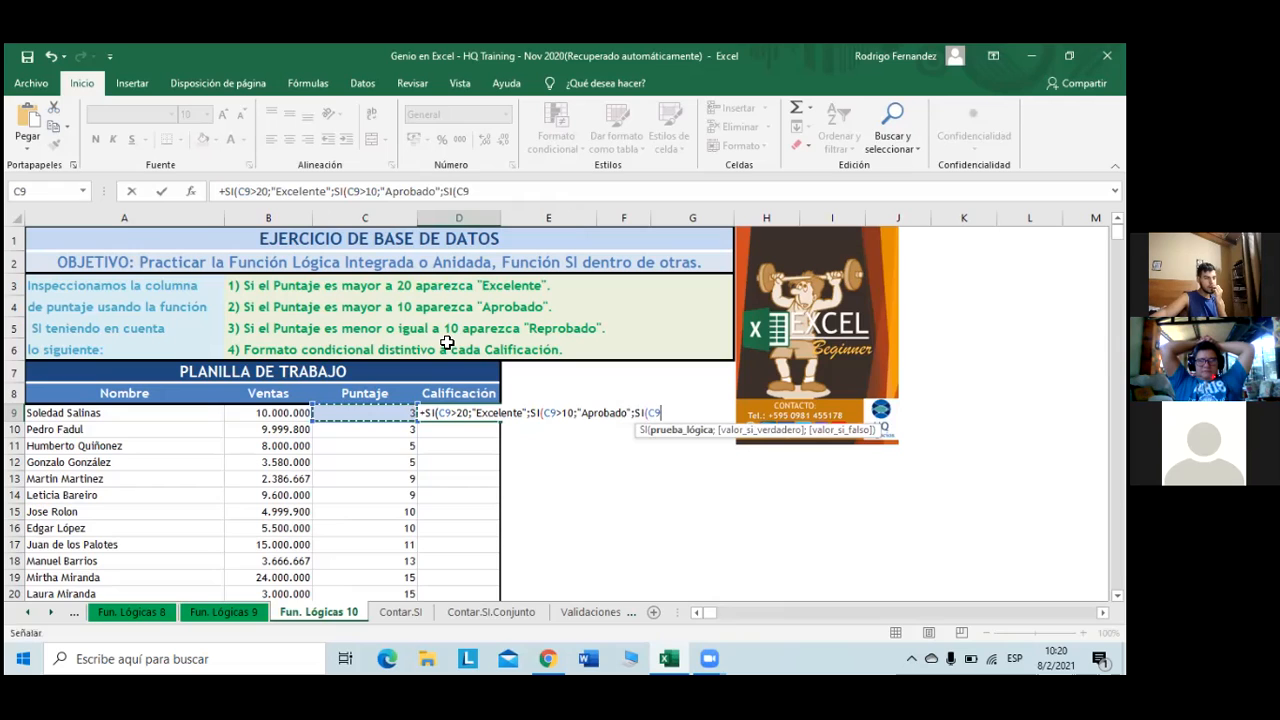
{"action": "type", "text": "<="}
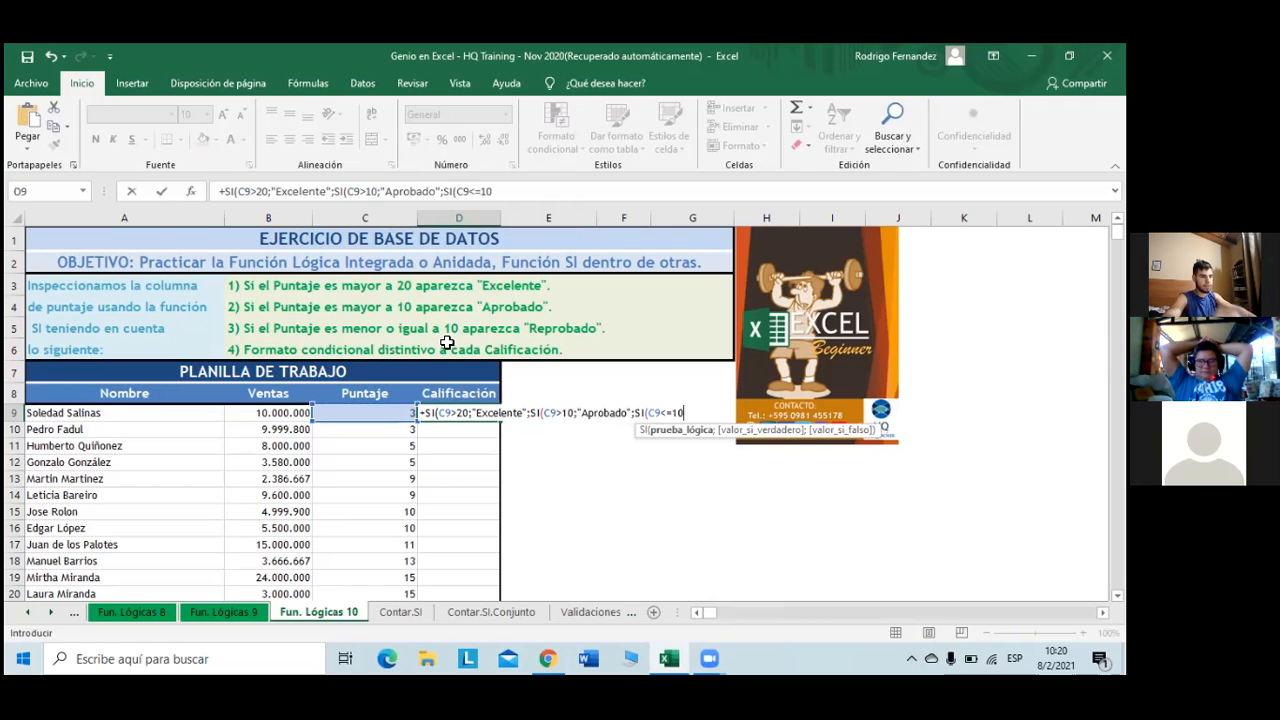
{"action": "type", "text": "10"}
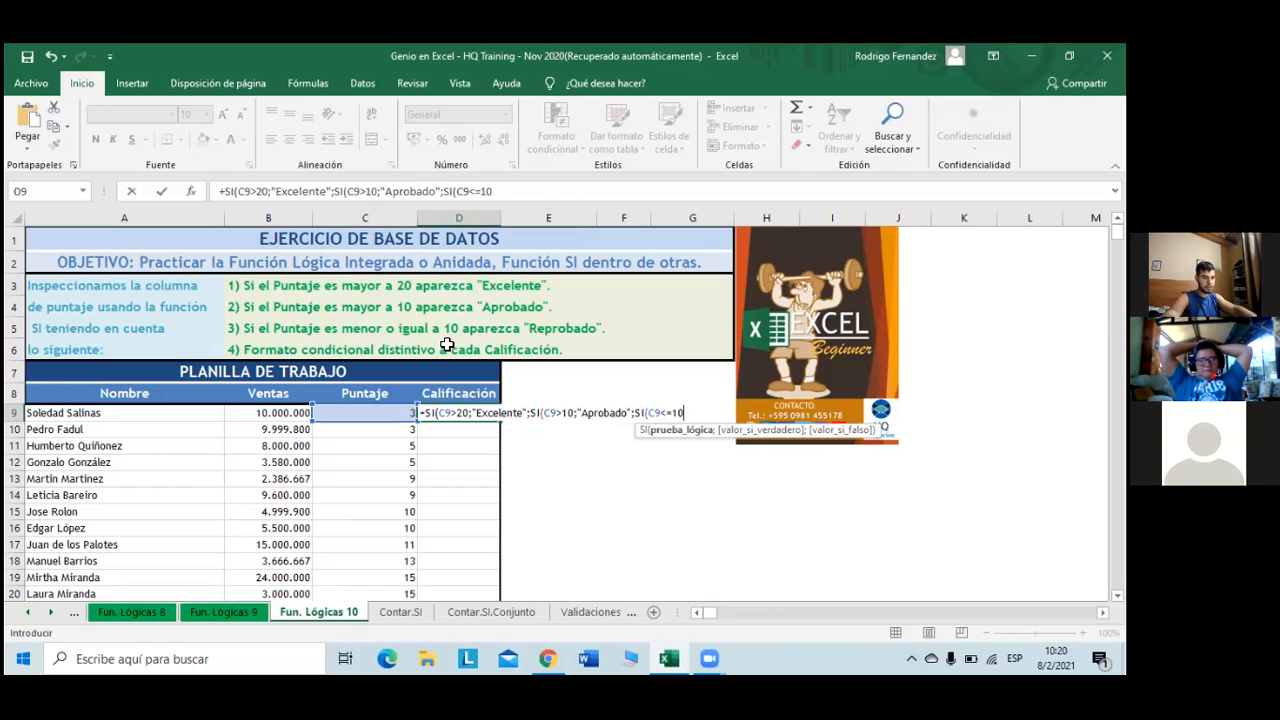
{"action": "type", "text": "\""}
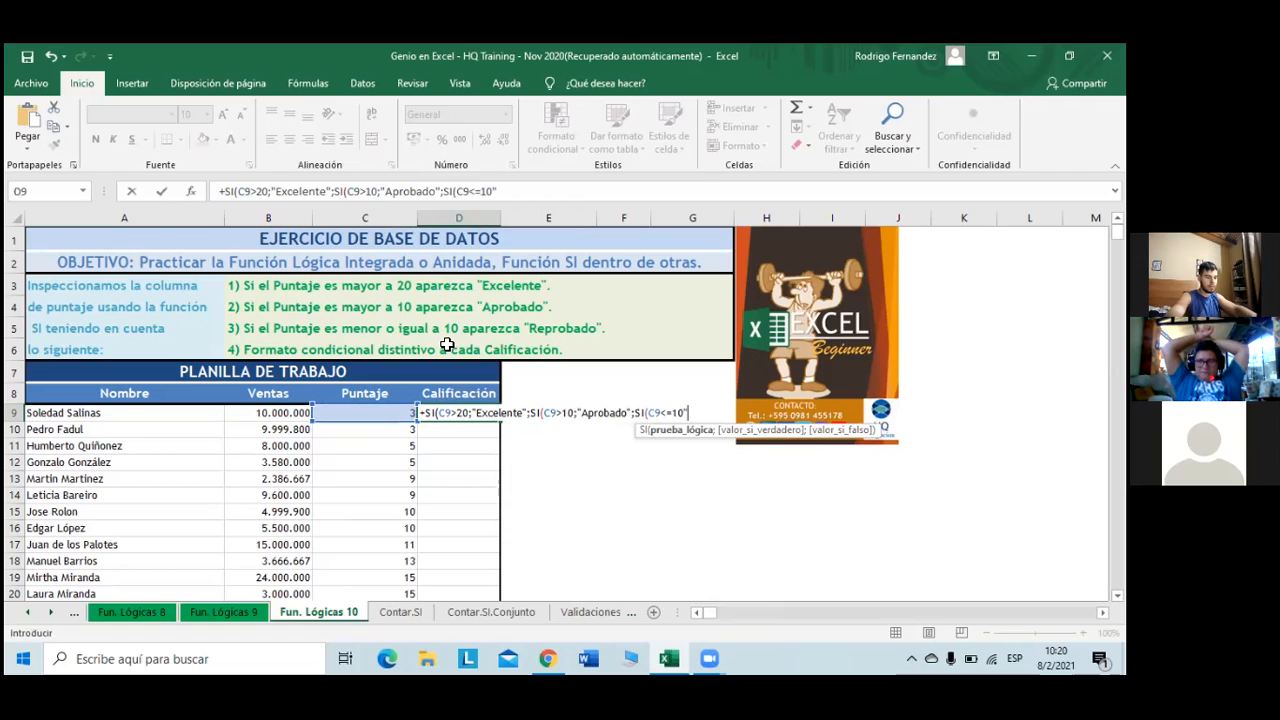
{"action": "type", "text": "Reprobado"}
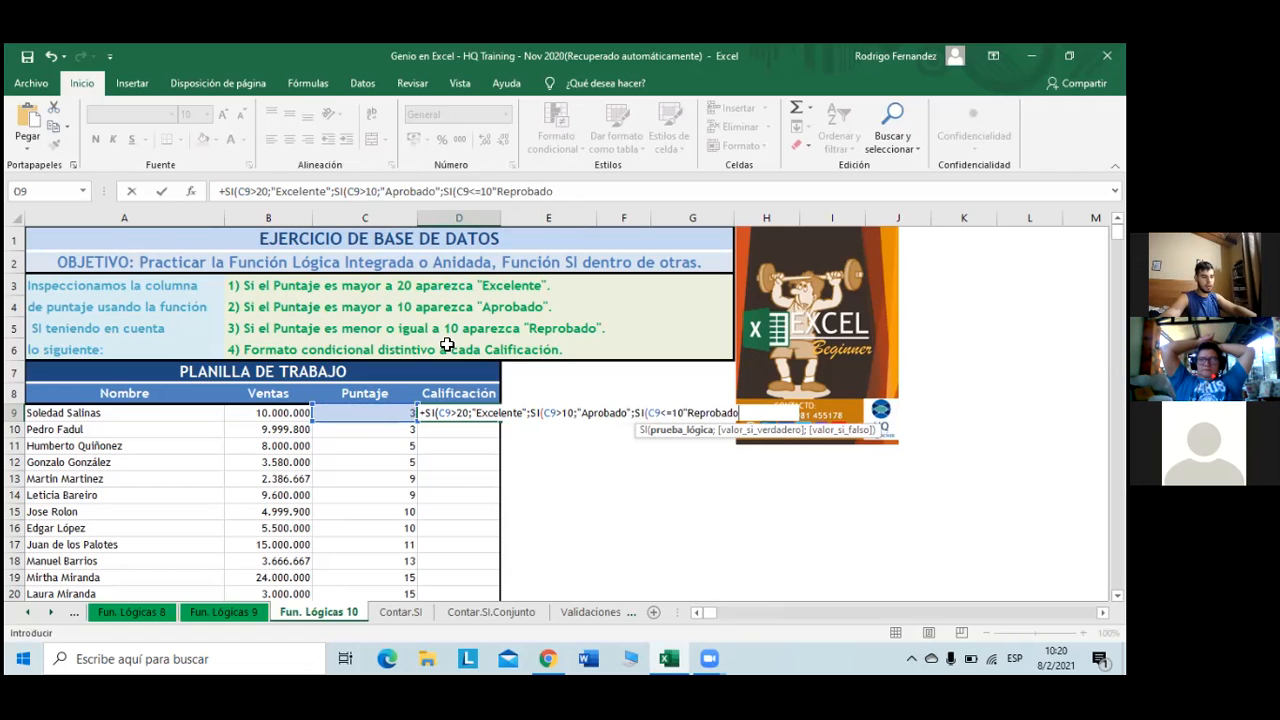
{"action": "type", "text": "\""}
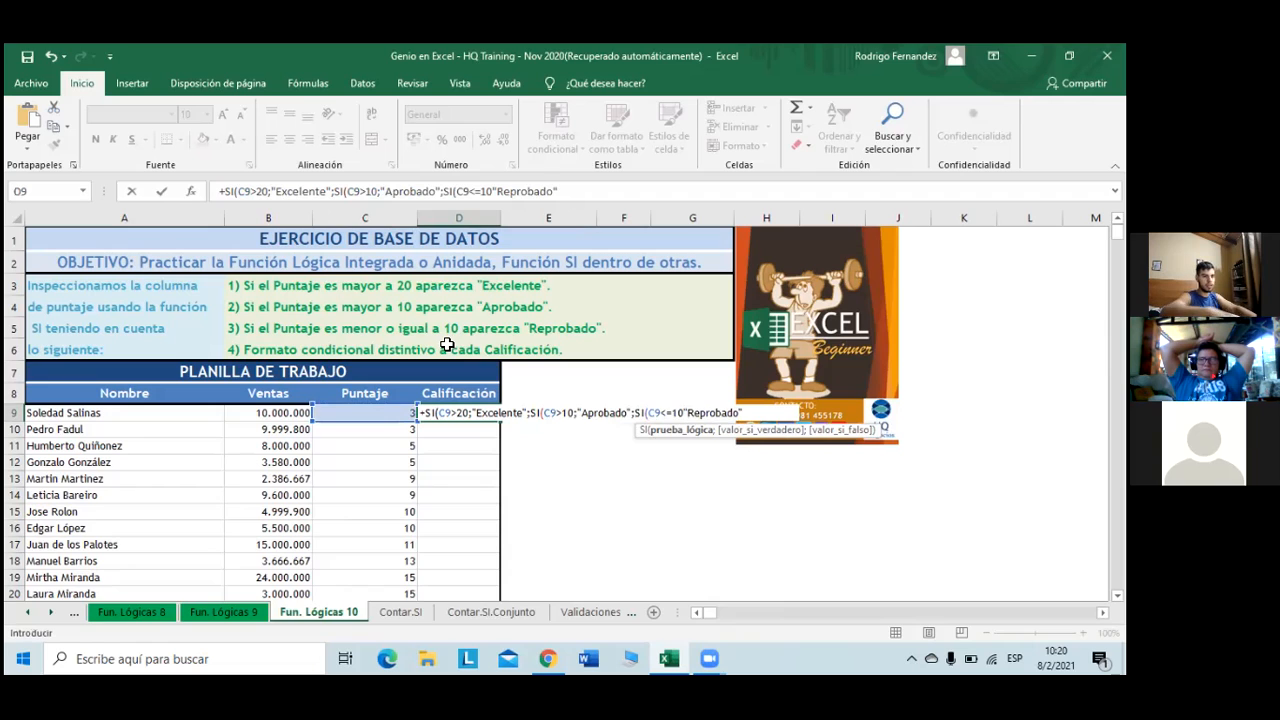
{"action": "type", "text": ")"}
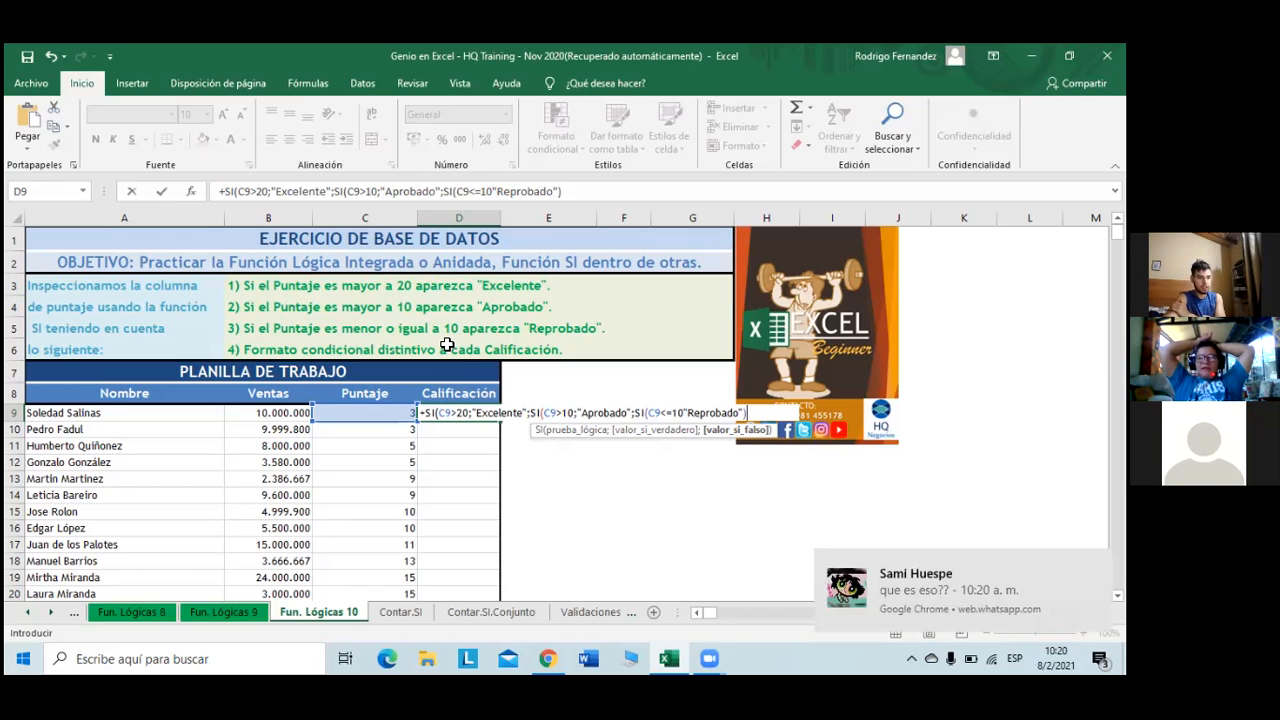
{"action": "key", "text": "BackSpace"}
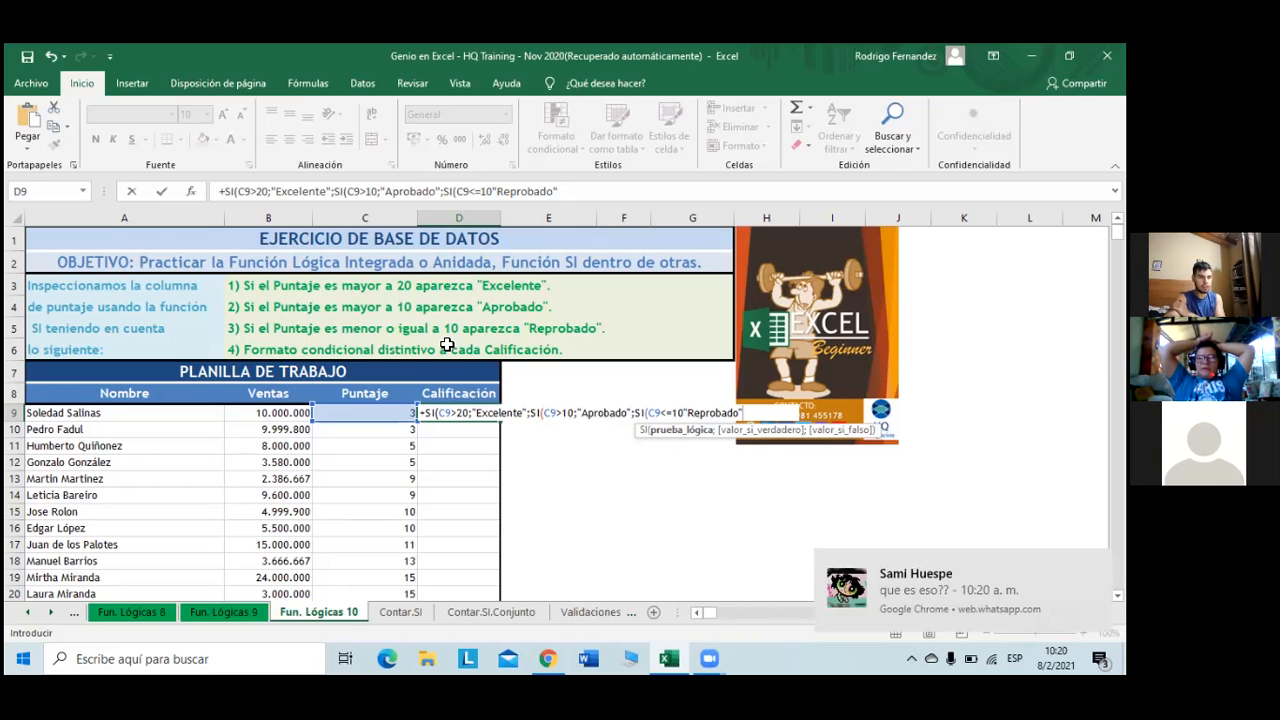
{"action": "type", "text": ";"}
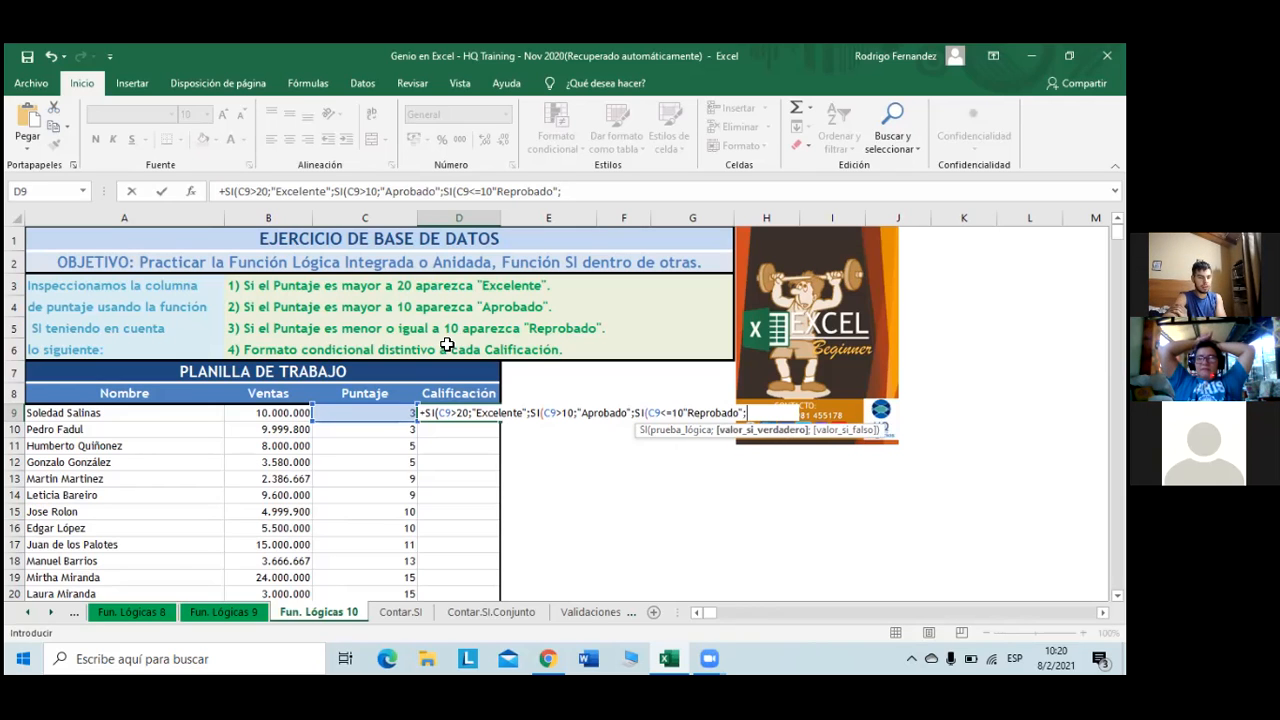
{"action": "key", "text": "Left"}
{"action": "key", "text": "Left"}
{"action": "key", "text": "Left"}
{"action": "key", "text": "Right"}
{"action": "key", "text": "Right"}
{"action": "key", "text": "Right"}
{"action": "key", "text": "Right"}
{"action": "key", "text": "Left"}
{"action": "key", "text": "Left"}
{"action": "key", "text": "Left"}
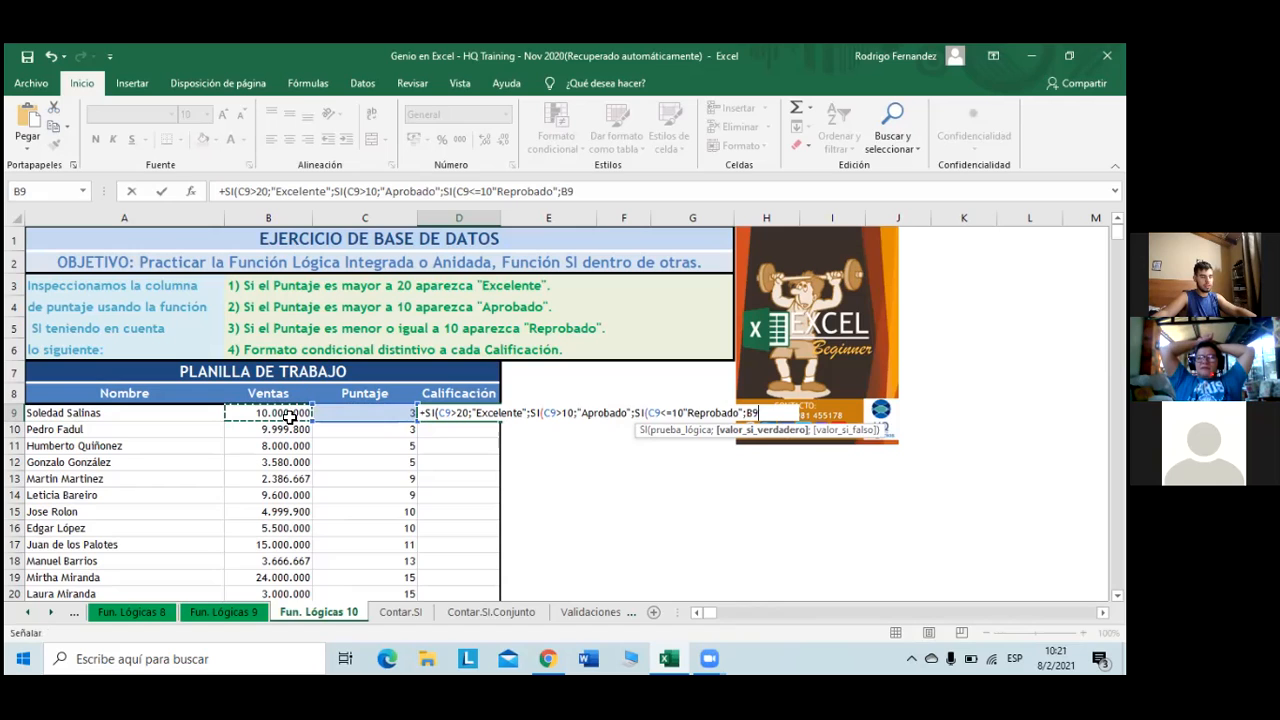
- Fix the separators, remove the stray B9, add the "Error" fallback and close all parentheses
{"action": "left_click", "coordinate": [493, 191]}
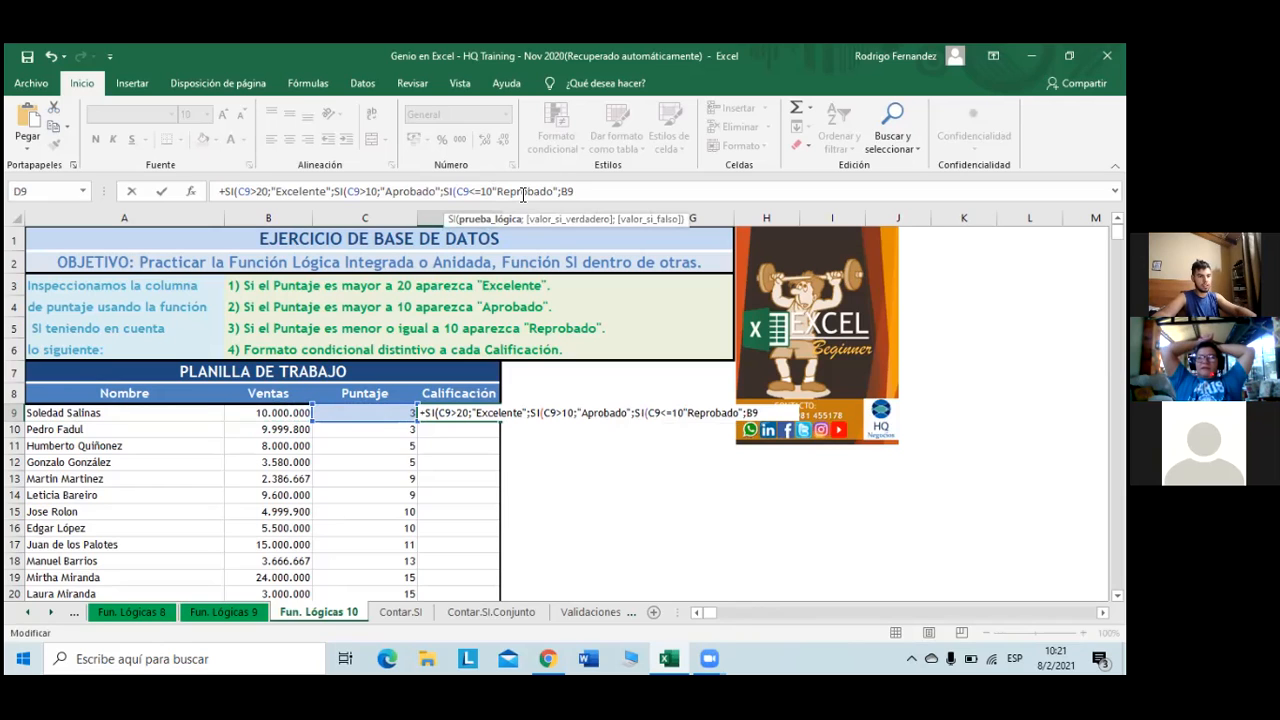
{"action": "type", "text": ";"}
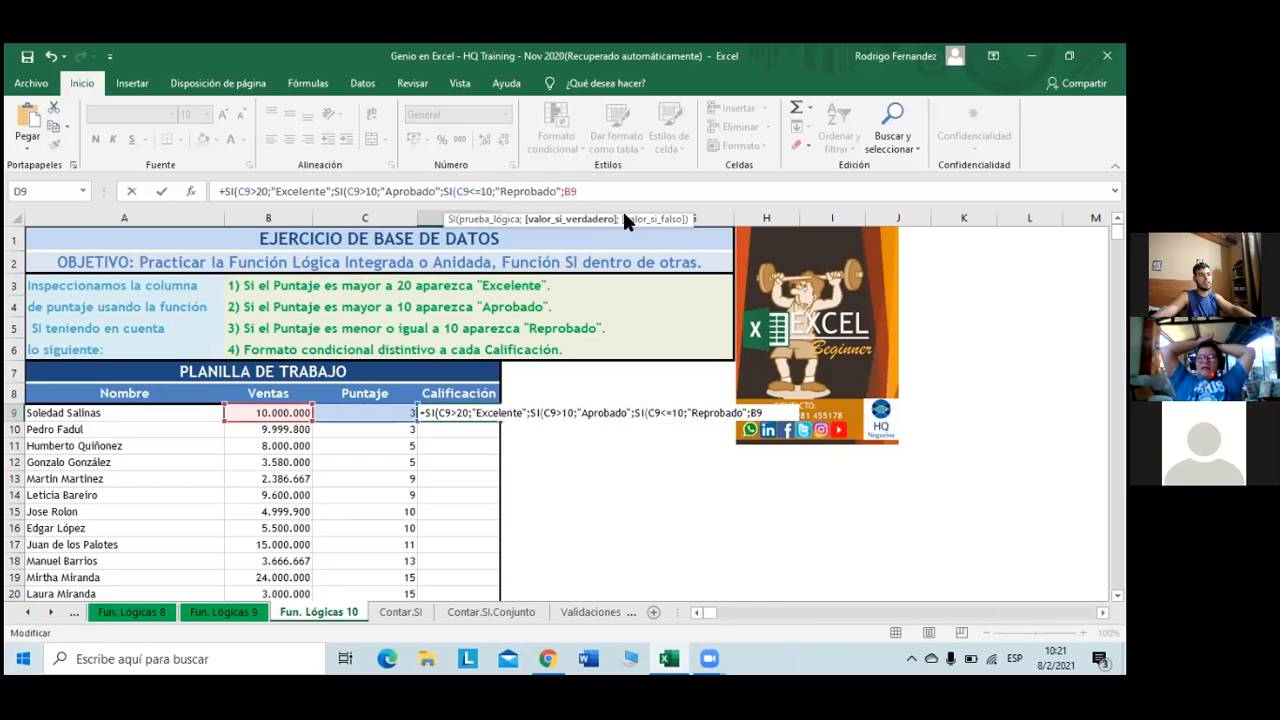
{"action": "left_click", "coordinate": [590, 191]}
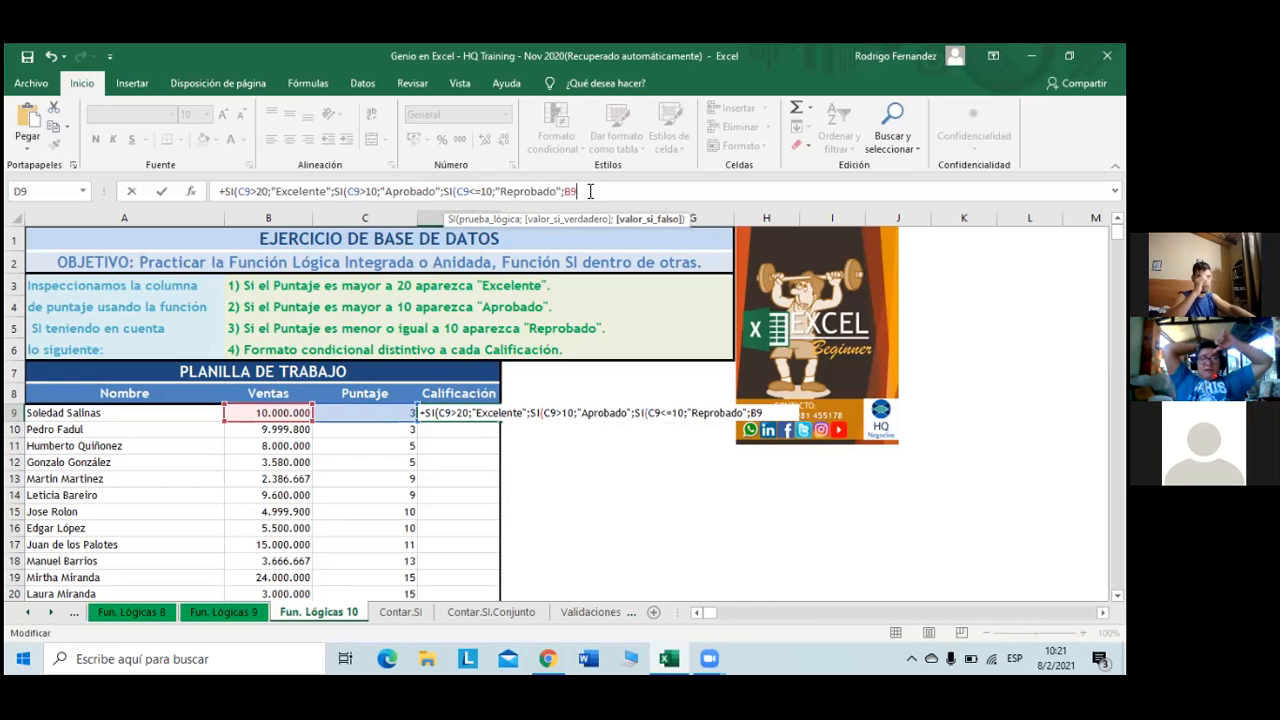
{"action": "key", "text": "BackSpace"}
{"action": "key", "text": "BackSpace"}
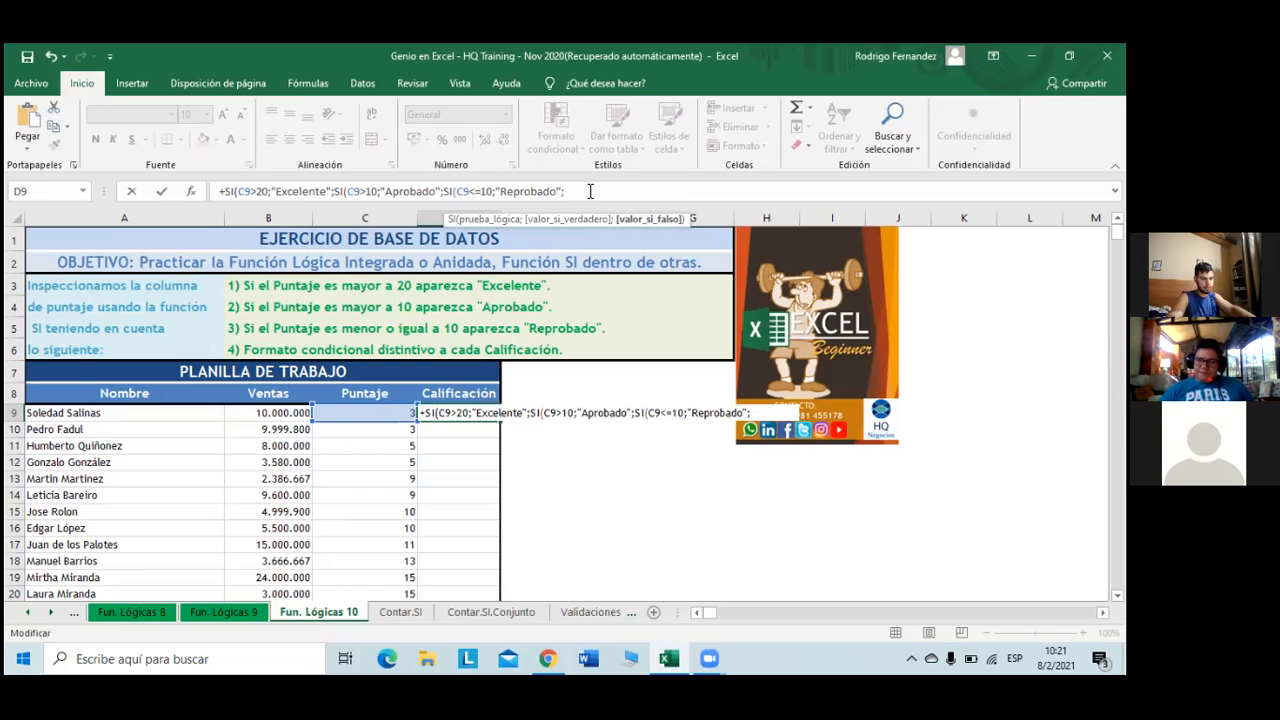
{"action": "type", "text": "\"Error"}
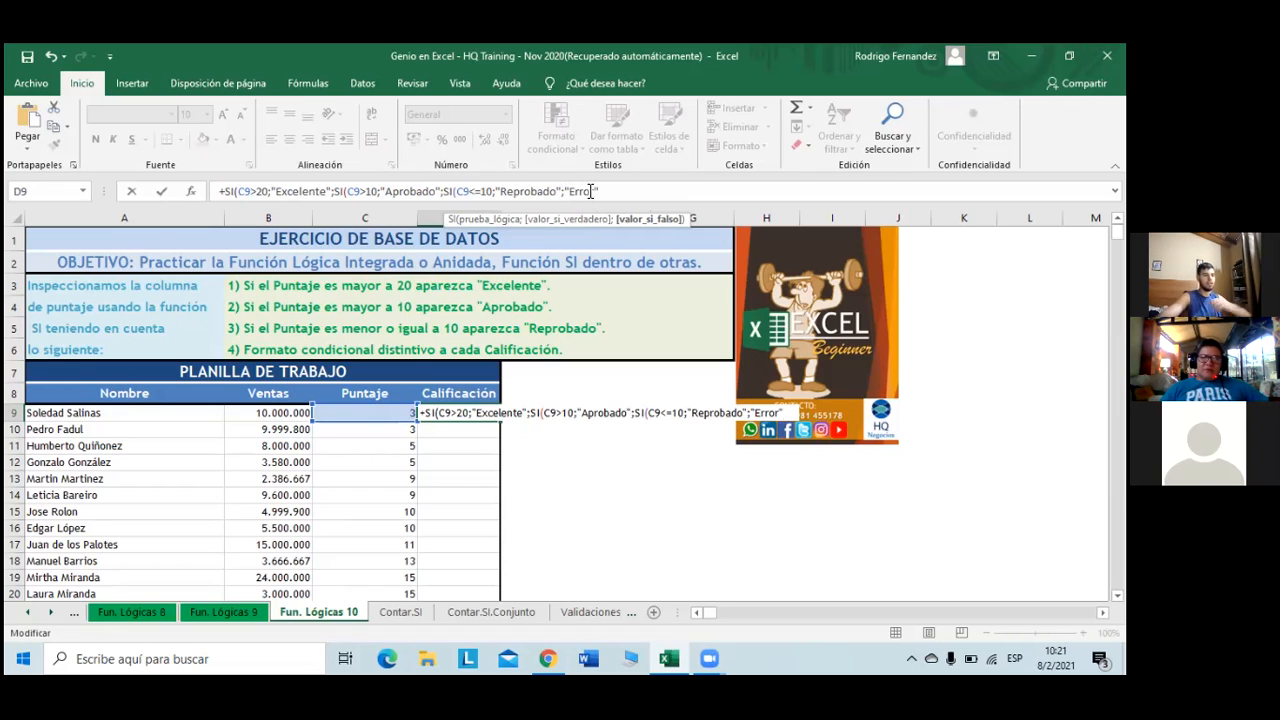
{"action": "type", "text": "\")"}
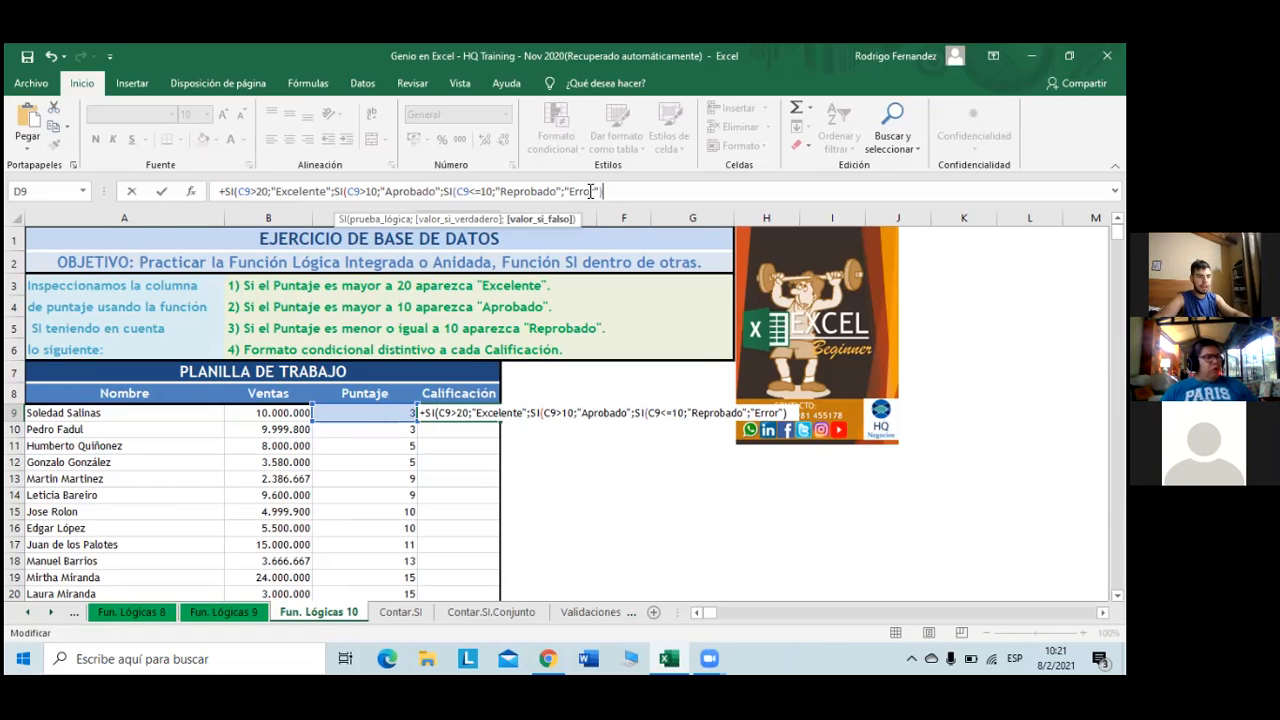
{"action": "type", "text": "))"}
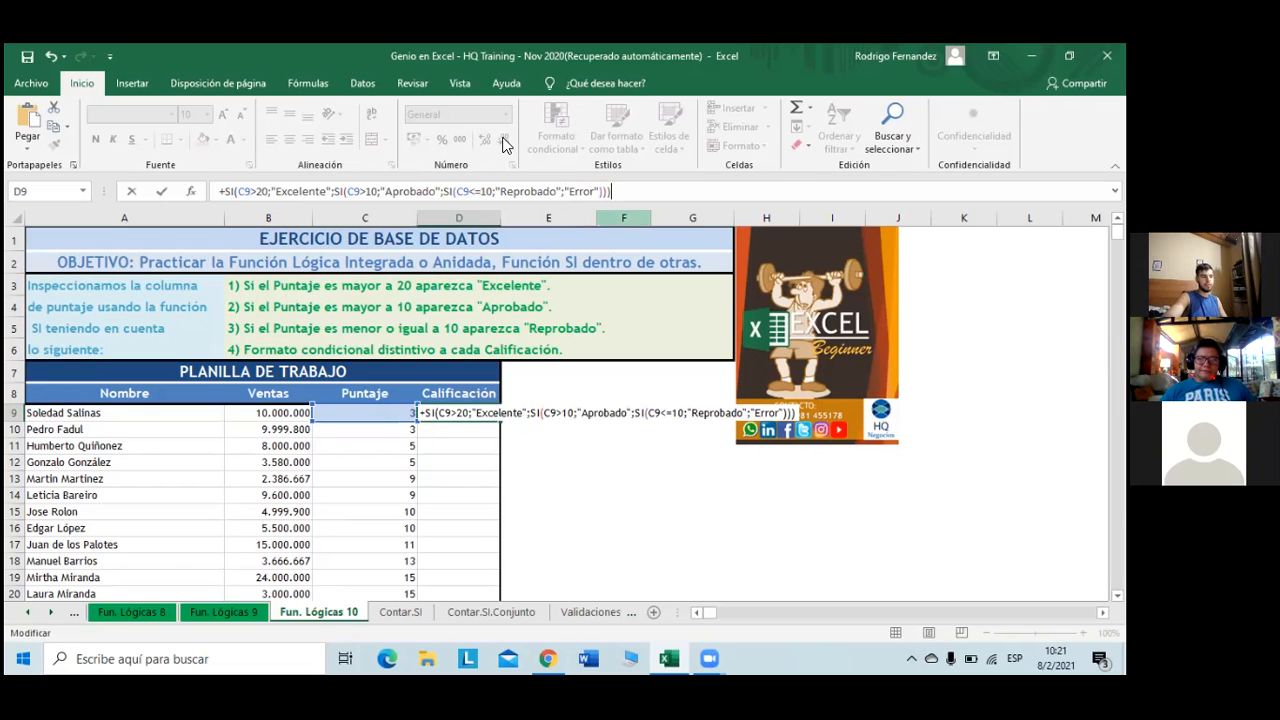
{"action": "key", "text": "Return"}
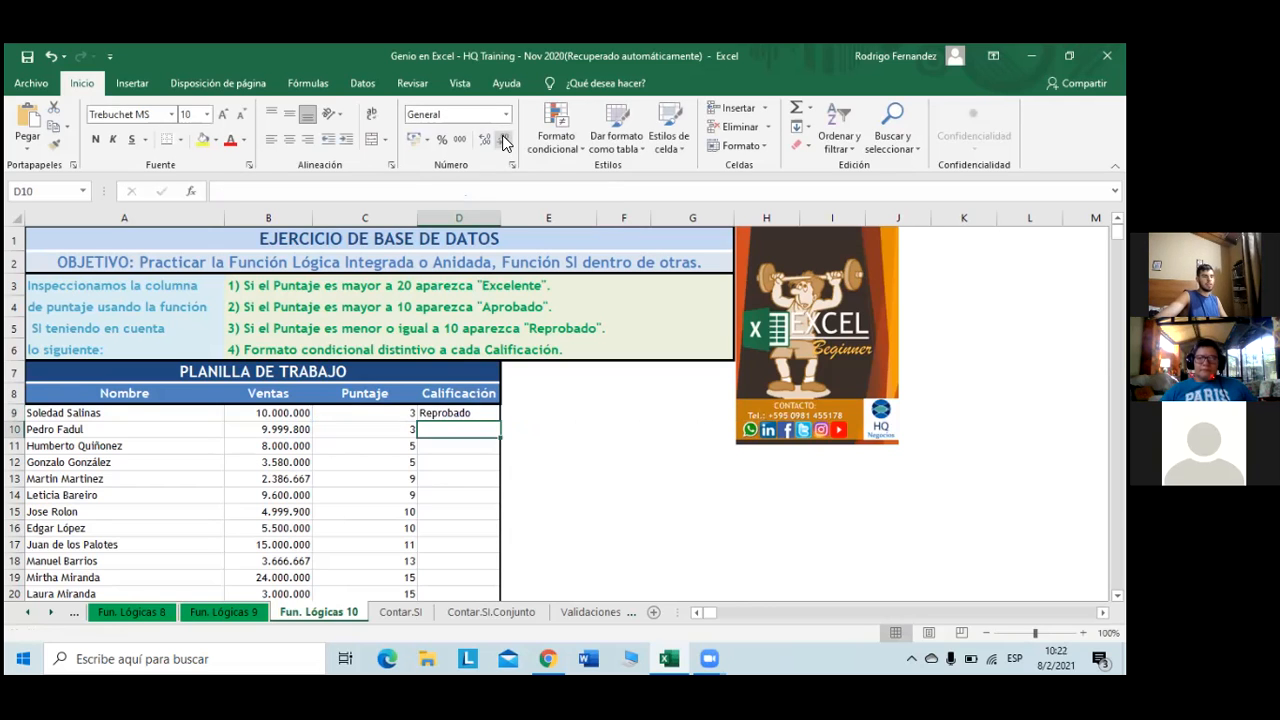
{"action": "scroll", "coordinate": [443, 344], "scroll_direction": "down", "scroll_amount": 1}
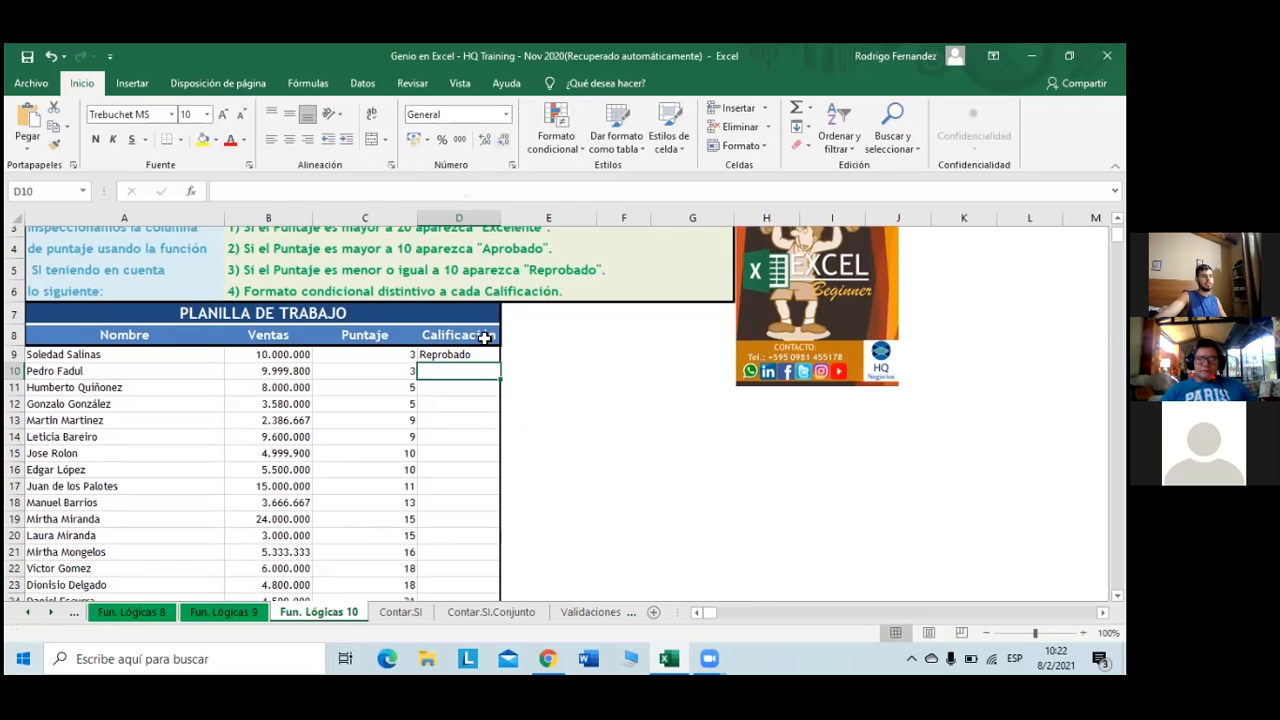
{"action": "left_click", "coordinate": [488, 344]}
{"action": "left_click_drag", "start_coordinate": [500, 358], "coordinate": [500, 352]}
{"action": "double_click", "coordinate": [500, 352]}
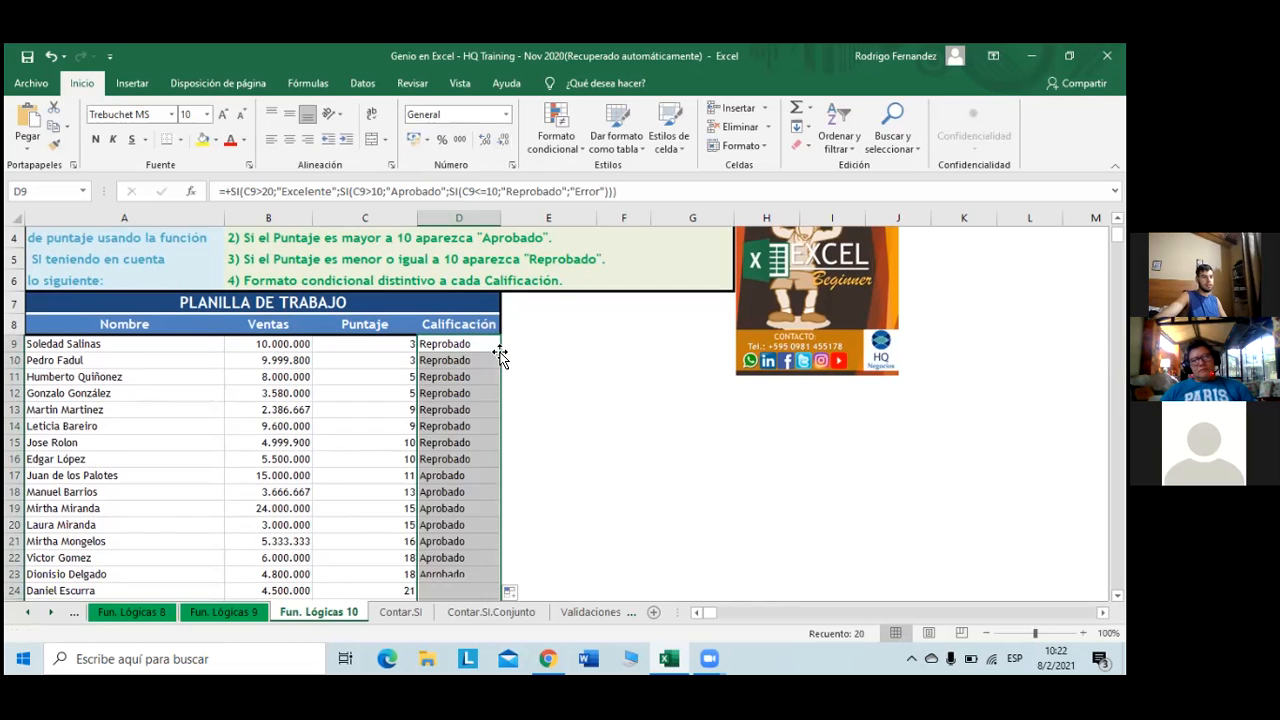
{"action": "scroll", "coordinate": [500, 356], "scroll_direction": "down", "scroll_amount": 2}
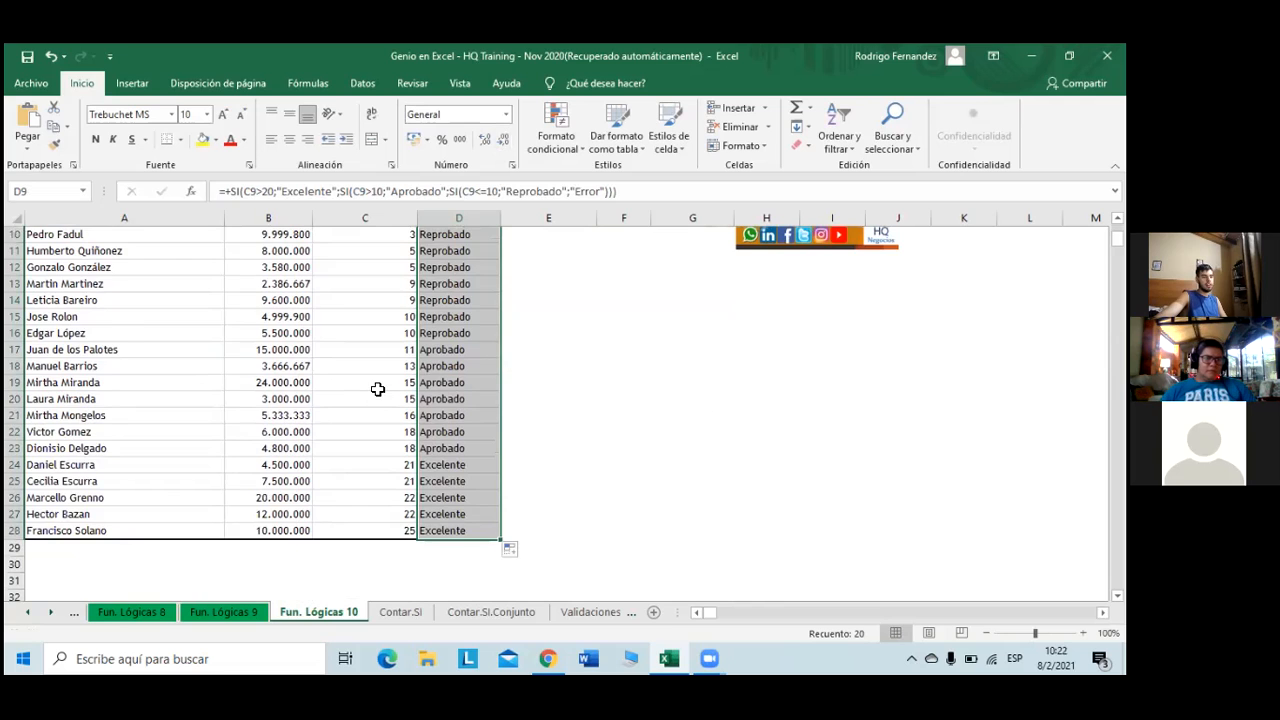
{"action": "scroll", "coordinate": [378, 392], "scroll_direction": "up", "scroll_amount": 1}
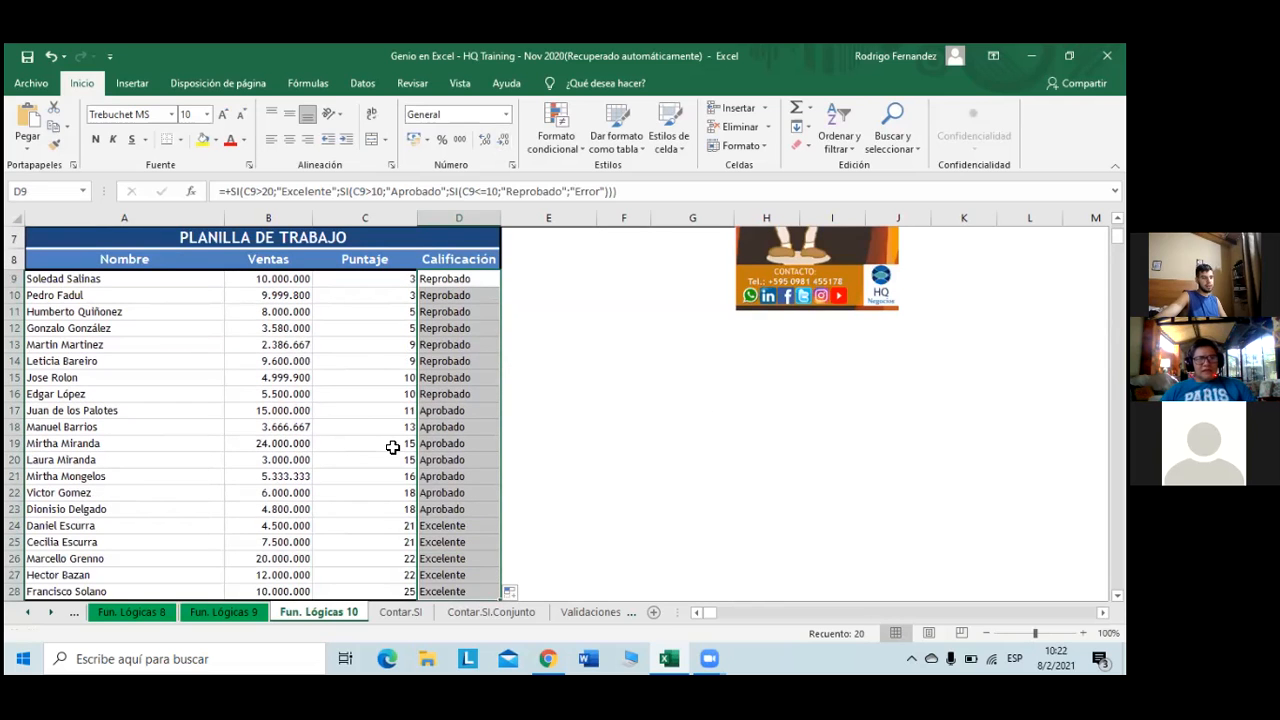
{"action": "left_click", "coordinate": [398, 509]}
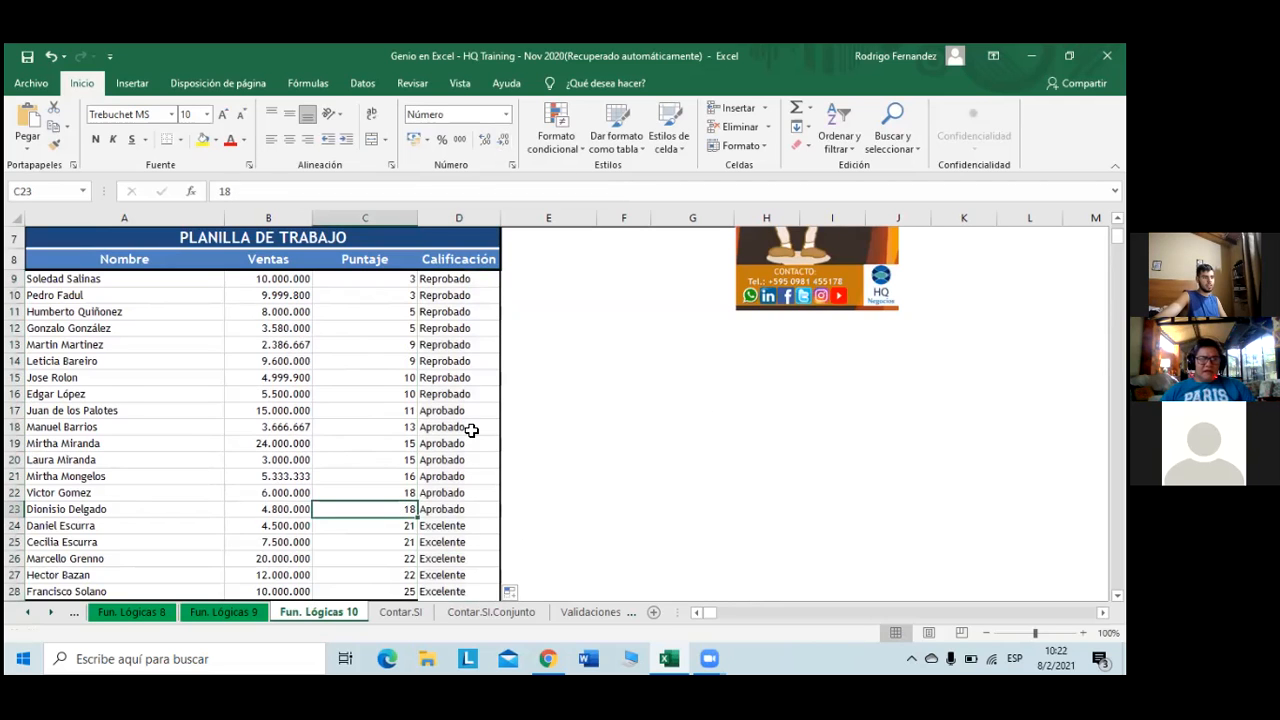
{"action": "scroll", "coordinate": [471, 430], "scroll_direction": "up", "scroll_amount": 1}
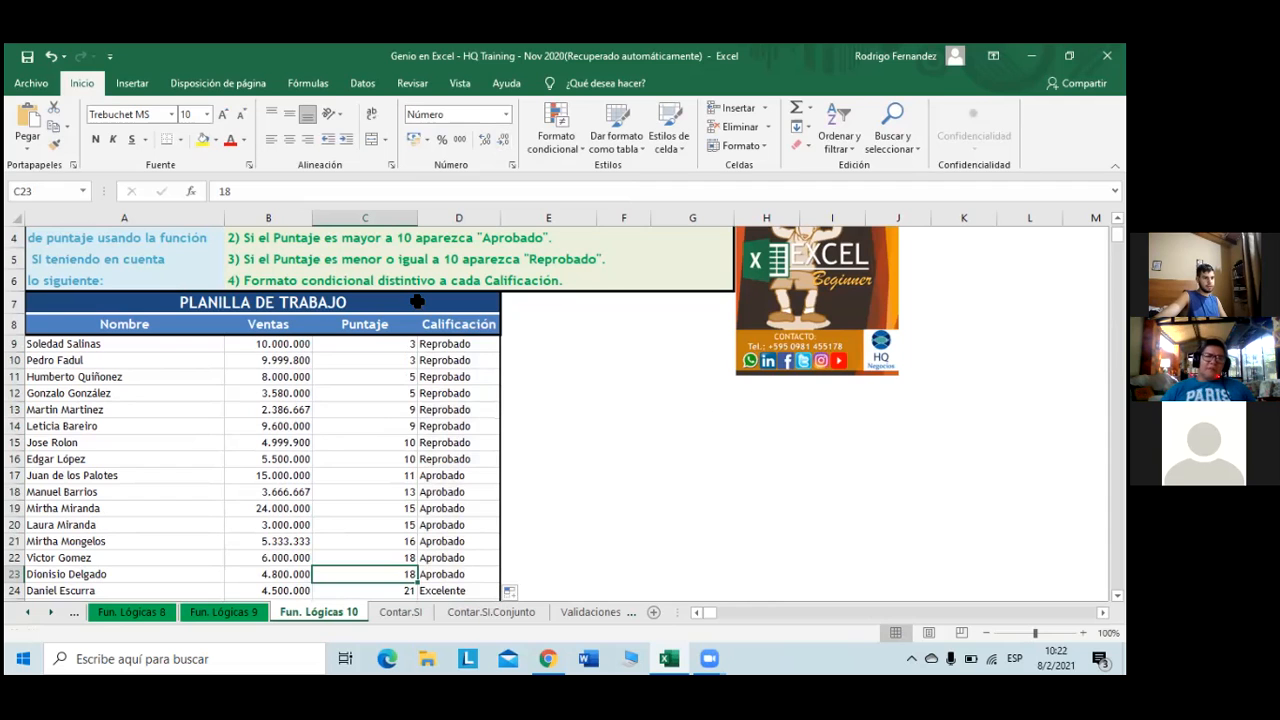
{"action": "scroll", "coordinate": [426, 366], "scroll_direction": "down", "scroll_amount": 2}
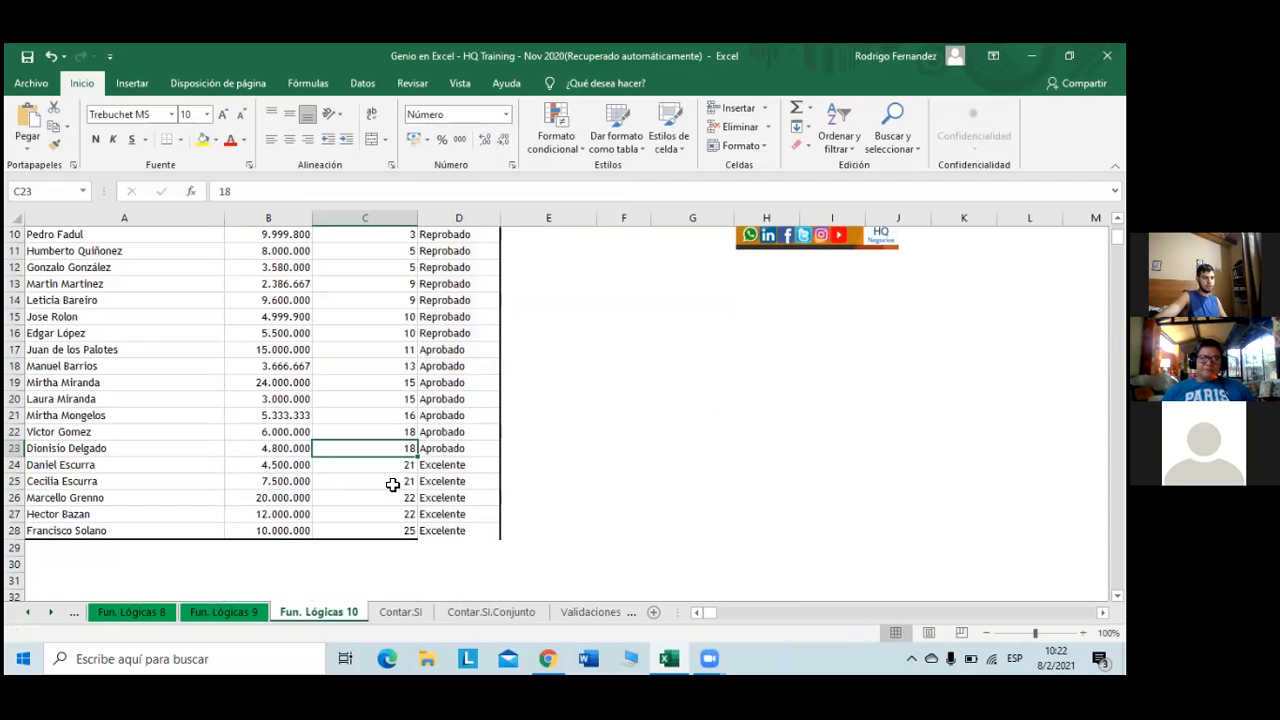
{"action": "scroll", "coordinate": [418, 448], "scroll_direction": "up", "scroll_amount": 1}
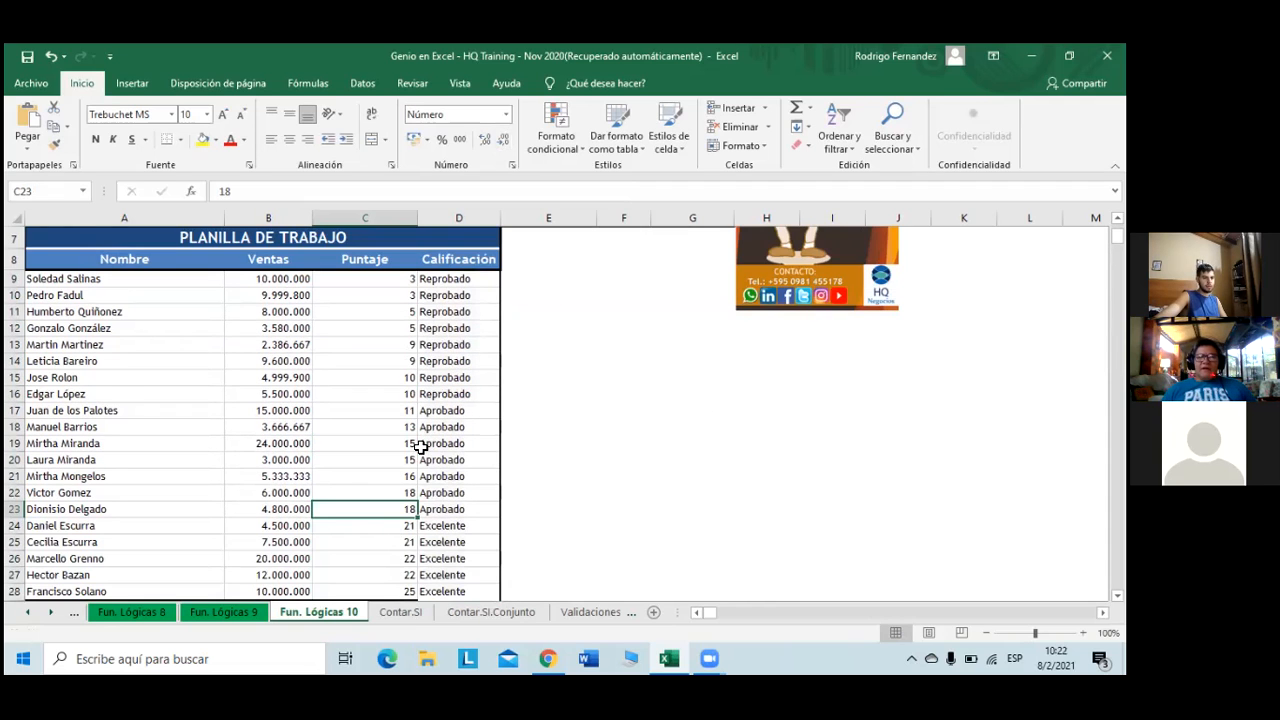
{"action": "scroll", "coordinate": [421, 447], "scroll_direction": "up", "scroll_amount": 1}
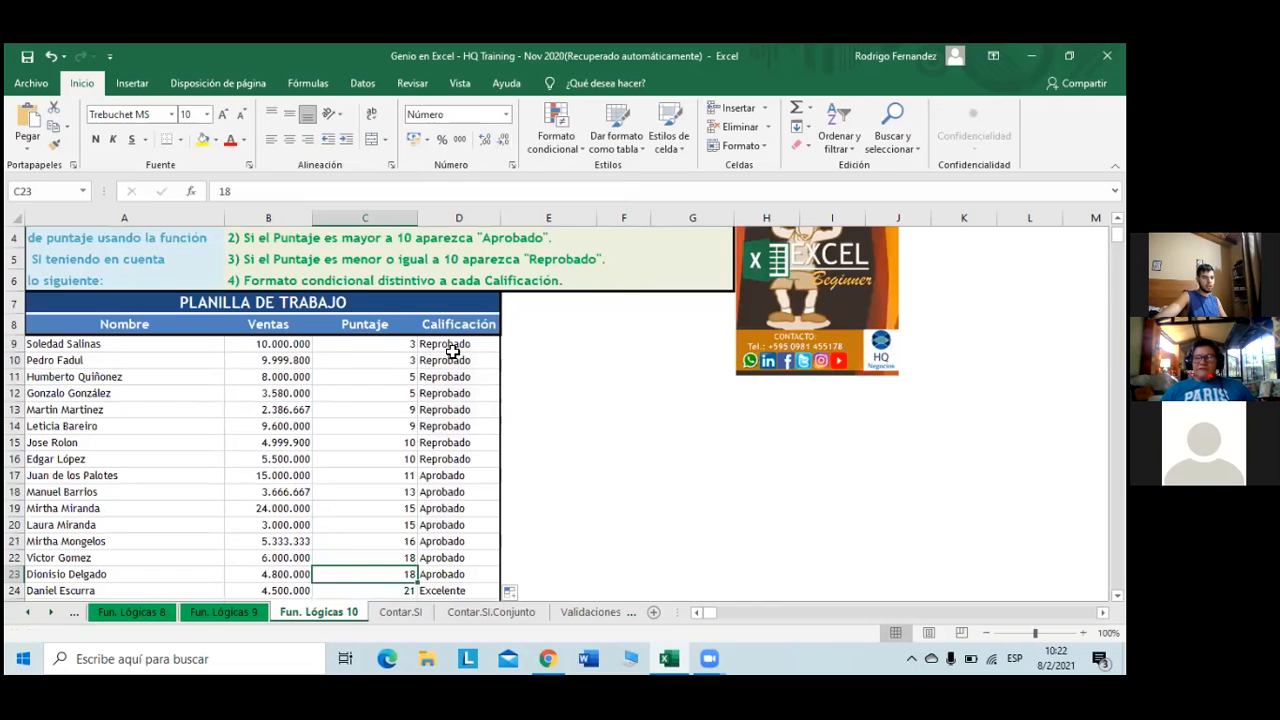
{"action": "left_click", "coordinate": [453, 347]}
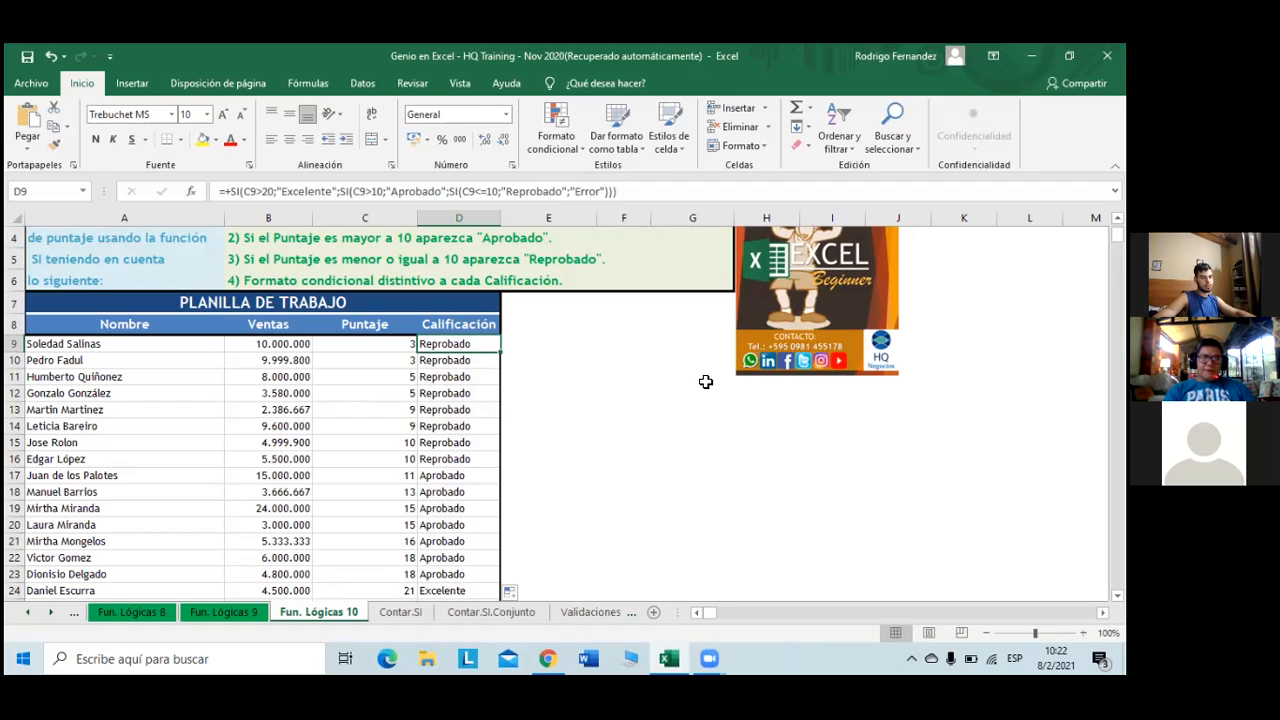
- Test D9's grading by entering text values like "si" into C9
{"action": "left_click", "coordinate": [353, 341]}
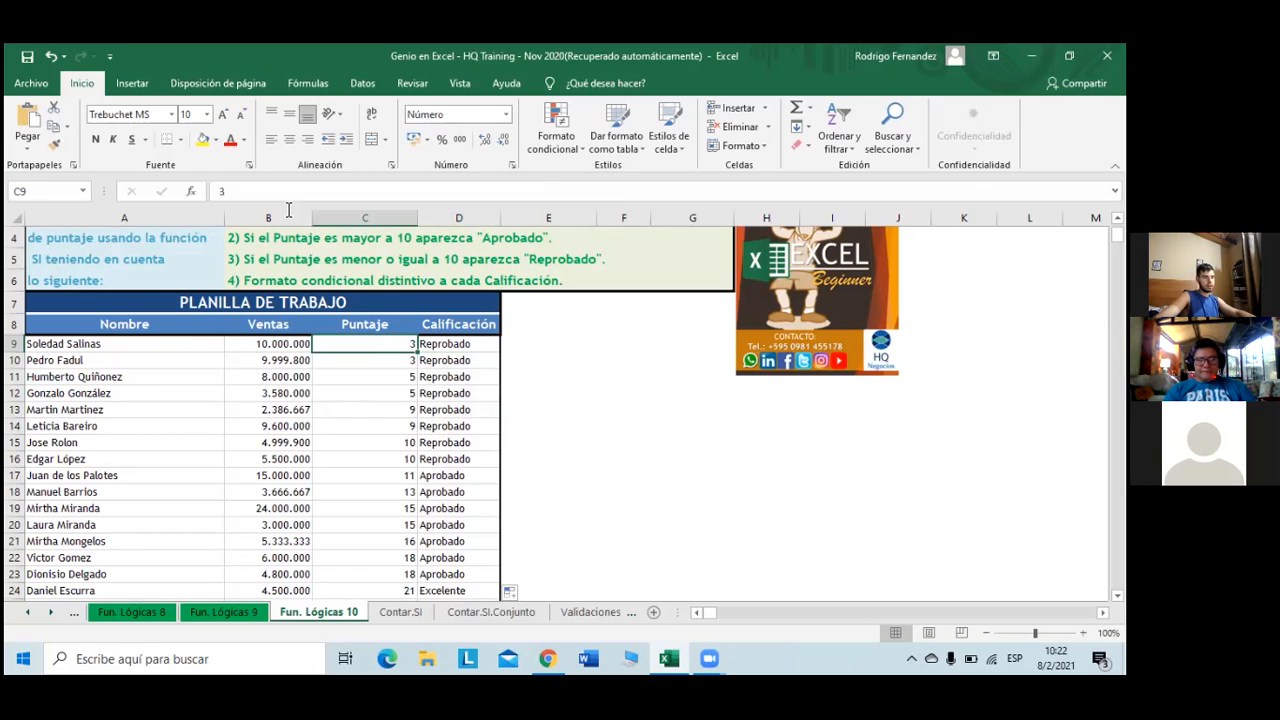
{"action": "type", "text": "si"}
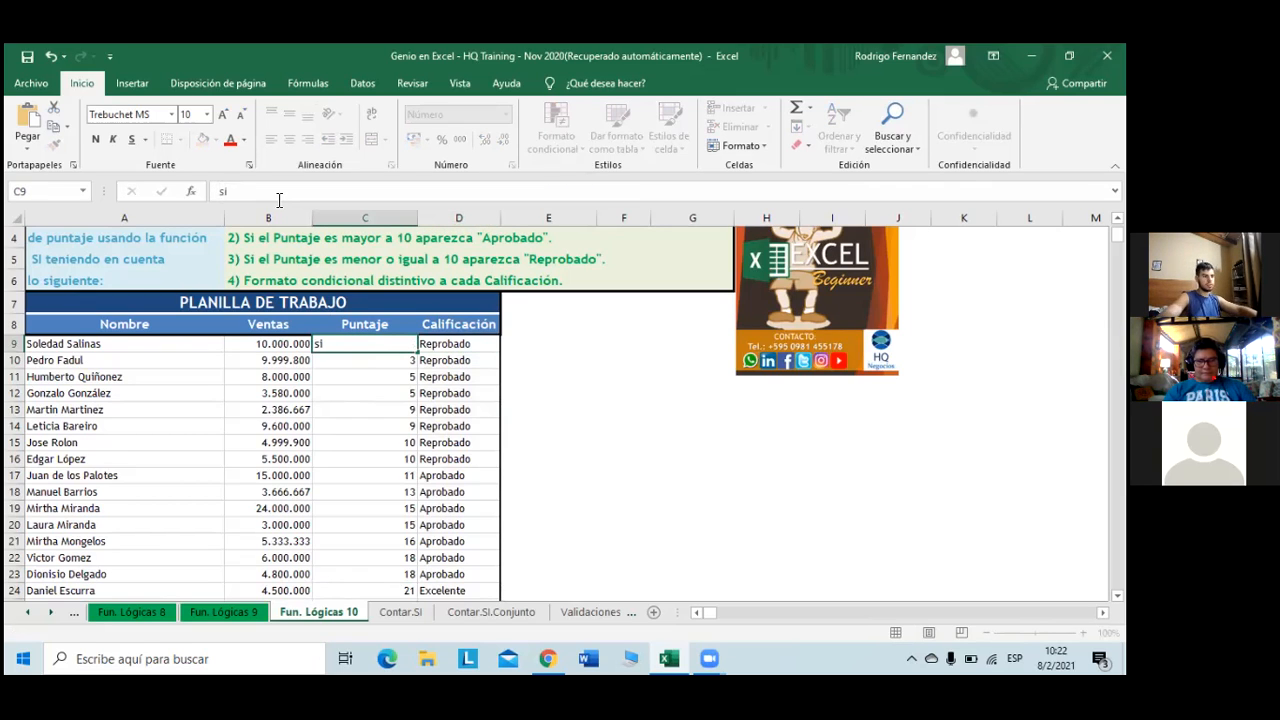
{"action": "key", "text": "Return"}
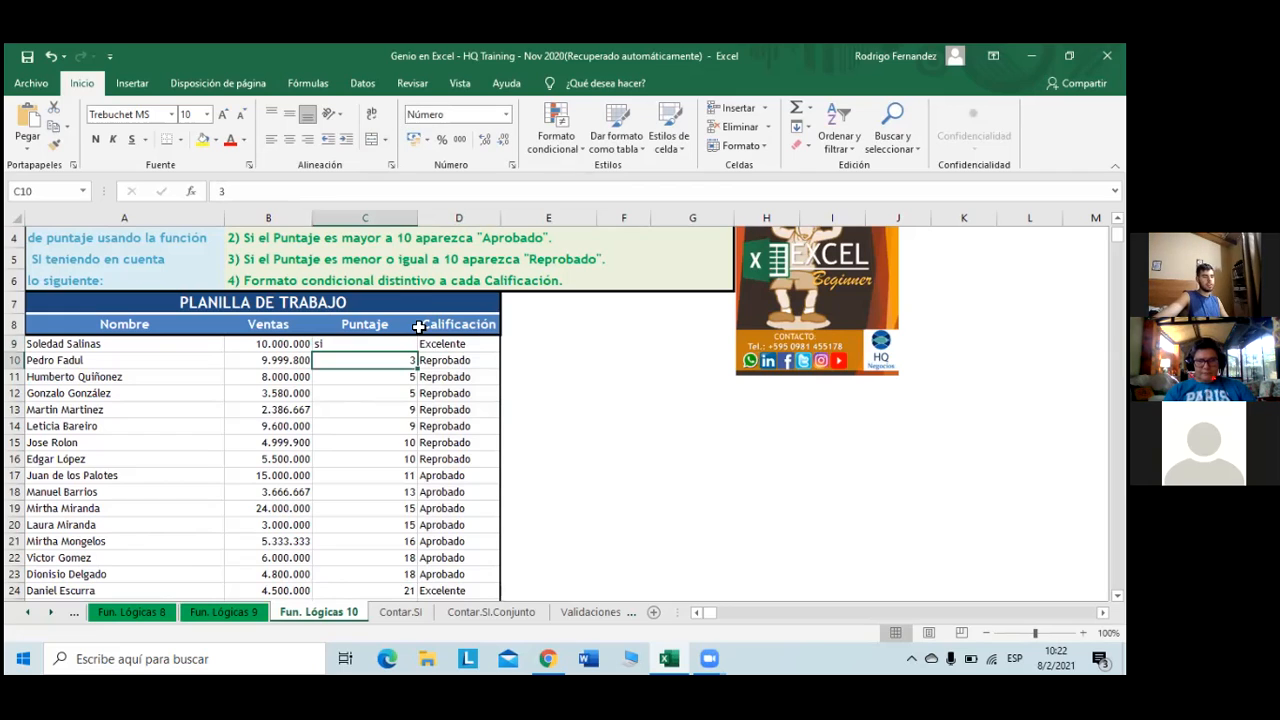
{"action": "left_click", "coordinate": [390, 346]}
{"action": "left_click_drag", "start_coordinate": [229, 190], "coordinate": [209, 190]}
{"action": "type", "text": "iofndsp"}
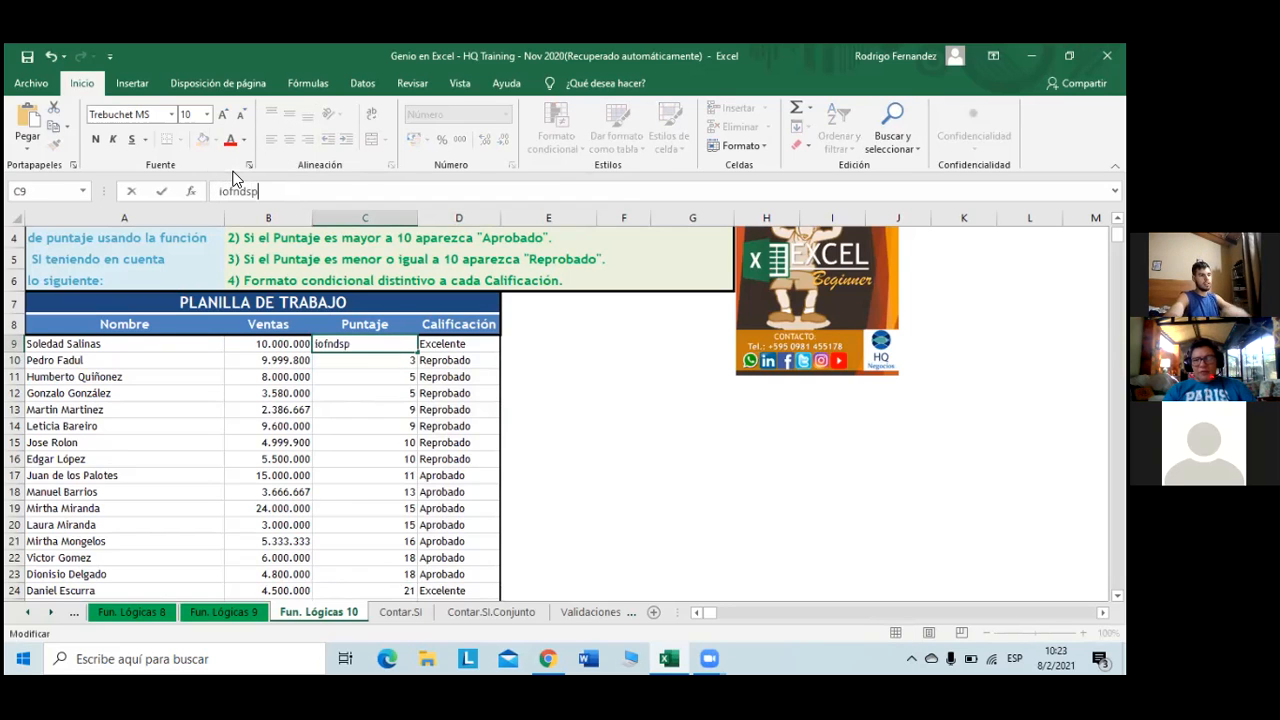
{"action": "key", "text": "Return"}
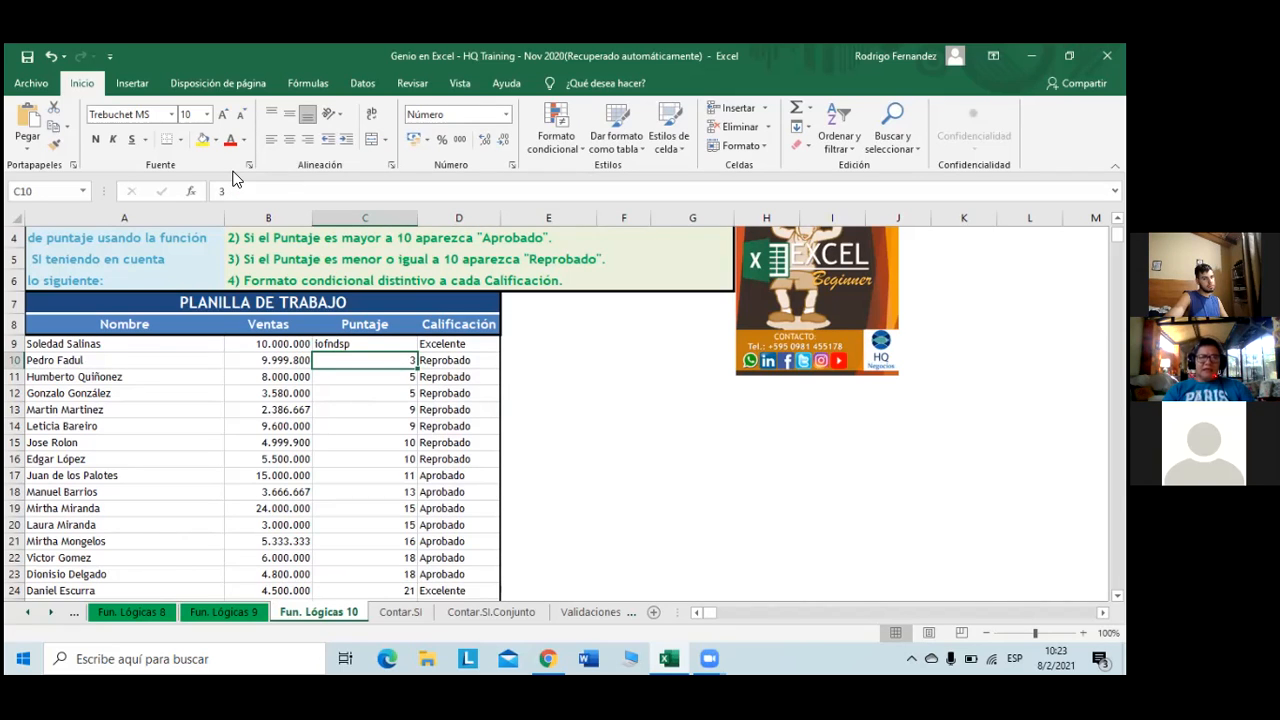
{"action": "key", "text": "Up"}
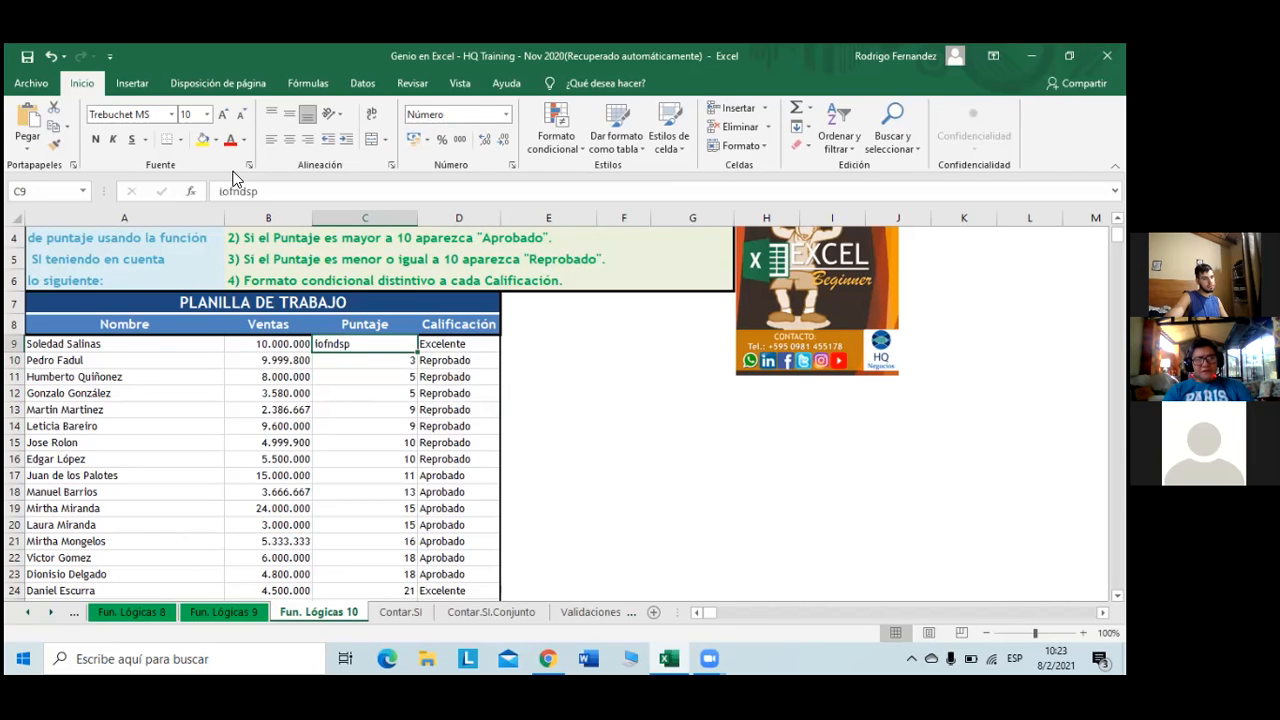
- Set C9's number format to General and enter -10 as a test score
{"action": "left_click", "coordinate": [504, 116]}
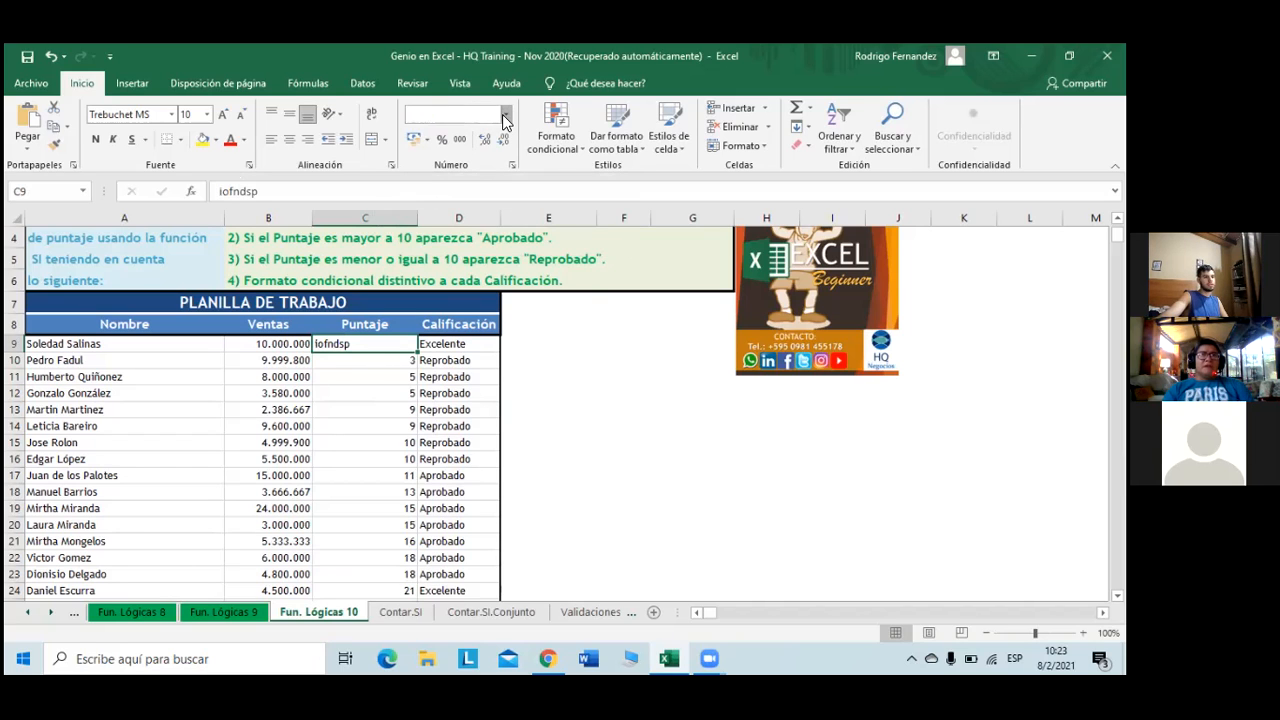
{"action": "left_click", "coordinate": [495, 143]}
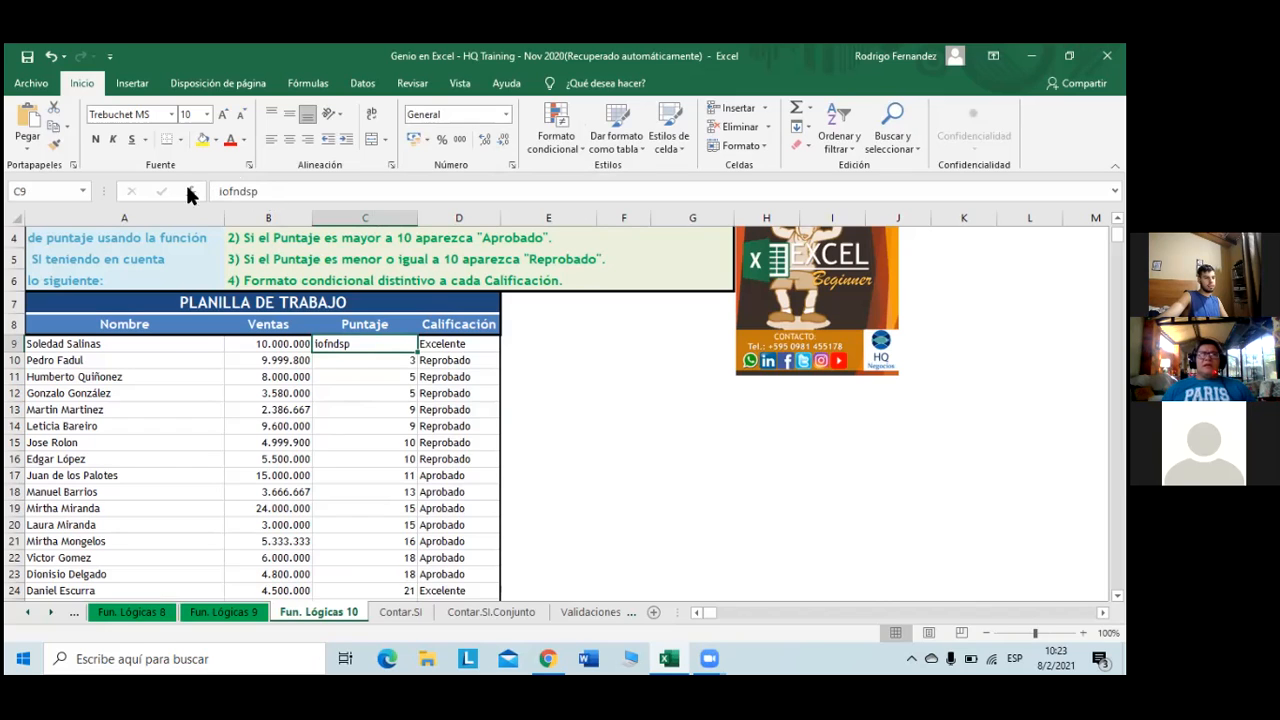
{"action": "left_click", "coordinate": [68, 190]}
{"action": "double_click", "coordinate": [230, 190]}
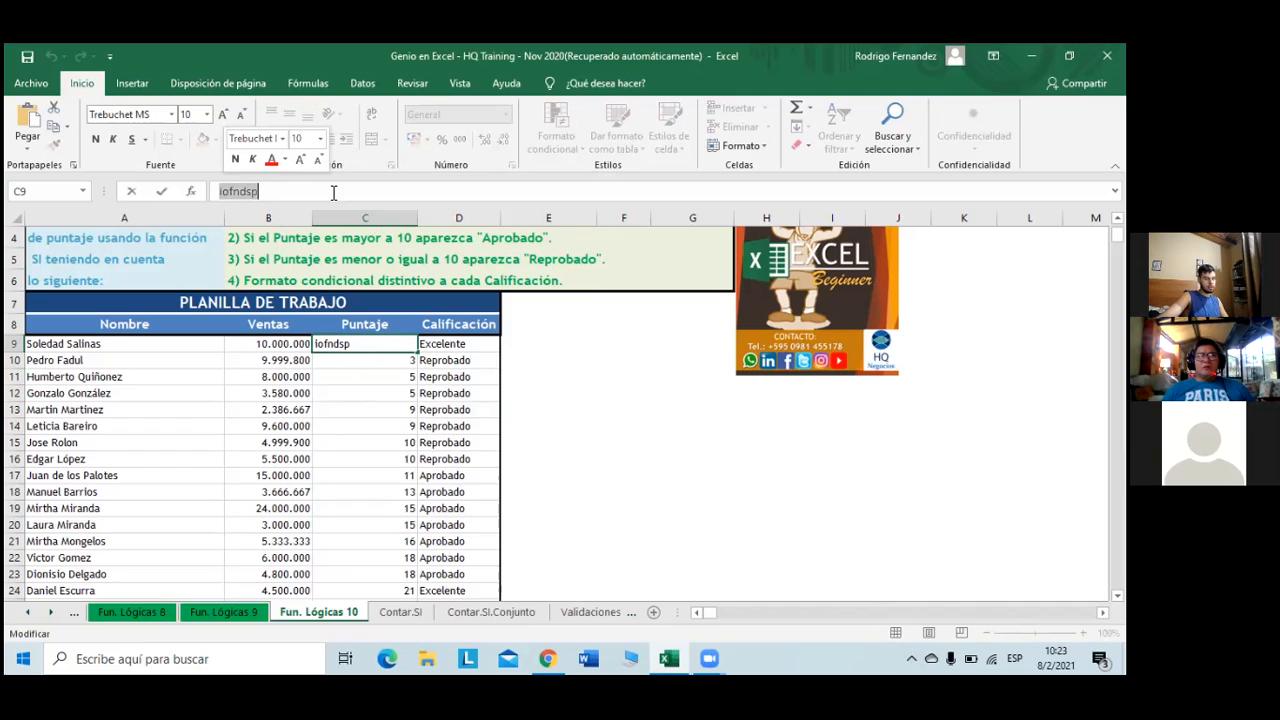
{"action": "type", "text": "-10"}
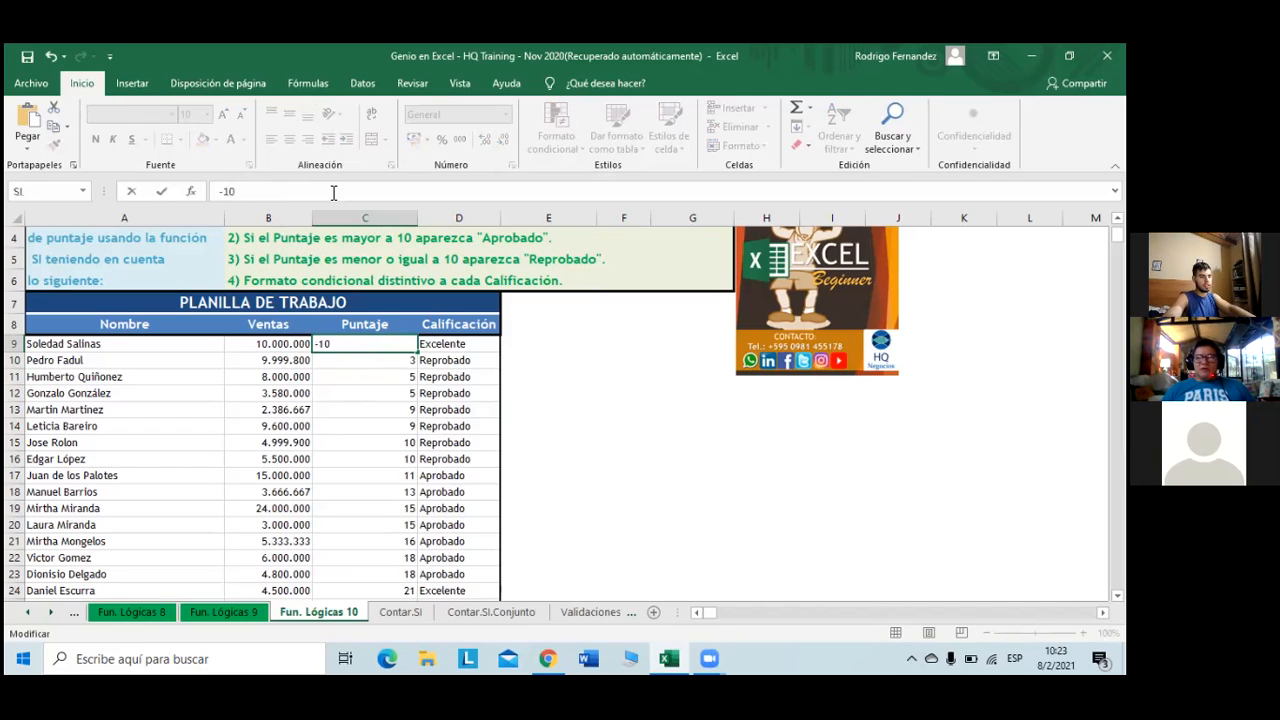
{"action": "key", "text": "Return"}
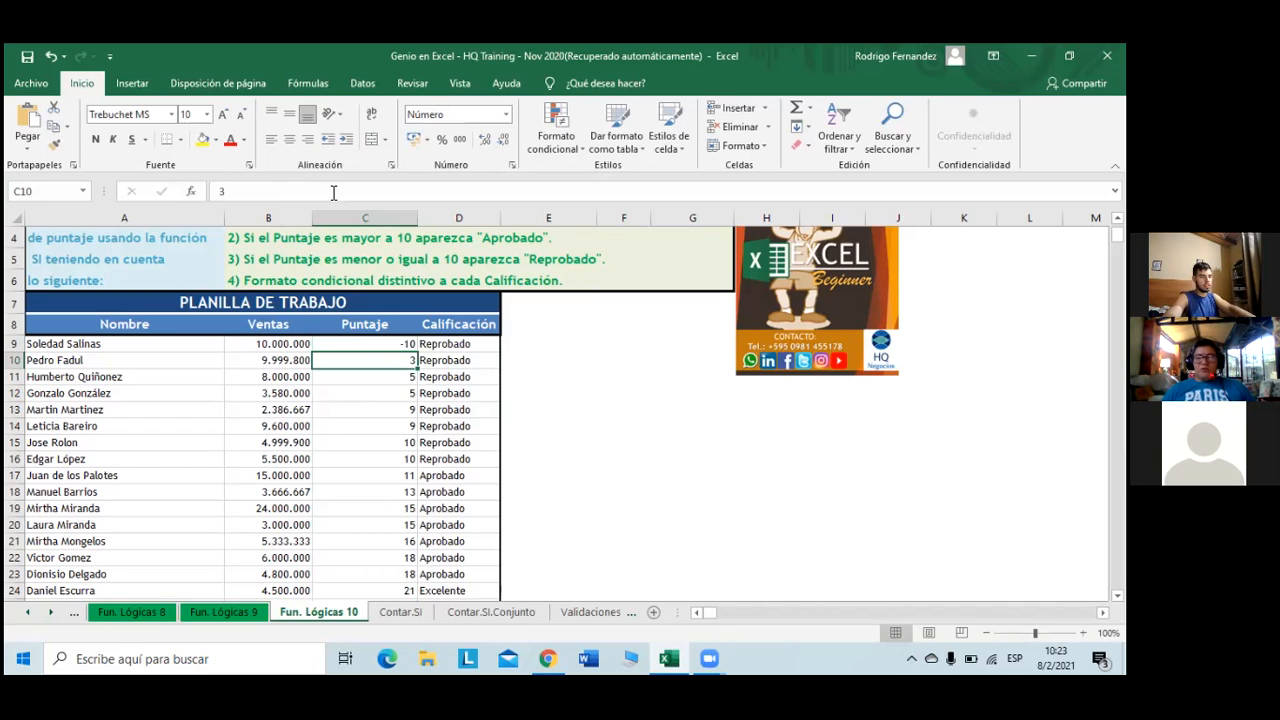
- Restore C9's score to 3
{"action": "key", "text": "Up"}
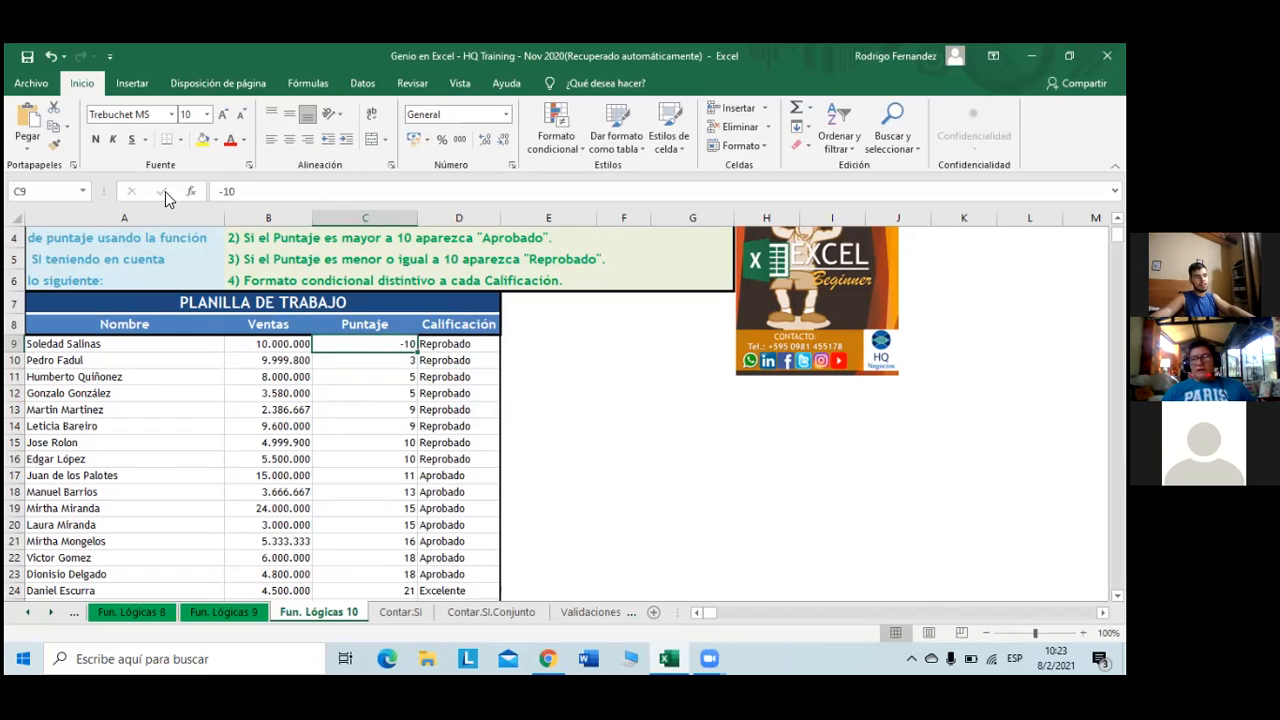
{"action": "left_click", "coordinate": [232, 191]}
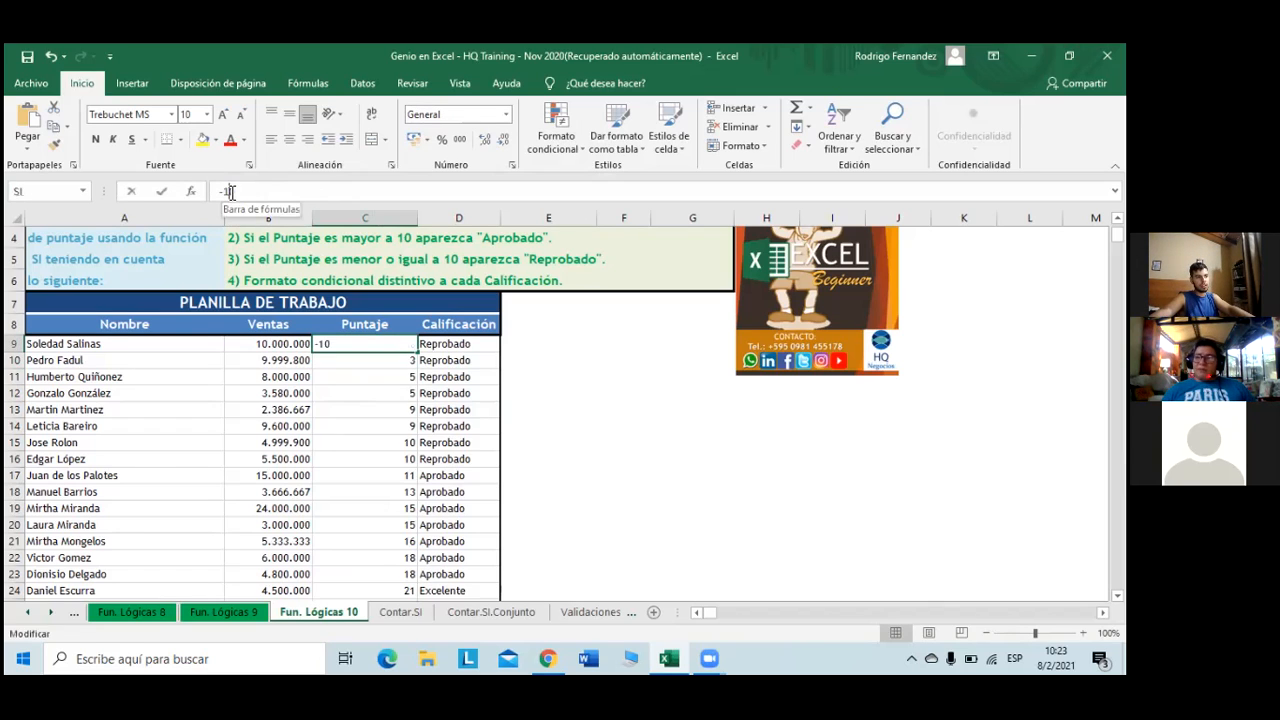
{"action": "key", "text": "BackSpace"}
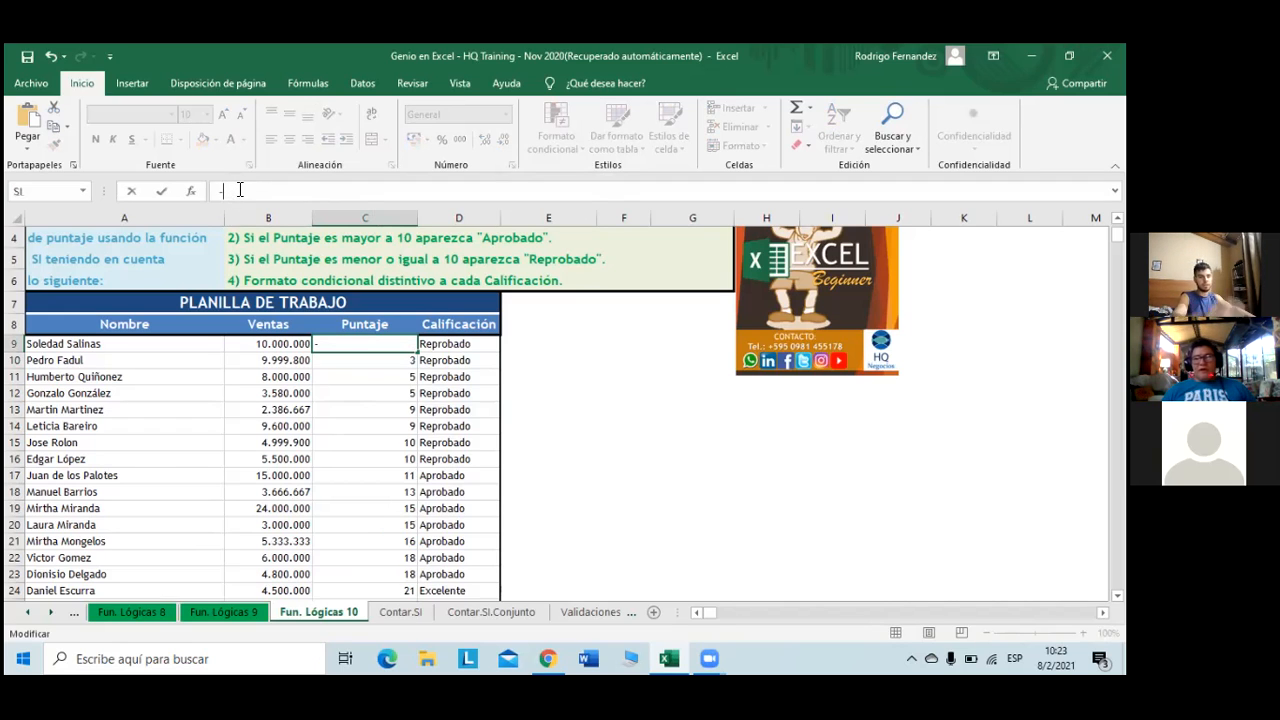
{"action": "key", "text": "BackSpace"}
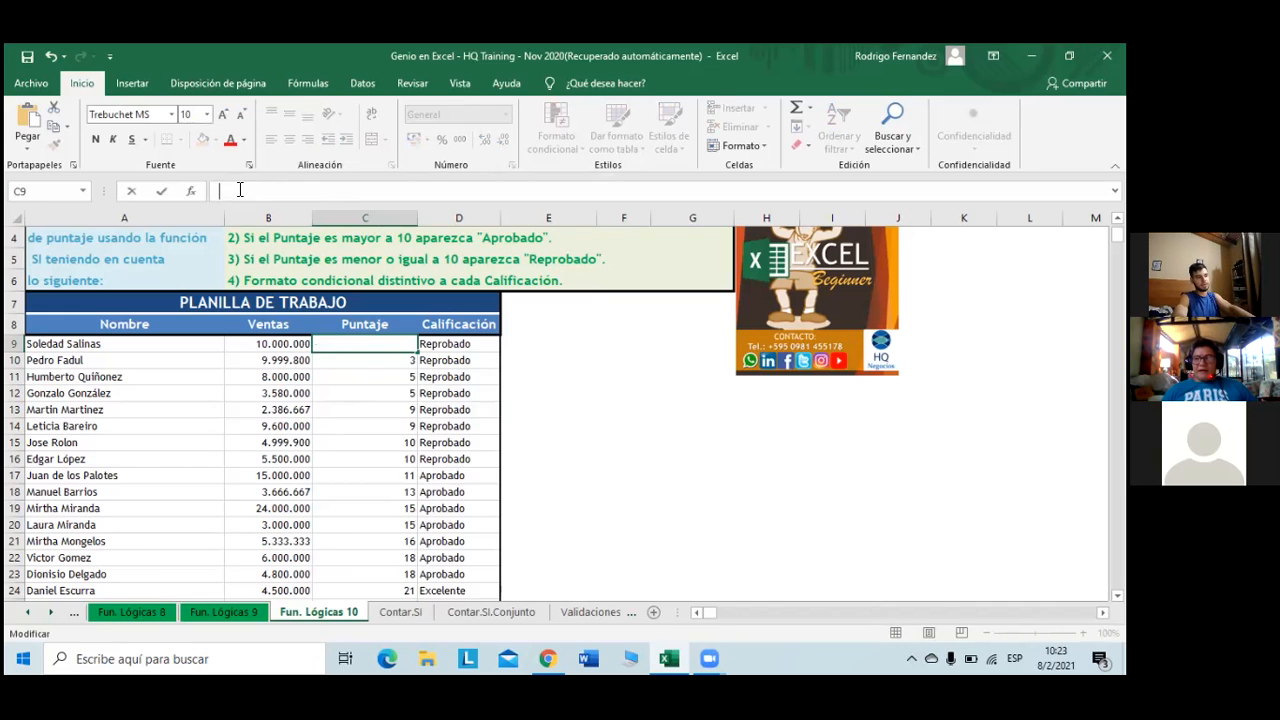
{"action": "type", "text": "3"}
{"action": "key", "text": "Return"}
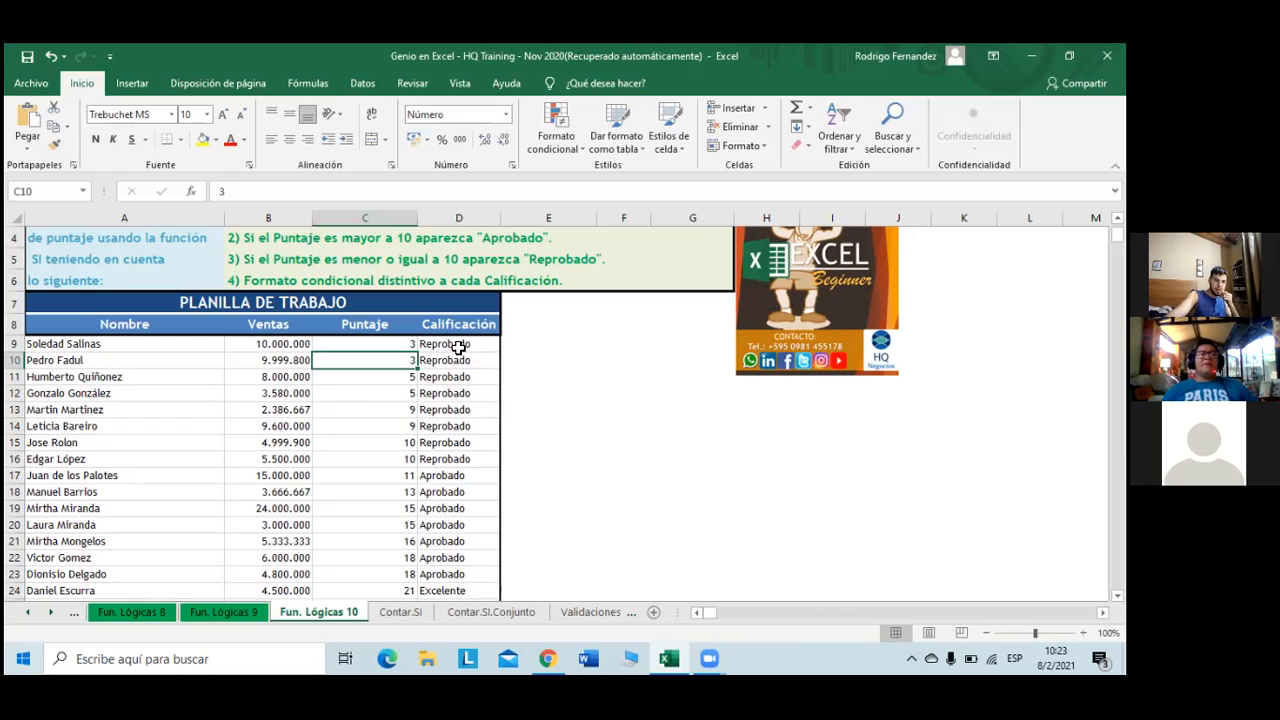
{"action": "left_click", "coordinate": [290, 347]}
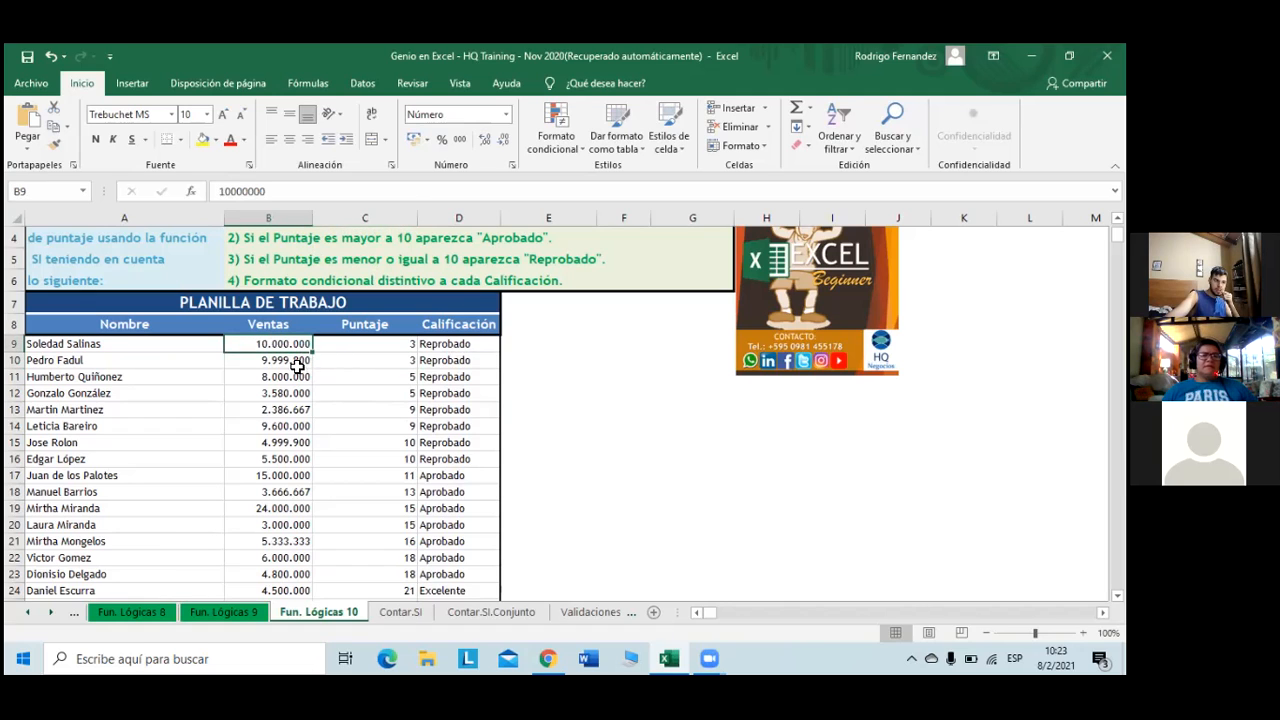
{"action": "left_click", "coordinate": [373, 346]}
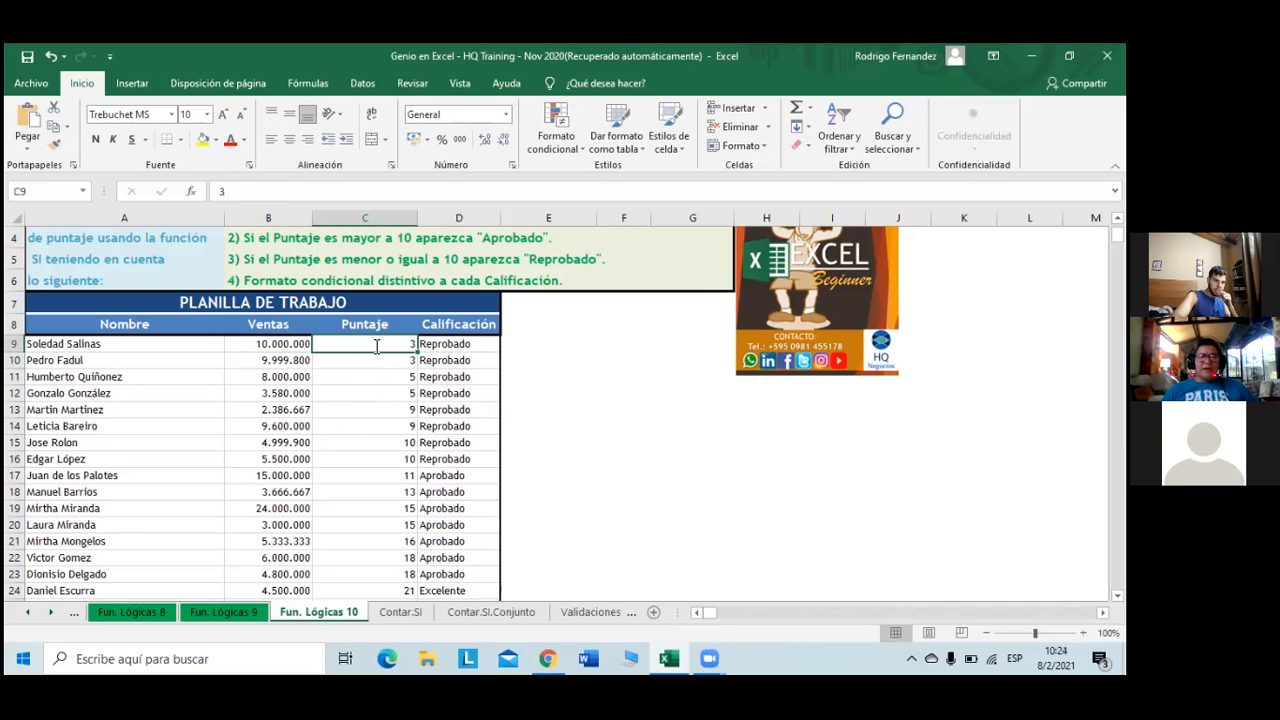
{"action": "key", "text": "BackSpace"}
{"action": "type", "text": "+"}
{"action": "key", "text": "Left"}
{"action": "key", "text": "Left"}
{"action": "key", "text": "Right"}
{"action": "type", "text": "+"}
{"action": "key", "text": "Left"}
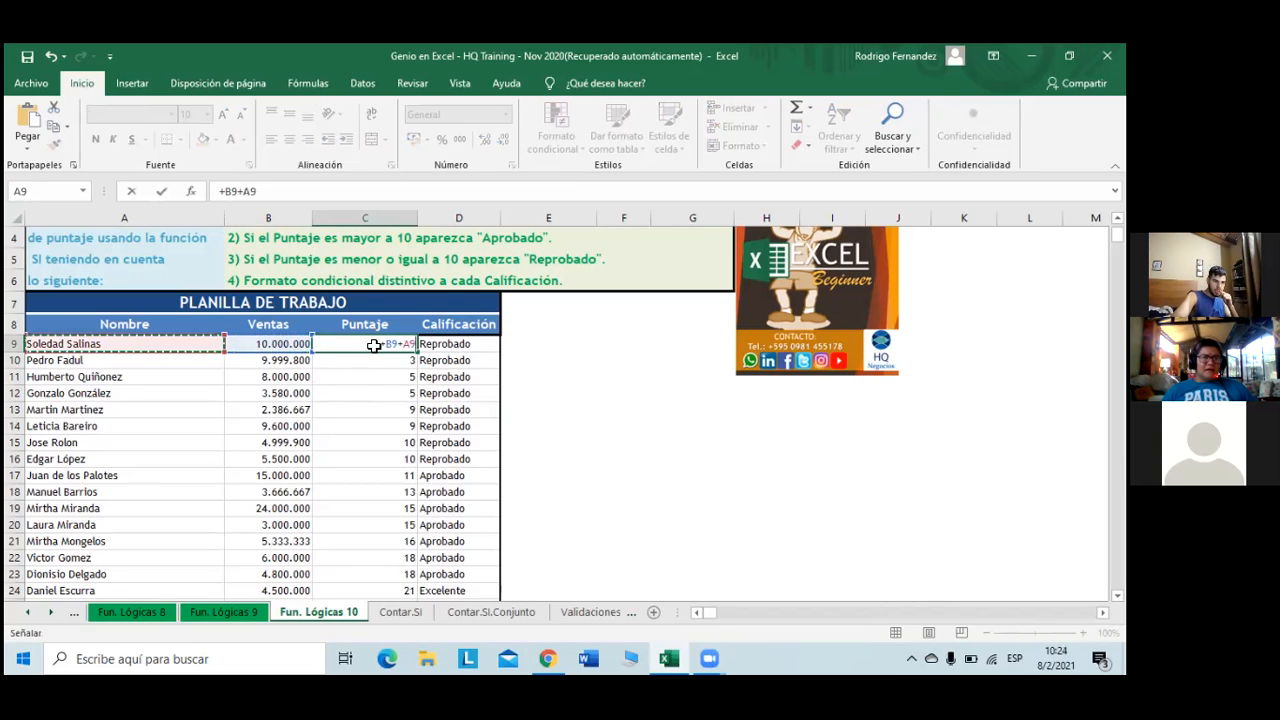
{"action": "key", "text": "Return"}
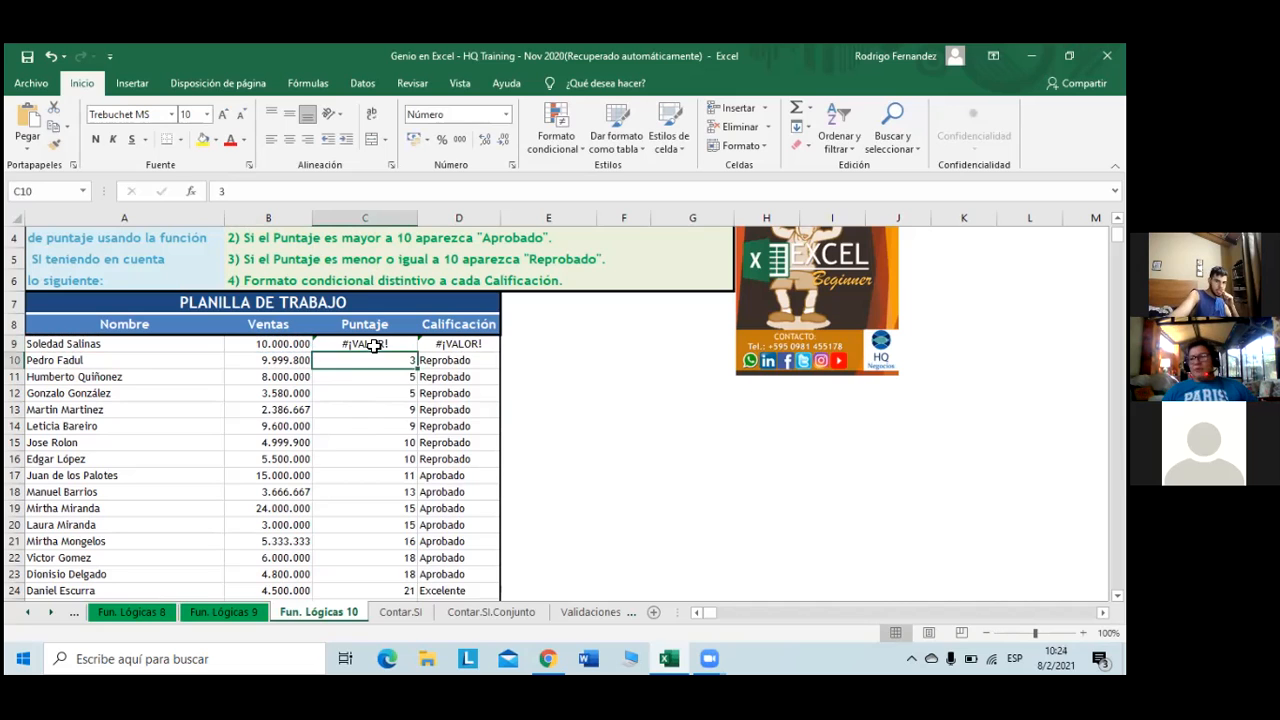
{"action": "left_click", "coordinate": [373, 345]}
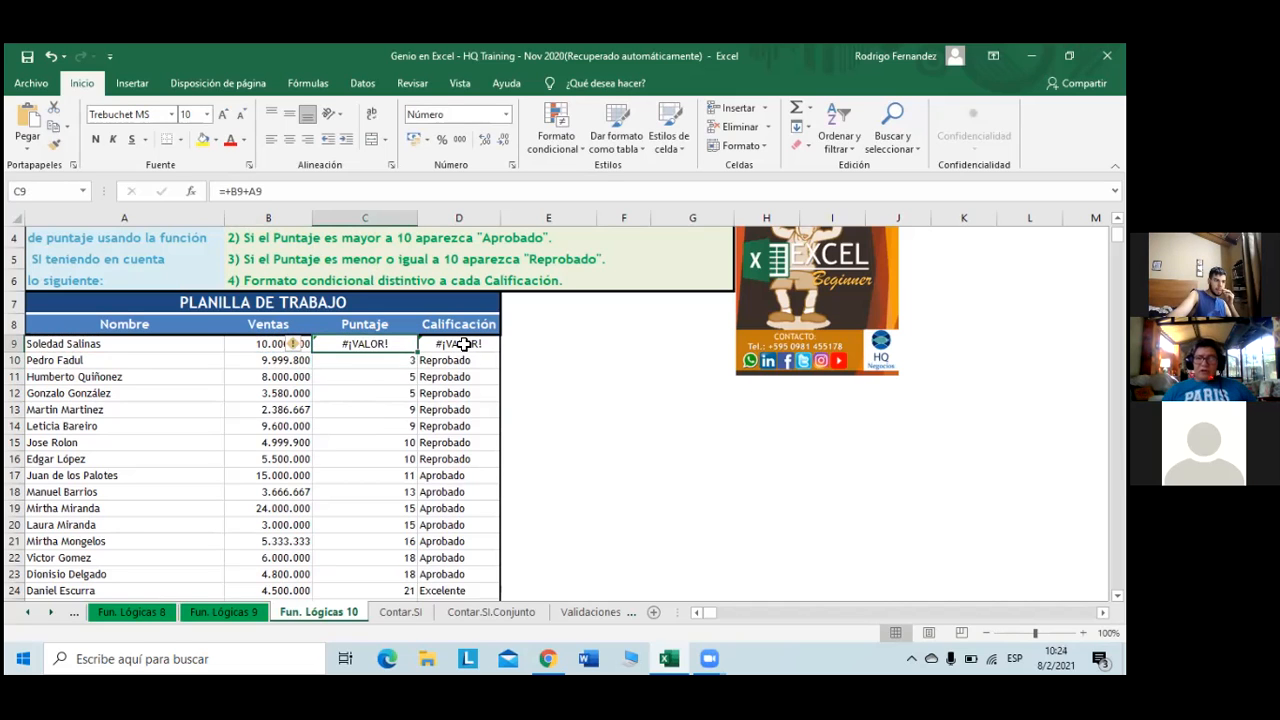
{"action": "left_click", "coordinate": [465, 345]}
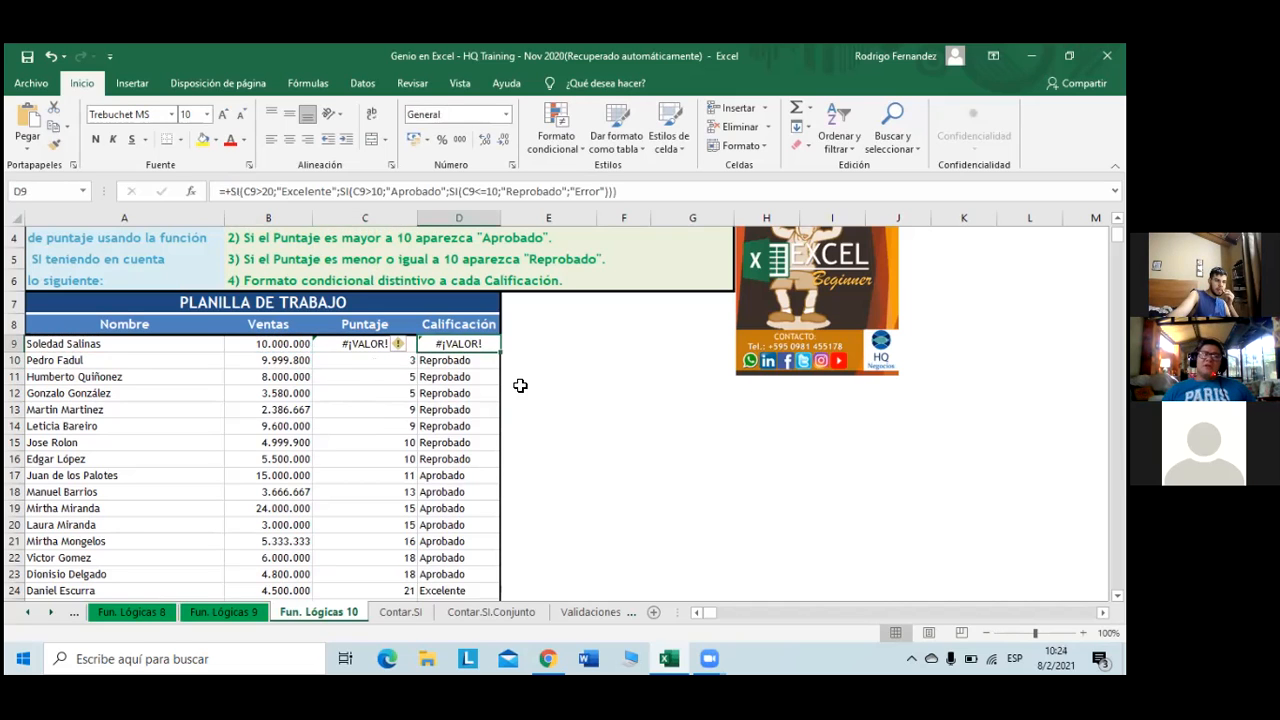
{"action": "left_click", "coordinate": [365, 363]}
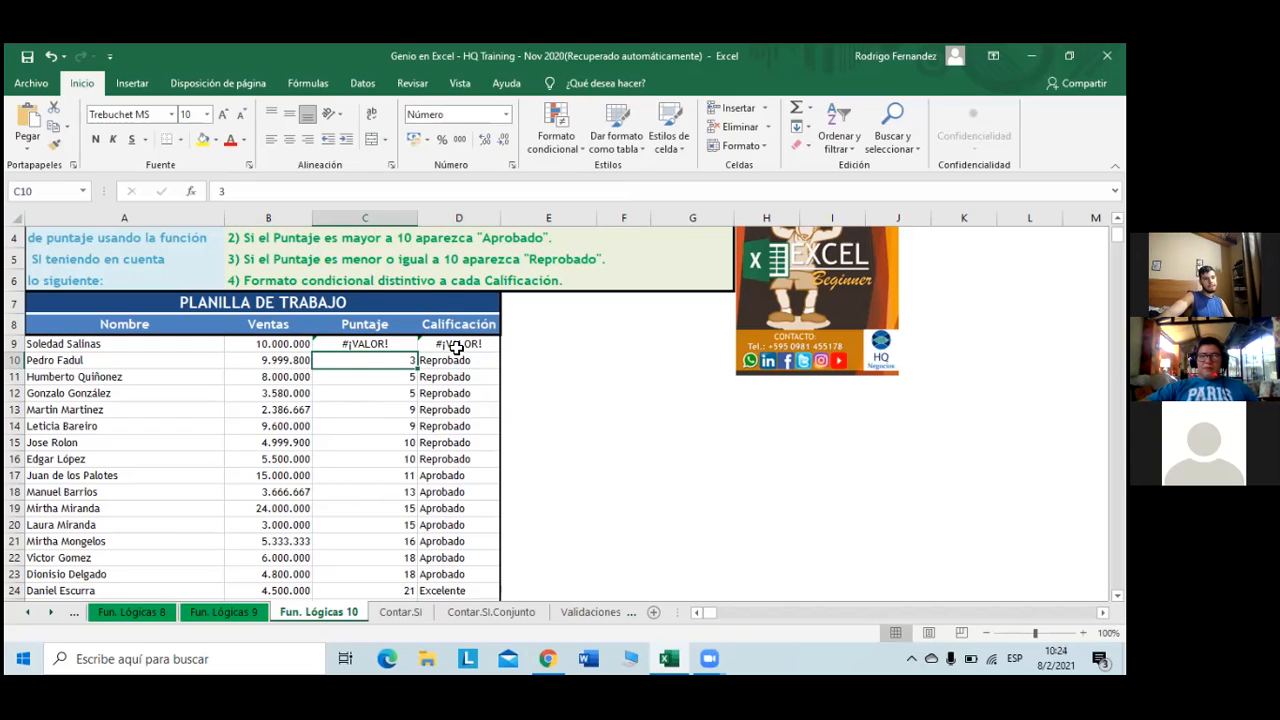
{"action": "key", "text": "Up"}
{"action": "key", "text": "Right"}
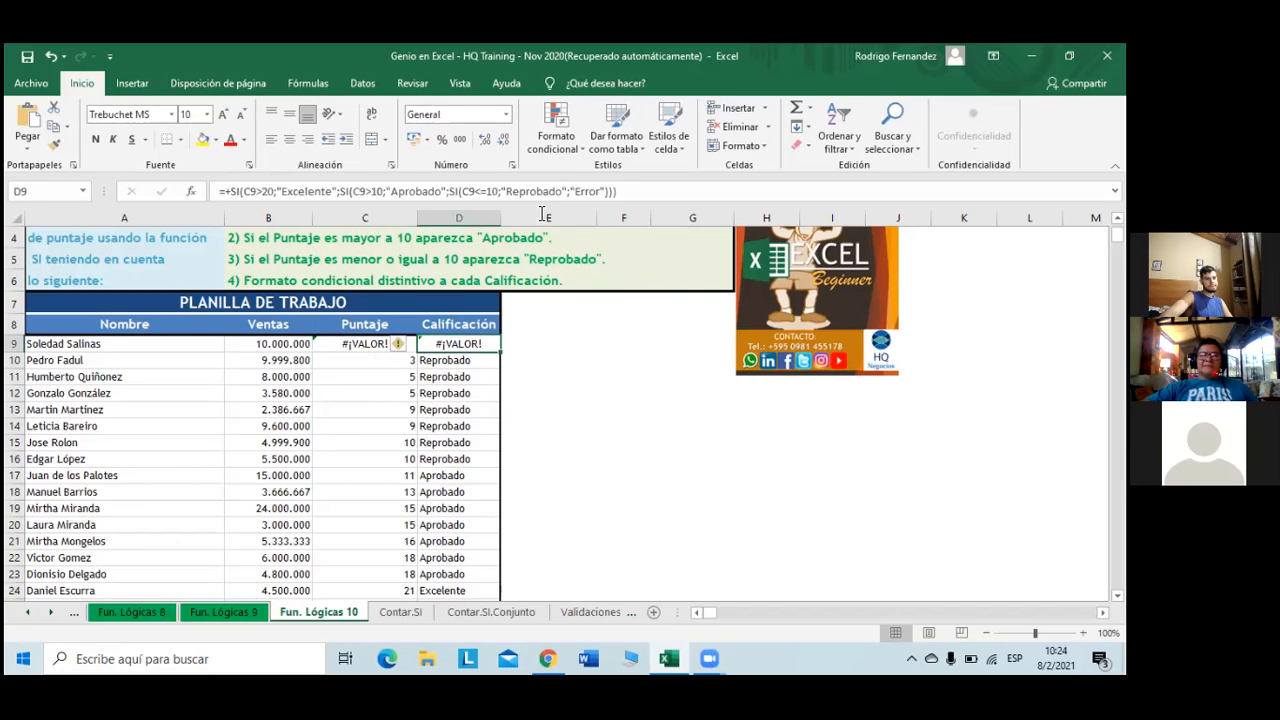
{"action": "left_click", "coordinate": [590, 191]}
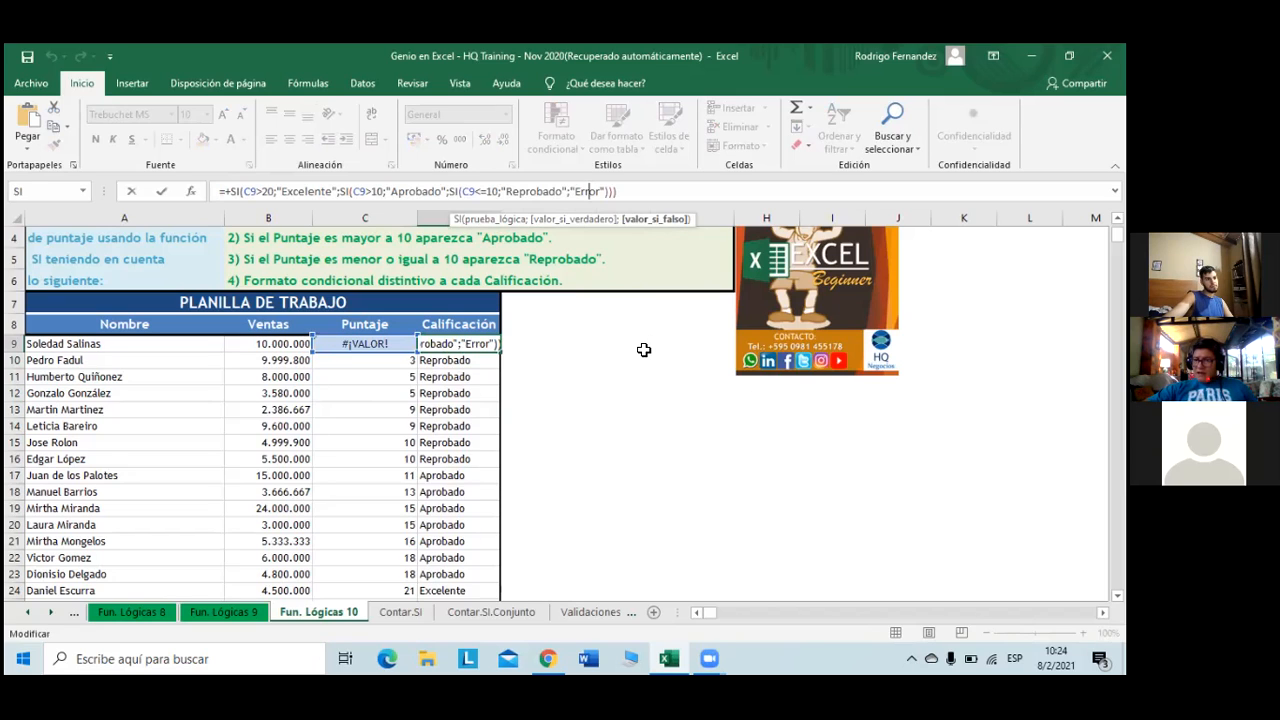
{"action": "left_click", "coordinate": [536, 376]}
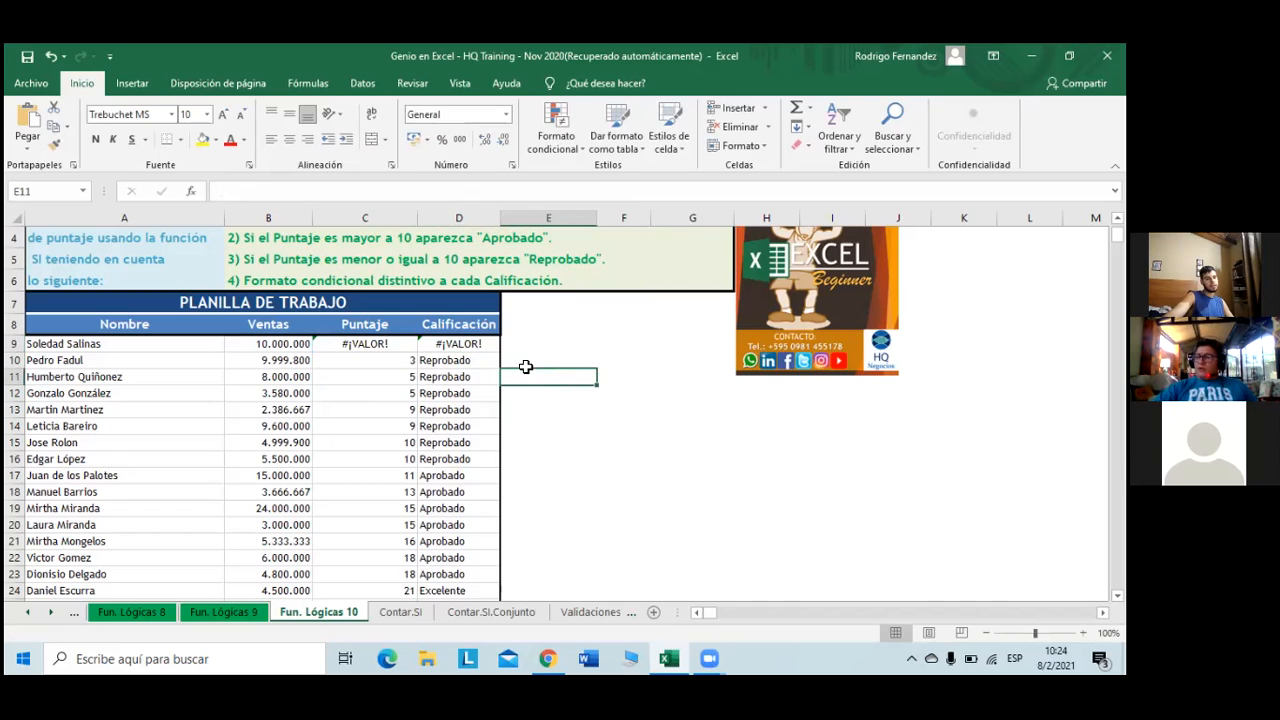
{"action": "left_click", "coordinate": [395, 343]}
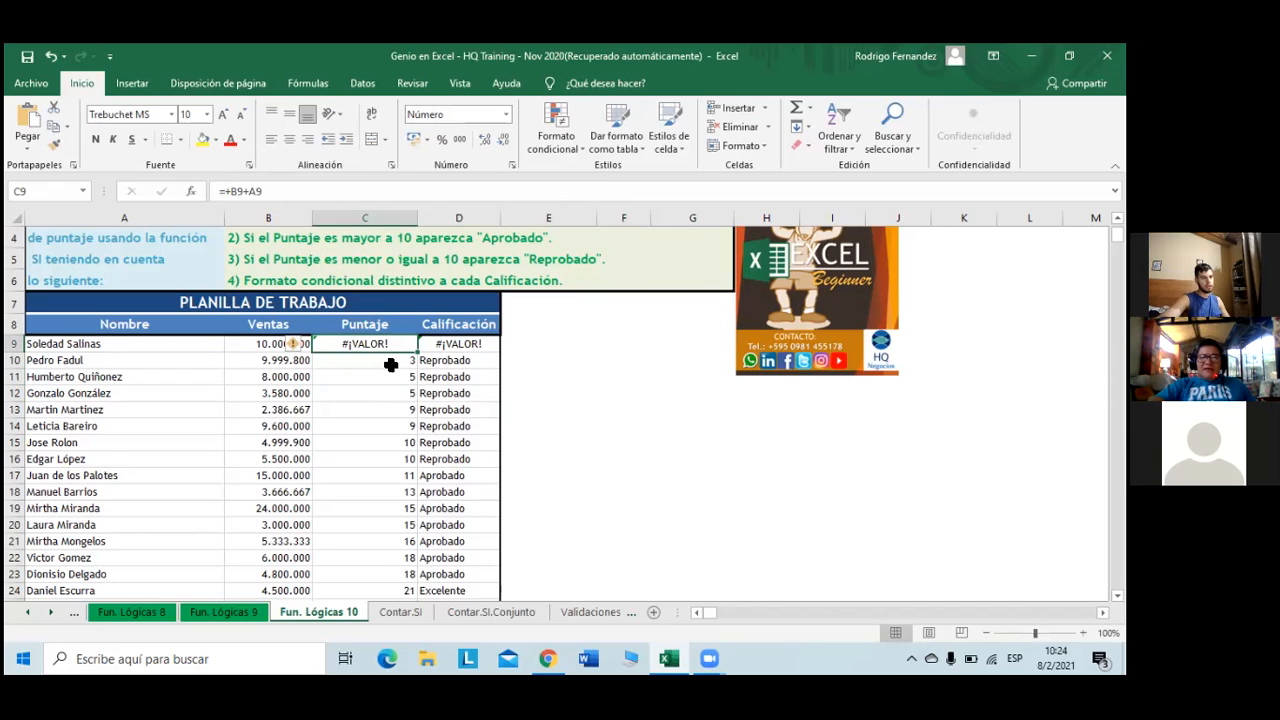
{"action": "key", "text": "Right"}
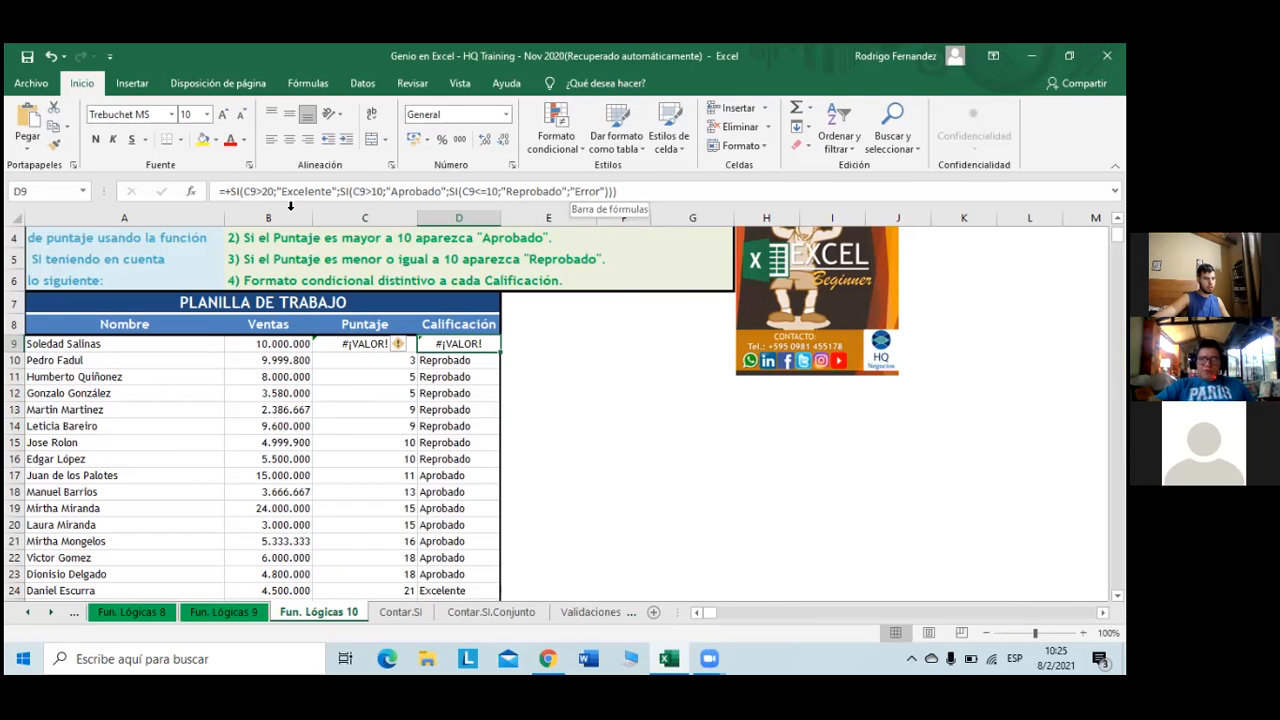
- Insert SI.ERROR( at the start of D9's grading formula
{"action": "left_click", "coordinate": [232, 192]}
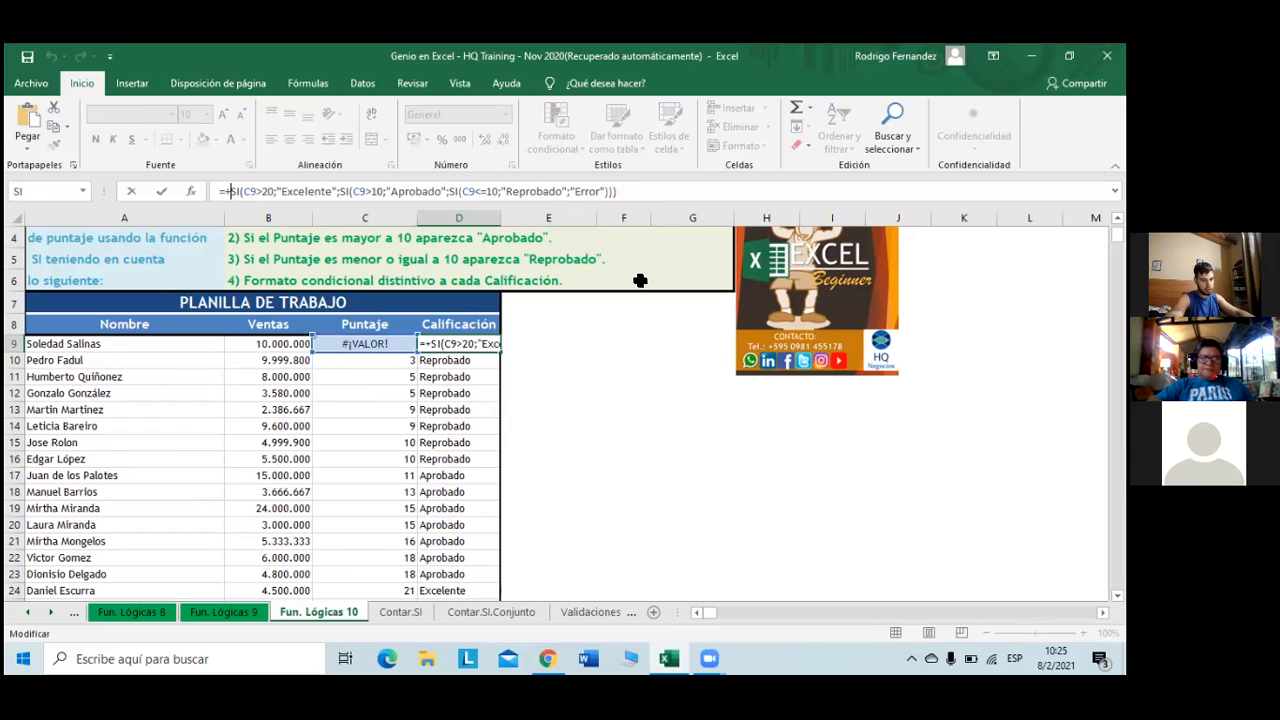
{"action": "type", "text": "S"}
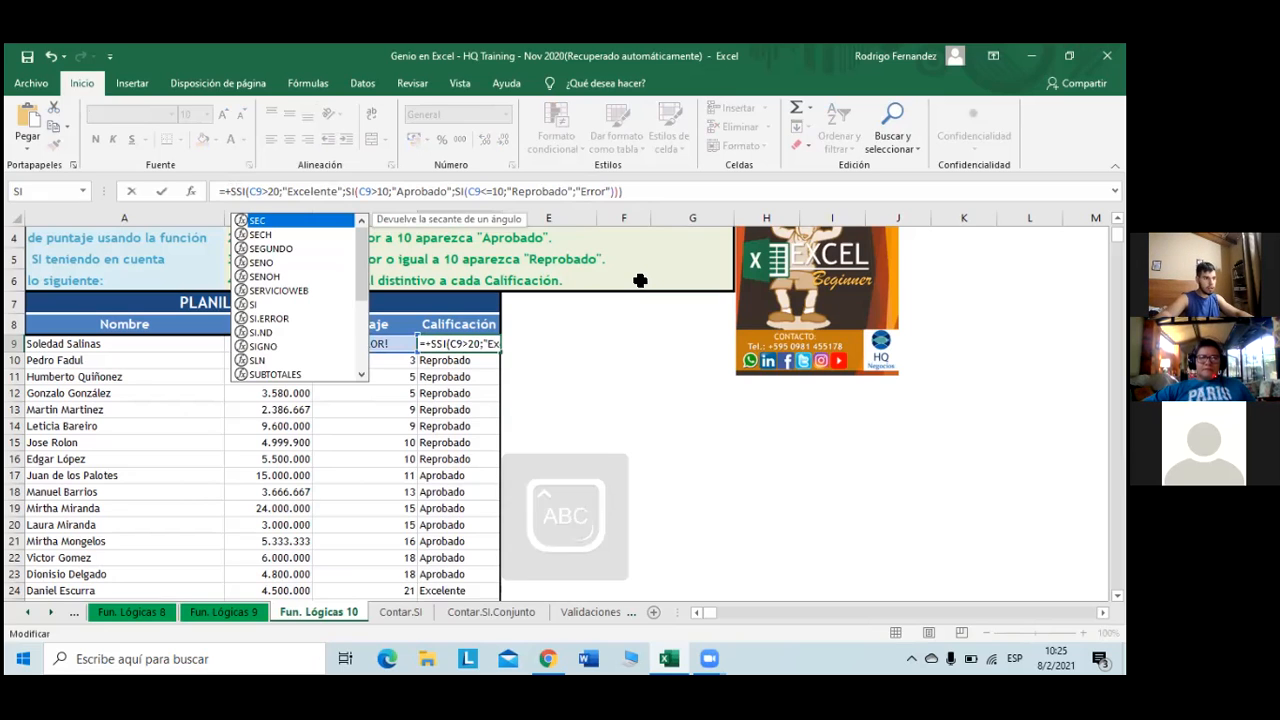
{"action": "key", "text": "Down"}
{"action": "key", "text": "Down"}
{"action": "key", "text": "Down"}
{"action": "key", "text": "Down"}
{"action": "key", "text": "Down"}
{"action": "key", "text": "Down"}
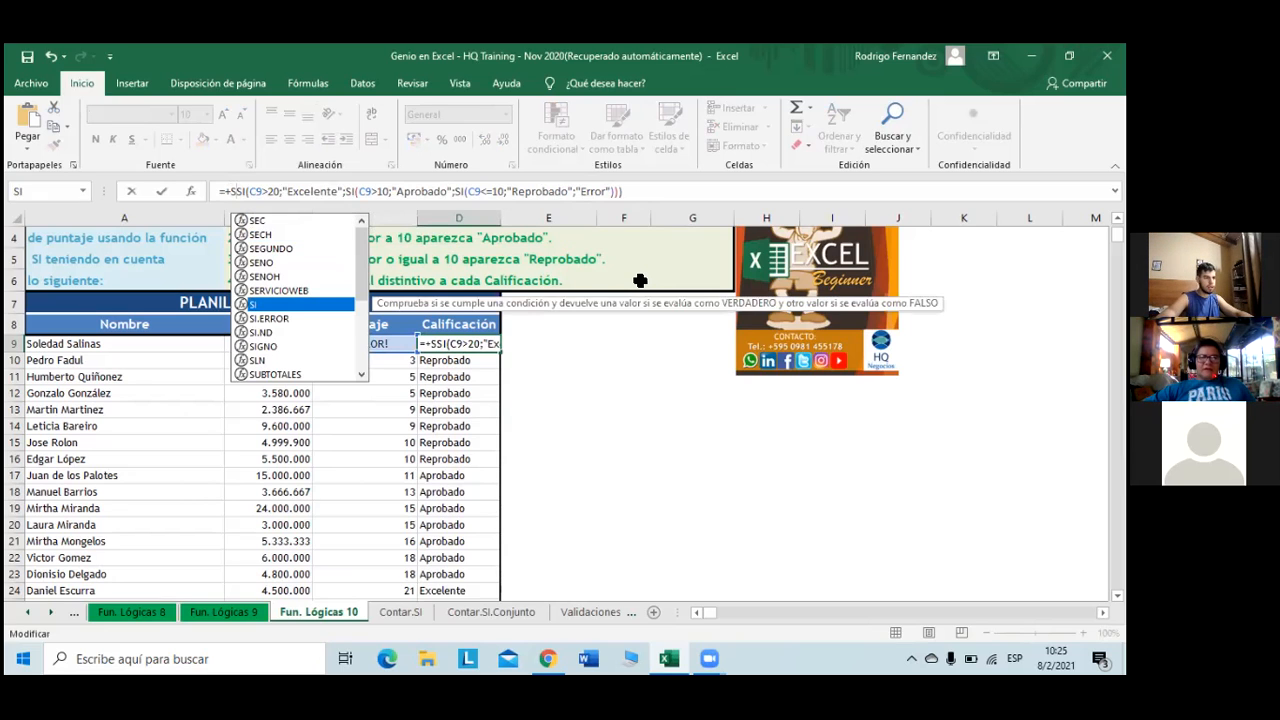
{"action": "key", "text": "Down"}
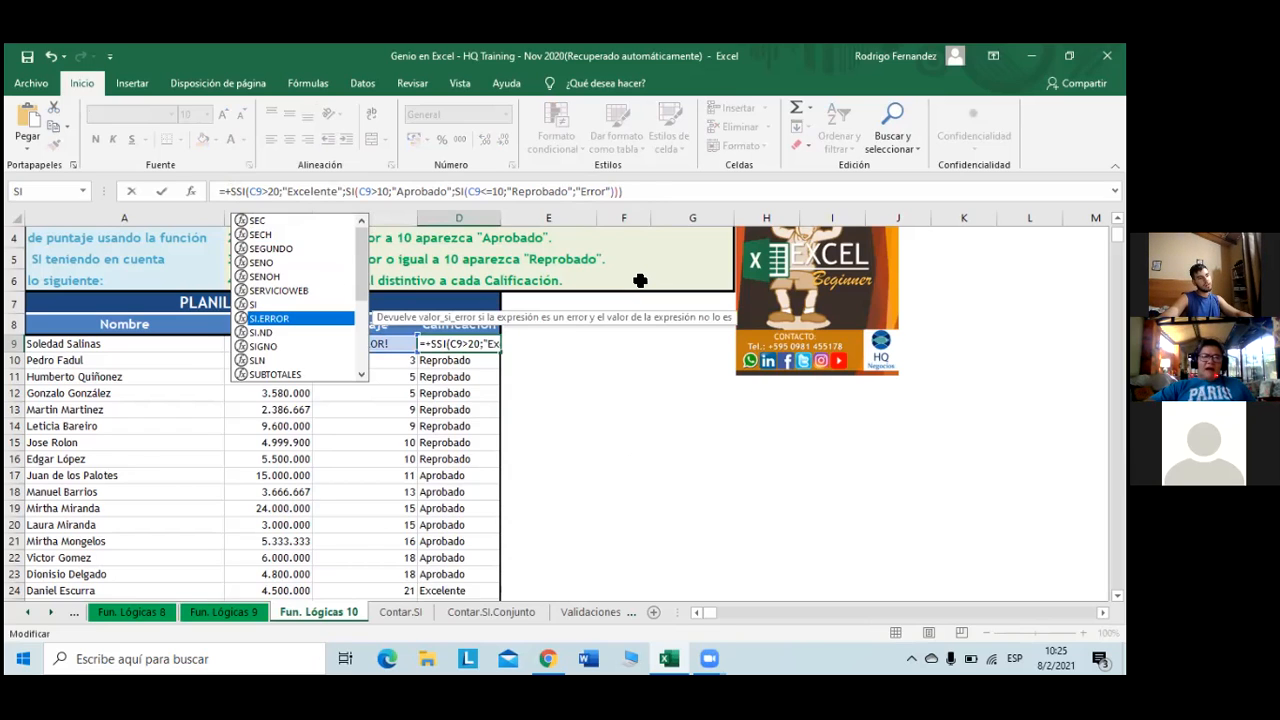
{"action": "key", "text": "Tab"}
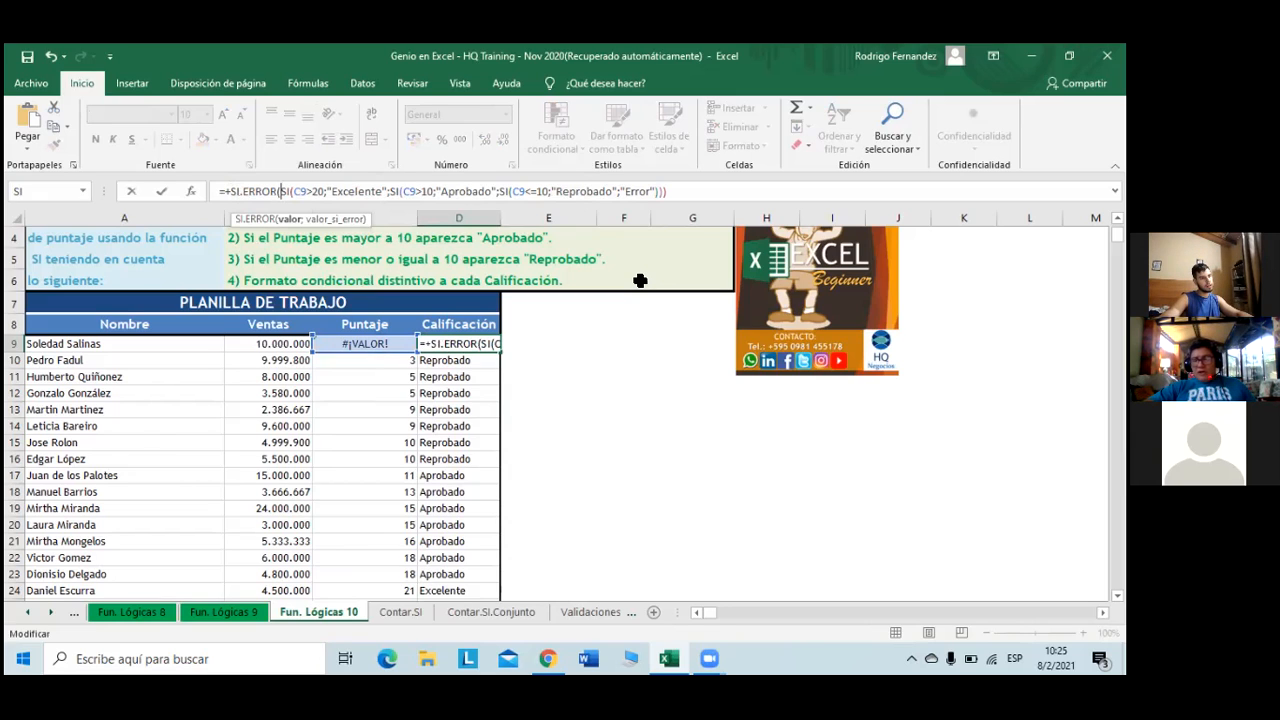
{"action": "key", "text": "Caps_Lock"}
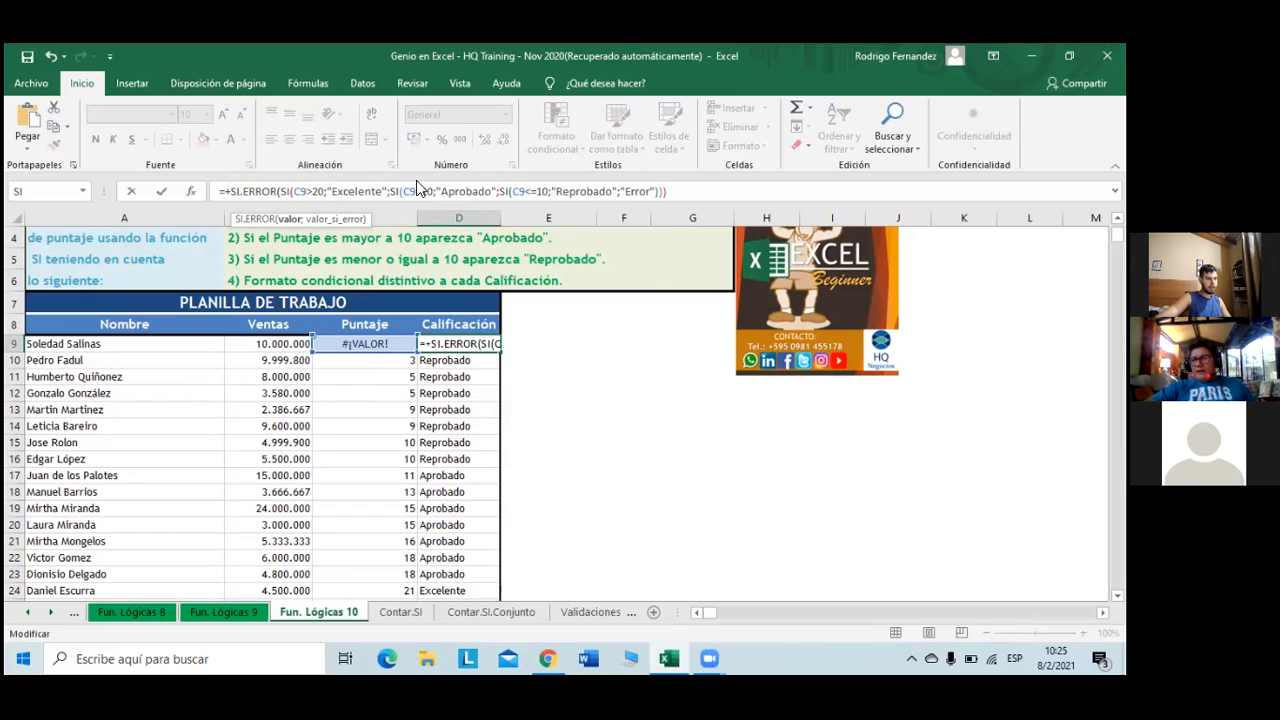
- Close SI.ERROR with an "Error" fallback and confirm the formula
{"action": "left_click", "coordinate": [670, 191]}
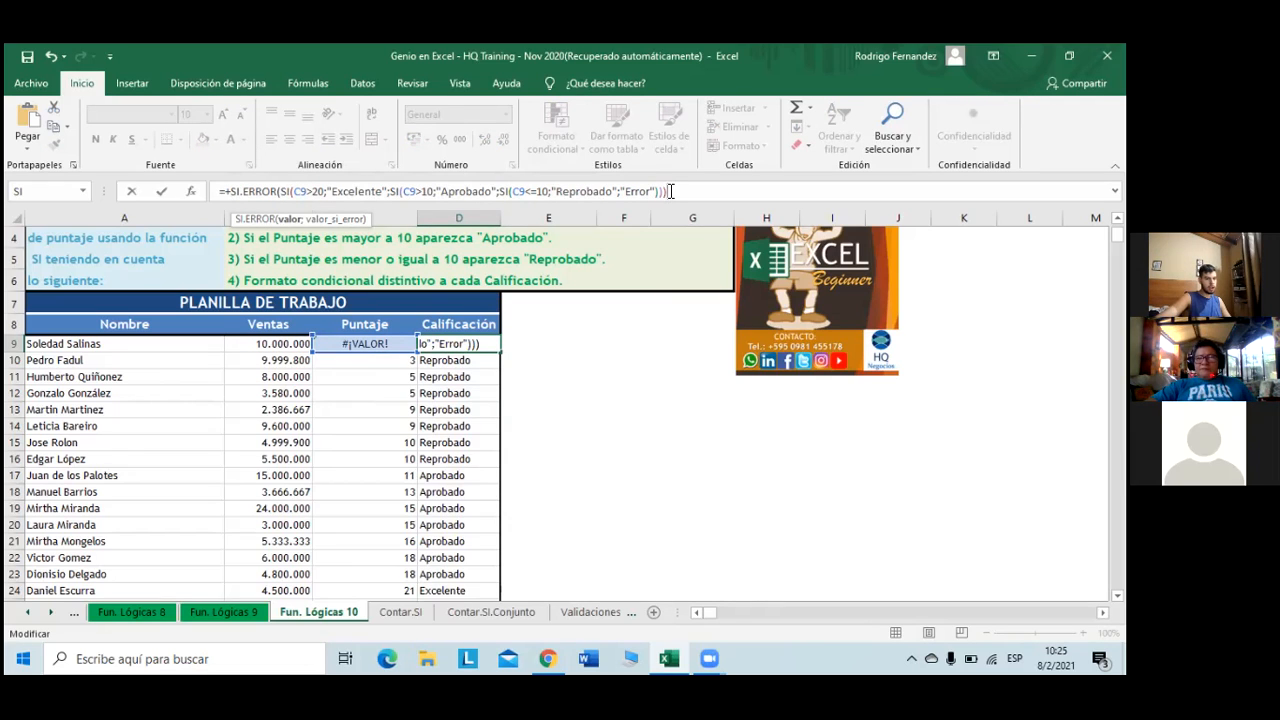
{"action": "type", "text": ";"}
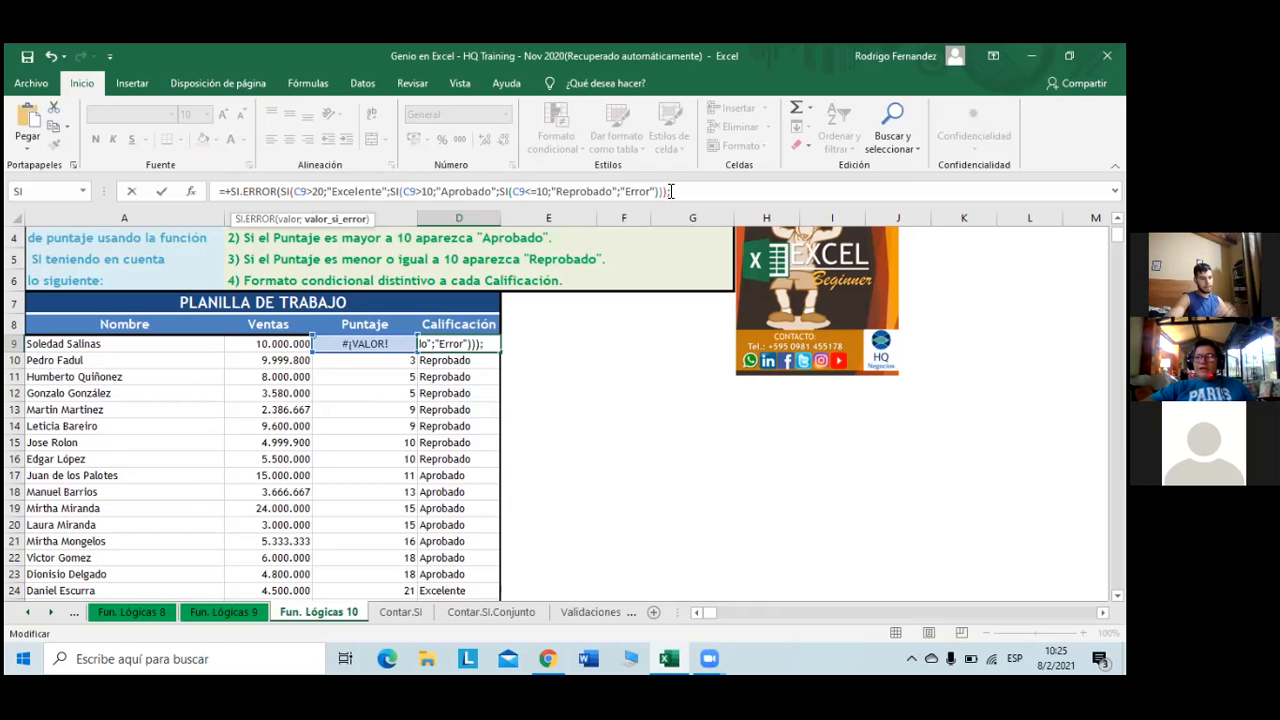
{"action": "type", "text": "\"Error\""}
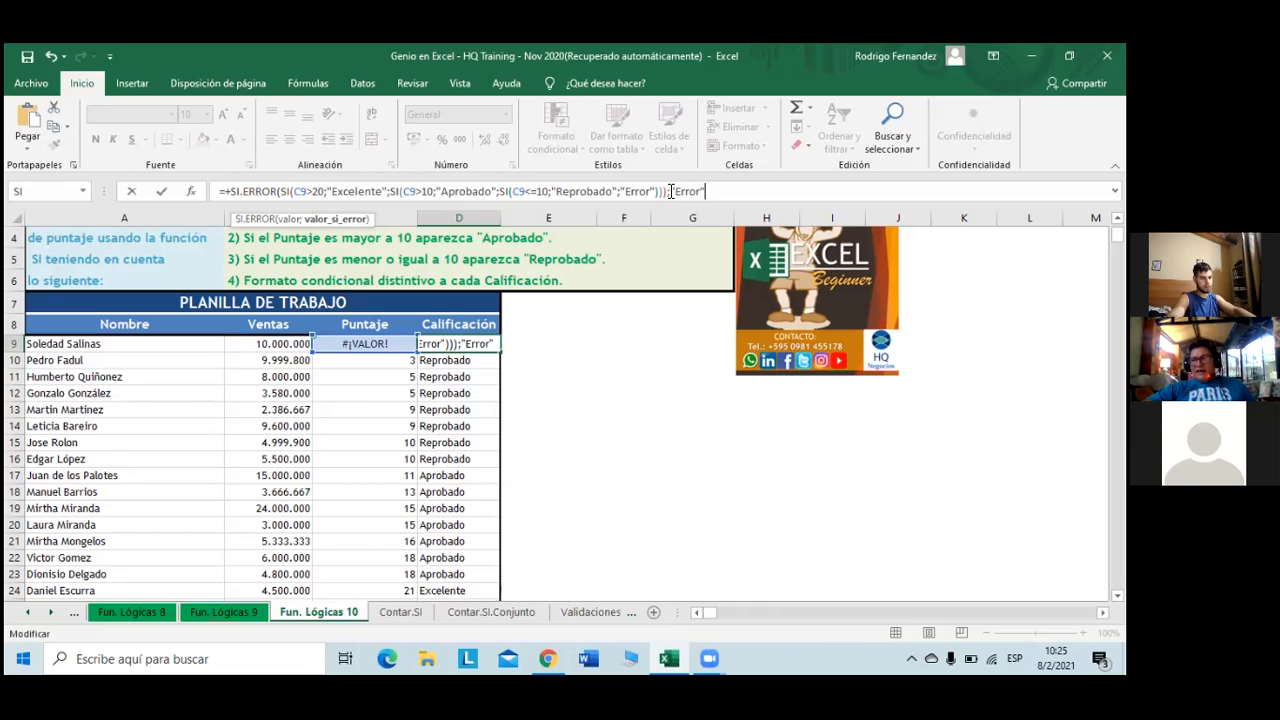
{"action": "type", "text": ")"}
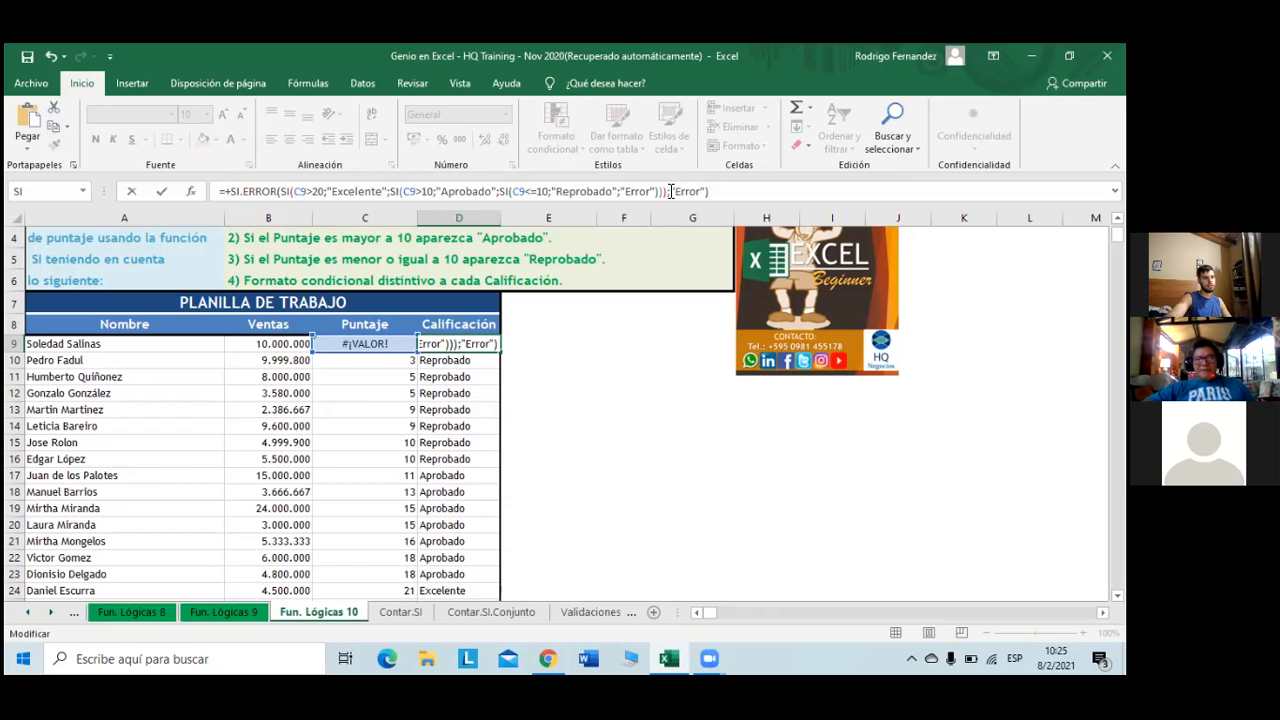
{"action": "key", "text": "Return"}
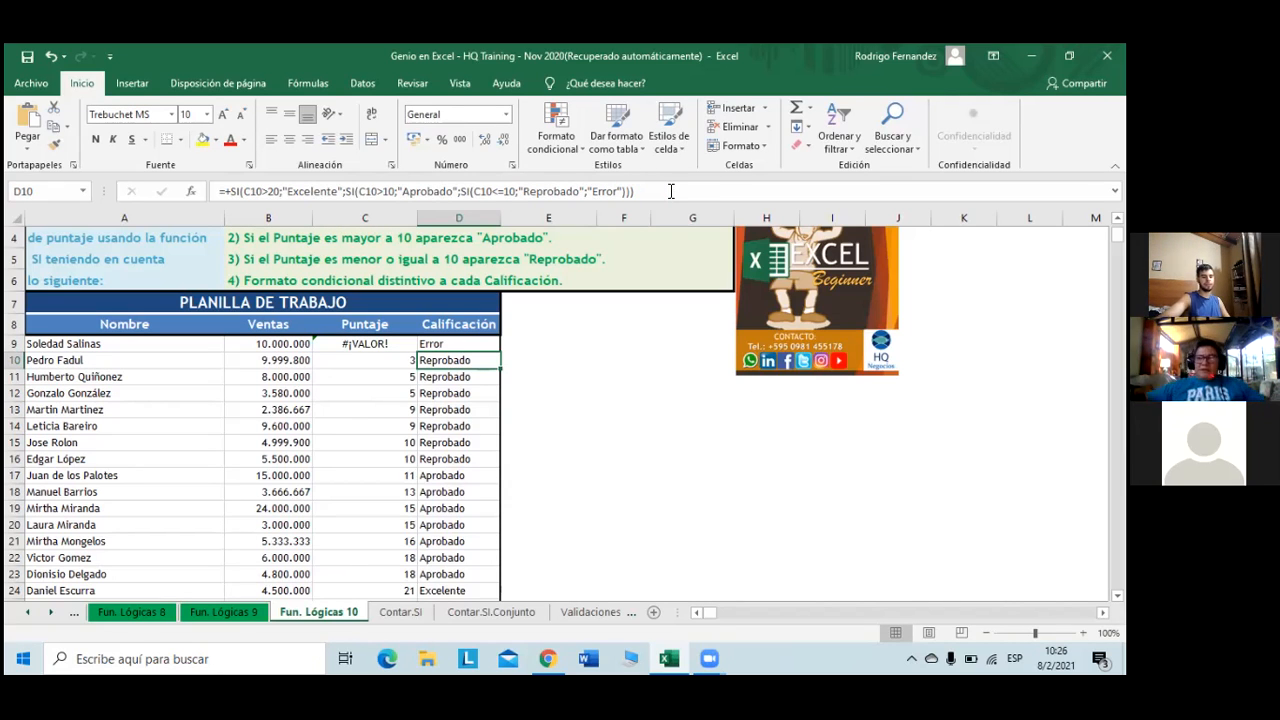
{"action": "key", "text": "Up"}
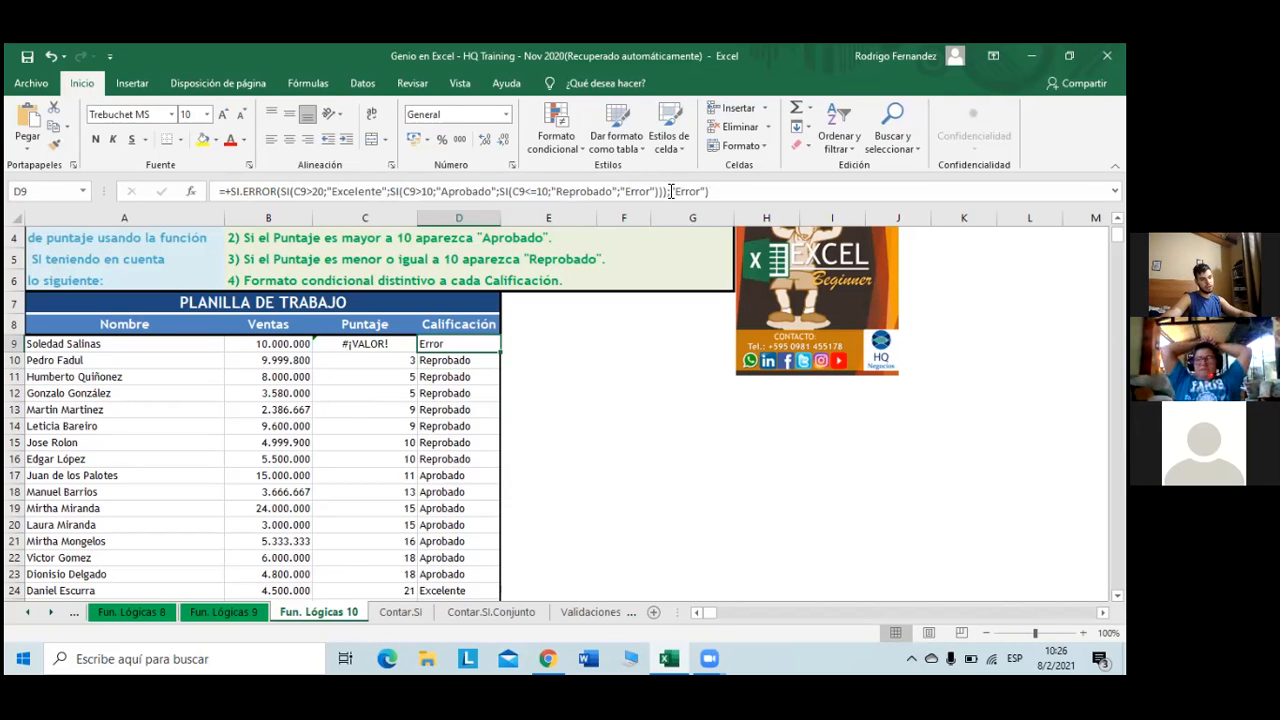
{"action": "key", "text": "ctrl+shift+Down"}
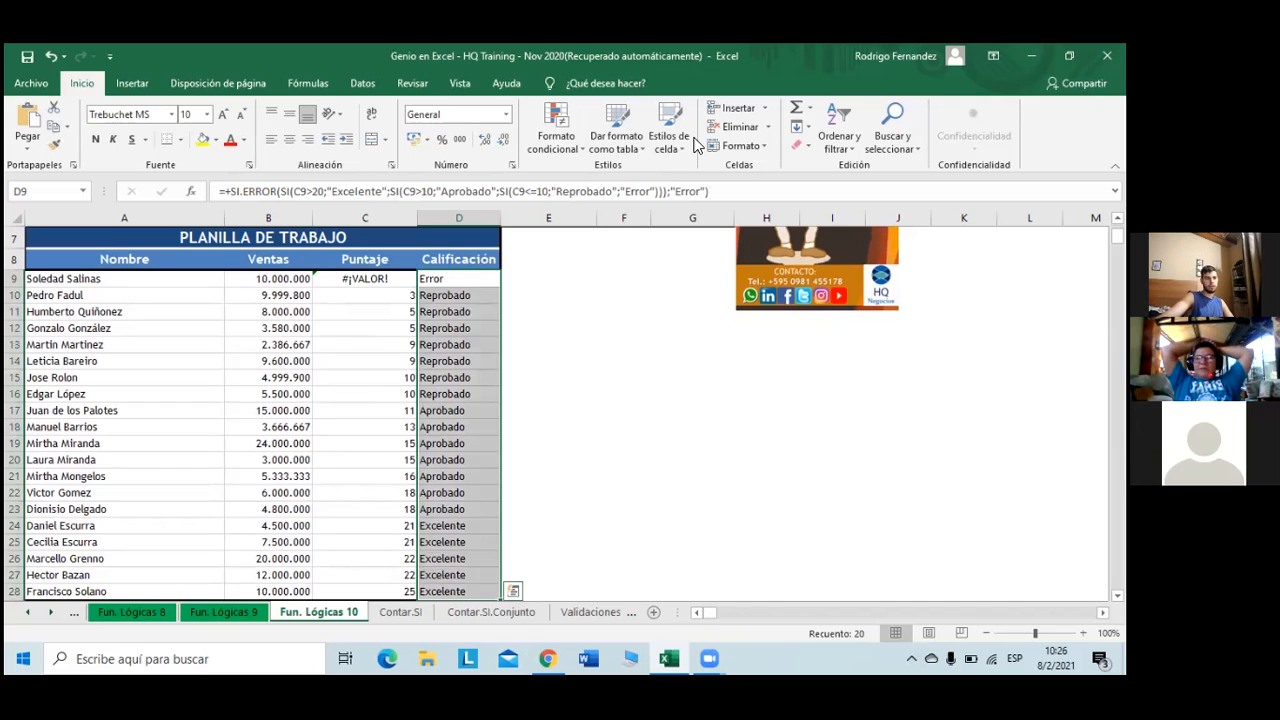
{"action": "left_click", "coordinate": [567, 156]}
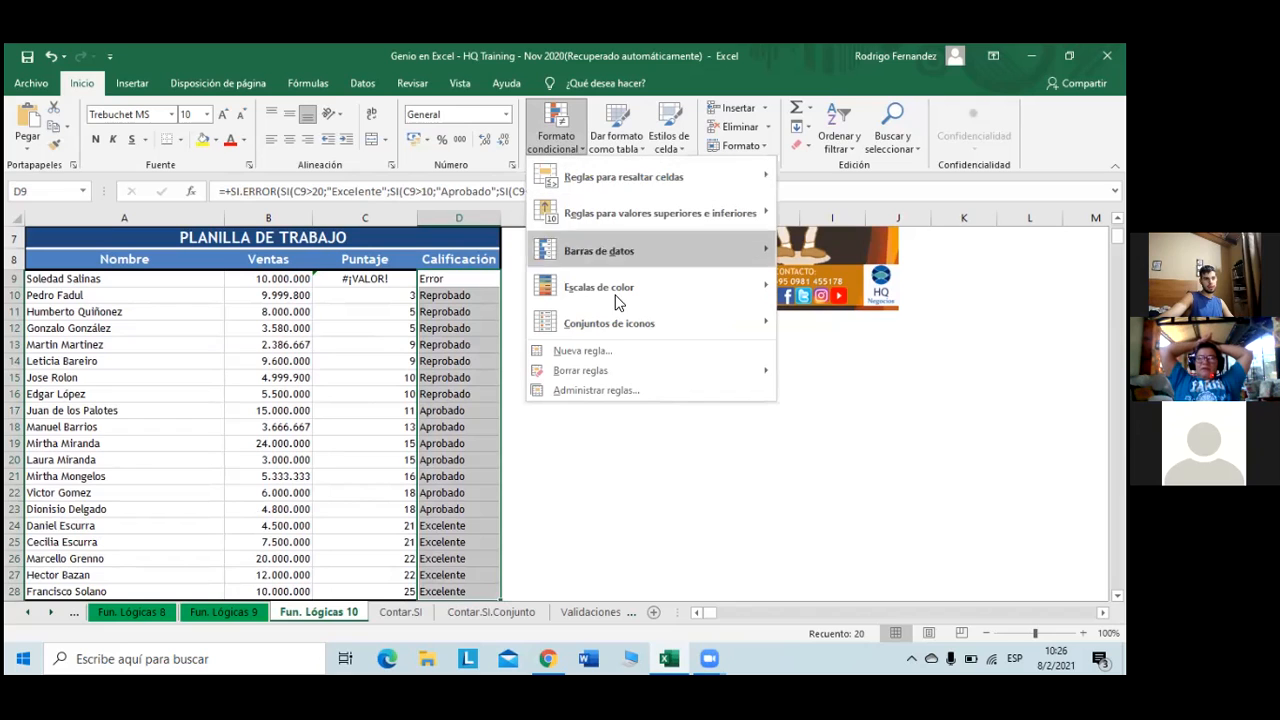
{"action": "left_click", "coordinate": [618, 349]}
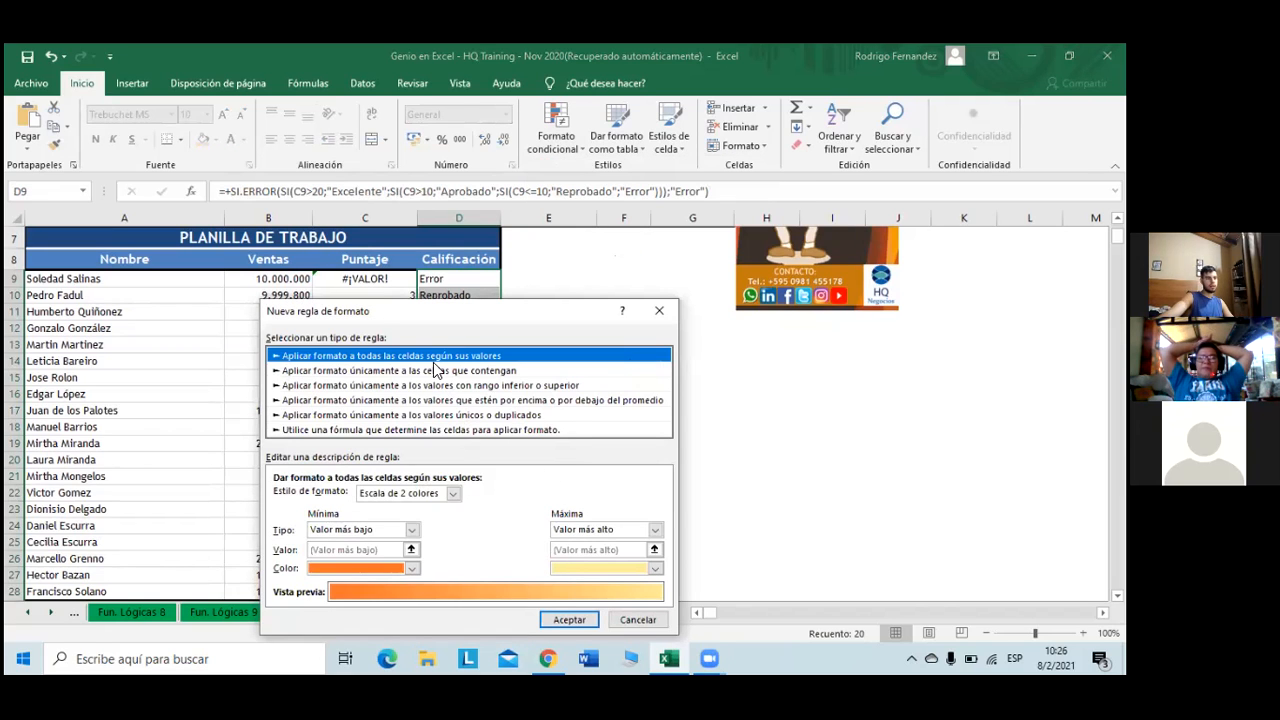
{"action": "left_click", "coordinate": [466, 372]}
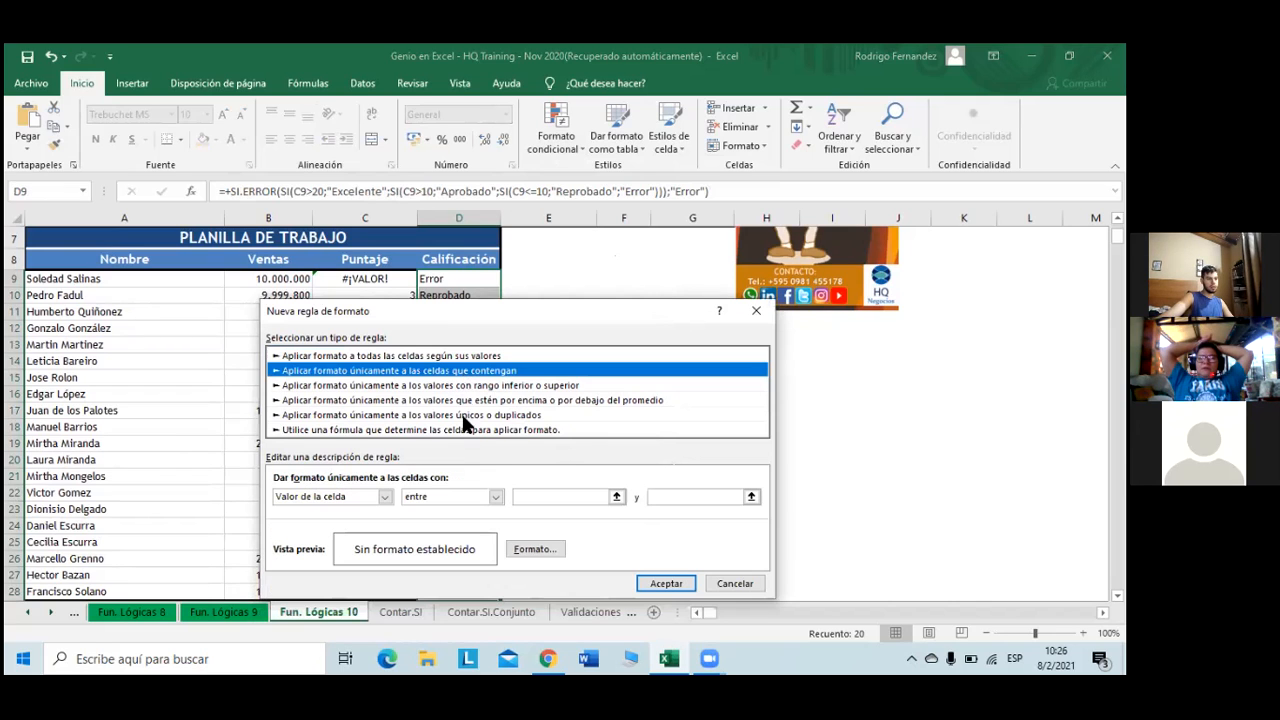
{"action": "left_click", "coordinate": [385, 497]}
{"action": "left_click", "coordinate": [385, 497]}
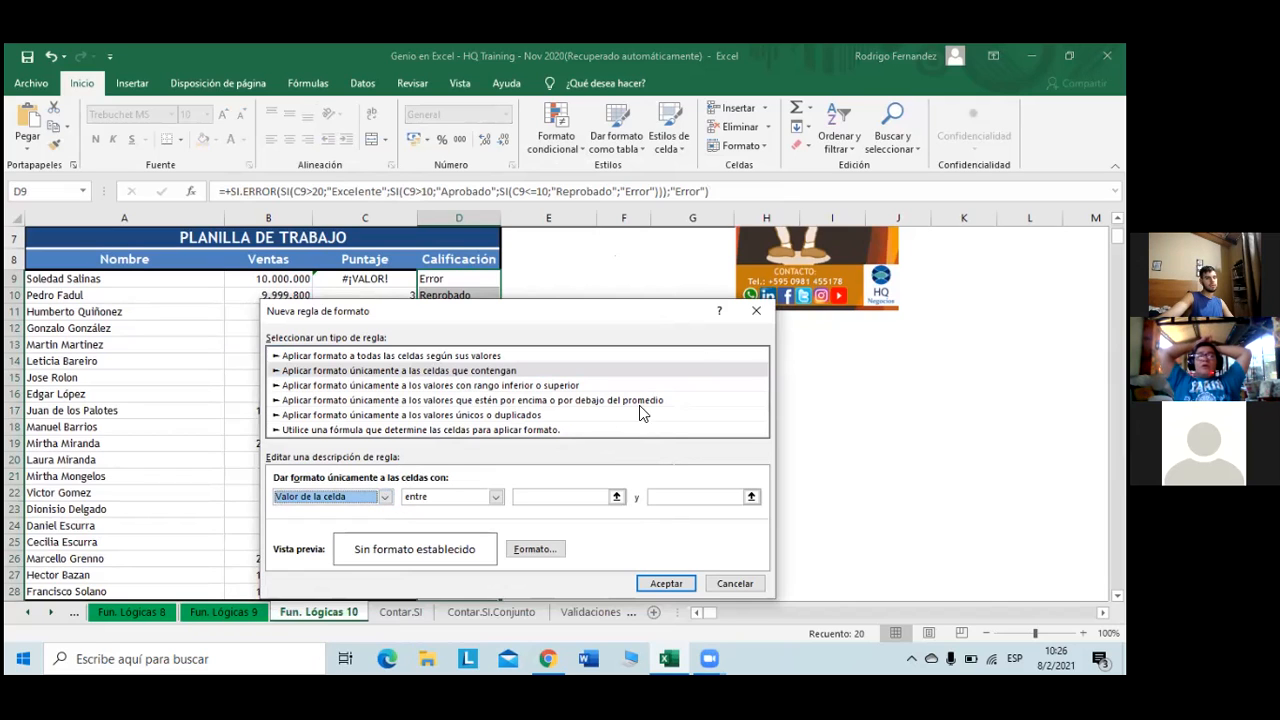
{"action": "left_click", "coordinate": [756, 310]}
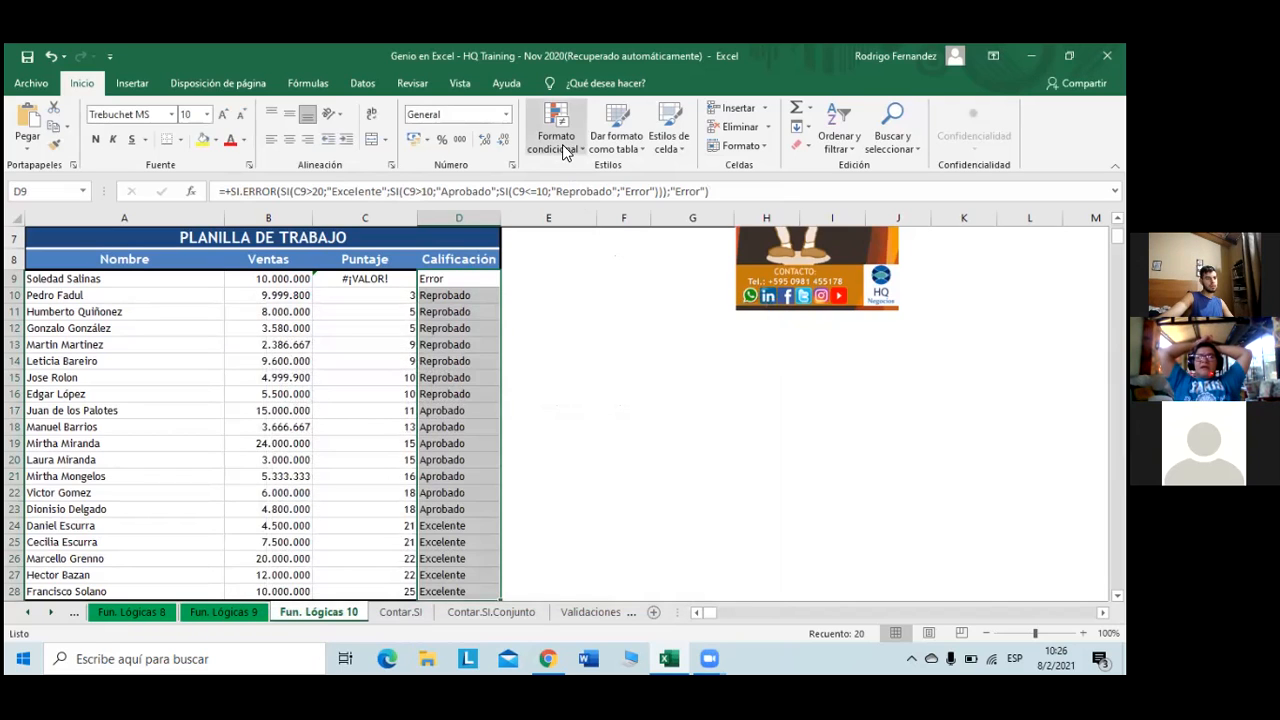
{"action": "left_click", "coordinate": [562, 144]}
{"action": "mouse_move", "coordinate": [618, 284]}
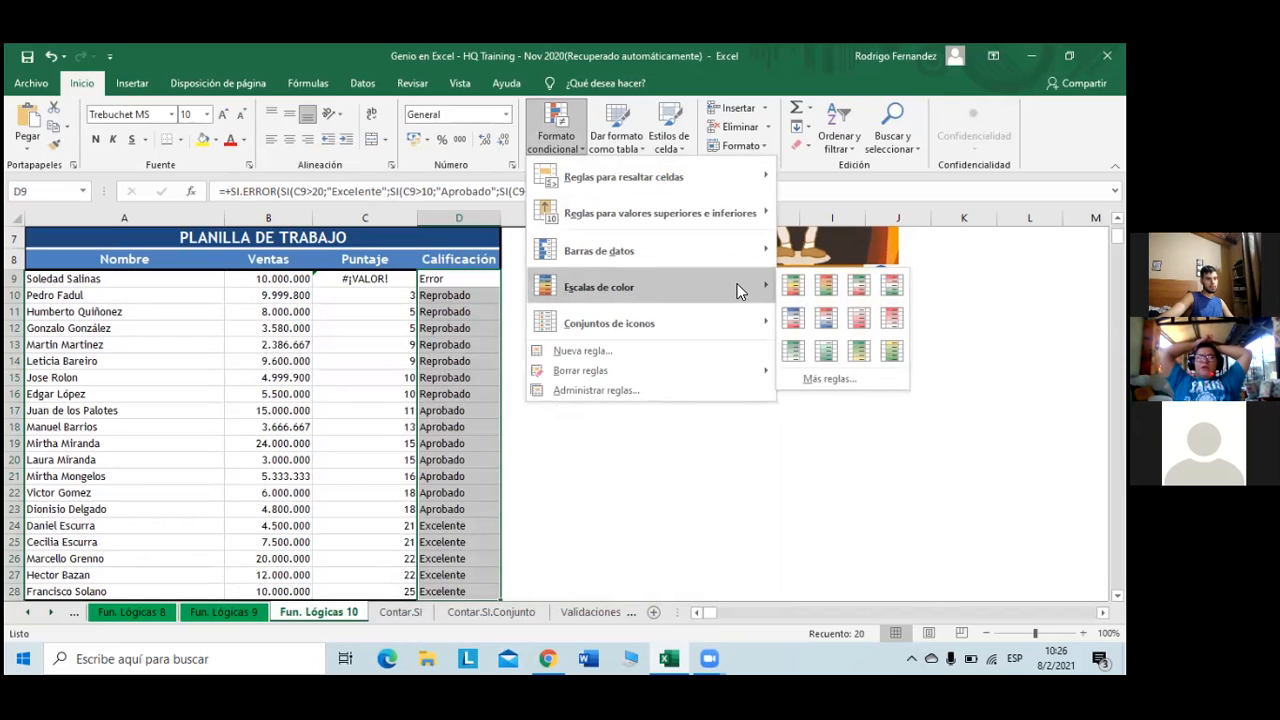
{"action": "left_click", "coordinate": [792, 286]}
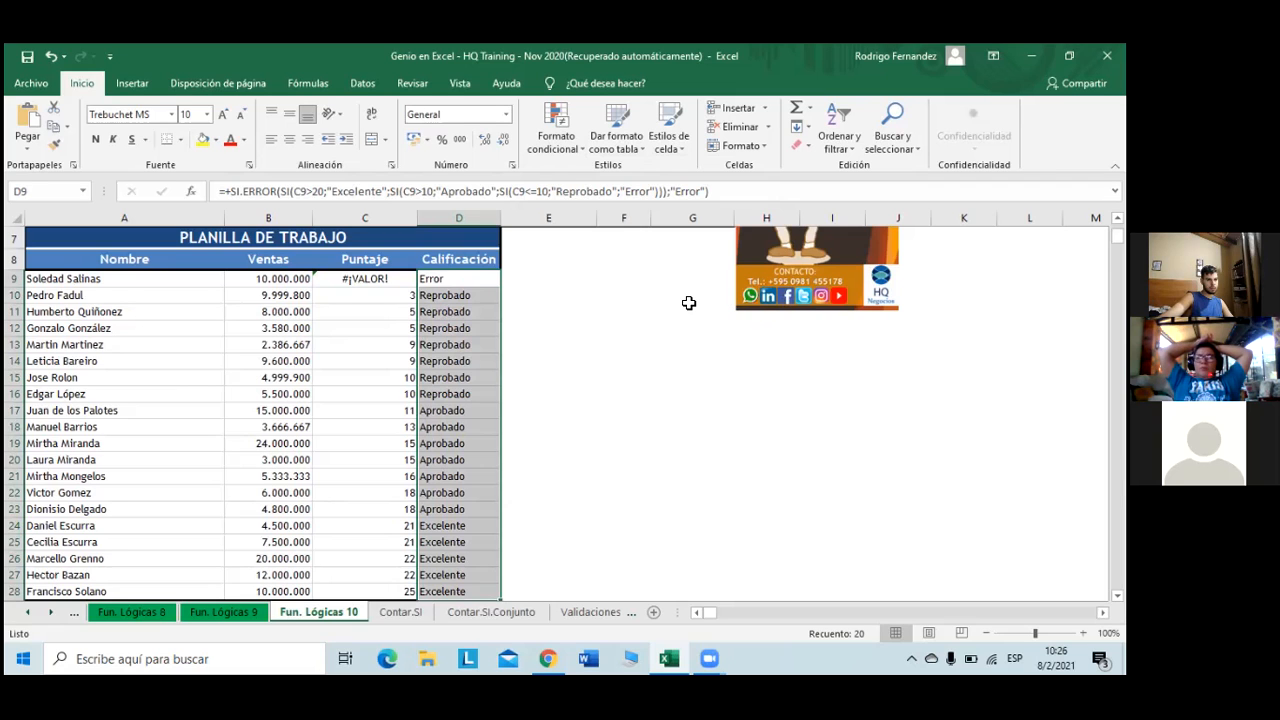
{"action": "scroll", "coordinate": [687, 303], "scroll_direction": "down", "scroll_amount": 1}
{"action": "scroll", "coordinate": [687, 303], "scroll_direction": "up", "scroll_amount": 1}
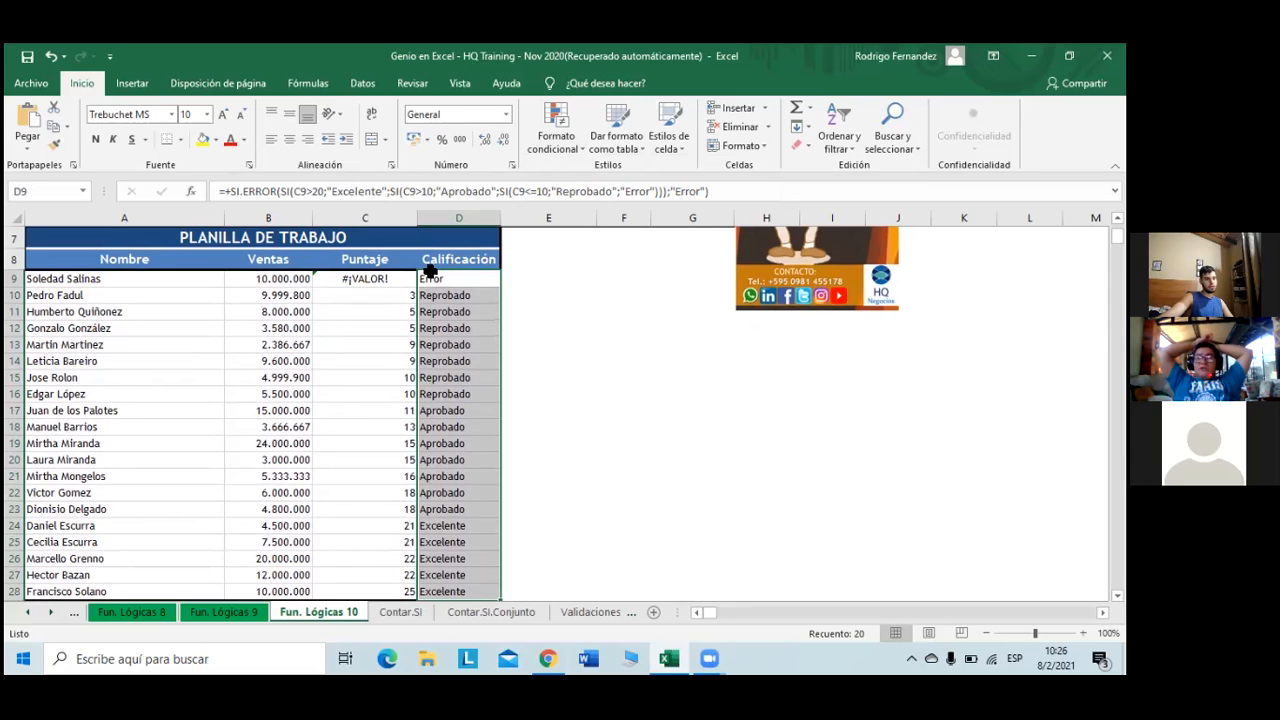
{"action": "left_click", "coordinate": [391, 291]}
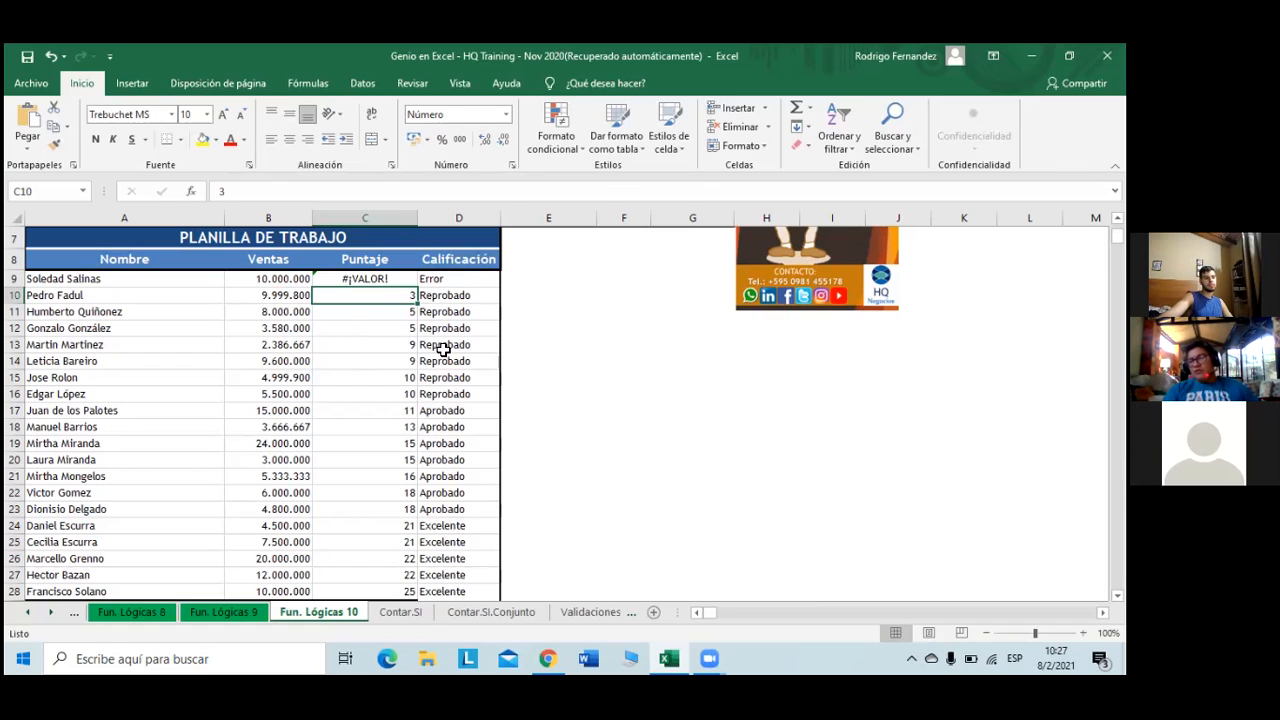
- Select the Calificación grades from D9 down to D28
{"action": "left_click", "coordinate": [443, 279]}
{"action": "scroll", "coordinate": [443, 280], "scroll_direction": "up", "scroll_amount": 2}
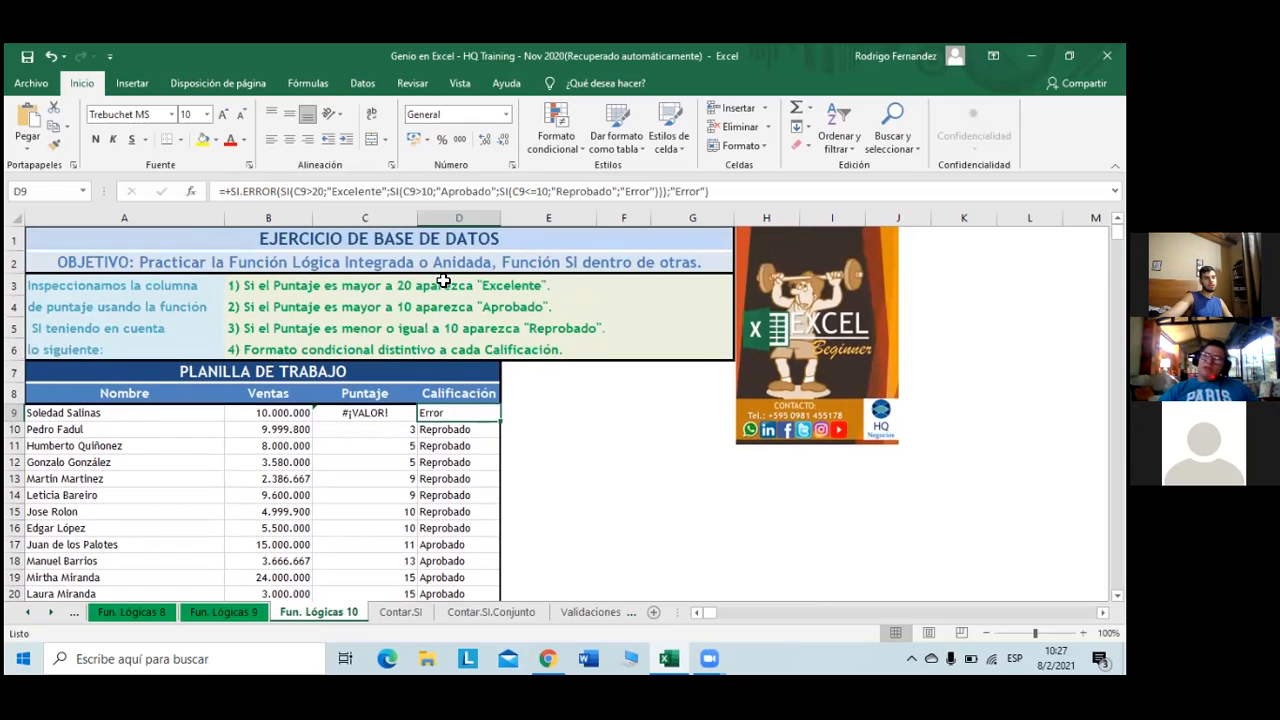
{"action": "scroll", "coordinate": [443, 281], "scroll_direction": "down", "scroll_amount": 2}
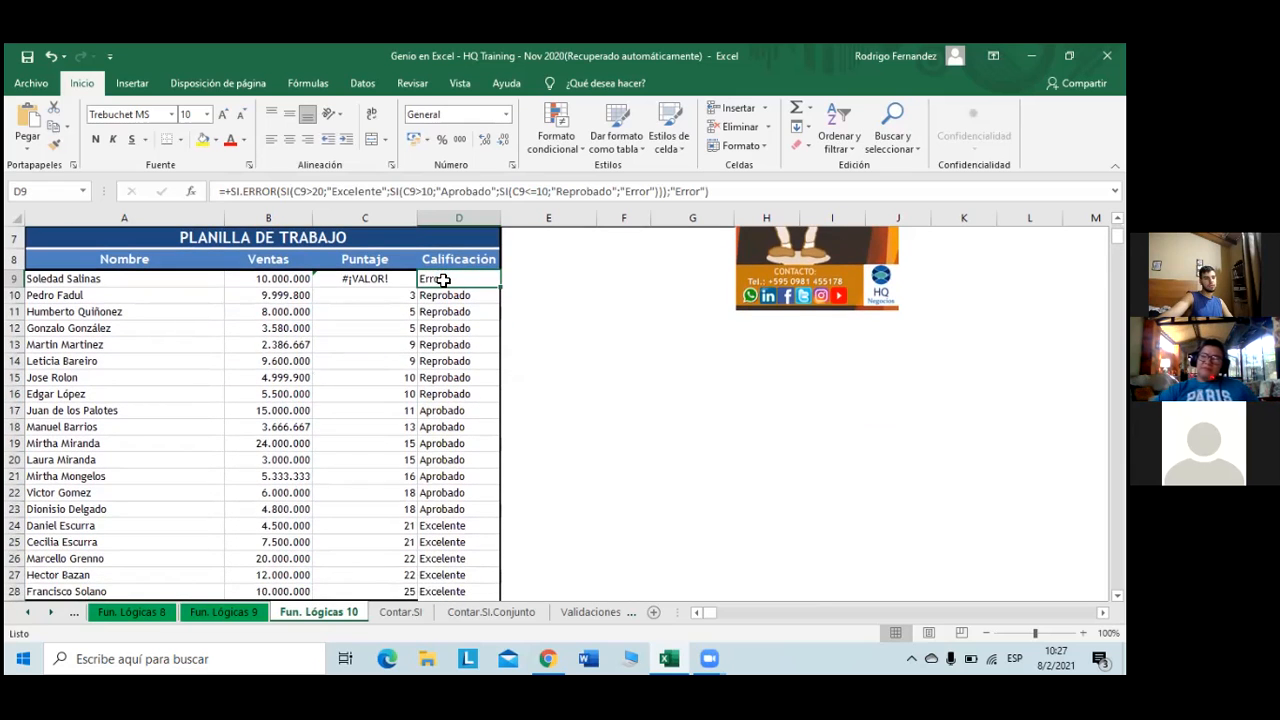
{"action": "scroll", "coordinate": [443, 279], "scroll_direction": "down", "scroll_amount": 1}
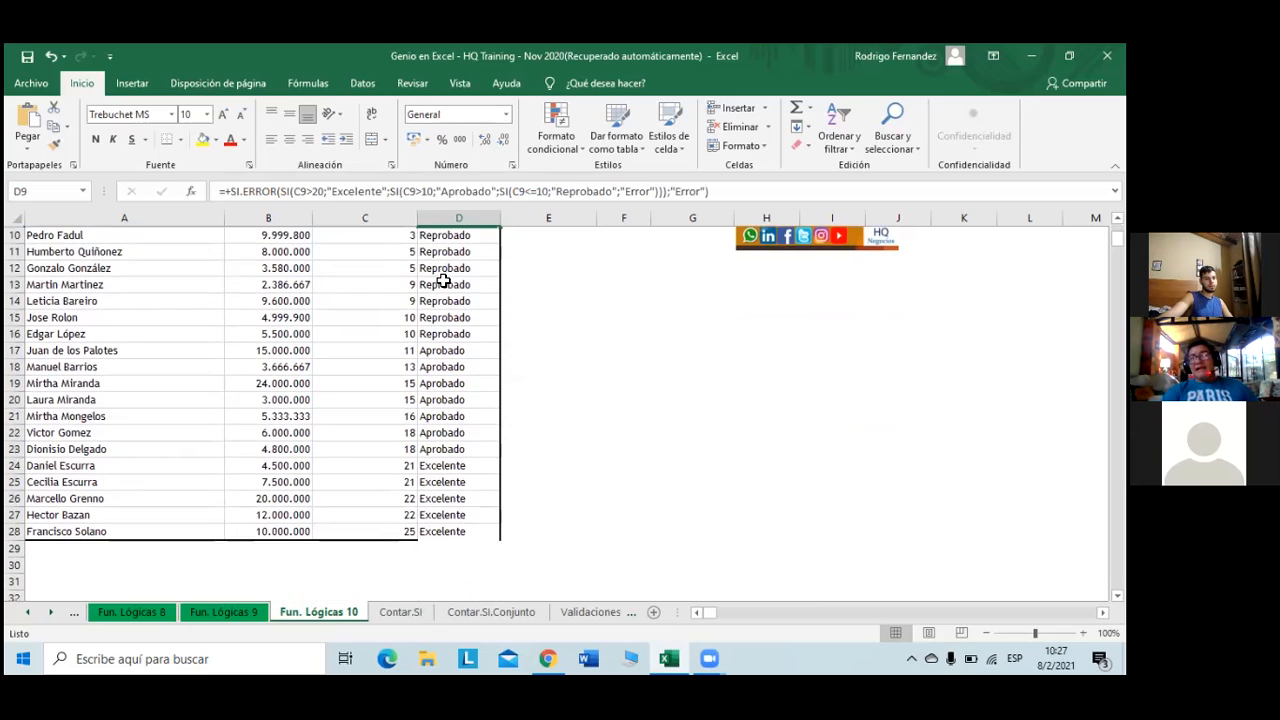
{"action": "scroll", "coordinate": [443, 279], "scroll_direction": "up", "scroll_amount": 1}
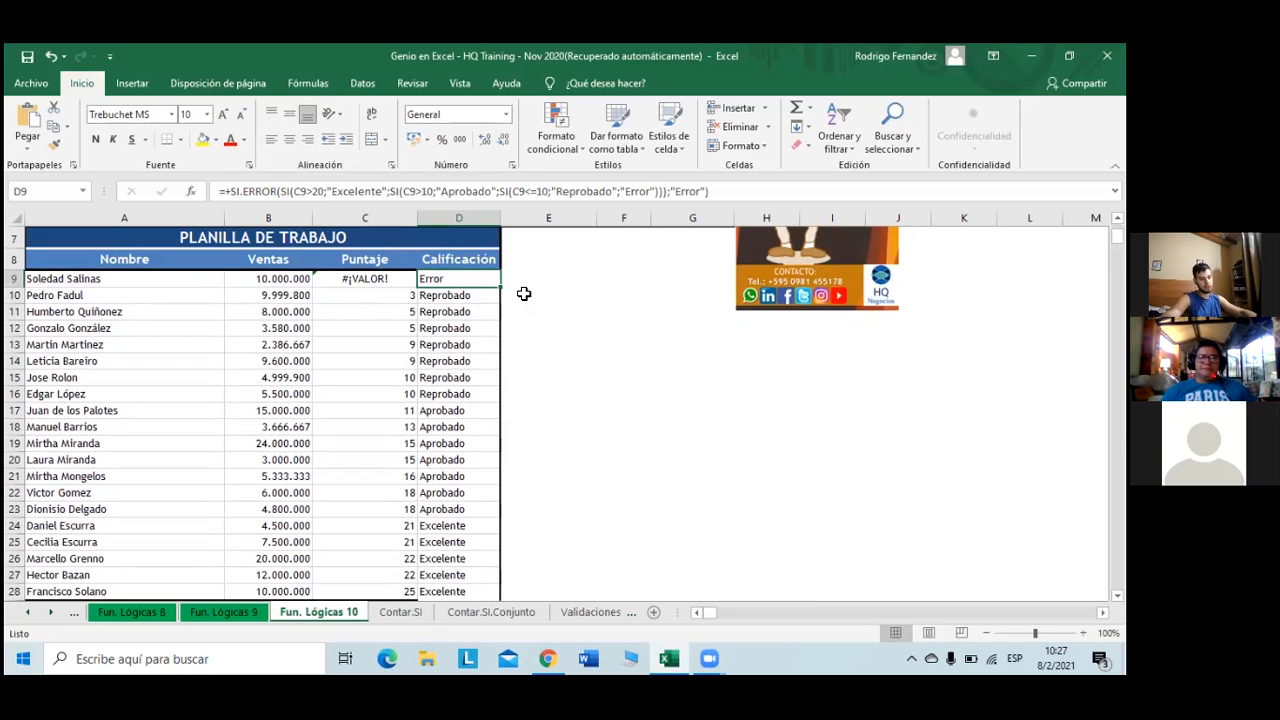
{"action": "key", "text": "ctrl+shift+Down"}
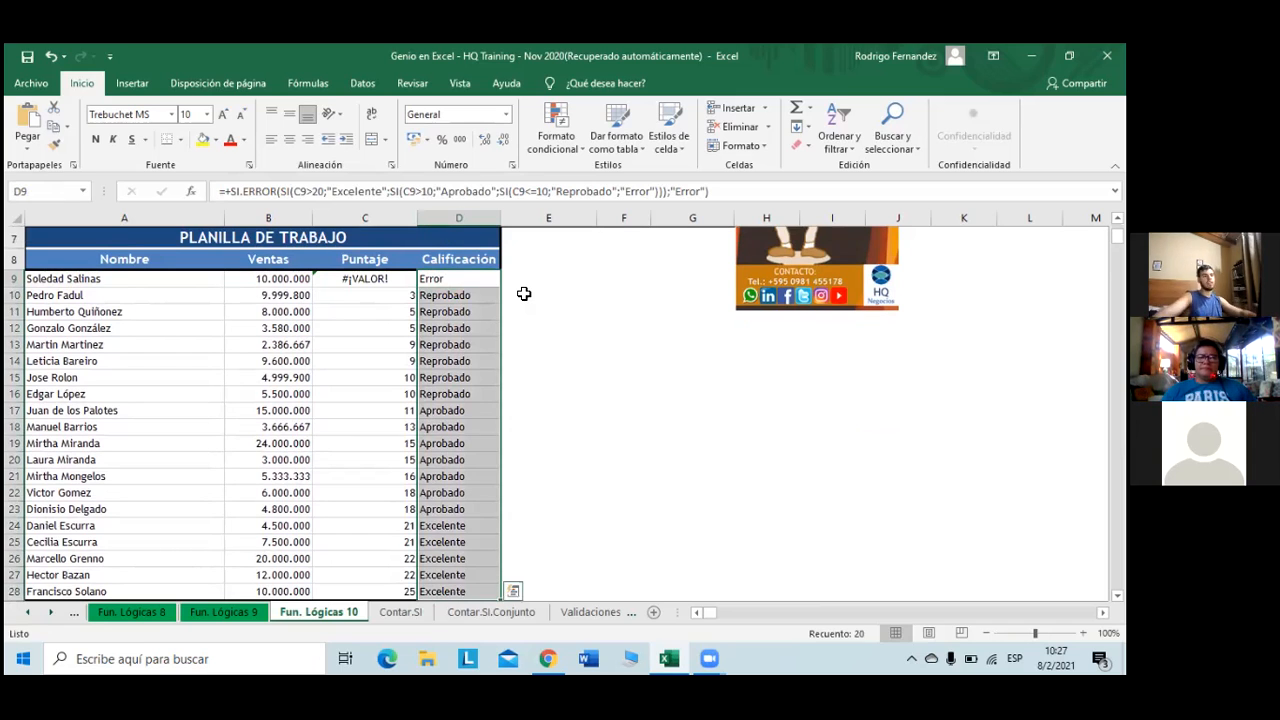
- Create a new conditional formatting rule for cells containing the text "Excelente"
{"action": "left_click", "coordinate": [556, 138]}
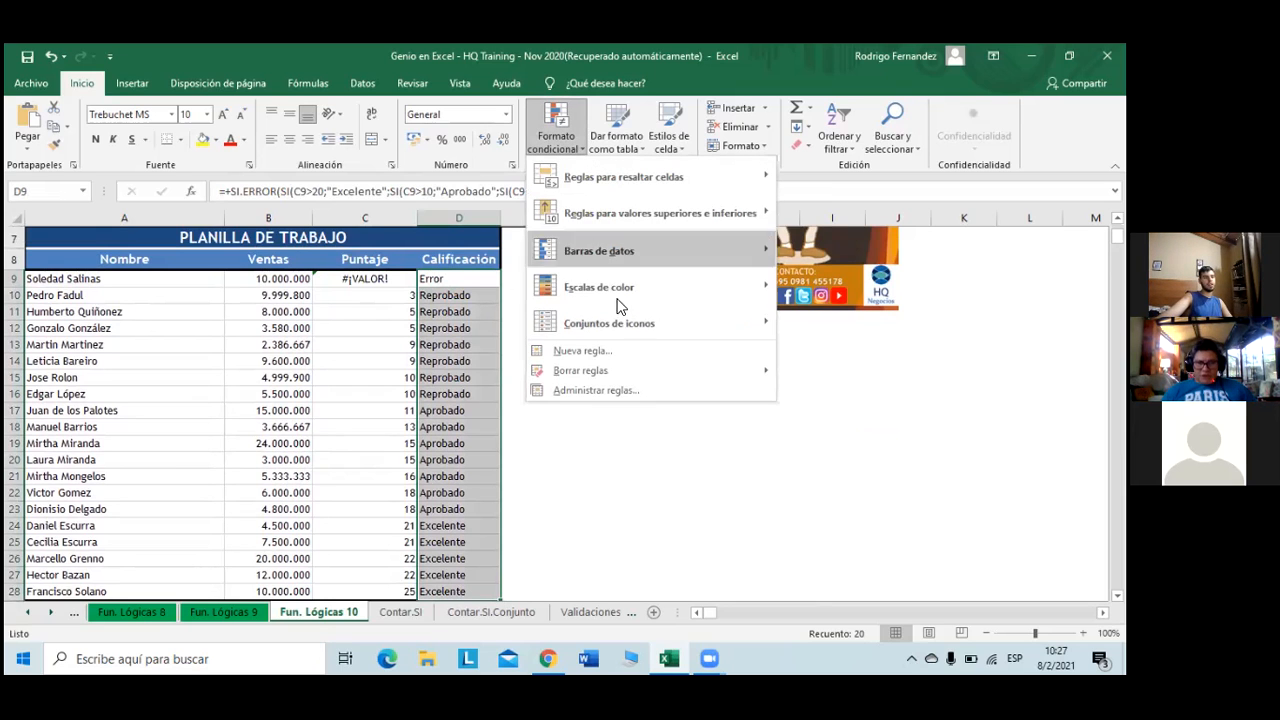
{"action": "left_click", "coordinate": [580, 351]}
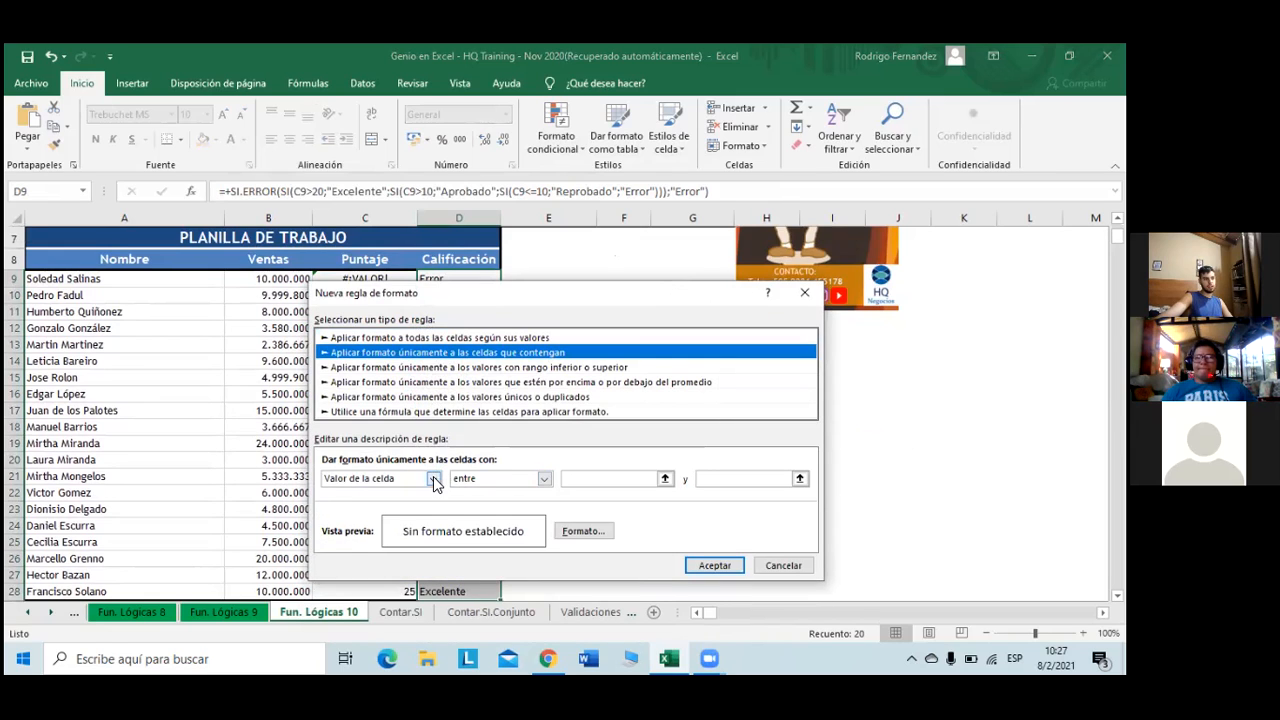
{"action": "left_click", "coordinate": [433, 478]}
{"action": "left_click", "coordinate": [397, 505]}
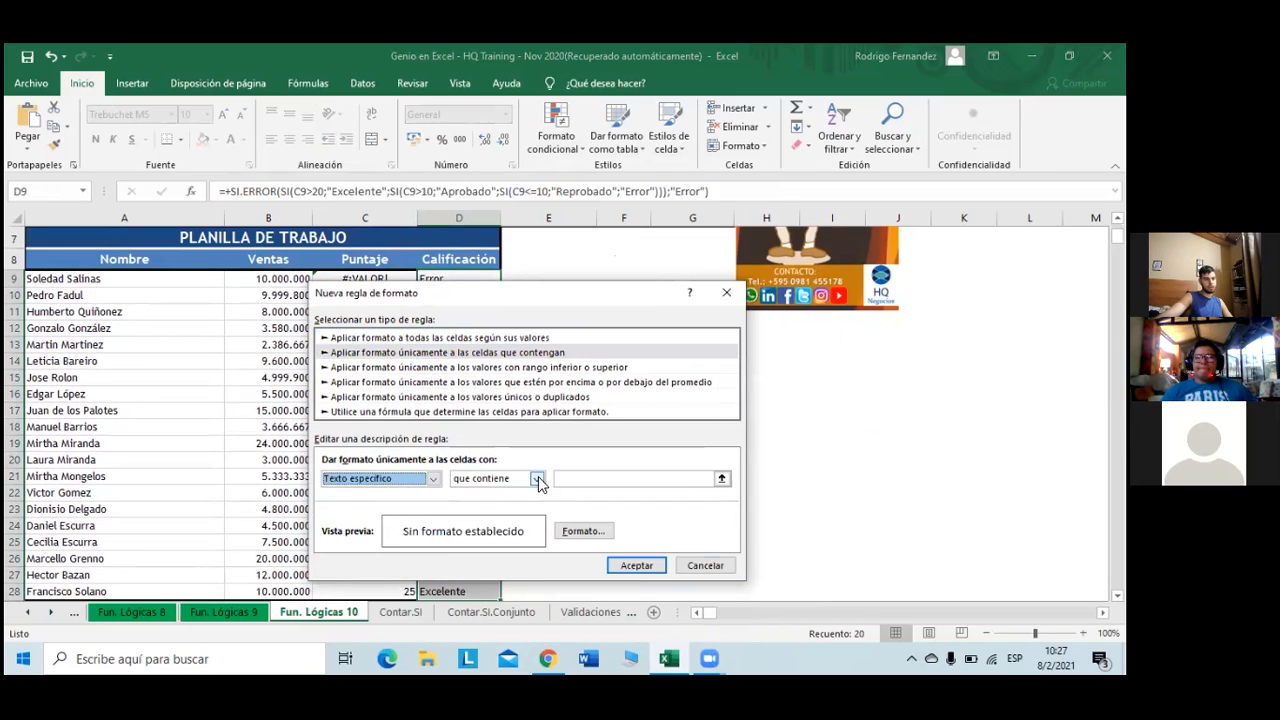
{"action": "left_click", "coordinate": [579, 478]}
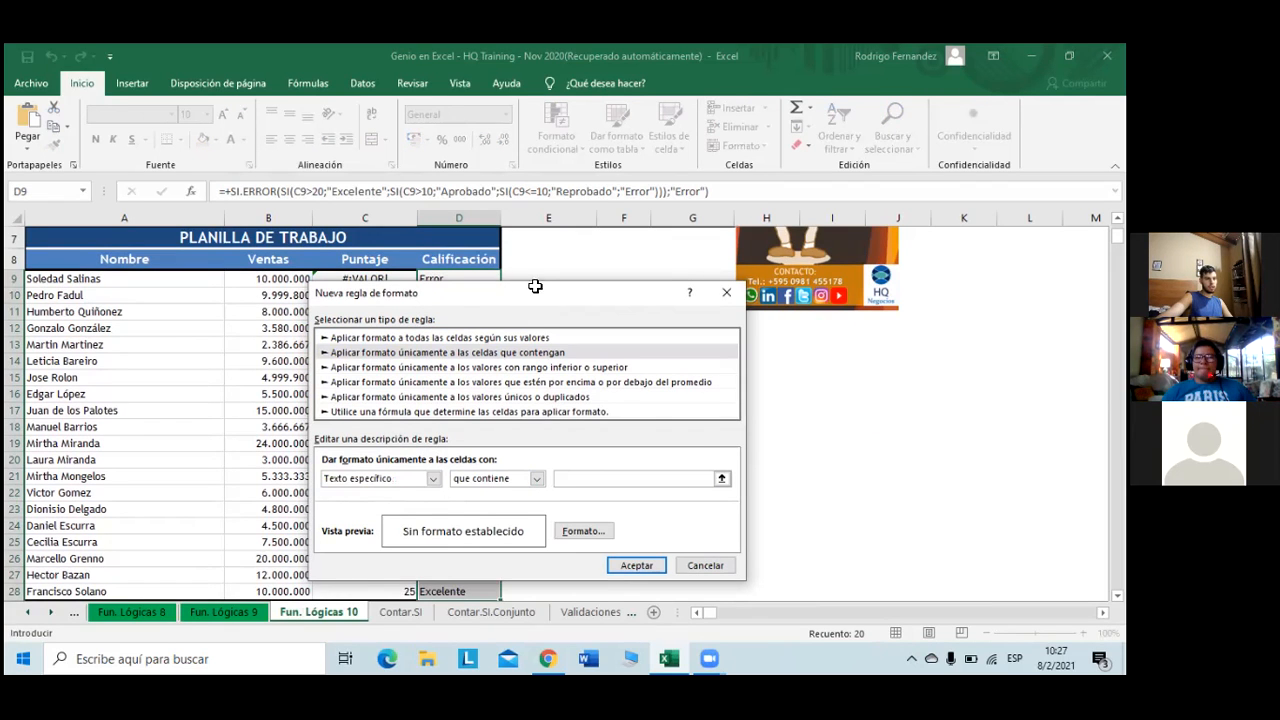
{"action": "scroll", "coordinate": [536, 286], "scroll_direction": "up", "scroll_amount": 2}
{"action": "left_click_drag", "start_coordinate": [538, 321], "coordinate": [513, 289]}
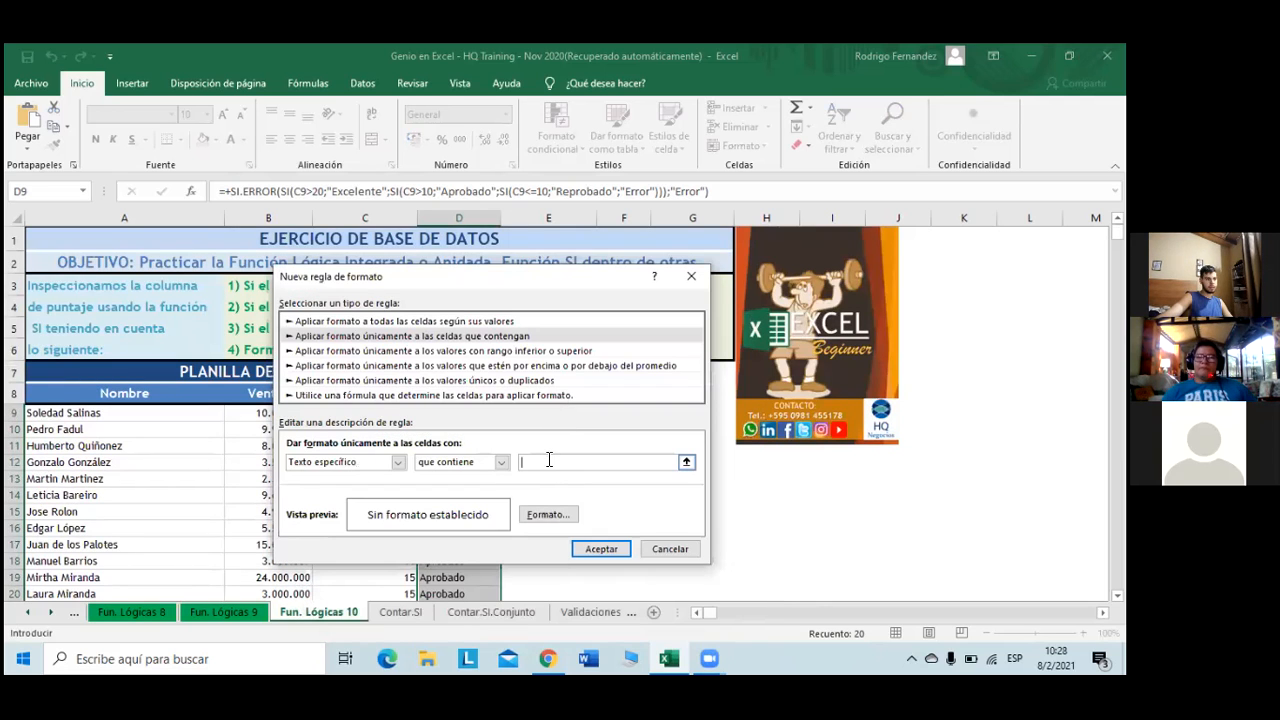
{"action": "type", "text": "Ex"}
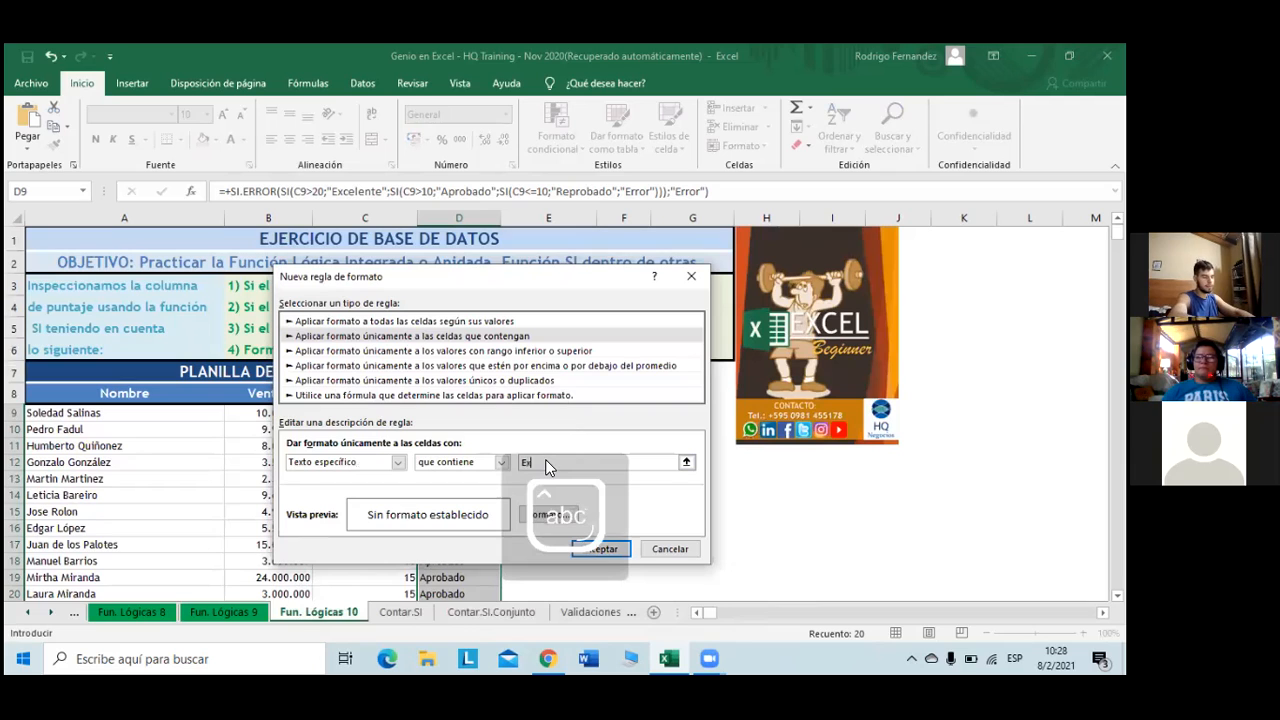
{"action": "type", "text": "celente"}
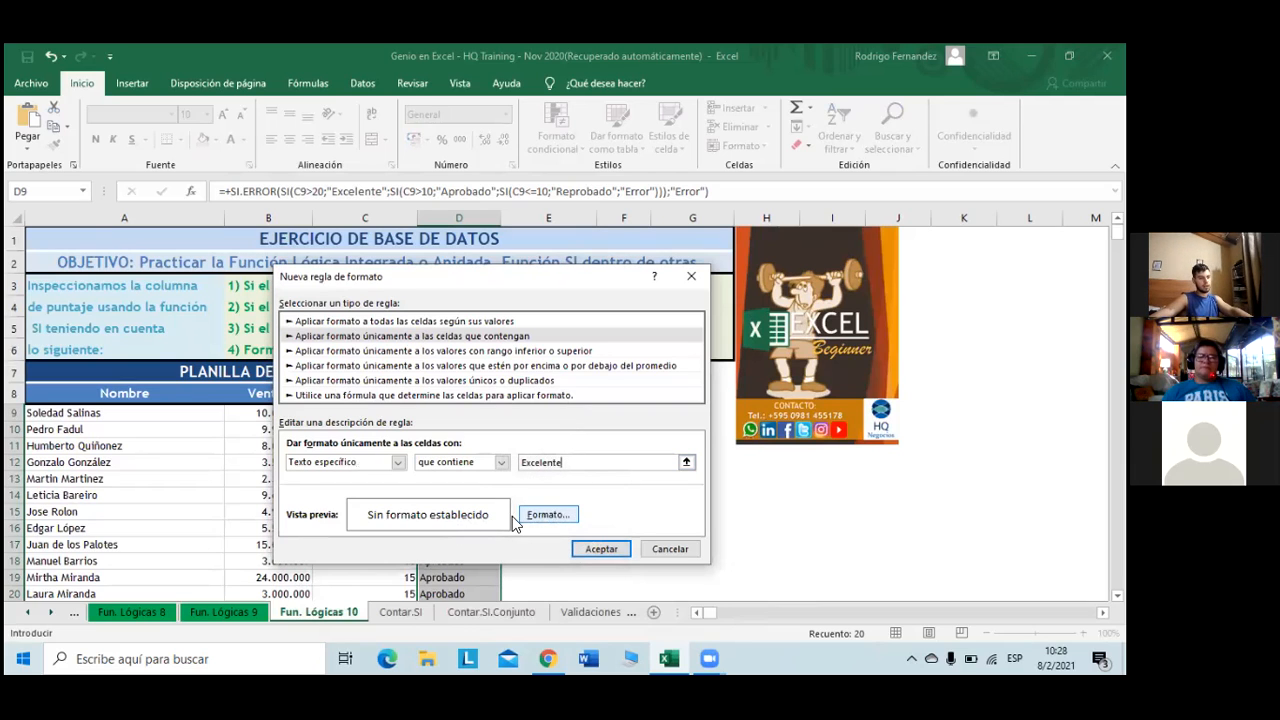
- Format matching cells with bold green text on a light green fill and apply the rule
{"action": "left_click", "coordinate": [545, 515]}
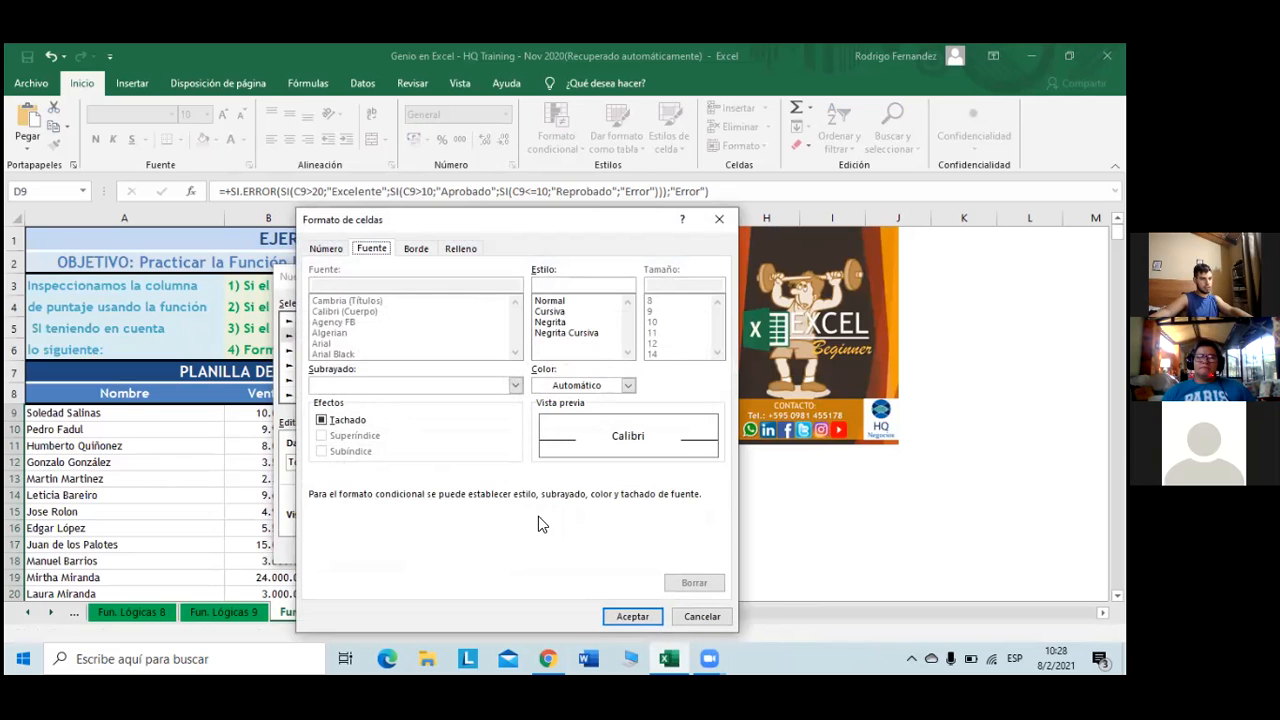
{"action": "left_click", "coordinate": [560, 322]}
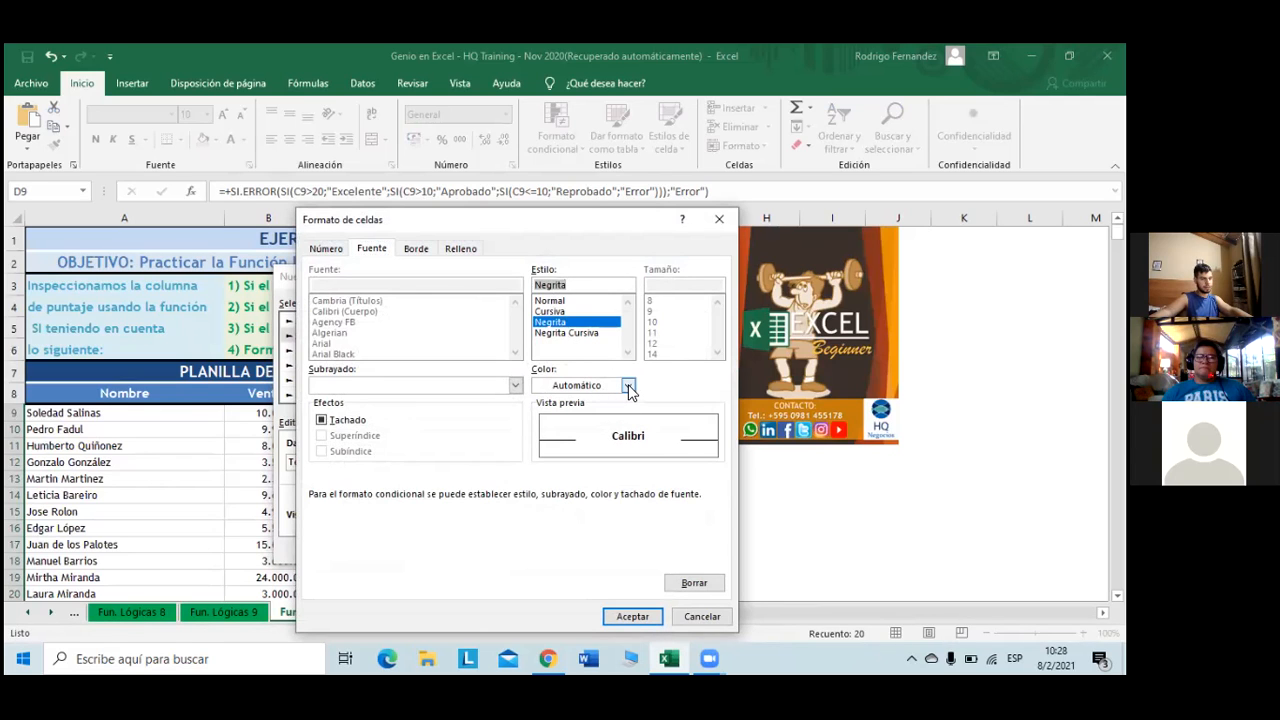
{"action": "left_click", "coordinate": [628, 386]}
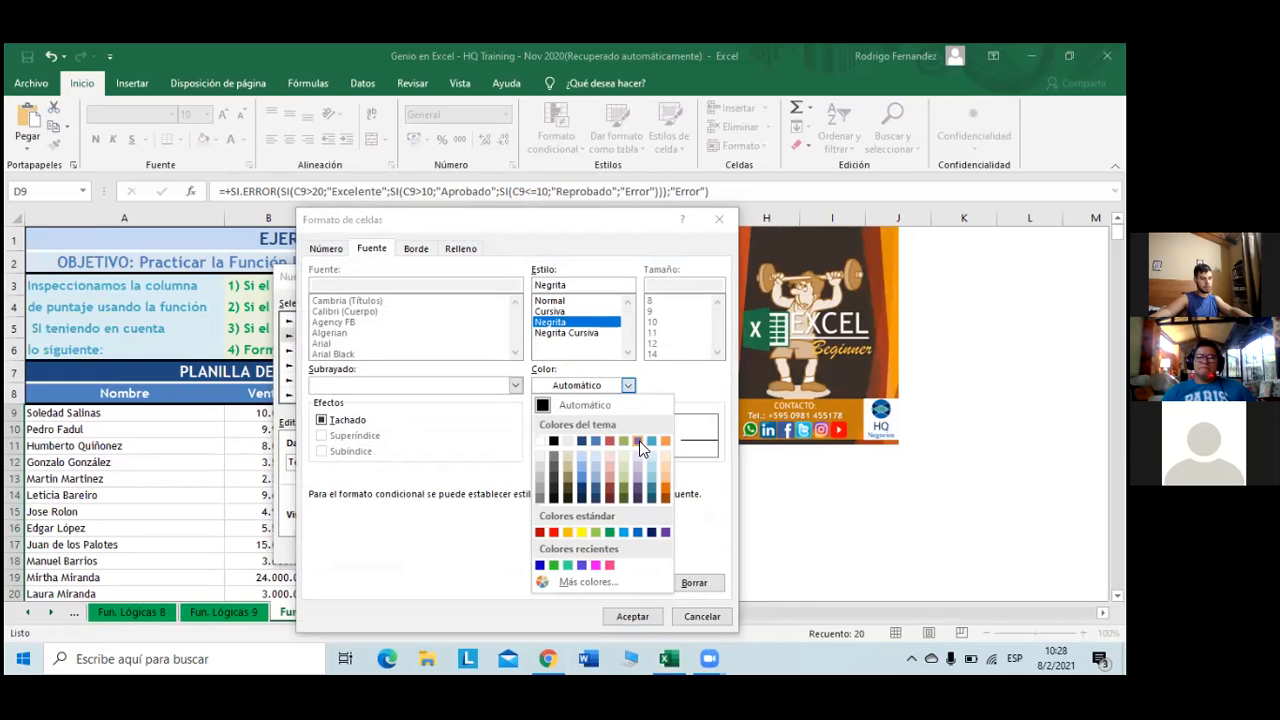
{"action": "left_click", "coordinate": [608, 530]}
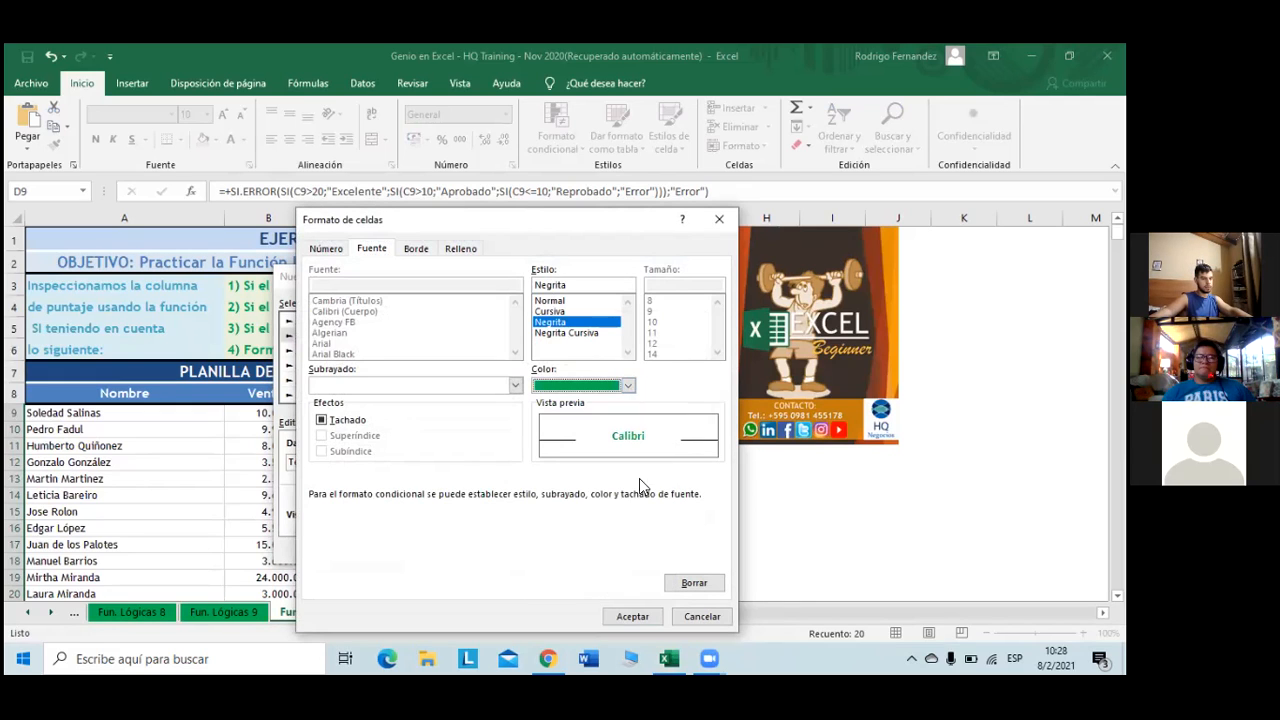
{"action": "left_click", "coordinate": [461, 250]}
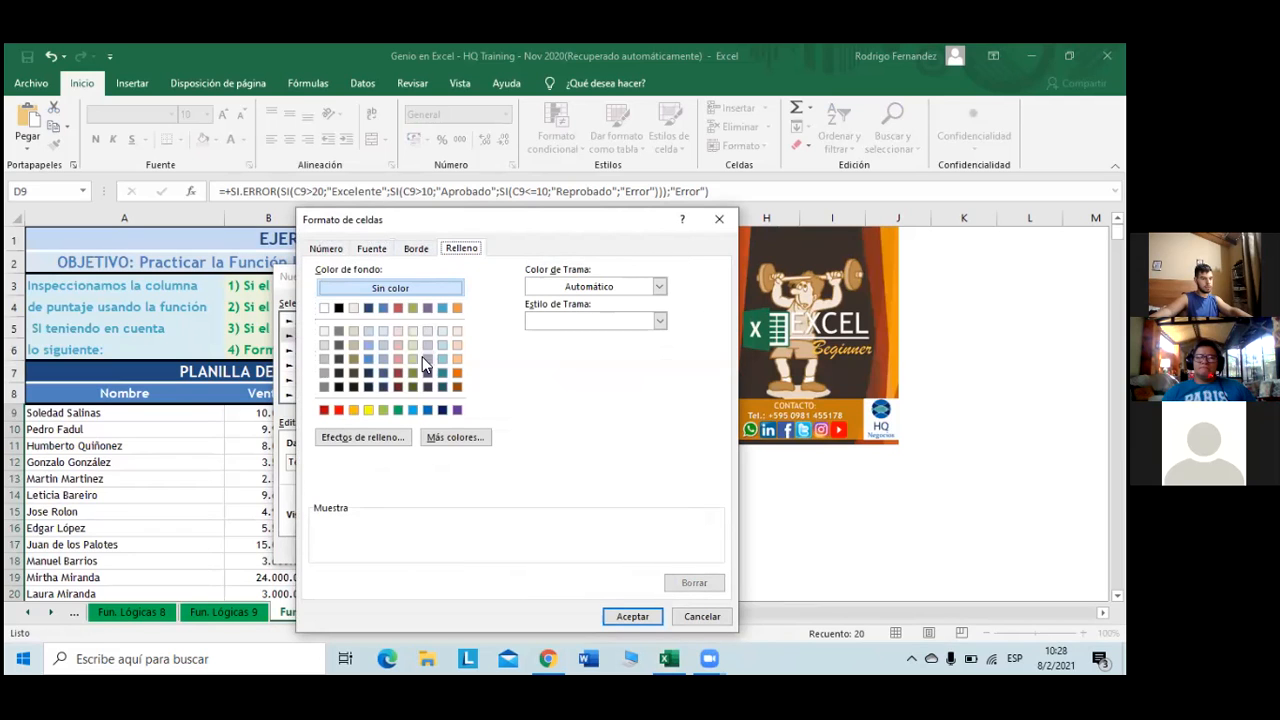
{"action": "left_click", "coordinate": [384, 410]}
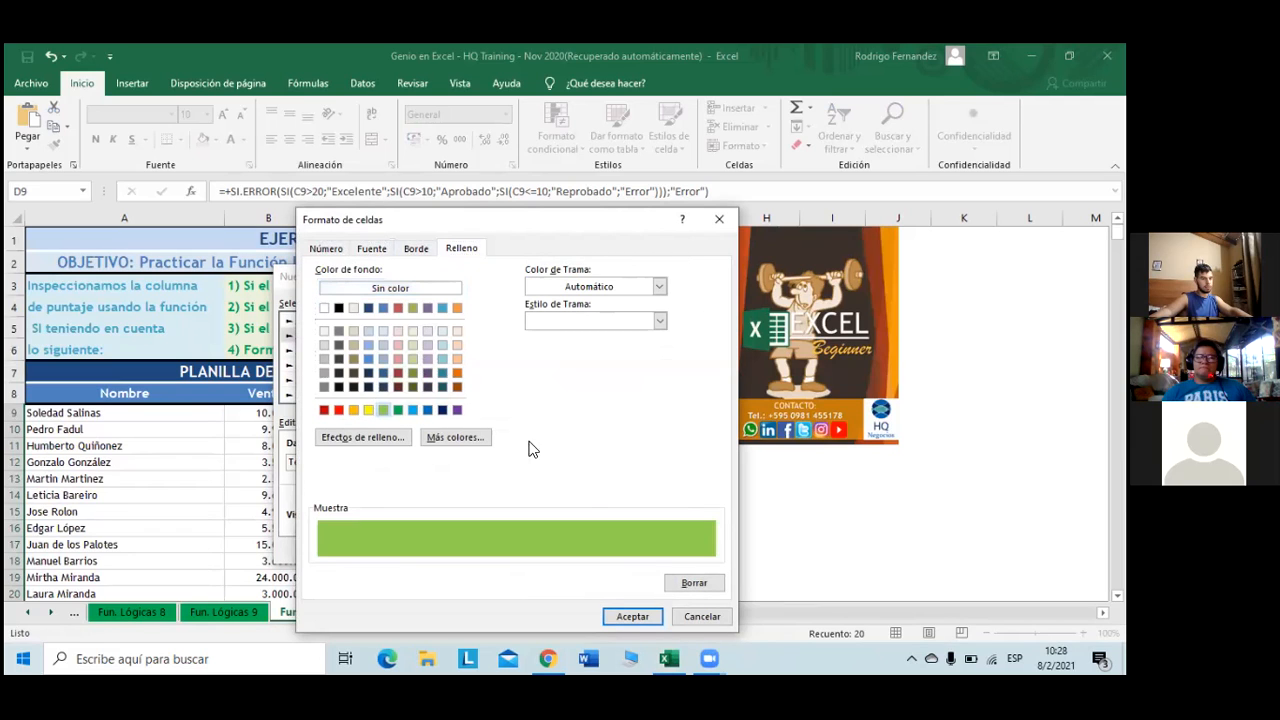
{"action": "left_click", "coordinate": [632, 616]}
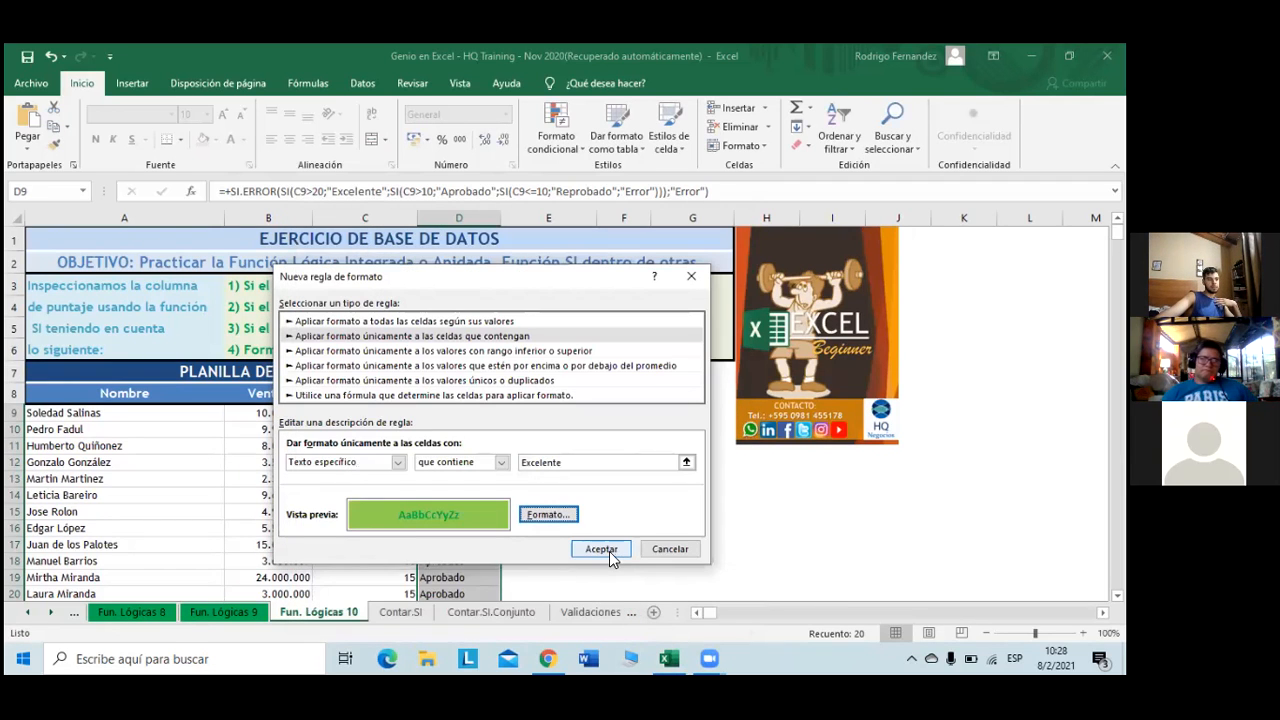
{"action": "left_click", "coordinate": [607, 552]}
- Check the green Excelente highlighting, then reselect grades D9:D28 for another conditional rule
{"action": "scroll", "coordinate": [520, 480], "scroll_direction": "down", "scroll_amount": 3}
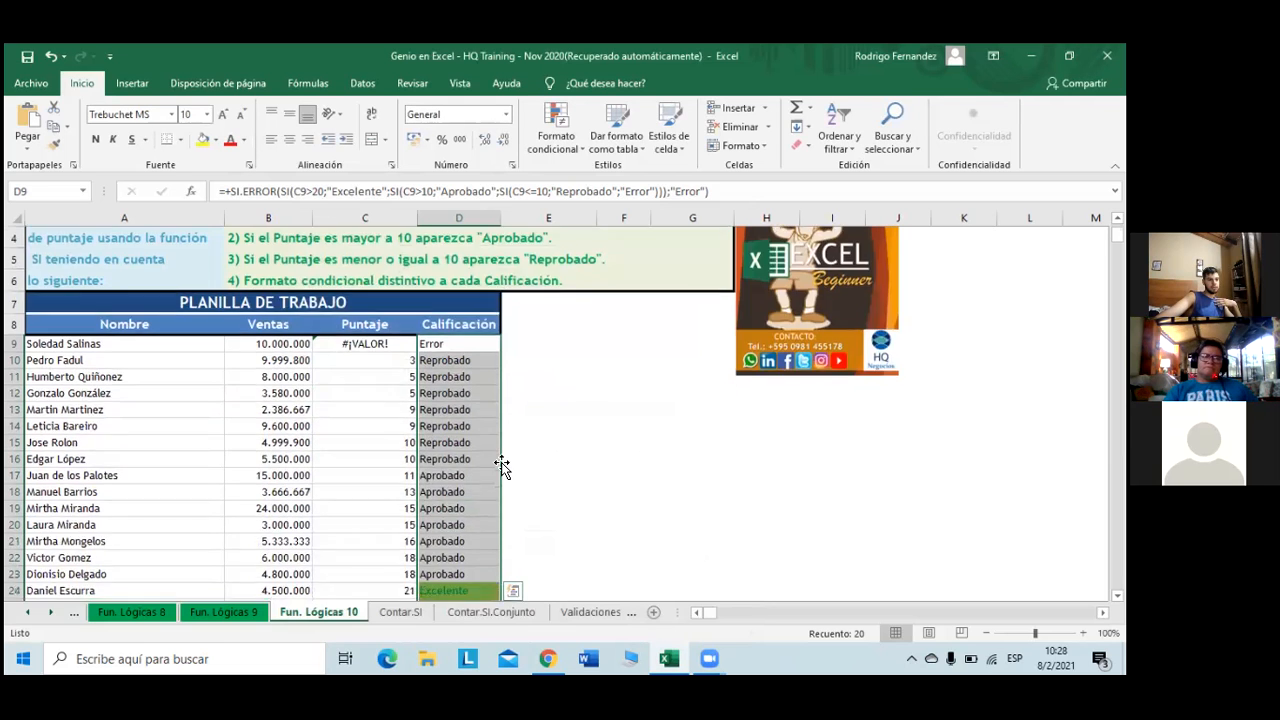
{"action": "scroll", "coordinate": [490, 464], "scroll_direction": "up", "scroll_amount": 1}
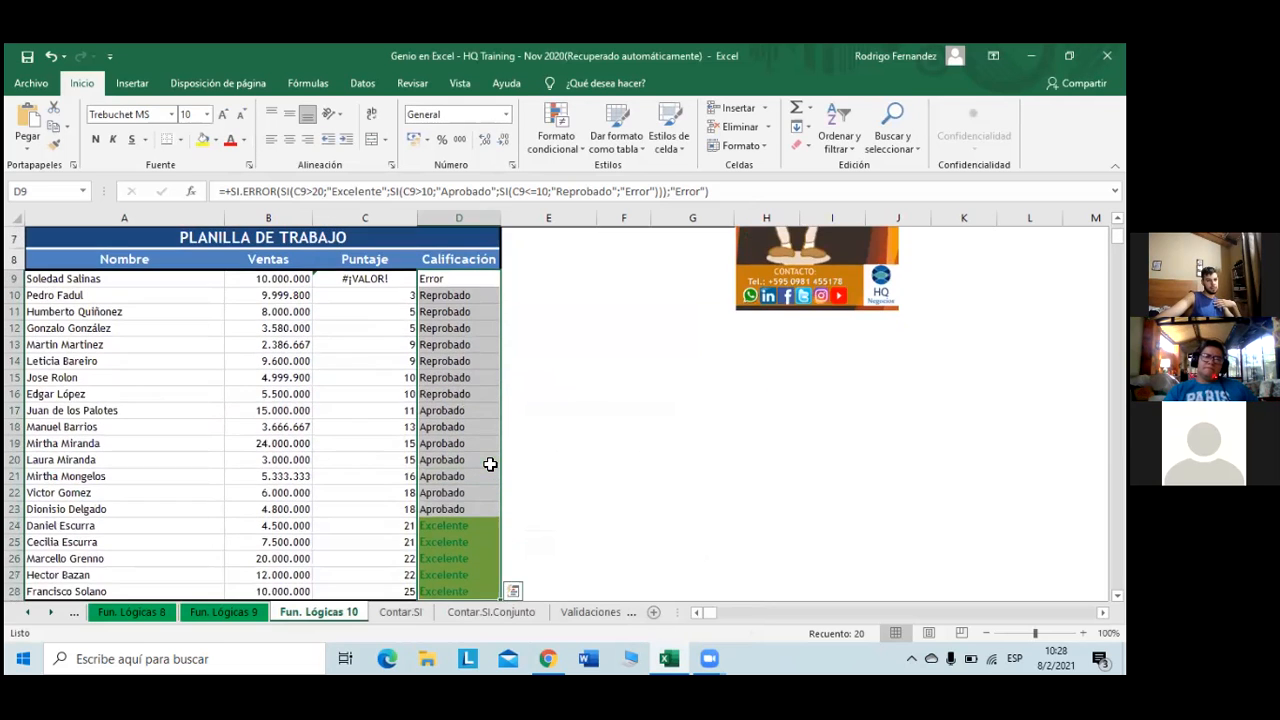
{"action": "scroll", "coordinate": [490, 464], "scroll_direction": "up", "scroll_amount": 2}
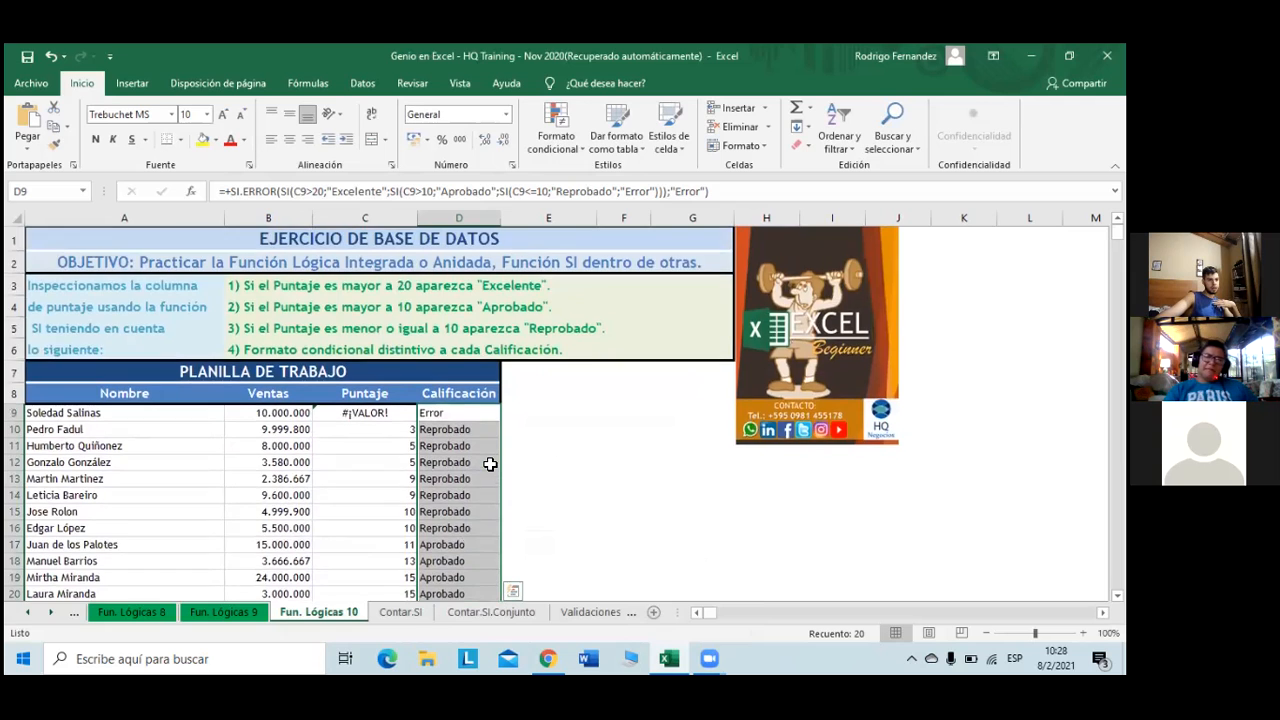
{"action": "scroll", "coordinate": [490, 464], "scroll_direction": "down", "scroll_amount": 2}
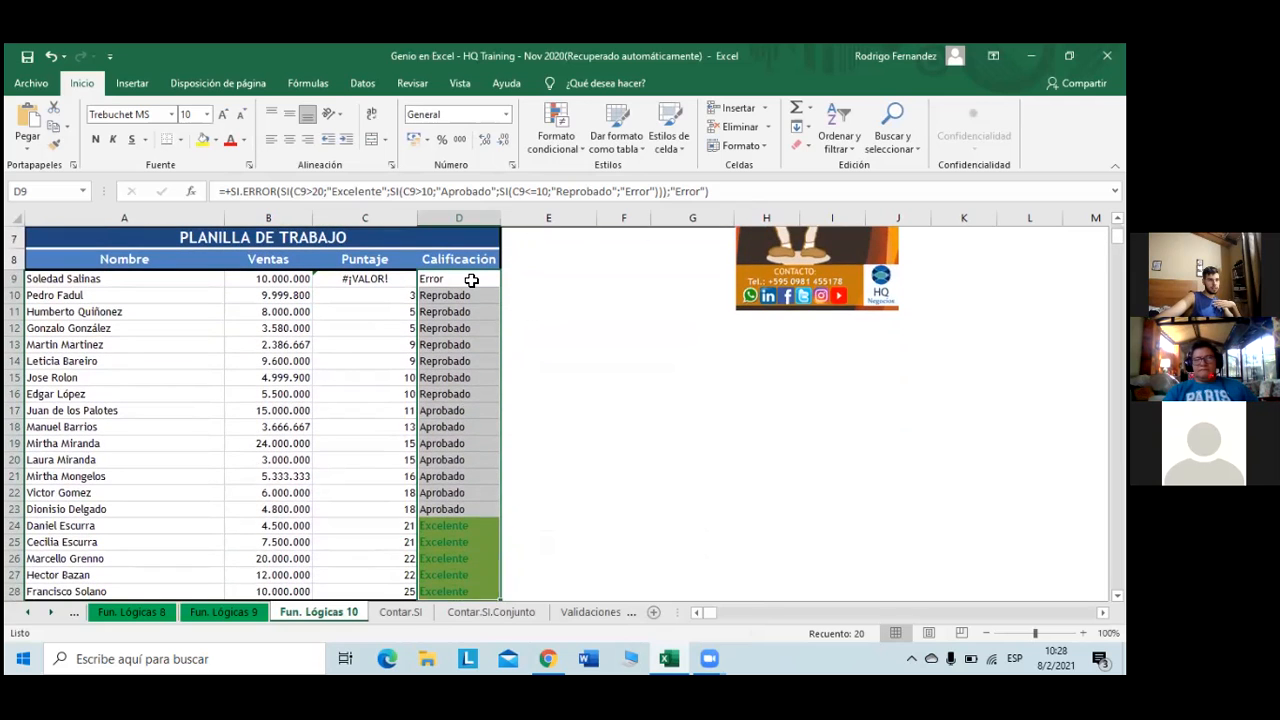
{"action": "left_click", "coordinate": [471, 280]}
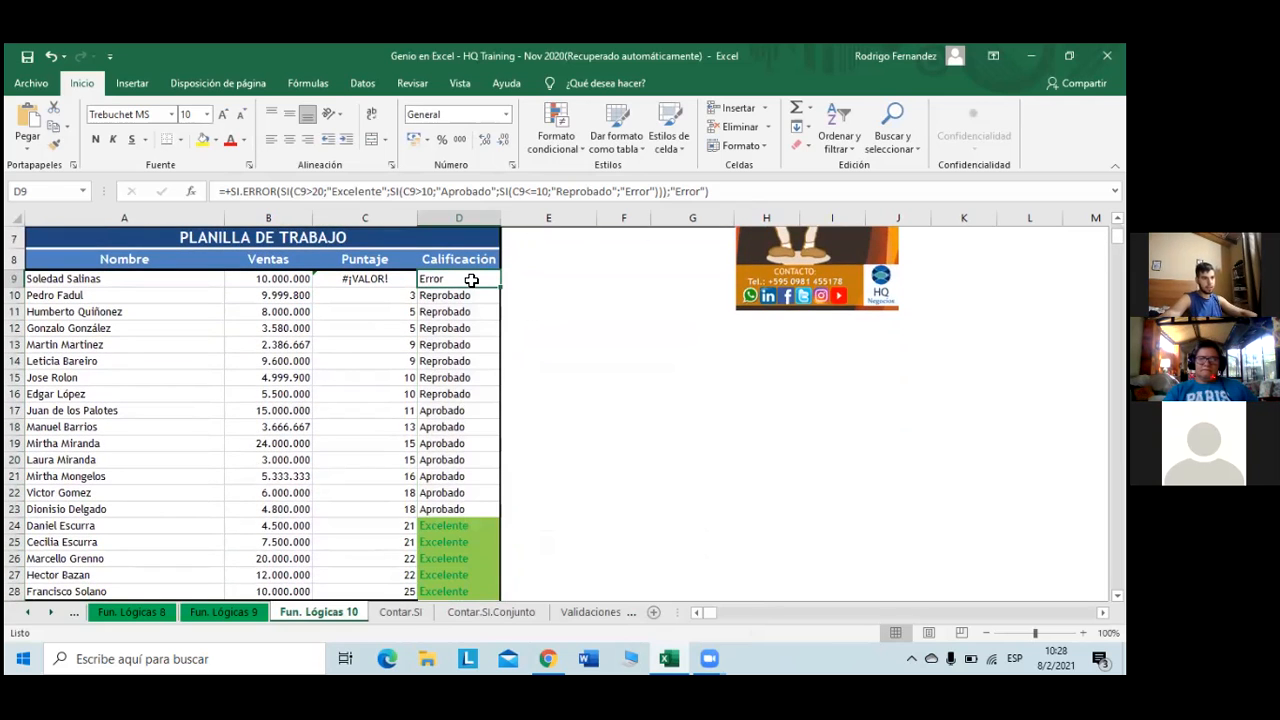
{"action": "key", "text": "ctrl+shift+Down"}
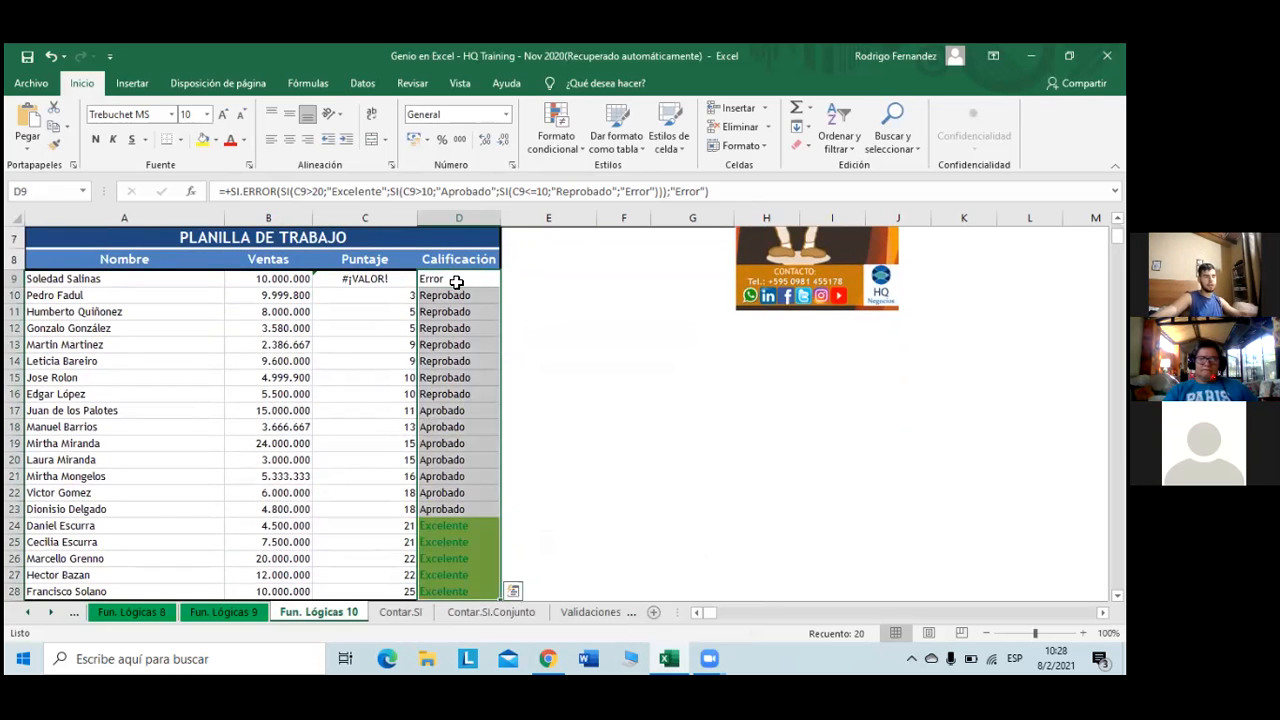
{"action": "left_click", "coordinate": [561, 150]}
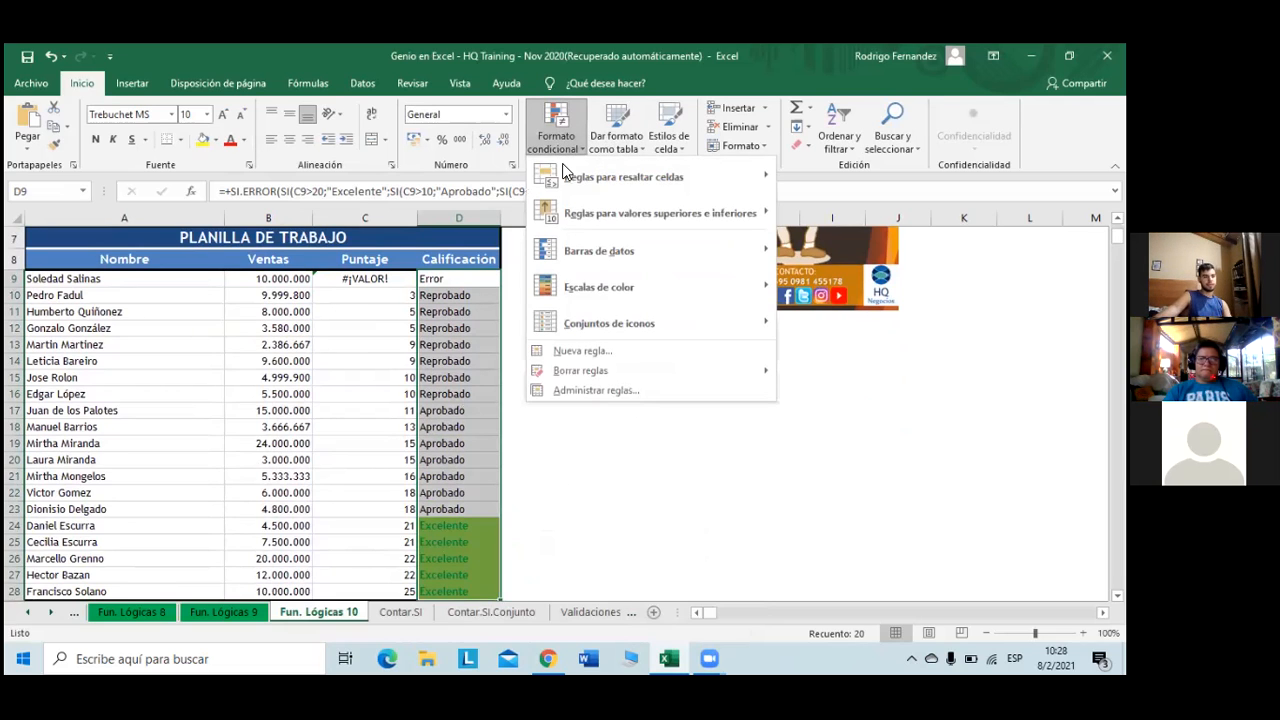
- Create a new conditional rule for cells containing the text 'Aprobado'
{"action": "left_click", "coordinate": [624, 356]}
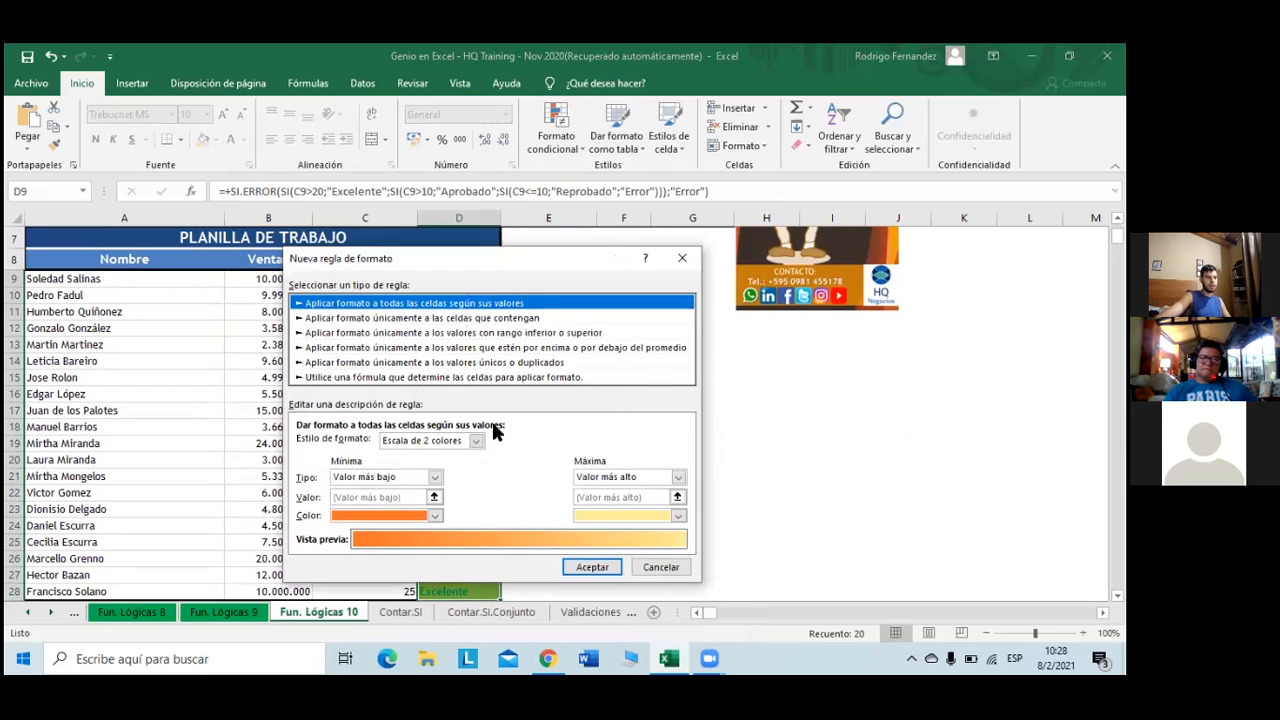
{"action": "left_click", "coordinate": [482, 318]}
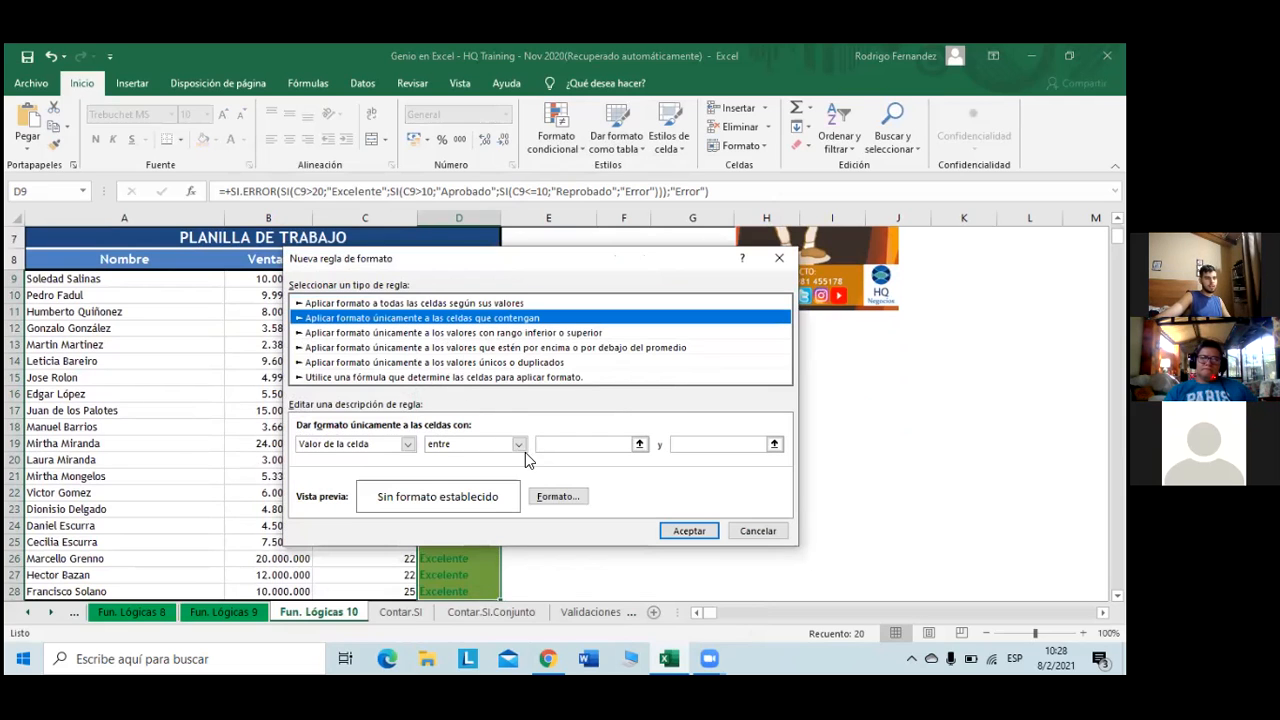
{"action": "left_click", "coordinate": [408, 443]}
{"action": "left_click", "coordinate": [377, 479]}
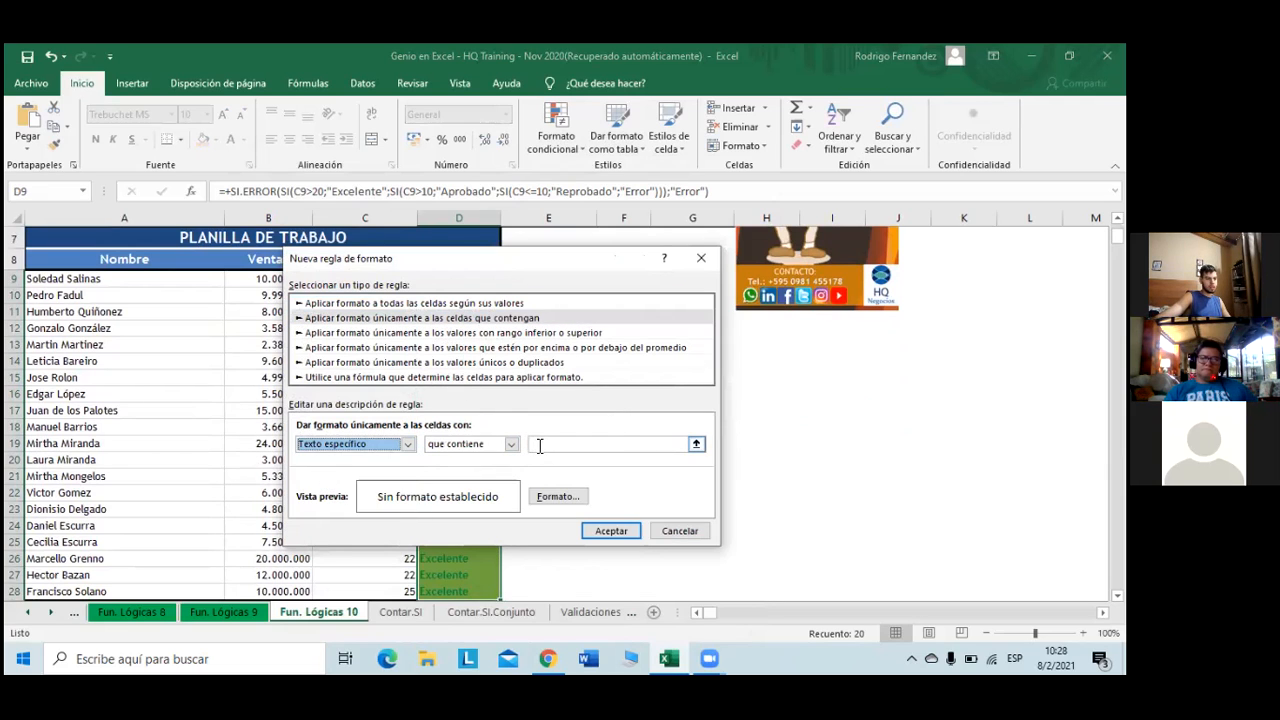
{"action": "left_click", "coordinate": [539, 446]}
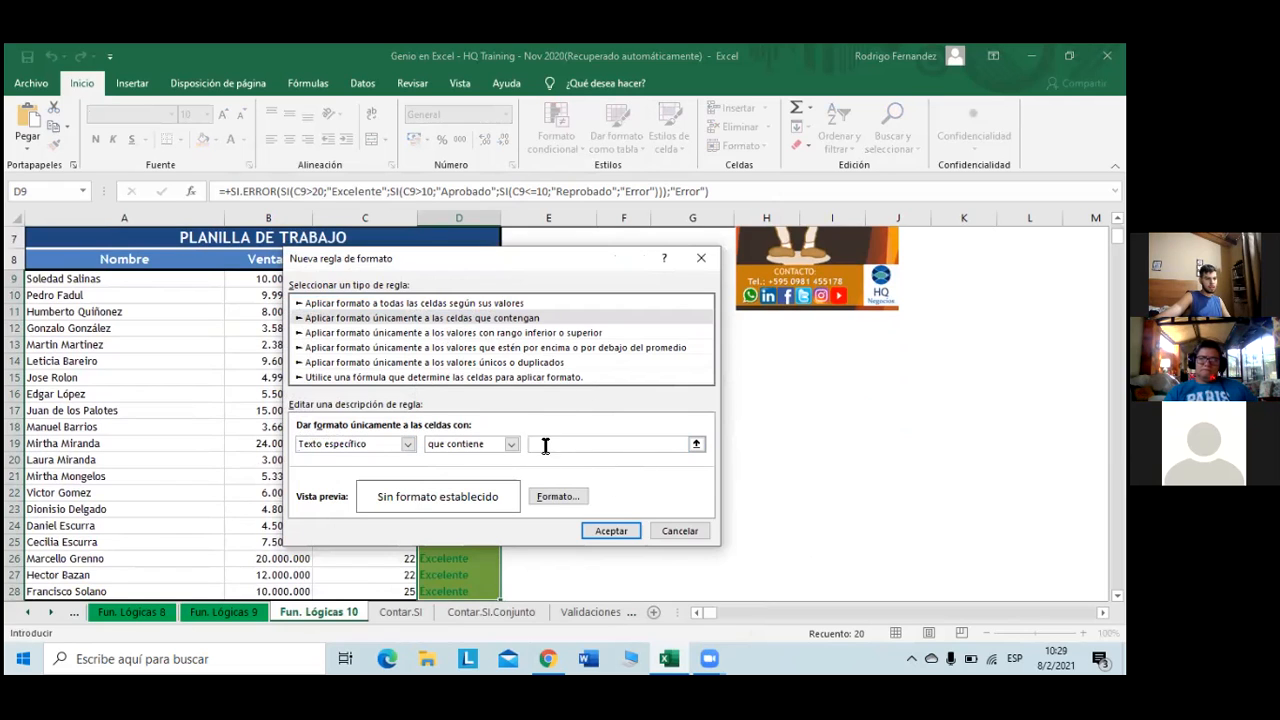
{"action": "type", "text": "A"}
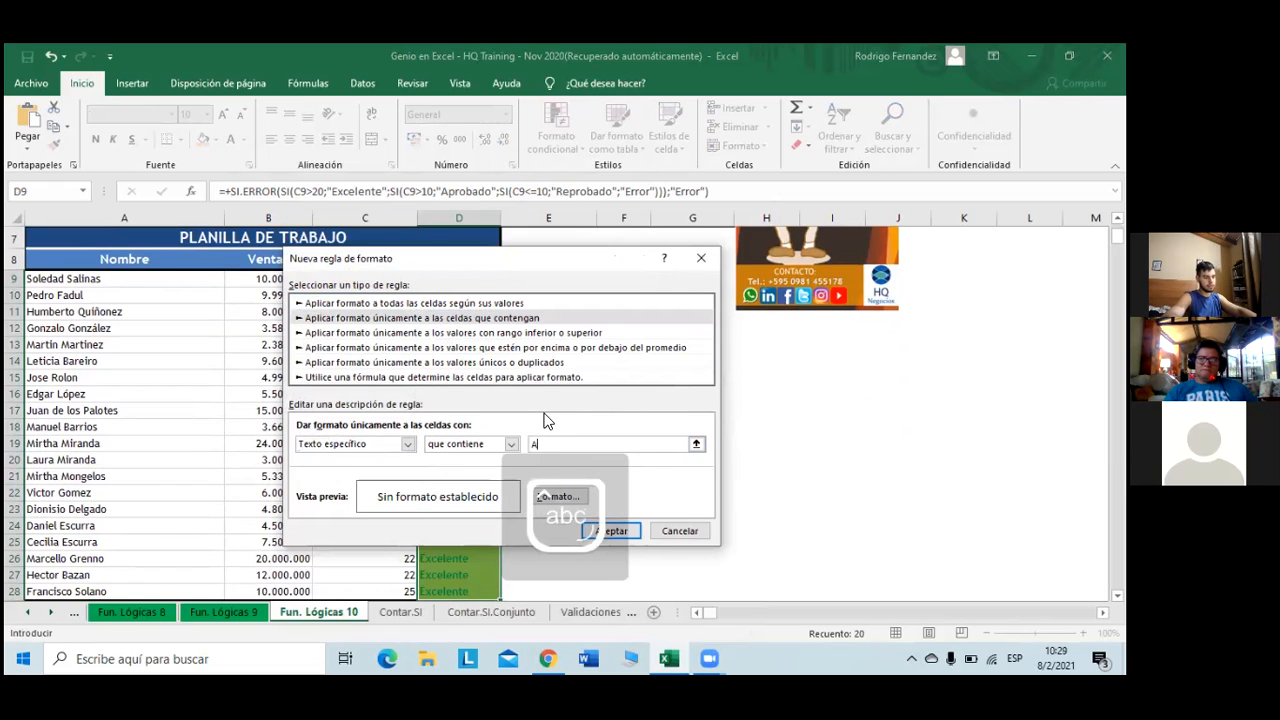
{"action": "type", "text": "probado"}
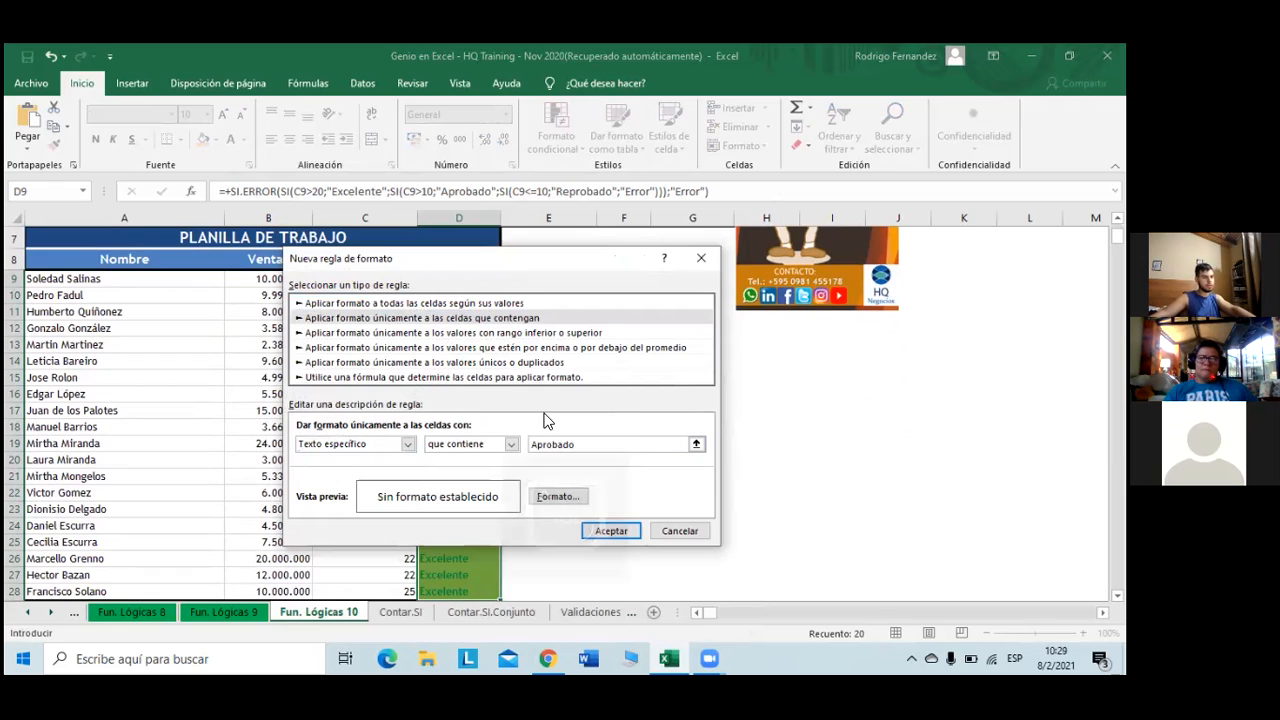
- Format the Aprobado rule with an orange fill and bold yellow text, and apply it
{"action": "left_click", "coordinate": [566, 496]}
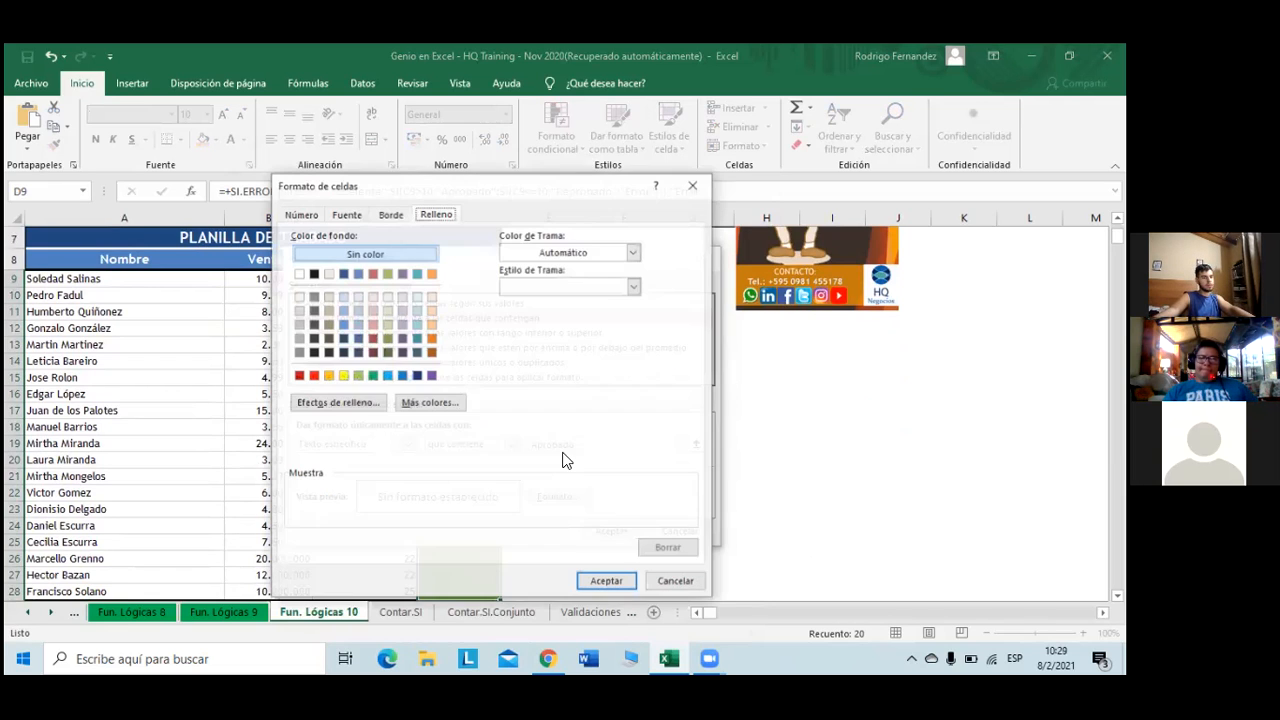
{"action": "left_click", "coordinate": [330, 375]}
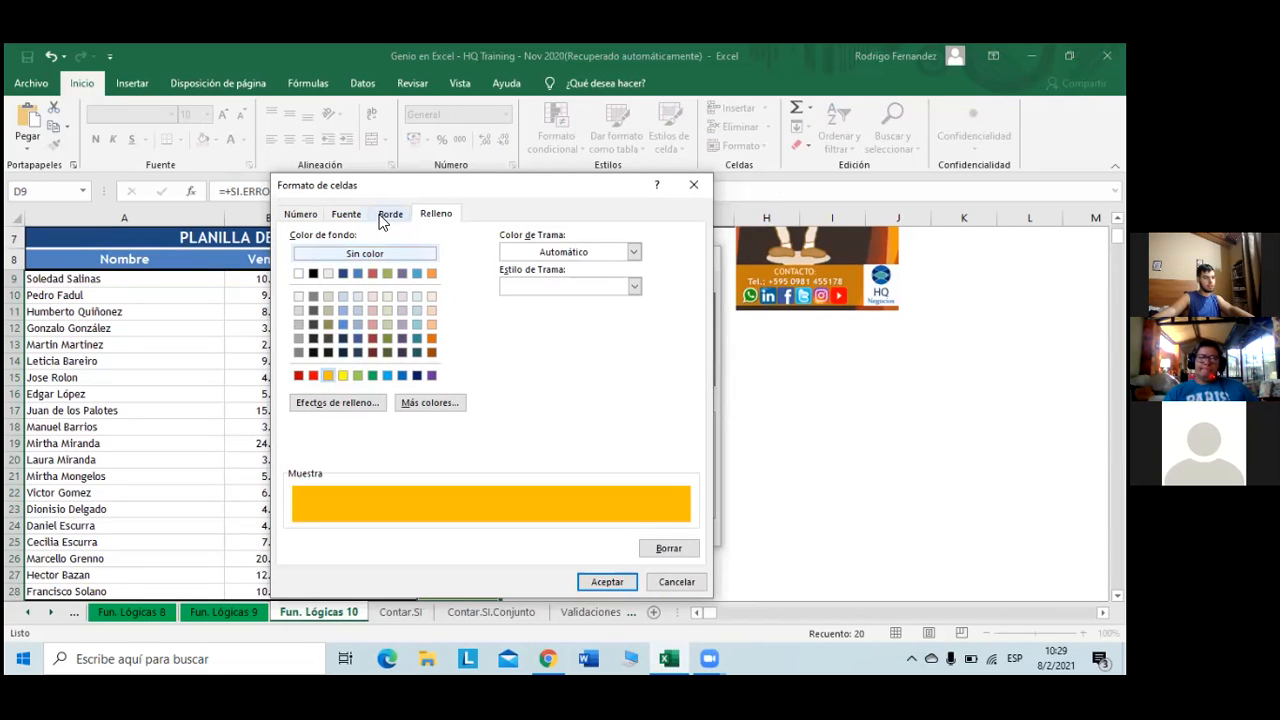
{"action": "left_click", "coordinate": [350, 214]}
{"action": "left_click", "coordinate": [542, 289]}
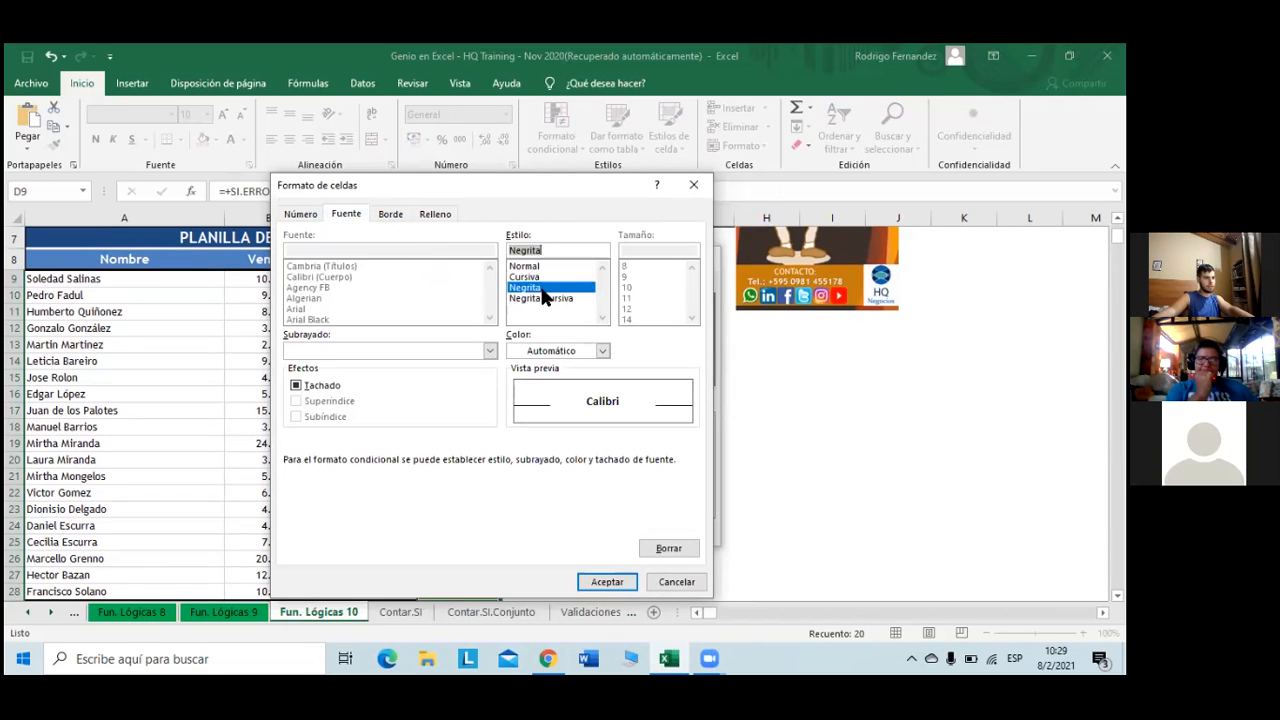
{"action": "left_click", "coordinate": [602, 350]}
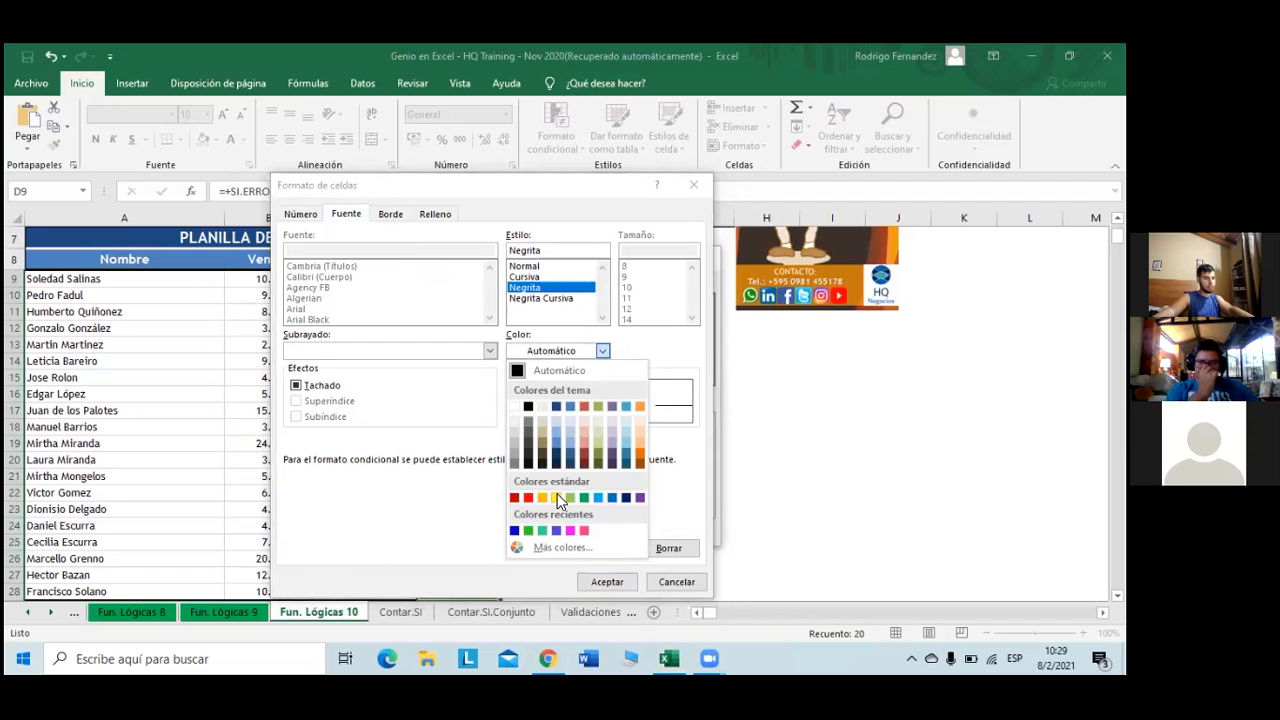
{"action": "left_click", "coordinate": [557, 497]}
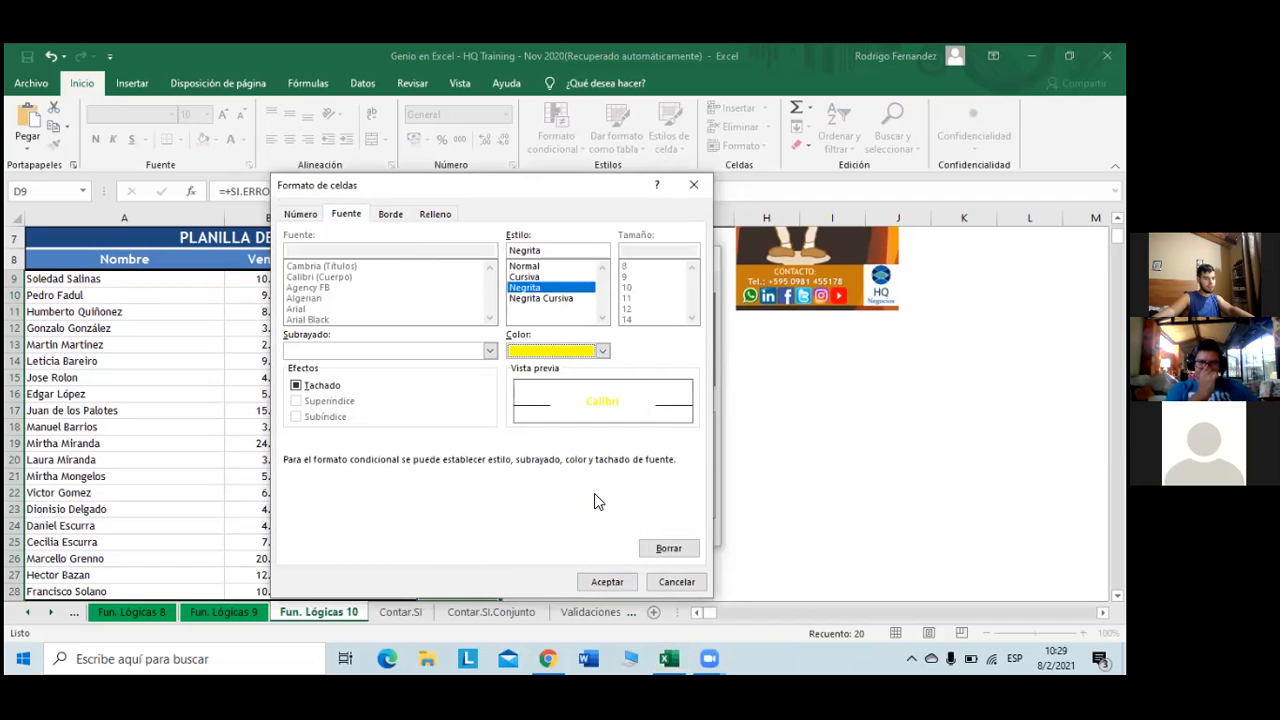
{"action": "left_click", "coordinate": [607, 582]}
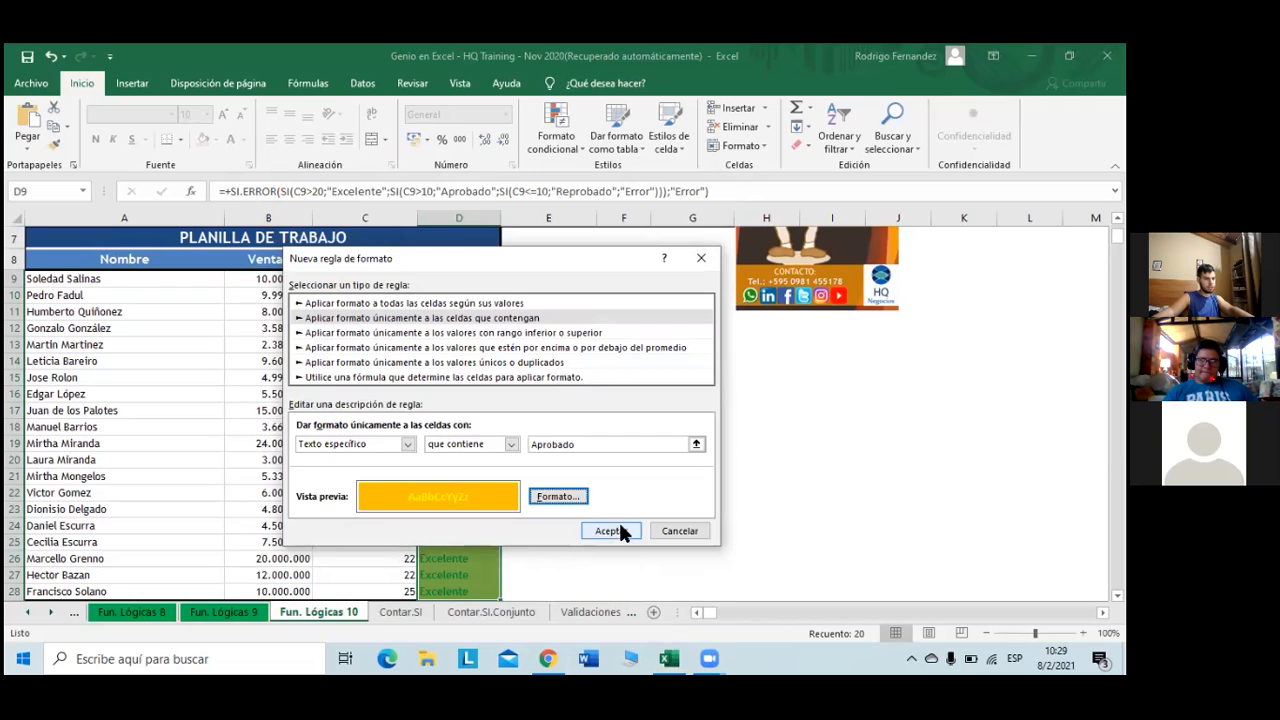
{"action": "left_click", "coordinate": [610, 531]}
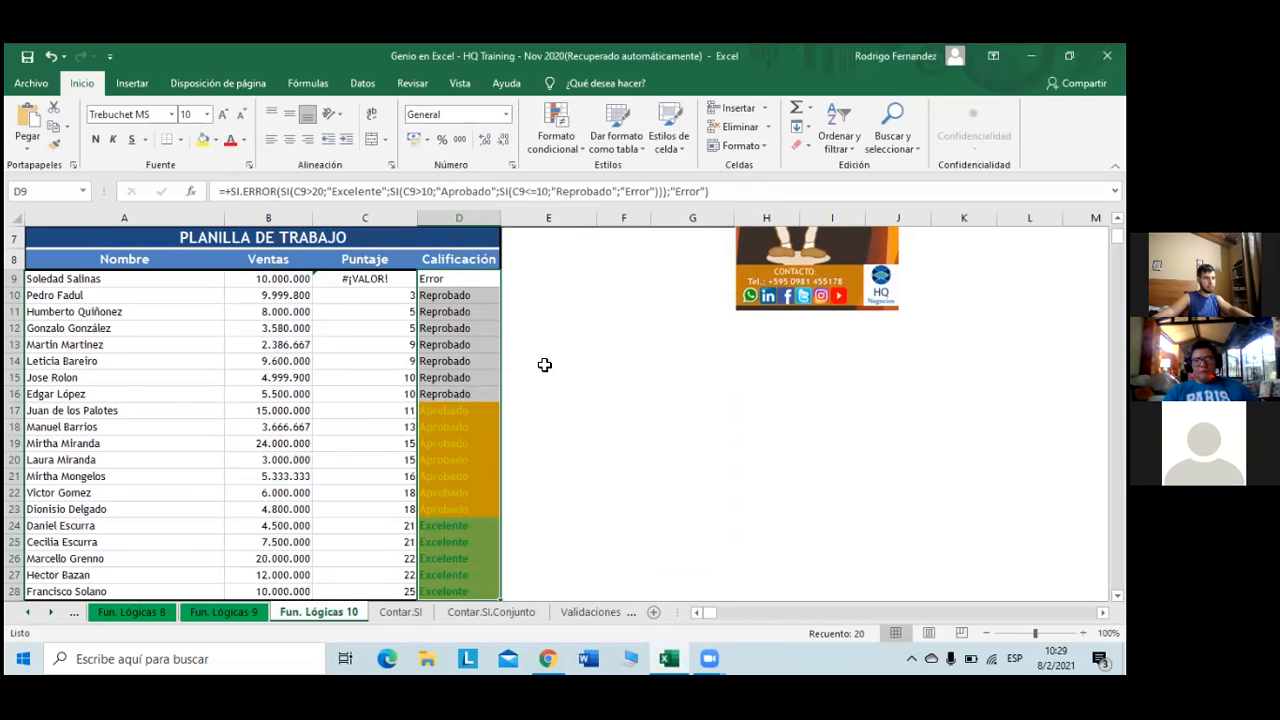
- Reselect the Calificación grade cells D9 to D28
{"action": "scroll", "coordinate": [544, 364], "scroll_direction": "up", "scroll_amount": 2}
{"action": "scroll", "coordinate": [466, 329], "scroll_direction": "down", "scroll_amount": 2}
{"action": "scroll", "coordinate": [466, 339], "scroll_direction": "up", "scroll_amount": 1}
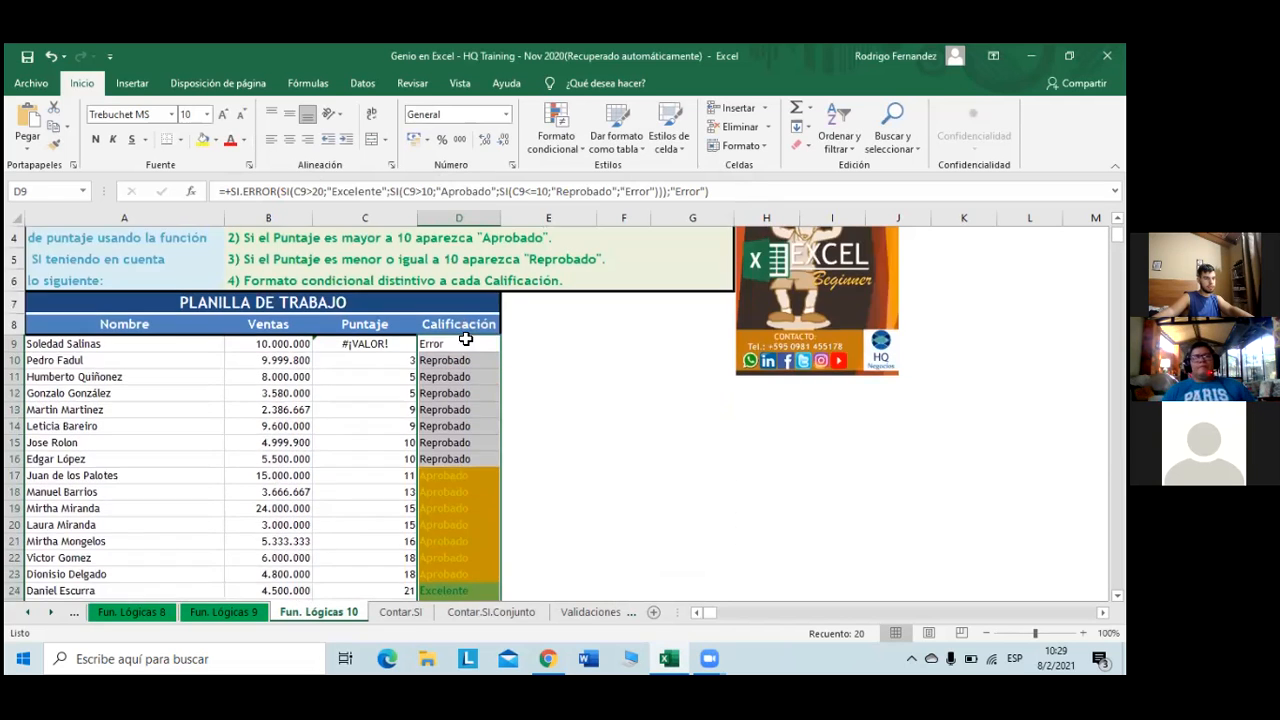
{"action": "left_click", "coordinate": [466, 340]}
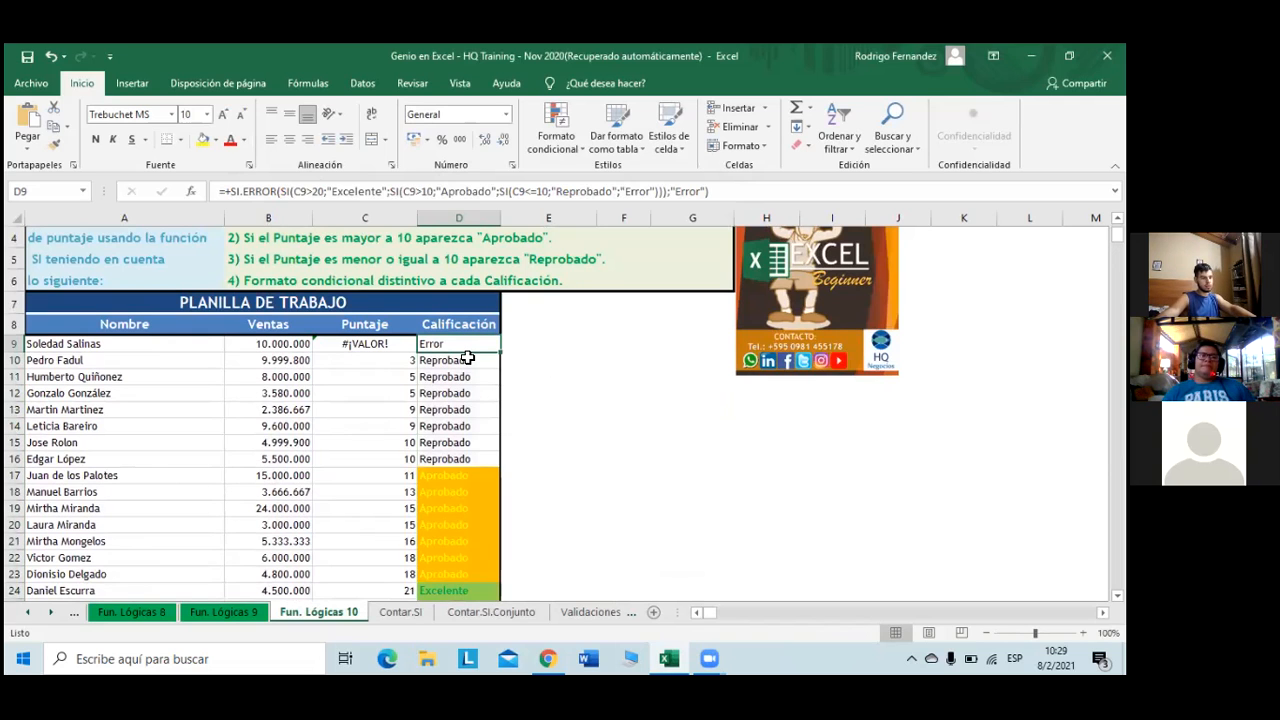
{"action": "key", "text": "ctrl+shift+Down"}
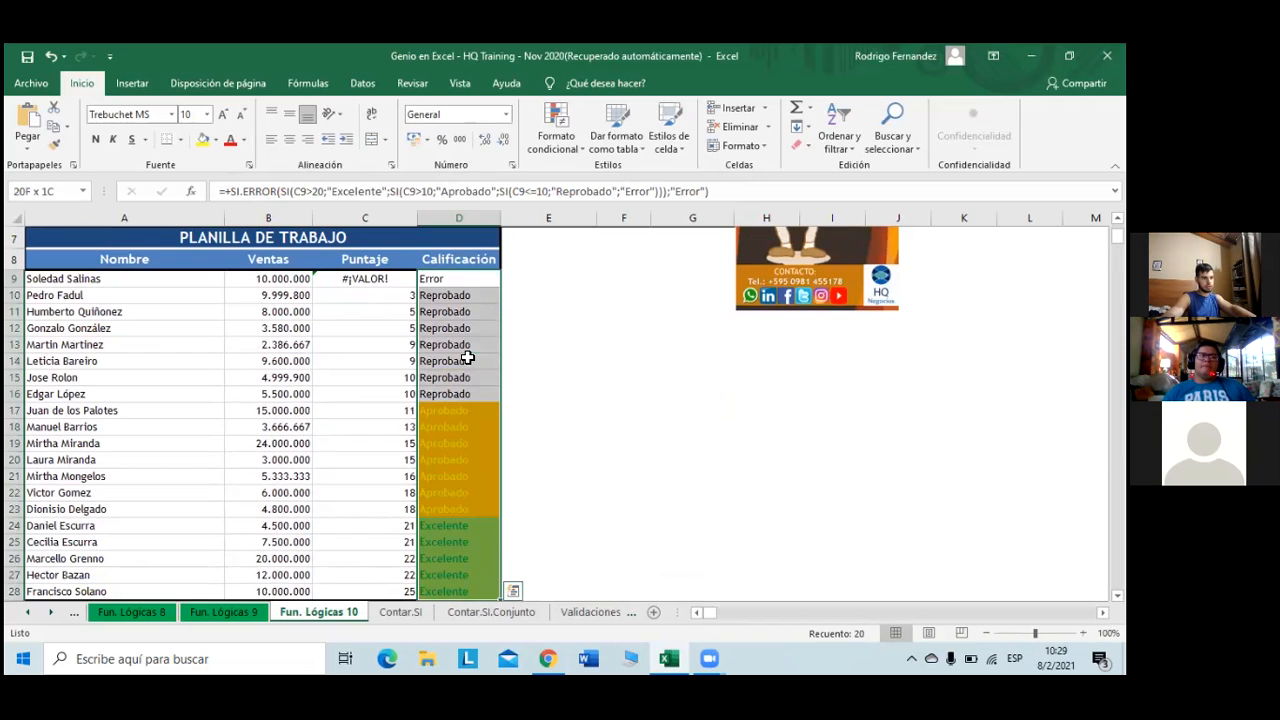
- Start a new conditional rule for cells containing the text 'Reprobado'
{"action": "left_click", "coordinate": [566, 149]}
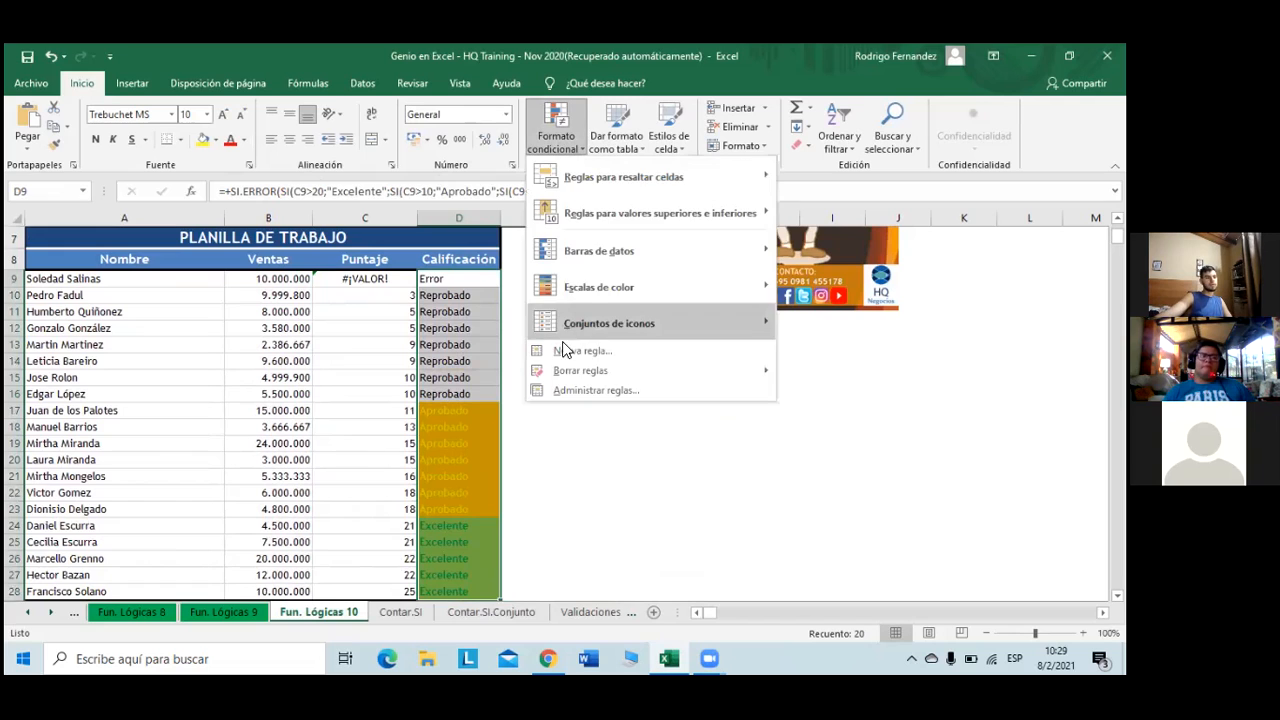
{"action": "left_click", "coordinate": [572, 363]}
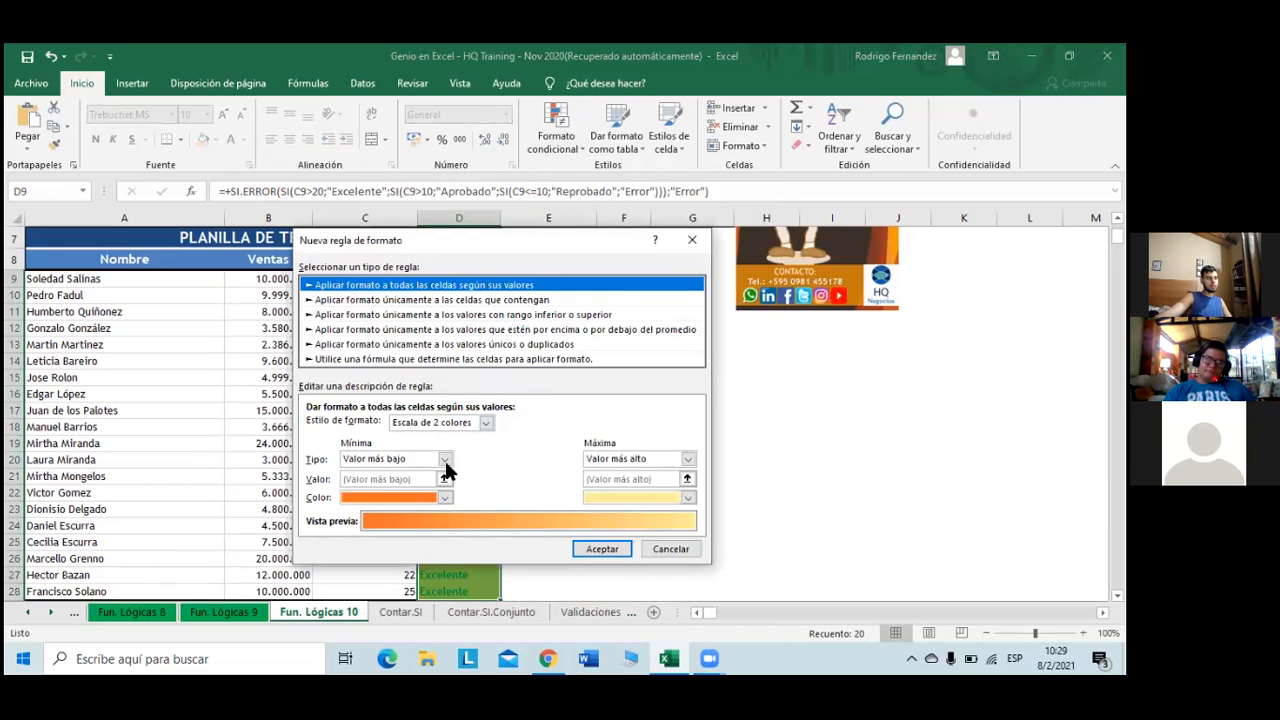
{"action": "left_click", "coordinate": [463, 301]}
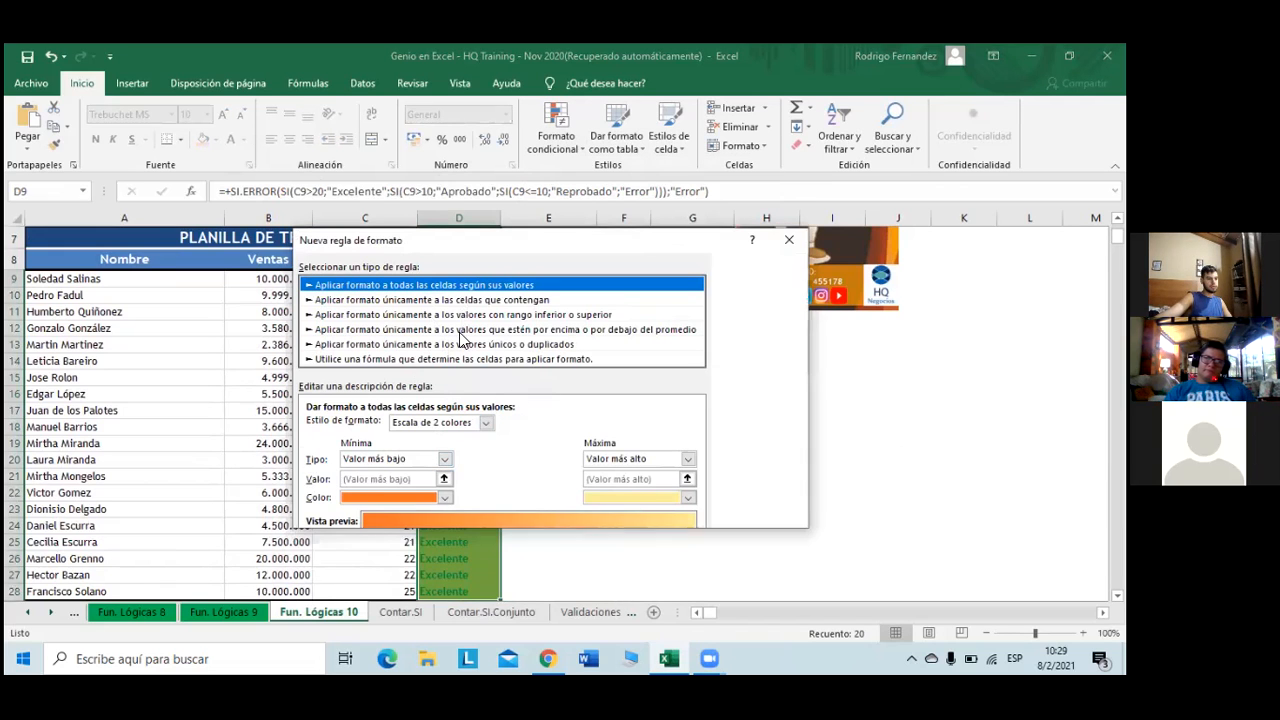
{"action": "left_click", "coordinate": [417, 426]}
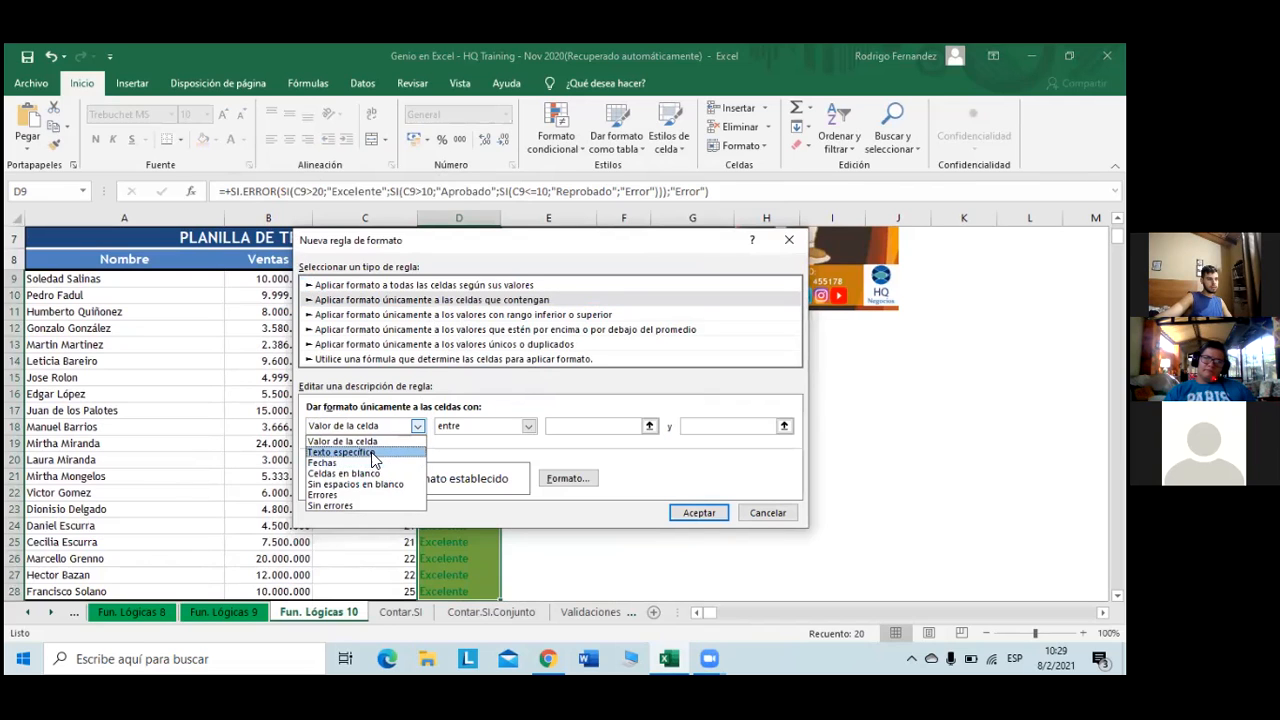
{"action": "left_click", "coordinate": [424, 452]}
{"action": "left_click", "coordinate": [565, 425]}
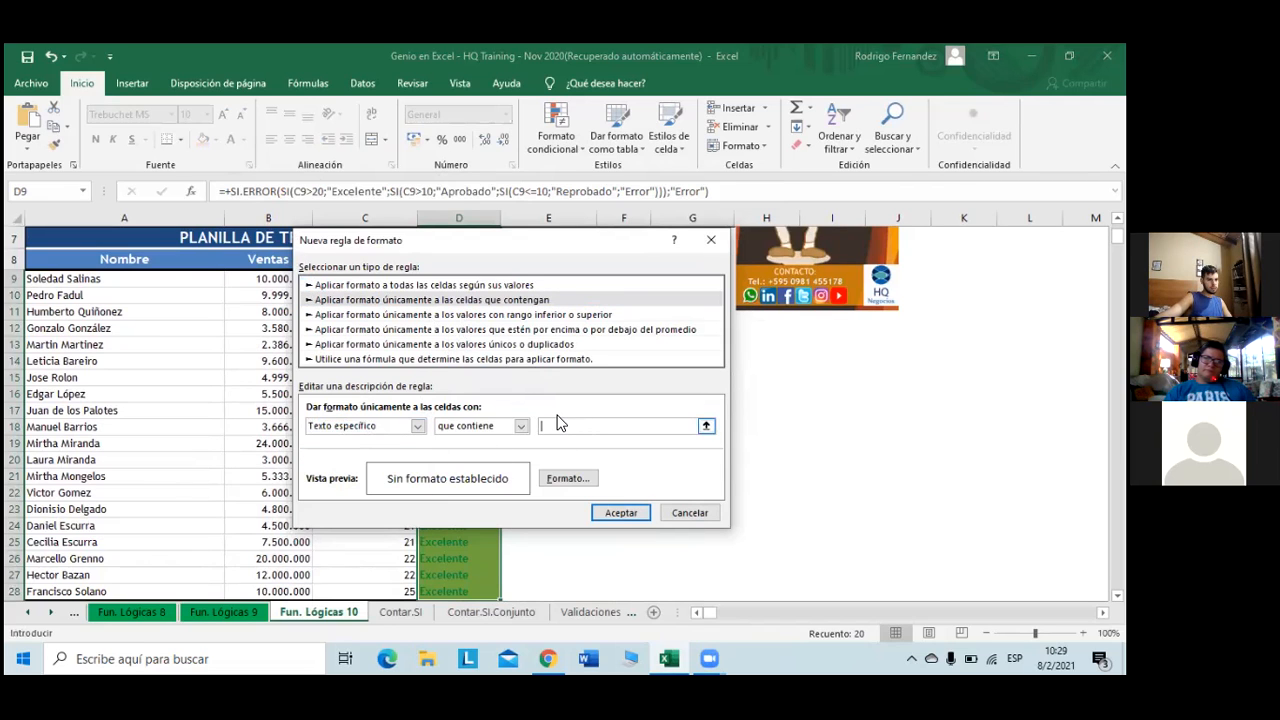
{"action": "type", "text": "Reprobado"}
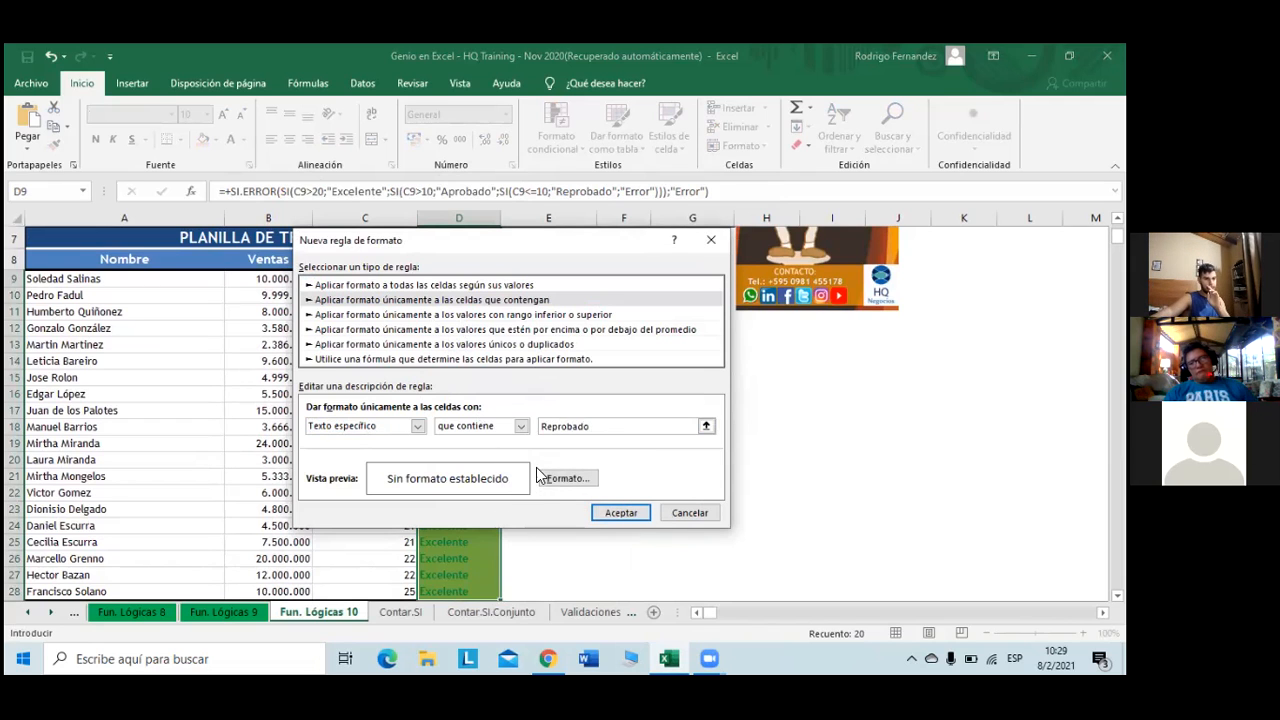
- Give the Reprobado format bold red text and a red fill
{"action": "left_click", "coordinate": [550, 480]}
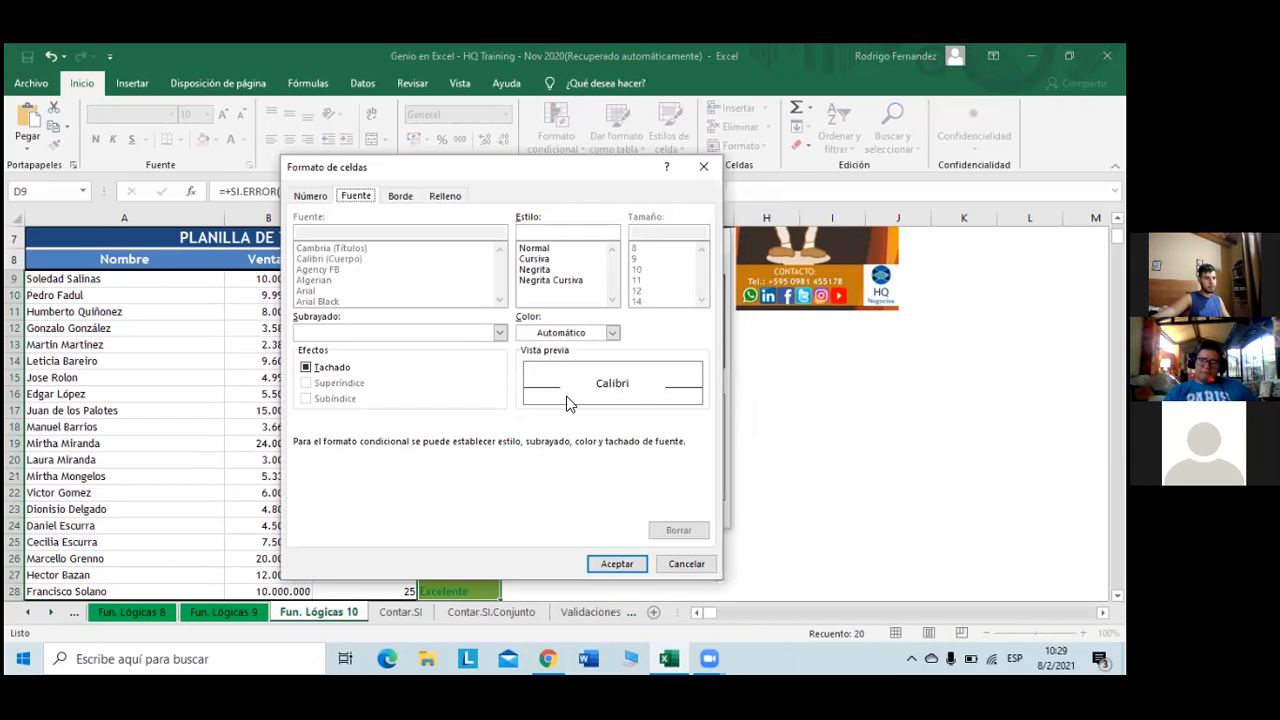
{"action": "left_click", "coordinate": [553, 269]}
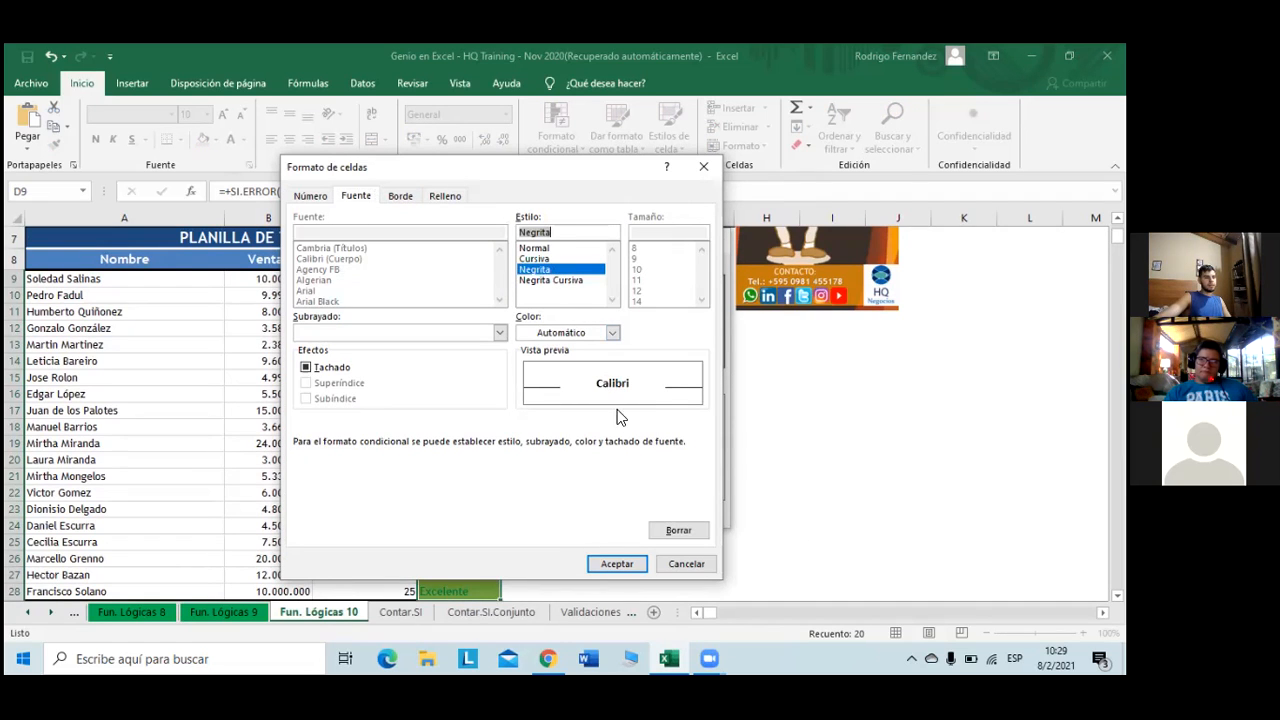
{"action": "left_click", "coordinate": [611, 333]}
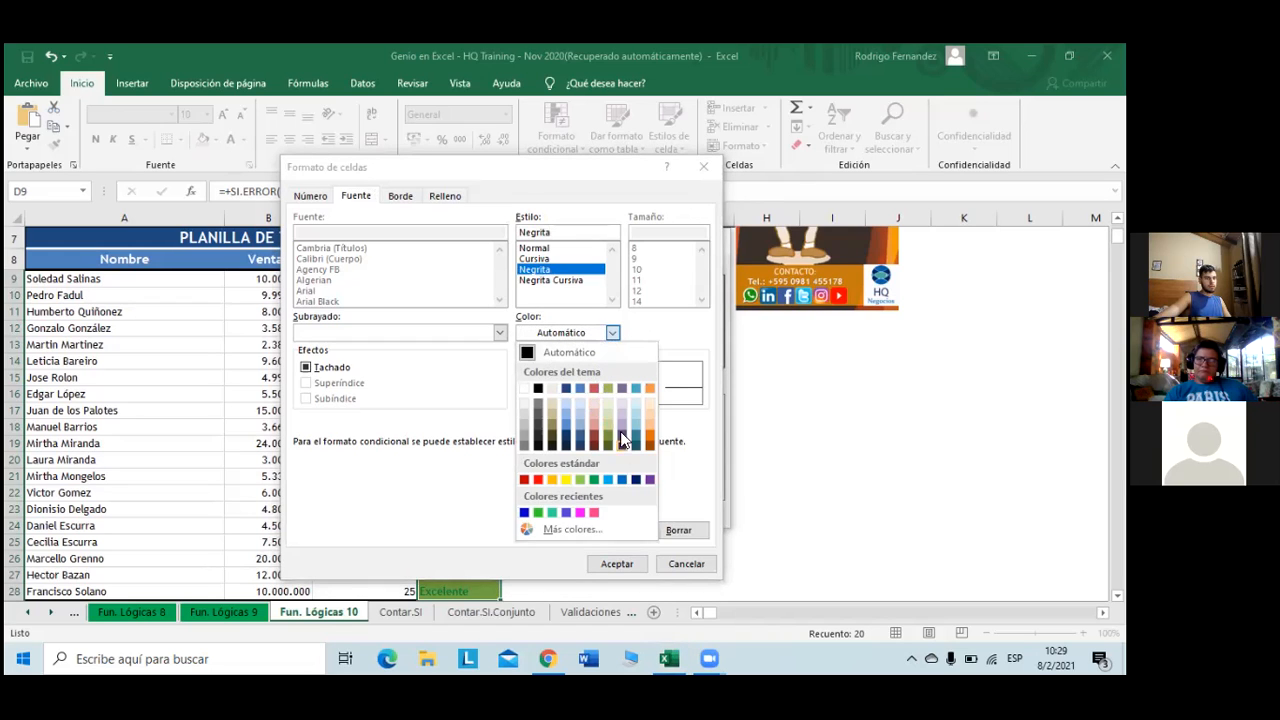
{"action": "left_click", "coordinate": [594, 388]}
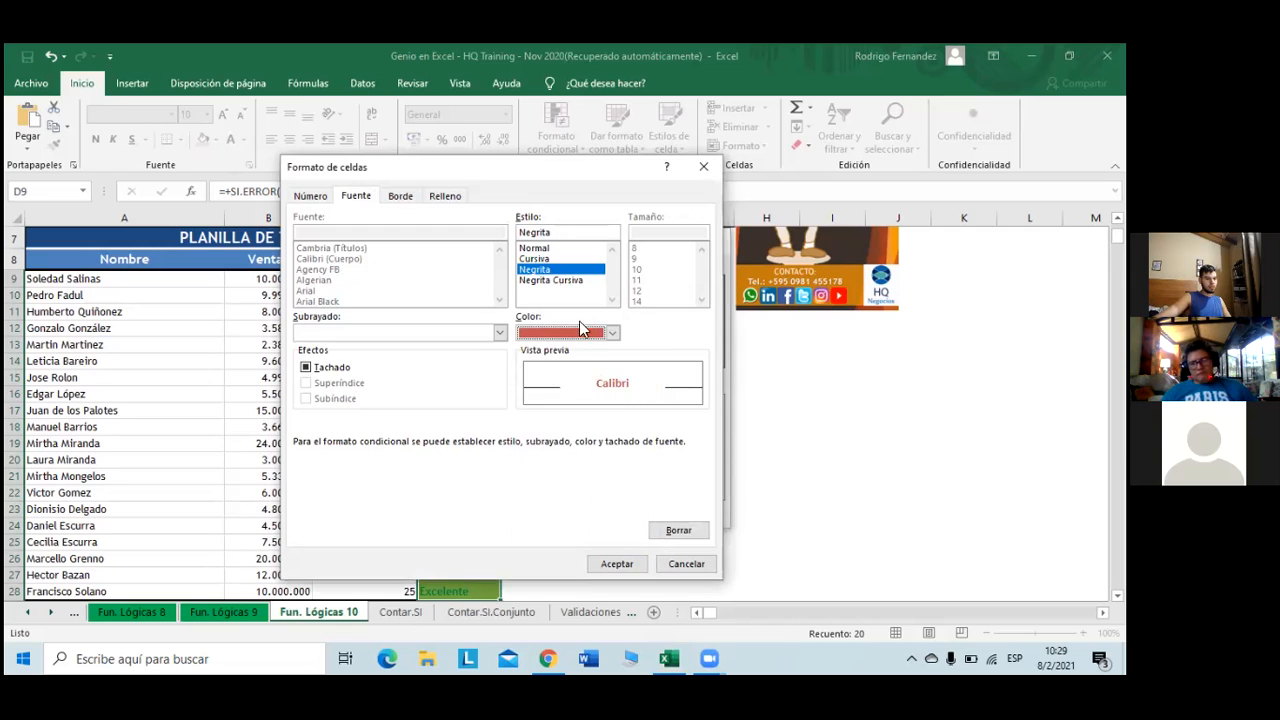
{"action": "left_click", "coordinate": [435, 195]}
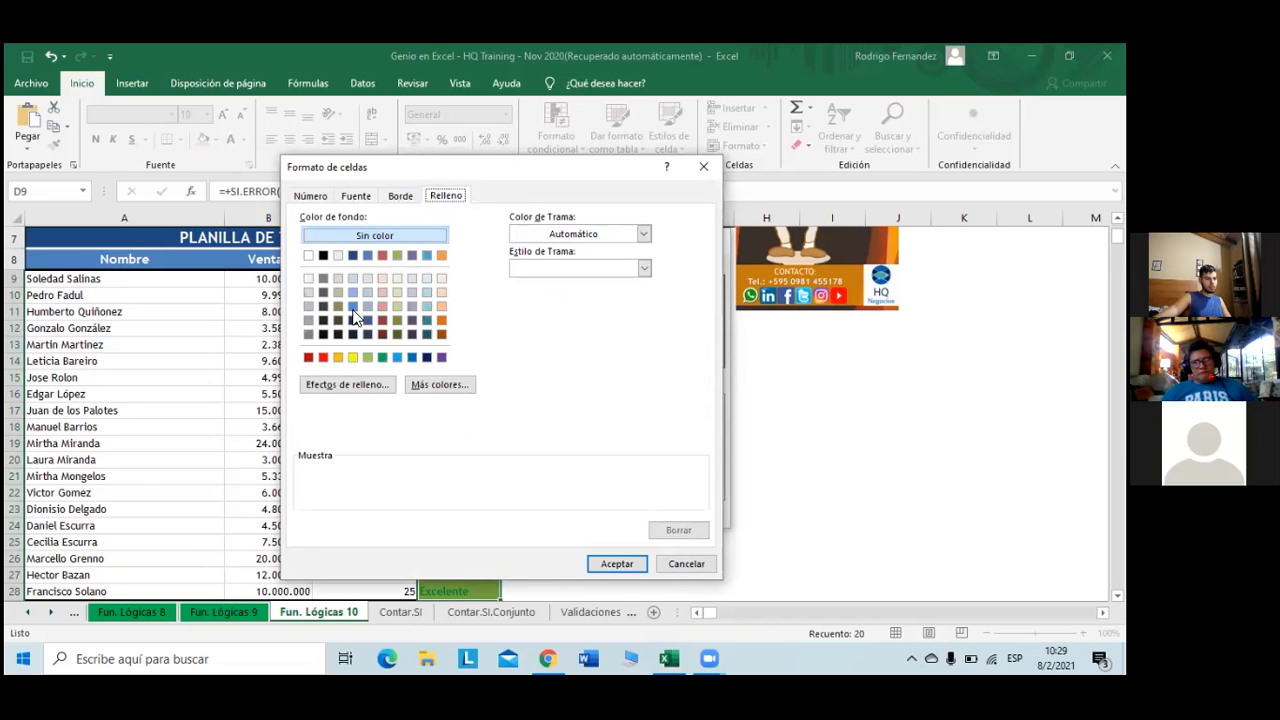
{"action": "left_click", "coordinate": [323, 358]}
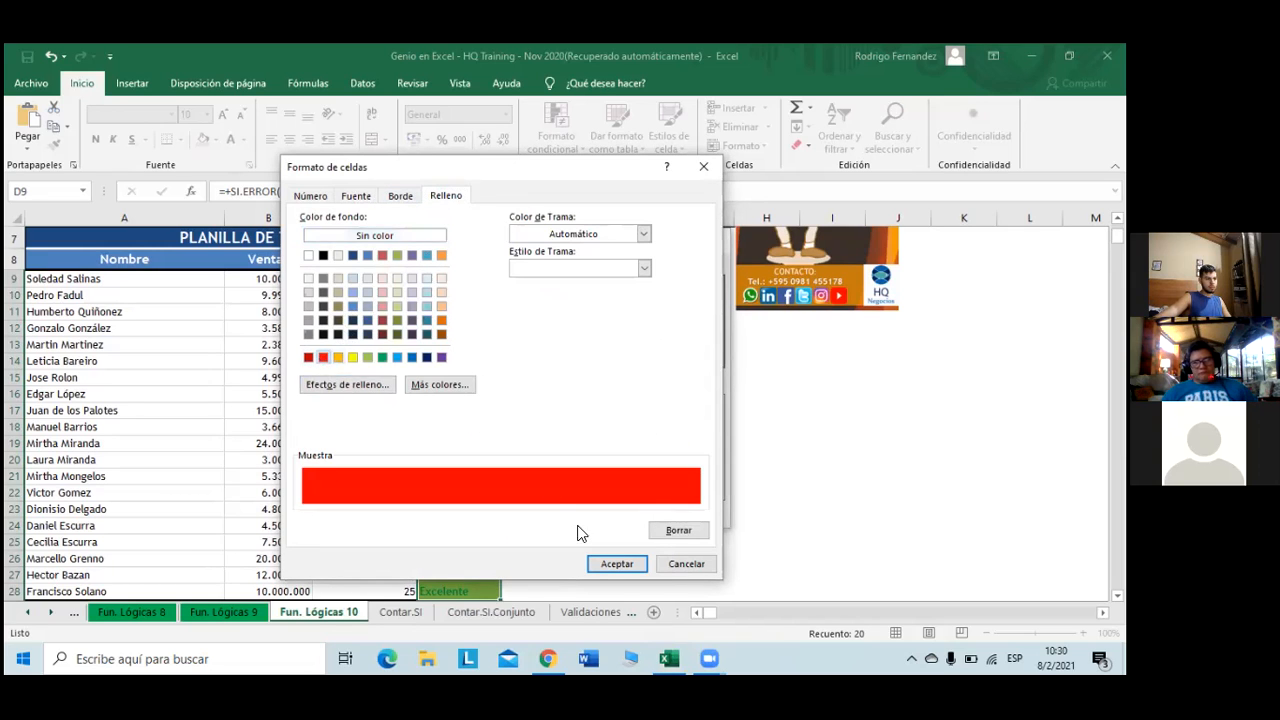
{"action": "left_click", "coordinate": [615, 561]}
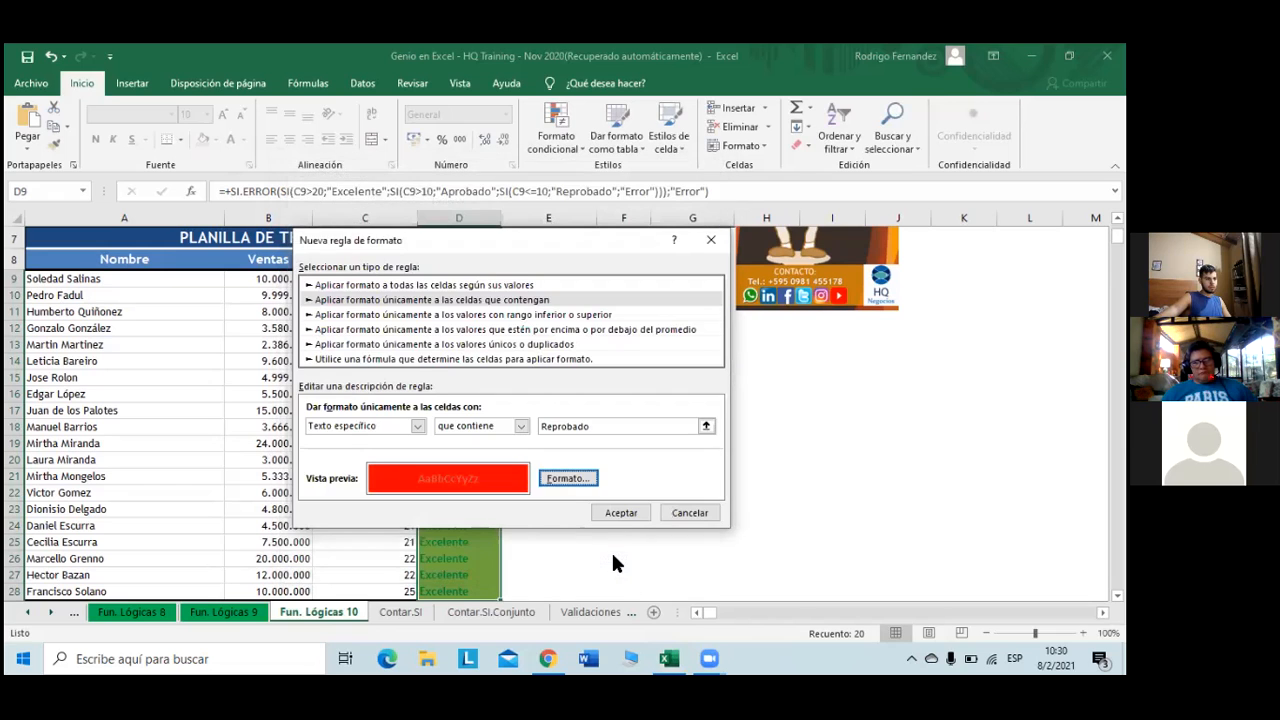
- Reset the Reprobado text colour to automatic, apply the rule, and reselect D9:D28
{"action": "left_click", "coordinate": [561, 479]}
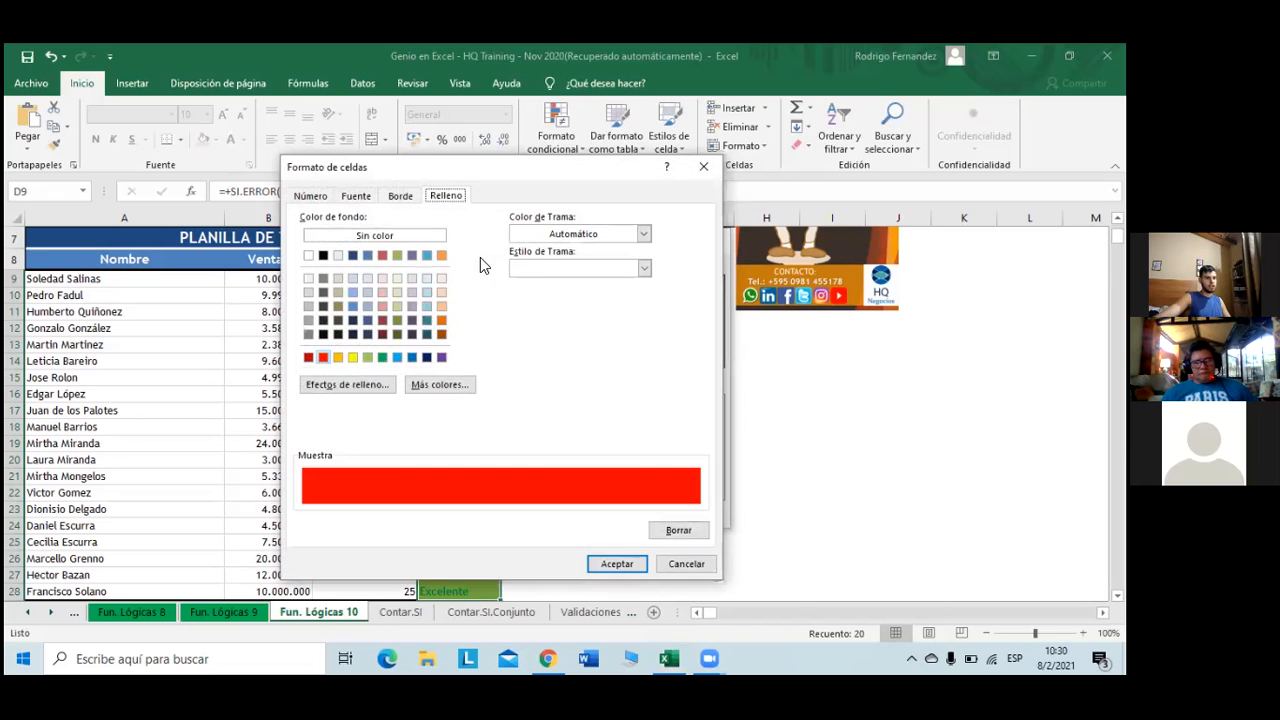
{"action": "left_click", "coordinate": [358, 198]}
{"action": "left_click", "coordinate": [612, 332]}
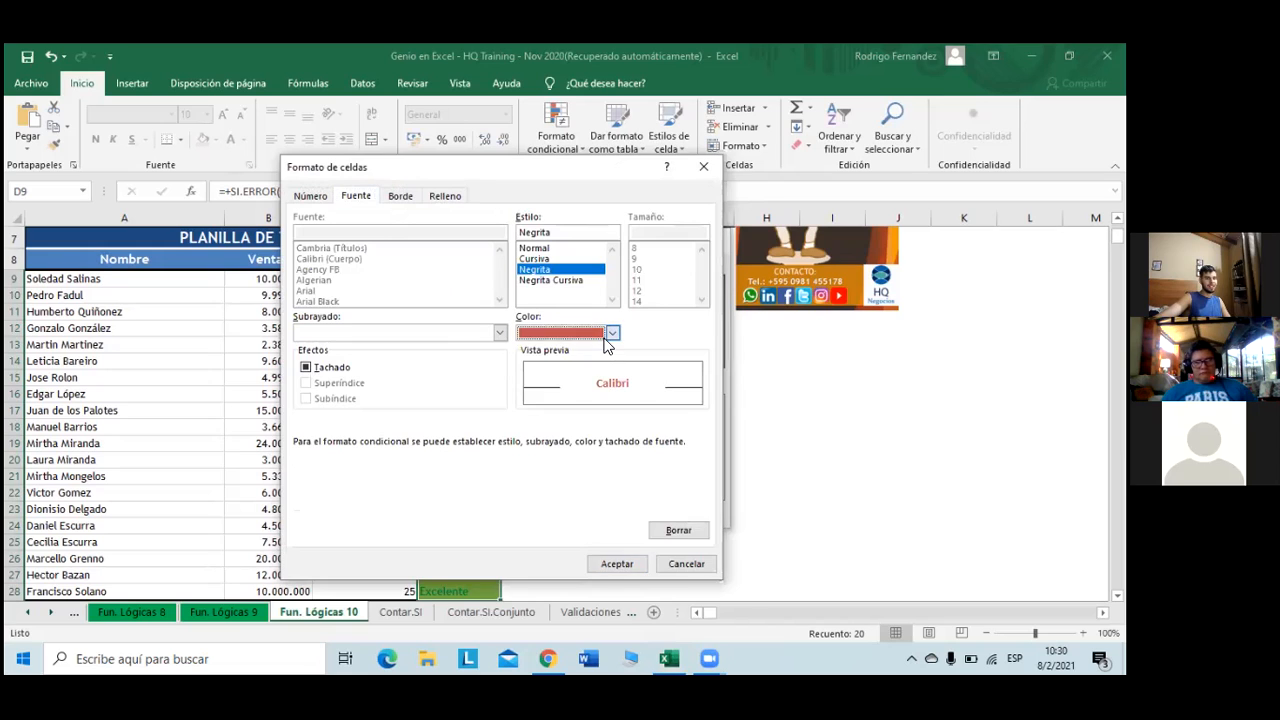
{"action": "left_click", "coordinate": [549, 354]}
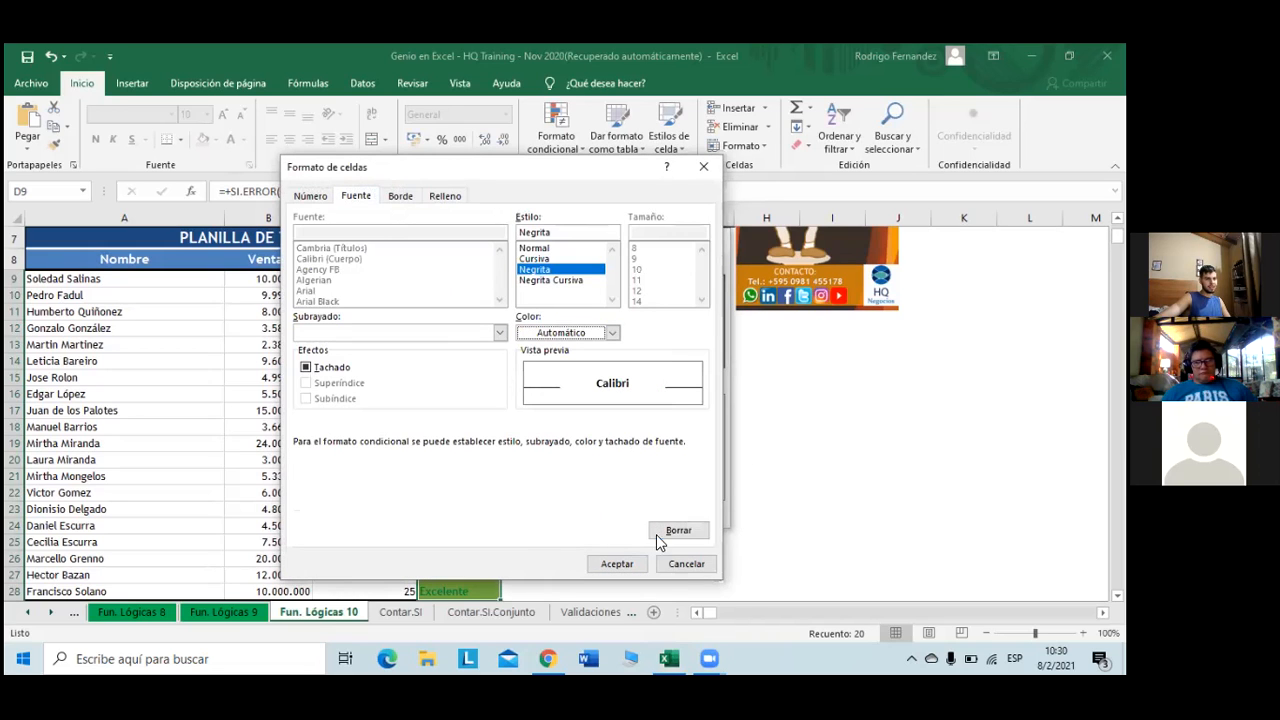
{"action": "left_click", "coordinate": [617, 564]}
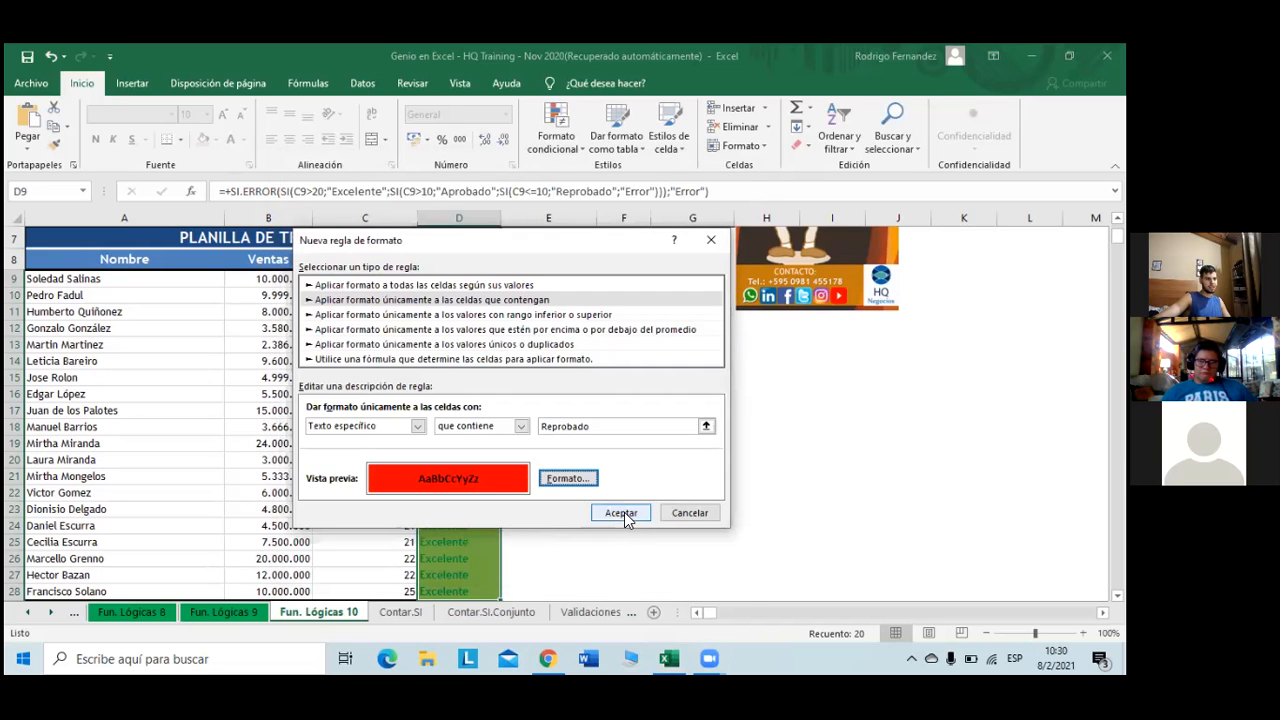
{"action": "left_click", "coordinate": [620, 512]}
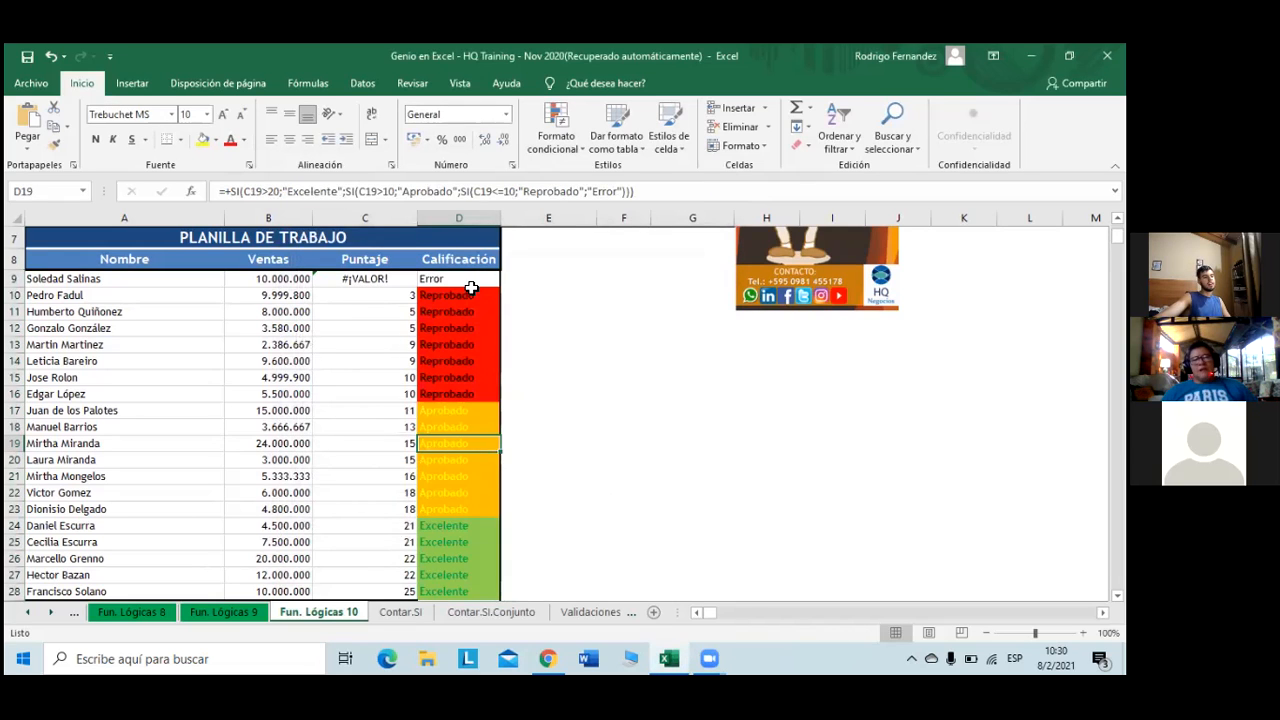
{"action": "left_click", "coordinate": [470, 283]}
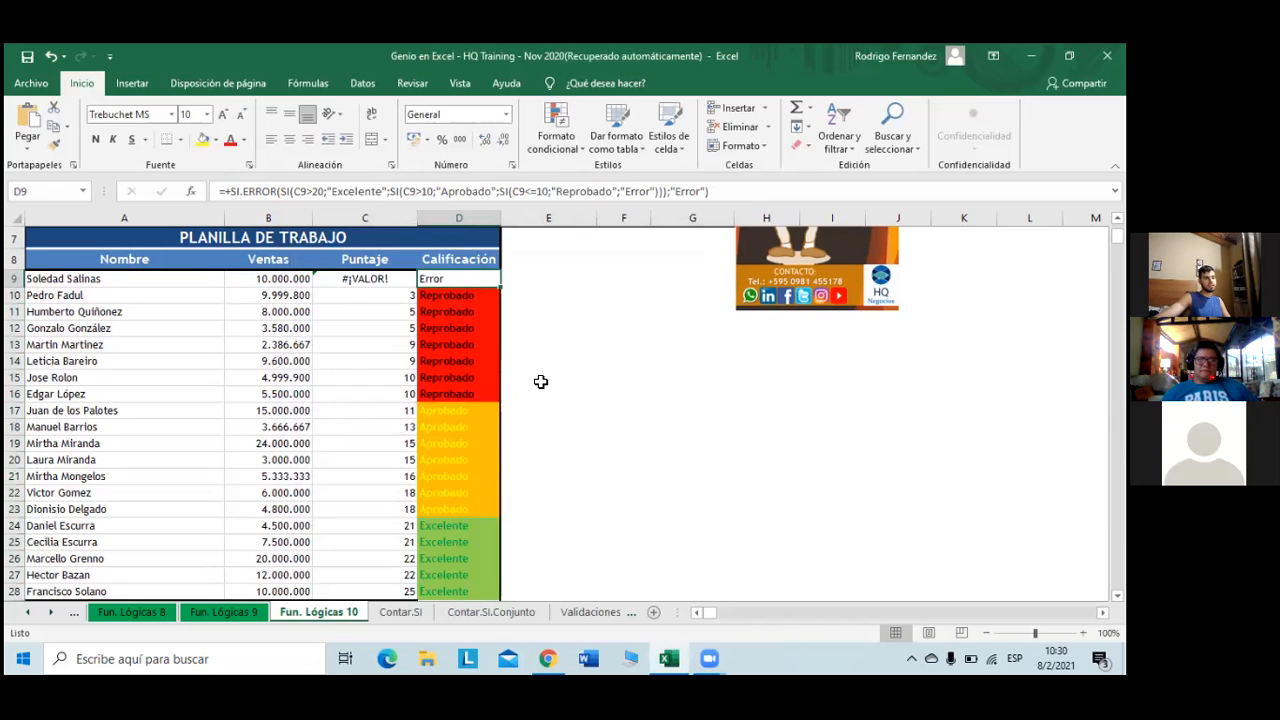
{"action": "key", "text": "ctrl+shift+Down"}
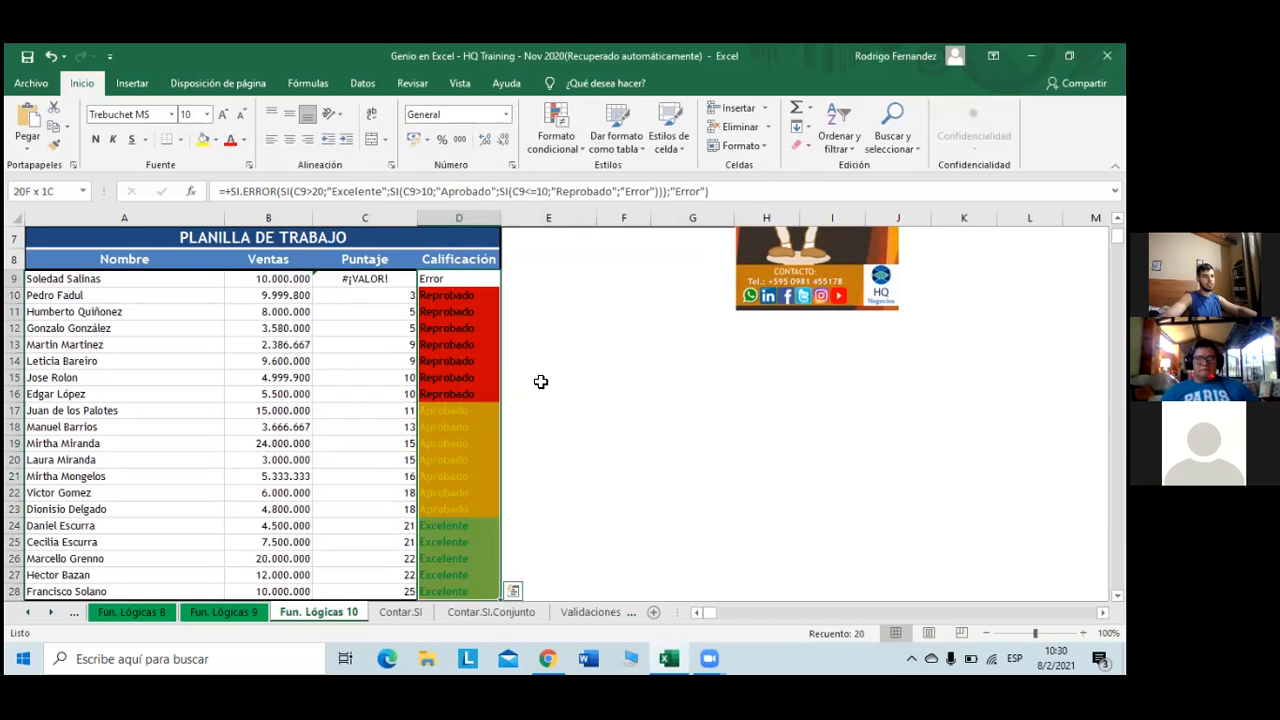
- Create a new conditional rule for cells containing the text 'Error'
{"action": "left_click", "coordinate": [548, 138]}
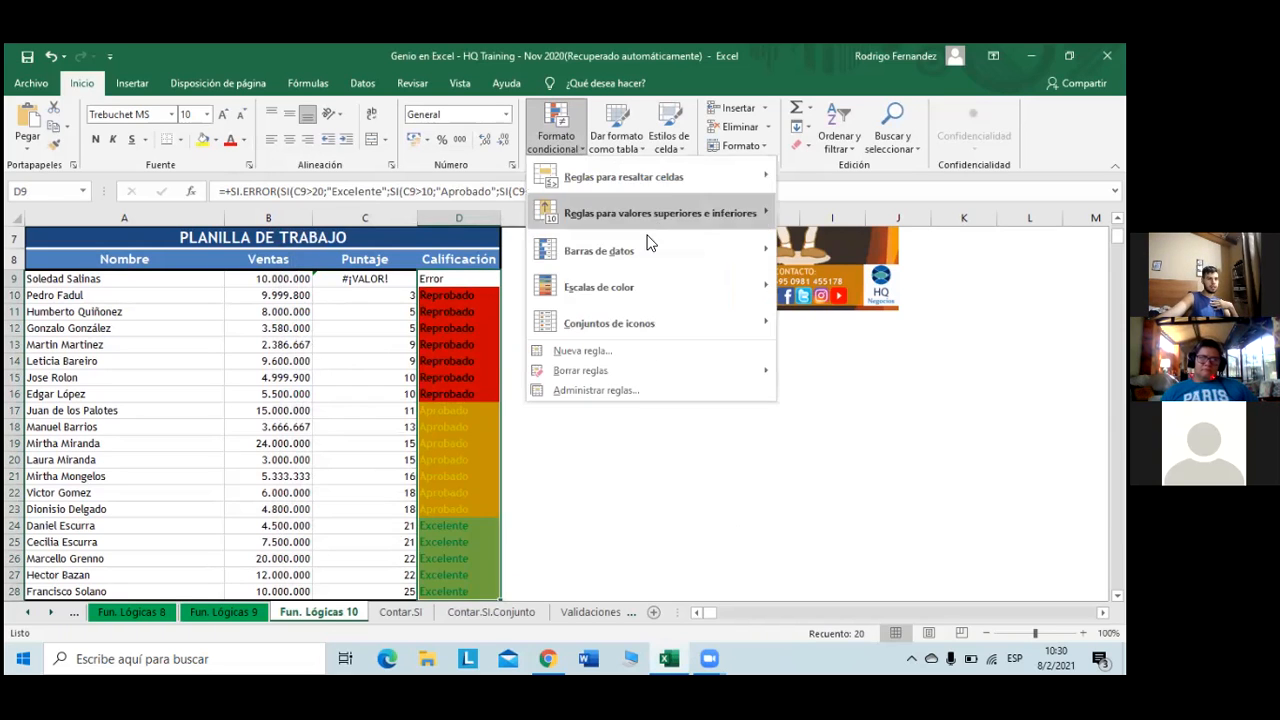
{"action": "left_click", "coordinate": [626, 348]}
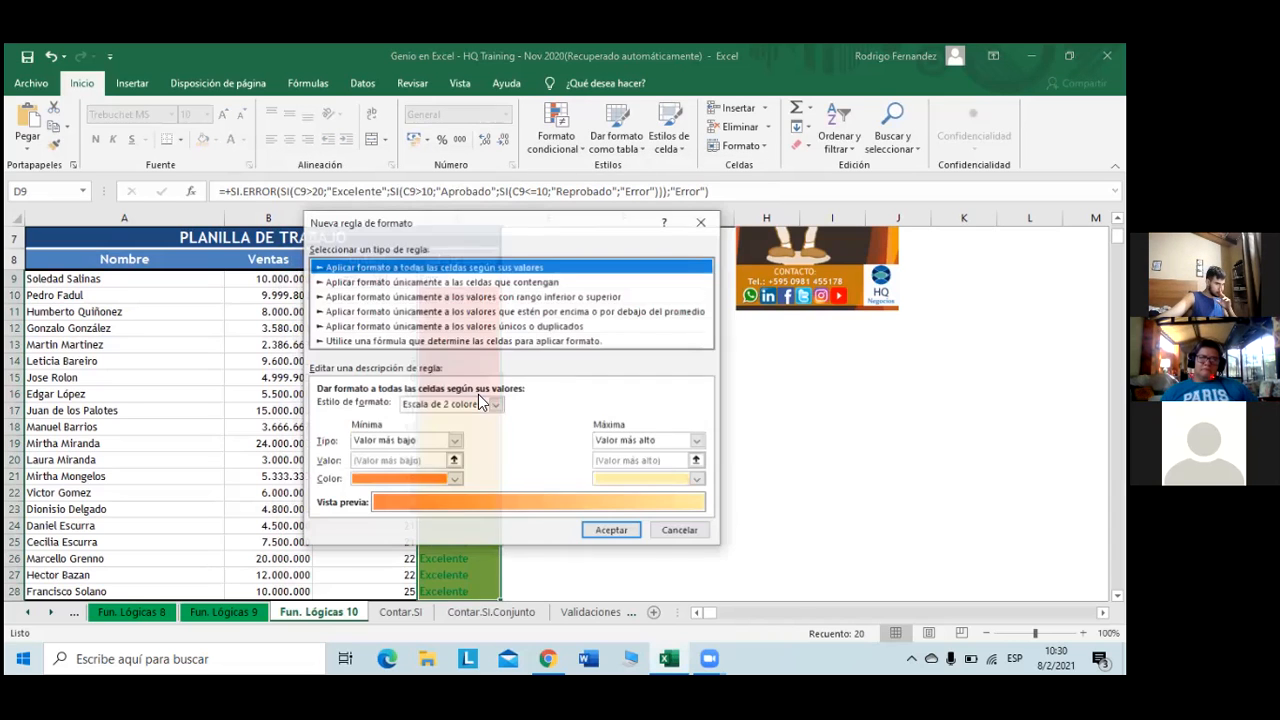
{"action": "left_click", "coordinate": [458, 283]}
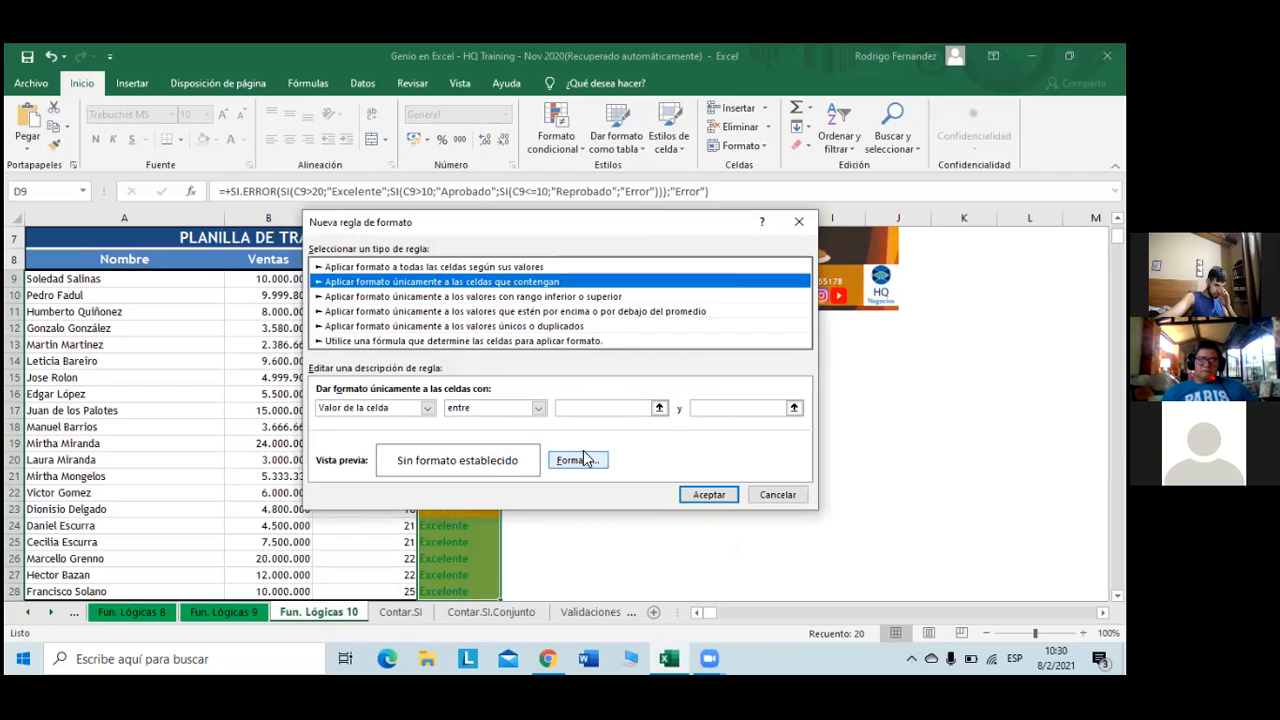
{"action": "left_click", "coordinate": [430, 408]}
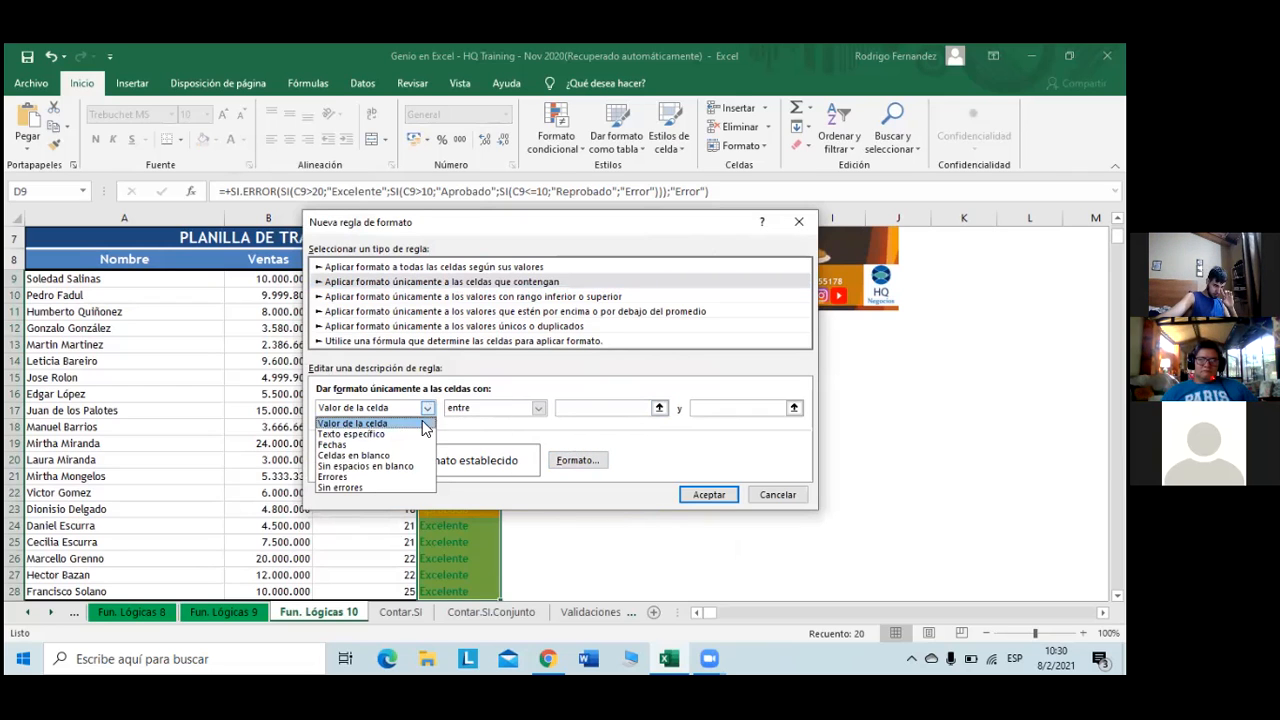
{"action": "left_click", "coordinate": [375, 432]}
{"action": "left_click", "coordinate": [587, 408]}
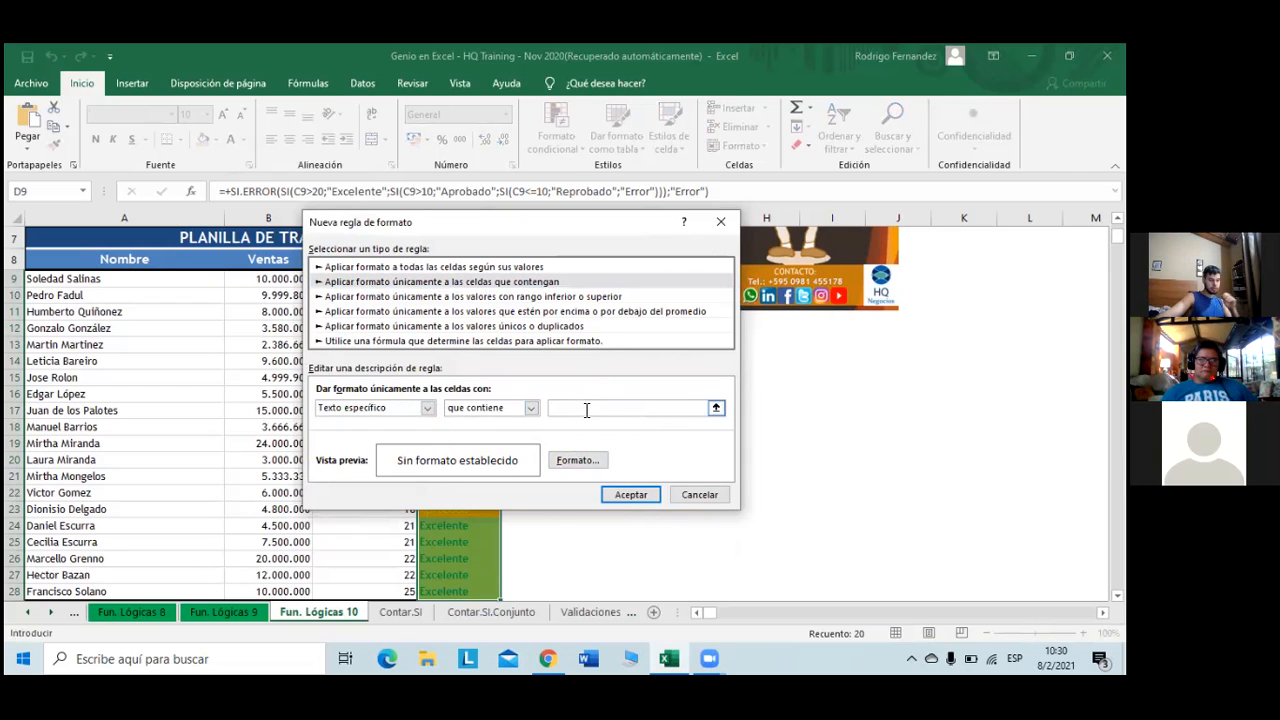
{"action": "type", "text": "Error"}
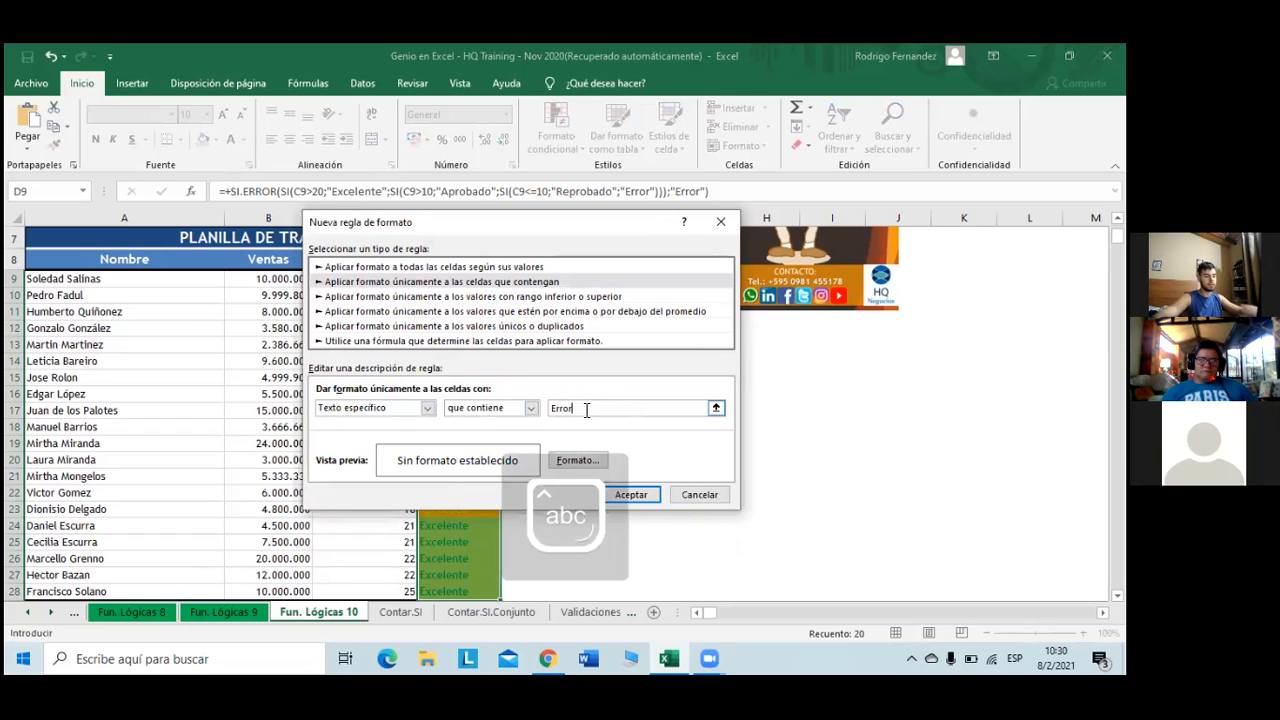
- Format the Error rule with blue text and a light-blue fill, and apply it
{"action": "left_click", "coordinate": [572, 460]}
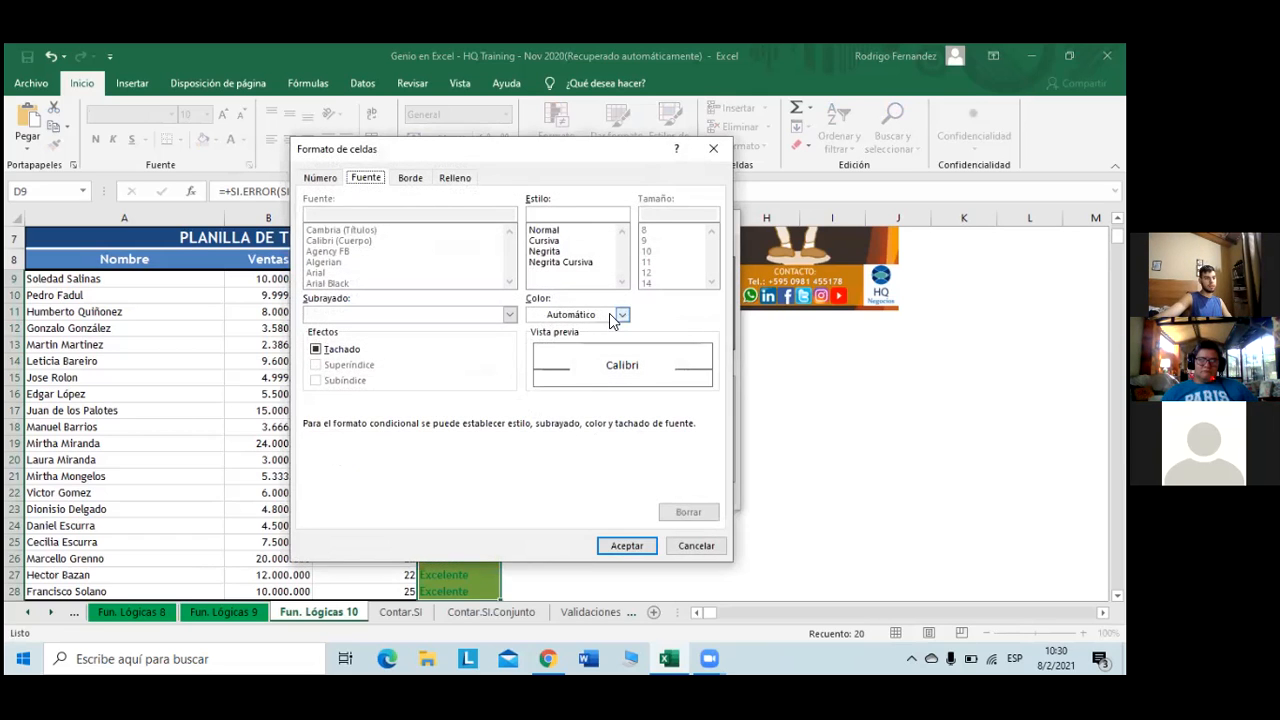
{"action": "left_click", "coordinate": [621, 314]}
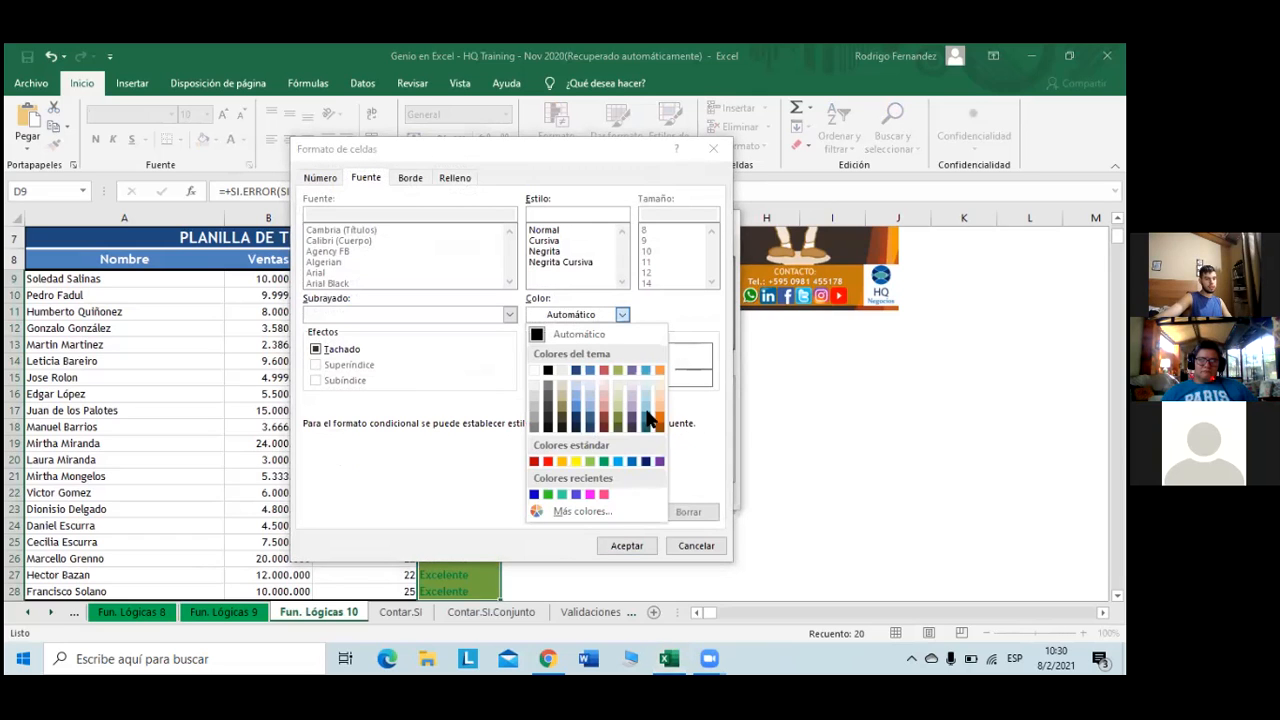
{"action": "left_click", "coordinate": [631, 461]}
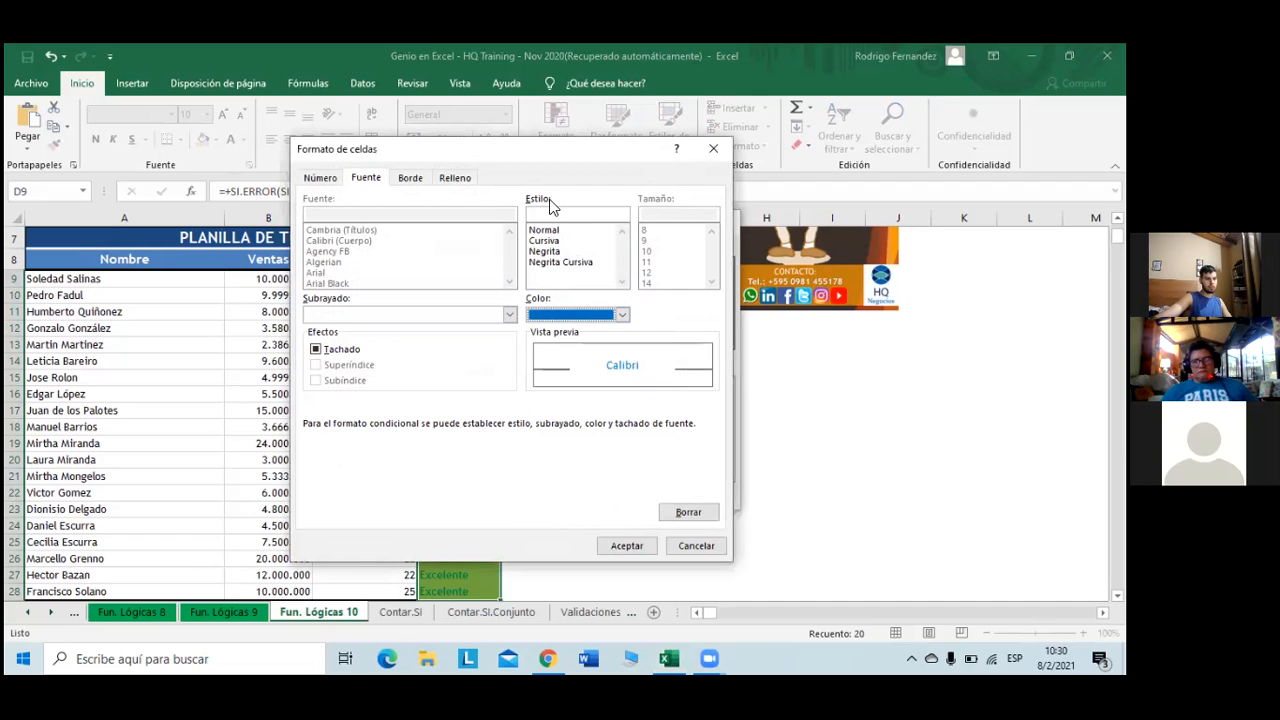
{"action": "left_click", "coordinate": [463, 183]}
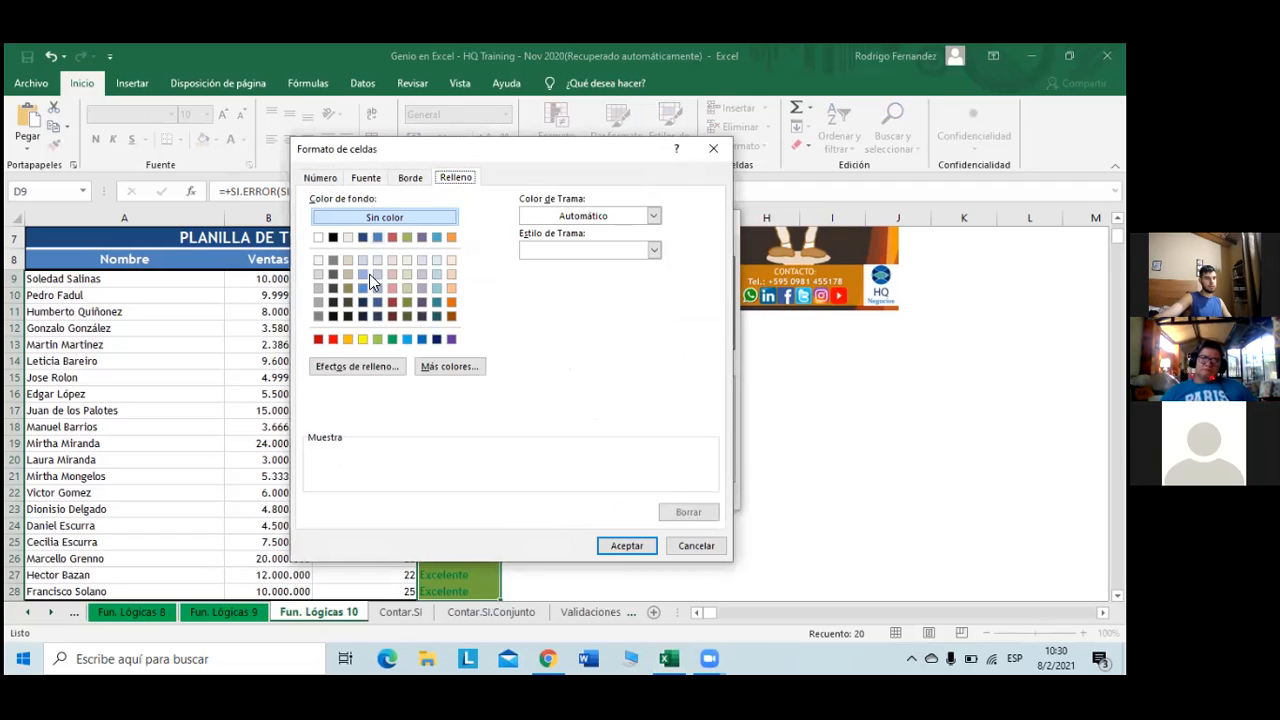
{"action": "left_click", "coordinate": [424, 340]}
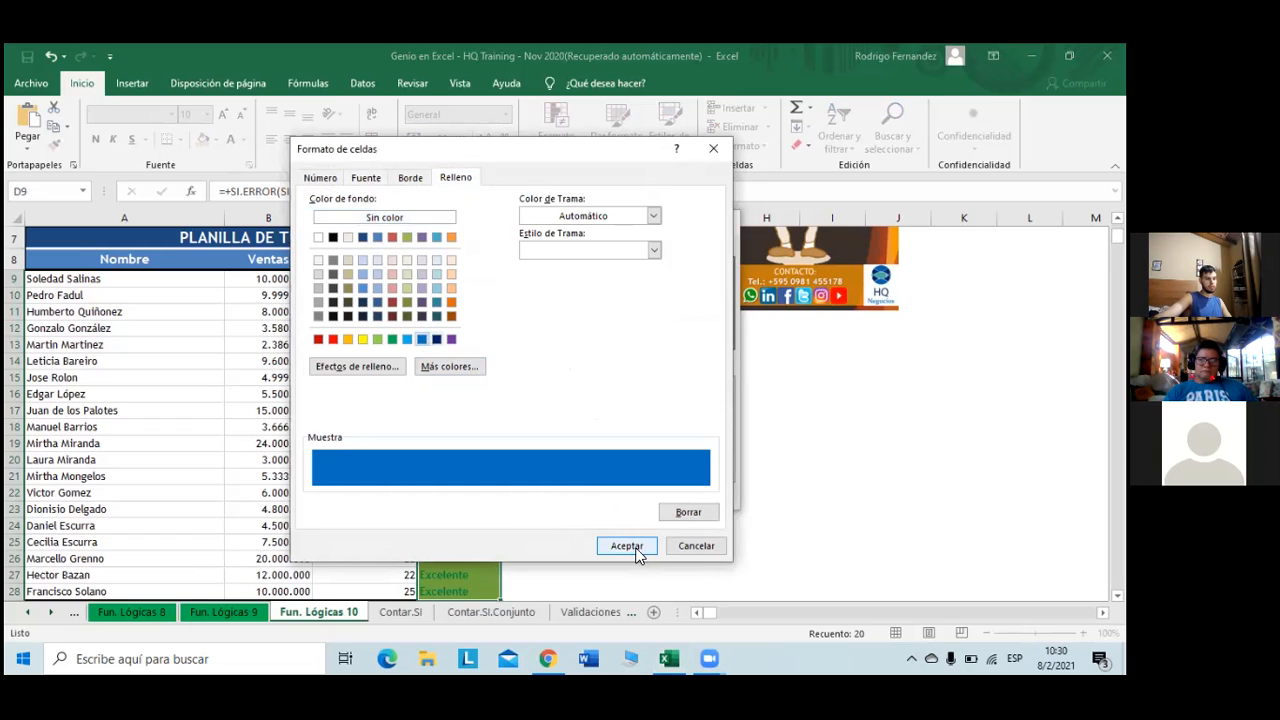
{"action": "left_click", "coordinate": [407, 339]}
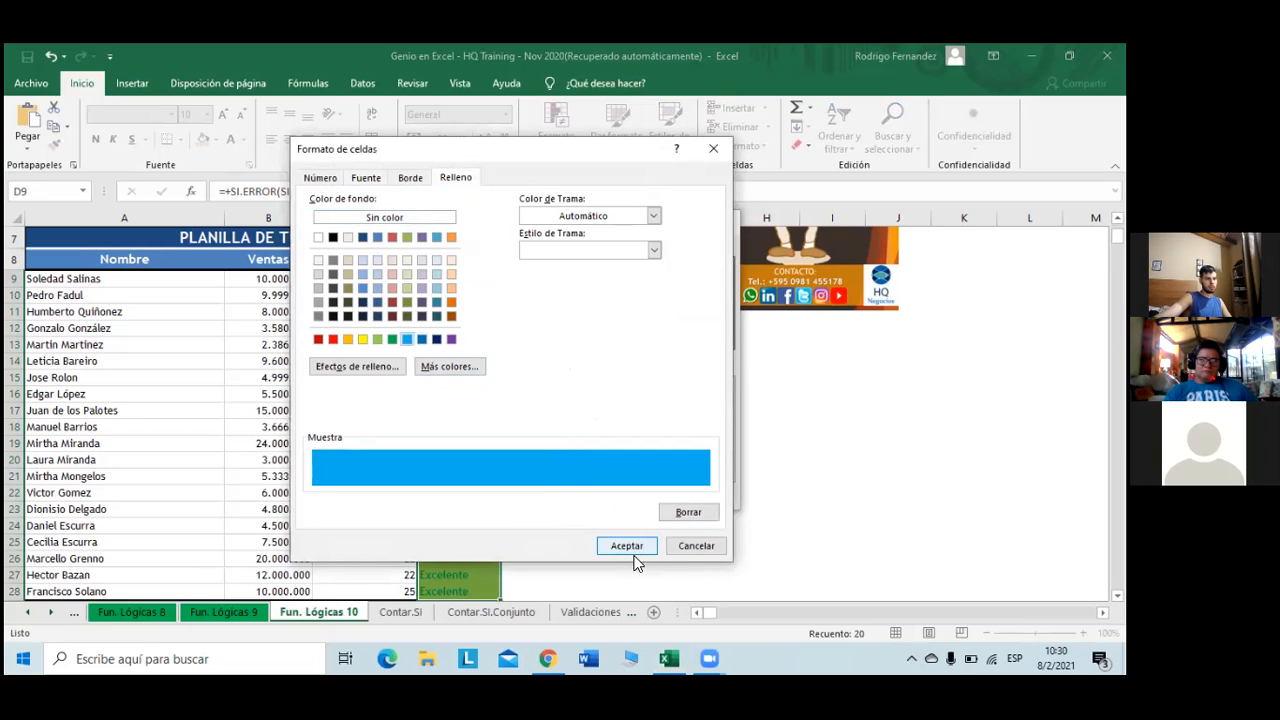
{"action": "left_click", "coordinate": [630, 547]}
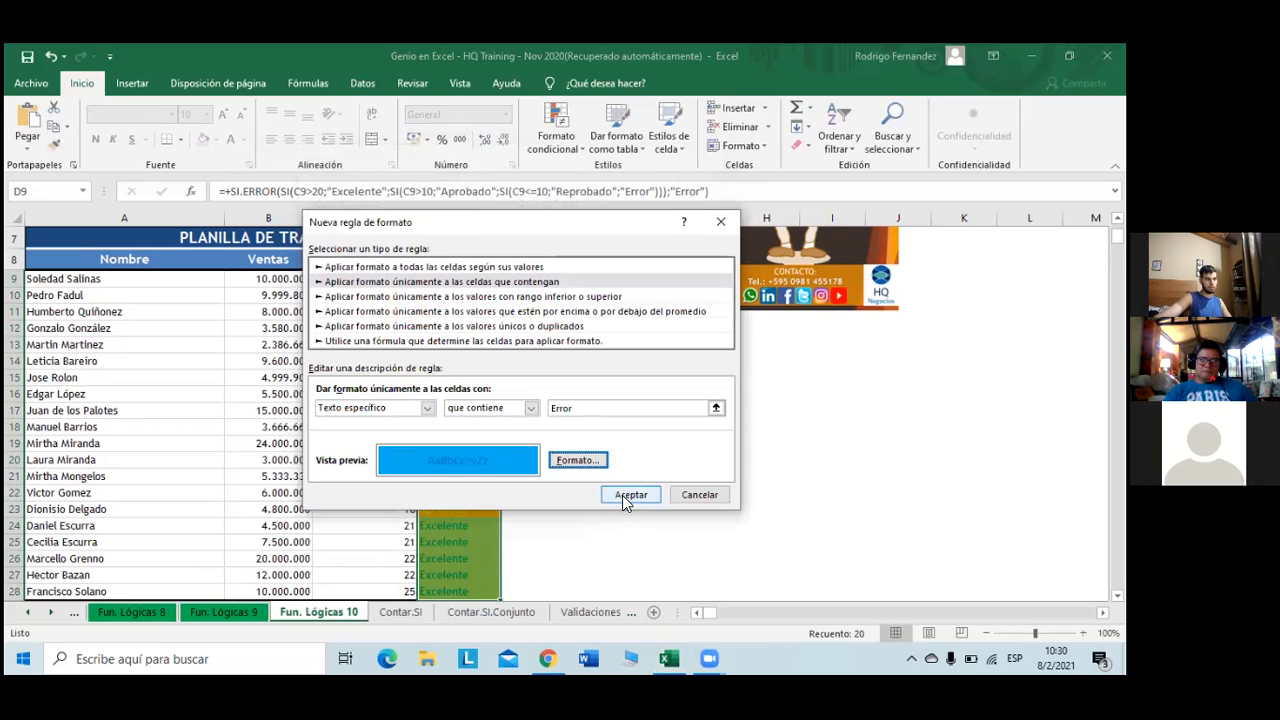
{"action": "left_click", "coordinate": [625, 493]}
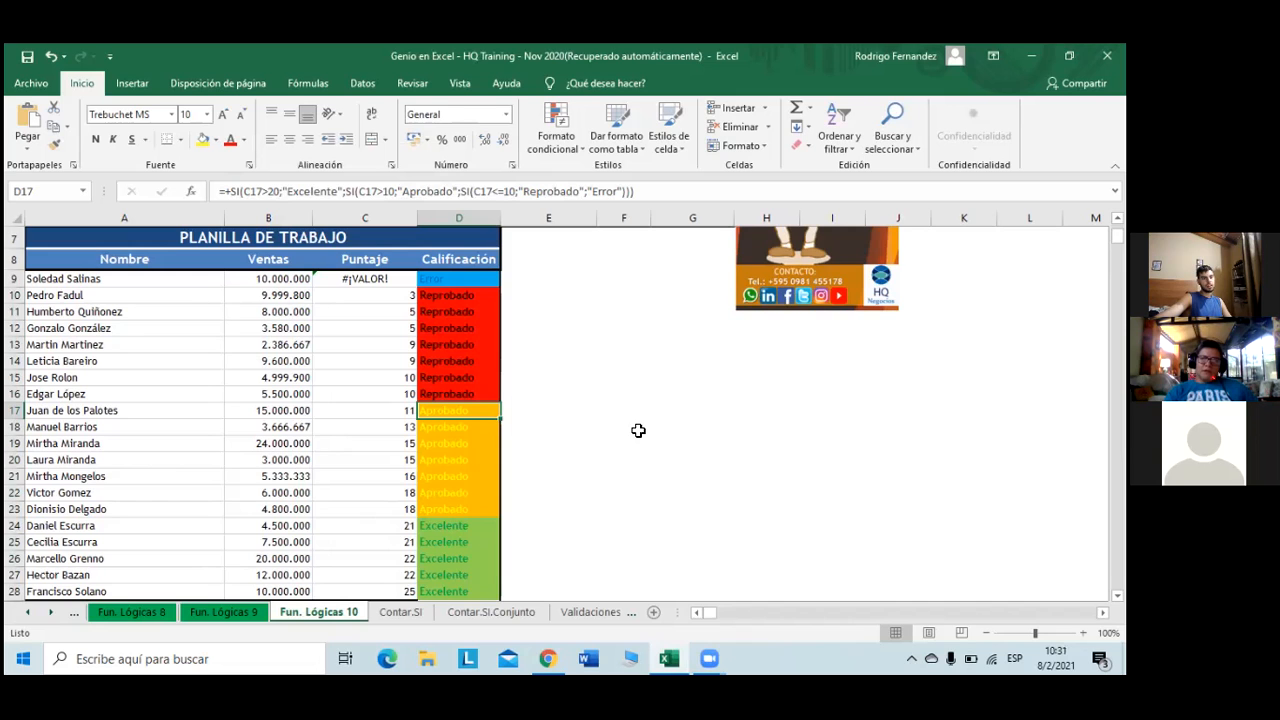
- Colour the Fun. Lógicas 10 sheet tab green and return to the Contar.SI sheet
{"action": "scroll", "coordinate": [580, 430], "scroll_direction": "down", "scroll_amount": 1}
{"action": "scroll", "coordinate": [578, 430], "scroll_direction": "up", "scroll_amount": 3}
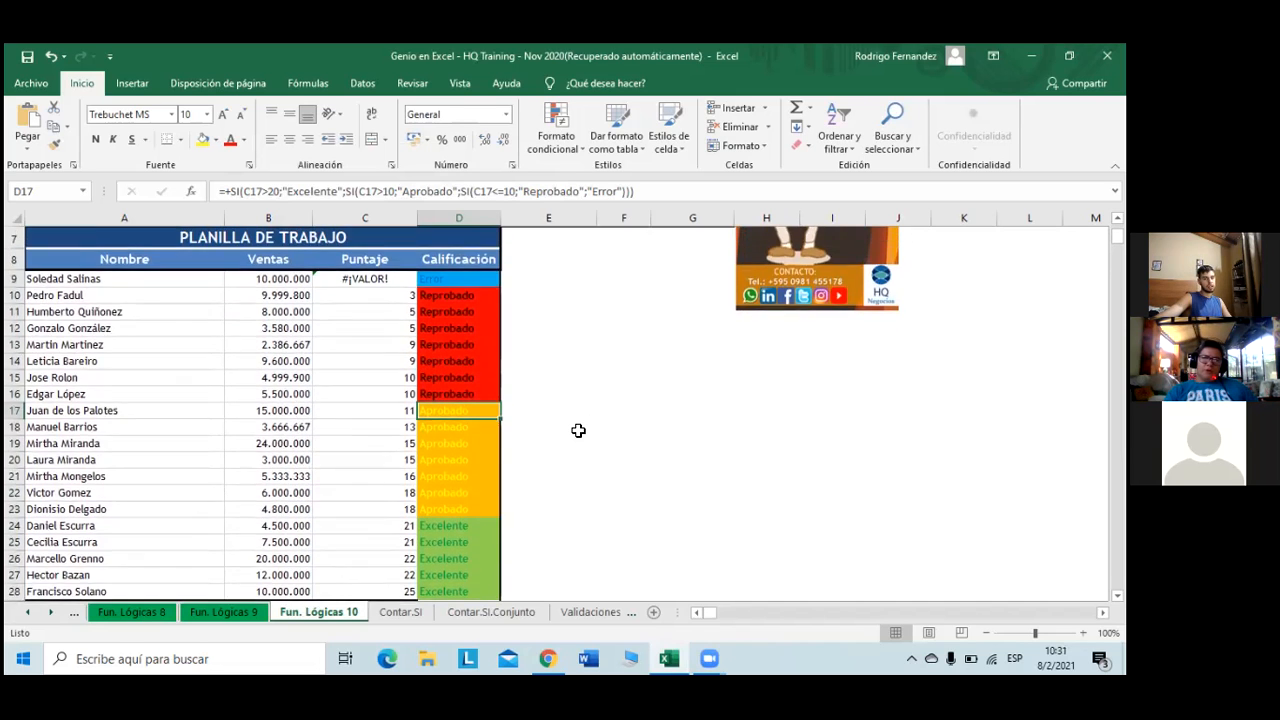
{"action": "scroll", "coordinate": [578, 430], "scroll_direction": "down", "scroll_amount": 2}
{"action": "scroll", "coordinate": [578, 430], "scroll_direction": "down", "scroll_amount": 1}
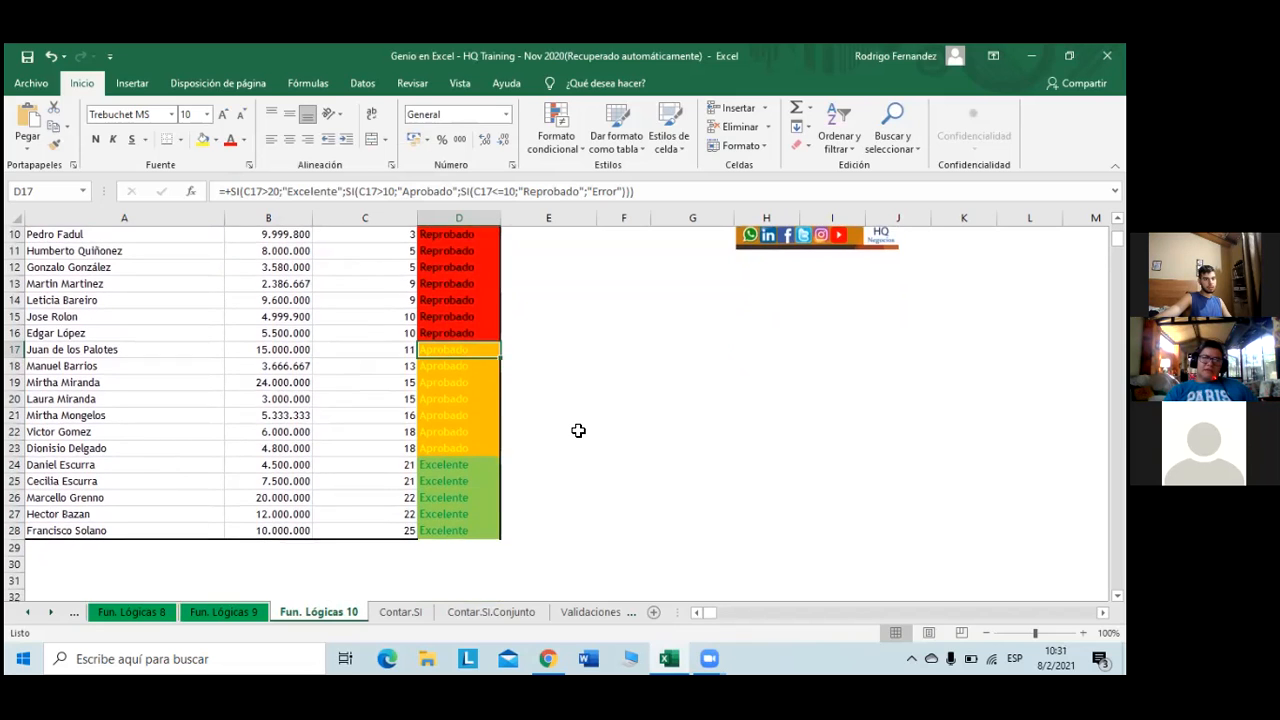
{"action": "scroll", "coordinate": [578, 430], "scroll_direction": "up", "scroll_amount": 1}
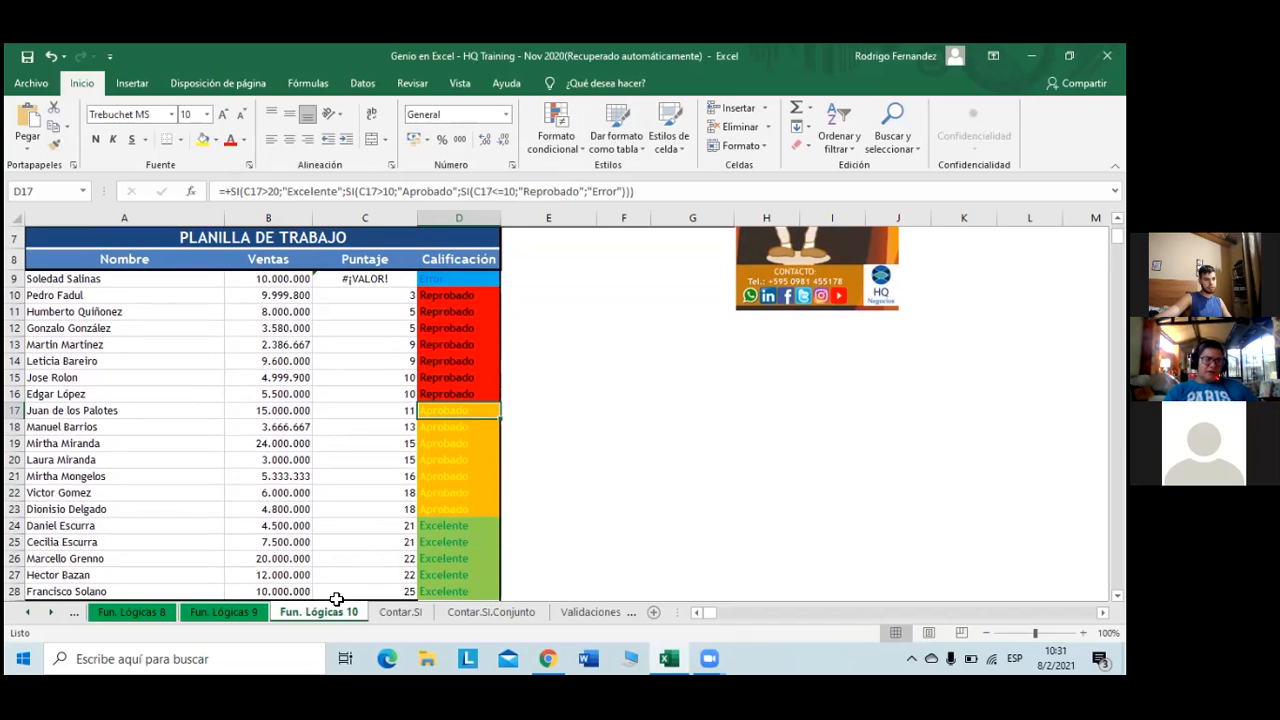
{"action": "left_click", "coordinate": [372, 611]}
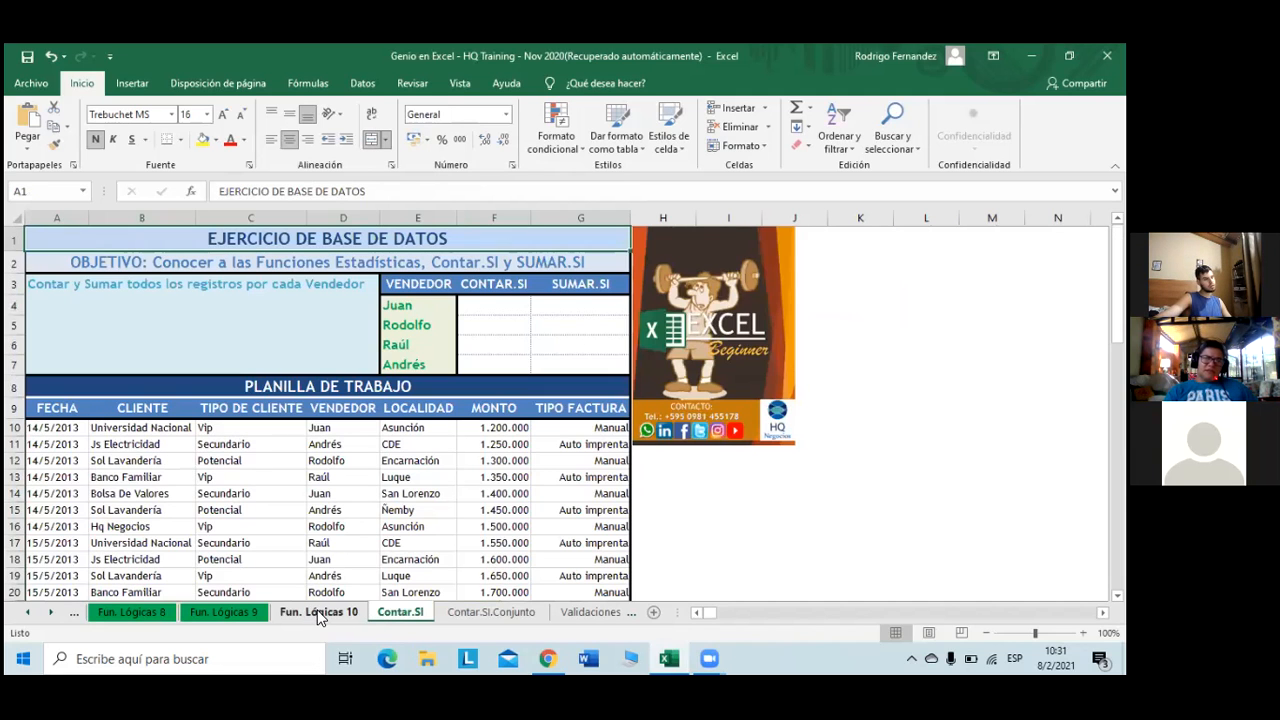
{"action": "right_click", "coordinate": [317, 611]}
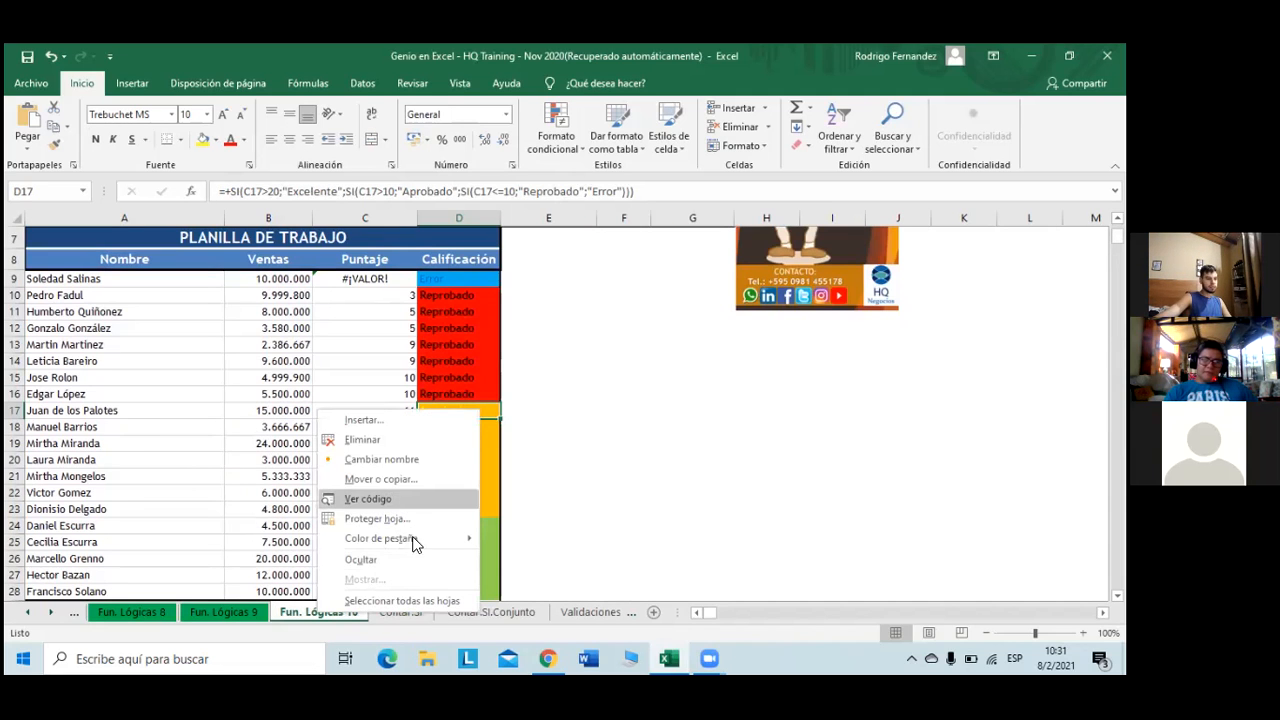
{"action": "mouse_move", "coordinate": [431, 543]}
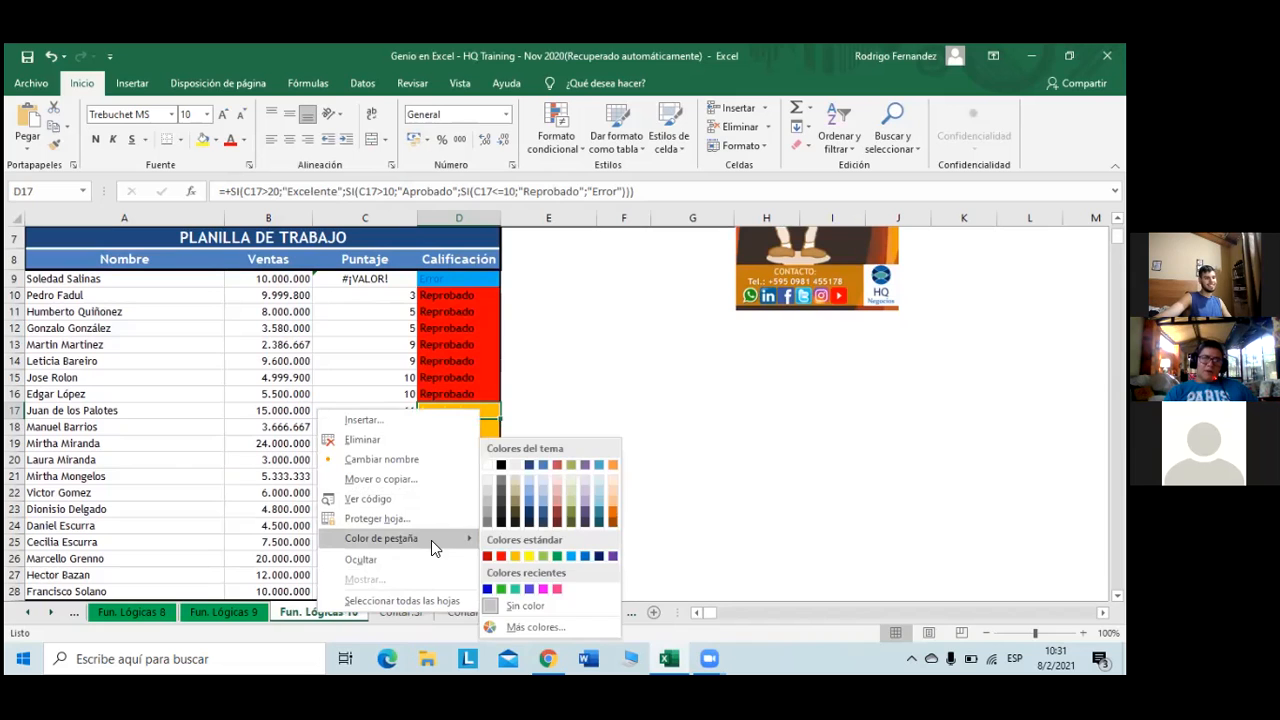
{"action": "left_click", "coordinate": [556, 556]}
{"action": "left_click", "coordinate": [403, 612]}
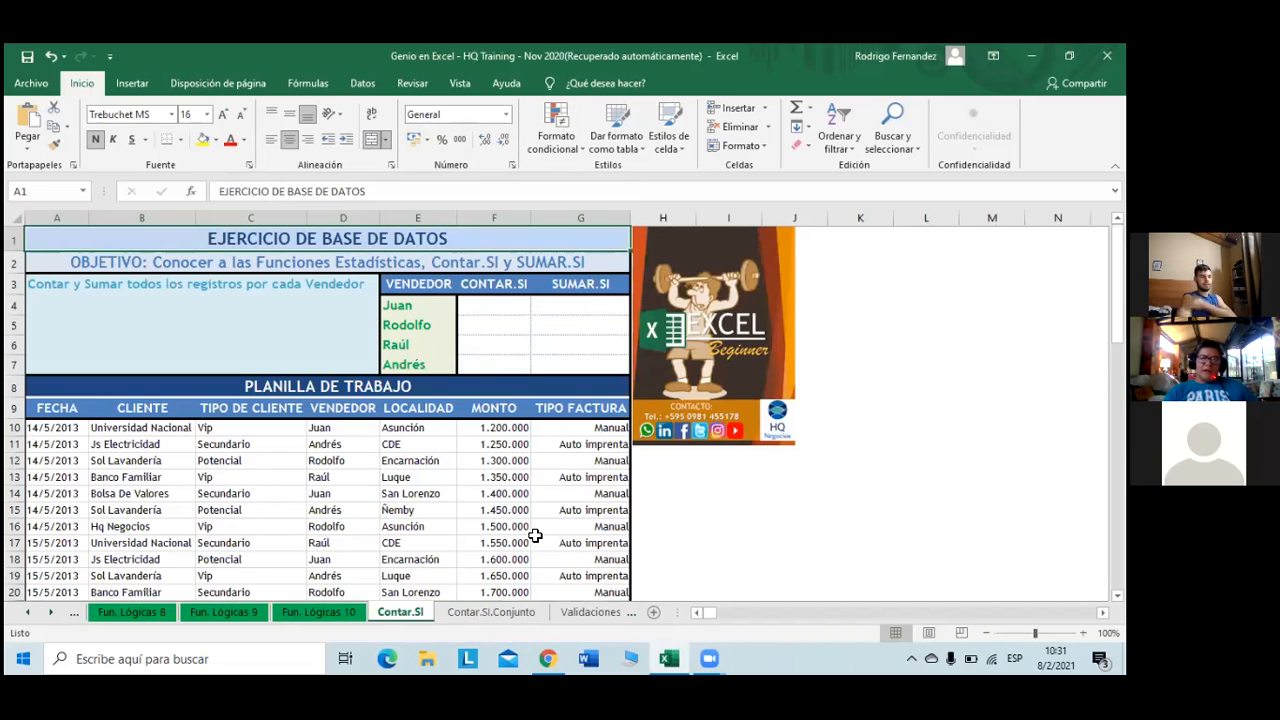
- Save the workbook with the Contar.SI sheet showing
{"action": "left_click", "coordinate": [20, 53]}
{"action": "left_click", "coordinate": [29, 57]}
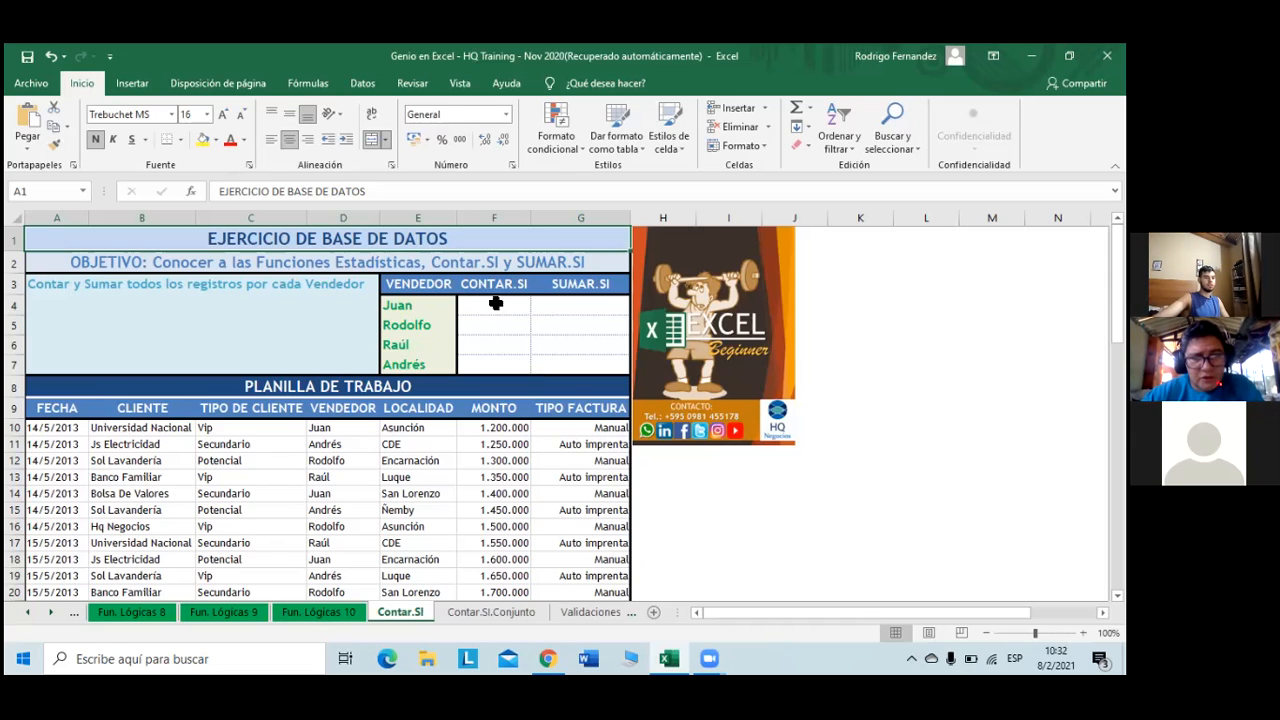
- Begin the formula +CONTAR.SI( in cell F4 beside Juan
{"action": "left_click_drag", "start_coordinate": [405, 305], "coordinate": [405, 364]}
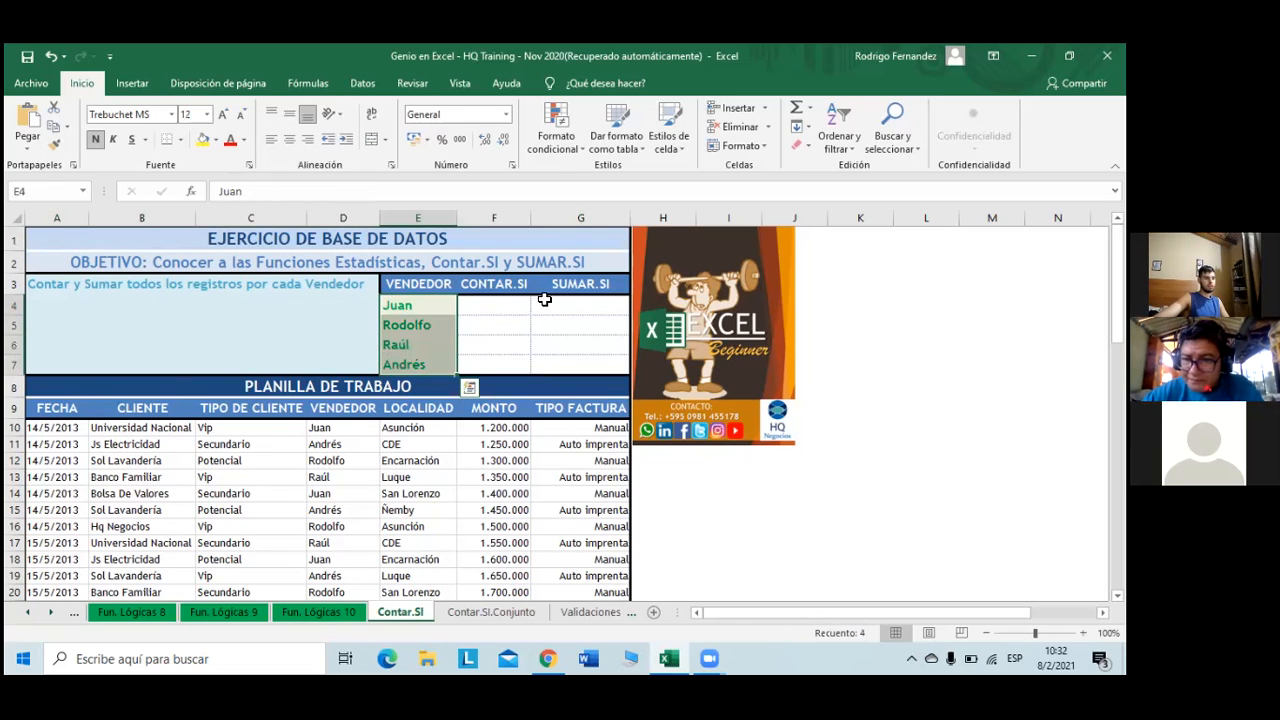
{"action": "left_click", "coordinate": [498, 304]}
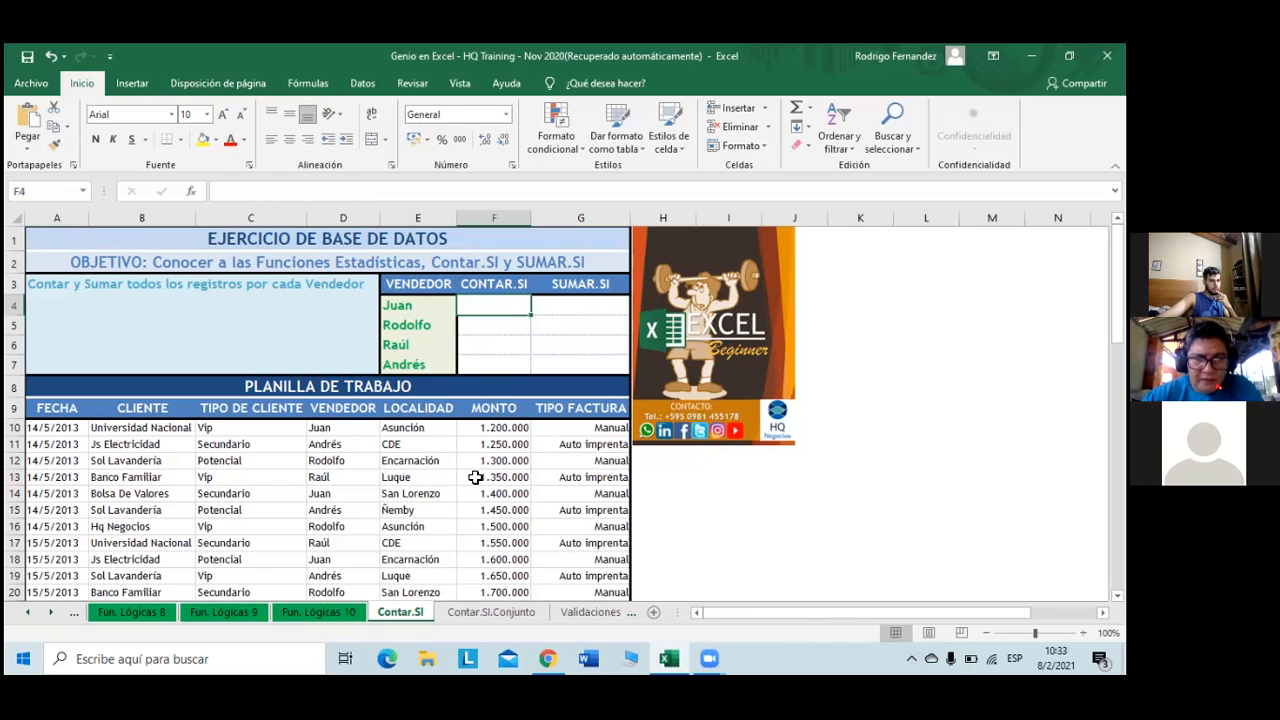
{"action": "type", "text": "+"}
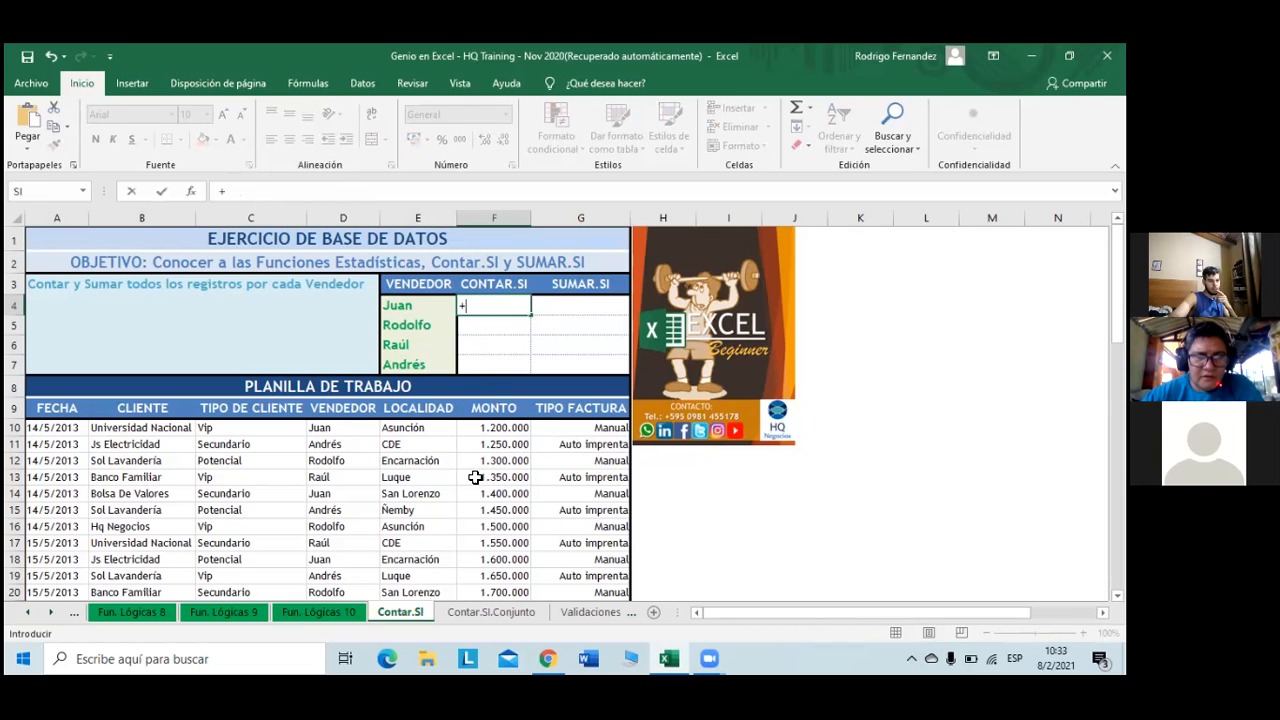
{"action": "type", "text": "c"}
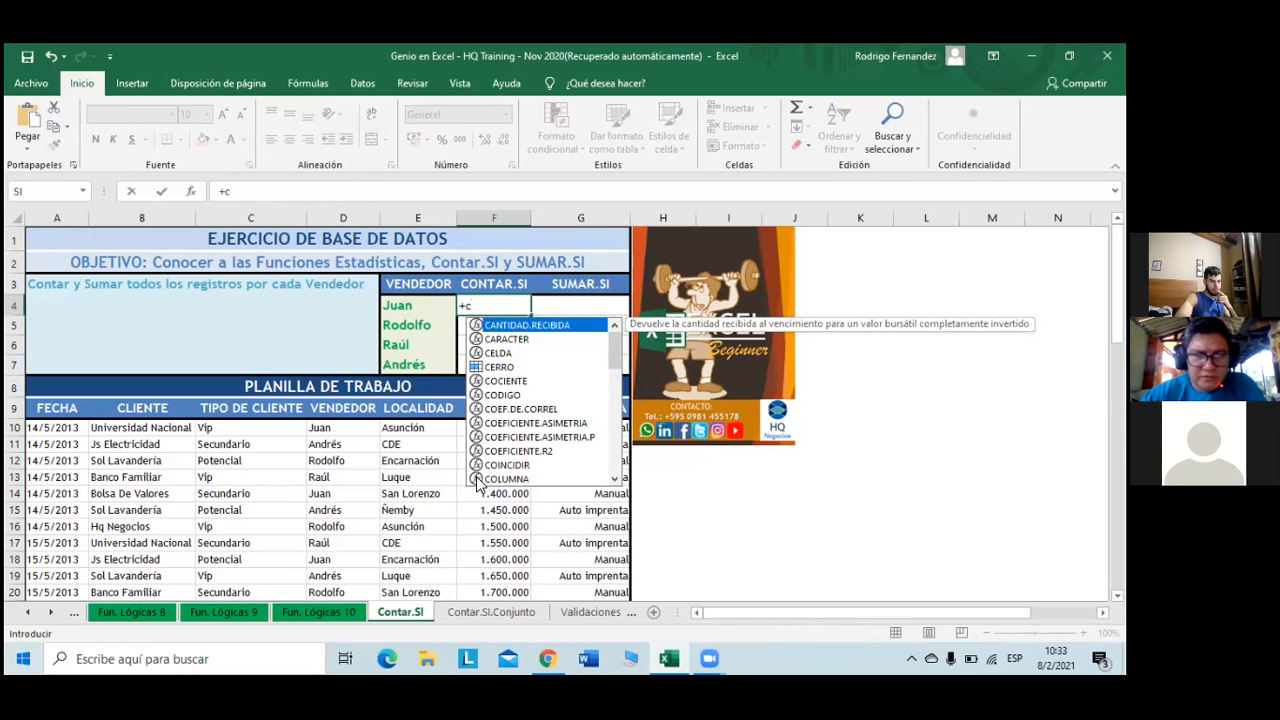
{"action": "type", "text": "on"}
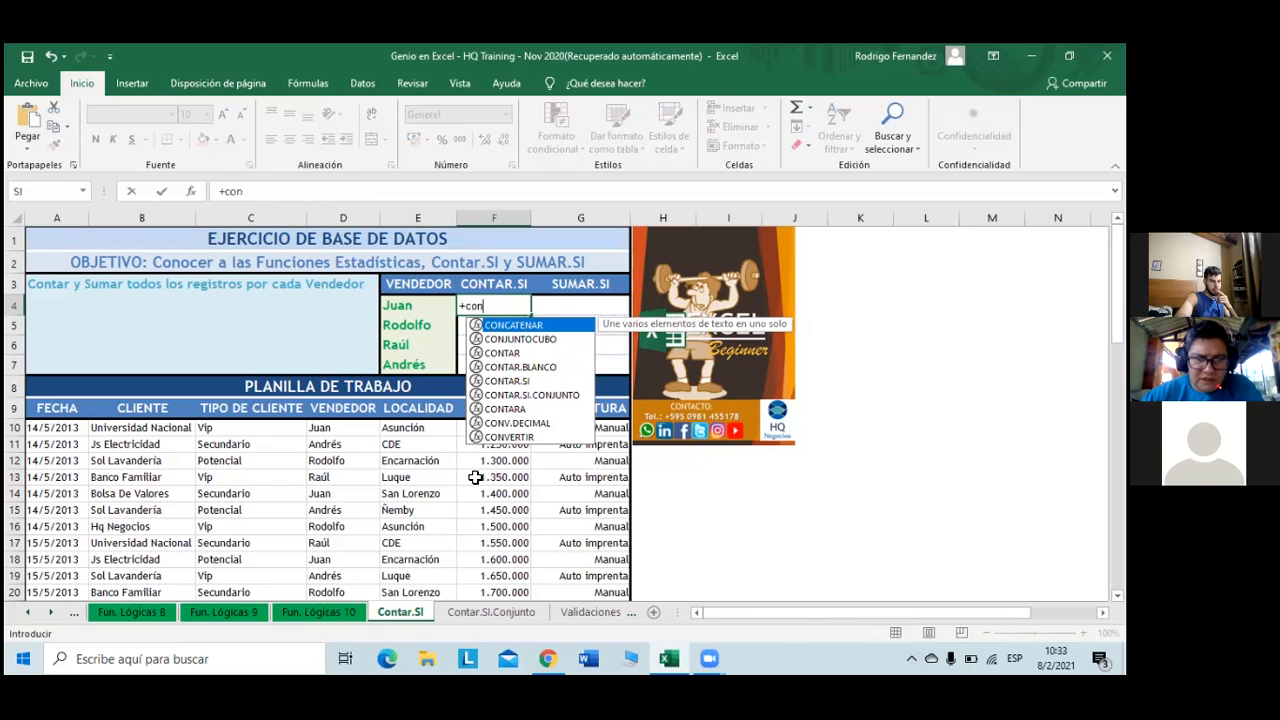
{"action": "left_click", "coordinate": [530, 383]}
{"action": "double_click", "coordinate": [530, 383]}
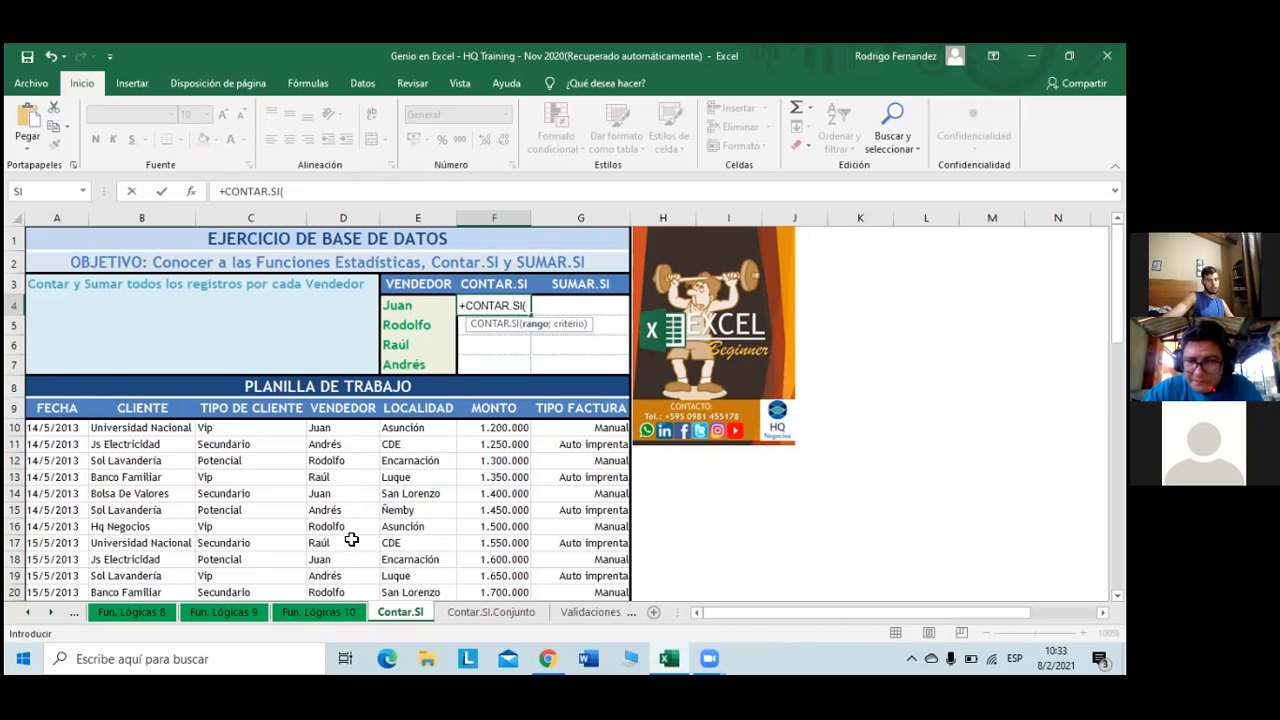
{"action": "scroll", "coordinate": [351, 540], "scroll_direction": "down", "scroll_amount": 3}
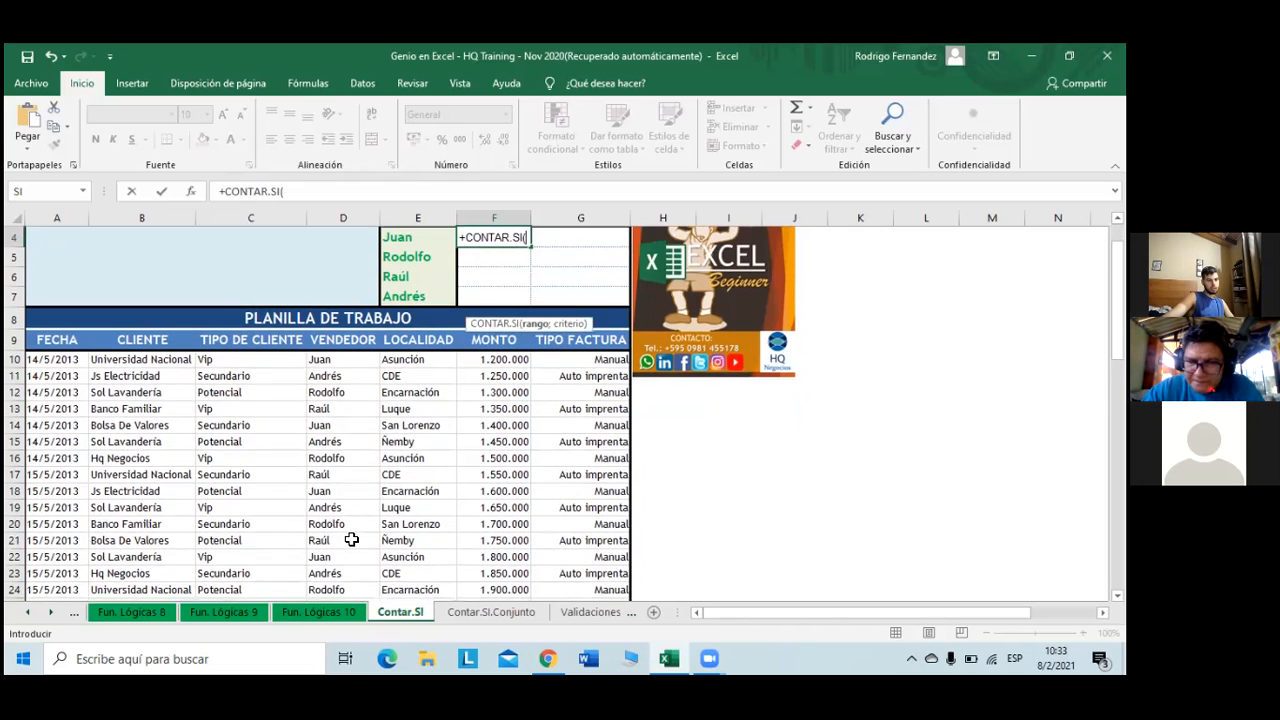
{"action": "scroll", "coordinate": [351, 540], "scroll_direction": "down", "scroll_amount": 4}
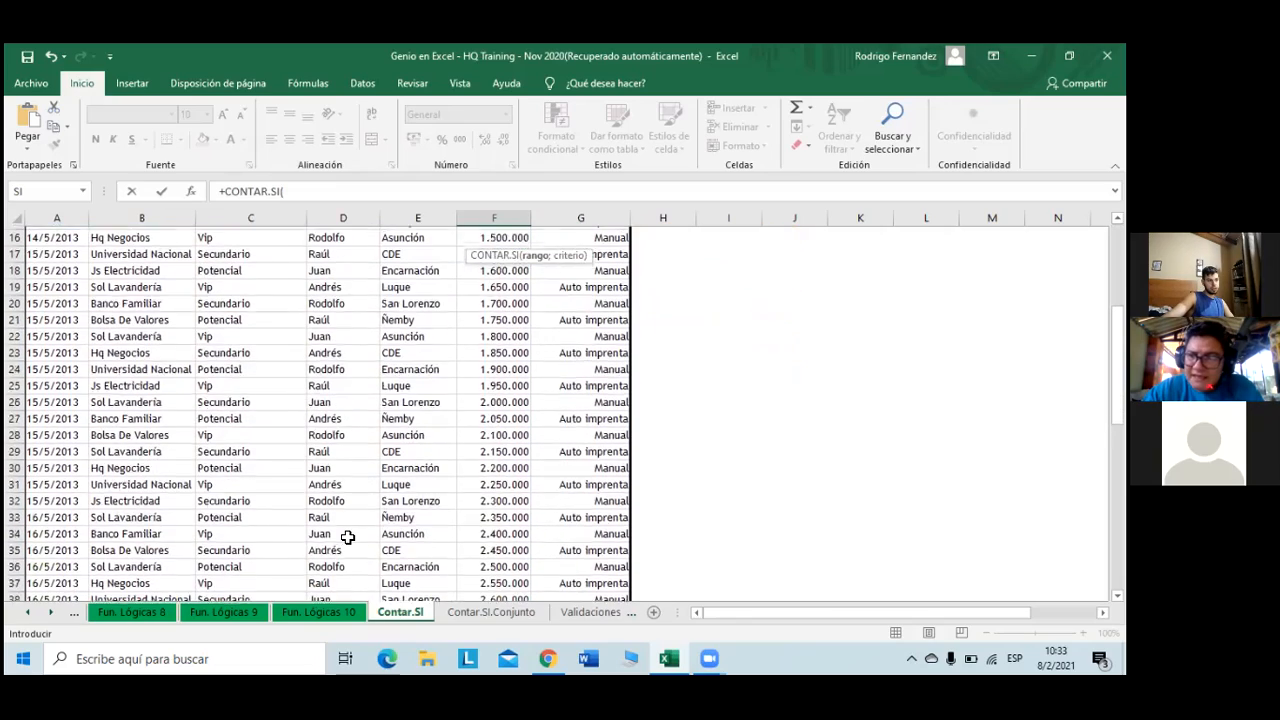
{"action": "scroll", "coordinate": [347, 537], "scroll_direction": "down", "scroll_amount": 6}
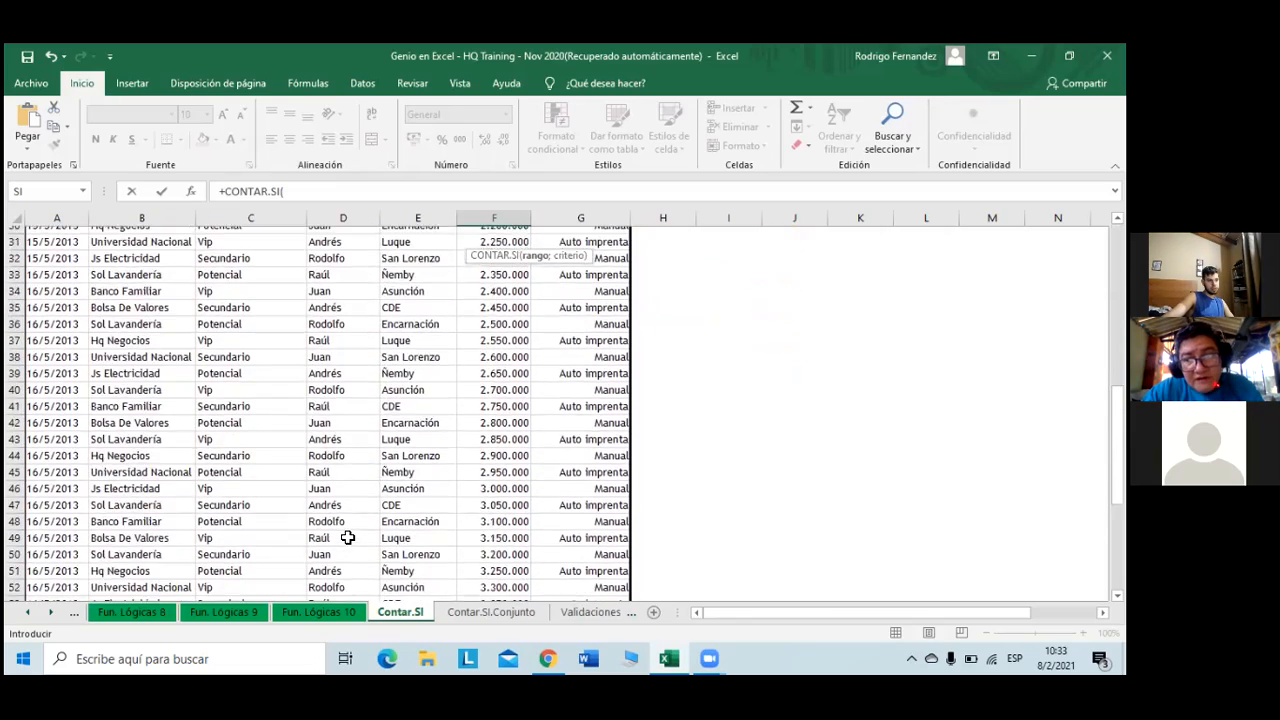
{"action": "scroll", "coordinate": [347, 537], "scroll_direction": "down", "scroll_amount": 2}
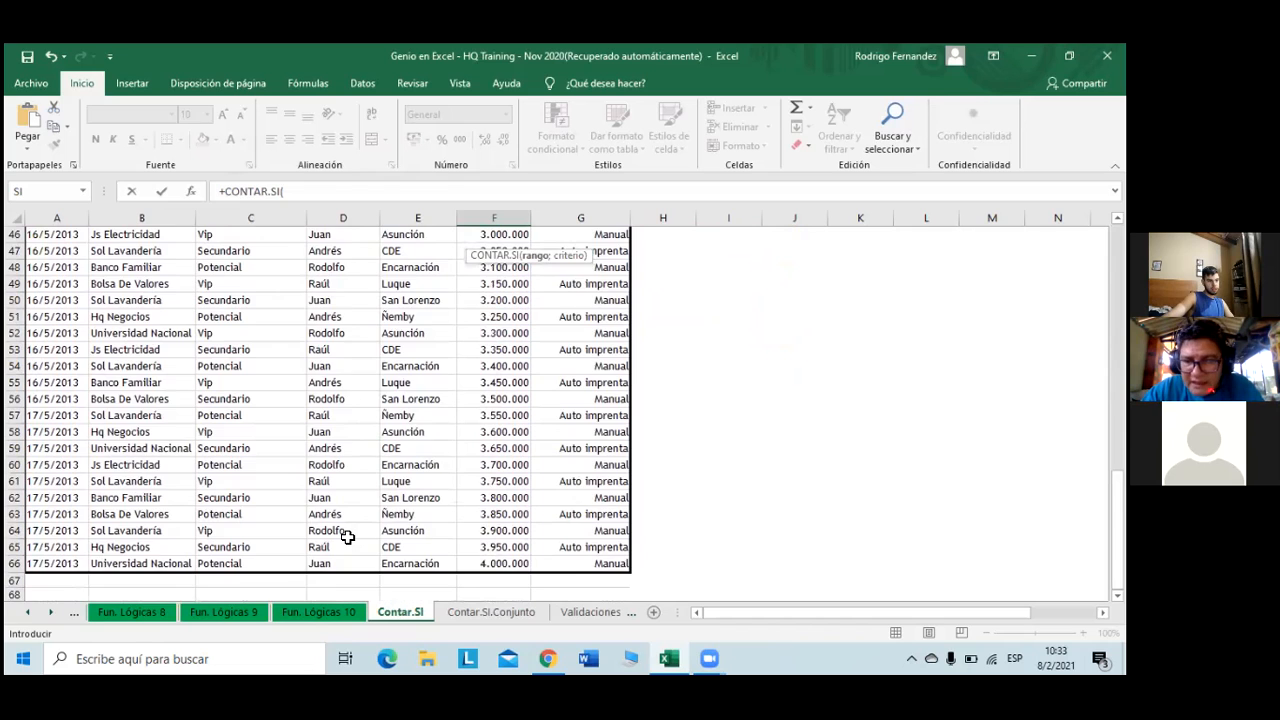
{"action": "scroll", "coordinate": [347, 537], "scroll_direction": "up", "scroll_amount": 11}
{"action": "scroll", "coordinate": [347, 537], "scroll_direction": "up", "scroll_amount": 3}
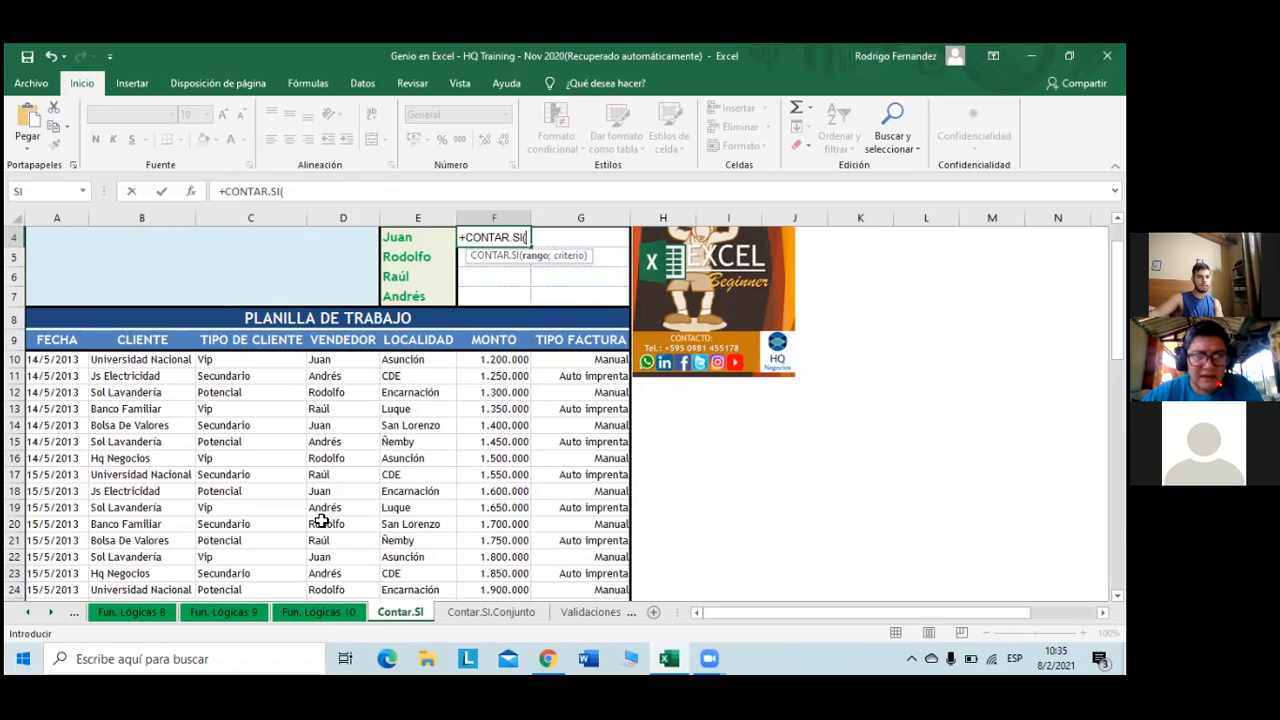
- Give the CONTAR.SI formula the range D10:D66 and the criterion E4
{"action": "left_click", "coordinate": [343, 345]}
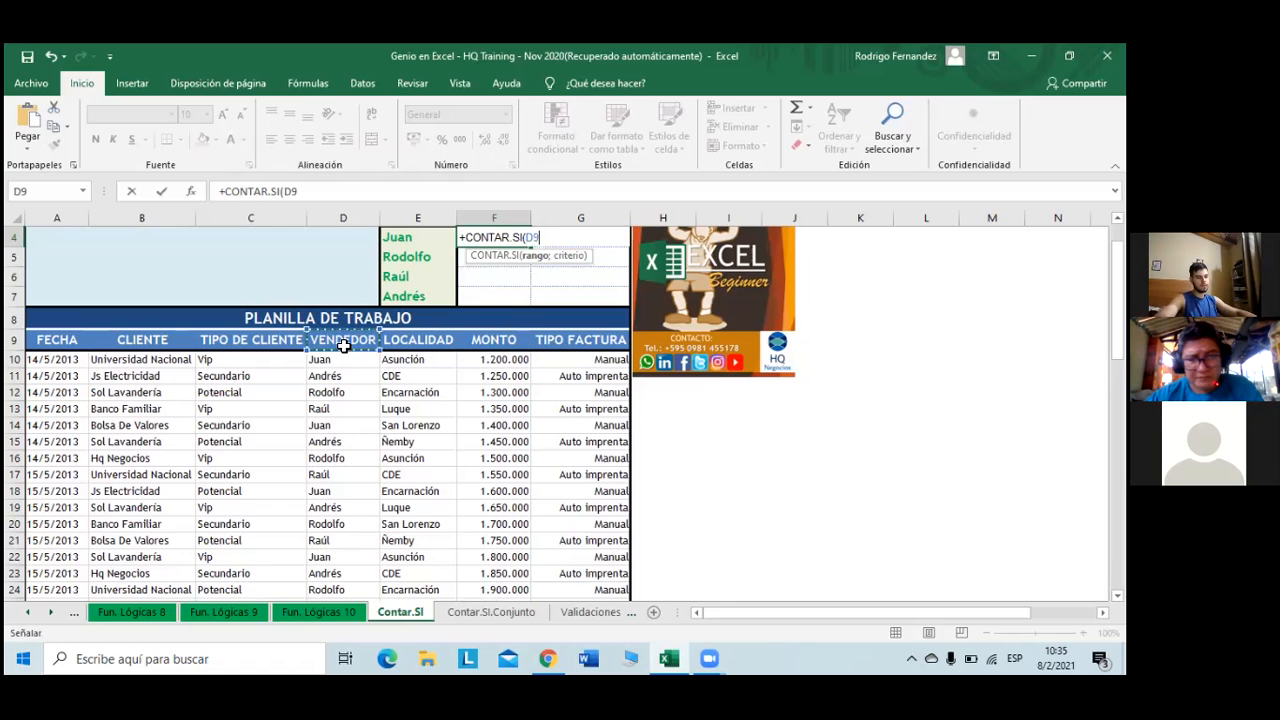
{"action": "key", "text": "ctrl+shift+Down"}
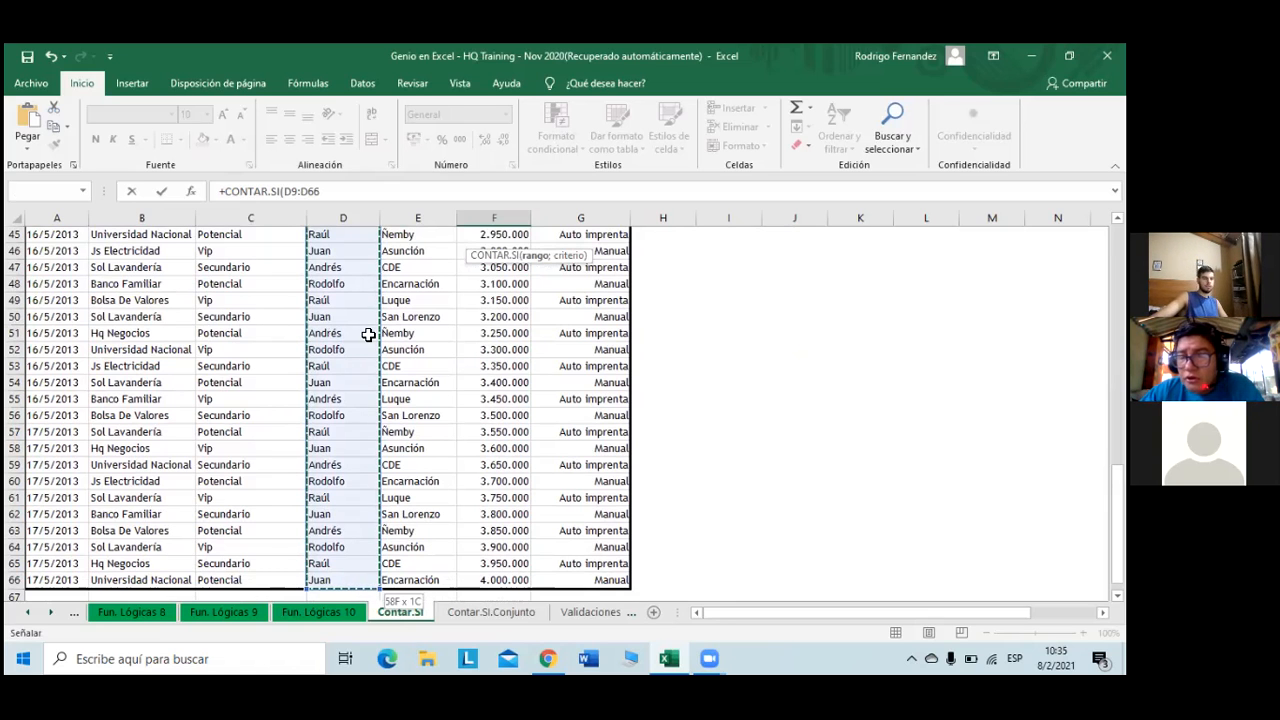
{"action": "scroll", "coordinate": [369, 335], "scroll_direction": "up", "scroll_amount": 1}
{"action": "scroll", "coordinate": [369, 335], "scroll_direction": "up", "scroll_amount": 11}
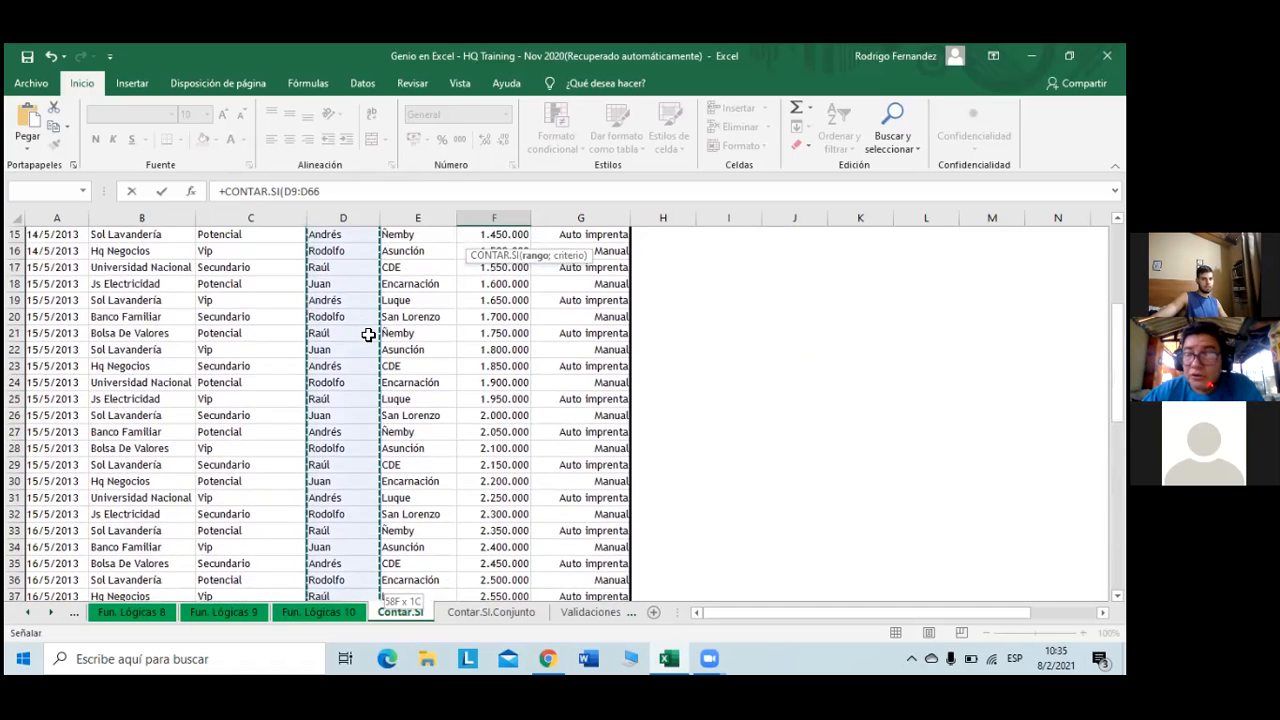
{"action": "scroll", "coordinate": [369, 330], "scroll_direction": "up", "scroll_amount": 1}
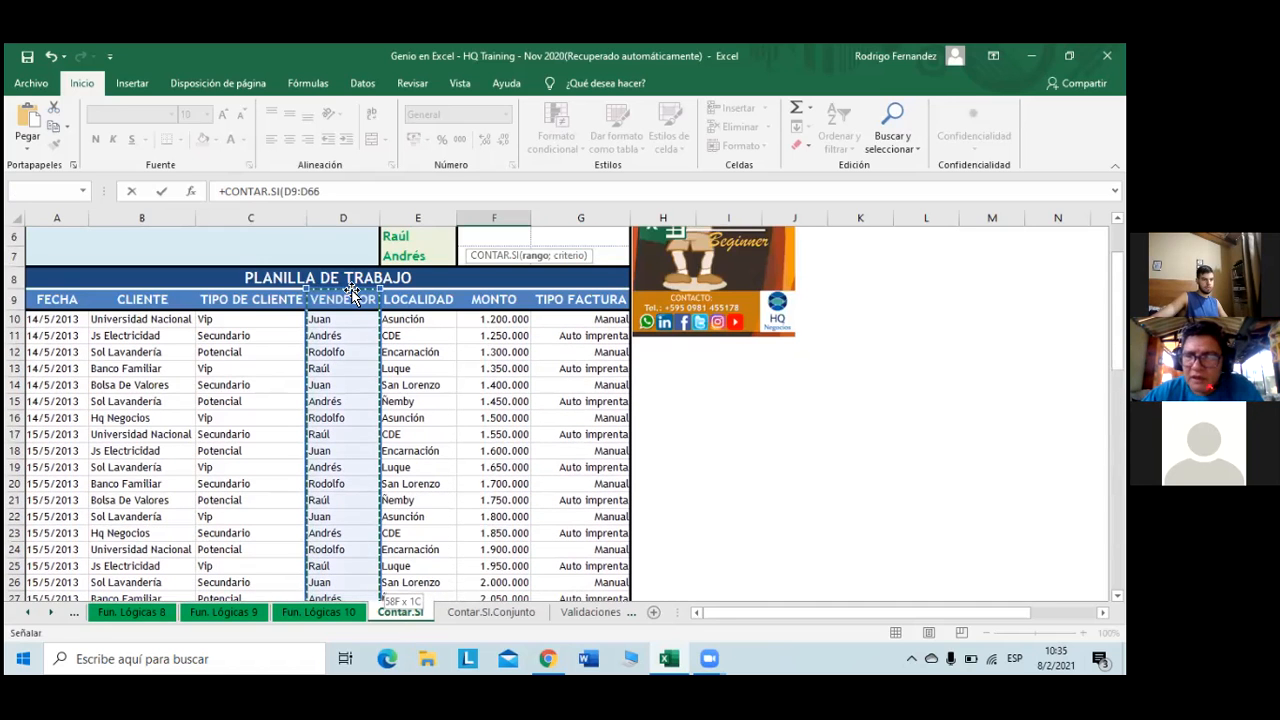
{"action": "left_click_drag", "start_coordinate": [367, 290], "coordinate": [377, 307]}
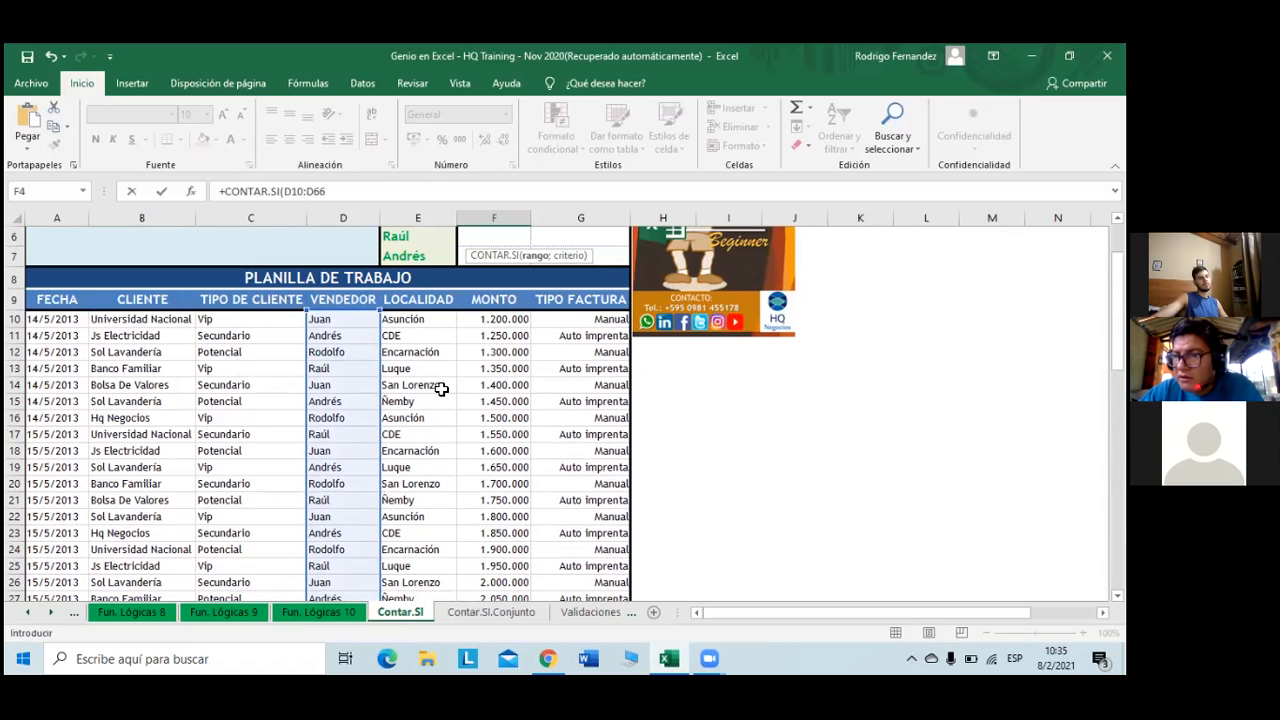
{"action": "scroll", "coordinate": [441, 388], "scroll_direction": "up", "scroll_amount": 1}
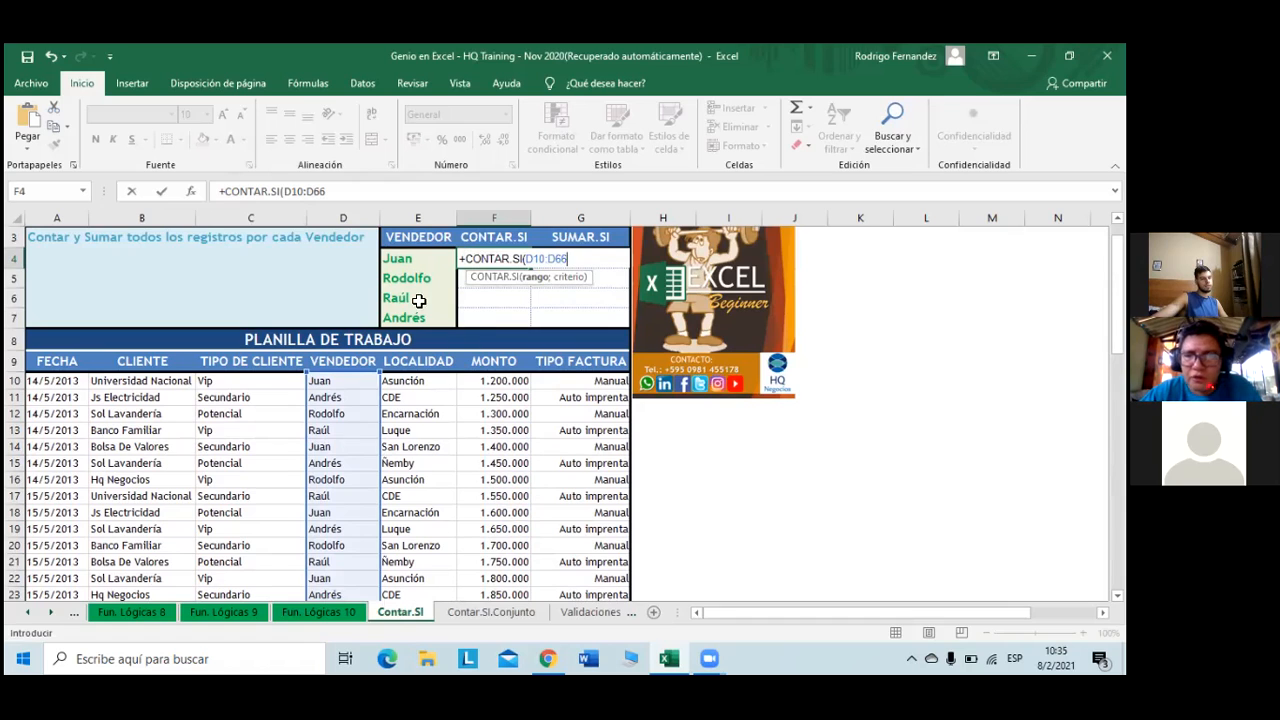
{"action": "type", "text": ";"}
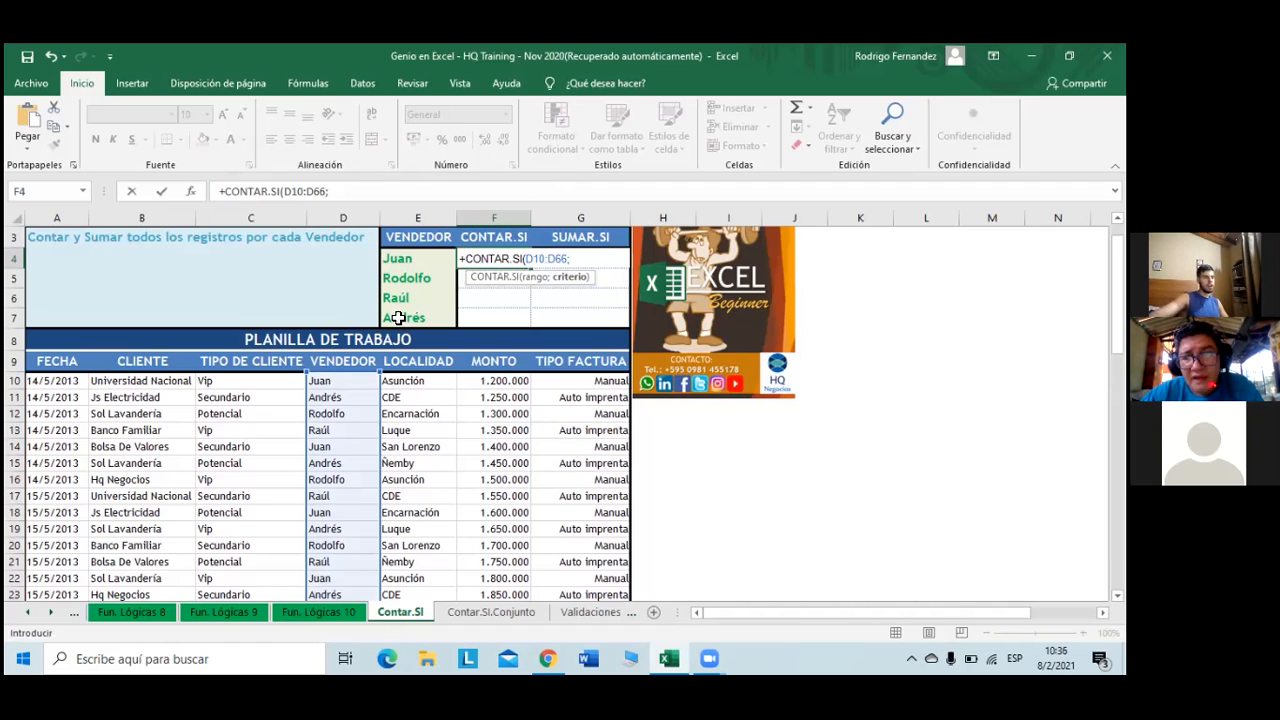
{"action": "left_click", "coordinate": [413, 262]}
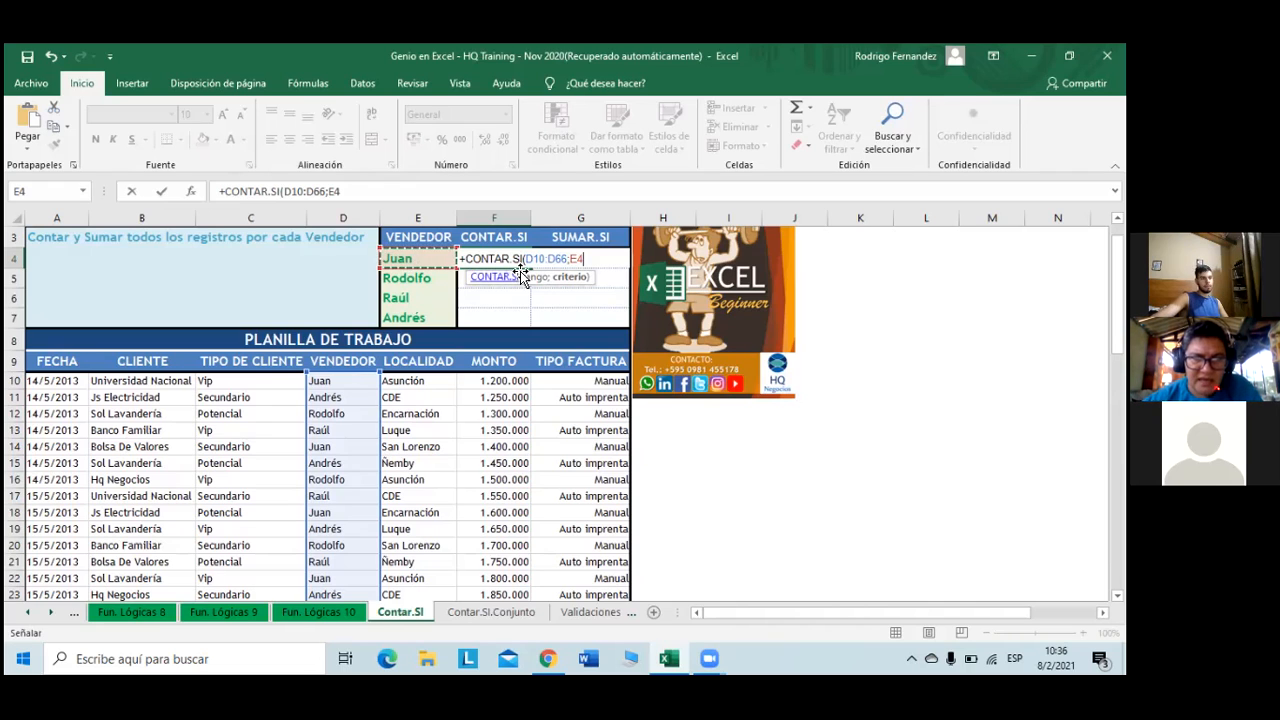
- Select the D10:D66 reference in the formula and open the Pegar nombre list
{"action": "left_click_drag", "start_coordinate": [525, 262], "coordinate": [562, 262]}
{"action": "left_click_drag", "start_coordinate": [562, 262], "coordinate": [569, 262]}
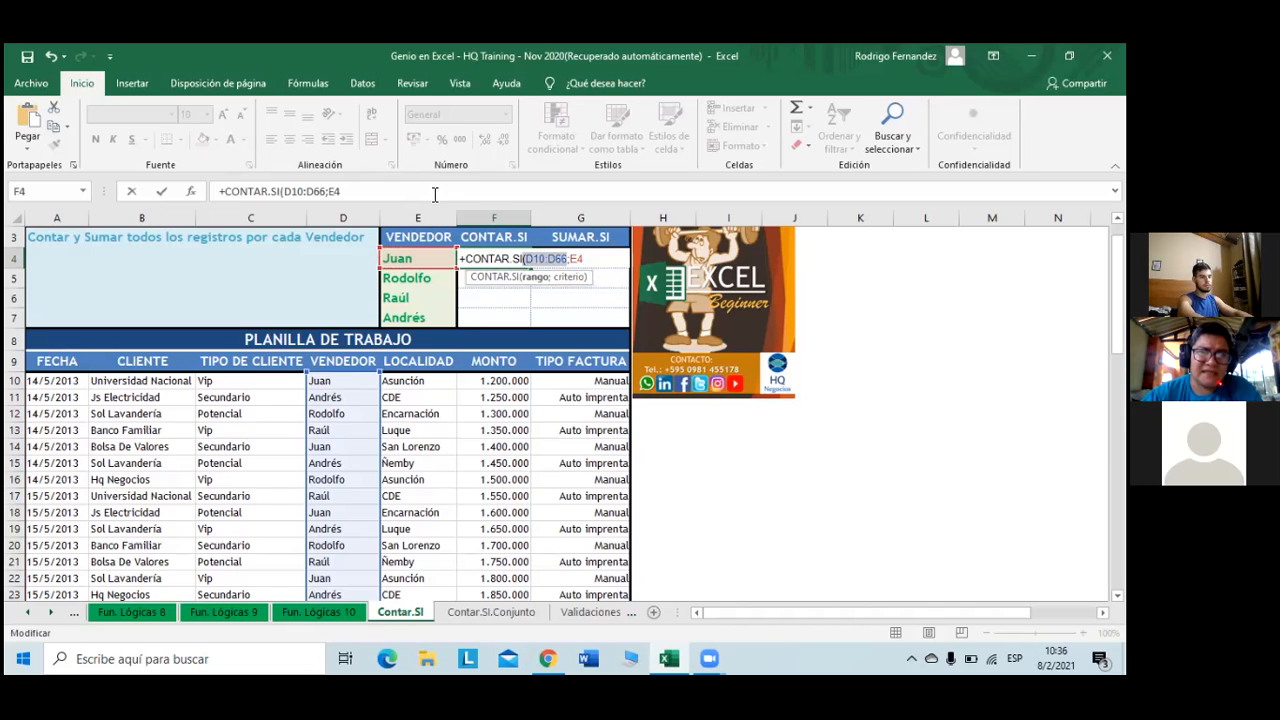
{"action": "key", "text": "F2"}
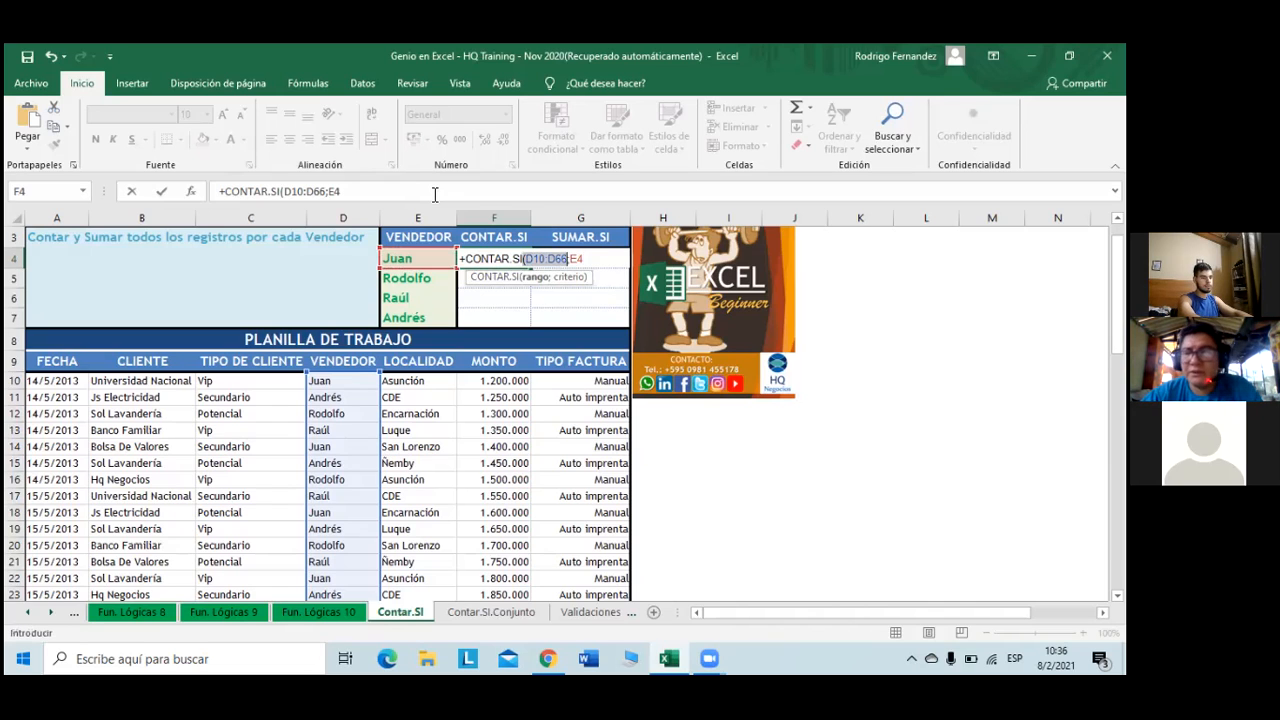
{"action": "key", "text": "F3"}
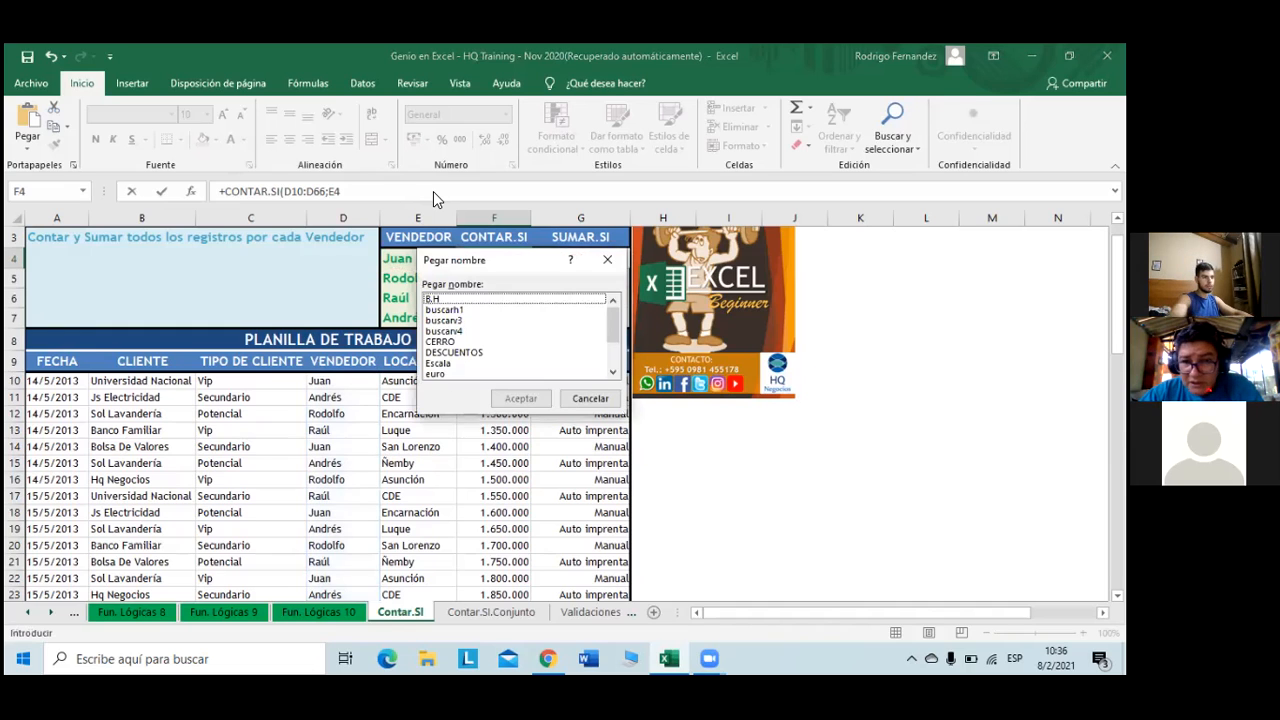
- Close the Pegar nombre dialog without inserting a name
{"action": "left_click", "coordinate": [607, 258]}
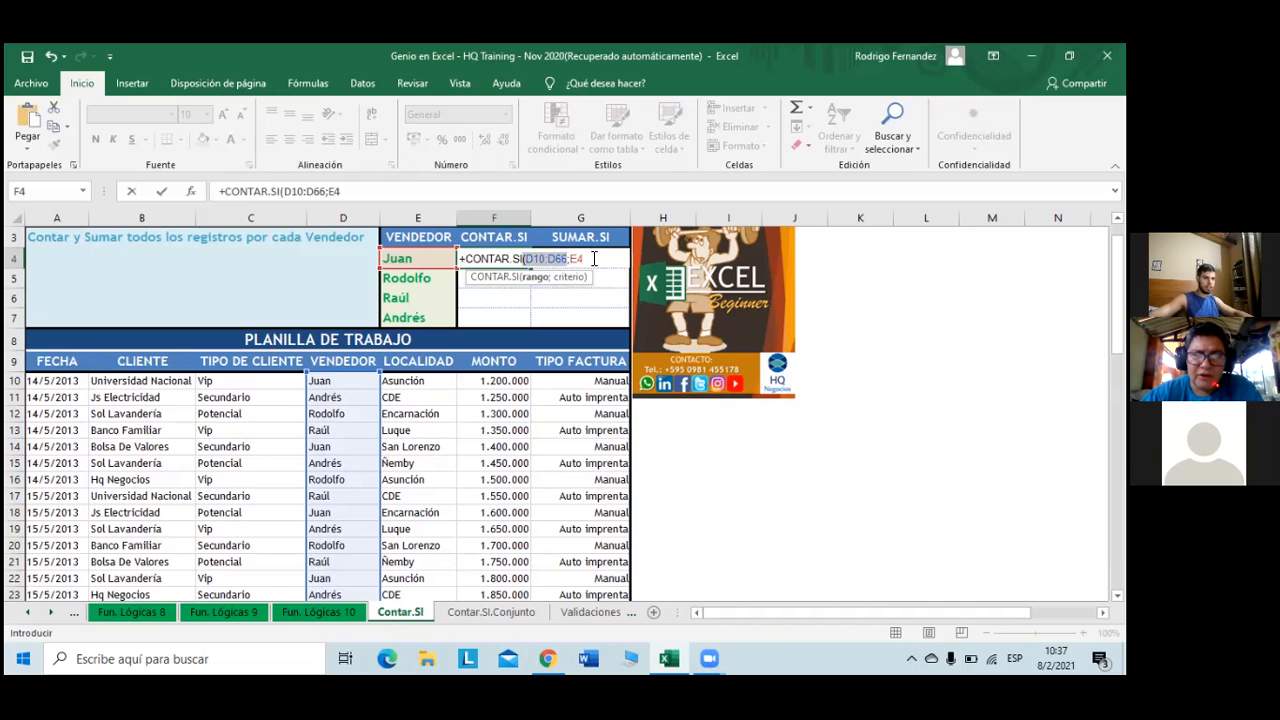
- Make the range absolute as $D$10:$D$66 and confirm the formula, giving 15 for Juan
{"action": "left_click", "coordinate": [289, 190]}
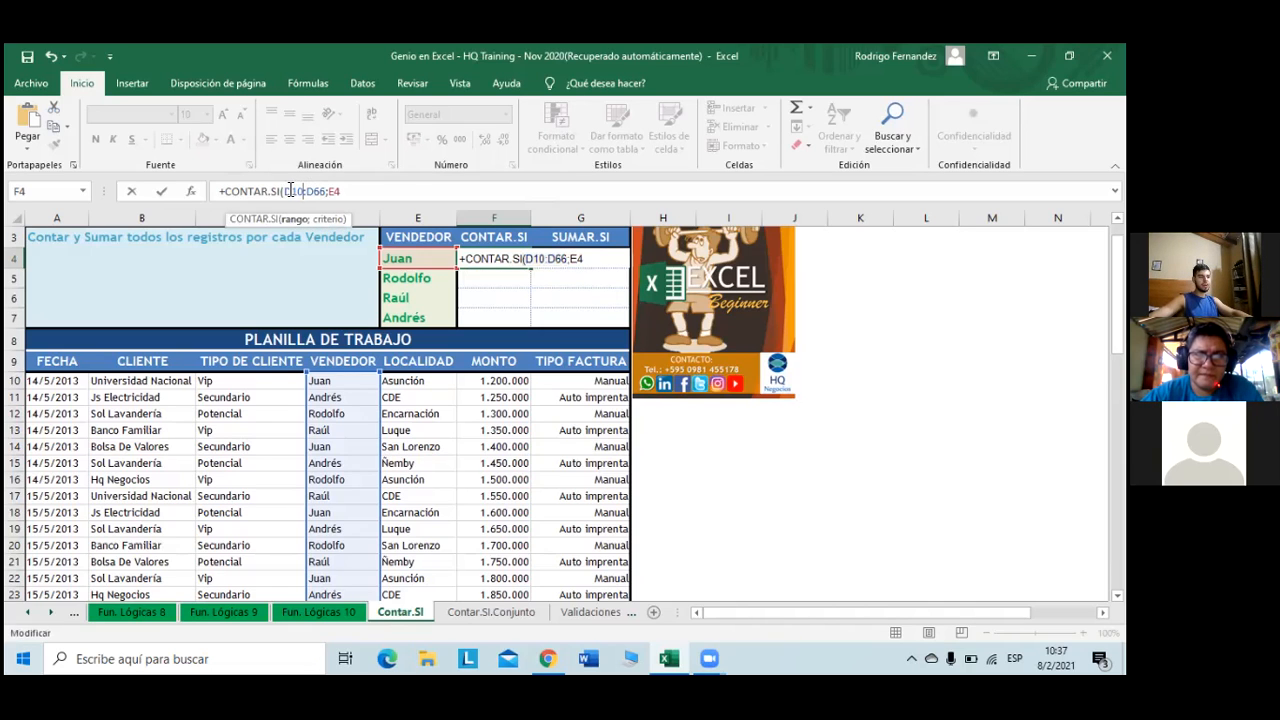
{"action": "left_click_drag", "start_coordinate": [286, 191], "coordinate": [334, 195]}
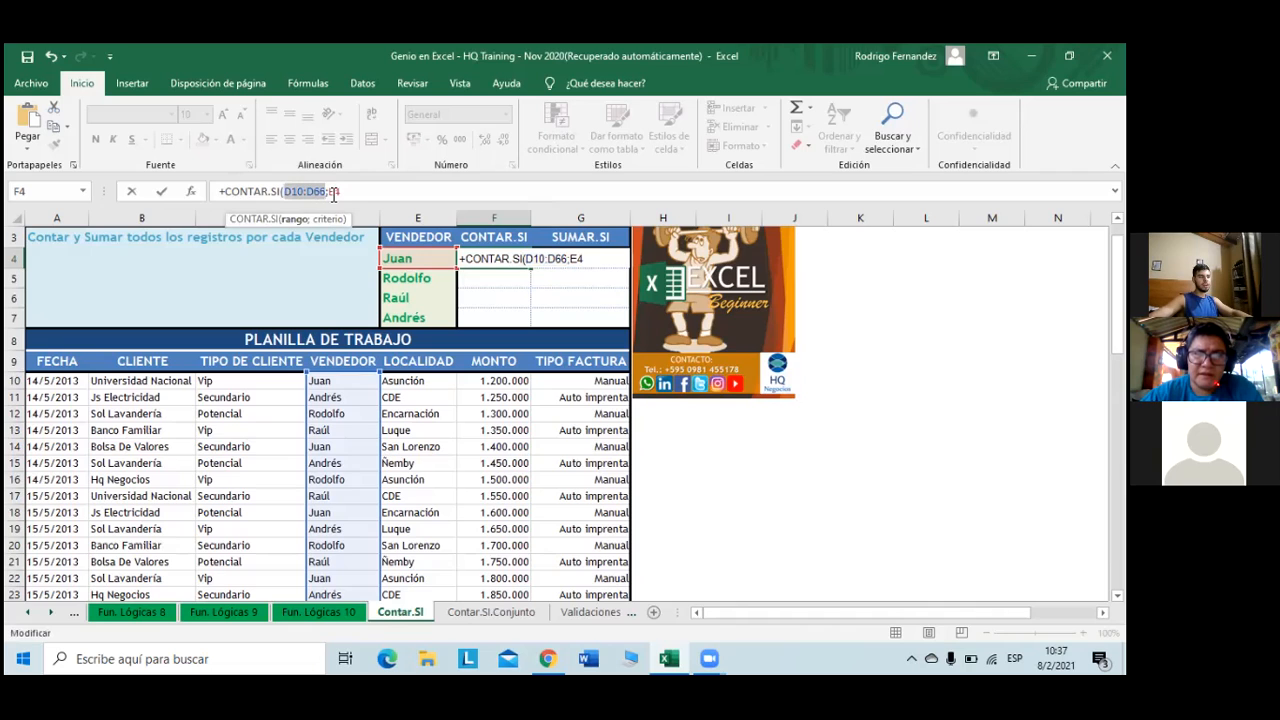
{"action": "key", "text": "F4"}
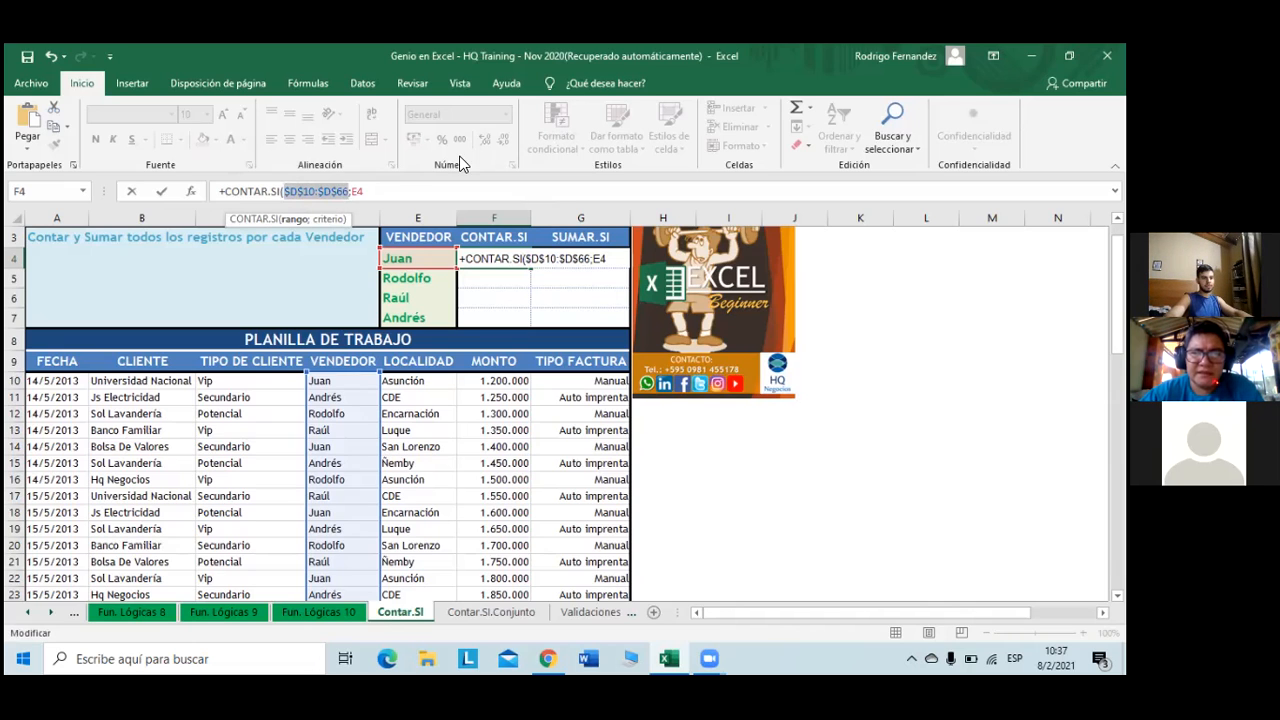
{"action": "key", "text": "Return"}
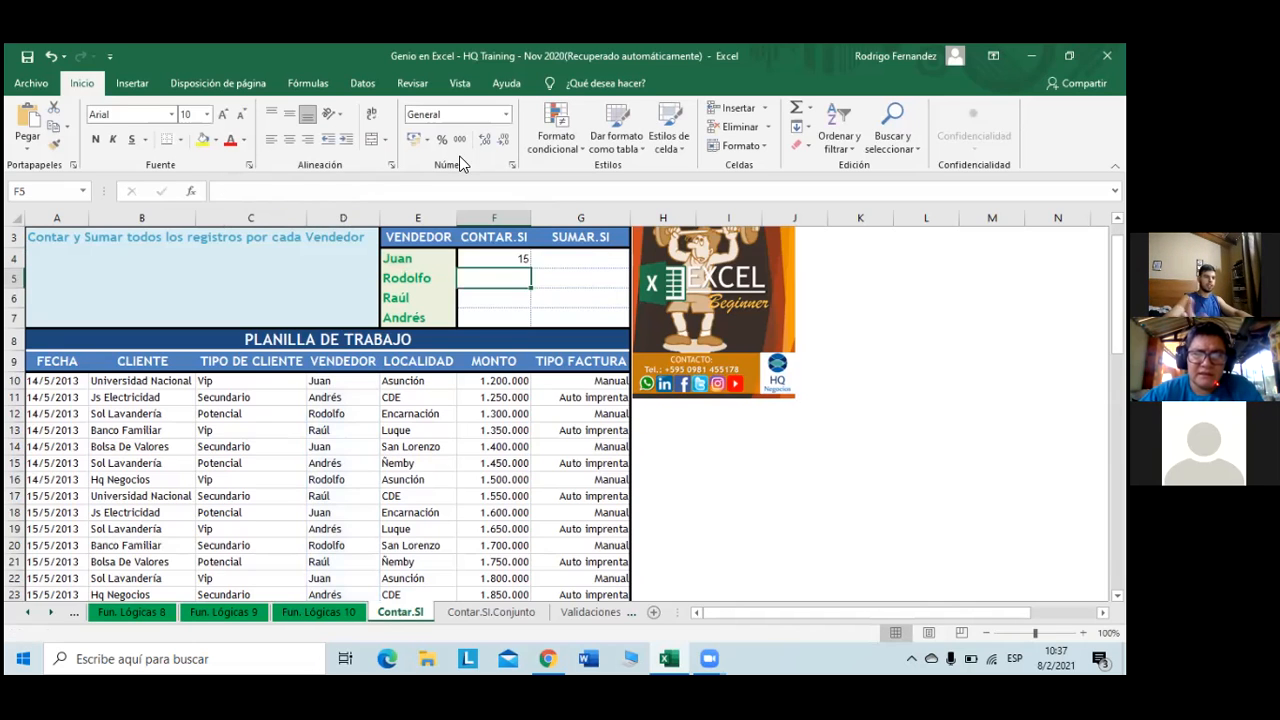
{"action": "left_click", "coordinate": [520, 261]}
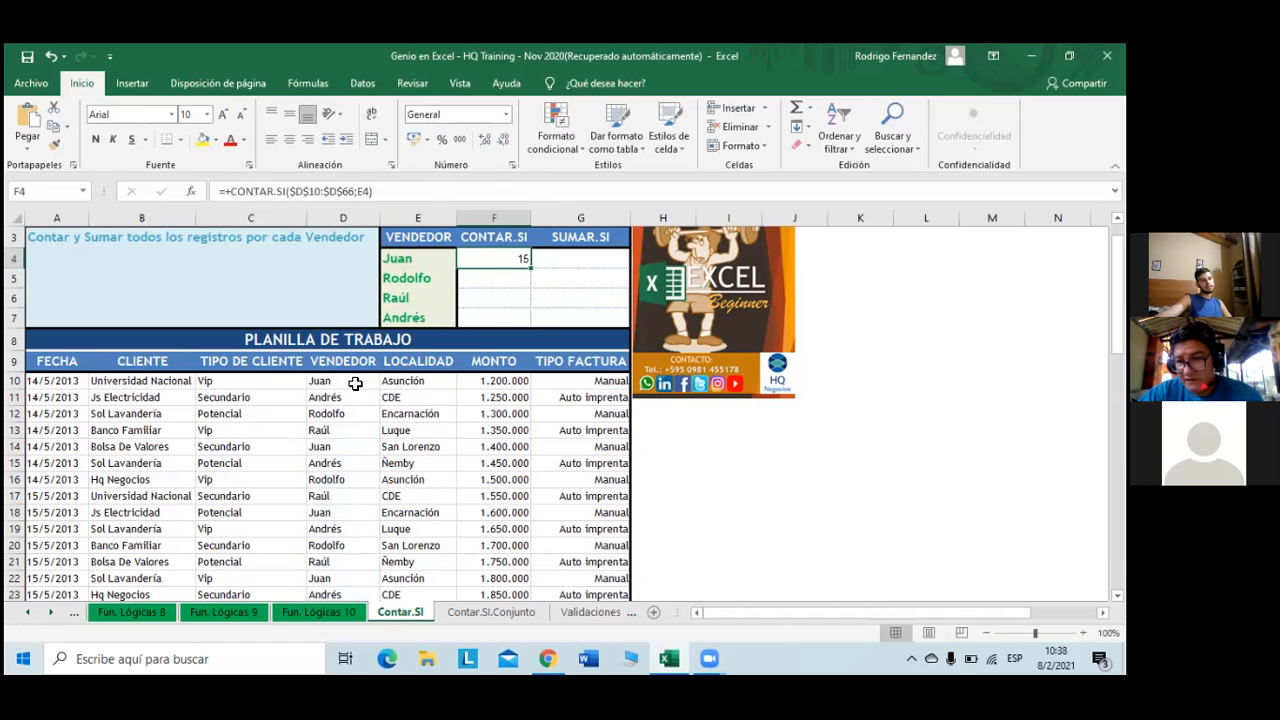
- Select the VENDEDOR column down to row 66 and add a filter to it
{"action": "left_click", "coordinate": [355, 384]}
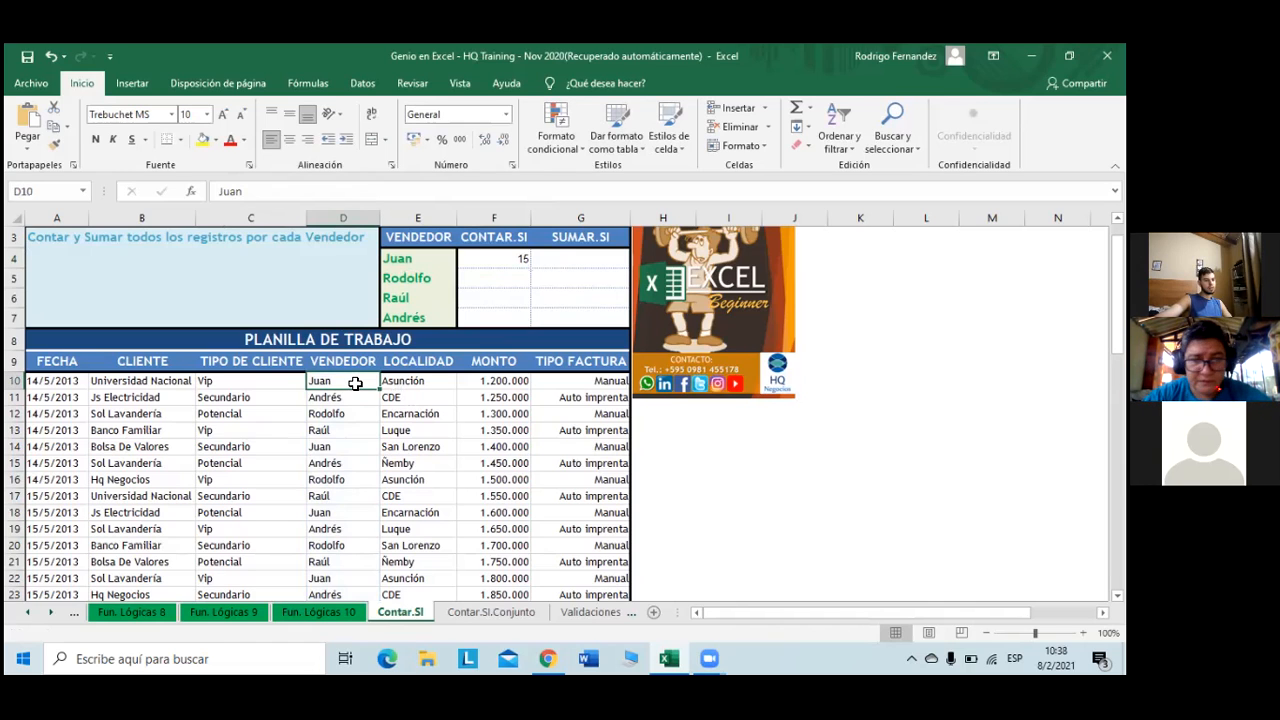
{"action": "left_click", "coordinate": [352, 366]}
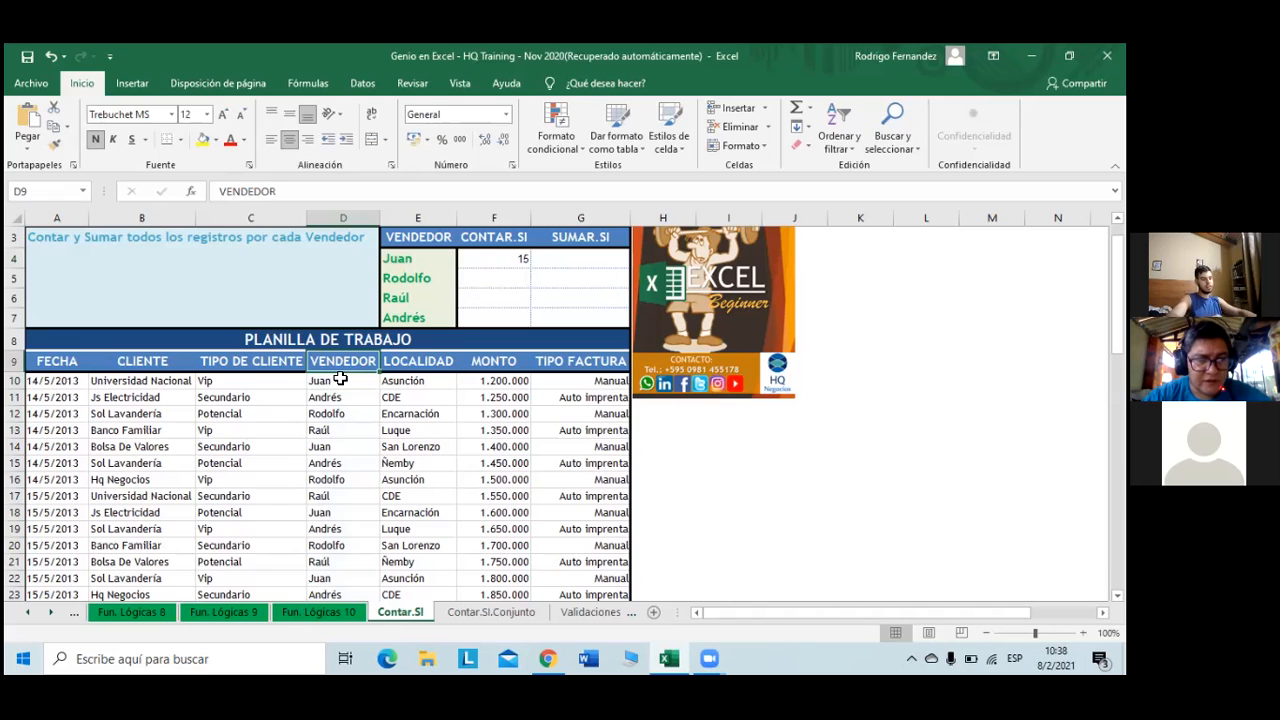
{"action": "key", "text": "ctrl+shift+Down"}
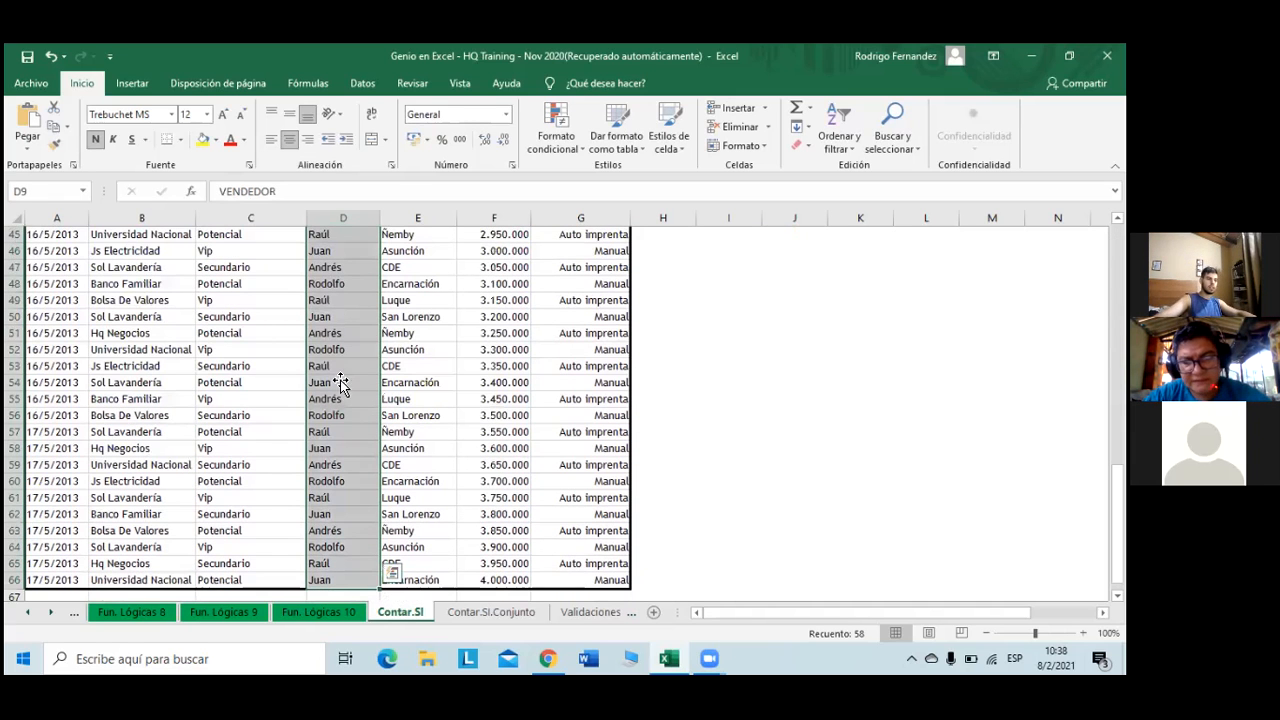
{"action": "scroll", "coordinate": [413, 388], "scroll_direction": "up", "scroll_amount": 15}
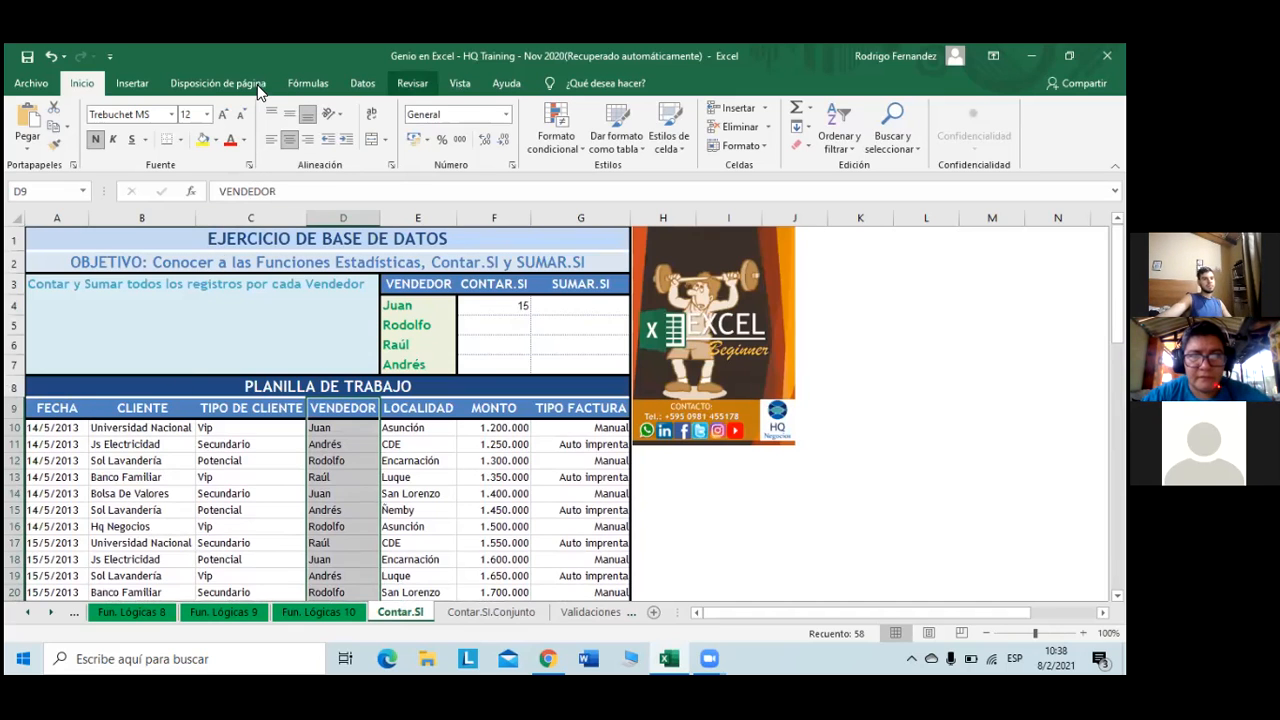
{"action": "left_click", "coordinate": [835, 142]}
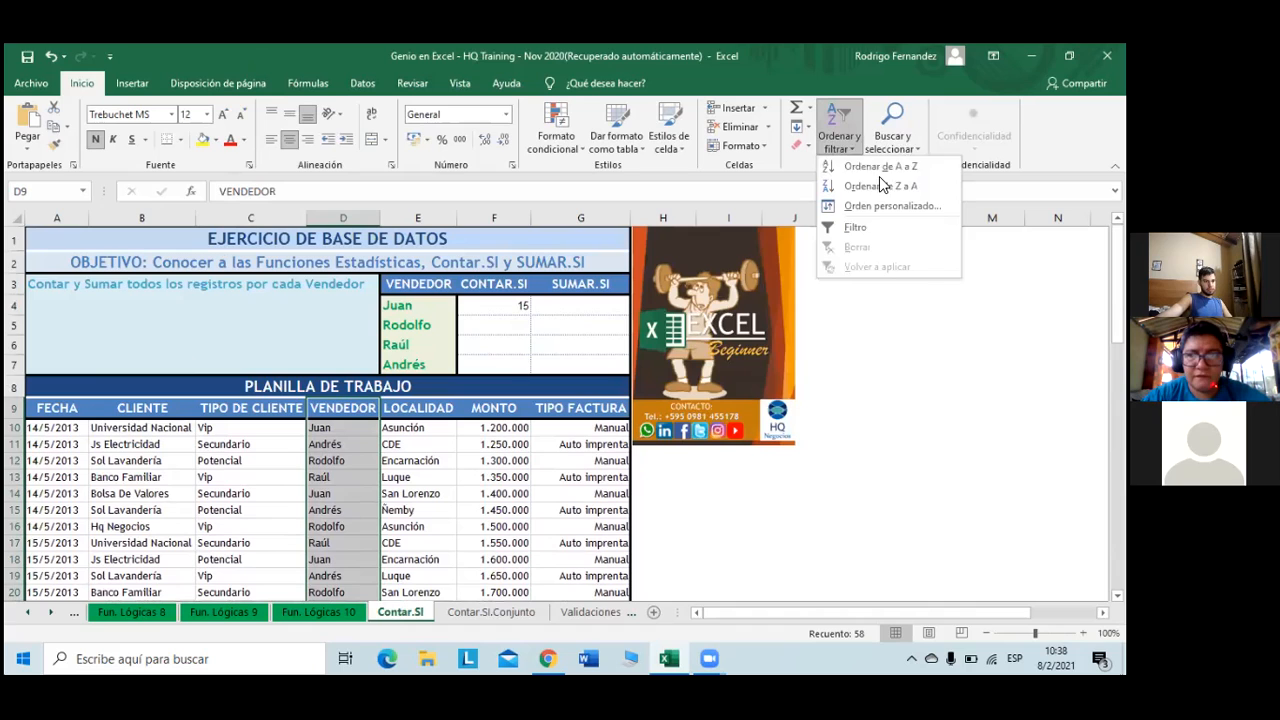
{"action": "left_click", "coordinate": [870, 229]}
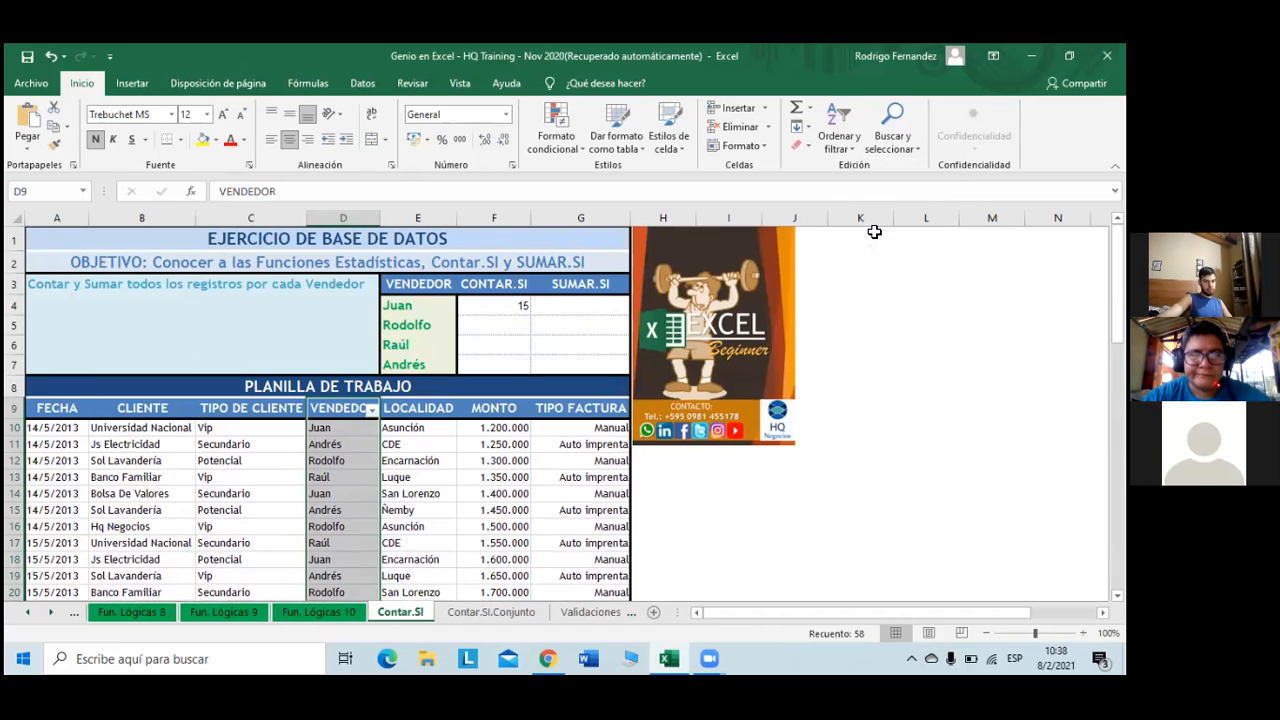
- Filter VENDEDOR to Juan only, showing 15 of 57 records
{"action": "left_click", "coordinate": [373, 409]}
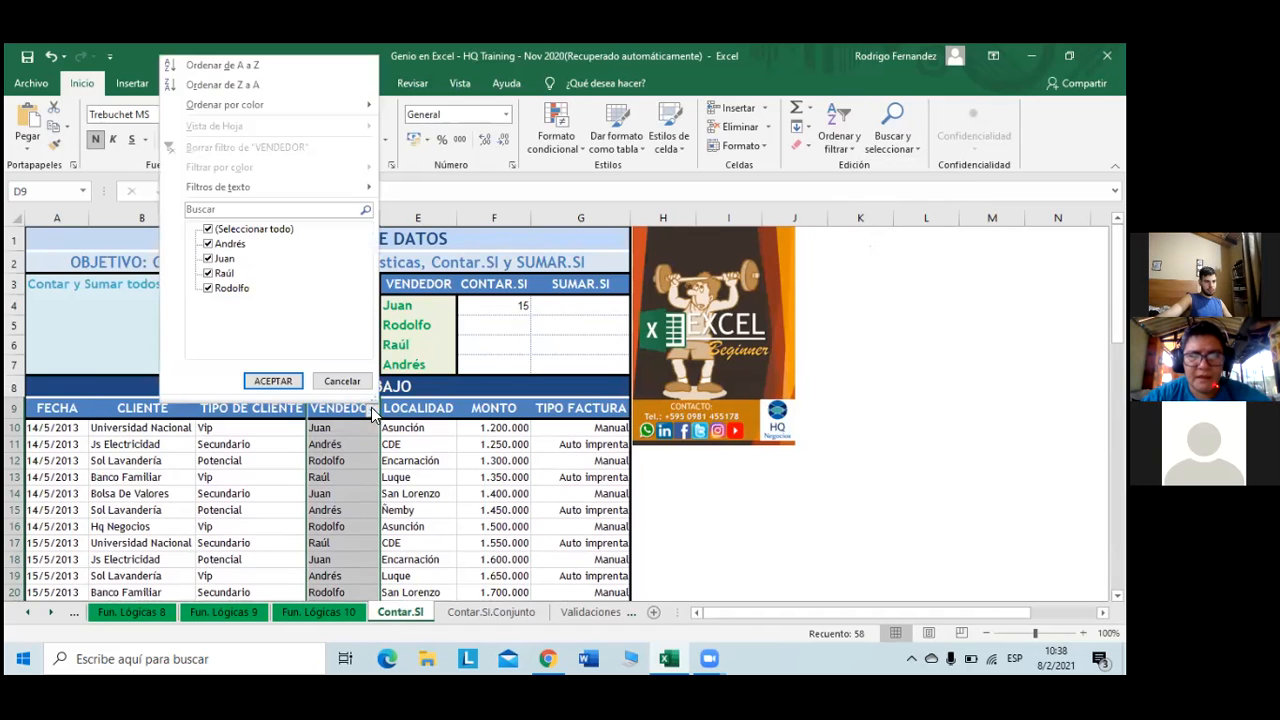
{"action": "left_click", "coordinate": [209, 229]}
{"action": "left_click", "coordinate": [222, 259]}
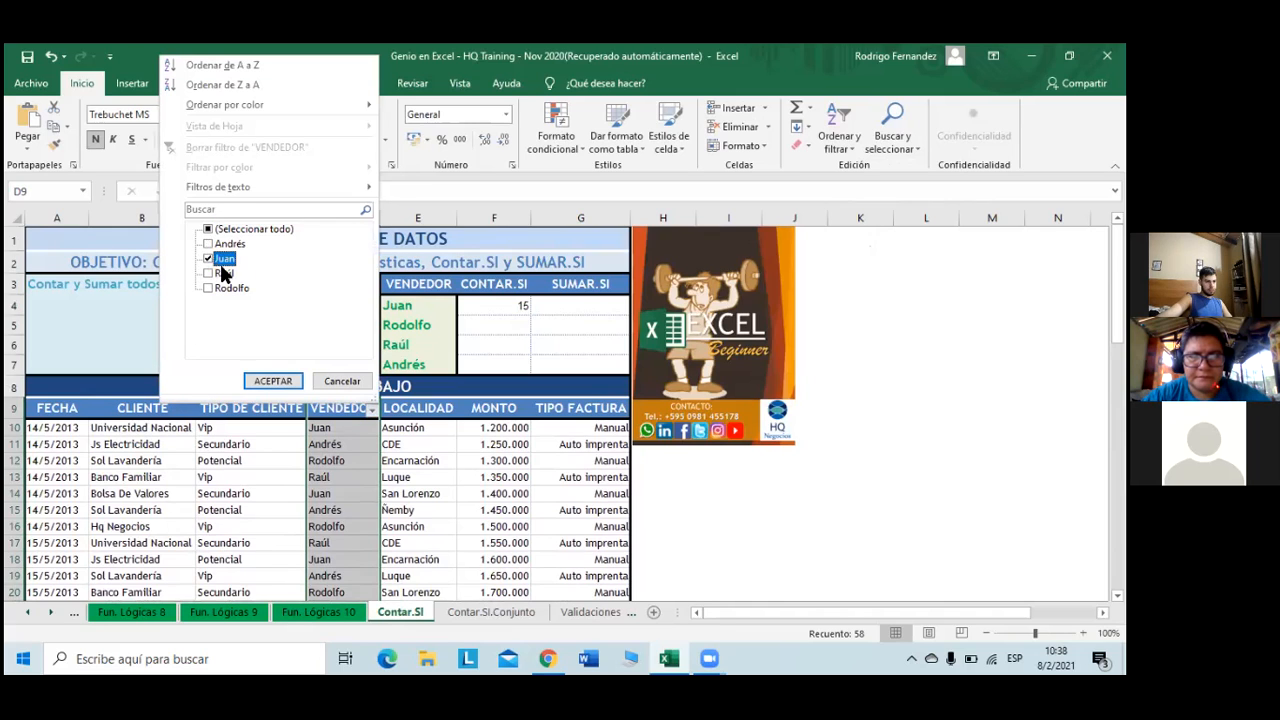
{"action": "left_click", "coordinate": [280, 382]}
{"action": "scroll", "coordinate": [353, 417], "scroll_direction": "down", "scroll_amount": 1}
{"action": "scroll", "coordinate": [353, 417], "scroll_direction": "down", "scroll_amount": 1}
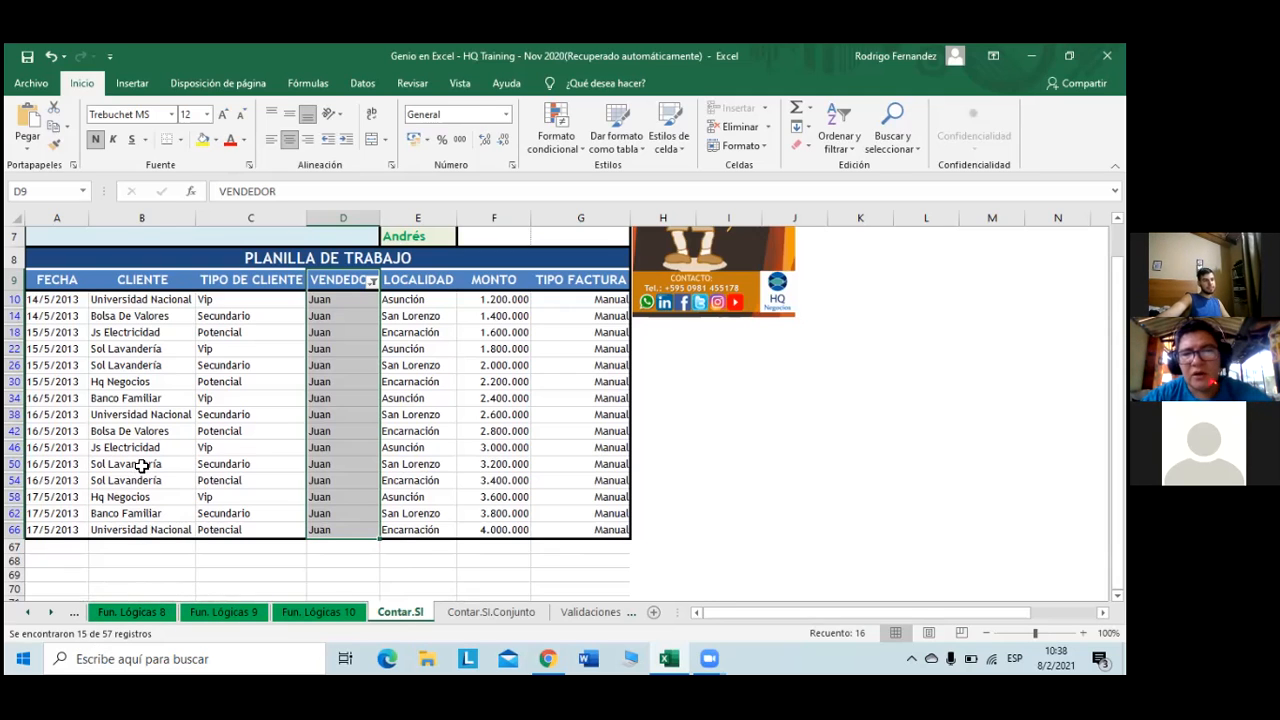
- Clear the Juan filter on VENDEDOR so every vendor's rows show again
{"action": "left_click", "coordinate": [371, 280]}
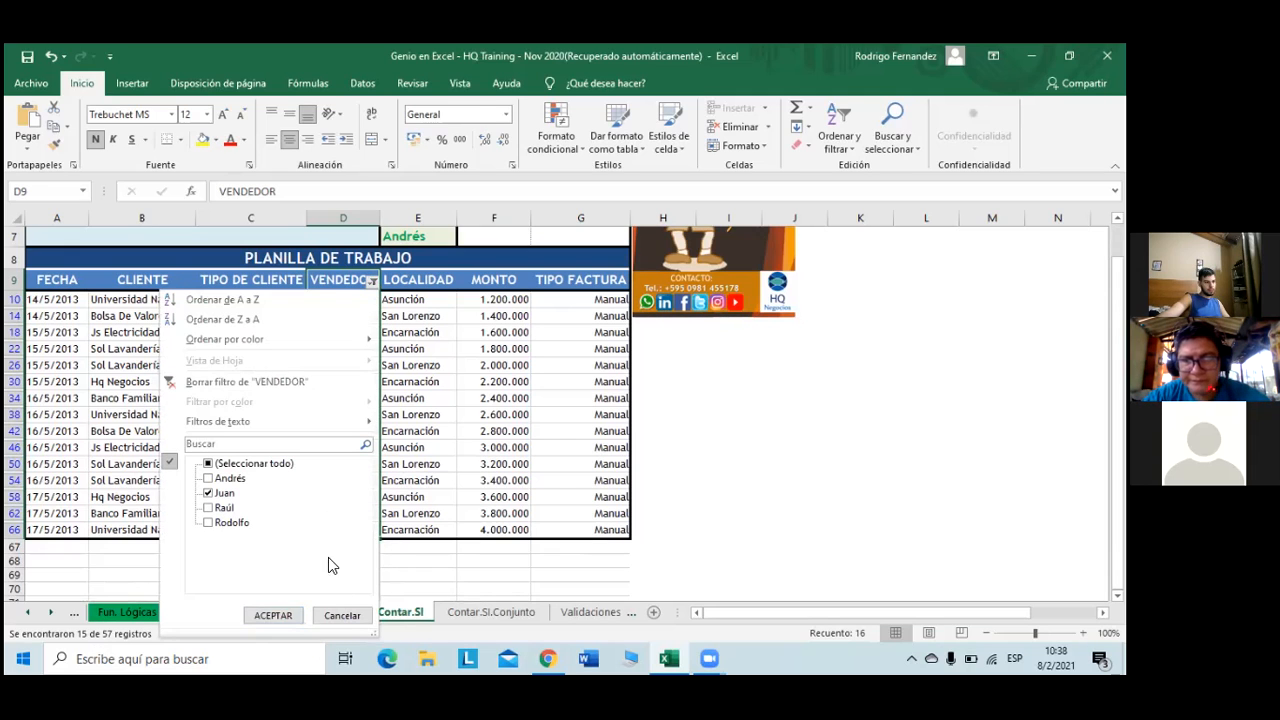
{"action": "left_click", "coordinate": [289, 381]}
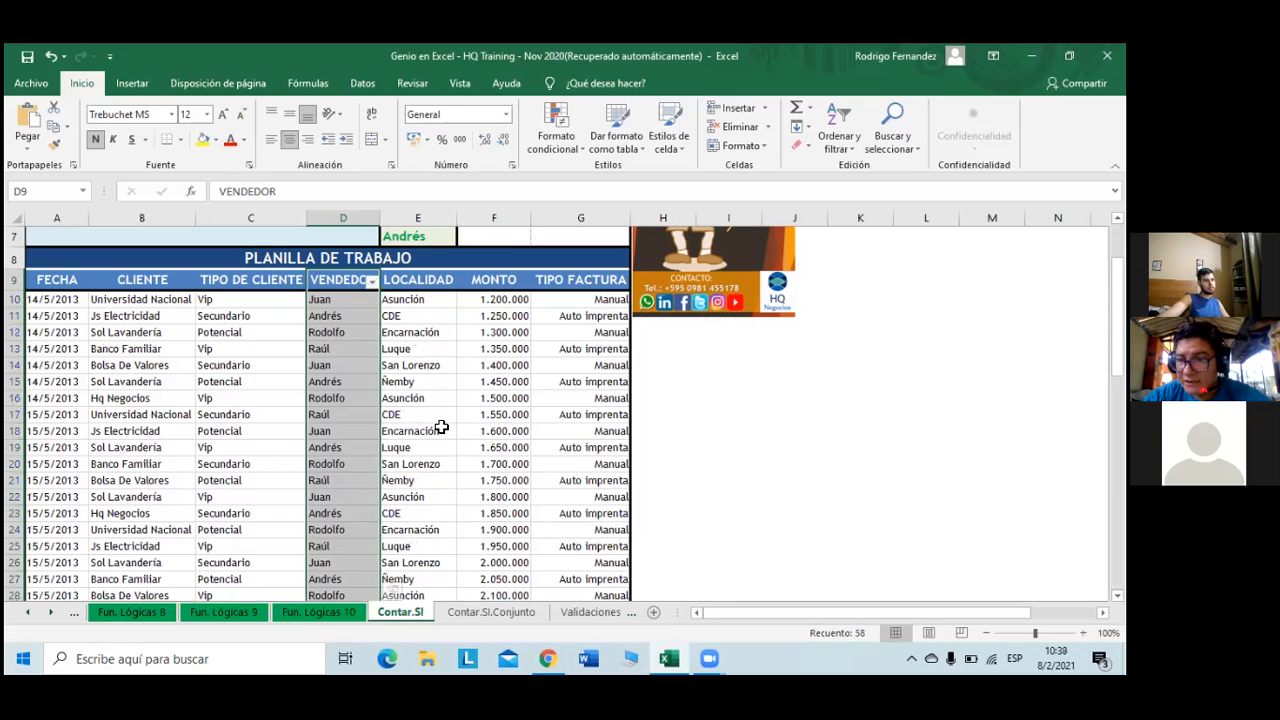
{"action": "left_click", "coordinate": [393, 299]}
{"action": "left_click", "coordinate": [370, 280]}
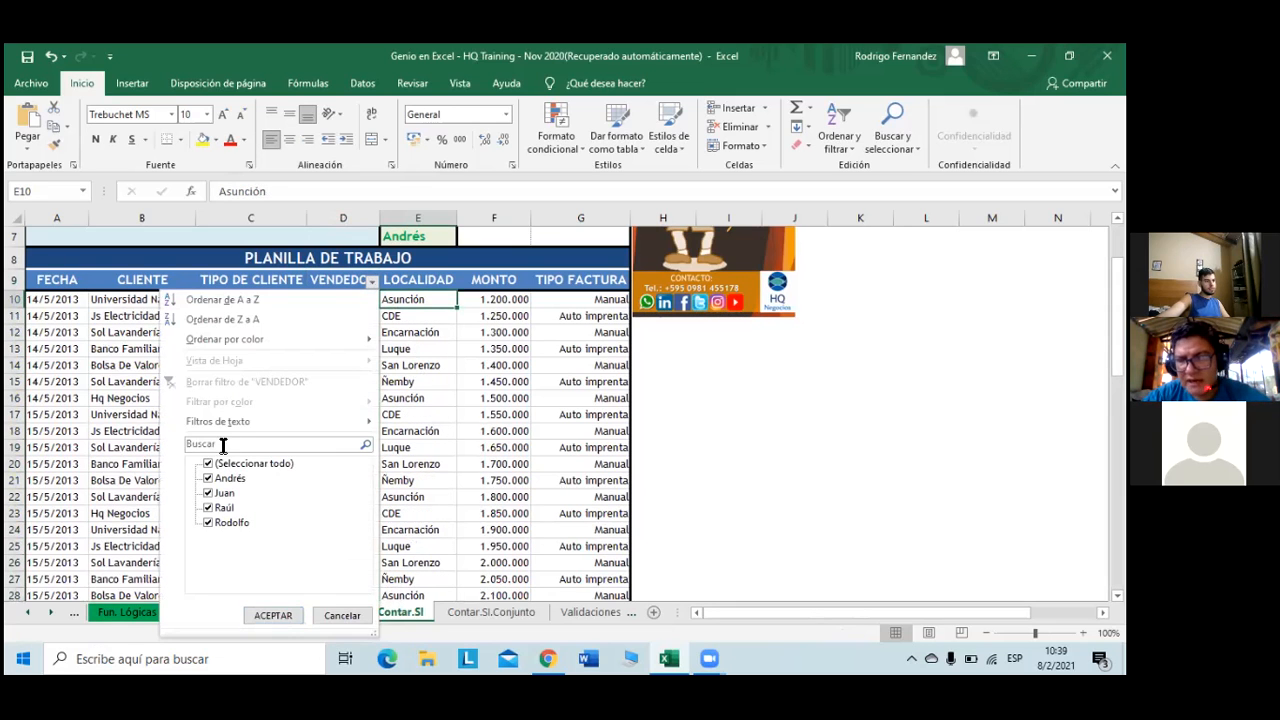
{"action": "mouse_move", "coordinate": [243, 421]}
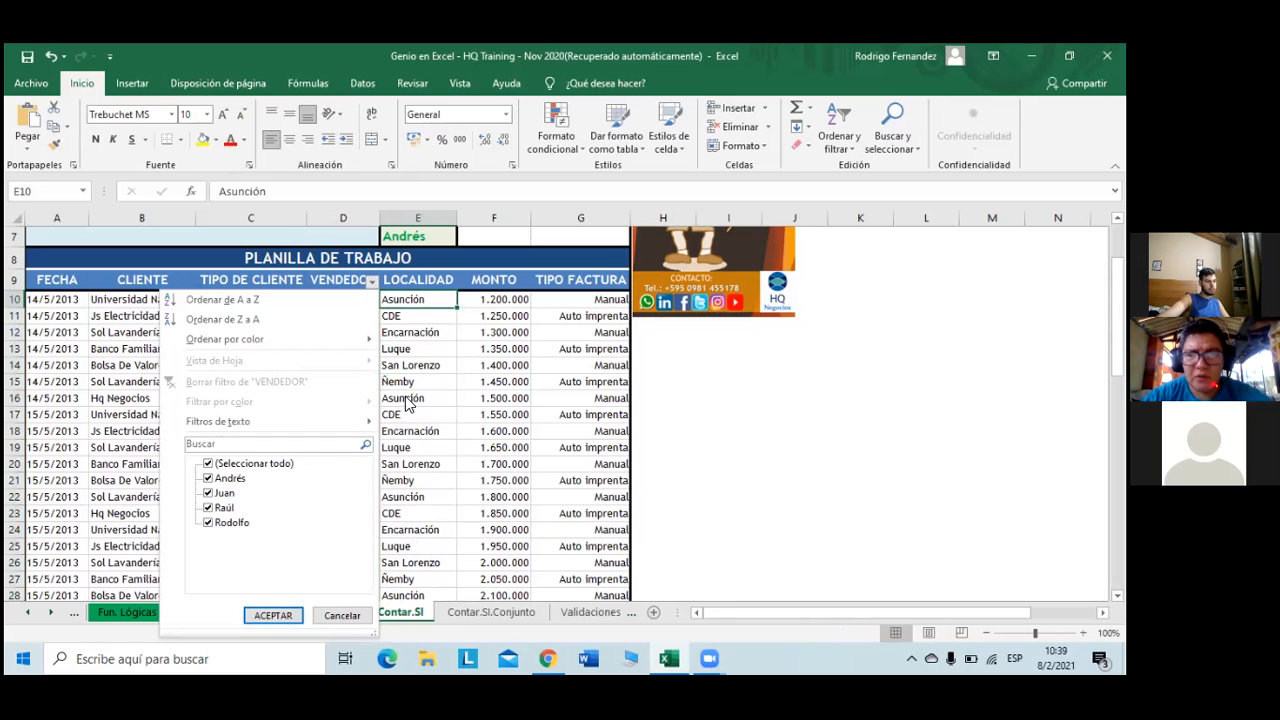
{"action": "left_click", "coordinate": [425, 325]}
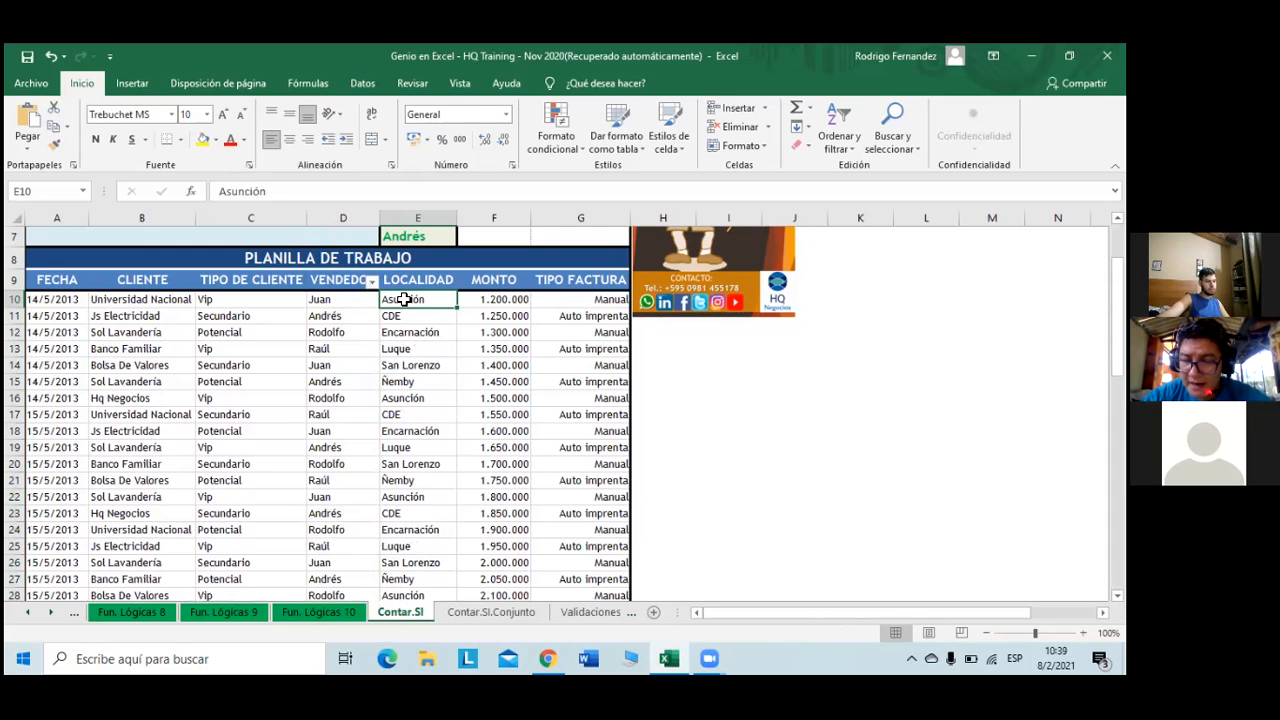
- Undo with Ctrl+Z to remove the filter entirely, then select cell G4
{"action": "key", "text": "ctrl+z"}
{"action": "key", "text": "ctrl+z"}
{"action": "key", "text": "ctrl+z"}
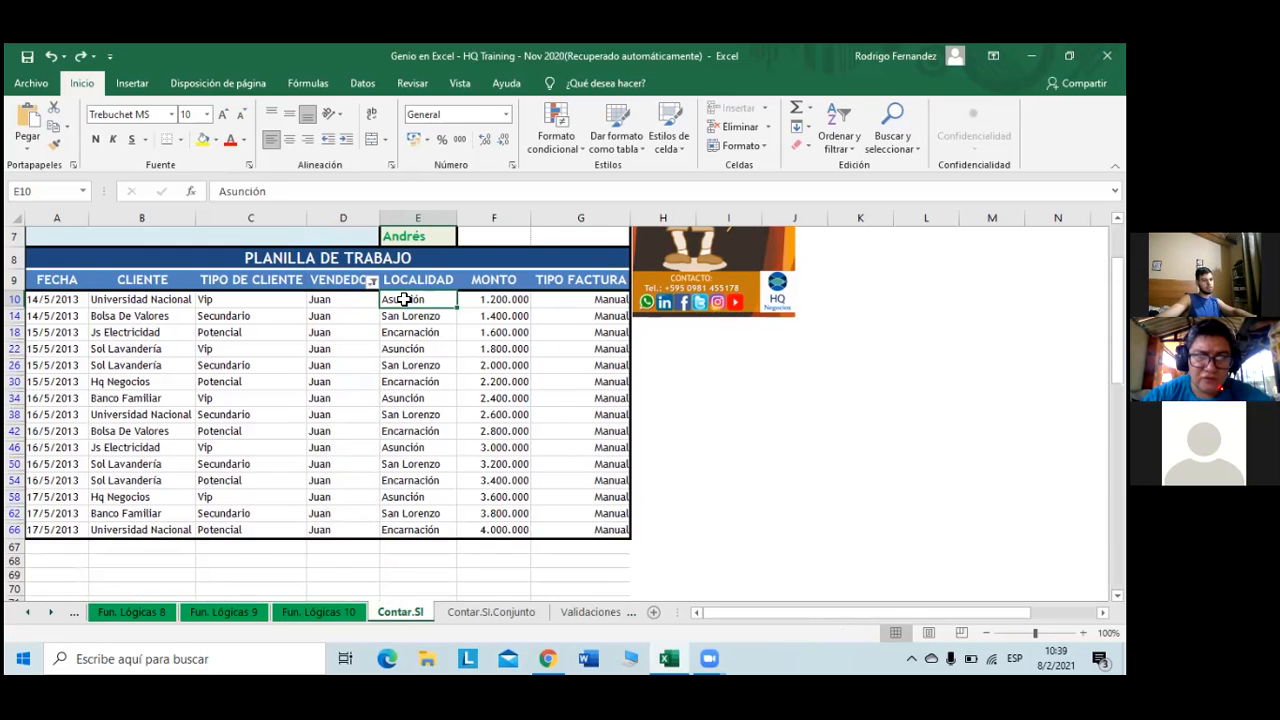
{"action": "left_click", "coordinate": [410, 298]}
{"action": "scroll", "coordinate": [414, 290], "scroll_direction": "up", "scroll_amount": 2}
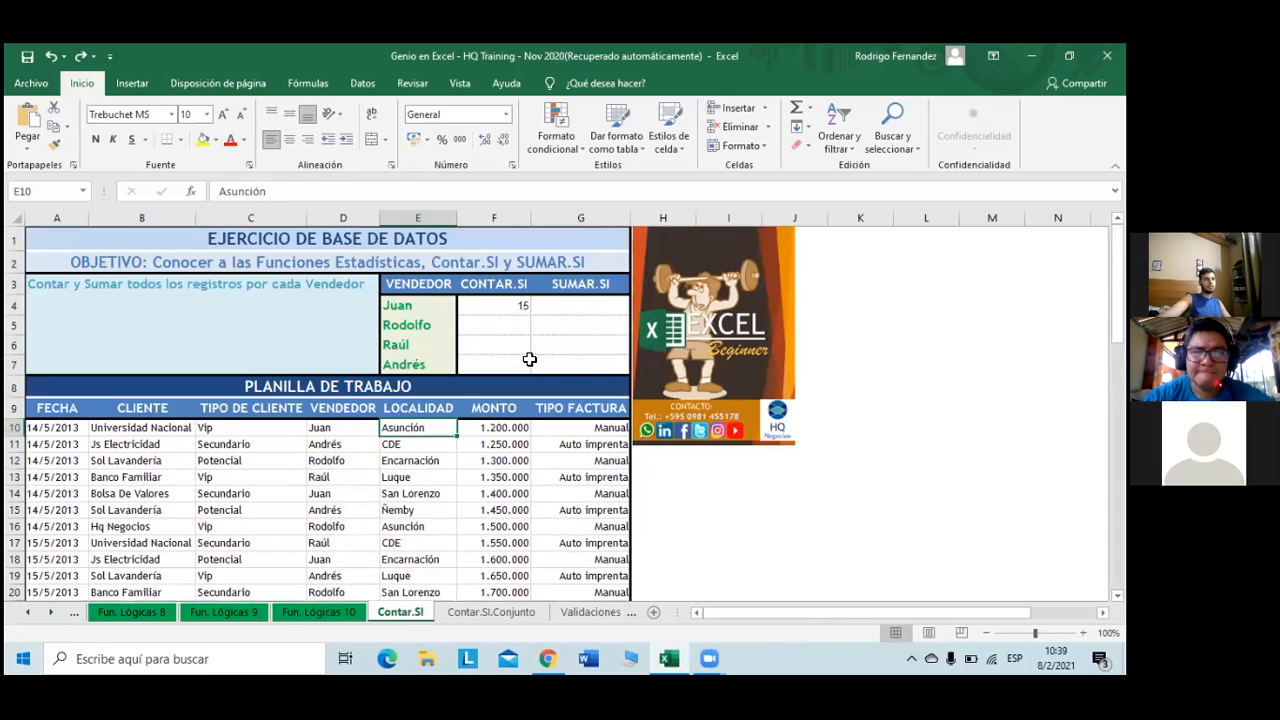
{"action": "left_click", "coordinate": [580, 314]}
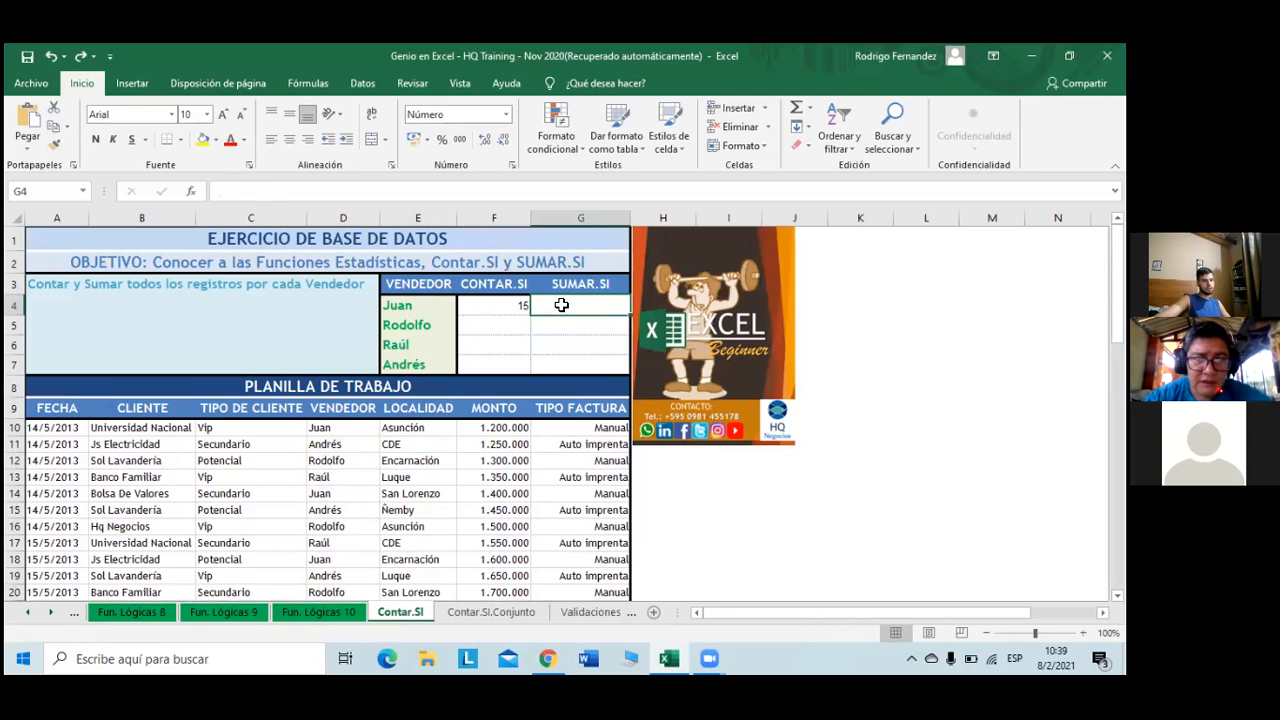
- Begin +SUMAR.SI in G4 with absolute range $D$10:$D$66 and criterion E4 (Juan)
{"action": "type", "text": "+"}
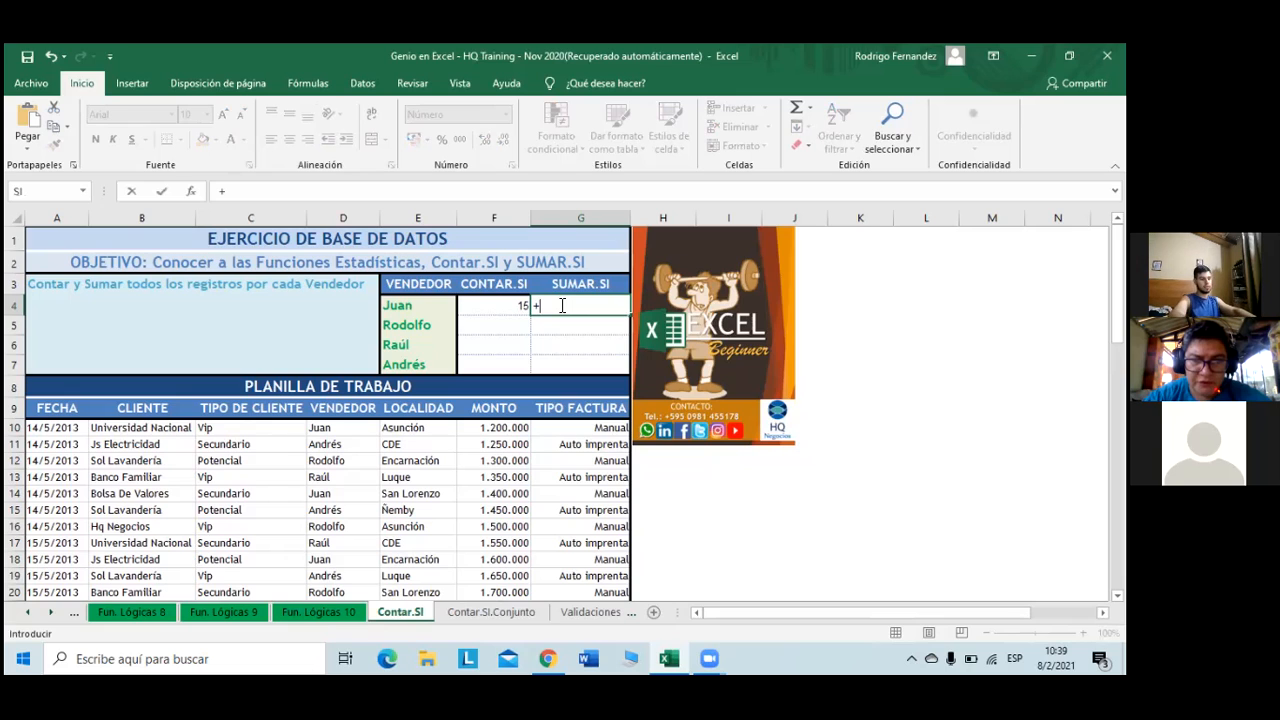
{"action": "type", "text": "sumar"}
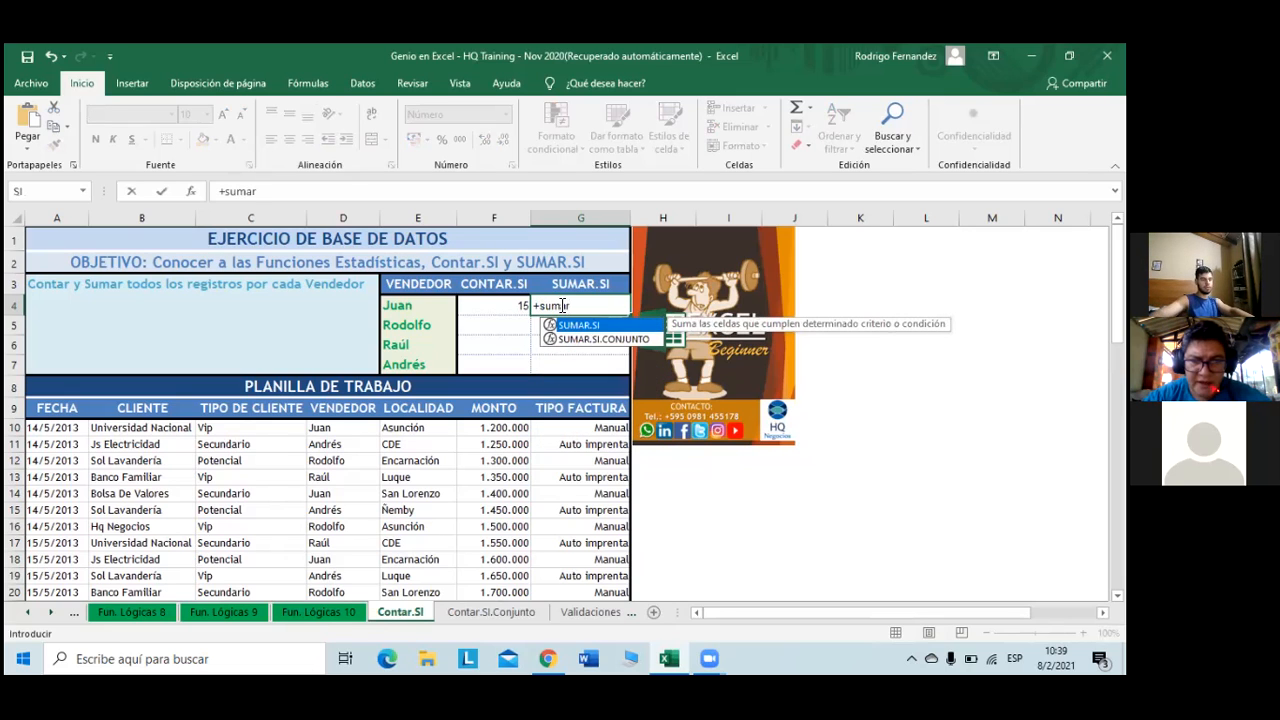
{"action": "double_click", "coordinate": [586, 326]}
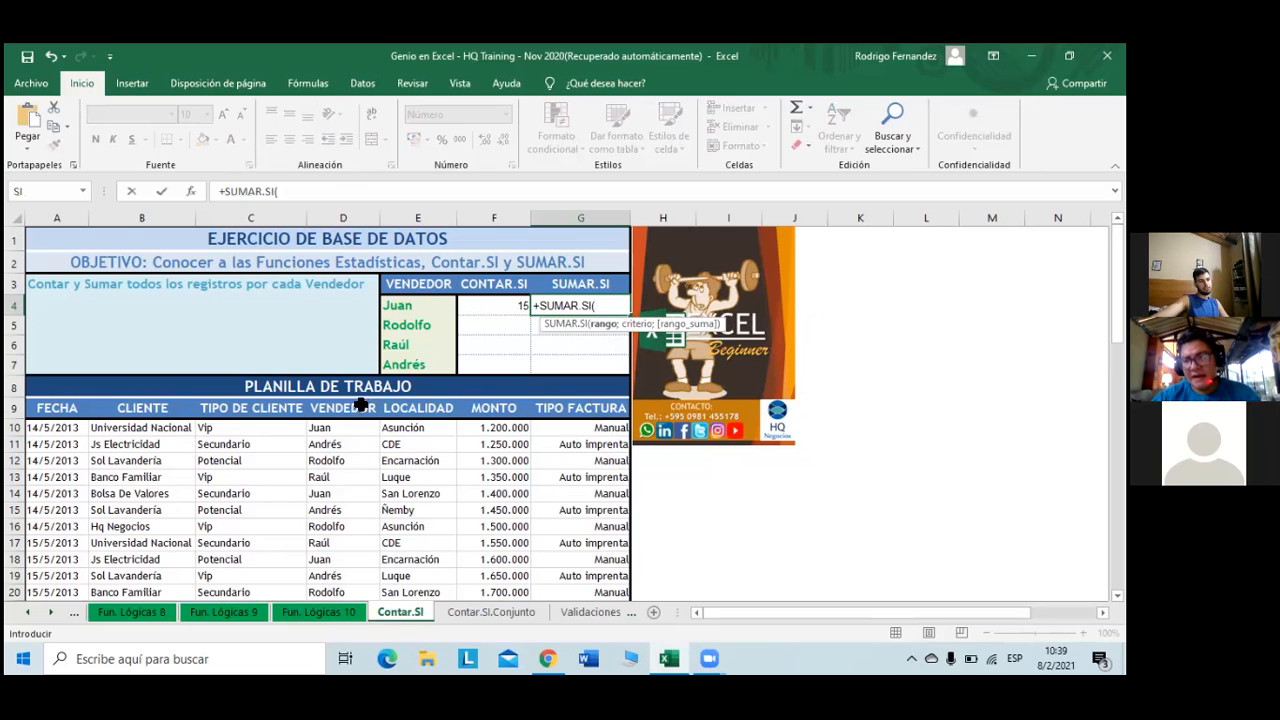
{"action": "left_click", "coordinate": [345, 432]}
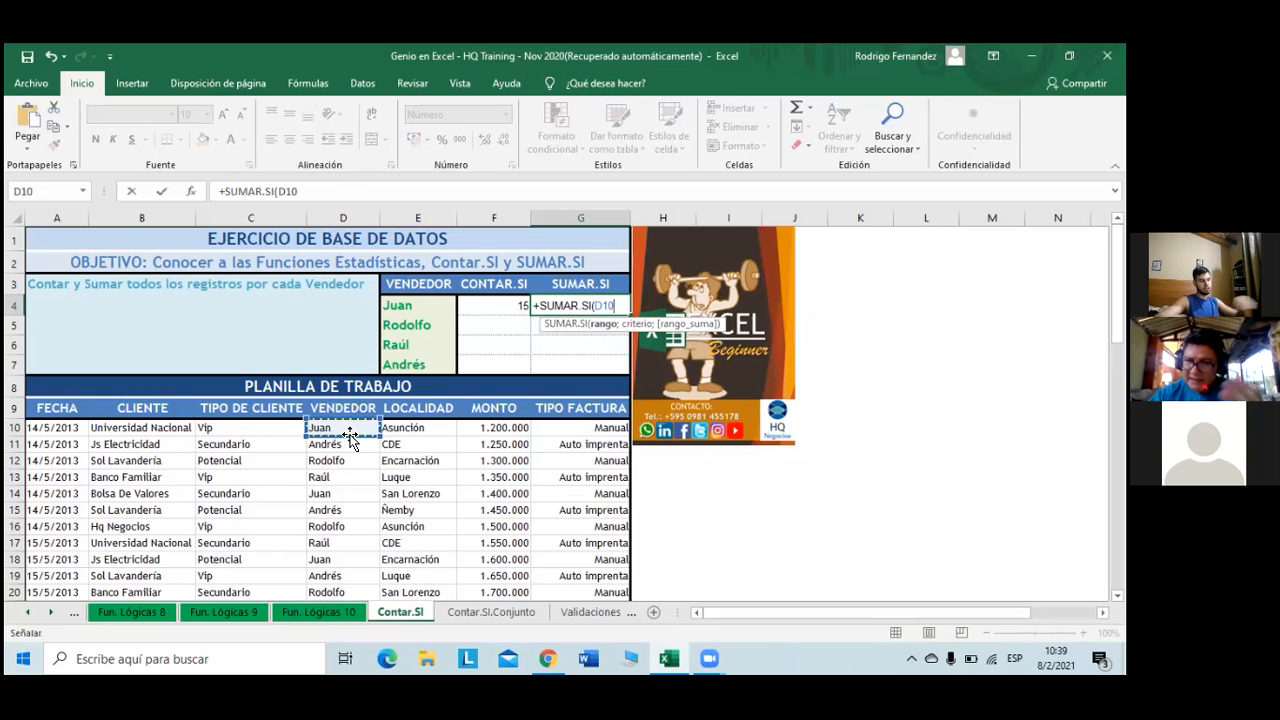
{"action": "key", "text": "ctrl+shift+Down"}
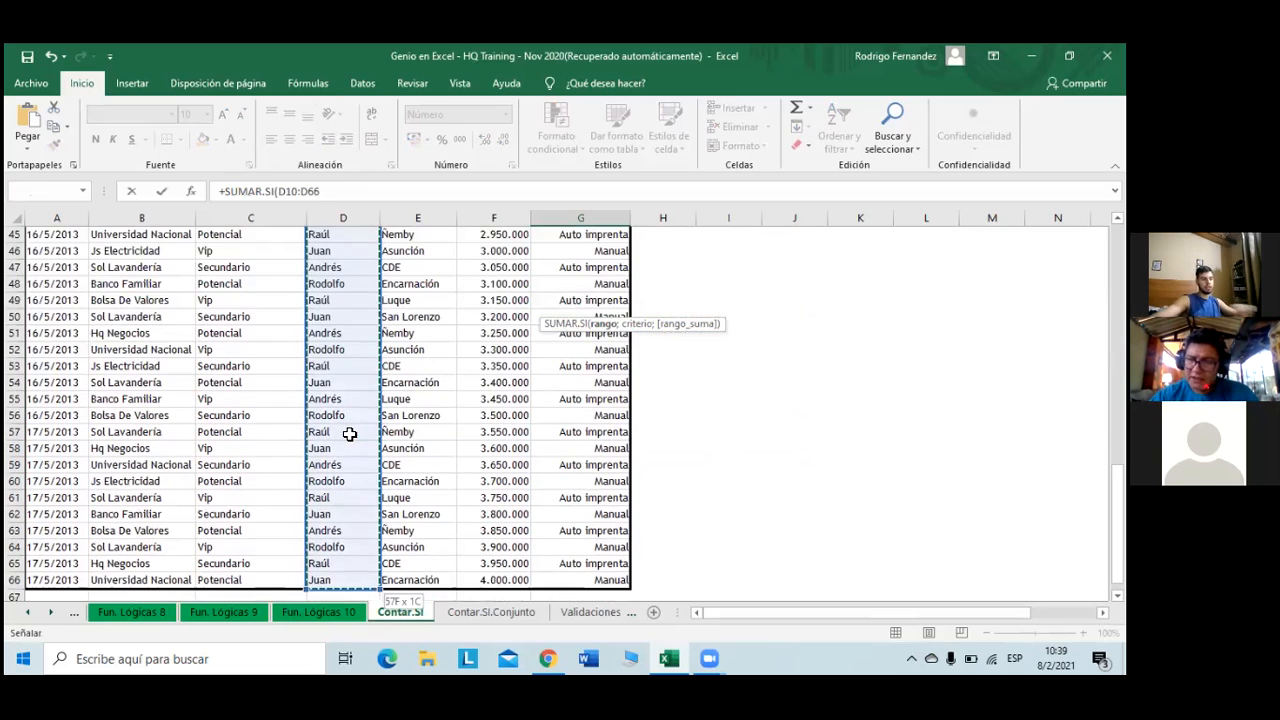
{"action": "scroll", "coordinate": [407, 465], "scroll_direction": "up", "scroll_amount": 10}
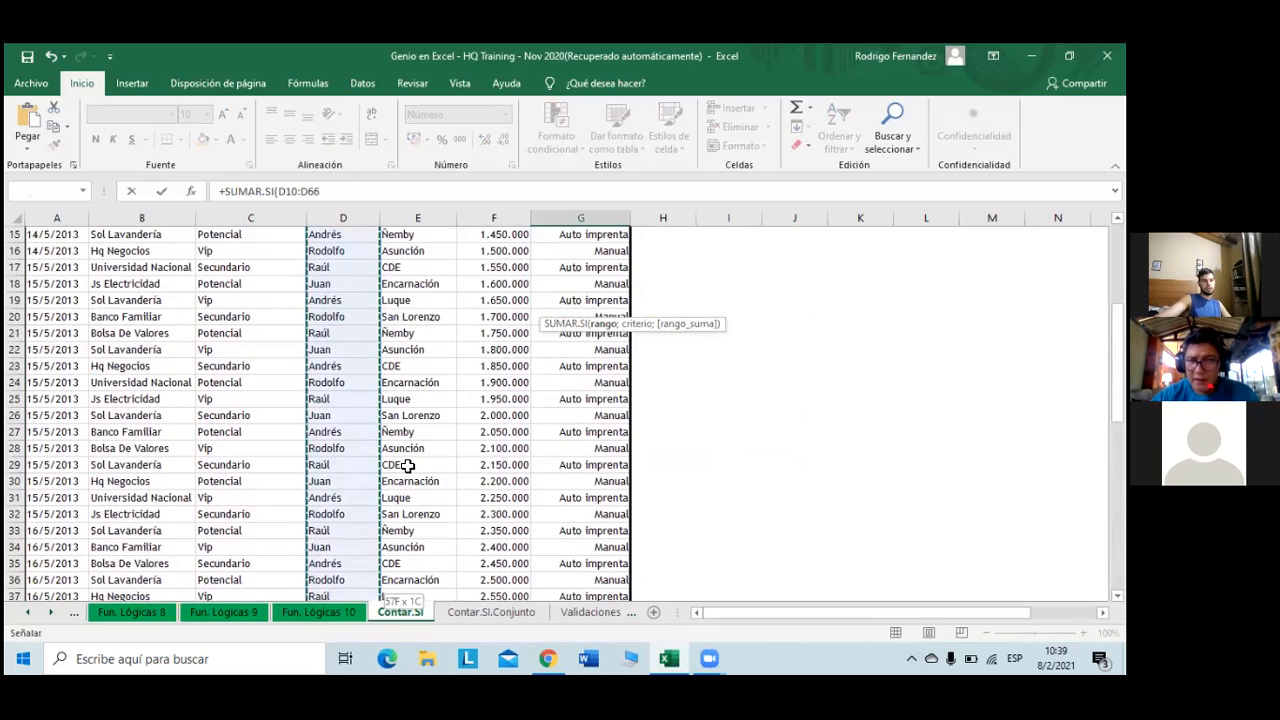
{"action": "scroll", "coordinate": [407, 465], "scroll_direction": "up", "scroll_amount": 1}
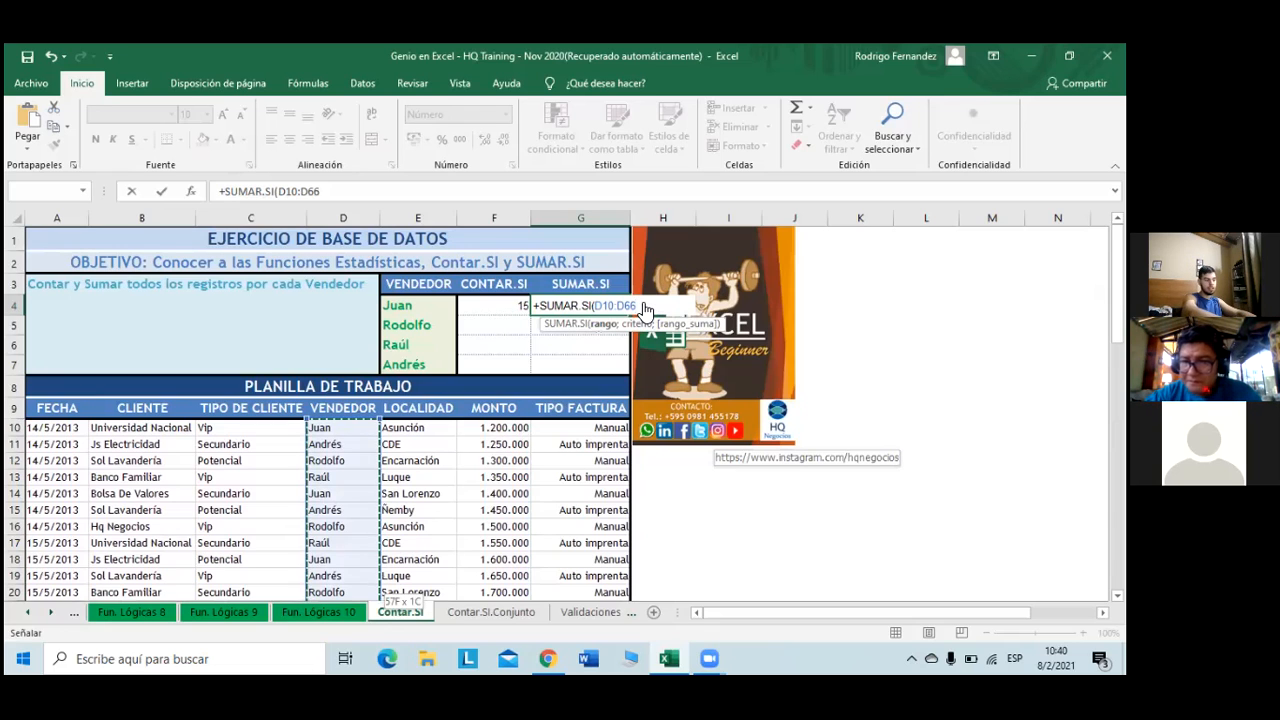
{"action": "key", "text": "F4"}
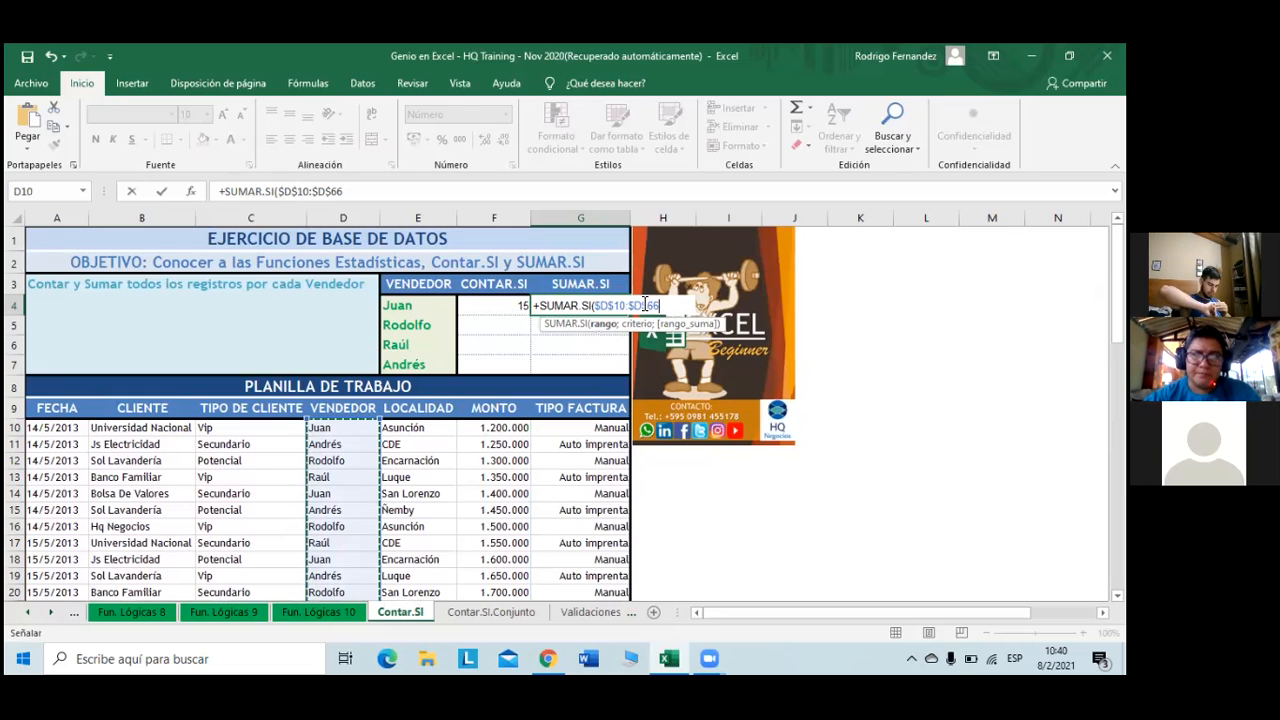
{"action": "type", "text": ";"}
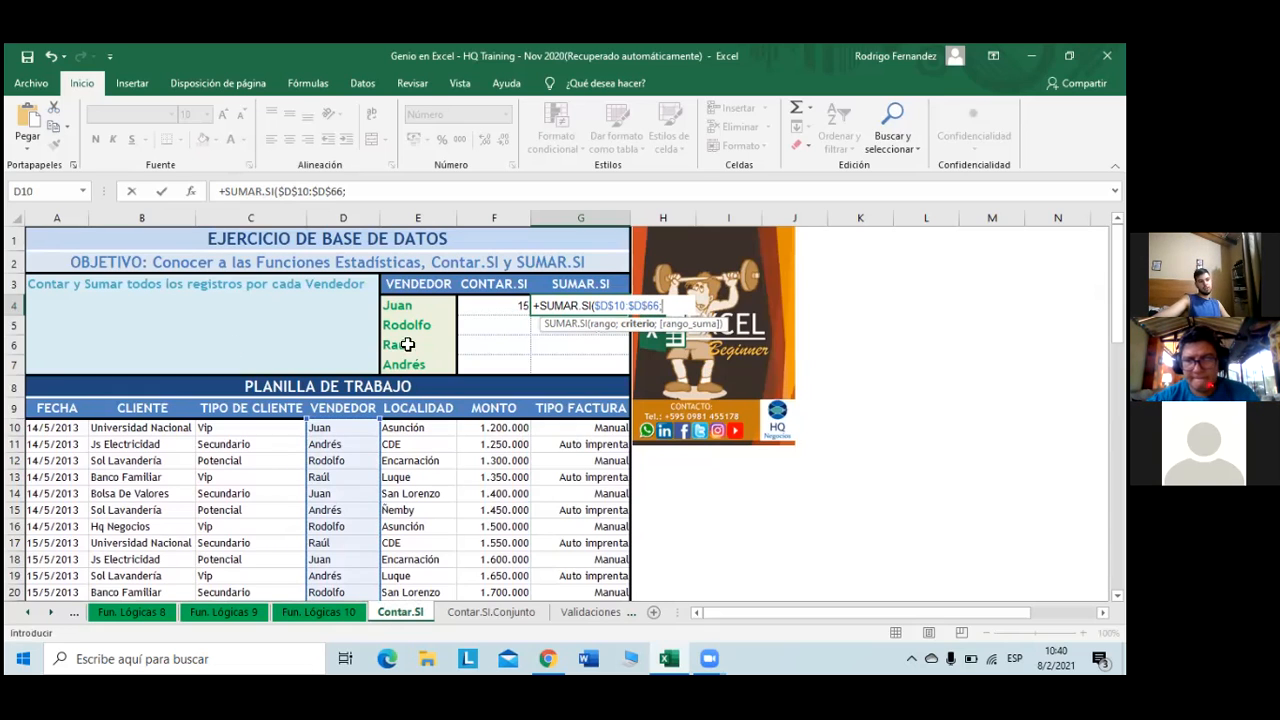
{"action": "left_click", "coordinate": [415, 307]}
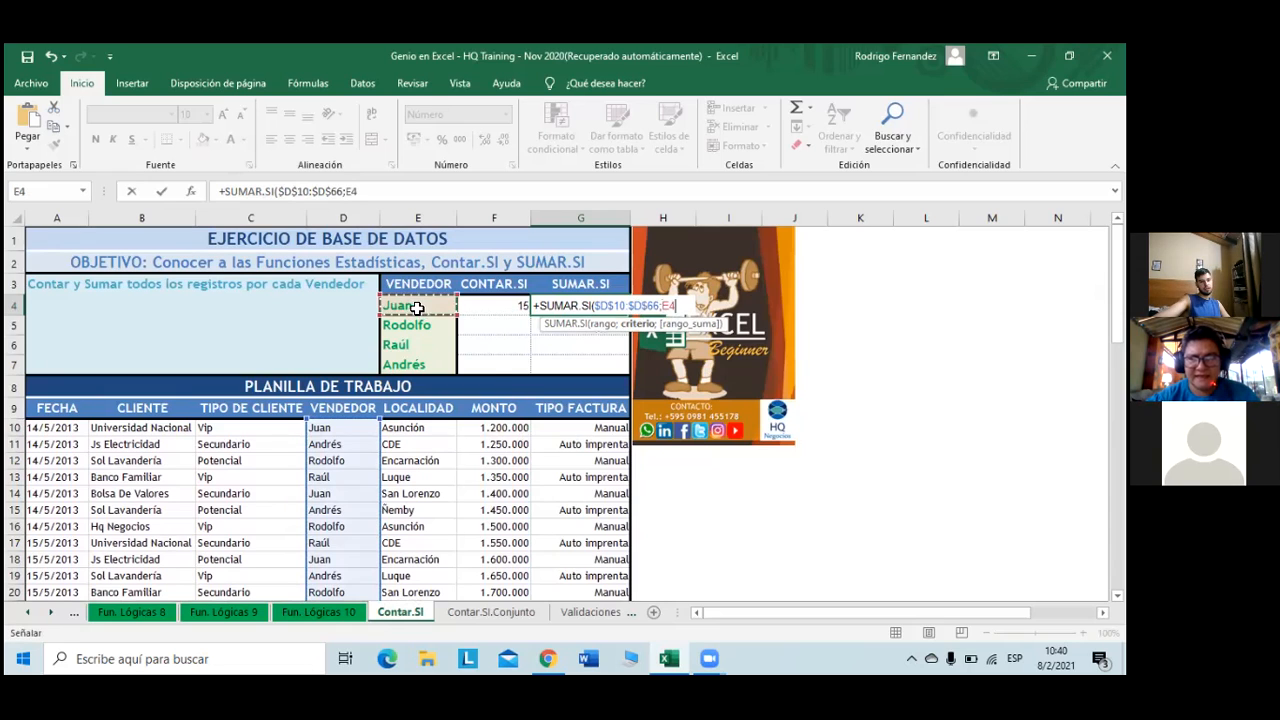
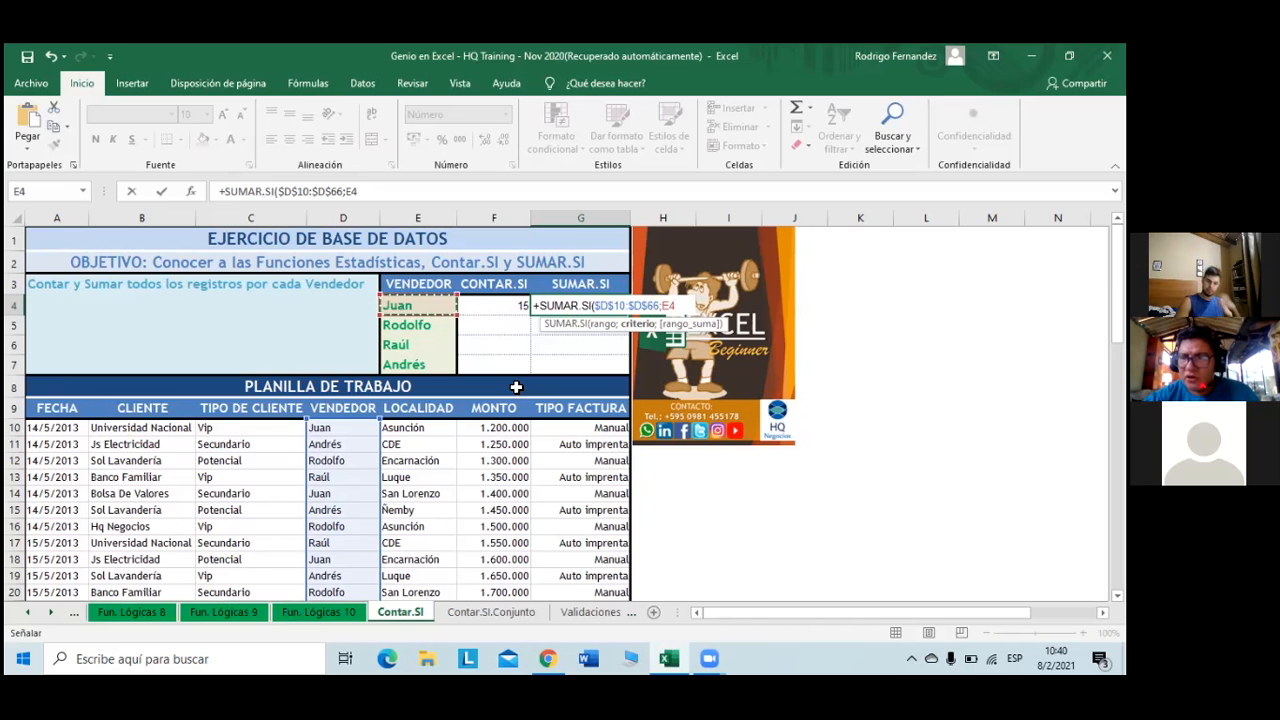
- Complete Juan's SUMAR.SI in G4 with absolute sum range $F$10:$F$66, giving 39.000.000
{"action": "type", "text": ";"}
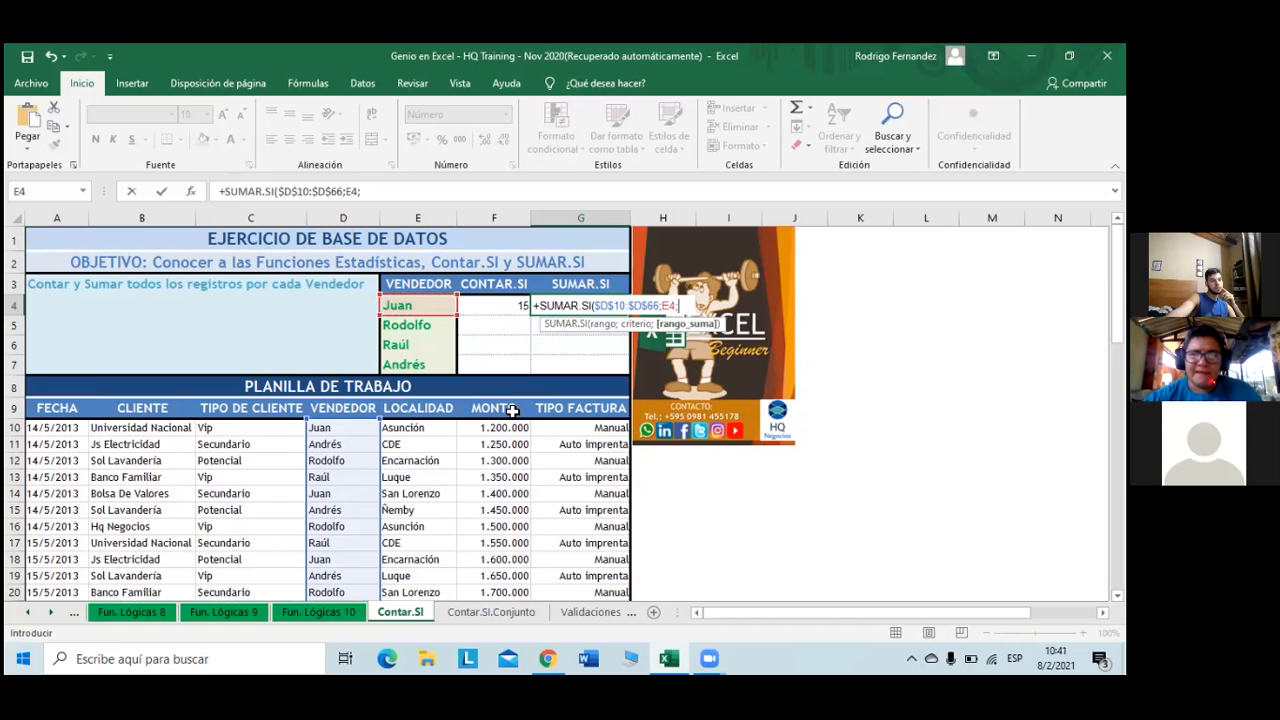
{"action": "left_click", "coordinate": [486, 427]}
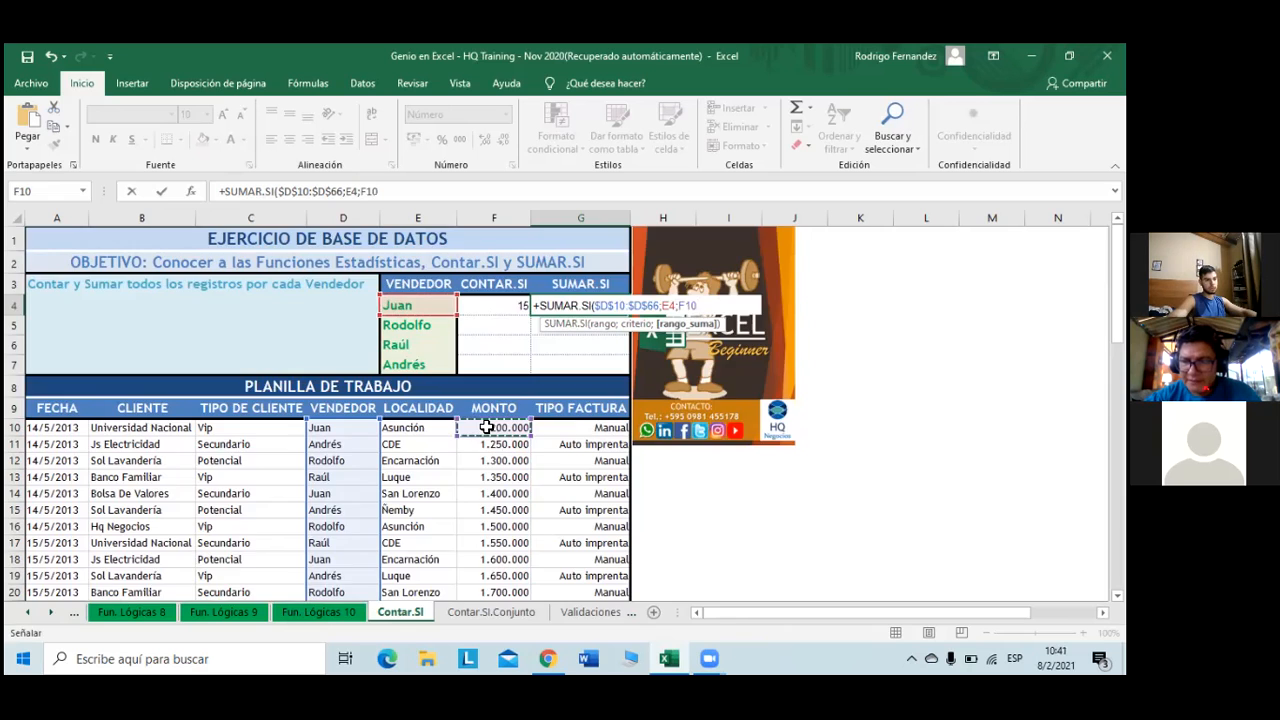
{"action": "key", "text": "ctrl+shift+Down"}
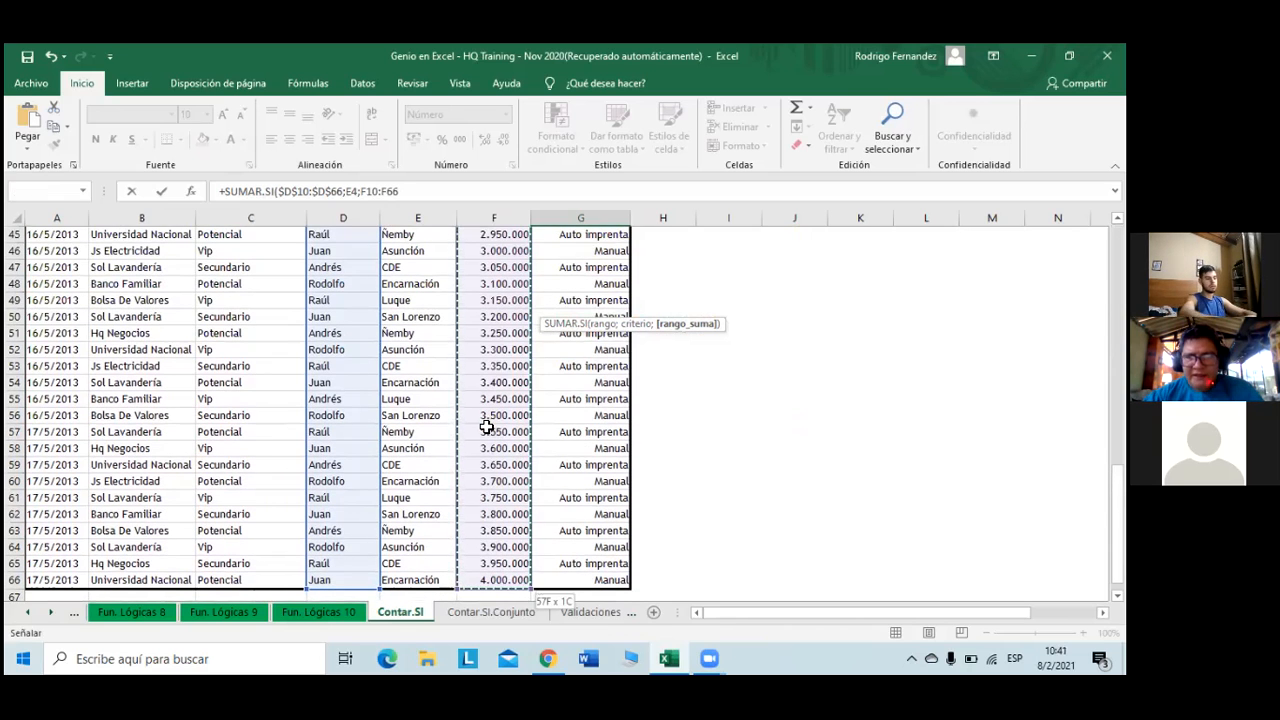
{"action": "key", "text": "F4"}
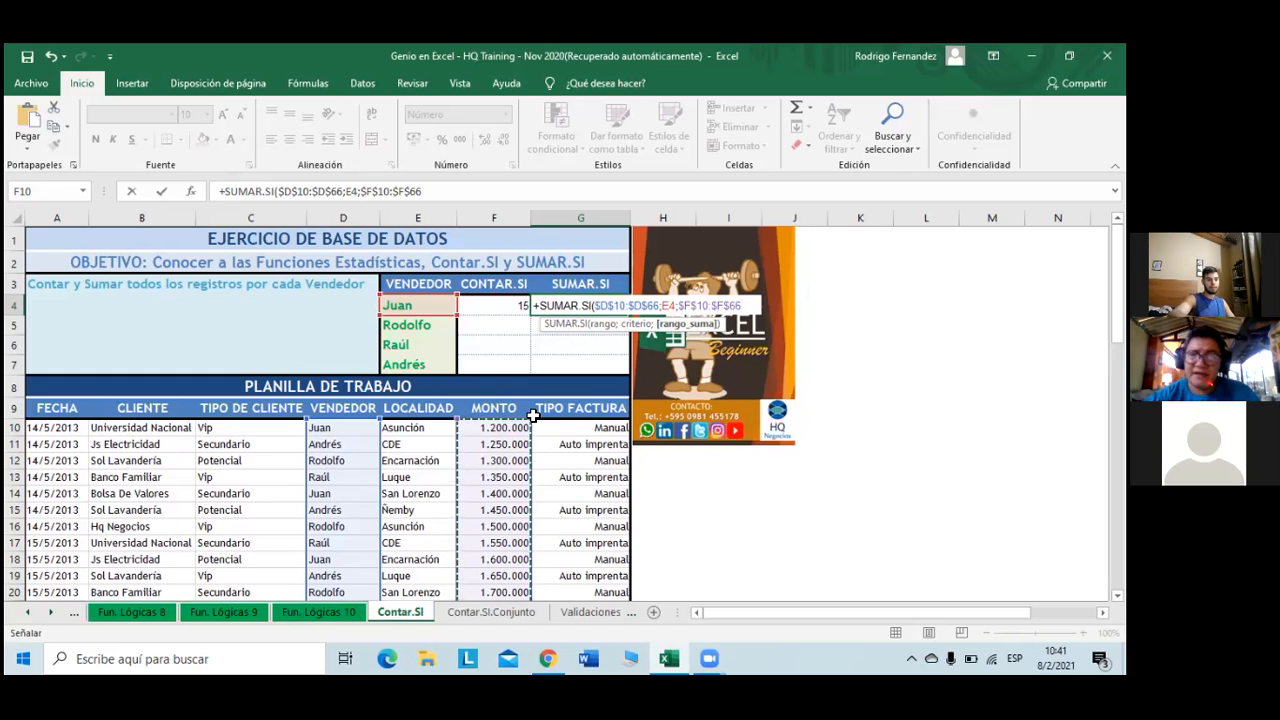
{"action": "type", "text": ")"}
{"action": "key", "text": "Return"}
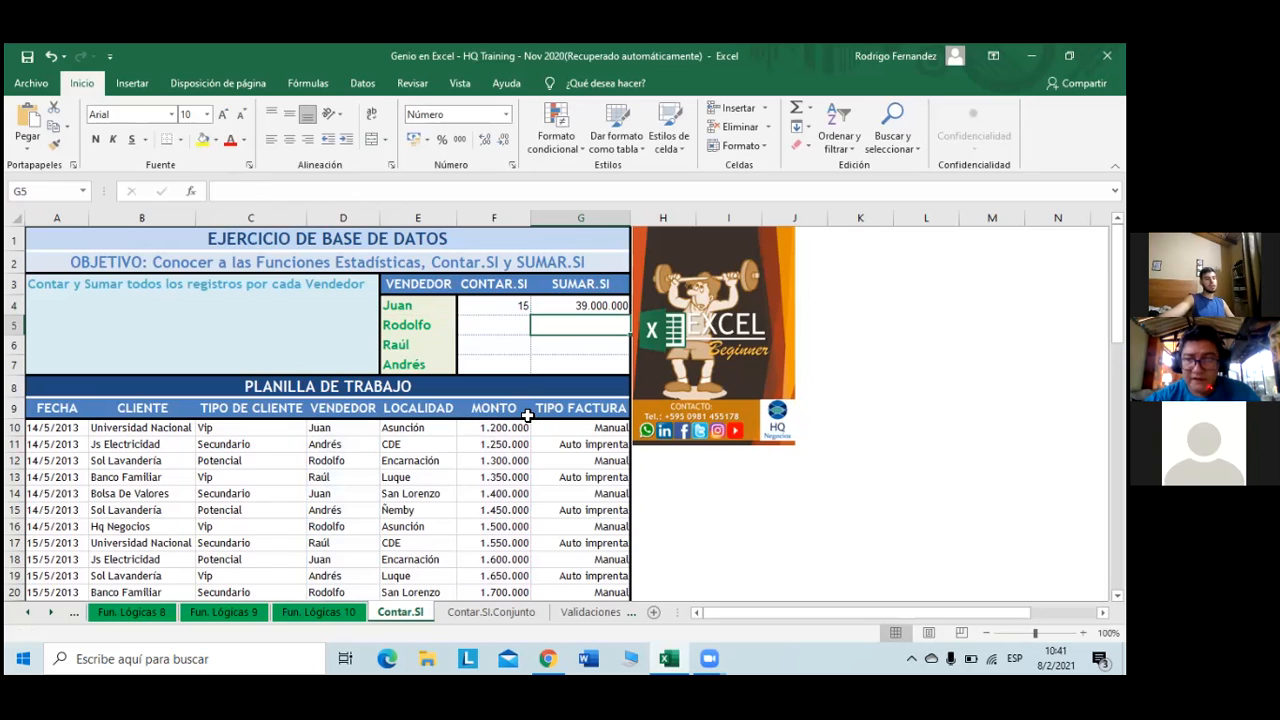
- Turn on AutoFilter for the work table's header row via Ordenar y filtrar
{"action": "left_click", "coordinate": [520, 415]}
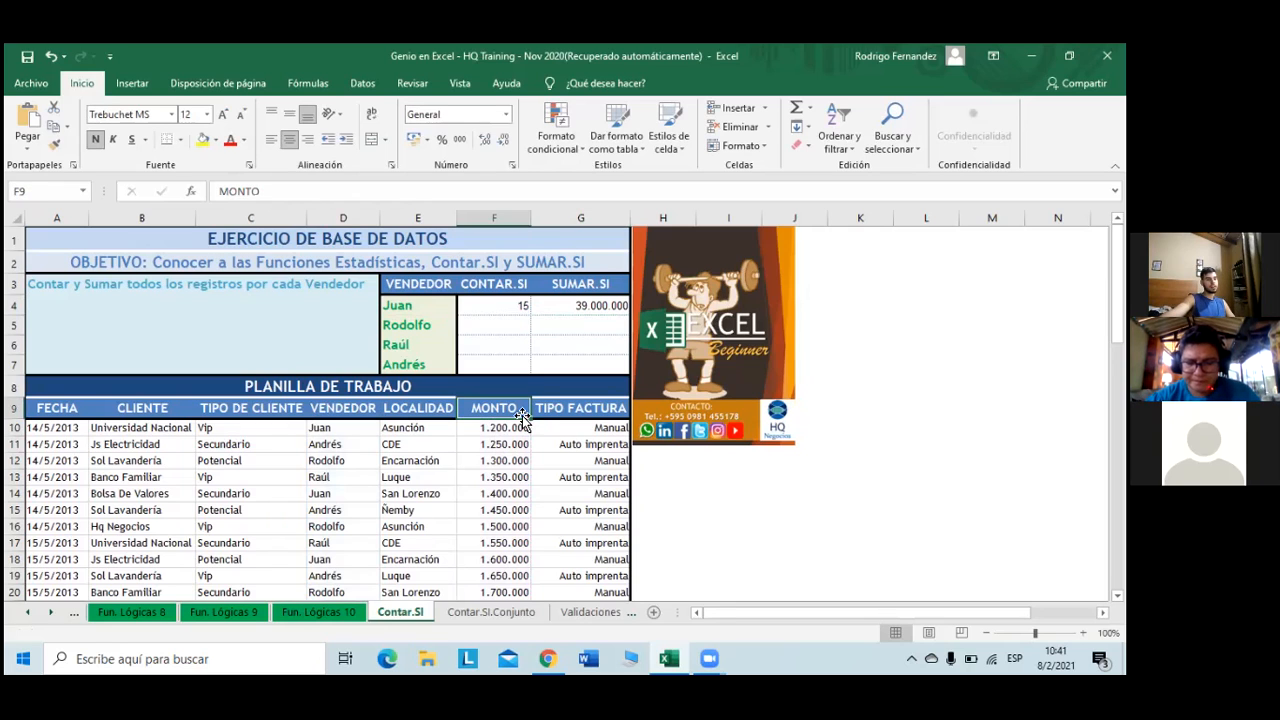
{"action": "left_click", "coordinate": [855, 150]}
{"action": "left_click", "coordinate": [875, 225]}
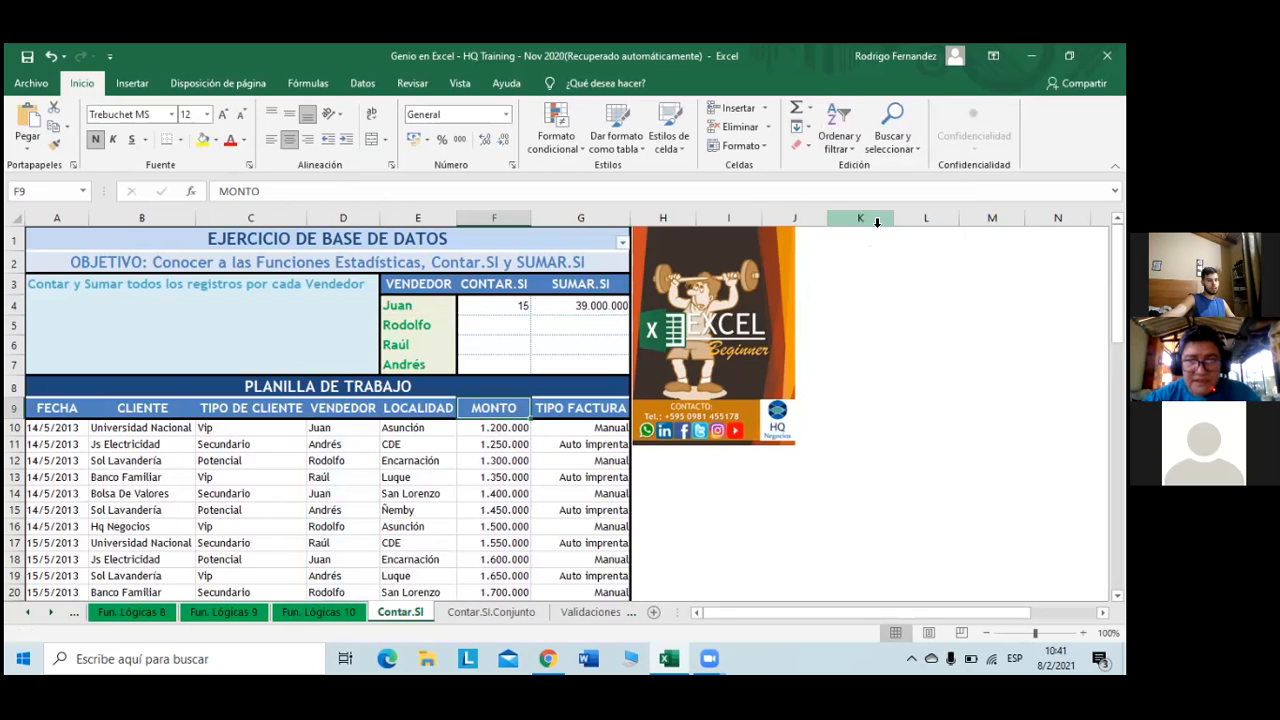
{"action": "left_click", "coordinate": [325, 404]}
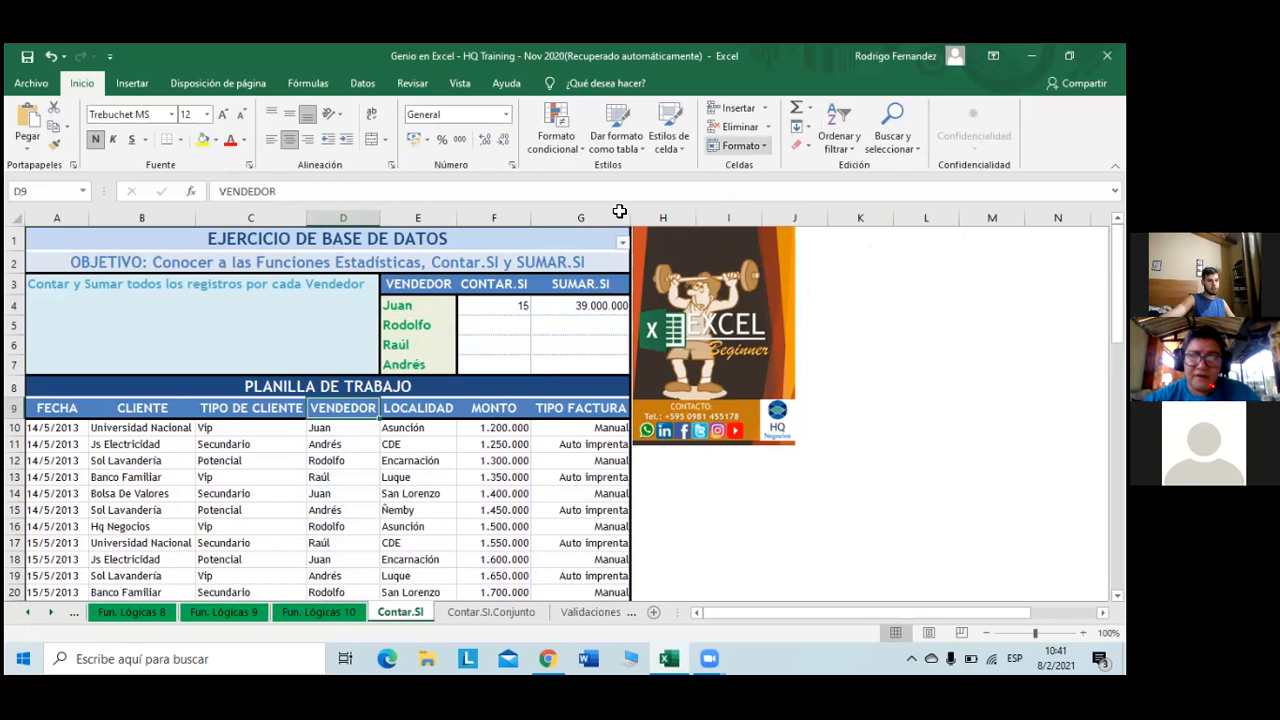
{"action": "key", "text": "ctrl+shift+Down"}
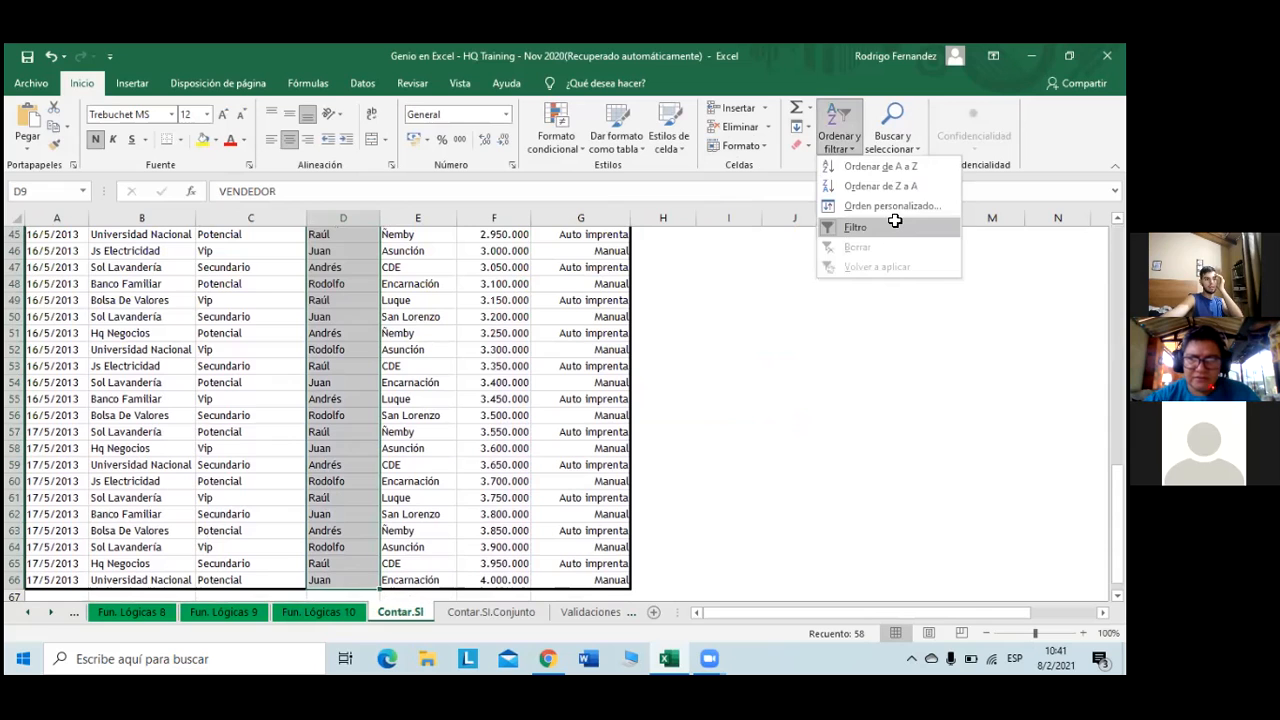
{"action": "left_click", "coordinate": [895, 221]}
{"action": "scroll", "coordinate": [653, 288], "scroll_direction": "up", "scroll_amount": 7}
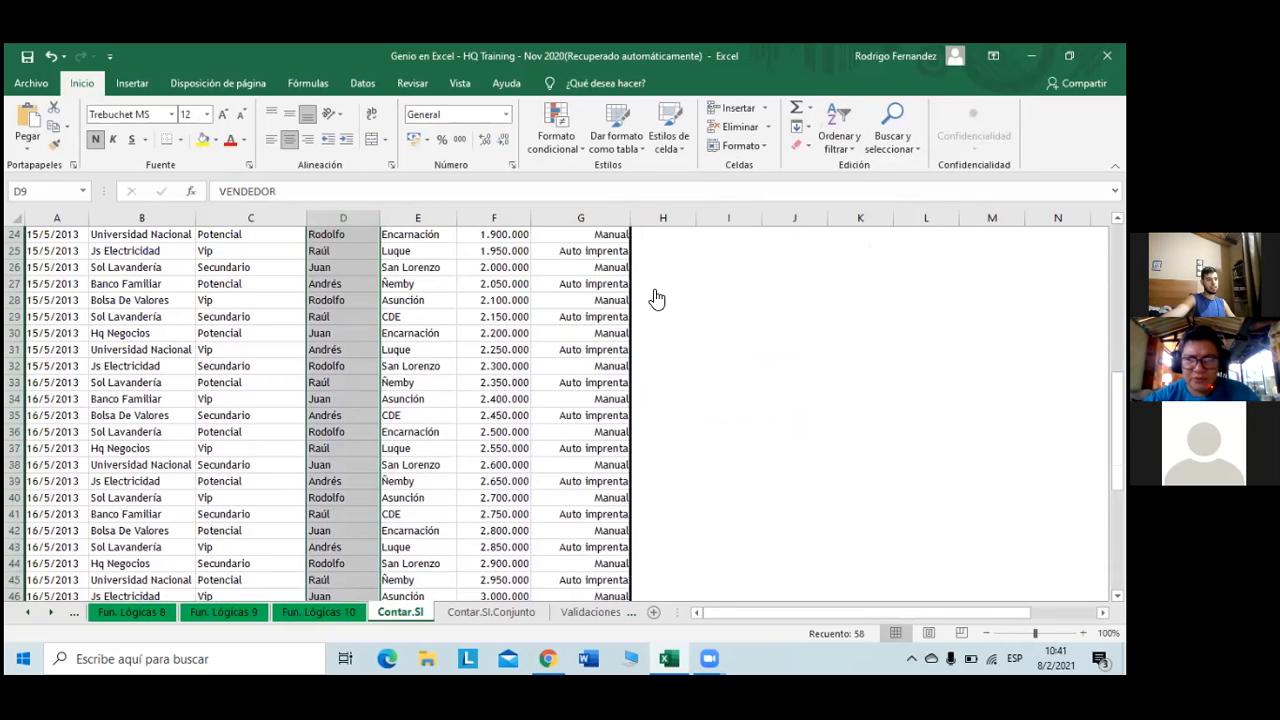
{"action": "scroll", "coordinate": [655, 298], "scroll_direction": "up", "scroll_amount": 8}
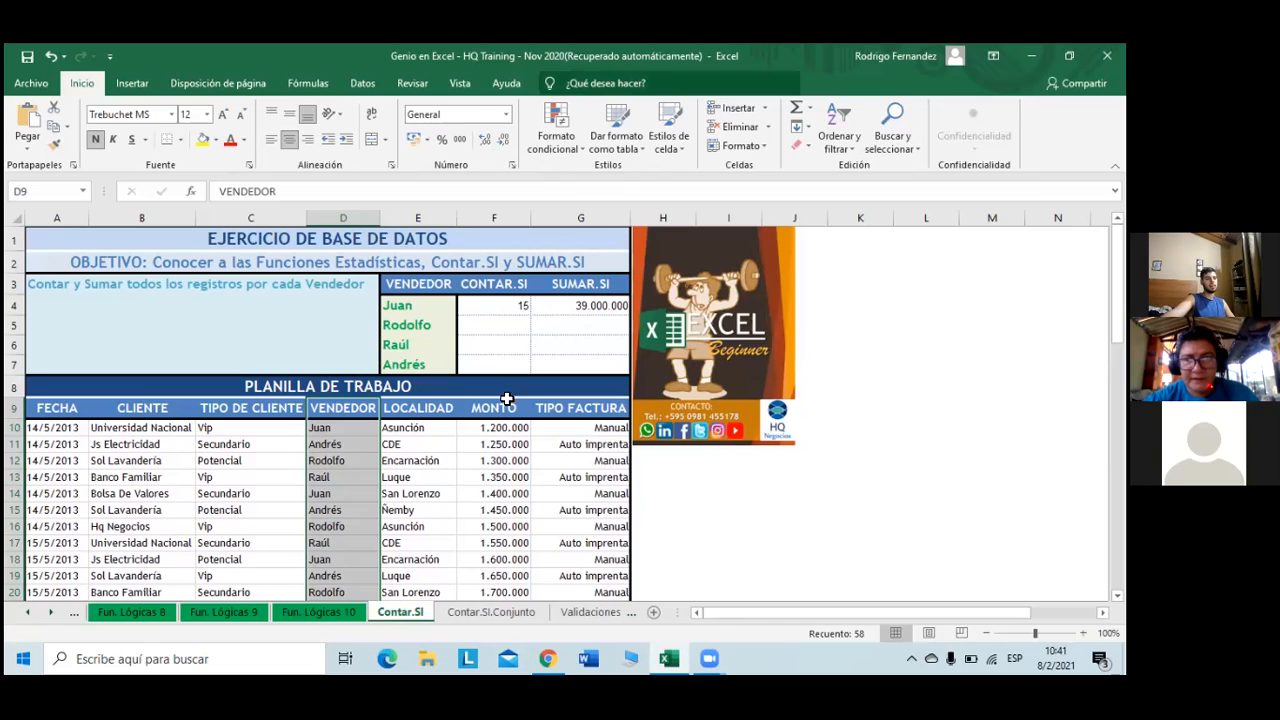
{"action": "left_click", "coordinate": [838, 134]}
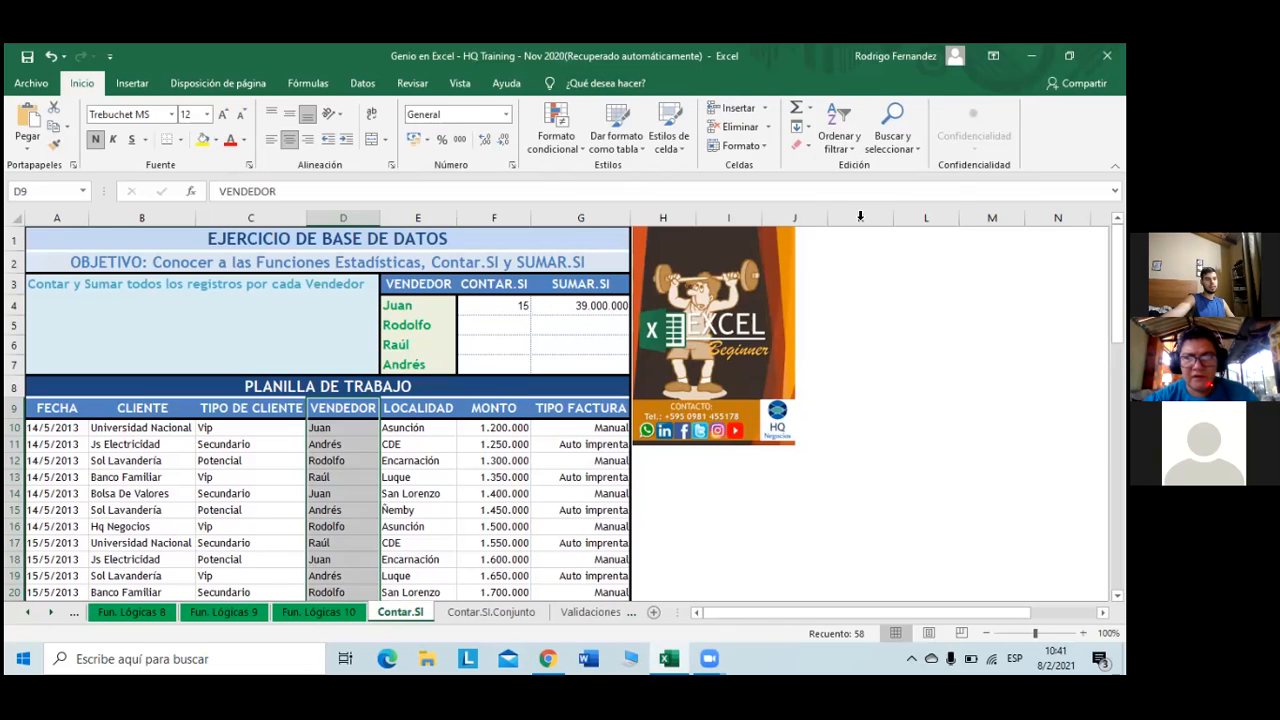
- Filter VENDEDOR to Juan only and select his MONTO values to confirm the 39.000.000 sum
{"action": "left_click", "coordinate": [371, 409]}
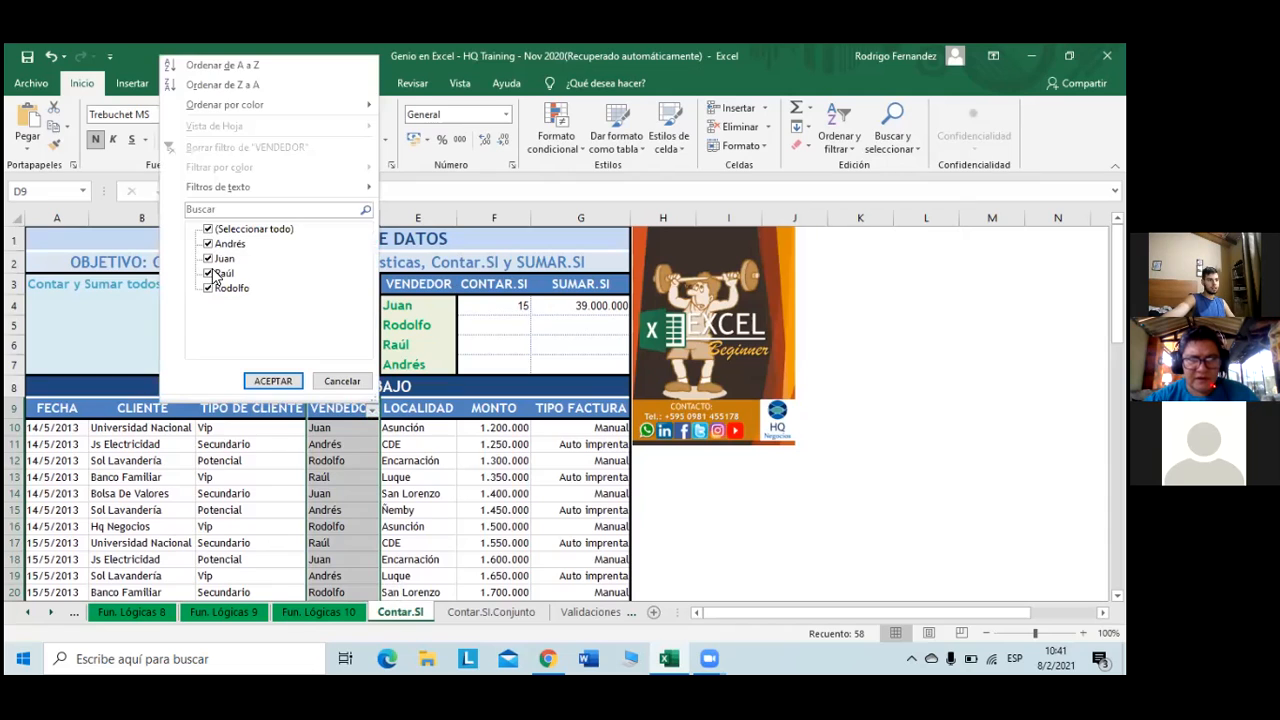
{"action": "left_click", "coordinate": [208, 229]}
{"action": "left_click", "coordinate": [208, 259]}
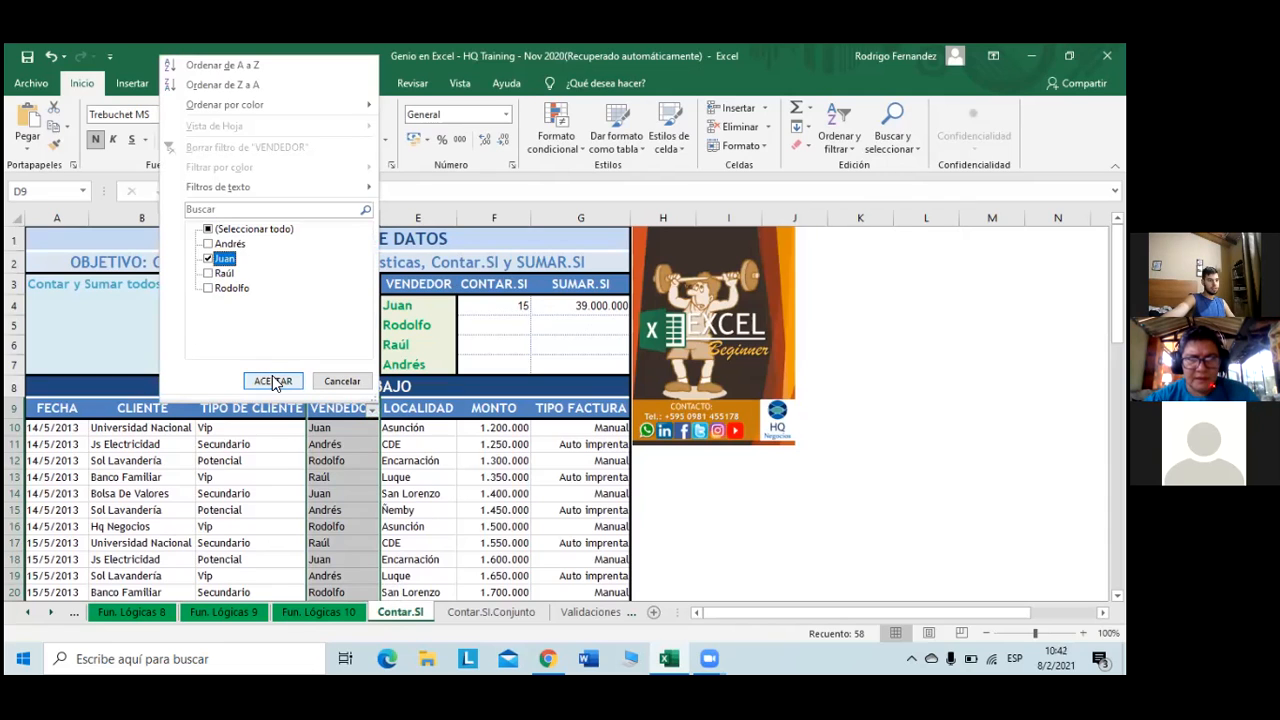
{"action": "left_click", "coordinate": [273, 381]}
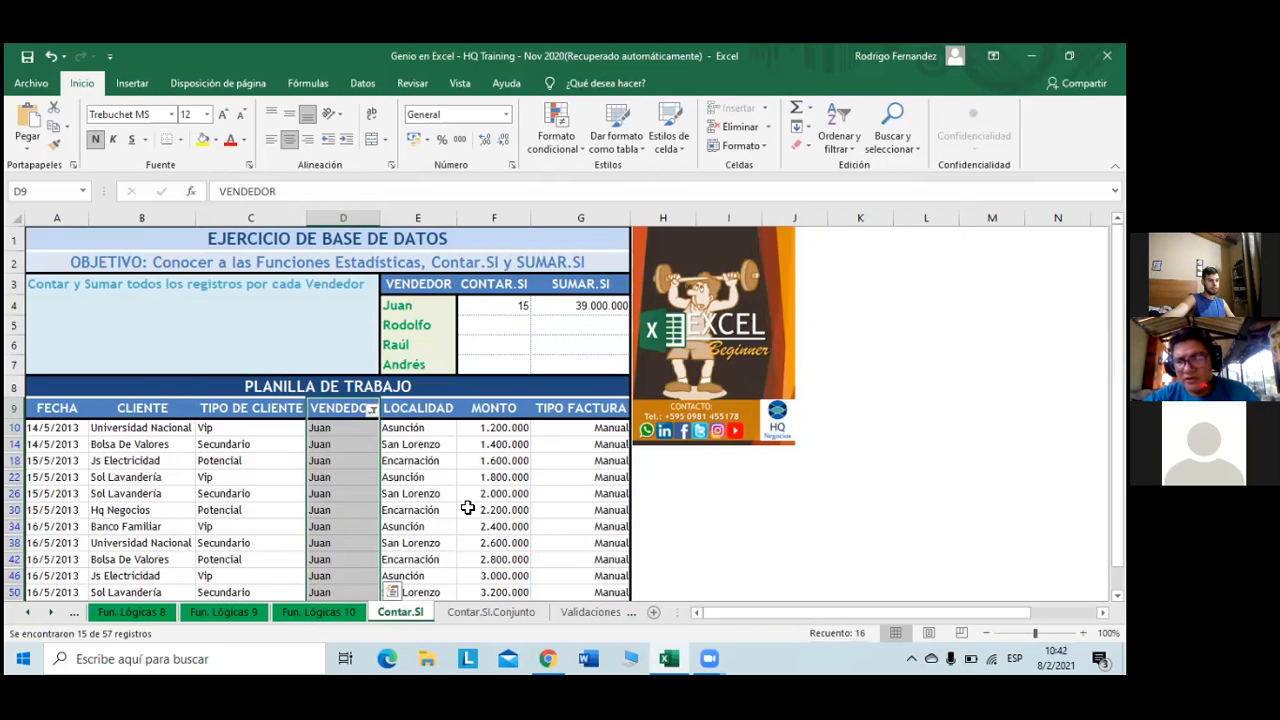
{"action": "scroll", "coordinate": [543, 460], "scroll_direction": "down", "scroll_amount": 1}
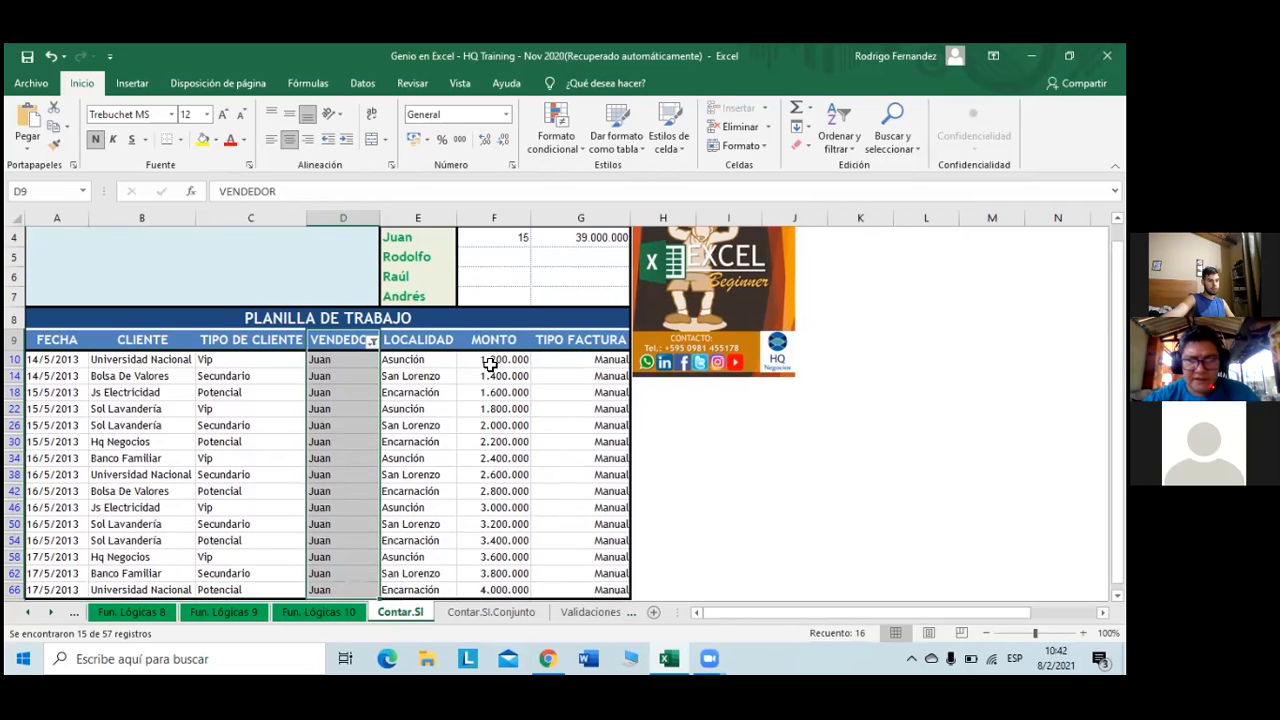
{"action": "left_click", "coordinate": [490, 364]}
{"action": "left_click_drag", "start_coordinate": [498, 453], "coordinate": [494, 548]}
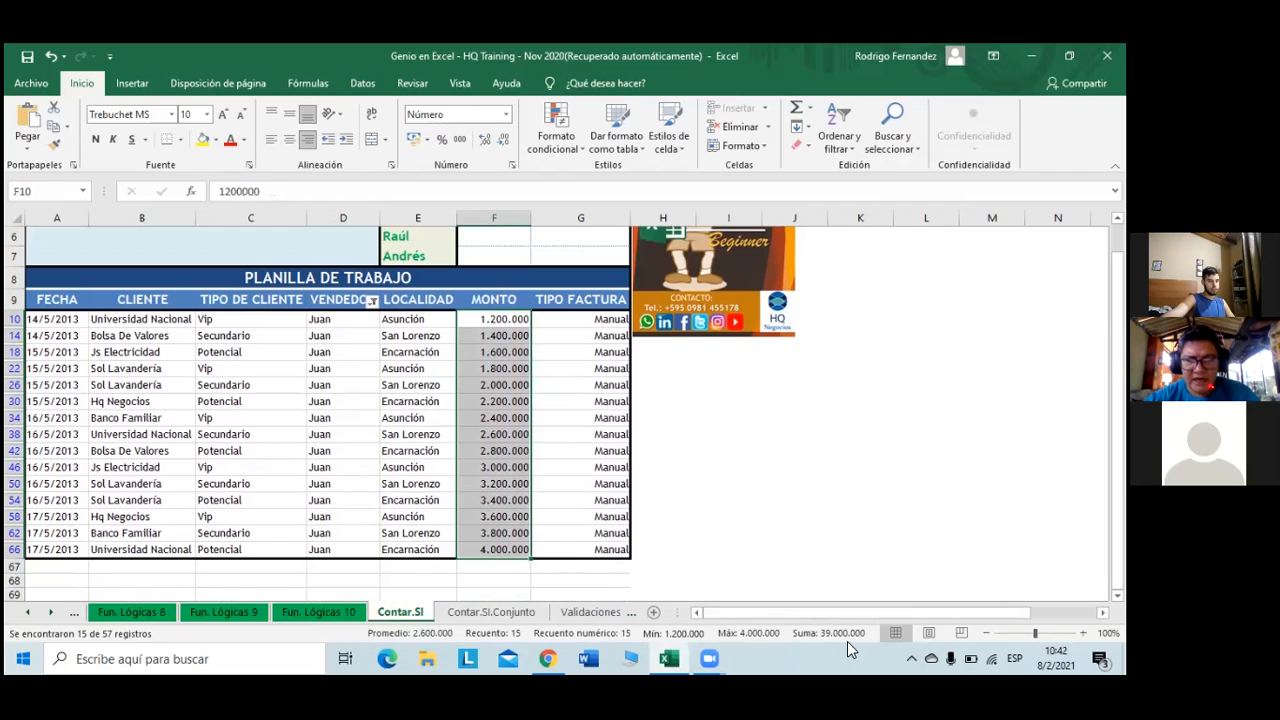
{"action": "scroll", "coordinate": [749, 449], "scroll_direction": "up", "scroll_amount": 2}
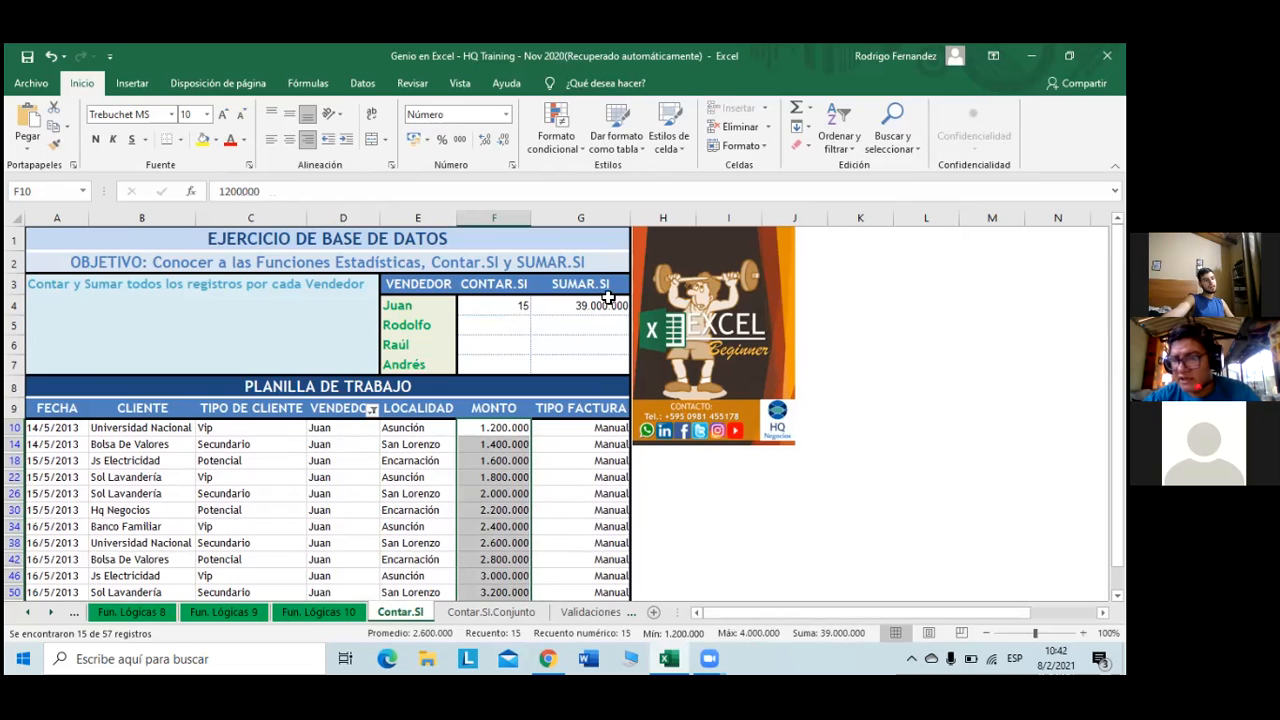
- Fill the CONTAR.SI count from F4 down to F7 and move the EXCEL logo further right
{"action": "left_click", "coordinate": [529, 308]}
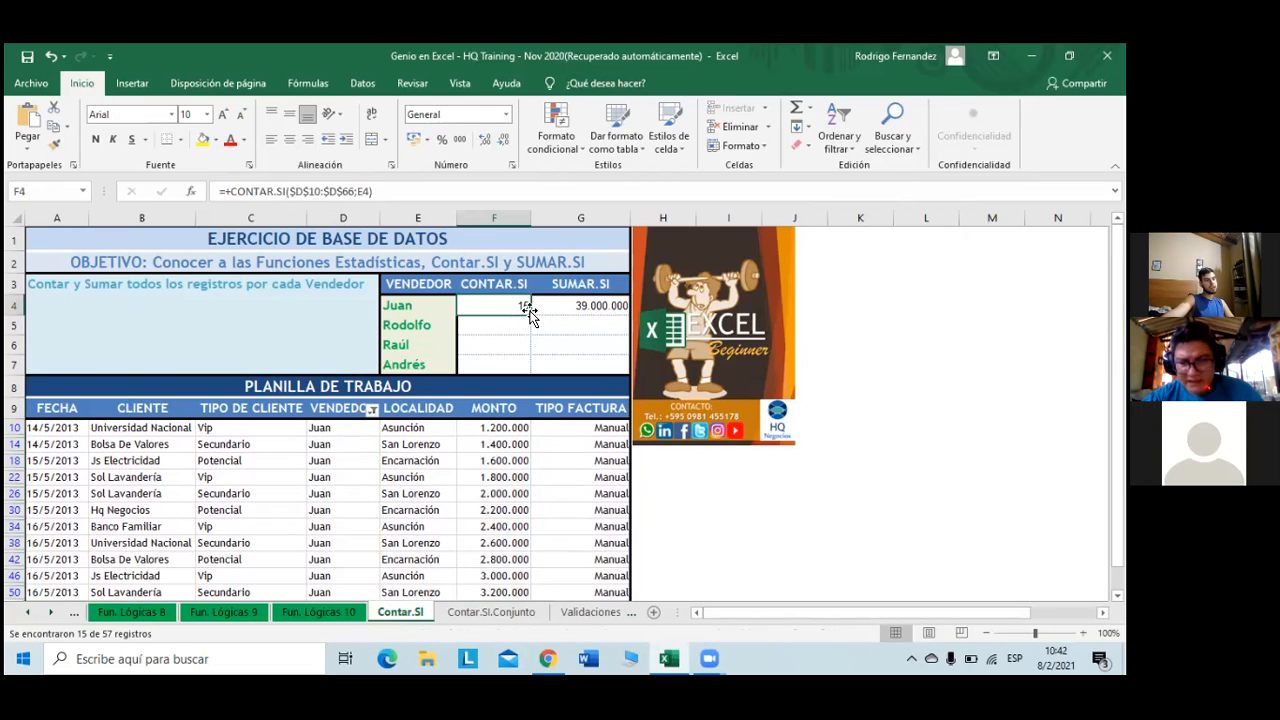
{"action": "left_click_drag", "start_coordinate": [530, 314], "coordinate": [528, 368]}
{"action": "left_click", "coordinate": [614, 306]}
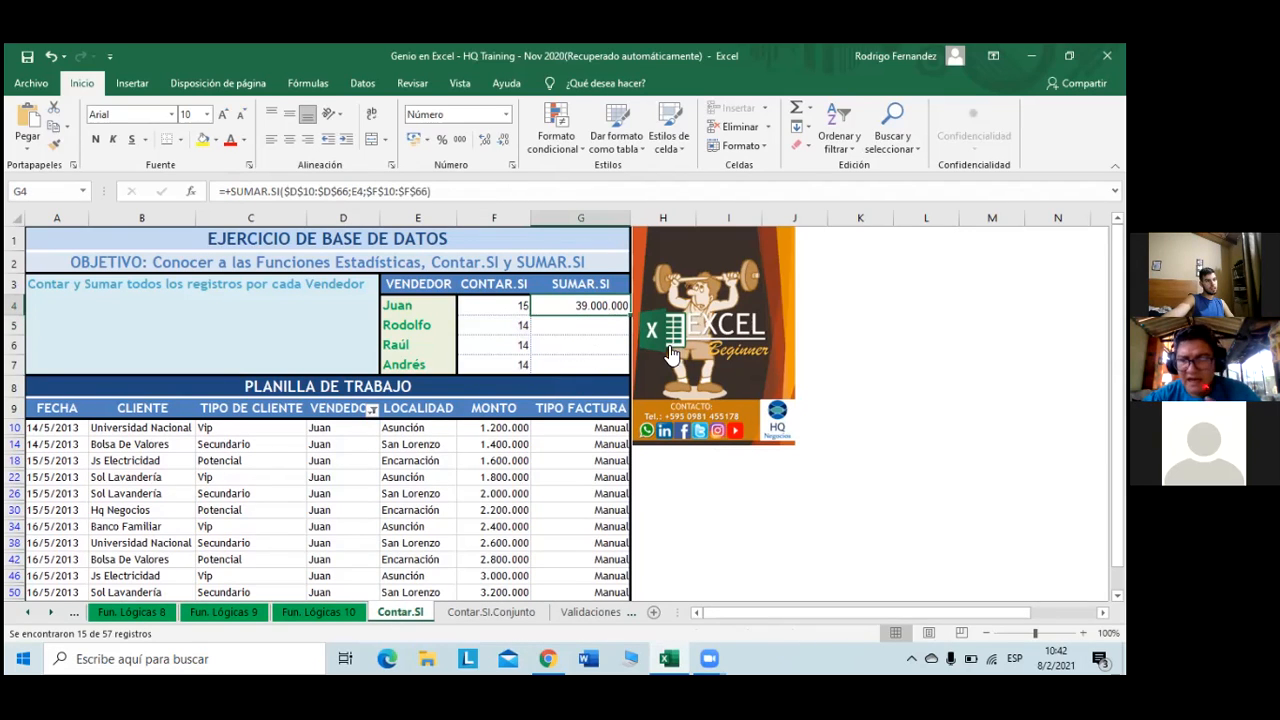
{"action": "left_click_drag", "start_coordinate": [670, 307], "coordinate": [748, 306]}
{"action": "left_click", "coordinate": [762, 322]}
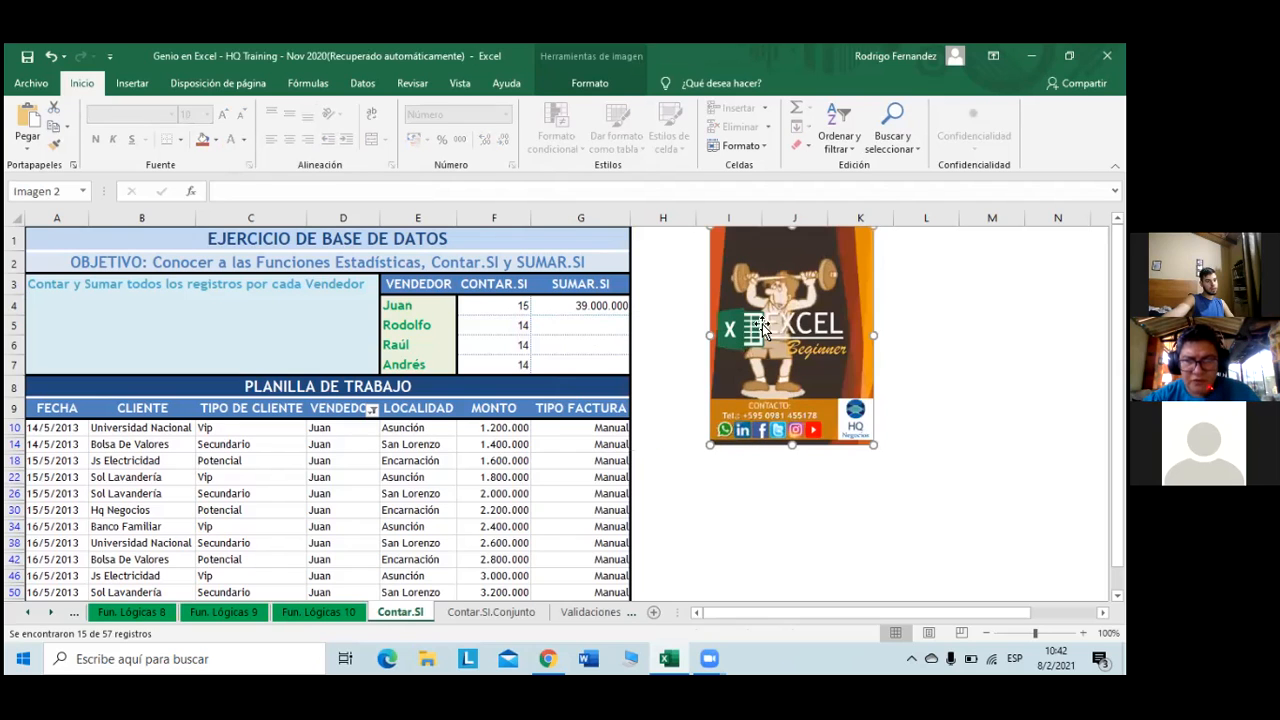
- Fill Juan's SUMAR.SI from G4 down to G7, giving 36.400.000, 37.100.000 and 35.700.000
{"action": "left_click", "coordinate": [601, 310]}
{"action": "left_click_drag", "start_coordinate": [630, 313], "coordinate": [630, 372]}
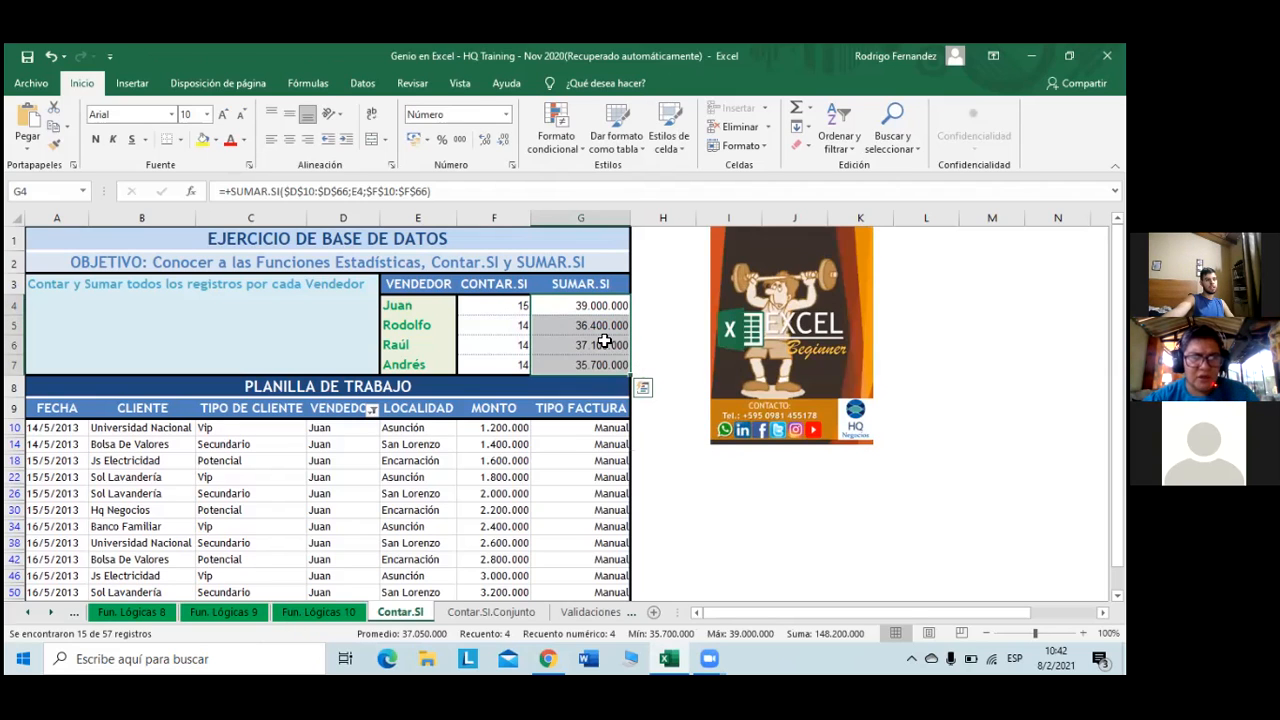
{"action": "left_click", "coordinate": [604, 342]}
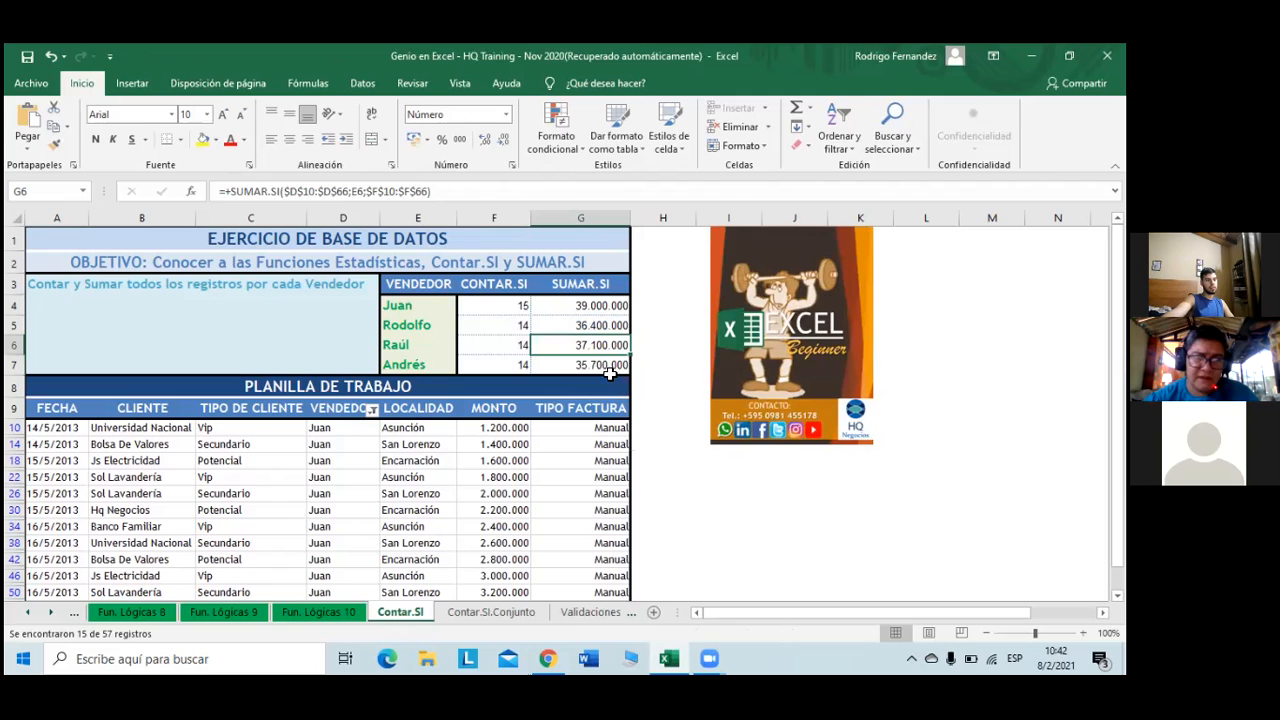
{"action": "left_click", "coordinate": [608, 370]}
- Filter VENDEDOR to Rodolfo only and select his MONTO values to check their sum
{"action": "scroll", "coordinate": [500, 325], "scroll_direction": "down", "scroll_amount": 1}
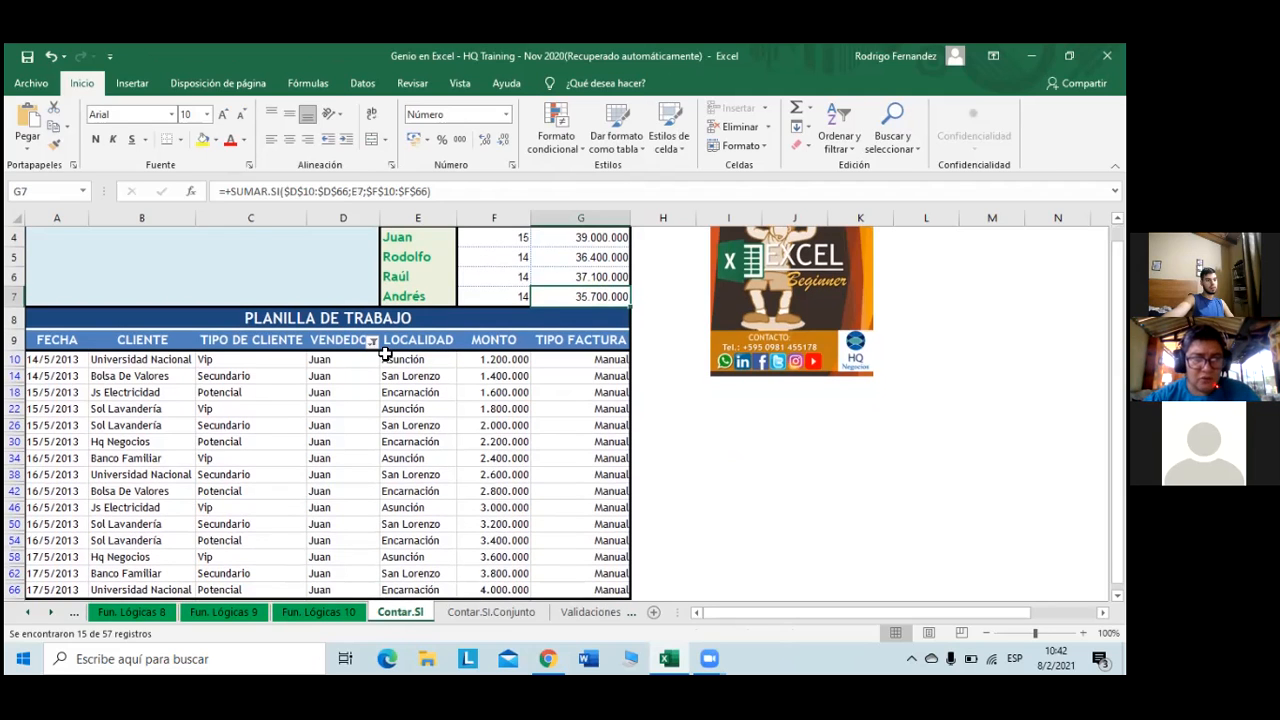
{"action": "left_click", "coordinate": [372, 341]}
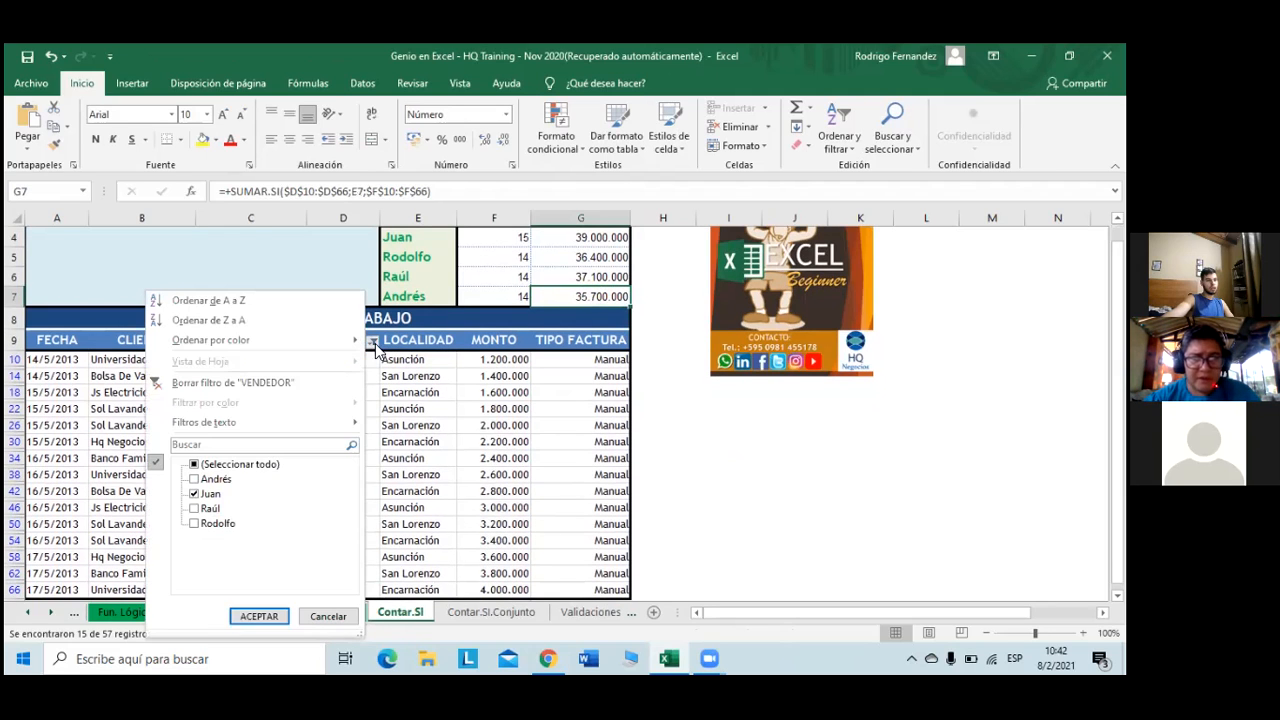
{"action": "left_click", "coordinate": [195, 523]}
{"action": "left_click", "coordinate": [195, 494]}
{"action": "left_click", "coordinate": [259, 616]}
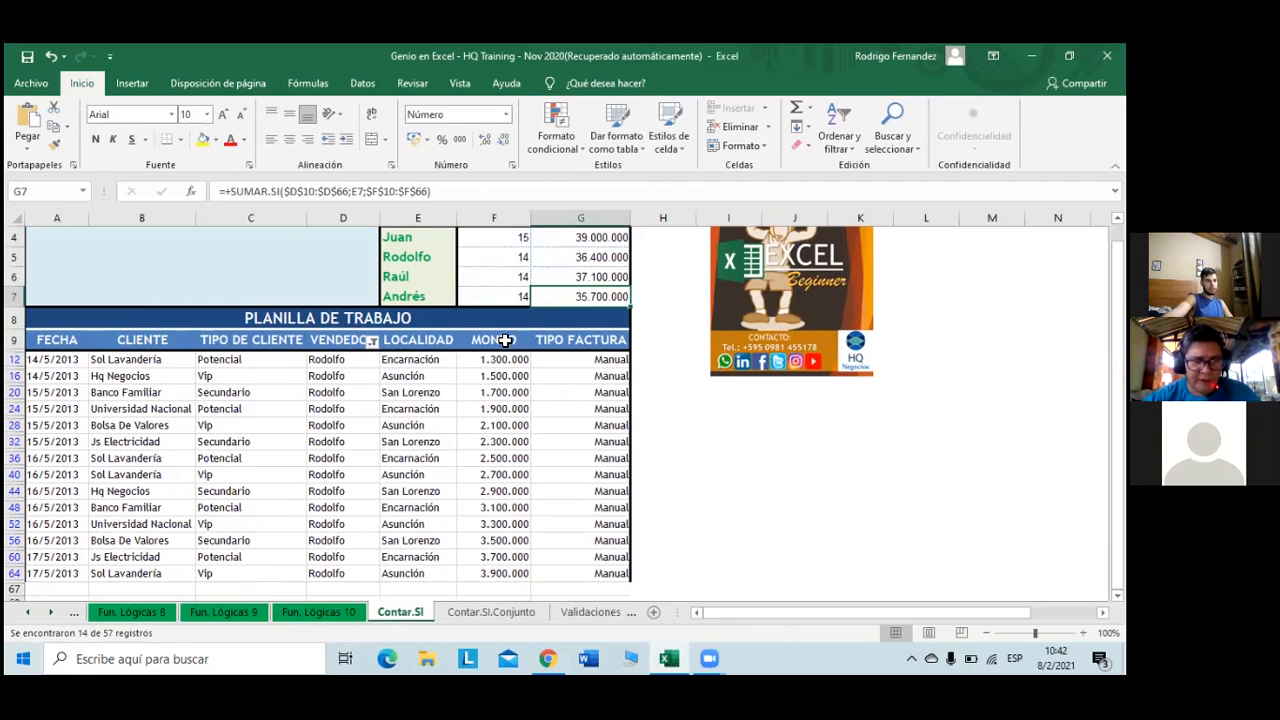
{"action": "left_click_drag", "start_coordinate": [503, 360], "coordinate": [521, 574]}
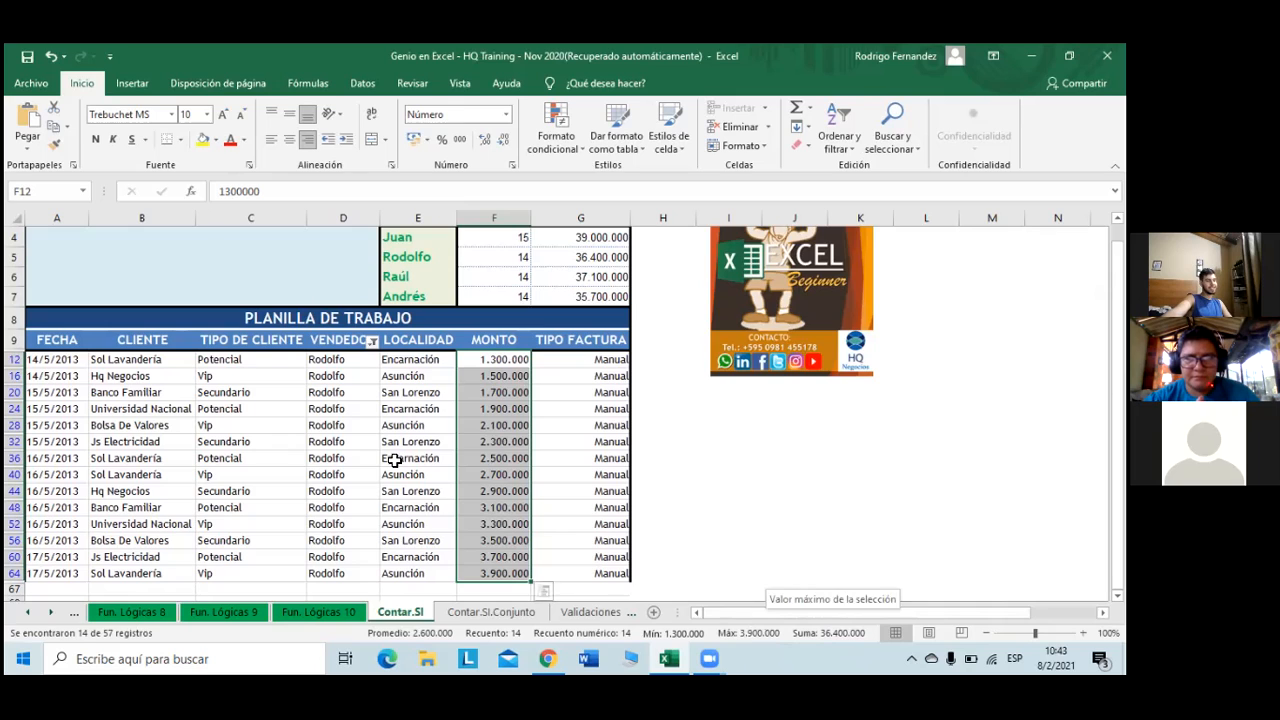
- Switch the VENDEDOR filter to Raúl only and select his MONTO values to check the sum
{"action": "left_click", "coordinate": [371, 342]}
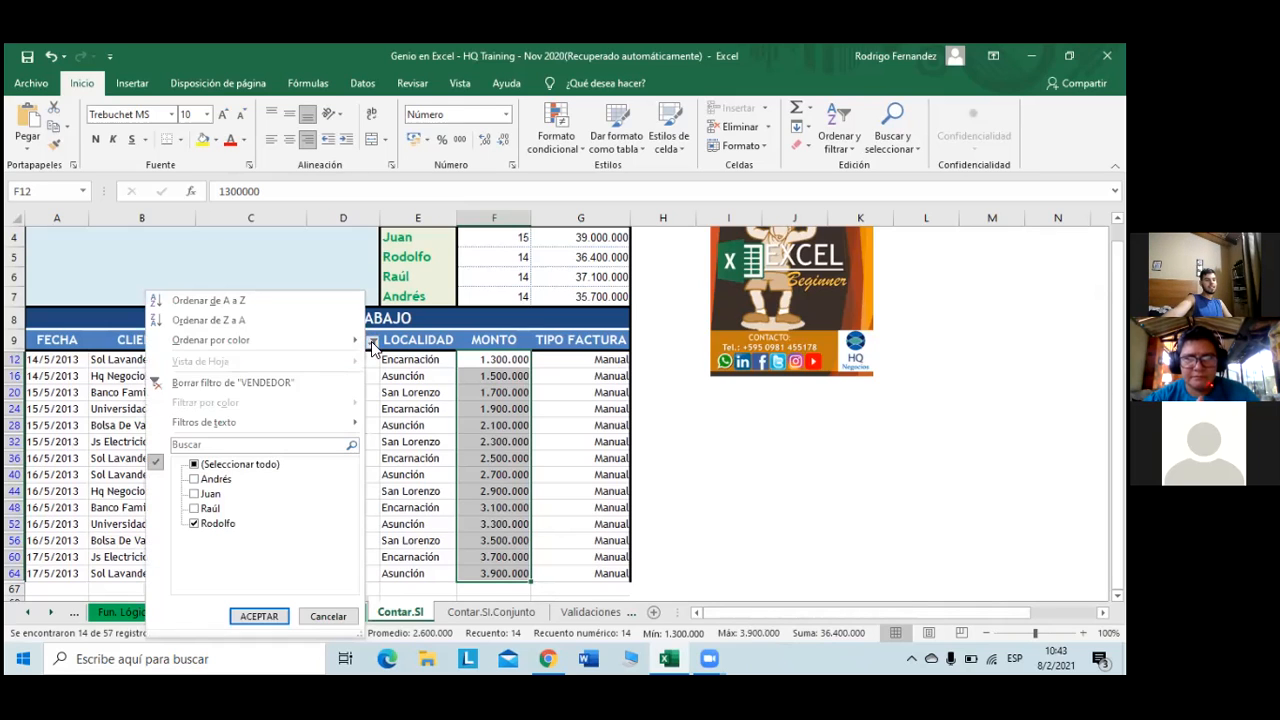
{"action": "left_click", "coordinate": [194, 523]}
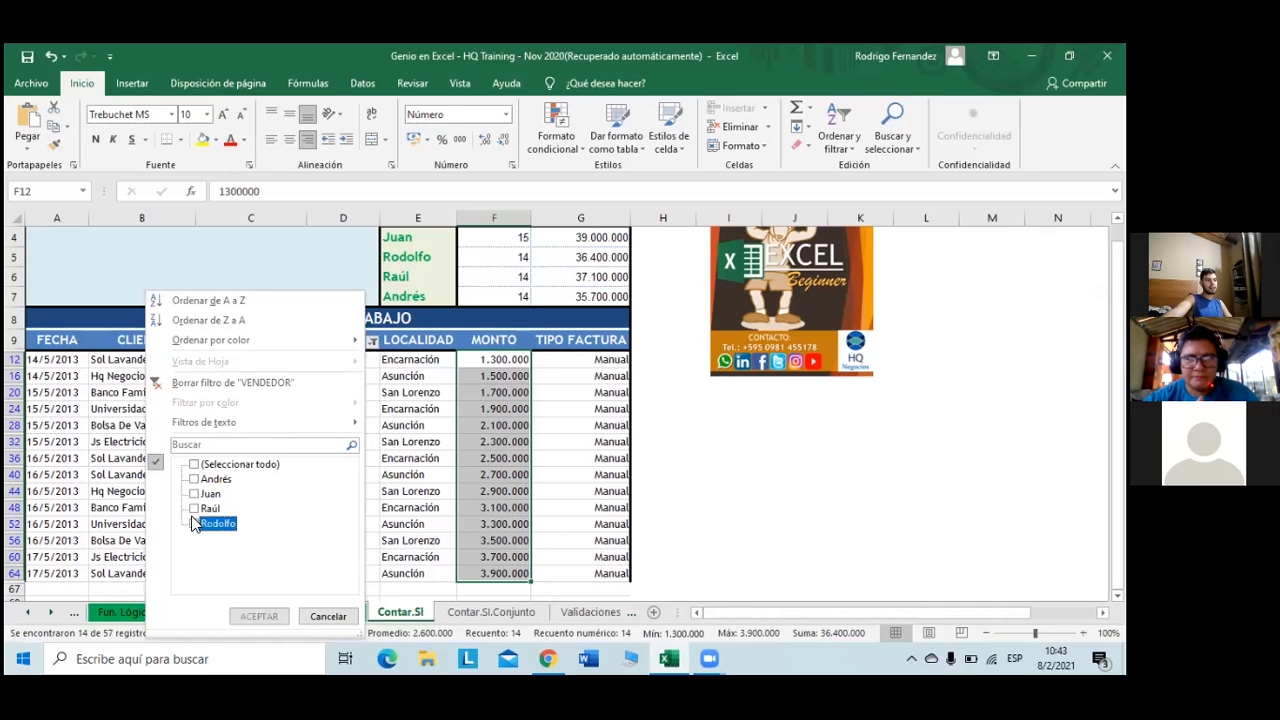
{"action": "left_click", "coordinate": [194, 509]}
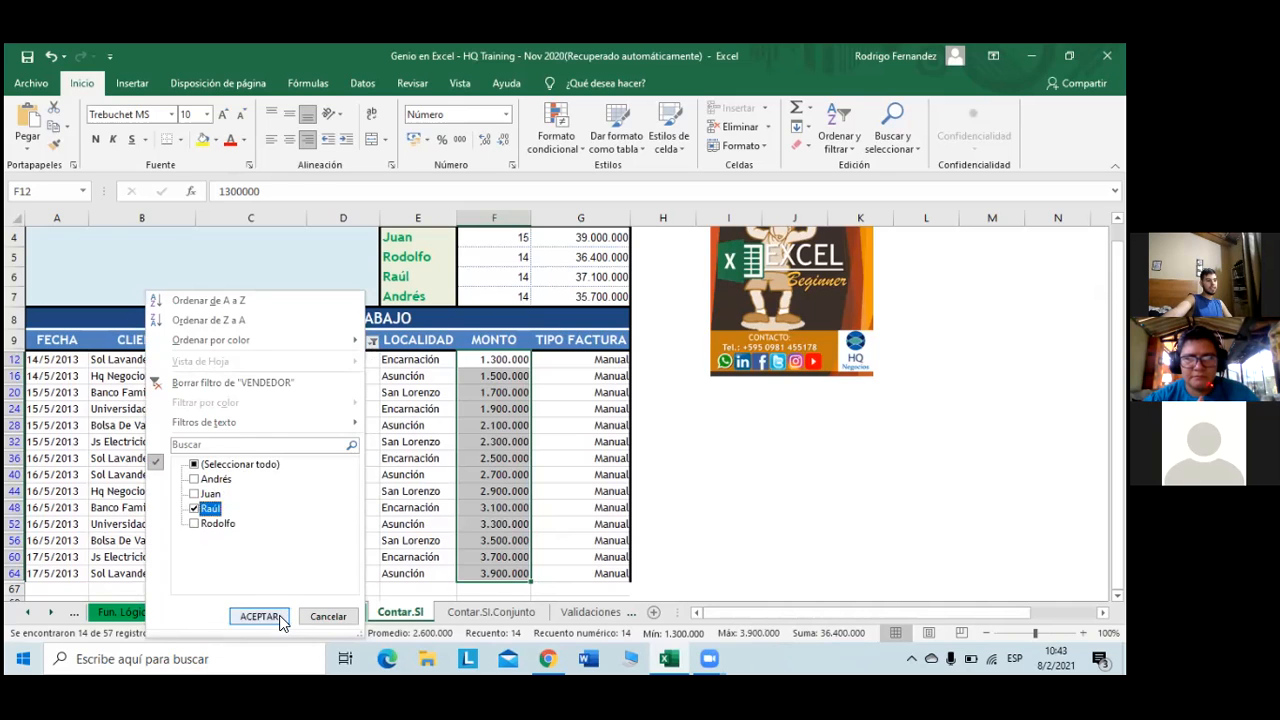
{"action": "left_click", "coordinate": [272, 614]}
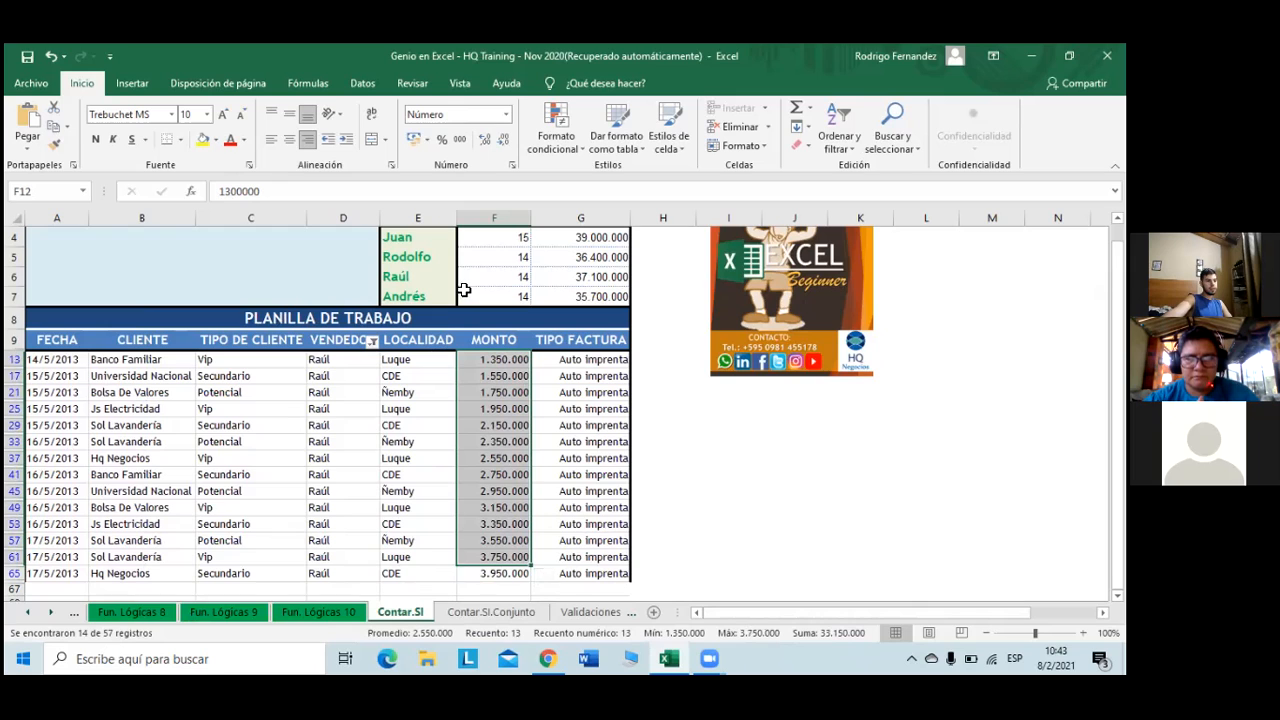
{"action": "left_click", "coordinate": [582, 410]}
{"action": "left_click_drag", "start_coordinate": [518, 362], "coordinate": [537, 562]}
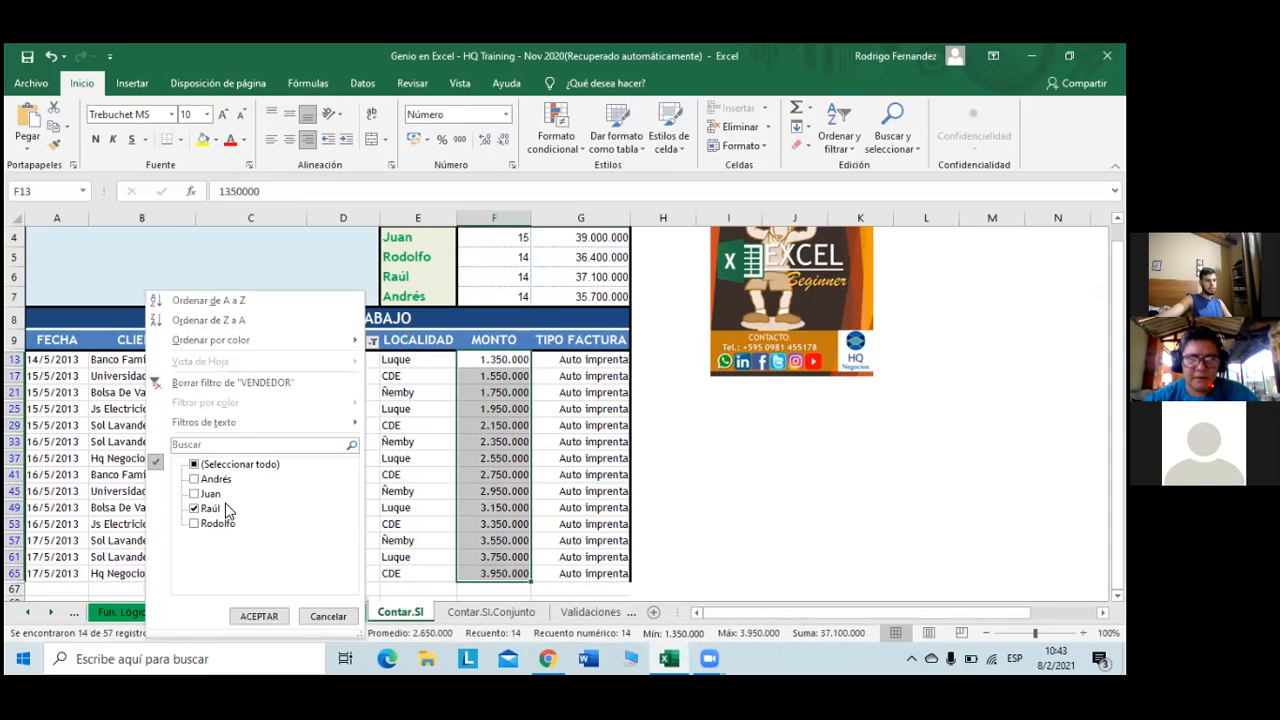
- Filter to Andrés, confirm his amounts total 35.700.000, then clear the VENDEDOR filter
{"action": "left_click", "coordinate": [194, 479]}
{"action": "left_click", "coordinate": [205, 509]}
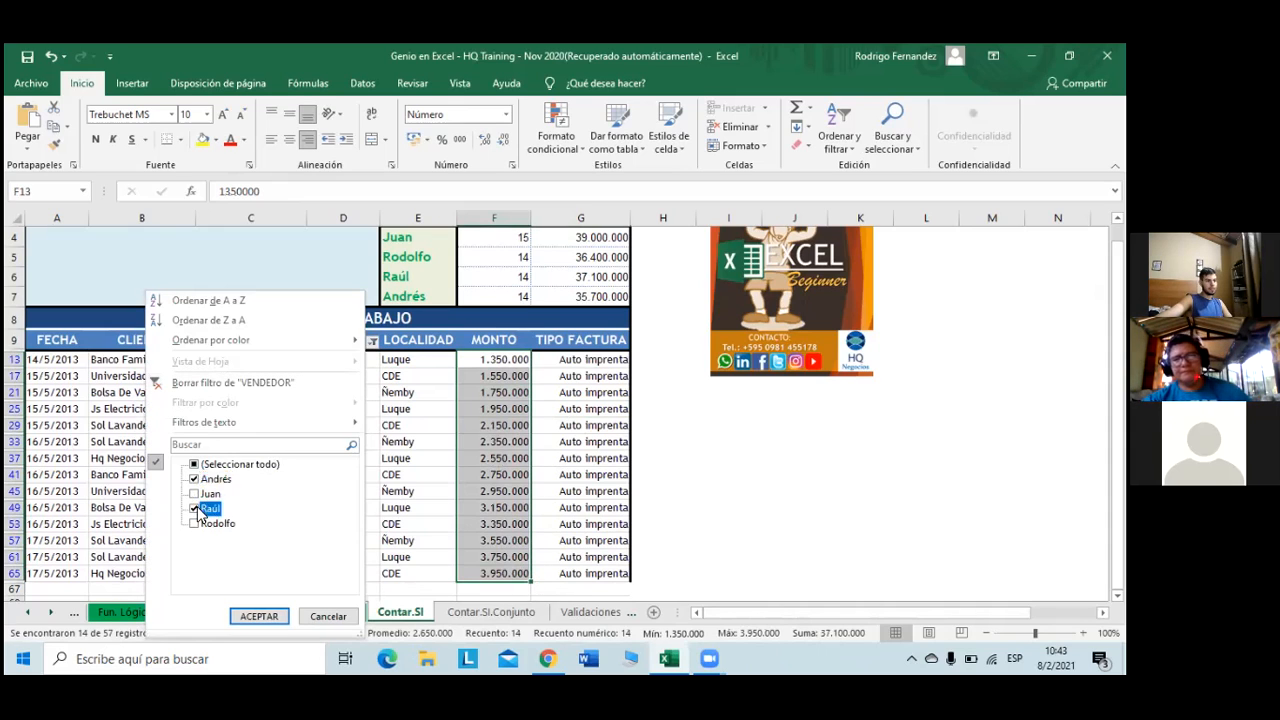
{"action": "left_click", "coordinate": [257, 616]}
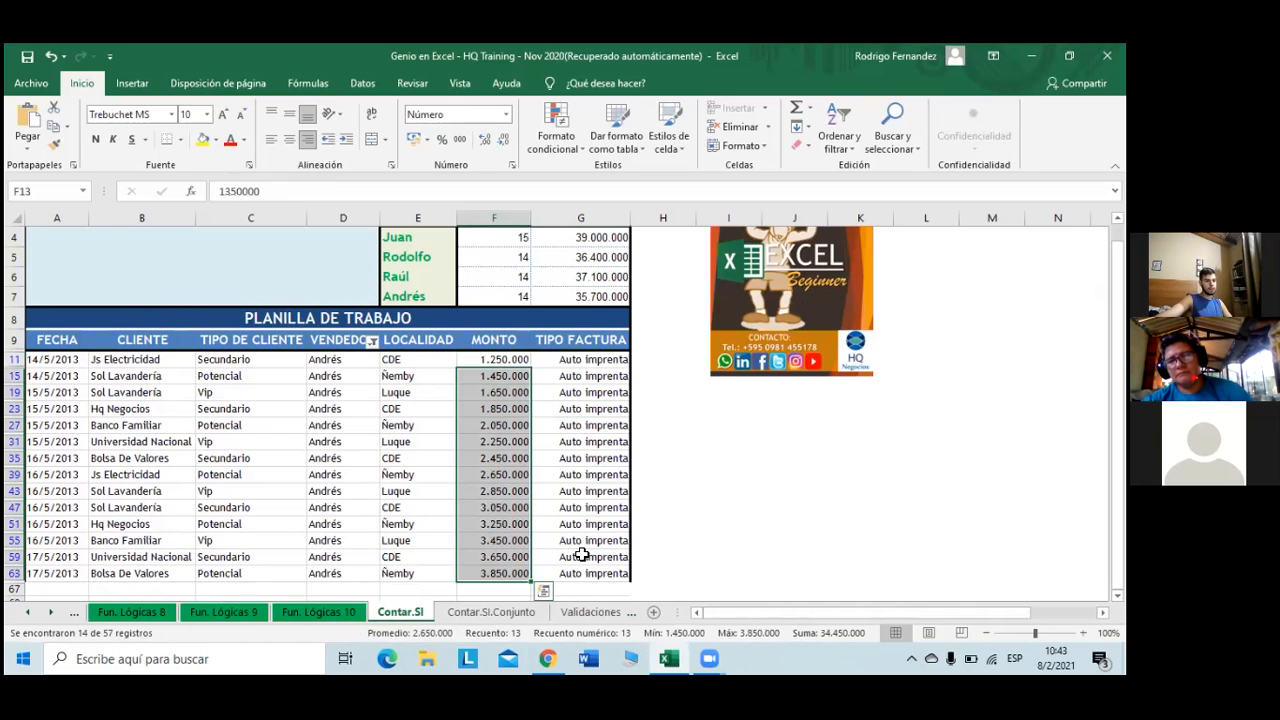
{"action": "left_click", "coordinate": [580, 505]}
{"action": "left_click_drag", "start_coordinate": [505, 360], "coordinate": [512, 576]}
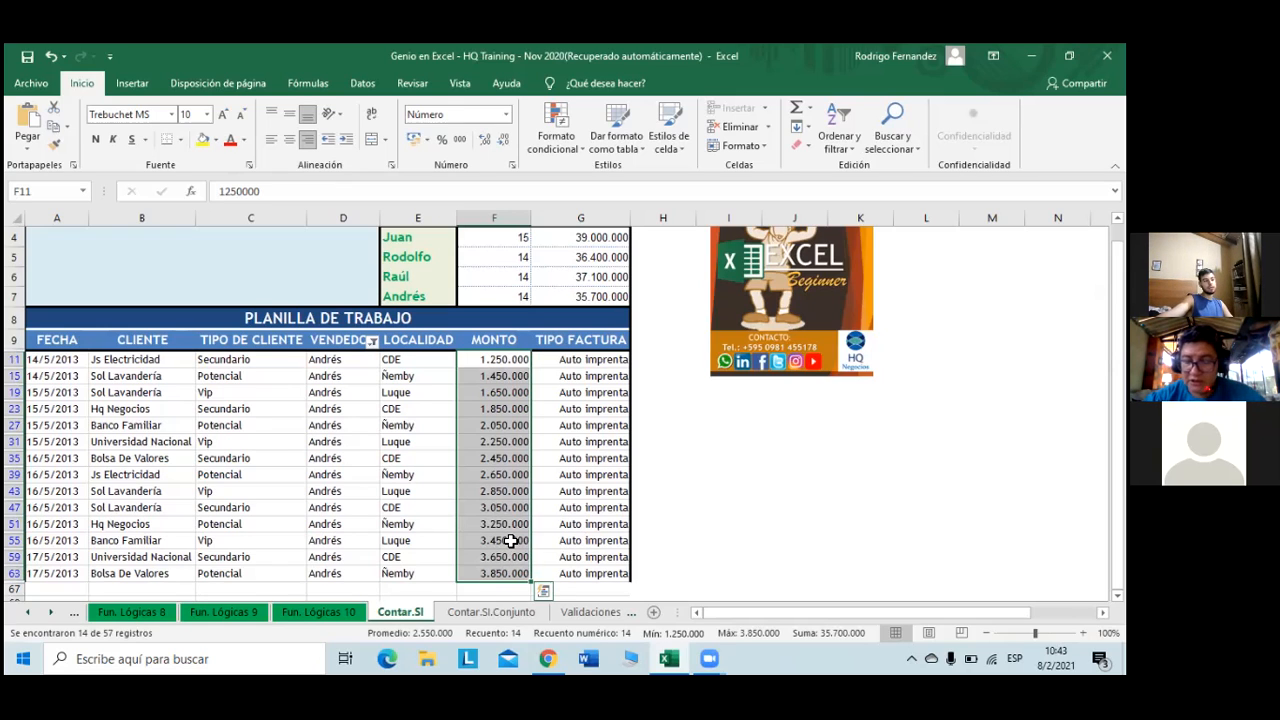
{"action": "left_click", "coordinate": [548, 438]}
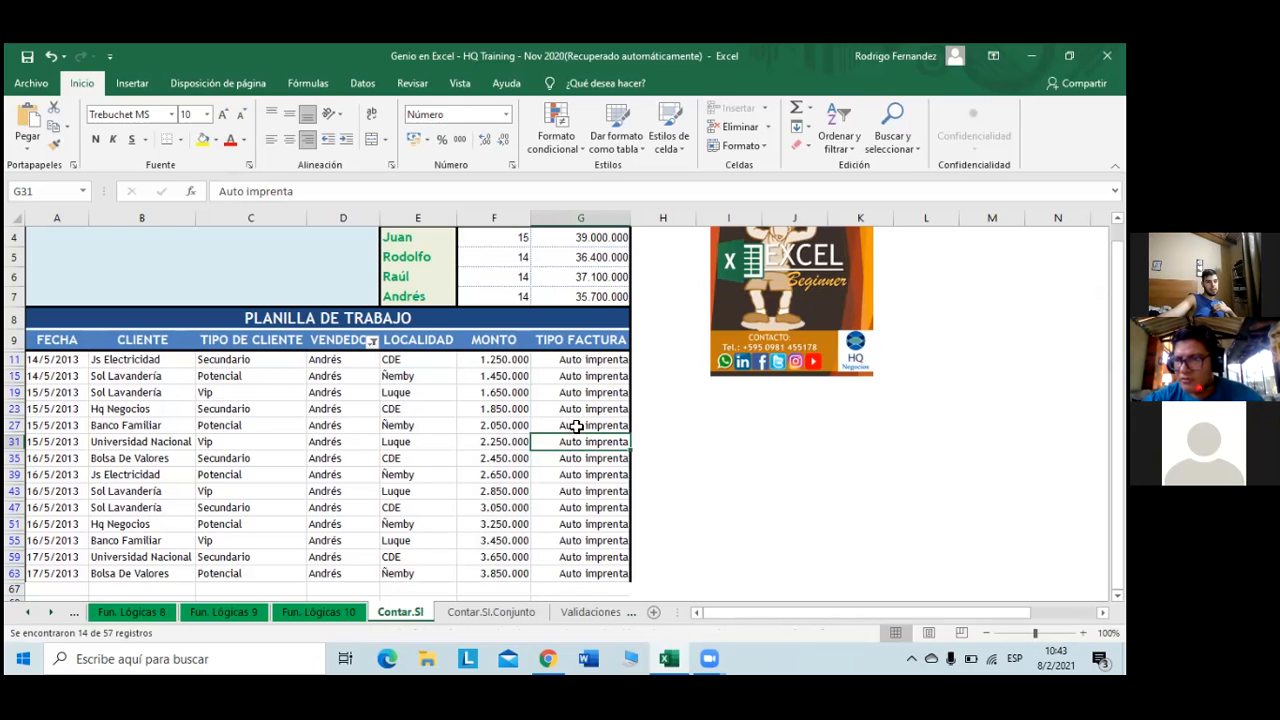
{"action": "left_click", "coordinate": [371, 342]}
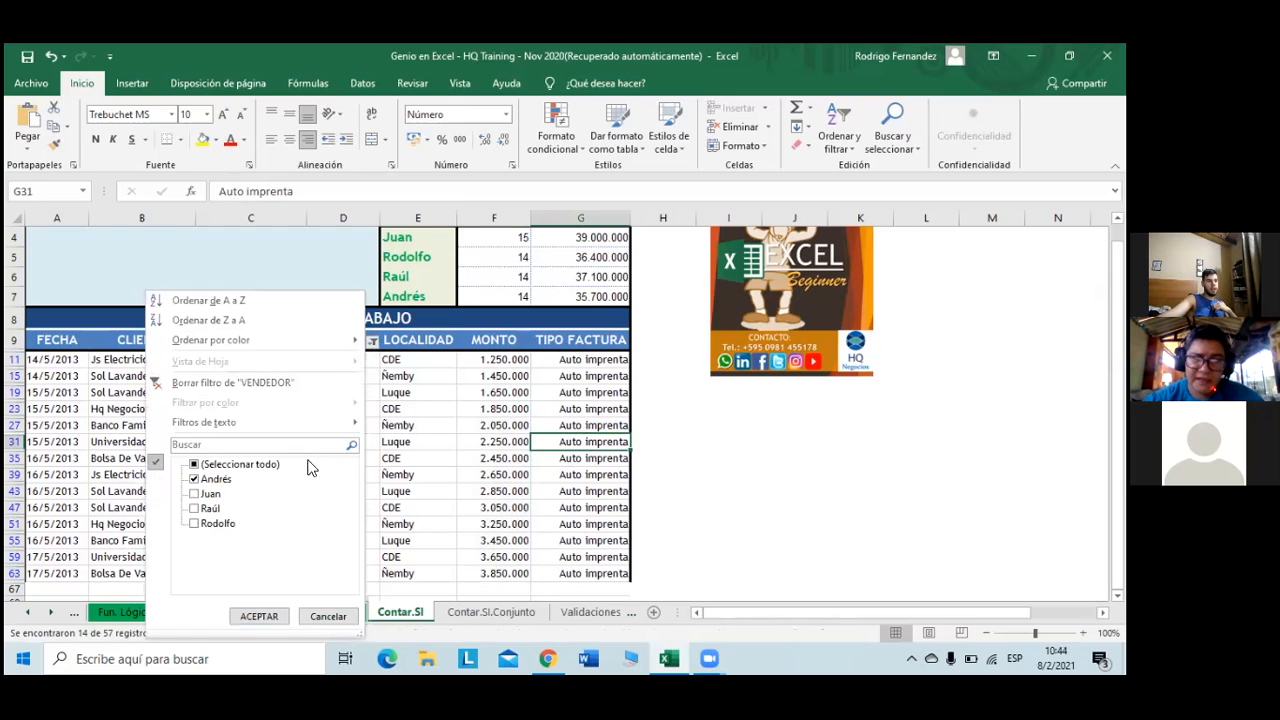
{"action": "left_click", "coordinate": [240, 383]}
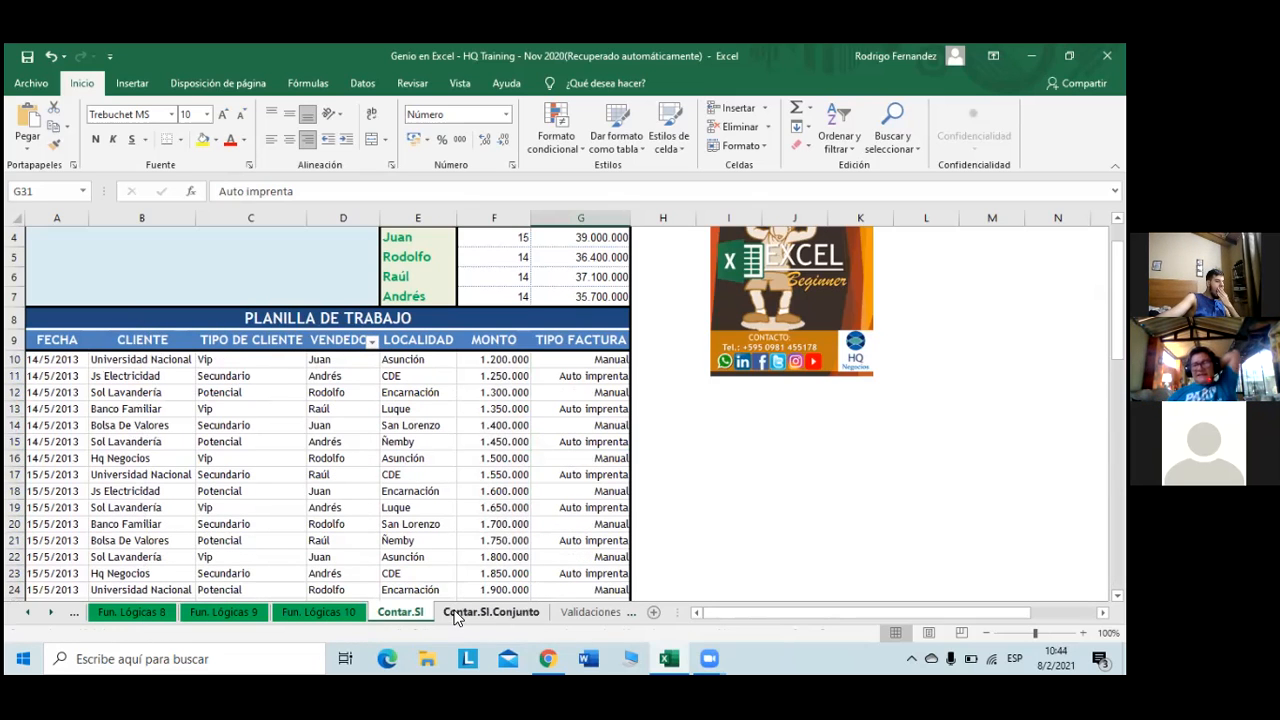
- Colour the Contar.SI sheet tab green
{"action": "right_click", "coordinate": [415, 612]}
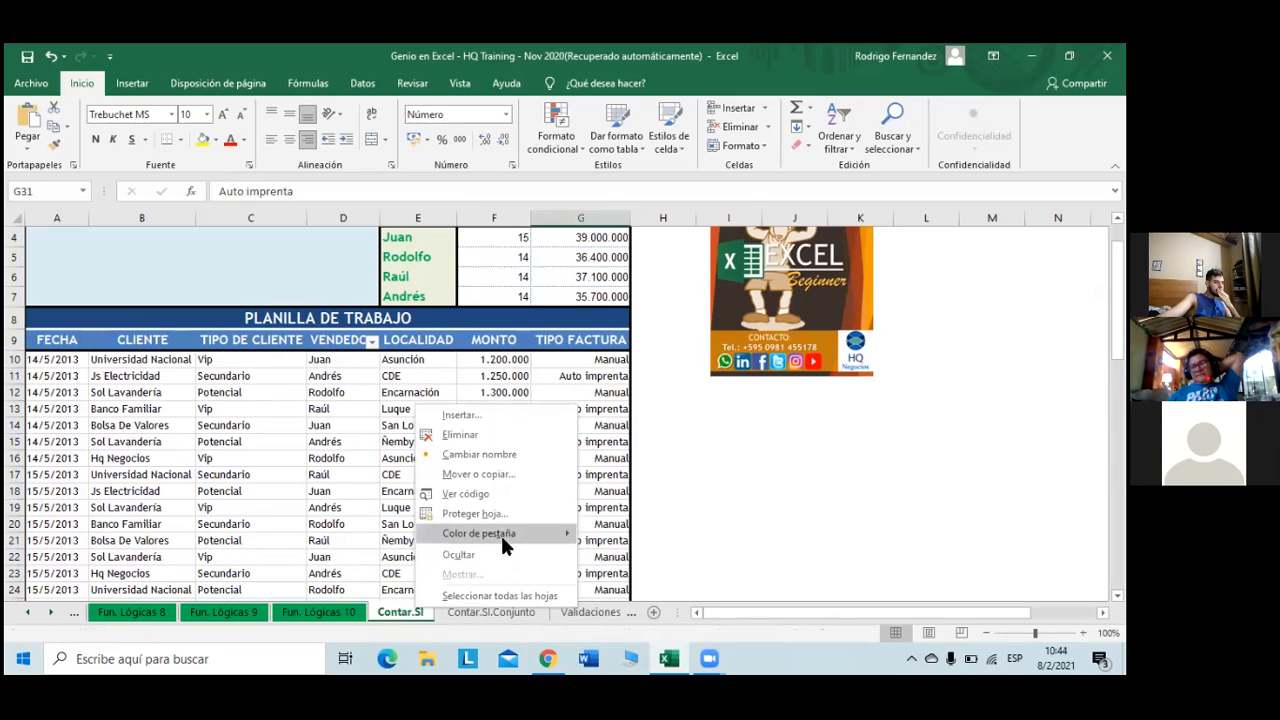
{"action": "mouse_move", "coordinate": [500, 533]}
{"action": "left_click", "coordinate": [656, 555]}
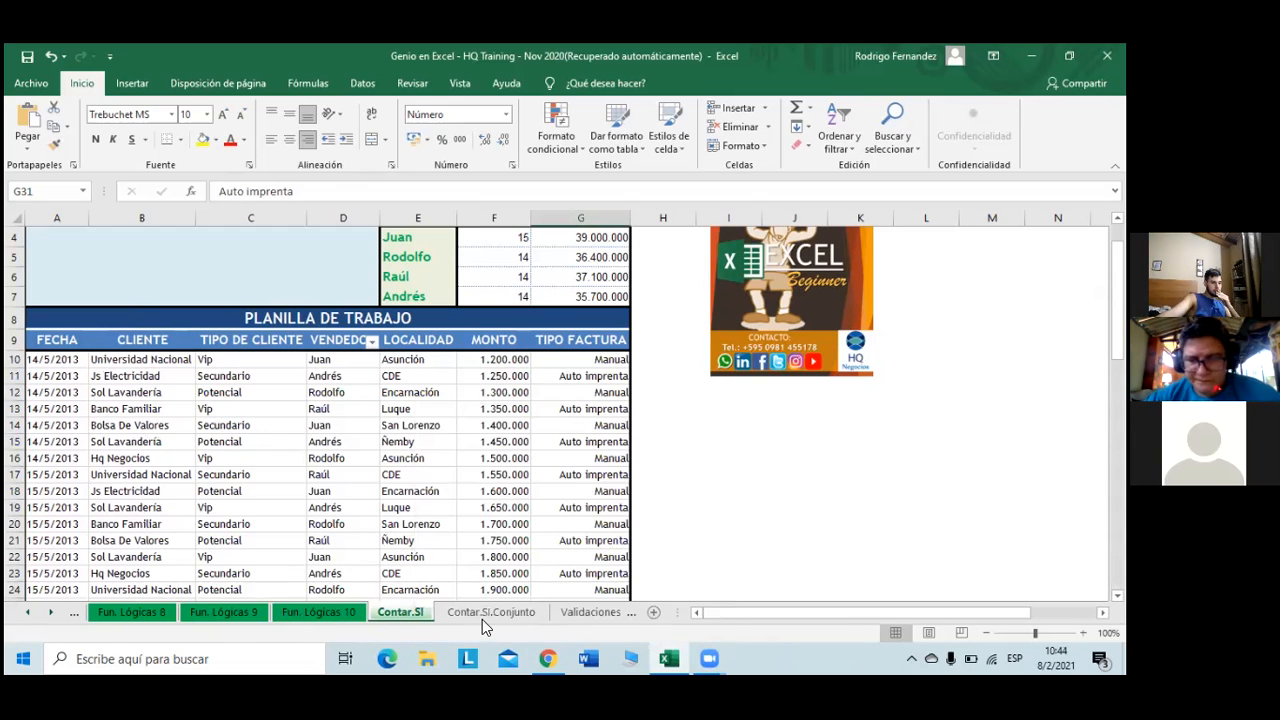
- On the Contar.SI.Conjunto sheet, move the EXCEL logo picture right to columns M–N
{"action": "left_click", "coordinate": [490, 612]}
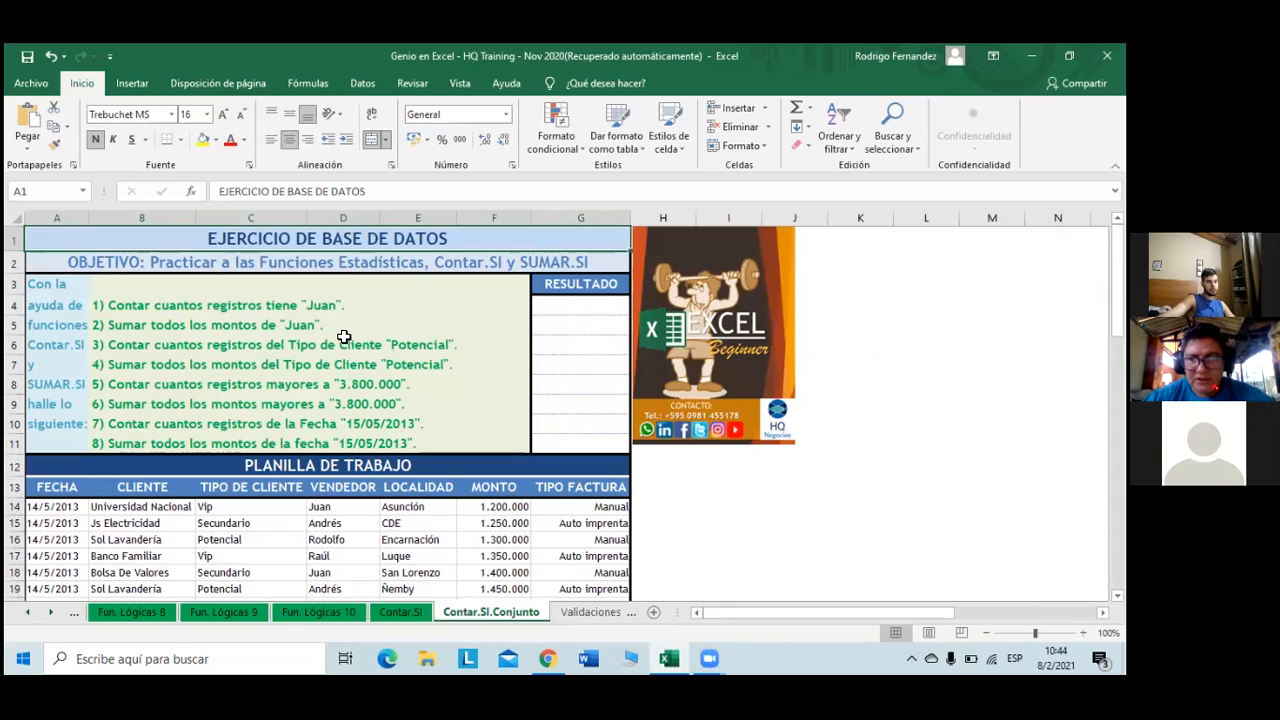
{"action": "left_click", "coordinate": [770, 385]}
{"action": "left_click_drag", "start_coordinate": [805, 375], "coordinate": [1031, 387]}
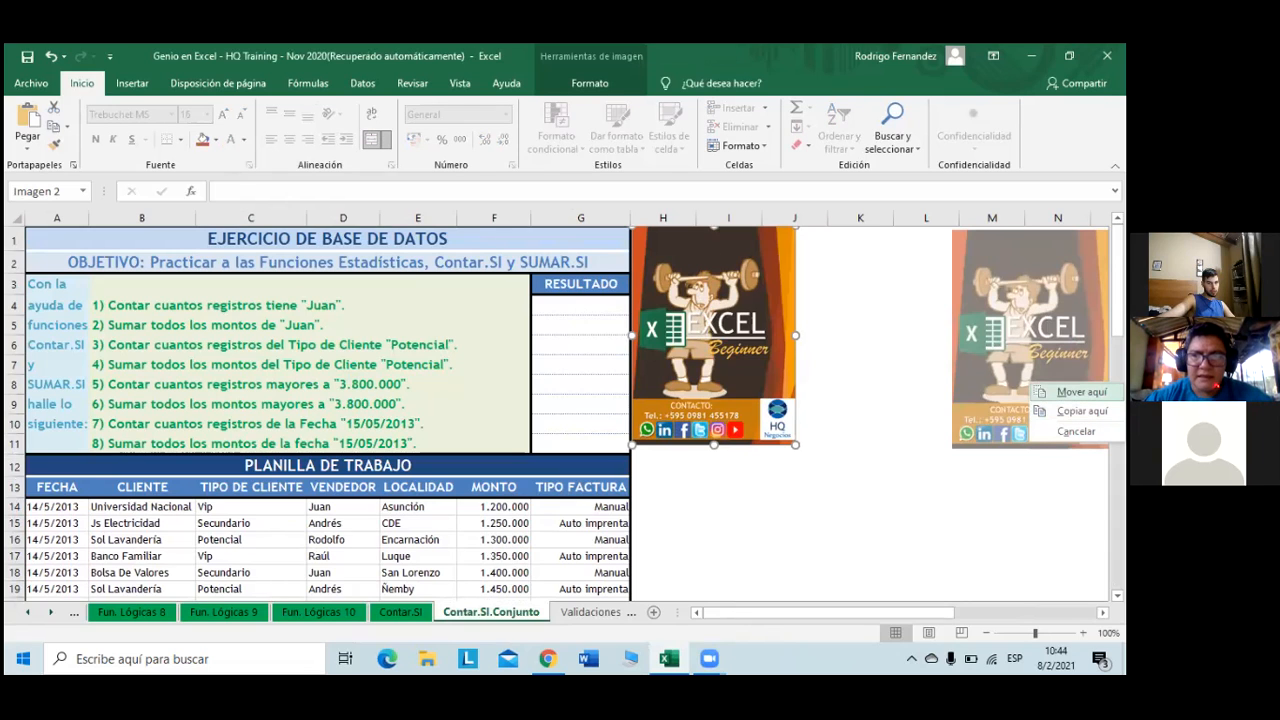
{"action": "left_click", "coordinate": [1045, 392]}
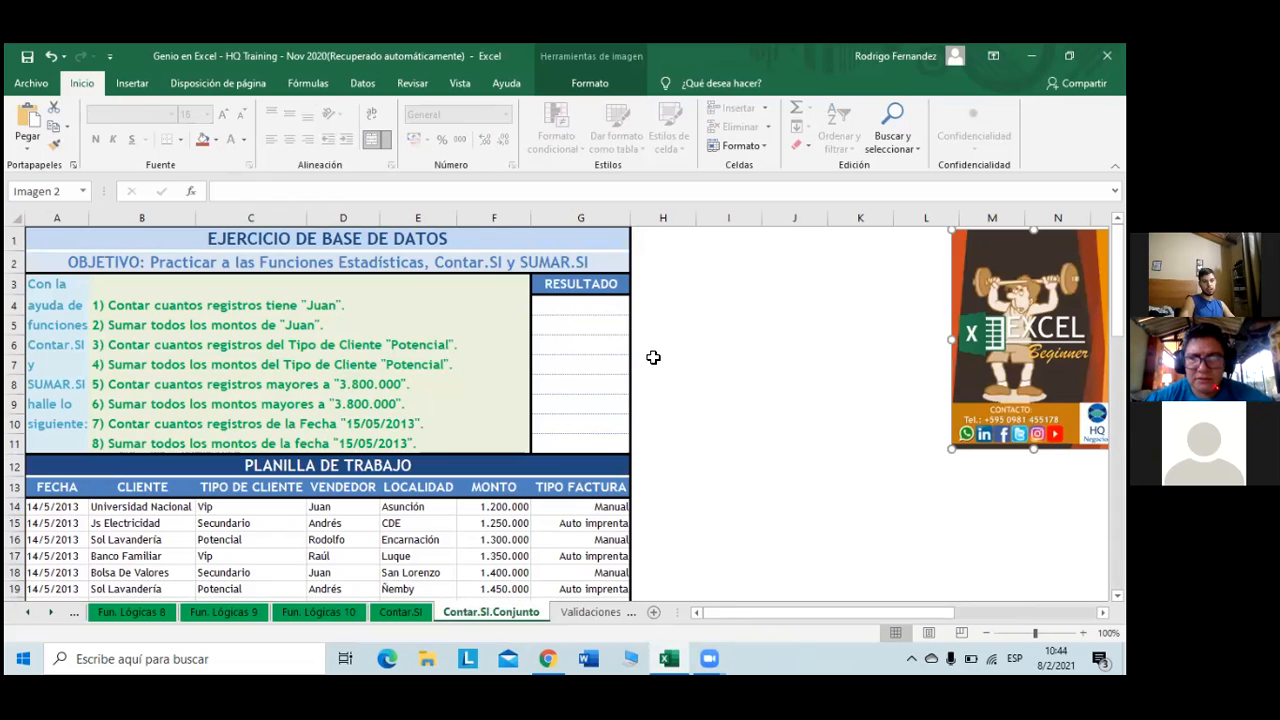
{"action": "left_click", "coordinate": [641, 244]}
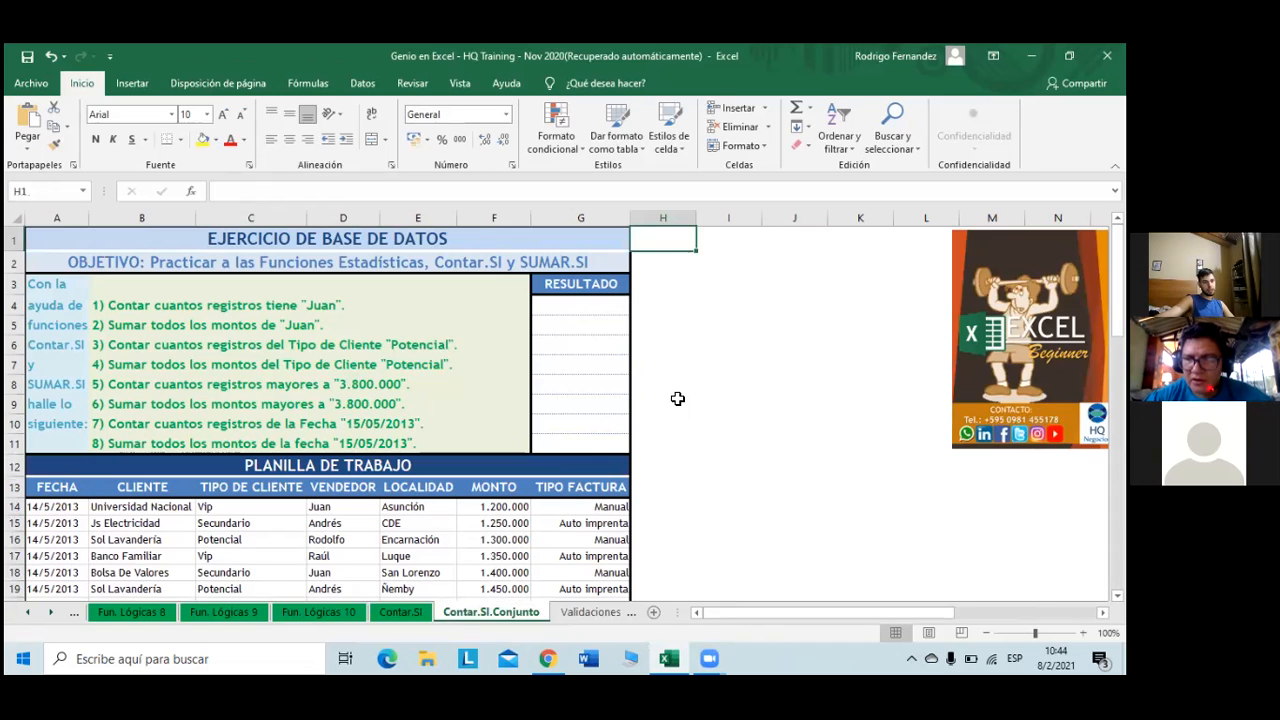
- Enter the headers Criterio 1 in H3 and Criterio 2 in I3 by fill
{"action": "left_click", "coordinate": [639, 286]}
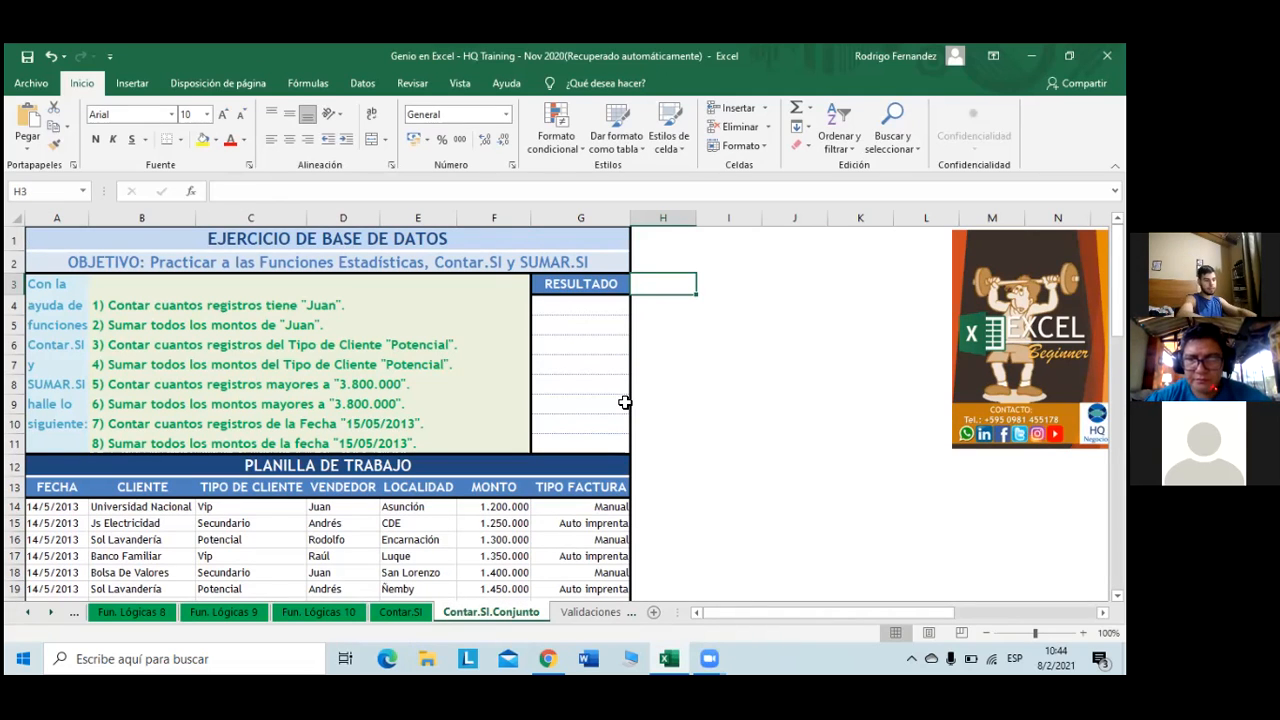
{"action": "type", "text": "Criterio"}
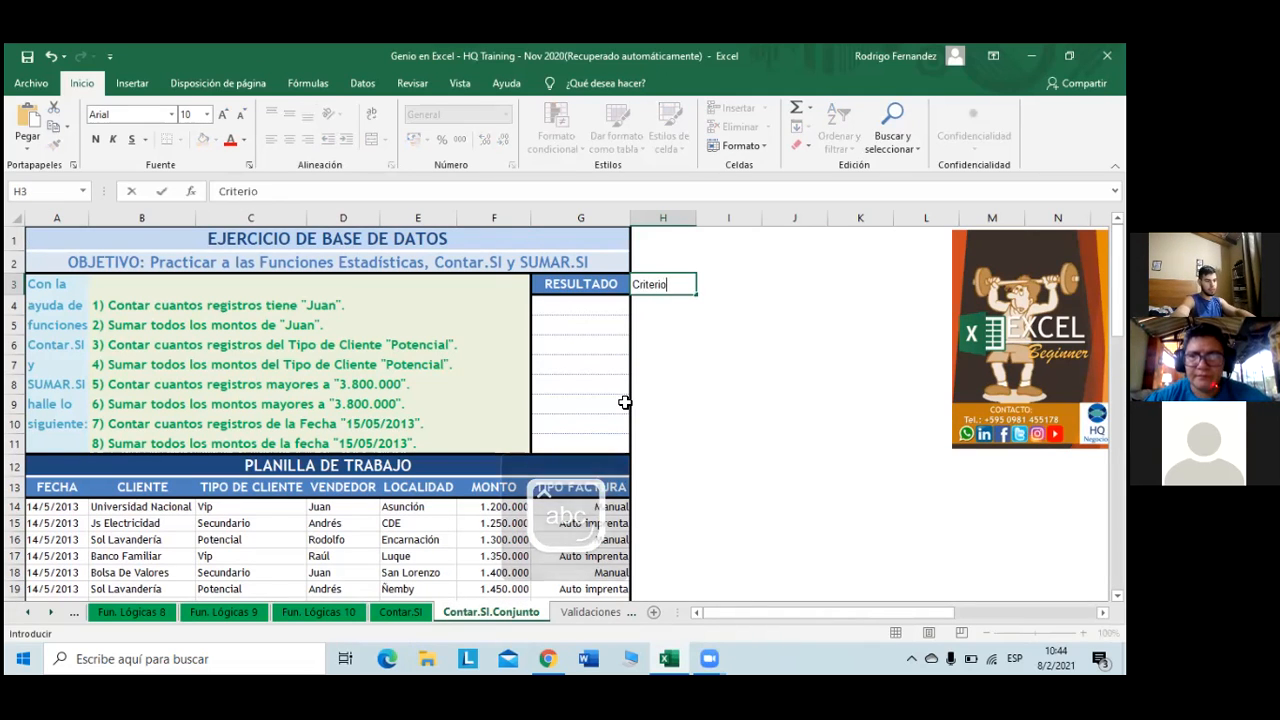
{"action": "type", "text": " 1"}
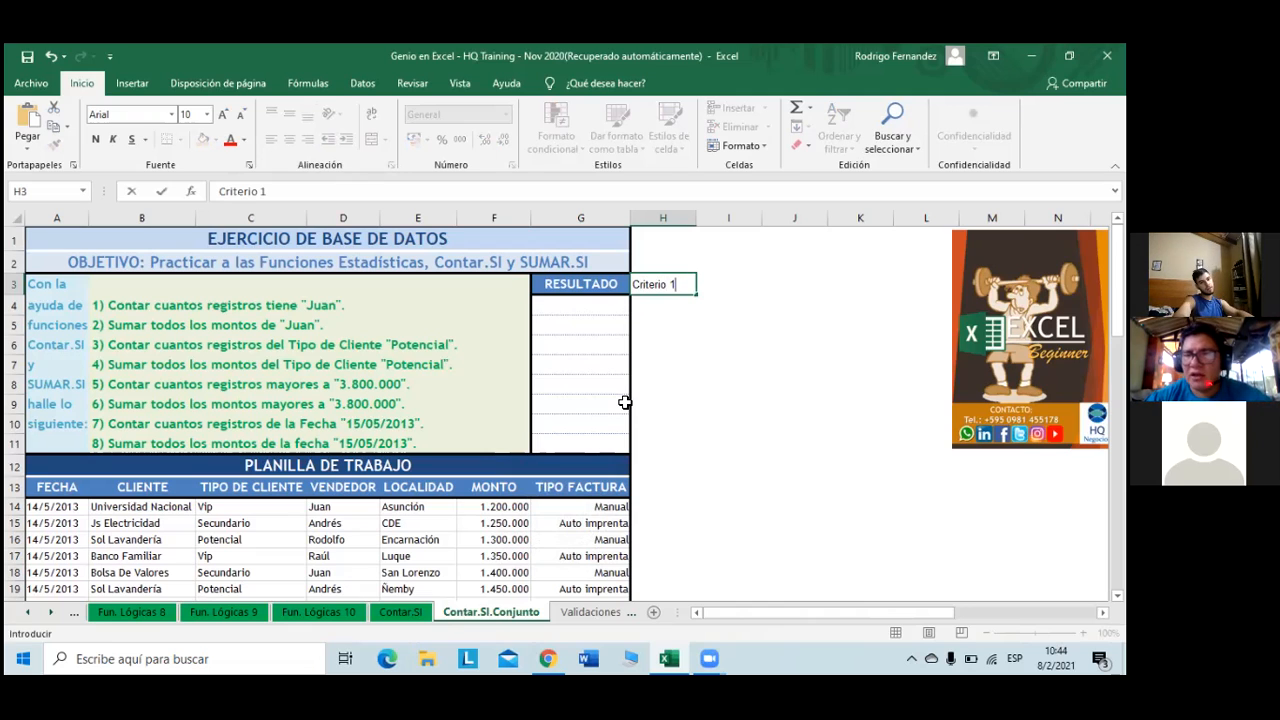
{"action": "key", "text": "Tab"}
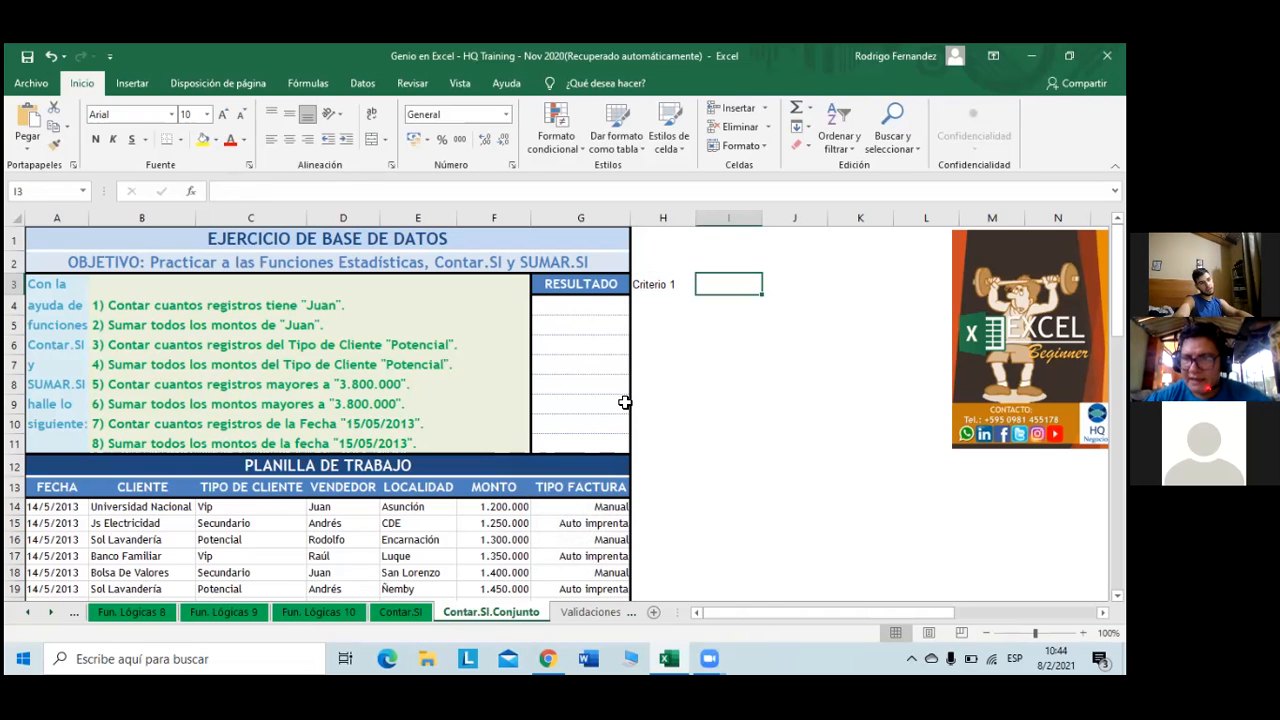
{"action": "type", "text": "CR"}
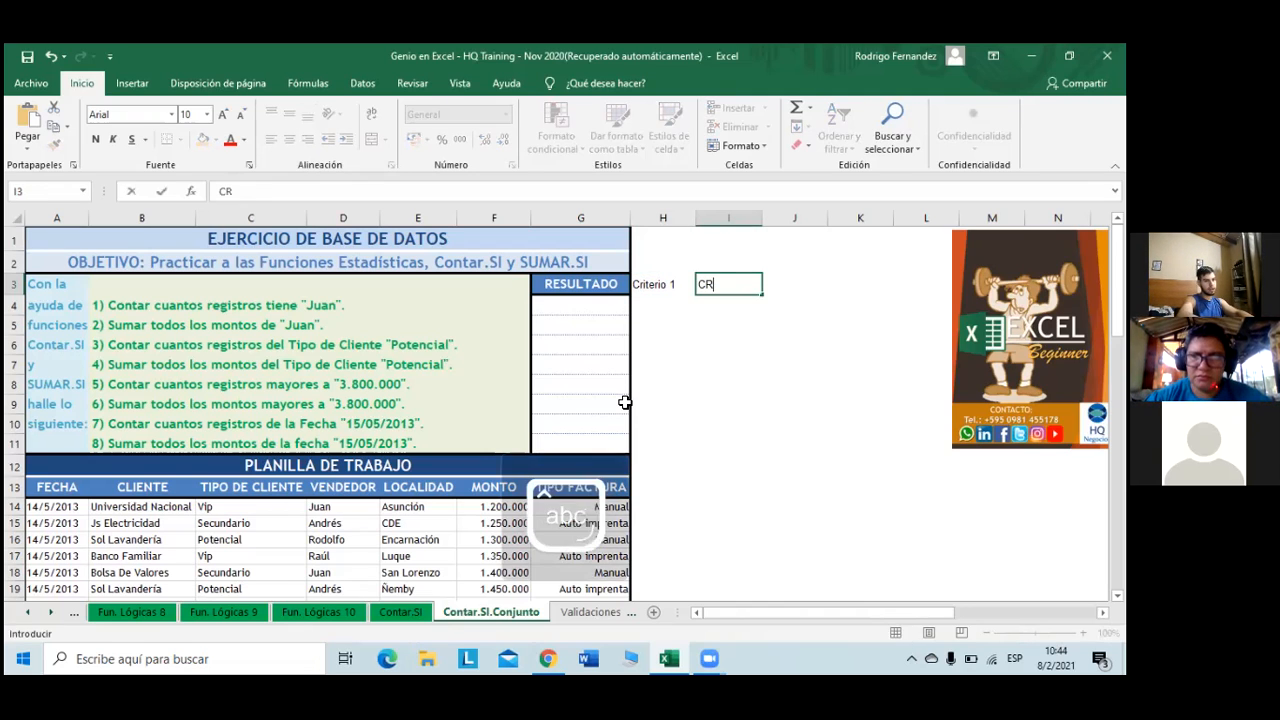
{"action": "key", "text": "BackSpace"}
{"action": "key", "text": "BackSpace"}
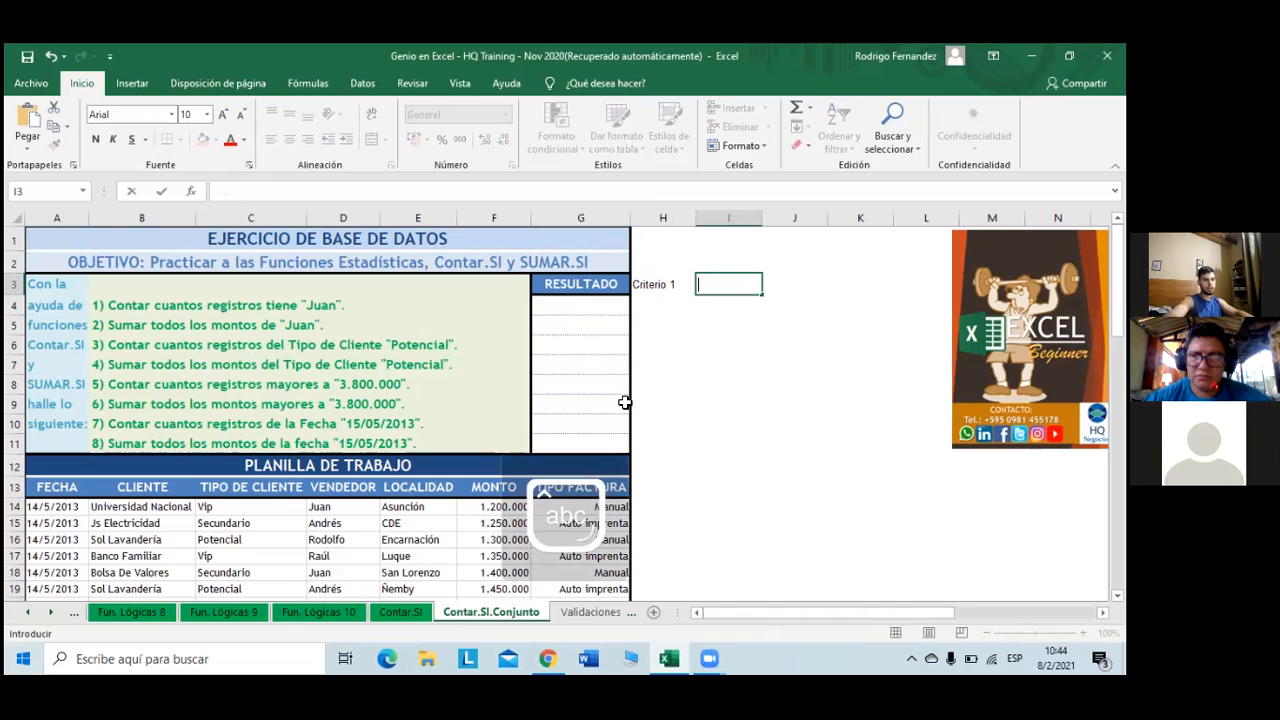
{"action": "left_click", "coordinate": [661, 284]}
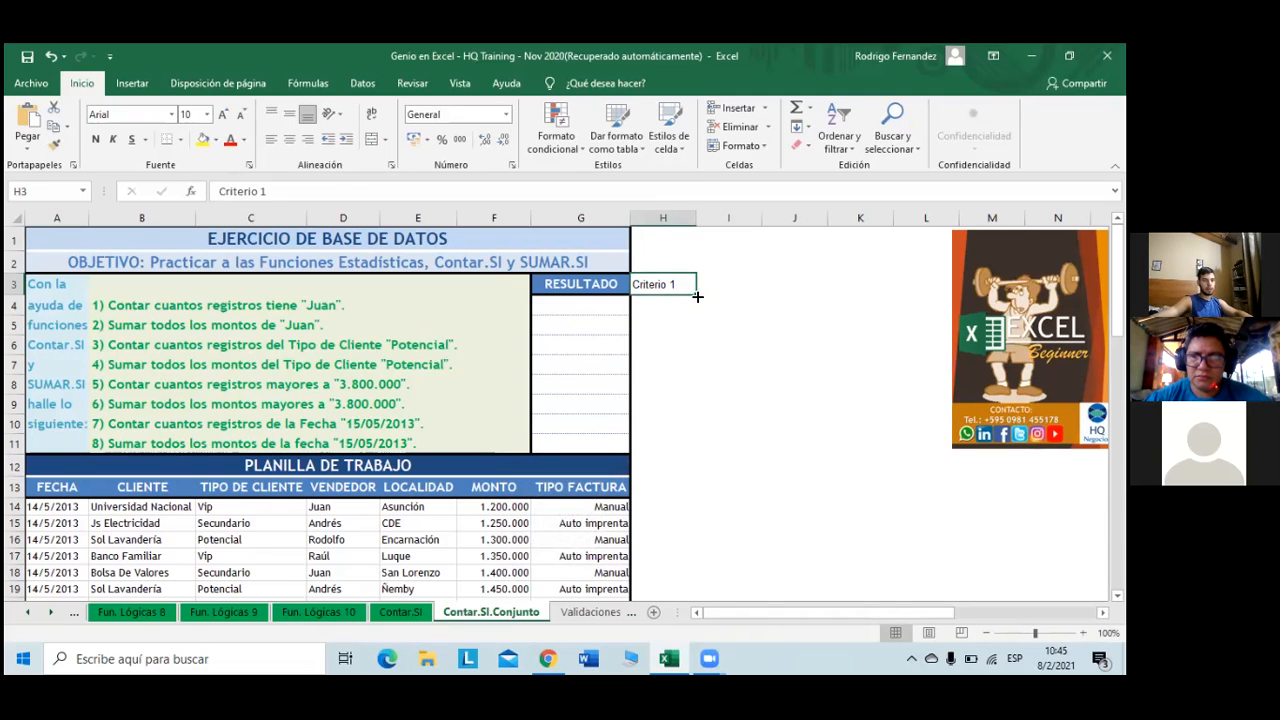
{"action": "left_click_drag", "start_coordinate": [735, 297], "coordinate": [735, 300]}
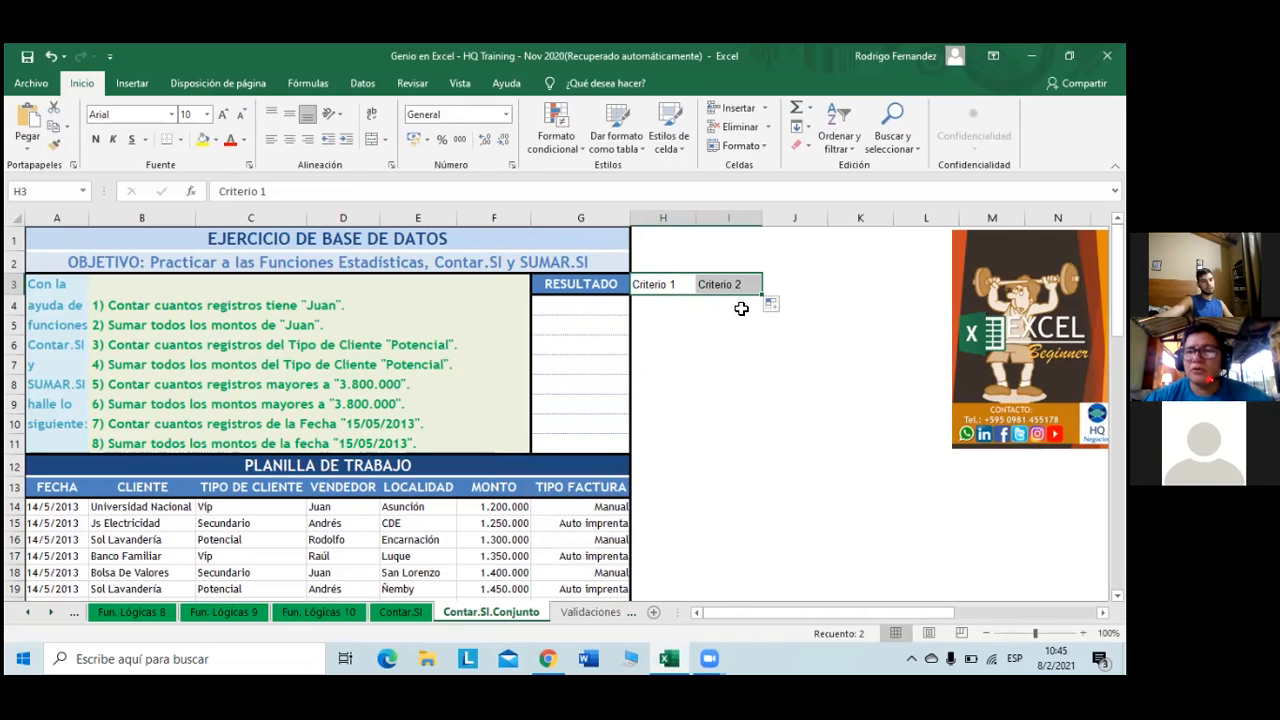
- Enter Contar.Si.Conjunto in J3 and autofit column J to its width
{"action": "left_click", "coordinate": [768, 283]}
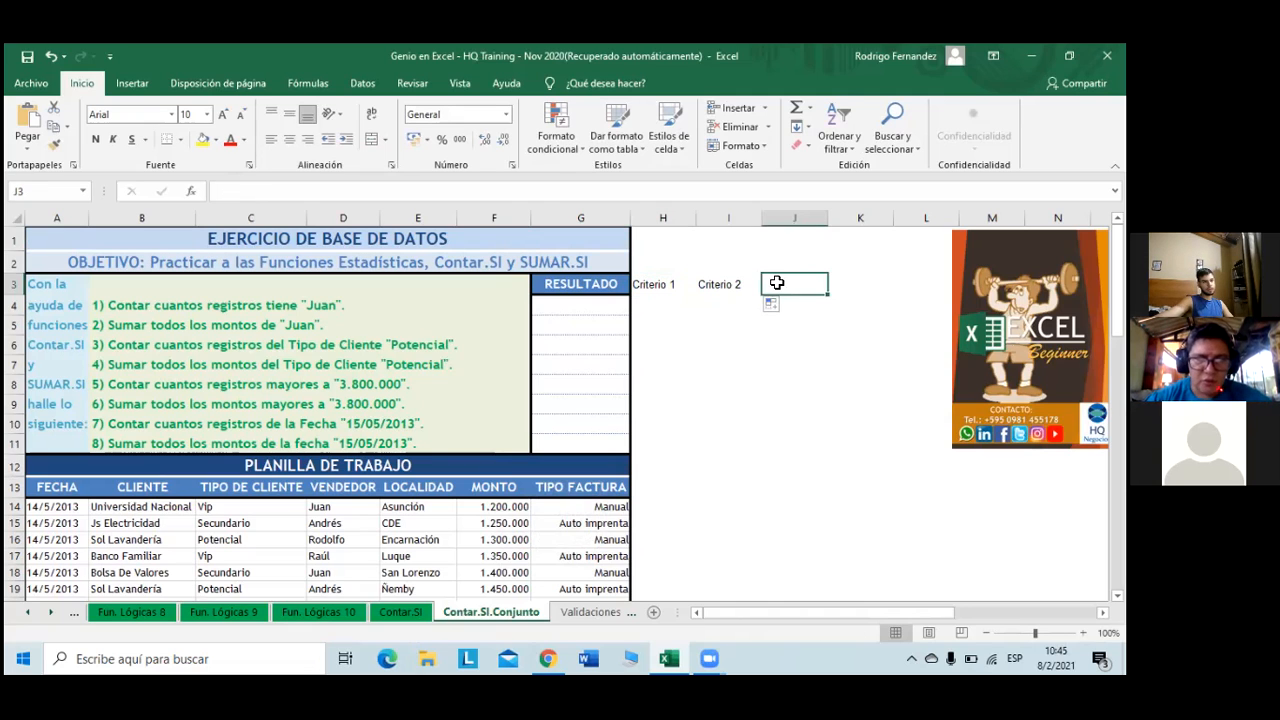
{"action": "type", "text": "C"}
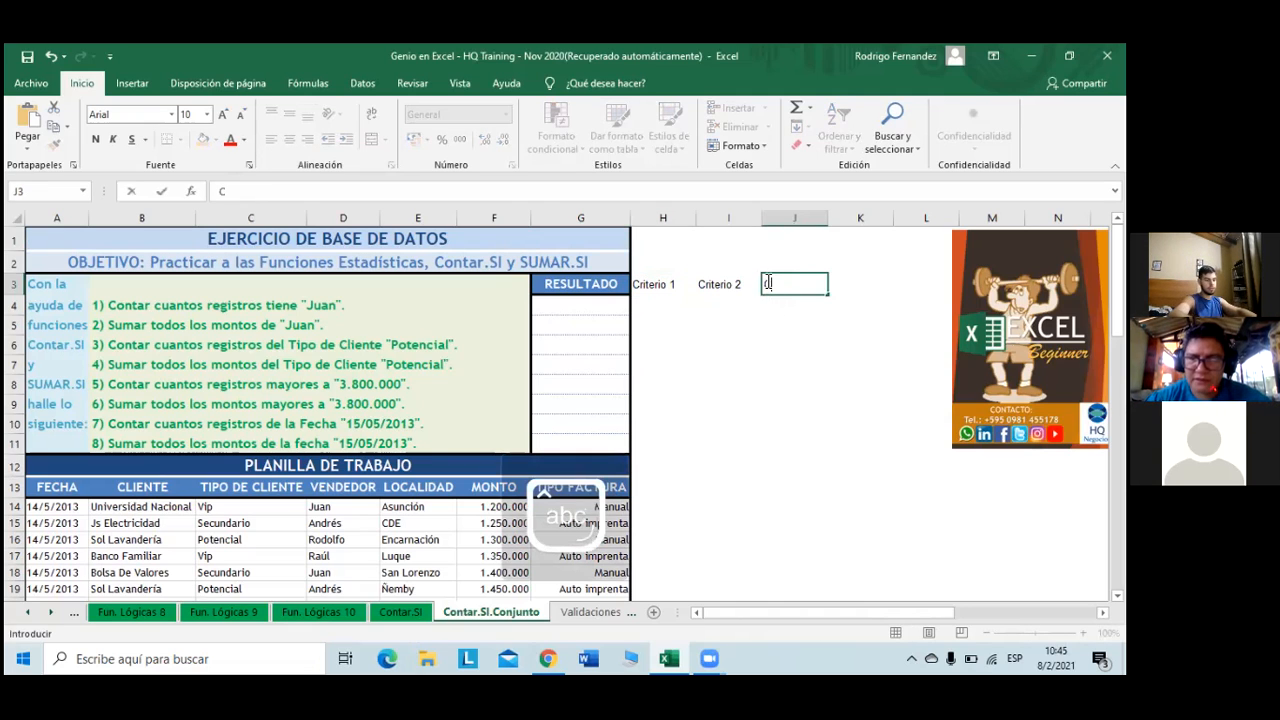
{"action": "type", "text": "ontar"}
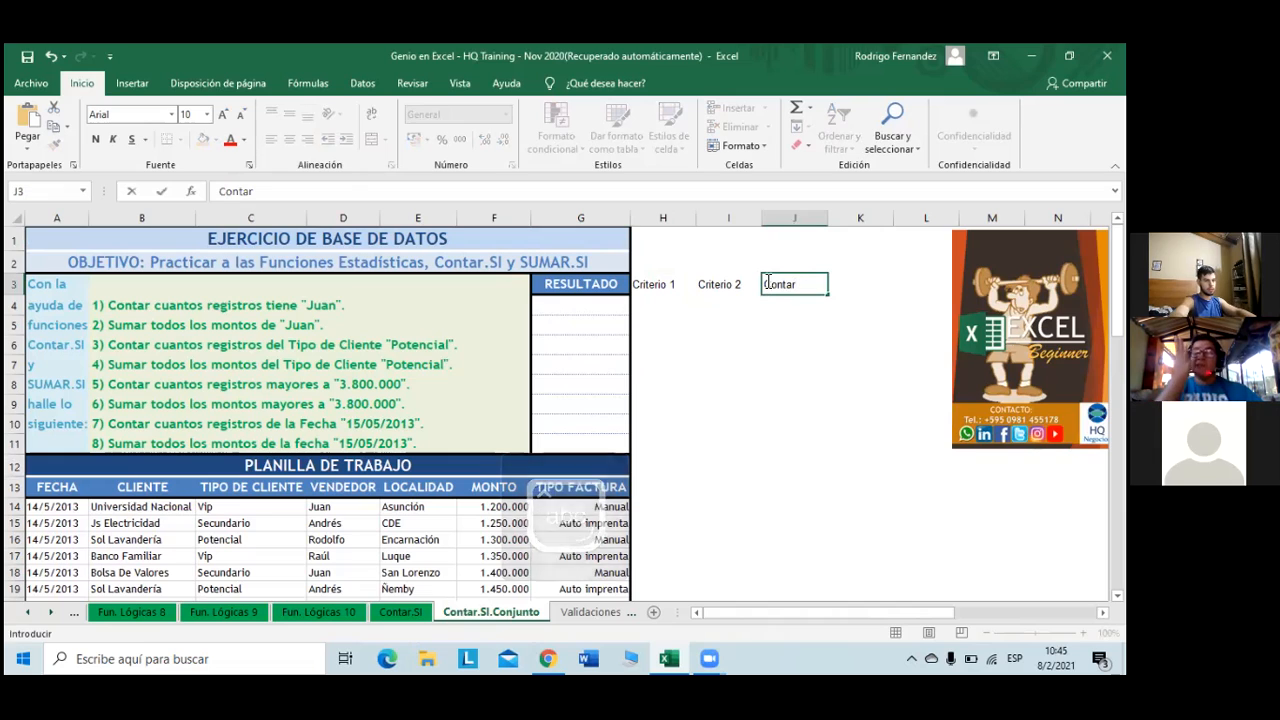
{"action": "type", "text": "."}
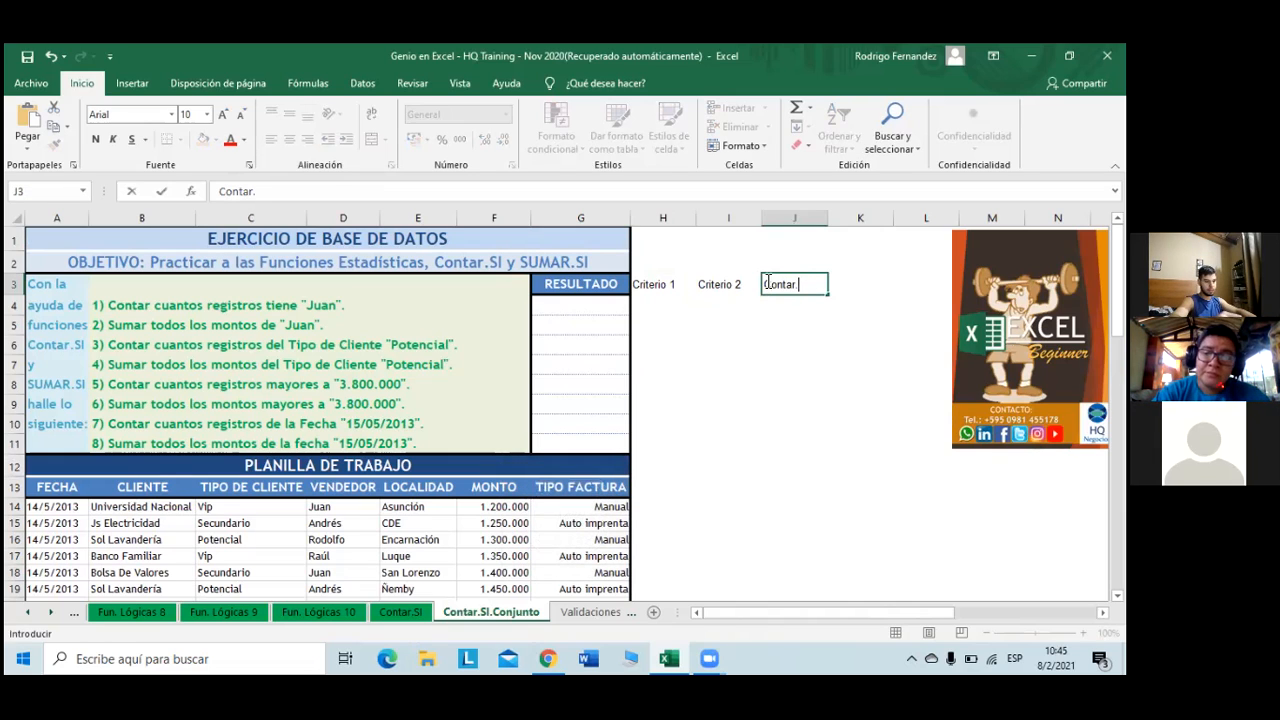
{"action": "type", "text": "Si"}
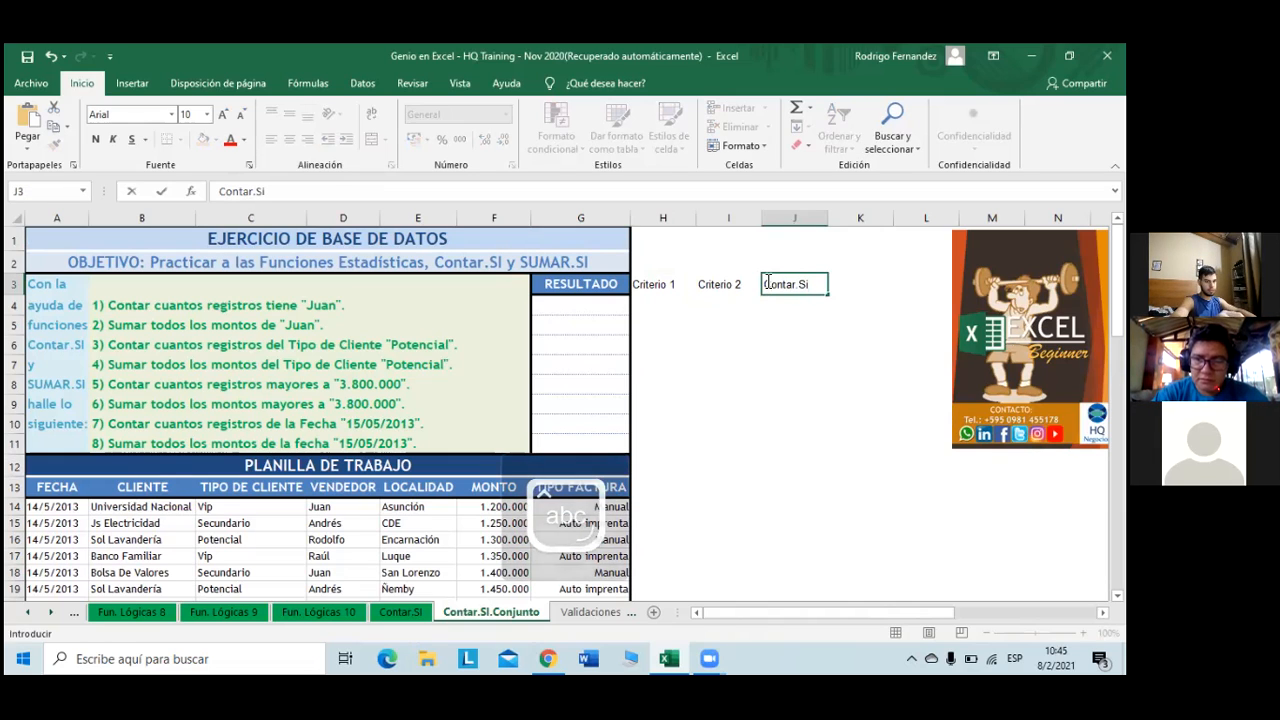
{"action": "type", "text": ".Conjunto"}
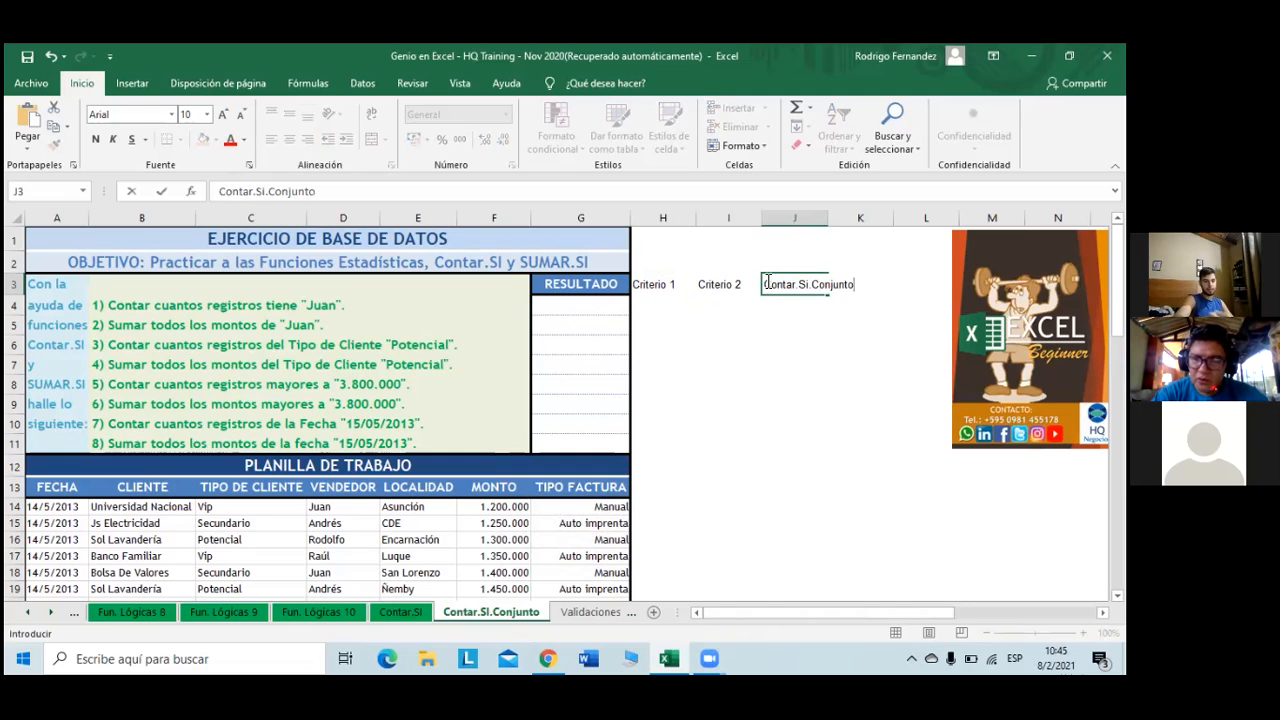
{"action": "key", "text": "Tab"}
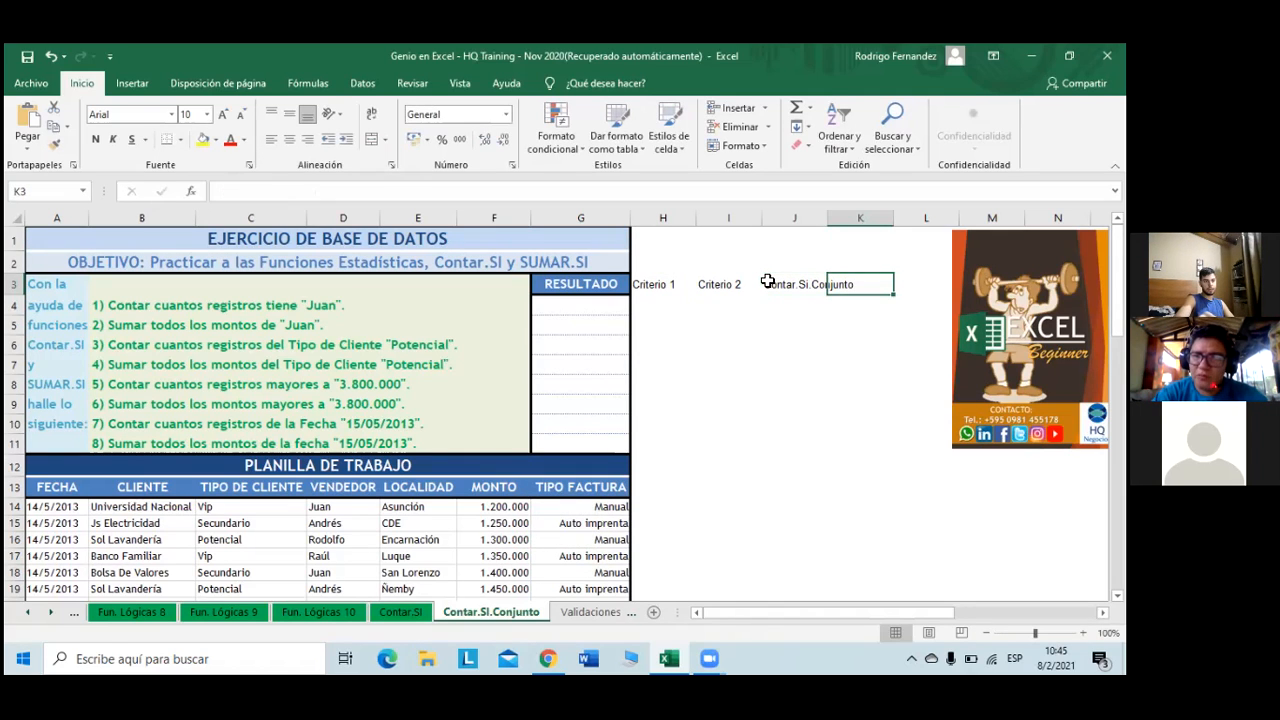
{"action": "double_click", "coordinate": [829, 221]}
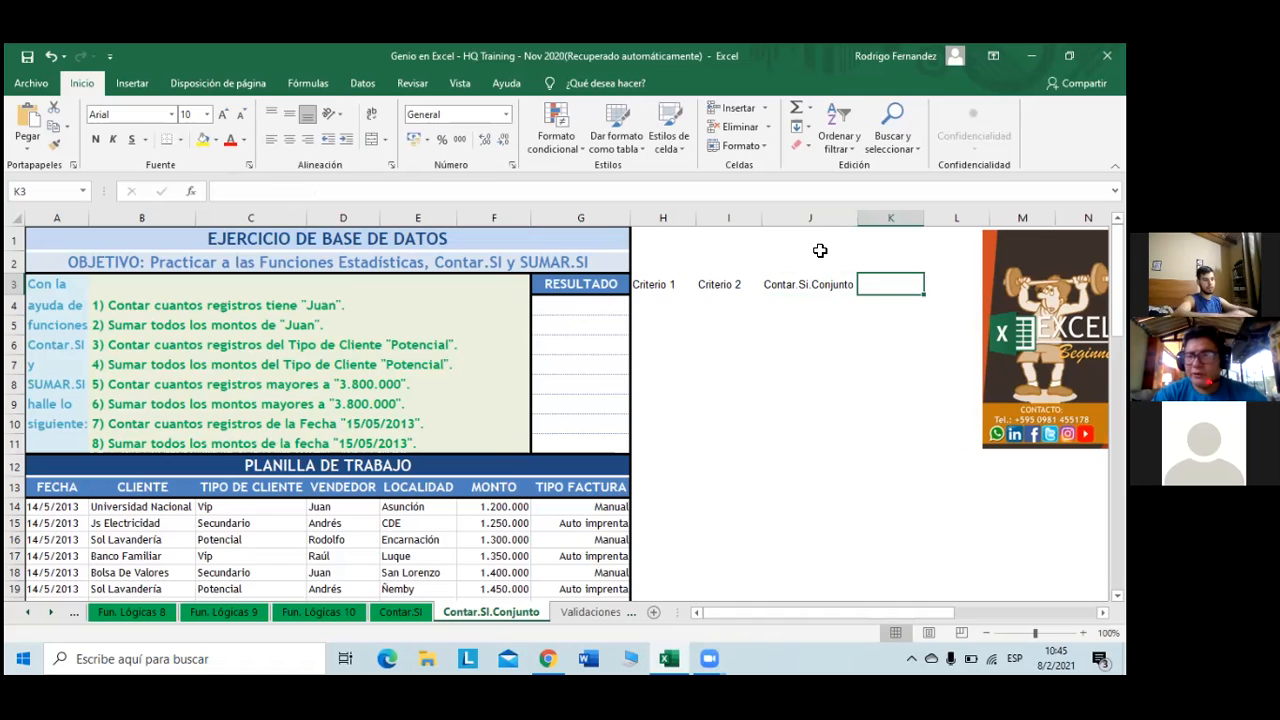
- Enter the header Sumar.Si.Conjunto in K3
{"action": "type", "text": "Sumar"}
{"action": "key", "text": "Caps_Lock"}
{"action": "type", "text": ".SI"}
{"action": "key", "text": "BackSpace"}
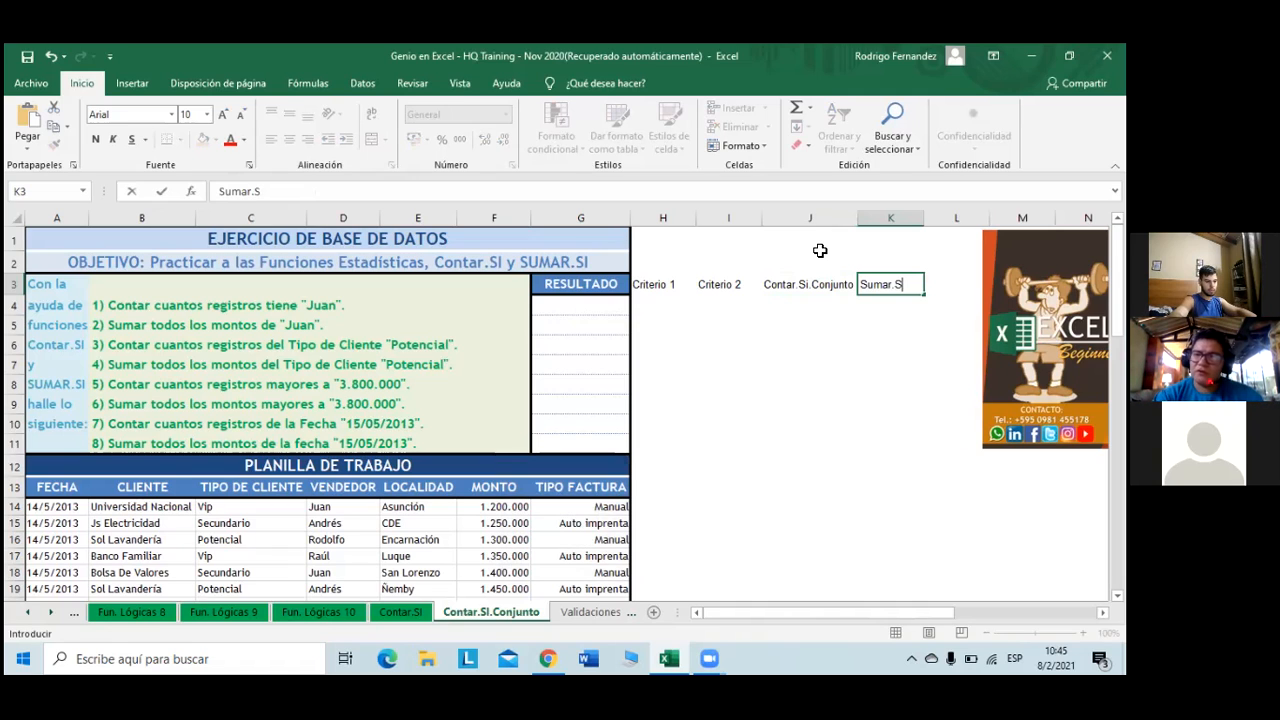
{"action": "key", "text": "Caps_Lock"}
{"action": "type", "text": "i."}
{"action": "key", "text": "Caps_Lock"}
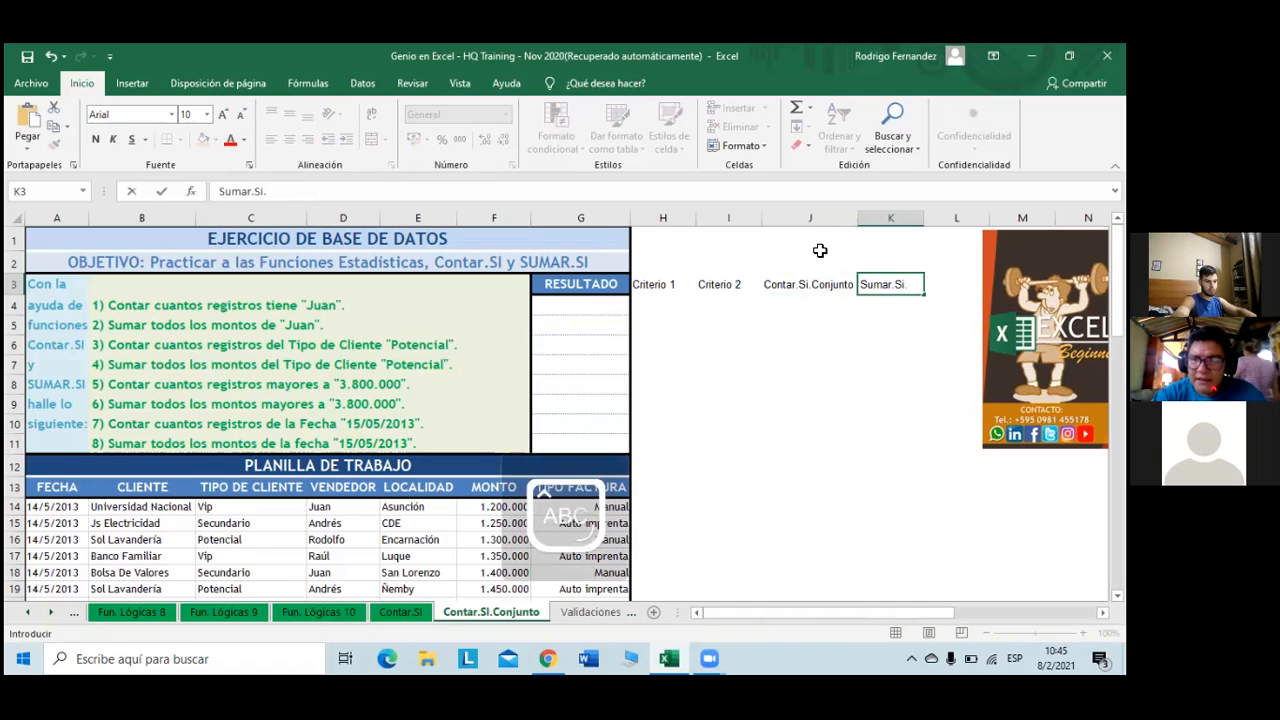
{"action": "type", "text": "C"}
{"action": "key", "text": "Caps_Lock"}
{"action": "type", "text": "onjunto"}
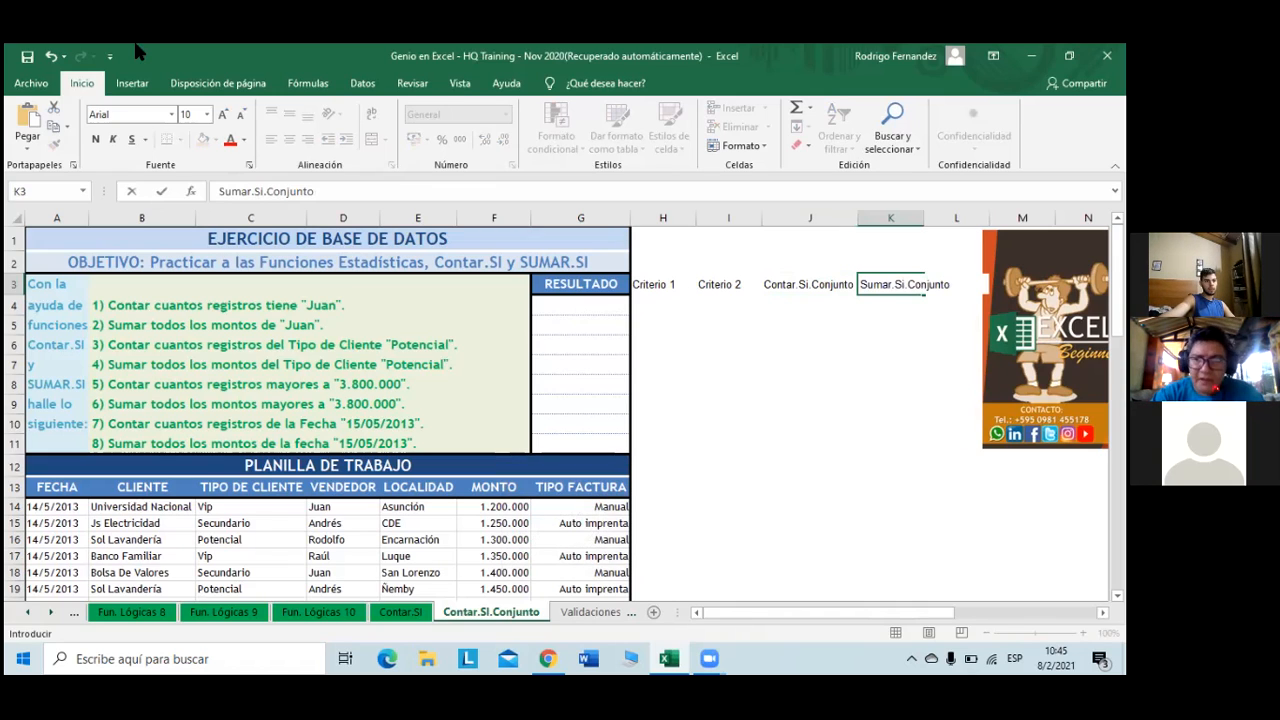
{"action": "left_click", "coordinate": [912, 236]}
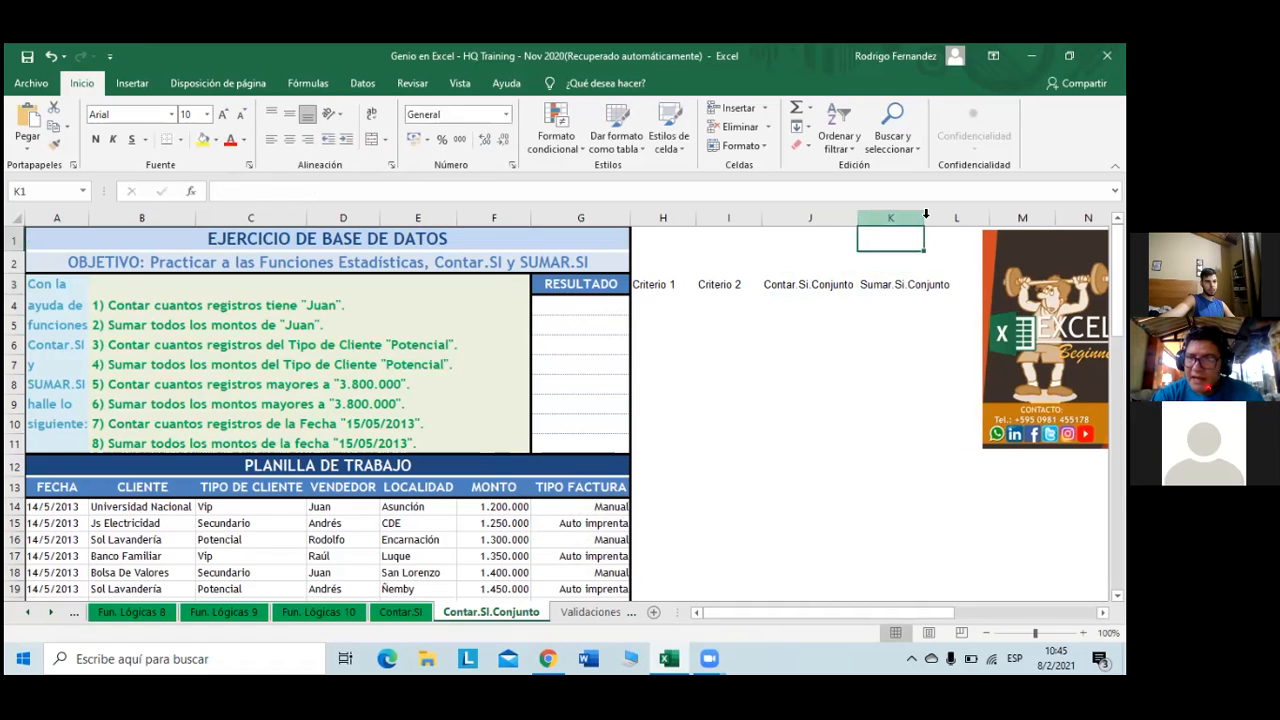
- Widen column K and enter Juan in H4 as the first Criterio 1 value
{"action": "left_click_drag", "start_coordinate": [924, 217], "coordinate": [954, 217]}
{"action": "left_click", "coordinate": [907, 289]}
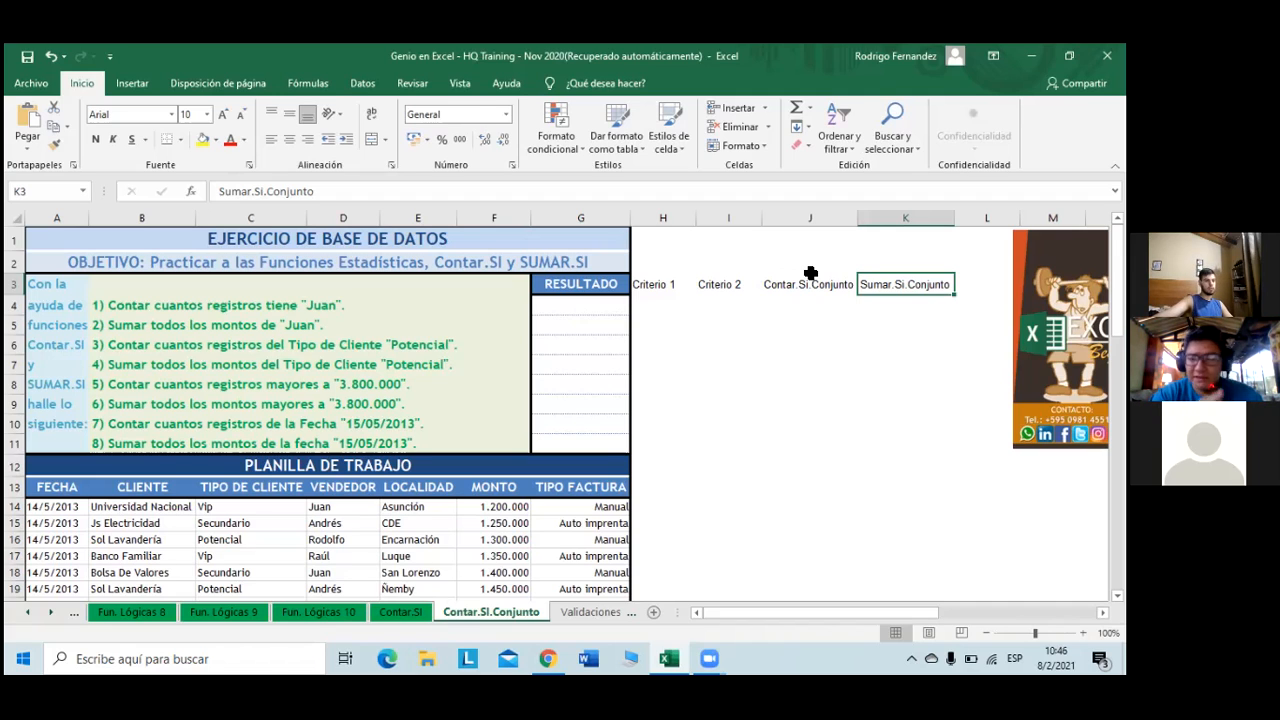
{"action": "left_click", "coordinate": [659, 301]}
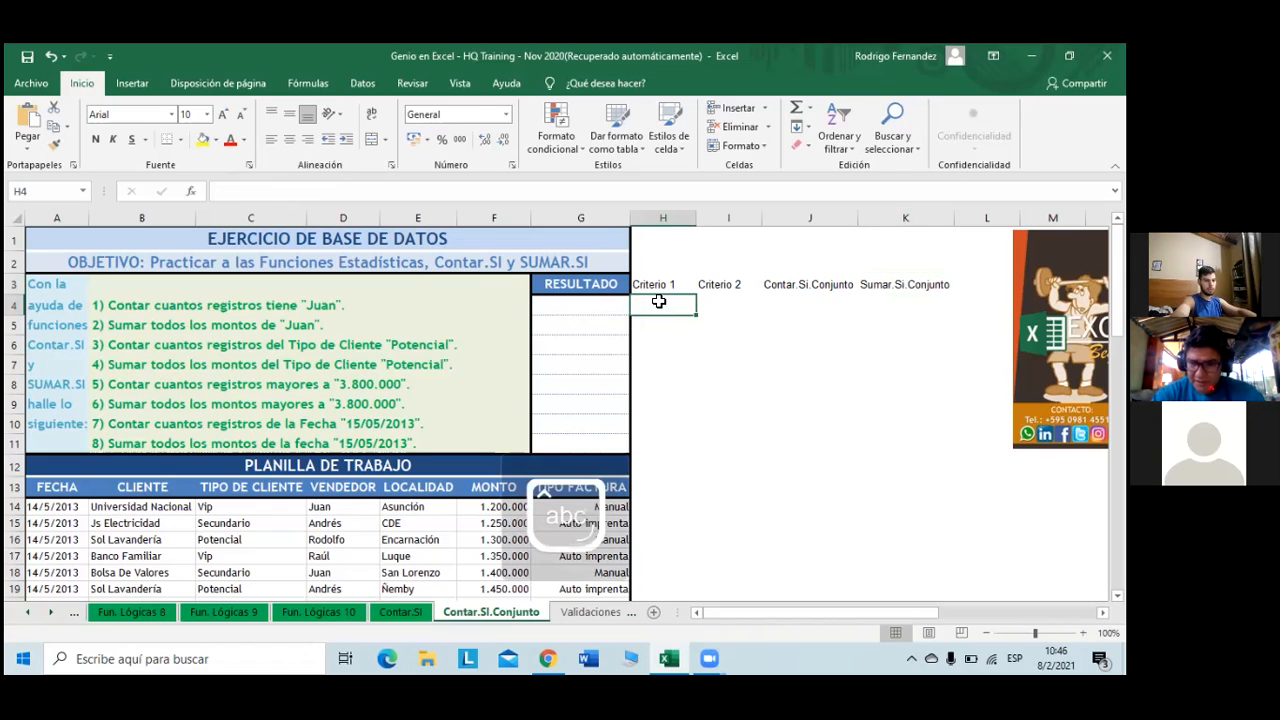
{"action": "type", "text": "Juan"}
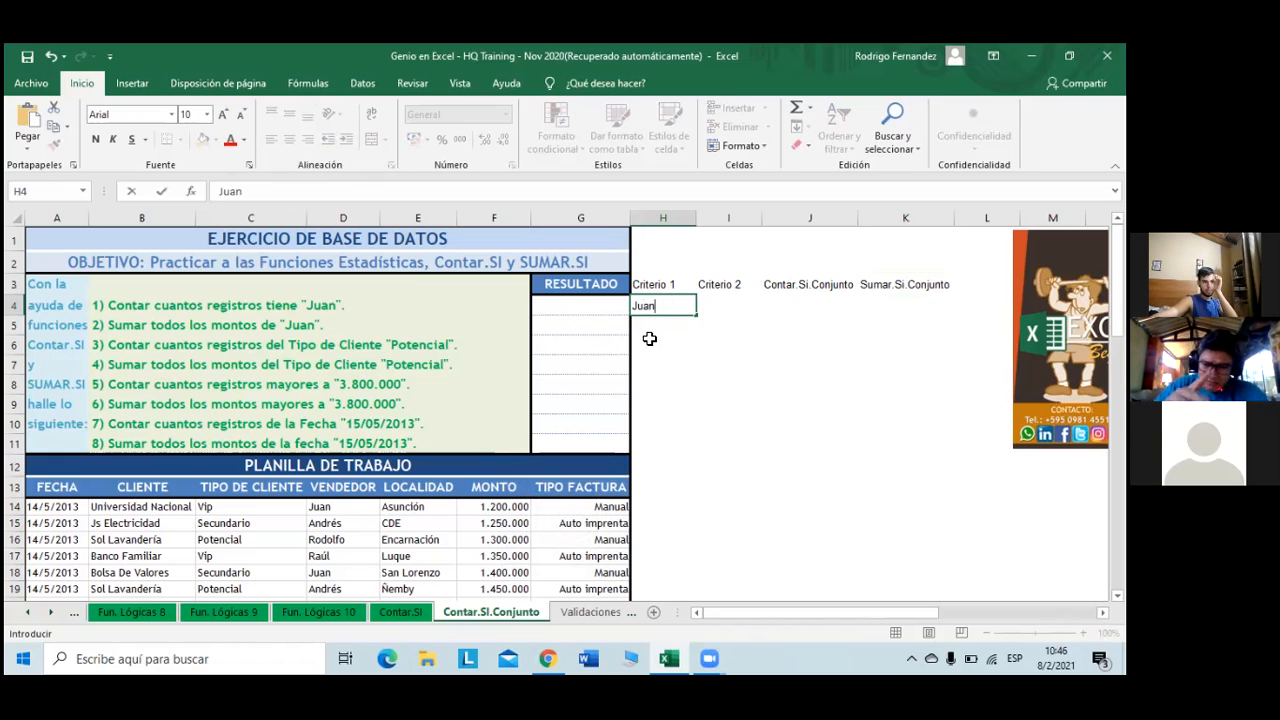
{"action": "left_click", "coordinate": [651, 337]}
- Undo the accidental Juan copy in I4 by clearing that cell, leaving Criterio 2 empty
{"action": "left_click", "coordinate": [680, 309]}
{"action": "left_click_drag", "start_coordinate": [699, 315], "coordinate": [737, 316]}
{"action": "left_click", "coordinate": [805, 307]}
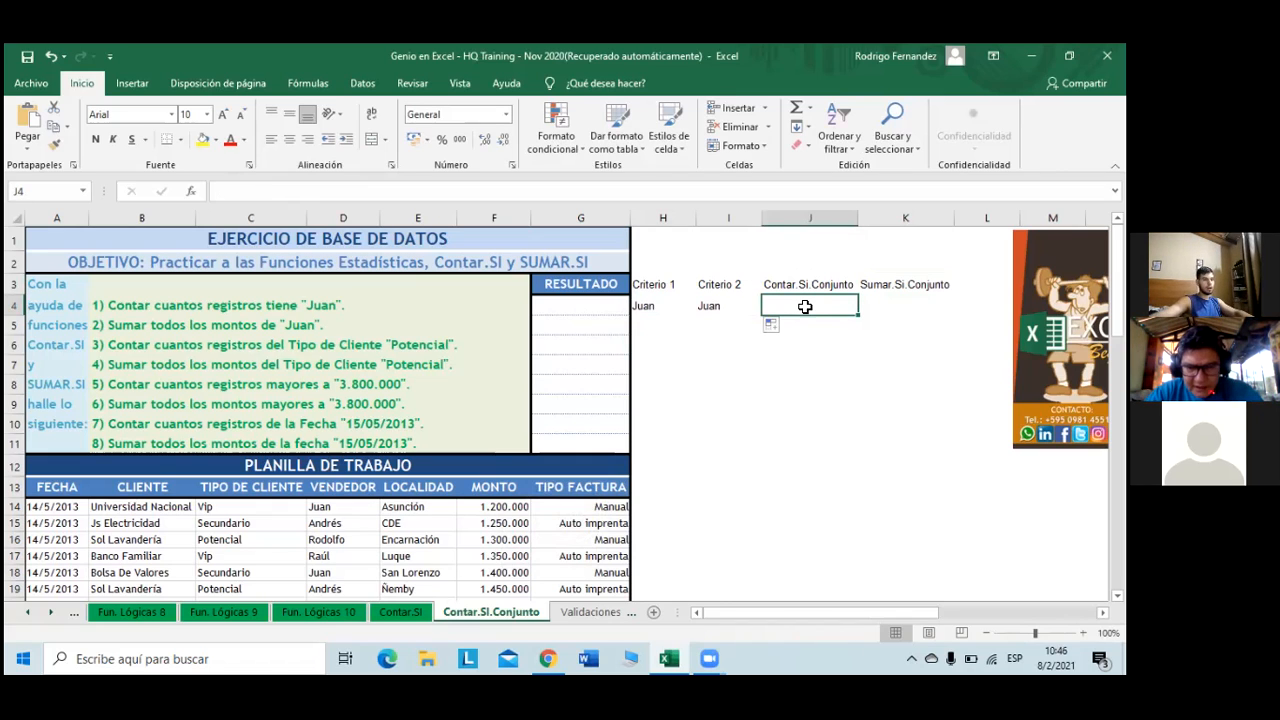
{"action": "left_click", "coordinate": [708, 306]}
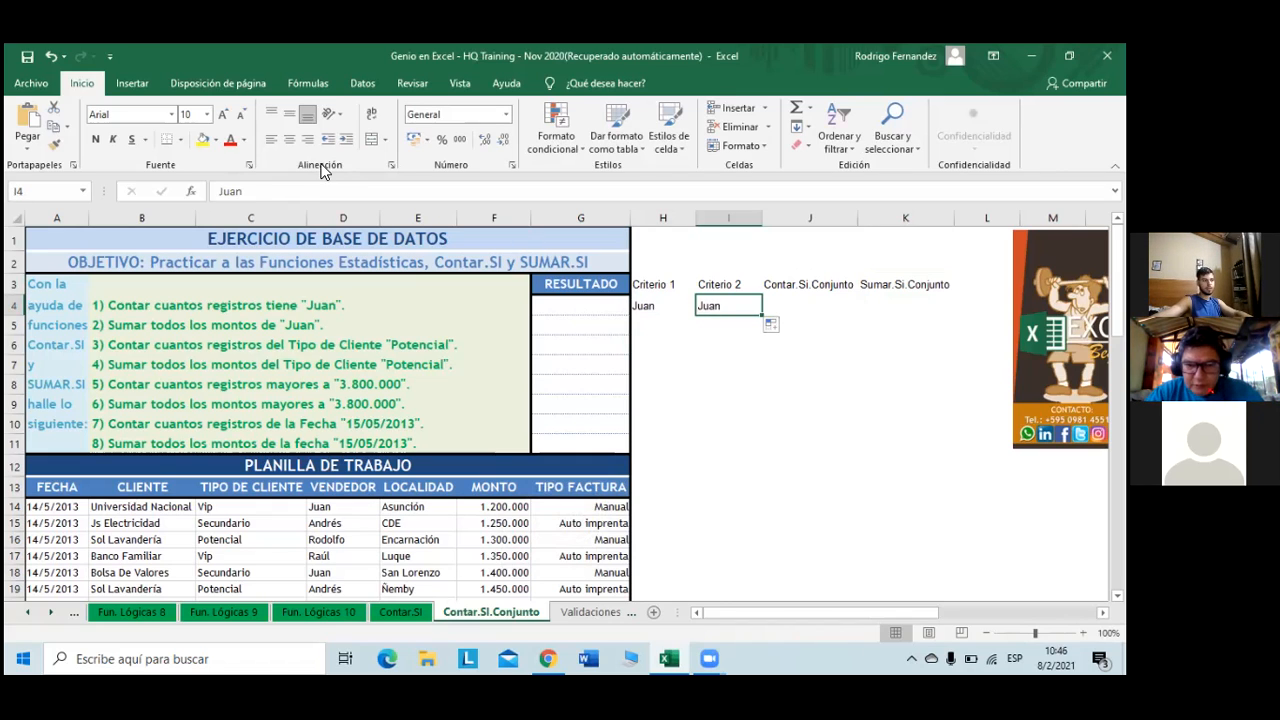
{"action": "left_click", "coordinate": [257, 190]}
{"action": "key", "text": "BackSpace"}
{"action": "key", "text": "BackSpace"}
{"action": "key", "text": "BackSpace"}
{"action": "key", "text": "BackSpace"}
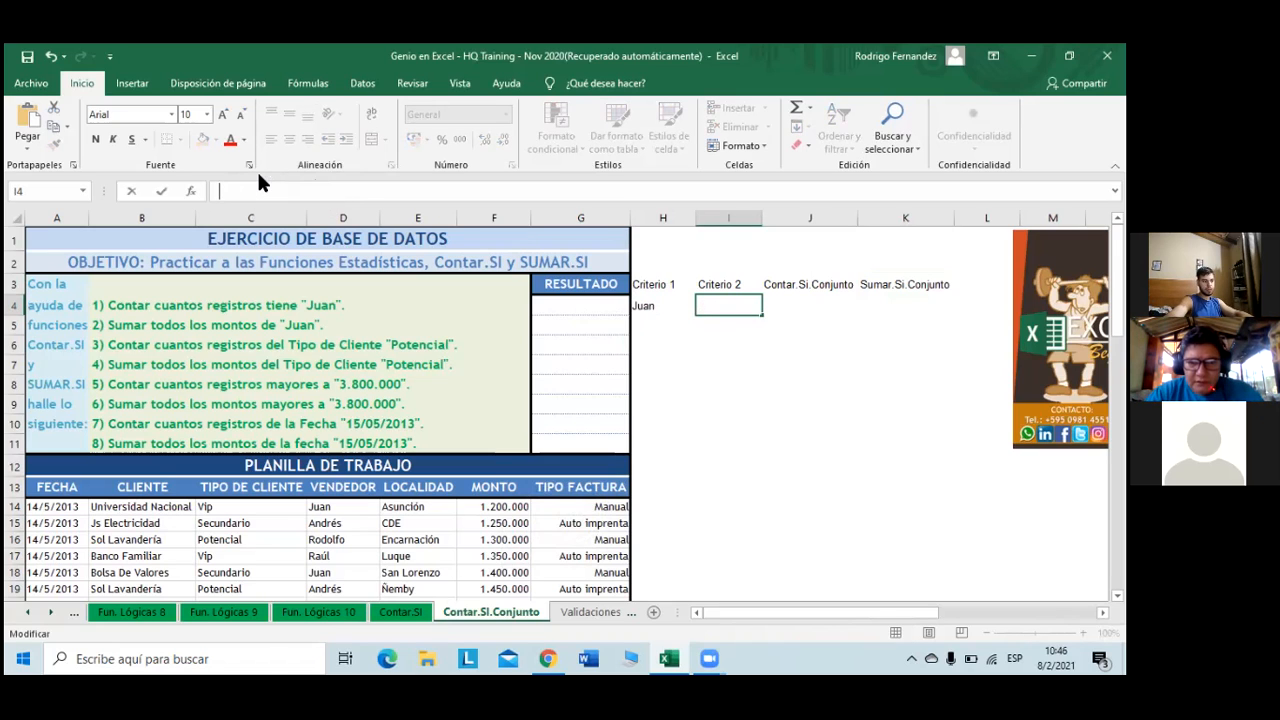
{"action": "key", "text": "Return"}
{"action": "key", "text": "Right"}
{"action": "key", "text": "Up"}
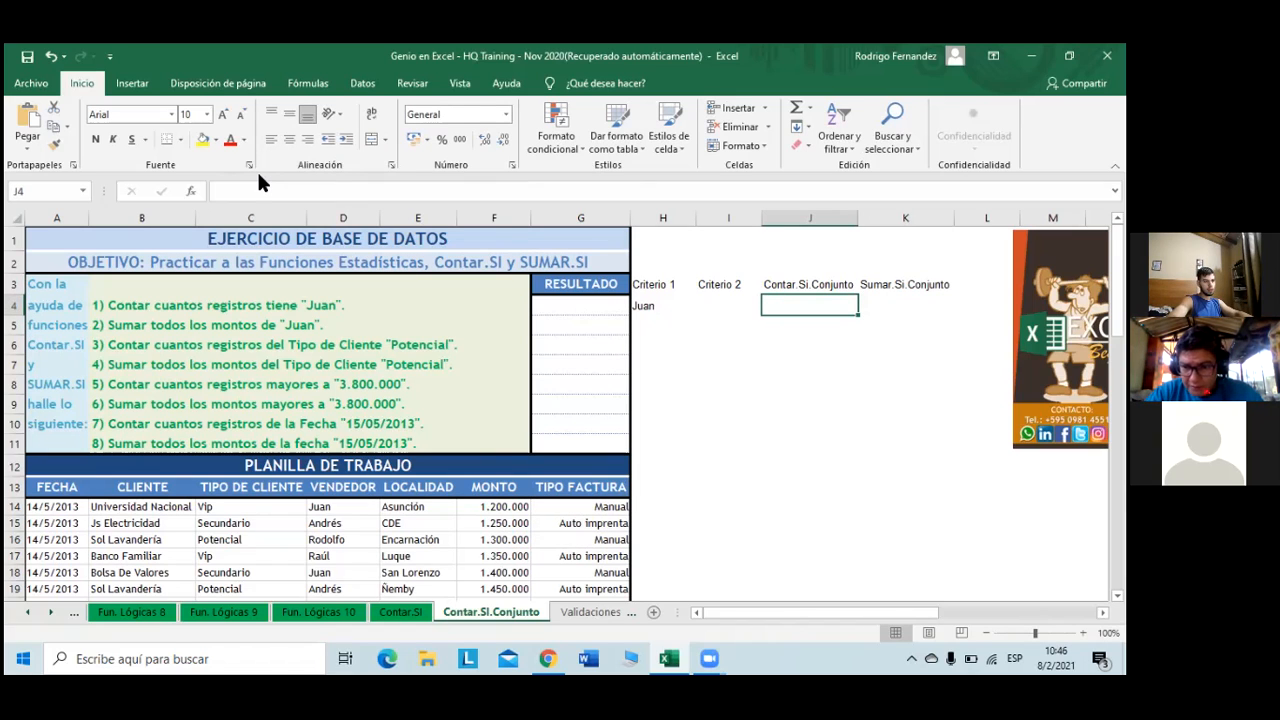
{"action": "key", "text": "Down"}
{"action": "key", "text": "Down"}
{"action": "key", "text": "Up"}
{"action": "key", "text": "Left"}
{"action": "key", "text": "Left"}
{"action": "key", "text": "Left"}
{"action": "key", "text": "Right"}
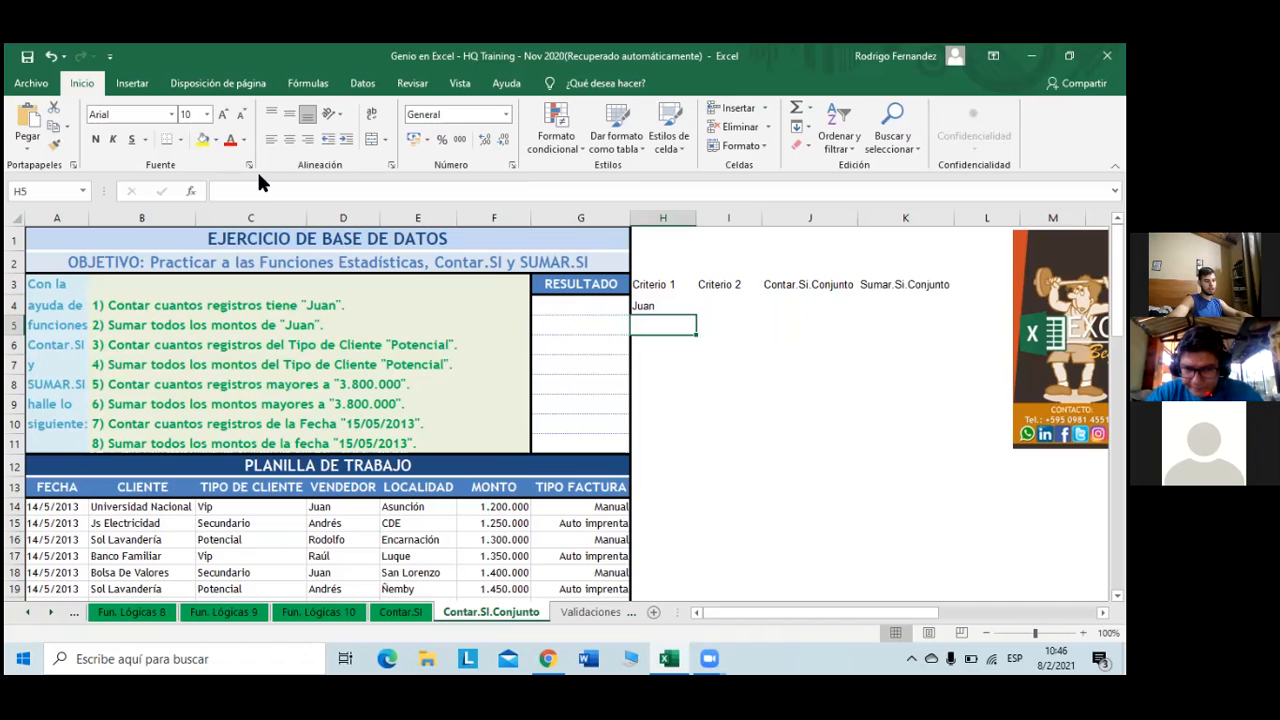
- Fill Juan into H5, enter Potencial in H6:H7, and type >3800000 in H8
{"action": "left_click", "coordinate": [662, 309]}
{"action": "left_click_drag", "start_coordinate": [696, 317], "coordinate": [681, 331]}
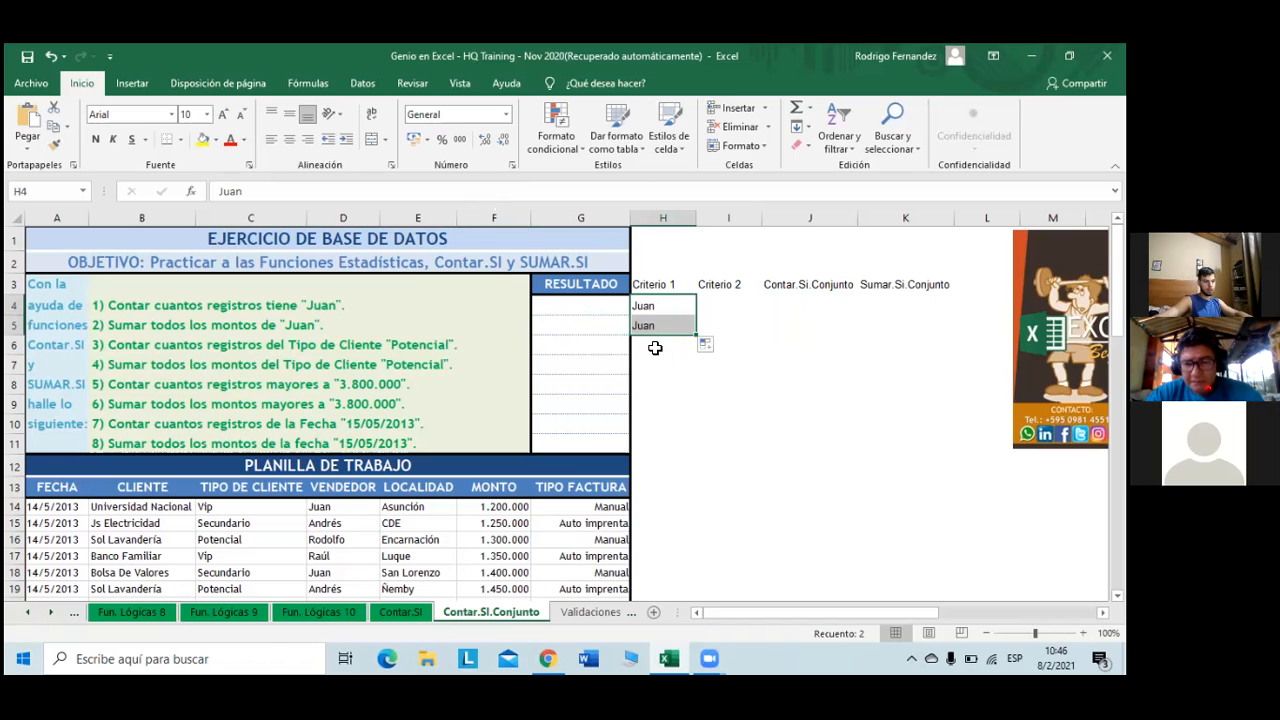
{"action": "left_click", "coordinate": [655, 347]}
{"action": "type", "text": "Po"}
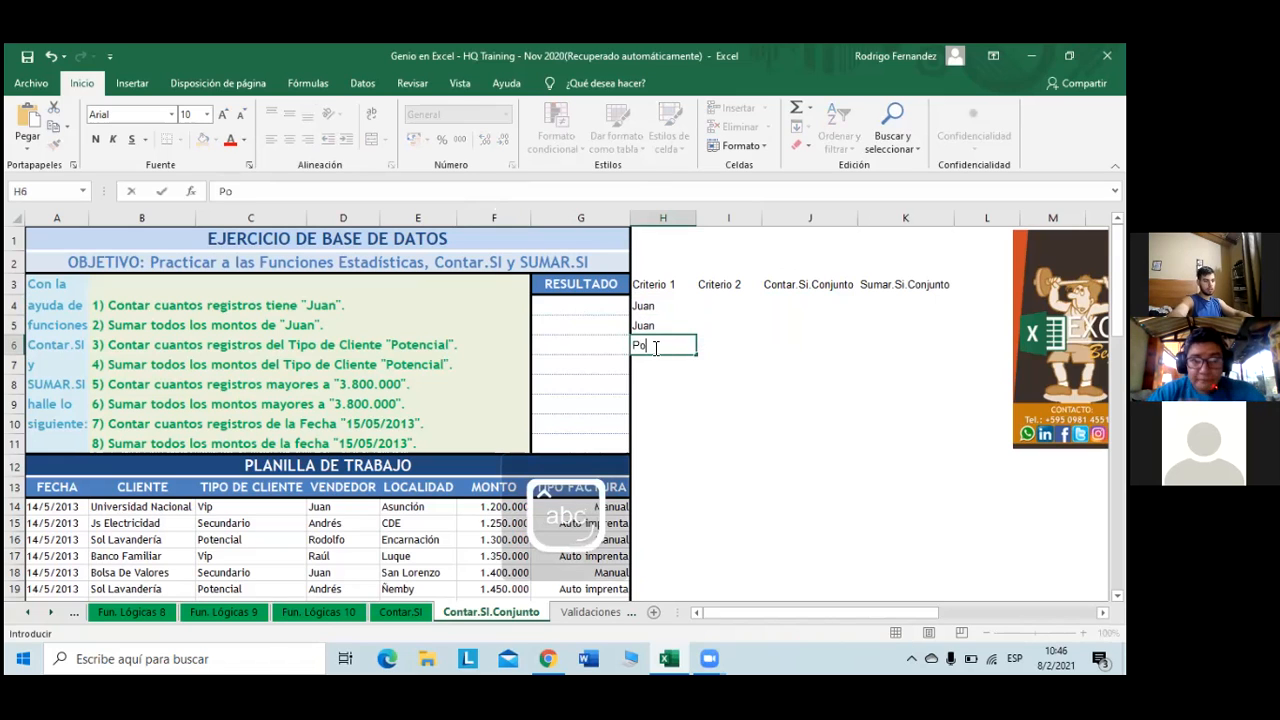
{"action": "type", "text": "tencial"}
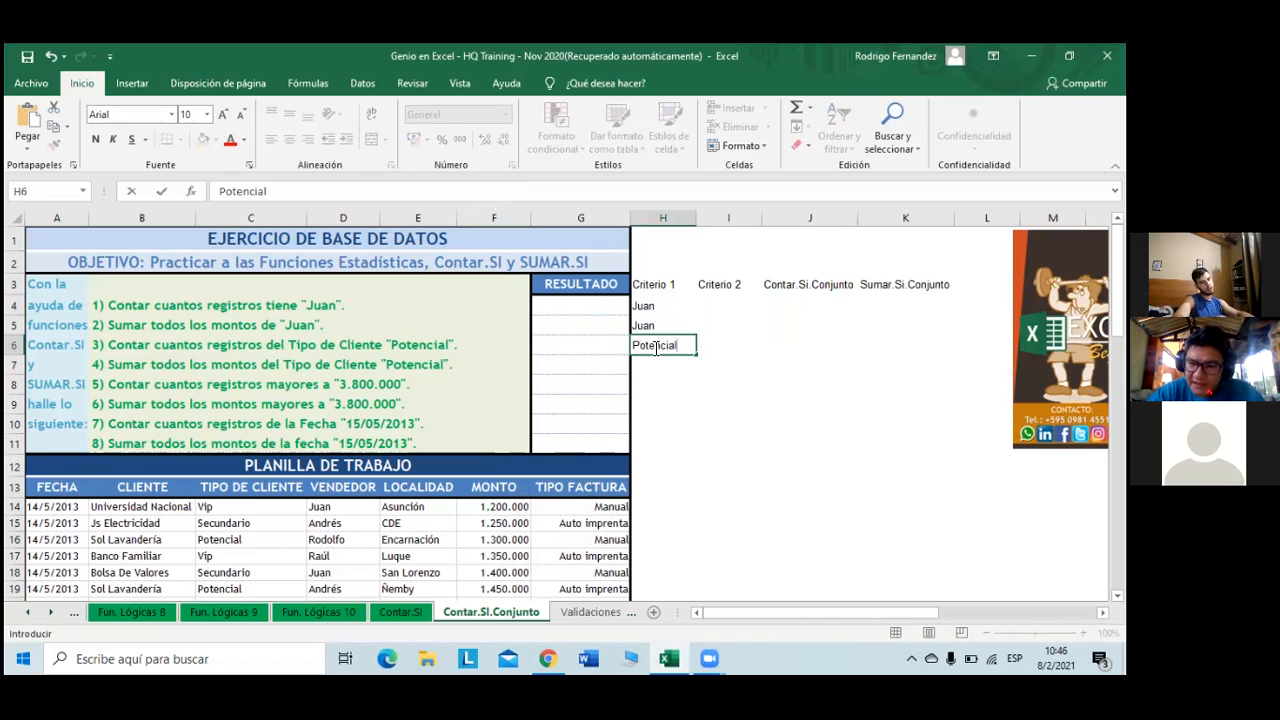
{"action": "key", "text": "Return"}
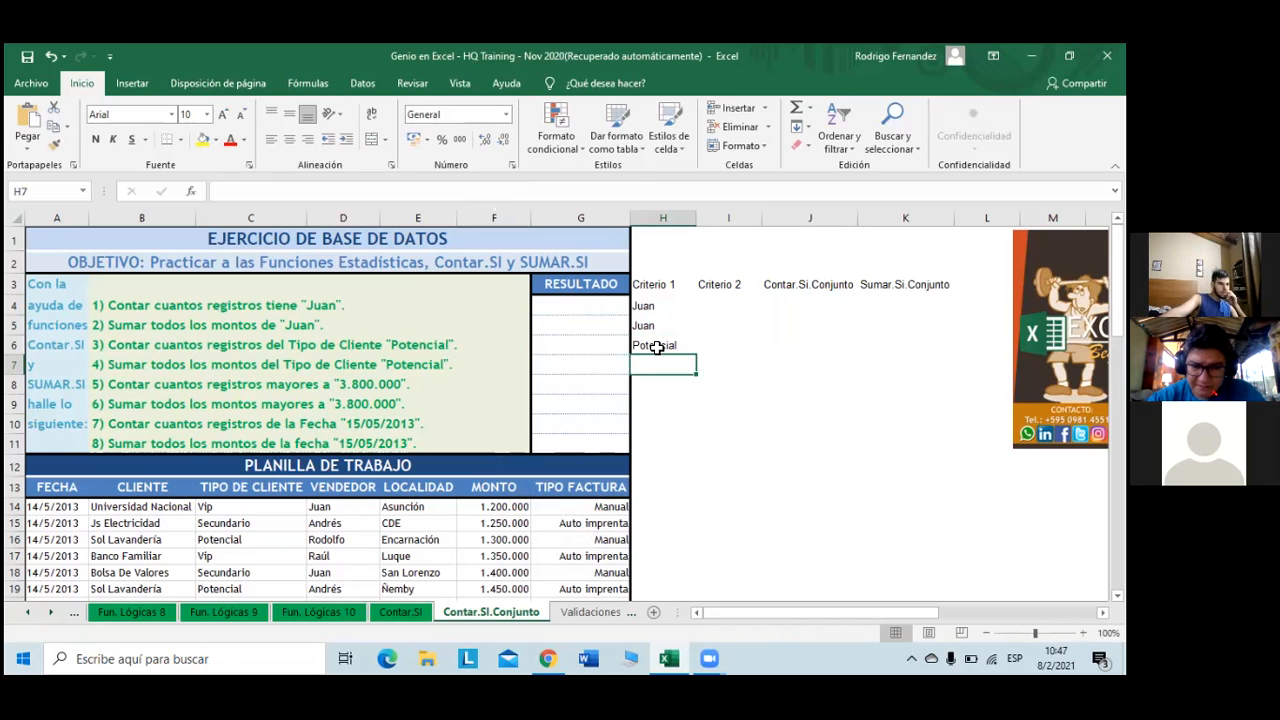
{"action": "left_click", "coordinate": [656, 346]}
{"action": "left_click_drag", "start_coordinate": [697, 358], "coordinate": [679, 377]}
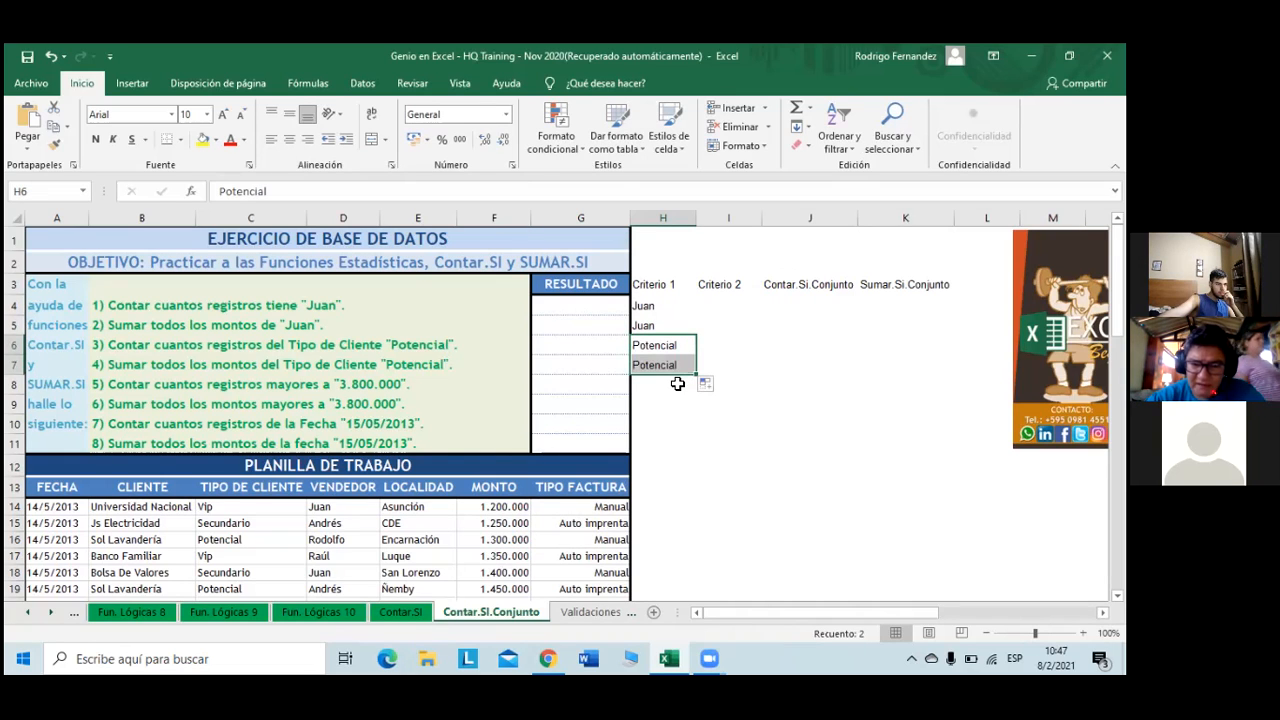
{"action": "left_click", "coordinate": [677, 384]}
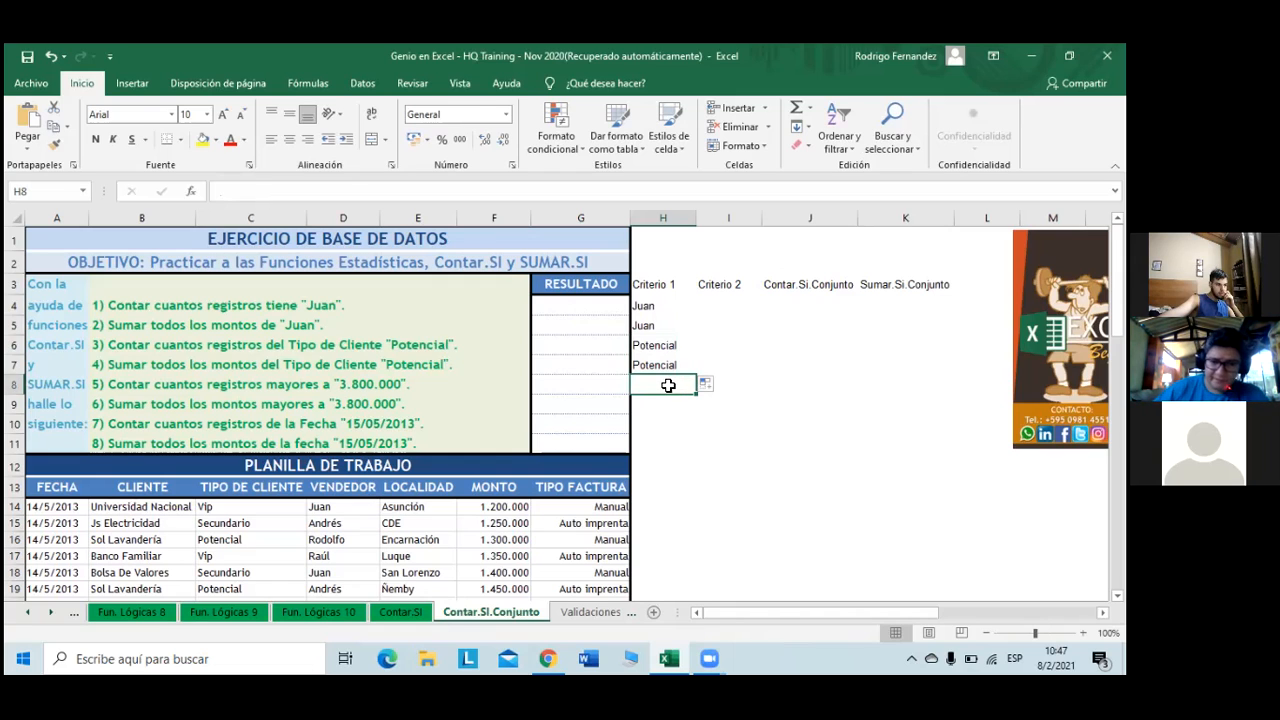
{"action": "type", "text": ">"}
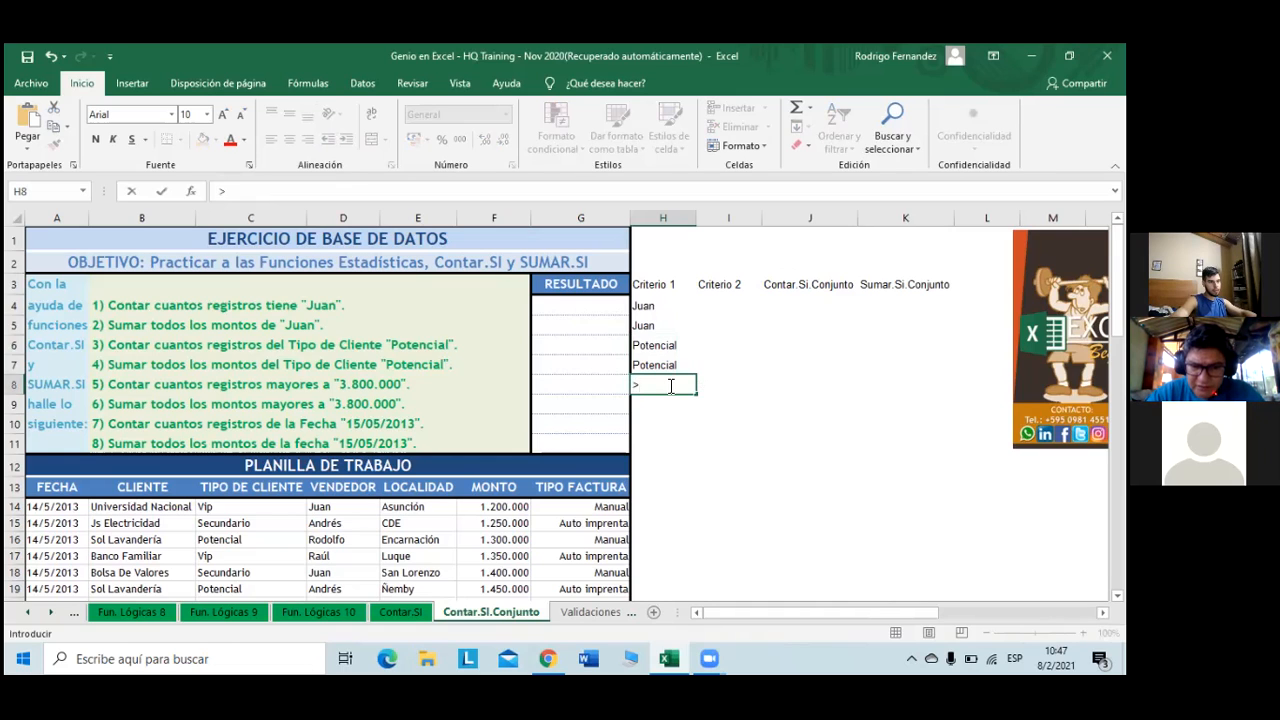
{"action": "type", "text": "380"}
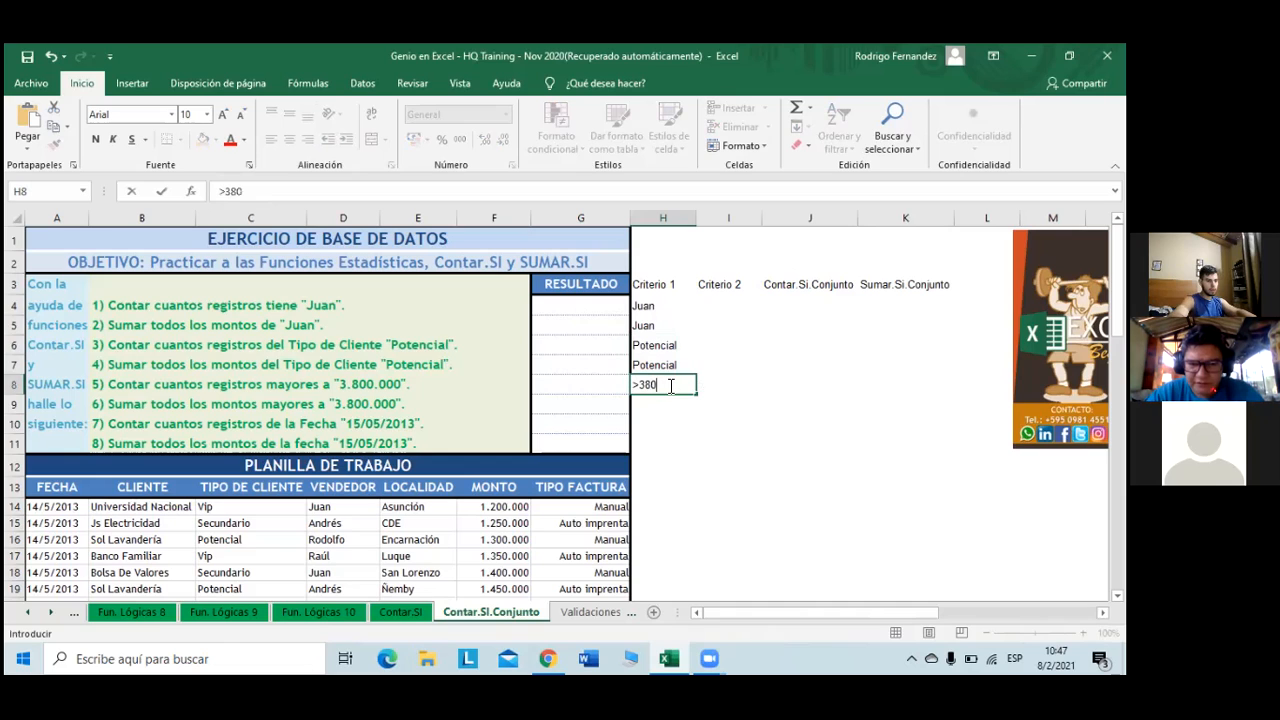
{"action": "type", "text": "0000"}
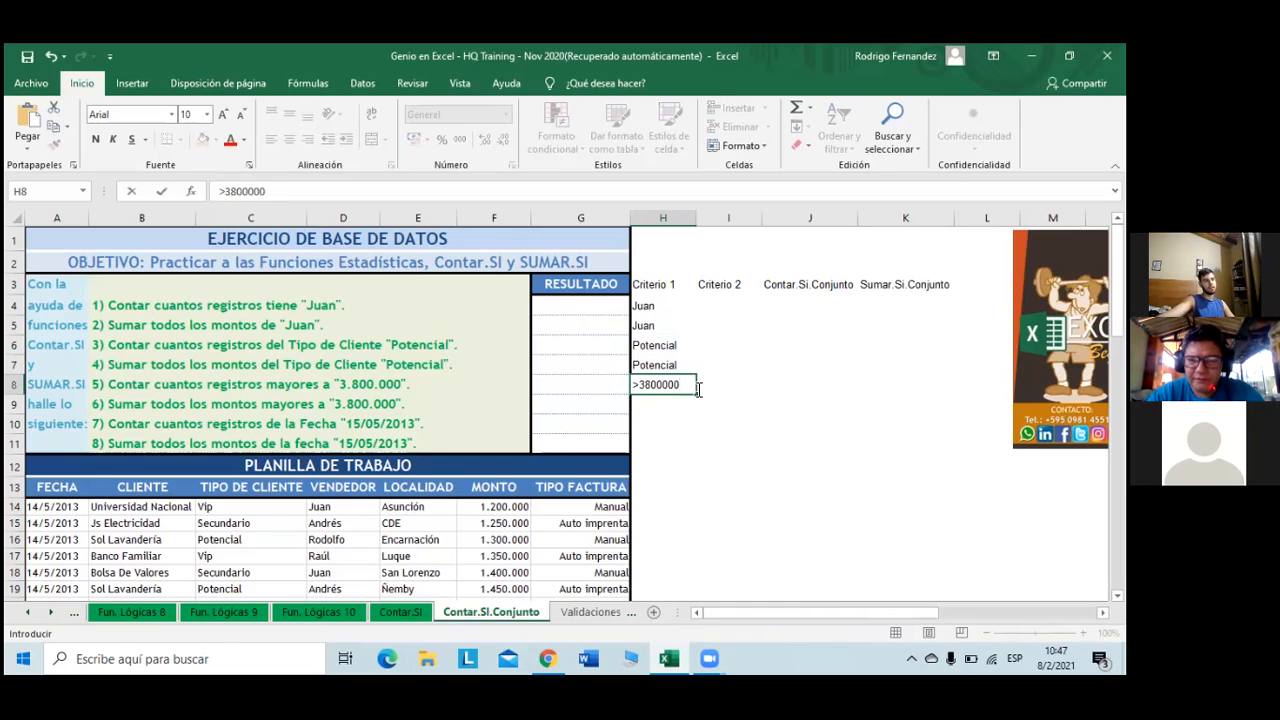
- Copy >3800000 from H8 into H9 using Copiar celdas
{"action": "left_click", "coordinate": [674, 407]}
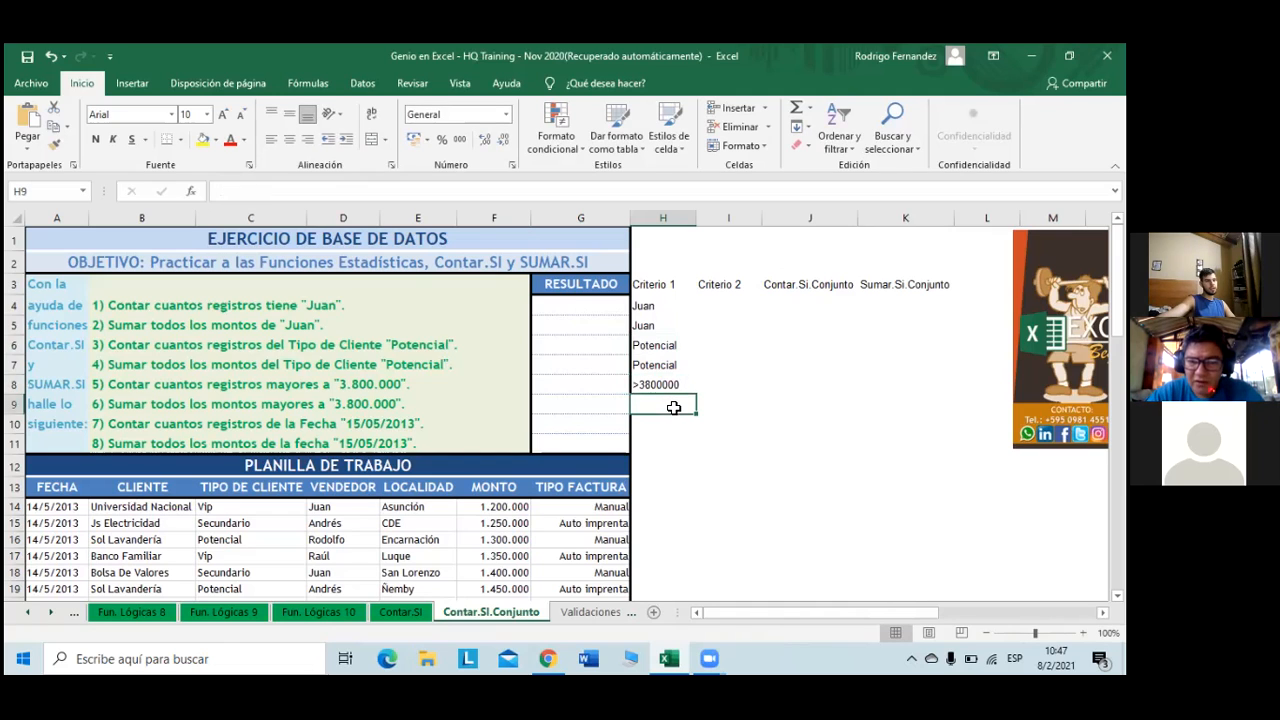
{"action": "left_click", "coordinate": [680, 386]}
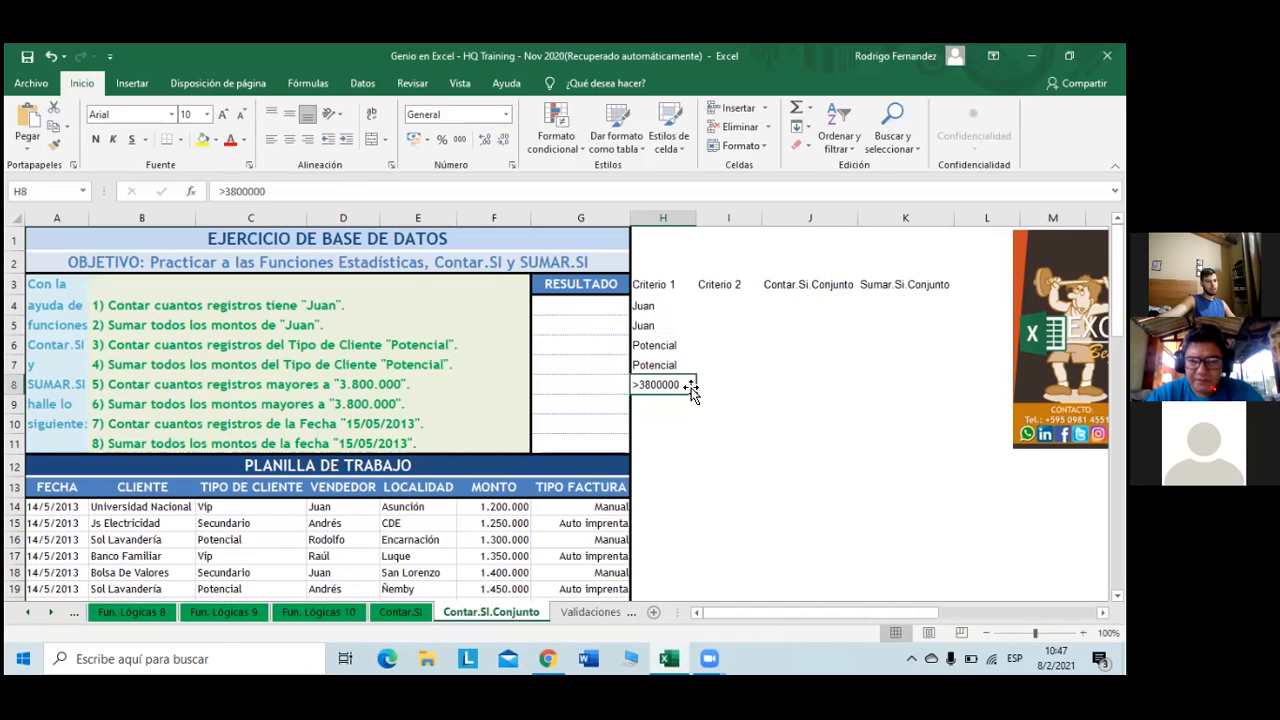
{"action": "left_click_drag", "start_coordinate": [696, 407], "coordinate": [700, 418]}
{"action": "left_click", "coordinate": [706, 425]}
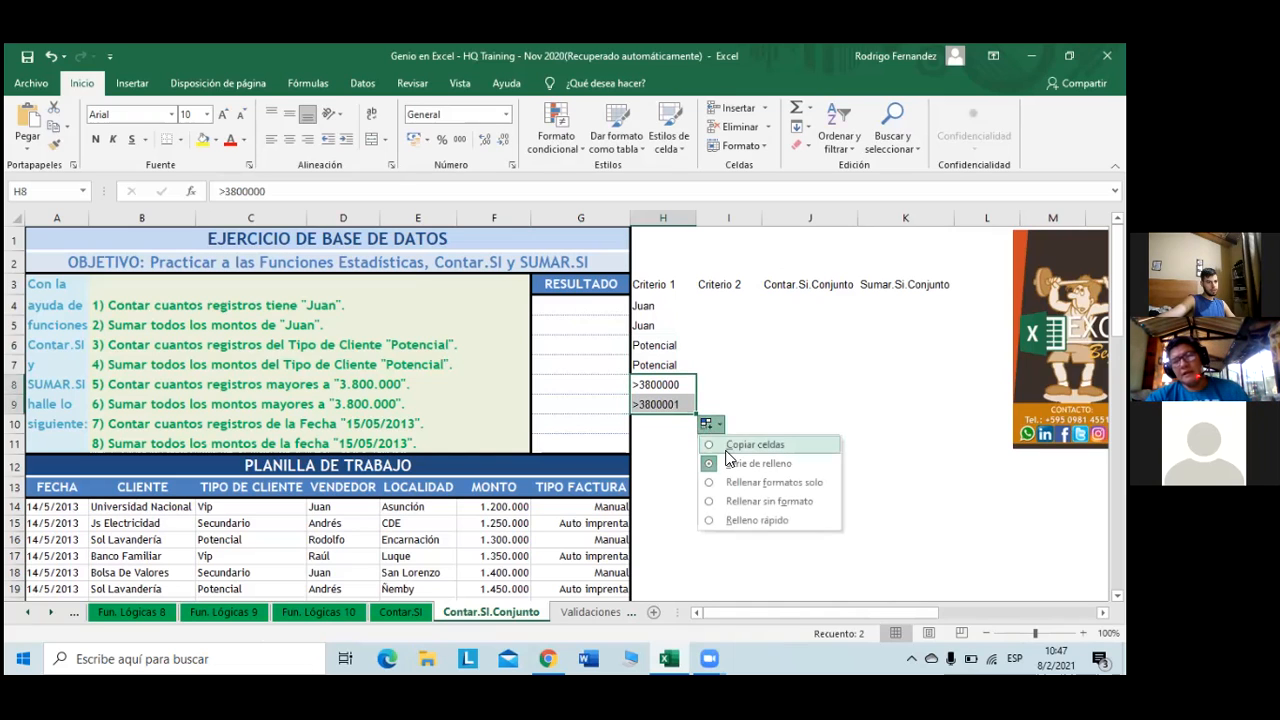
{"action": "left_click", "coordinate": [727, 446]}
- Enter the date 15/5/2020 in H10 and copy it unchanged into H11
{"action": "left_click", "coordinate": [674, 427]}
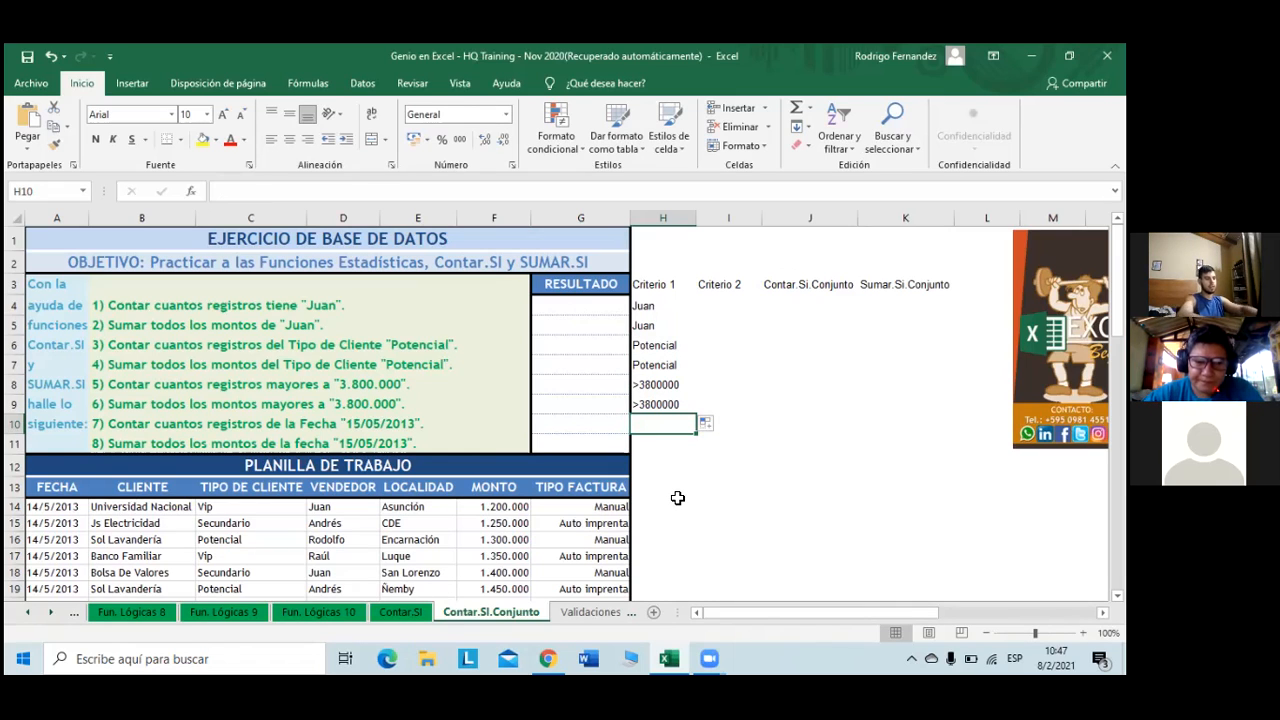
{"action": "type", "text": "15/"}
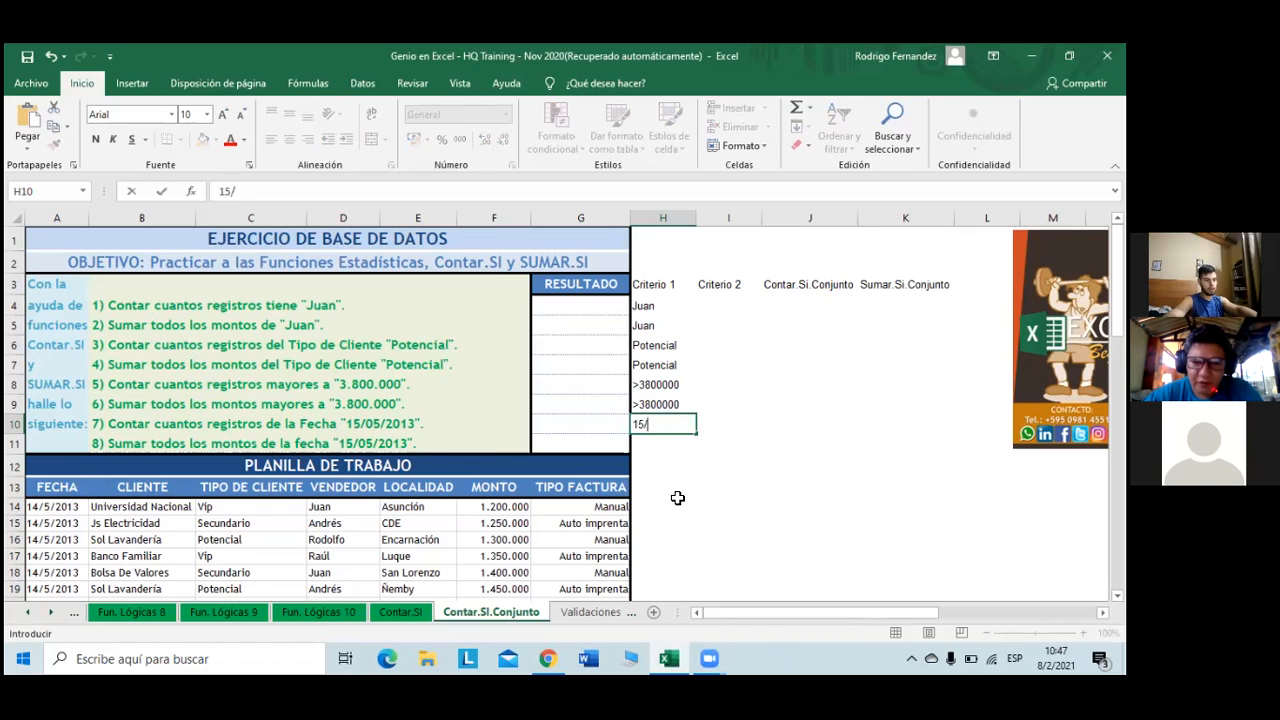
{"action": "type", "text": "5/2020"}
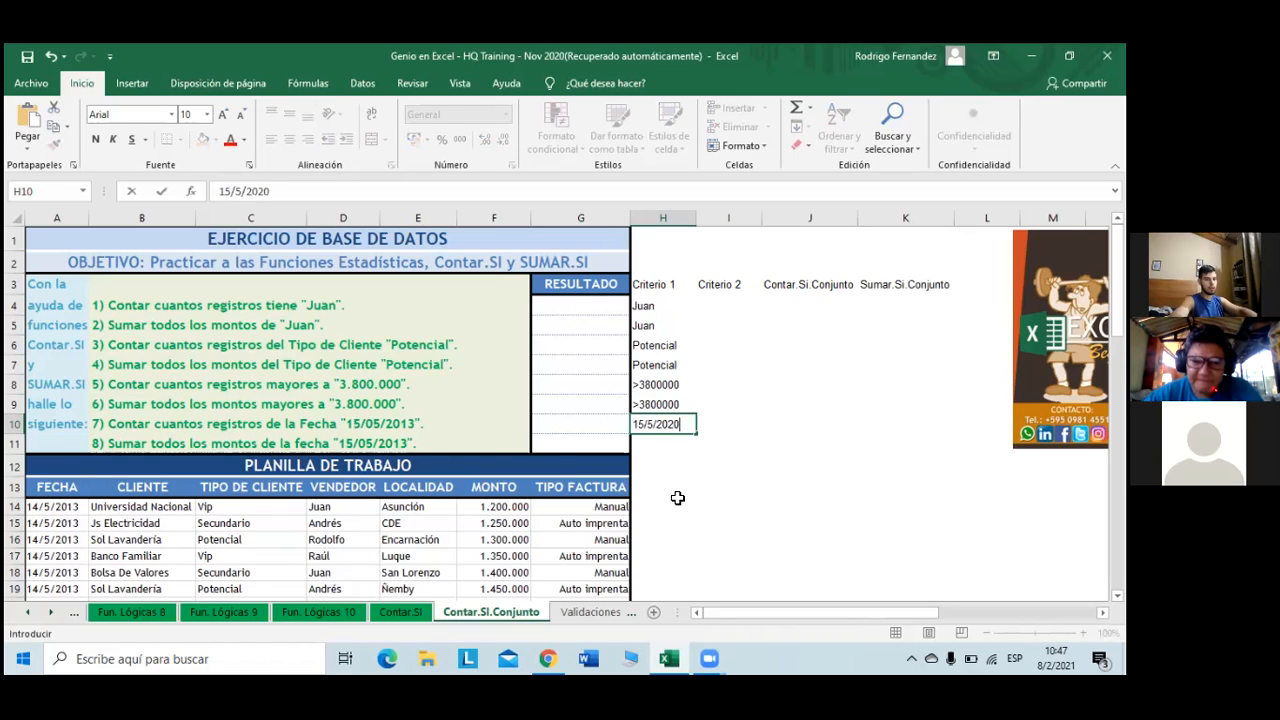
{"action": "left_click", "coordinate": [666, 440]}
{"action": "left_click", "coordinate": [680, 424]}
{"action": "left_click_drag", "start_coordinate": [696, 435], "coordinate": [698, 455]}
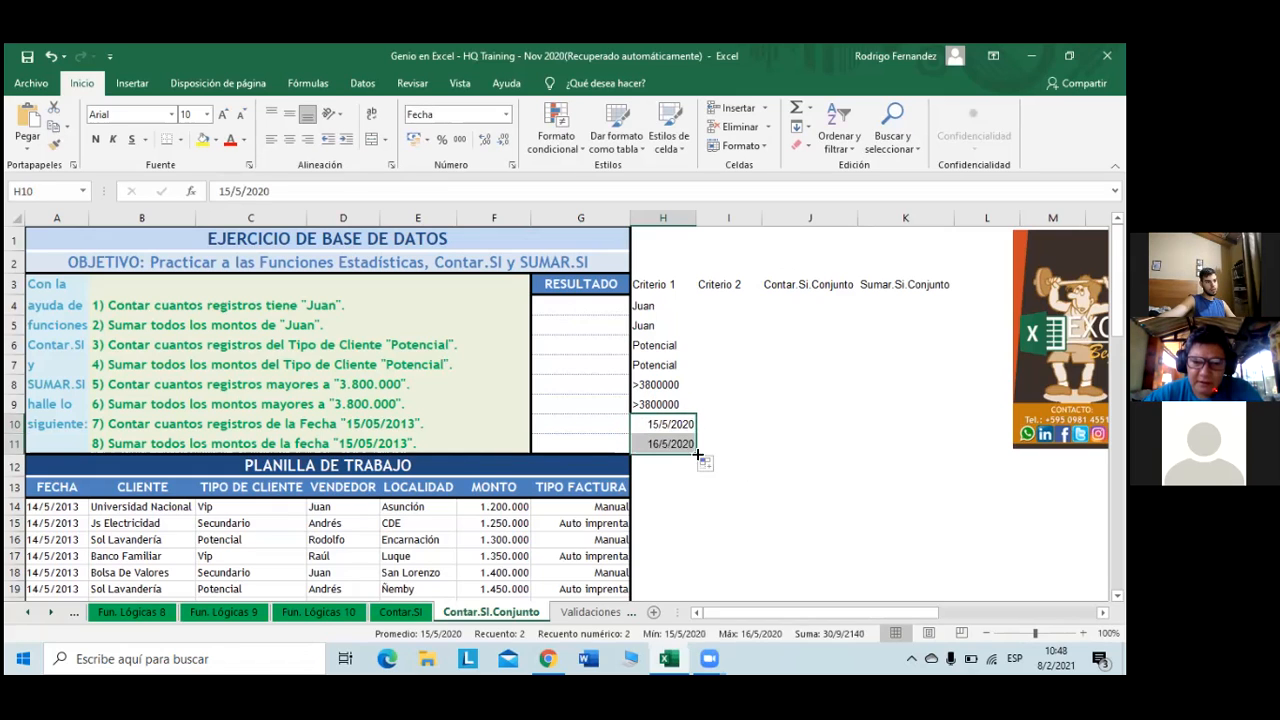
{"action": "left_click", "coordinate": [705, 465]}
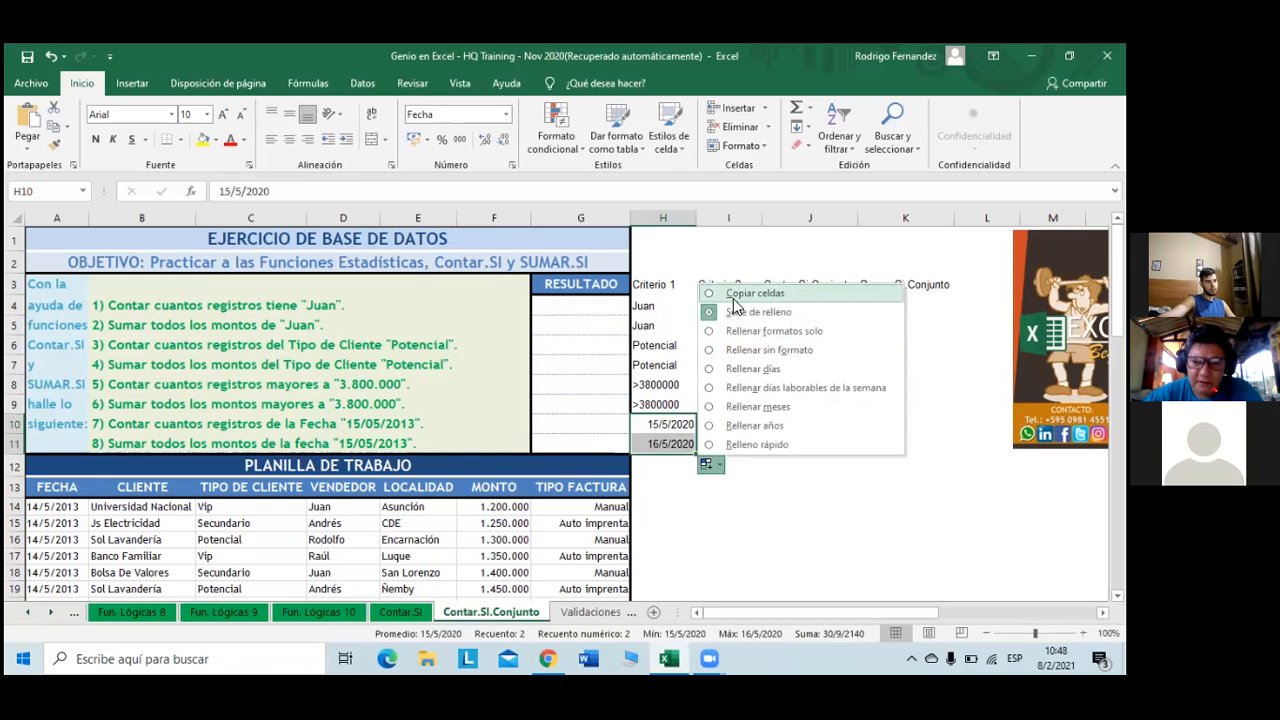
{"action": "left_click", "coordinate": [755, 293]}
{"action": "left_click", "coordinate": [728, 463]}
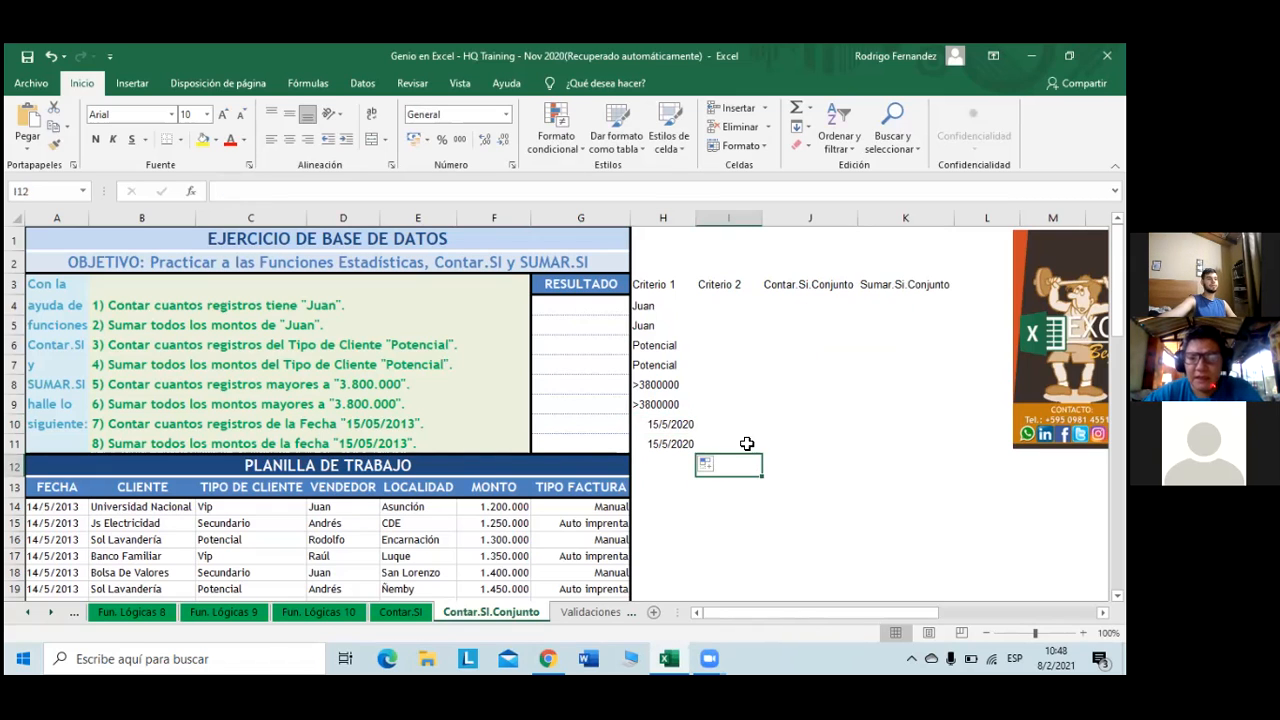
{"action": "left_click", "coordinate": [694, 426]}
- Apply comma (thousands-separator) style to the >3800000 criteria in H8:H9
{"action": "left_click", "coordinate": [678, 392]}
{"action": "left_click_drag", "start_coordinate": [678, 400], "coordinate": [678, 404]}
{"action": "left_click", "coordinate": [459, 139]}
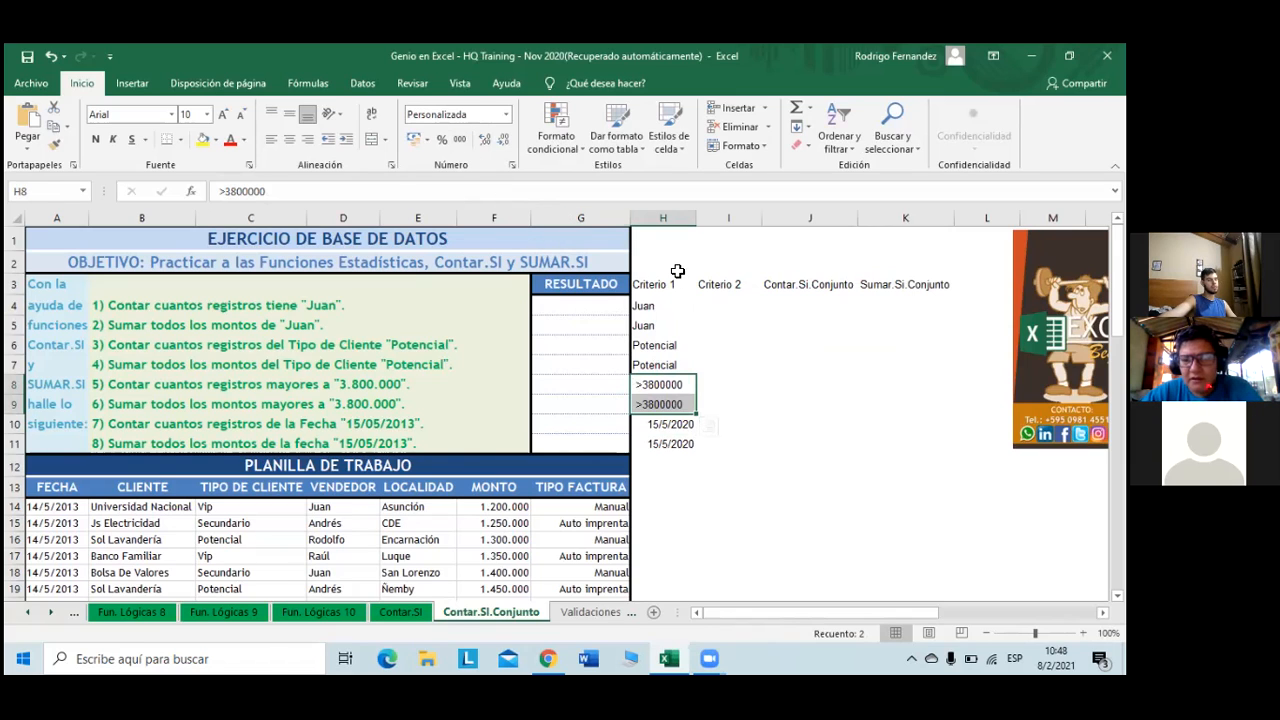
{"action": "left_click", "coordinate": [705, 358]}
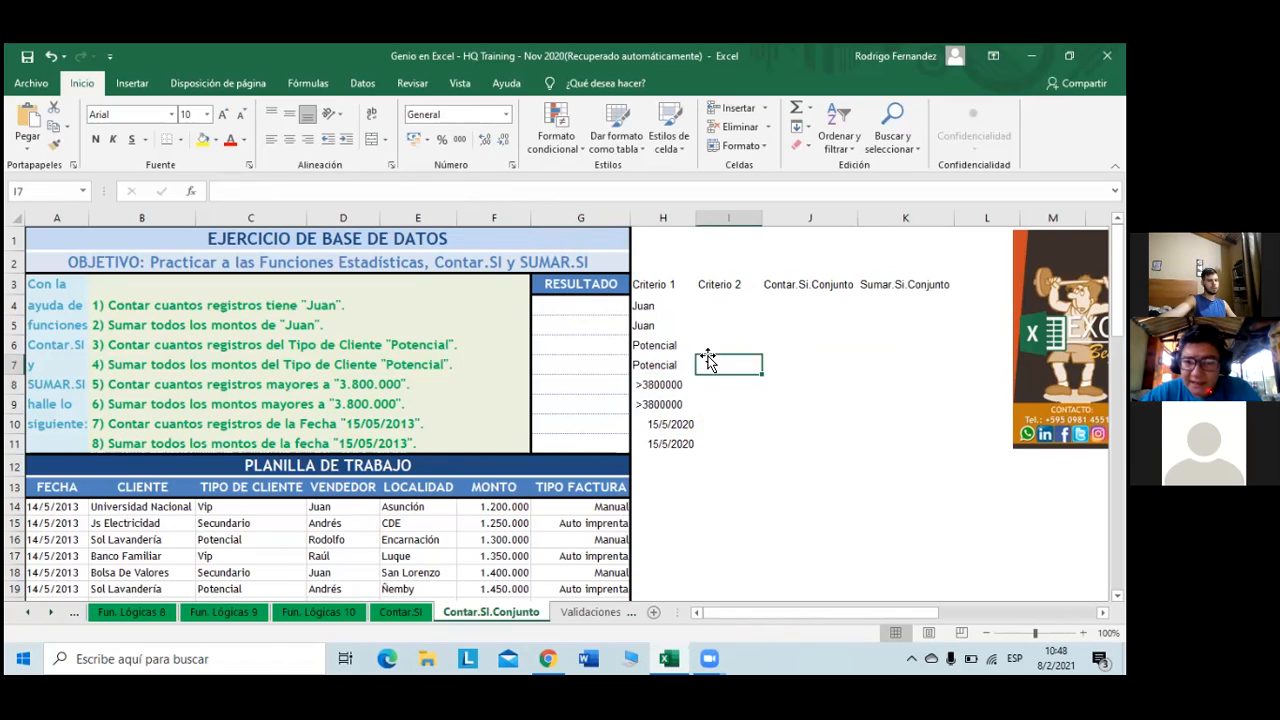
{"action": "left_click", "coordinate": [668, 385]}
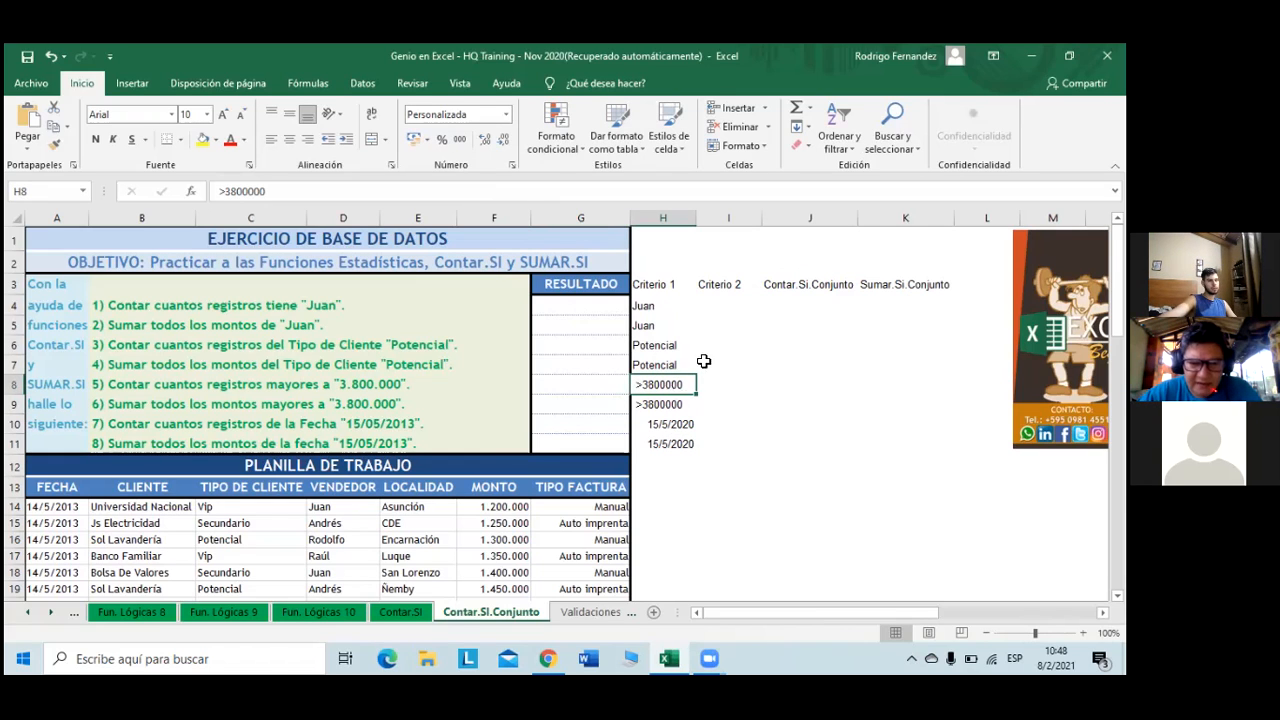
{"action": "left_click", "coordinate": [718, 305]}
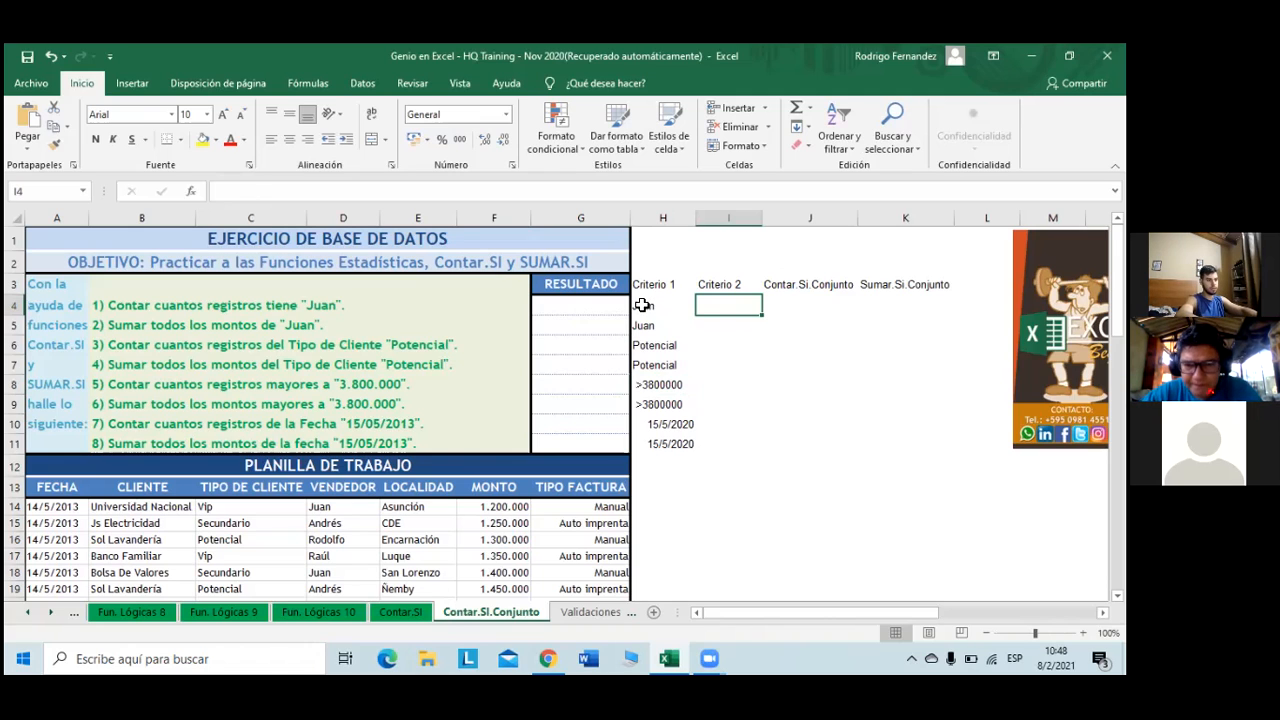
- Enter Vip as the Criterio 2 value in cells I4 and I5
{"action": "key", "text": "Caps_Lock"}
{"action": "key", "text": "BackSpace"}
{"action": "type", "text": "Vip"}
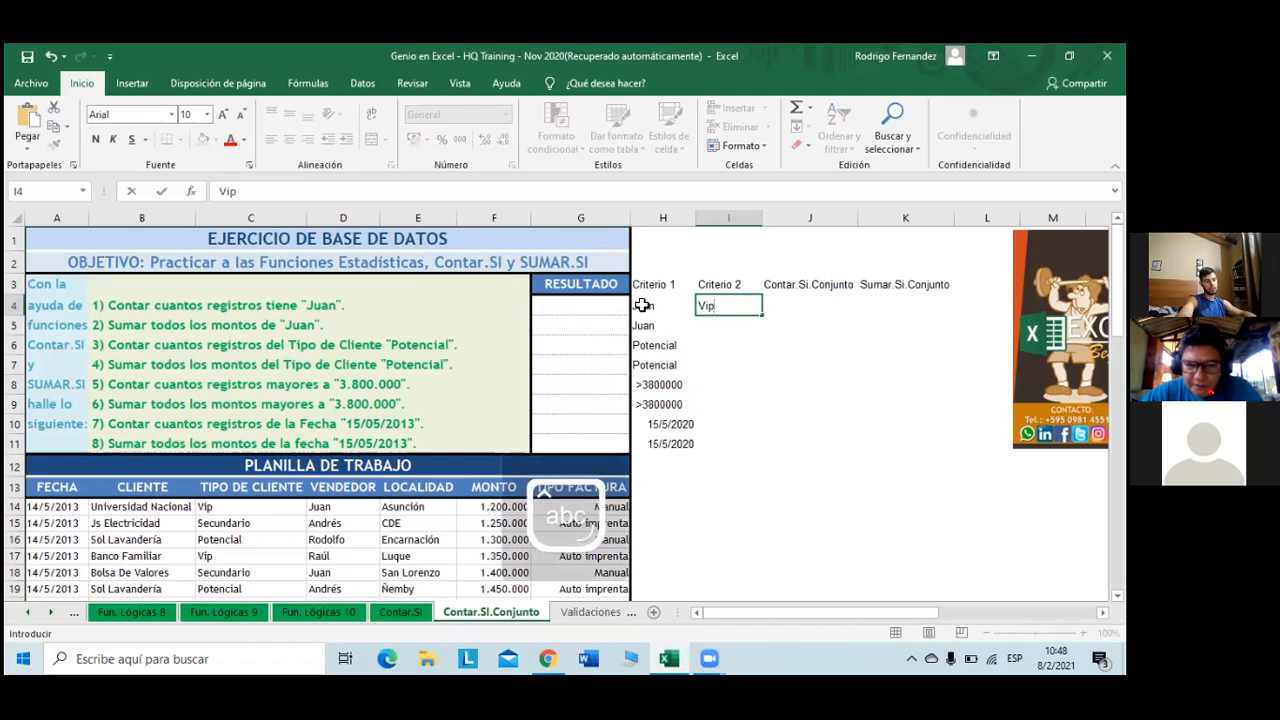
{"action": "key", "text": "Return"}
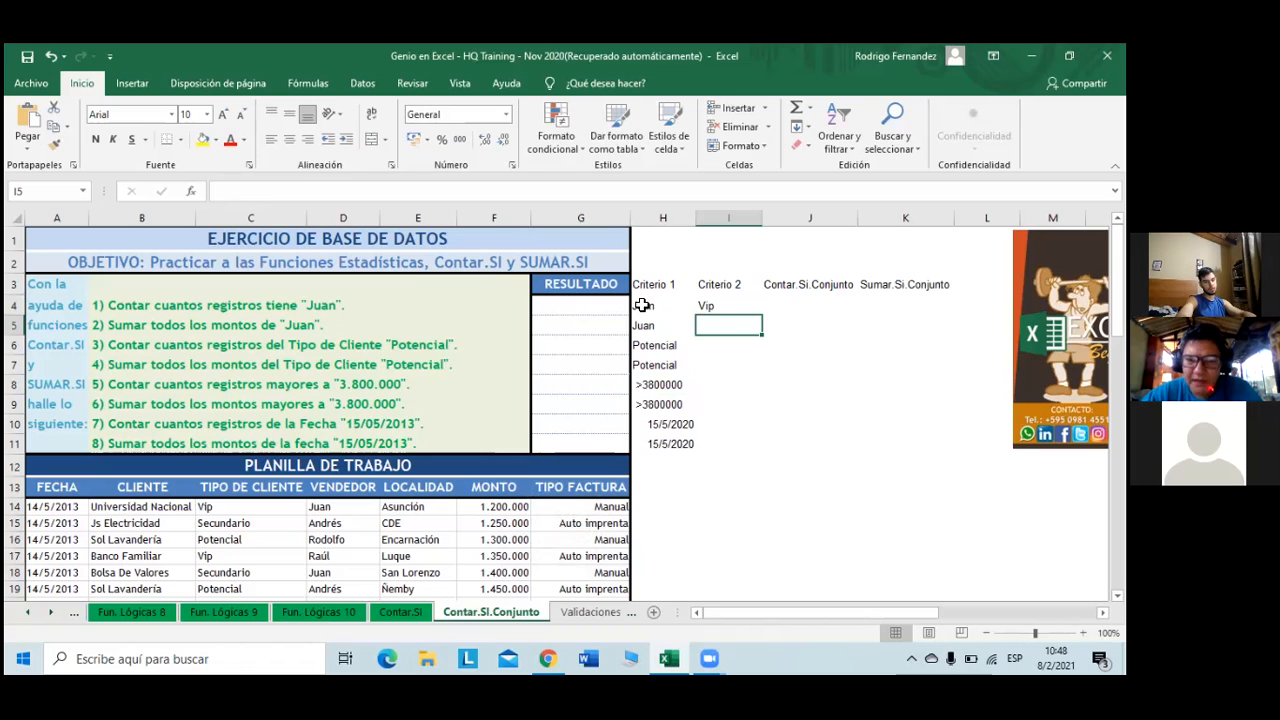
{"action": "key", "text": "Caps_Lock"}
{"action": "type", "text": "Vio"}
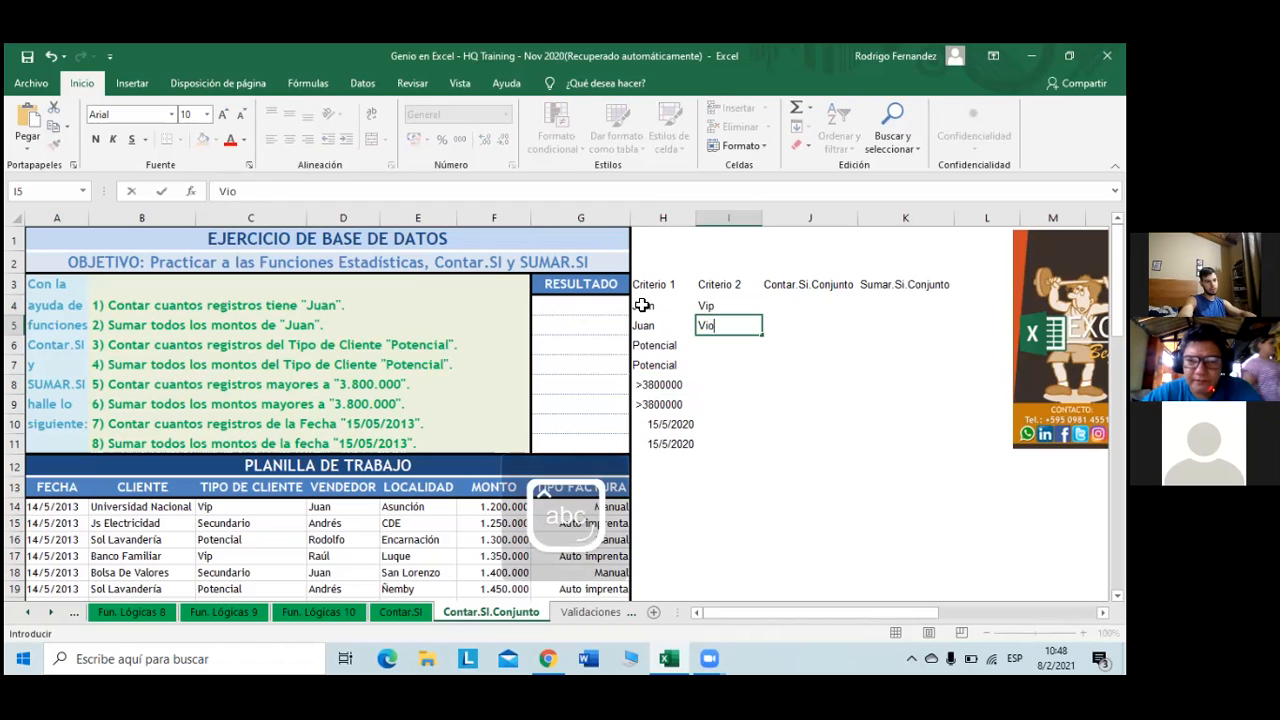
{"action": "key", "text": "BackSpace"}
{"action": "type", "text": "p"}
{"action": "key", "text": "Return"}
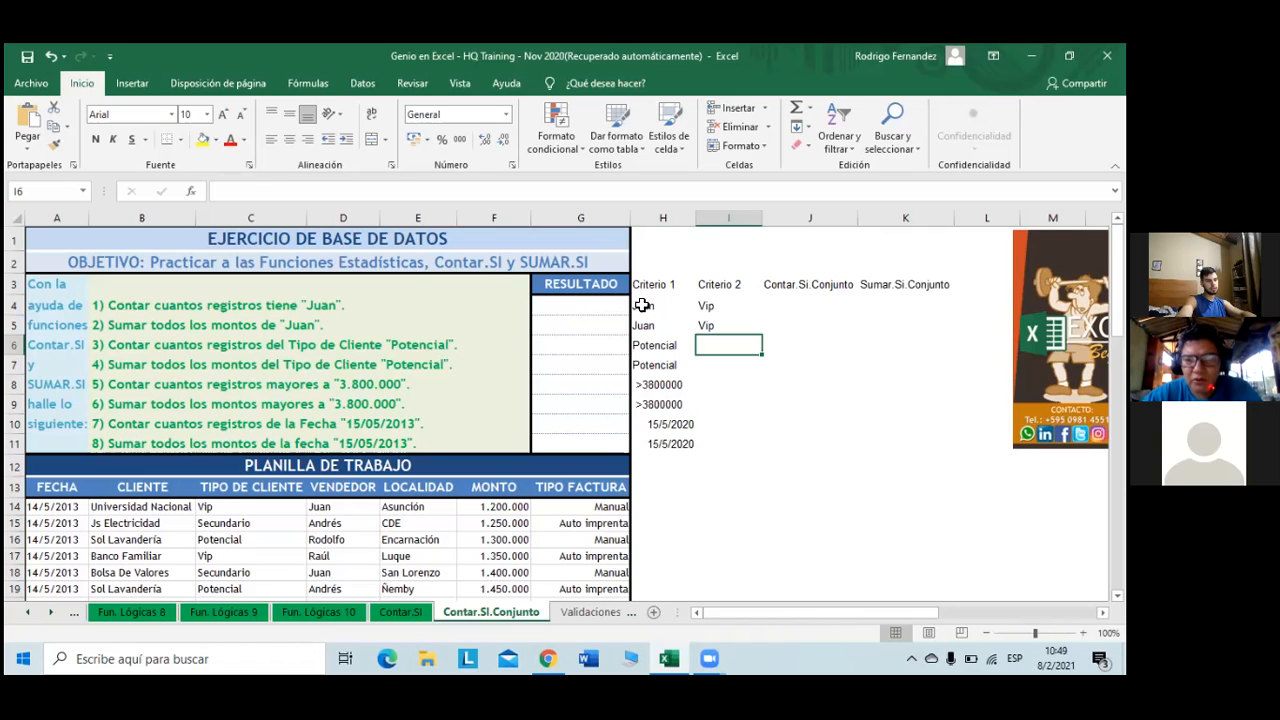
- Enter Auto Imprenta in I6 and fill it down to I7
{"action": "type", "text": "Auto"}
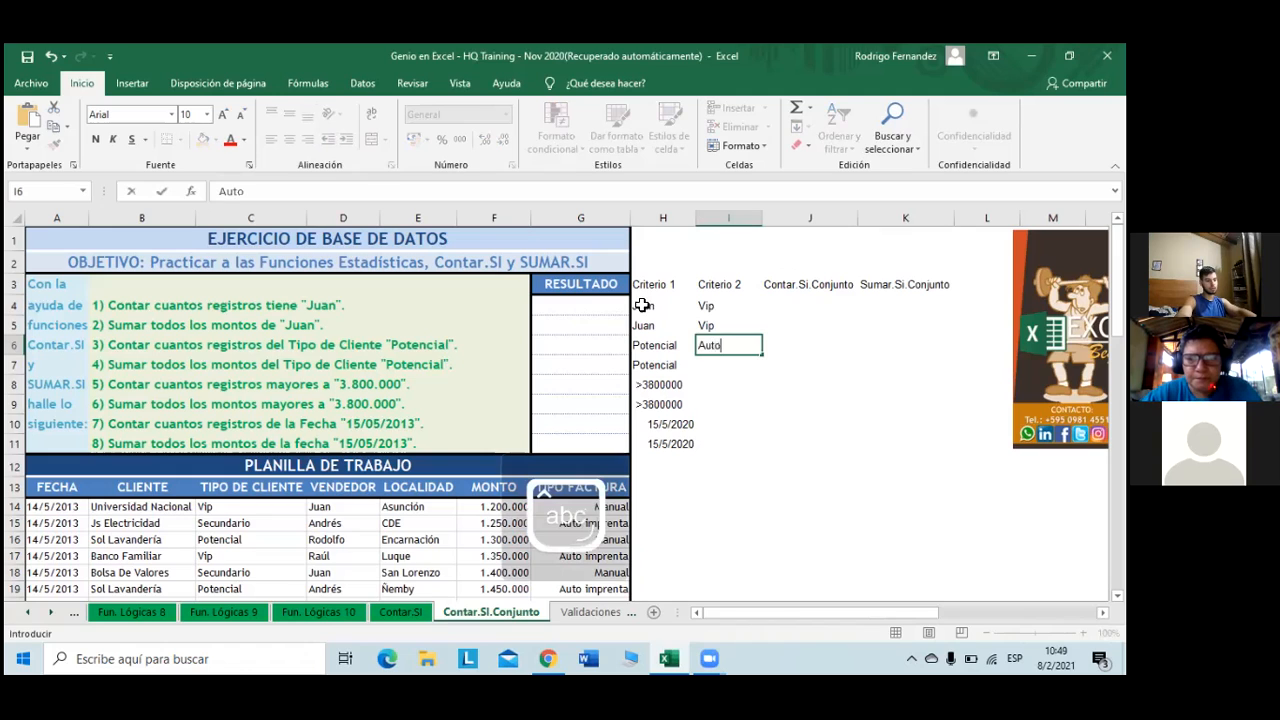
{"action": "type", "text": " Imprenta"}
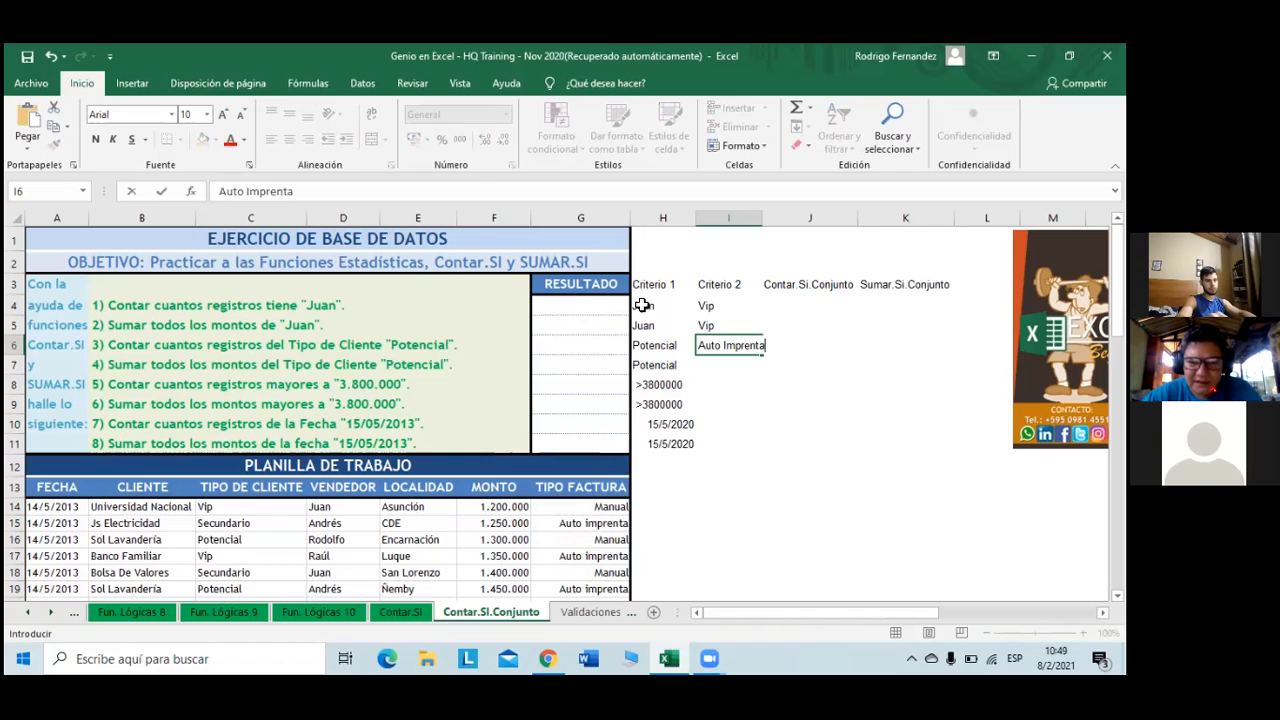
{"action": "key", "text": "Return"}
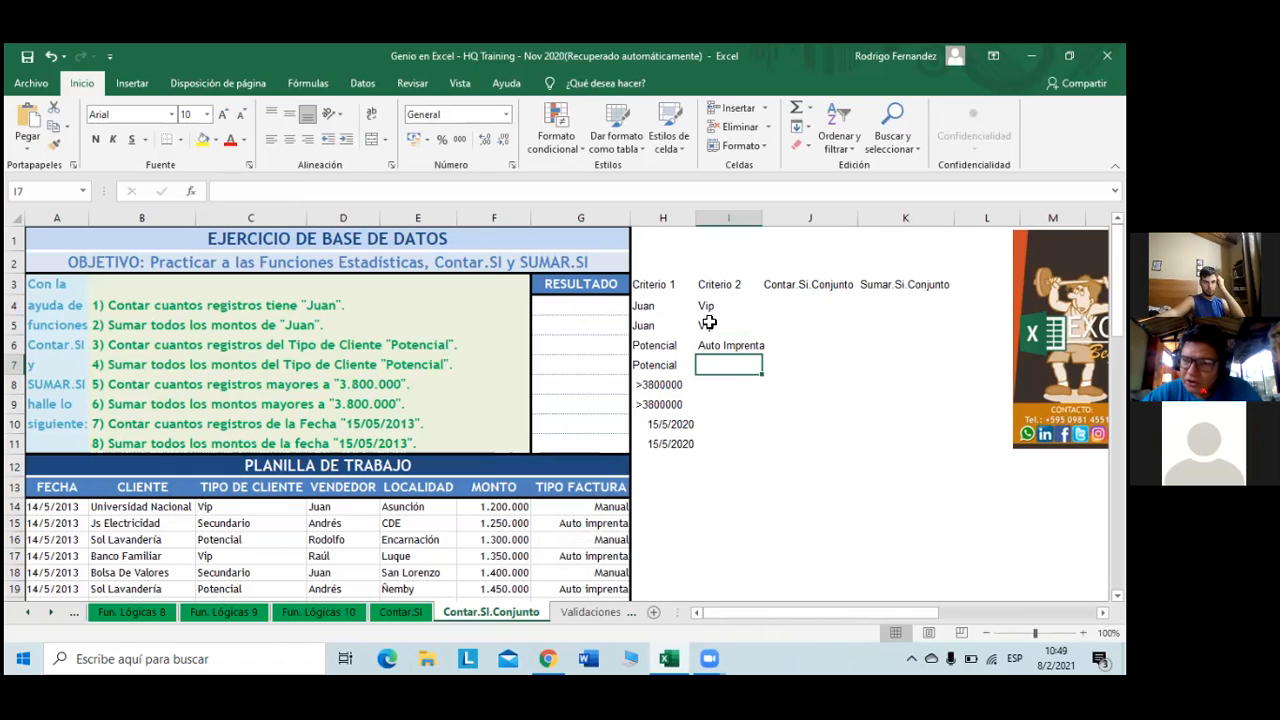
{"action": "left_click", "coordinate": [733, 343]}
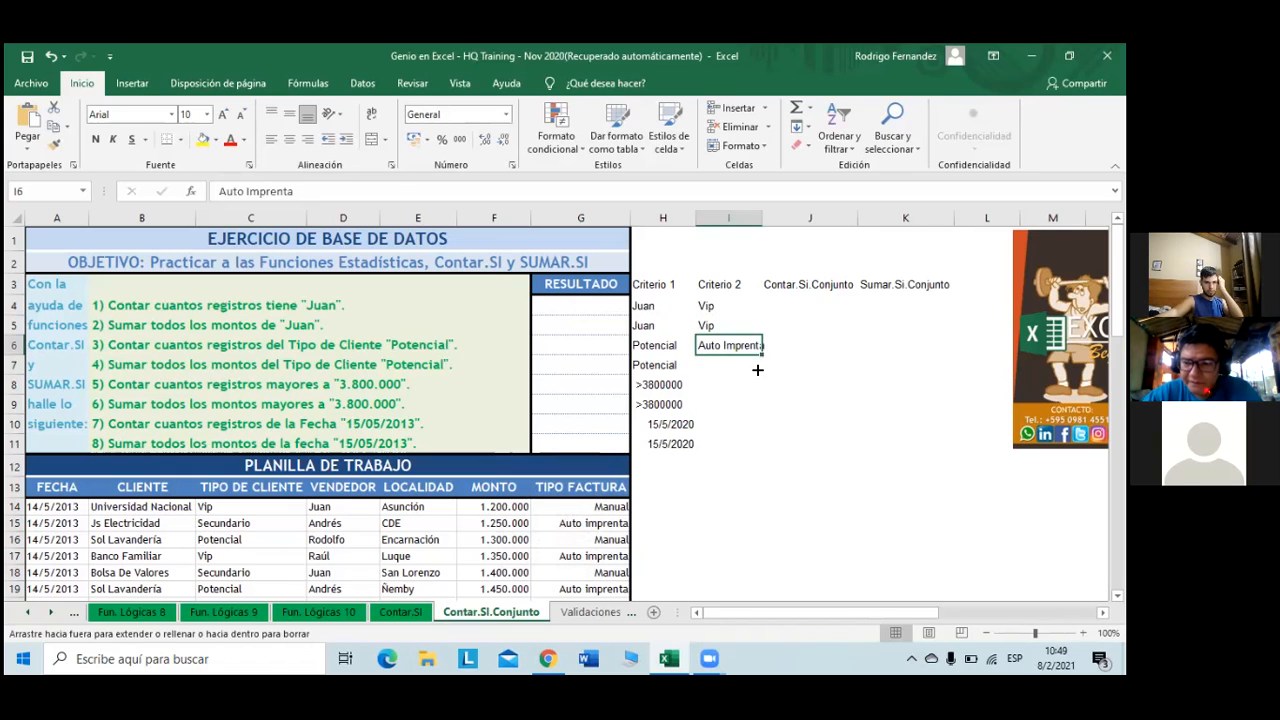
{"action": "left_click_drag", "start_coordinate": [757, 368], "coordinate": [755, 372]}
{"action": "left_click", "coordinate": [714, 388]}
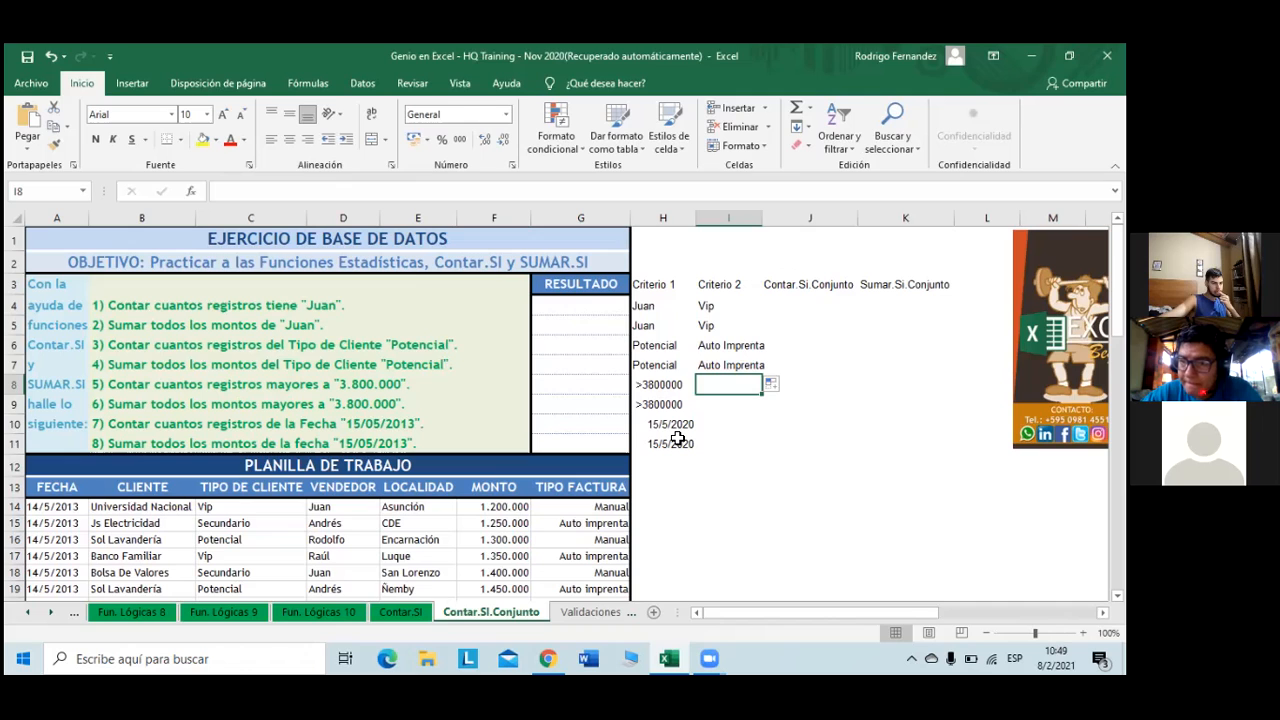
- Enter Encarnación (with accent) in I8 and fill it down to I9
{"action": "key", "text": "Caps_Lock"}
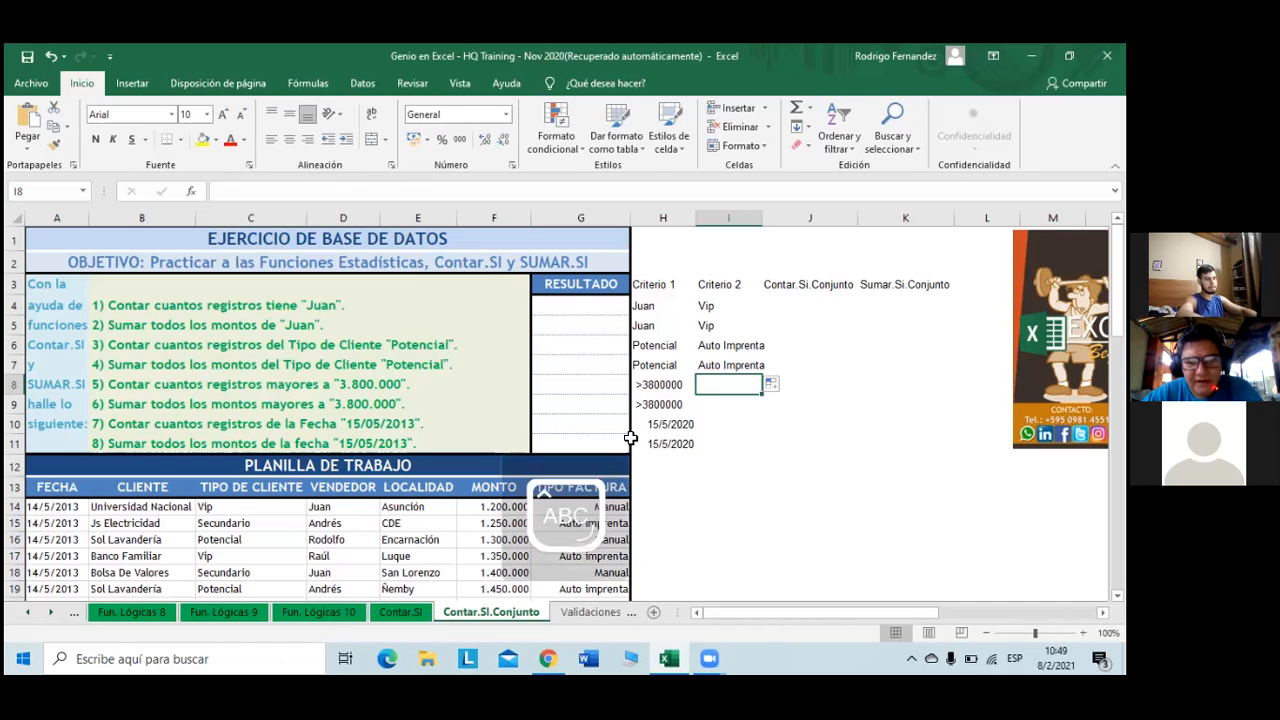
{"action": "key", "text": "Caps_Lock"}
{"action": "type", "text": "Encarnaci"}
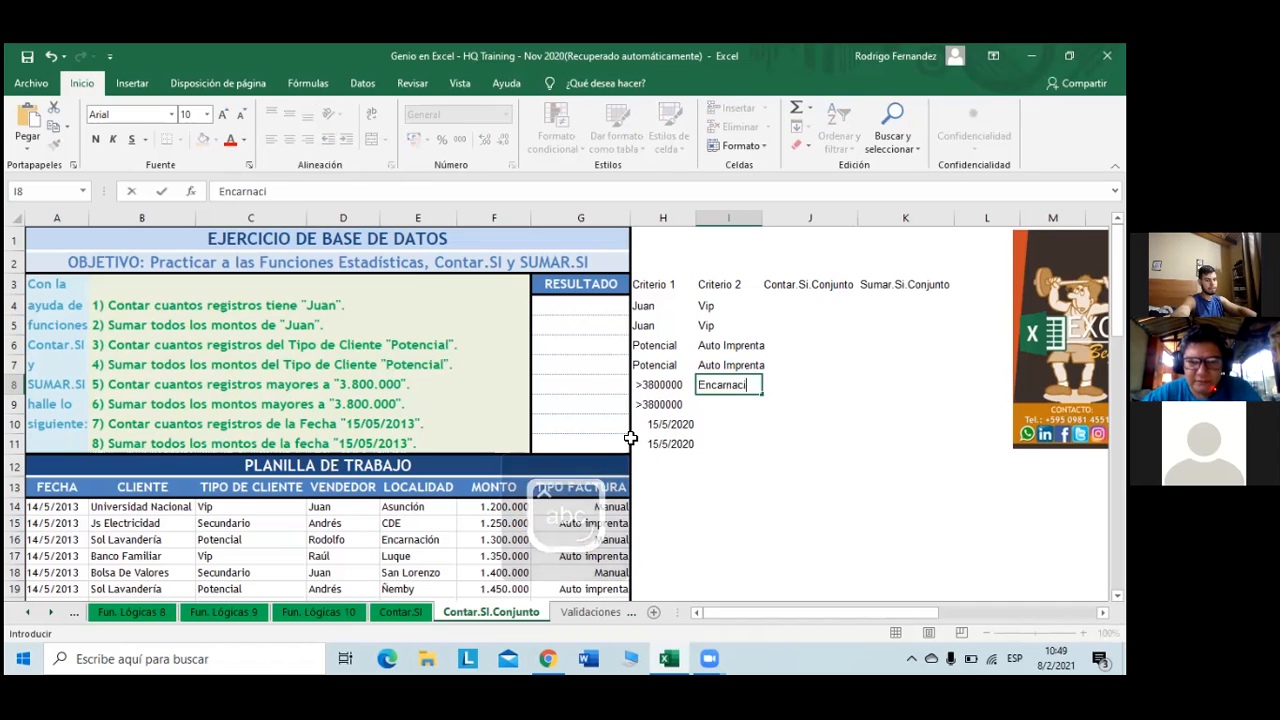
{"action": "type", "text": "on"}
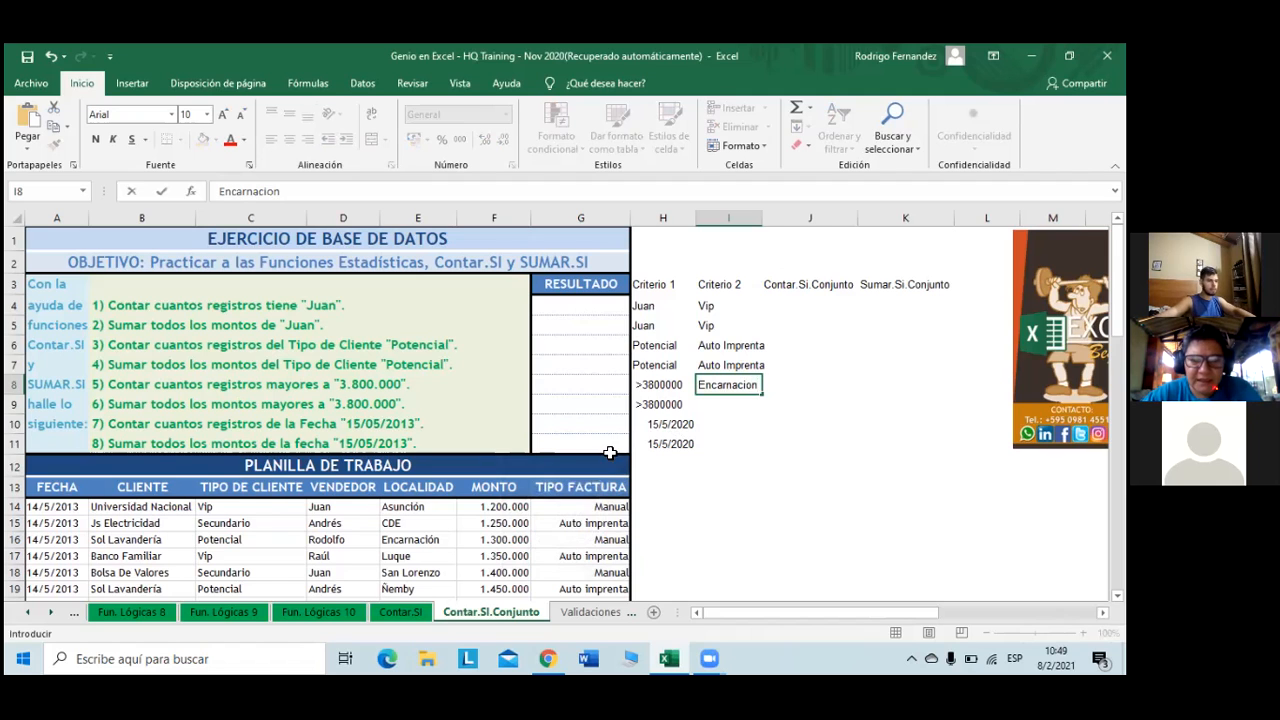
{"action": "scroll", "coordinate": [462, 532], "scroll_direction": "down", "scroll_amount": 1}
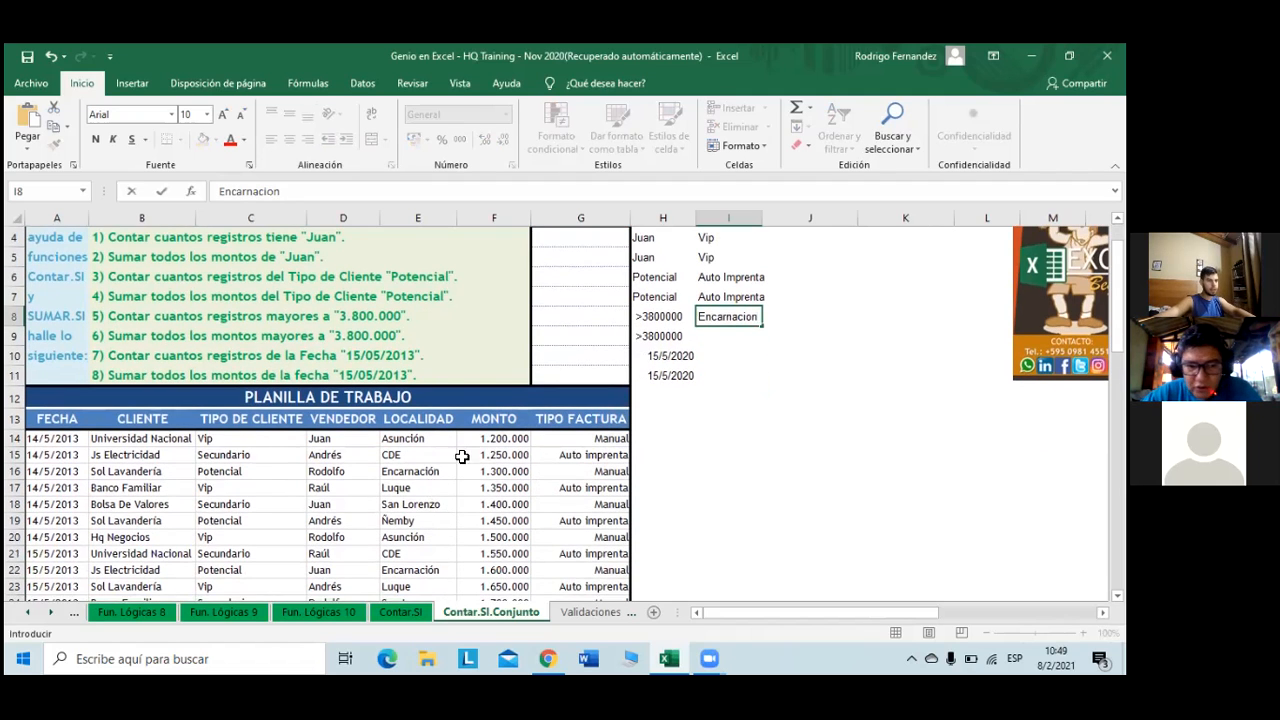
{"action": "left_click", "coordinate": [275, 191]}
{"action": "key", "text": "BackSpace"}
{"action": "type", "text": "ó"}
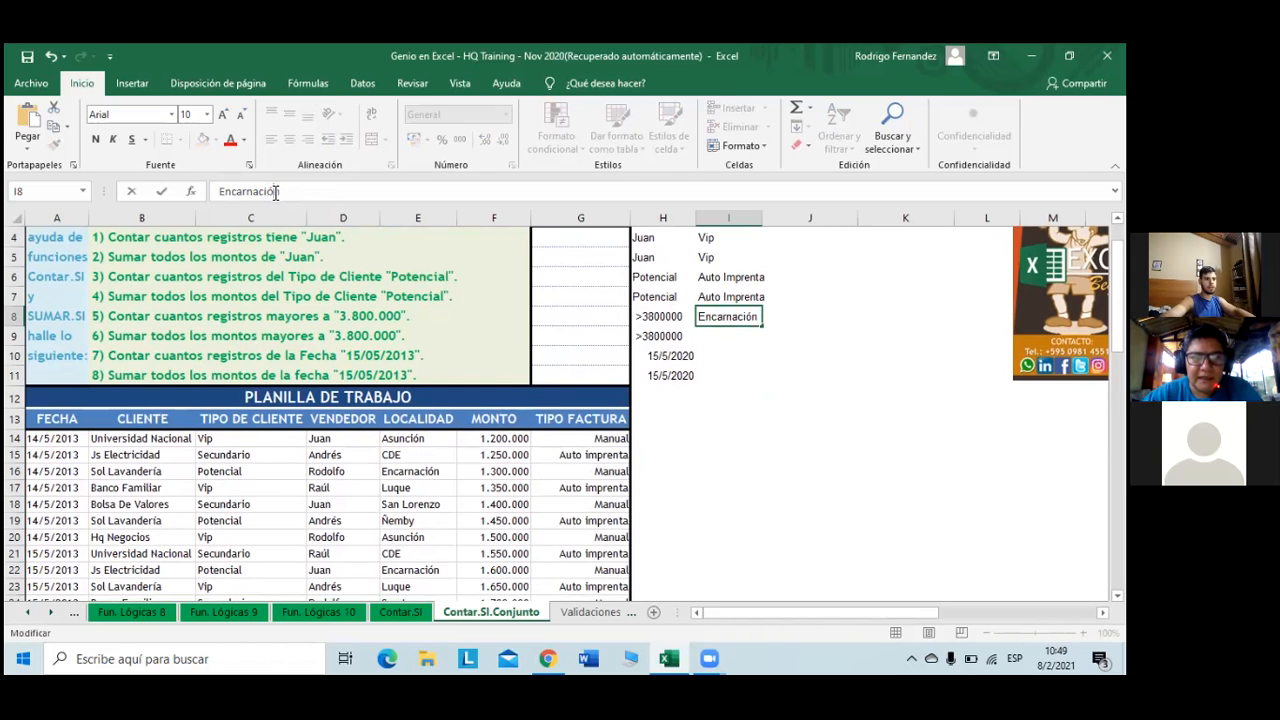
{"action": "left_click", "coordinate": [761, 327]}
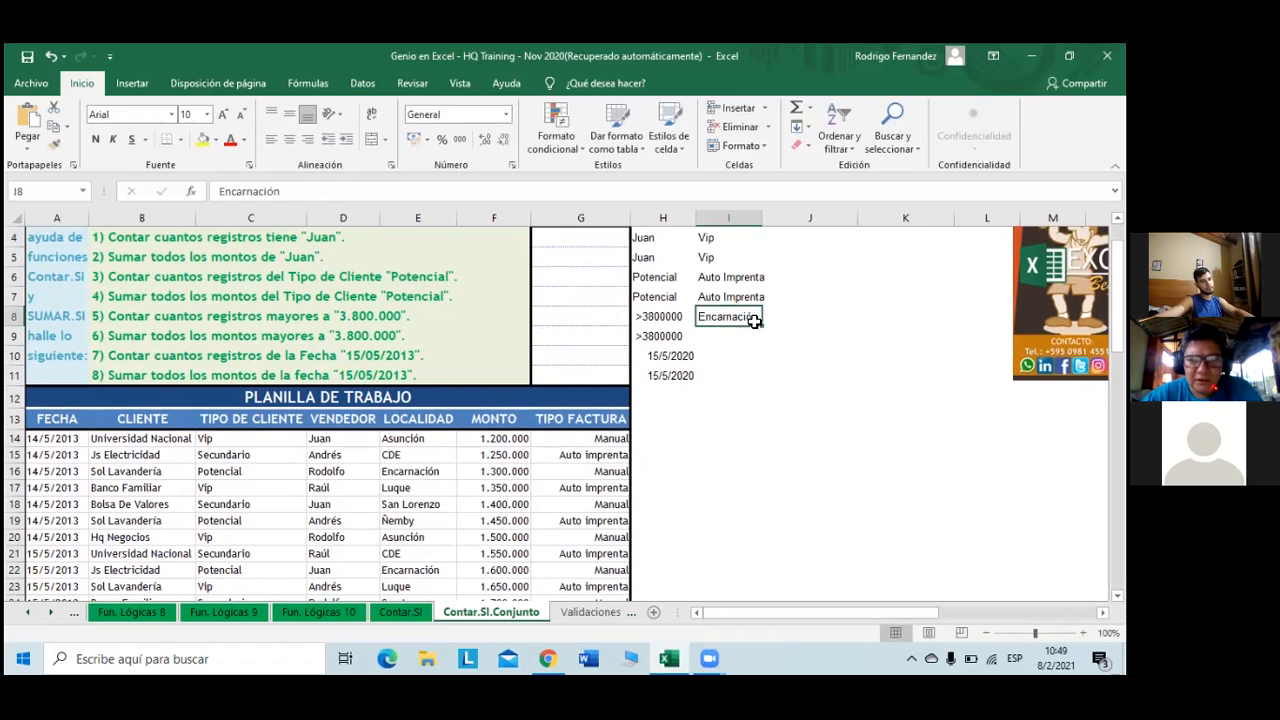
{"action": "left_click_drag", "start_coordinate": [762, 327], "coordinate": [755, 346]}
- Enter Sol Lavandería in I10, replacing a mistaken date entry
{"action": "left_click", "coordinate": [740, 361]}
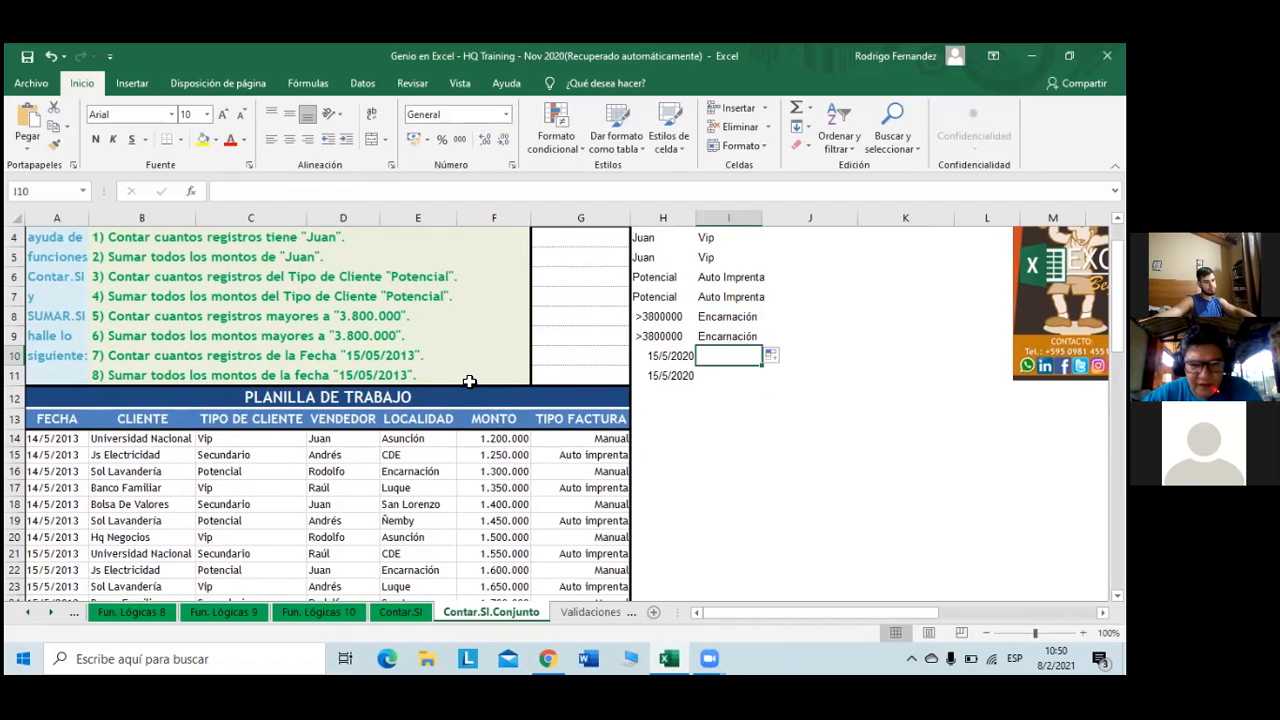
{"action": "type", "text": "15/5/"}
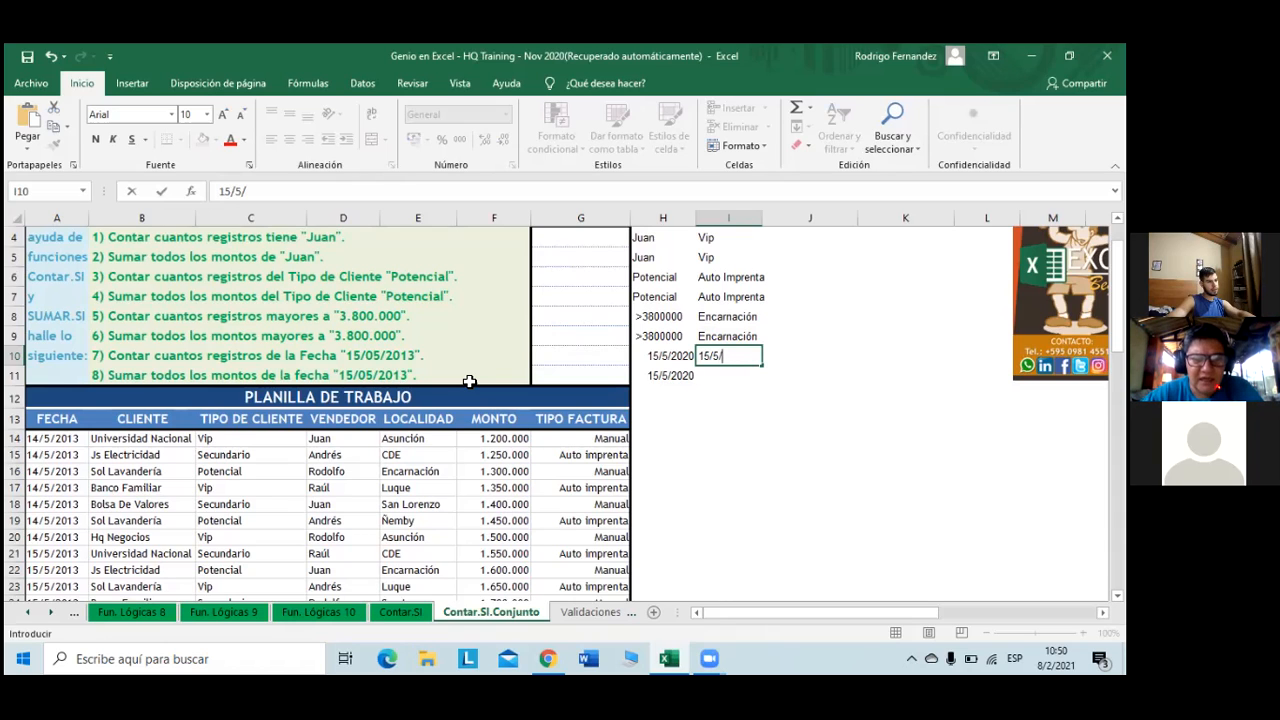
{"action": "key", "text": "BackSpace"}
{"action": "key", "text": "BackSpace"}
{"action": "key", "text": "BackSpace"}
{"action": "key", "text": "BackSpace"}
{"action": "key", "text": "BackSpace"}
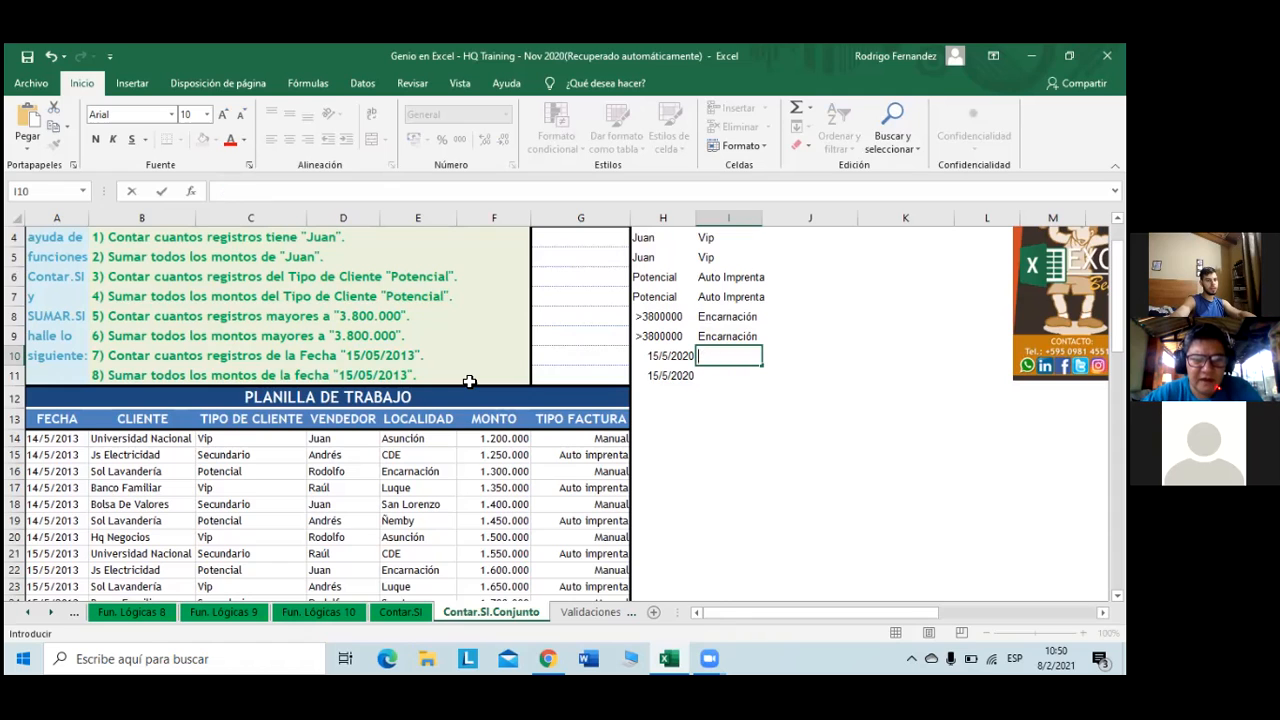
{"action": "key", "text": "Tab"}
{"action": "key", "text": "Caps_Lock"}
{"action": "type", "text": "a"}
{"action": "key", "text": "BackSpace"}
{"action": "key", "text": "Caps_Lock"}
{"action": "key", "text": "Left"}
{"action": "type", "text": "S"}
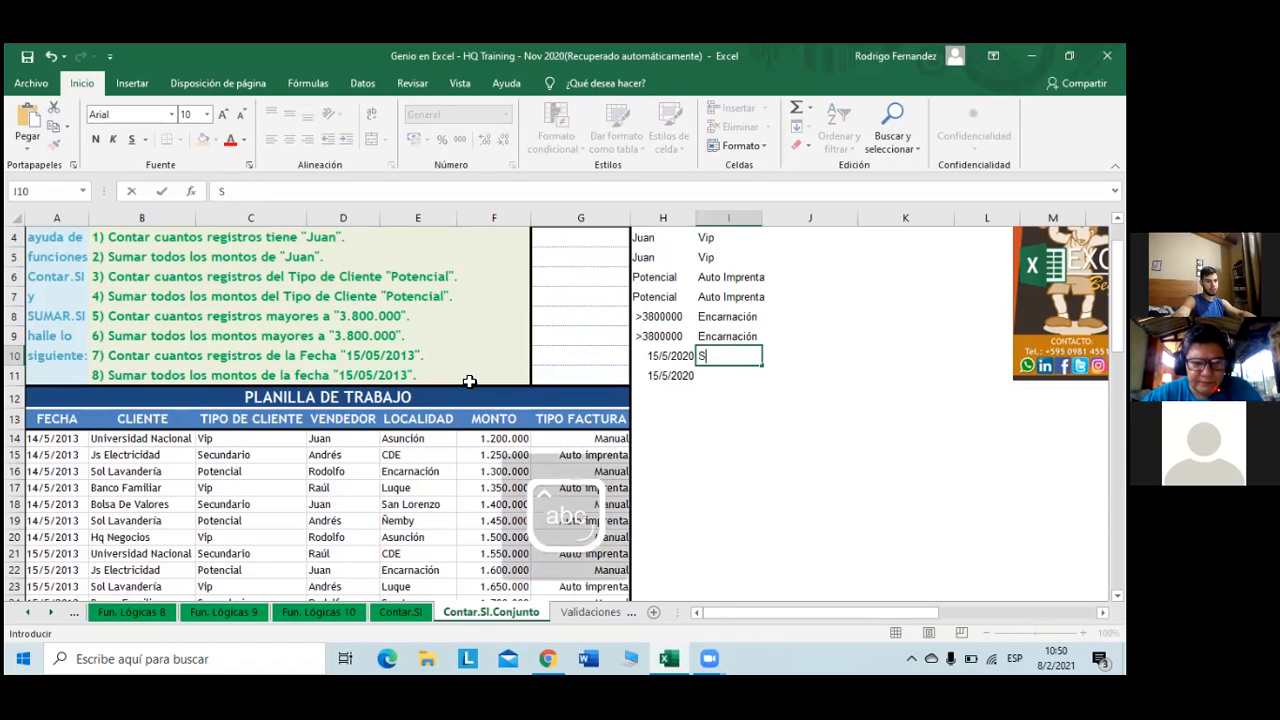
{"action": "type", "text": "ol Lav"}
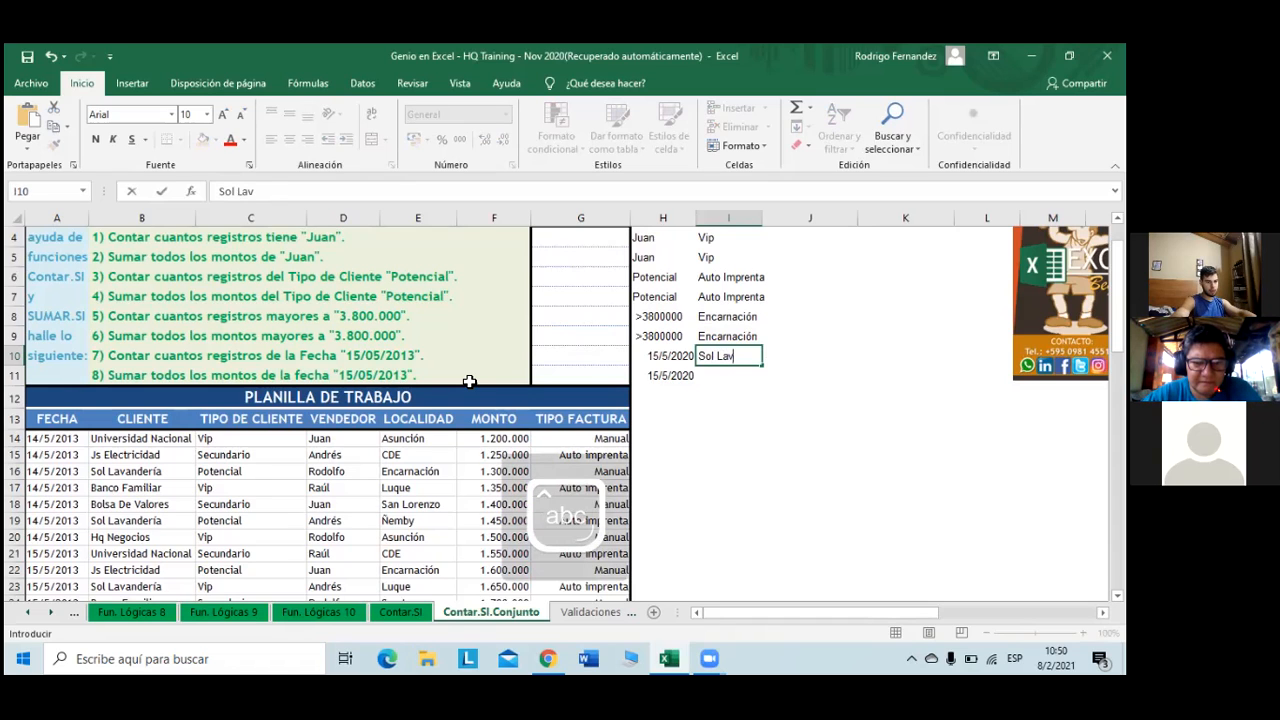
{"action": "type", "text": "andería"}
{"action": "key", "text": "Return"}
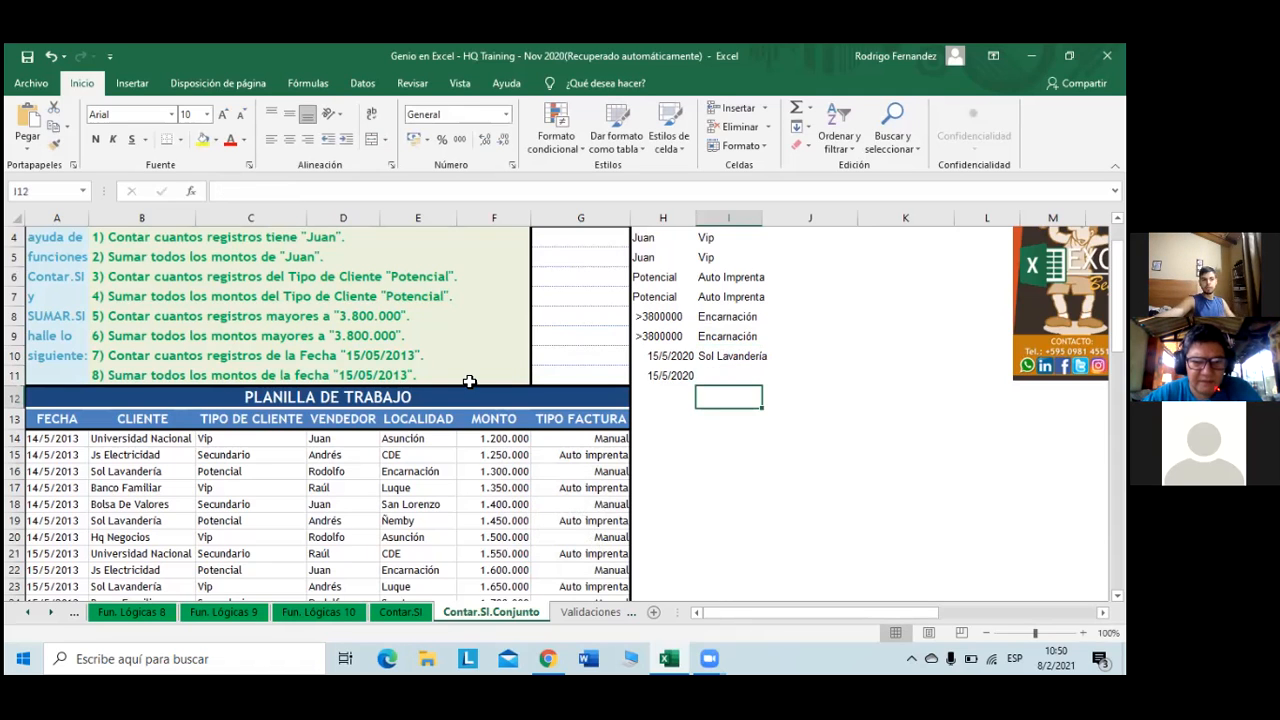
- Fill Sol Lavandería down to I11 and autofit column I's width
{"action": "left_click", "coordinate": [731, 353]}
{"action": "left_click_drag", "start_coordinate": [762, 366], "coordinate": [719, 413]}
{"action": "left_click", "coordinate": [719, 413]}
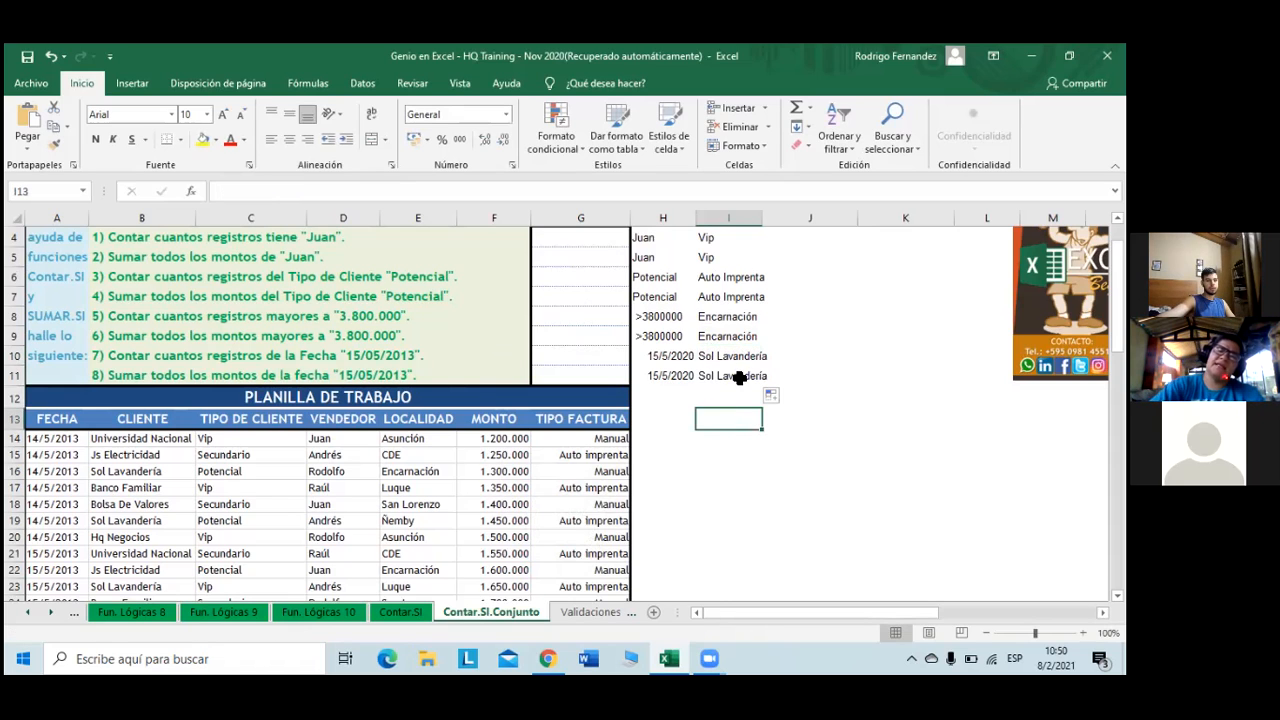
{"action": "double_click", "coordinate": [759, 216]}
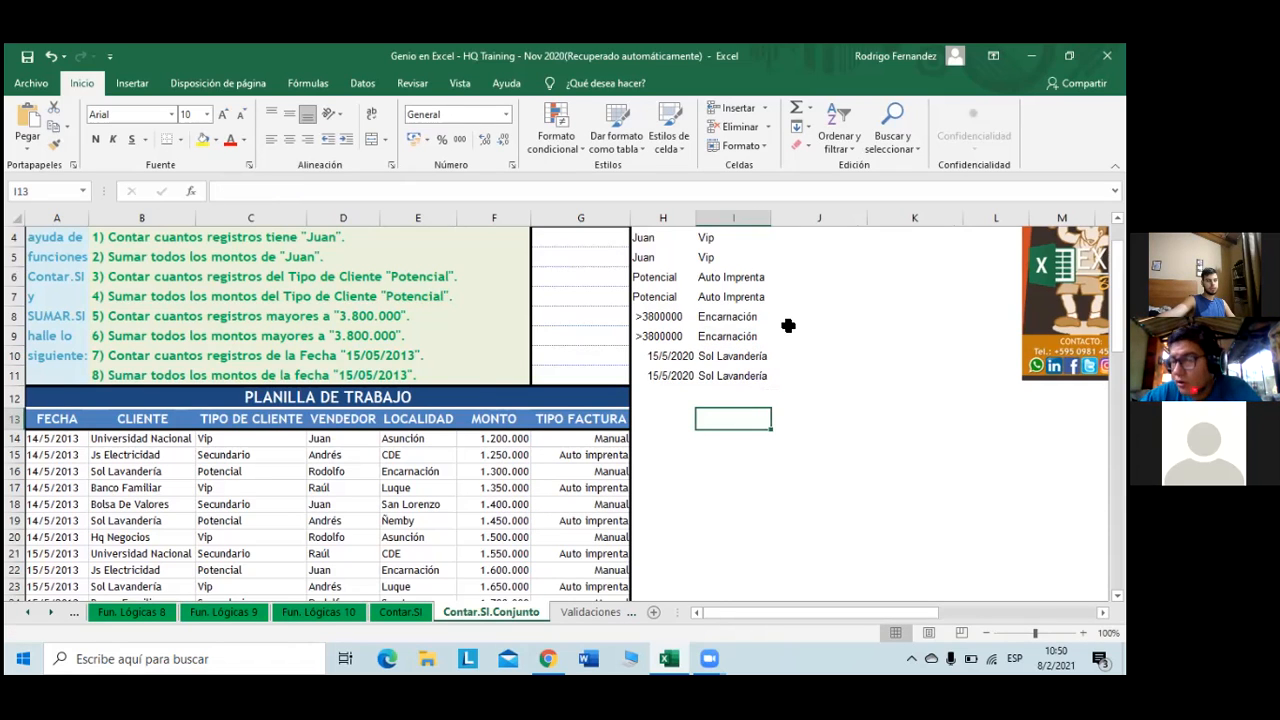
{"action": "left_click", "coordinate": [784, 304]}
- Start a CONTAR.SI.CONJUNTO formula in J4 with absolute range $D$14:$D$70 as first criteria range
{"action": "scroll", "coordinate": [784, 304], "scroll_direction": "up", "scroll_amount": 1}
{"action": "left_click", "coordinate": [784, 304]}
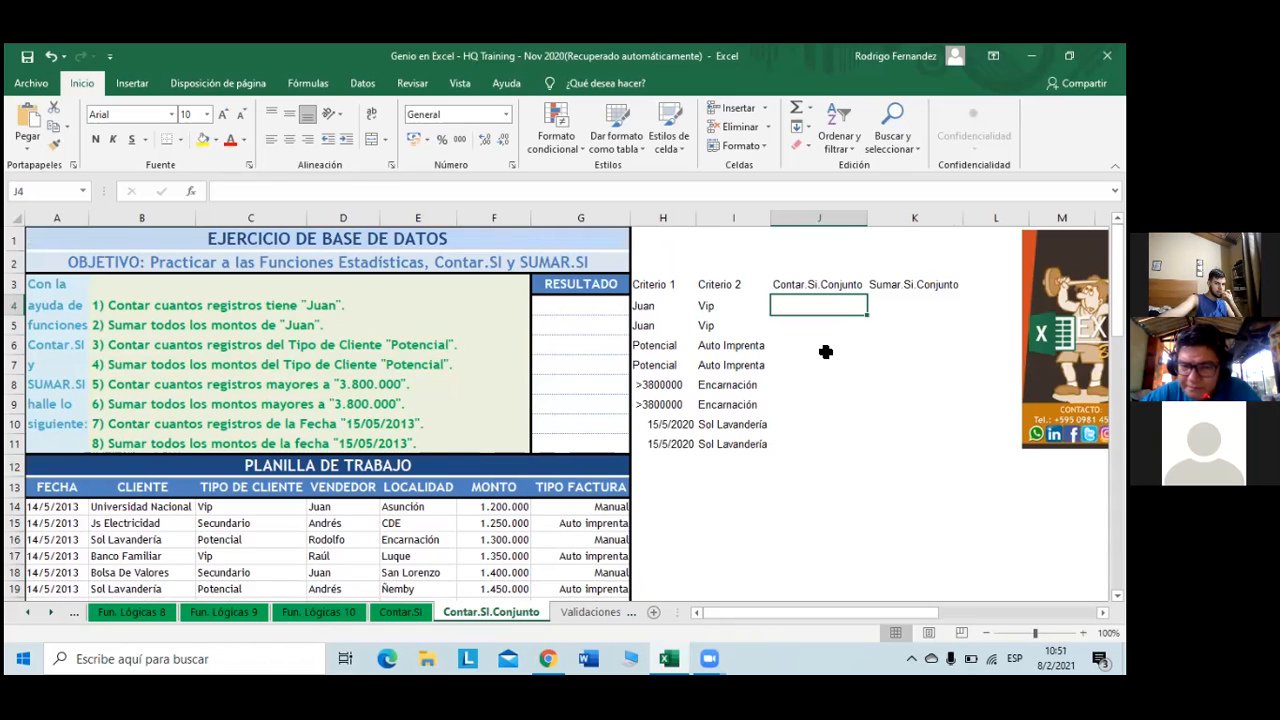
{"action": "type", "text": "+"}
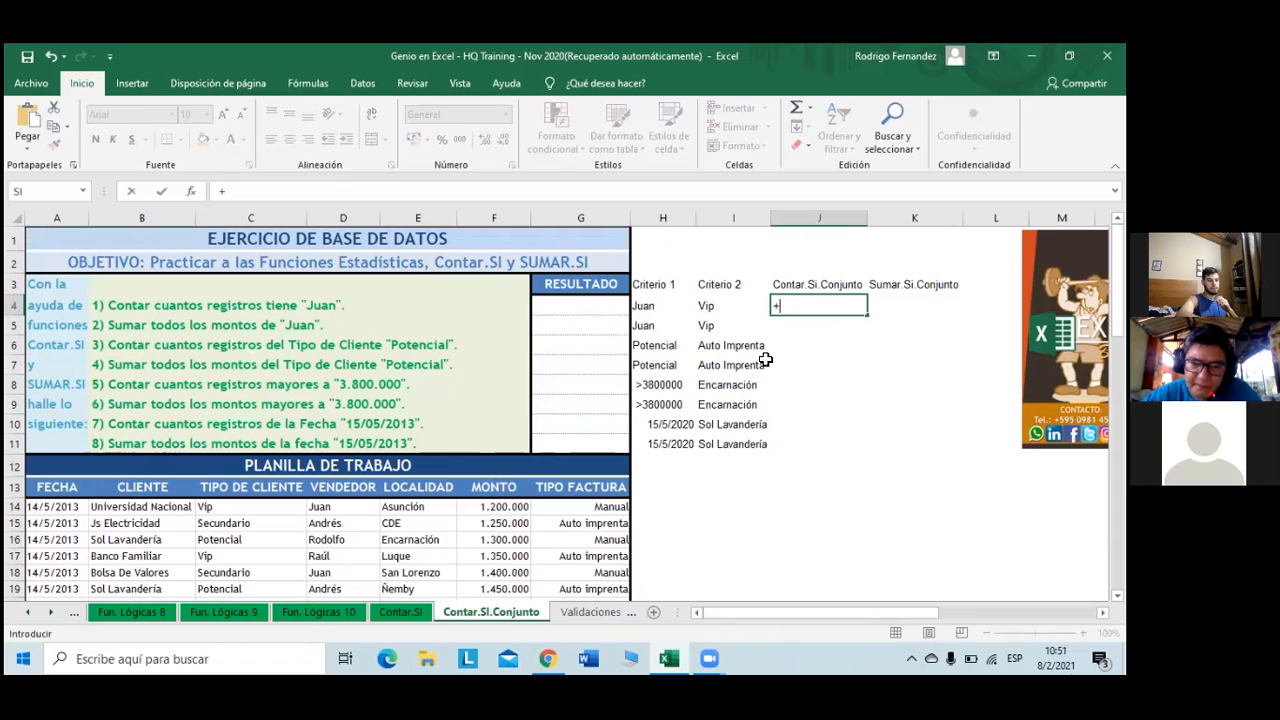
{"action": "type", "text": "c"}
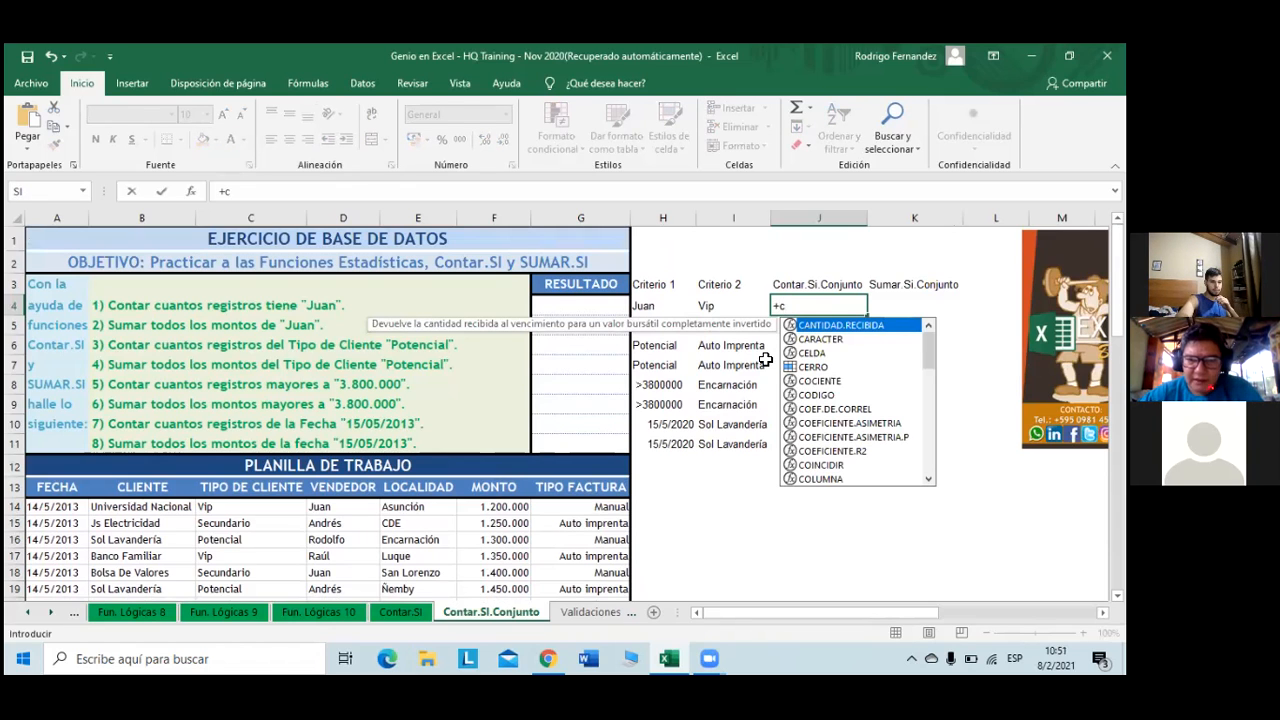
{"action": "type", "text": "ontar"}
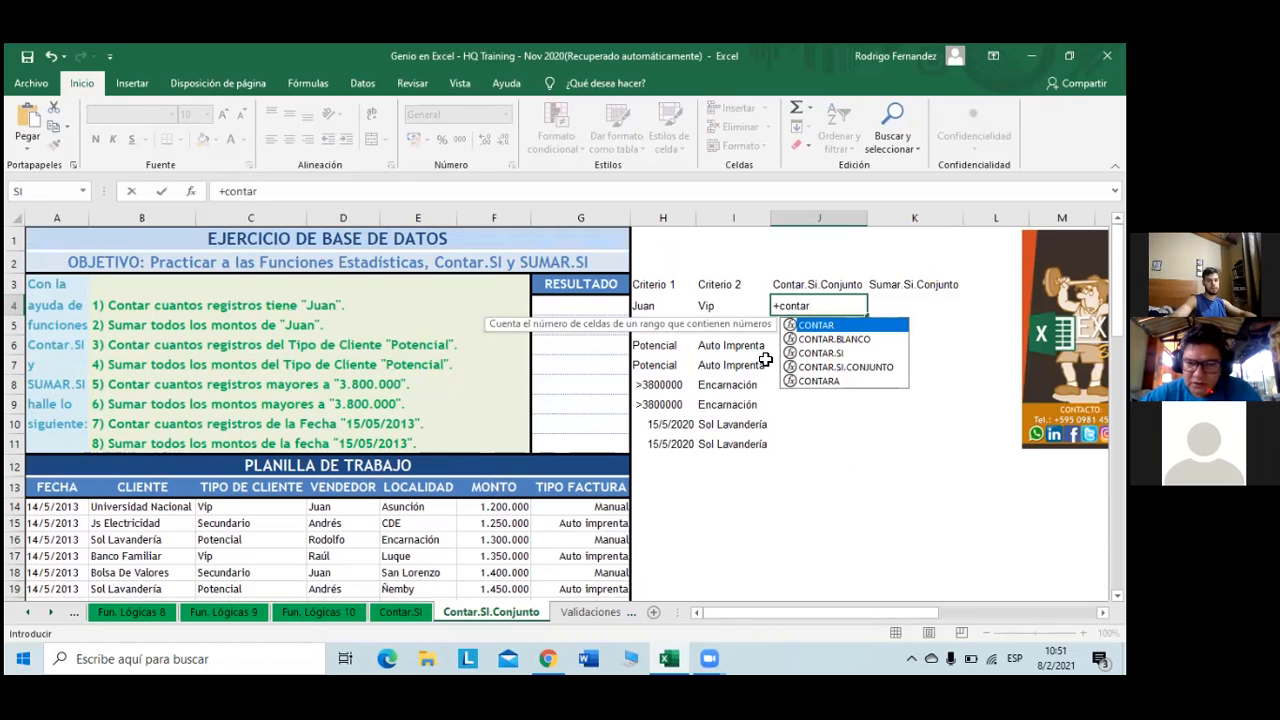
{"action": "key", "text": "Down"}
{"action": "key", "text": "Down"}
{"action": "key", "text": "Down"}
{"action": "key", "text": "Tab"}
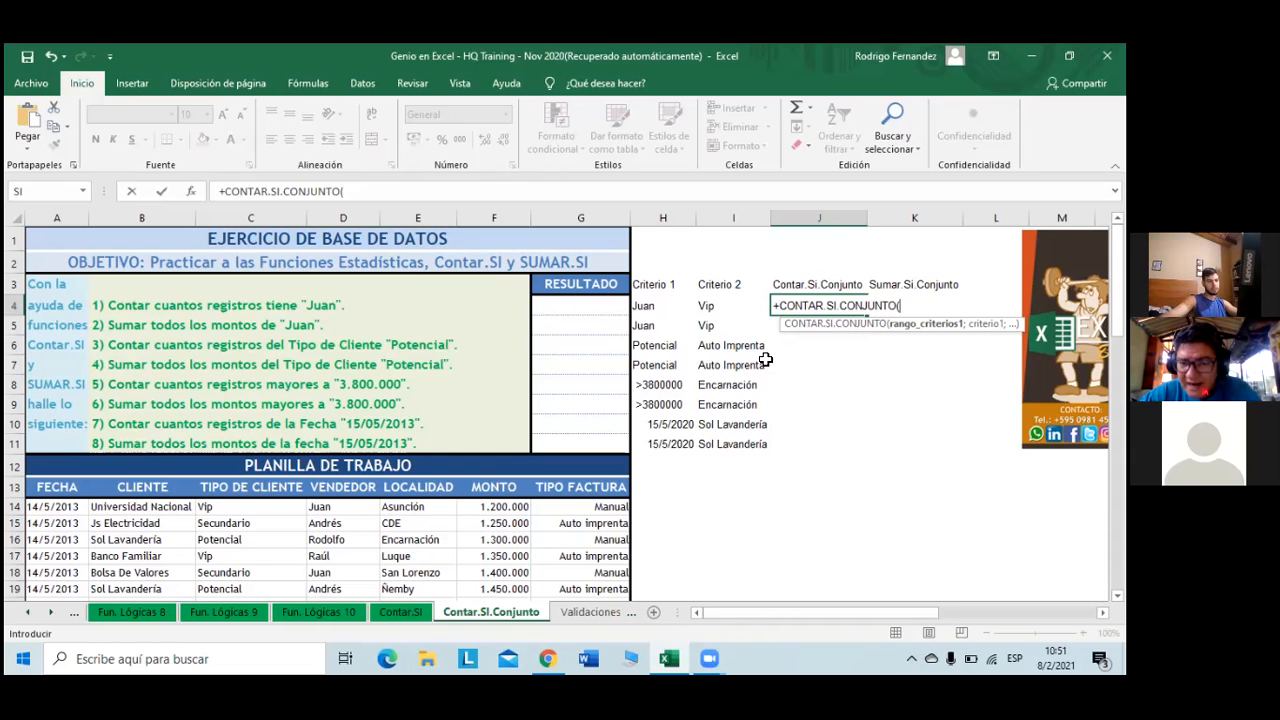
{"action": "left_click", "coordinate": [336, 510]}
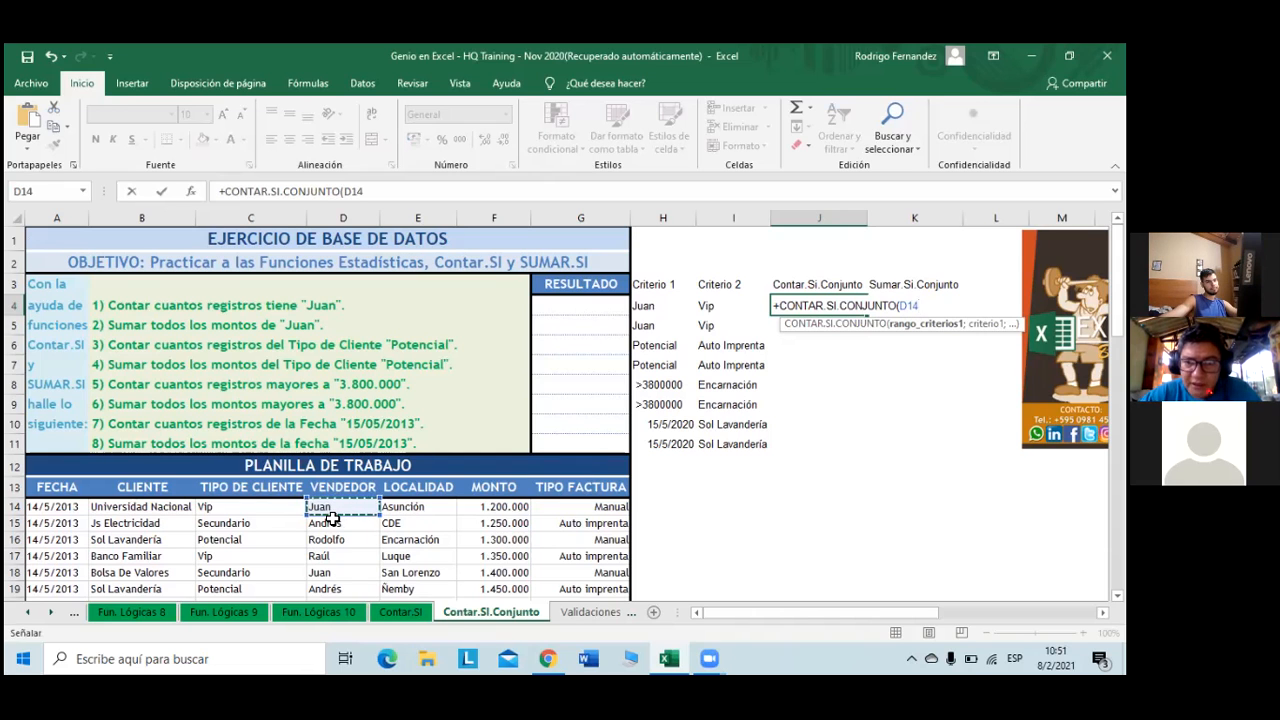
{"action": "key", "text": "ctrl+shift+Down"}
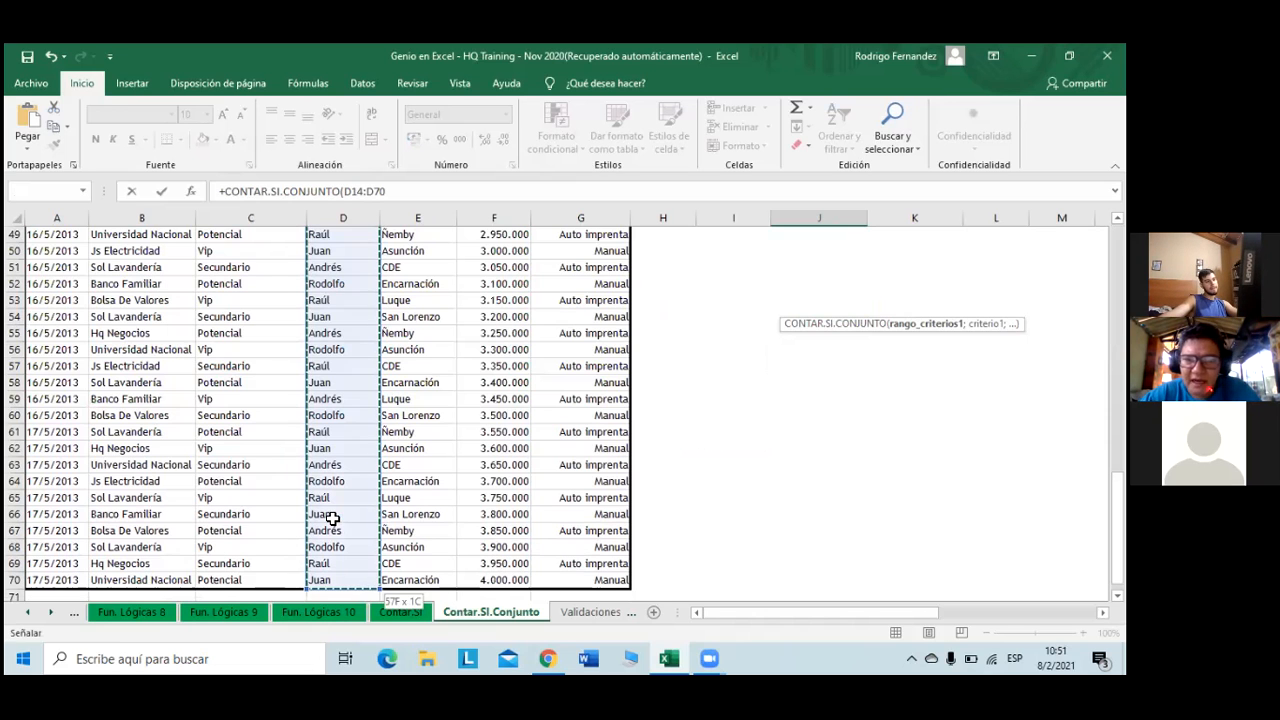
{"action": "scroll", "coordinate": [332, 518], "scroll_direction": "up", "scroll_amount": 7}
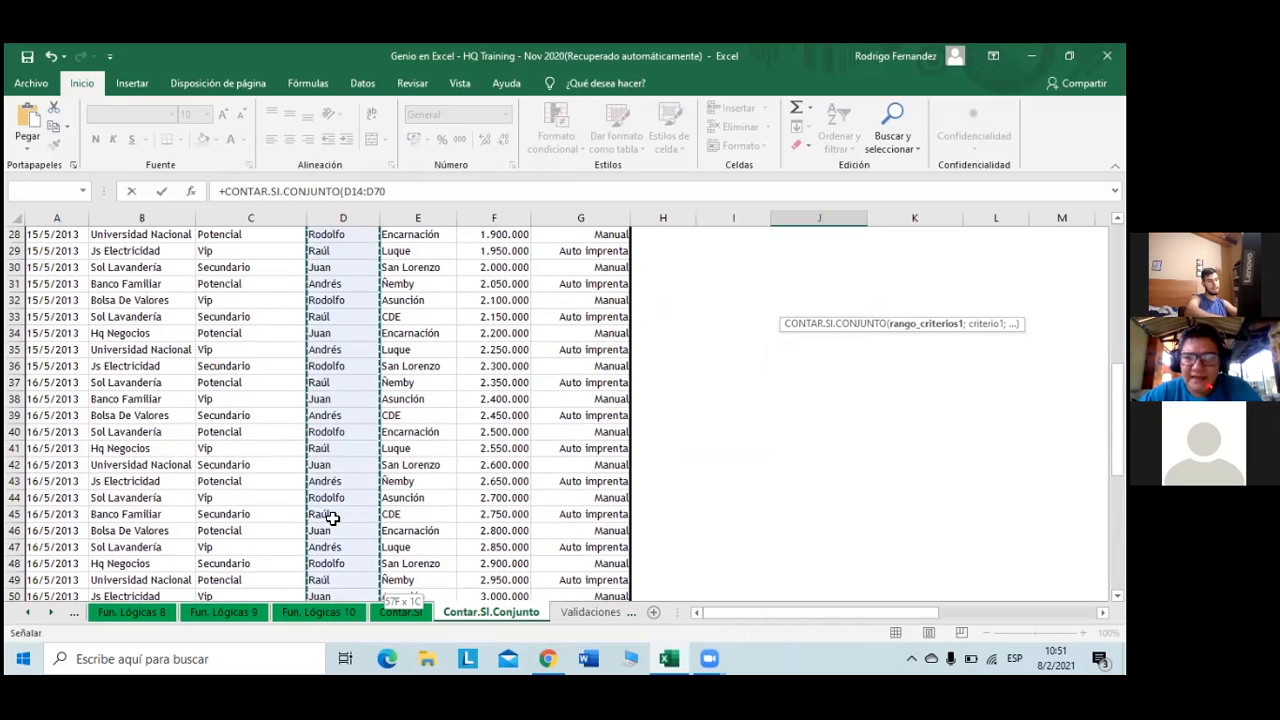
{"action": "key", "text": "F4"}
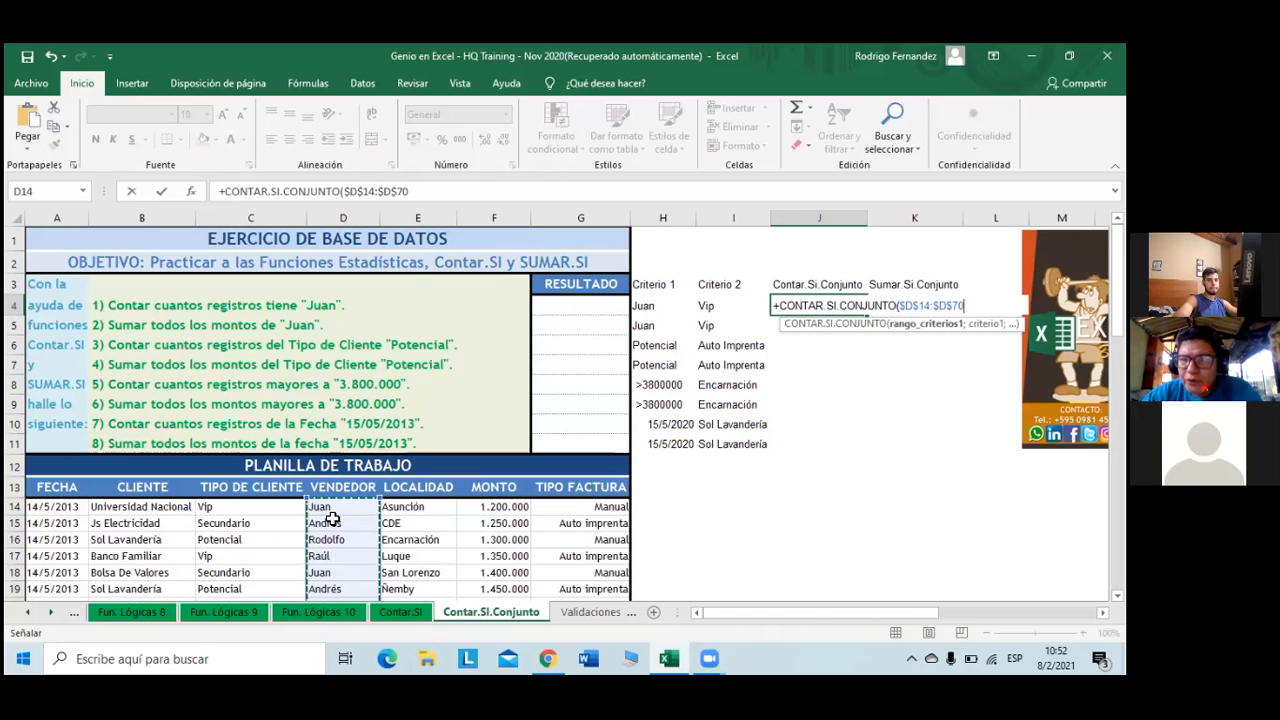
- Complete J4 as =CONTAR.SI.CONJUNTO($D$14:$D$70;H4;$C$14:$C$70;I4), returning 5
{"action": "type", "text": ";"}
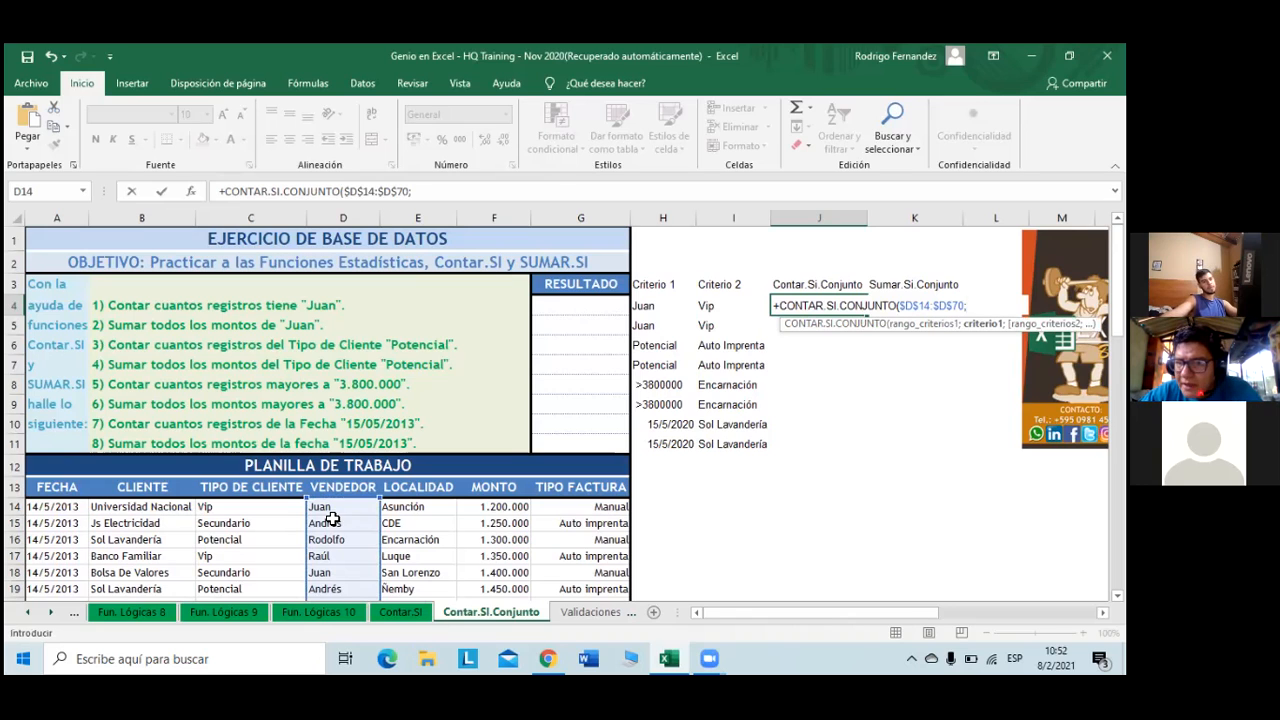
{"action": "left_click", "coordinate": [645, 306]}
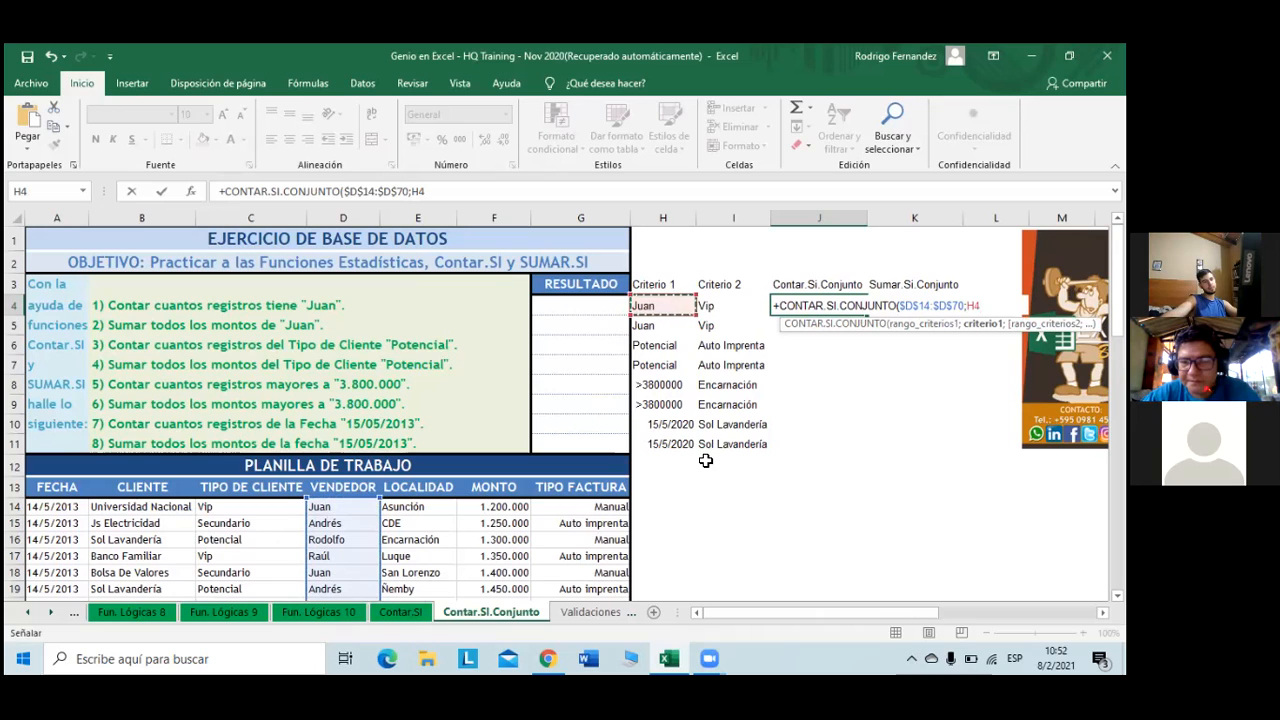
{"action": "type", "text": ";"}
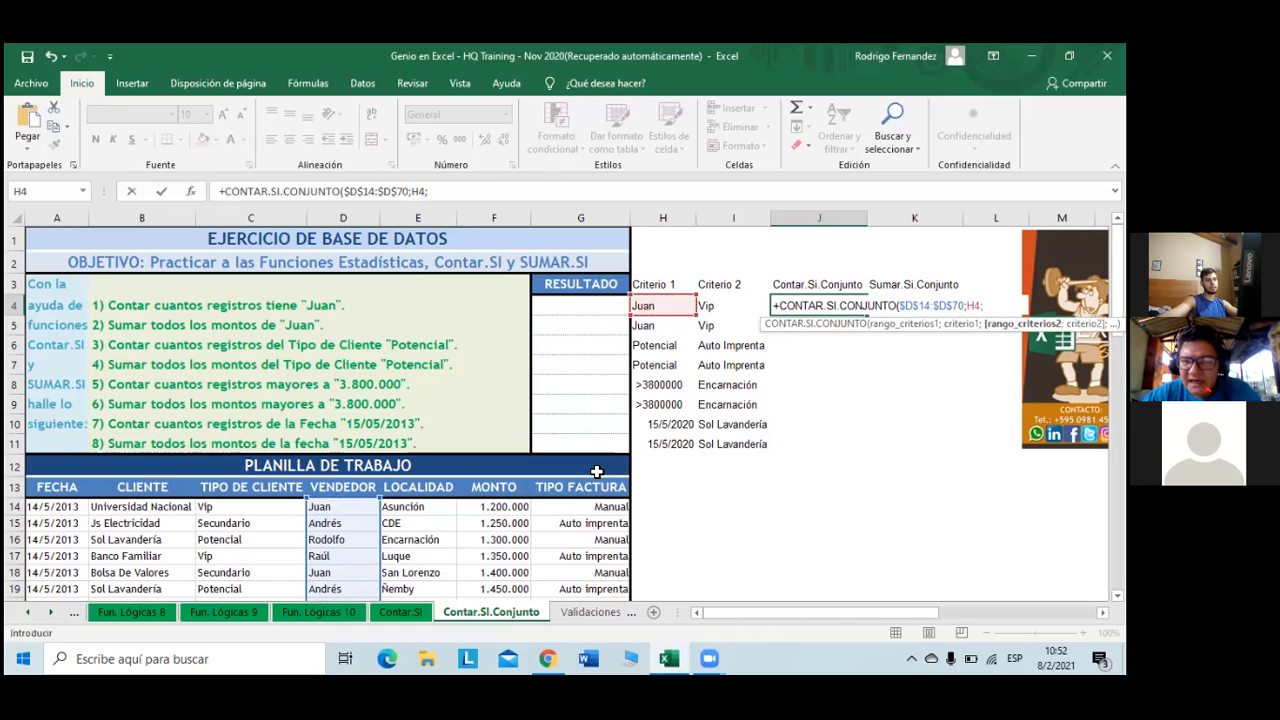
{"action": "left_click", "coordinate": [708, 306]}
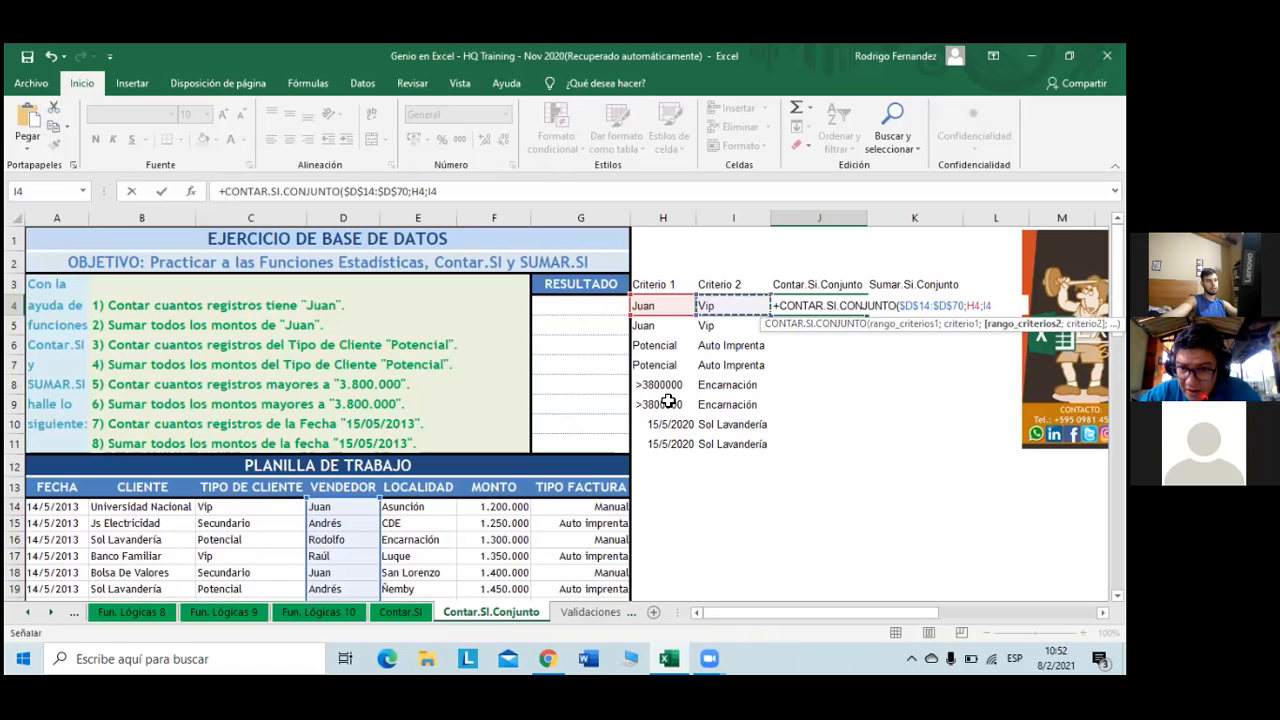
{"action": "left_click", "coordinate": [272, 510]}
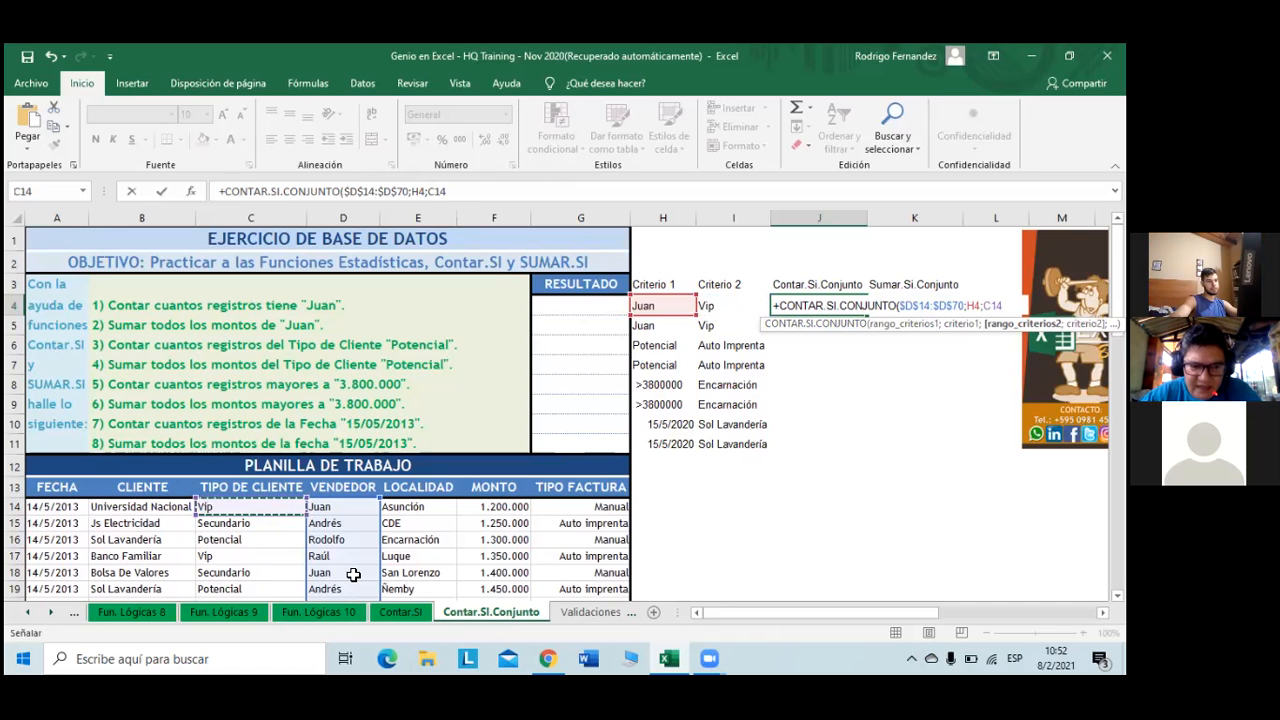
{"action": "key", "text": "ctrl+shift+Down"}
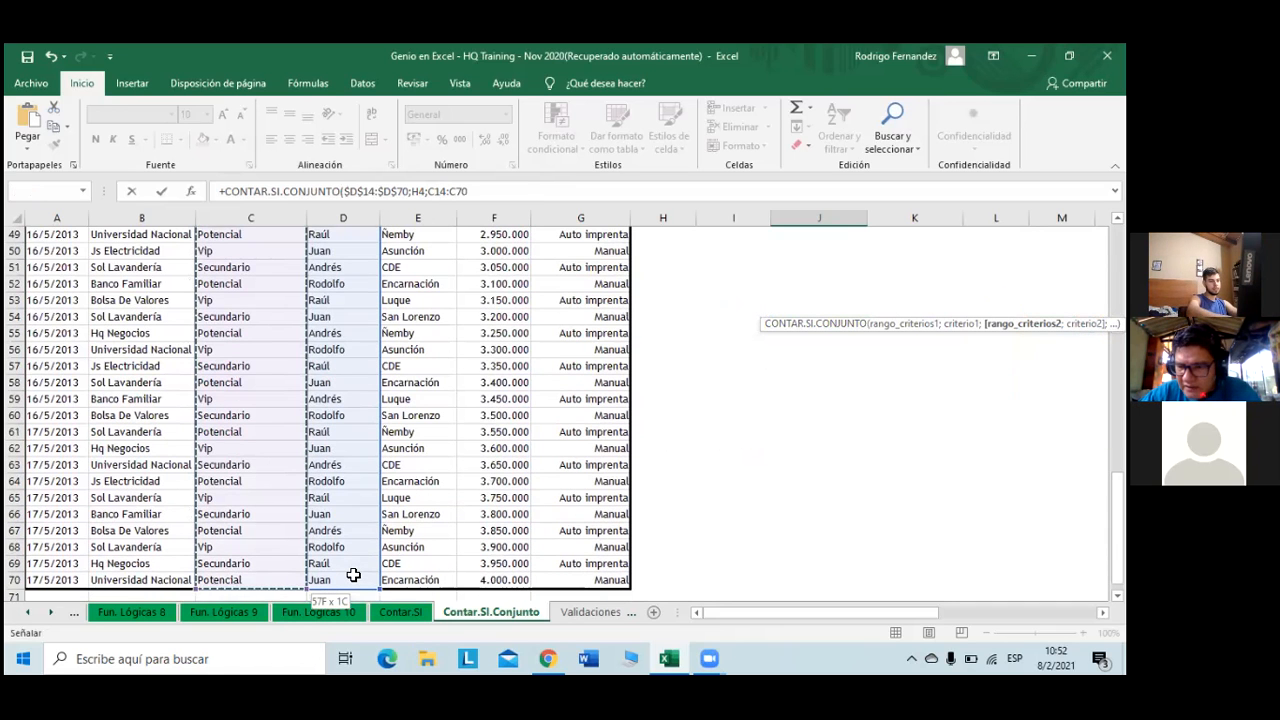
{"action": "key", "text": "F4"}
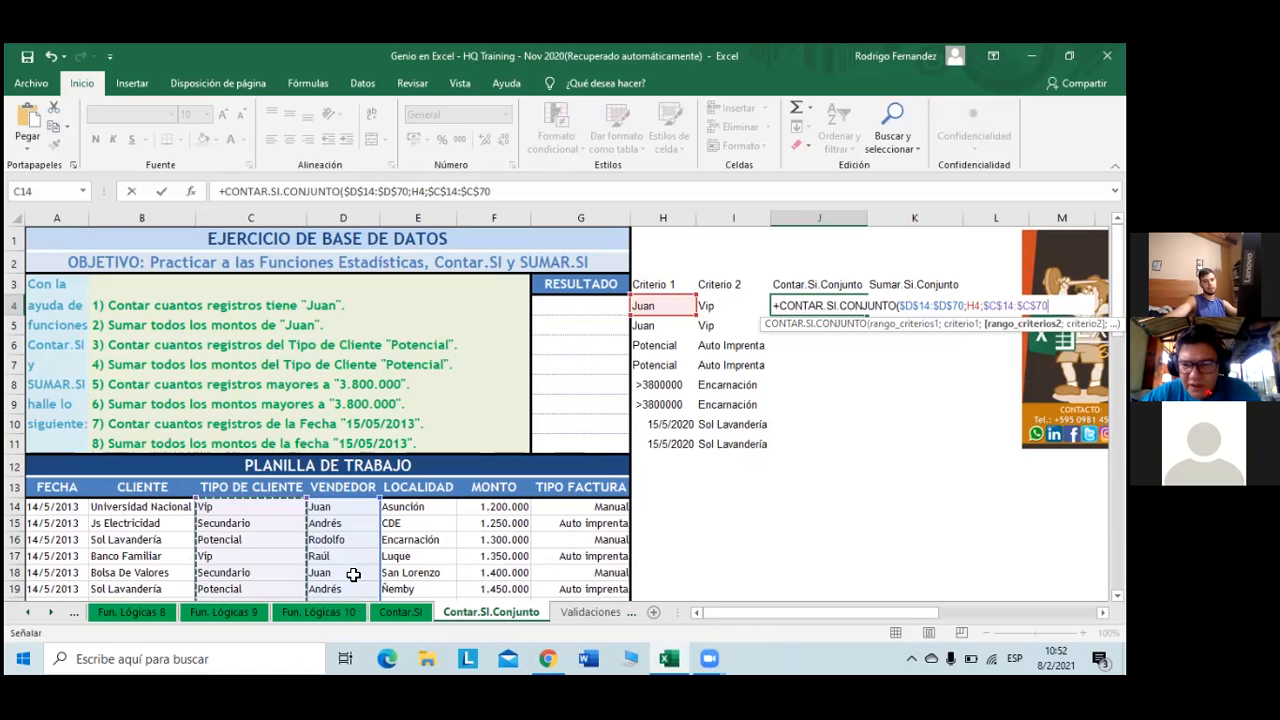
{"action": "type", "text": ";"}
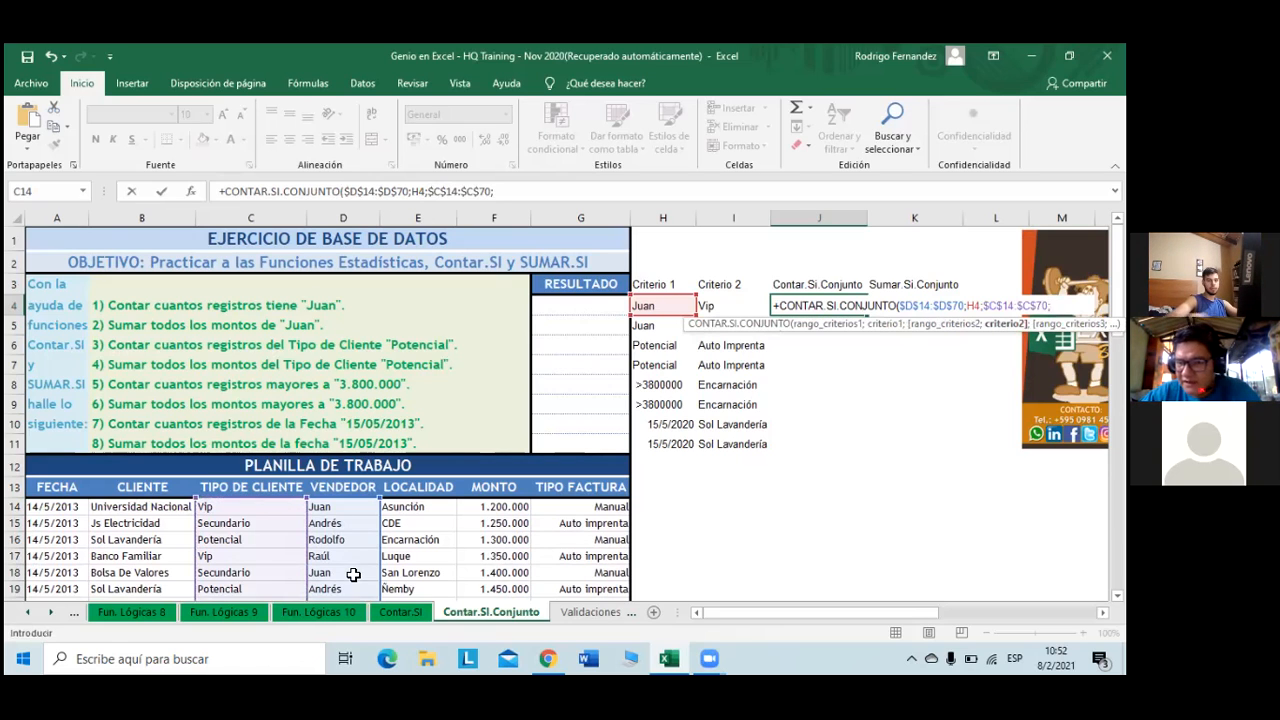
{"action": "left_click", "coordinate": [728, 304]}
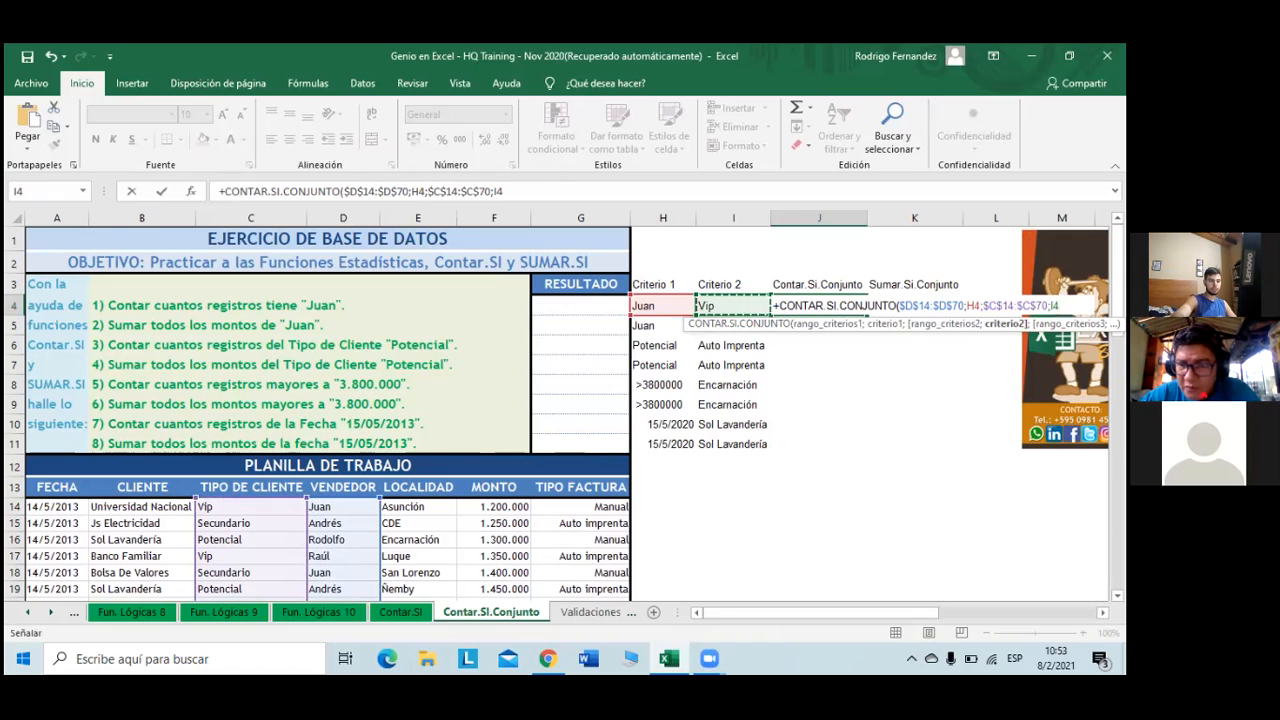
{"action": "type", "text": ")"}
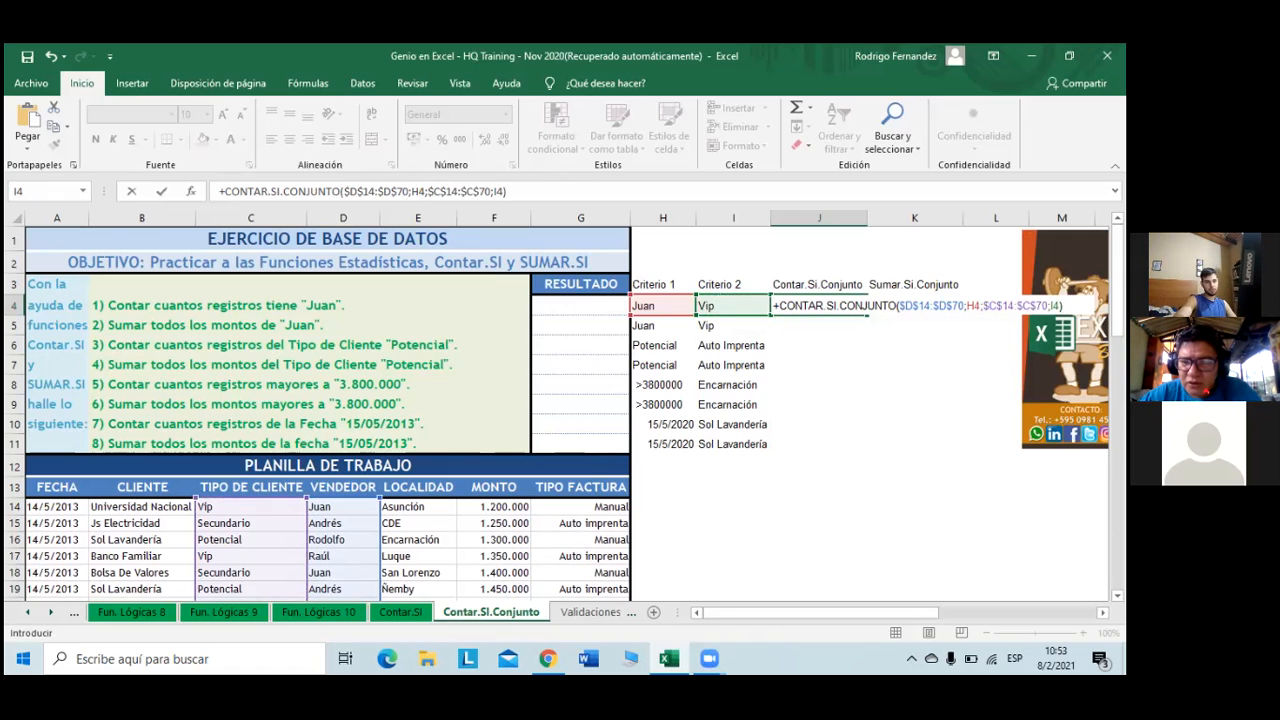
{"action": "key", "text": "Return"}
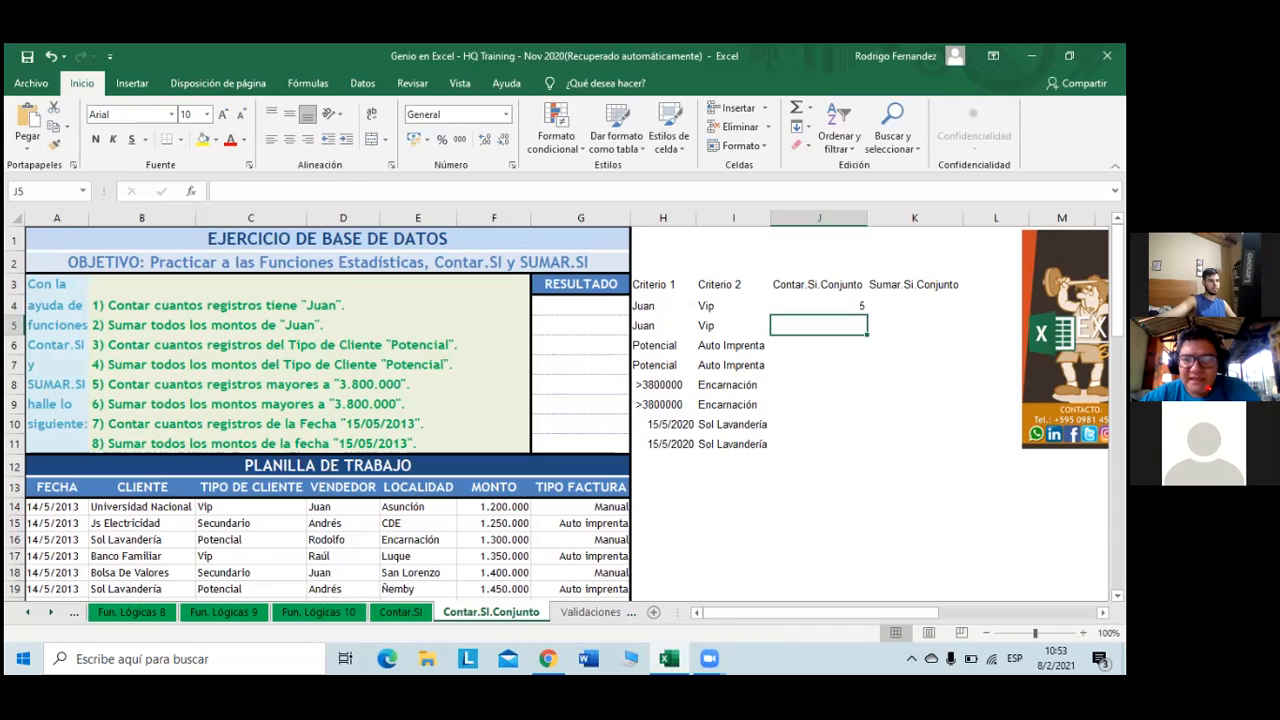
- Turn on AutoFilter for the data table's header row and filter VENDEDOR to Juan
{"action": "left_click_drag", "start_coordinate": [40, 490], "coordinate": [600, 484]}
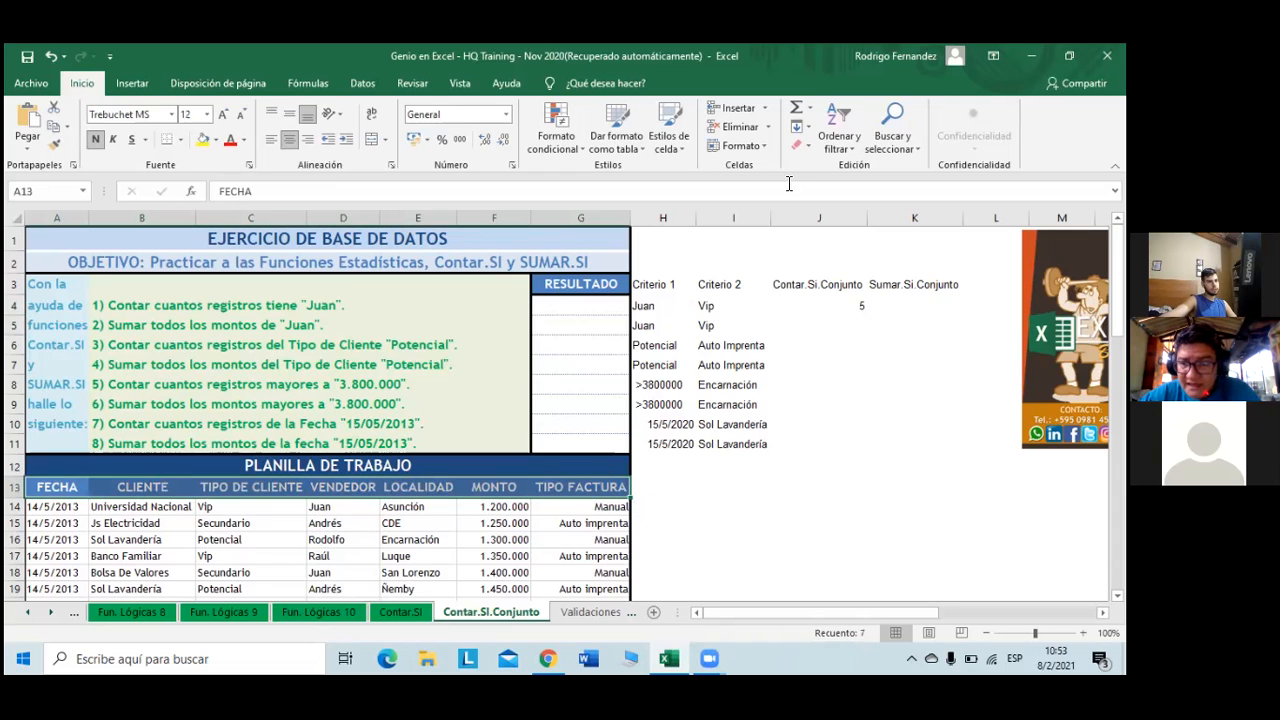
{"action": "left_click", "coordinate": [836, 132]}
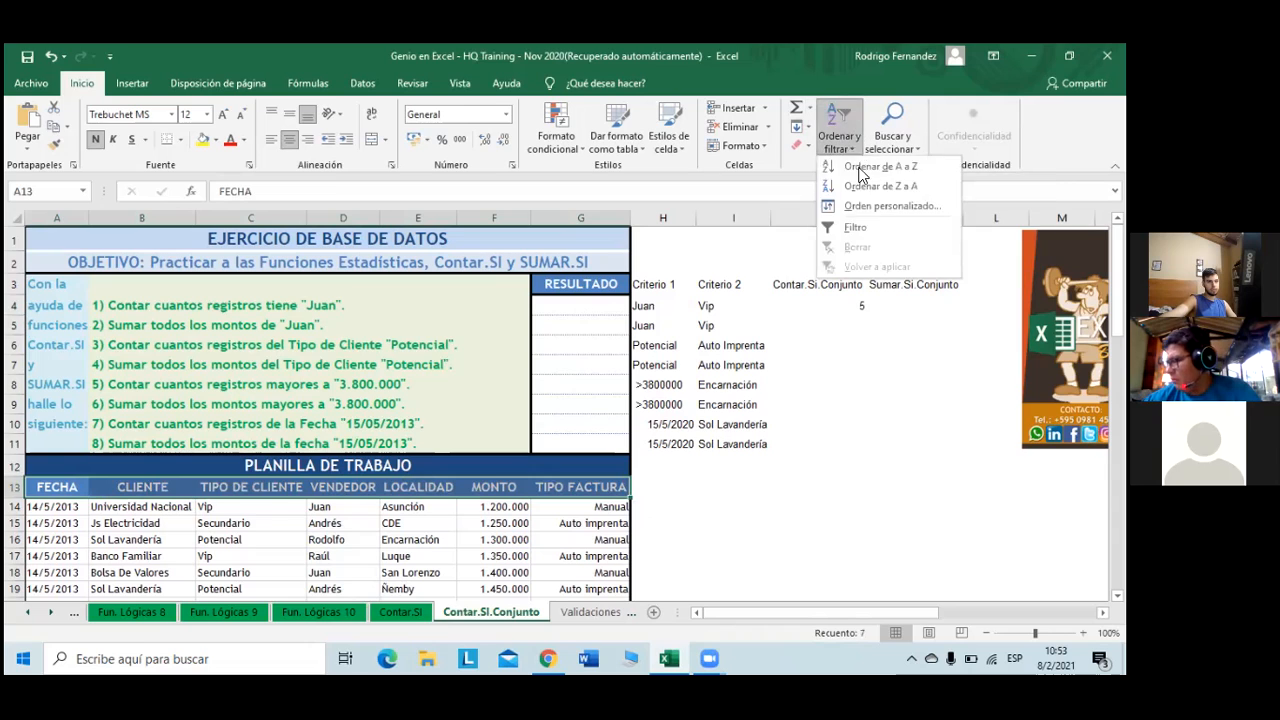
{"action": "left_click", "coordinate": [855, 227]}
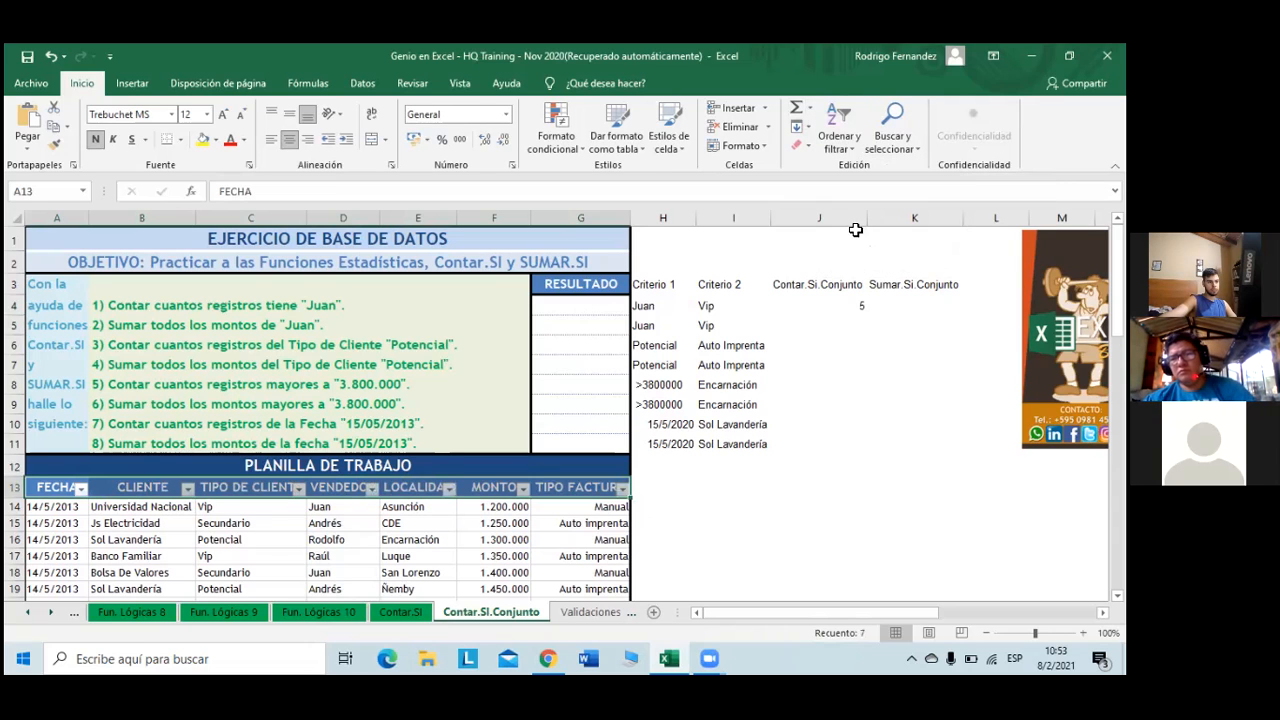
{"action": "left_click", "coordinate": [372, 506]}
{"action": "left_click", "coordinate": [372, 488]}
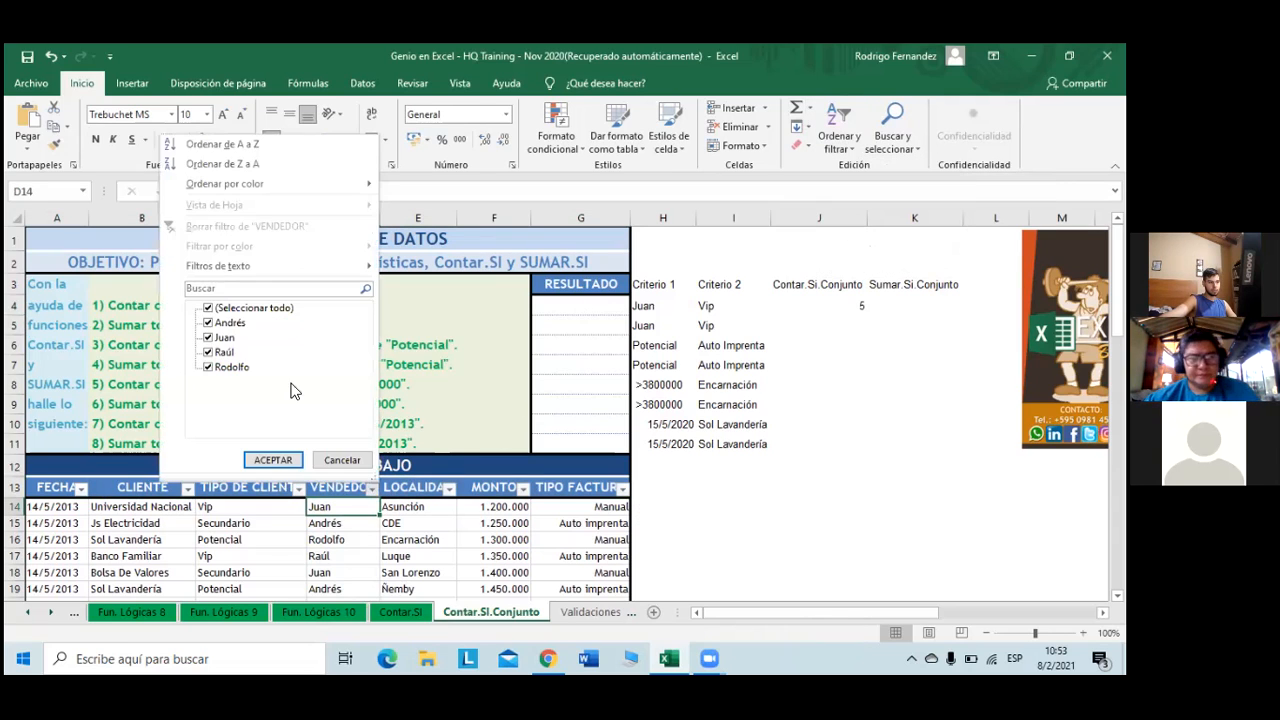
{"action": "left_click", "coordinate": [210, 308]}
{"action": "left_click", "coordinate": [222, 337]}
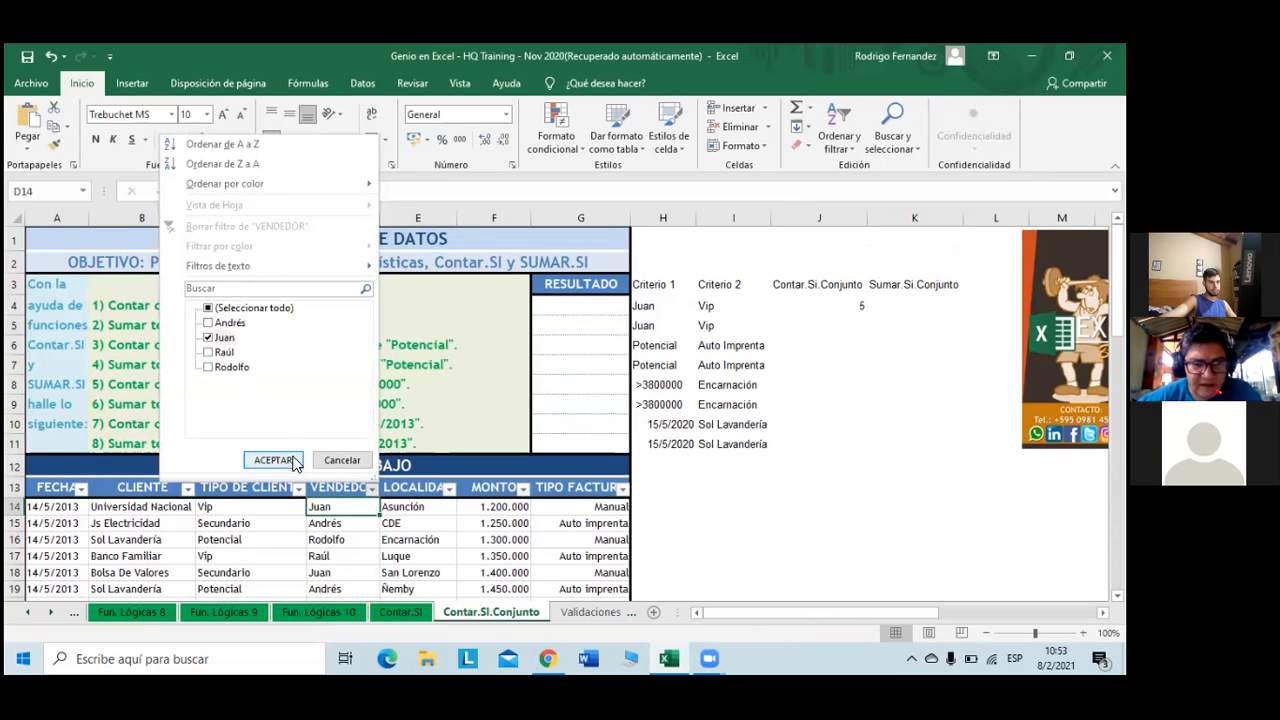
{"action": "left_click", "coordinate": [292, 459]}
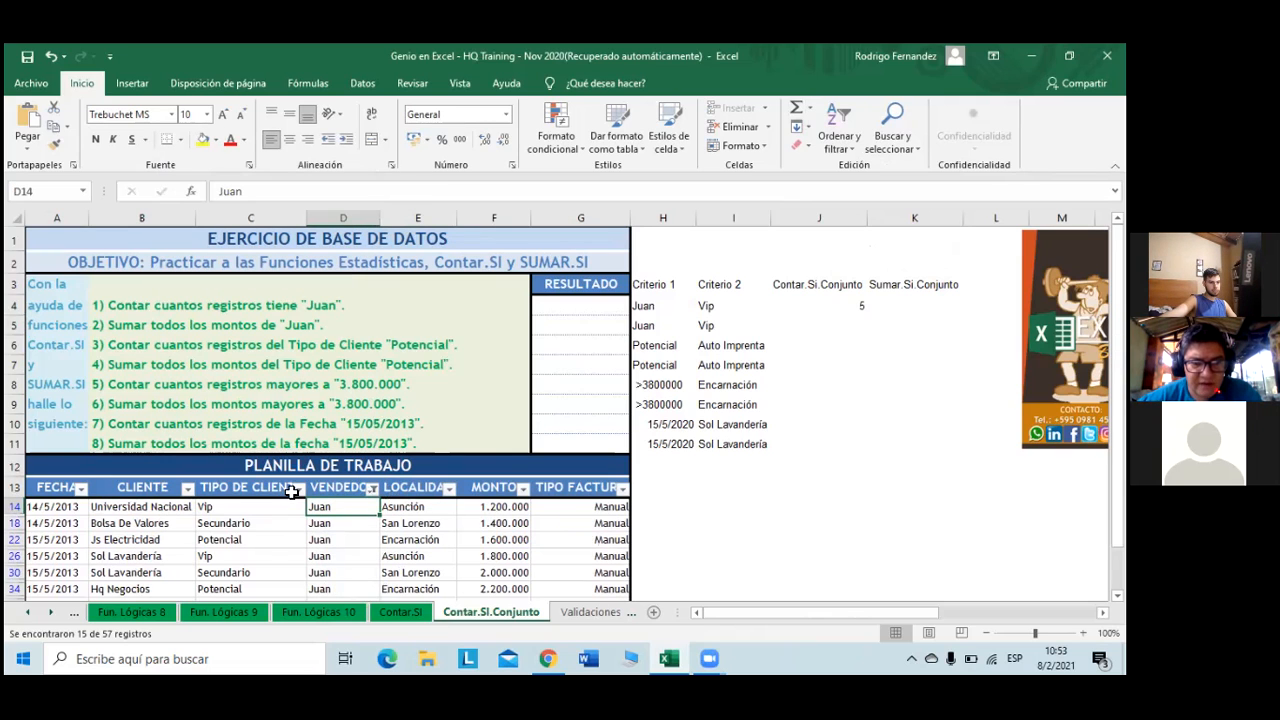
- Filter TIPO DE CLIENTE to Vip and confirm five matching records remain
{"action": "left_click", "coordinate": [298, 488]}
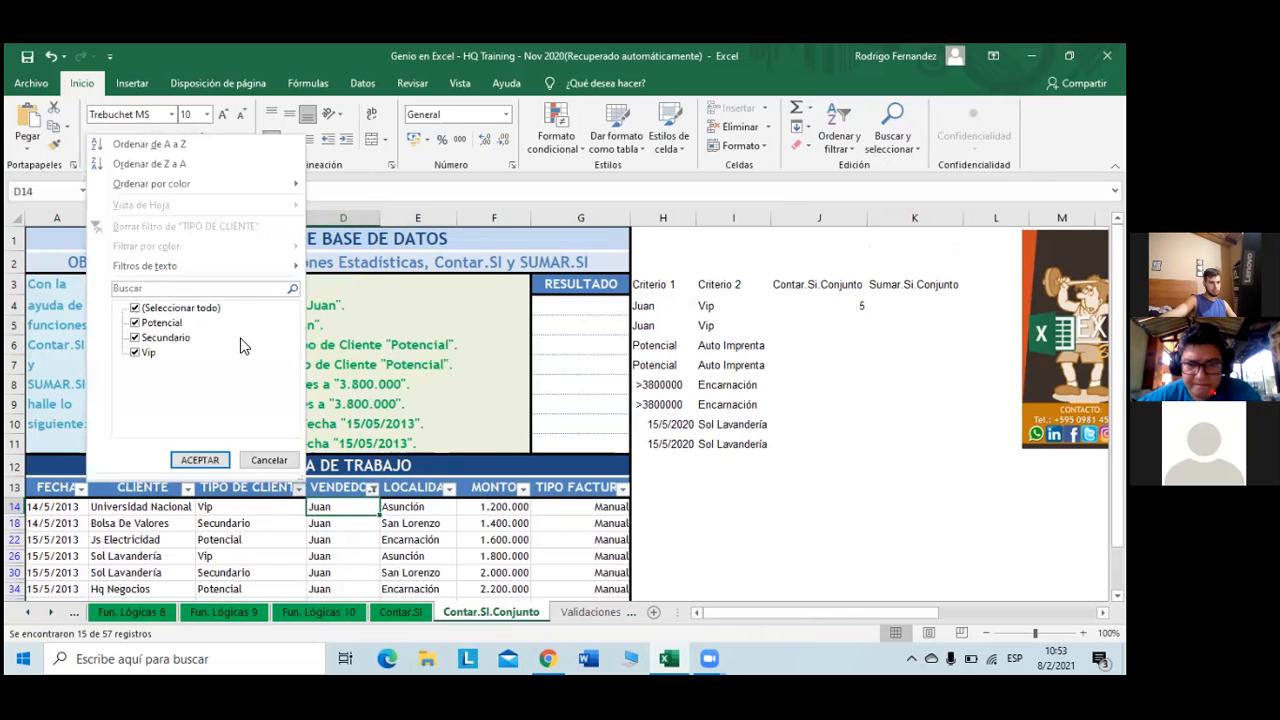
{"action": "left_click", "coordinate": [140, 308]}
{"action": "left_click", "coordinate": [147, 353]}
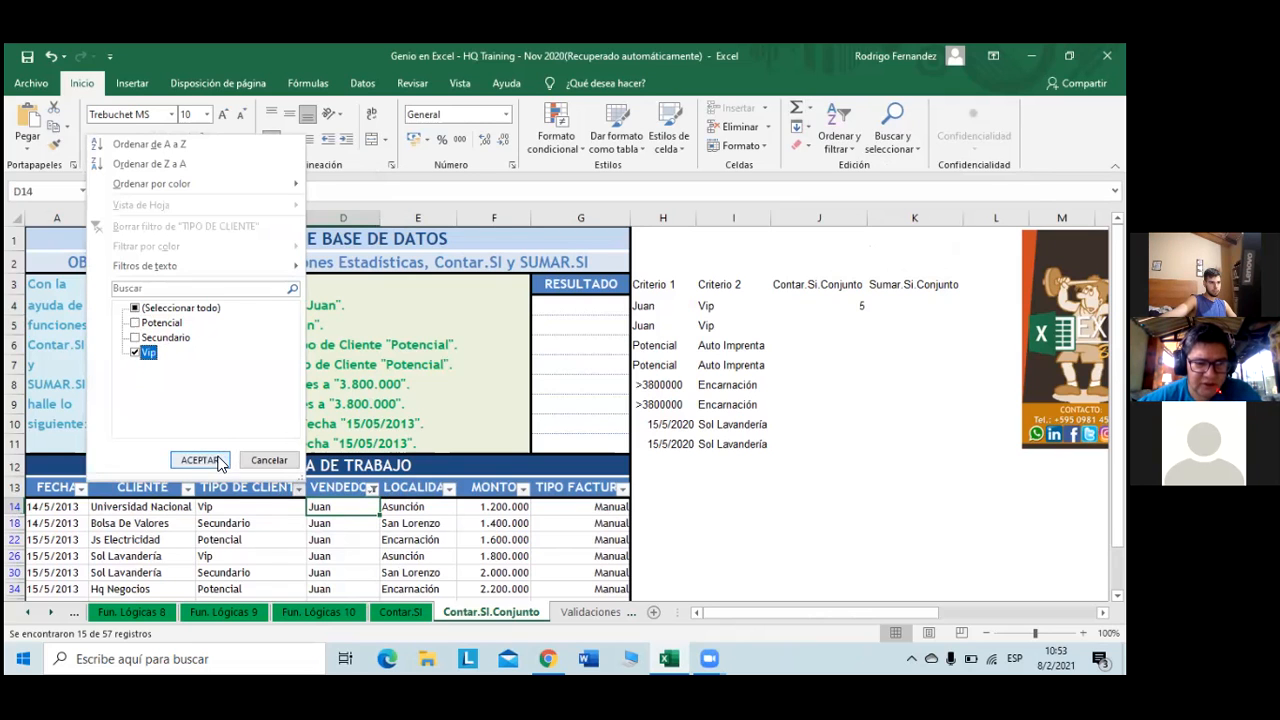
{"action": "left_click", "coordinate": [199, 460]}
{"action": "scroll", "coordinate": [295, 497], "scroll_direction": "down", "scroll_amount": 1}
{"action": "scroll", "coordinate": [295, 497], "scroll_direction": "down", "scroll_amount": 1}
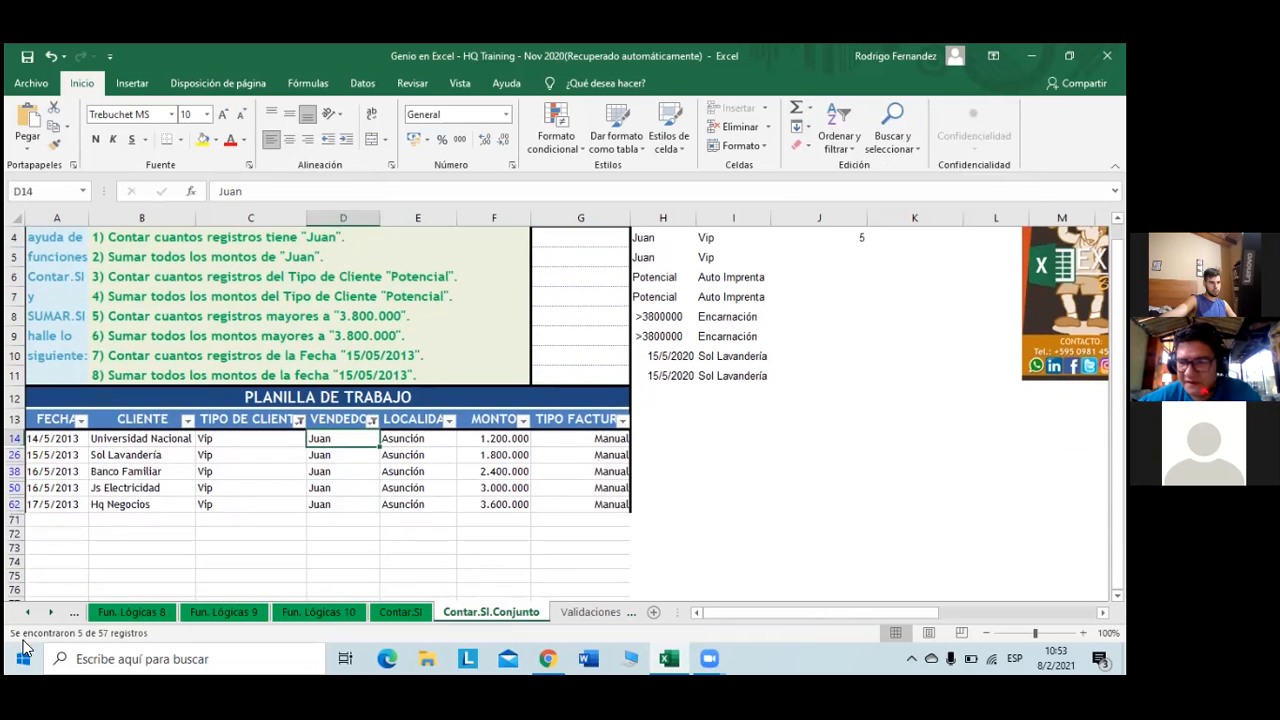
{"action": "scroll", "coordinate": [383, 500], "scroll_direction": "up", "scroll_amount": 1}
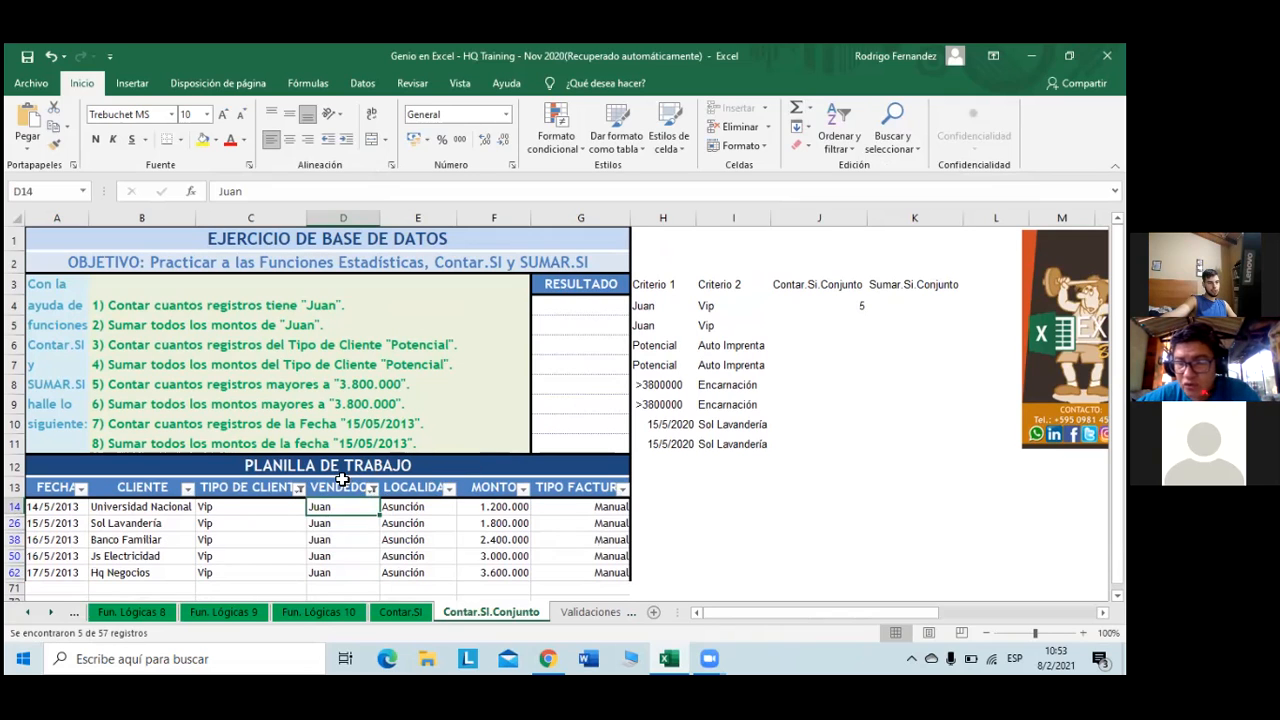
{"action": "left_click", "coordinate": [889, 305]}
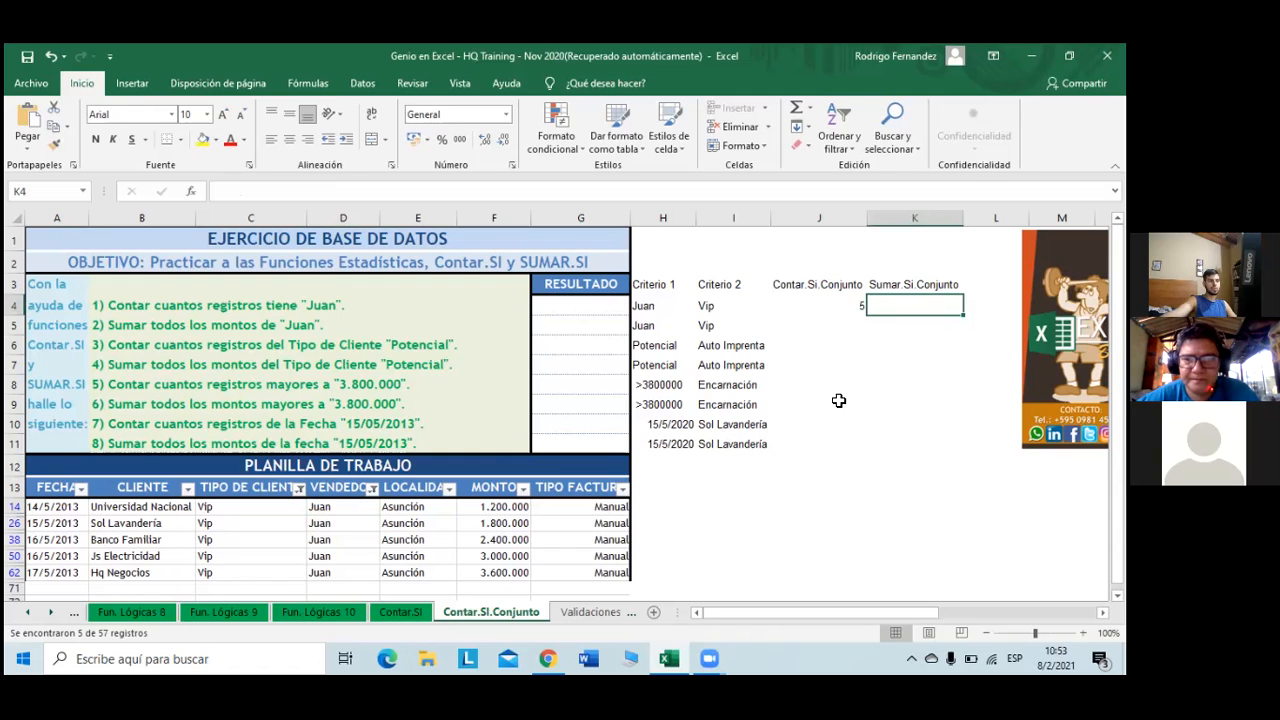
- Undo the Juan/Vip filters and remove AutoFilter so all records show again
{"action": "key", "text": "ctrl+z"}
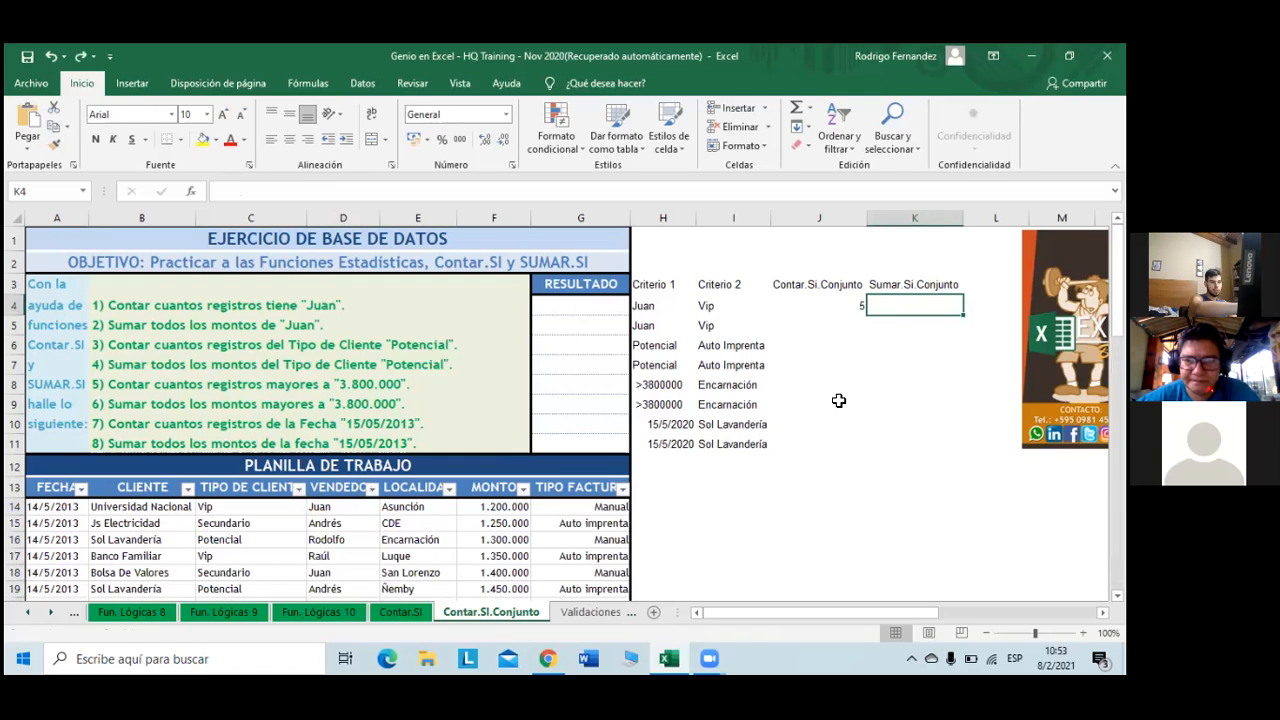
{"action": "key", "text": "ctrl+z"}
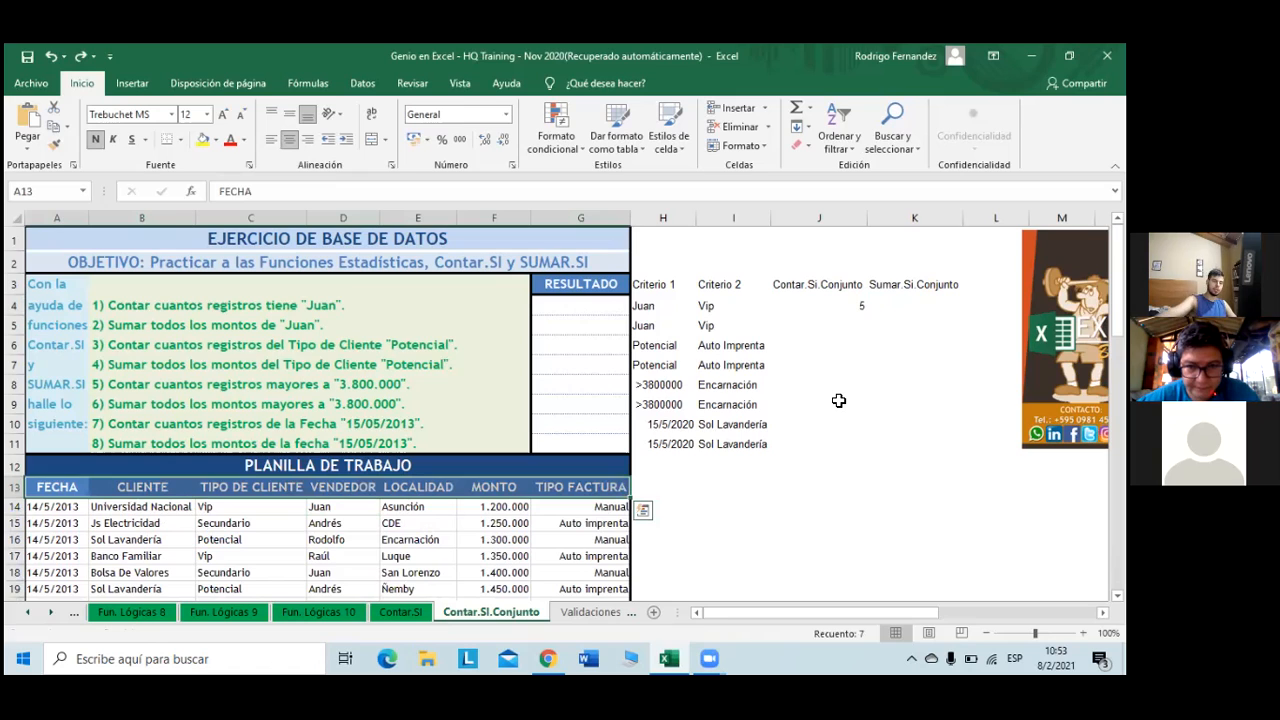
{"action": "left_click", "coordinate": [918, 306]}
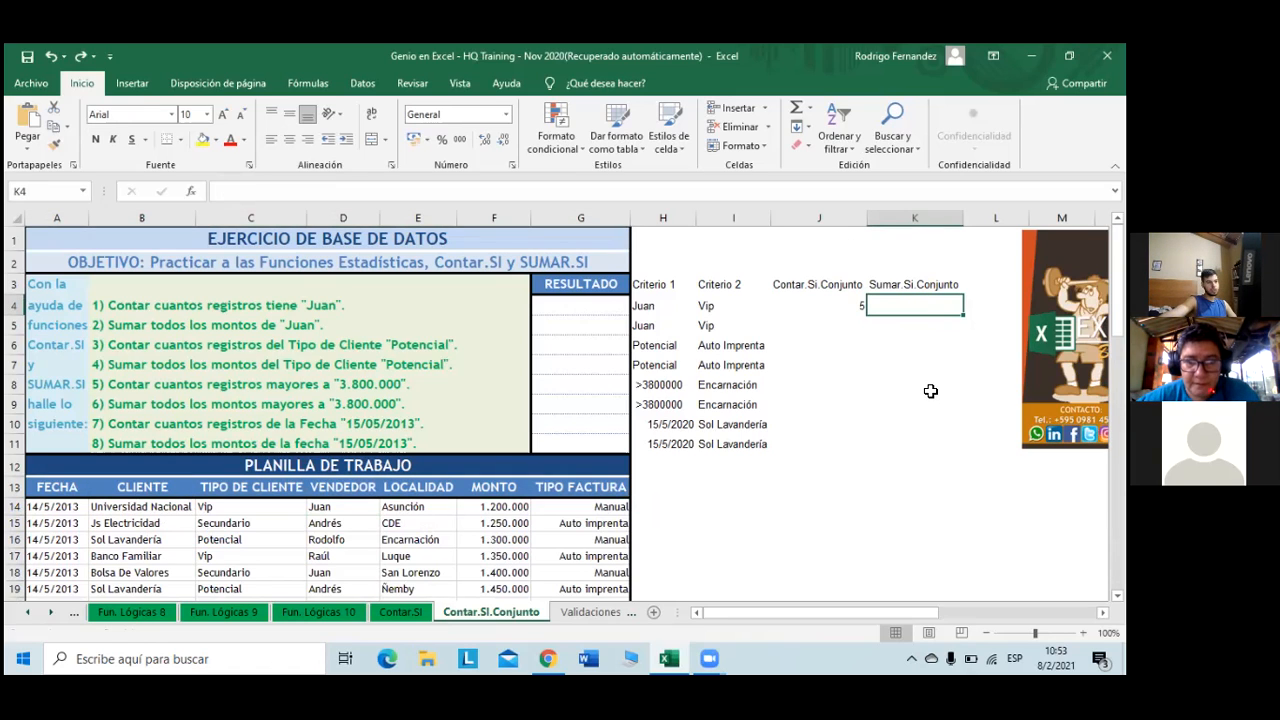
- Start a SUMAR.SI.CONJUNTO formula in K4 with absolute sum range $F$14:$F$70
{"action": "type", "text": "+su"}
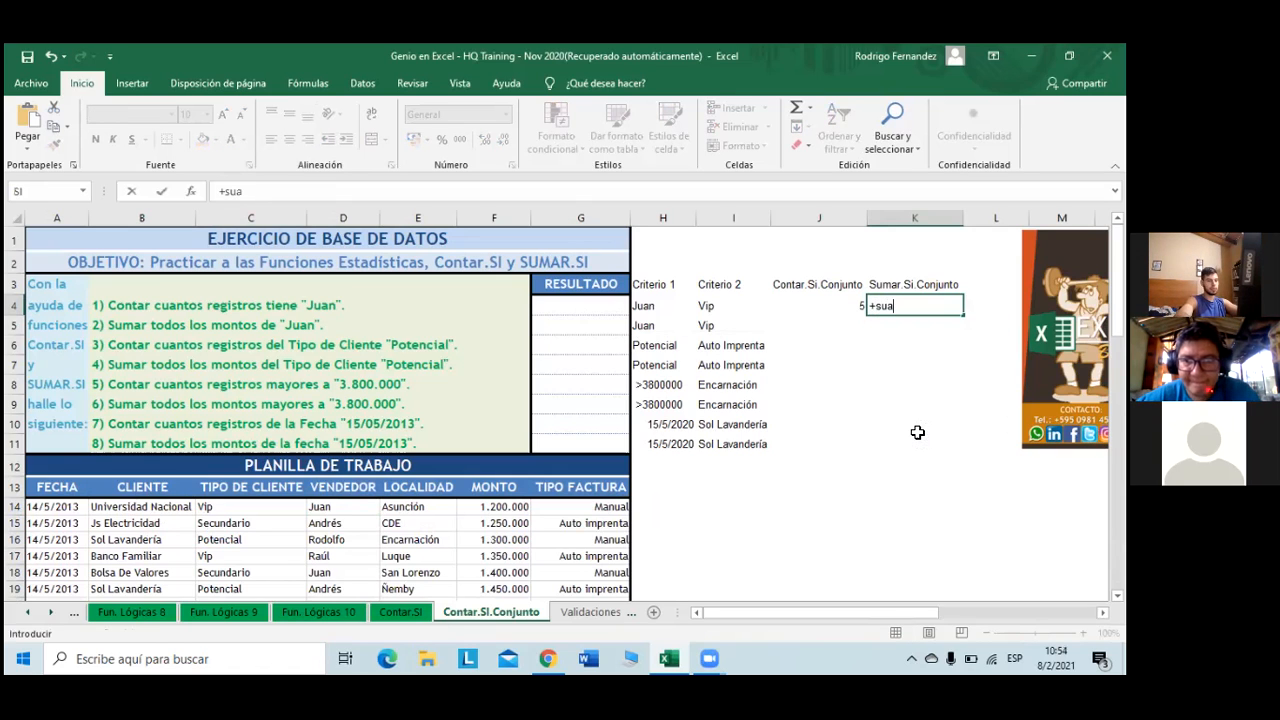
{"action": "type", "text": "mar"}
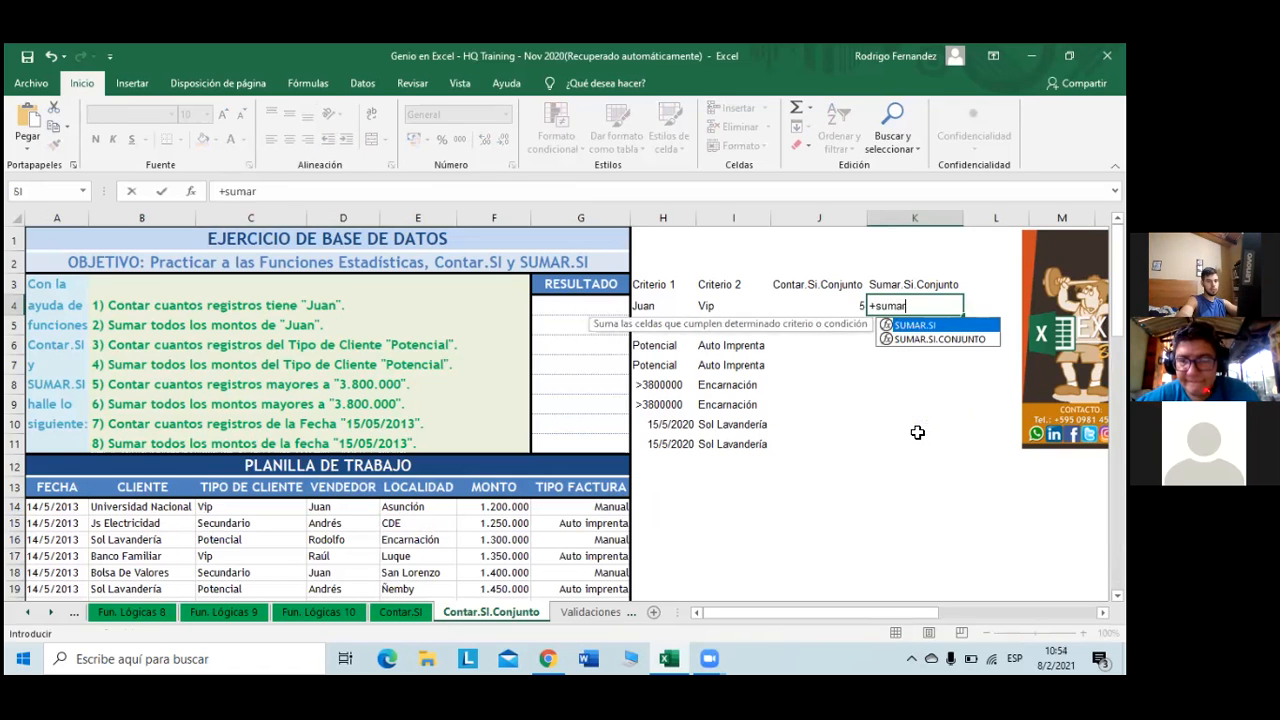
{"action": "key", "text": "Down"}
{"action": "key", "text": "Tab"}
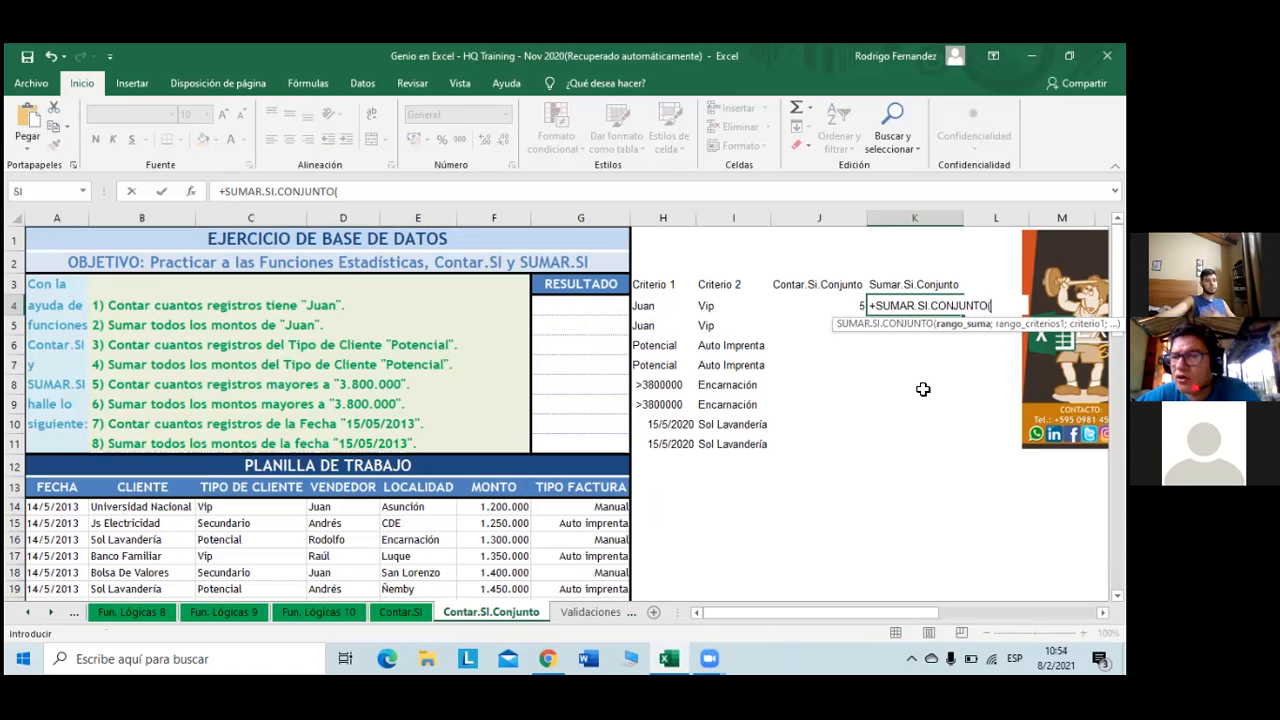
{"action": "left_click", "coordinate": [490, 512]}
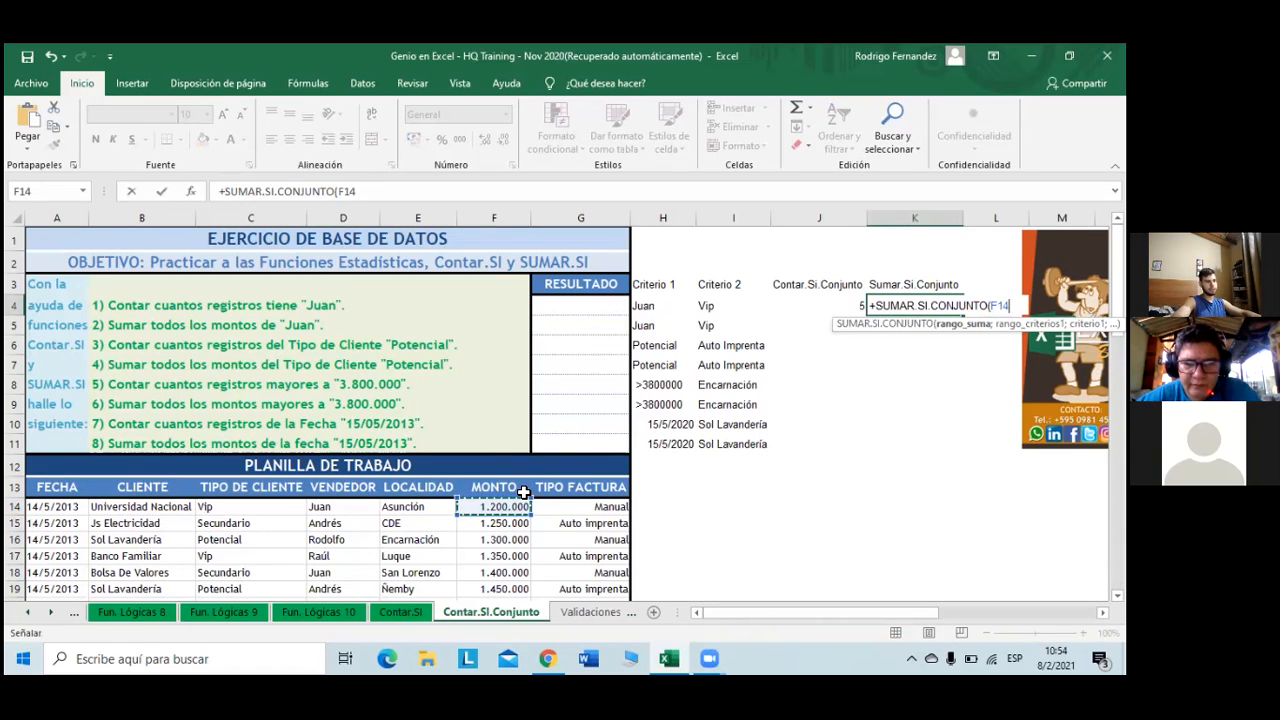
{"action": "key", "text": "ctrl+shift+Down"}
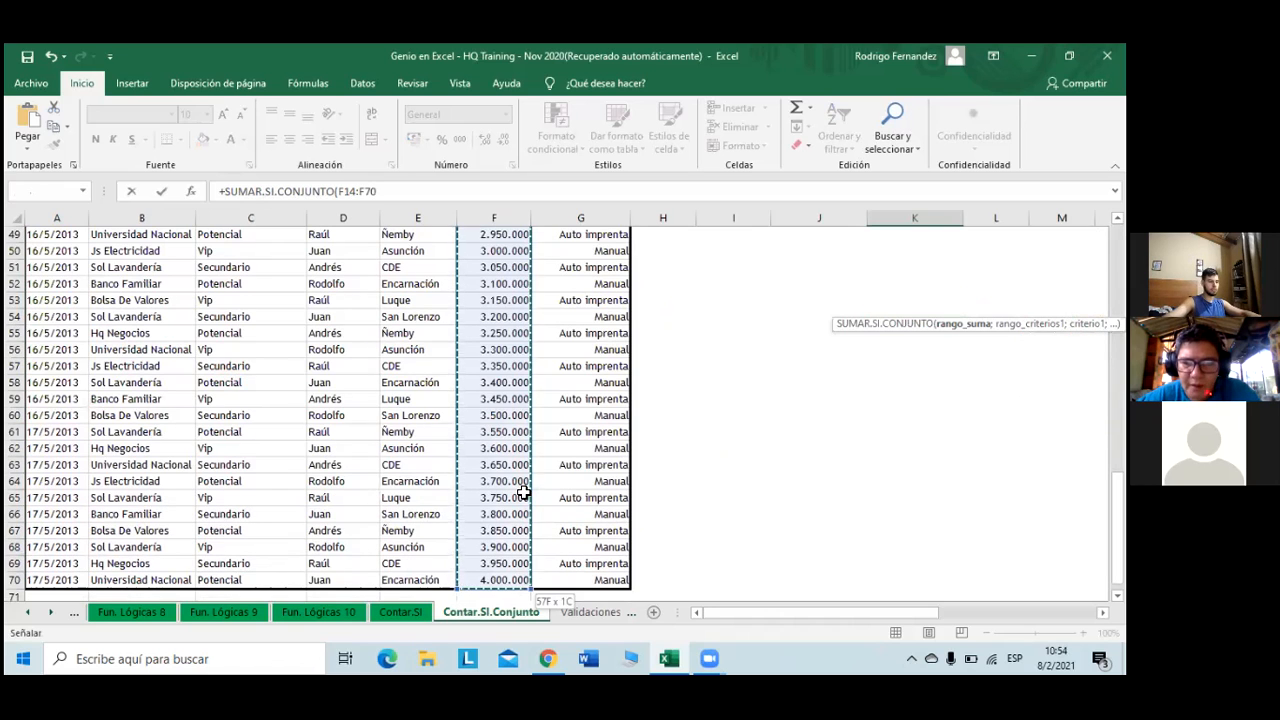
{"action": "key", "text": "F4"}
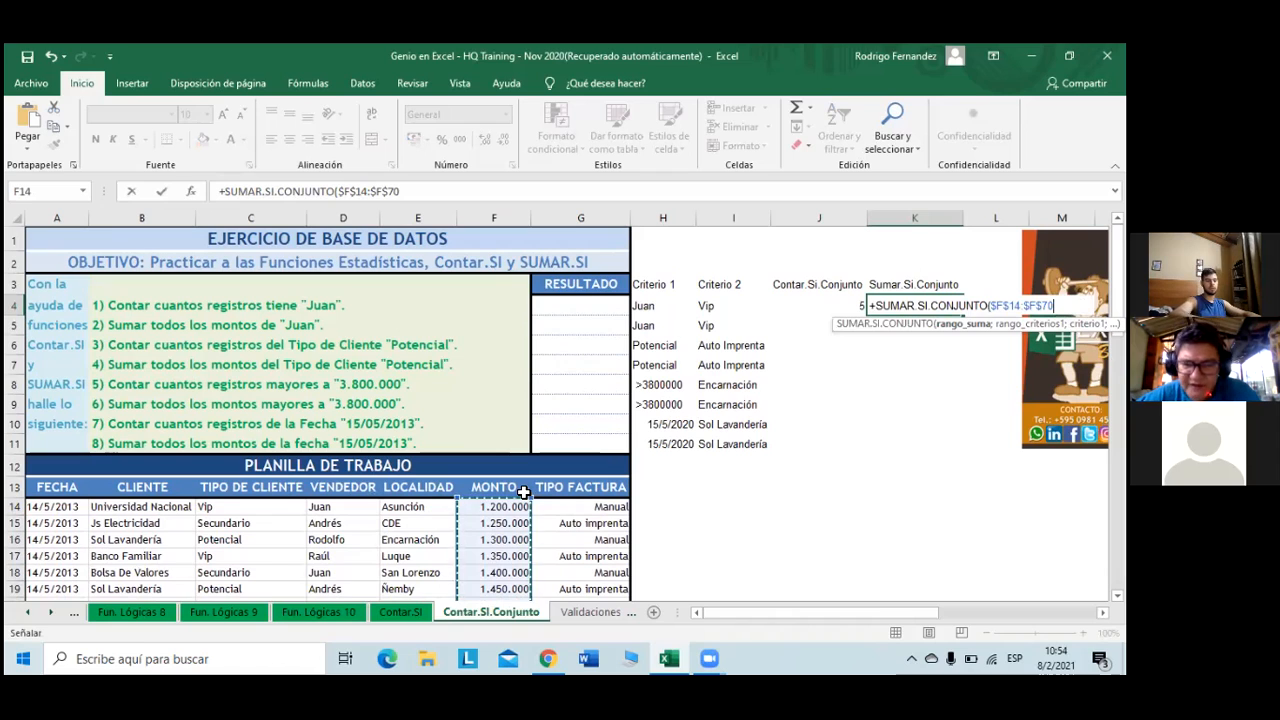
{"action": "type", "text": ";"}
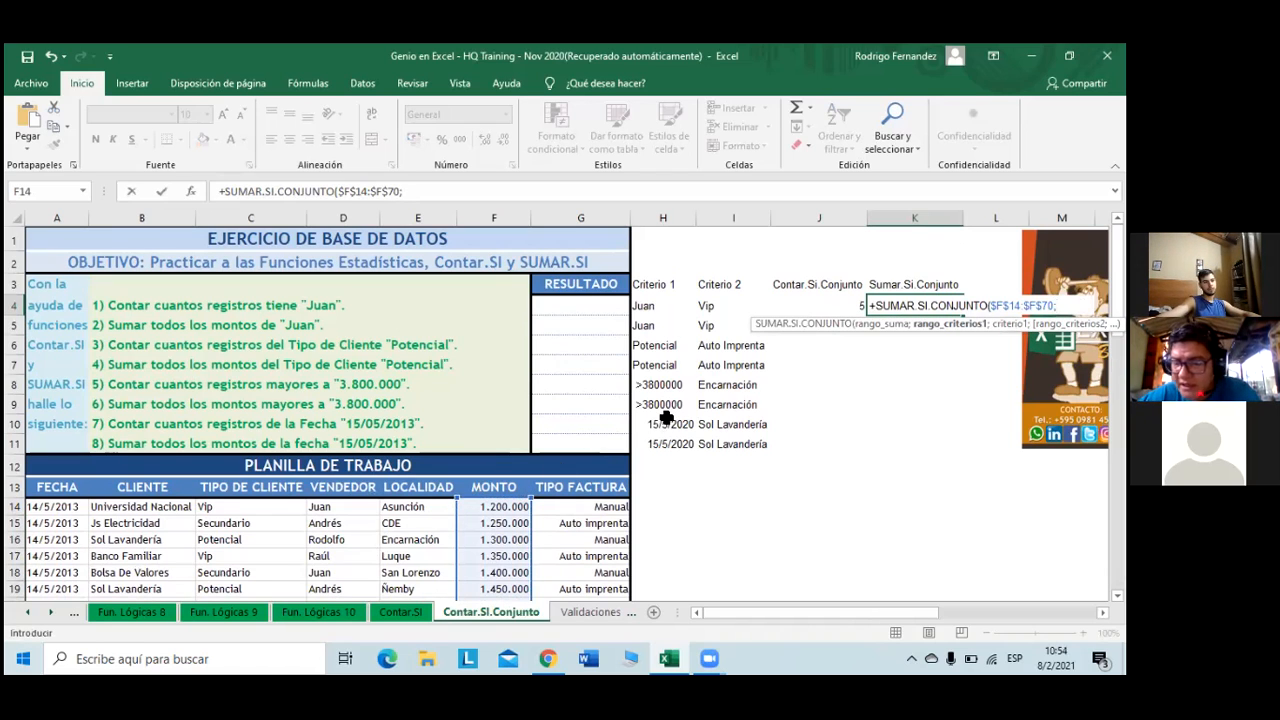
- Add the VENDEDOR range $D$14:$D$70 as the first criteria range
{"action": "left_click", "coordinate": [648, 307]}
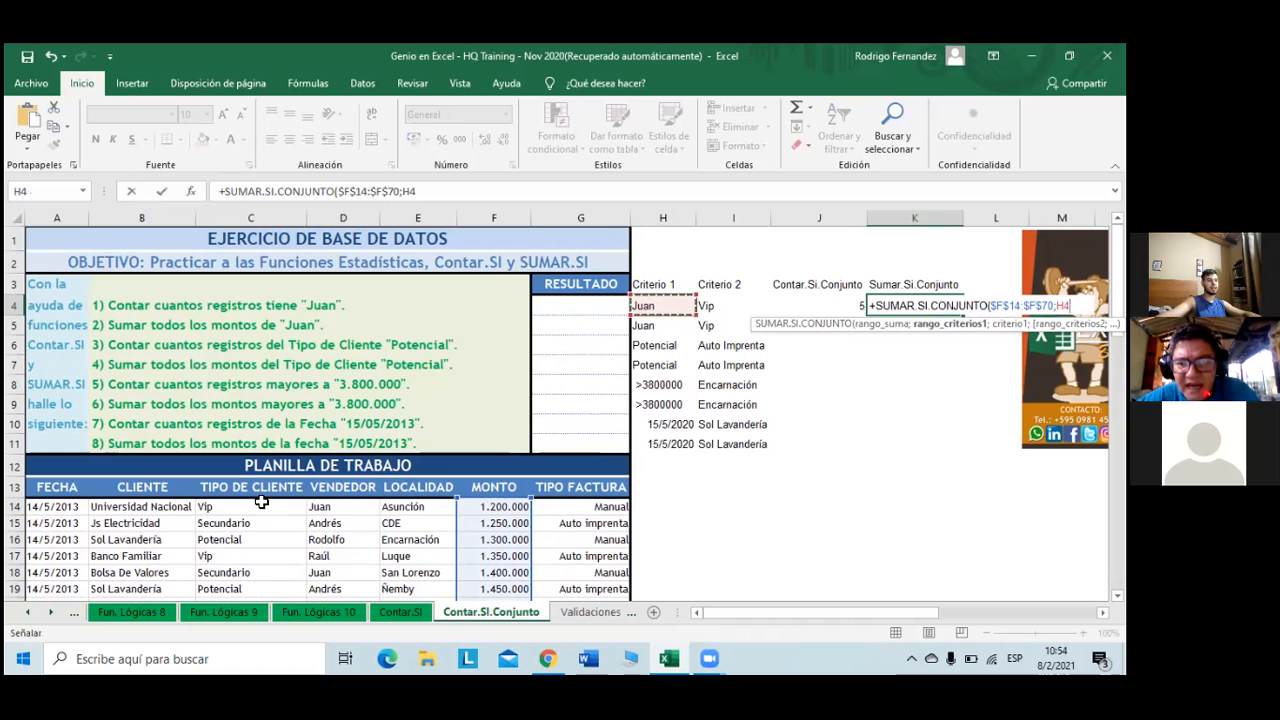
{"action": "left_click", "coordinate": [353, 508]}
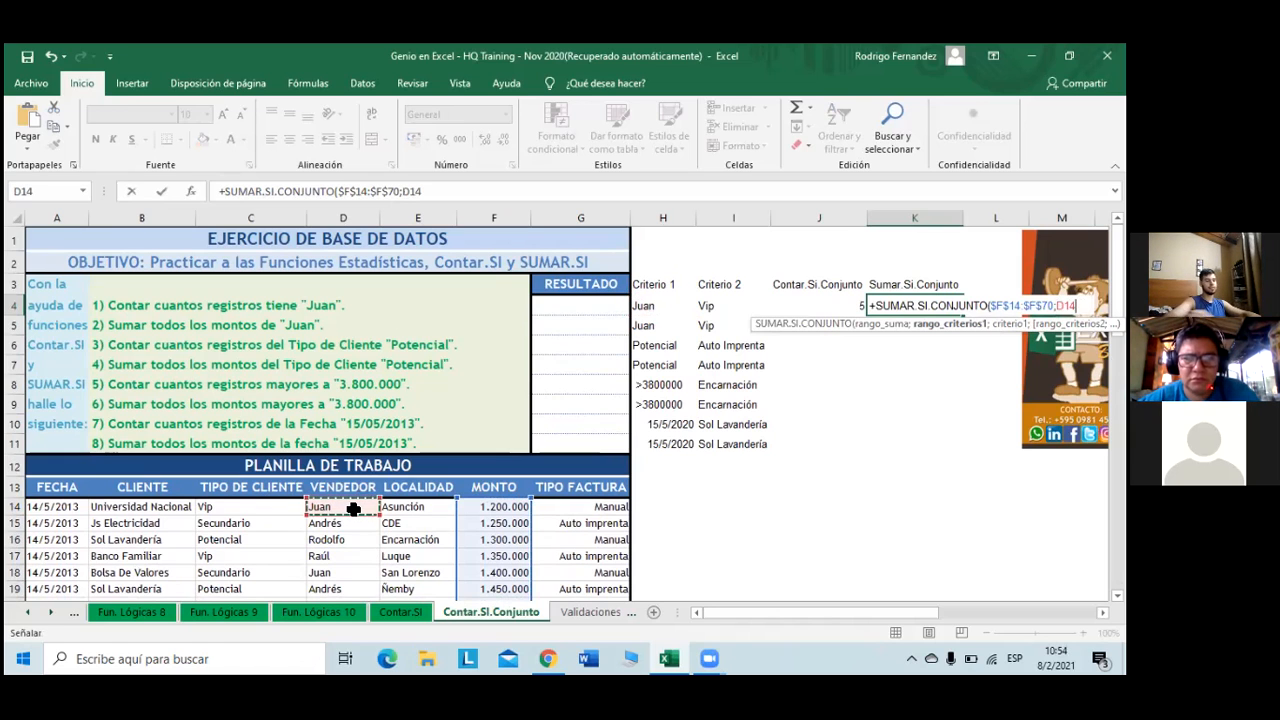
{"action": "key", "text": "ctrl+shift+Down"}
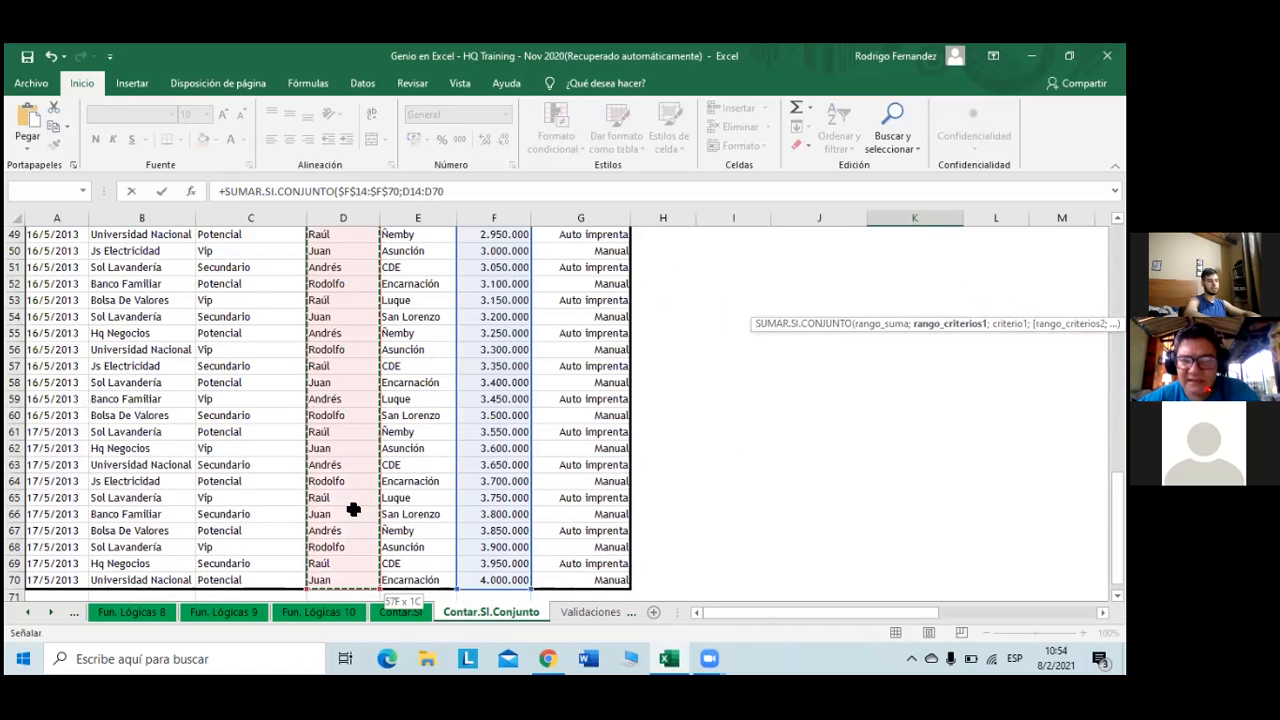
{"action": "key", "text": "F4"}
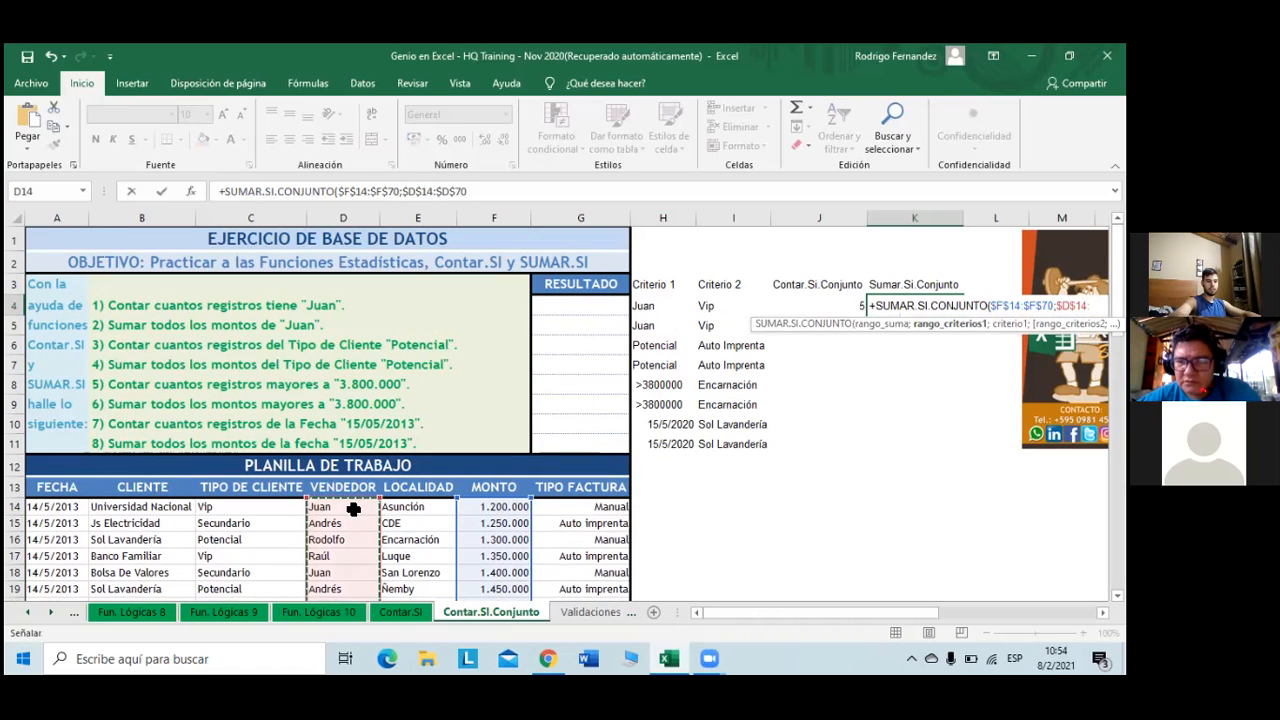
{"action": "type", "text": ";"}
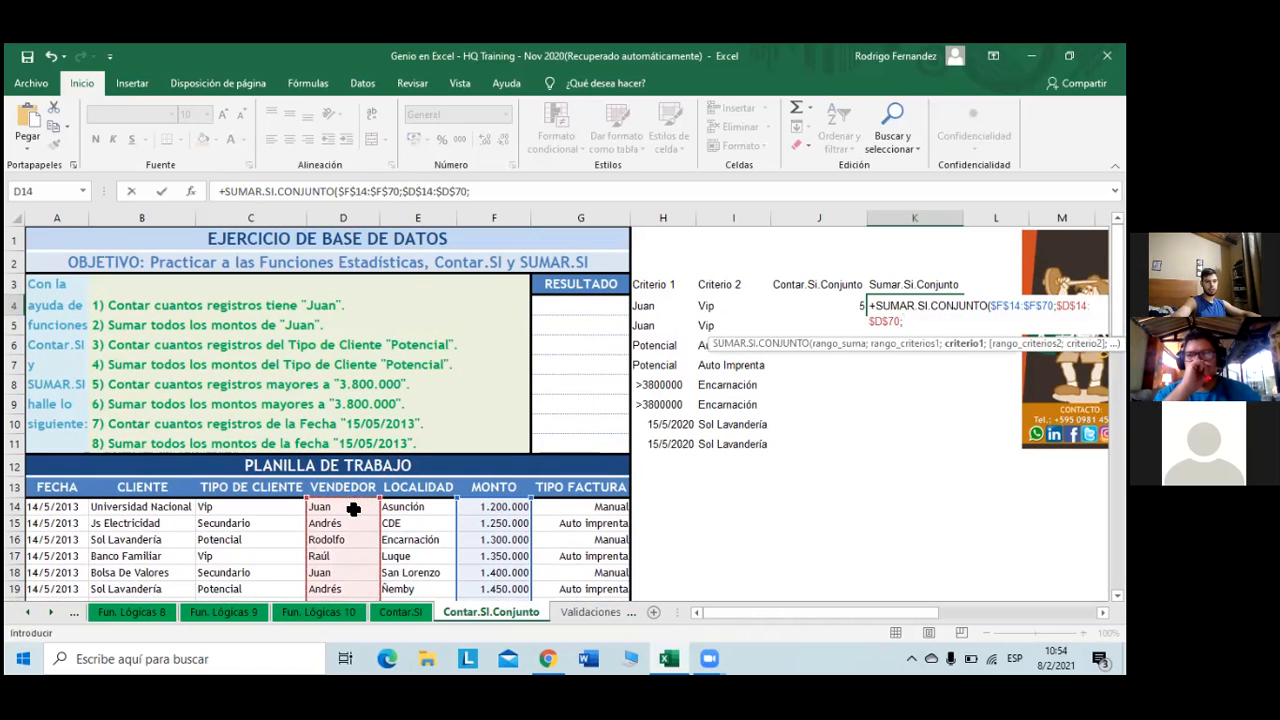
- Add H4 as first criterion and $C$14:$C$70 as the second criteria range
{"action": "left_click", "coordinate": [645, 307]}
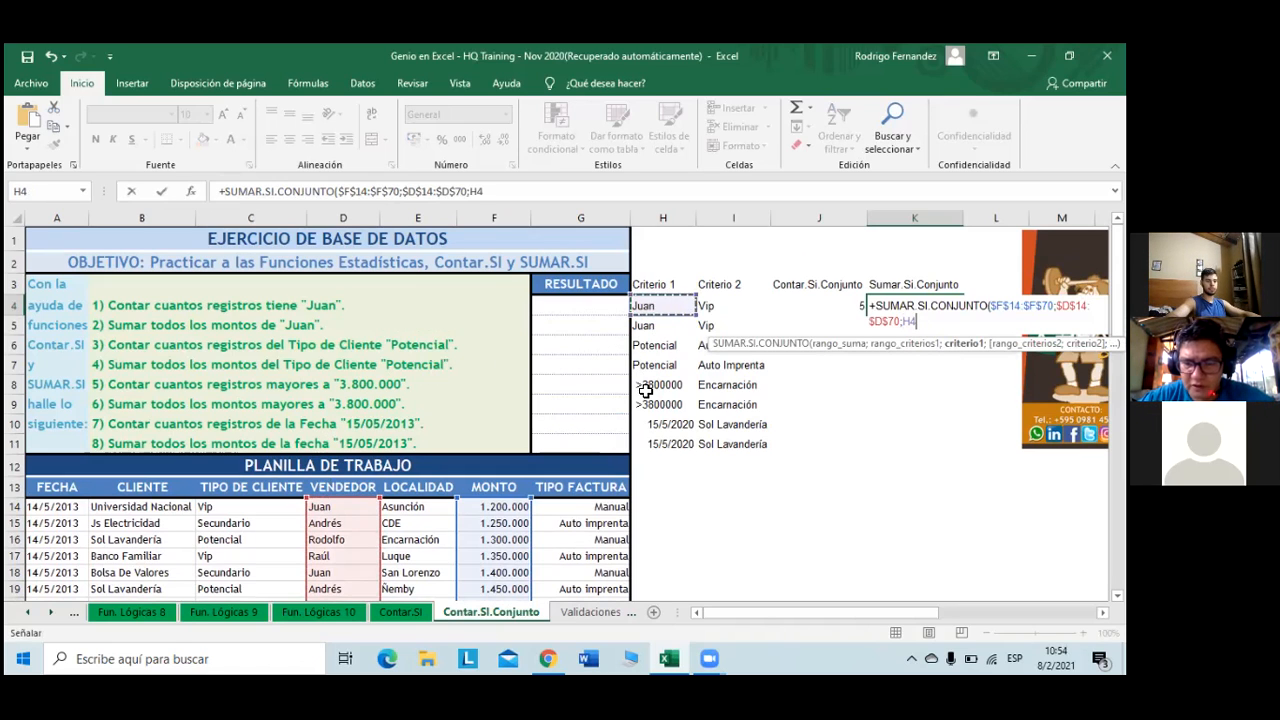
{"action": "type", "text": ";"}
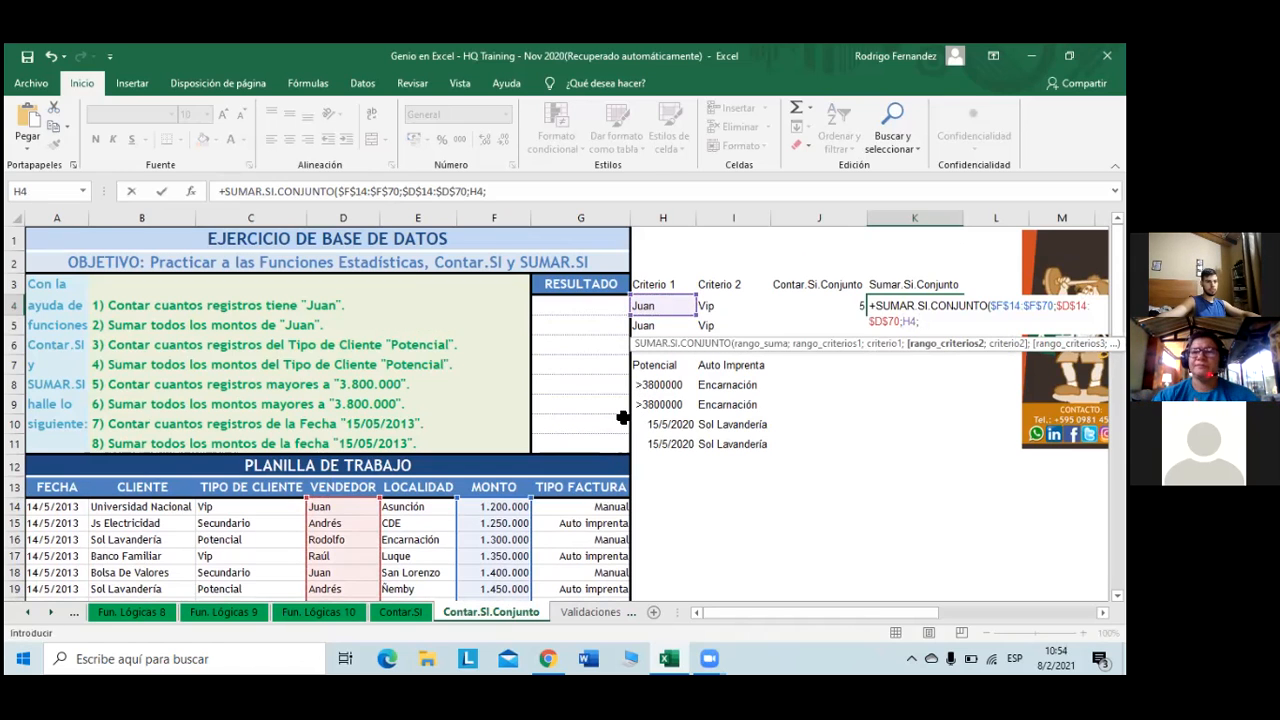
{"action": "left_click", "coordinate": [242, 511]}
{"action": "key", "text": "ctrl+shift+Down"}
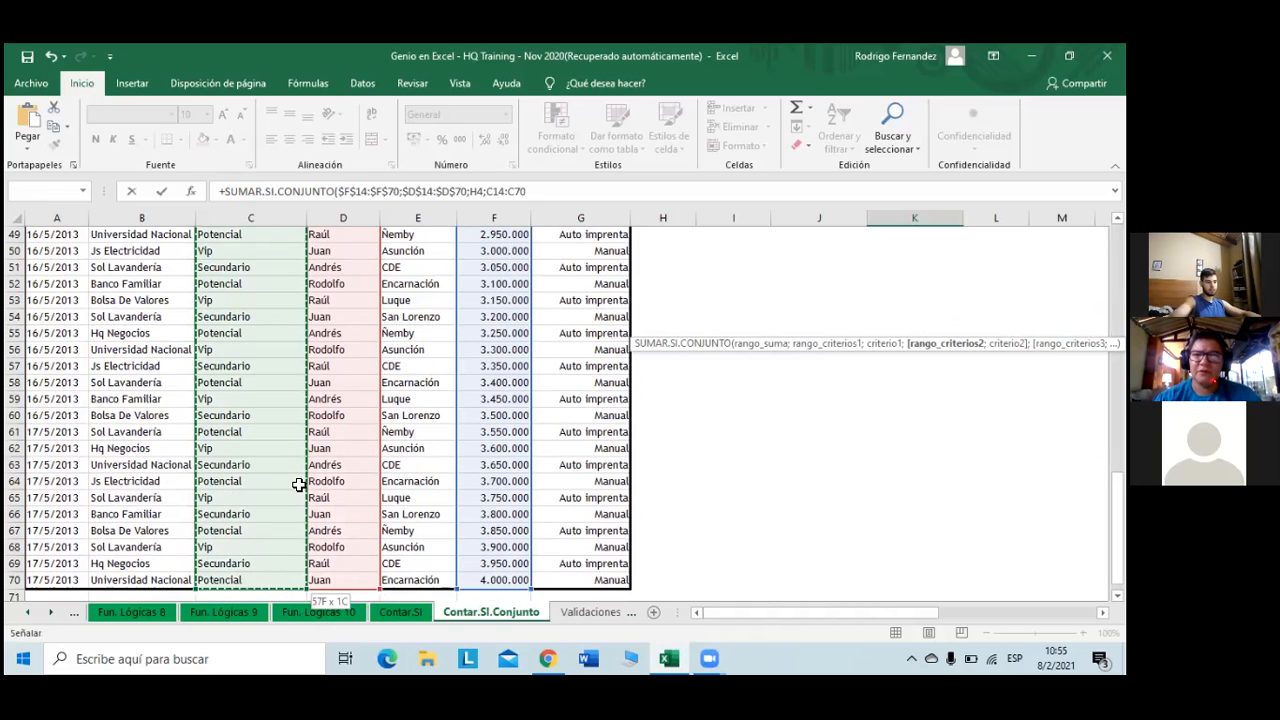
{"action": "key", "text": "F2"}
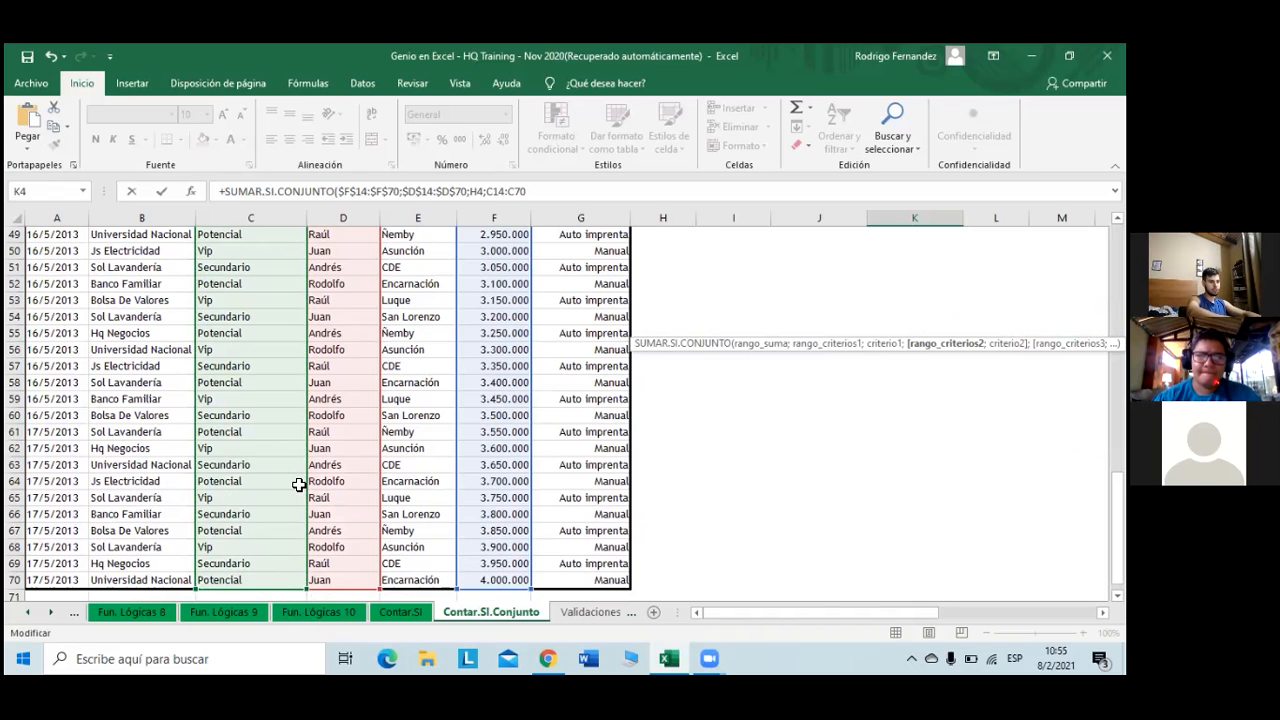
{"action": "key", "text": "F2"}
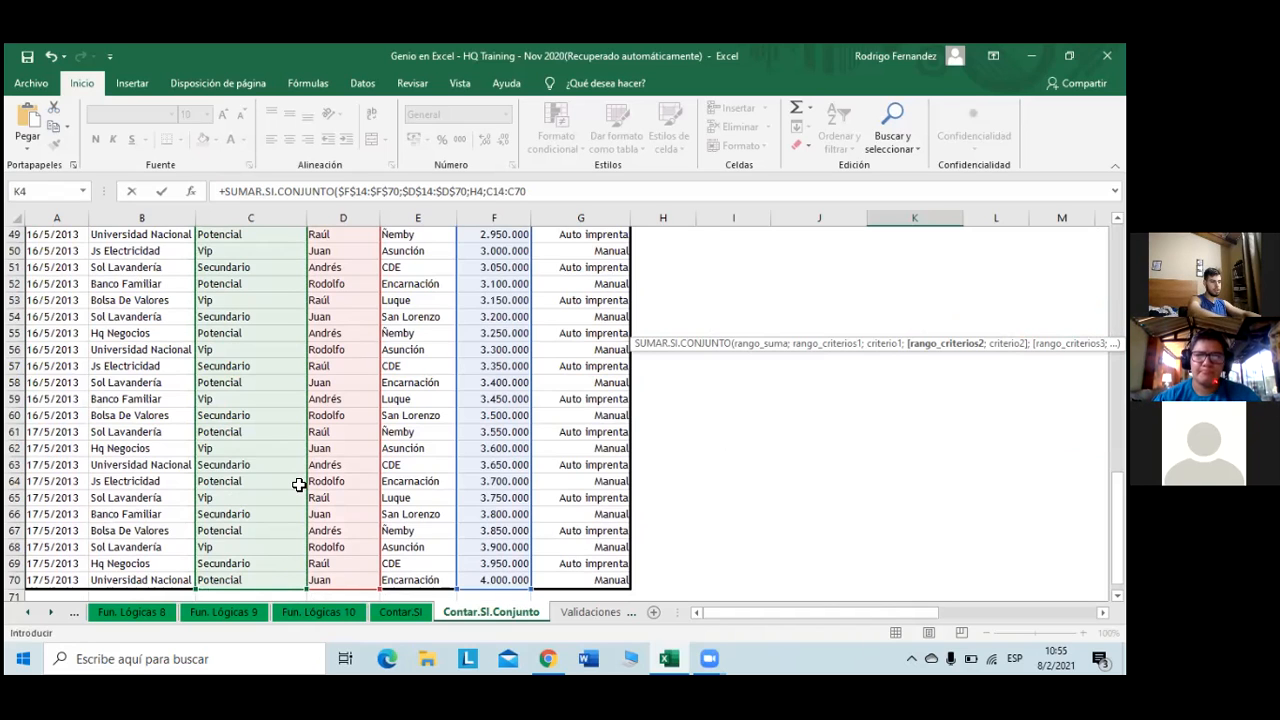
{"action": "key", "text": "F4"}
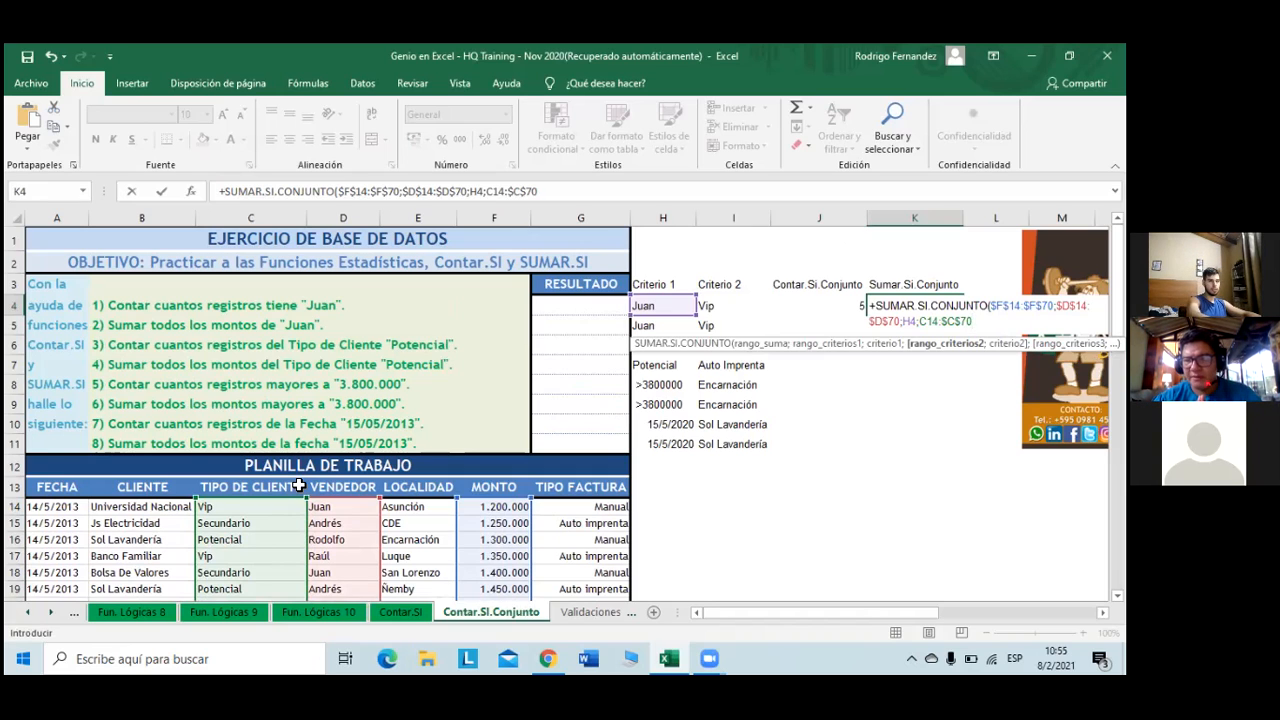
{"action": "key", "text": "F4"}
{"action": "key", "text": "F4"}
{"action": "key", "text": "F4"}
{"action": "key", "text": "F4"}
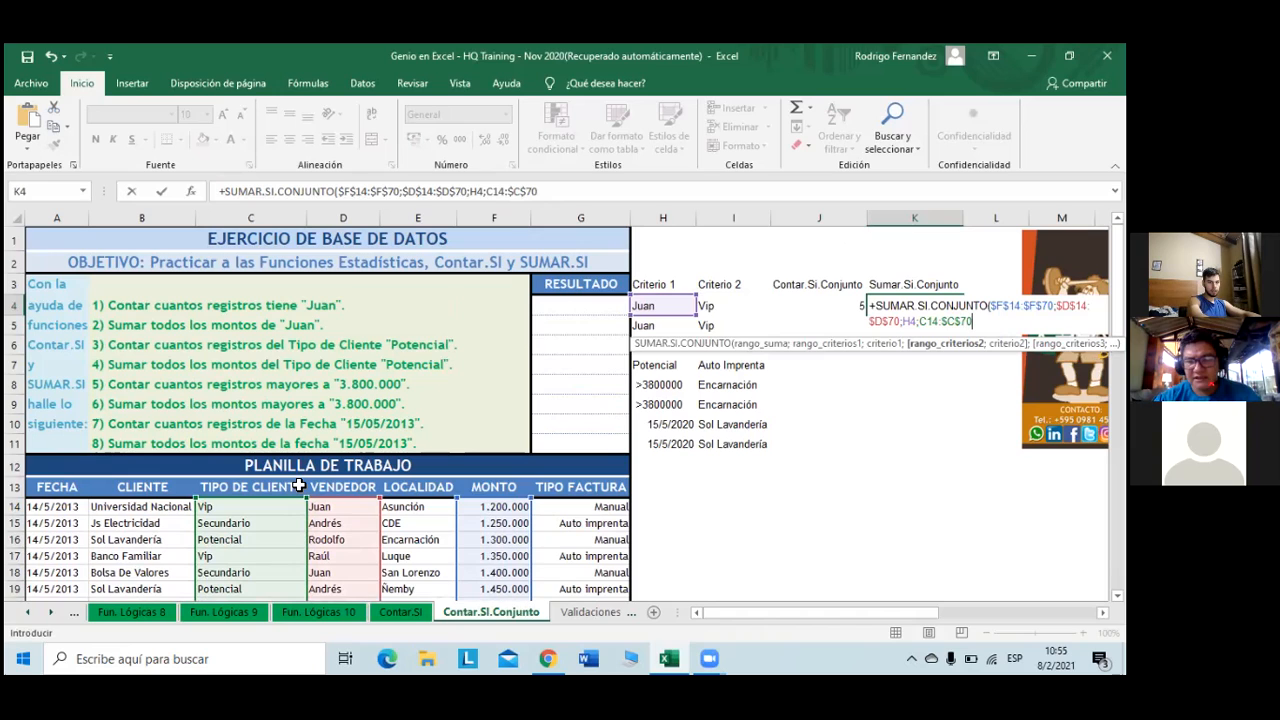
{"action": "key", "text": "F4"}
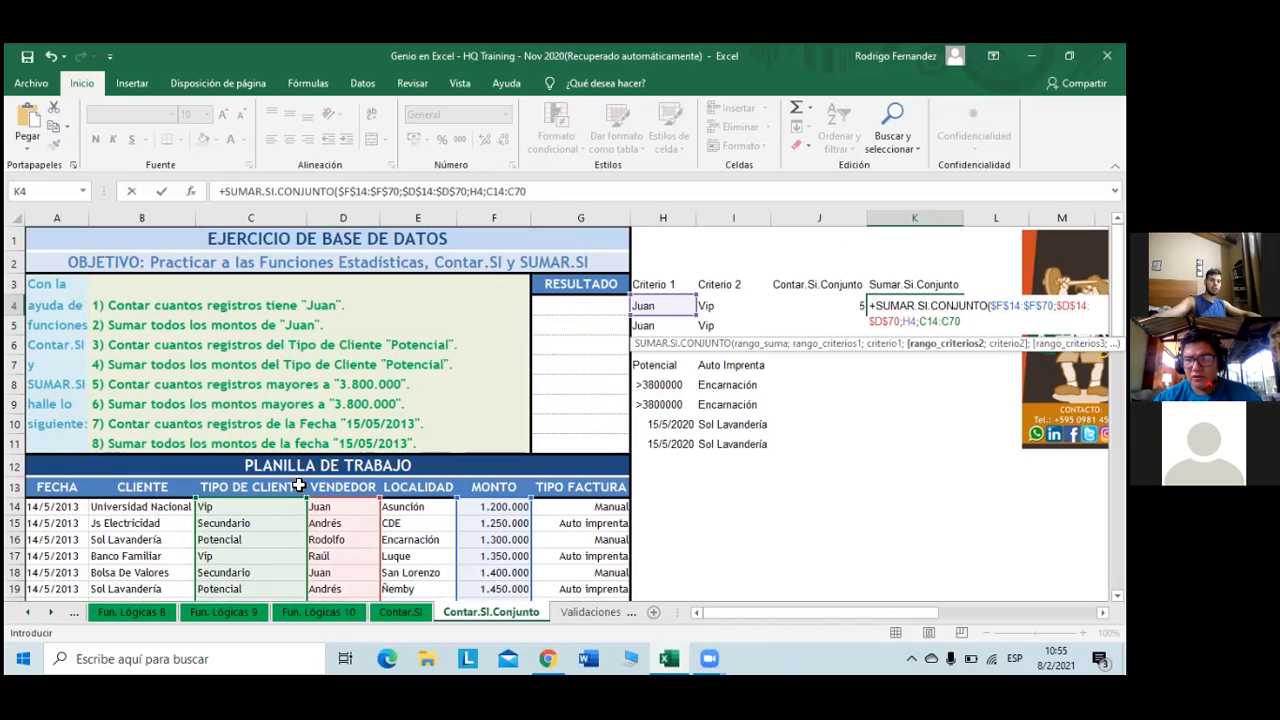
{"action": "double_click", "coordinate": [485, 191]}
{"action": "key", "text": "F4"}
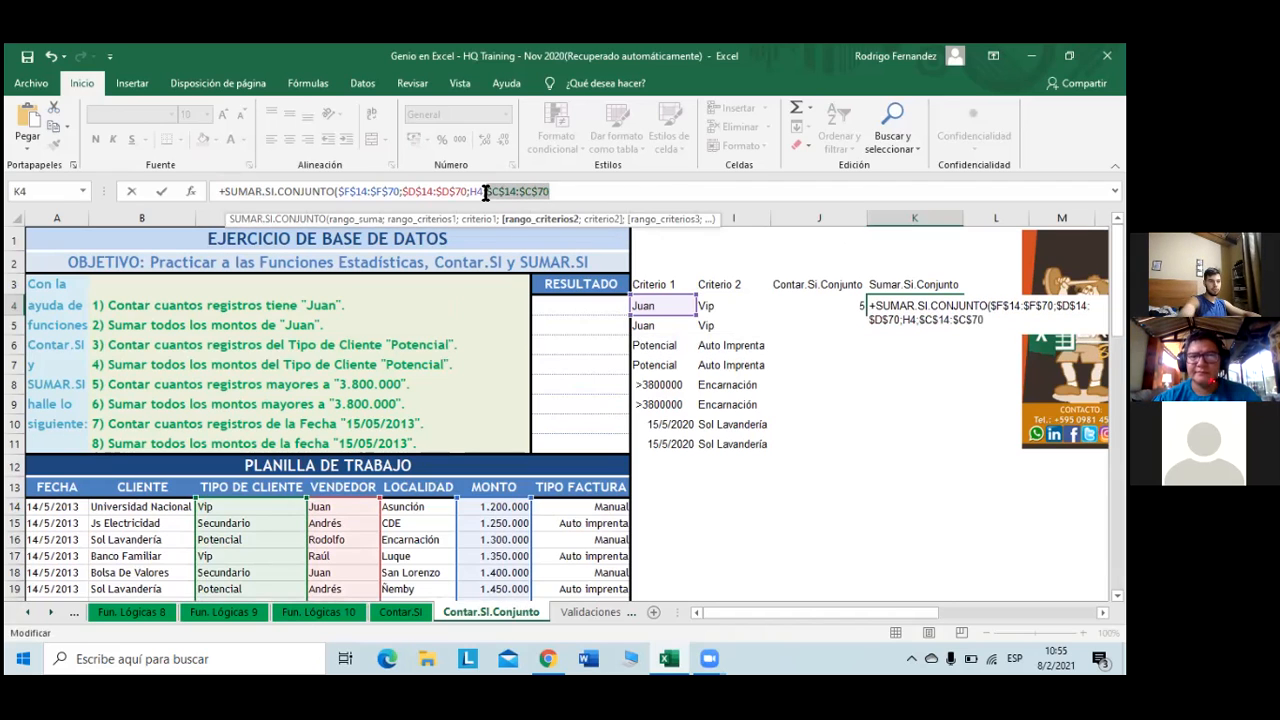
- Finish the formula with I4 as second criterion, returning 12000000
{"action": "left_click", "coordinate": [590, 188]}
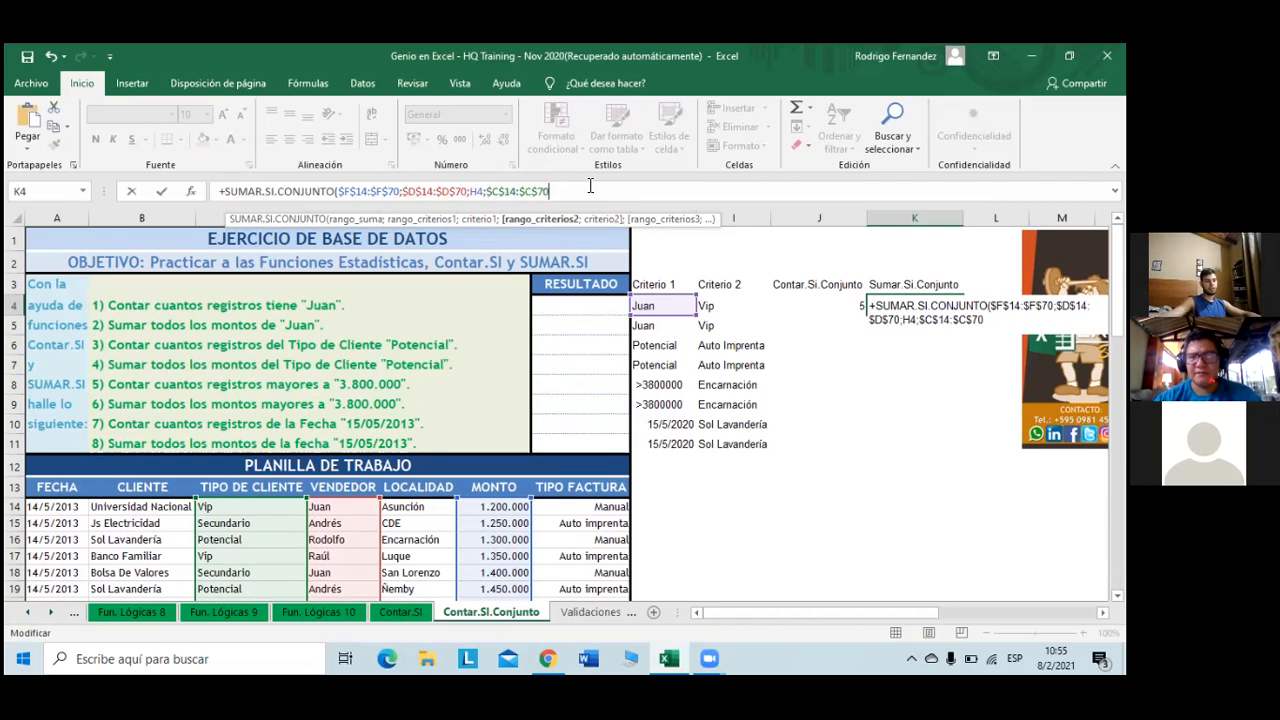
{"action": "type", "text": ";"}
{"action": "key", "text": "BackSpace"}
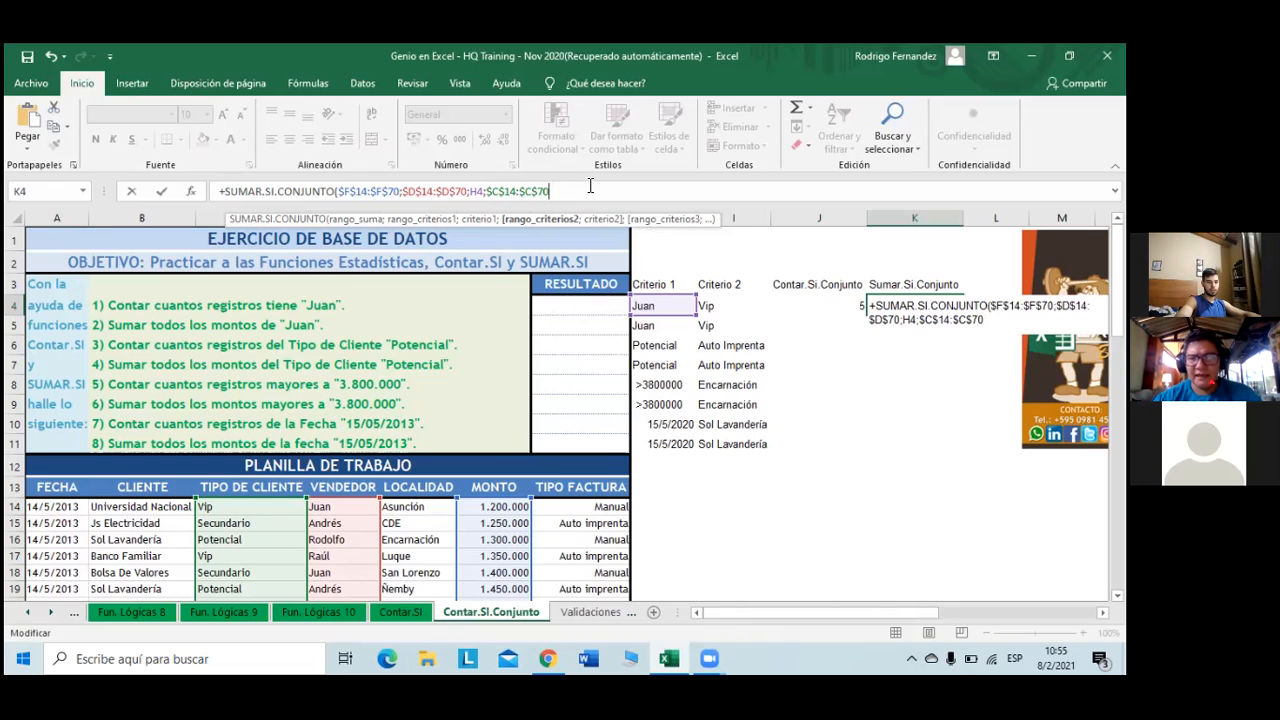
{"action": "type", "text": ";"}
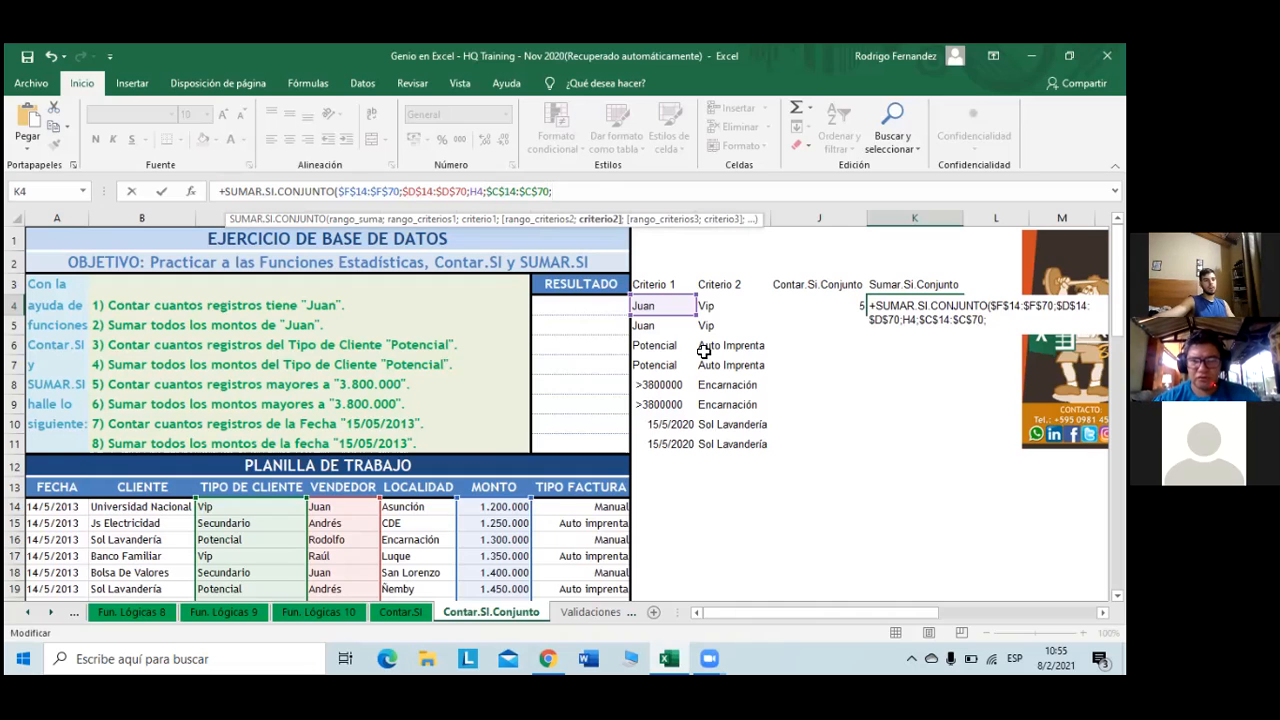
{"action": "left_click", "coordinate": [707, 308]}
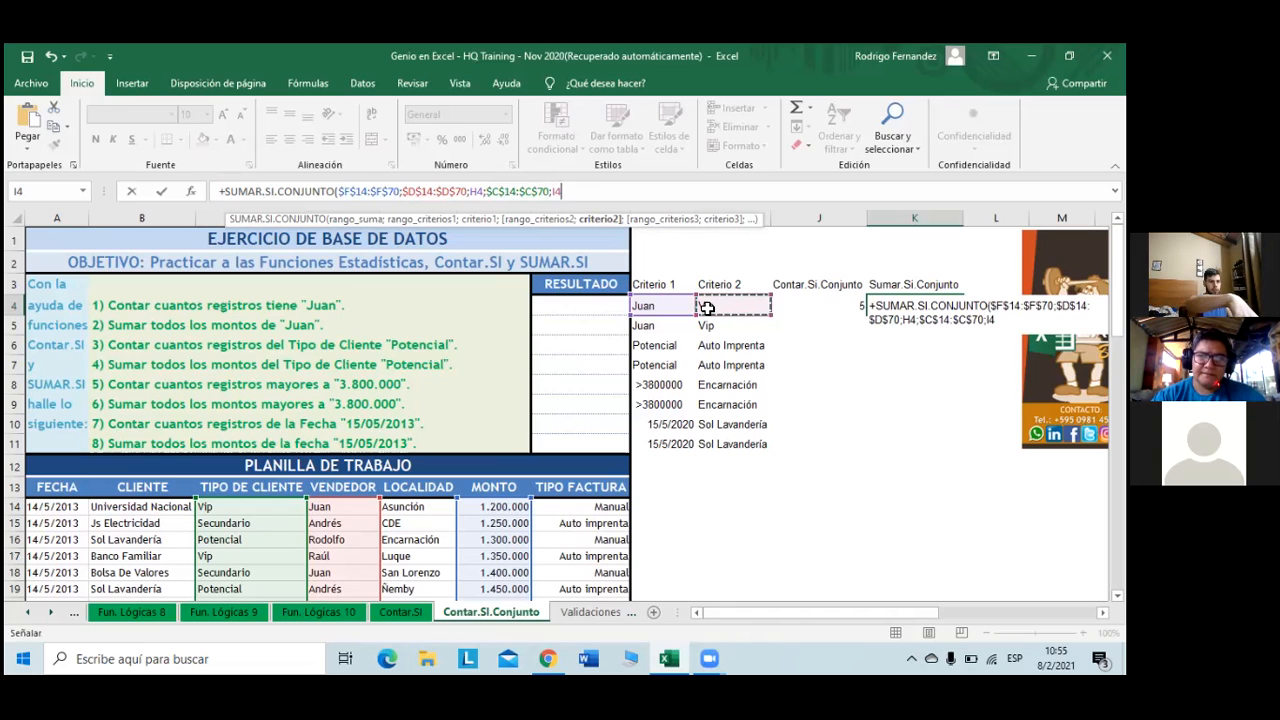
{"action": "type", "text": ")"}
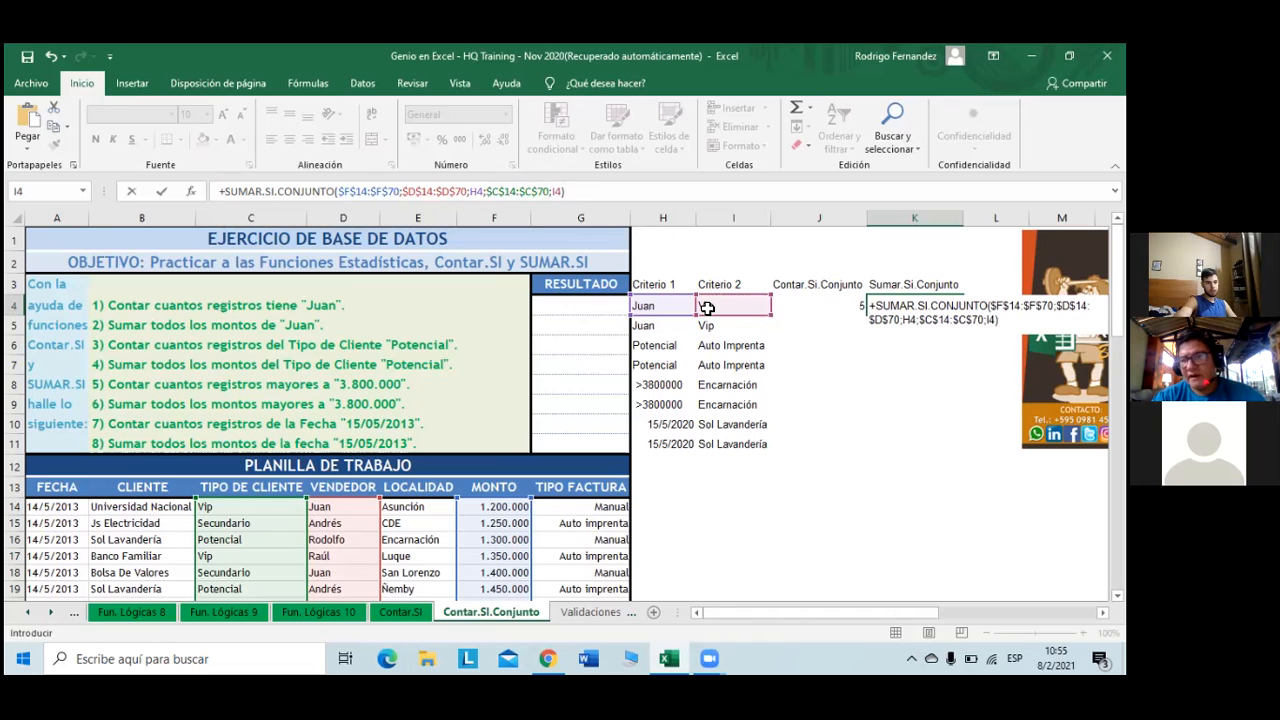
{"action": "key", "text": "Return"}
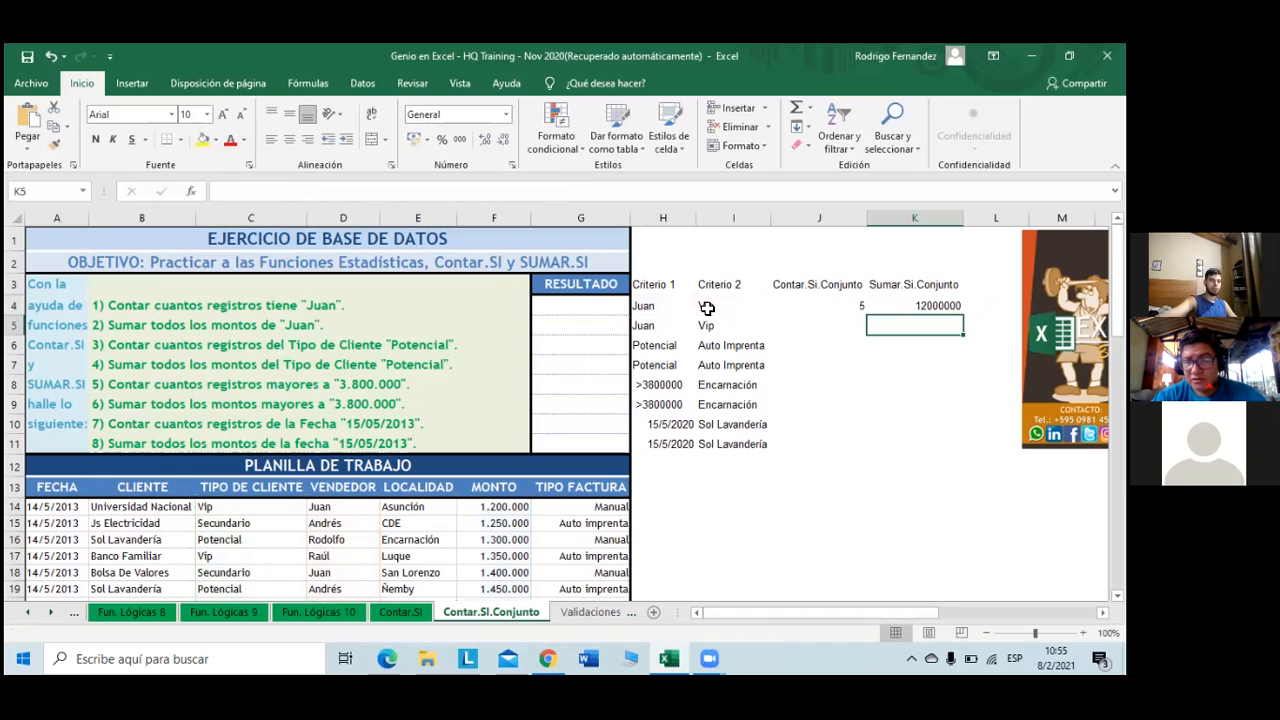
- Format K4 with thousands separators to show 12.000.000, then select the table's header row
{"action": "left_click", "coordinate": [932, 309]}
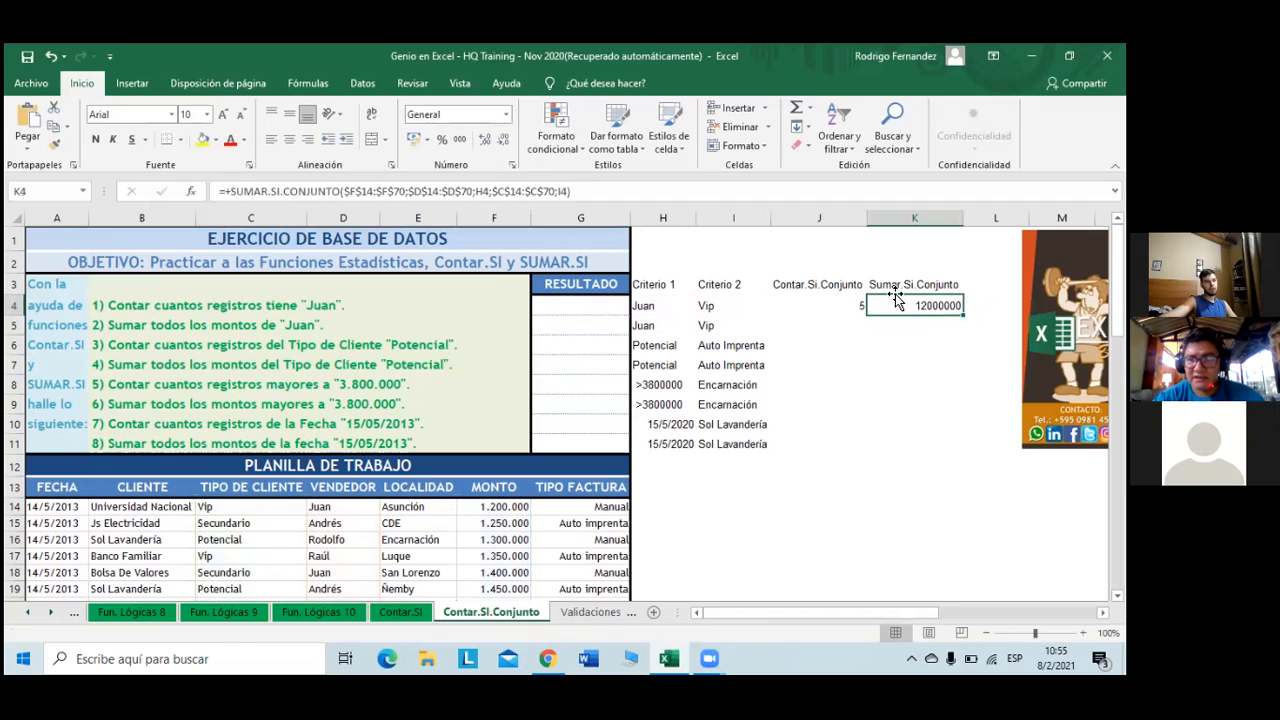
{"action": "left_click", "coordinate": [459, 139]}
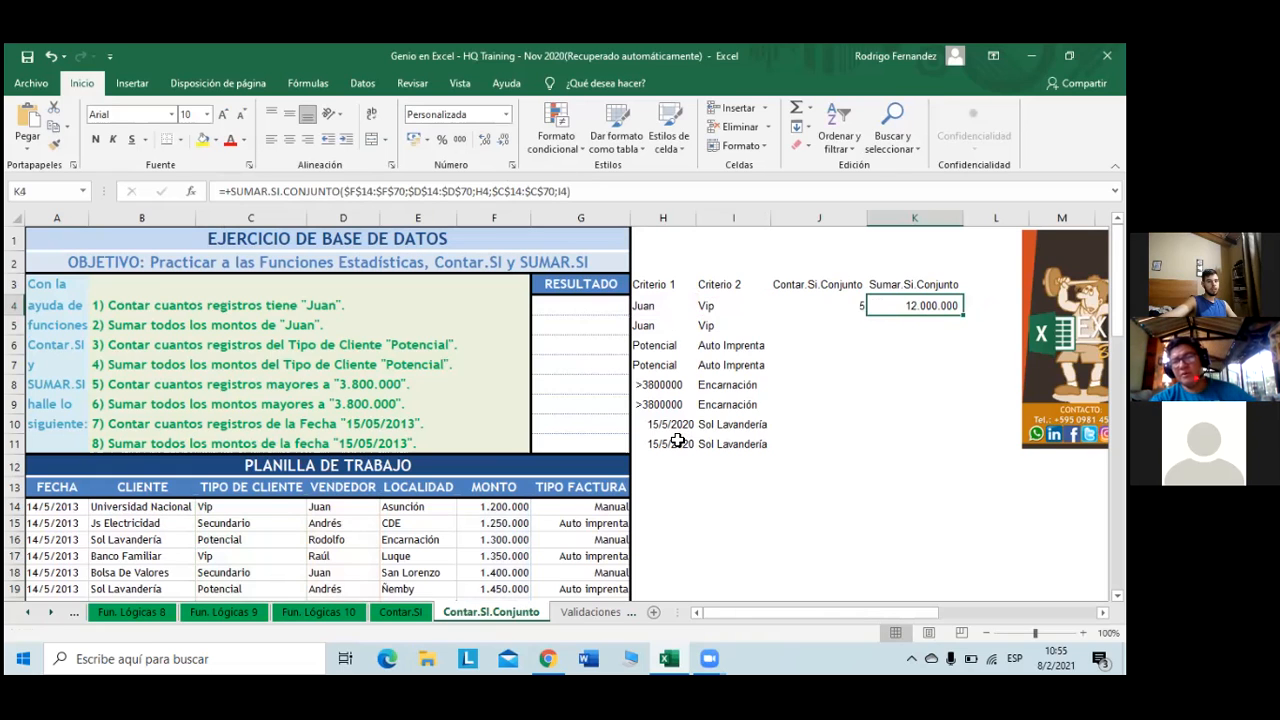
{"action": "left_click", "coordinate": [52, 492]}
{"action": "left_click_drag", "start_coordinate": [141, 492], "coordinate": [560, 488]}
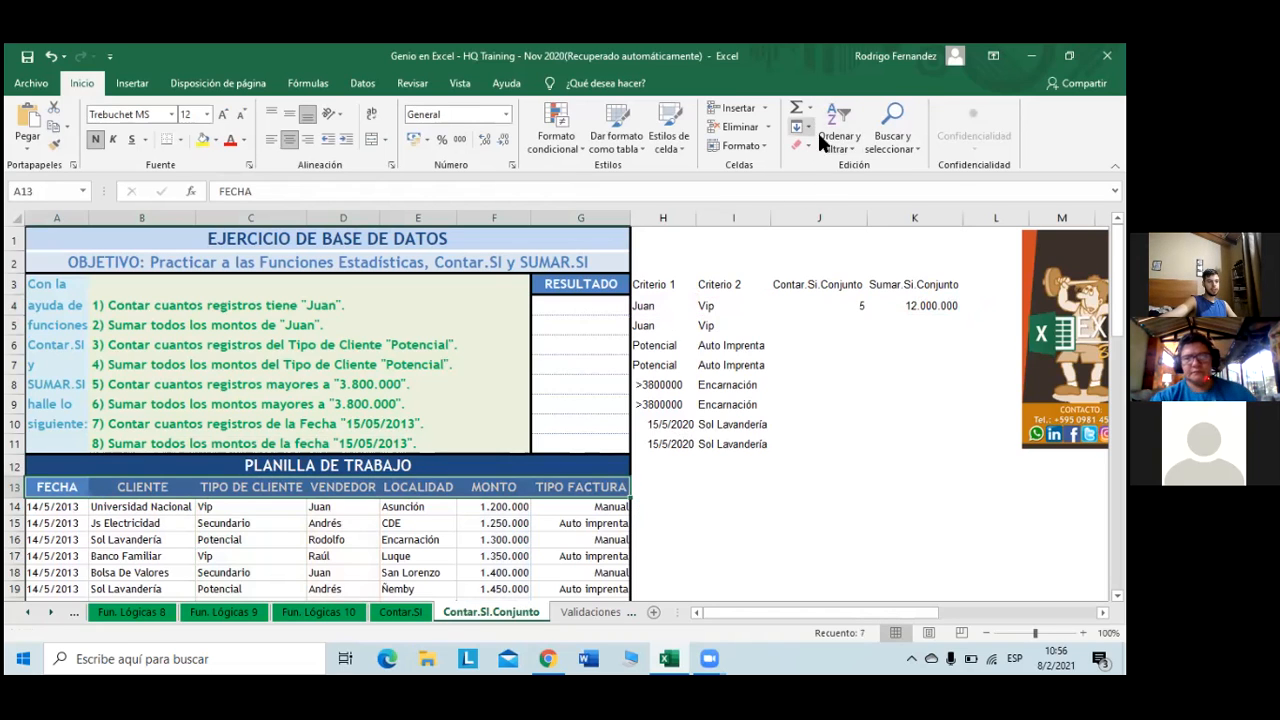
- Turn on AutoFilter for the header row and filter VENDEDOR to Juan
{"action": "left_click", "coordinate": [840, 148]}
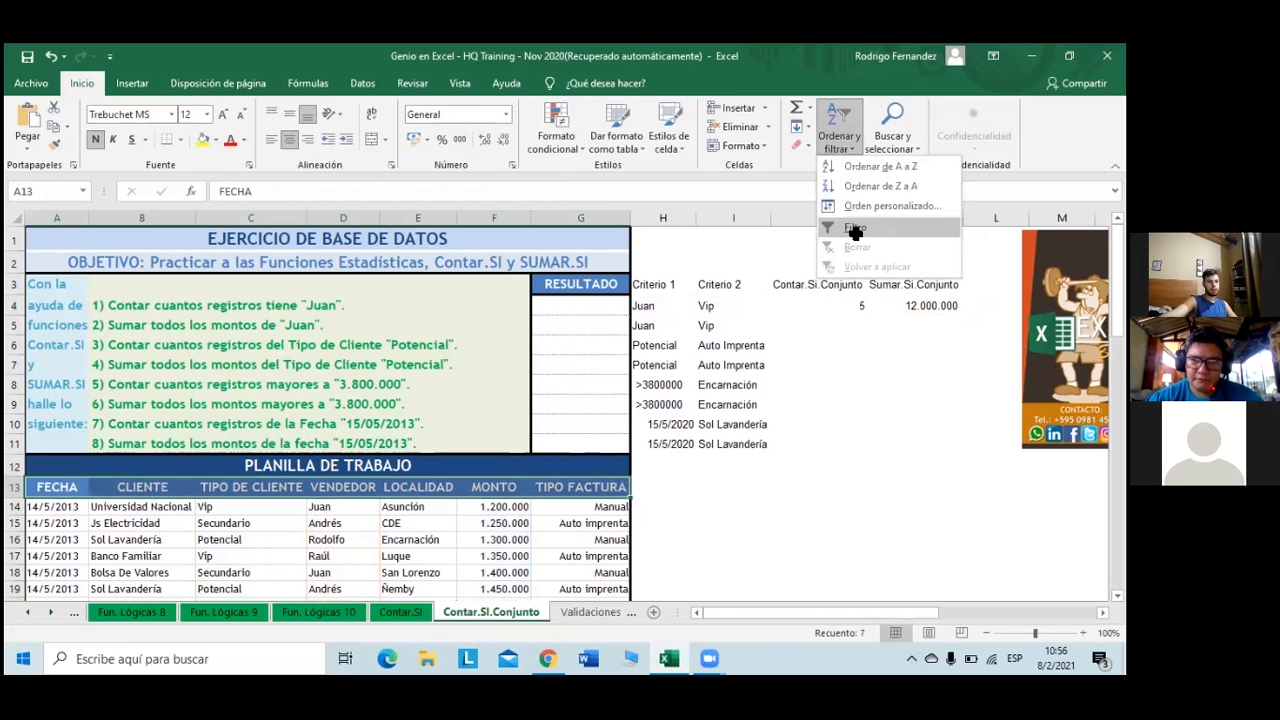
{"action": "left_click", "coordinate": [893, 228]}
{"action": "left_click", "coordinate": [360, 488]}
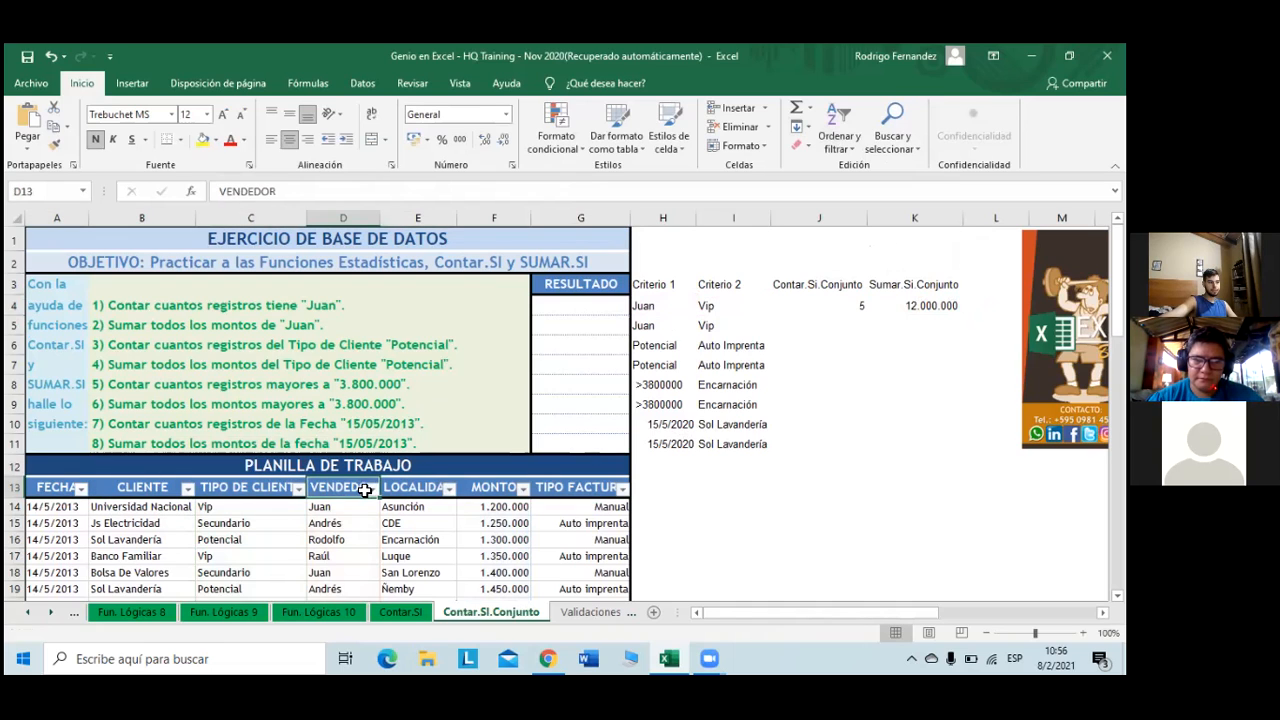
{"action": "left_click", "coordinate": [371, 488]}
{"action": "left_click", "coordinate": [240, 308]}
{"action": "left_click", "coordinate": [222, 337]}
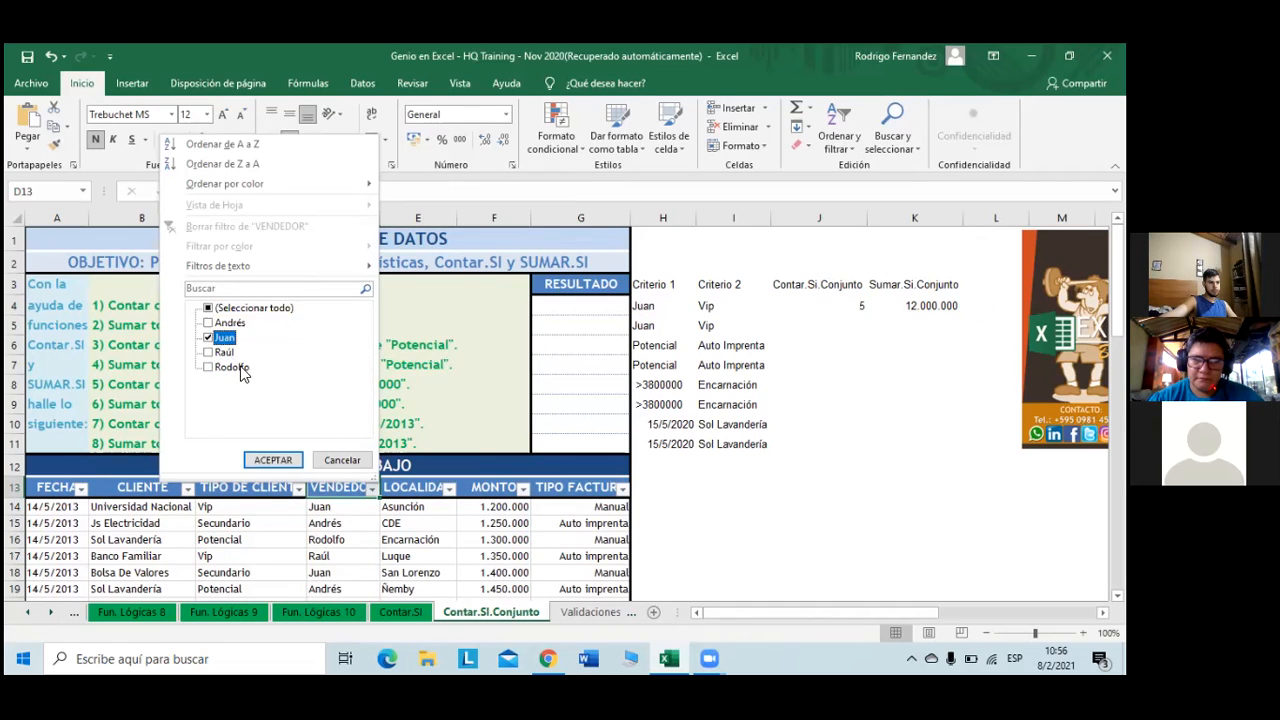
{"action": "left_click", "coordinate": [295, 463]}
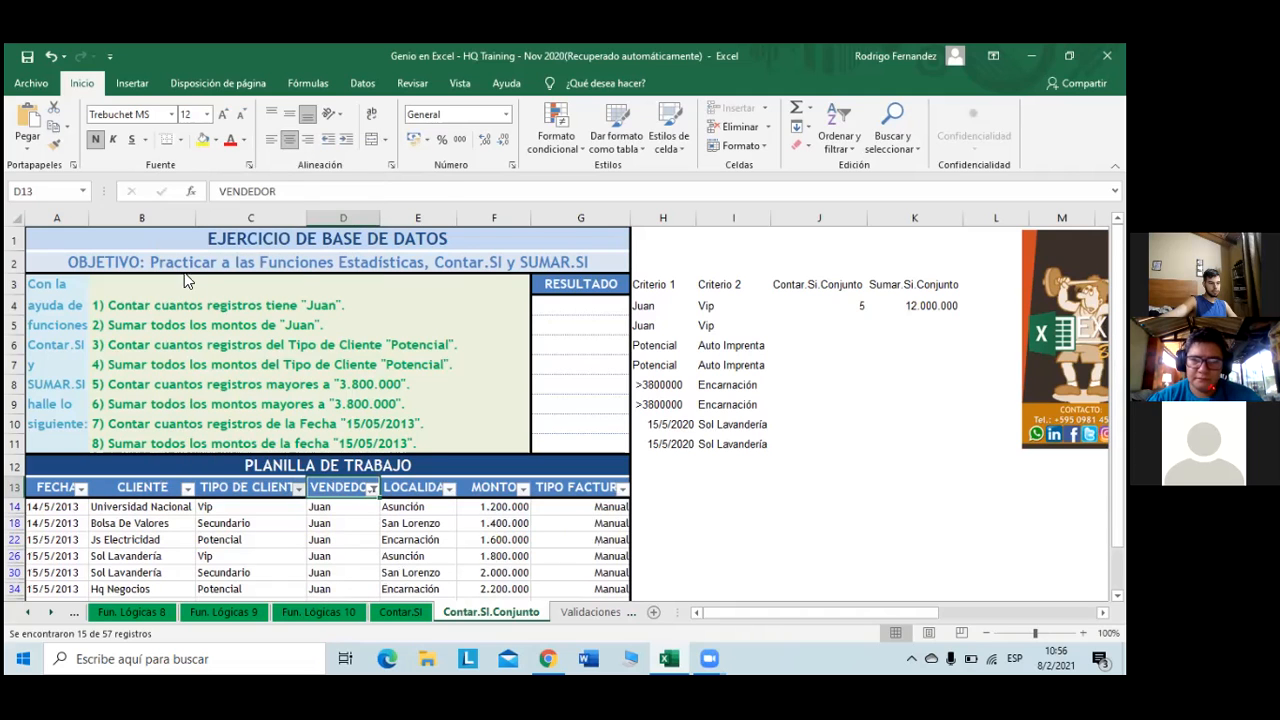
- Filter TIPO DE CLIENTE to Vip and select the five MONTO values to check their 12.000.000 sum
{"action": "left_click", "coordinate": [298, 488]}
{"action": "left_click", "coordinate": [135, 308]}
{"action": "left_click", "coordinate": [135, 352]}
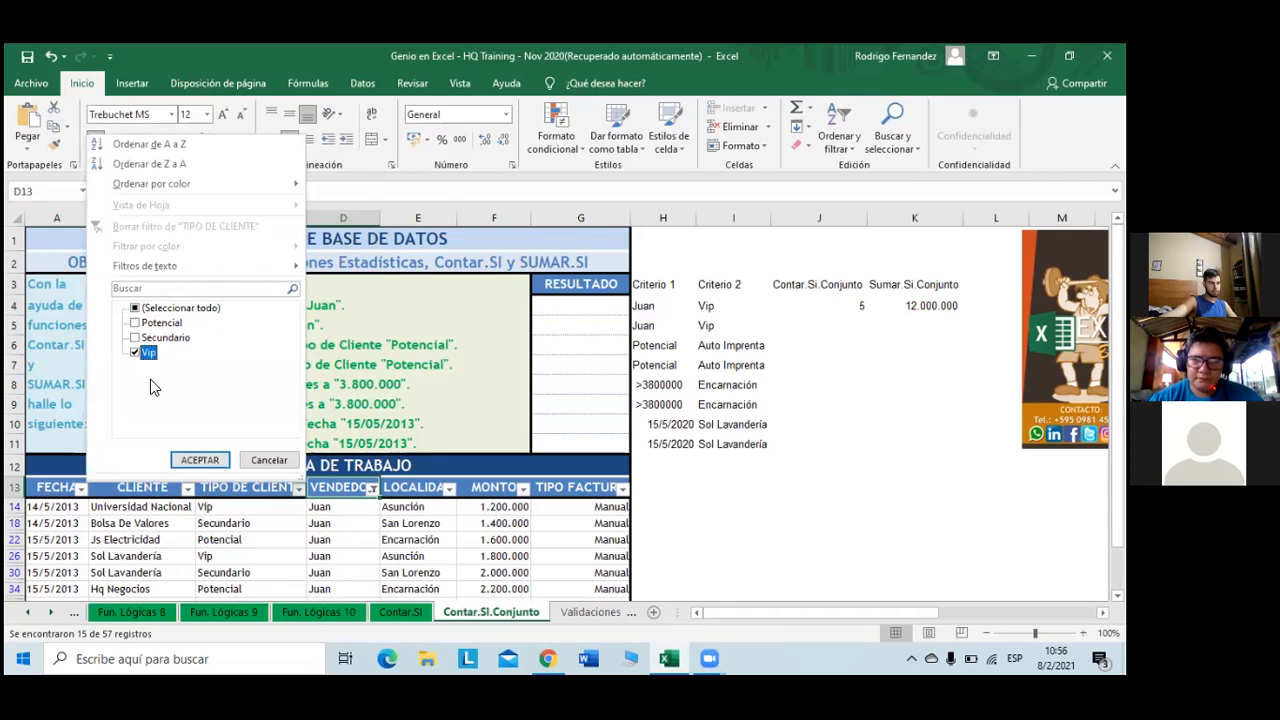
{"action": "left_click", "coordinate": [200, 461]}
{"action": "left_click", "coordinate": [485, 508]}
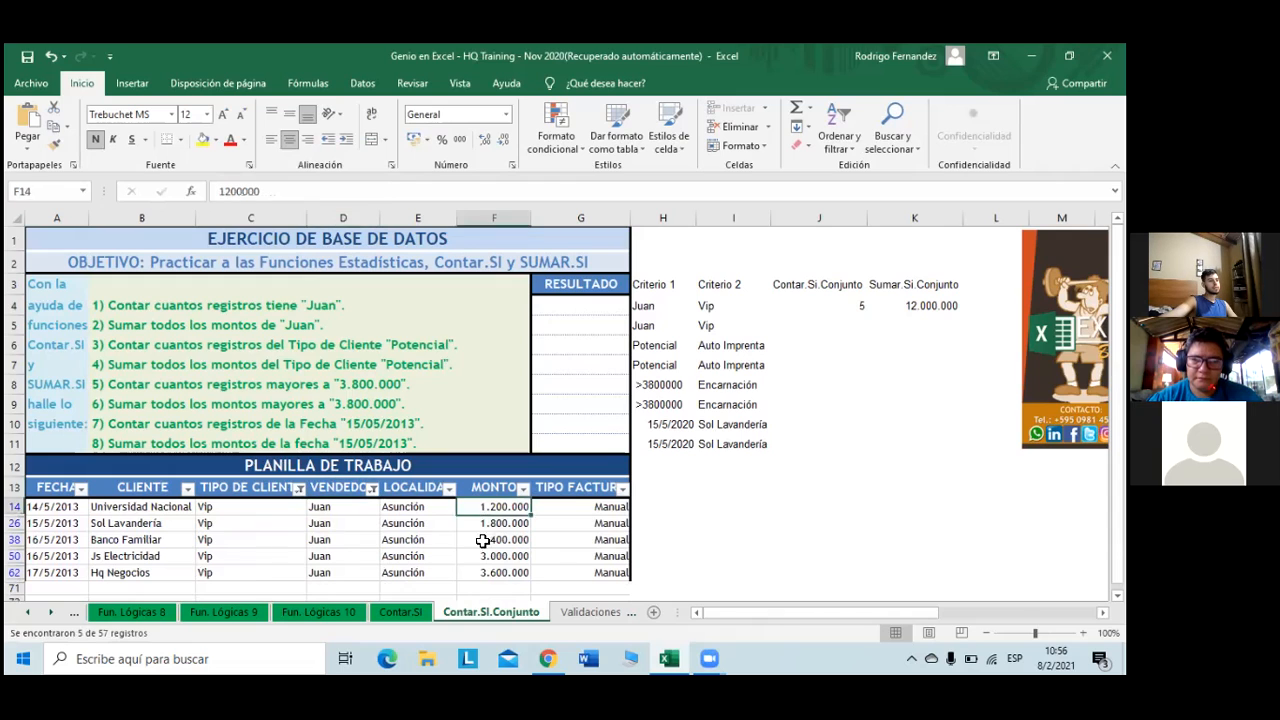
{"action": "left_click_drag", "start_coordinate": [483, 540], "coordinate": [485, 572]}
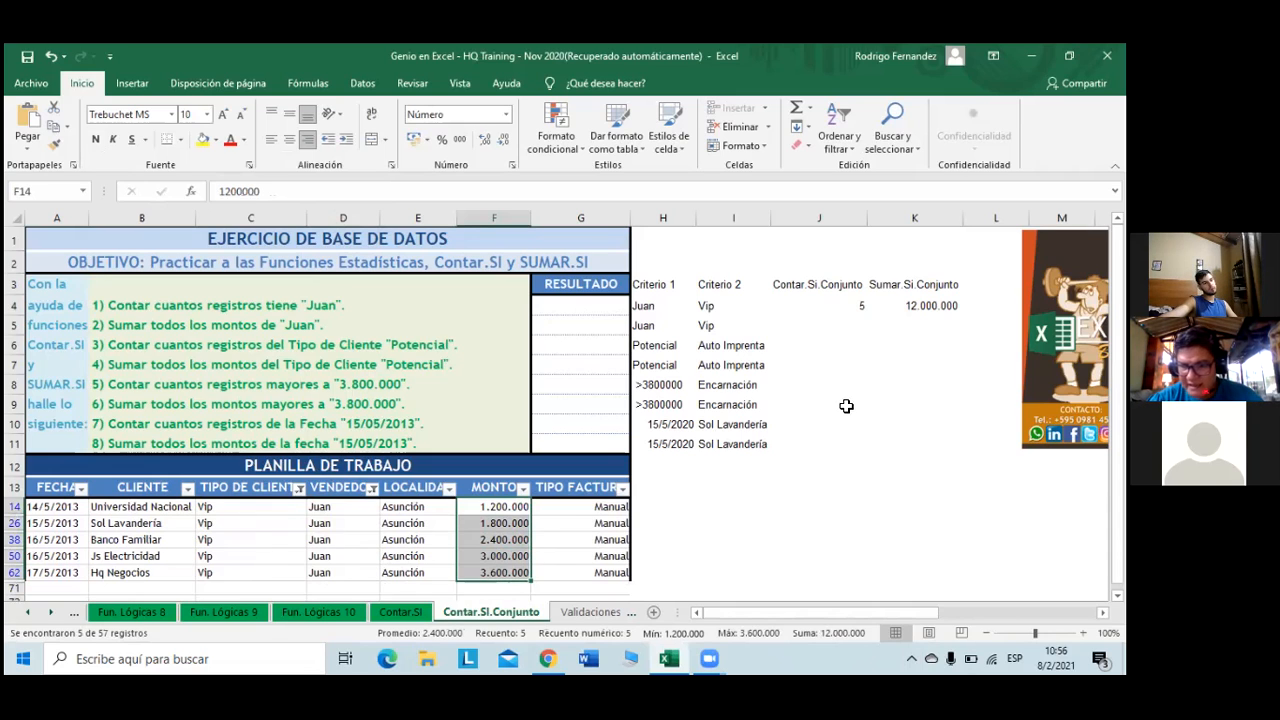
- Copy J4's CONTAR.SI.CONJUNTO formula down to J5, which returns 5
{"action": "left_click", "coordinate": [860, 311]}
{"action": "left_click_drag", "start_coordinate": [860, 311], "coordinate": [860, 334]}
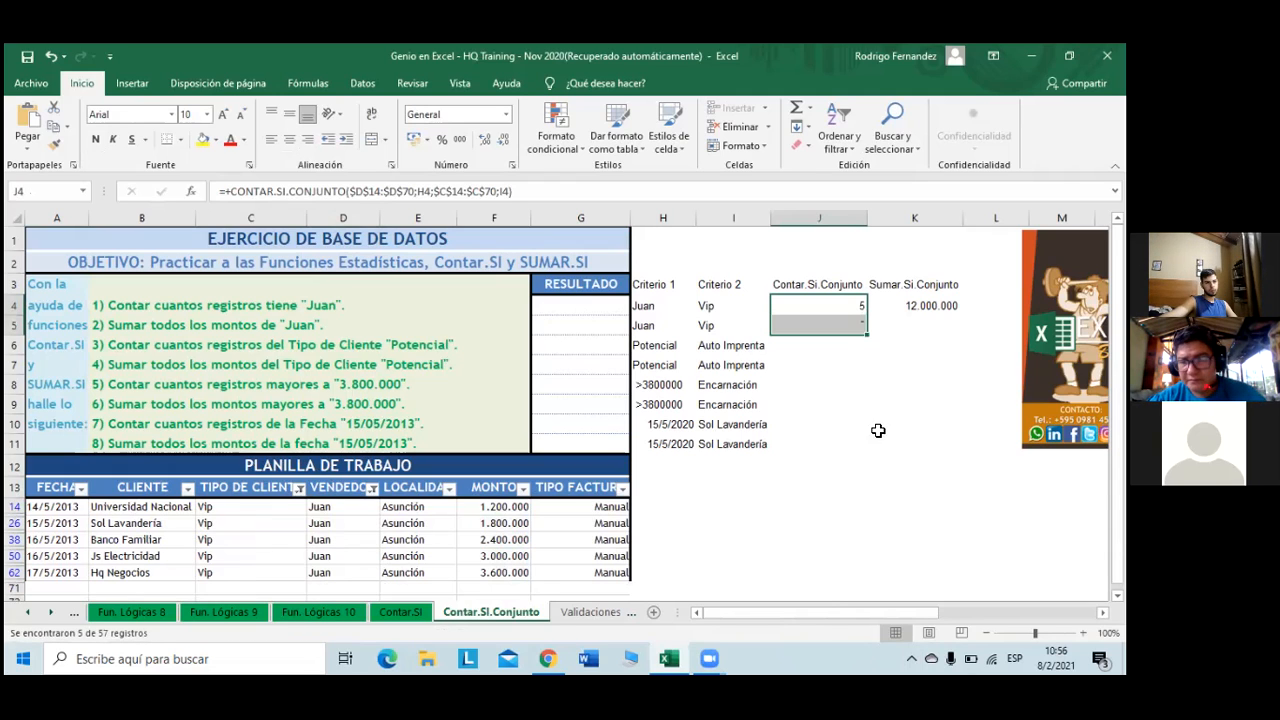
{"action": "left_click", "coordinate": [843, 309]}
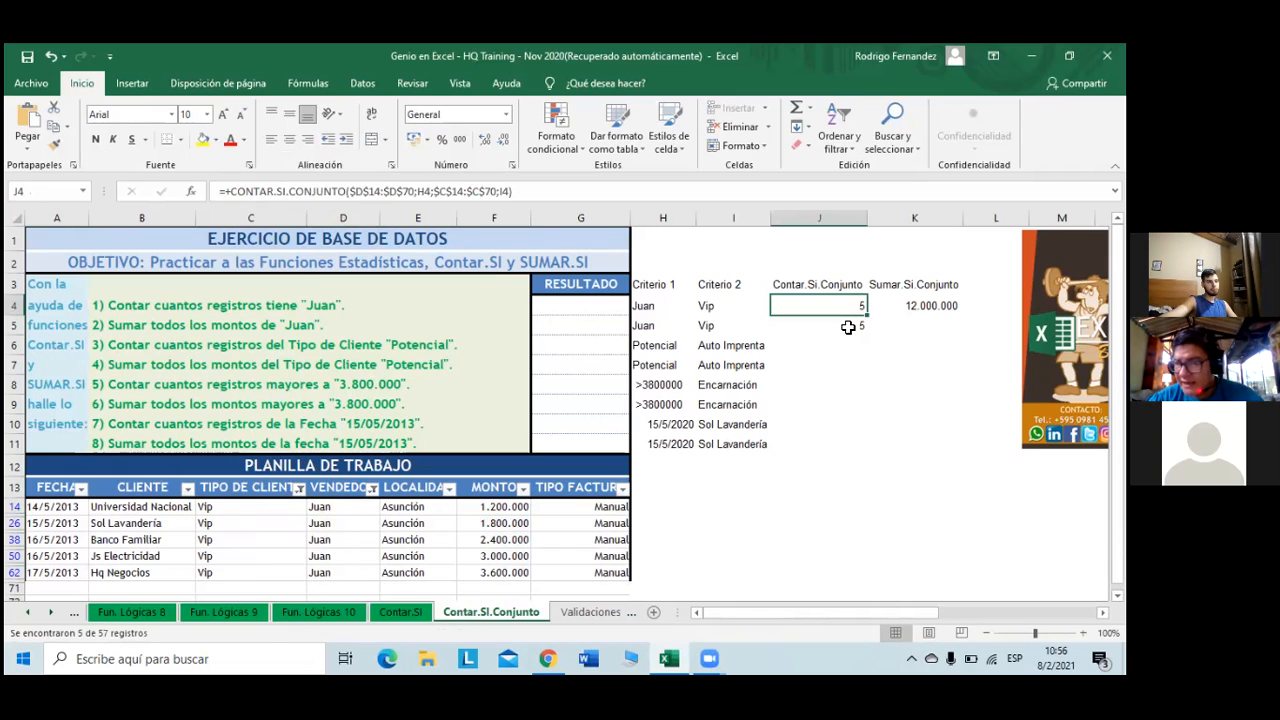
{"action": "left_click", "coordinate": [848, 327]}
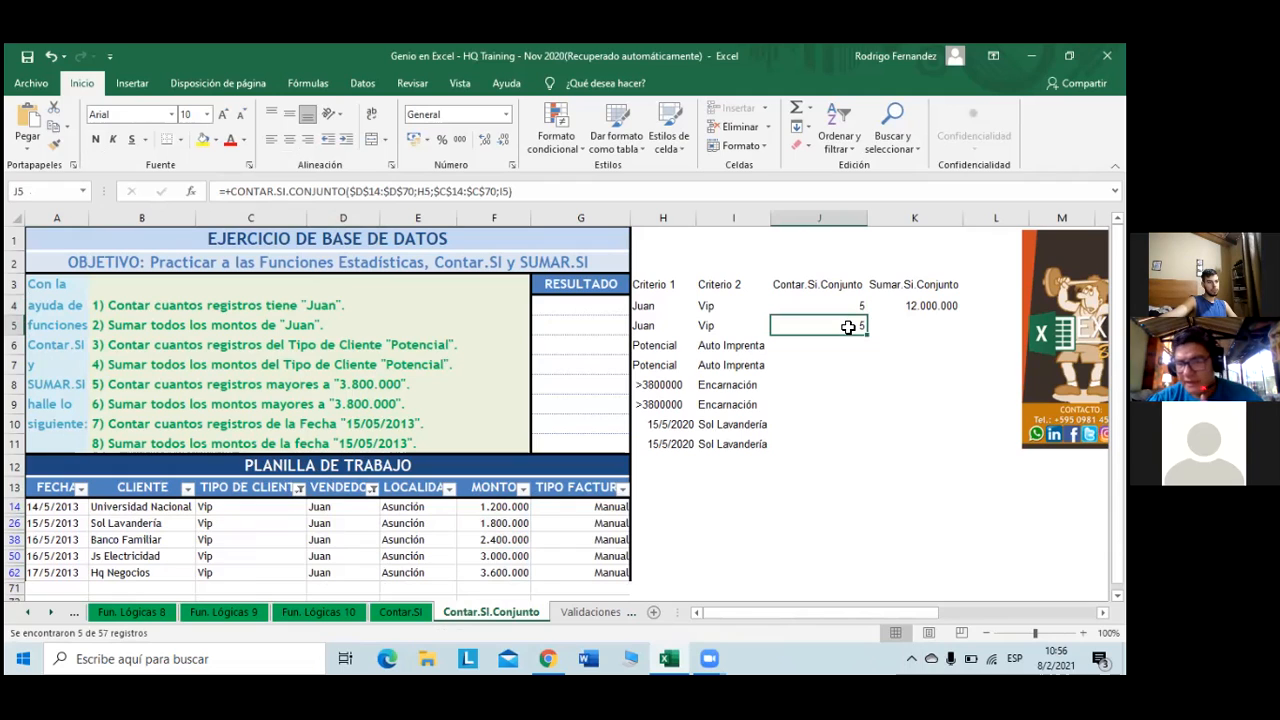
- Copy K4's SUMAR.SI.CONJUNTO formula down to K5, which shows 12.000.000
{"action": "left_click", "coordinate": [930, 306]}
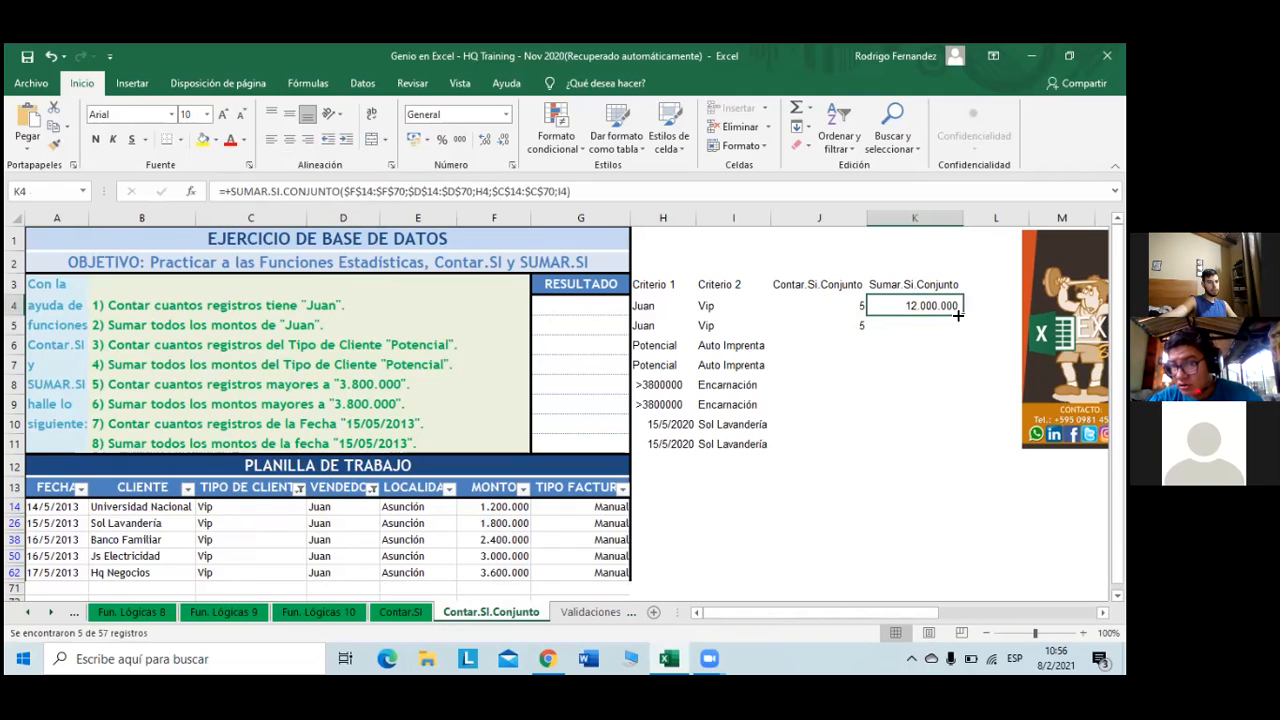
{"action": "left_click_drag", "start_coordinate": [825, 357], "coordinate": [823, 347]}
{"action": "left_click", "coordinate": [823, 347]}
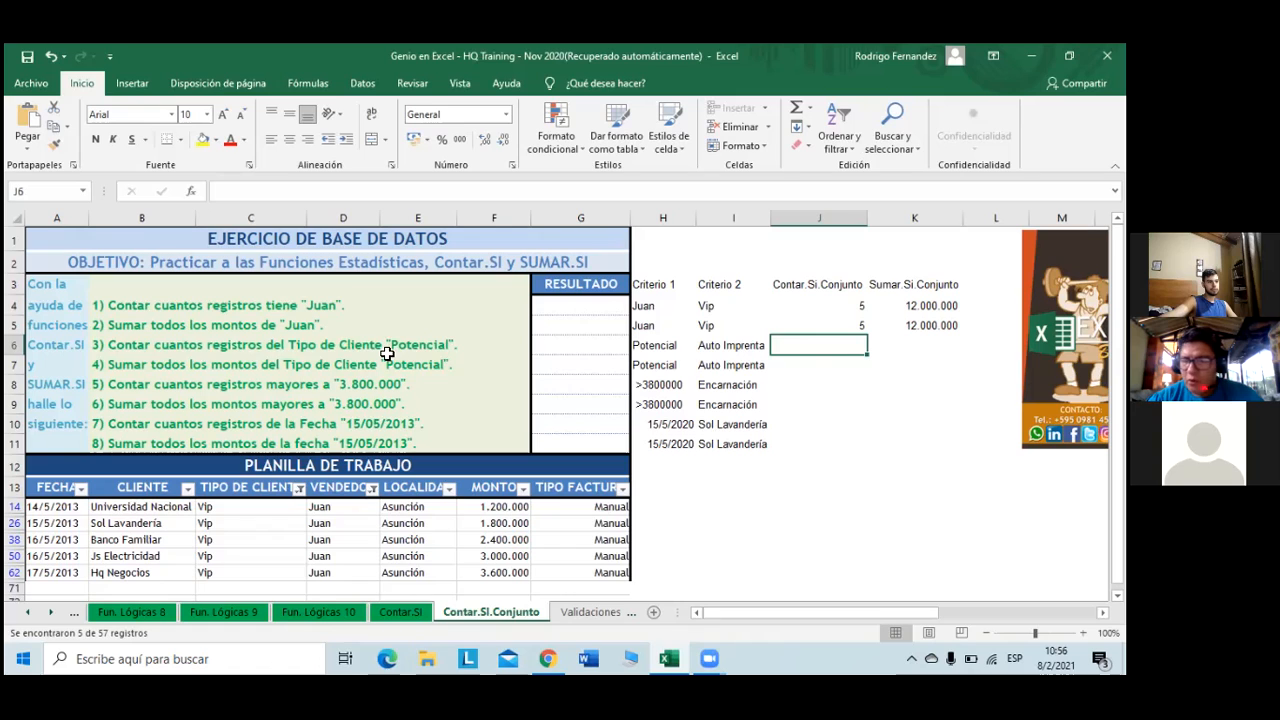
- Change the seller criterion in H5 to Rodolfo, so K5 shows 13.500.000
{"action": "left_click", "coordinate": [340, 507]}
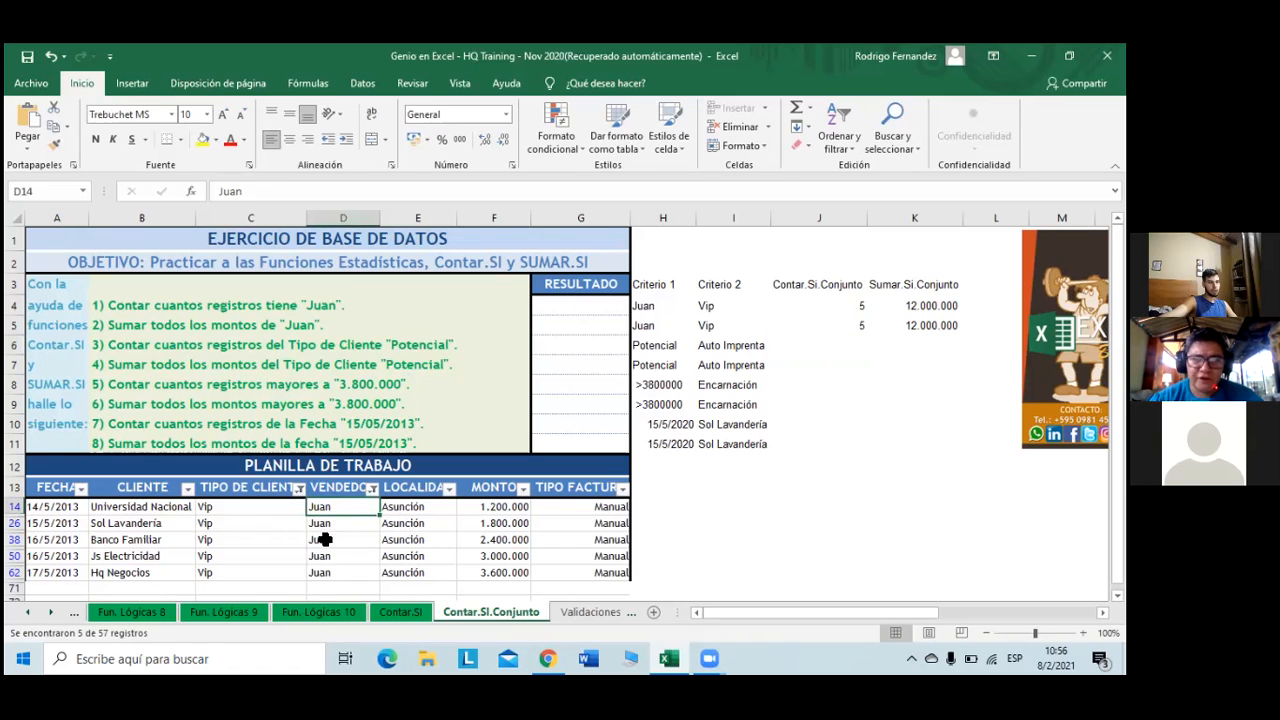
{"action": "left_click", "coordinate": [641, 329]}
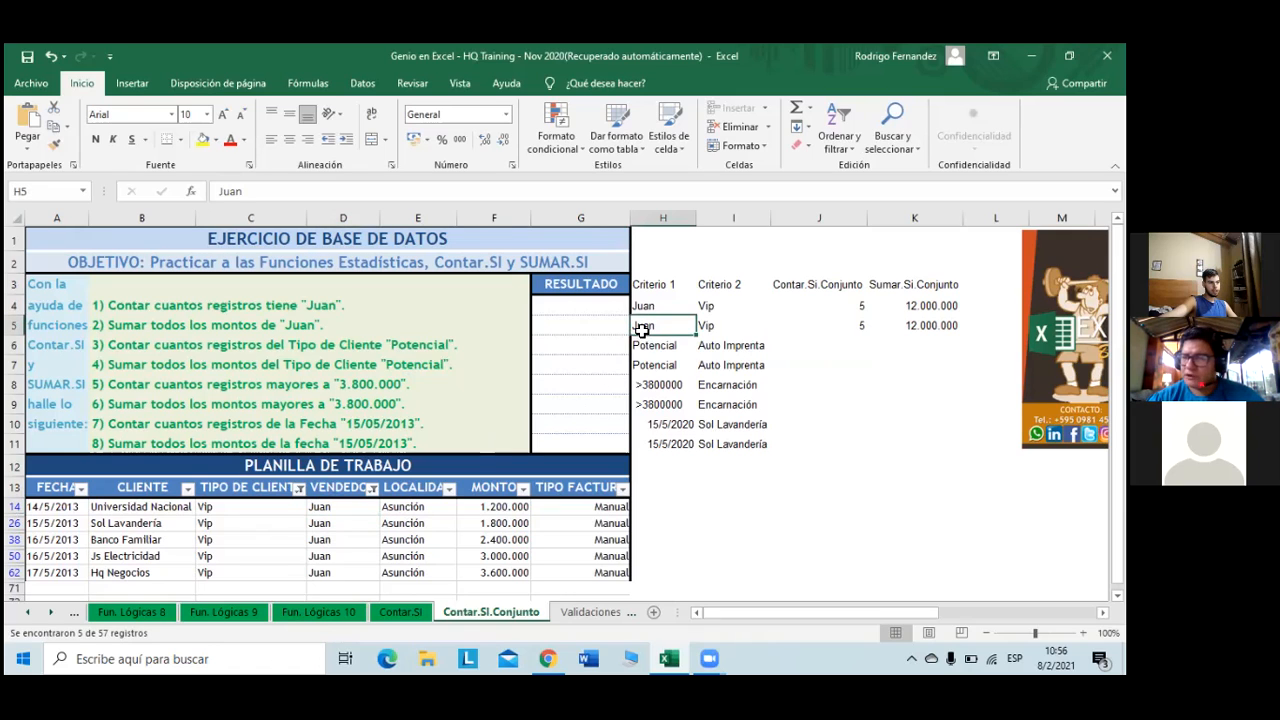
{"action": "left_click", "coordinate": [372, 493]}
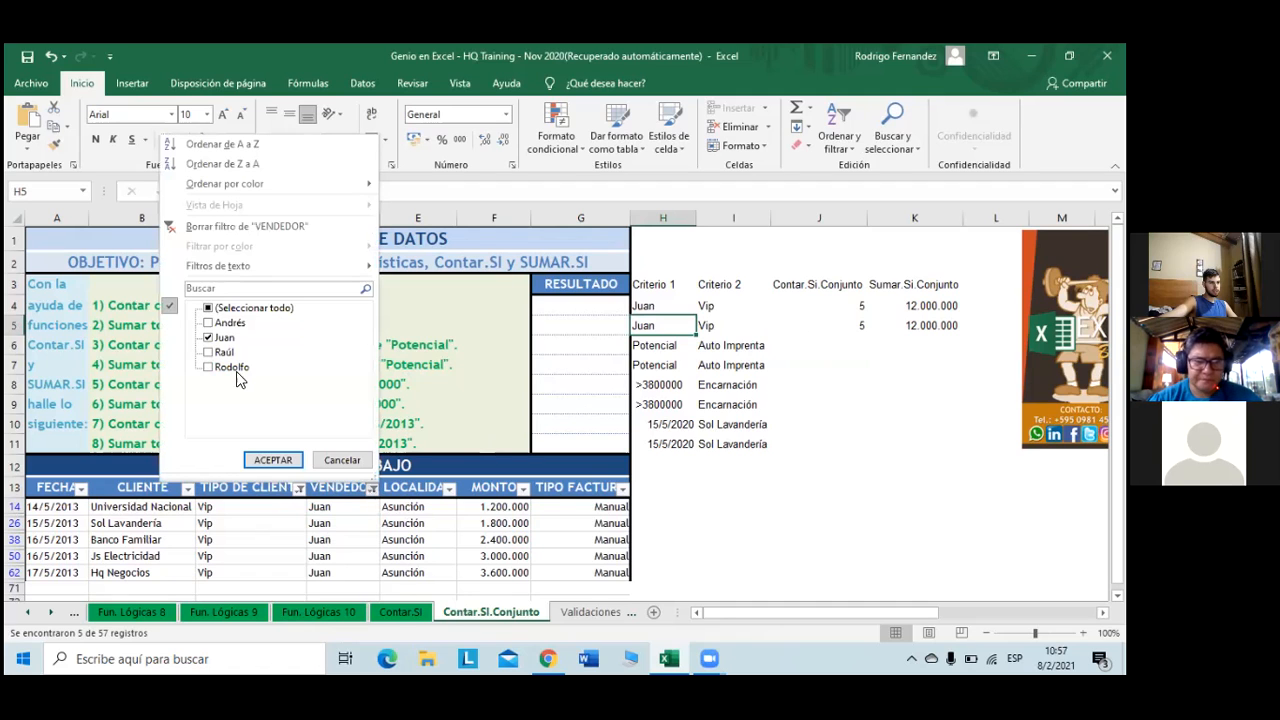
{"action": "left_click", "coordinate": [615, 388]}
{"action": "left_click", "coordinate": [350, 201]}
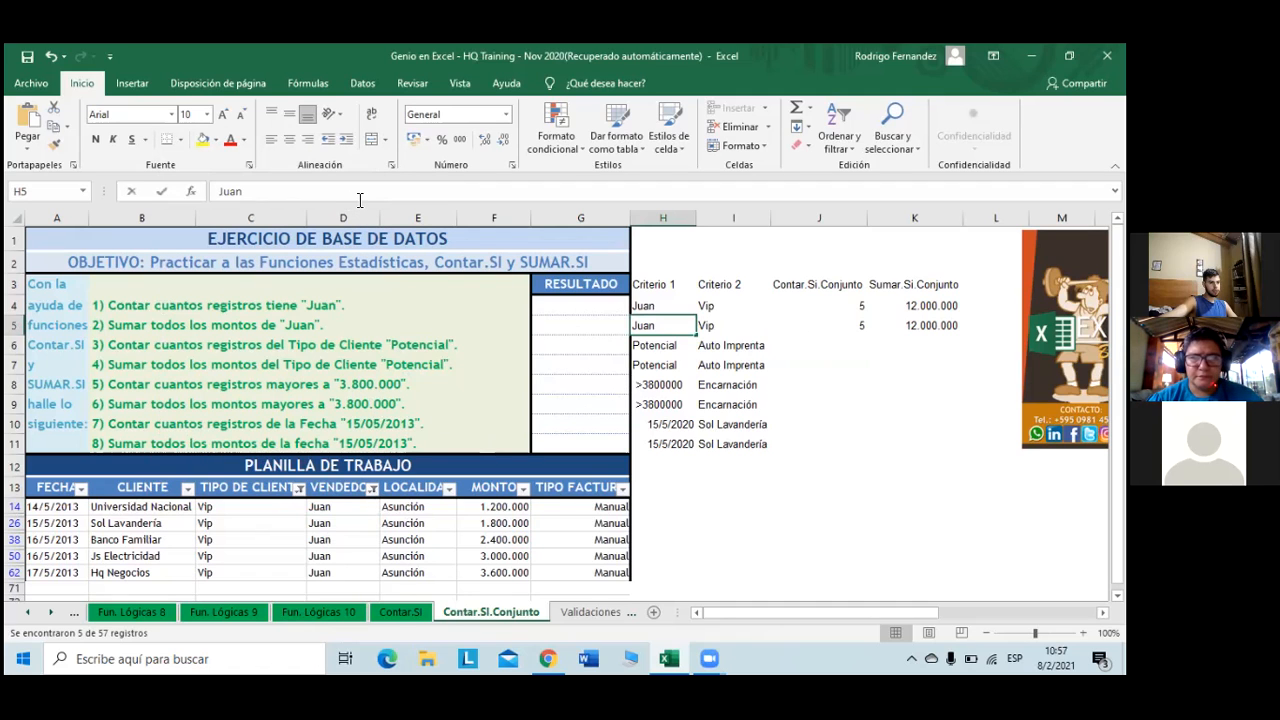
{"action": "key", "text": "BackSpace"}
{"action": "key", "text": "BackSpace"}
{"action": "key", "text": "BackSpace"}
{"action": "key", "text": "BackSpace"}
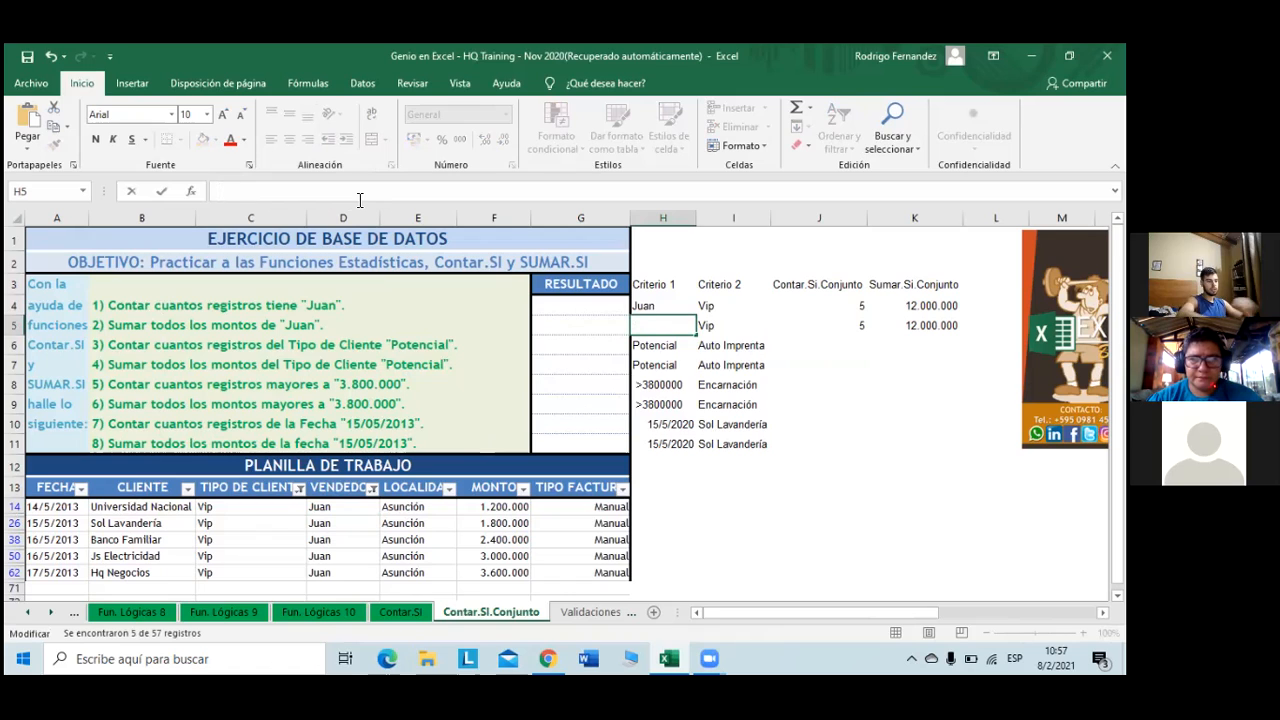
{"action": "type", "text": "Rodolfo"}
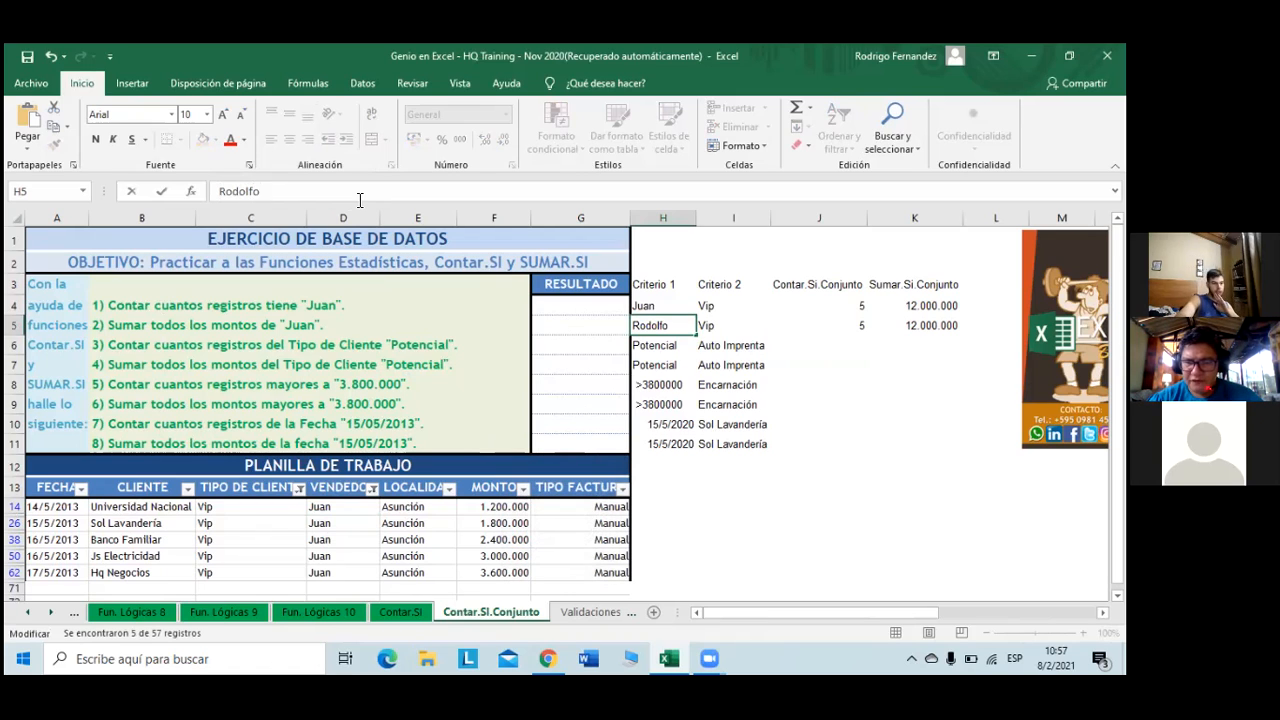
{"action": "key", "text": "Return"}
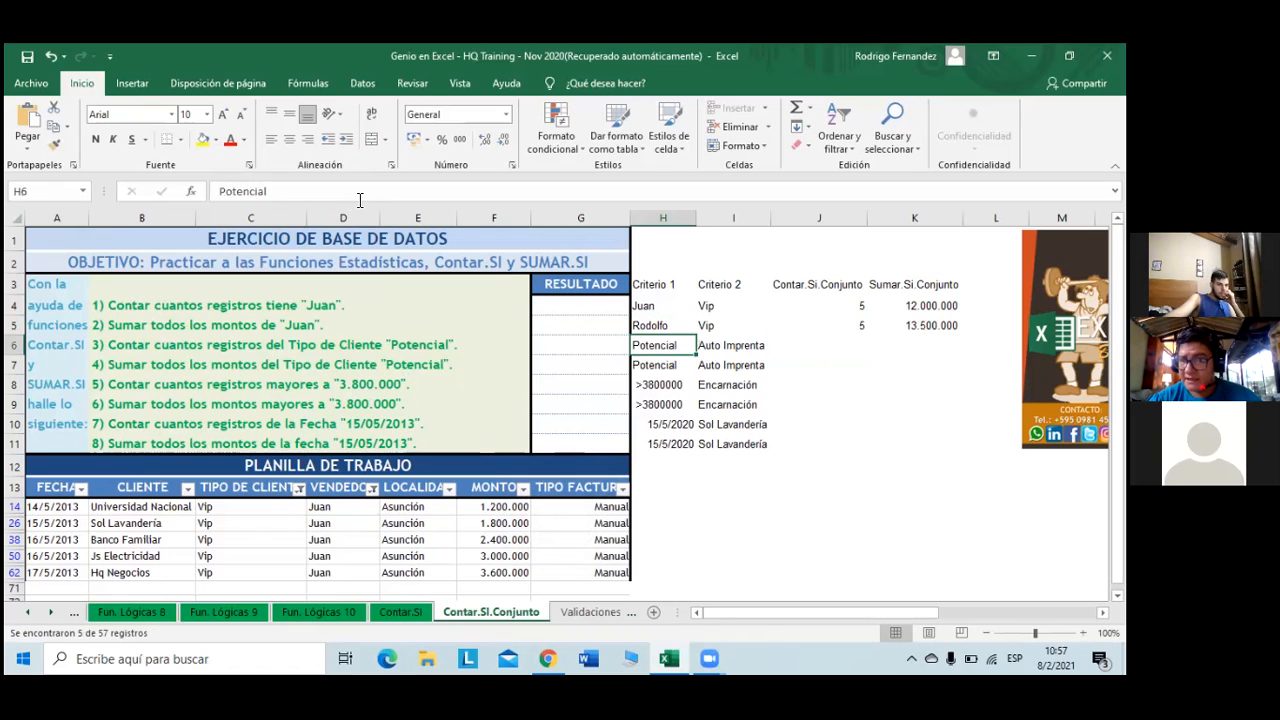
- Filter VENDEDOR to Rodolfo and select his MONTO amounts to confirm 13.500.000
{"action": "left_click", "coordinate": [371, 488]}
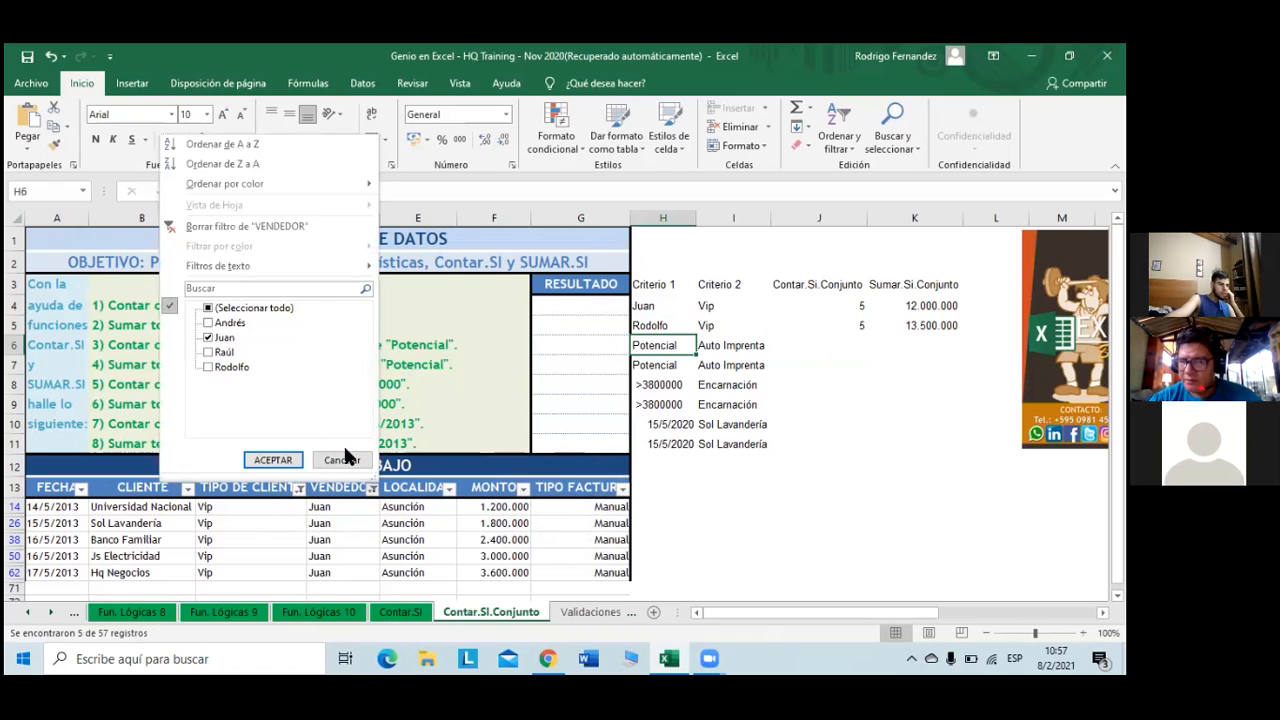
{"action": "left_click", "coordinate": [209, 367]}
{"action": "left_click", "coordinate": [208, 338]}
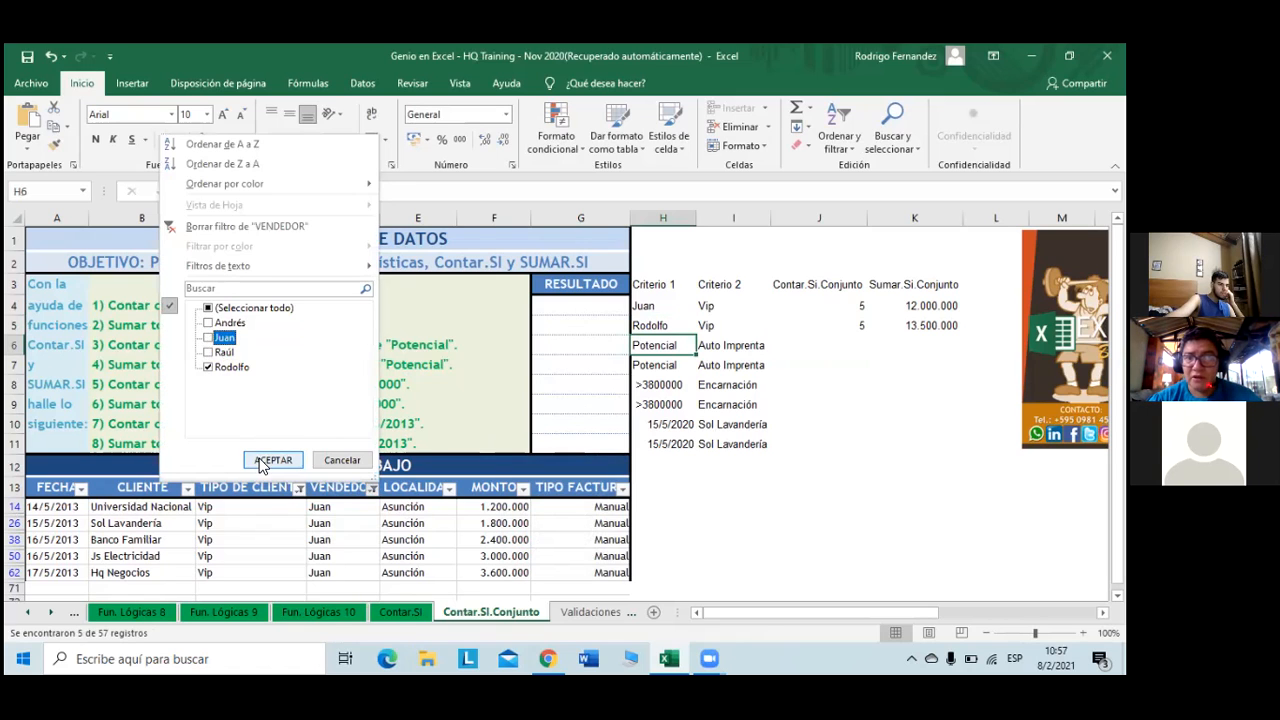
{"action": "left_click", "coordinate": [273, 460]}
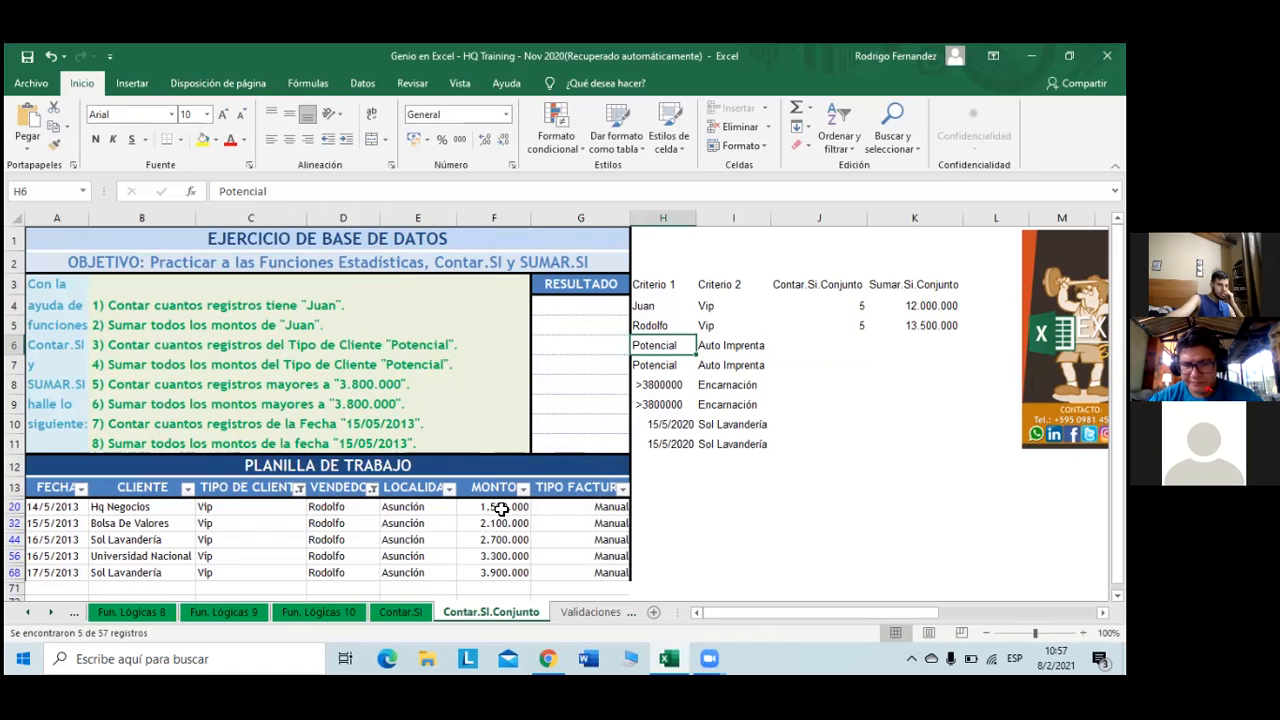
{"action": "left_click_drag", "start_coordinate": [500, 509], "coordinate": [492, 569]}
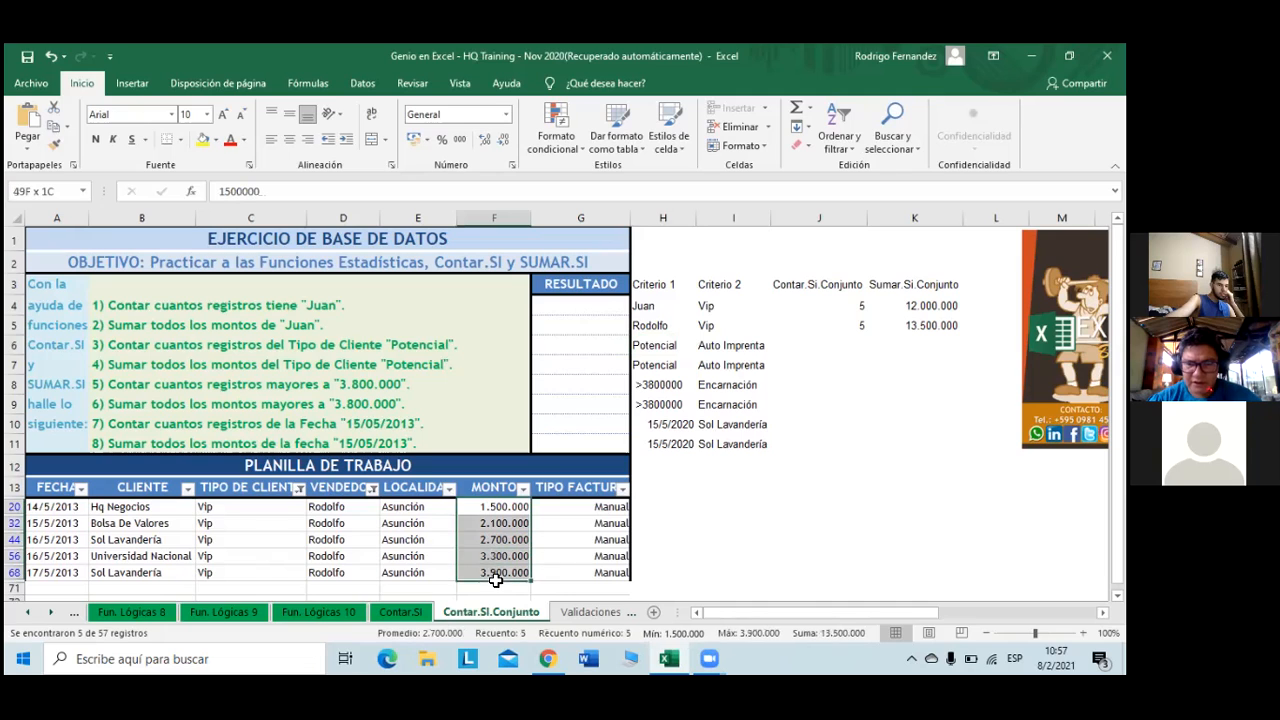
- Set I5's client type criterion to Secundario, giving 4 and 10.400.000
{"action": "left_click", "coordinate": [299, 488]}
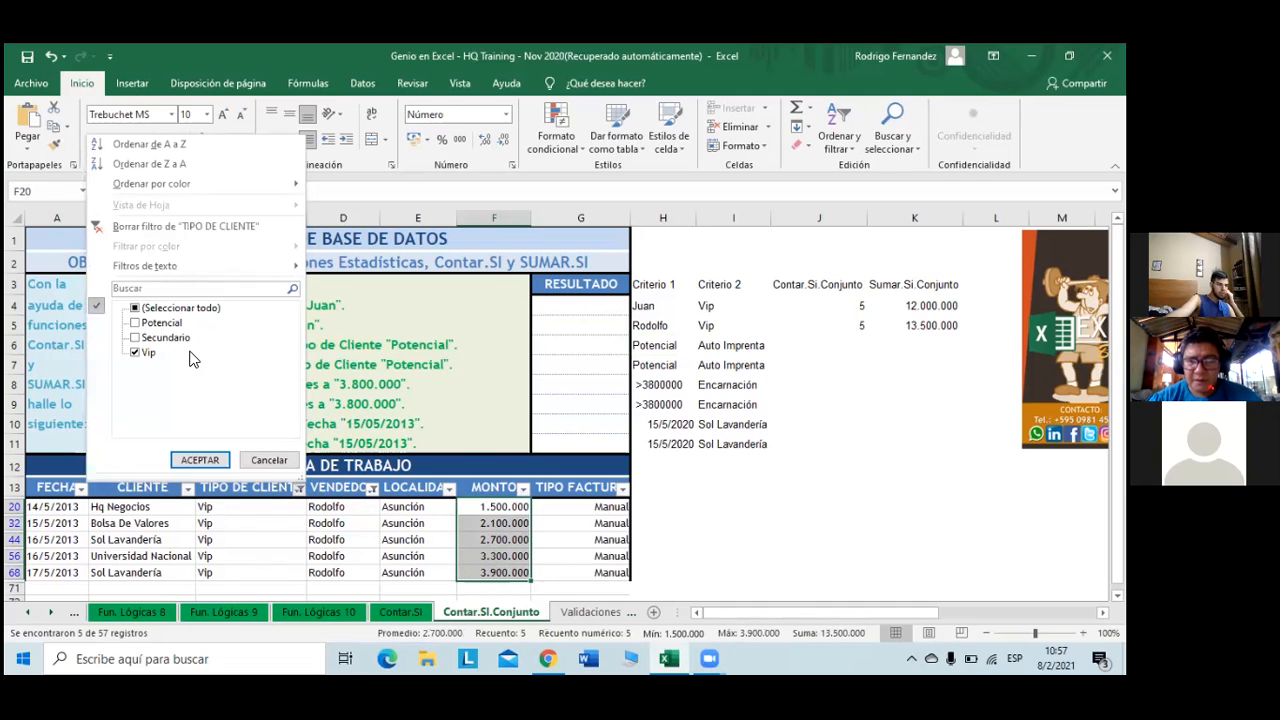
{"action": "left_click", "coordinate": [492, 485]}
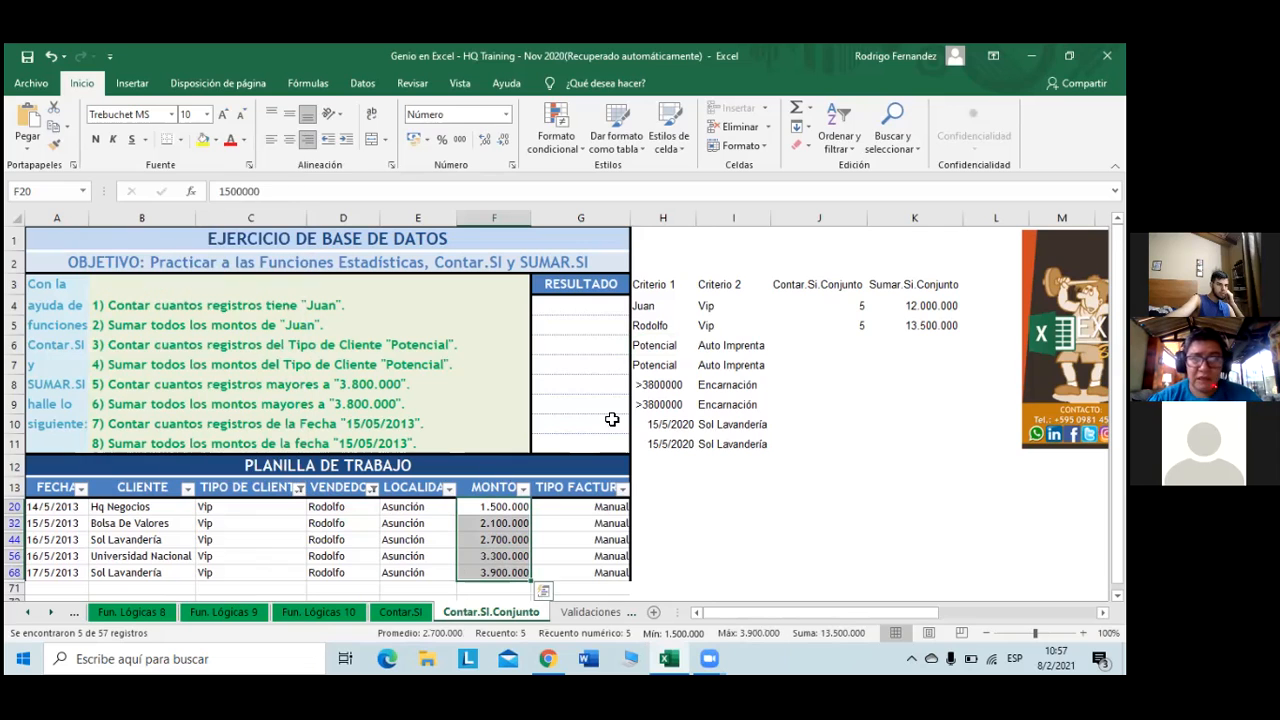
{"action": "left_click", "coordinate": [708, 327]}
{"action": "double_click", "coordinate": [237, 190]}
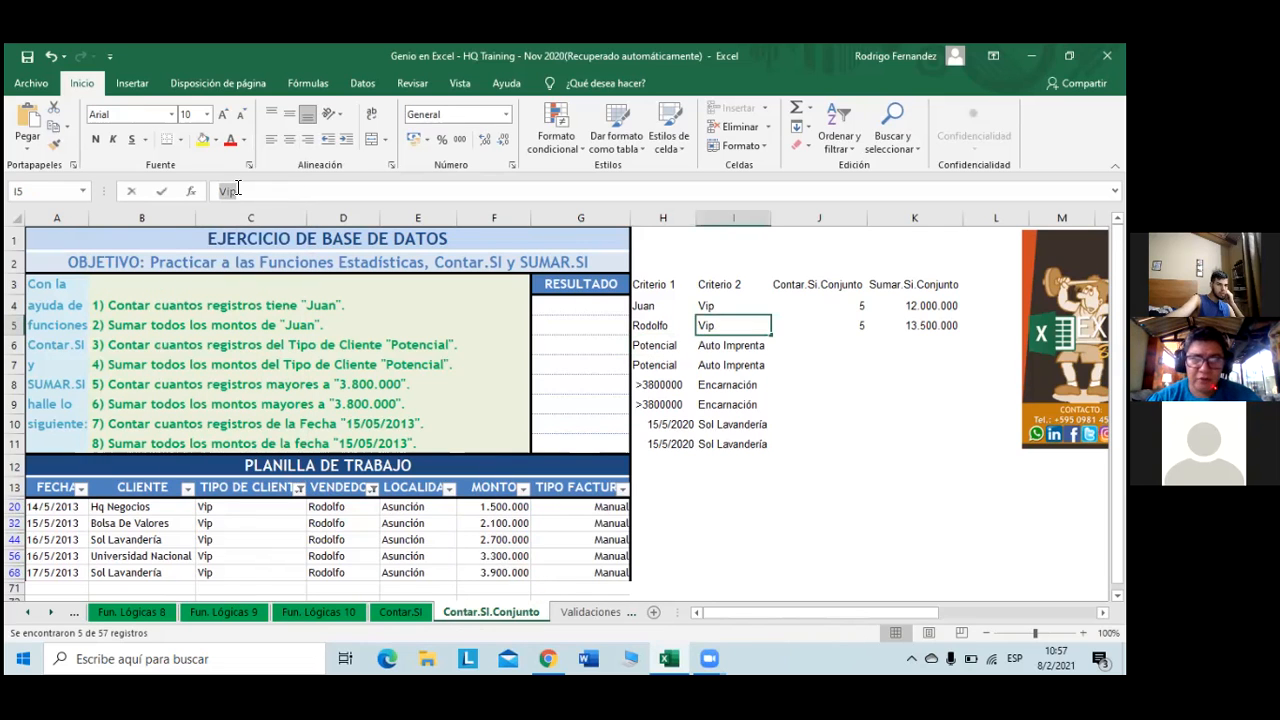
{"action": "type", "text": "Secundario"}
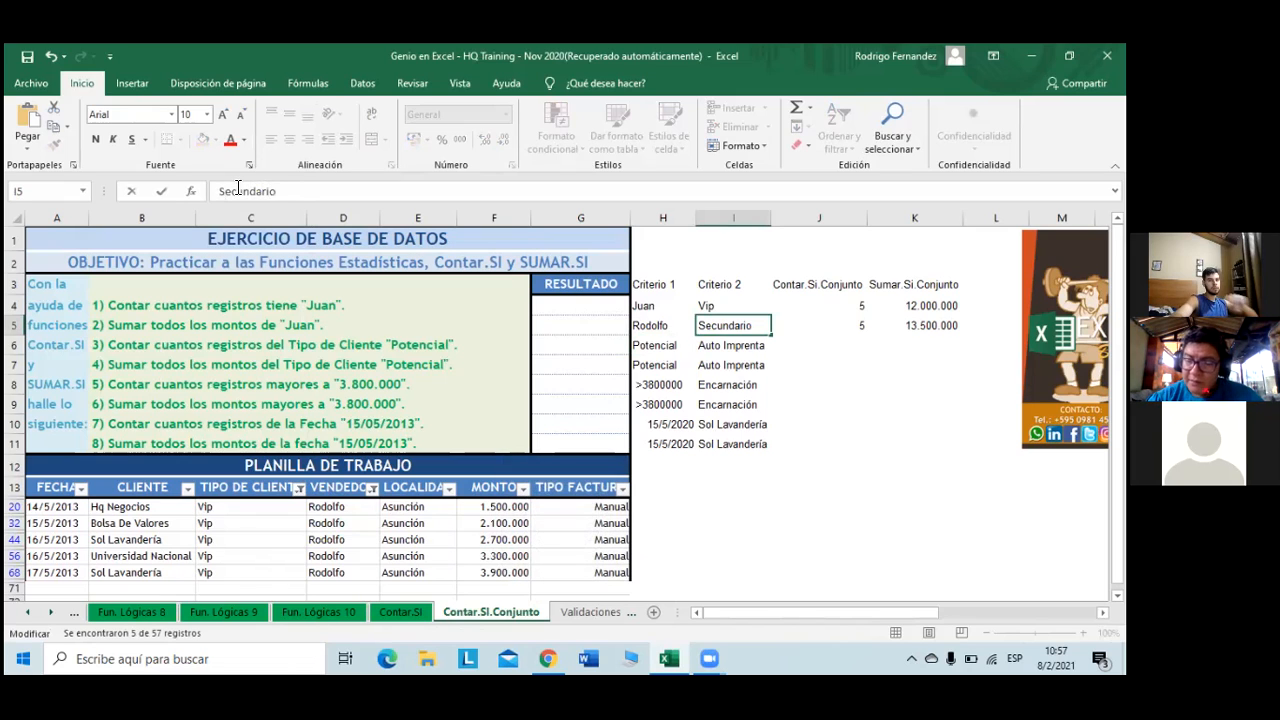
{"action": "key", "text": "Return"}
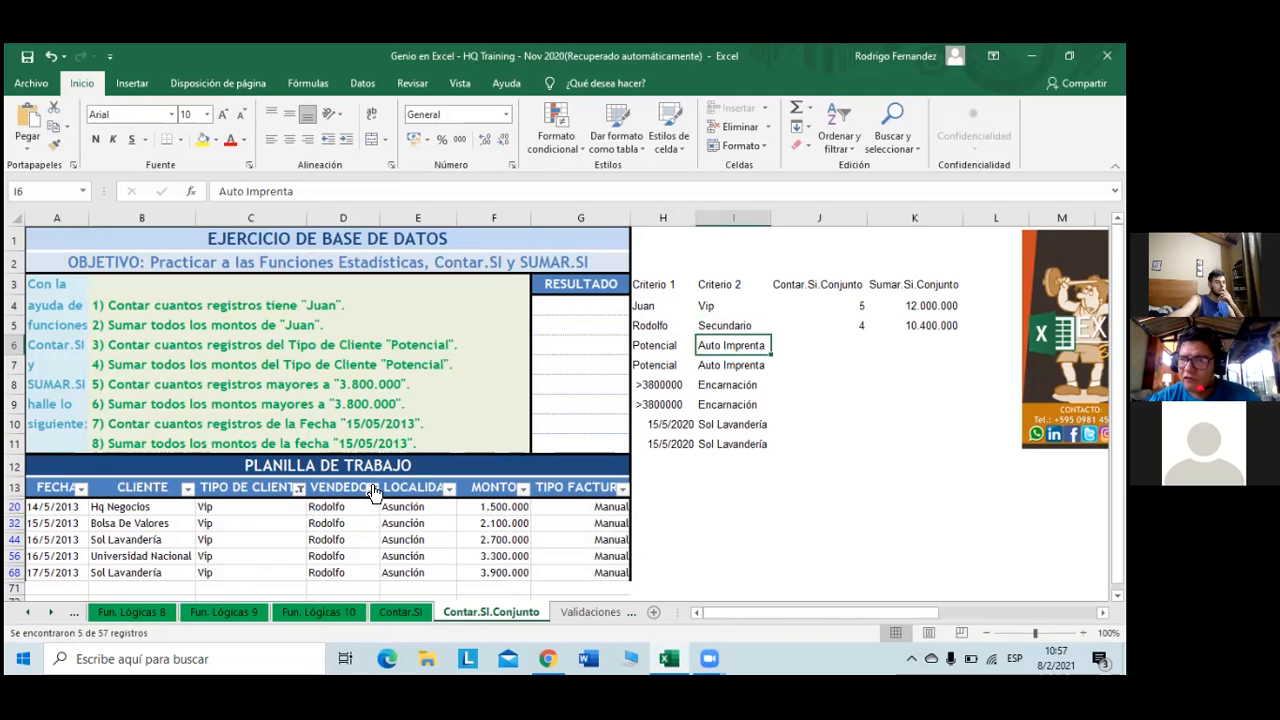
- Filter TIPO DE CLIENTE to Potencial and select some MONTO amounts to check their sum
{"action": "left_click", "coordinate": [299, 488]}
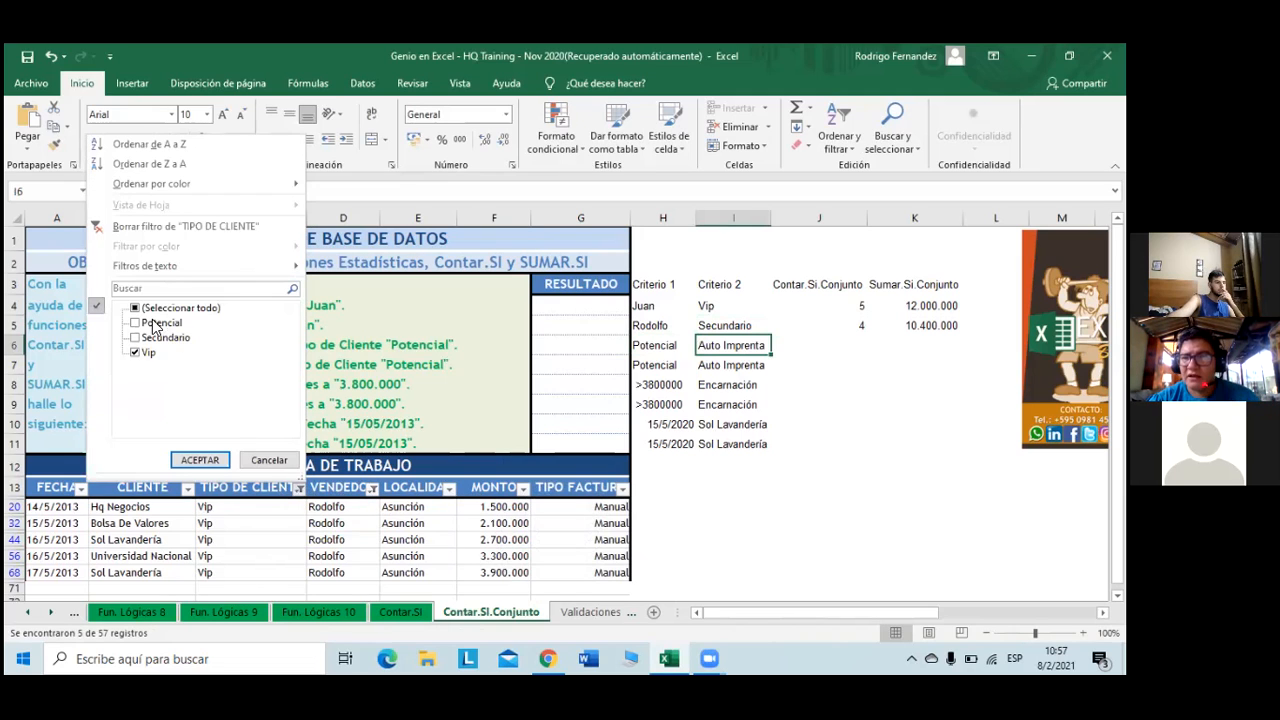
{"action": "left_click", "coordinate": [138, 323]}
{"action": "left_click", "coordinate": [137, 352]}
{"action": "left_click", "coordinate": [200, 460]}
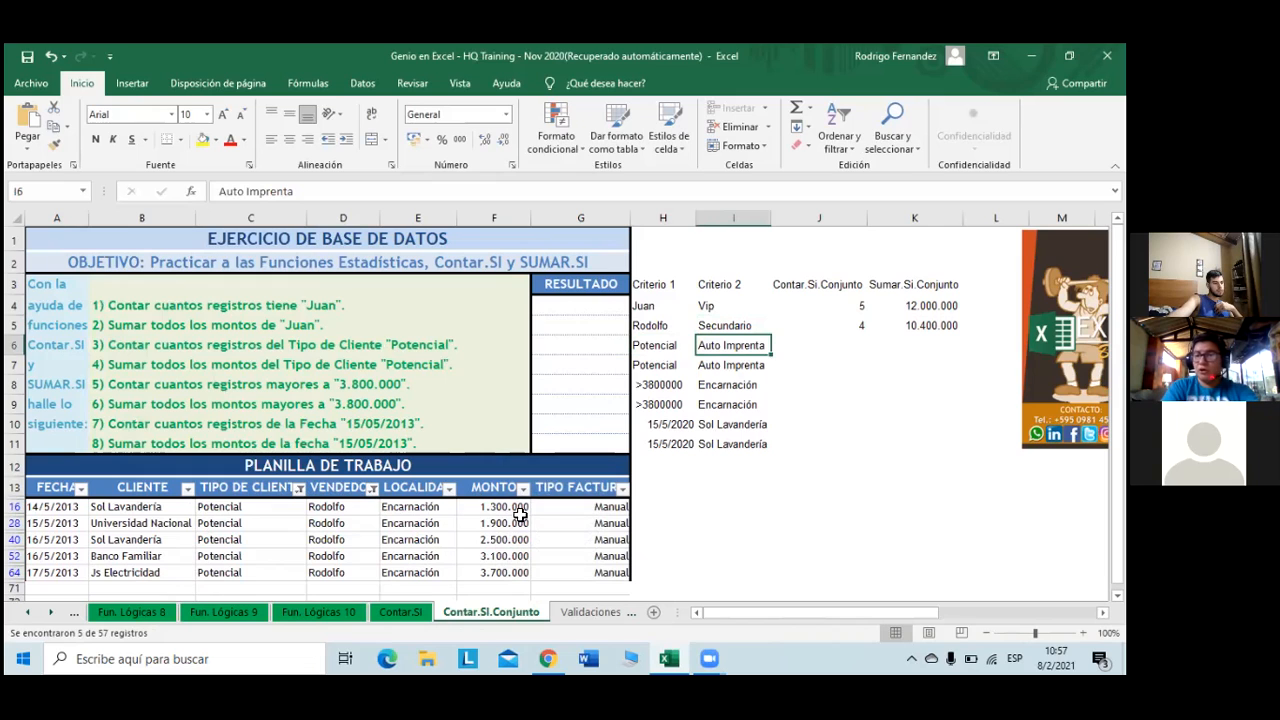
{"action": "left_click_drag", "start_coordinate": [505, 505], "coordinate": [519, 571]}
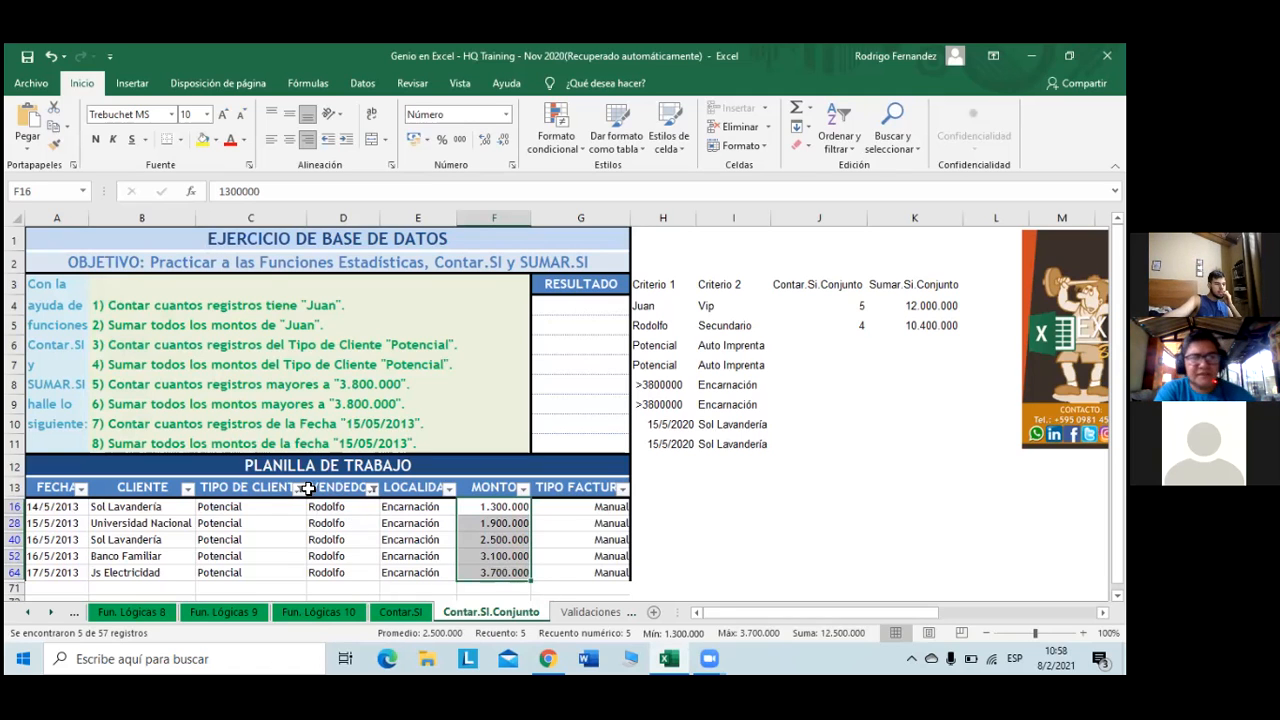
- Switch the TIPO DE CLIENTE filter to Secundario only, showing Rodolfo's four rows
{"action": "left_click", "coordinate": [299, 489]}
{"action": "left_click", "coordinate": [166, 338]}
{"action": "left_click", "coordinate": [160, 323]}
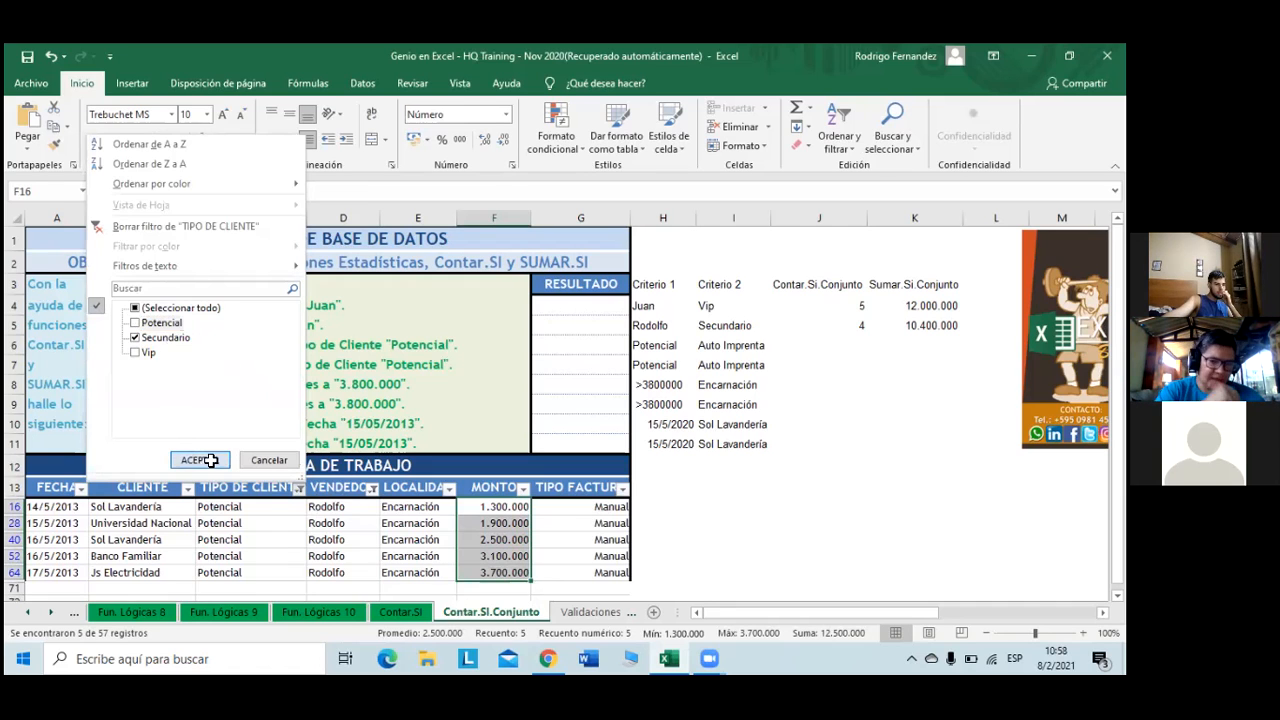
{"action": "left_click", "coordinate": [200, 460]}
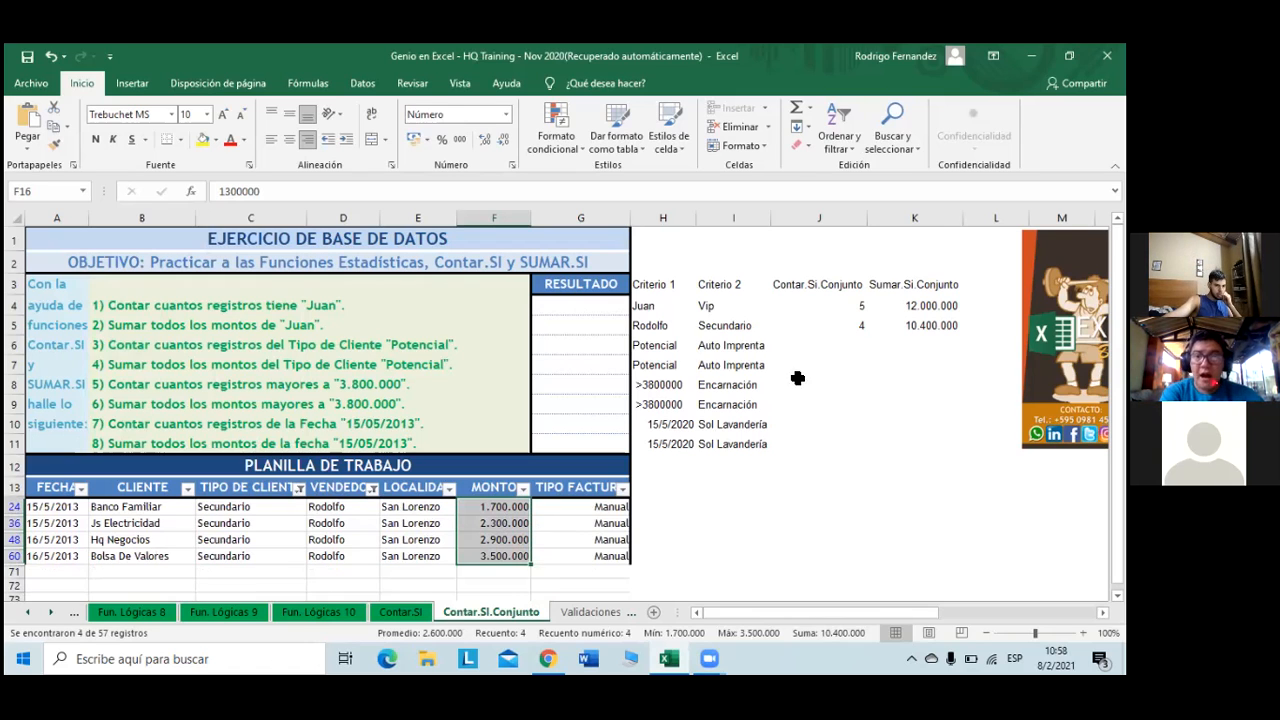
- Copy J5's CONTAR.SI.CONJUNTO formula down into J6 and review its ranges
{"action": "left_click", "coordinate": [836, 346]}
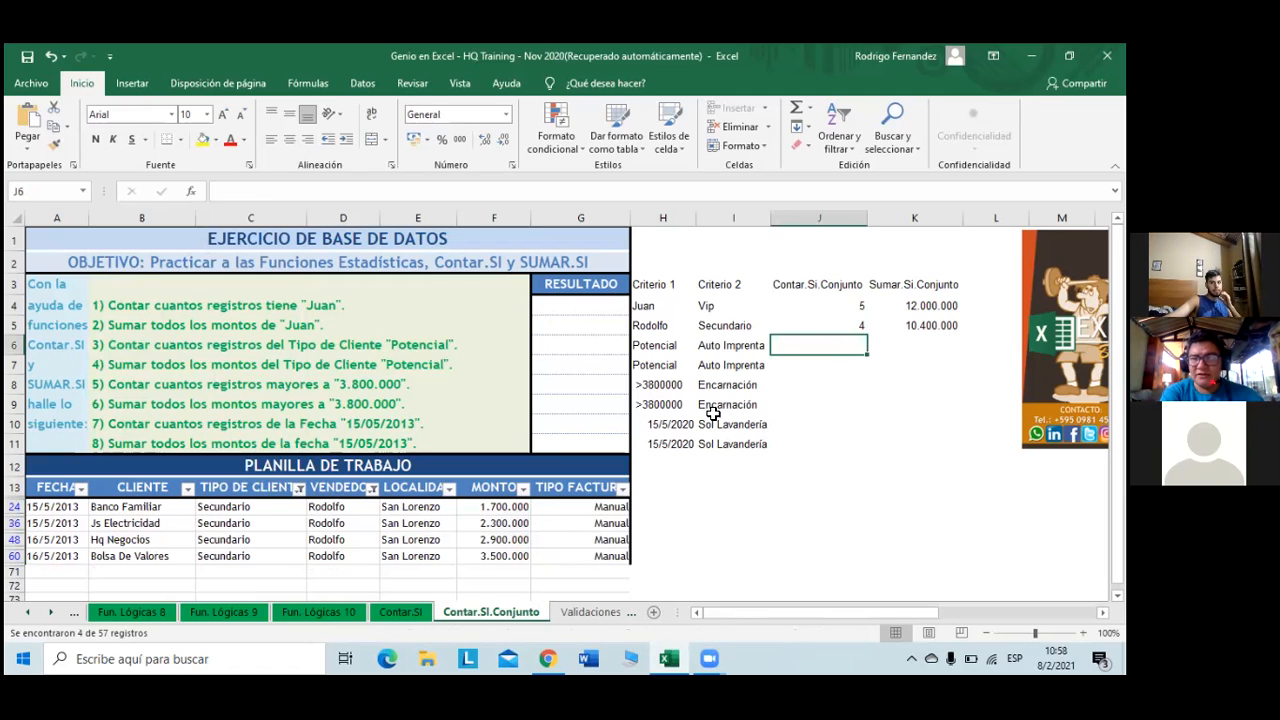
{"action": "left_click", "coordinate": [852, 330]}
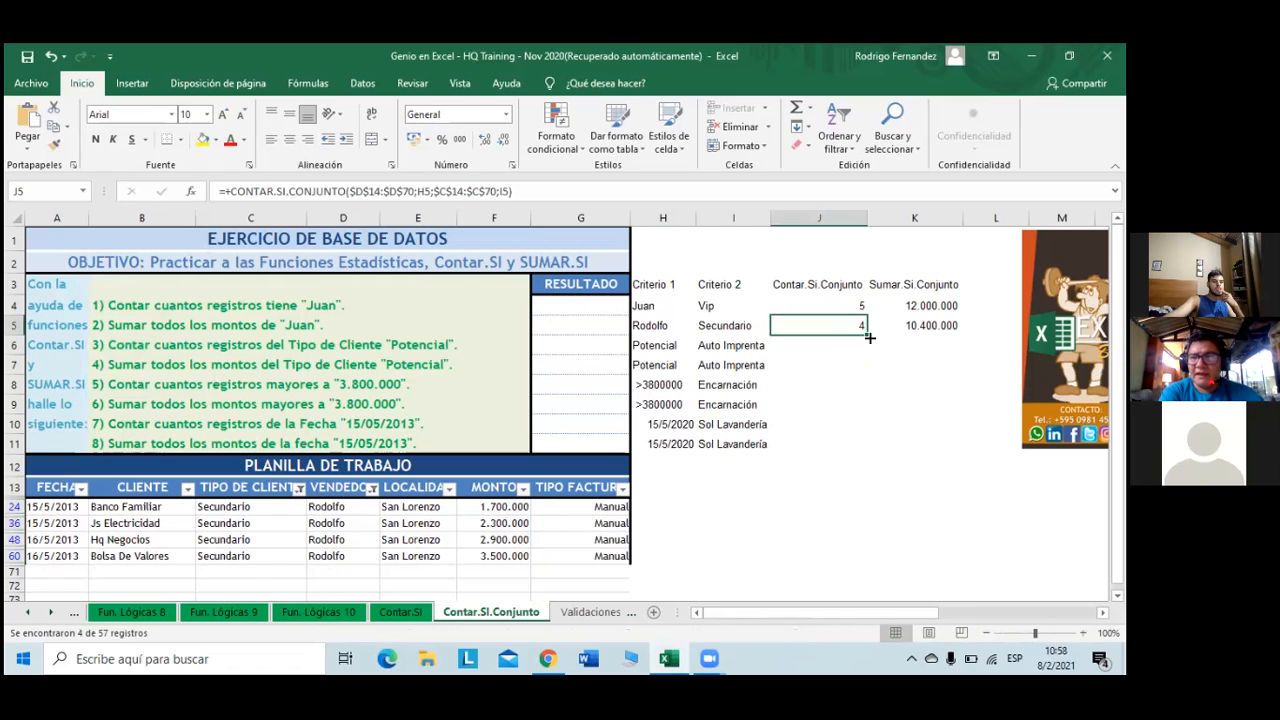
{"action": "left_click_drag", "start_coordinate": [869, 343], "coordinate": [867, 352]}
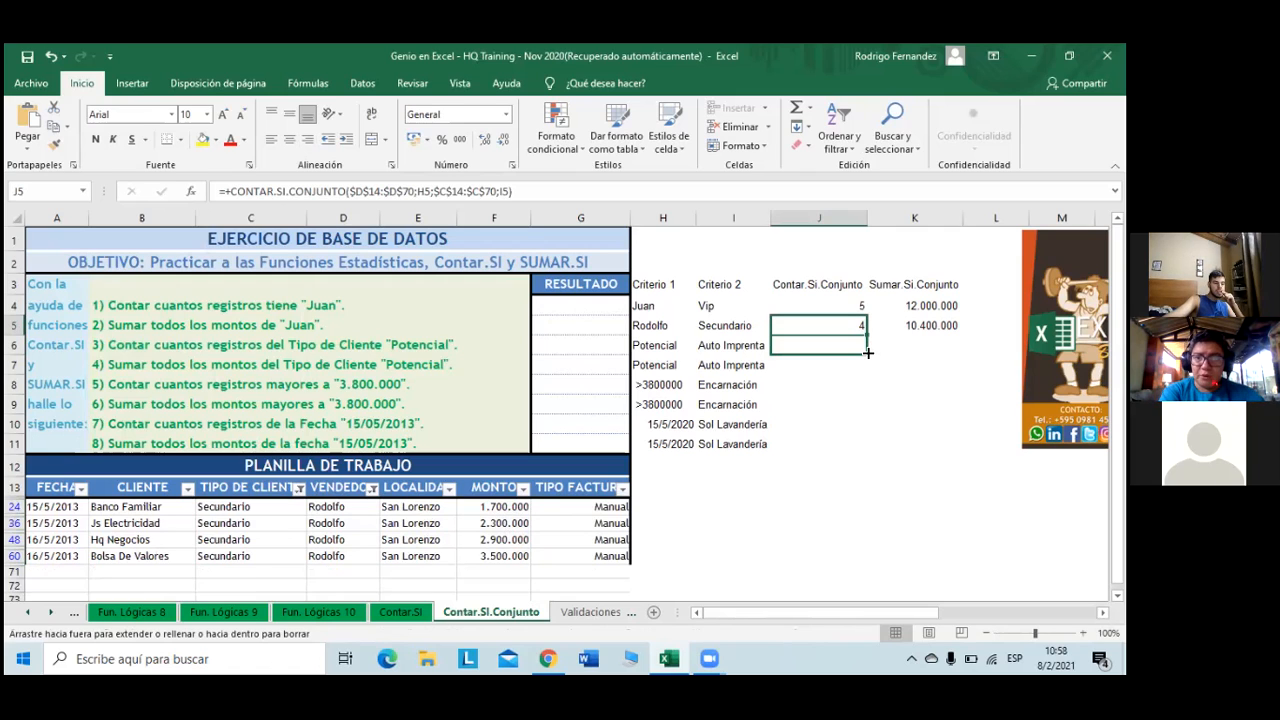
{"action": "left_click_drag", "start_coordinate": [867, 352], "coordinate": [867, 353]}
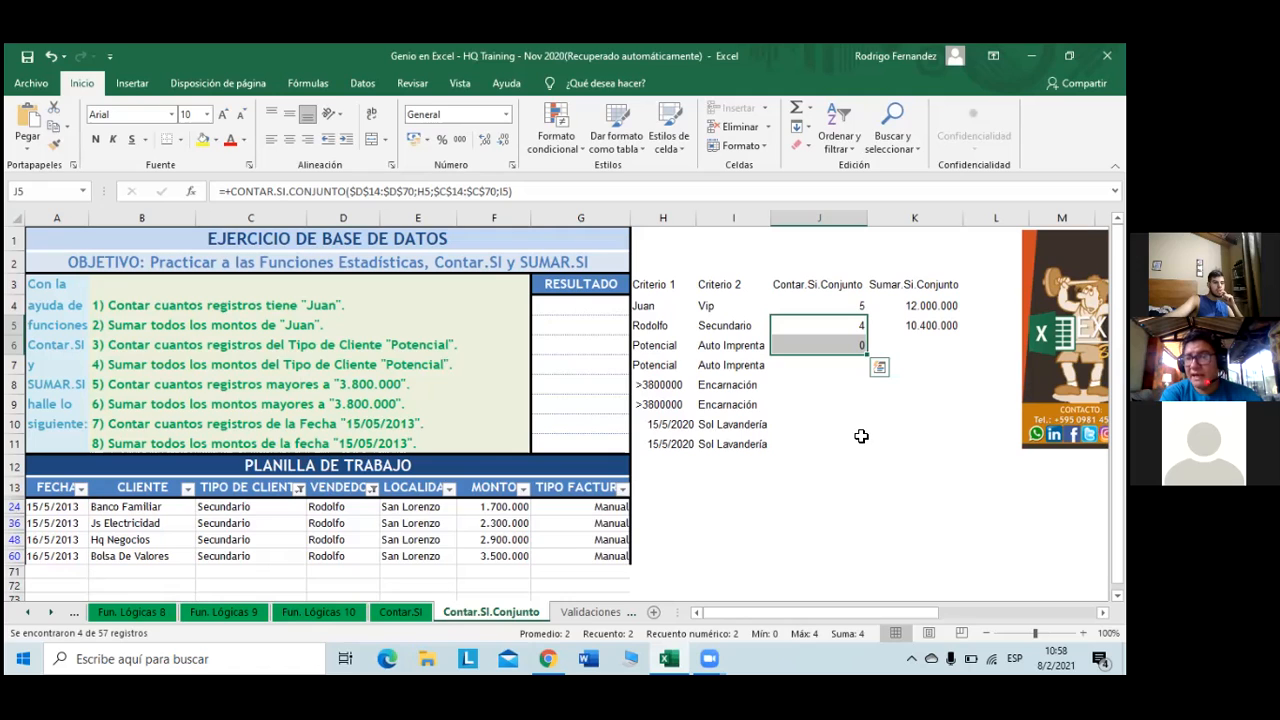
{"action": "left_click", "coordinate": [816, 349]}
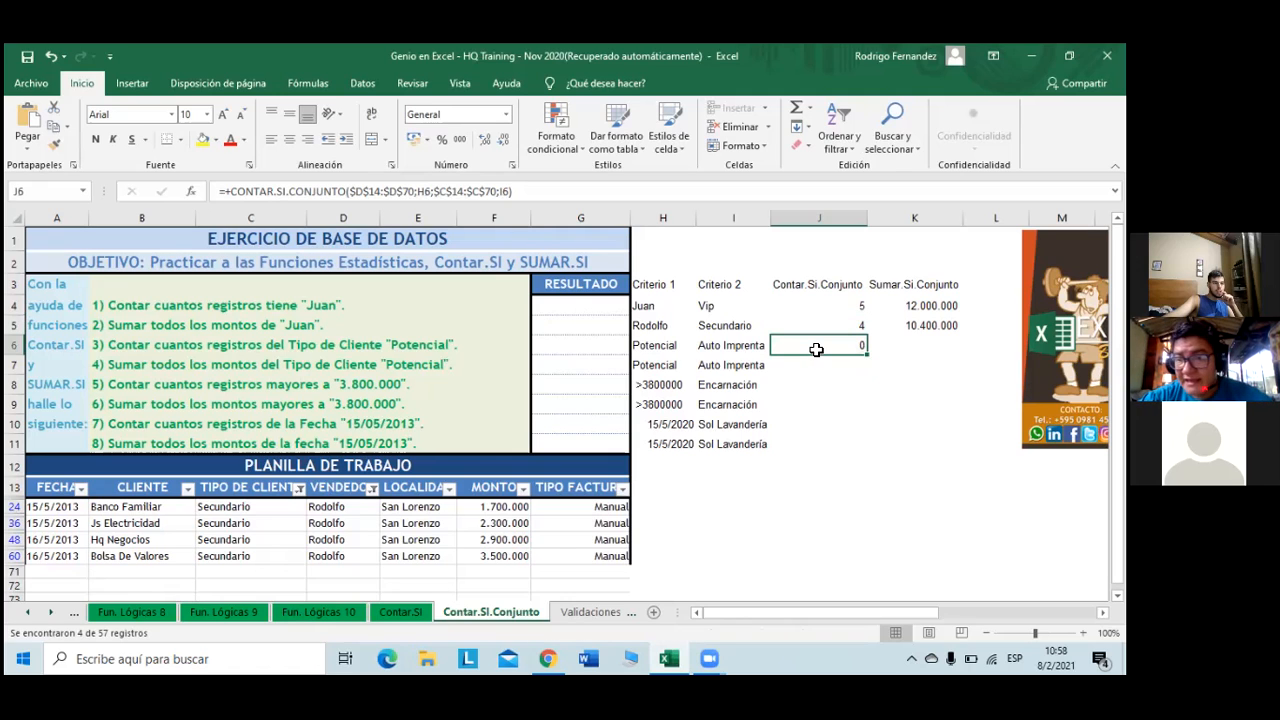
{"action": "double_click", "coordinate": [816, 349]}
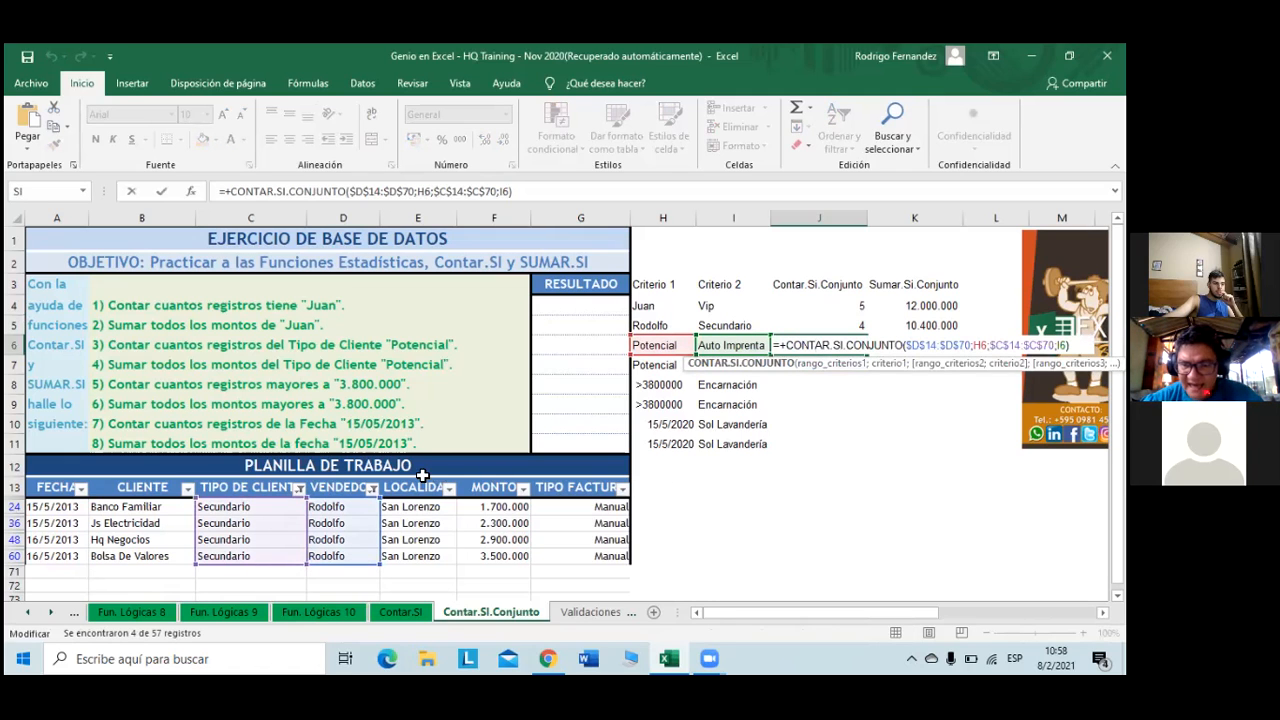
- Inspect the client type and seller filter lists and the Potencial criterion in H6
{"action": "left_click", "coordinate": [298, 488]}
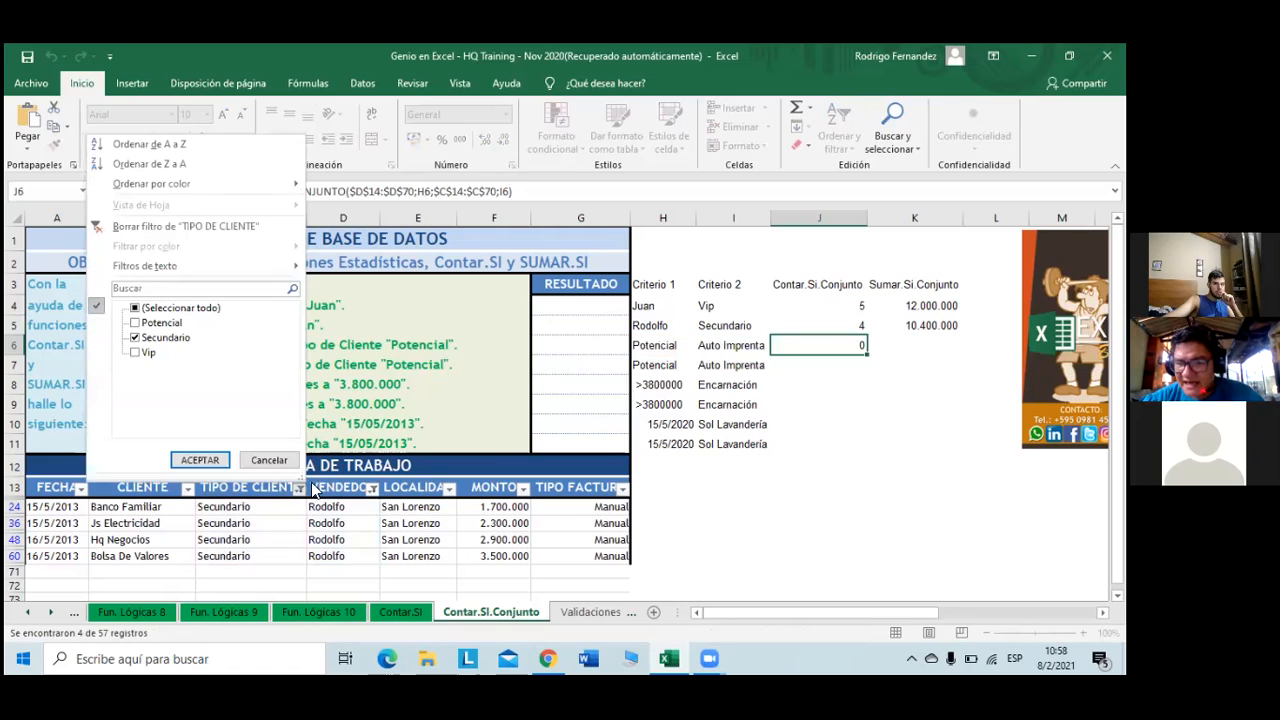
{"action": "left_click", "coordinate": [150, 340]}
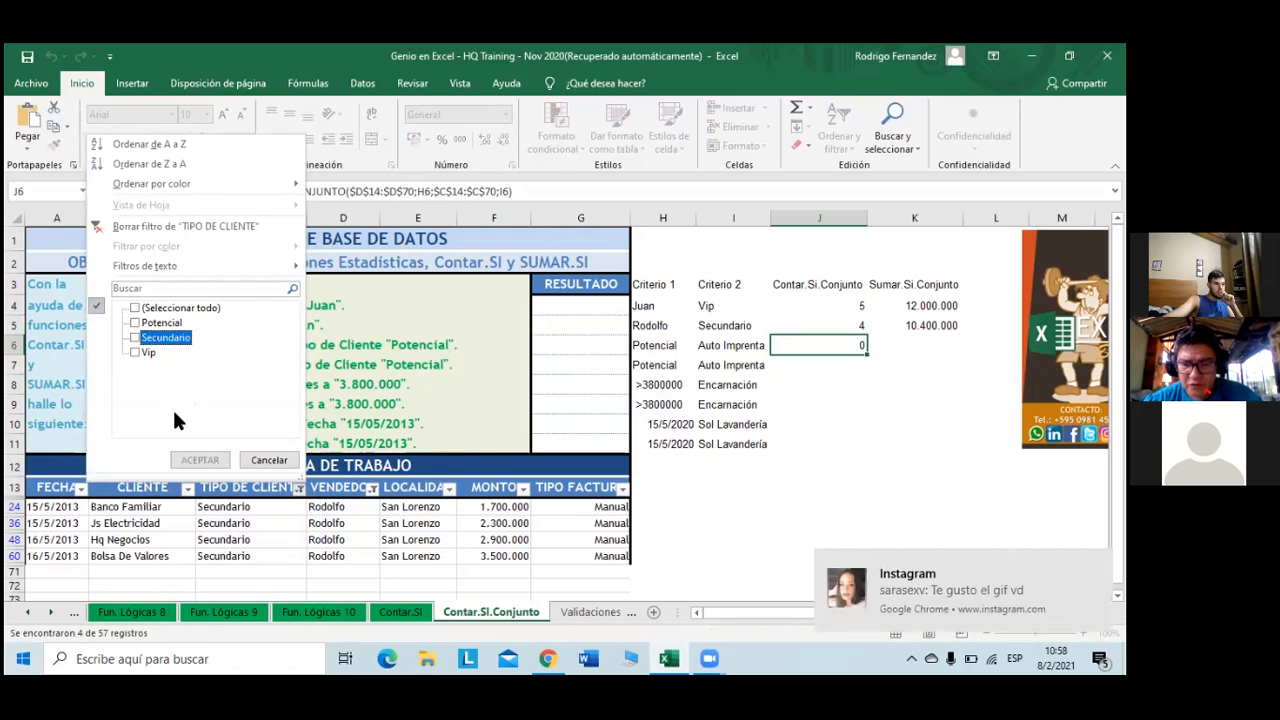
{"action": "left_click", "coordinate": [387, 440]}
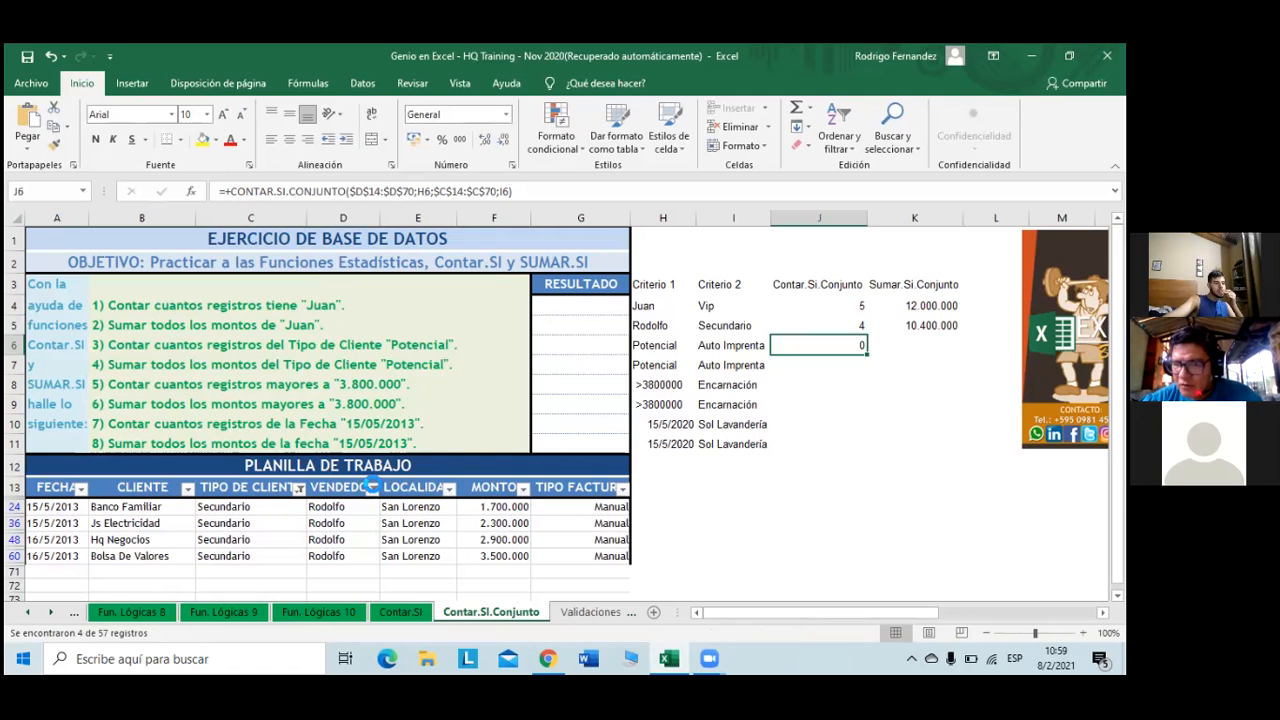
{"action": "left_click", "coordinate": [371, 488]}
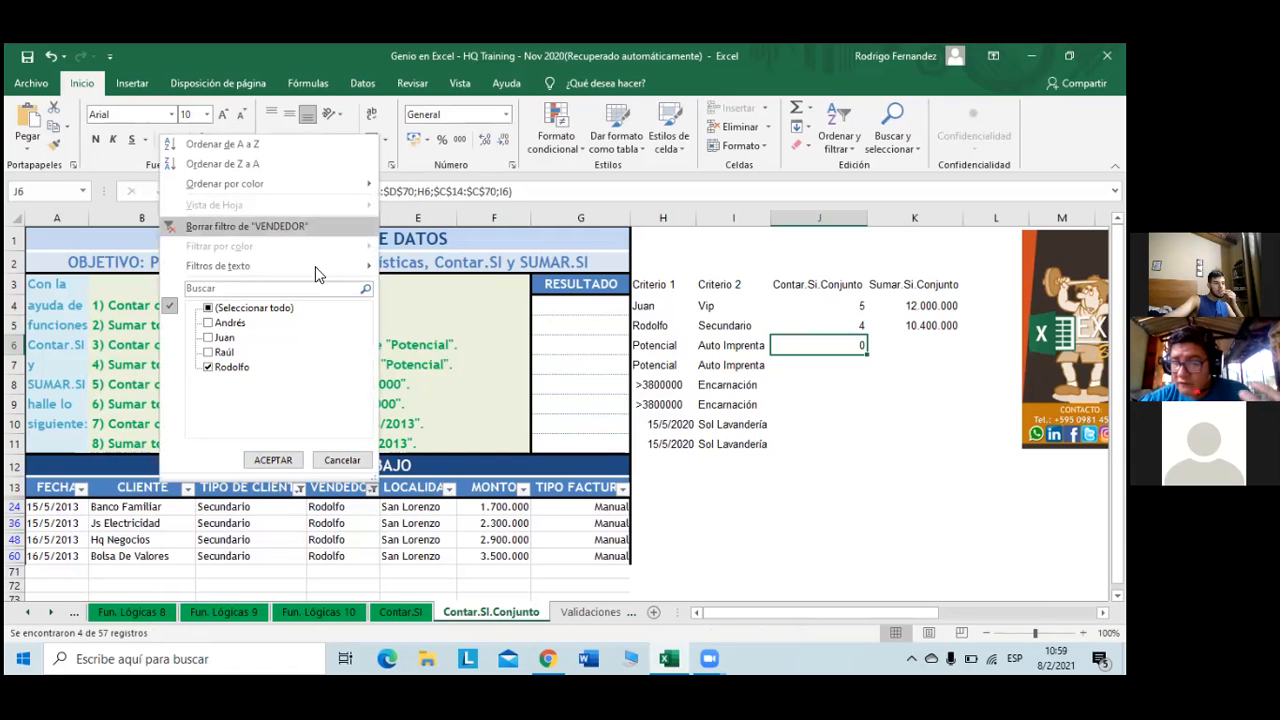
{"action": "left_click", "coordinate": [486, 423]}
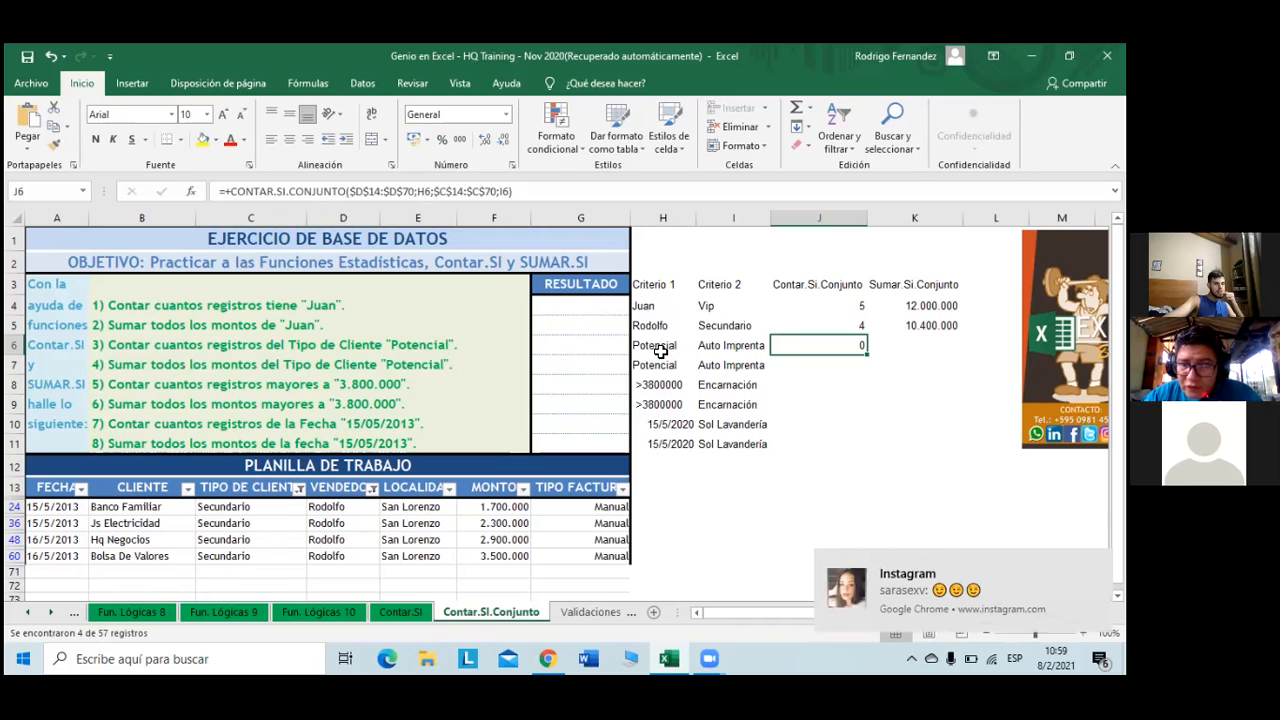
{"action": "left_click", "coordinate": [660, 351]}
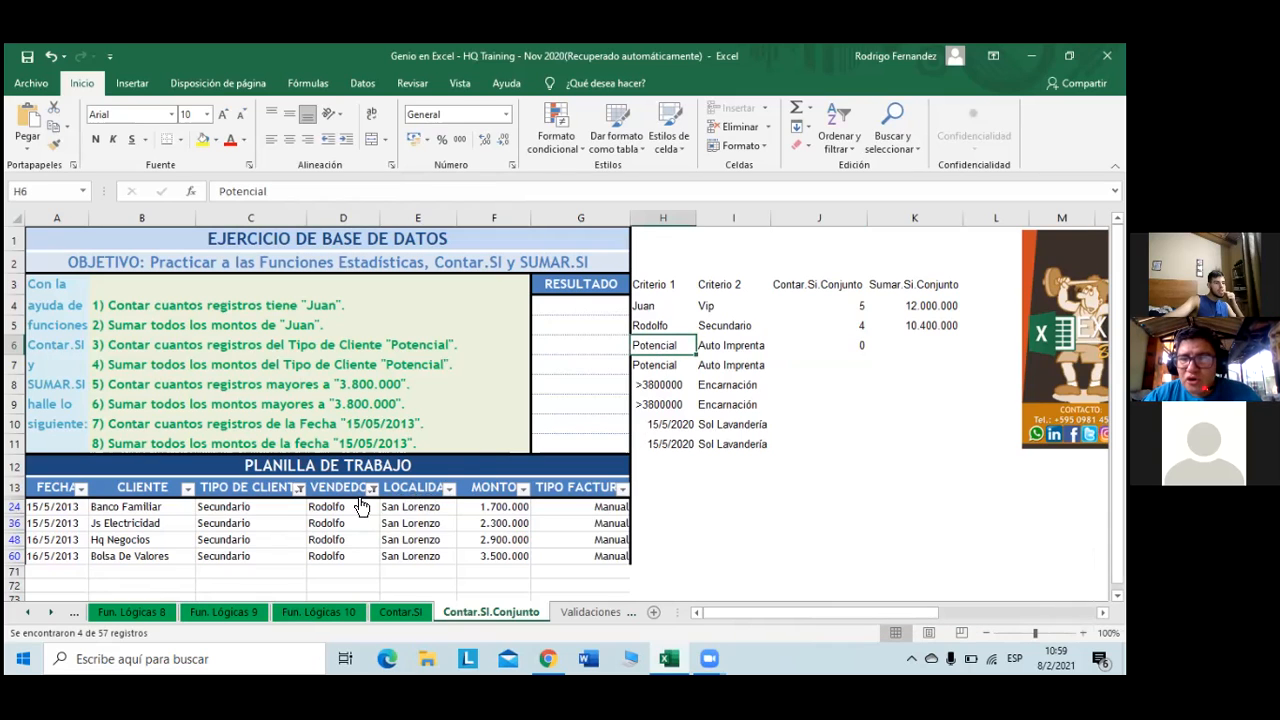
{"action": "left_click", "coordinate": [840, 344]}
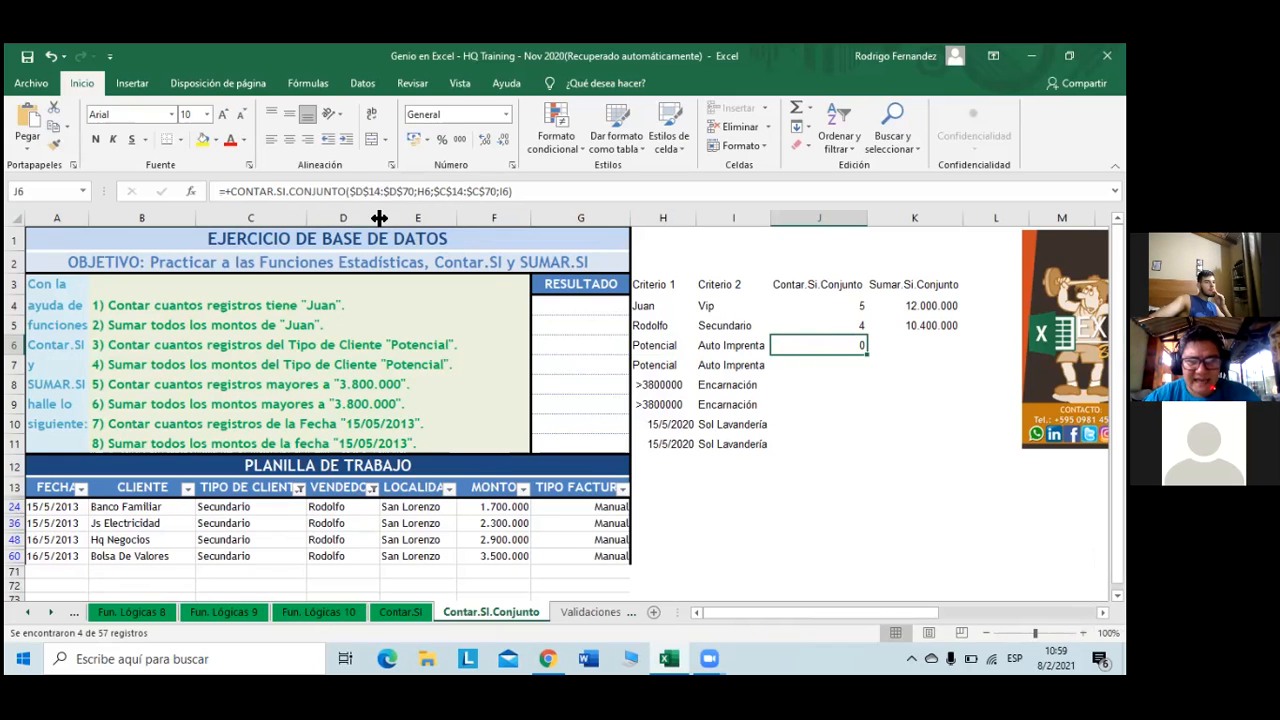
- Change J6's criteria ranges to $C$14:$C$70 and $G$14:$G$70, so it returns 9
{"action": "left_click", "coordinate": [364, 191]}
{"action": "left_click", "coordinate": [364, 191]}
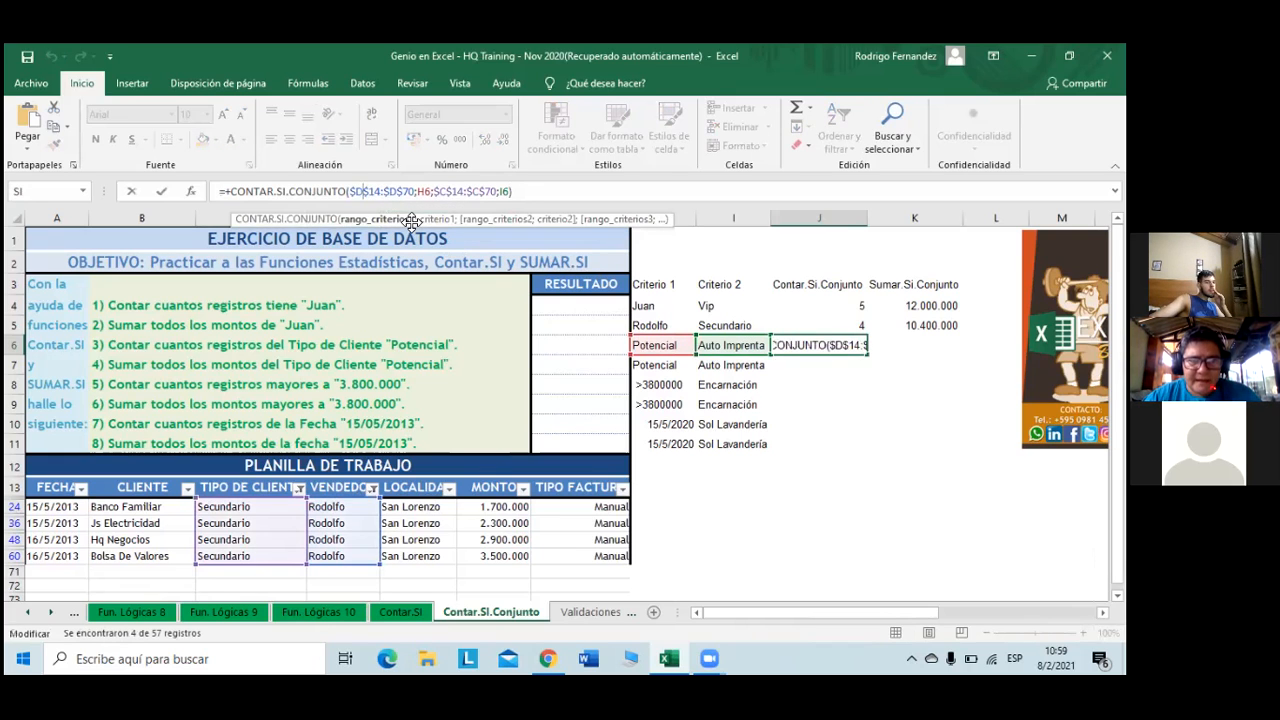
{"action": "key", "text": "BackSpace"}
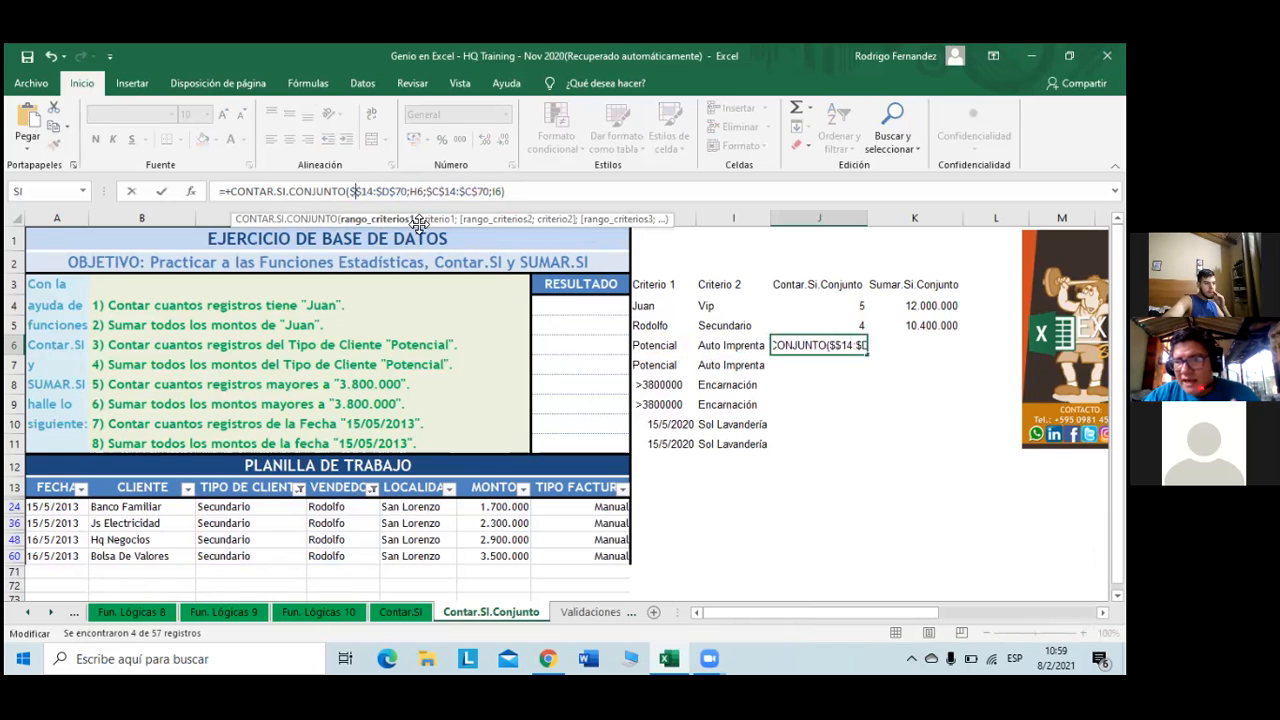
{"action": "type", "text": "C"}
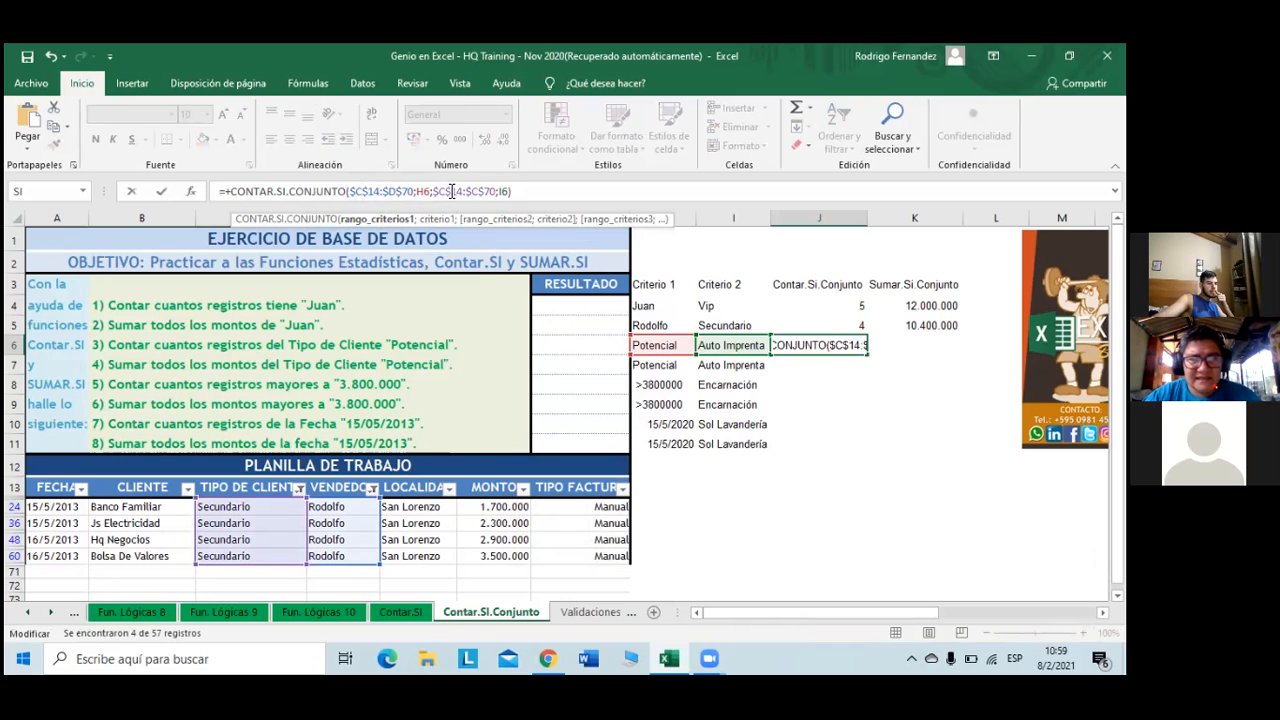
{"action": "left_click", "coordinate": [395, 193]}
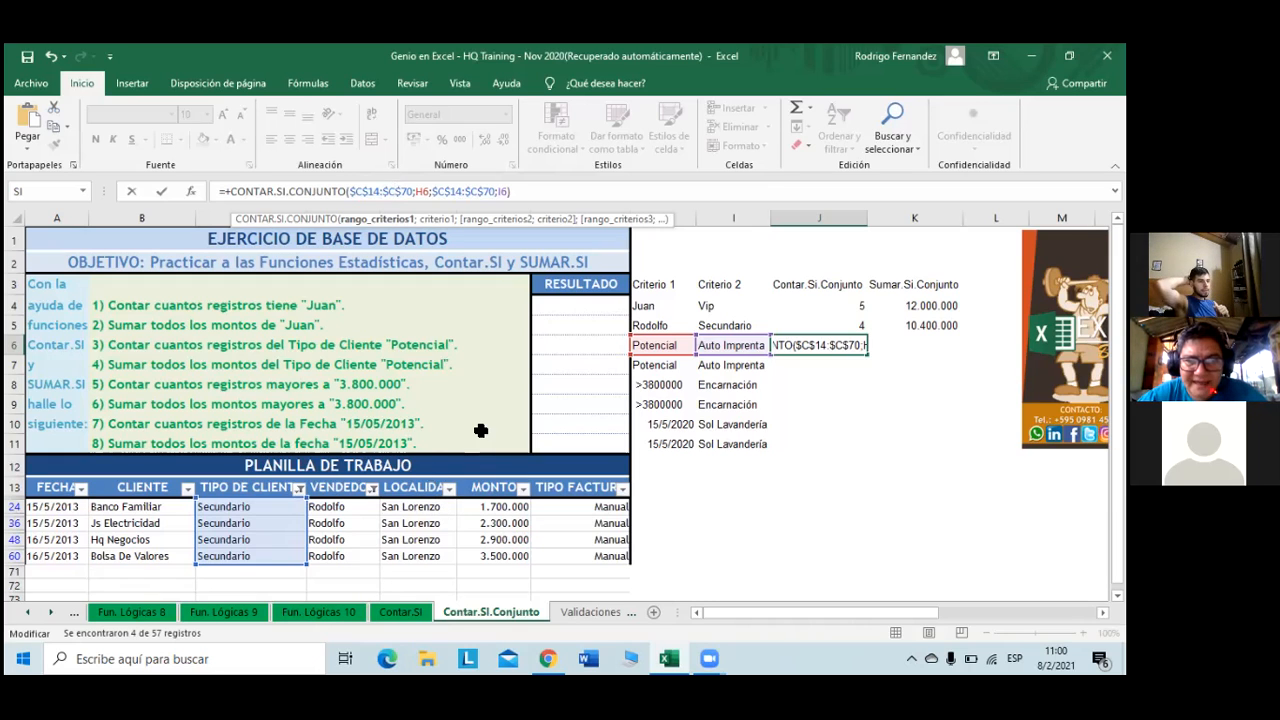
{"action": "left_click", "coordinate": [446, 193]}
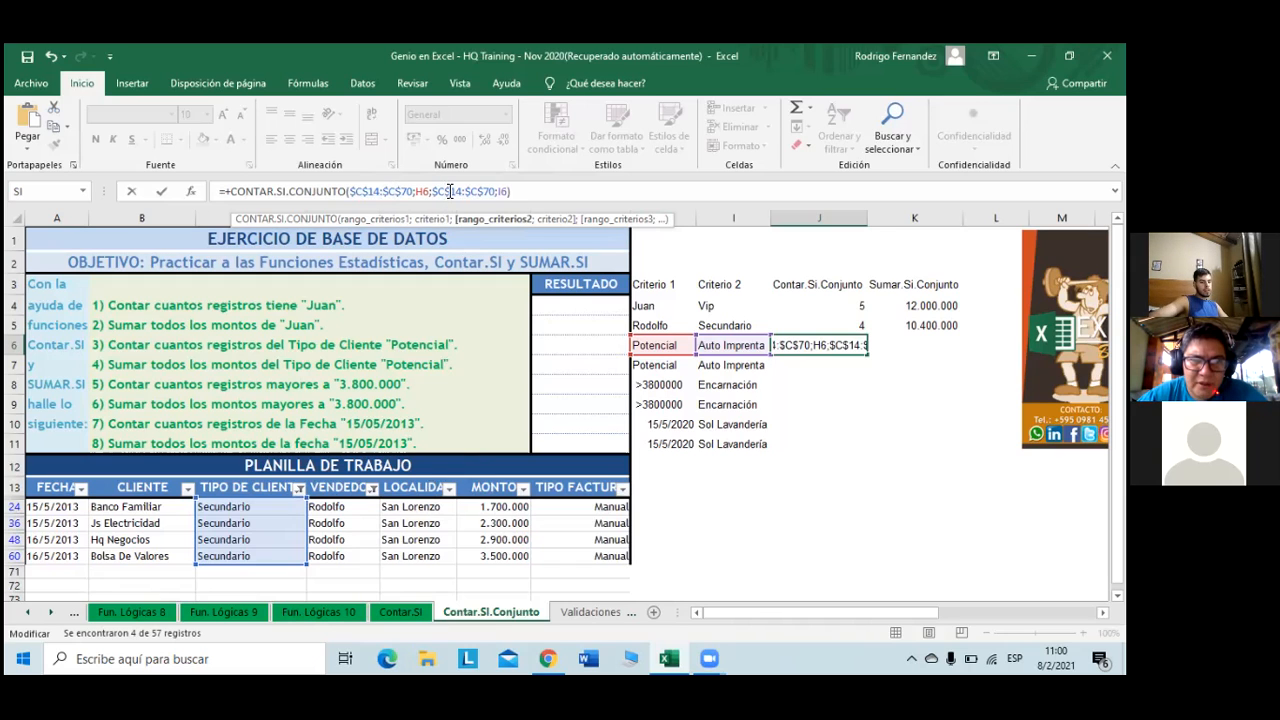
{"action": "key", "text": "BackSpace"}
{"action": "type", "text": "G"}
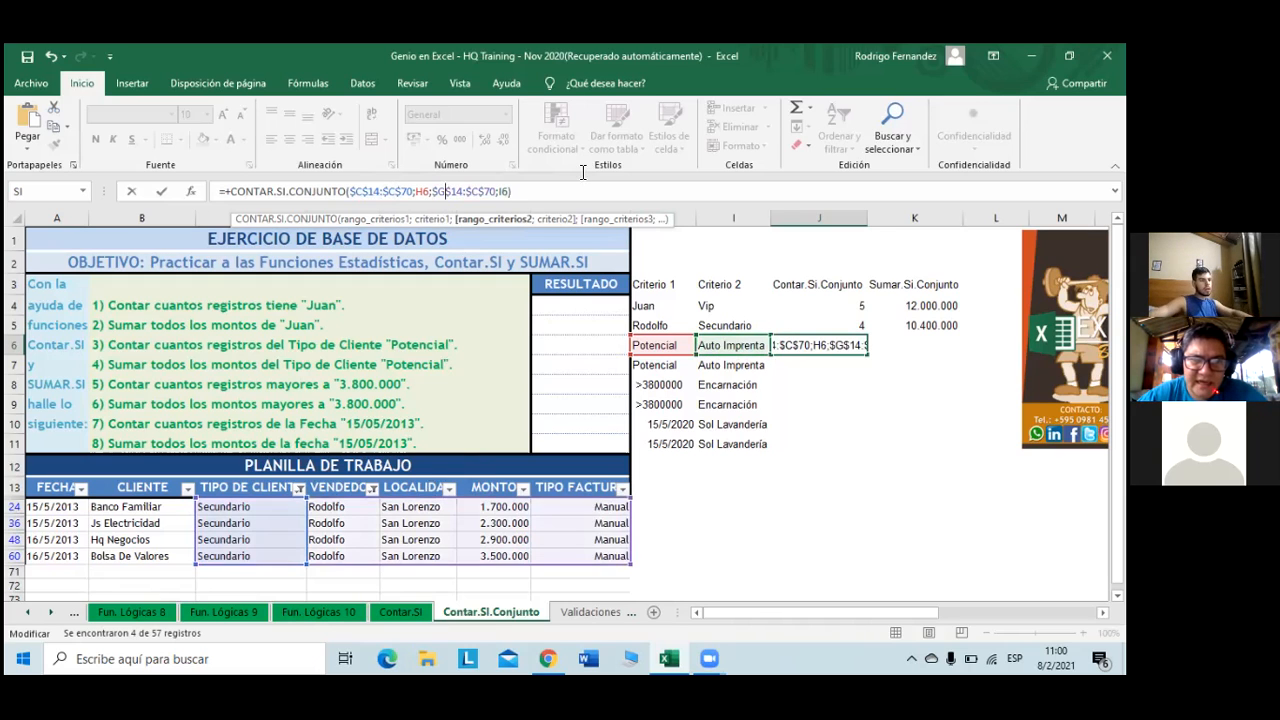
{"action": "left_click", "coordinate": [480, 193]}
{"action": "key", "text": "BackSpace"}
{"action": "type", "text": "G"}
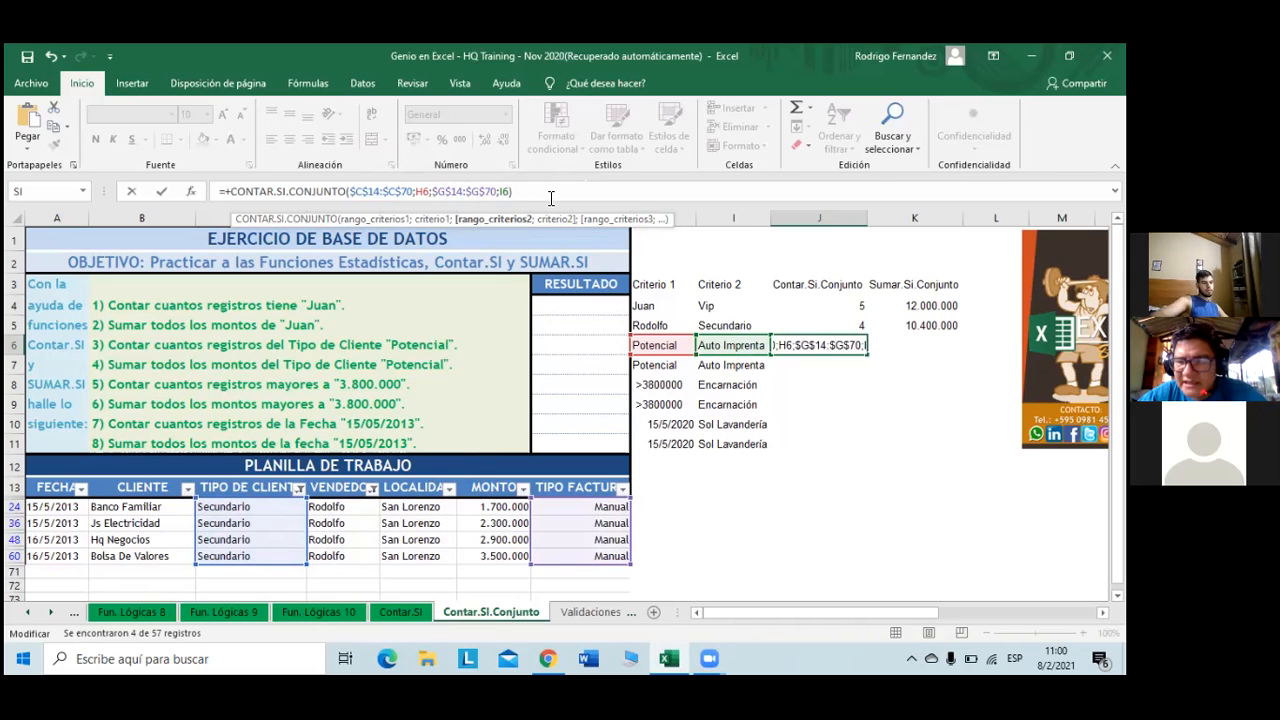
{"action": "key", "text": "Return"}
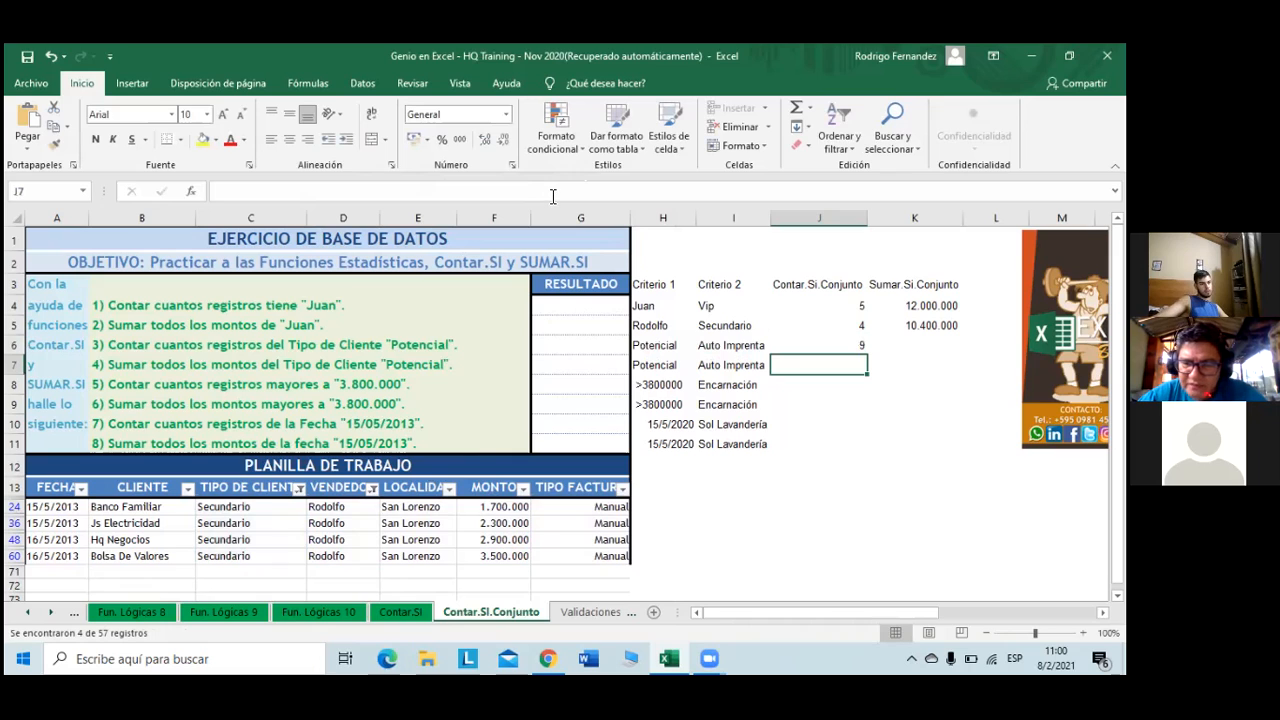
- Switch the TIPO DE CLIENTE filter from Secundario to Potencial
{"action": "left_click", "coordinate": [845, 346]}
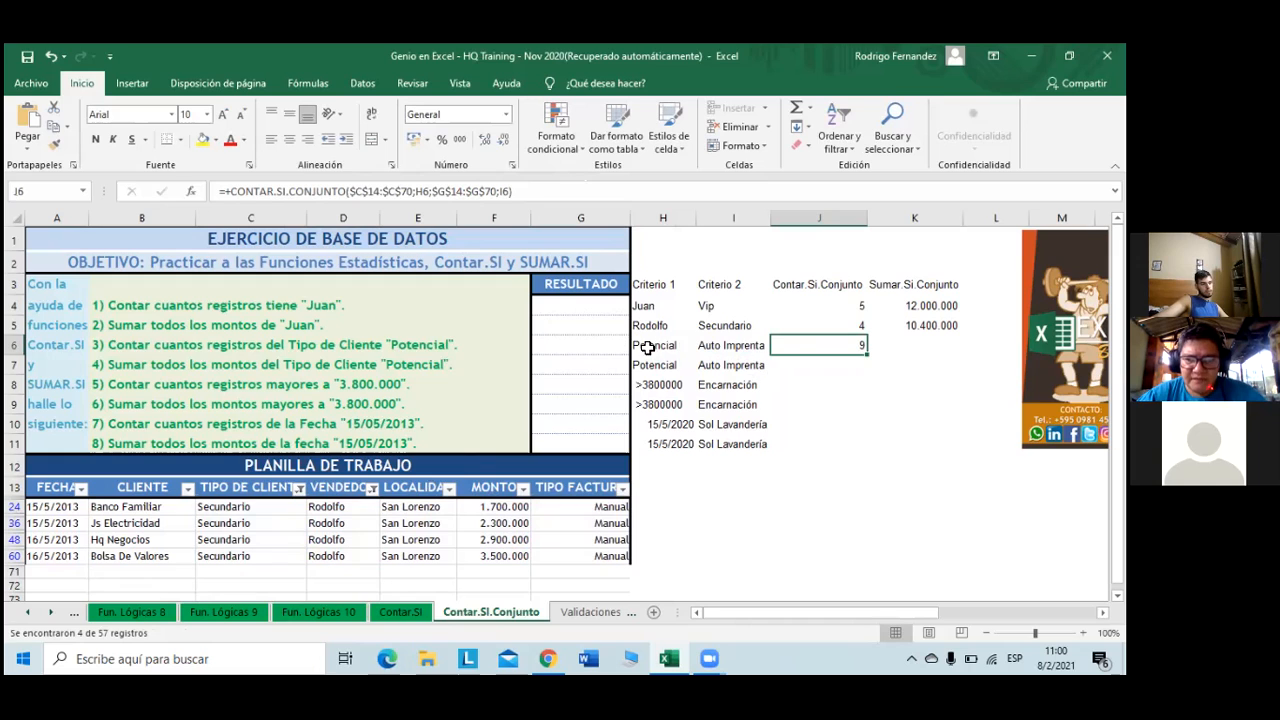
{"action": "left_click", "coordinate": [298, 488]}
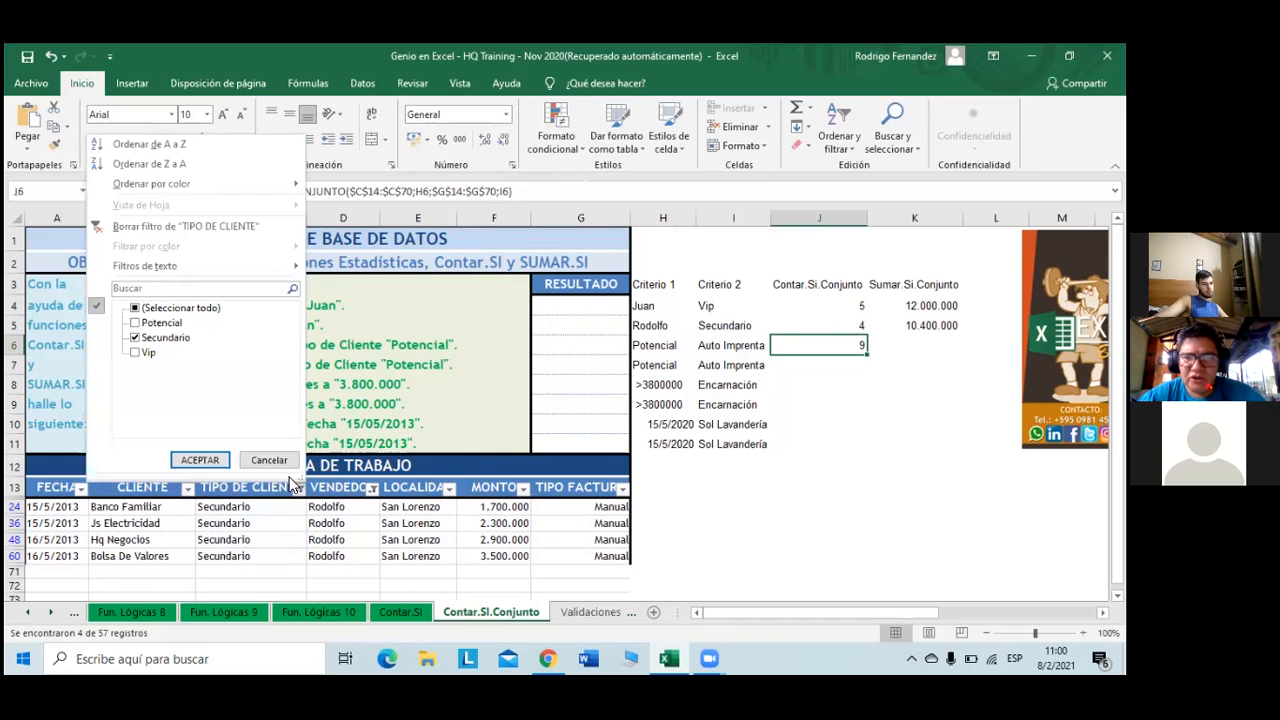
{"action": "left_click", "coordinate": [165, 337]}
{"action": "left_click", "coordinate": [158, 322]}
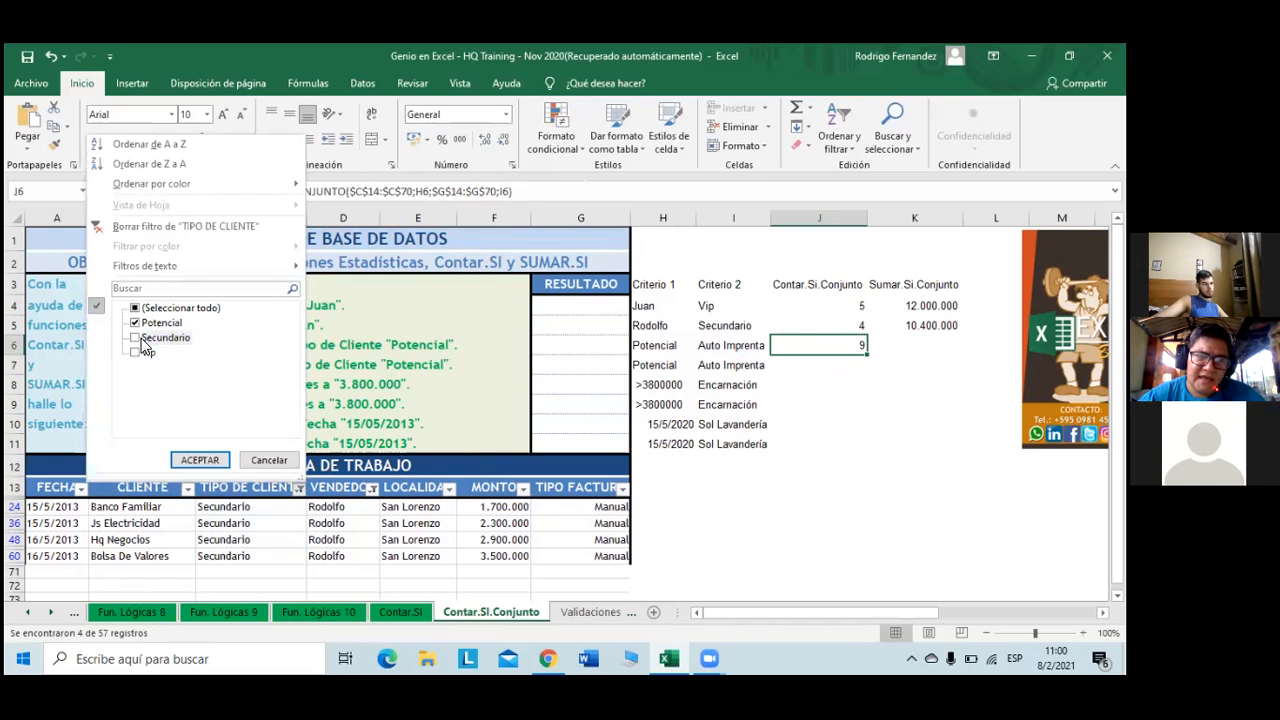
{"action": "left_click", "coordinate": [201, 460]}
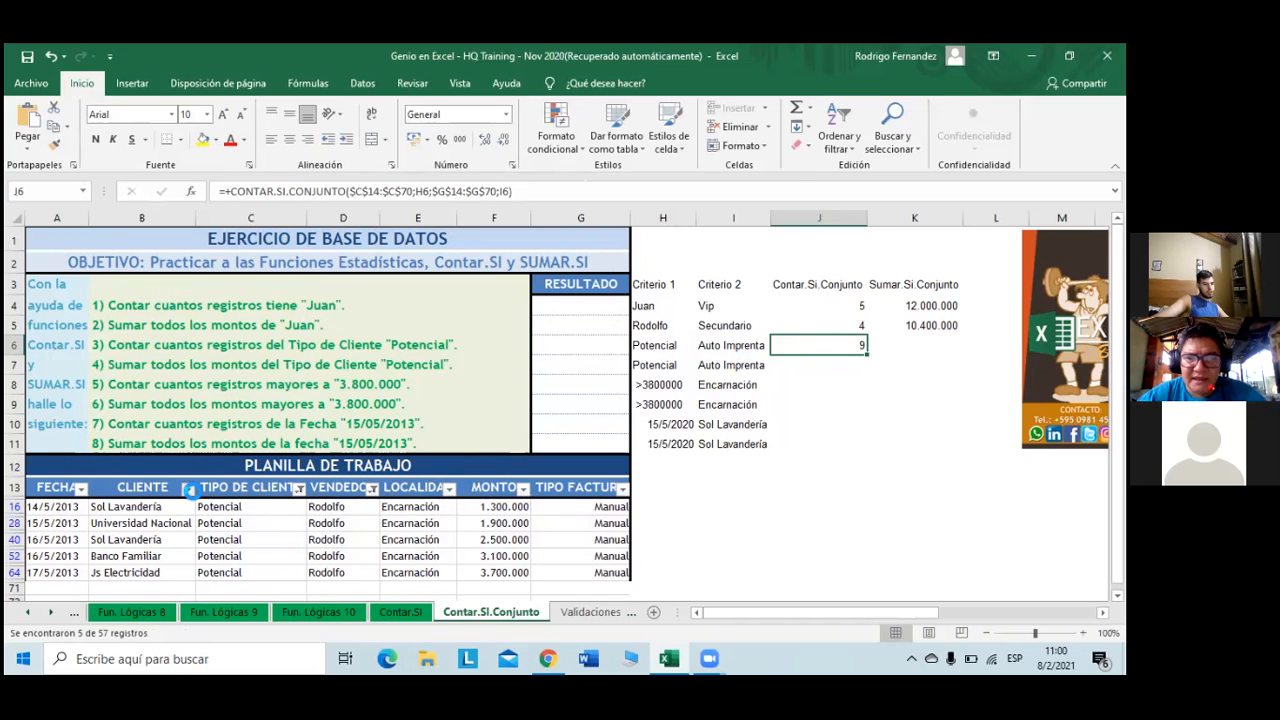
{"action": "left_click", "coordinate": [188, 489]}
{"action": "left_click", "coordinate": [432, 549]}
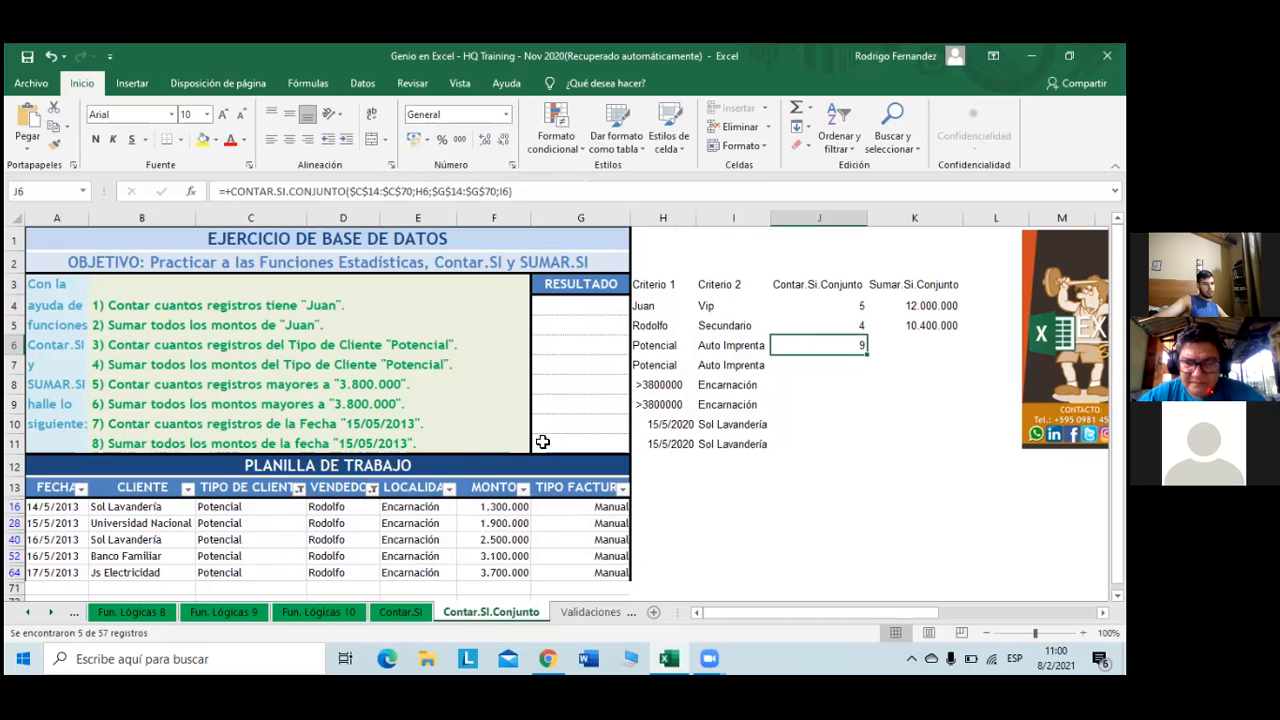
- Include all sellers and show only Auto imprenta invoices, leaving 9 of 57 records
{"action": "left_click", "coordinate": [622, 488]}
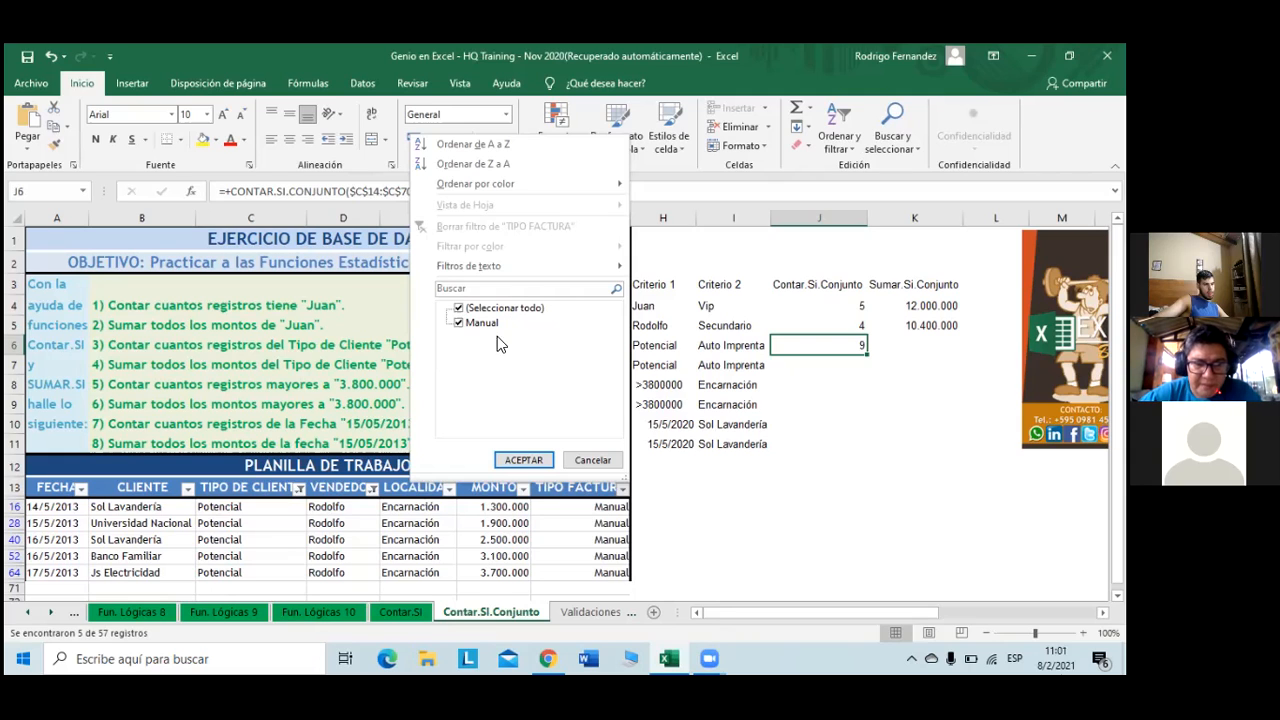
{"action": "left_click", "coordinate": [520, 461]}
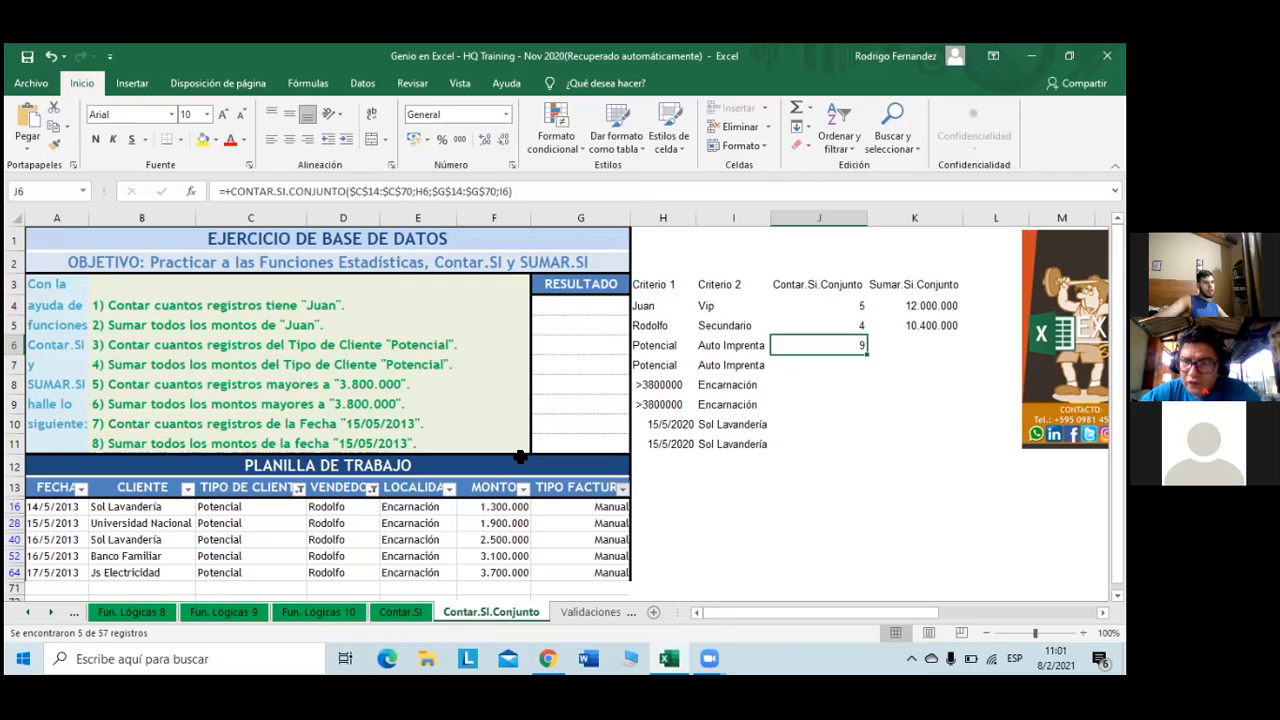
{"action": "left_click", "coordinate": [371, 488]}
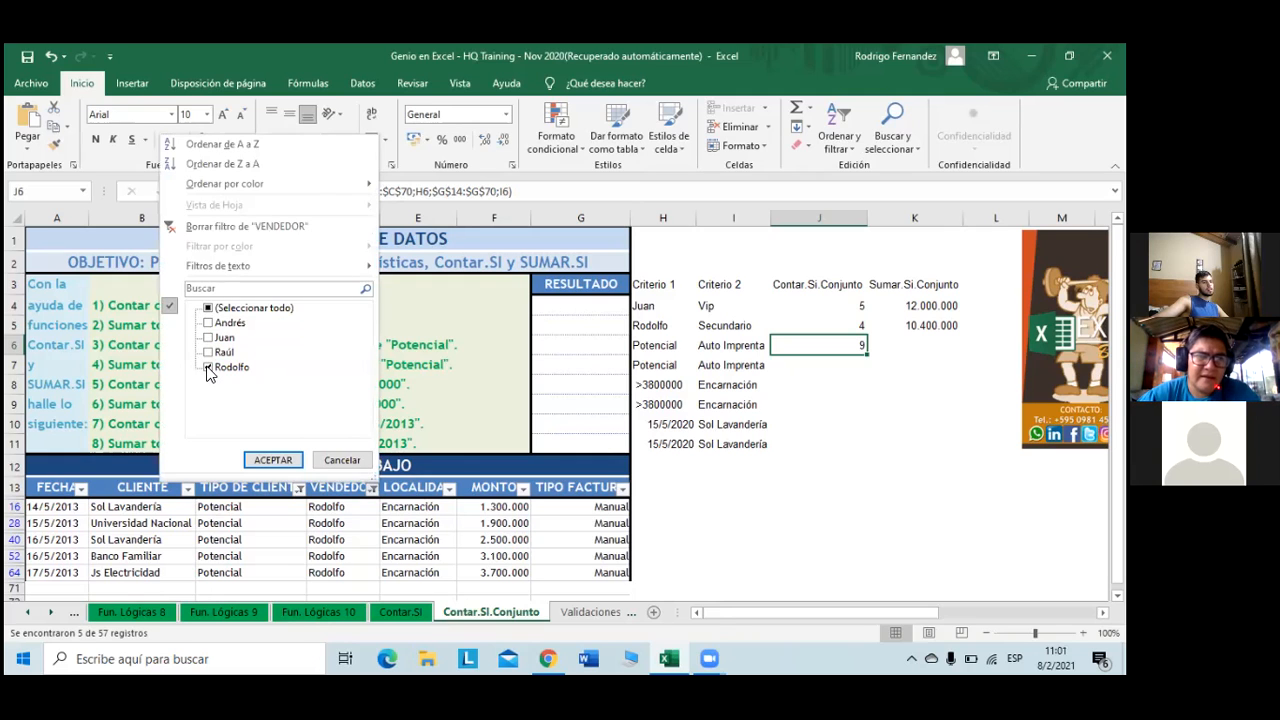
{"action": "left_click", "coordinate": [209, 308]}
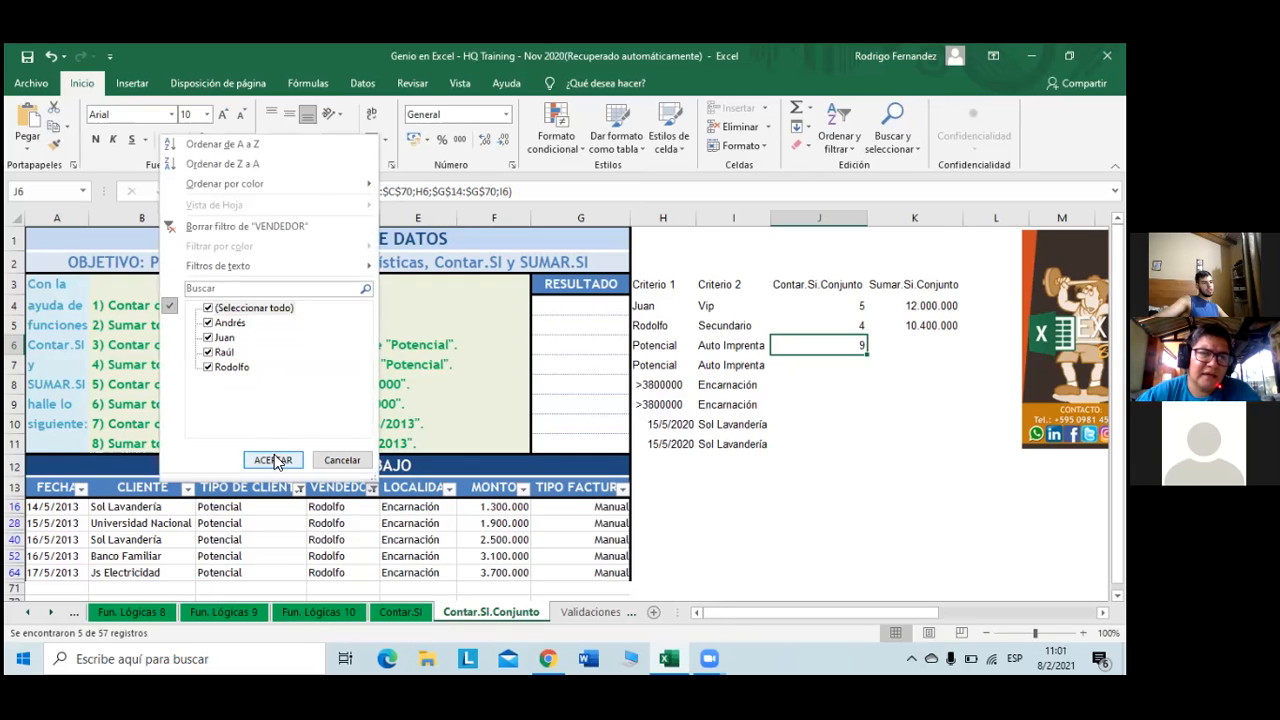
{"action": "left_click", "coordinate": [273, 460]}
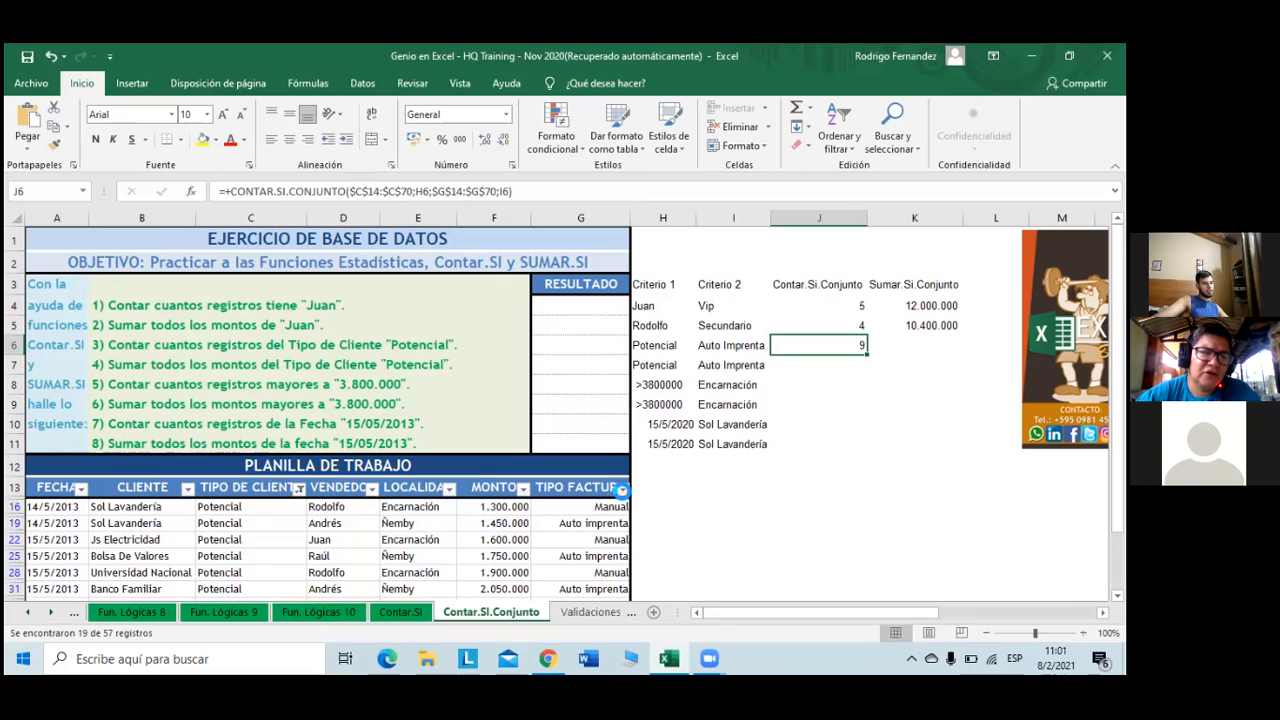
{"action": "left_click", "coordinate": [621, 490]}
{"action": "left_click", "coordinate": [470, 339]}
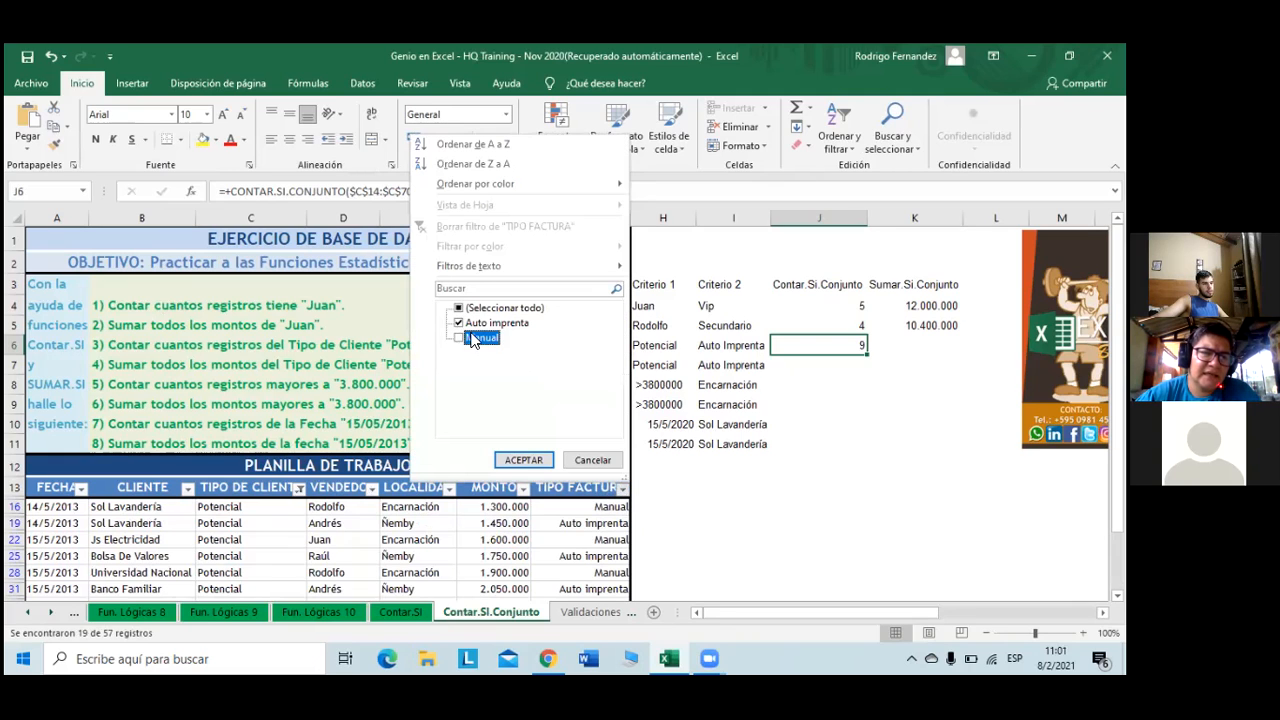
{"action": "left_click", "coordinate": [524, 461]}
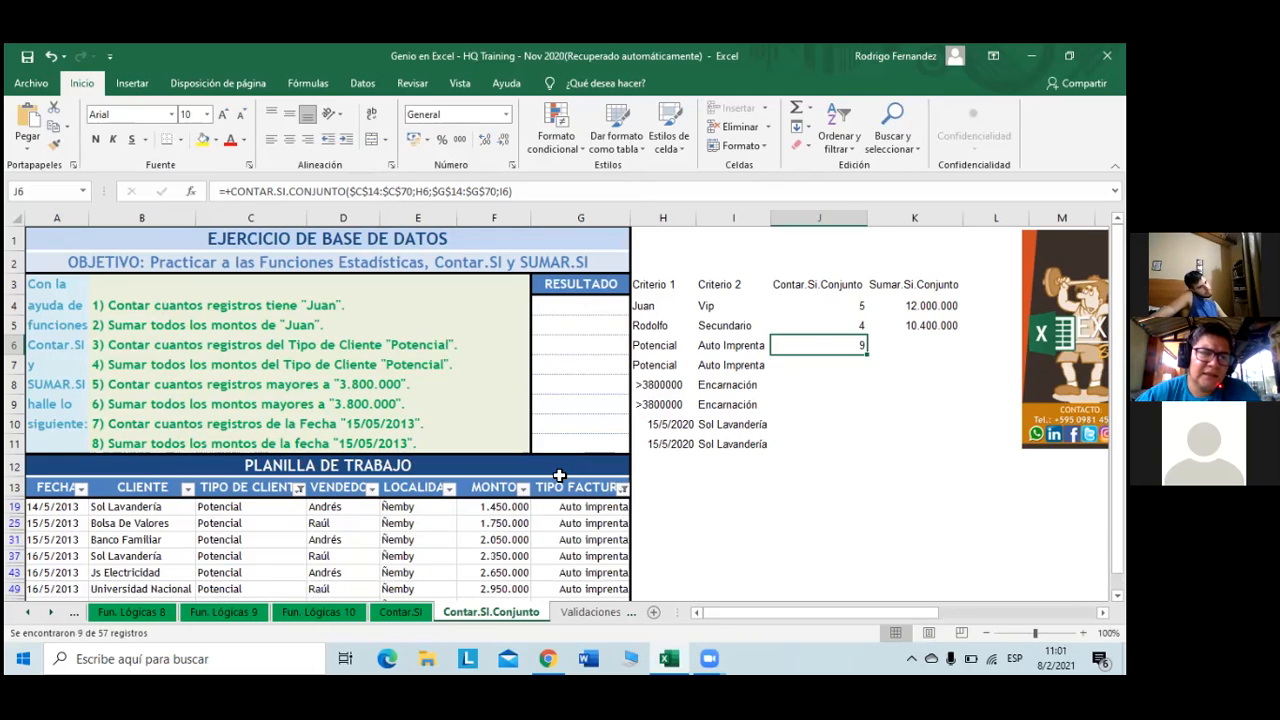
{"action": "scroll", "coordinate": [548, 490], "scroll_direction": "down", "scroll_amount": 1}
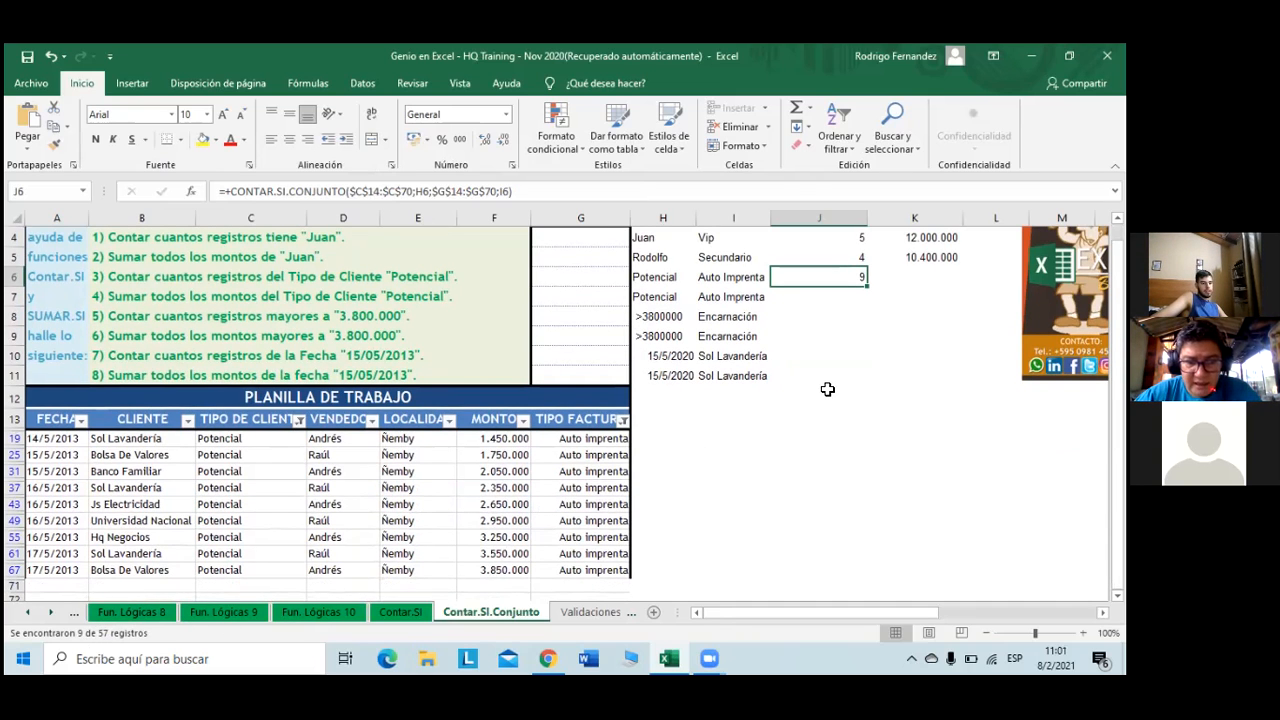
{"action": "scroll", "coordinate": [857, 377], "scroll_direction": "up", "scroll_amount": 1}
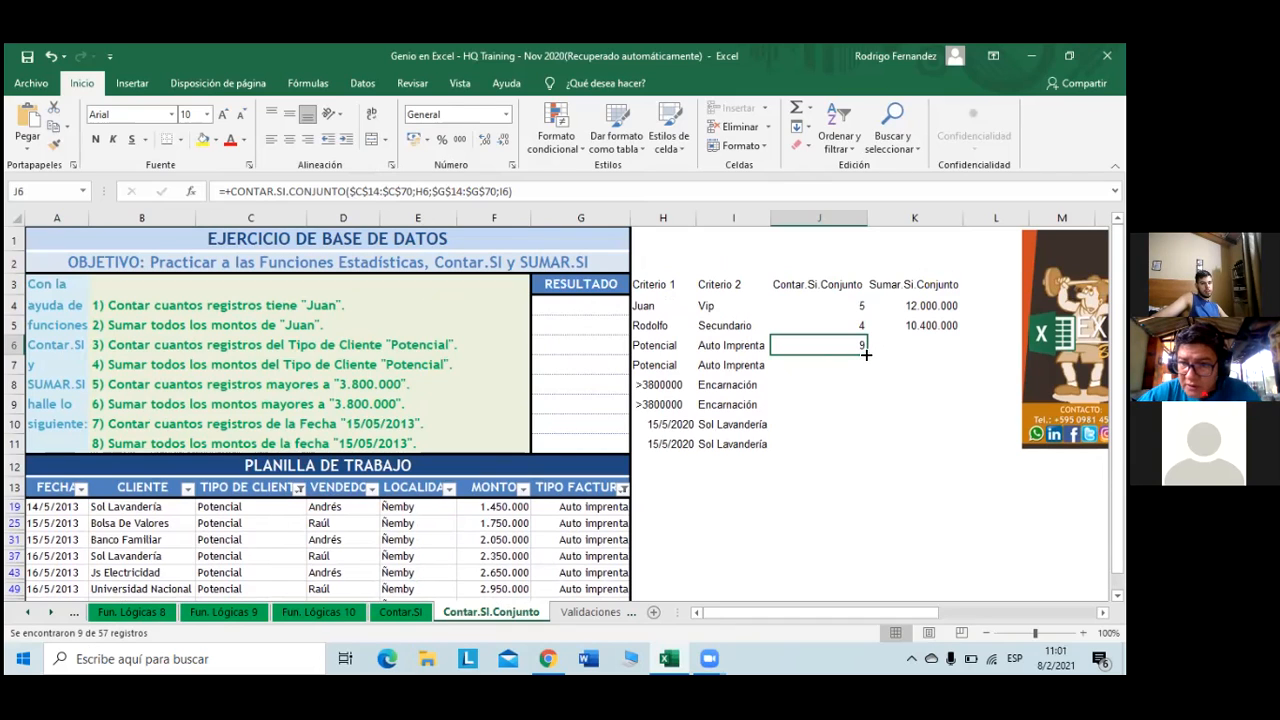
- Copy K5's SUMAR.SI.CONJUNTO formula down to K6
{"action": "left_click_drag", "start_coordinate": [866, 354], "coordinate": [922, 354]}
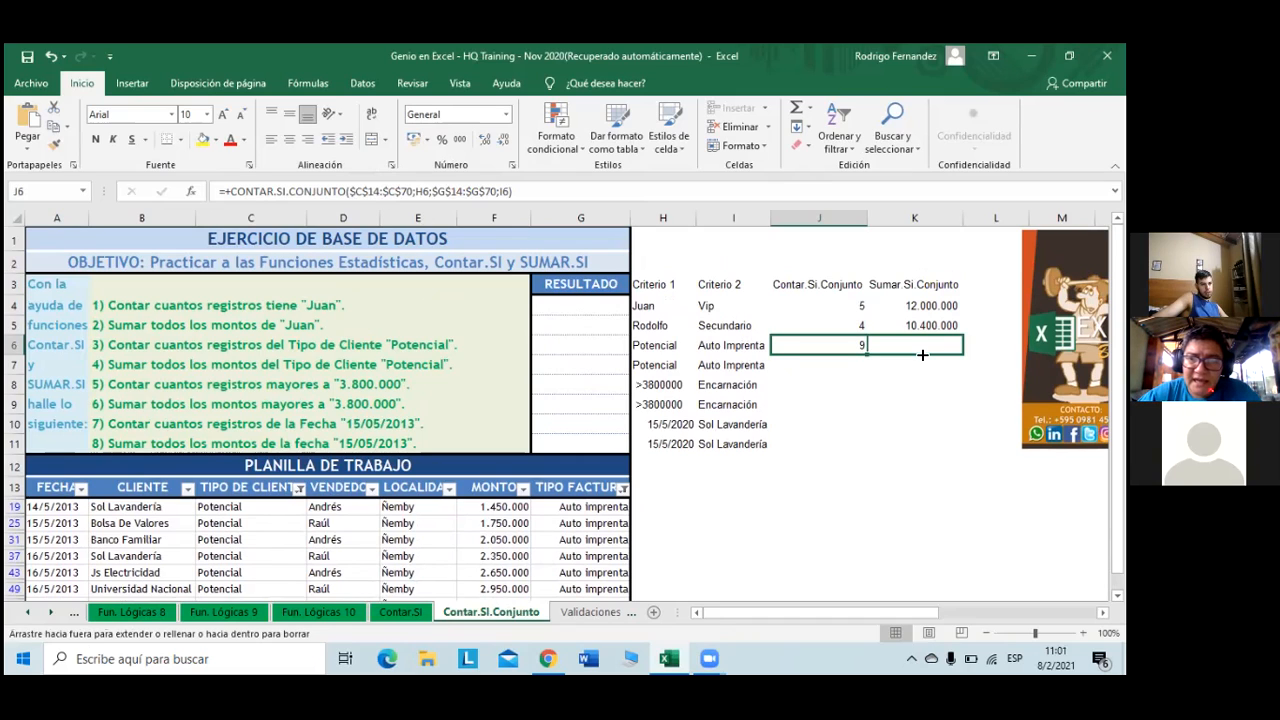
{"action": "left_click_drag", "start_coordinate": [922, 354], "coordinate": [866, 352]}
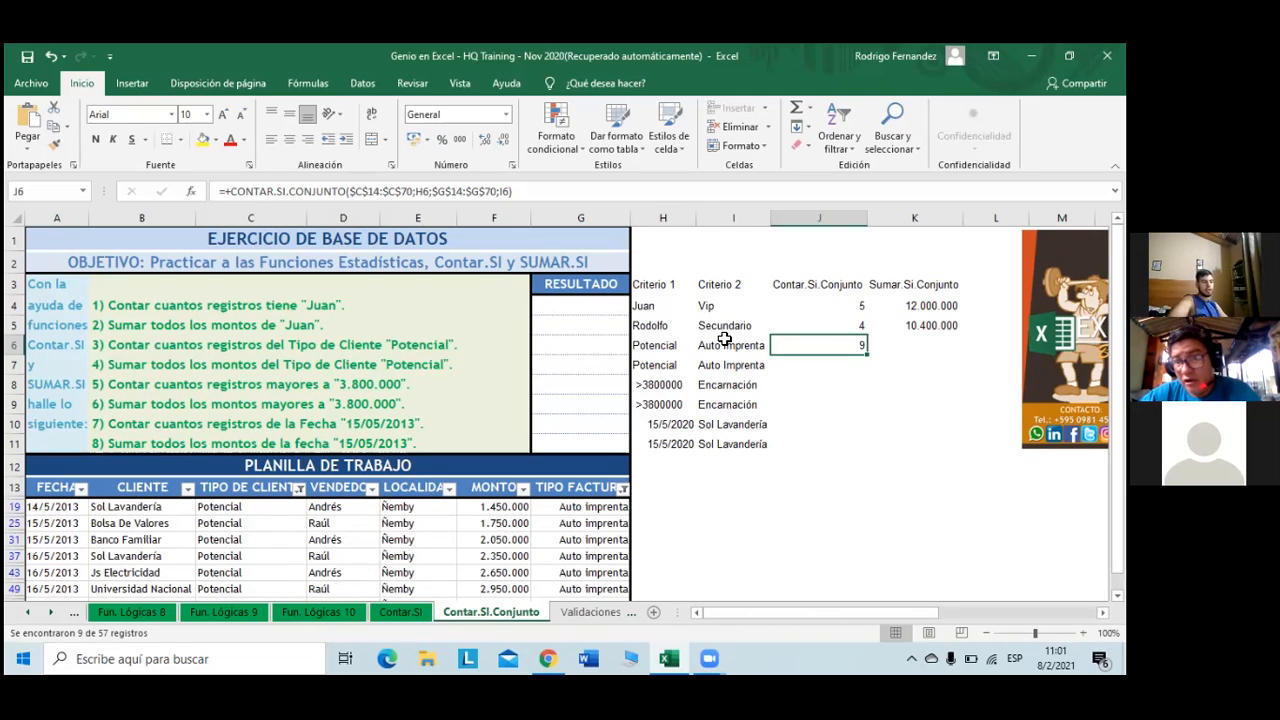
{"action": "left_click", "coordinate": [941, 327]}
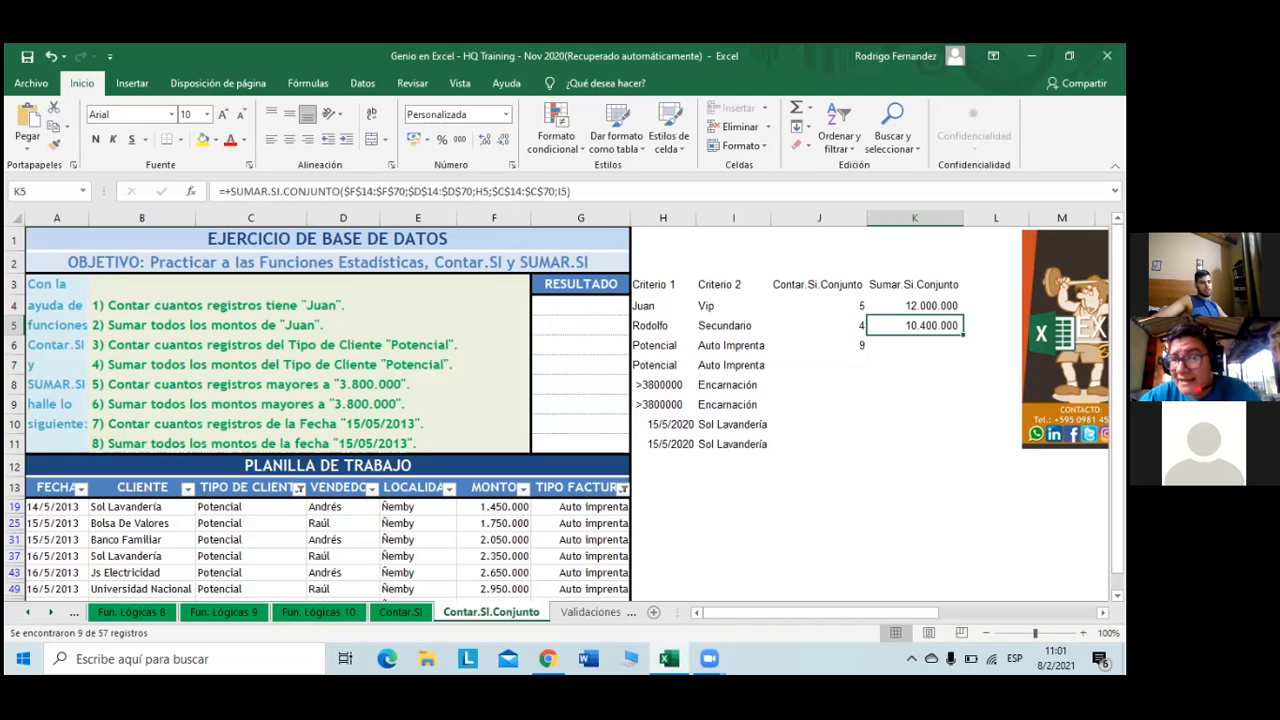
{"action": "left_click_drag", "start_coordinate": [963, 335], "coordinate": [962, 351]}
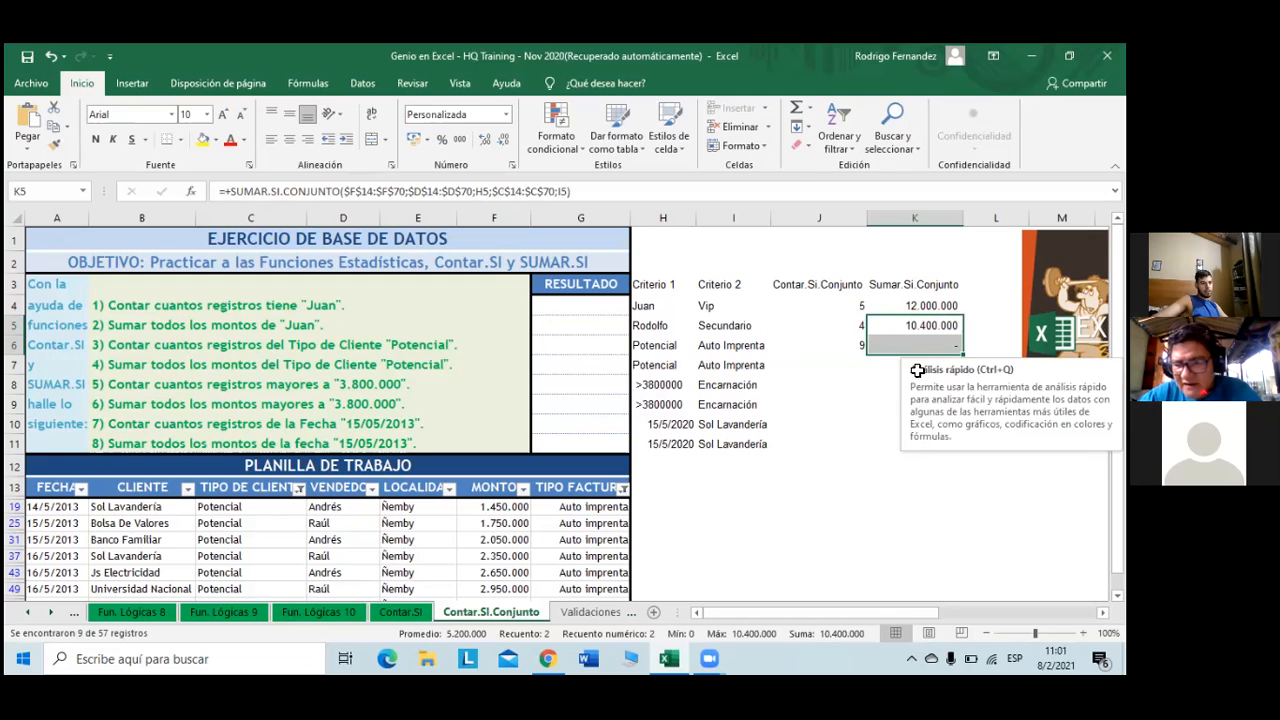
- Change K5's first criteria range from $D$14 to $C$14, so it returns 10.400.000
{"action": "left_click", "coordinate": [357, 190]}
{"action": "key", "text": "BackSpace"}
{"action": "type", "text": "C"}
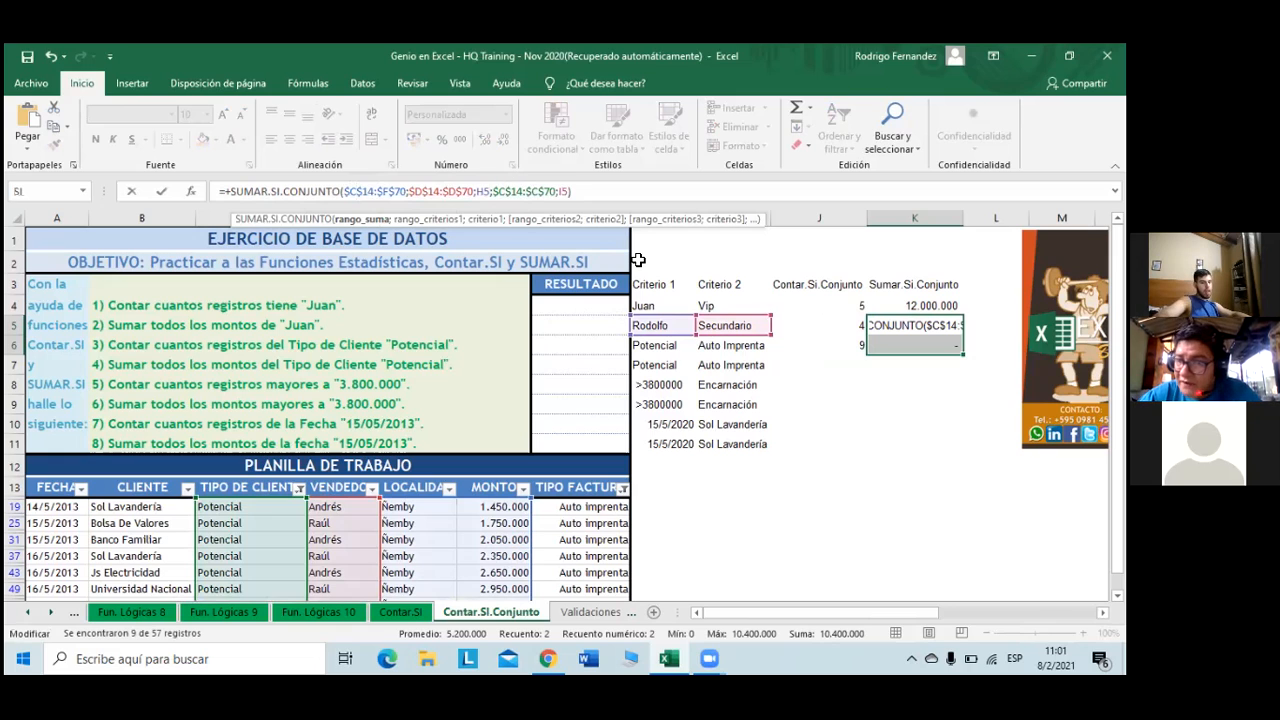
{"action": "key", "text": "BackSpace"}
{"action": "type", "text": "F"}
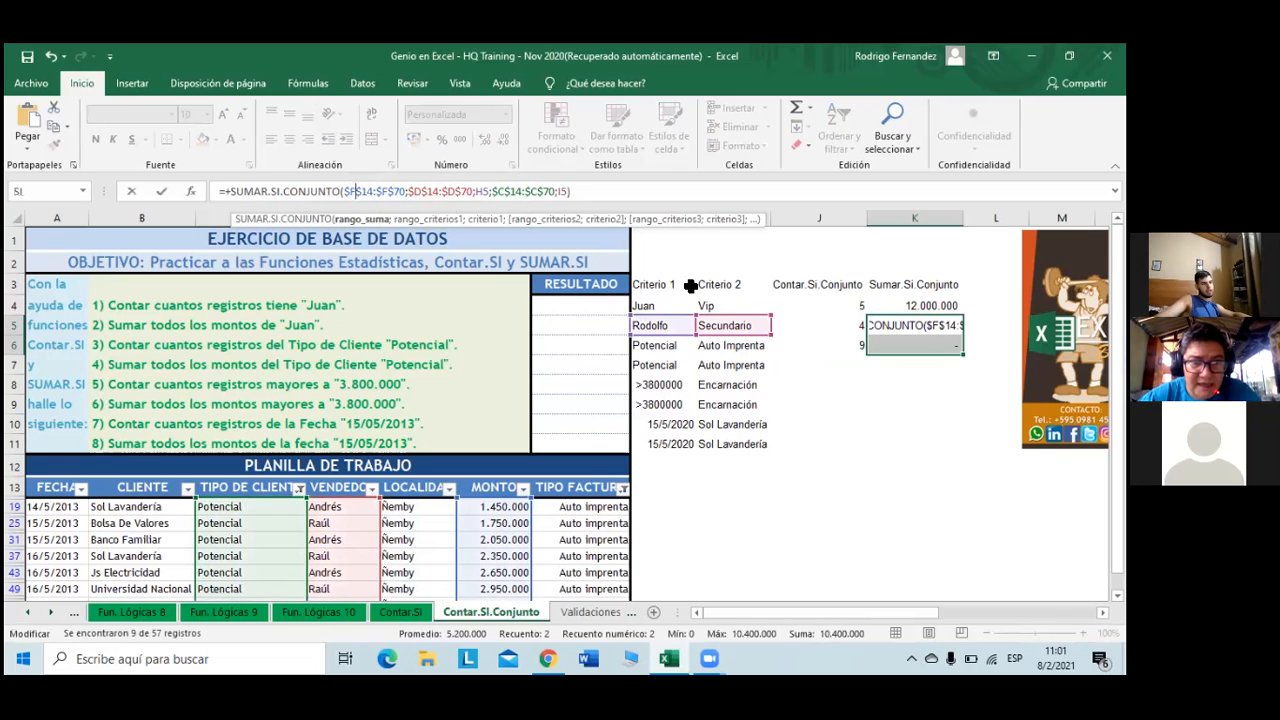
{"action": "left_click", "coordinate": [426, 190]}
{"action": "key", "text": "BackSpace"}
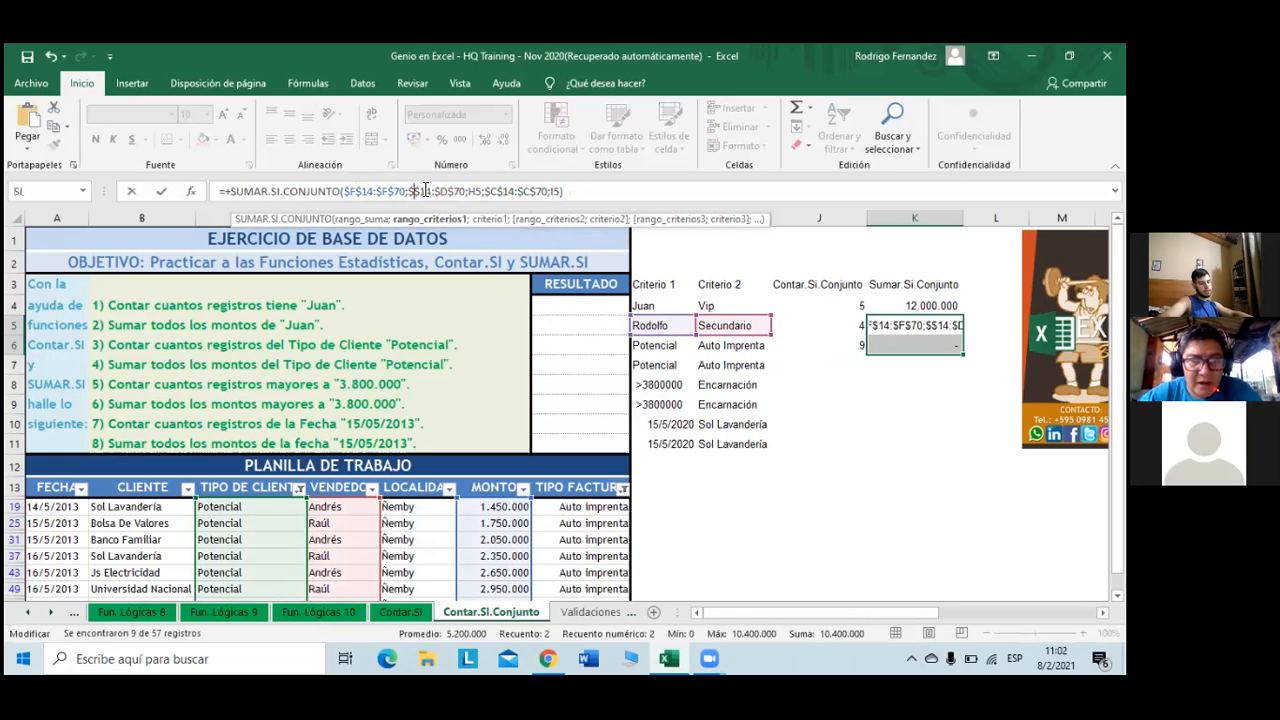
{"action": "type", "text": "C"}
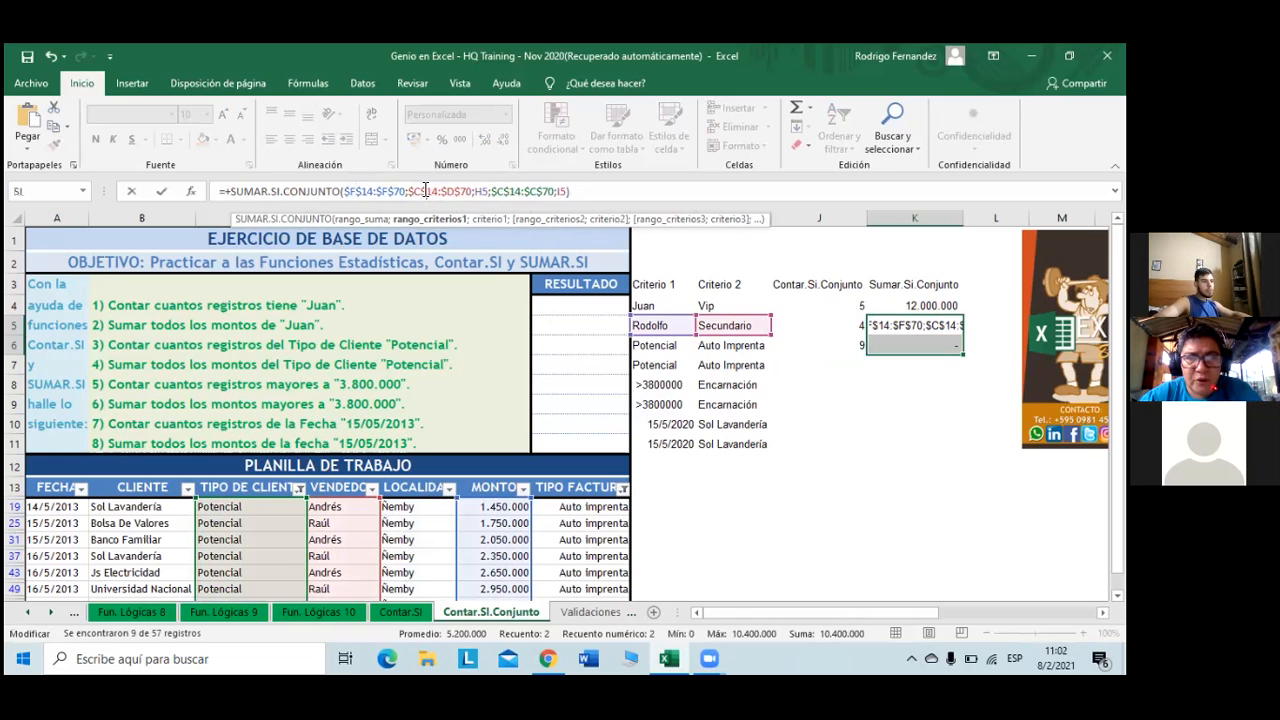
{"action": "key", "text": "Right"}
{"action": "key", "text": "Right"}
{"action": "key", "text": "Right"}
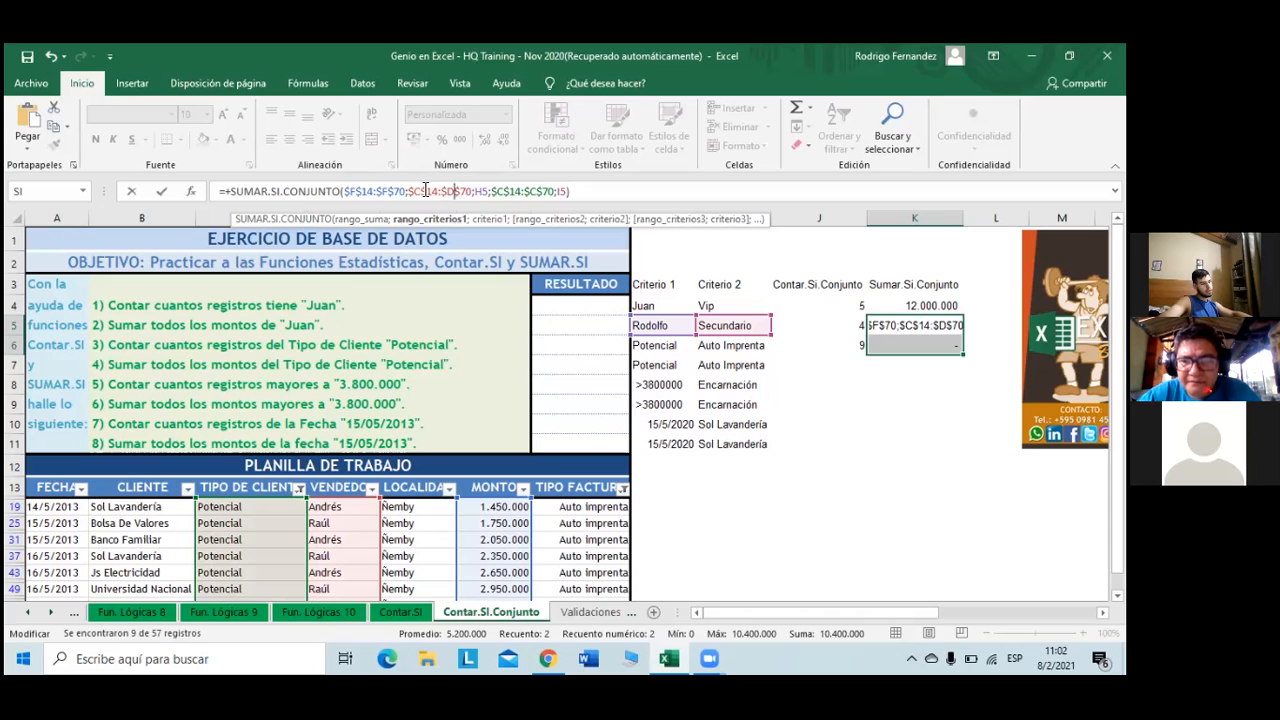
{"action": "key", "text": "Return"}
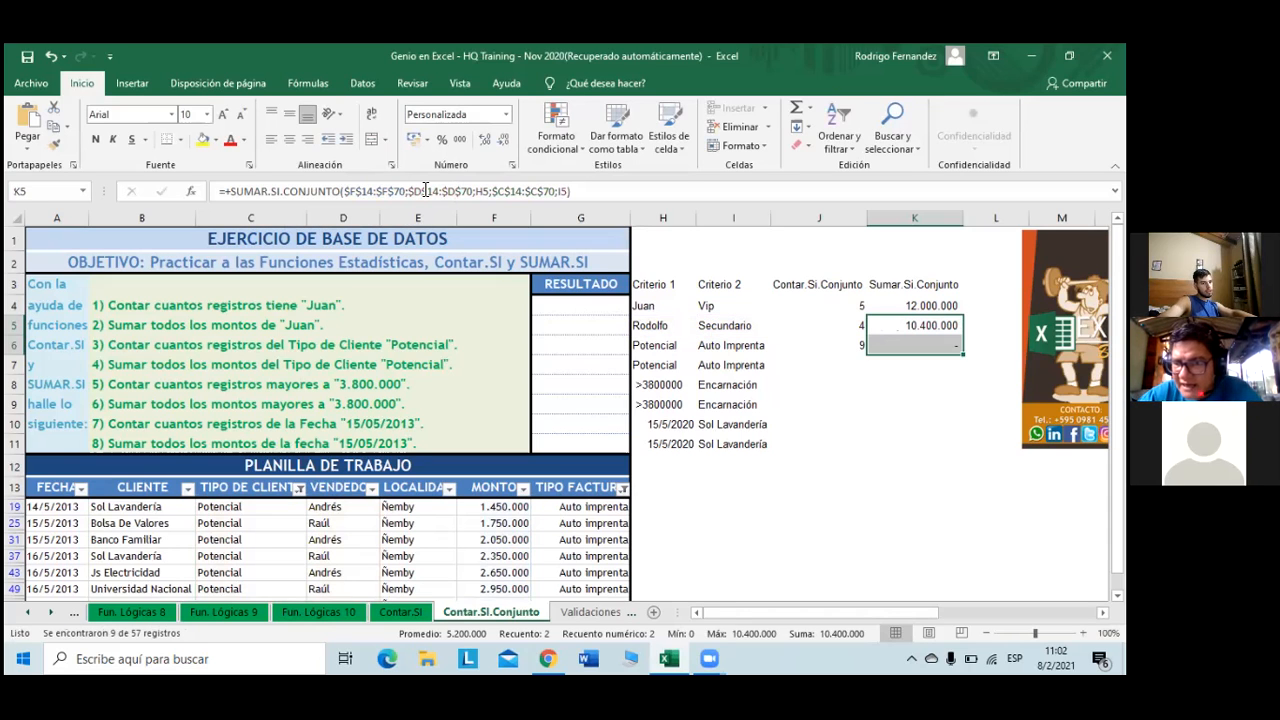
- Point K6's criteria ranges to columns C and G and confirm 23.850.000 against the filtered MONTO amounts
{"action": "left_click", "coordinate": [942, 369]}
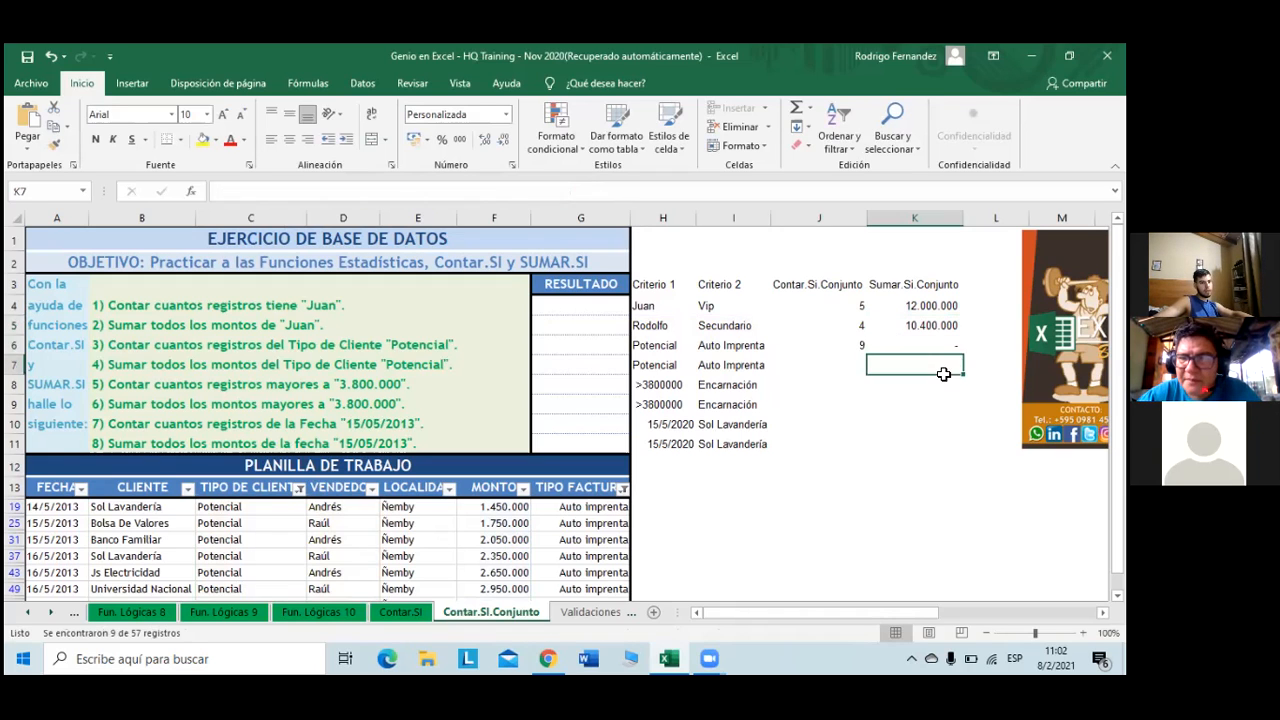
{"action": "double_click", "coordinate": [925, 353]}
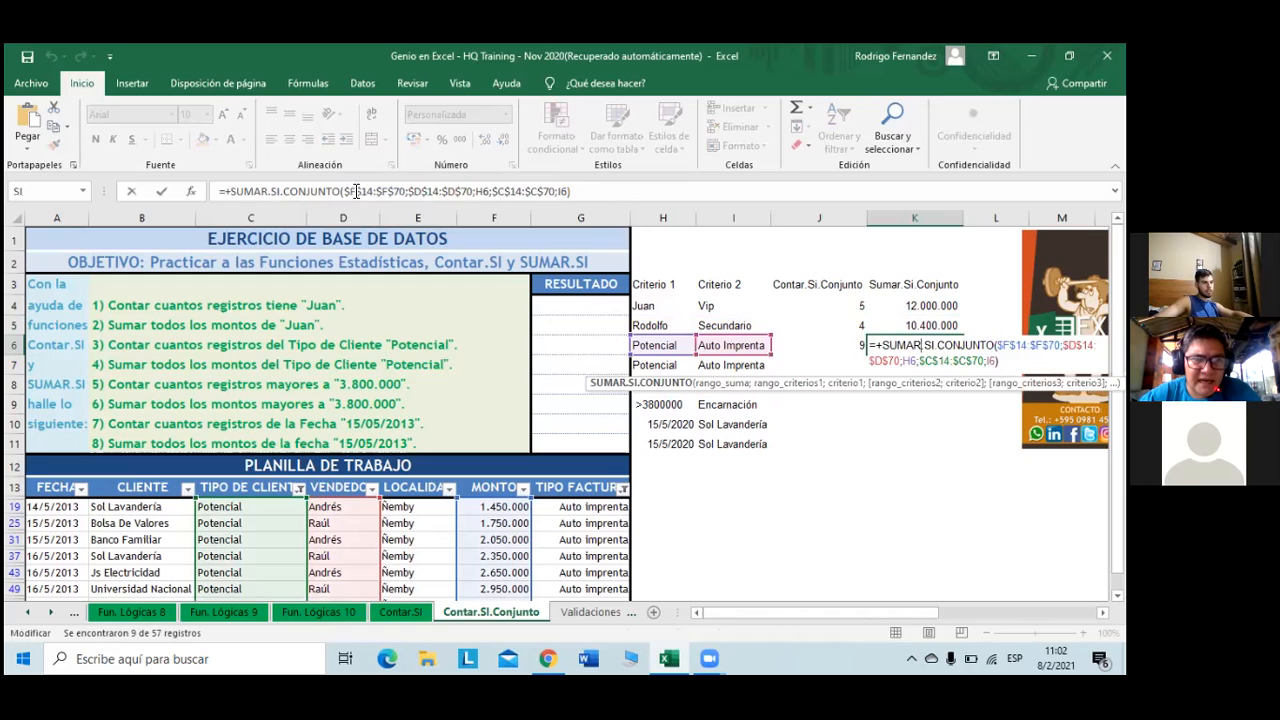
{"action": "left_click", "coordinate": [422, 190]}
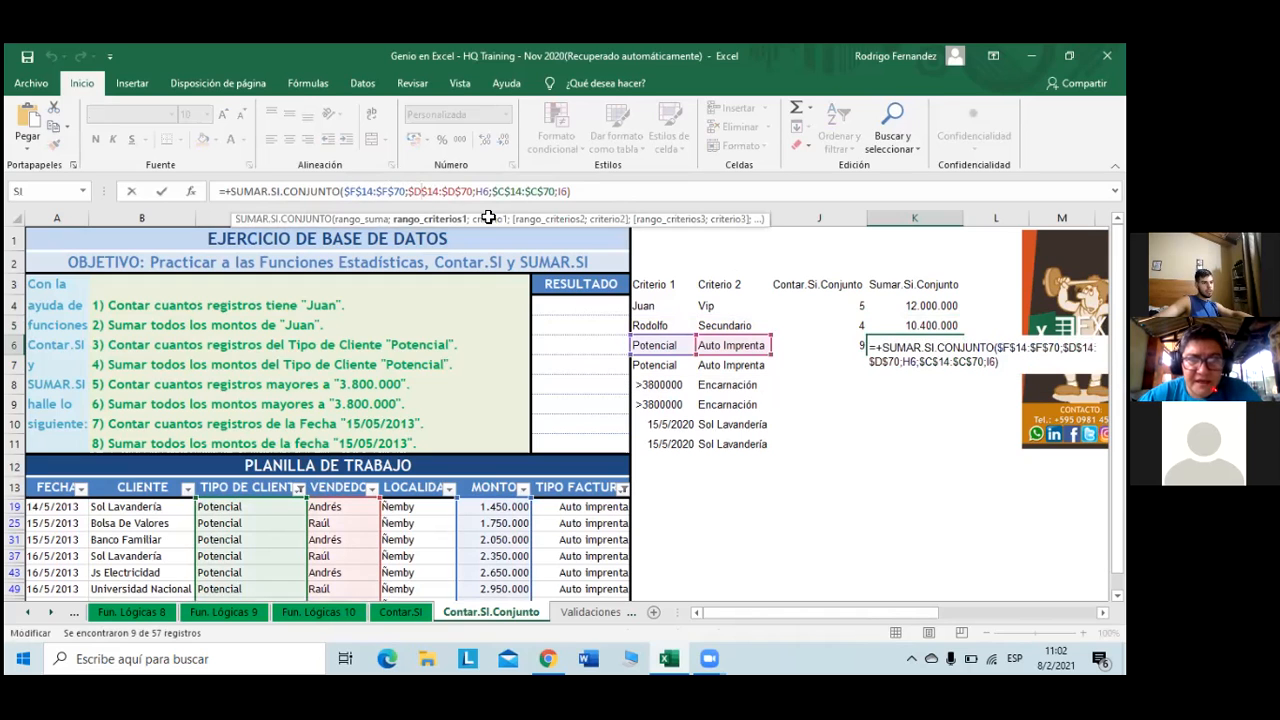
{"action": "key", "text": "BackSpace"}
{"action": "type", "text": "C"}
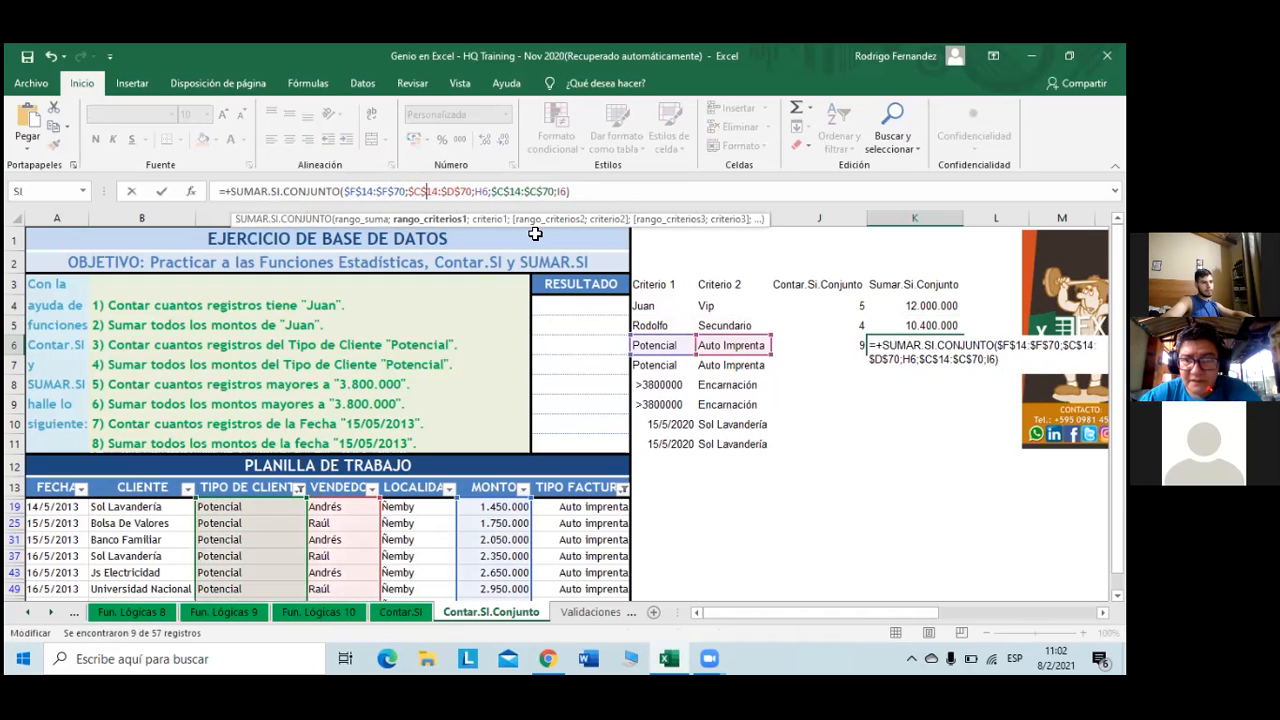
{"action": "key", "text": "BackSpace"}
{"action": "type", "text": "C"}
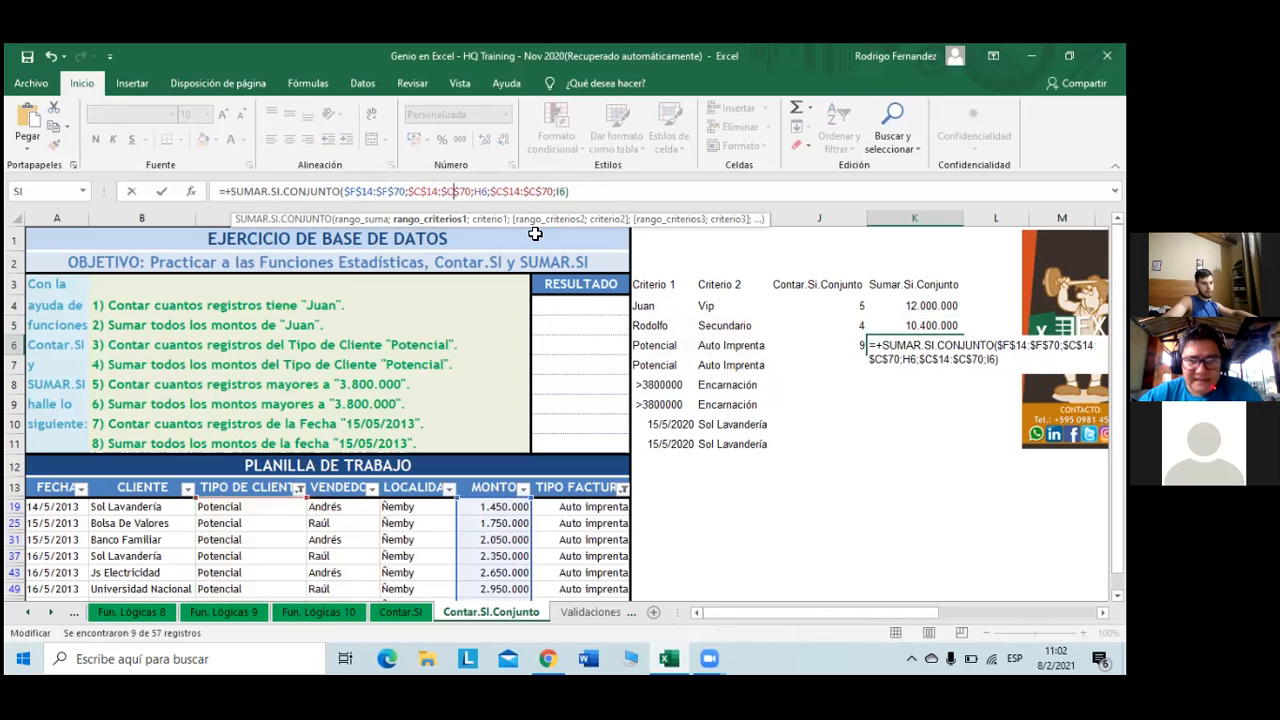
{"action": "key", "text": "Right"}
{"action": "key", "text": "Right"}
{"action": "key", "text": "Right"}
{"action": "key", "text": "Right"}
{"action": "key", "text": "Right"}
{"action": "key", "text": "BackSpace"}
{"action": "type", "text": "G"}
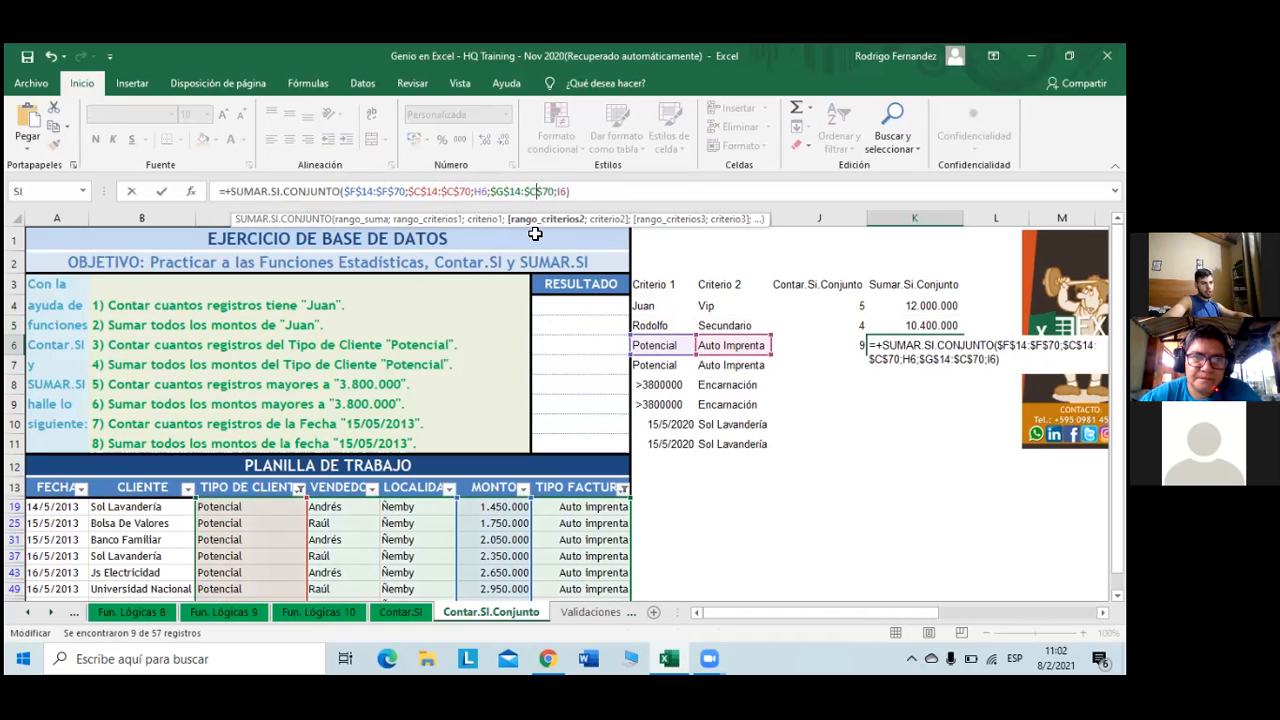
{"action": "key", "text": "BackSpace"}
{"action": "type", "text": "G"}
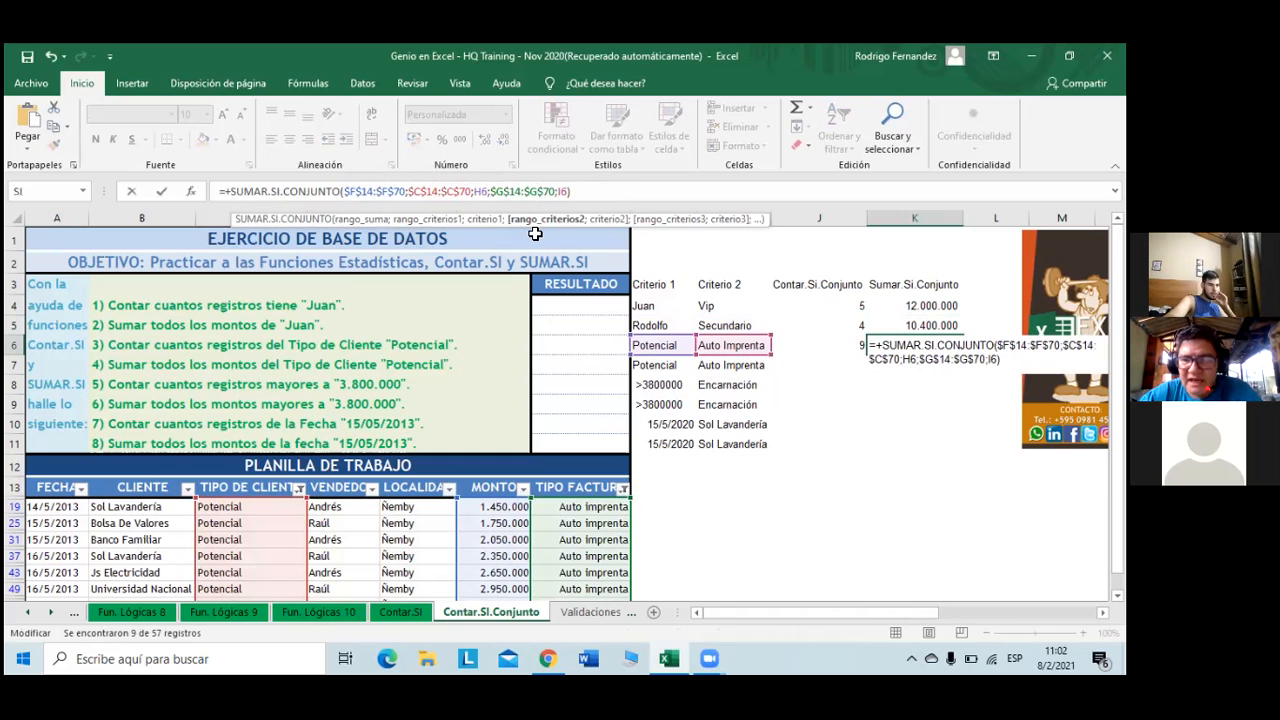
{"action": "key", "text": "Return"}
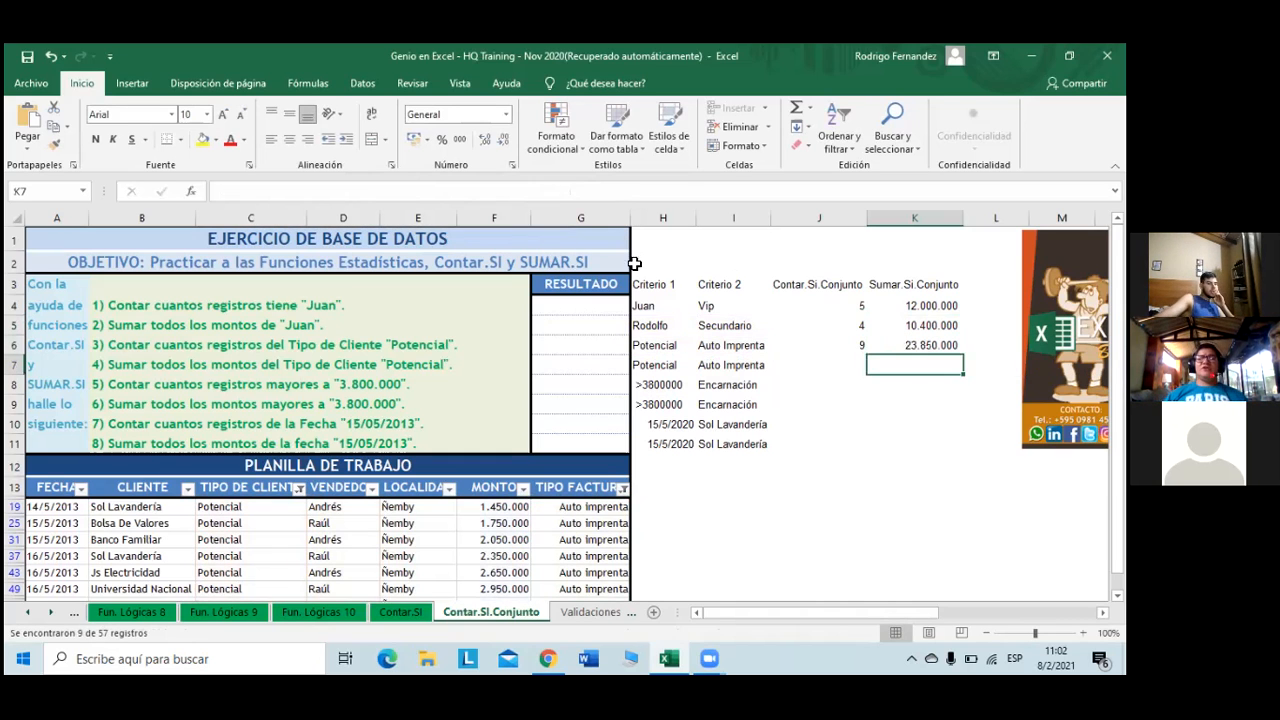
{"action": "scroll", "coordinate": [551, 523], "scroll_direction": "down", "scroll_amount": 1}
{"action": "left_click_drag", "start_coordinate": [497, 440], "coordinate": [507, 566]}
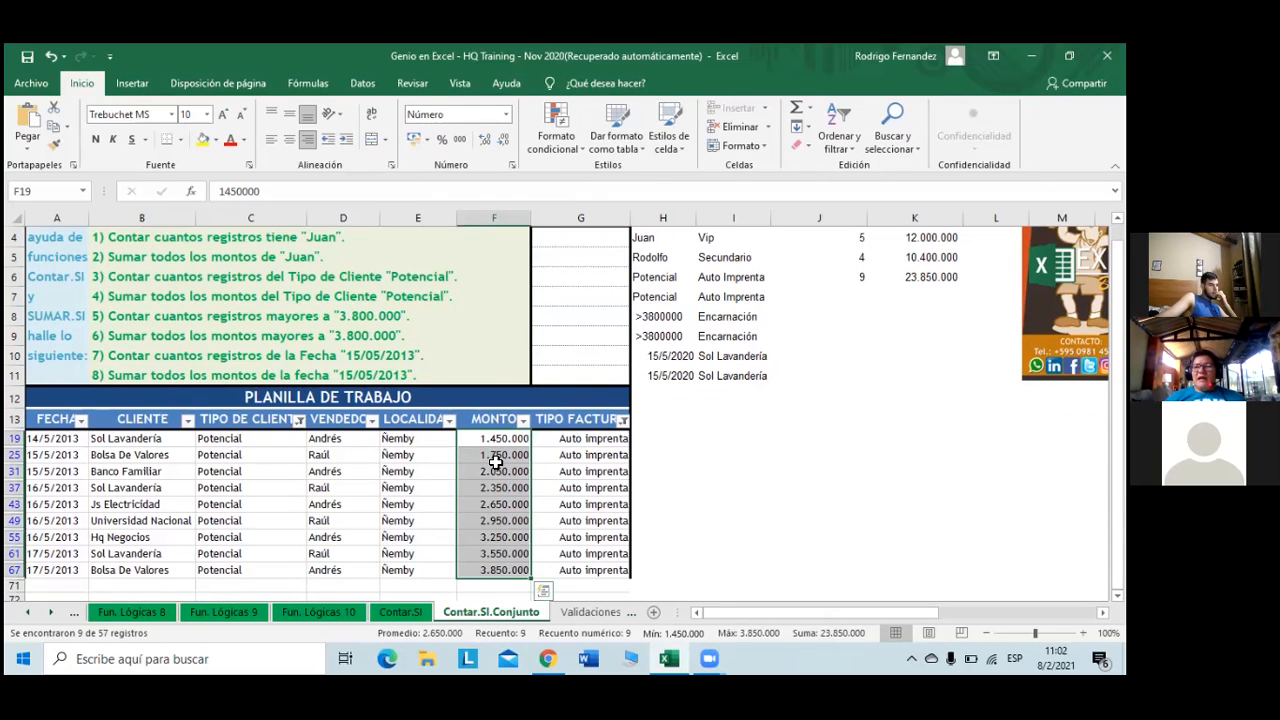
{"action": "scroll", "coordinate": [664, 434], "scroll_direction": "up", "scroll_amount": 1}
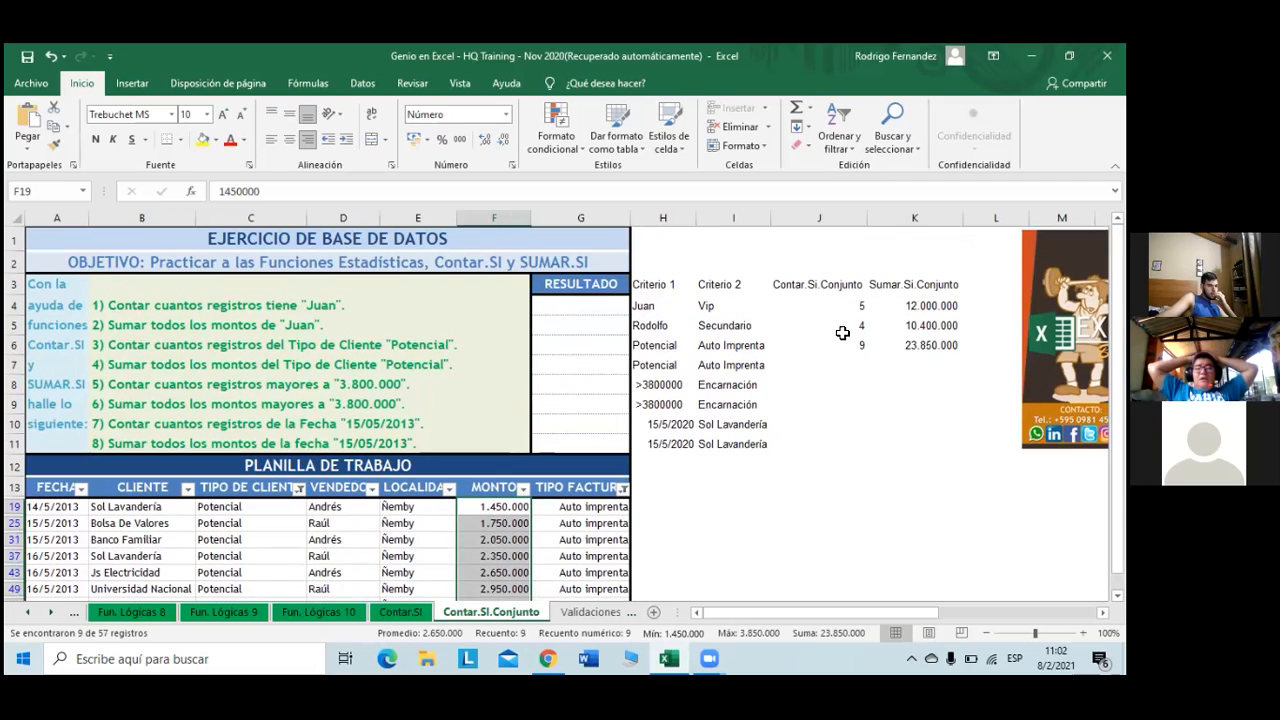
- Copy J6 and K6 down to row 7, which repeats 9 and 23.850.000
{"action": "left_click", "coordinate": [858, 348]}
{"action": "left_click_drag", "start_coordinate": [872, 355], "coordinate": [870, 375]}
{"action": "left_click", "coordinate": [930, 345]}
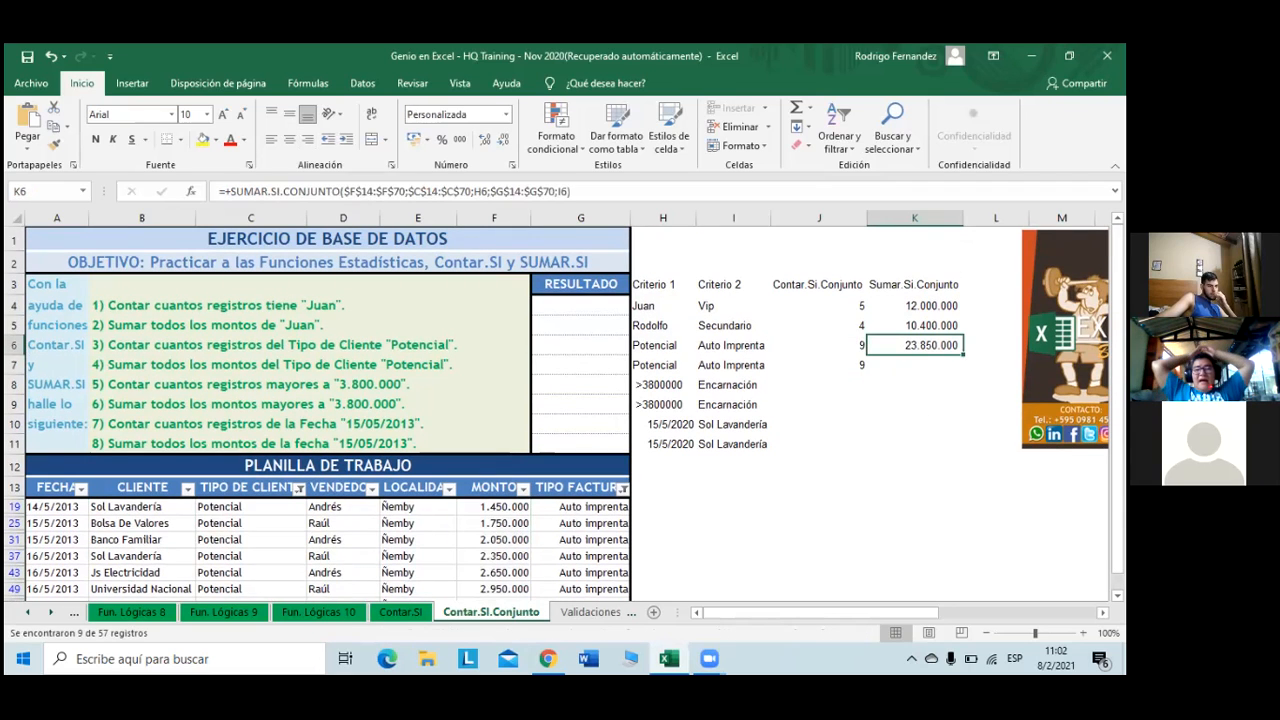
{"action": "left_click_drag", "start_coordinate": [963, 354], "coordinate": [963, 372]}
{"action": "left_click_drag", "start_coordinate": [748, 373], "coordinate": [748, 373]}
{"action": "left_click", "coordinate": [666, 365]}
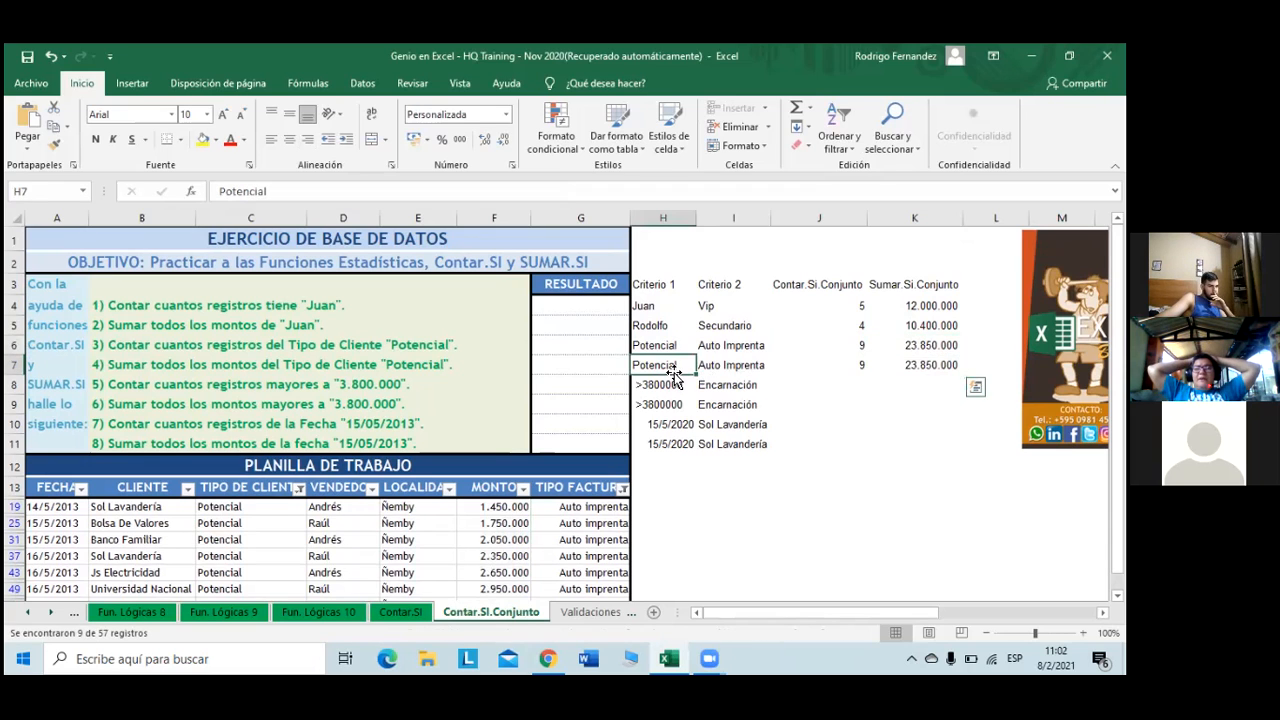
{"action": "scroll", "coordinate": [592, 502], "scroll_direction": "down", "scroll_amount": 1}
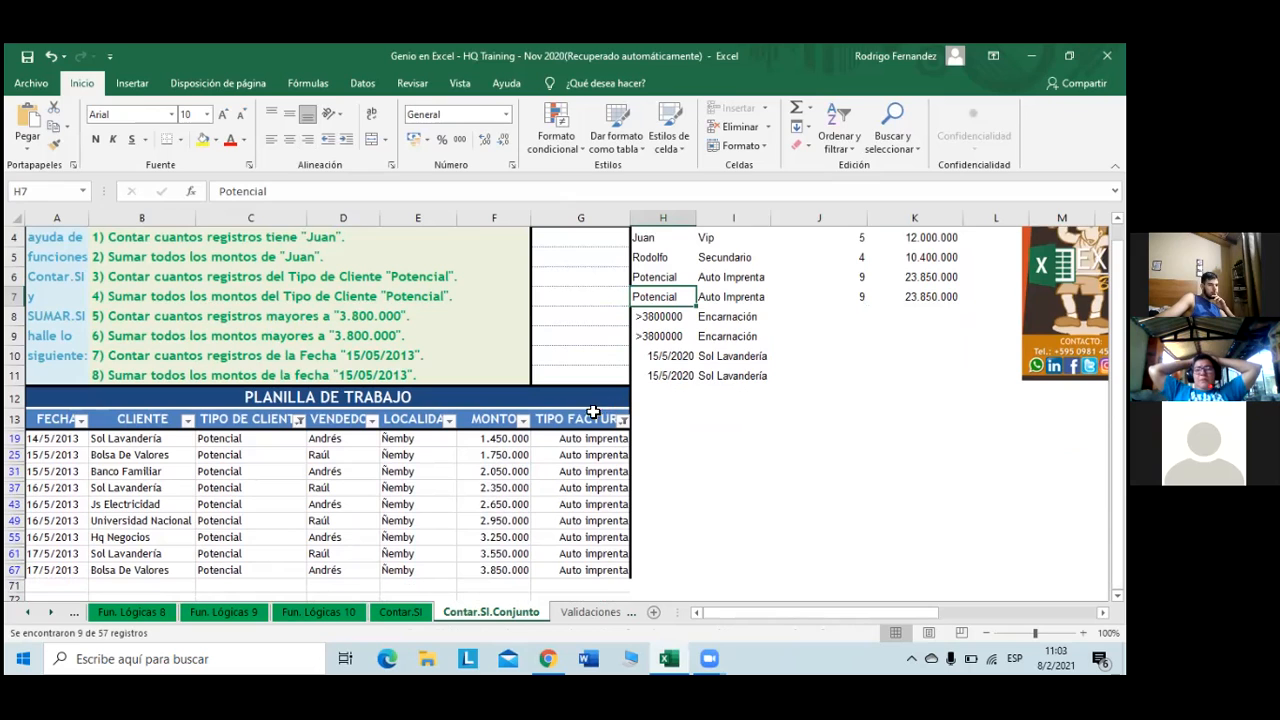
- Replace I7's Auto Imprenta criterion with Manual, giving 10 and 26.500.000
{"action": "left_click", "coordinate": [712, 298]}
{"action": "triple_click", "coordinate": [240, 184]}
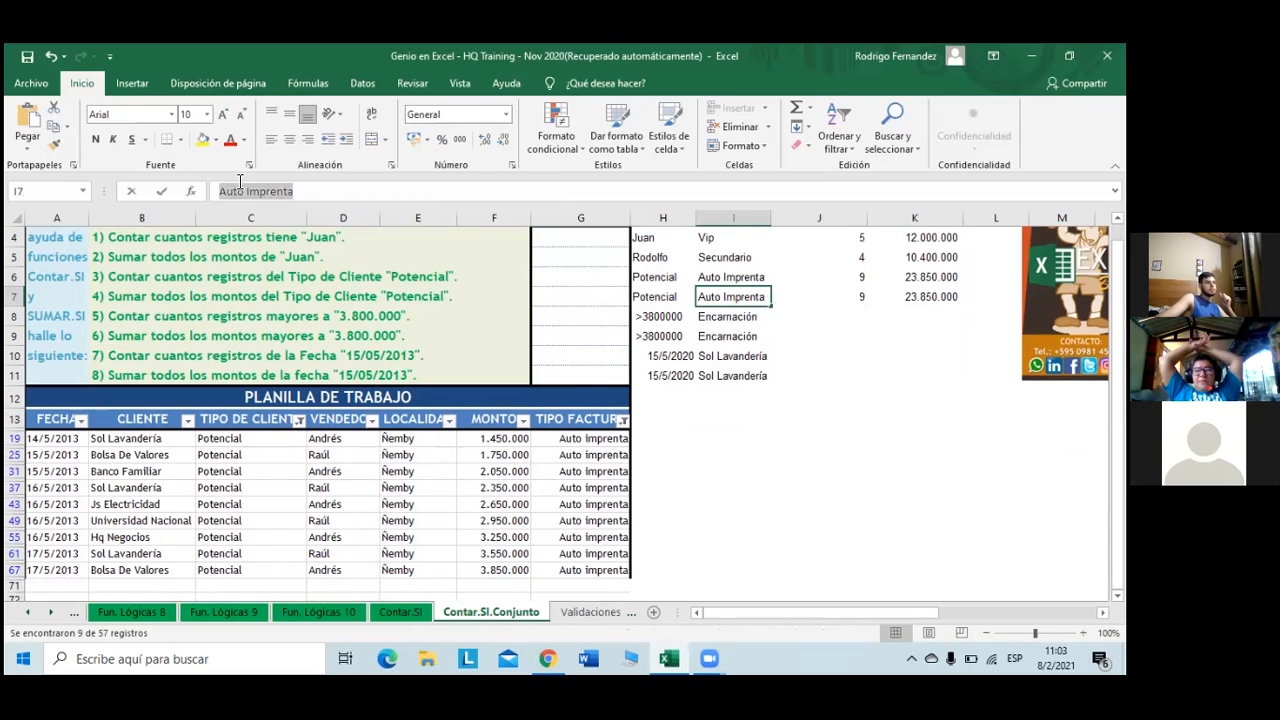
{"action": "type", "text": "Manual"}
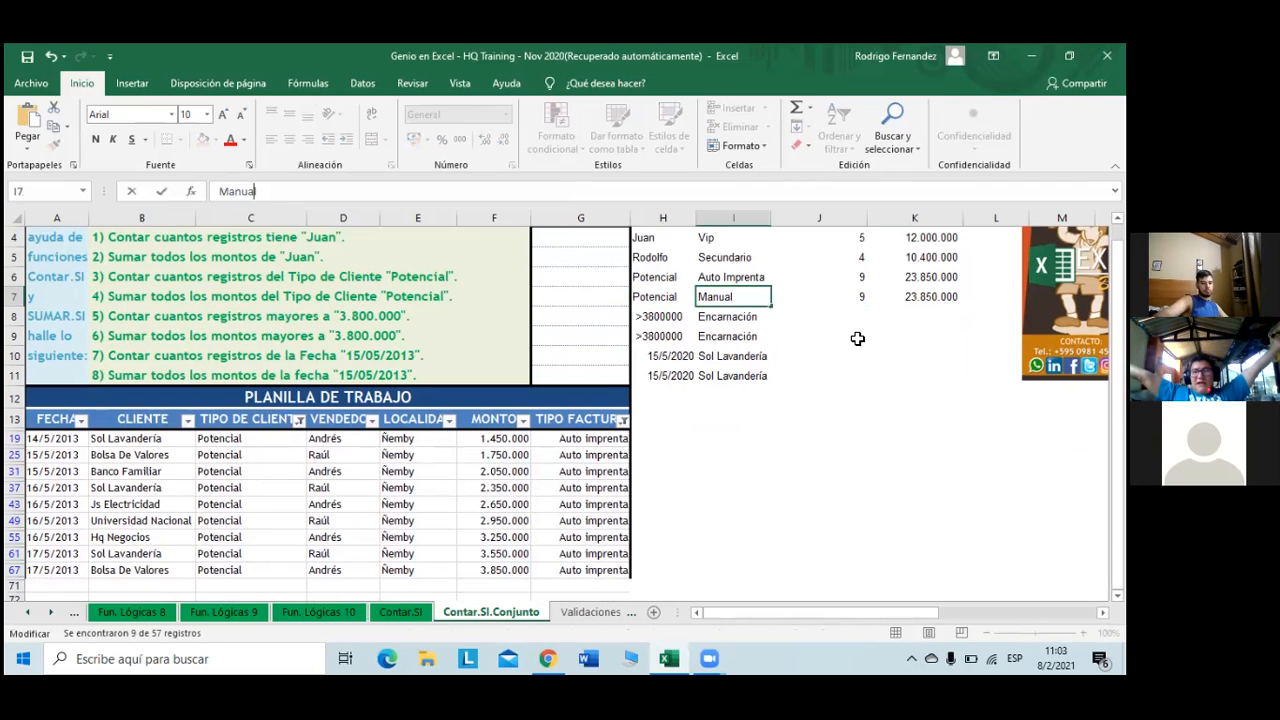
{"action": "key", "text": "Return"}
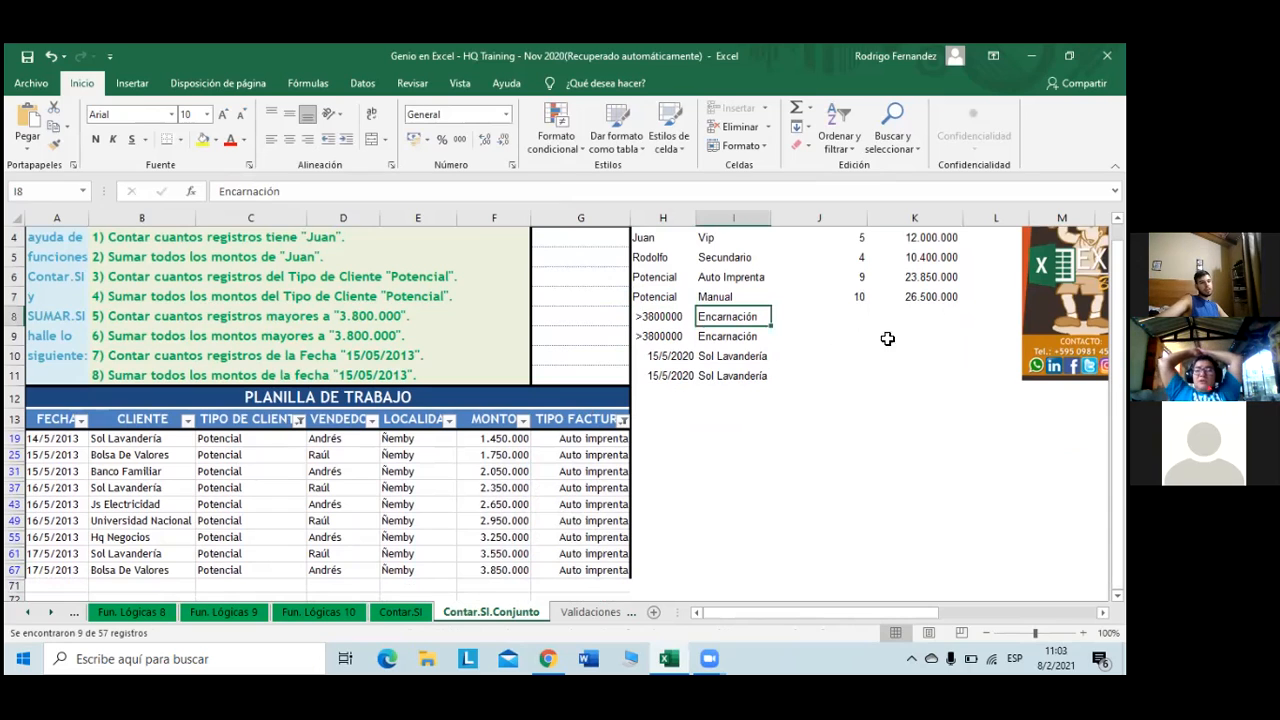
- Filter TIPO FACTURA to Manual only and select the MONTO amounts to confirm 26.500.000
{"action": "left_click", "coordinate": [623, 420]}
{"action": "left_click", "coordinate": [460, 269]}
{"action": "left_click", "coordinate": [460, 254]}
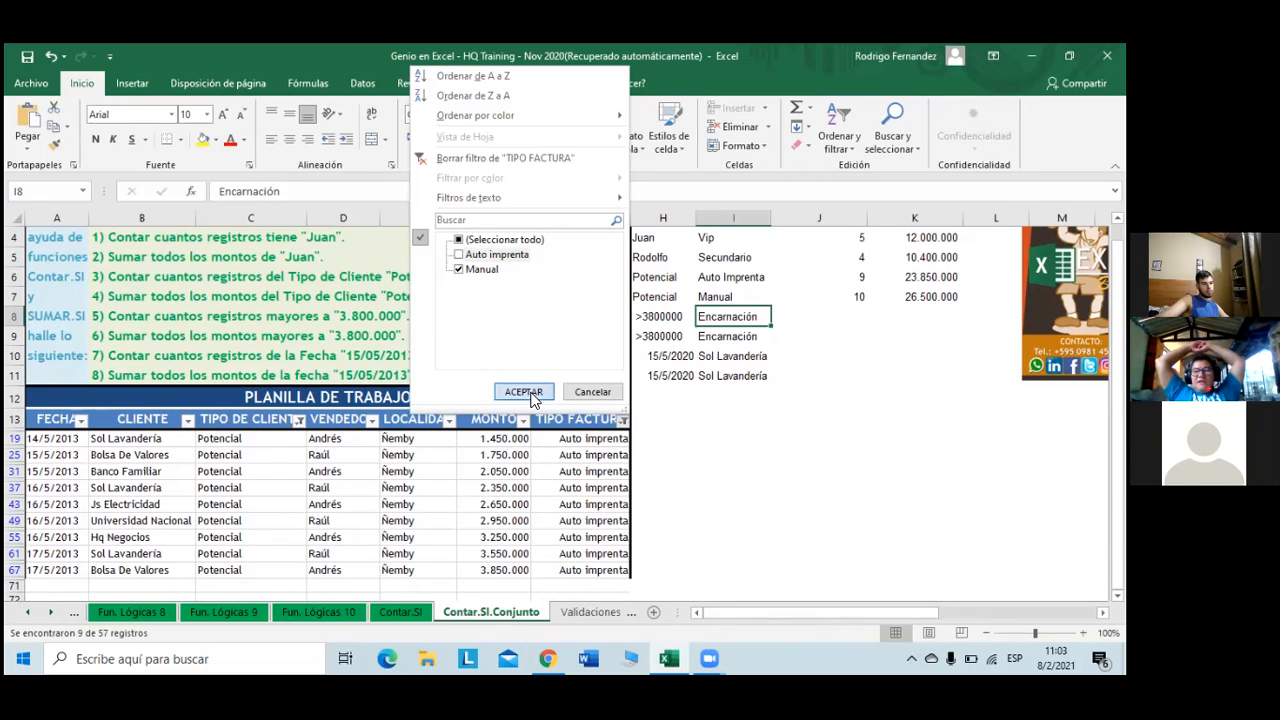
{"action": "left_click", "coordinate": [529, 393]}
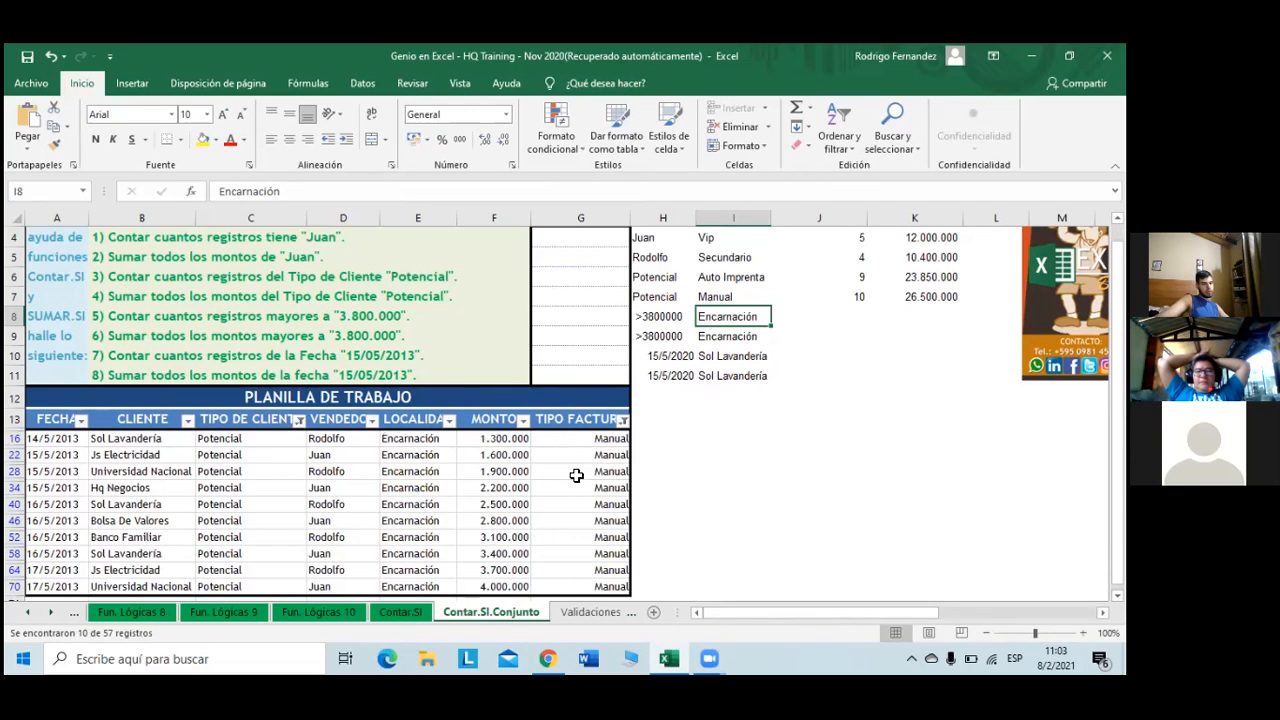
{"action": "left_click_drag", "start_coordinate": [520, 440], "coordinate": [515, 587]}
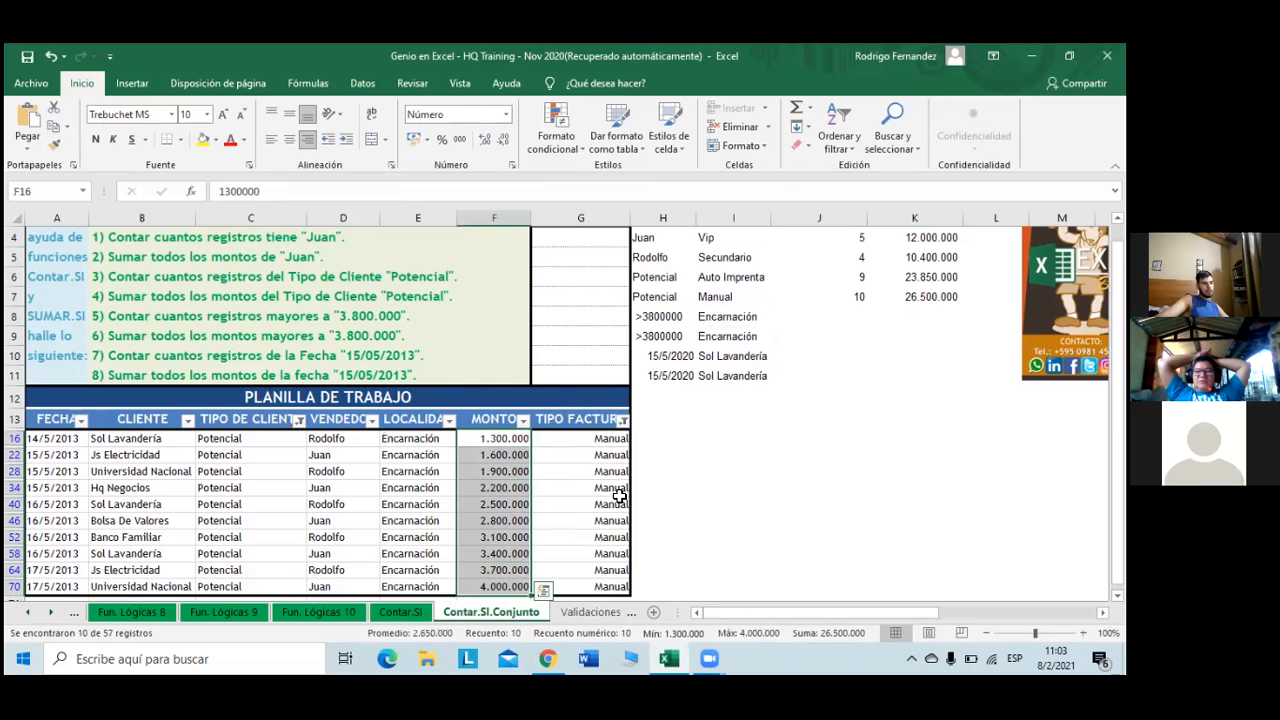
{"action": "left_click", "coordinate": [820, 318]}
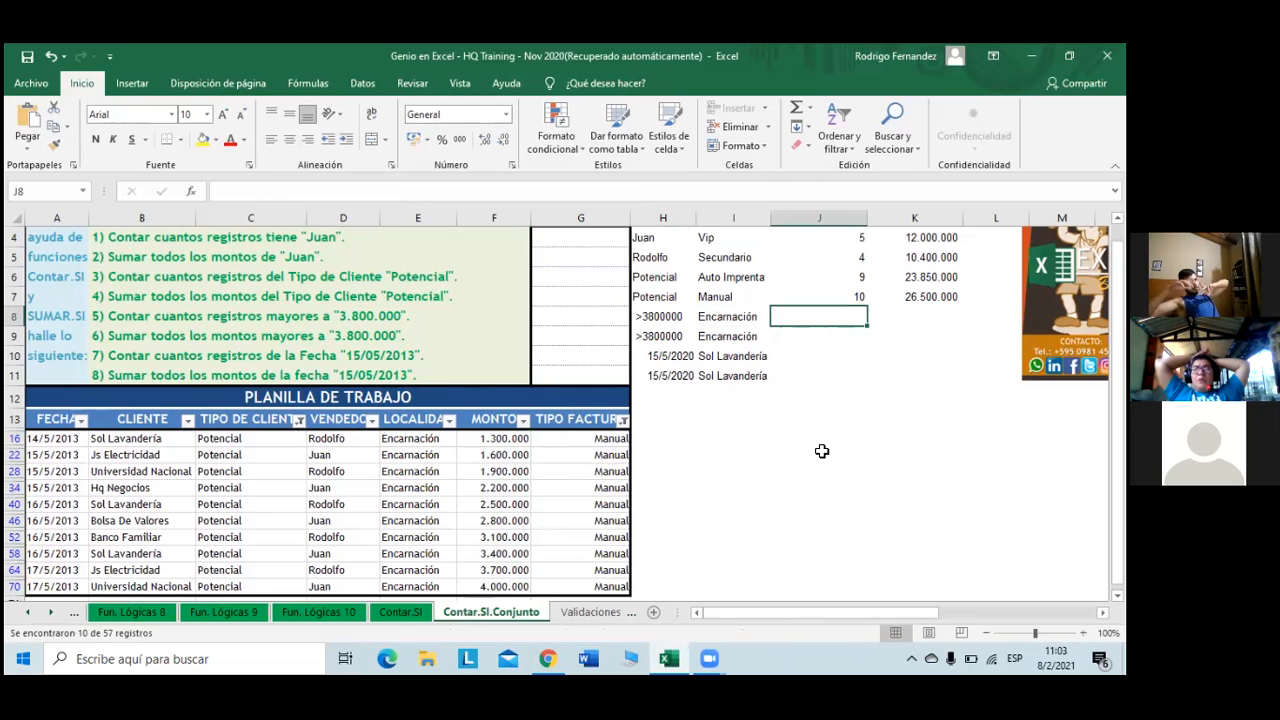
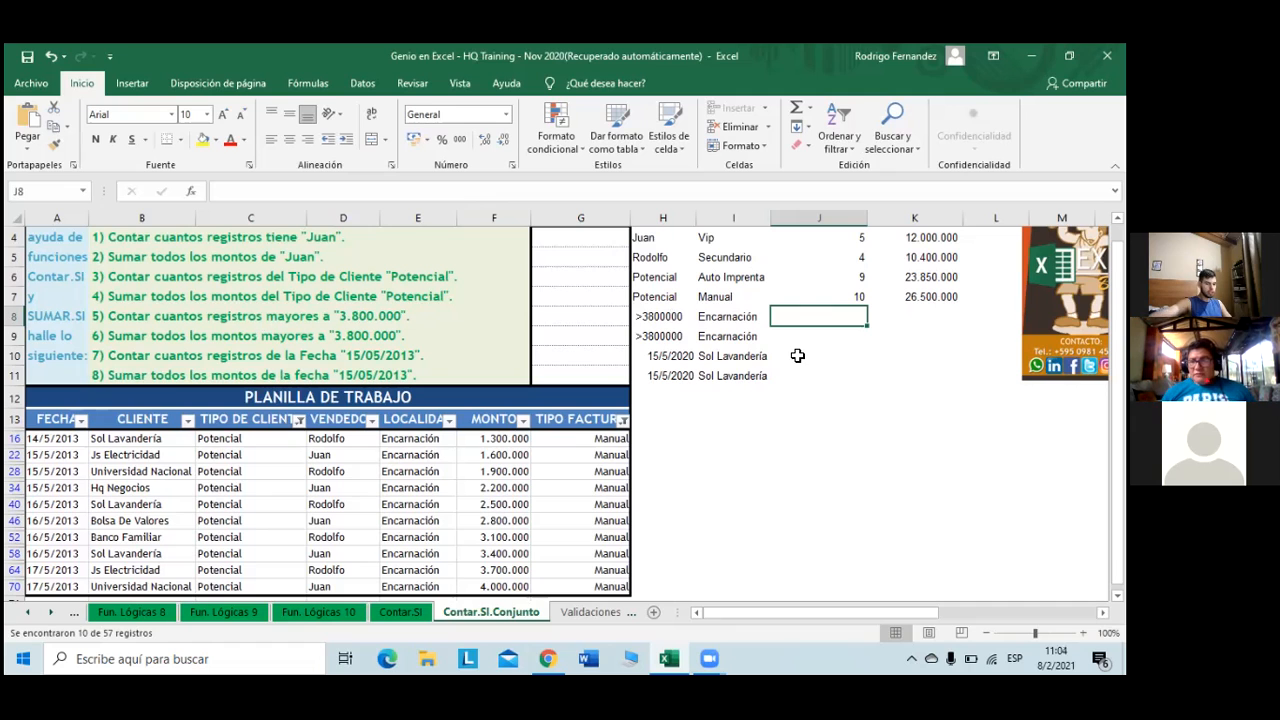
- Start a CONTAR.SI.CONJUNTO formula in J8, then cancel it after the missing-parenthesis warning
{"action": "type", "text": "+"}
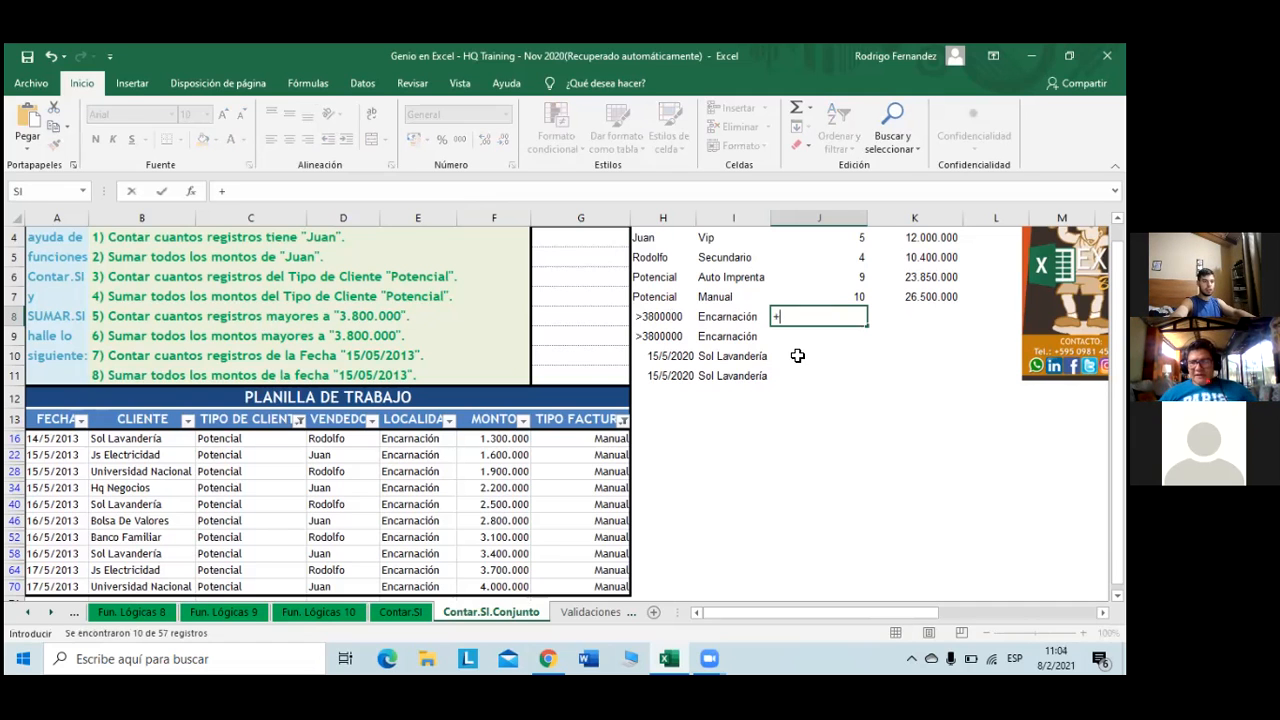
{"action": "scroll", "coordinate": [797, 355], "scroll_direction": "up", "scroll_amount": 1}
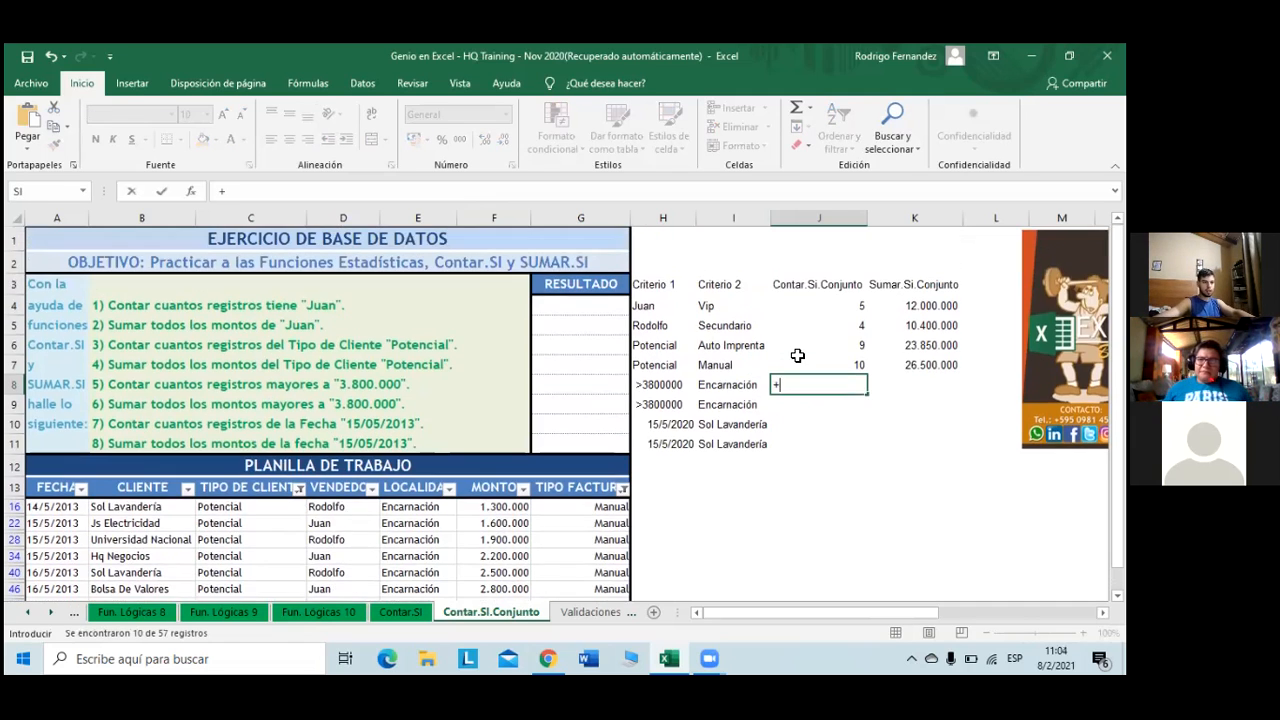
{"action": "type", "text": "con"}
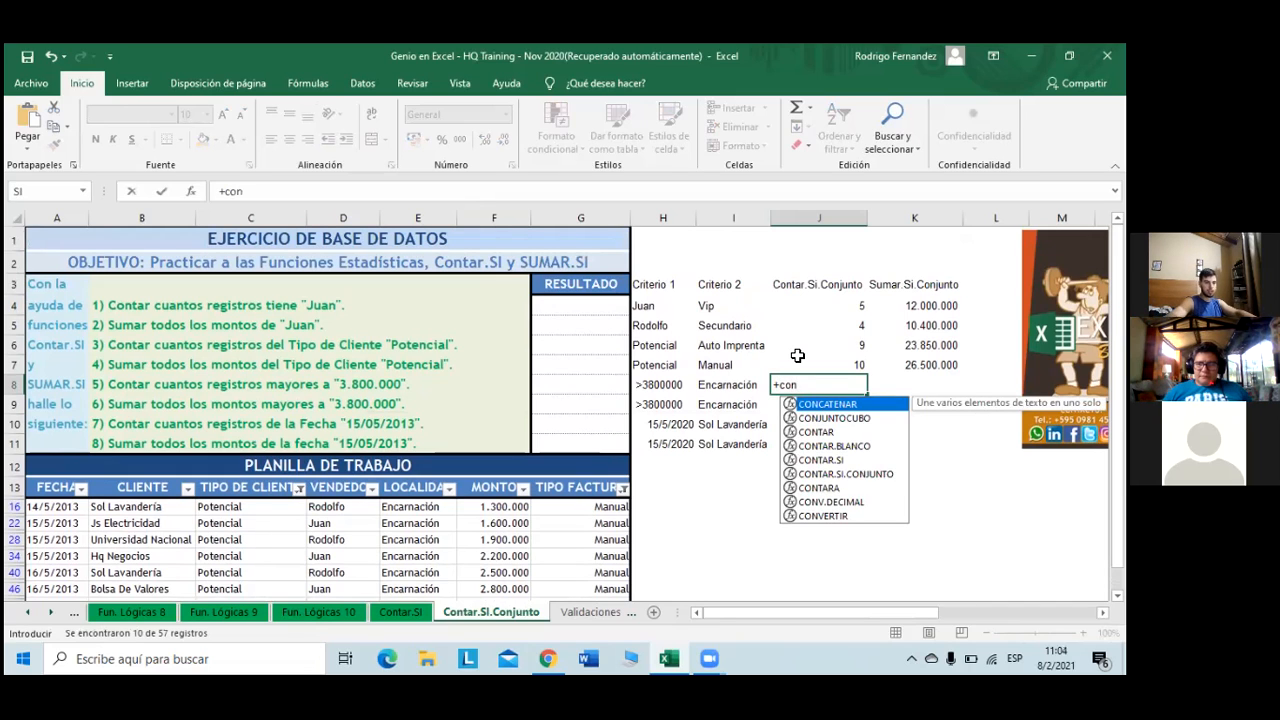
{"action": "key", "text": "Down"}
{"action": "key", "text": "Down"}
{"action": "key", "text": "Down"}
{"action": "key", "text": "Down"}
{"action": "key", "text": "Down"}
{"action": "key", "text": "Tab"}
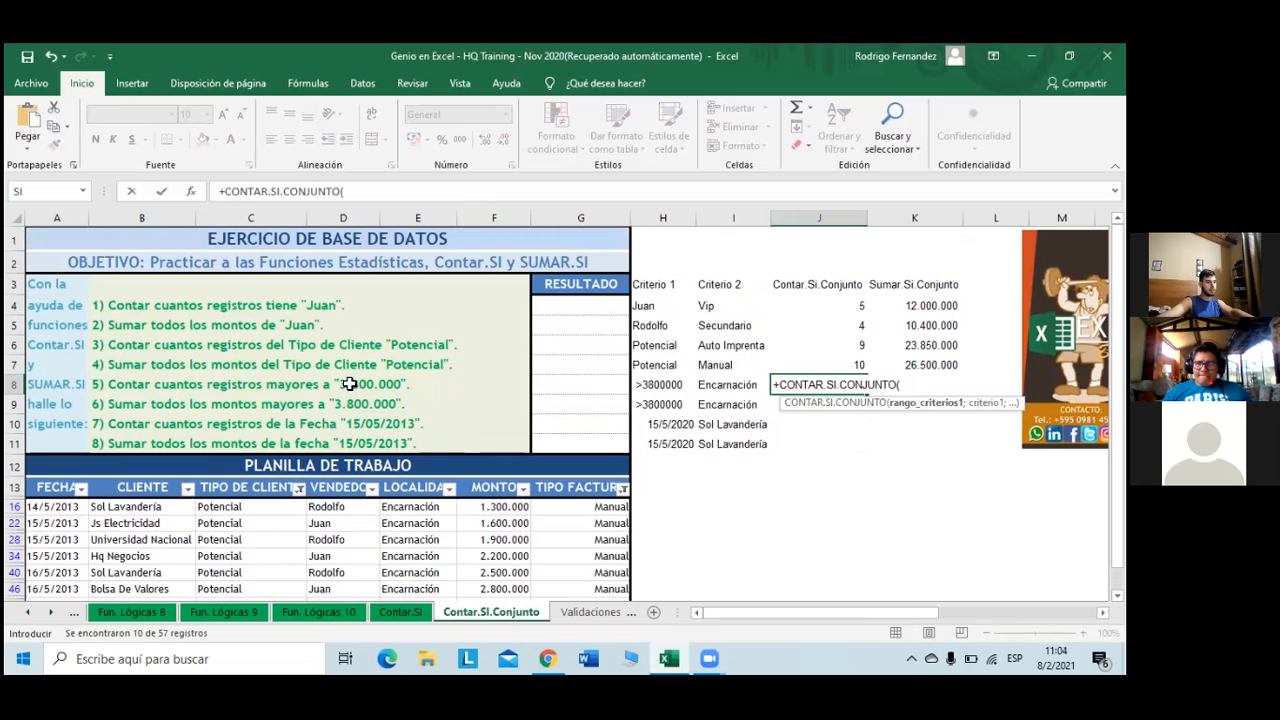
{"action": "scroll", "coordinate": [456, 431], "scroll_direction": "down", "scroll_amount": 3}
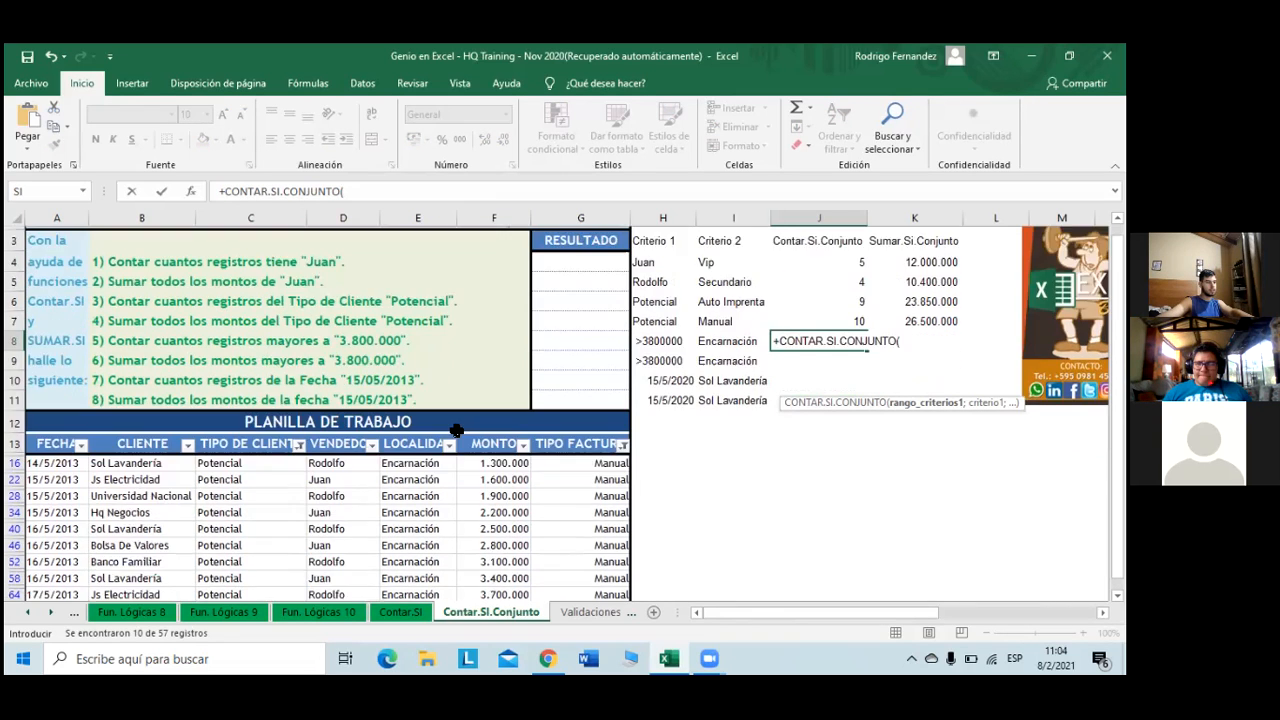
{"action": "scroll", "coordinate": [456, 431], "scroll_direction": "up", "scroll_amount": 2}
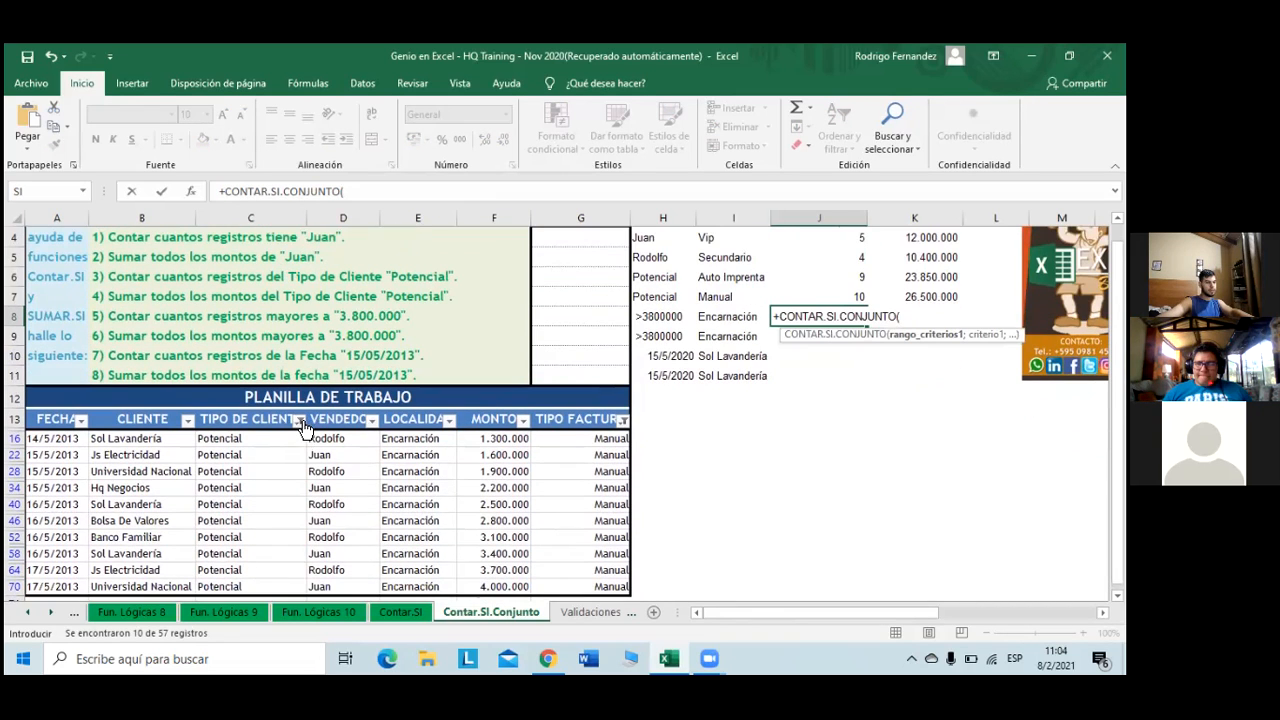
{"action": "key", "text": "Return"}
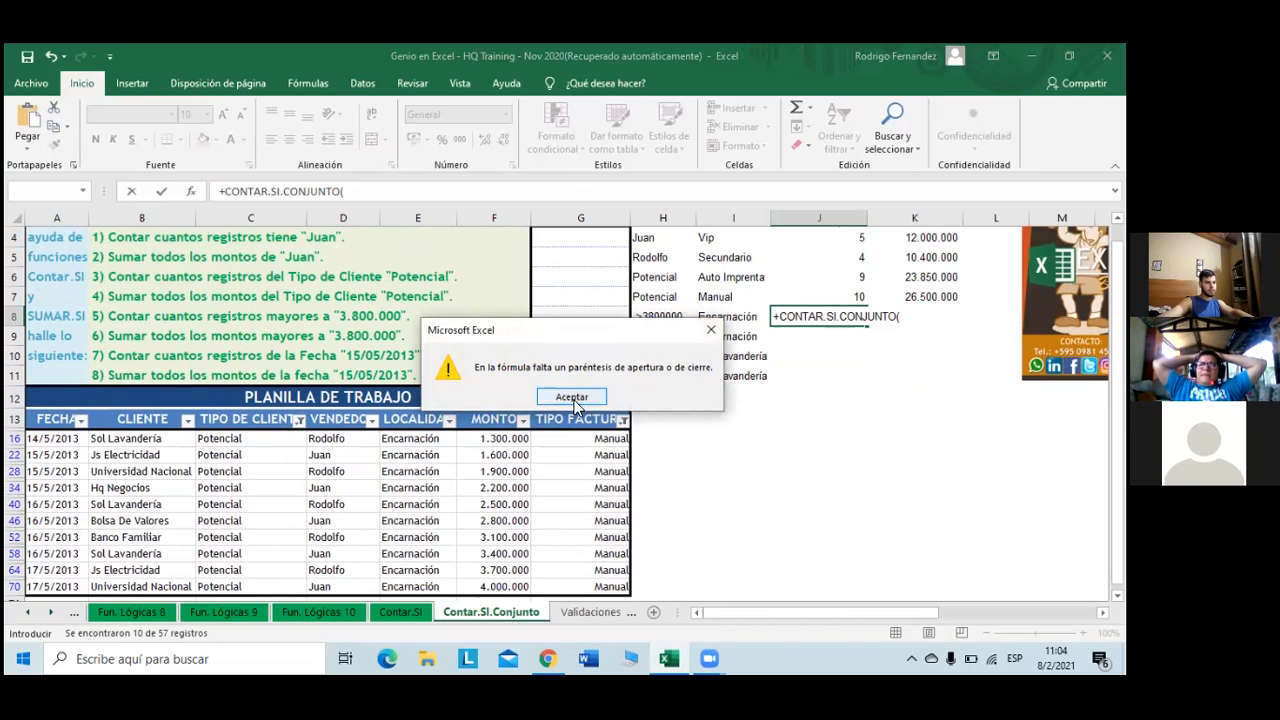
{"action": "left_click", "coordinate": [572, 398]}
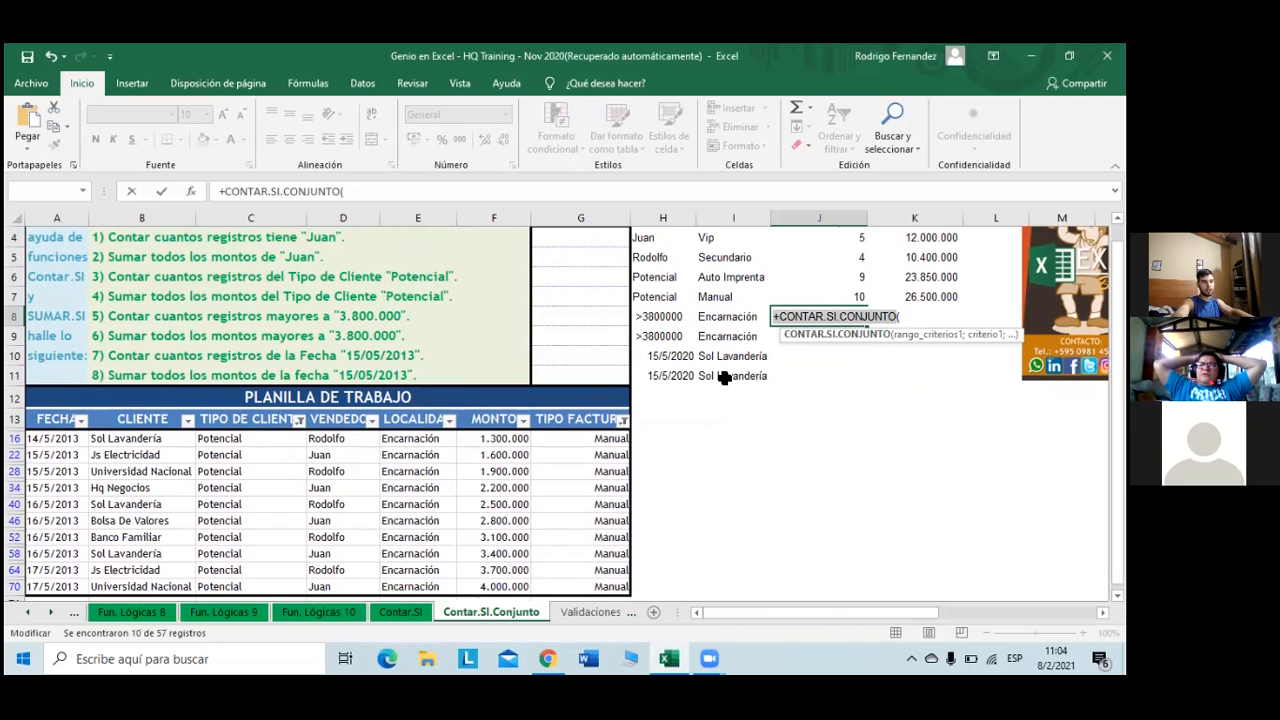
{"action": "left_click", "coordinate": [662, 441]}
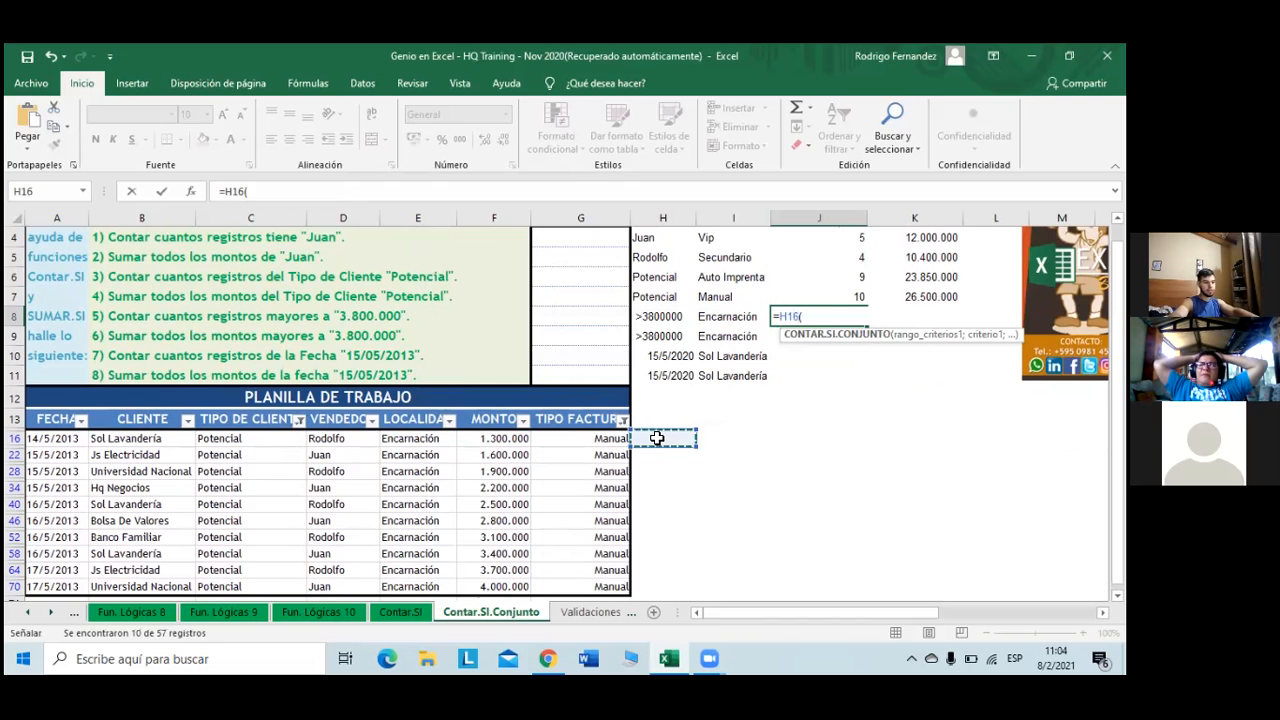
{"action": "key", "text": "Escape"}
- Clear the TIPO DE CLIENTE filter and add Auto imprenta back into the TIPO FACTURA filter
{"action": "scroll", "coordinate": [450, 460], "scroll_direction": "up", "scroll_amount": 1}
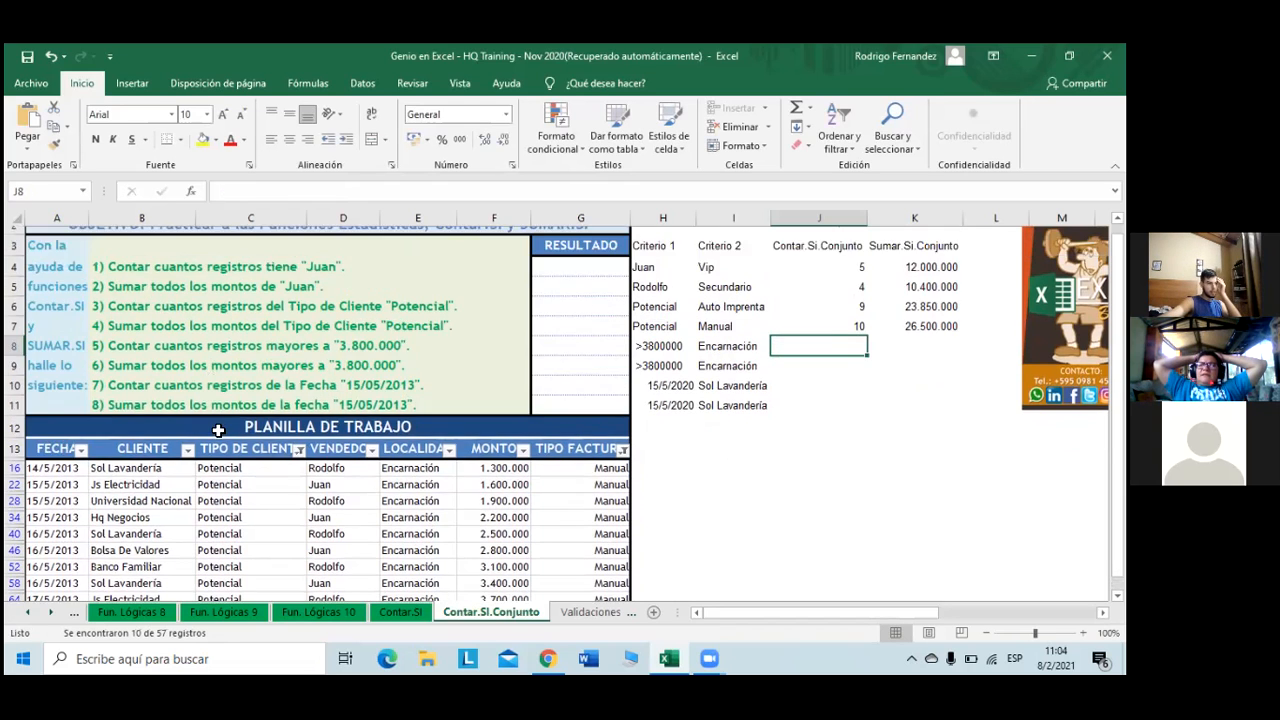
{"action": "left_click", "coordinate": [299, 488]}
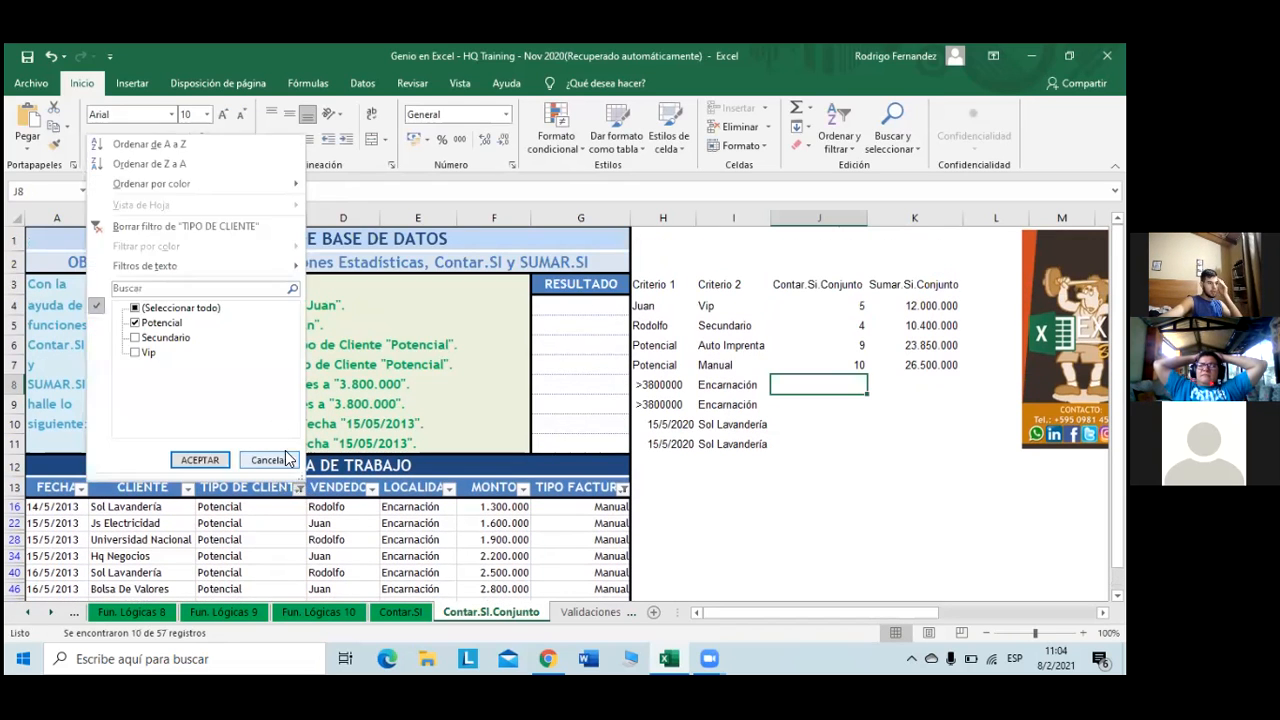
{"action": "left_click", "coordinate": [257, 227]}
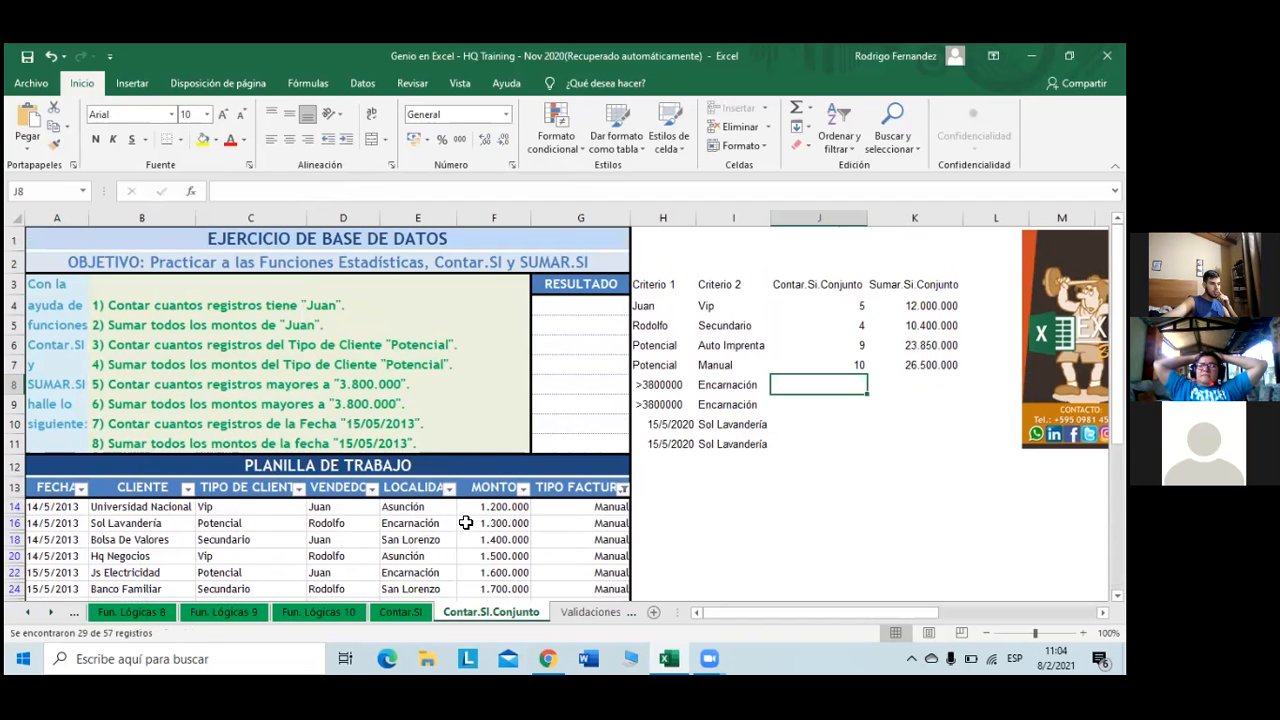
{"action": "scroll", "coordinate": [455, 515], "scroll_direction": "down", "scroll_amount": 2}
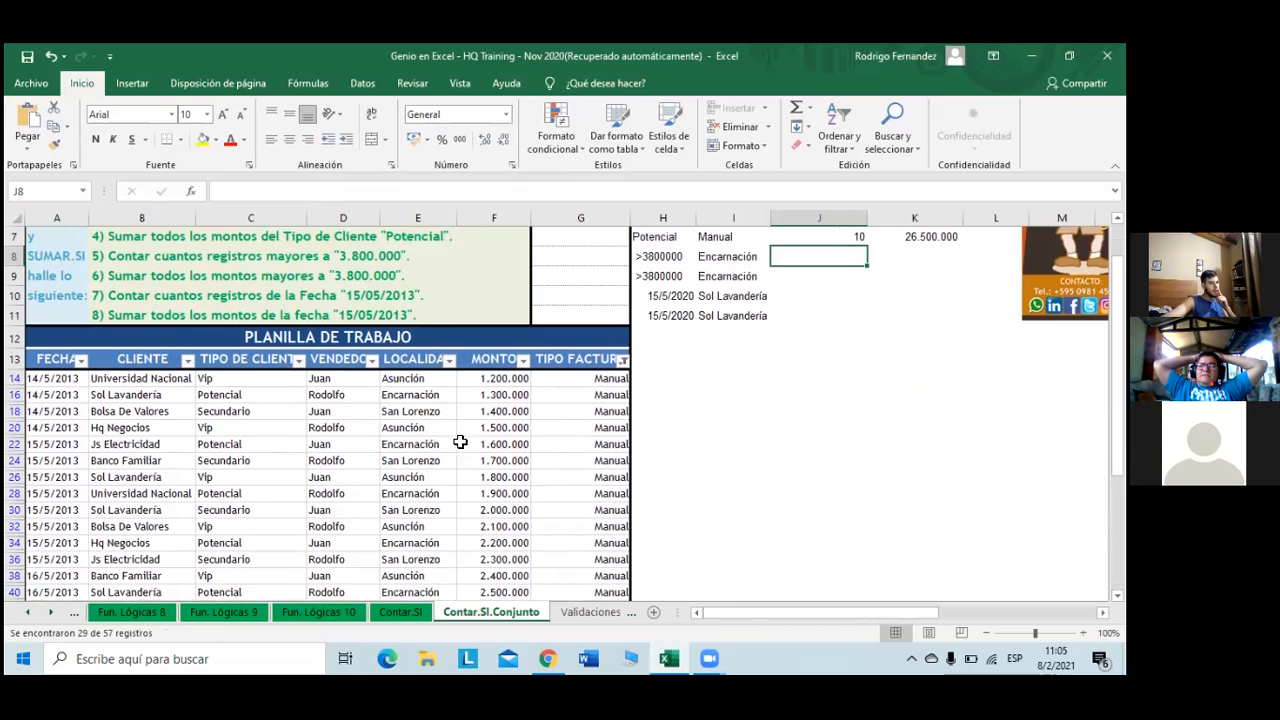
{"action": "left_click", "coordinate": [623, 361]}
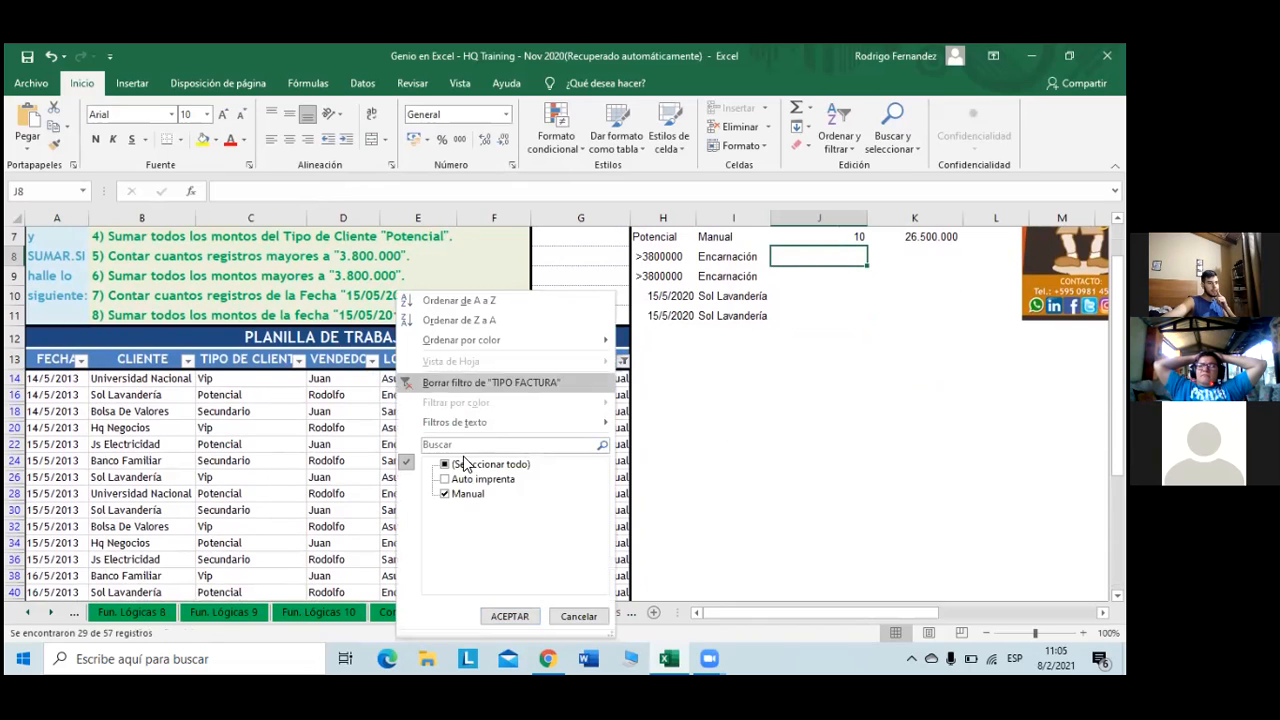
{"action": "left_click", "coordinate": [445, 479]}
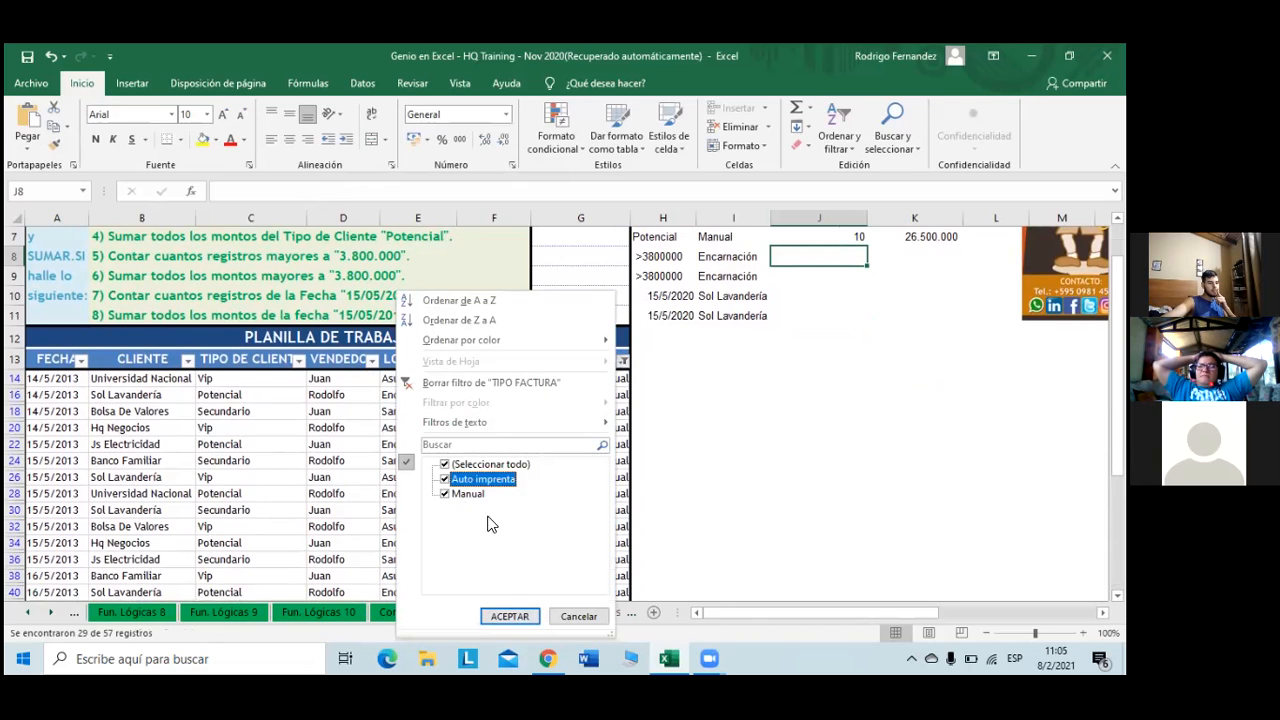
{"action": "left_click", "coordinate": [516, 613]}
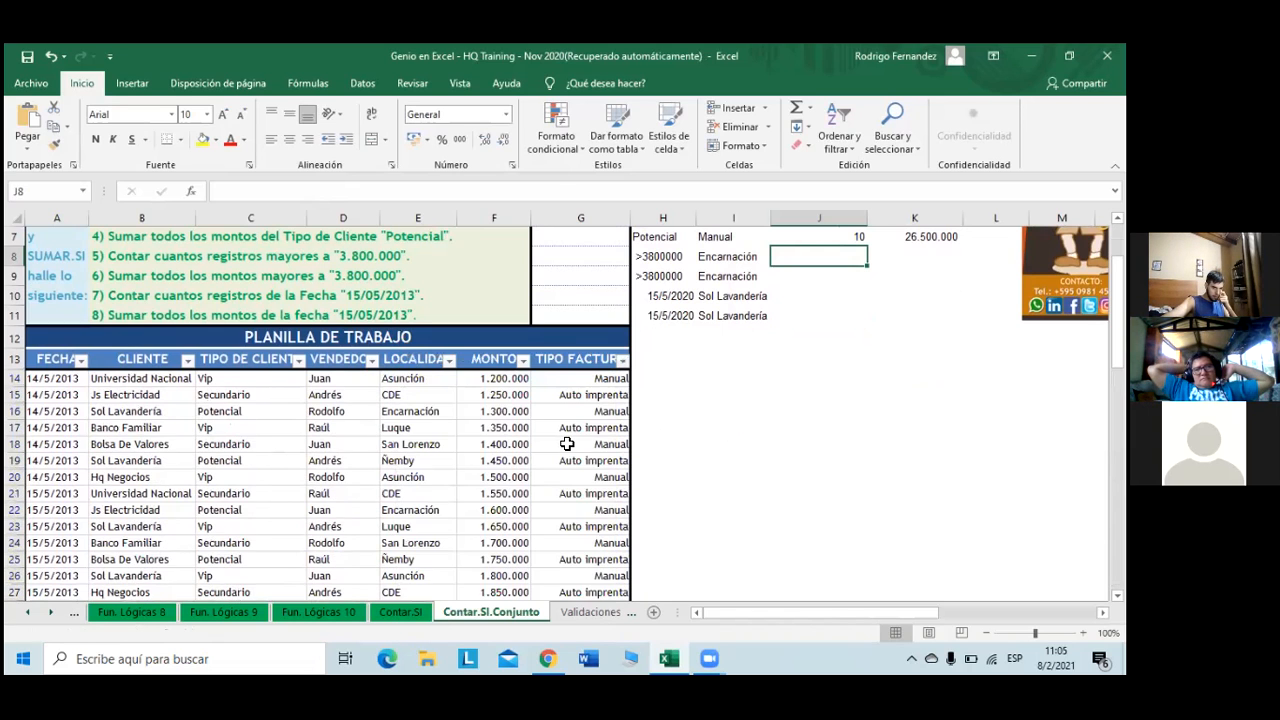
{"action": "scroll", "coordinate": [566, 440], "scroll_direction": "down", "scroll_amount": 7}
{"action": "scroll", "coordinate": [570, 442], "scroll_direction": "up", "scroll_amount": 9}
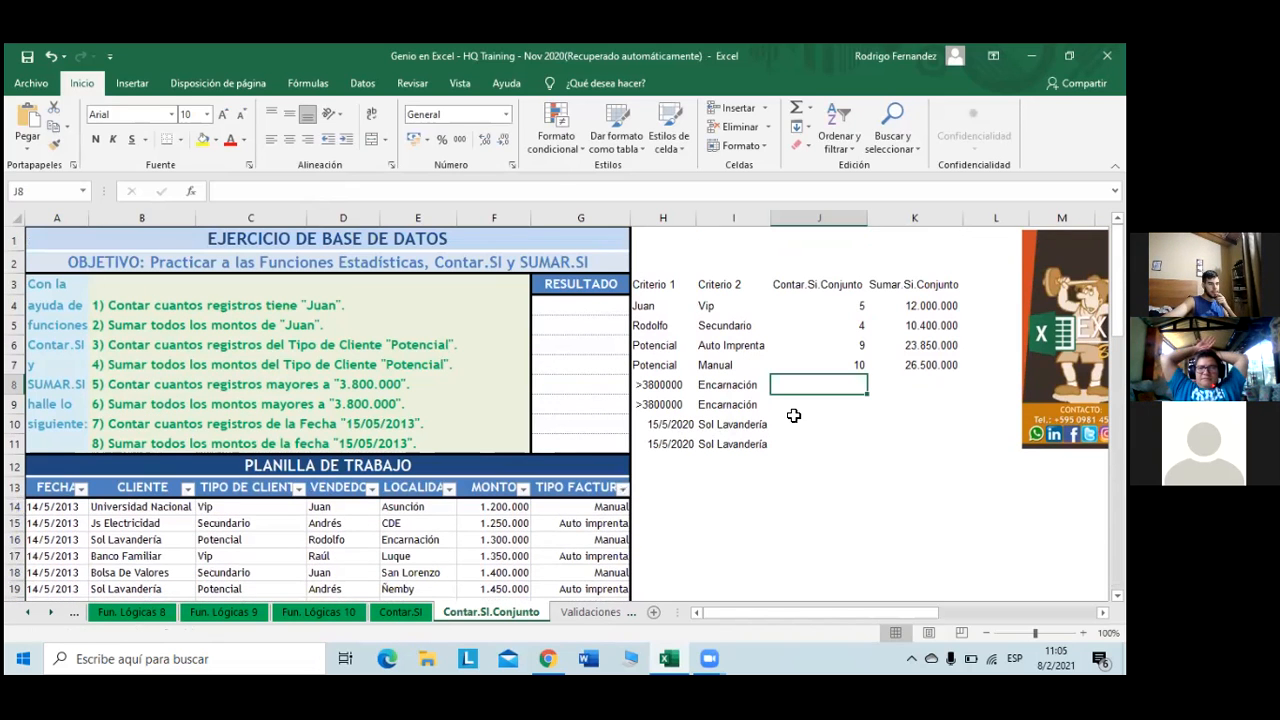
- Begin J8's CONTAR.SI.CONJUNTO with range $F$14:$F$70 and criterion H8
{"action": "type", "text": "+con"}
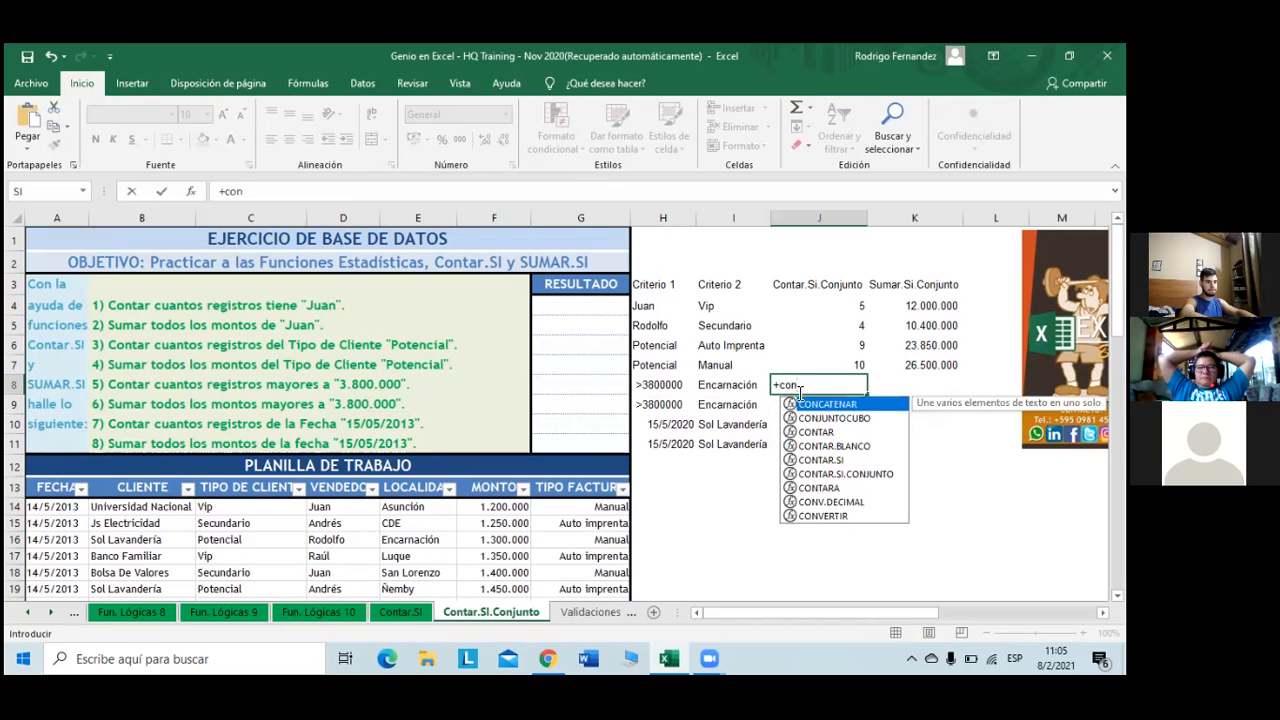
{"action": "key", "text": "Down"}
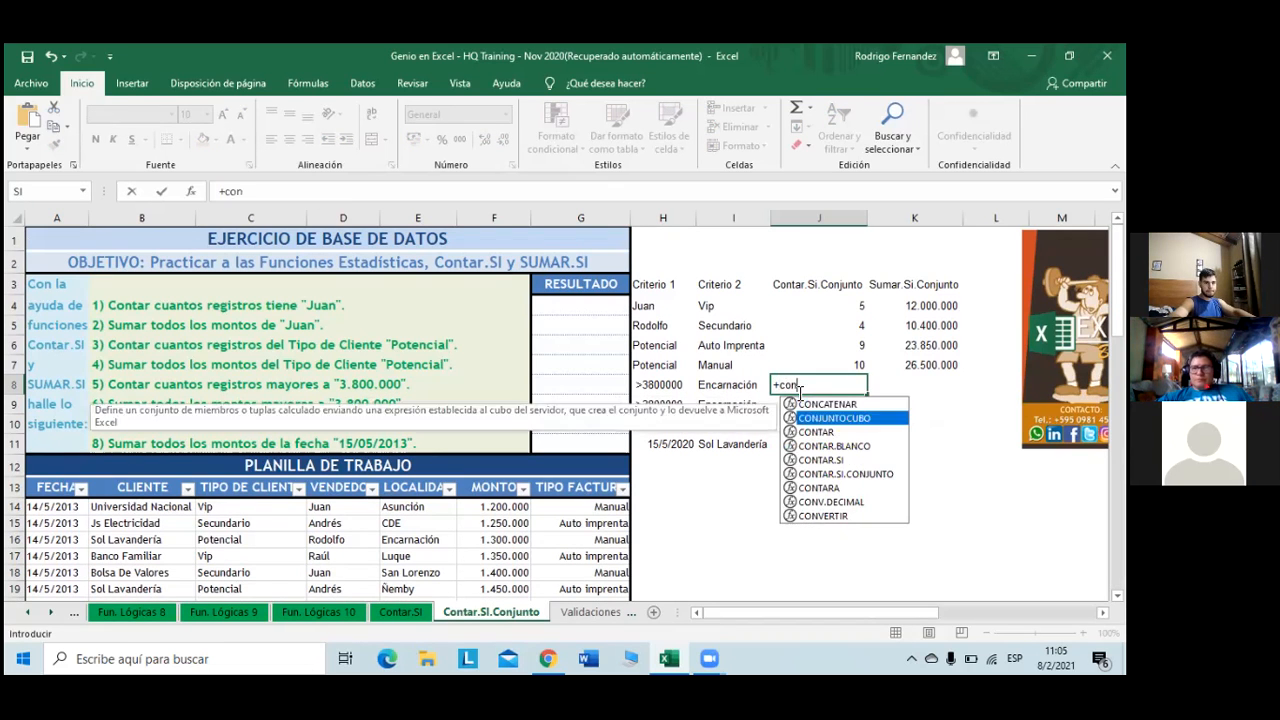
{"action": "key", "text": "Down"}
{"action": "key", "text": "Down"}
{"action": "key", "text": "Down"}
{"action": "key", "text": "Down"}
{"action": "key", "text": "Tab"}
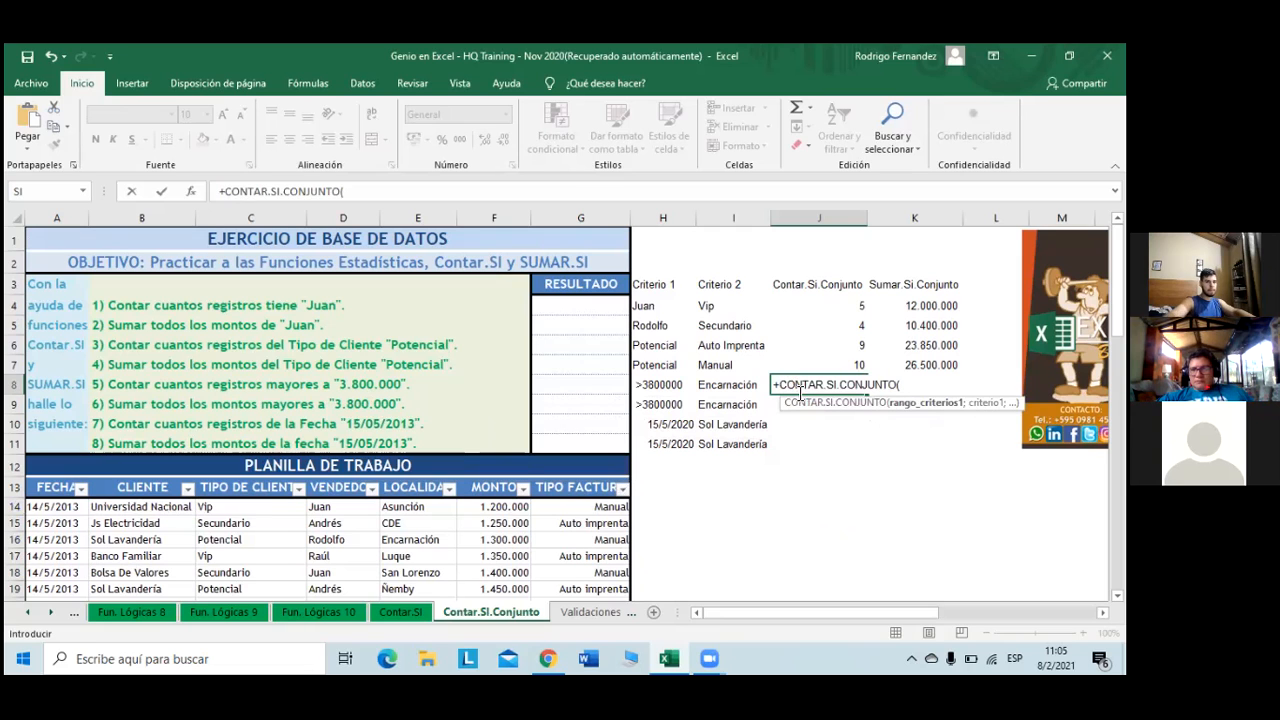
{"action": "scroll", "coordinate": [528, 476], "scroll_direction": "down", "scroll_amount": 1}
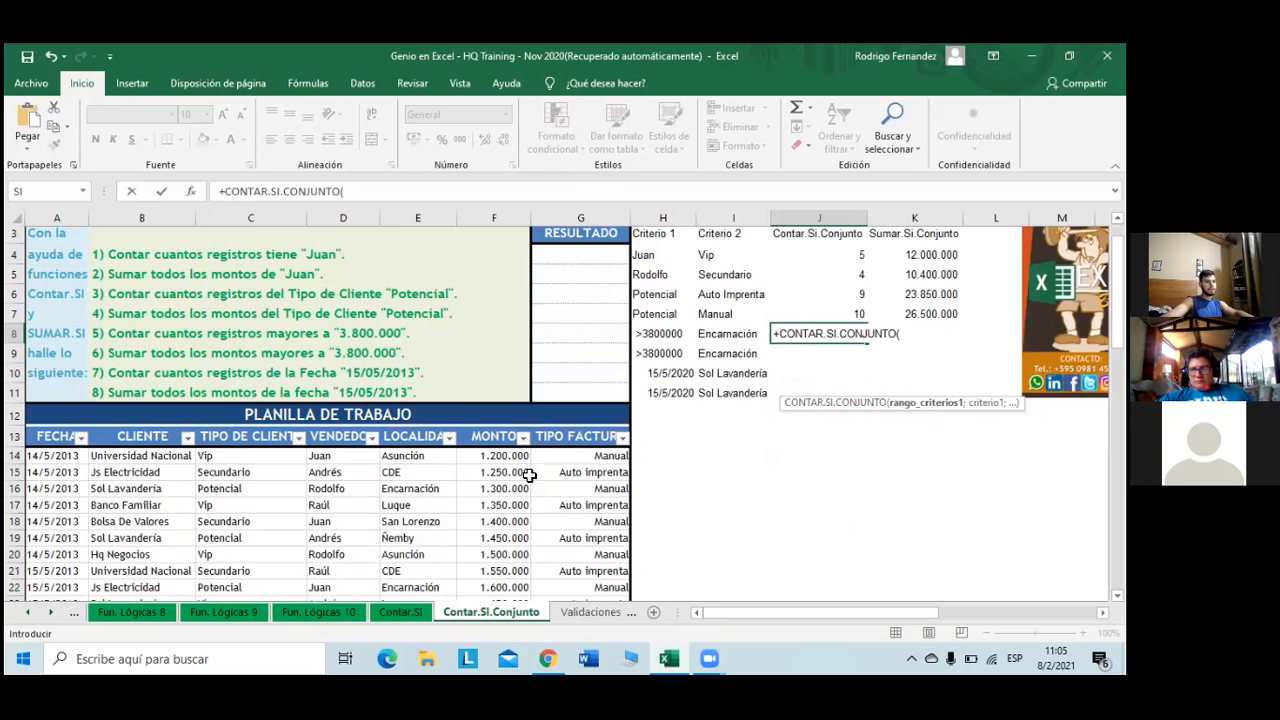
{"action": "scroll", "coordinate": [528, 476], "scroll_direction": "down", "scroll_amount": 1}
{"action": "left_click", "coordinate": [510, 440]}
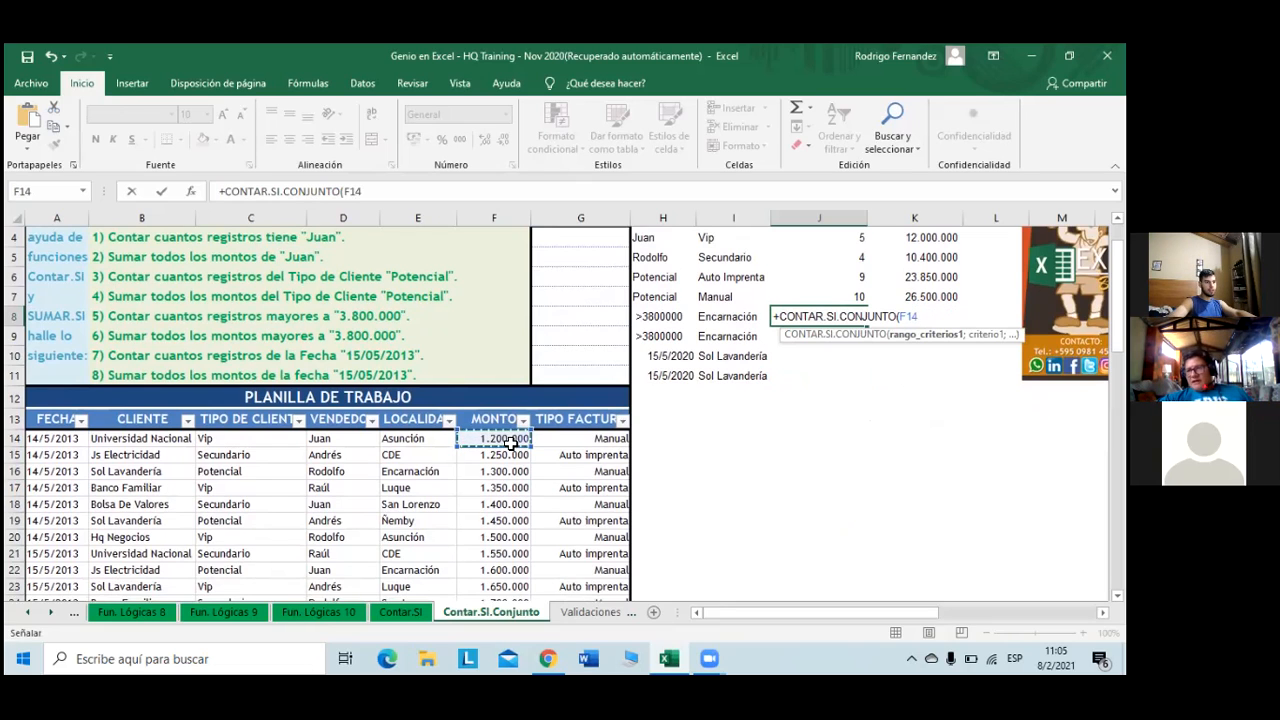
{"action": "key", "text": "ctrl+shift+Down"}
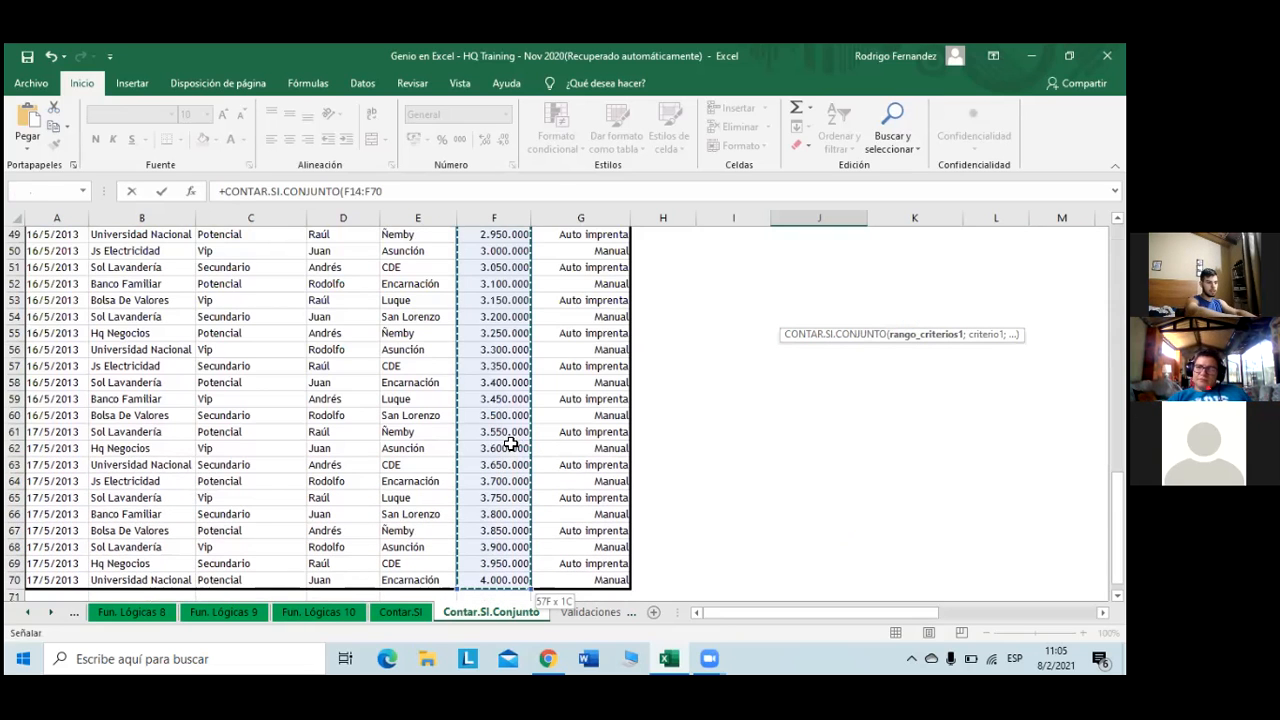
{"action": "key", "text": "F4"}
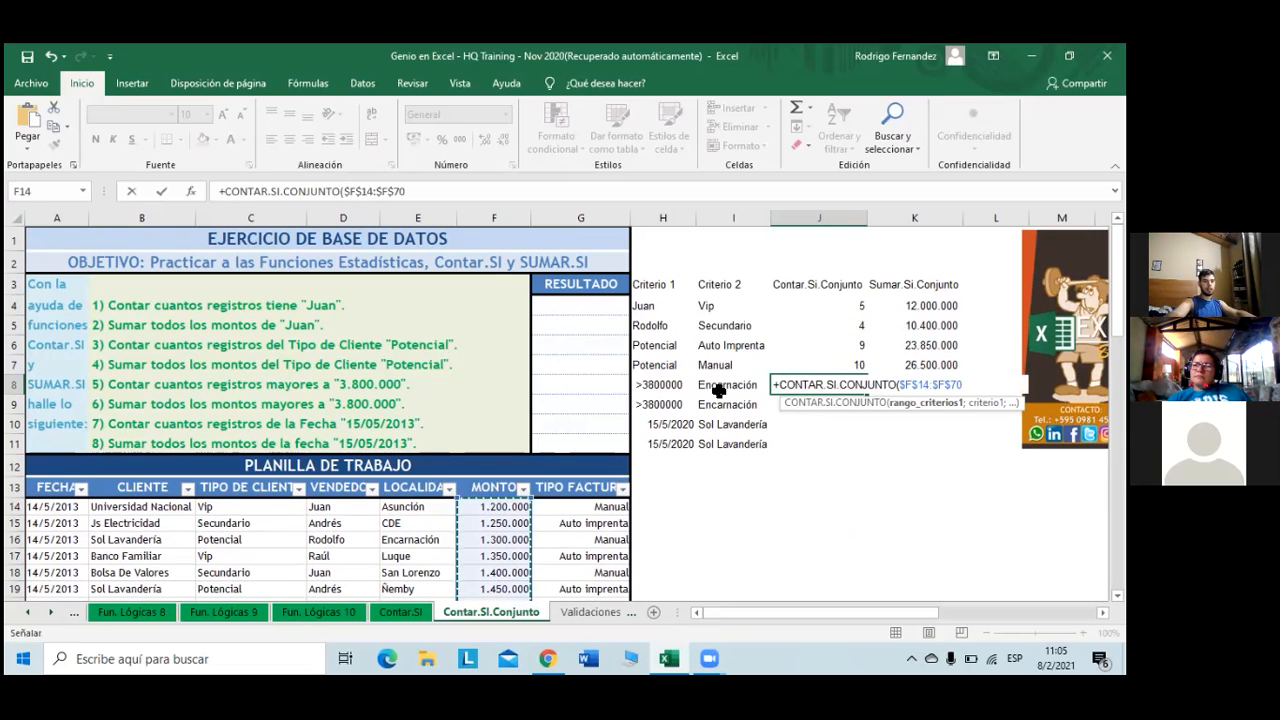
{"action": "type", "text": ";"}
{"action": "left_click", "coordinate": [668, 385]}
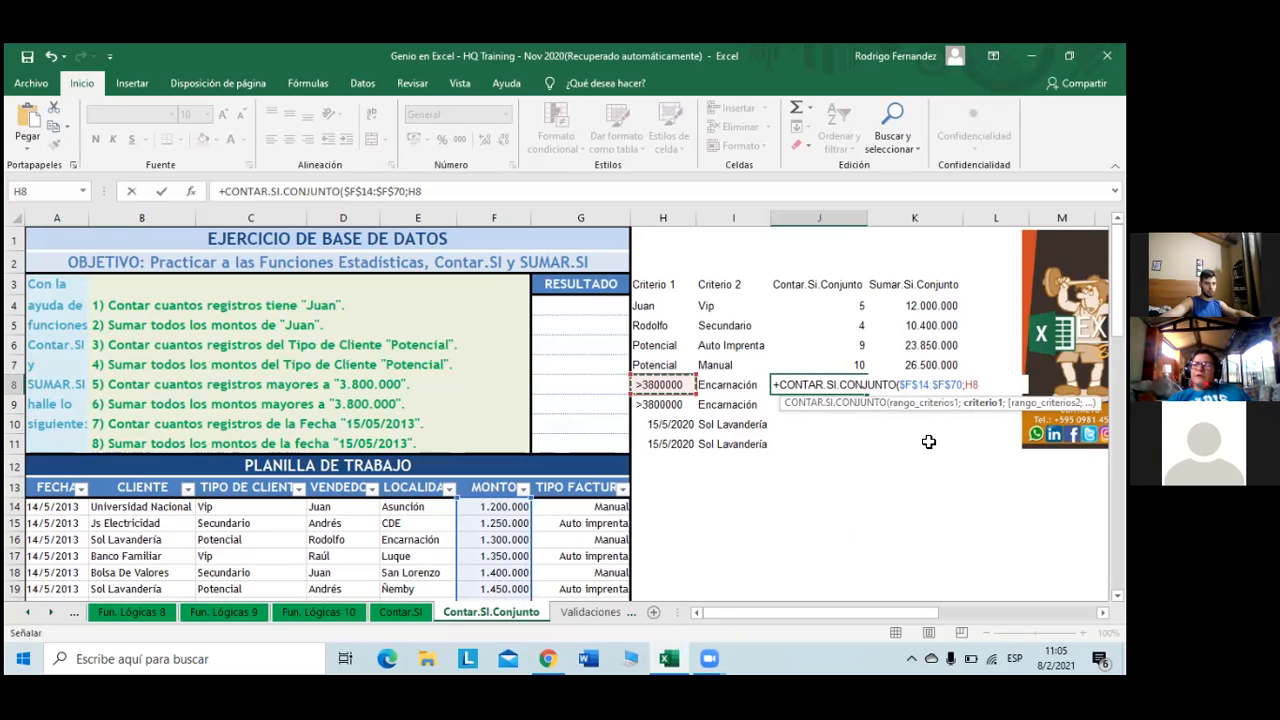
{"action": "type", "text": ";"}
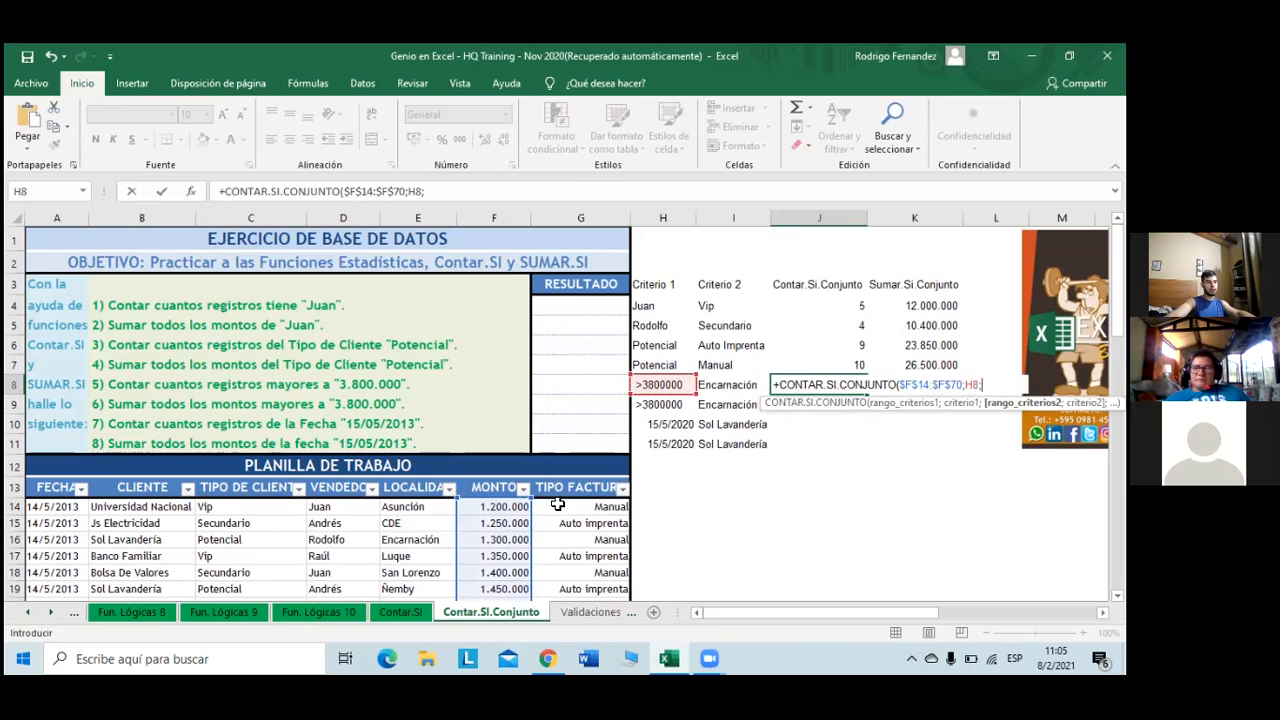
- Add range $E$14:$E$70 with criterion I8 (Encarnación) and commit, returning 1
{"action": "scroll", "coordinate": [534, 488], "scroll_direction": "down", "scroll_amount": 1}
{"action": "left_click", "coordinate": [412, 439]}
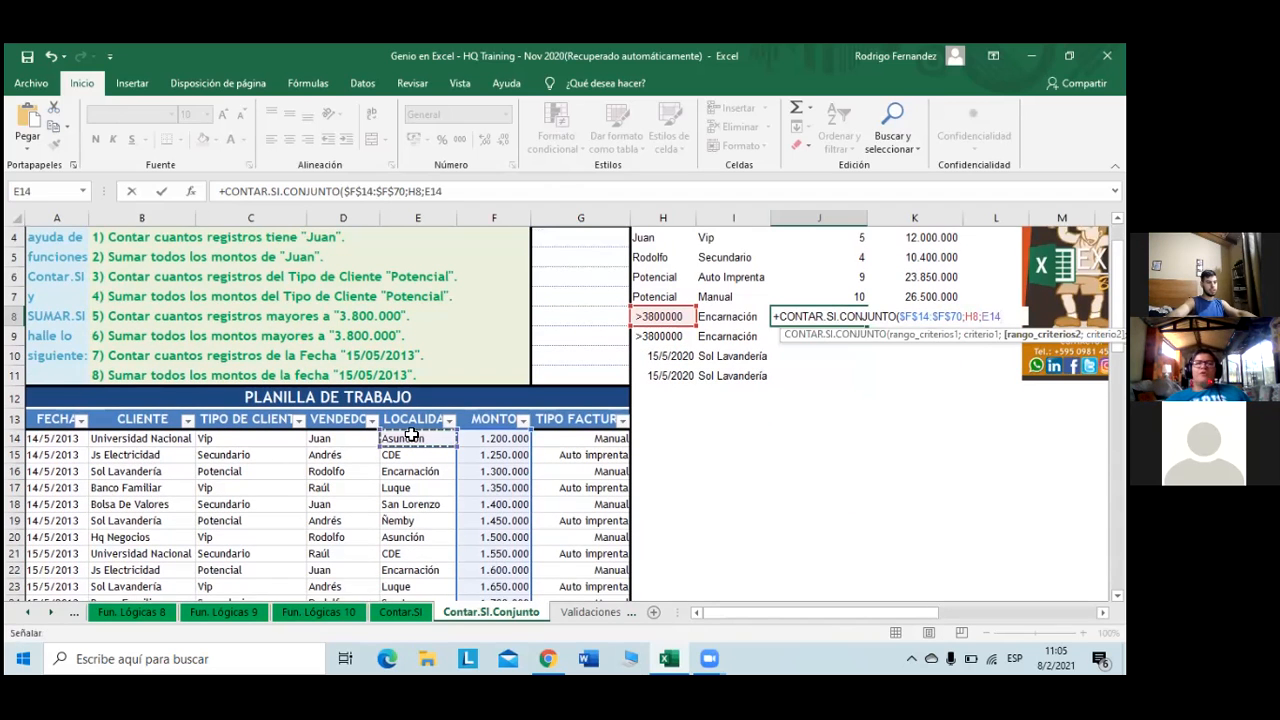
{"action": "key", "text": "ctrl+shift+Down"}
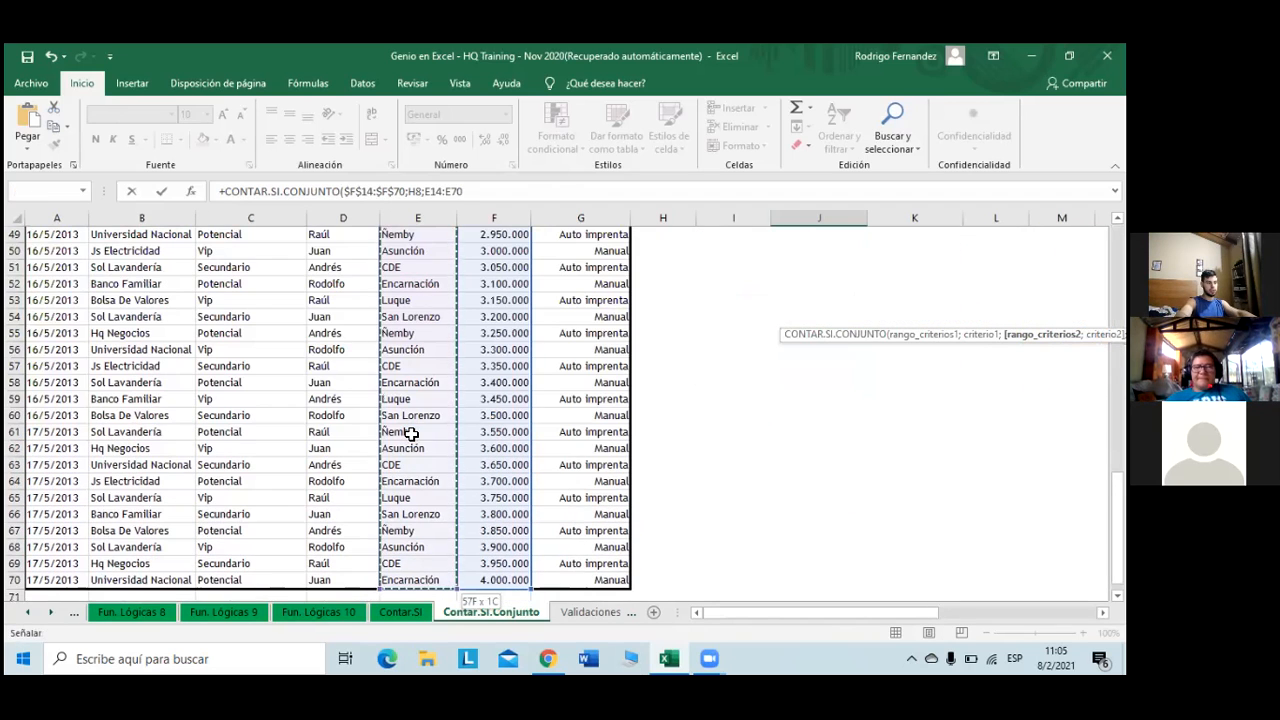
{"action": "key", "text": "F4"}
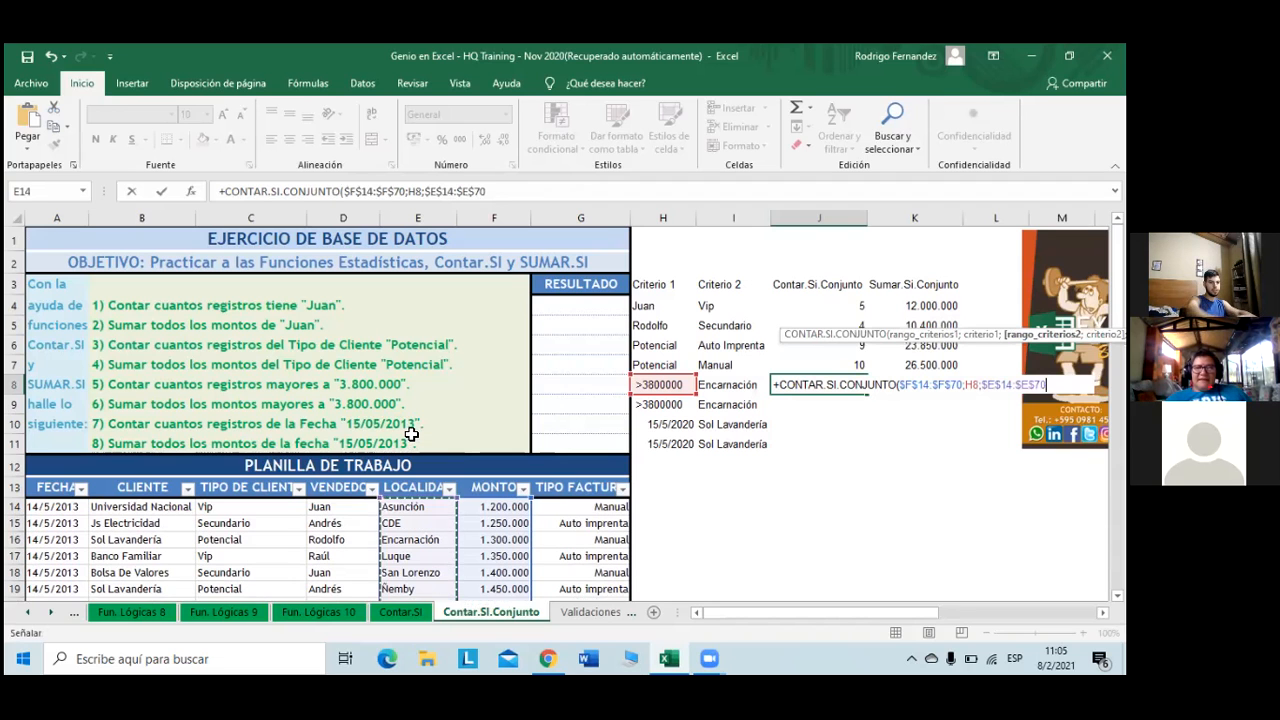
{"action": "type", "text": ";"}
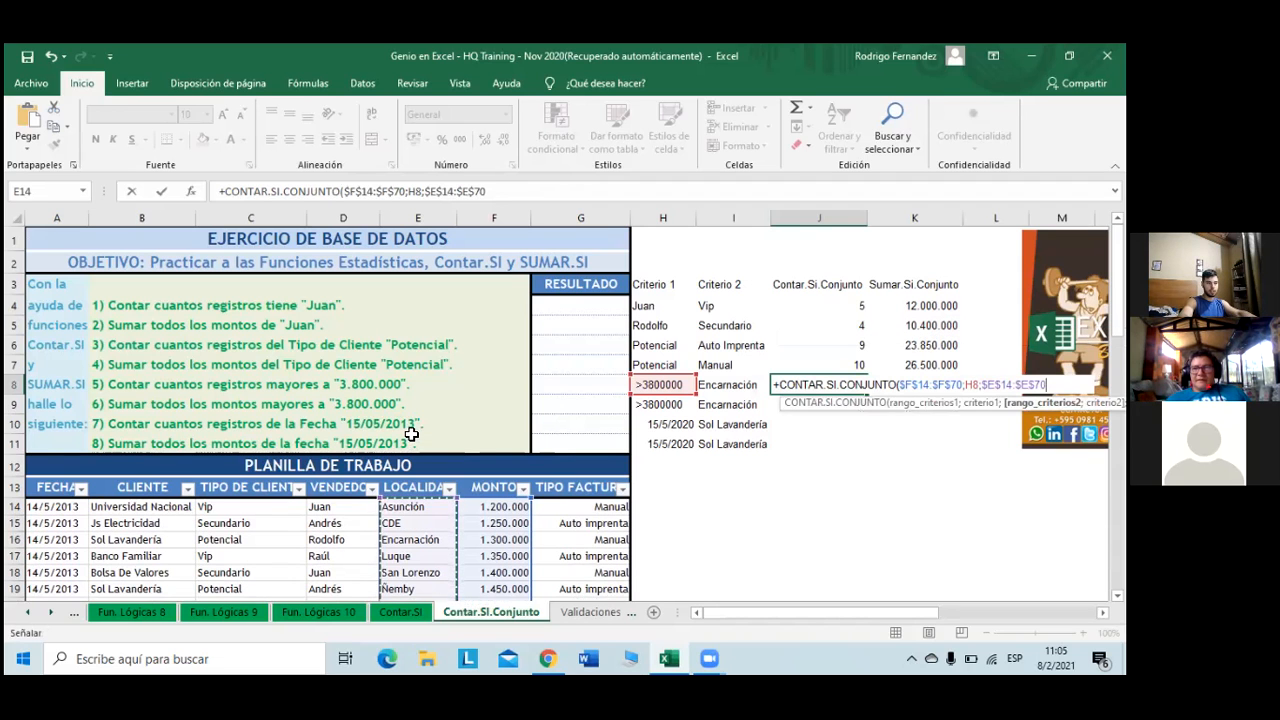
{"action": "left_click", "coordinate": [735, 388]}
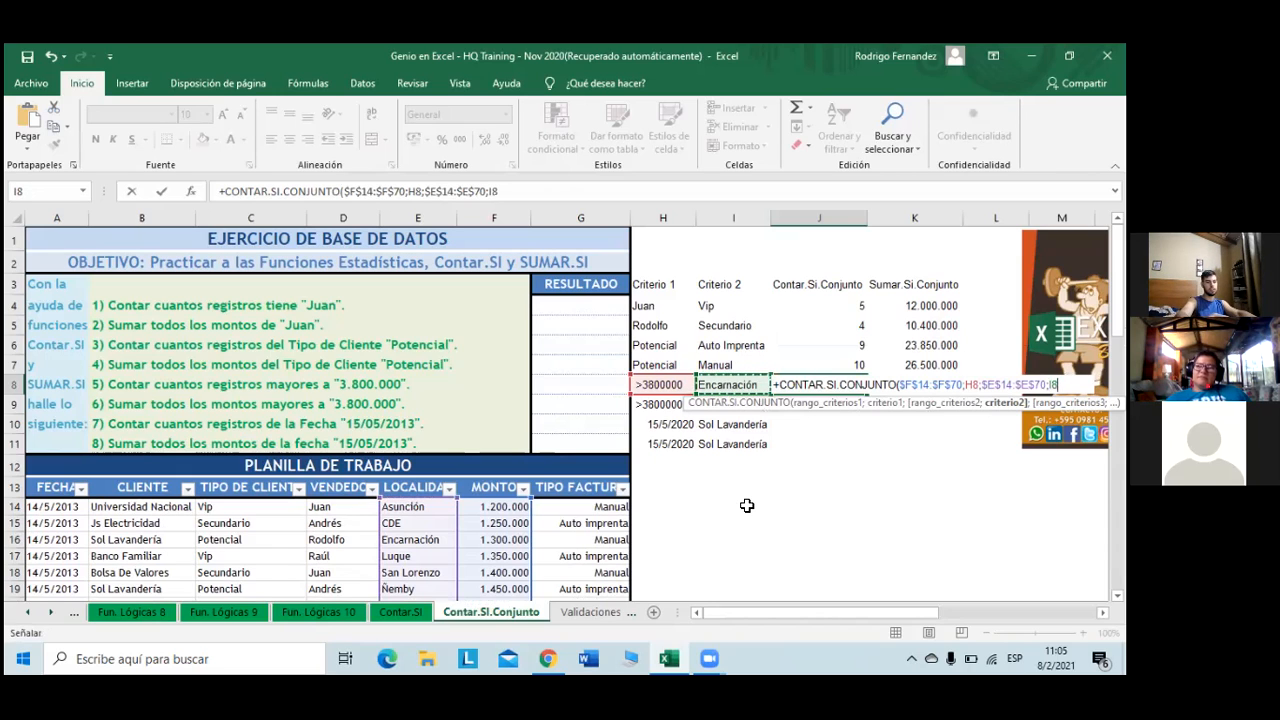
{"action": "type", "text": ")"}
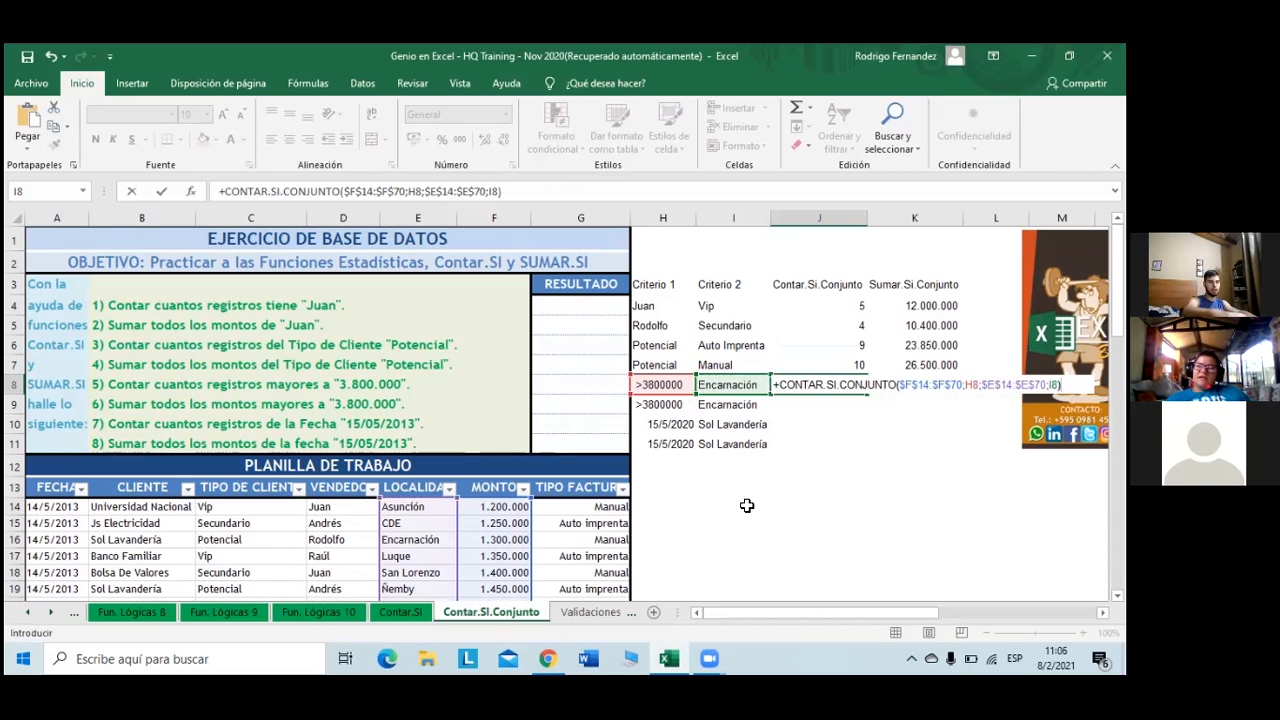
{"action": "key", "text": "Return"}
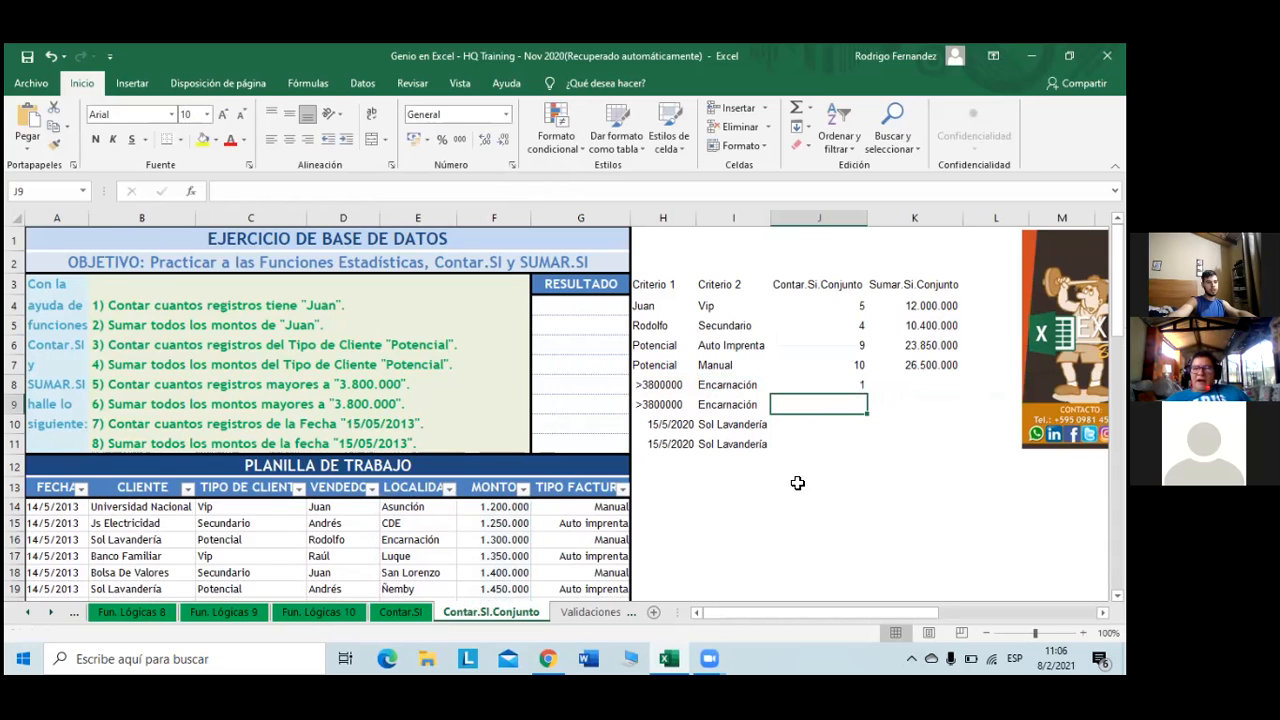
- Review J8's finished count formula without changing it
{"action": "scroll", "coordinate": [794, 496], "scroll_direction": "down", "scroll_amount": 2}
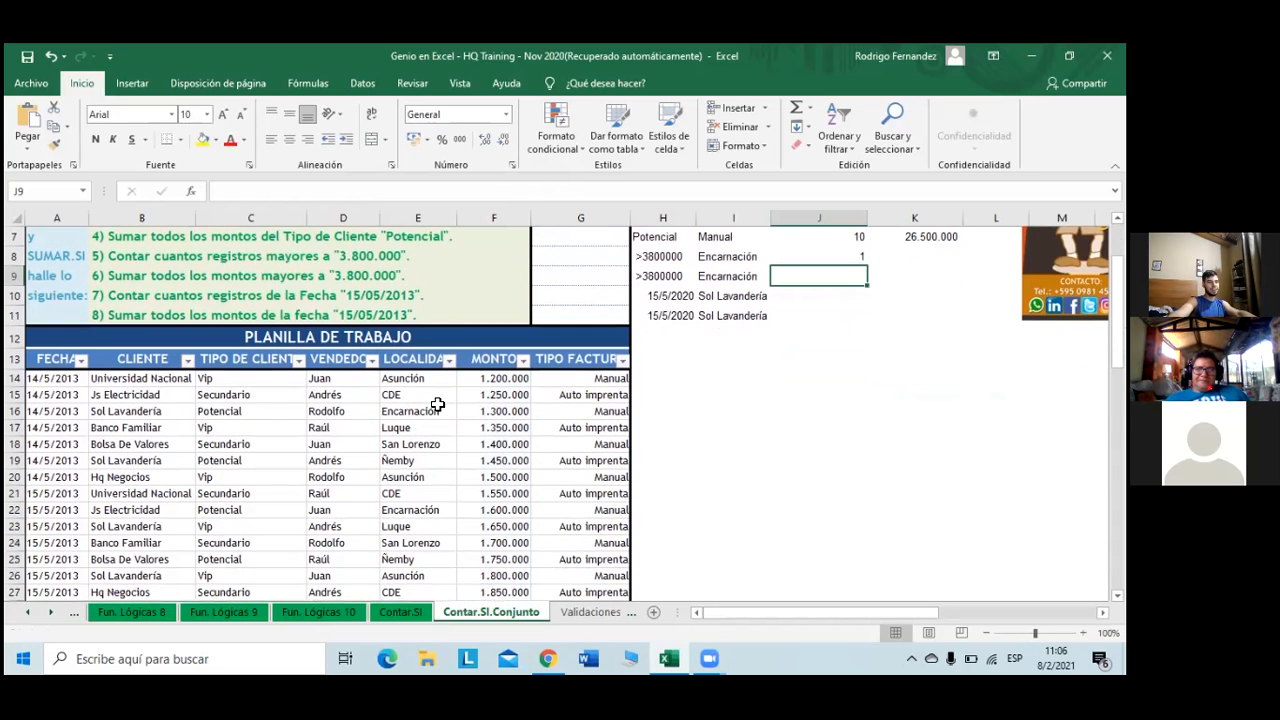
{"action": "scroll", "coordinate": [437, 404], "scroll_direction": "up", "scroll_amount": 2}
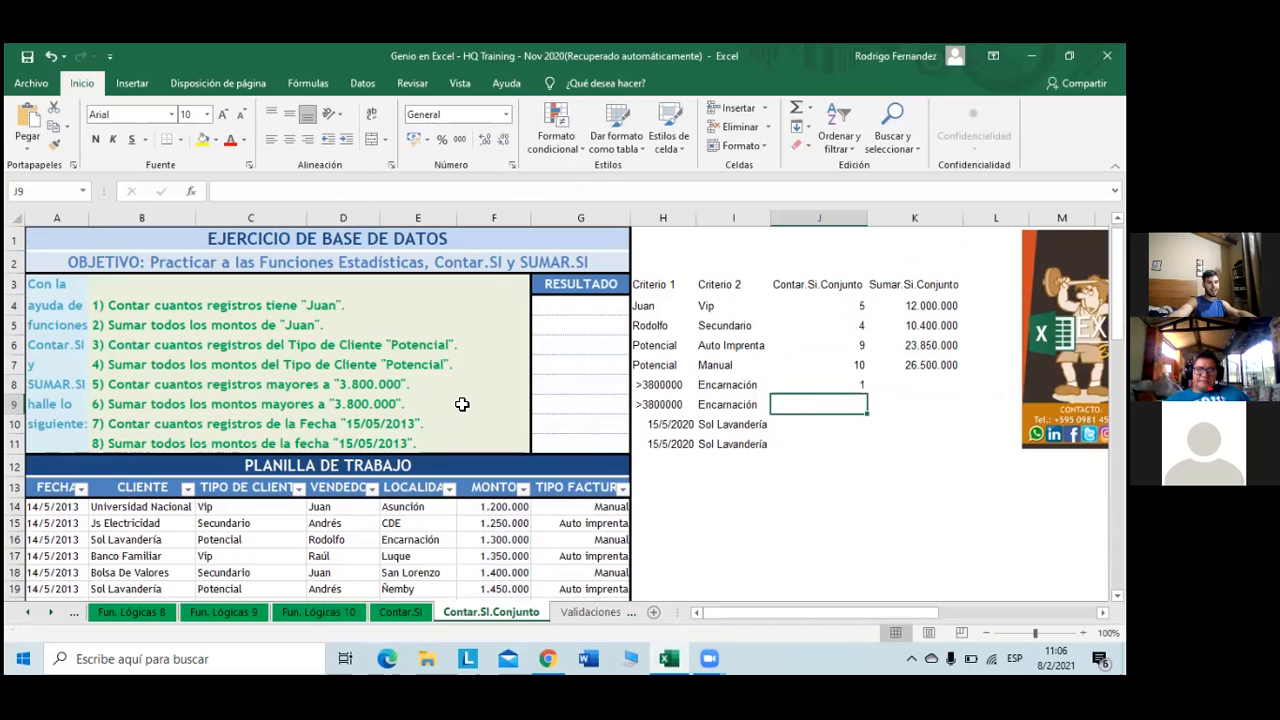
{"action": "double_click", "coordinate": [862, 384]}
{"action": "key", "text": "Escape"}
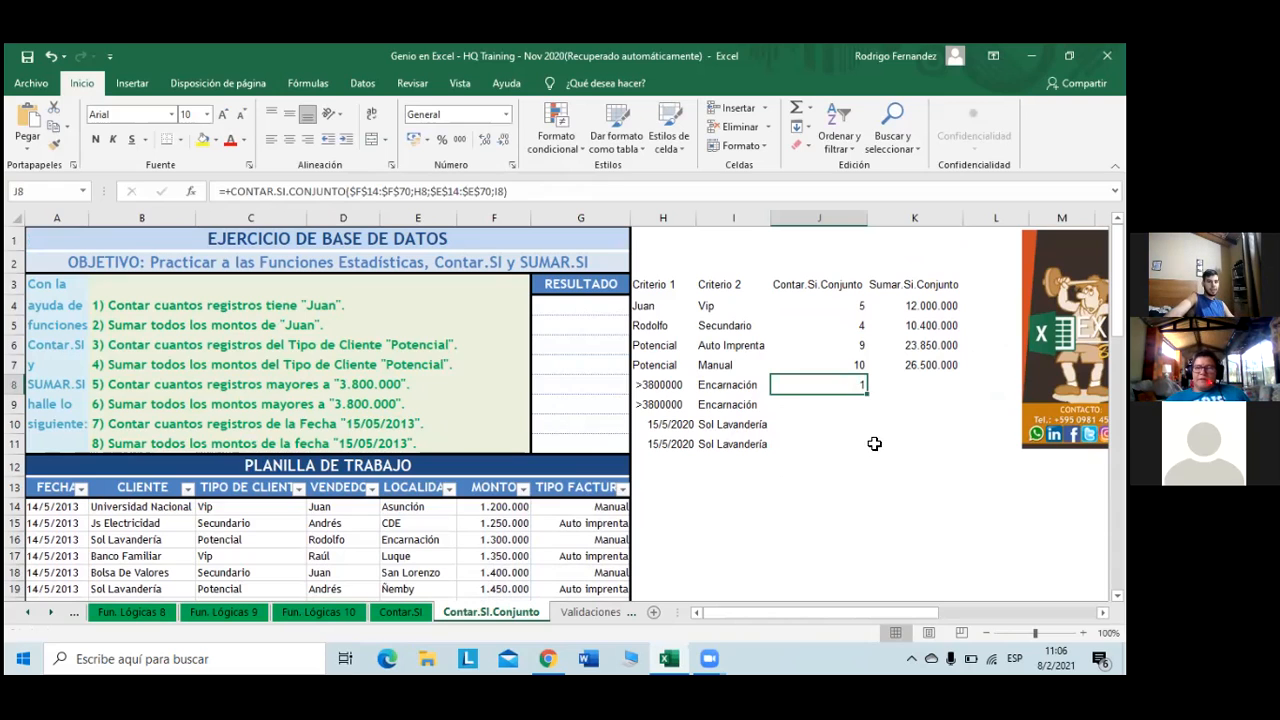
{"action": "left_click", "coordinate": [912, 388]}
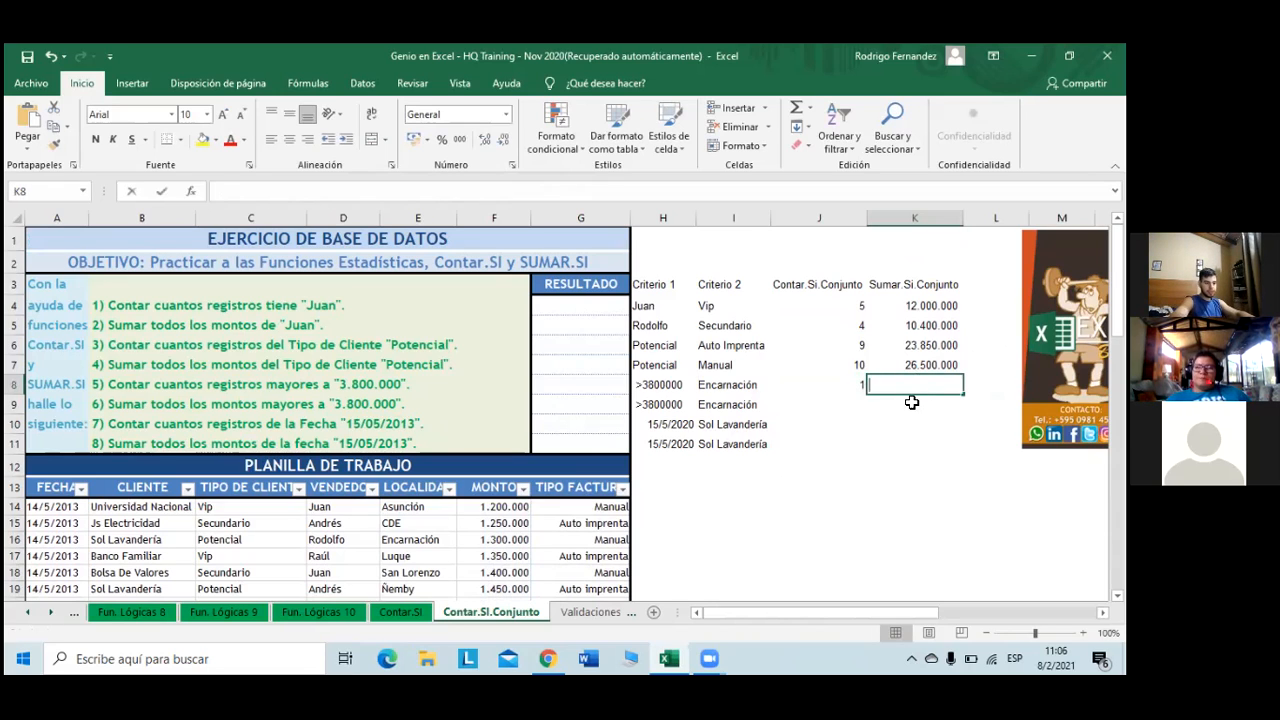
- Start K8's SUMAR.SI.CONJUNTO with $F$14:$F$70 and H8, triggering a too-few-arguments warning
{"action": "type", "text": "+su"}
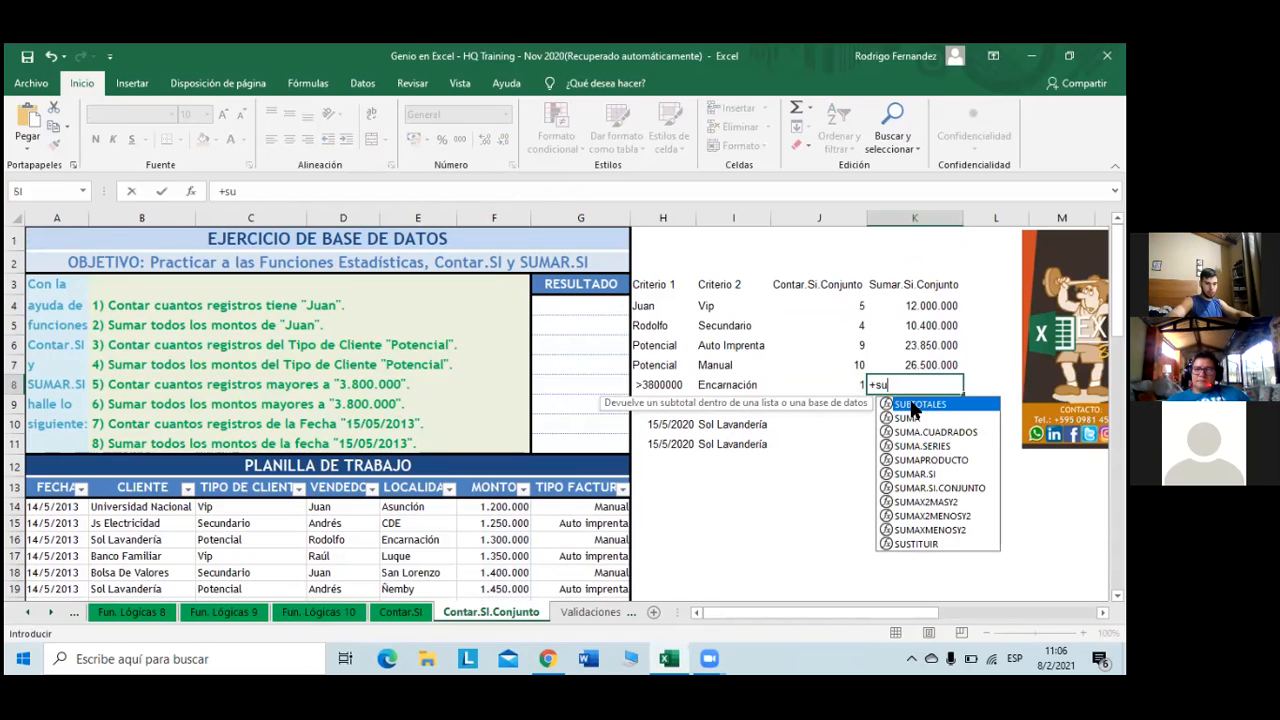
{"action": "key", "text": "Down"}
{"action": "key", "text": "Down"}
{"action": "key", "text": "Down"}
{"action": "key", "text": "Down"}
{"action": "key", "text": "Down"}
{"action": "key", "text": "Down"}
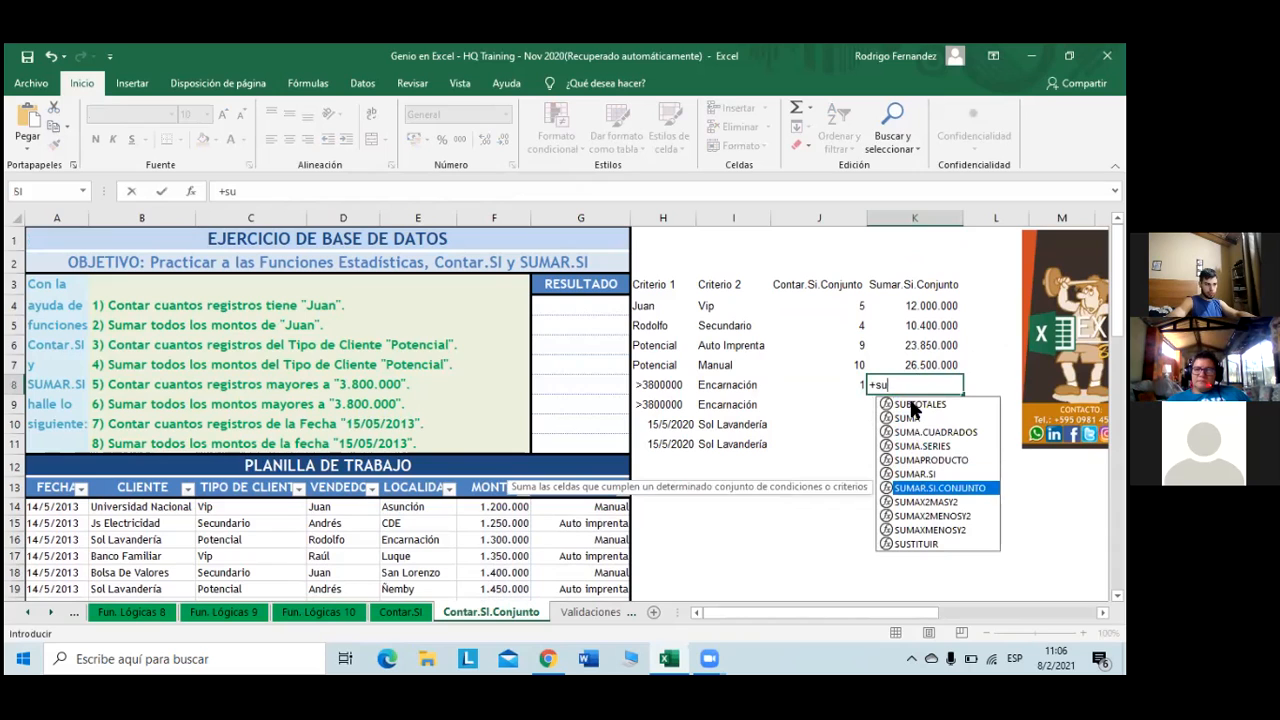
{"action": "key", "text": "Tab"}
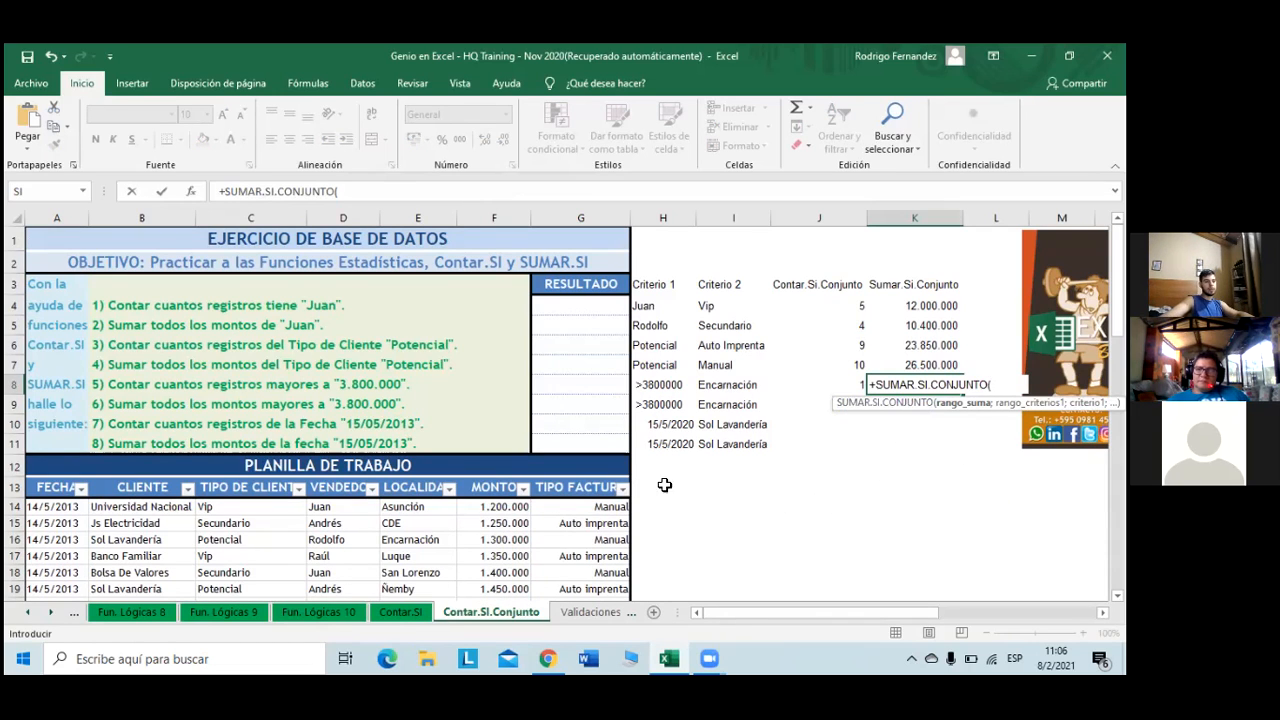
{"action": "left_click", "coordinate": [495, 507]}
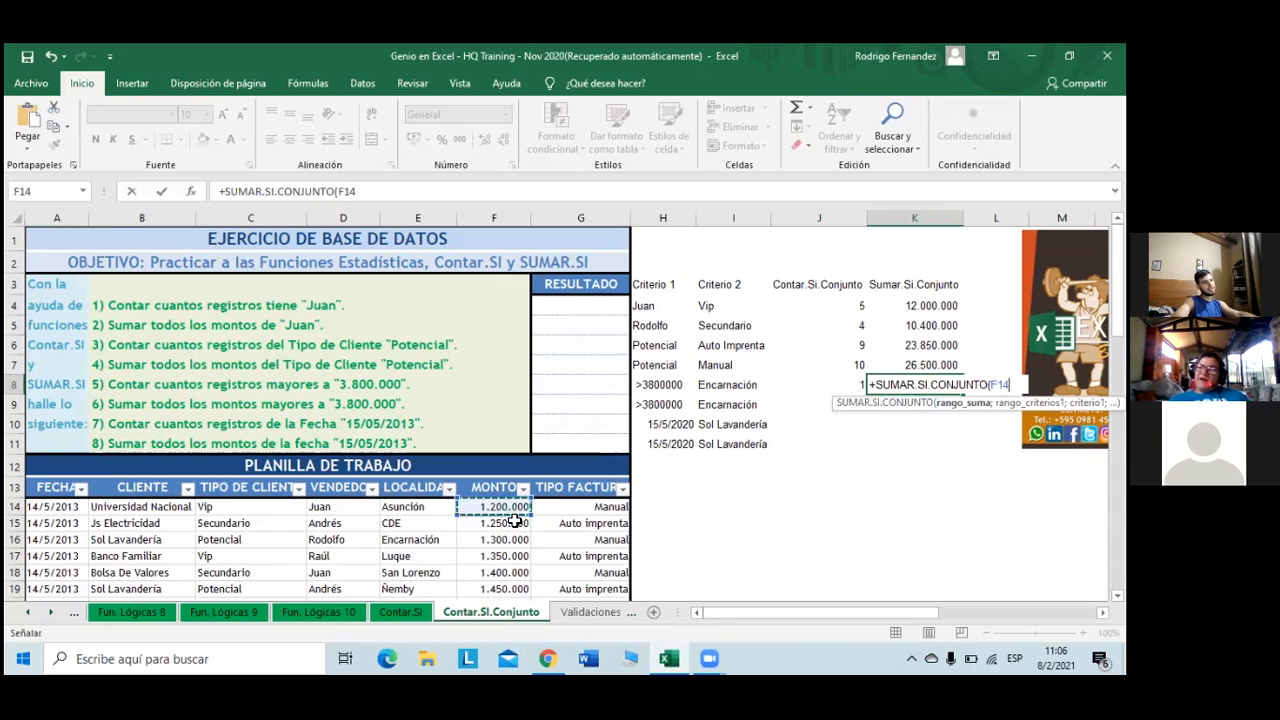
{"action": "key", "text": "ctrl+shift+Down"}
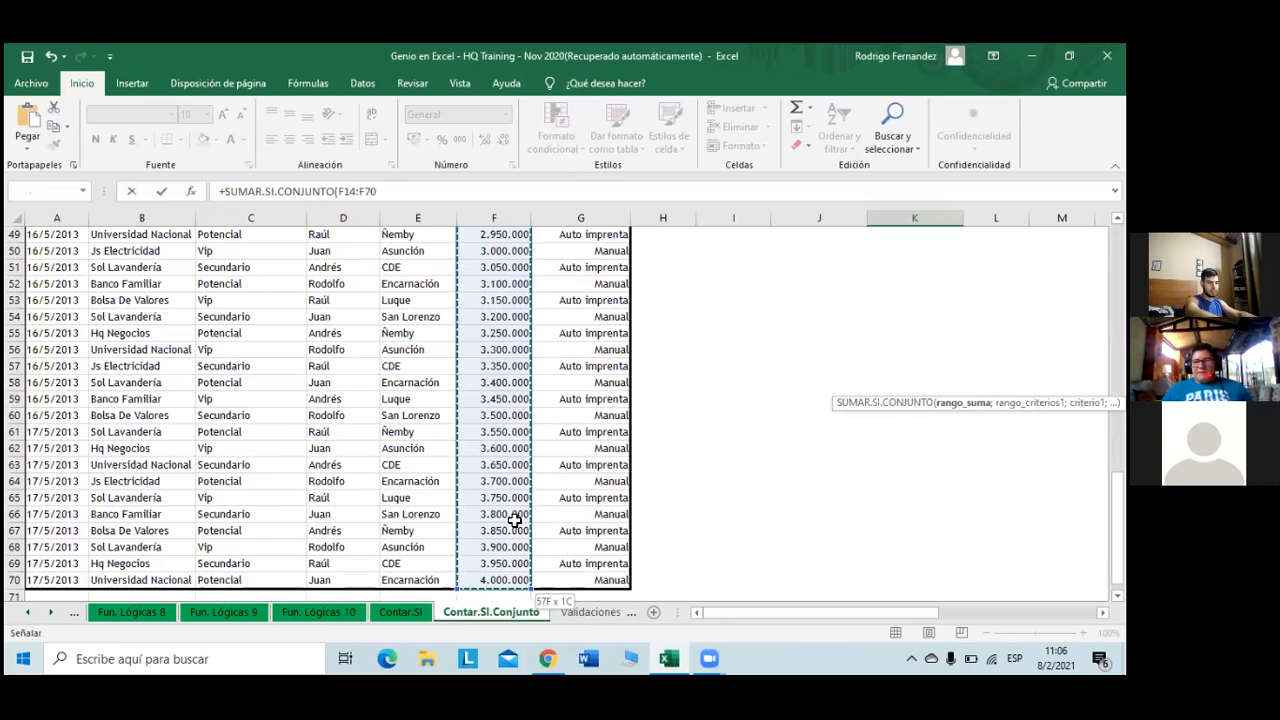
{"action": "key", "text": "F4"}
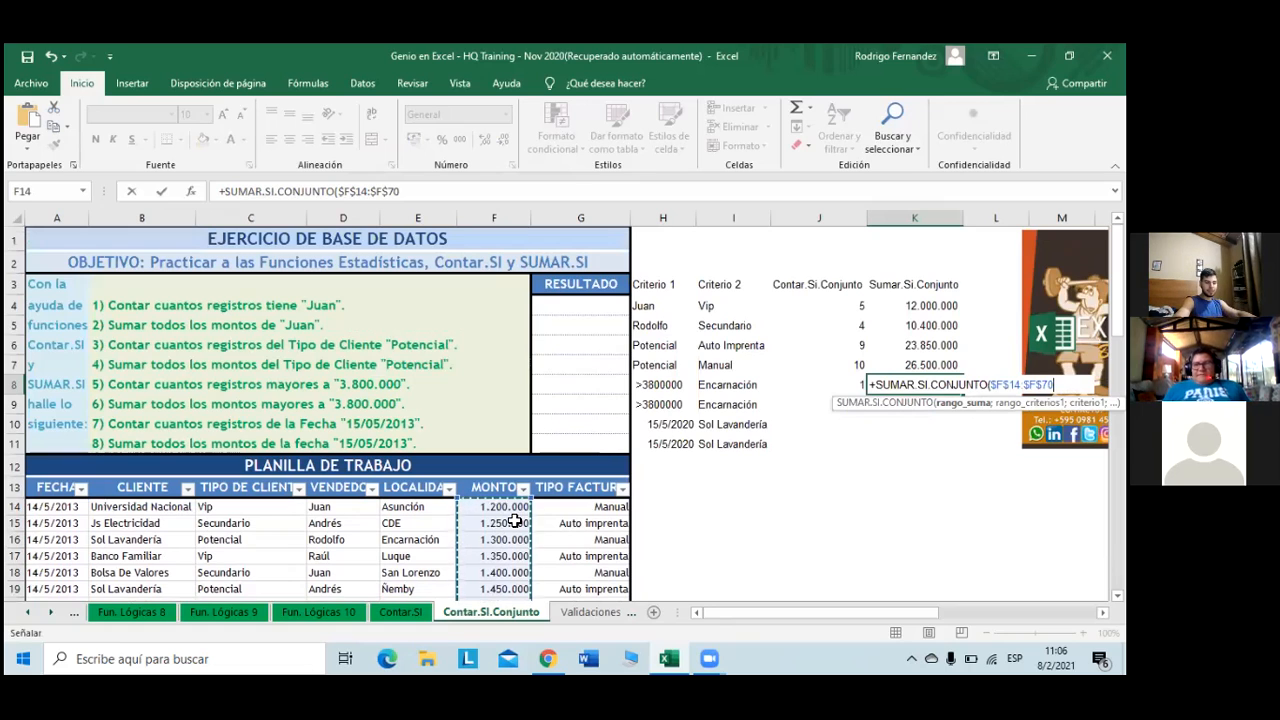
{"action": "type", "text": ";"}
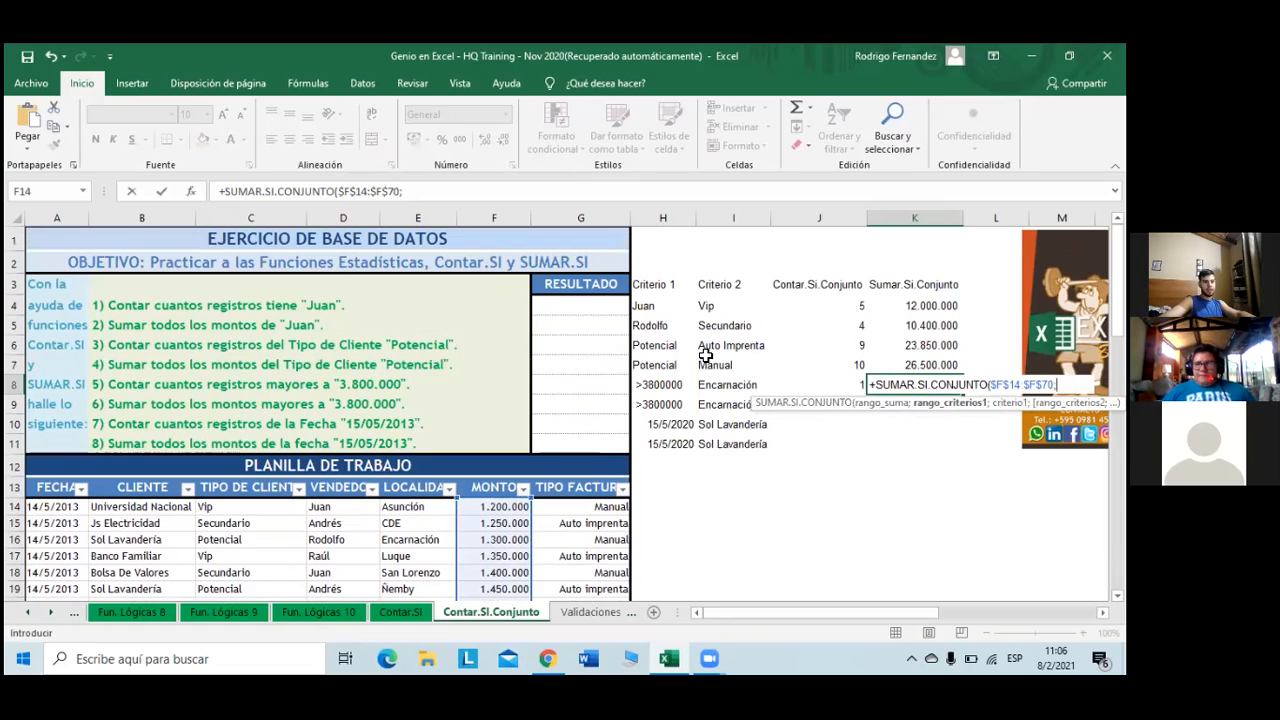
{"action": "left_click", "coordinate": [677, 388]}
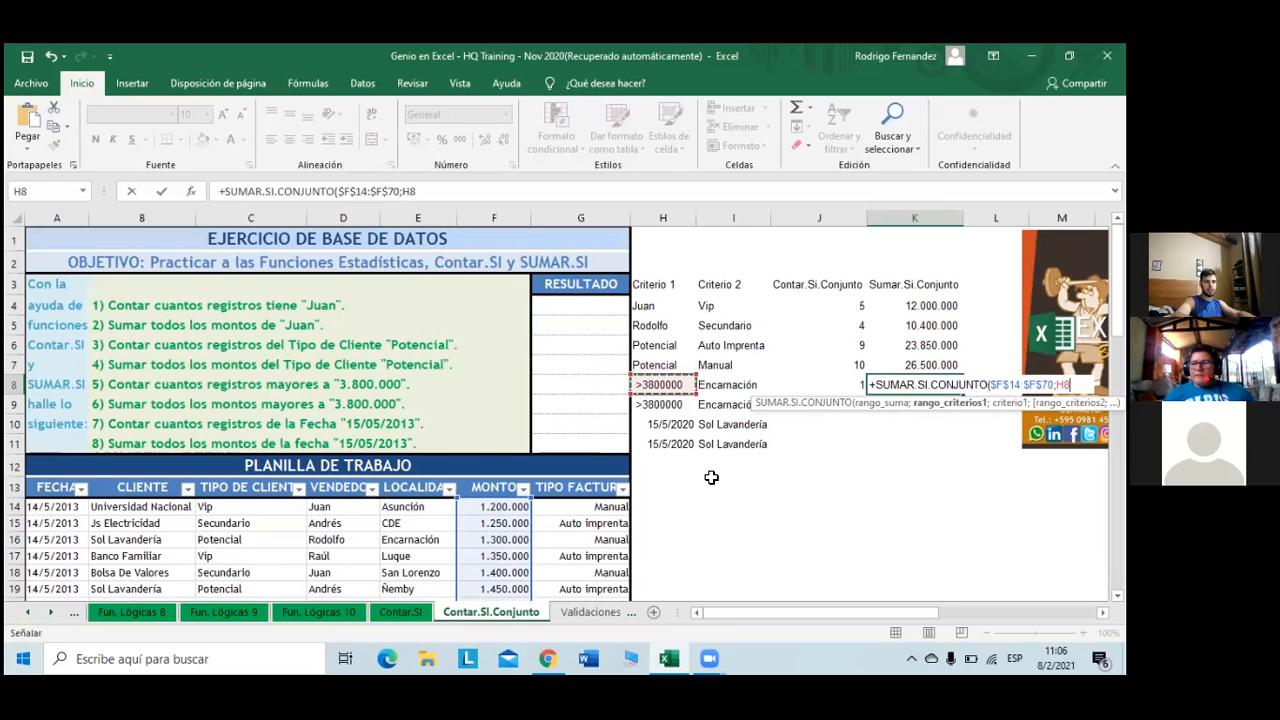
{"action": "type", "text": ";"}
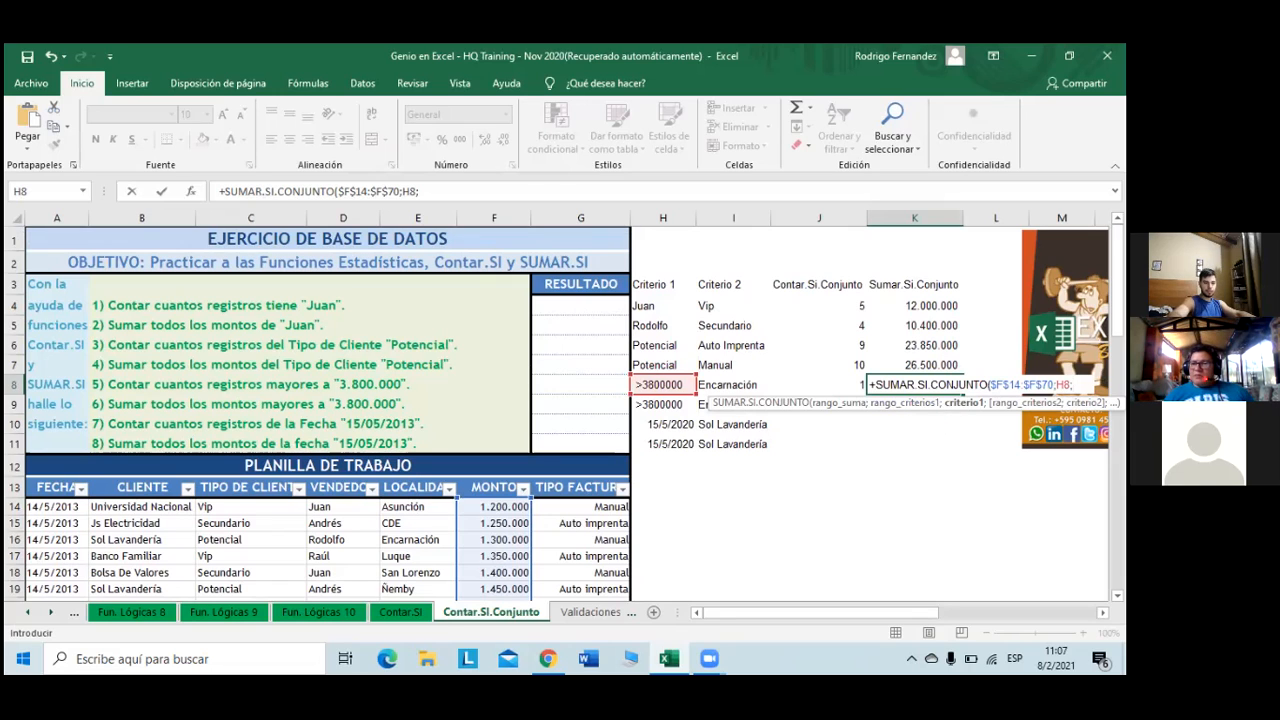
{"action": "key", "text": "BackSpace"}
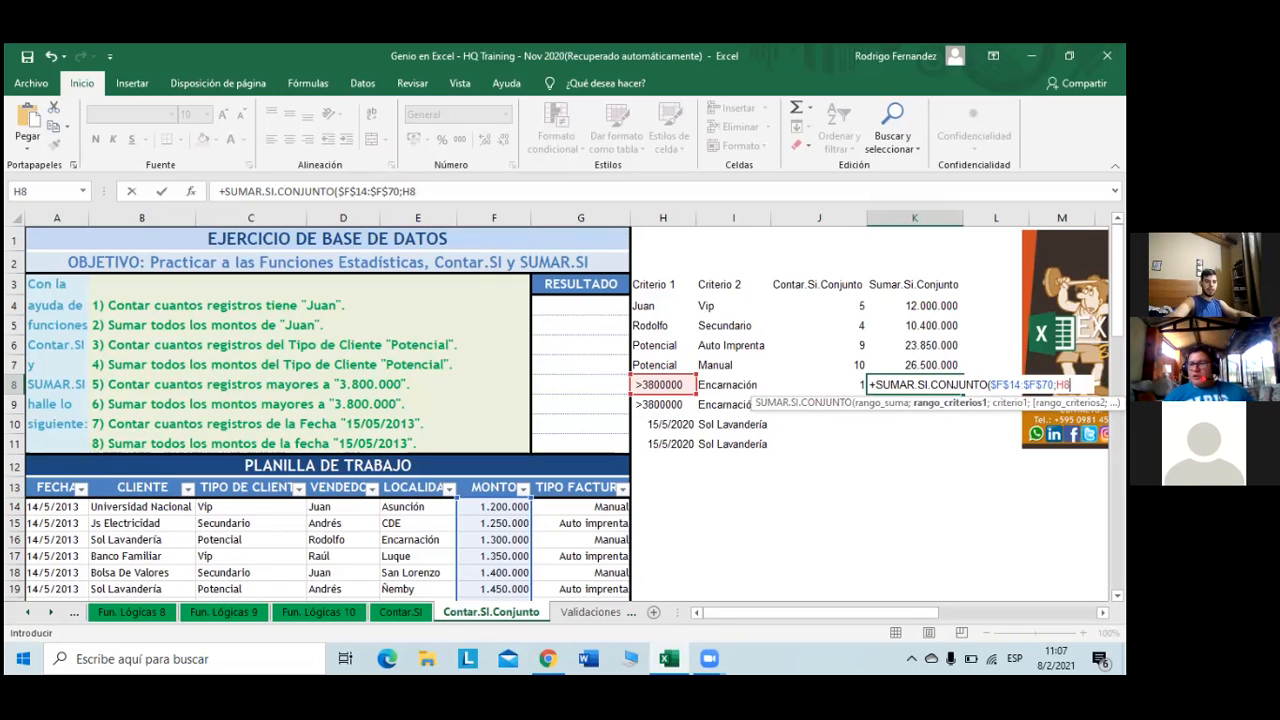
{"action": "key", "text": "Return"}
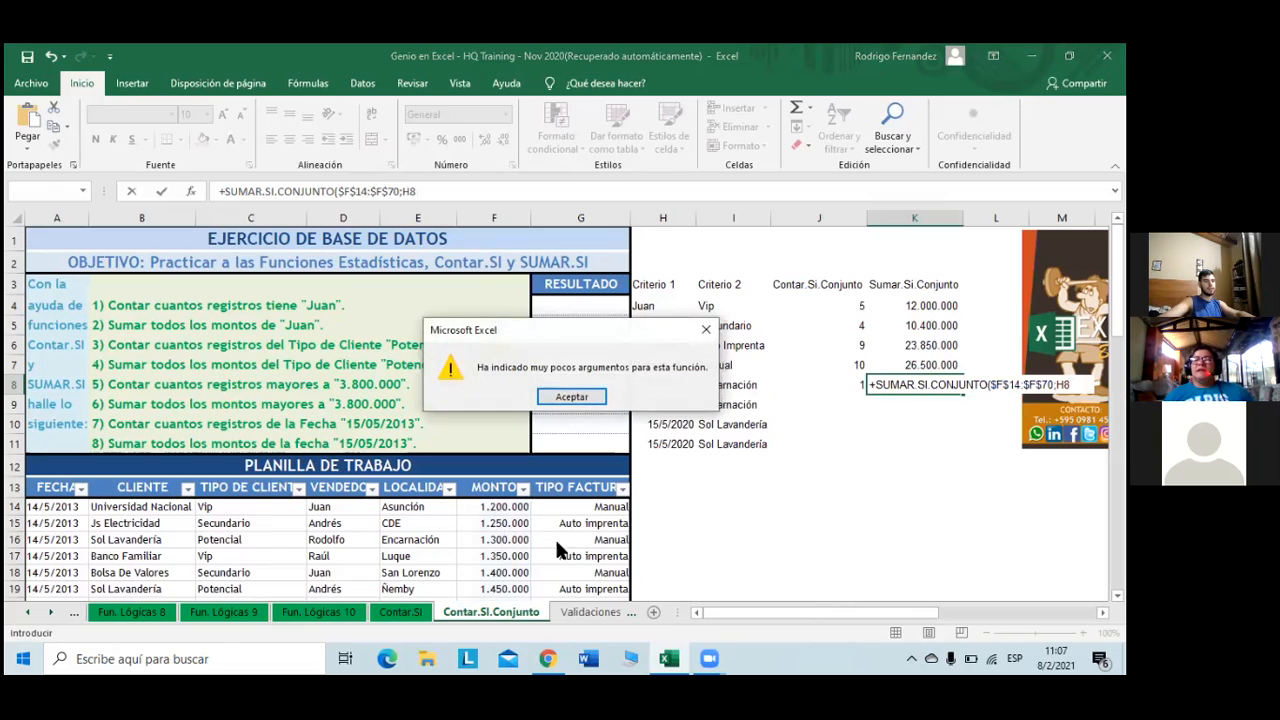
- Dismiss the warning and add $F$14:$F$70 as K8's first criteria range
{"action": "left_click", "coordinate": [596, 402]}
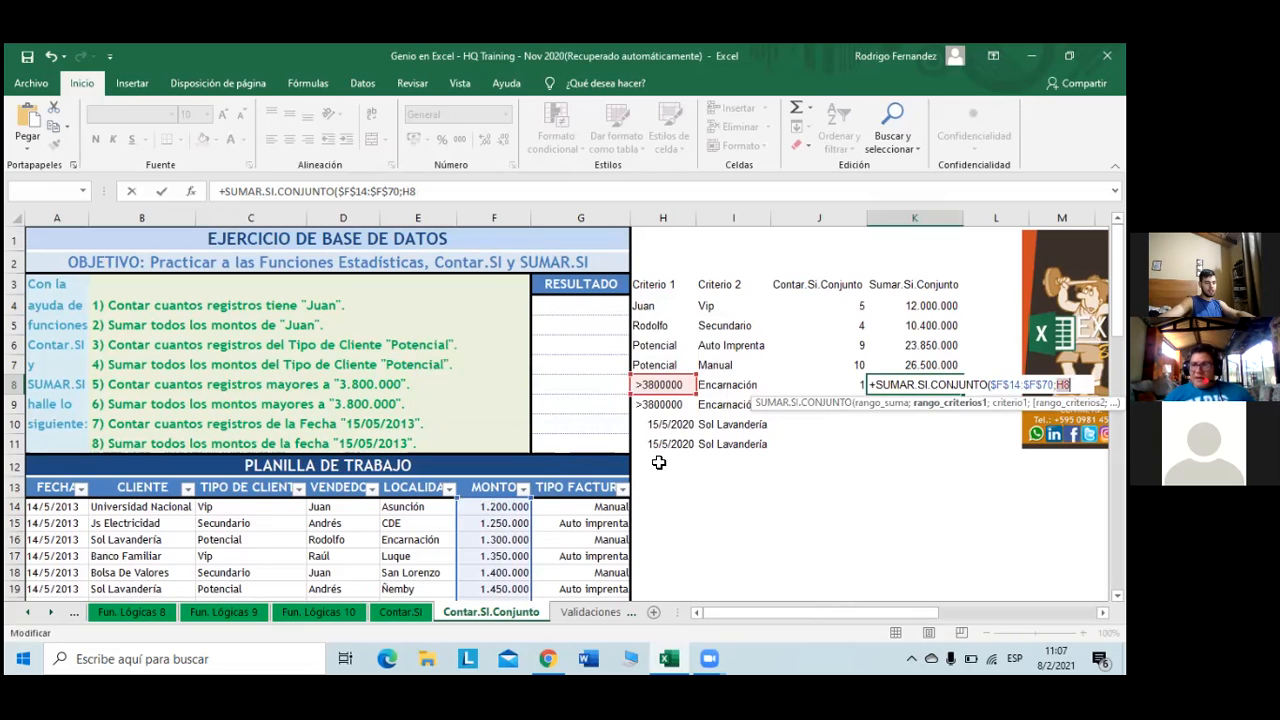
{"action": "key", "text": "BackSpace"}
{"action": "key", "text": "BackSpace"}
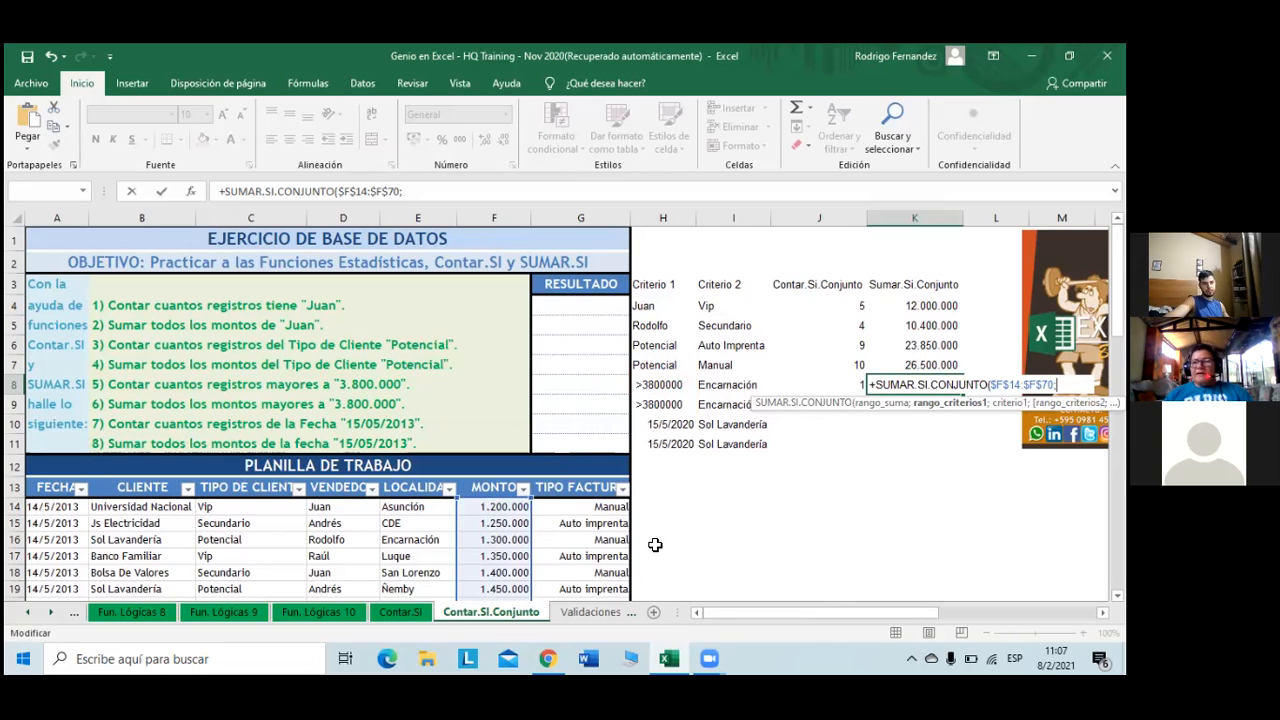
{"action": "left_click", "coordinate": [503, 509]}
{"action": "left_click", "coordinate": [503, 509]}
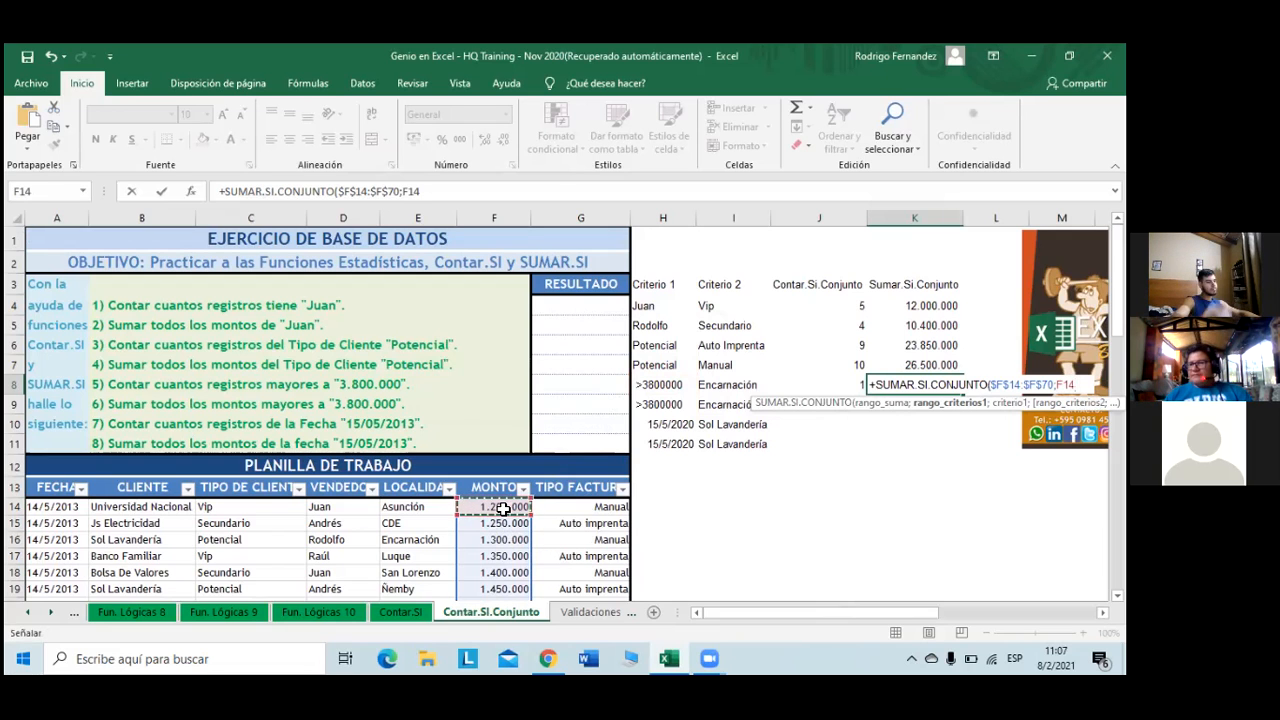
{"action": "key", "text": "ctrl+shift+Down"}
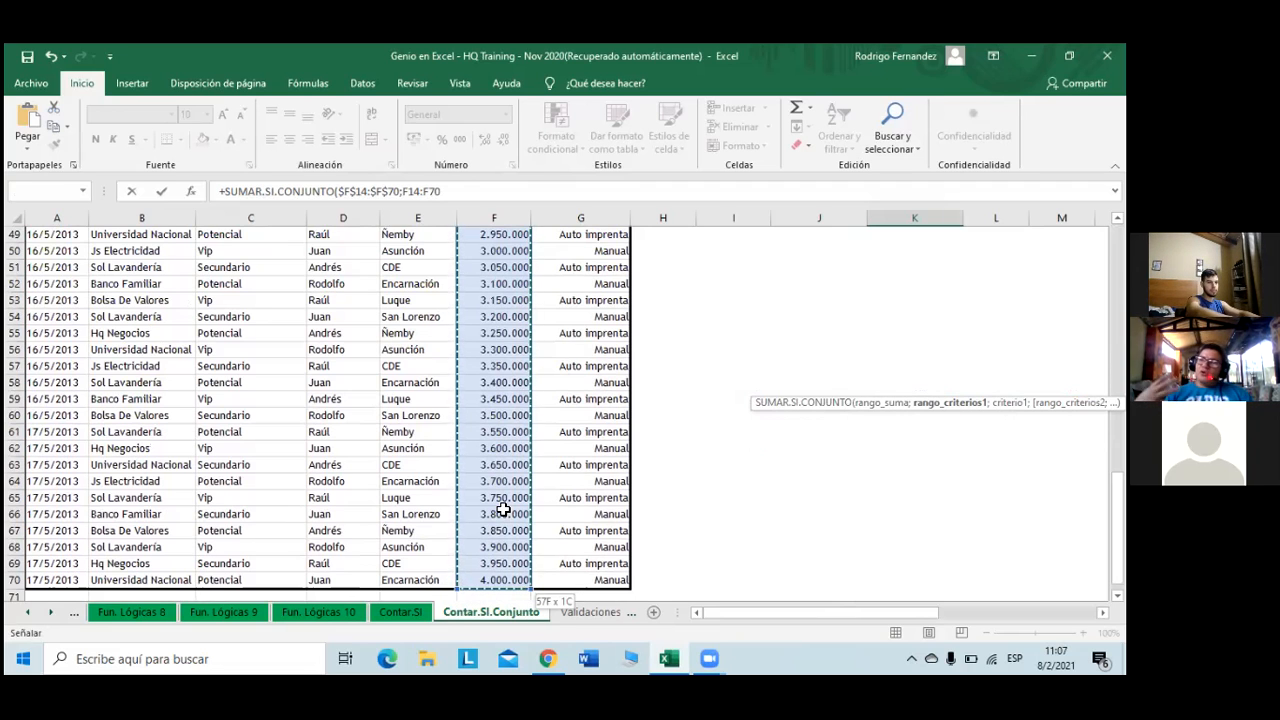
{"action": "key", "text": "F4"}
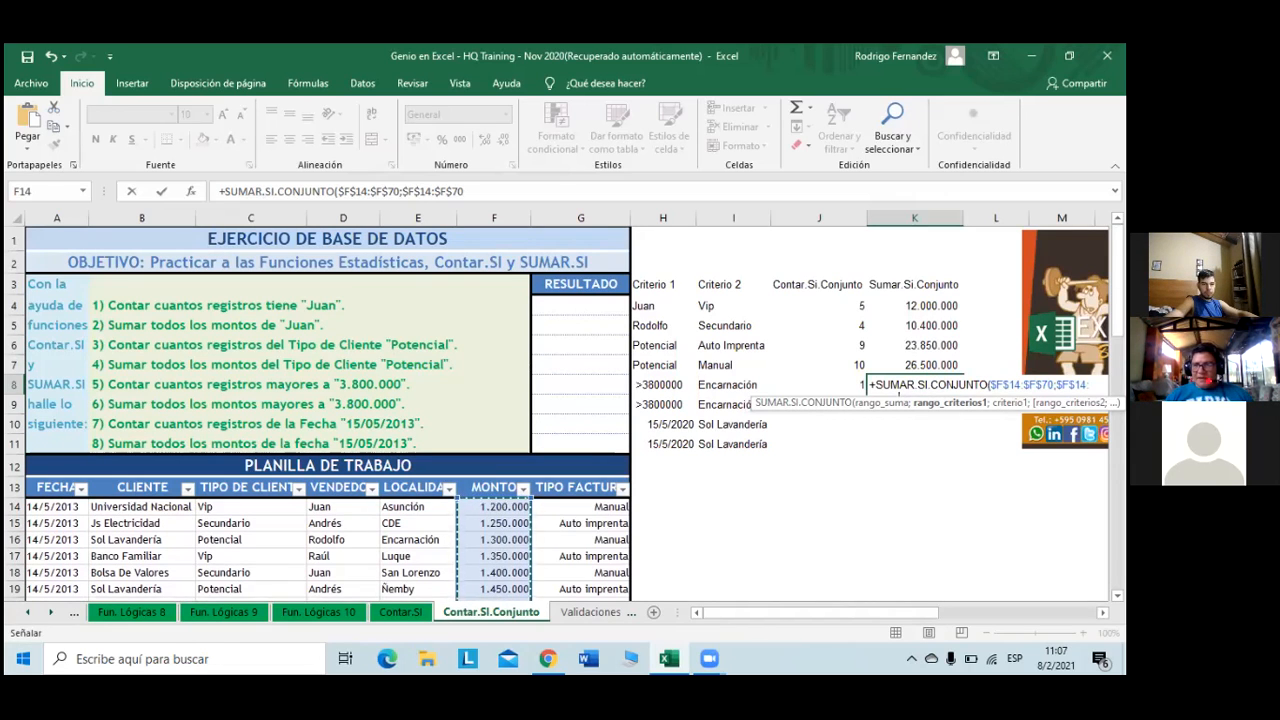
{"action": "left_click", "coordinate": [672, 386]}
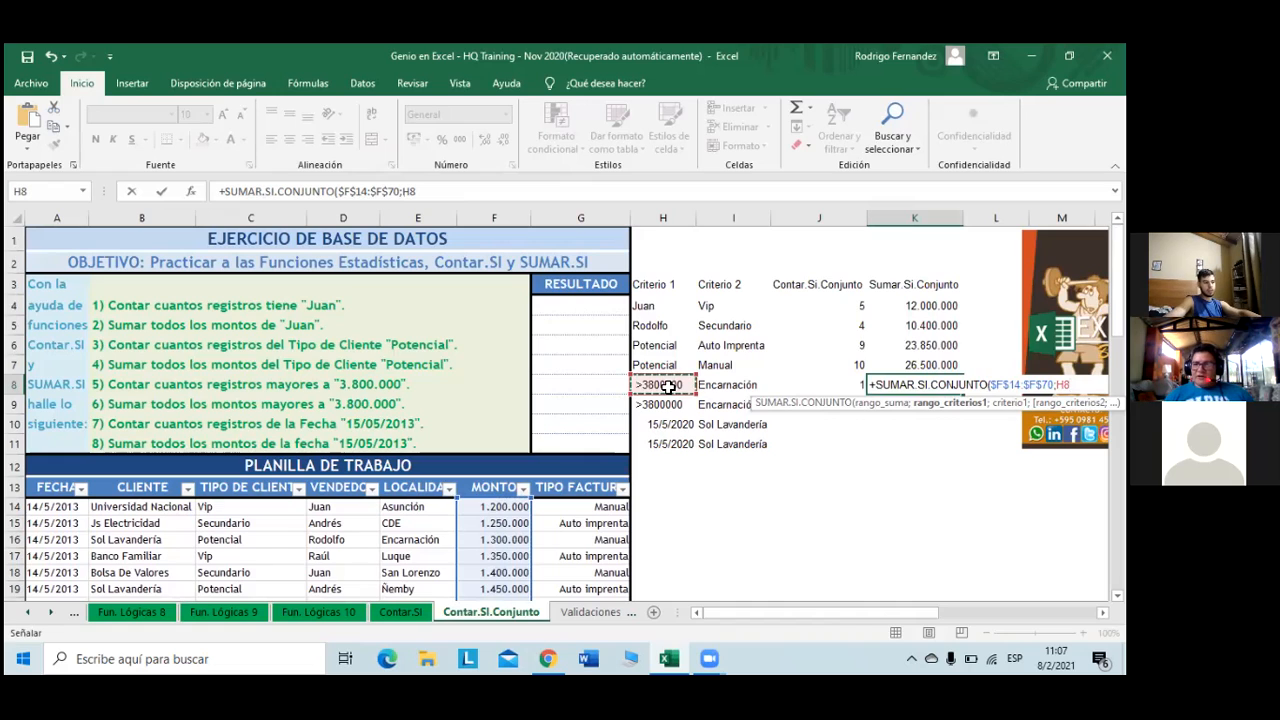
{"action": "key", "text": "ctrl+z"}
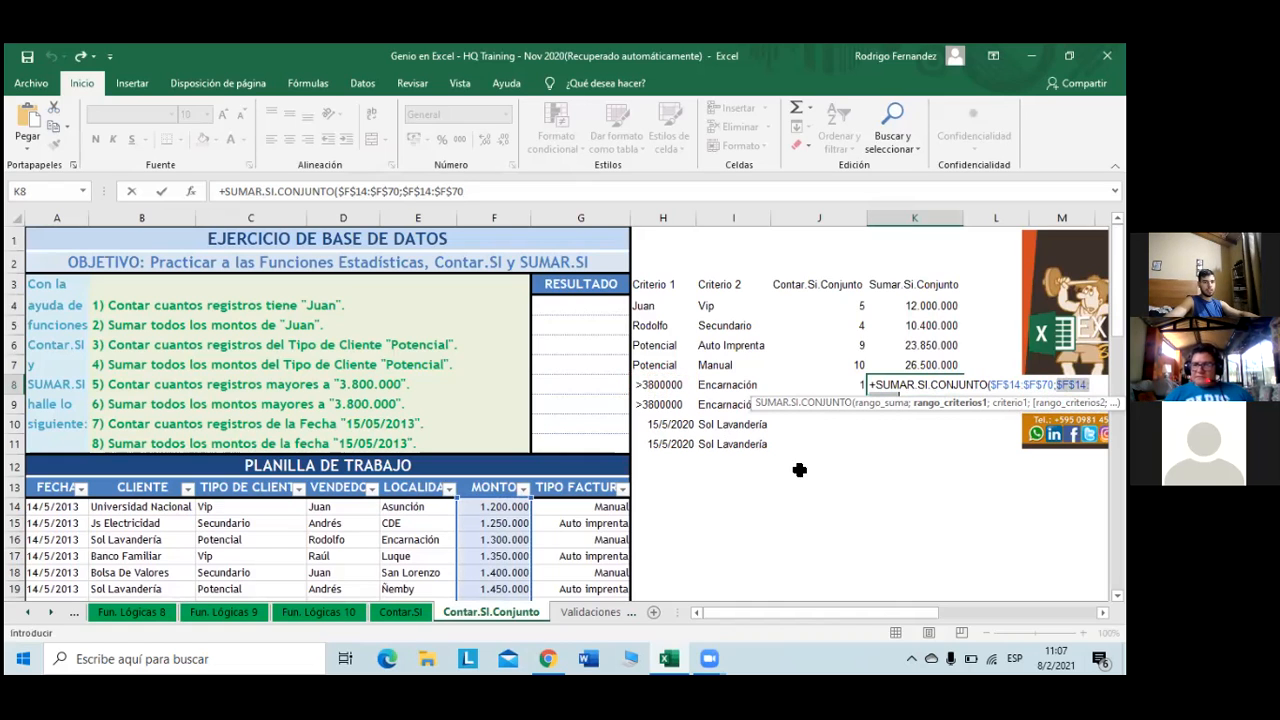
{"action": "left_click", "coordinate": [500, 191]}
- Complete K8 with criteria H8, $E$14:$E$70 and I8, returning 4000000
{"action": "type", "text": ";"}
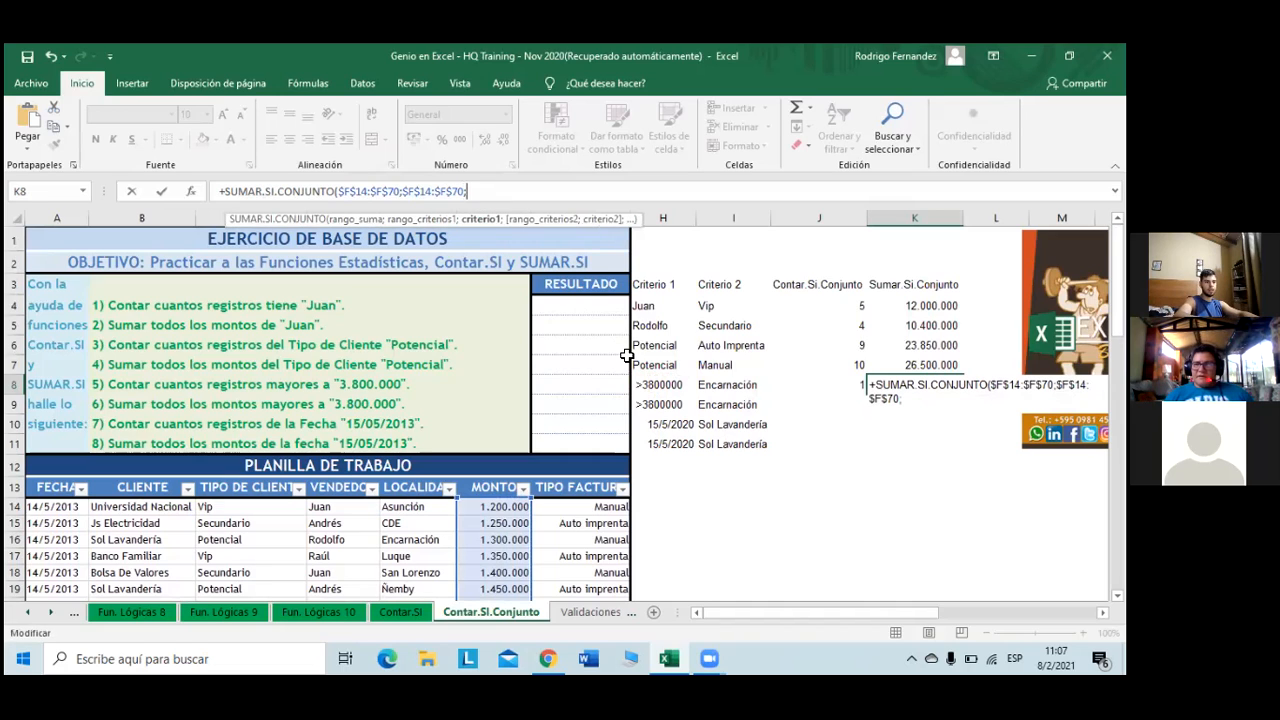
{"action": "left_click", "coordinate": [678, 388]}
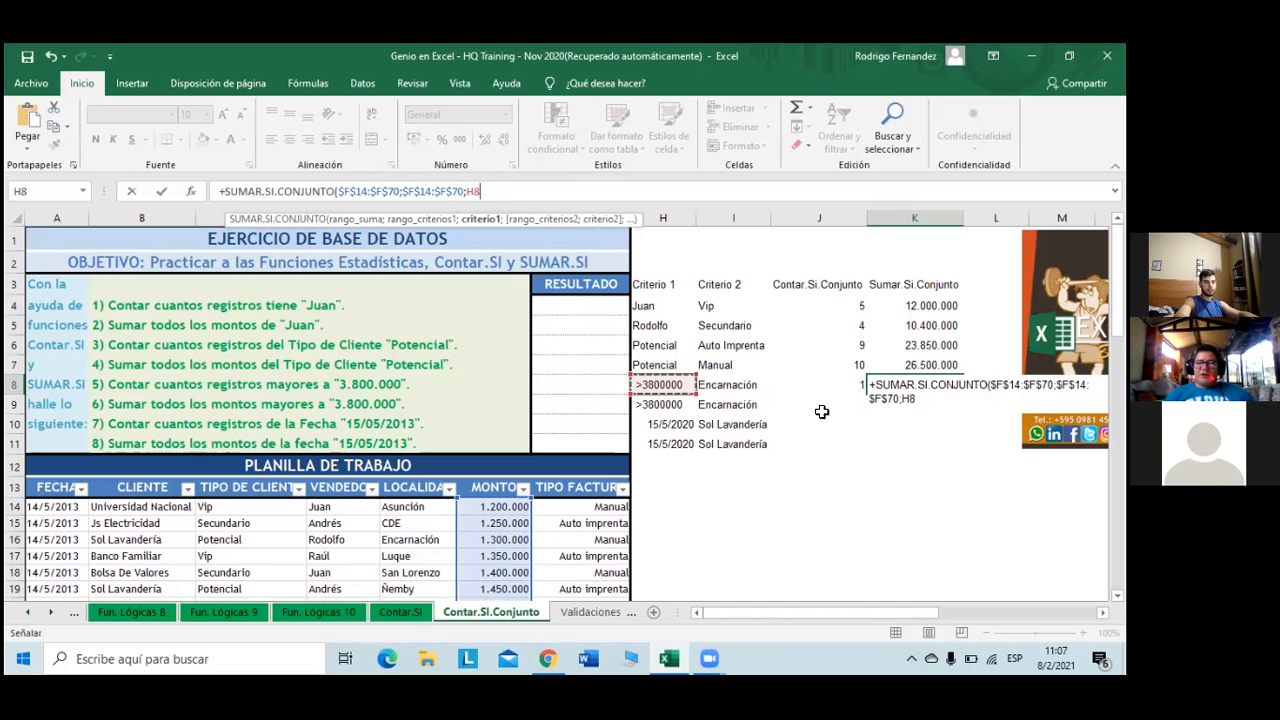
{"action": "type", "text": ";"}
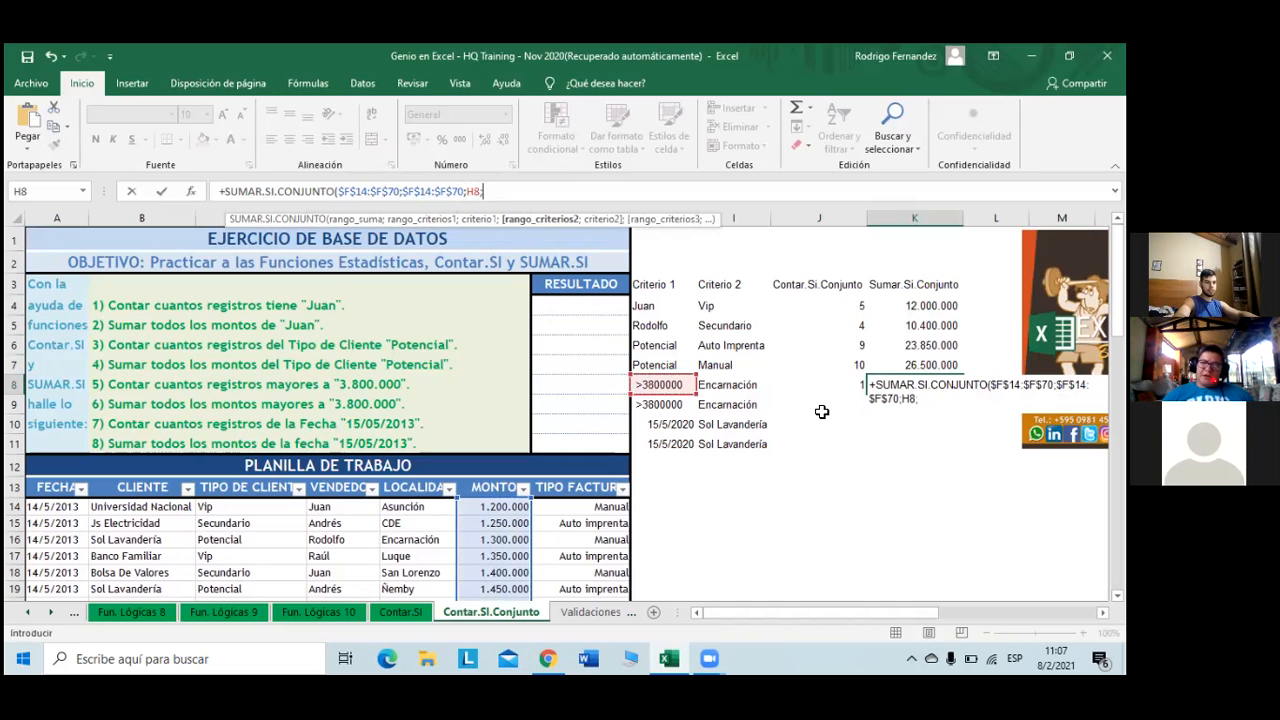
{"action": "left_click", "coordinate": [448, 509]}
{"action": "key", "text": "ctrl+shift+Down"}
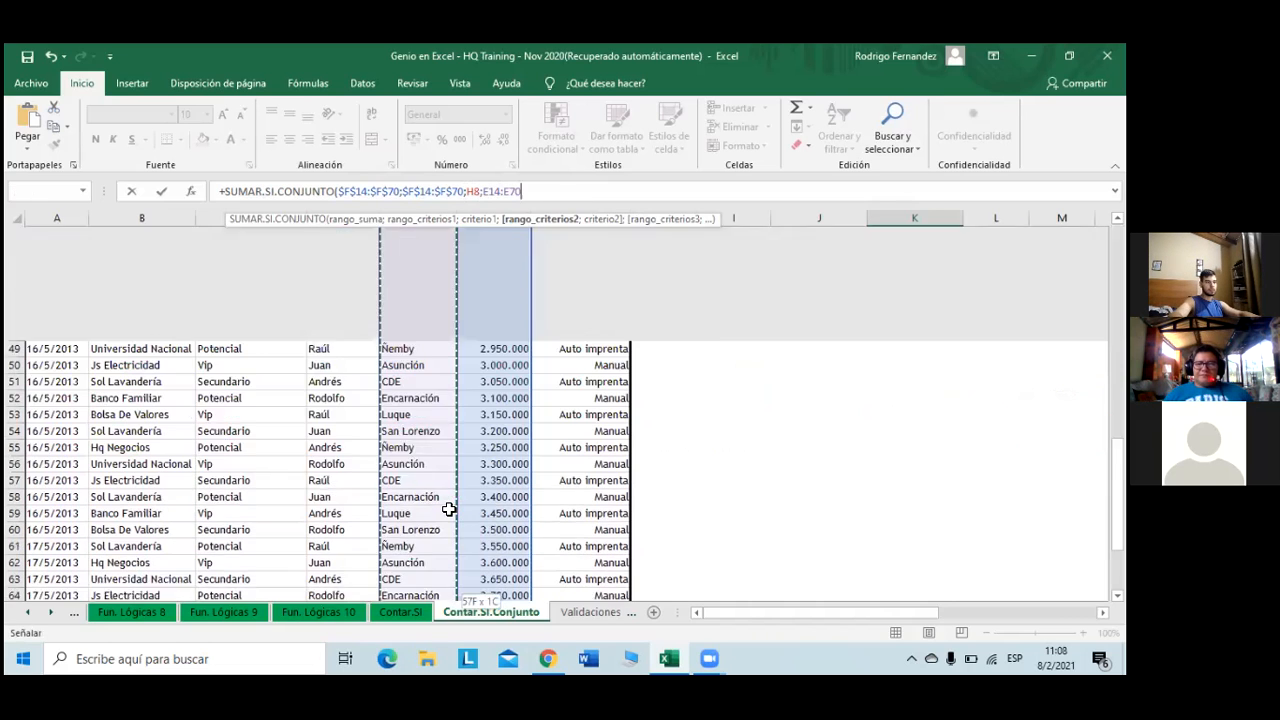
{"action": "key", "text": "F4"}
{"action": "type", "text": ";"}
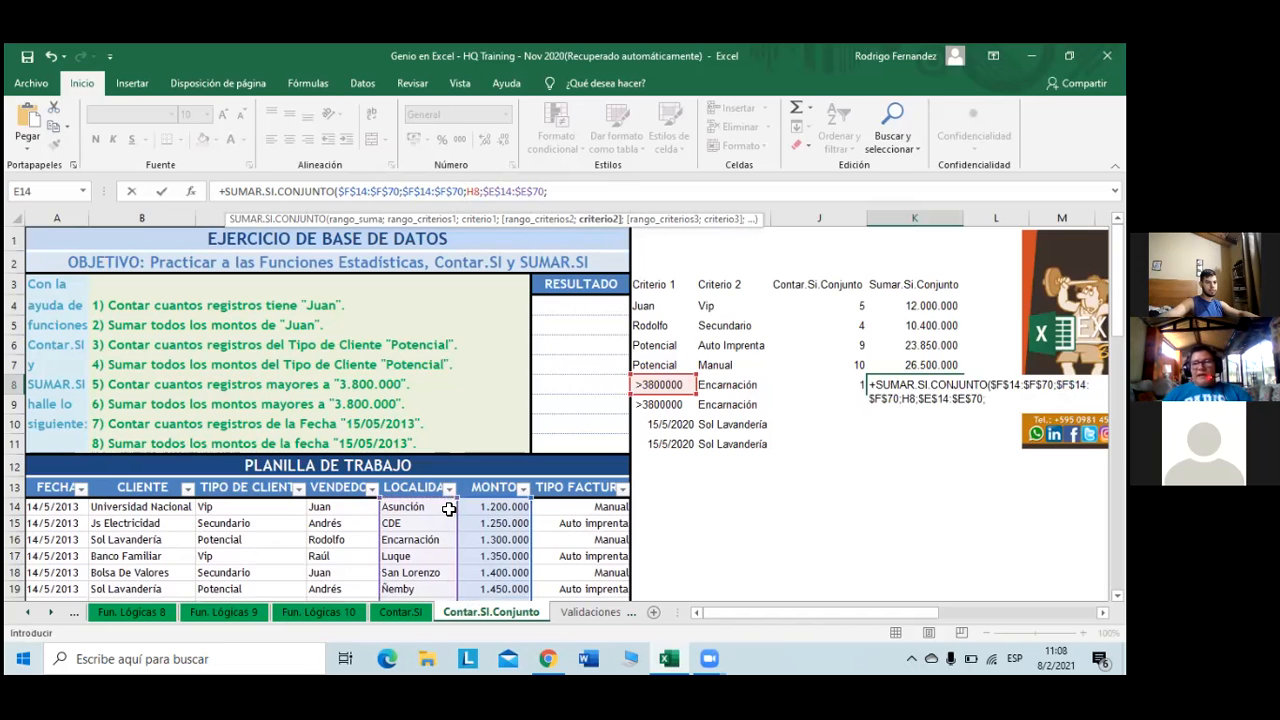
{"action": "left_click", "coordinate": [722, 384]}
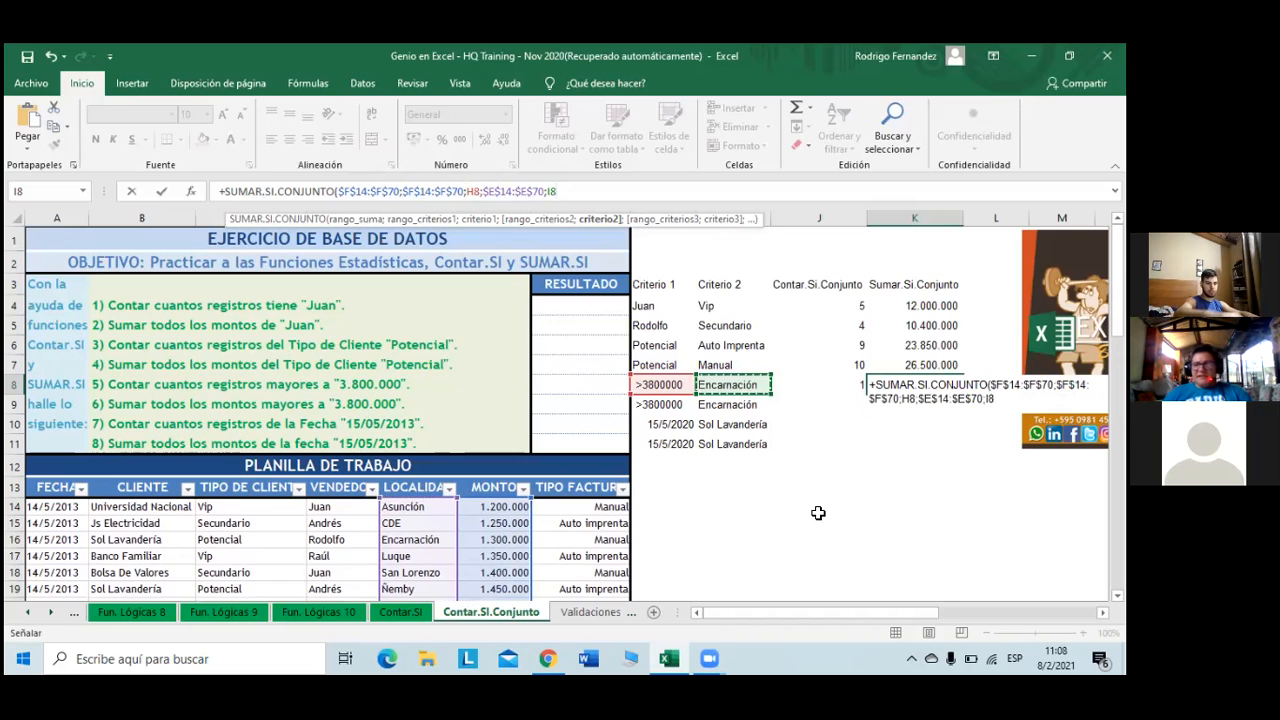
{"action": "type", "text": ")"}
{"action": "key", "text": "Return"}
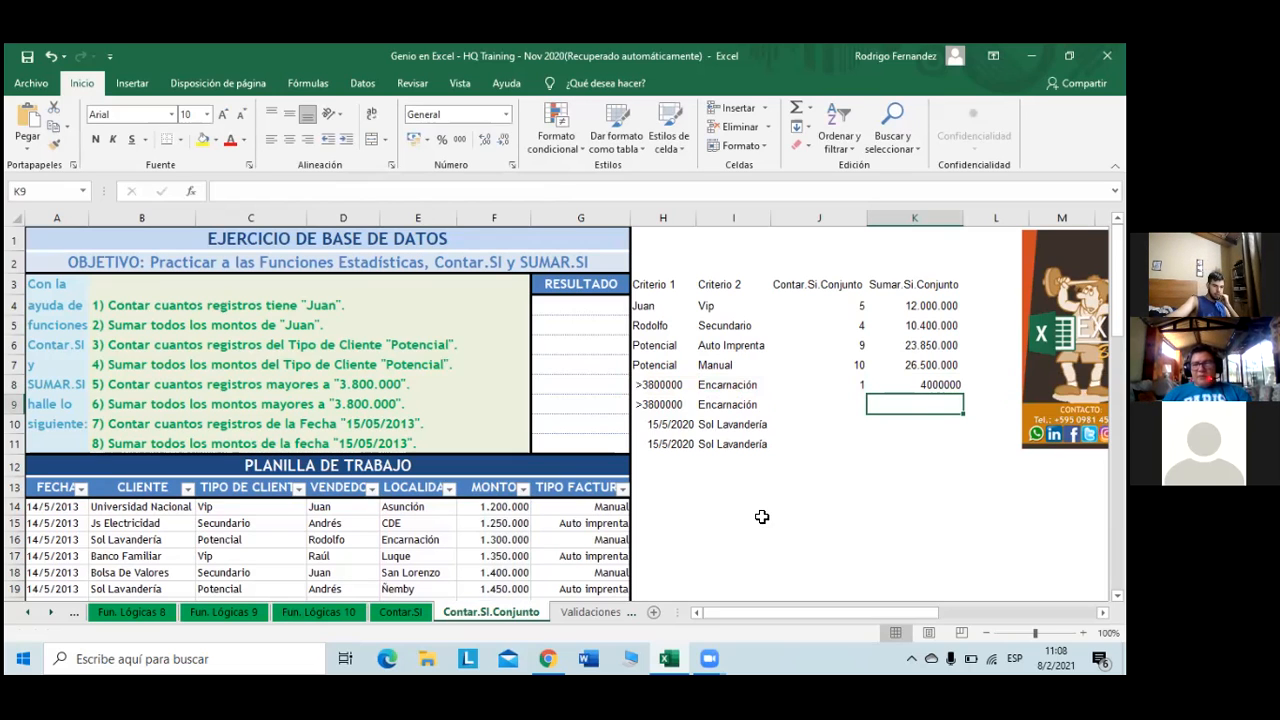
{"action": "left_click", "coordinate": [522, 488]}
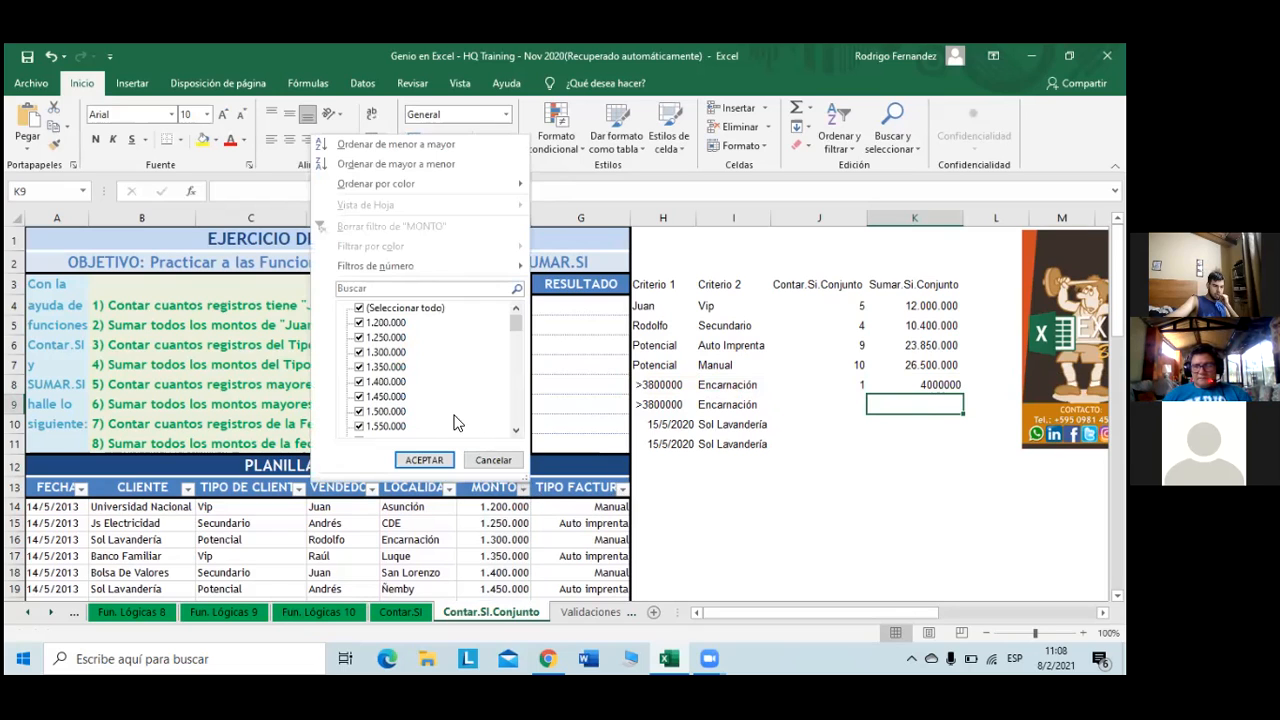
{"action": "left_click", "coordinate": [375, 311]}
{"action": "scroll", "coordinate": [423, 380], "scroll_direction": "down", "scroll_amount": 3}
{"action": "scroll", "coordinate": [423, 380], "scroll_direction": "down", "scroll_amount": 9}
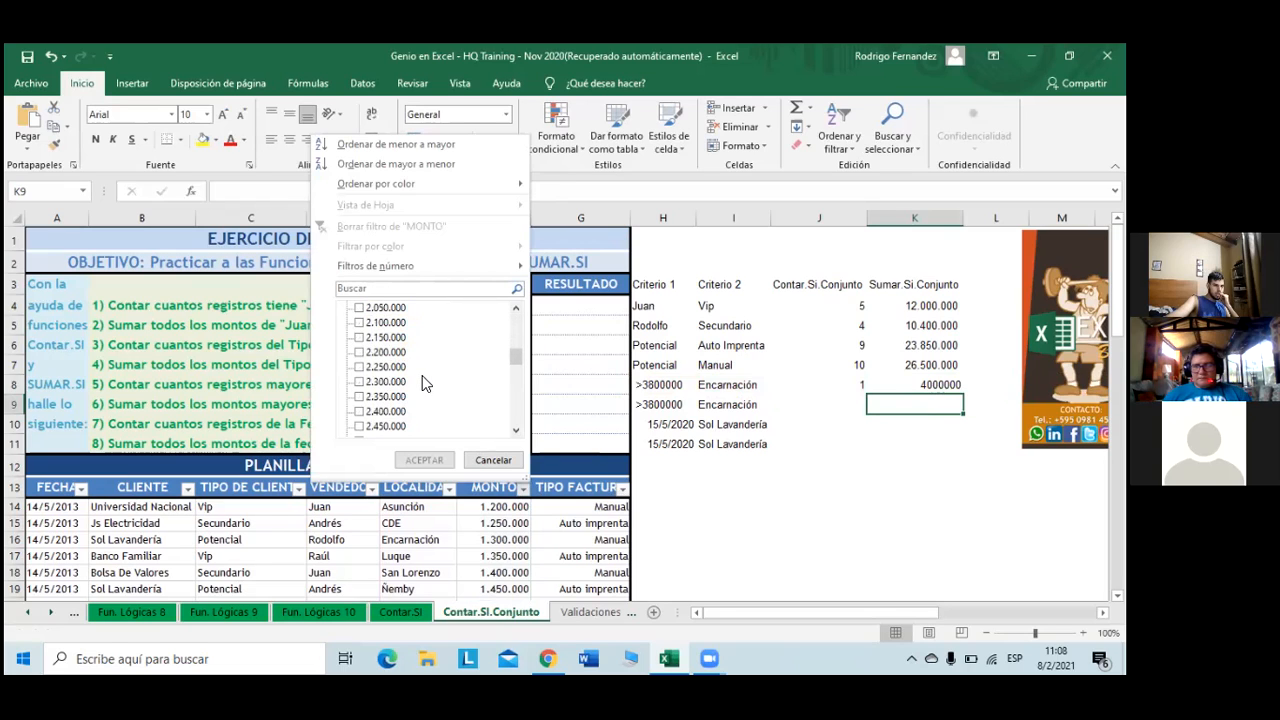
{"action": "scroll", "coordinate": [422, 375], "scroll_direction": "down", "scroll_amount": 4}
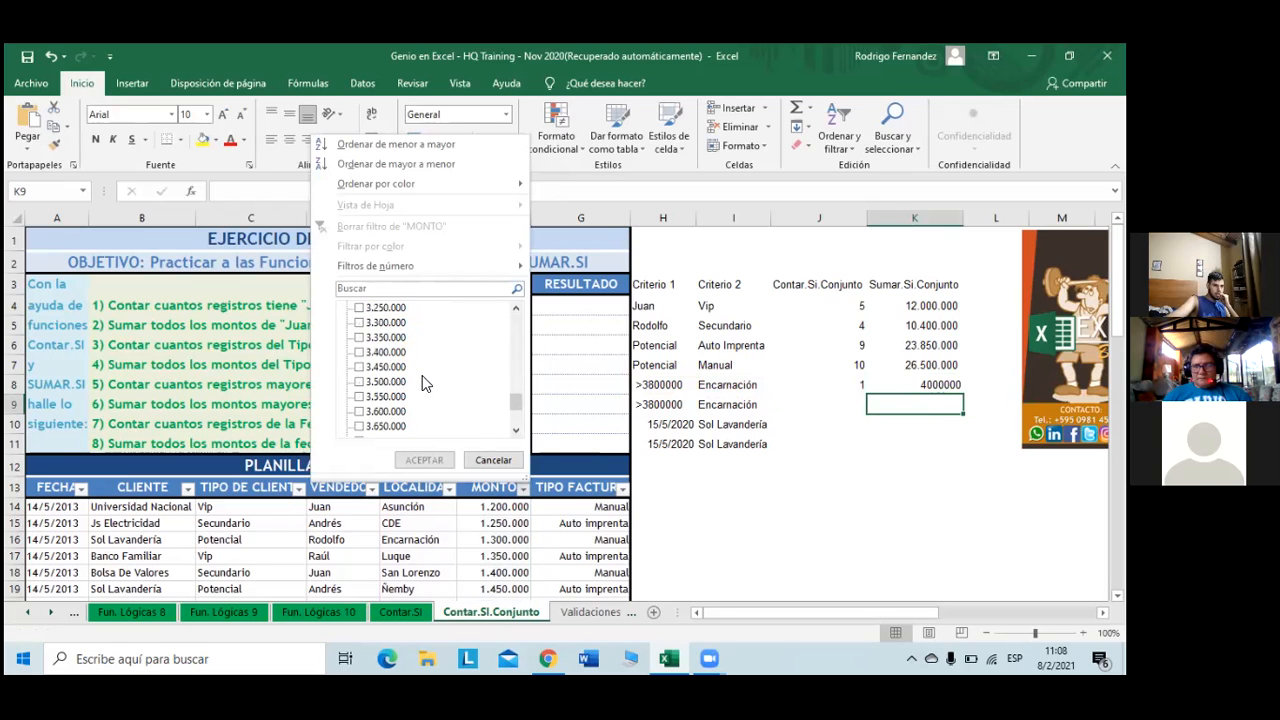
{"action": "left_click", "coordinate": [362, 426]}
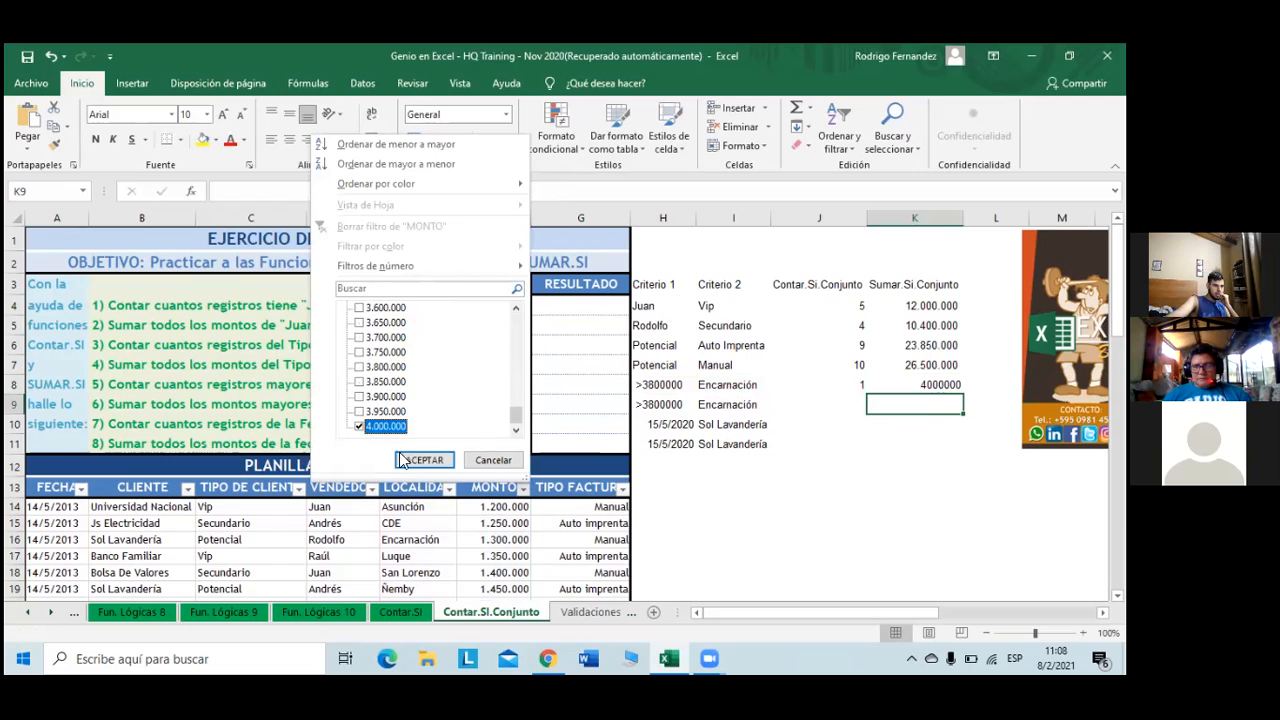
{"action": "left_click", "coordinate": [412, 460]}
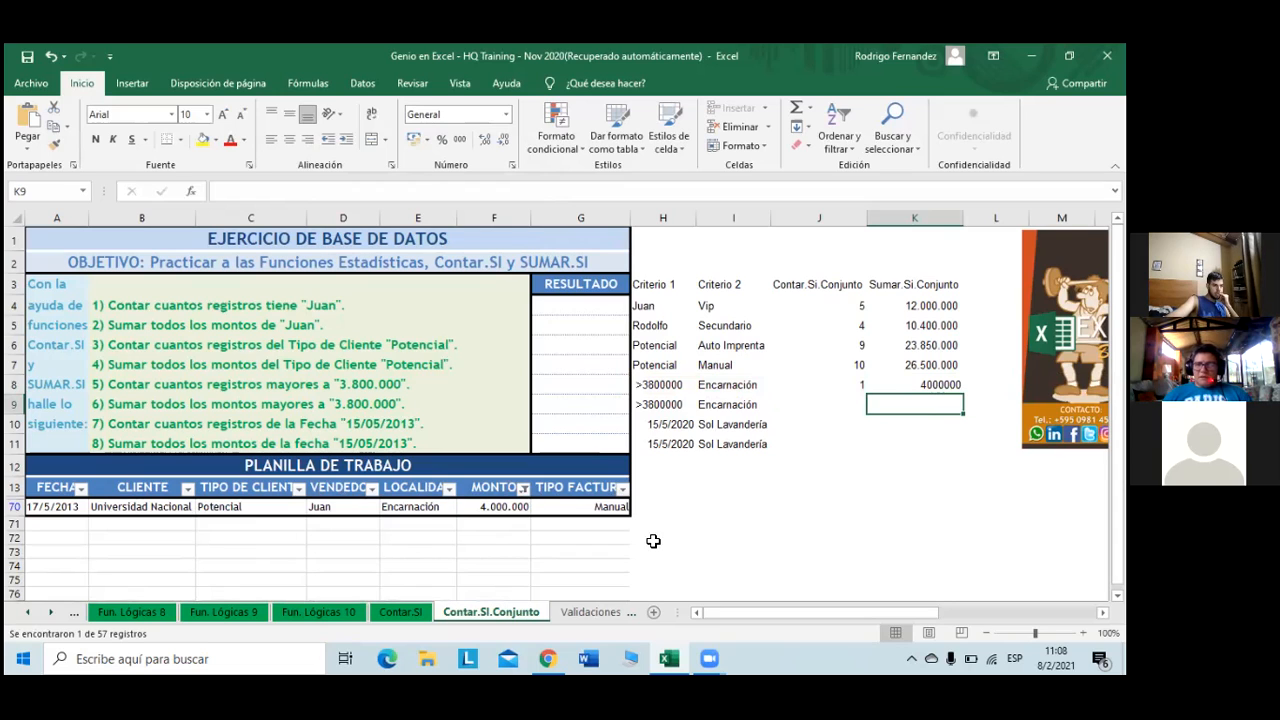
{"action": "left_click", "coordinate": [848, 405]}
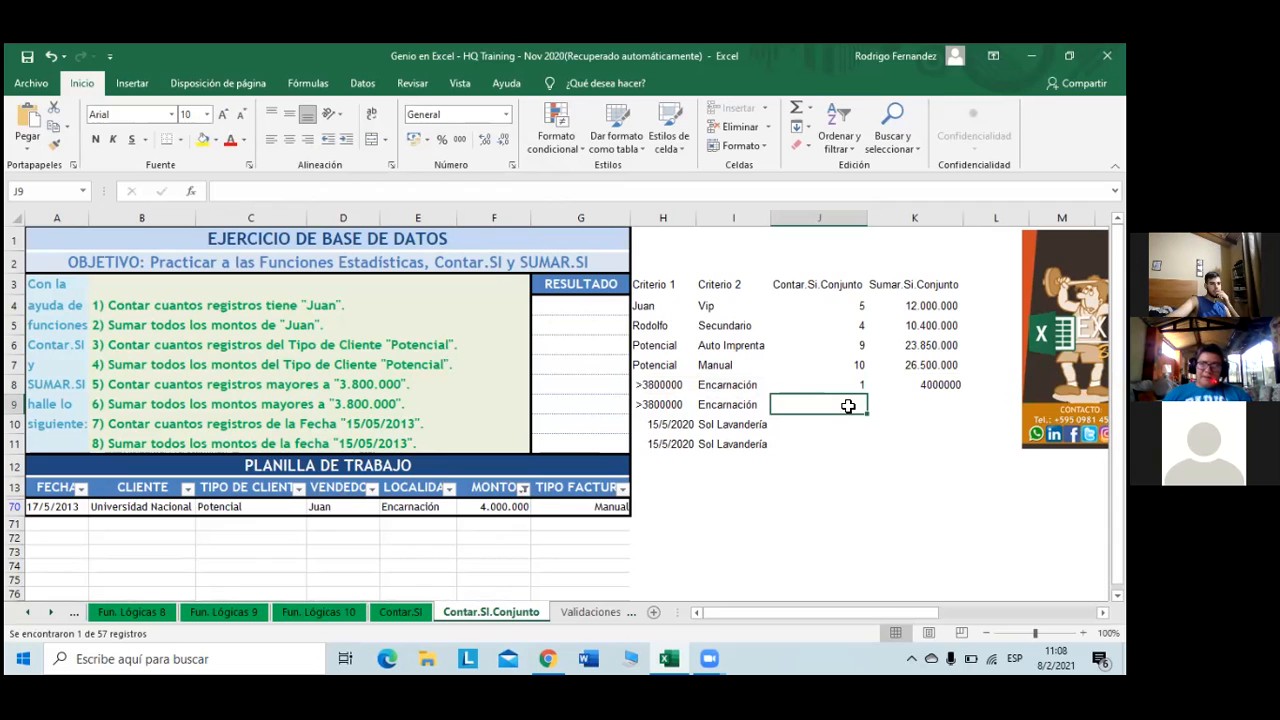
{"action": "left_click", "coordinate": [522, 489]}
{"action": "left_click", "coordinate": [360, 310]}
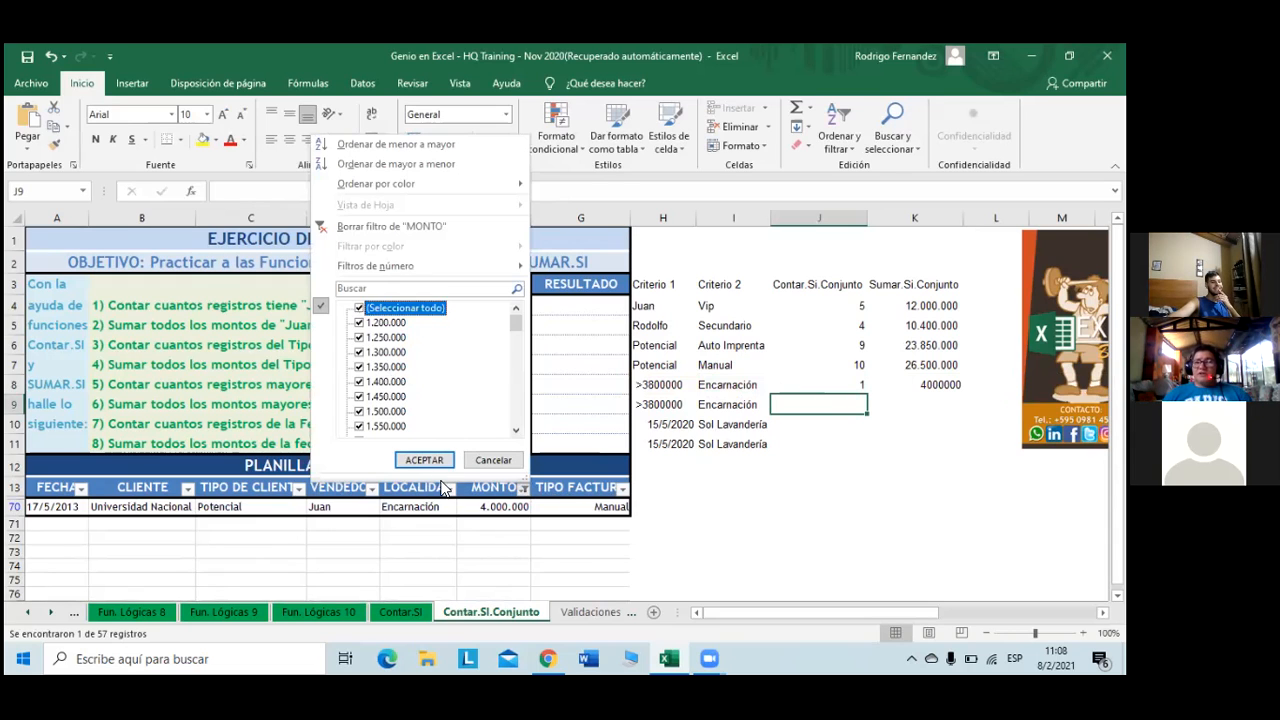
{"action": "left_click", "coordinate": [425, 462]}
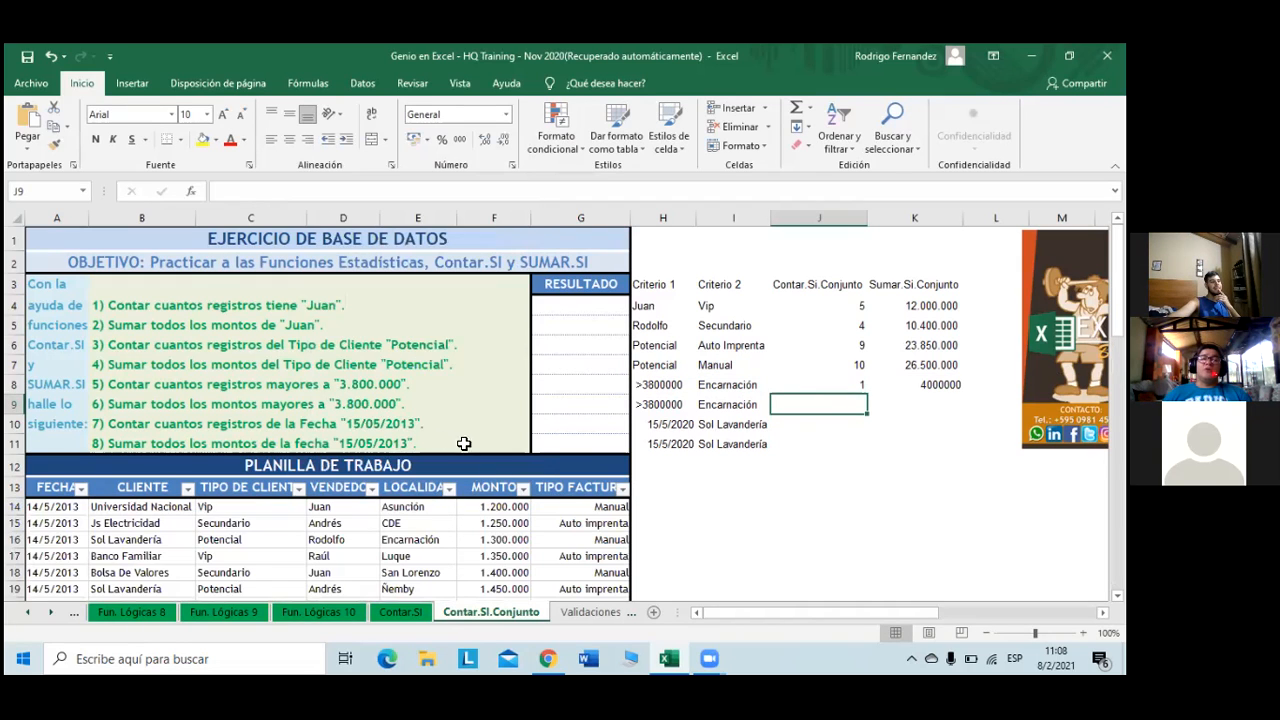
- Filter MONTO to amounts greater than 3800000, leaving 4 records visible
{"action": "left_click", "coordinate": [488, 489]}
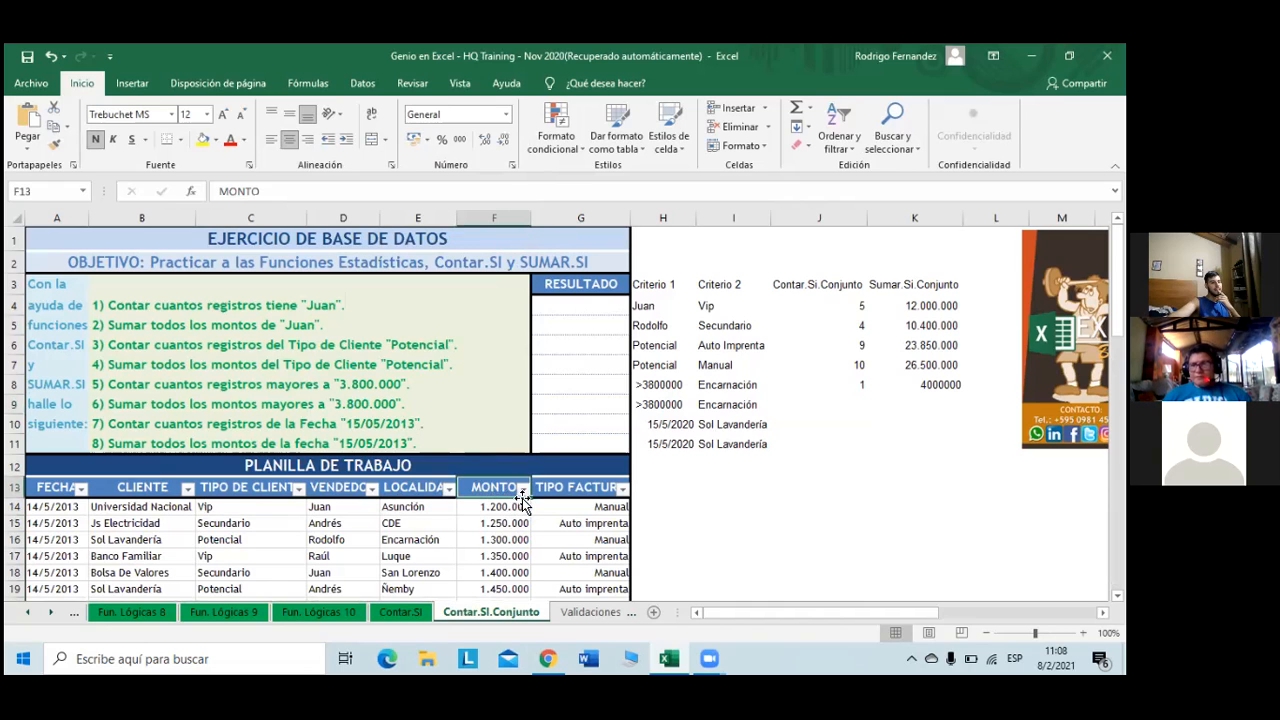
{"action": "left_click", "coordinate": [522, 488]}
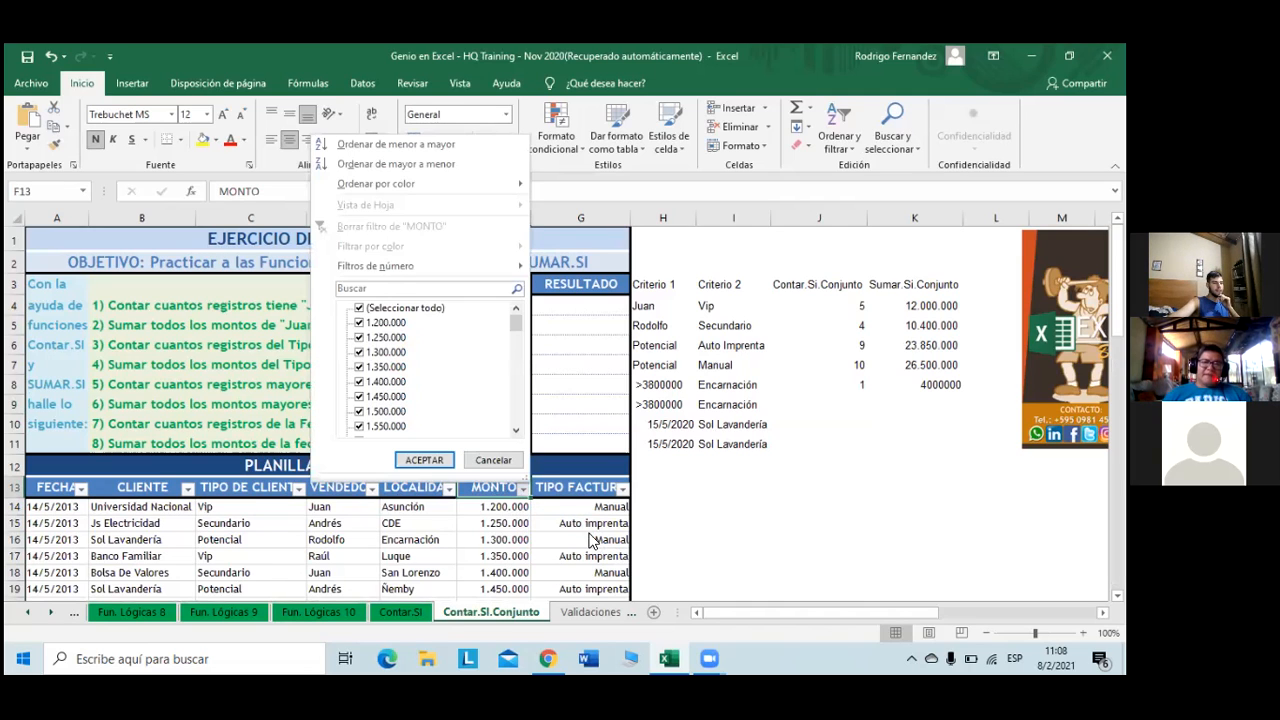
{"action": "mouse_move", "coordinate": [497, 262]}
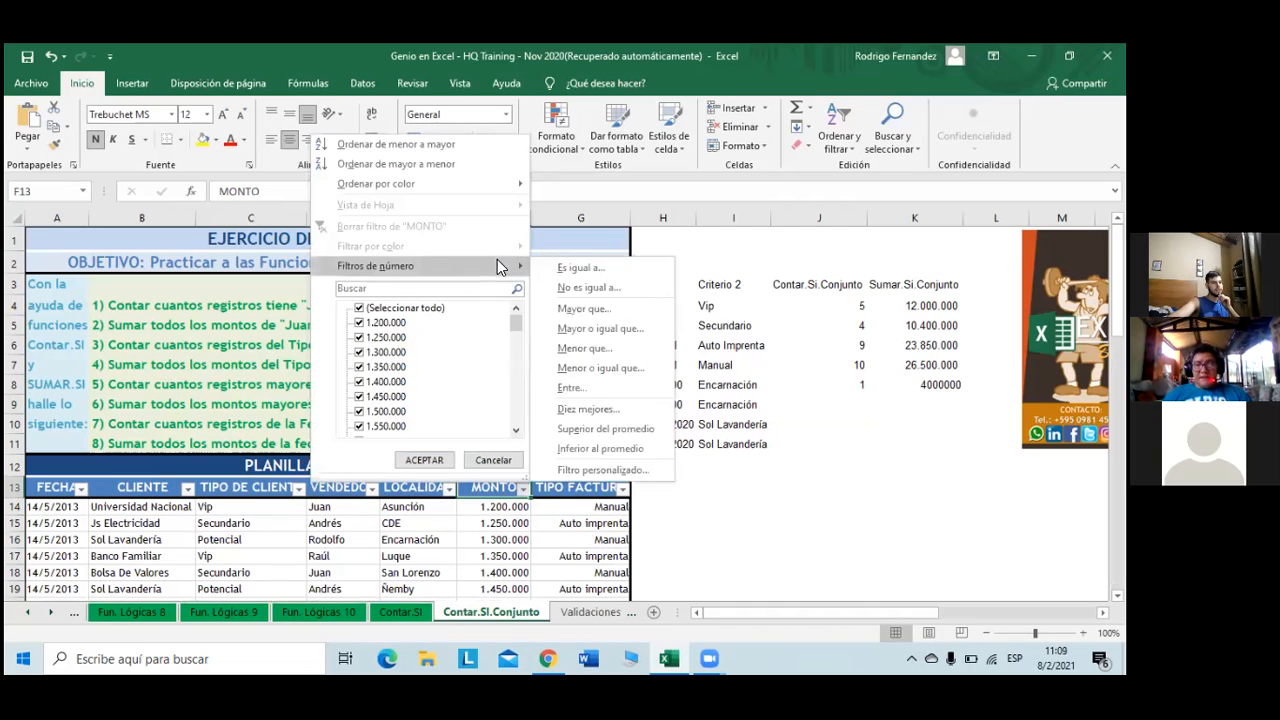
{"action": "left_click", "coordinate": [584, 309]}
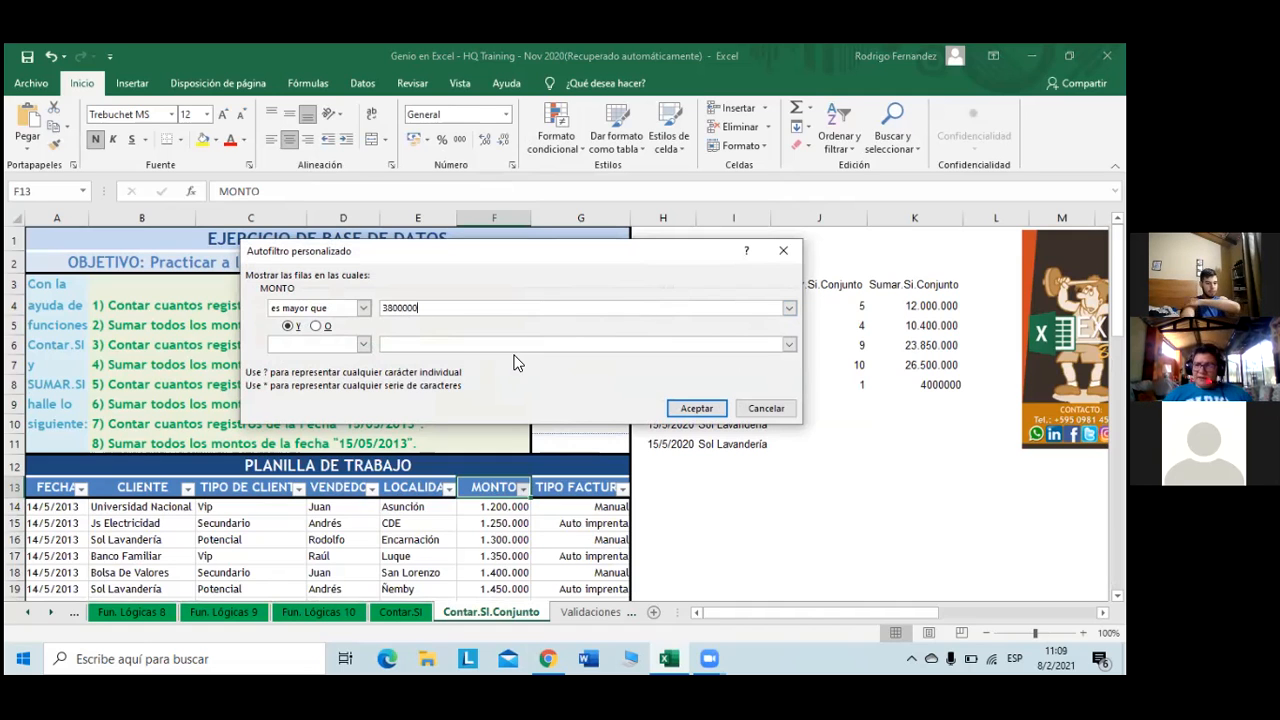
{"action": "left_click", "coordinate": [698, 408]}
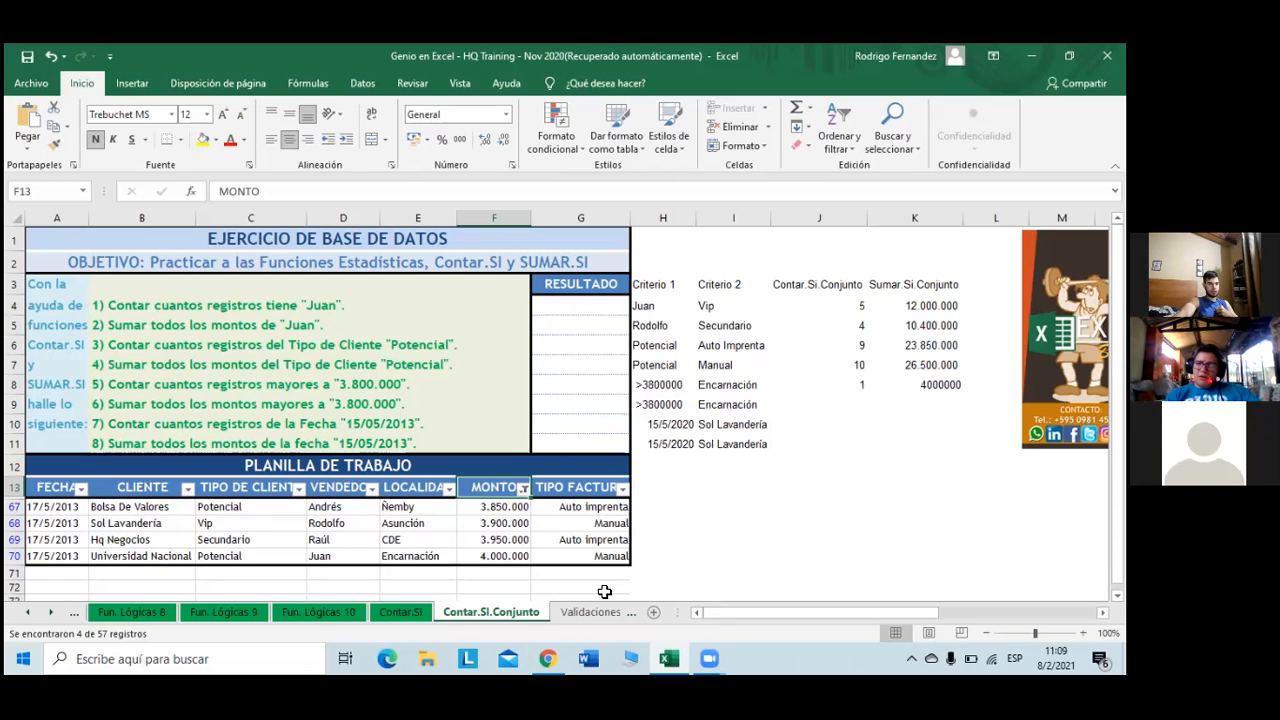
{"action": "left_click", "coordinate": [664, 407]}
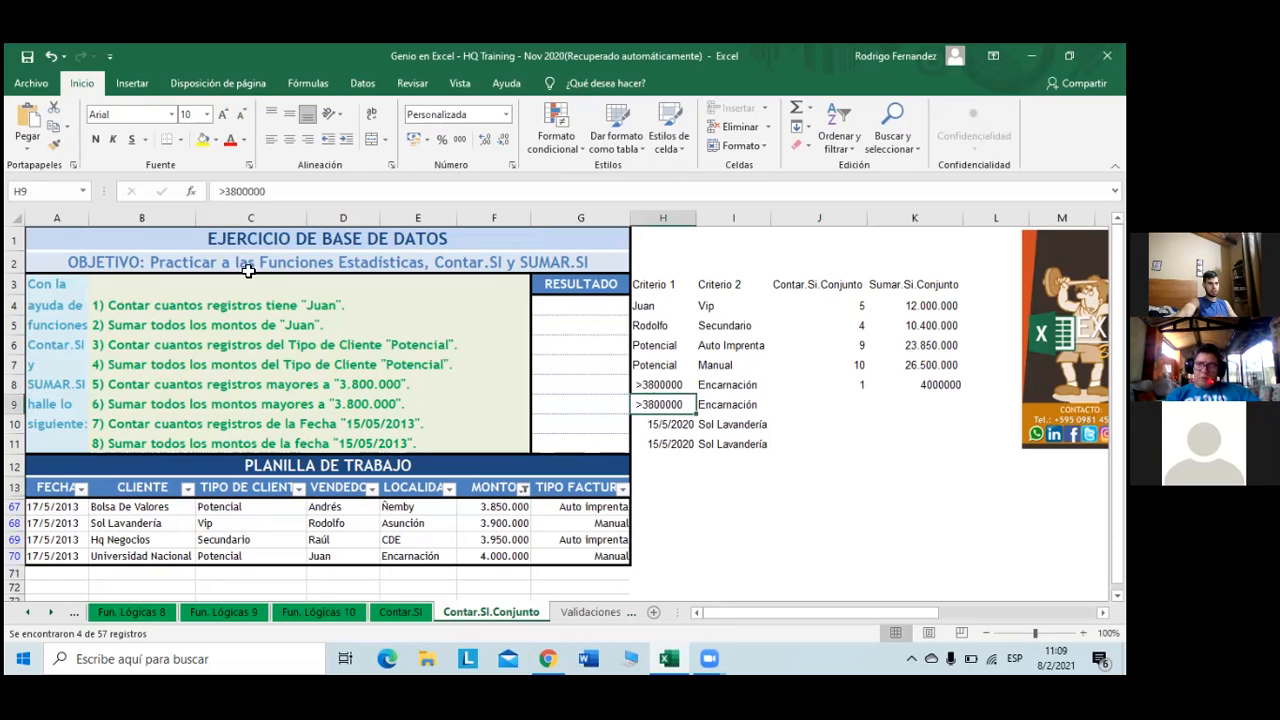
- Change H9's criterion from >3800000 to <=3800000
{"action": "left_click", "coordinate": [233, 188]}
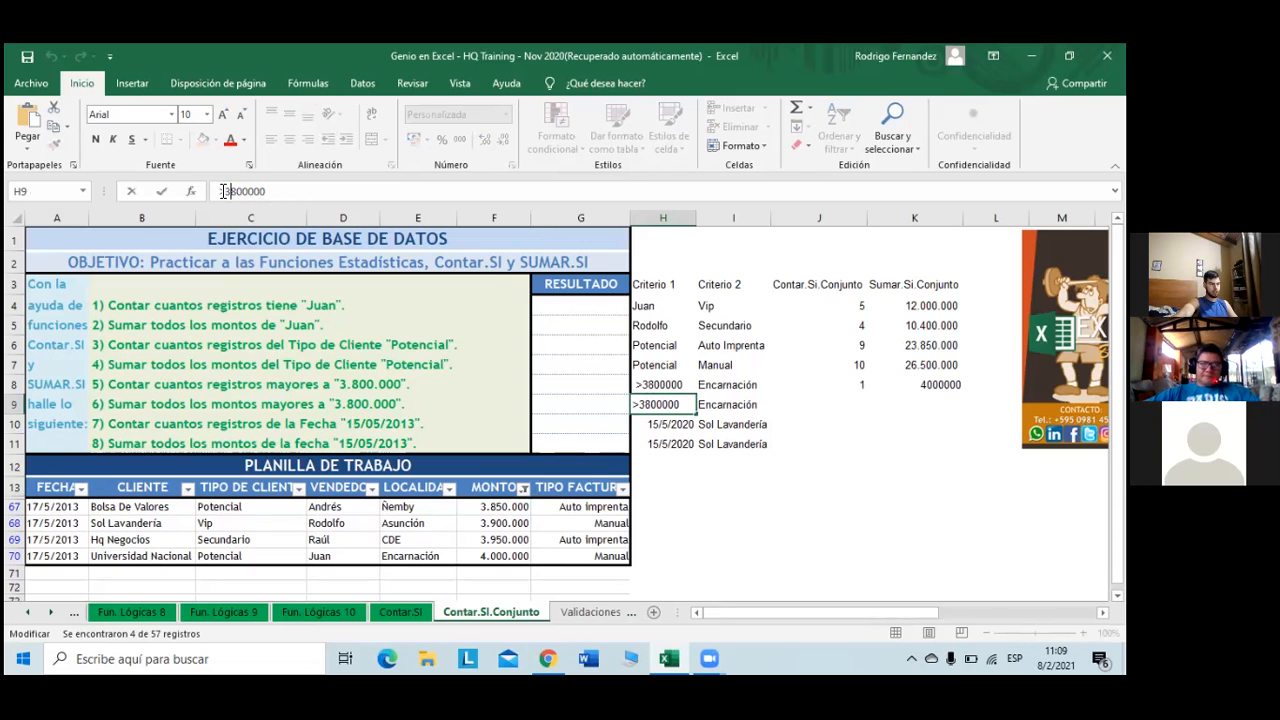
{"action": "key", "text": "BackSpace"}
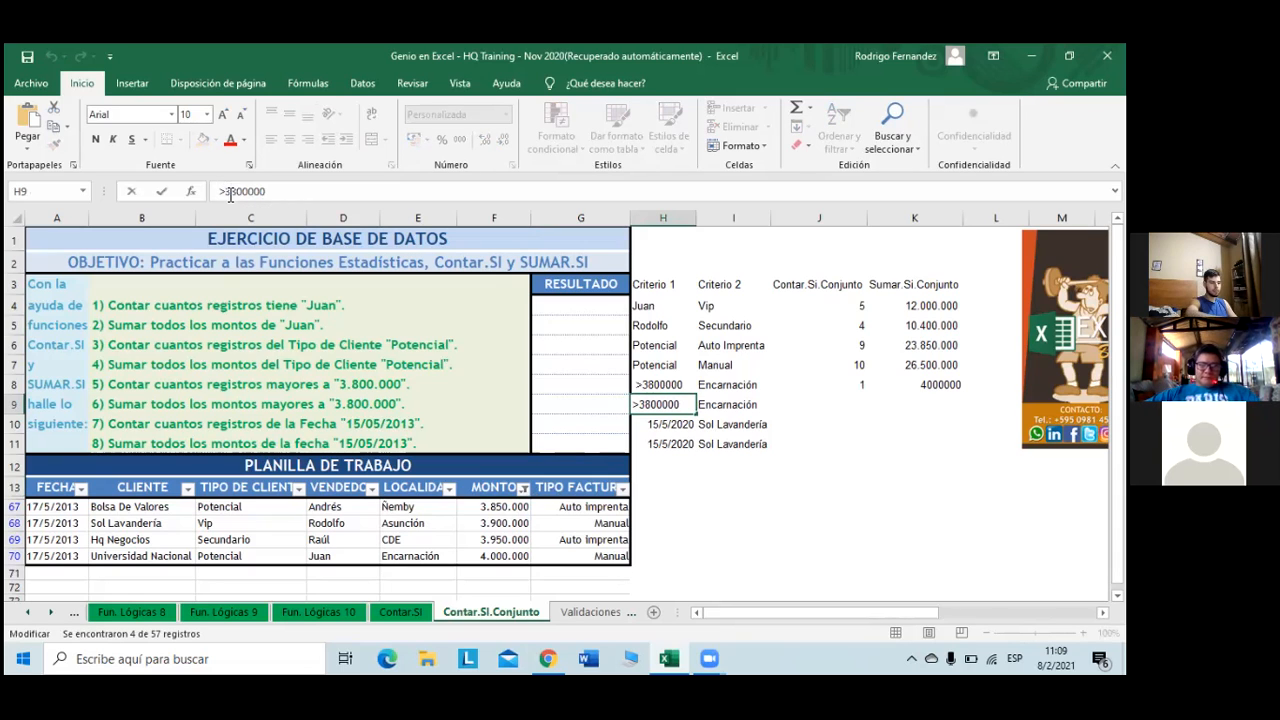
{"action": "type", "text": "<"}
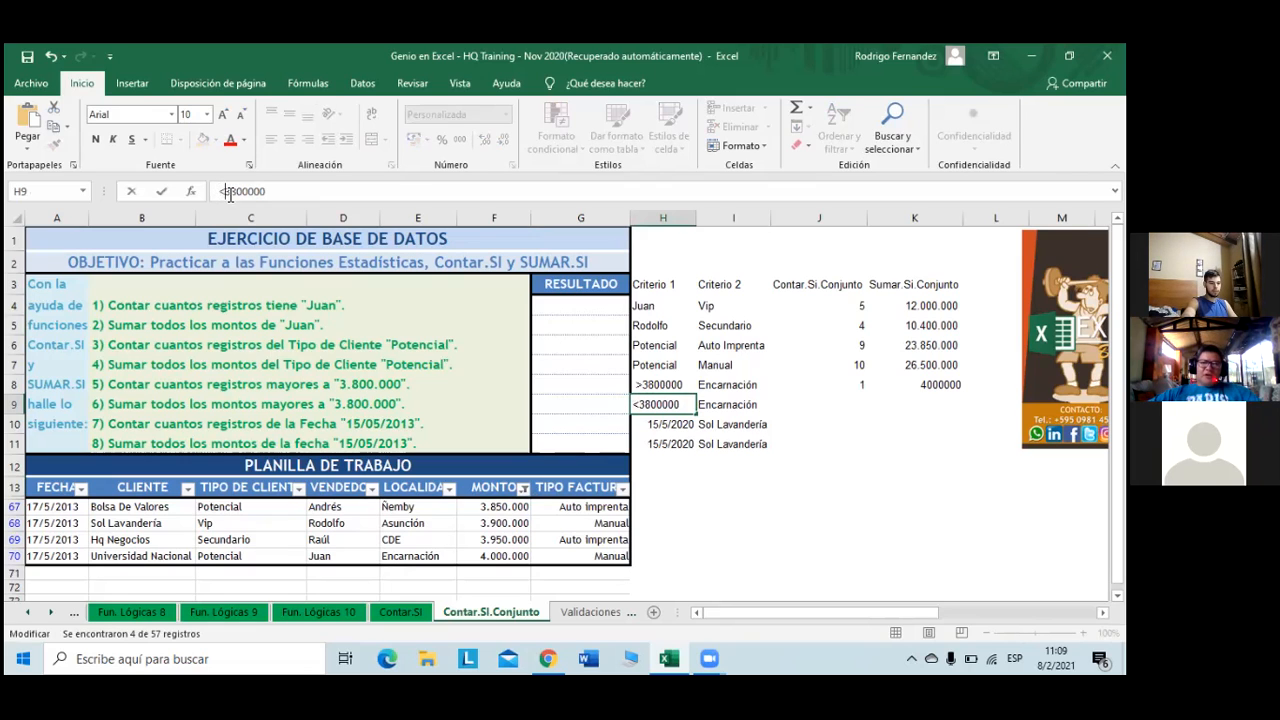
{"action": "type", "text": "="}
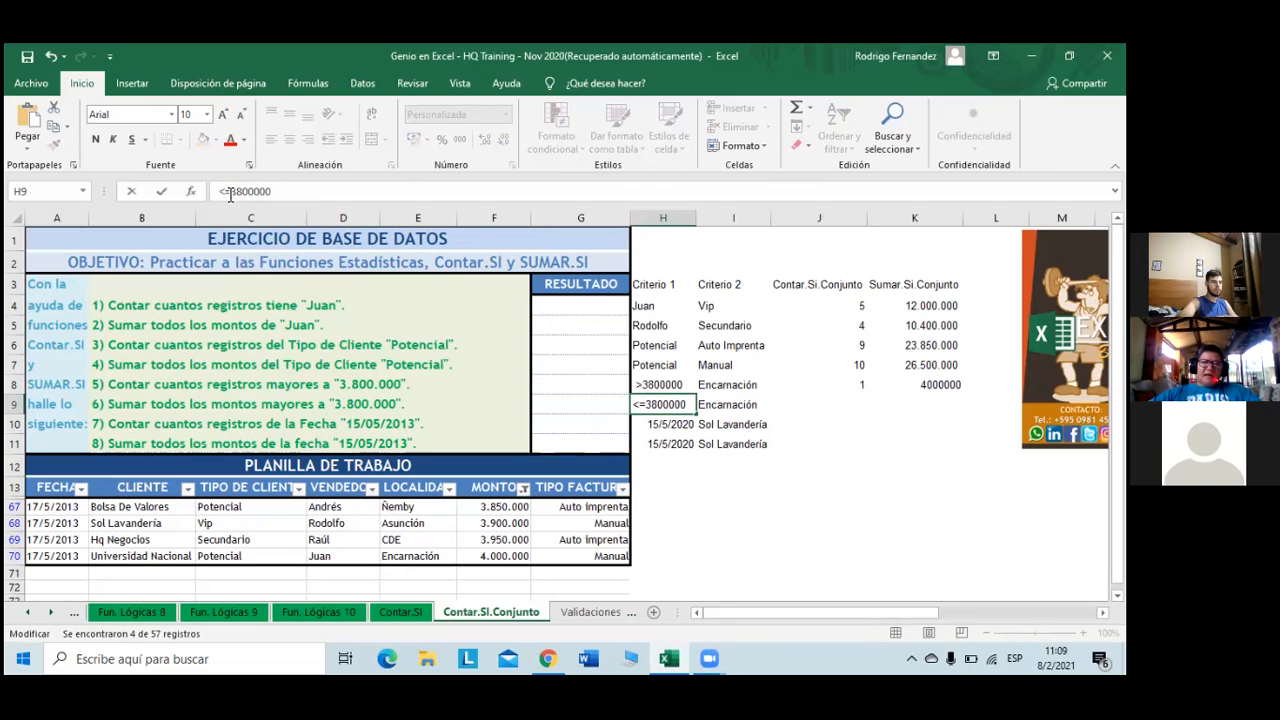
{"action": "key", "text": "Return"}
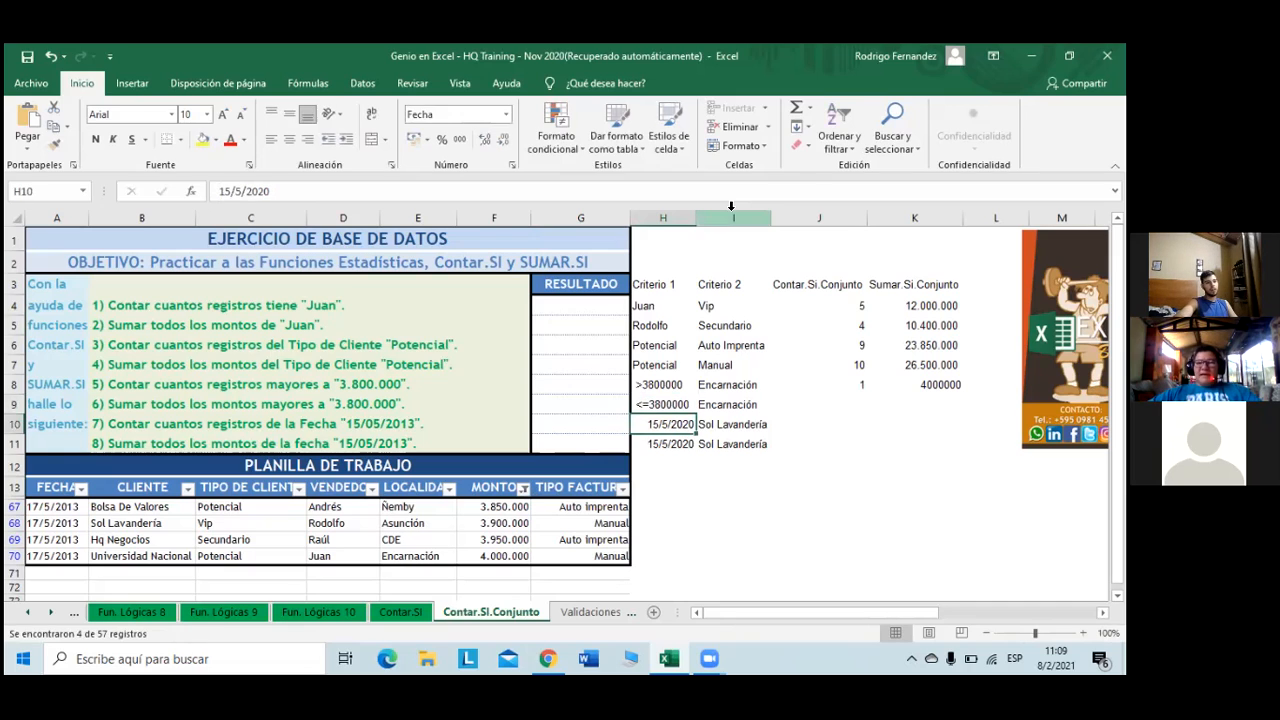
- Fill the J8 count and K8 sum down to row 9, giving 9 and 22500000
{"action": "key", "text": "Right"}
{"action": "key", "text": "Right"}
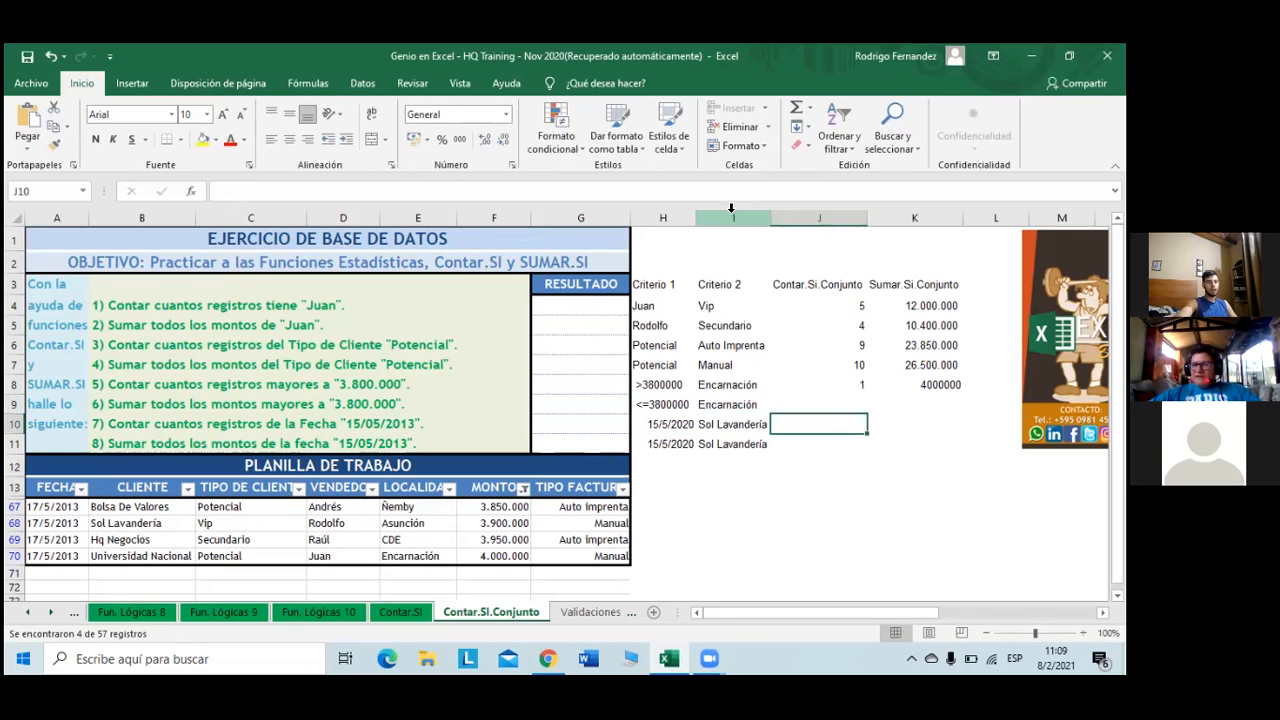
{"action": "key", "text": "Up"}
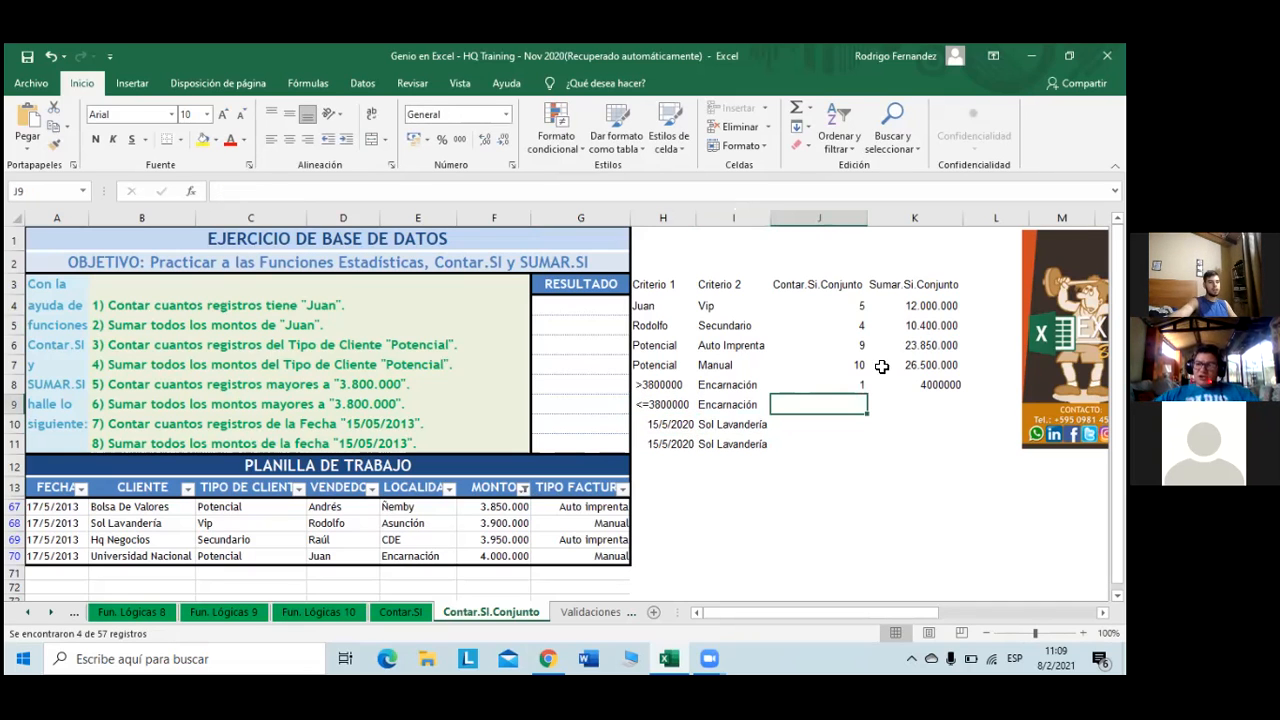
{"action": "left_click", "coordinate": [852, 384]}
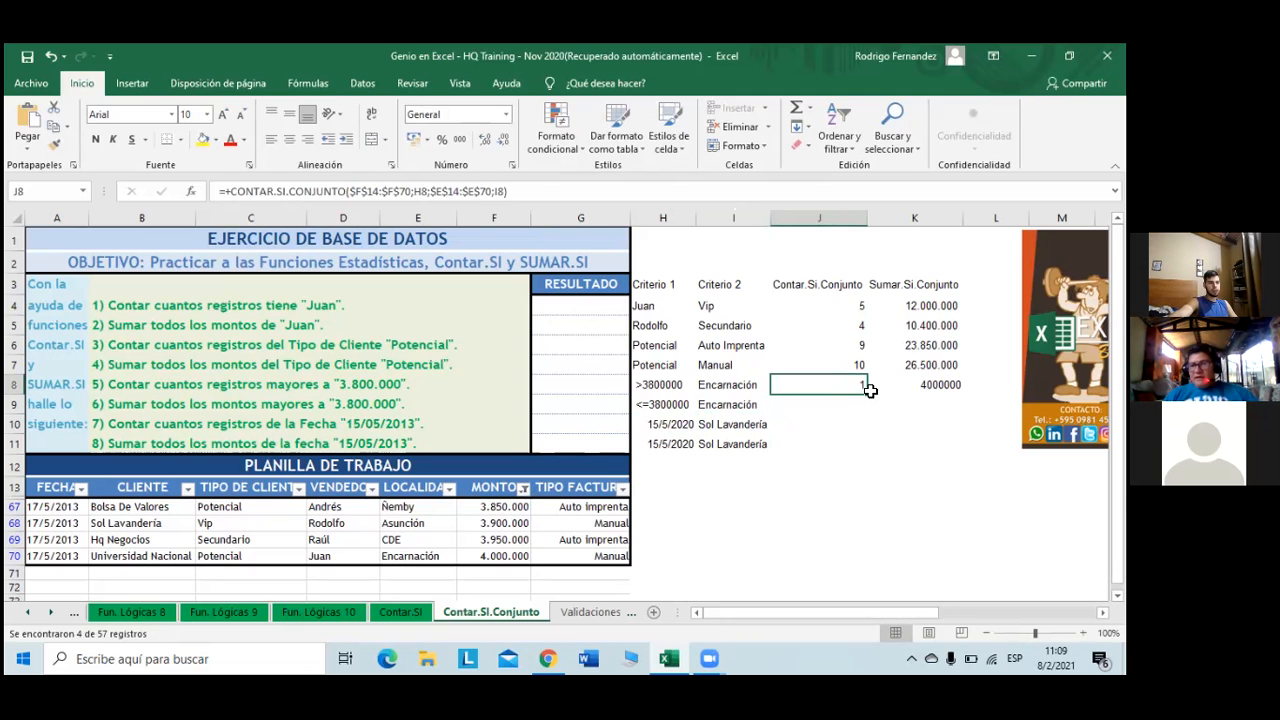
{"action": "left_click_drag", "start_coordinate": [867, 394], "coordinate": [893, 414]}
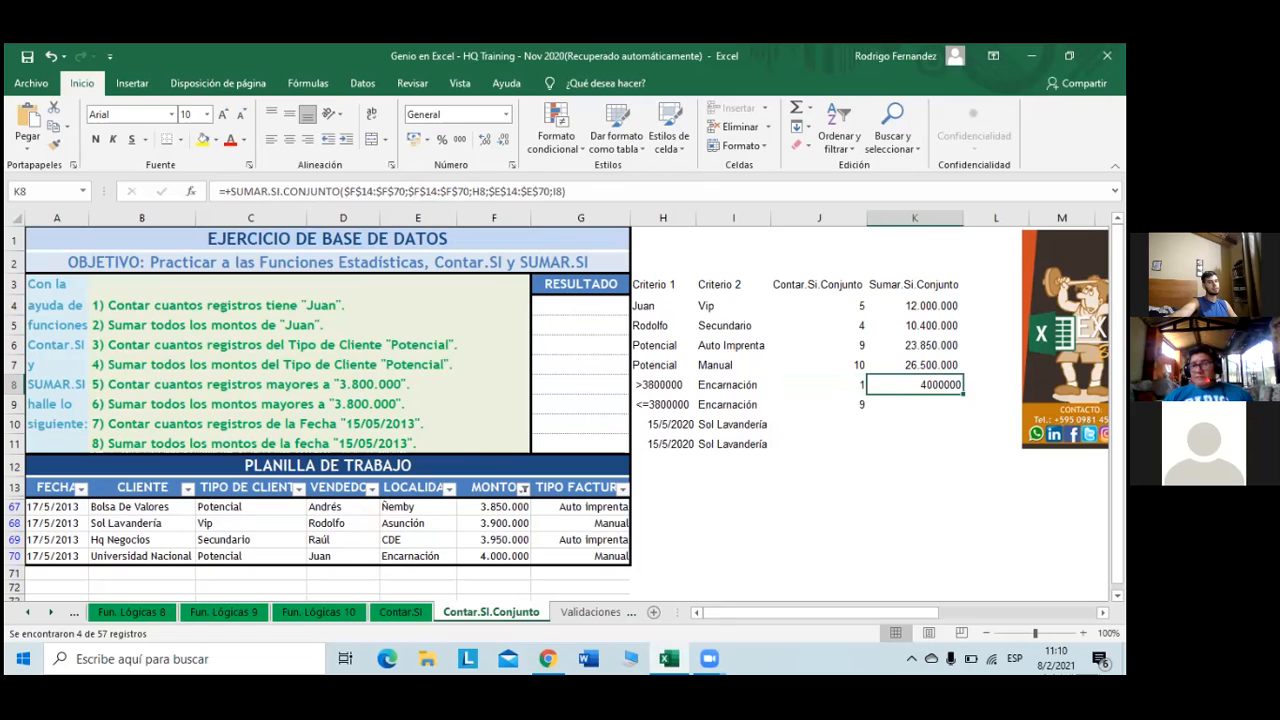
{"action": "left_click_drag", "start_coordinate": [962, 394], "coordinate": [958, 412]}
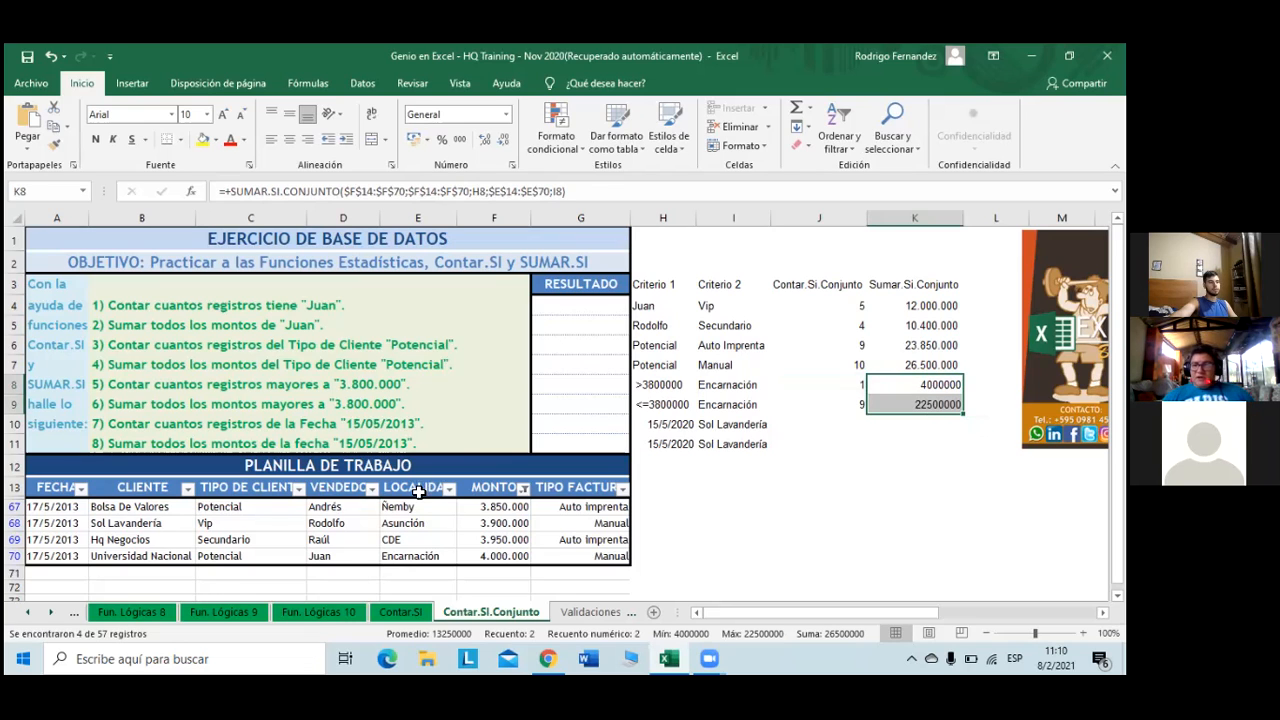
{"action": "left_click", "coordinate": [552, 526]}
{"action": "left_click", "coordinate": [686, 553]}
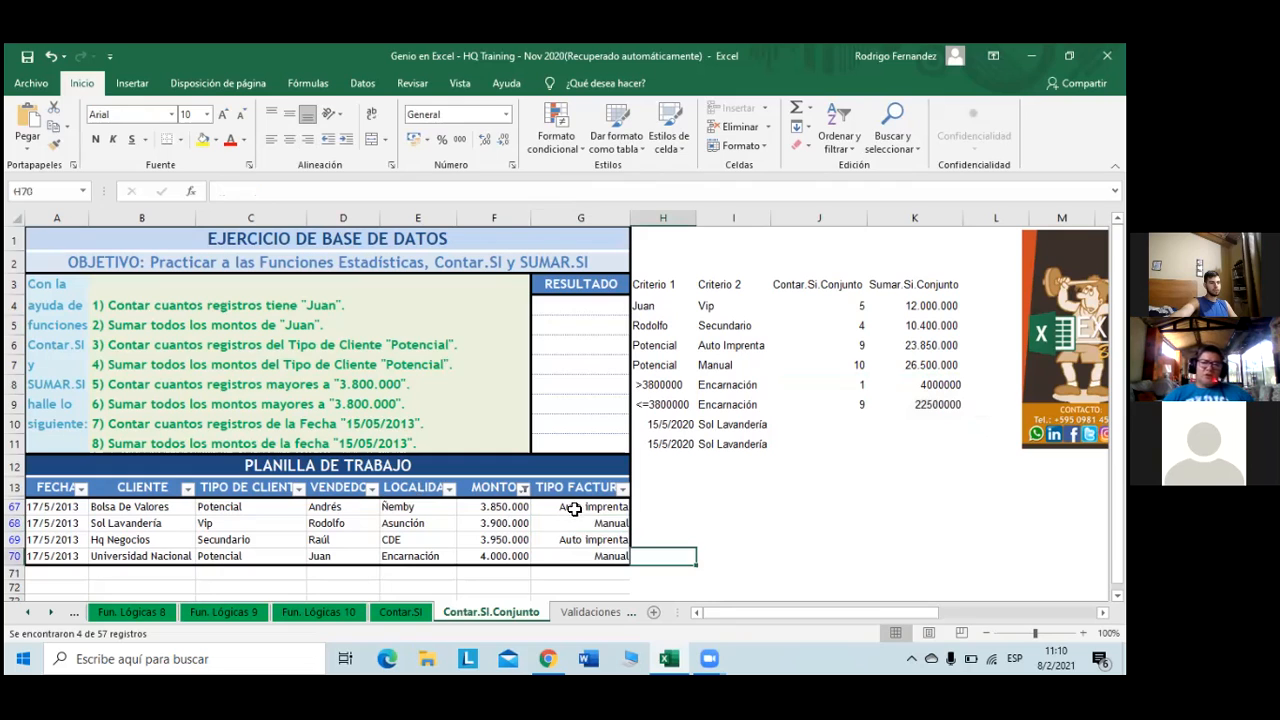
- Filter MONTO to amounts less than or equal to 3800000
{"action": "left_click", "coordinate": [525, 488]}
{"action": "mouse_move", "coordinate": [465, 266]}
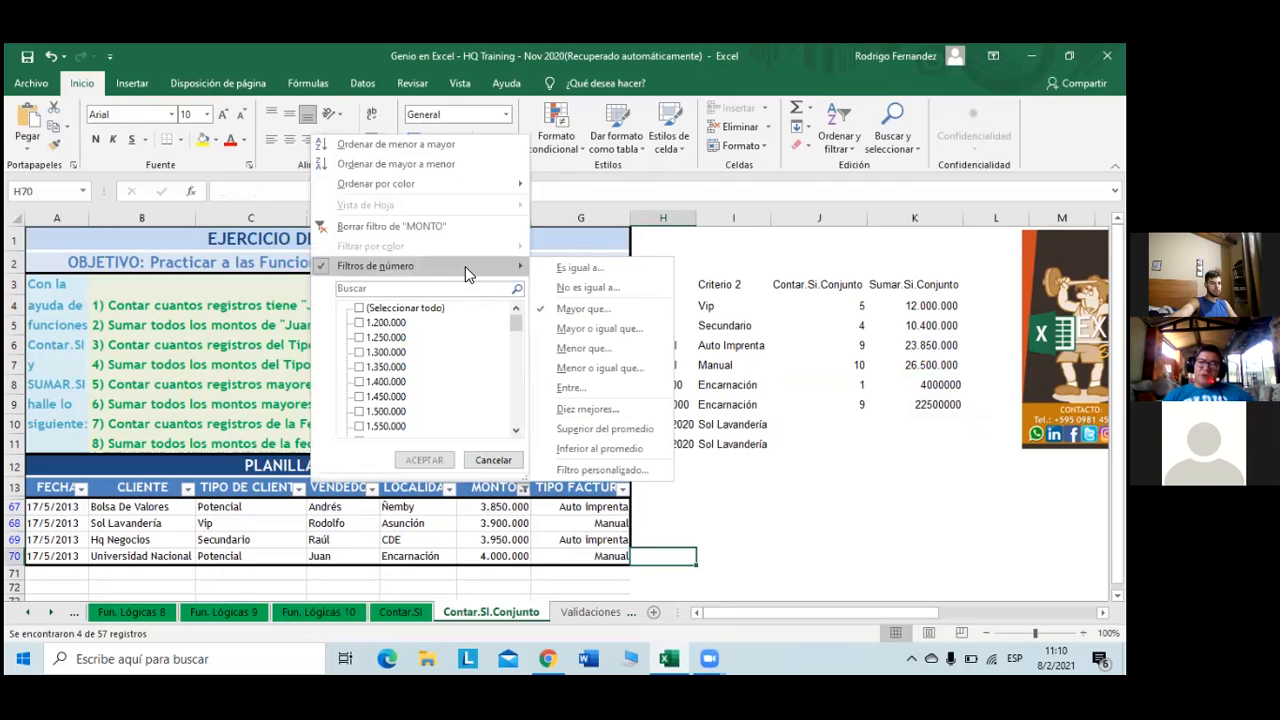
{"action": "left_click", "coordinate": [600, 368]}
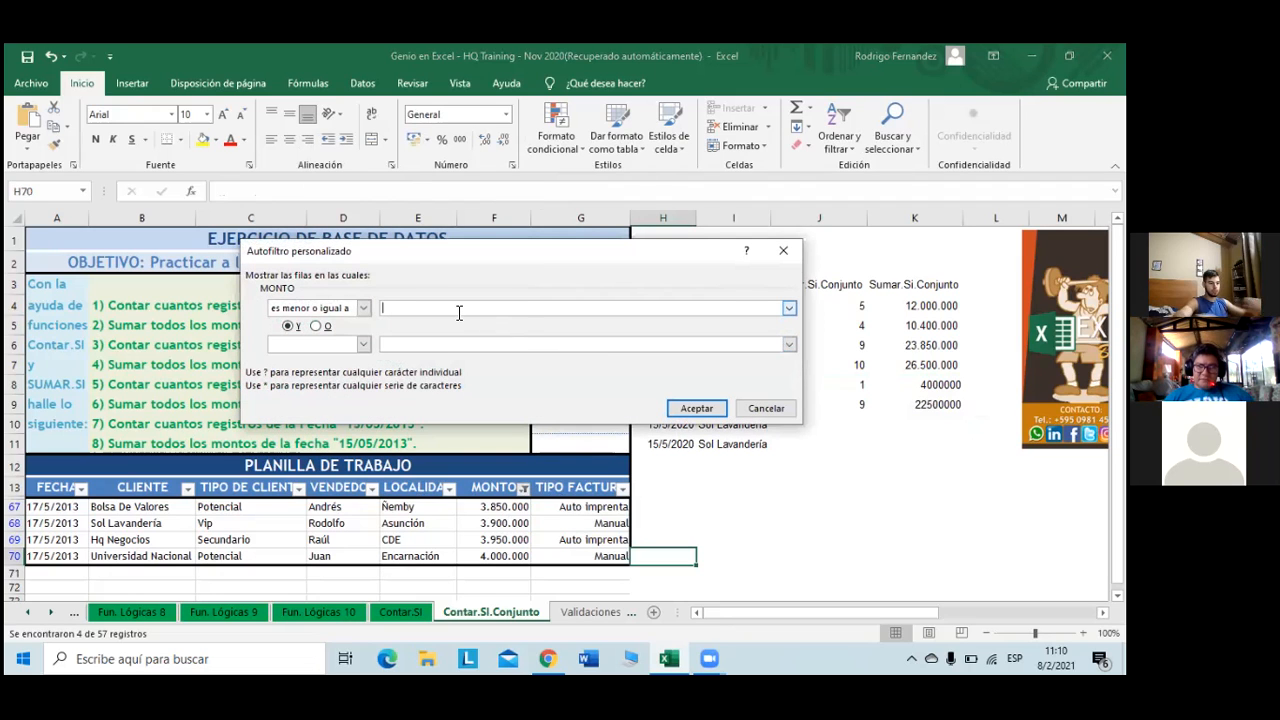
{"action": "type", "text": "3800"}
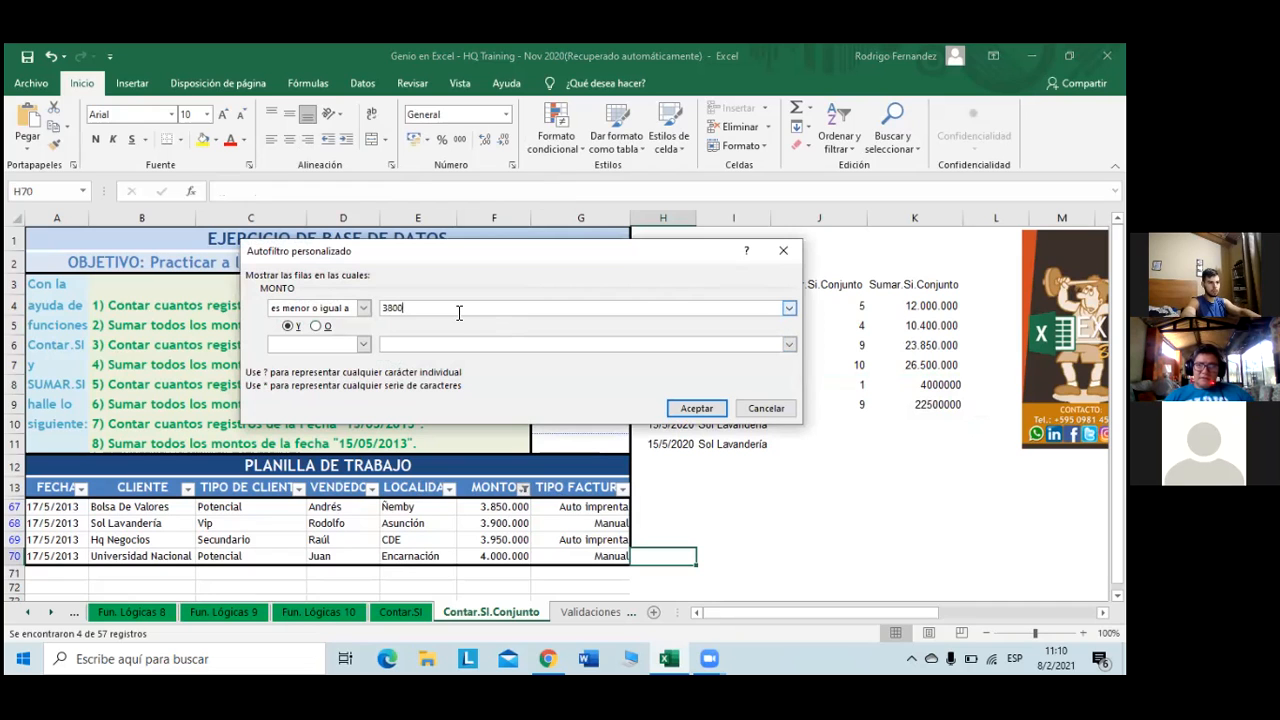
{"action": "type", "text": "000"}
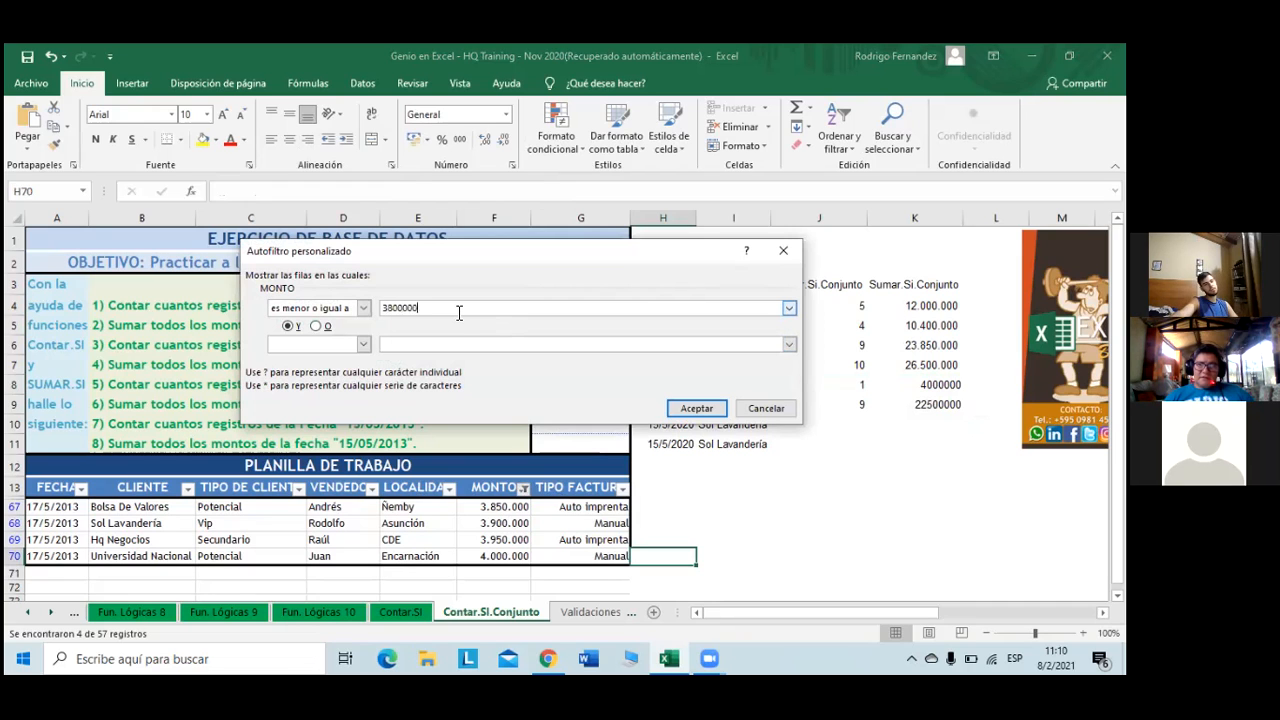
{"action": "left_click", "coordinate": [710, 408]}
{"action": "scroll", "coordinate": [80, 645], "scroll_direction": "down", "scroll_amount": 1}
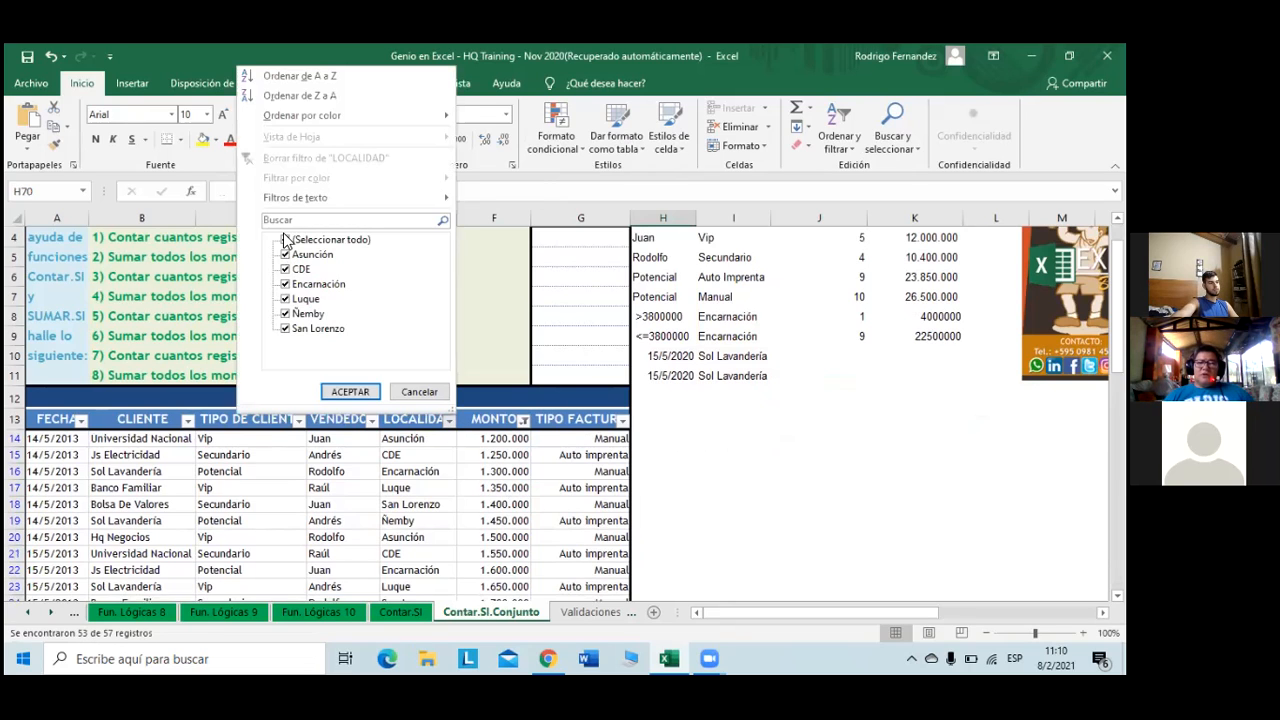
- Limit LOCALIDAD to Encarnación and select the visible MONTO amounts to check their total
{"action": "left_click", "coordinate": [286, 240]}
{"action": "left_click", "coordinate": [285, 284]}
{"action": "left_click", "coordinate": [360, 393]}
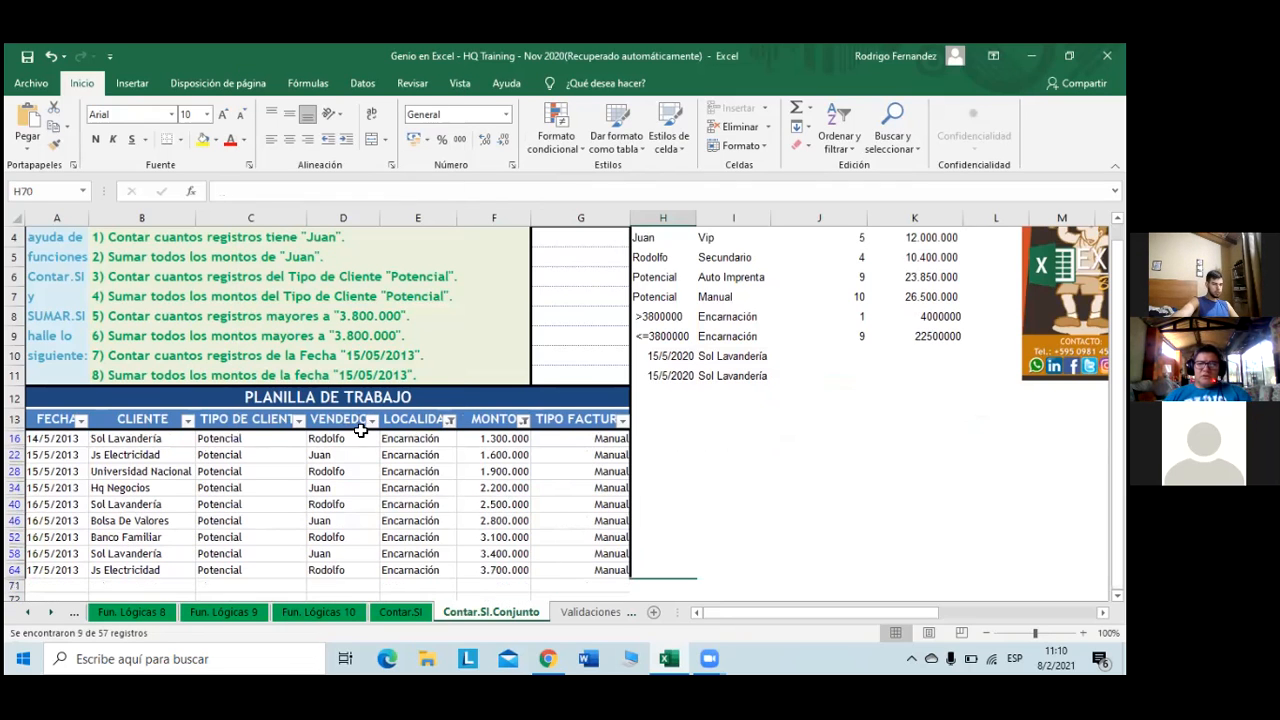
{"action": "left_click", "coordinate": [493, 438]}
{"action": "key", "text": "ctrl+shift+Down"}
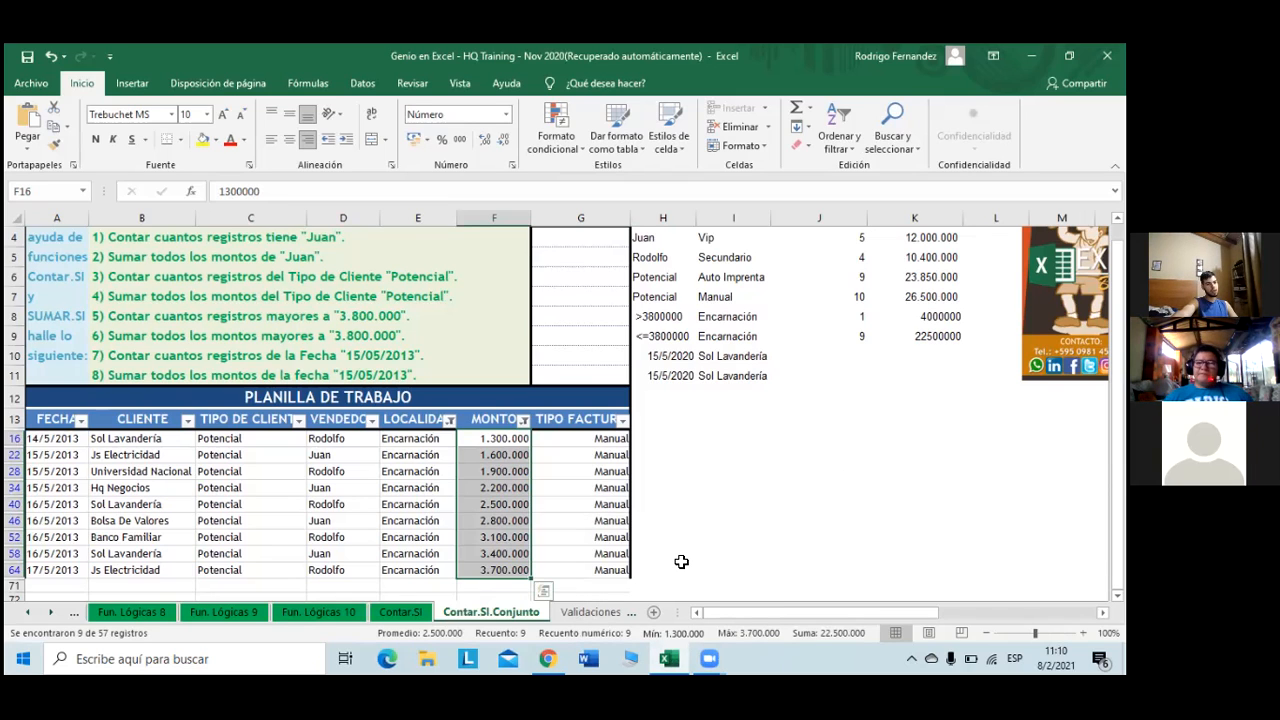
{"action": "left_click", "coordinate": [836, 357]}
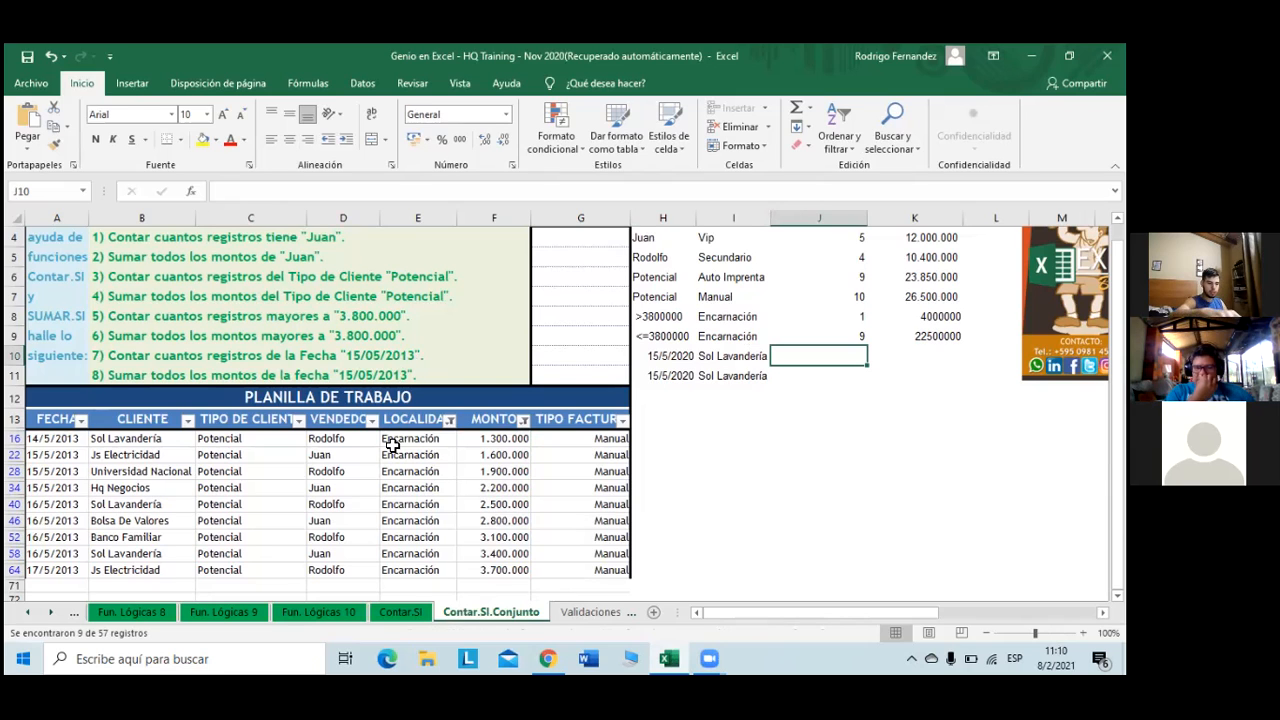
- Start a CONTAR.SI.CONJUNTO formula in J10, then cancel it
{"action": "type", "text": "="}
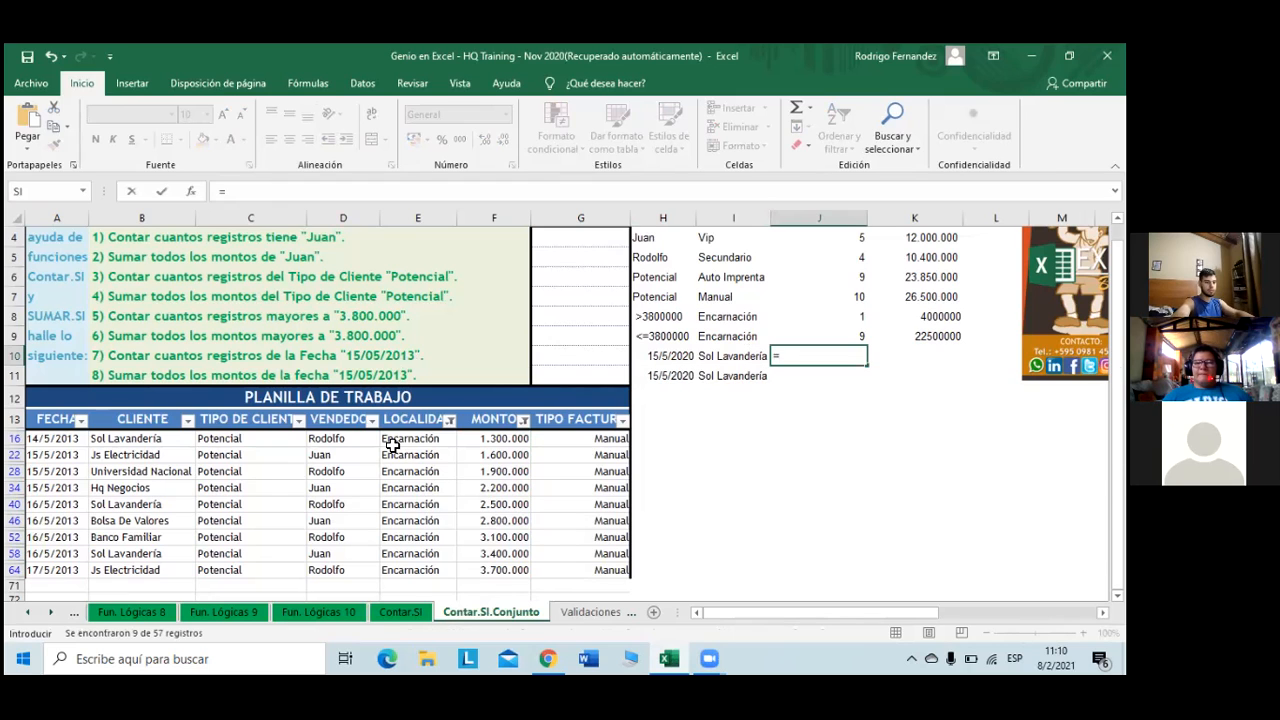
{"action": "type", "text": "contar"}
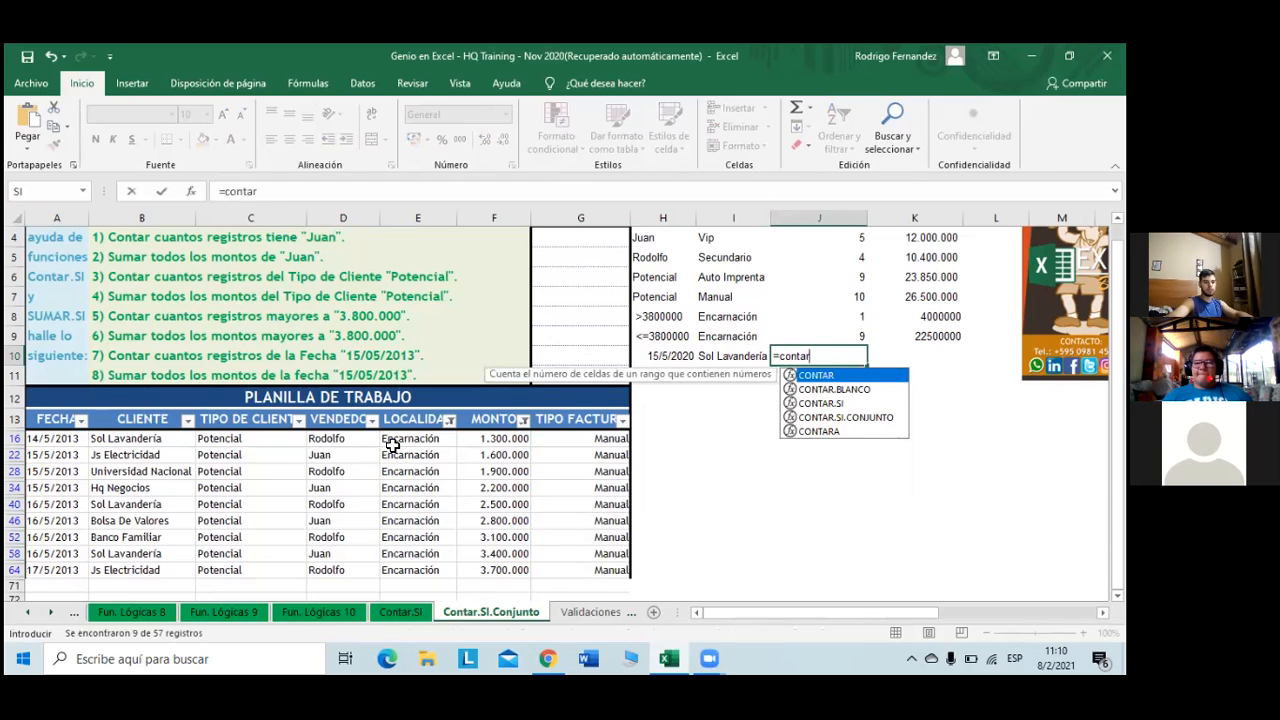
{"action": "key", "text": "Down"}
{"action": "key", "text": "Down"}
{"action": "key", "text": "Down"}
{"action": "key", "text": "Tab"}
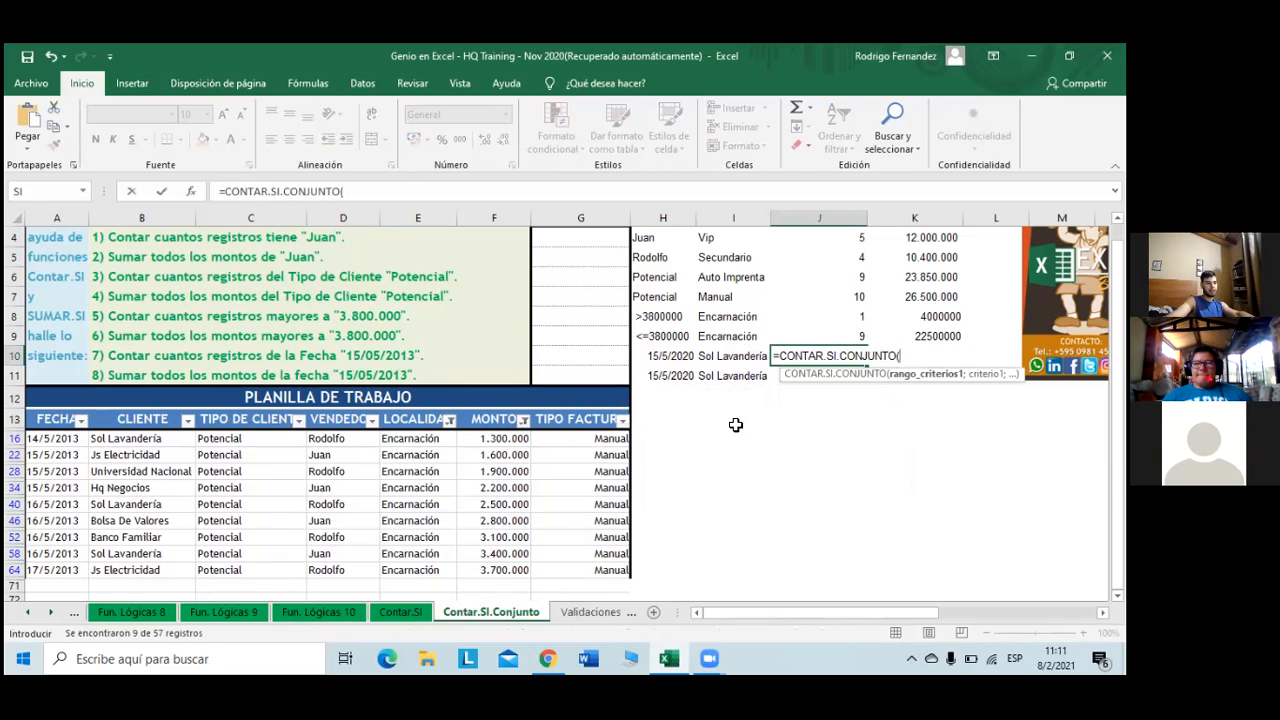
{"action": "key", "text": "Escape"}
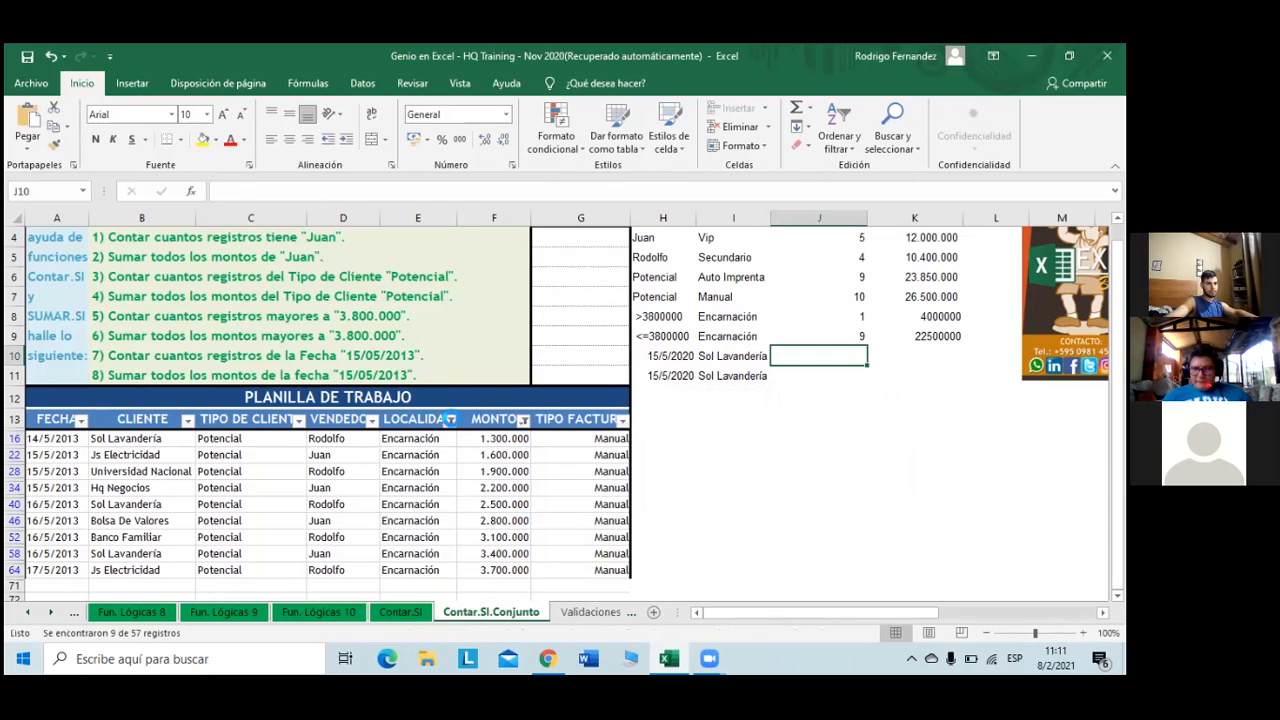
- Clear the LOCALIDAD filter and check the MONTO filter without changing it
{"action": "left_click", "coordinate": [447, 419]}
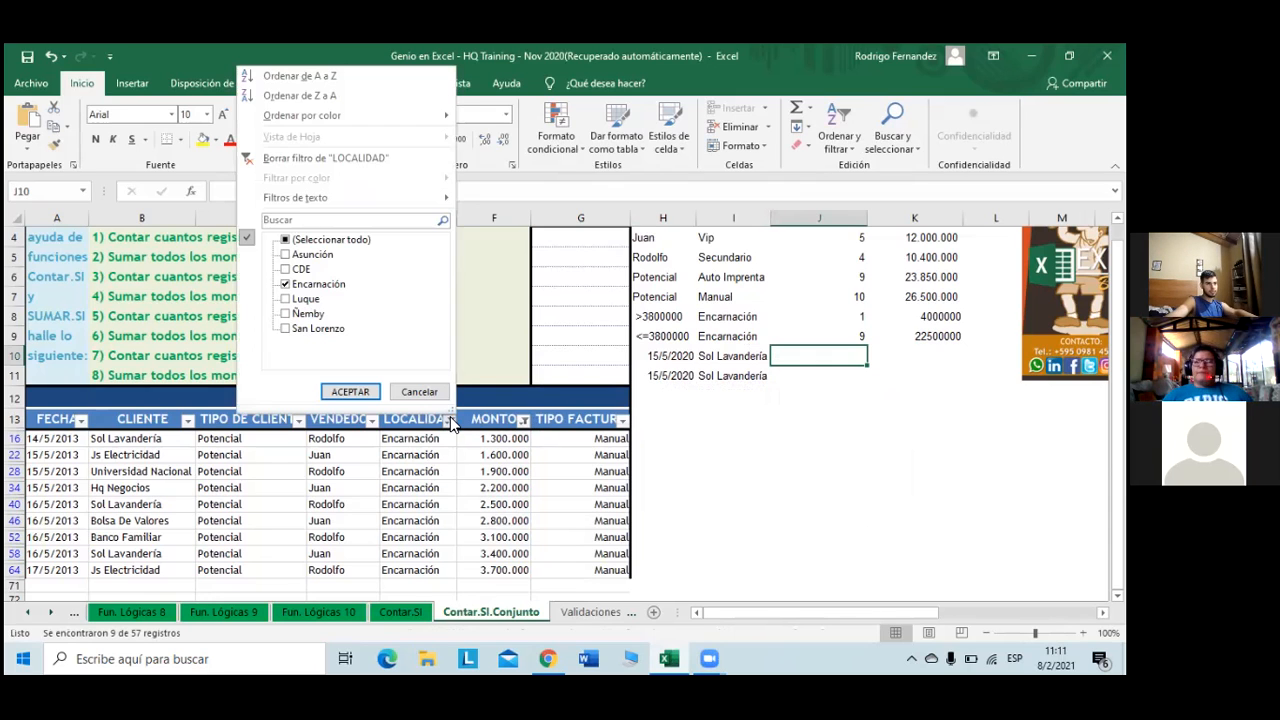
{"action": "left_click", "coordinate": [361, 391]}
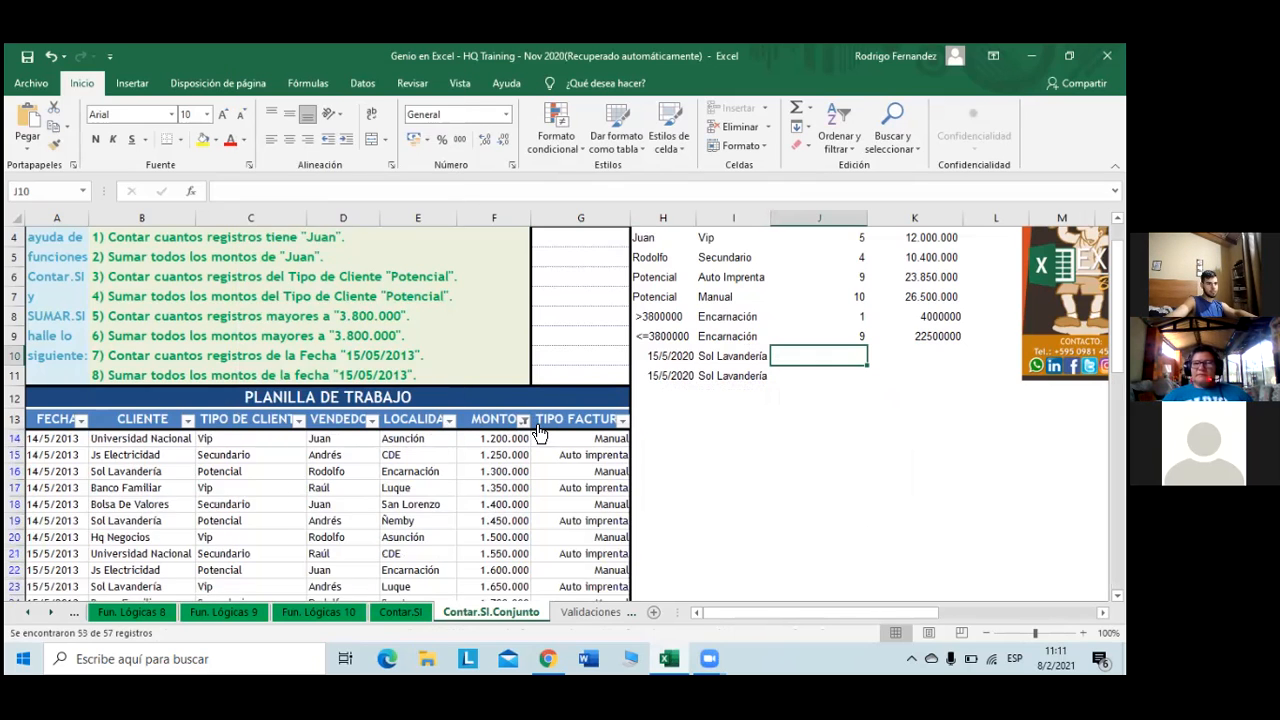
{"action": "left_click", "coordinate": [522, 419]}
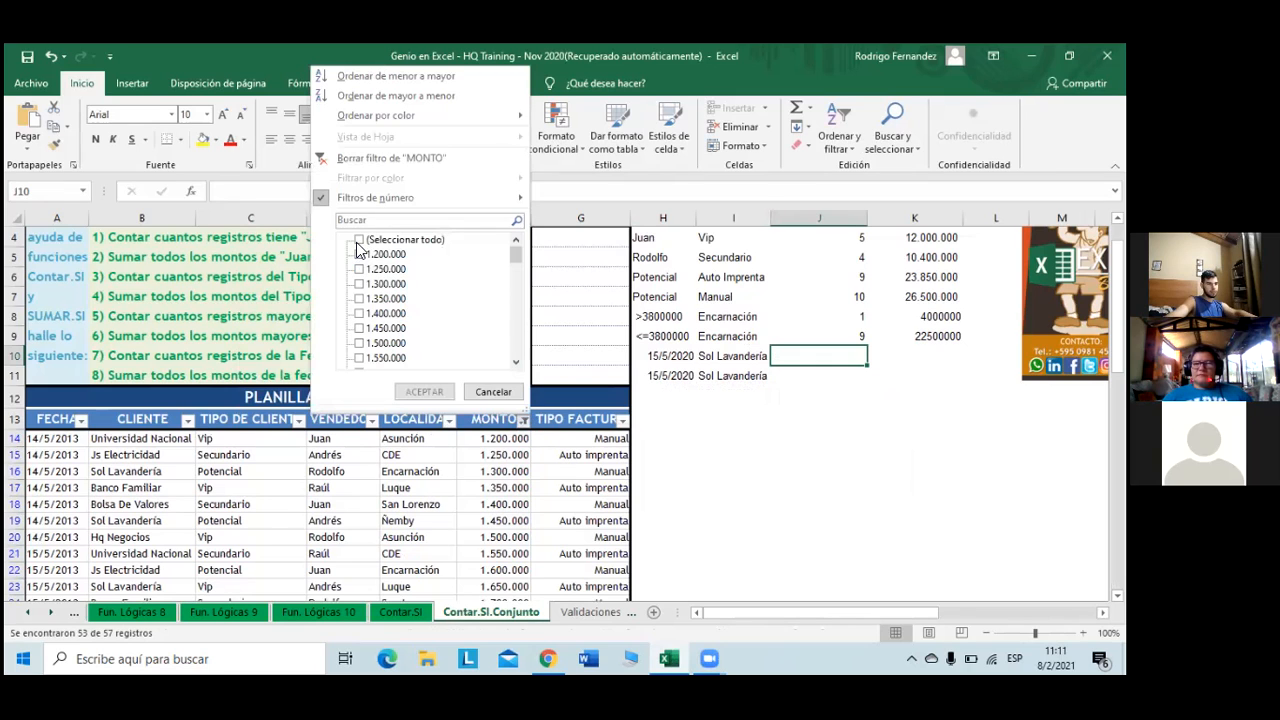
{"action": "left_click", "coordinate": [500, 393]}
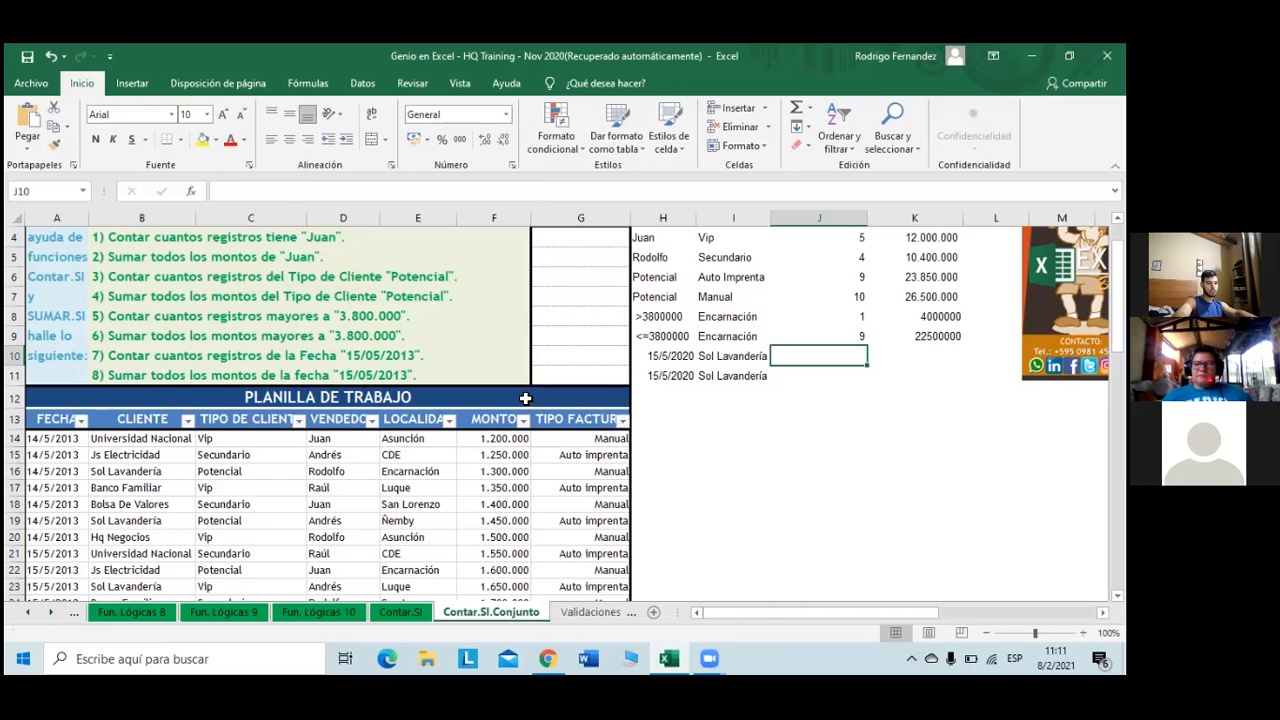
- Begin J10's CONTAR.SI.CONJUNTO with date range $A$14:$A$70 and criterion H10
{"action": "type", "text": "=co"}
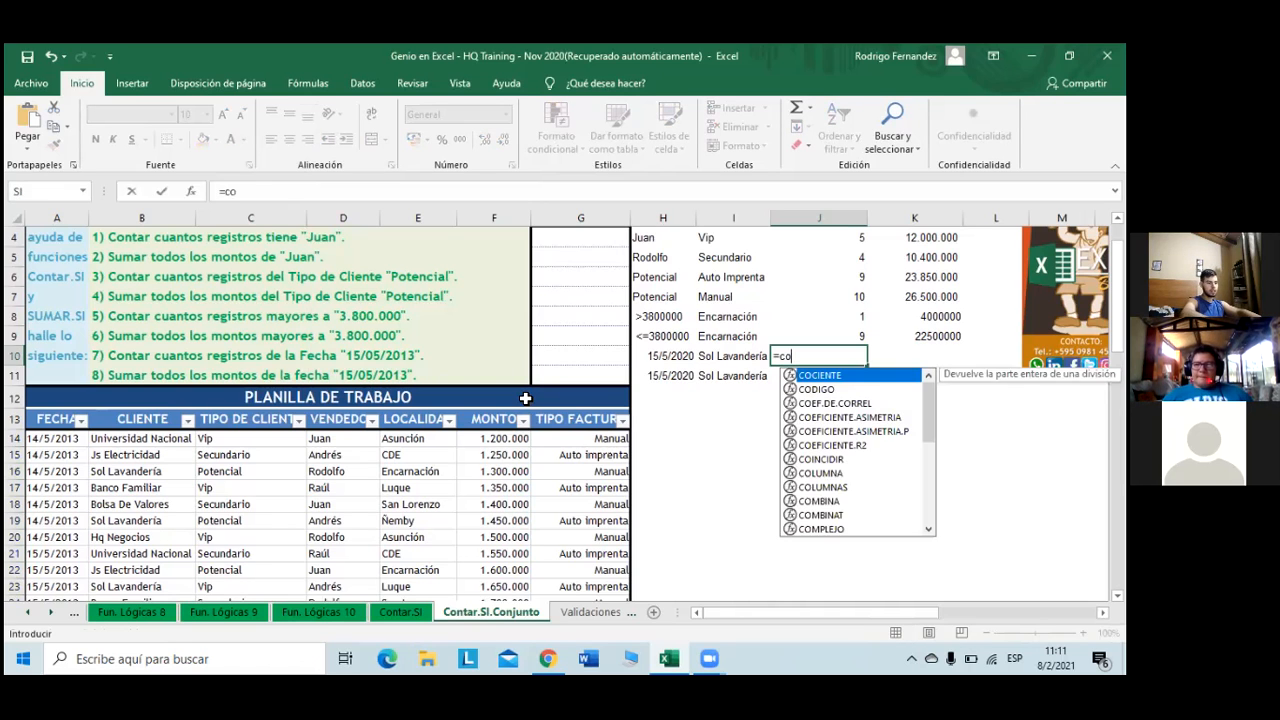
{"action": "type", "text": "ntar"}
{"action": "key", "text": "Down"}
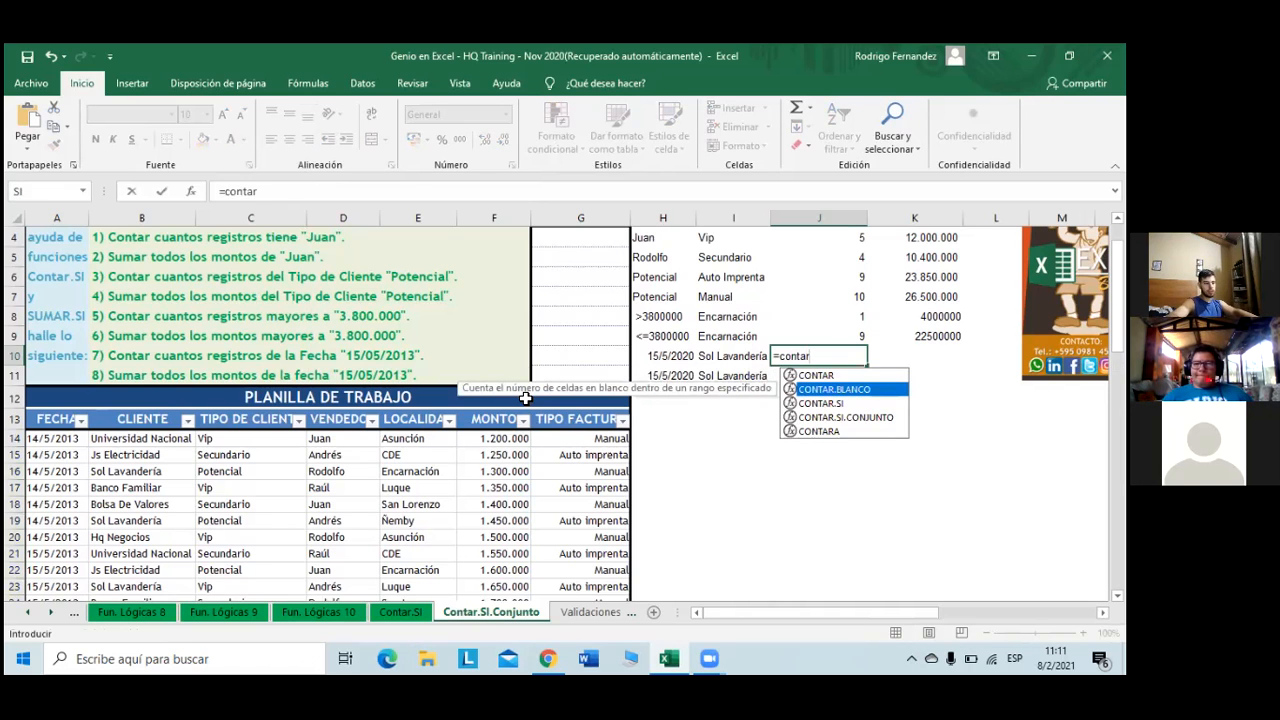
{"action": "key", "text": "Down"}
{"action": "key", "text": "Down"}
{"action": "key", "text": "Tab"}
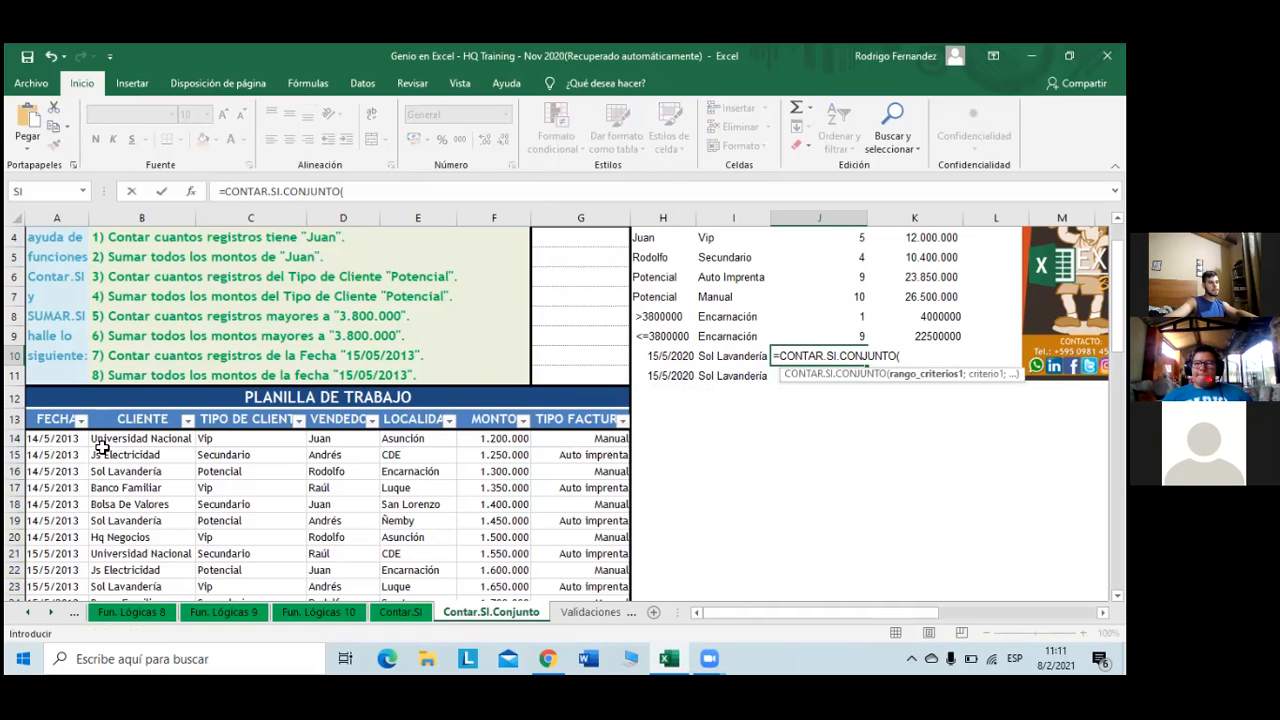
{"action": "left_click", "coordinate": [64, 443]}
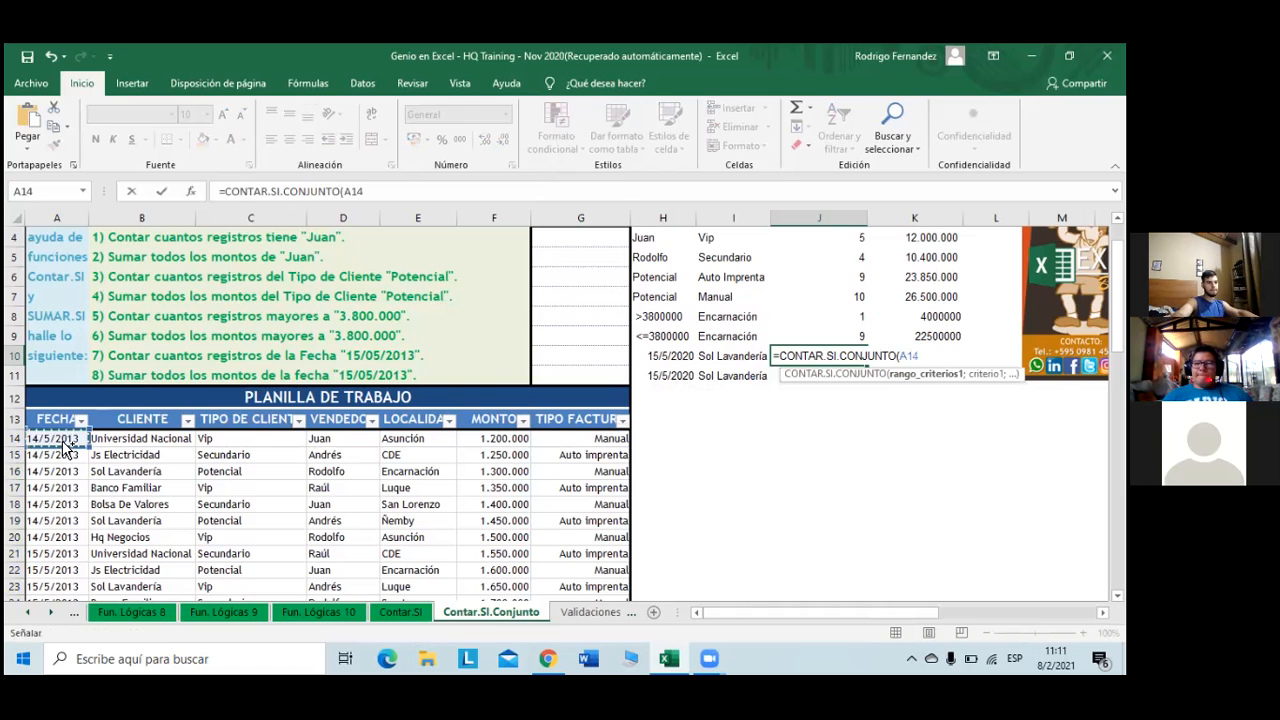
{"action": "key", "text": "ctrl+shift+Down"}
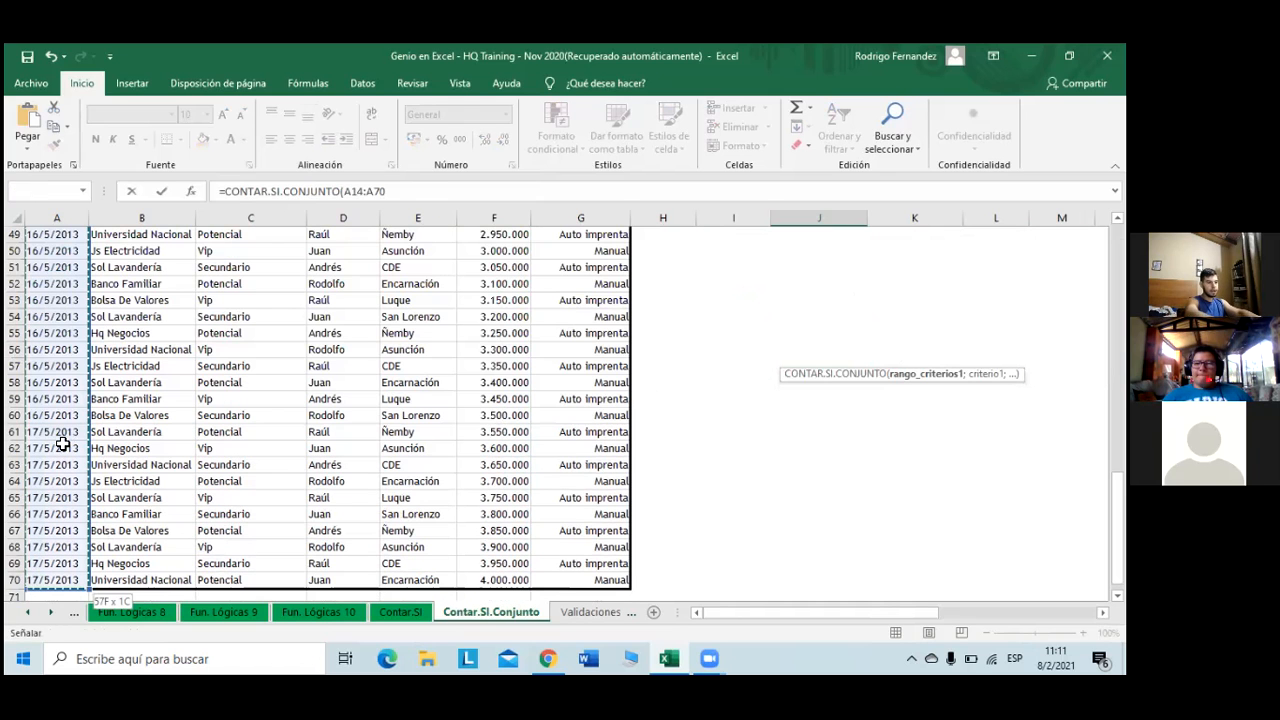
{"action": "key", "text": "F4"}
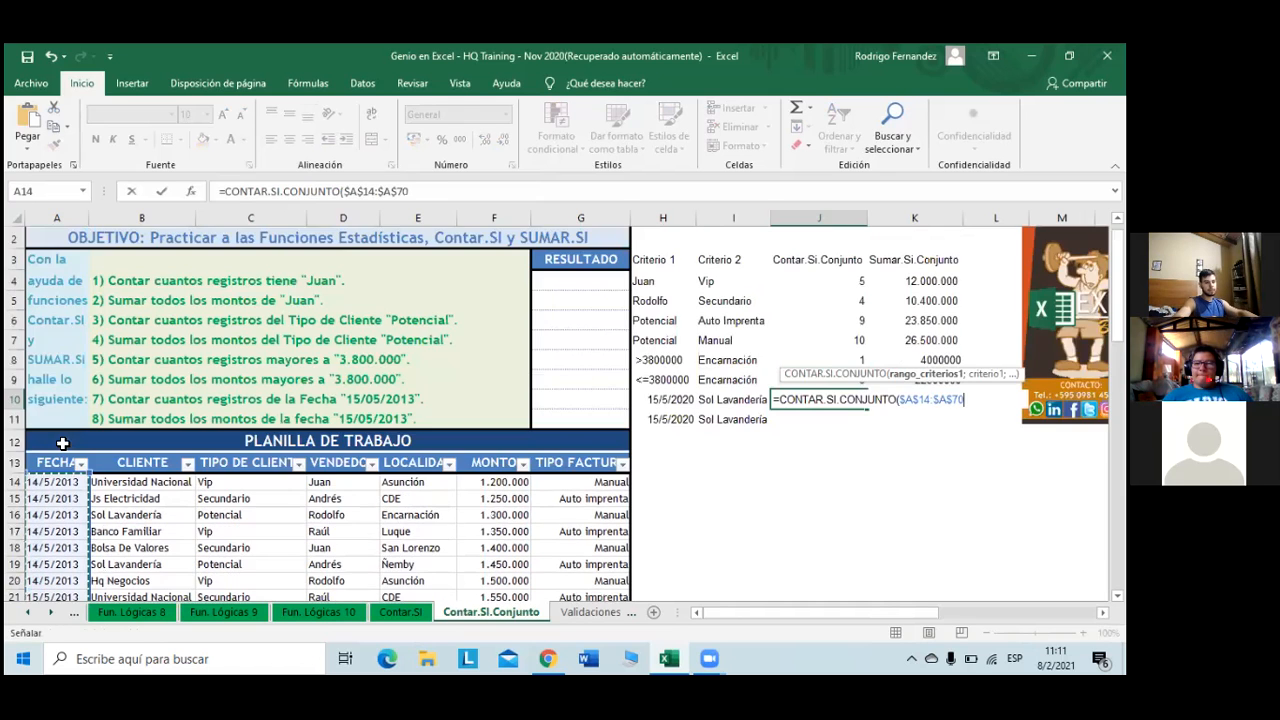
{"action": "type", "text": ";"}
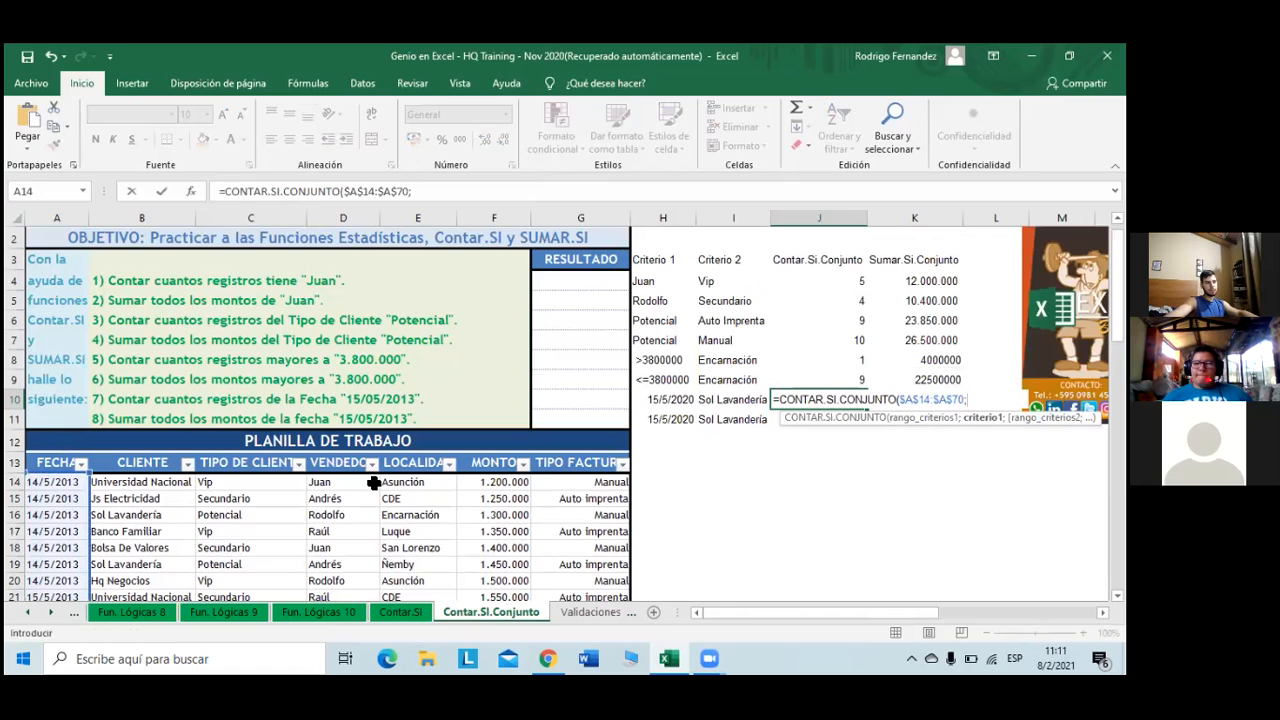
{"action": "left_click", "coordinate": [674, 398]}
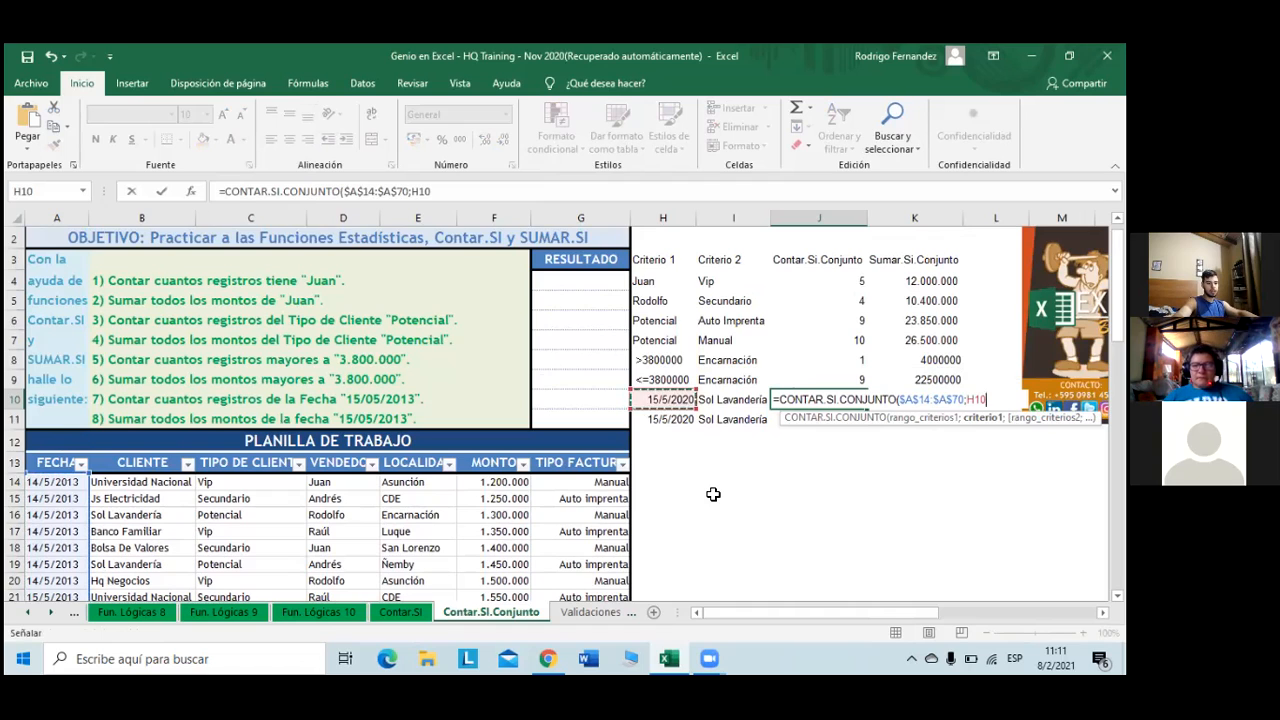
- Add client range $B$14:$B$70 with criterion I10 and commit, returning 0
{"action": "type", "text": ";"}
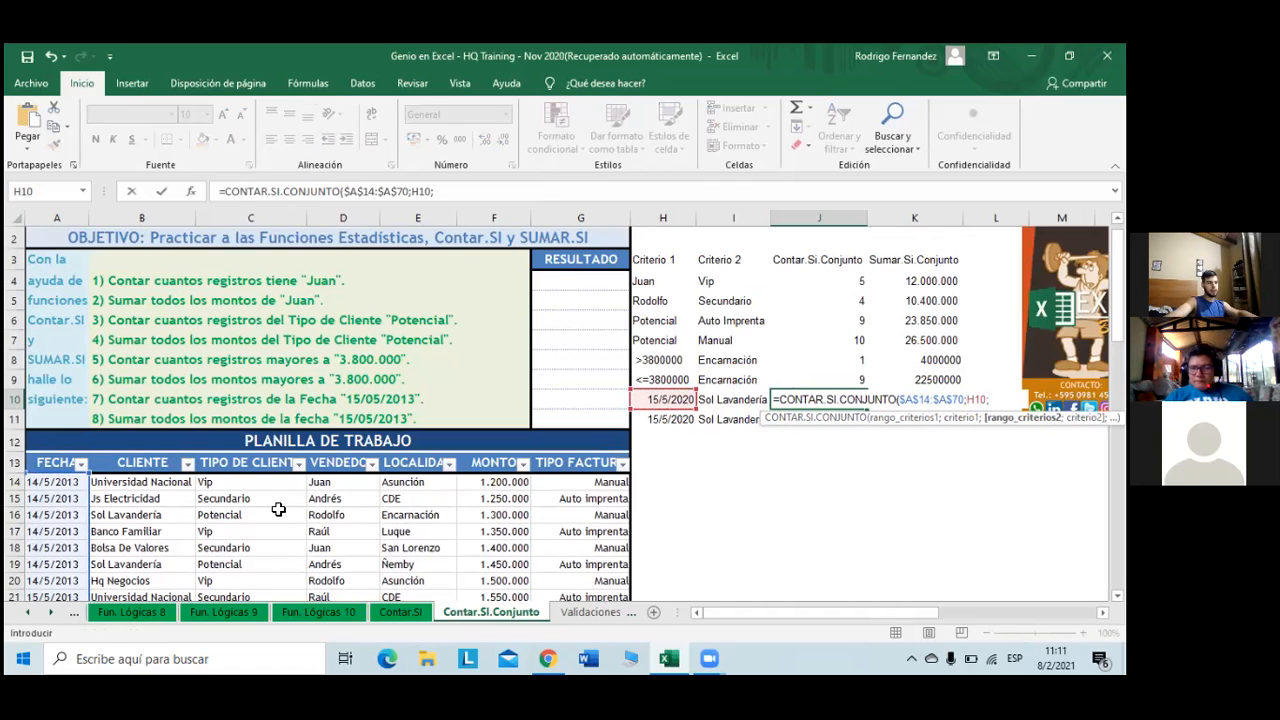
{"action": "left_click", "coordinate": [155, 483]}
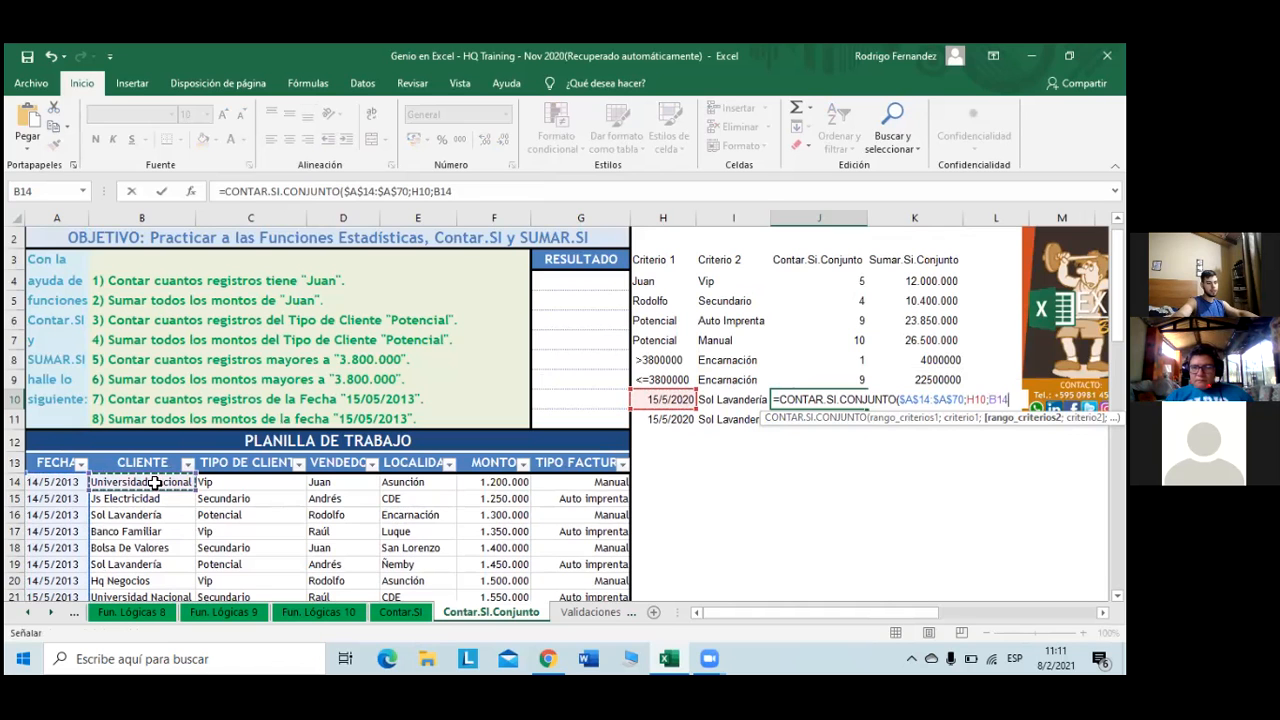
{"action": "key", "text": "ctrl+shift+Down"}
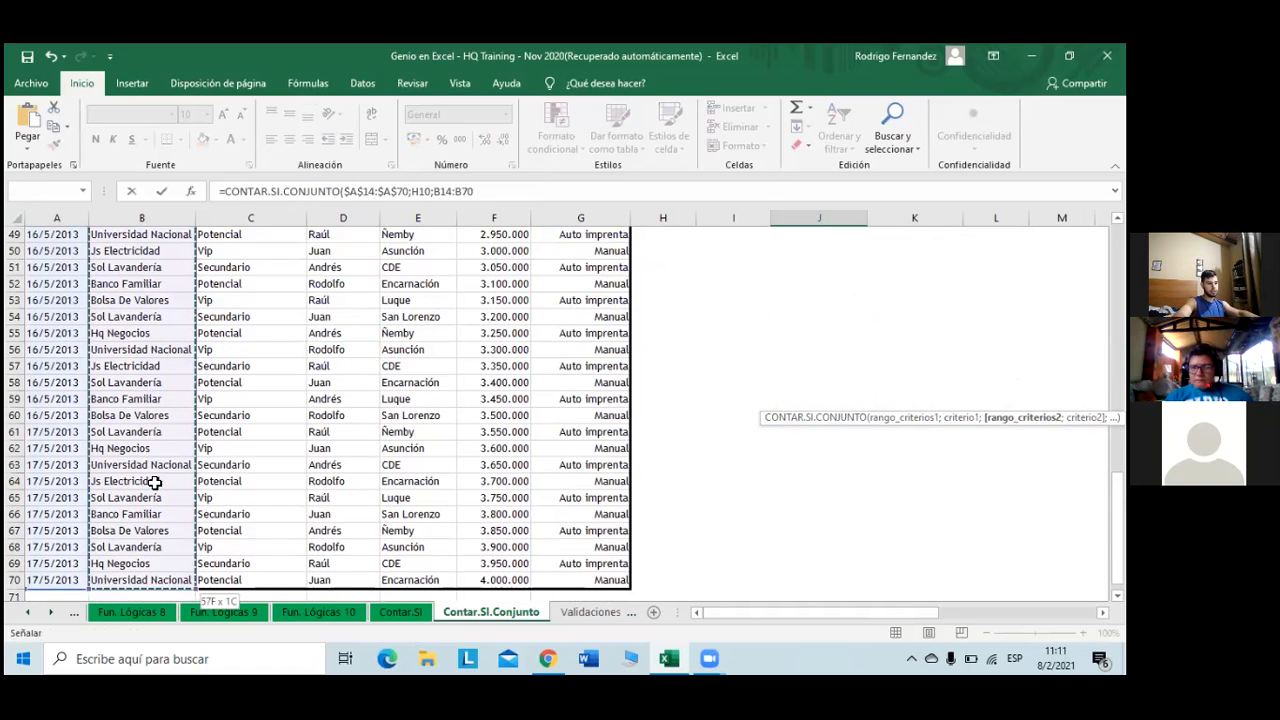
{"action": "key", "text": "F4"}
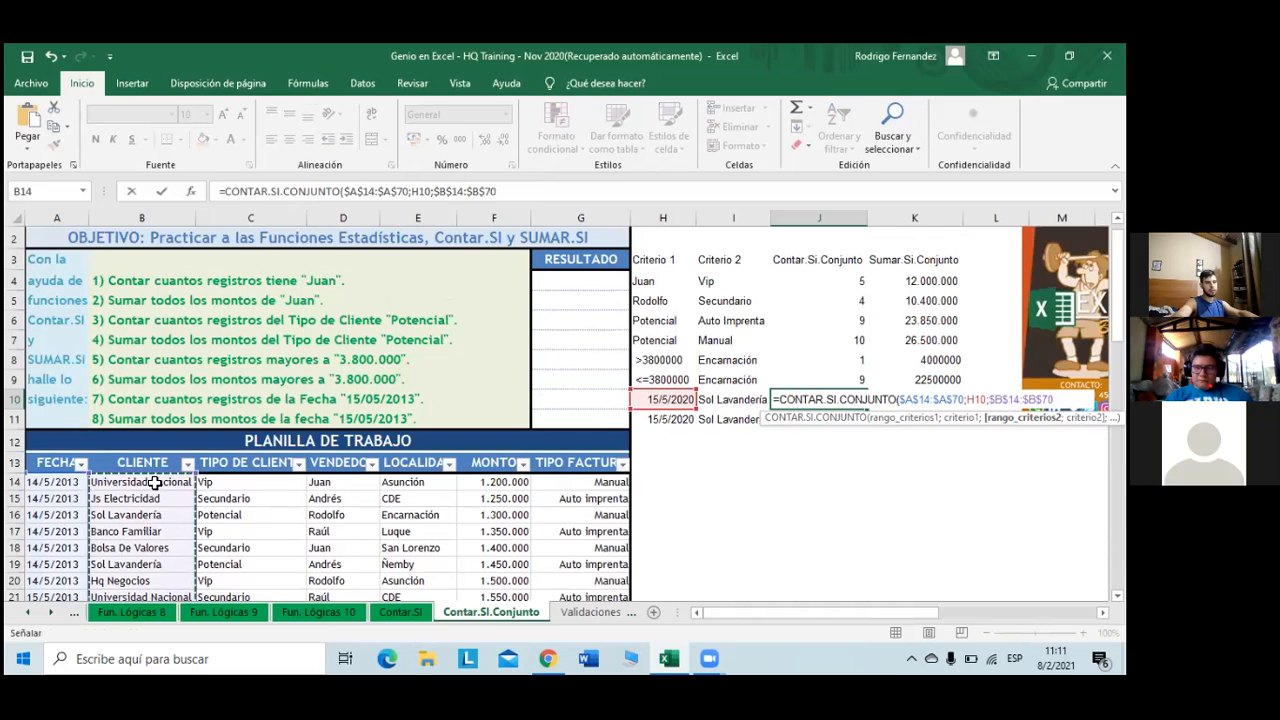
{"action": "type", "text": ";"}
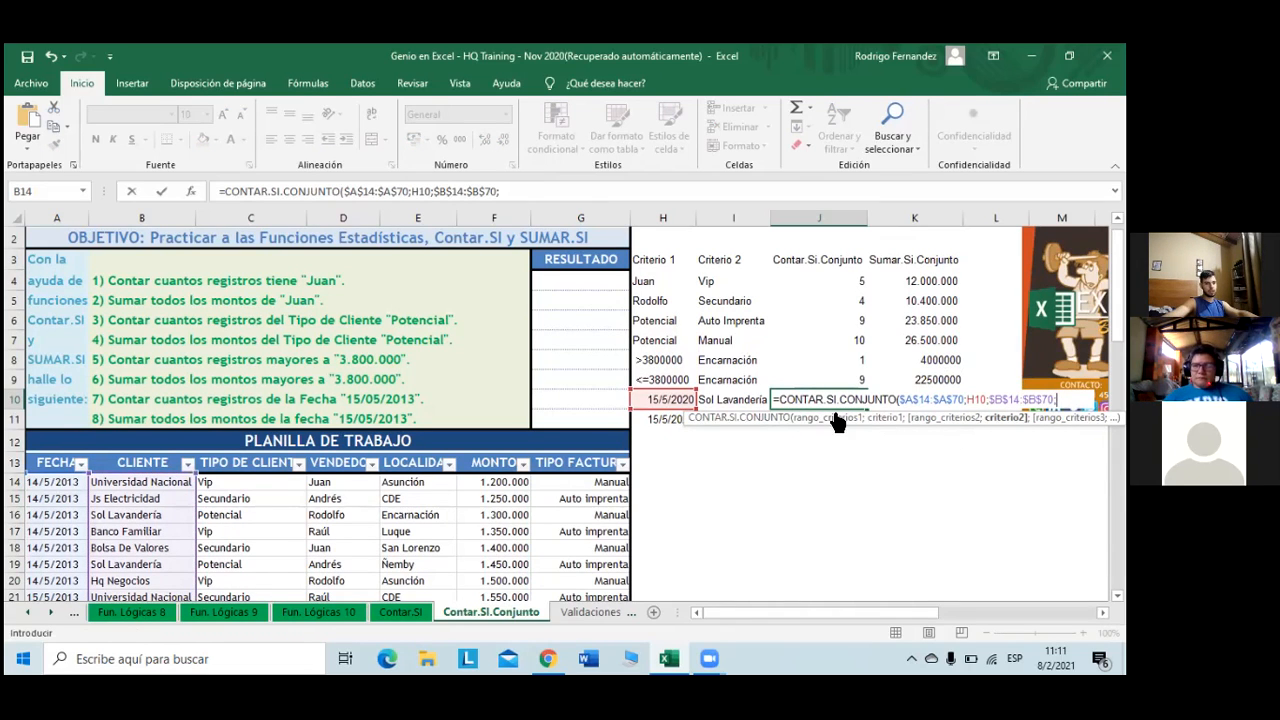
{"action": "left_click", "coordinate": [750, 400]}
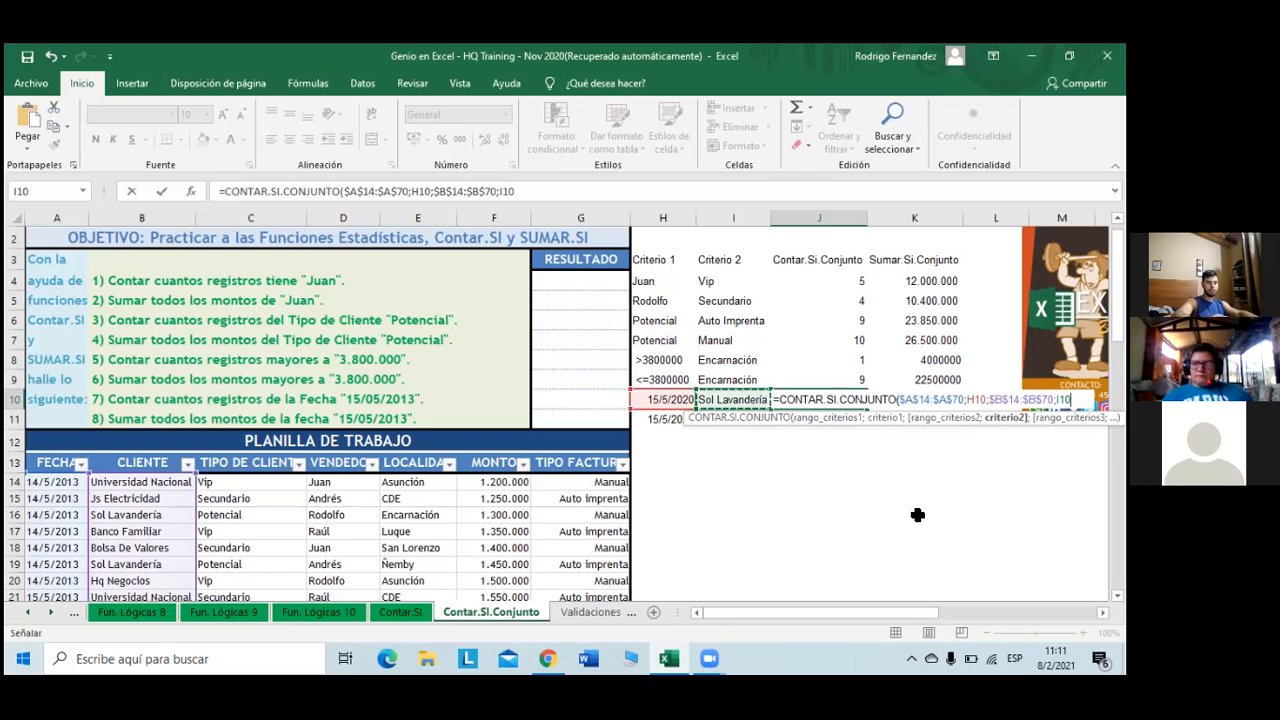
{"action": "type", "text": ")"}
{"action": "key", "text": "Return"}
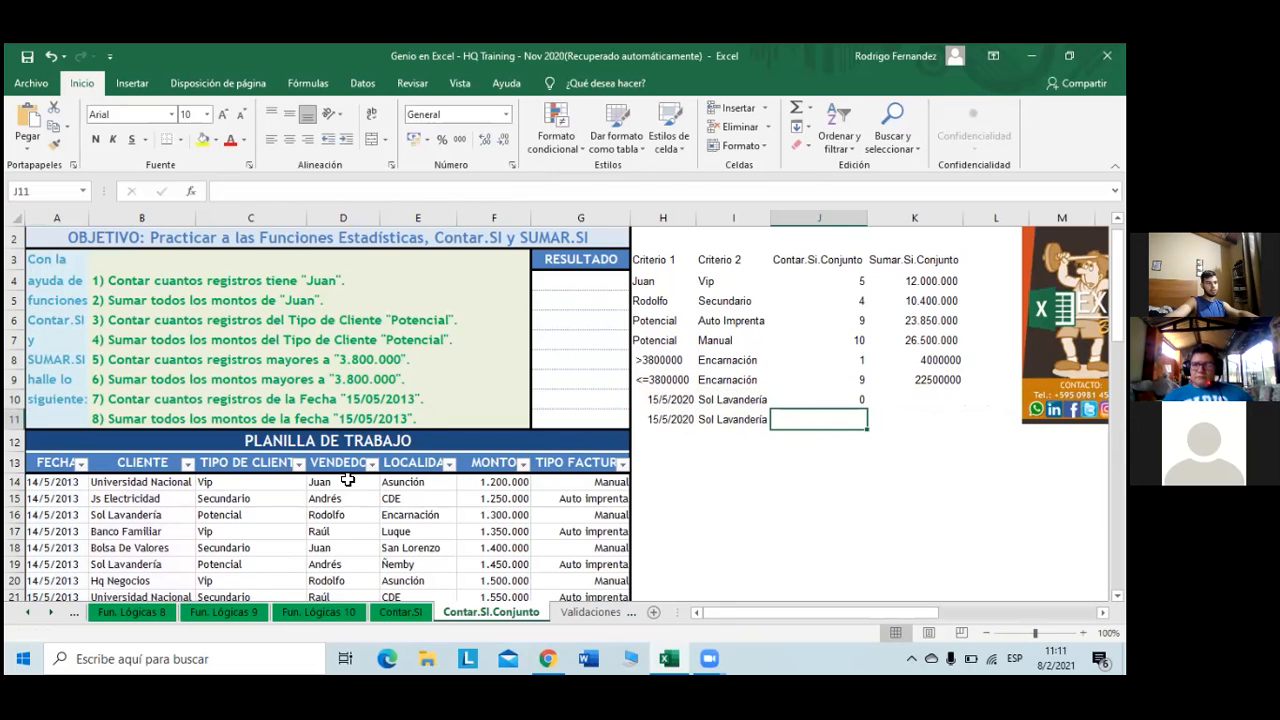
- Filter FECHA to show only 15/5/2013
{"action": "left_click", "coordinate": [80, 468]}
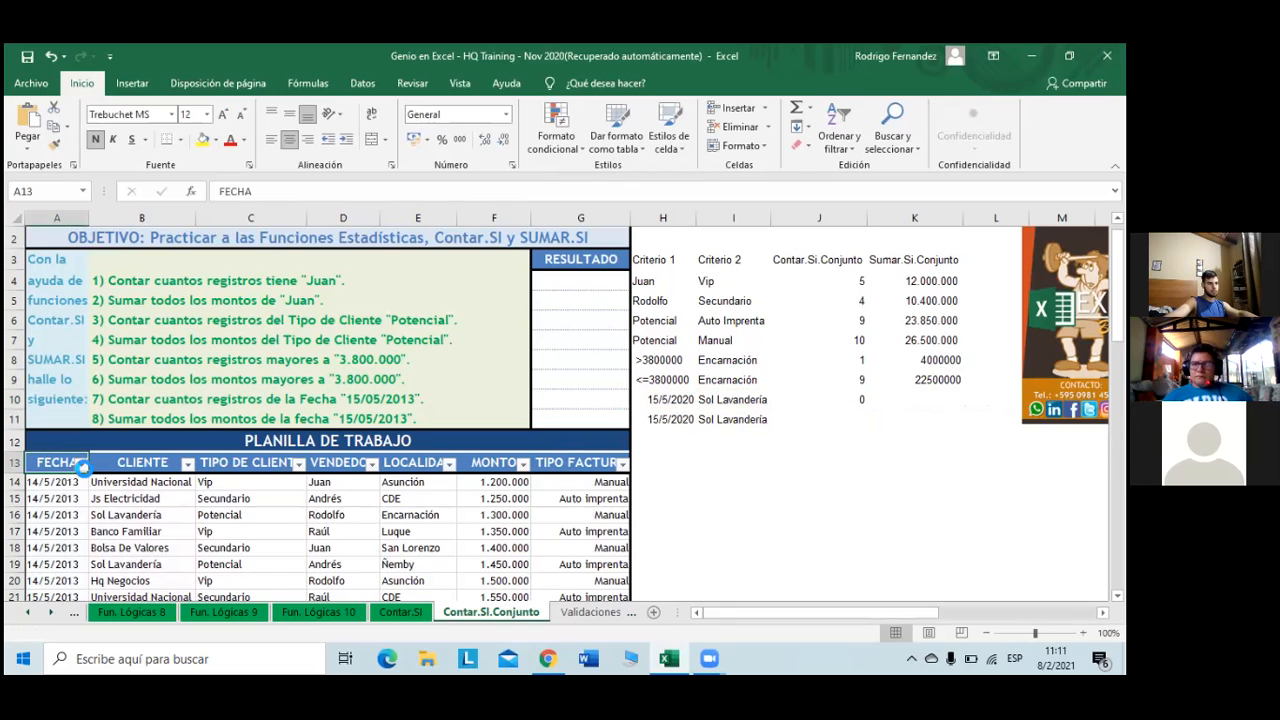
{"action": "left_click", "coordinate": [81, 463]}
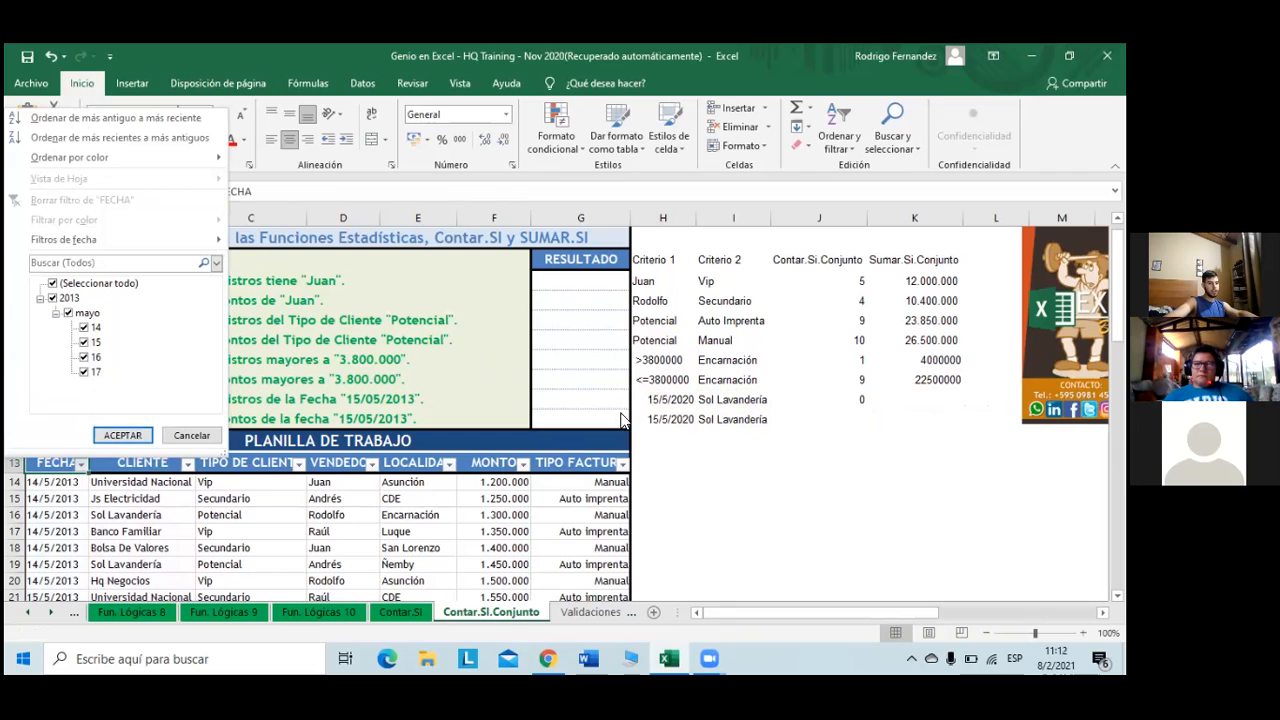
{"action": "left_click", "coordinate": [84, 328]}
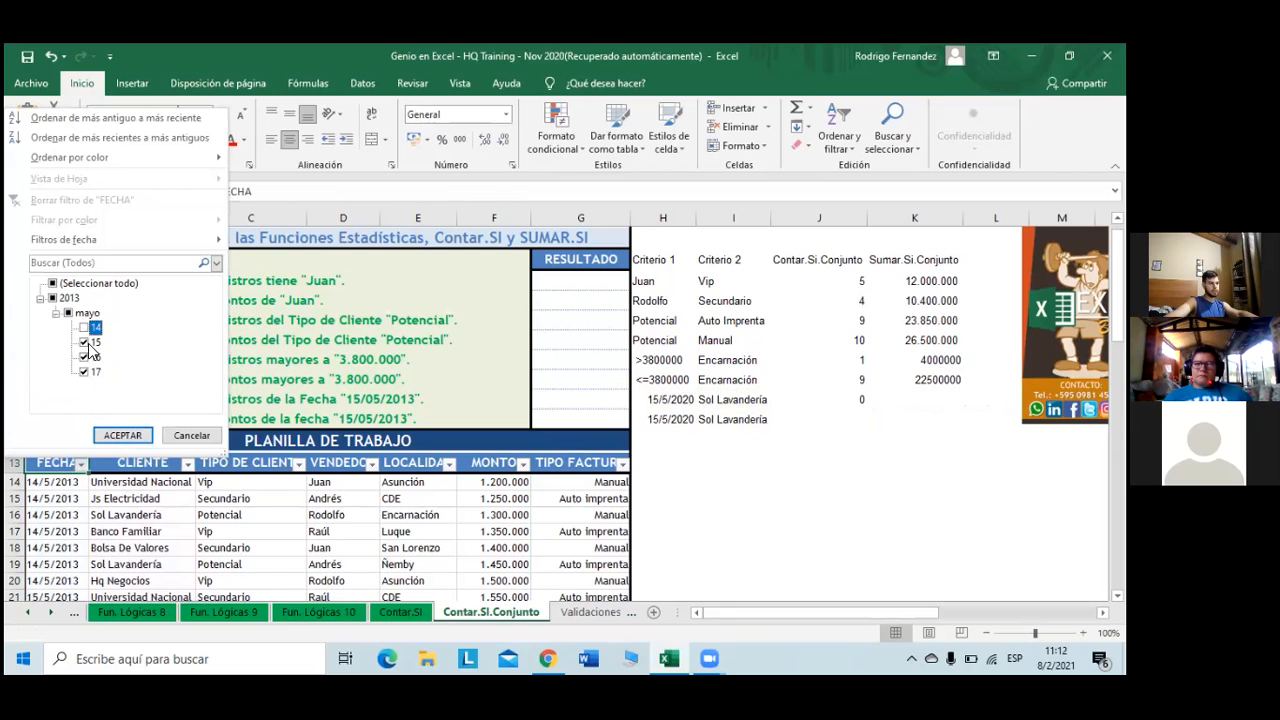
{"action": "left_click", "coordinate": [84, 357]}
{"action": "left_click", "coordinate": [84, 372]}
{"action": "left_click", "coordinate": [122, 436]}
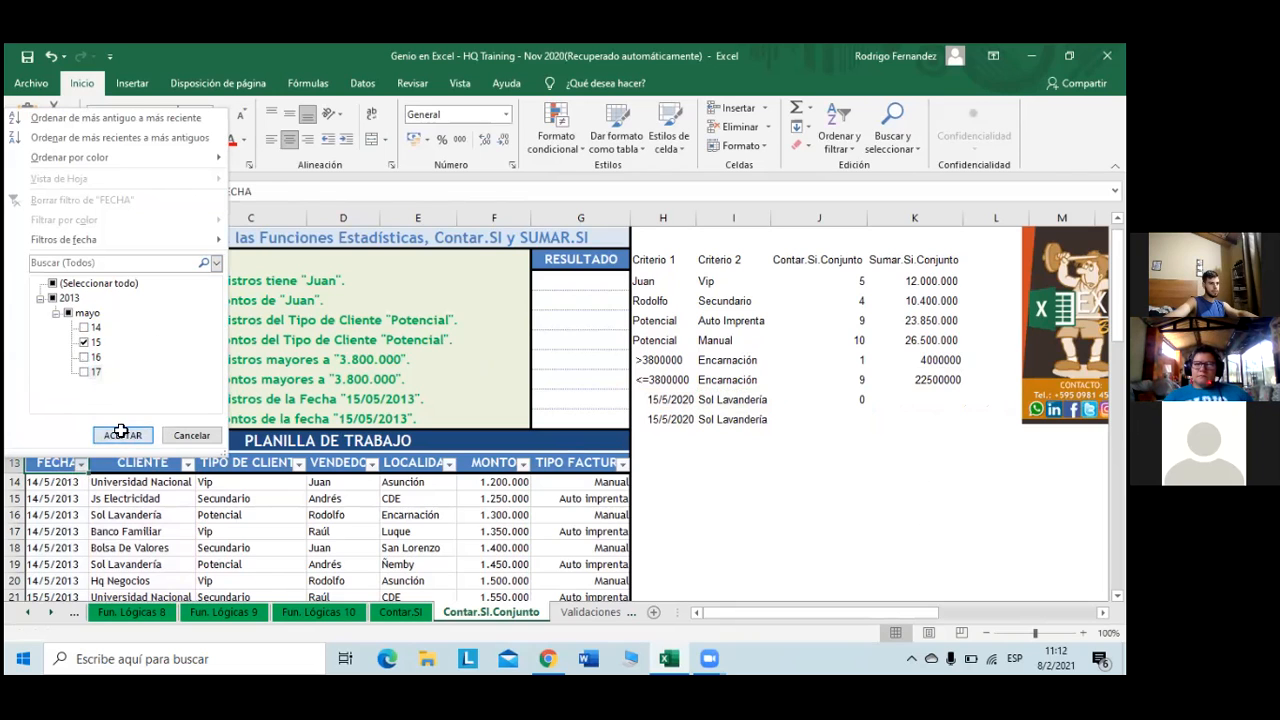
- Filter CLIENTE to Sol Lavandería only, leaving 4 records
{"action": "left_click", "coordinate": [186, 464]}
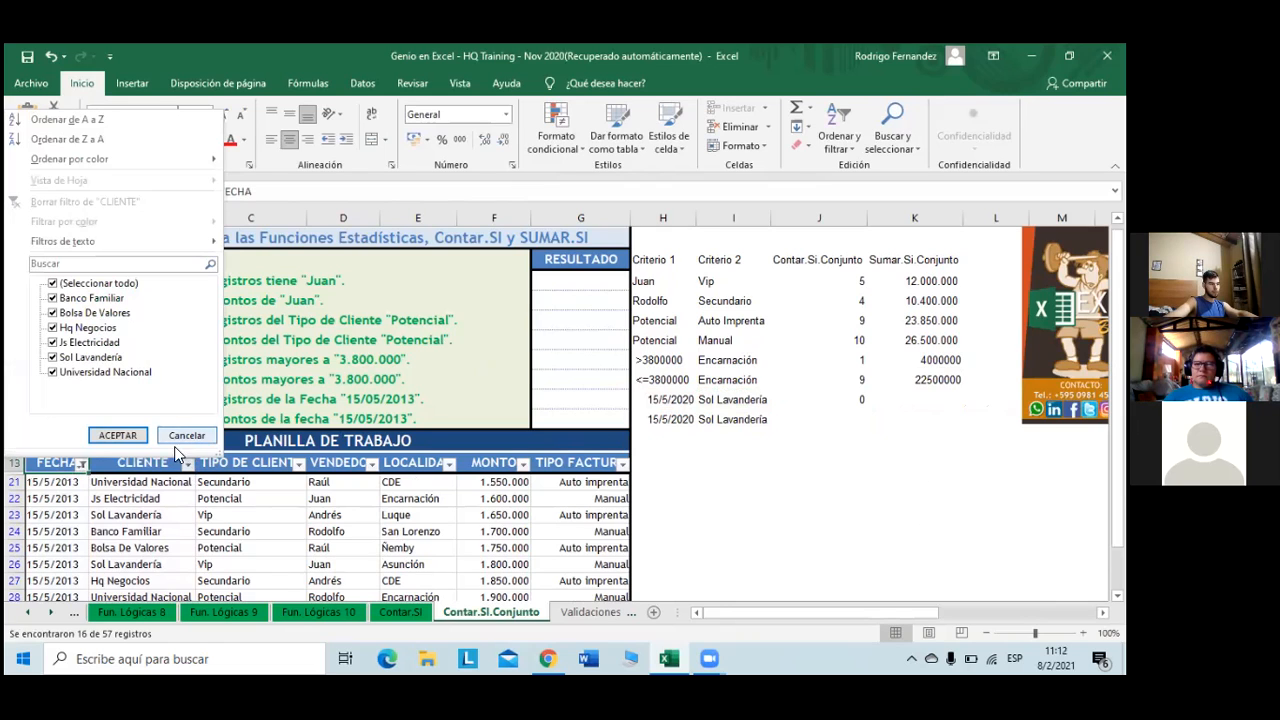
{"action": "left_click", "coordinate": [54, 284]}
{"action": "left_click", "coordinate": [54, 358]}
{"action": "left_click", "coordinate": [117, 435]}
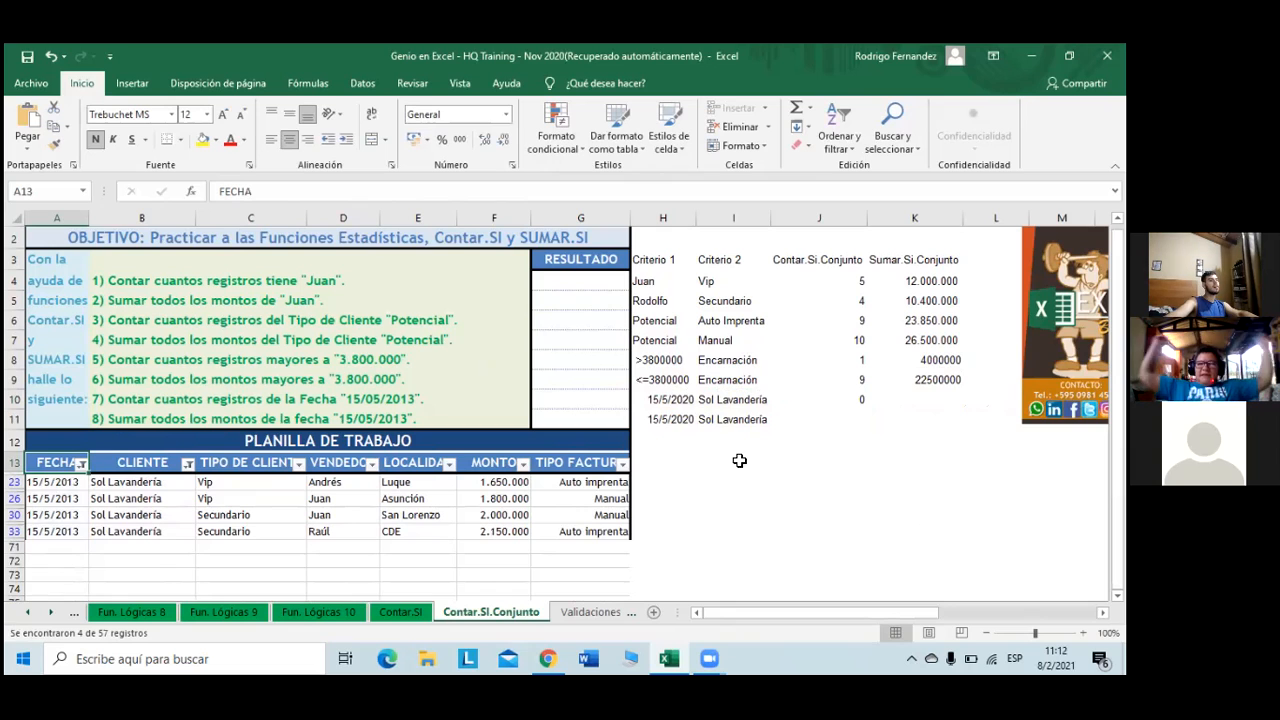
- Correct H10's date criterion from 2020 to 2013 so it reads 15/5/2013
{"action": "left_click", "coordinate": [665, 400]}
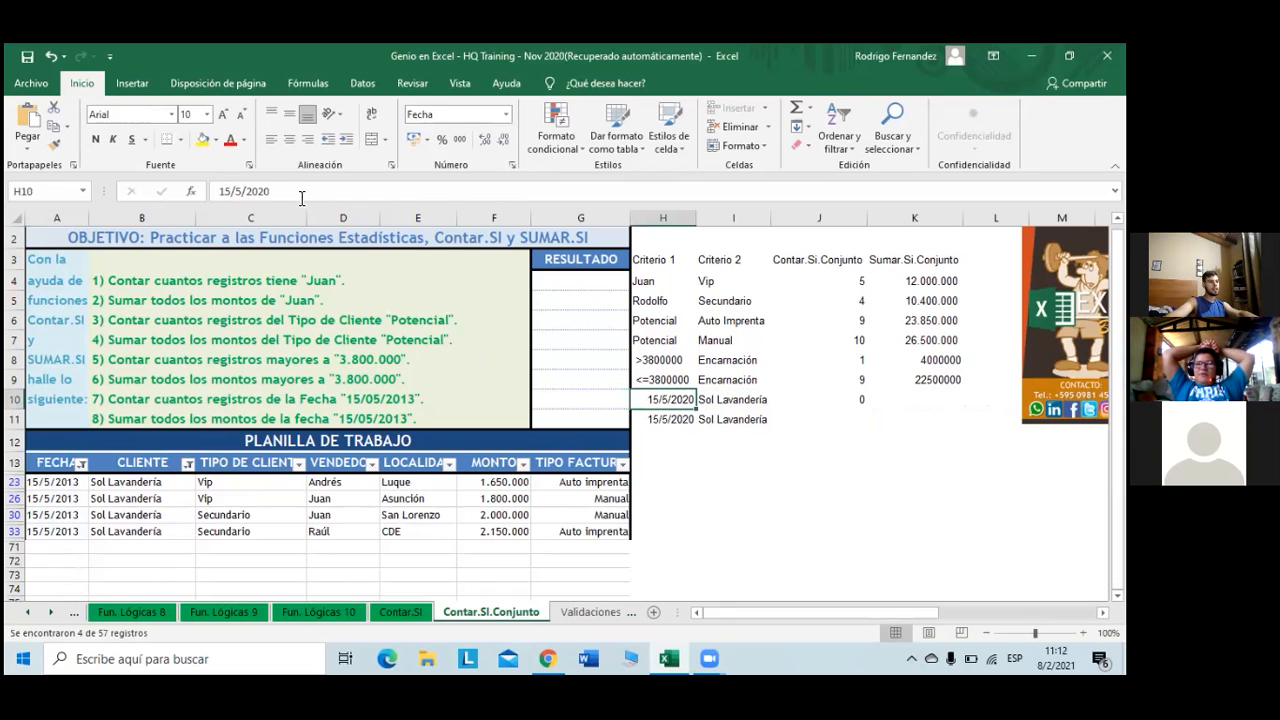
{"action": "left_click", "coordinate": [264, 191]}
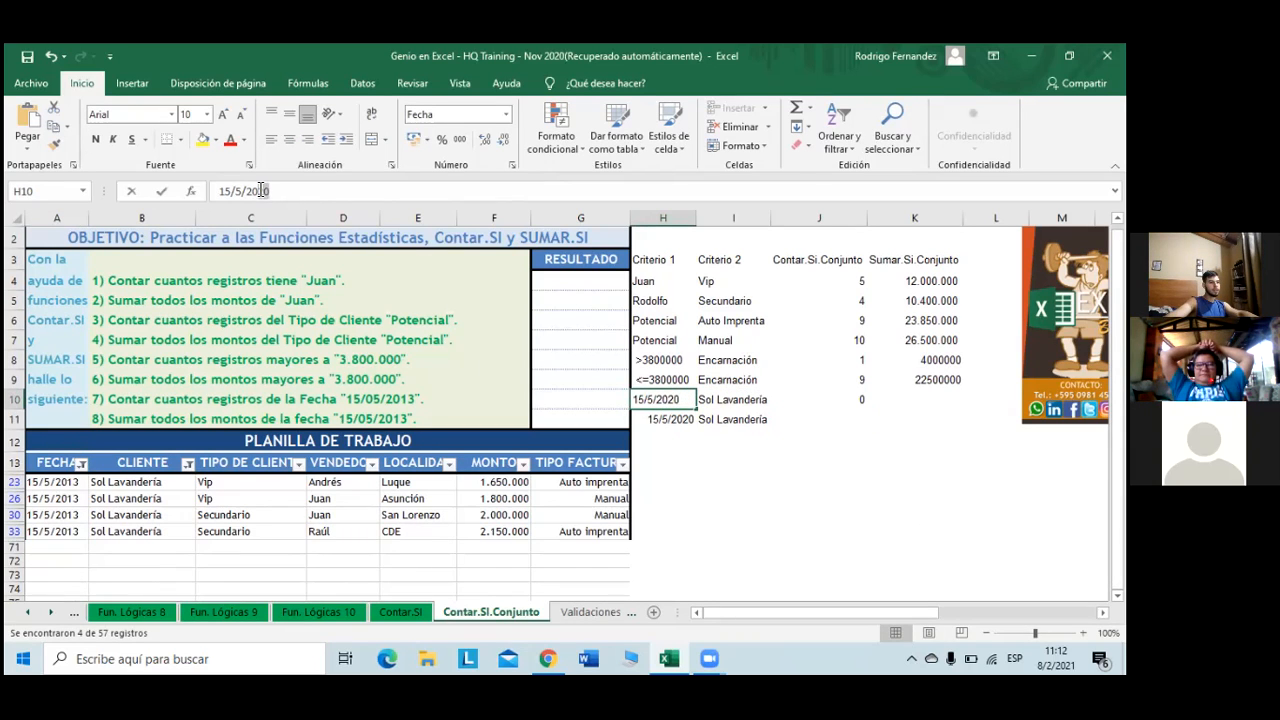
{"action": "type", "text": "13"}
{"action": "key", "text": "Return"}
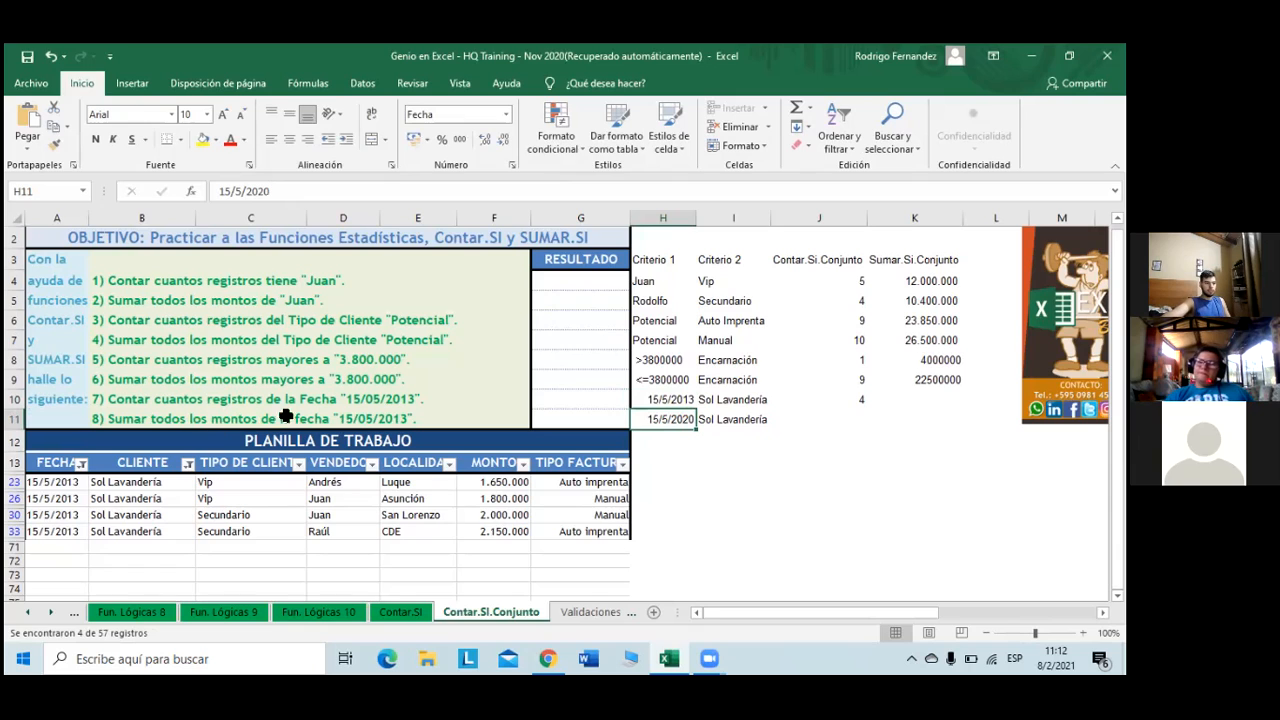
- Reselect all clients in the CLIENTE filter and clear the FECHA filter, then select K10
{"action": "left_click", "coordinate": [188, 465]}
{"action": "left_click", "coordinate": [54, 283]}
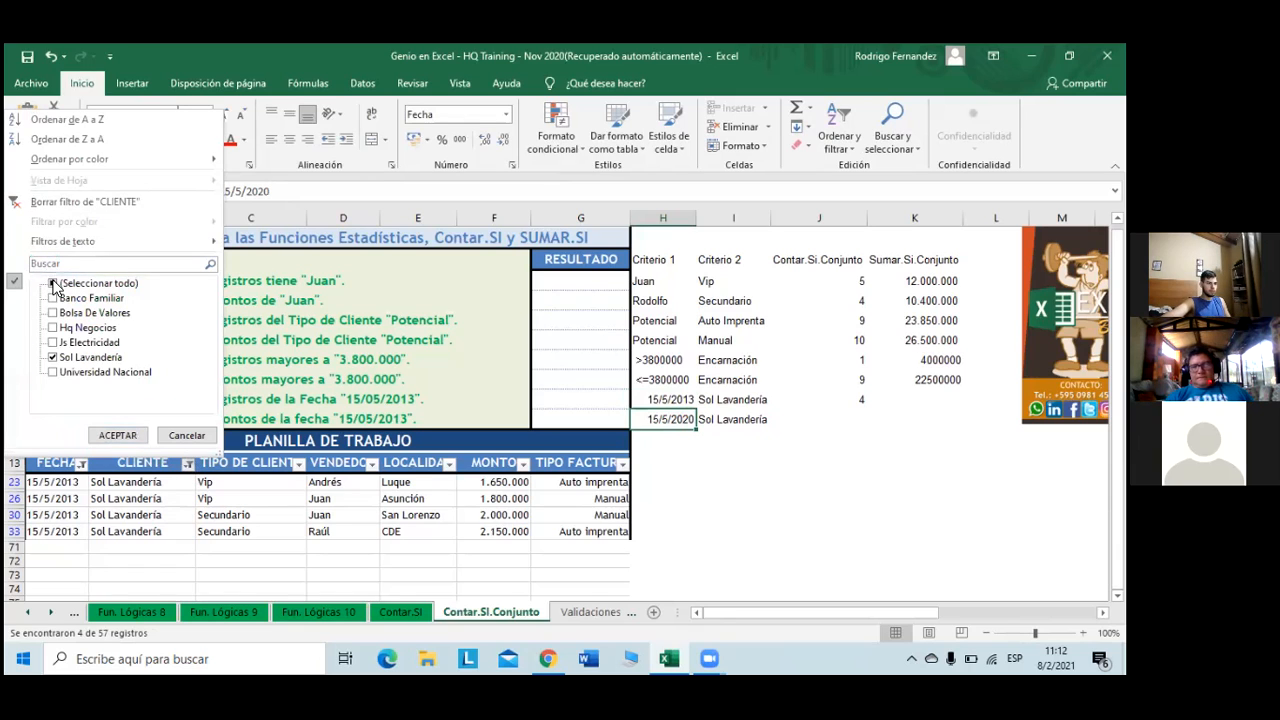
{"action": "left_click", "coordinate": [112, 435]}
{"action": "left_click", "coordinate": [81, 463]}
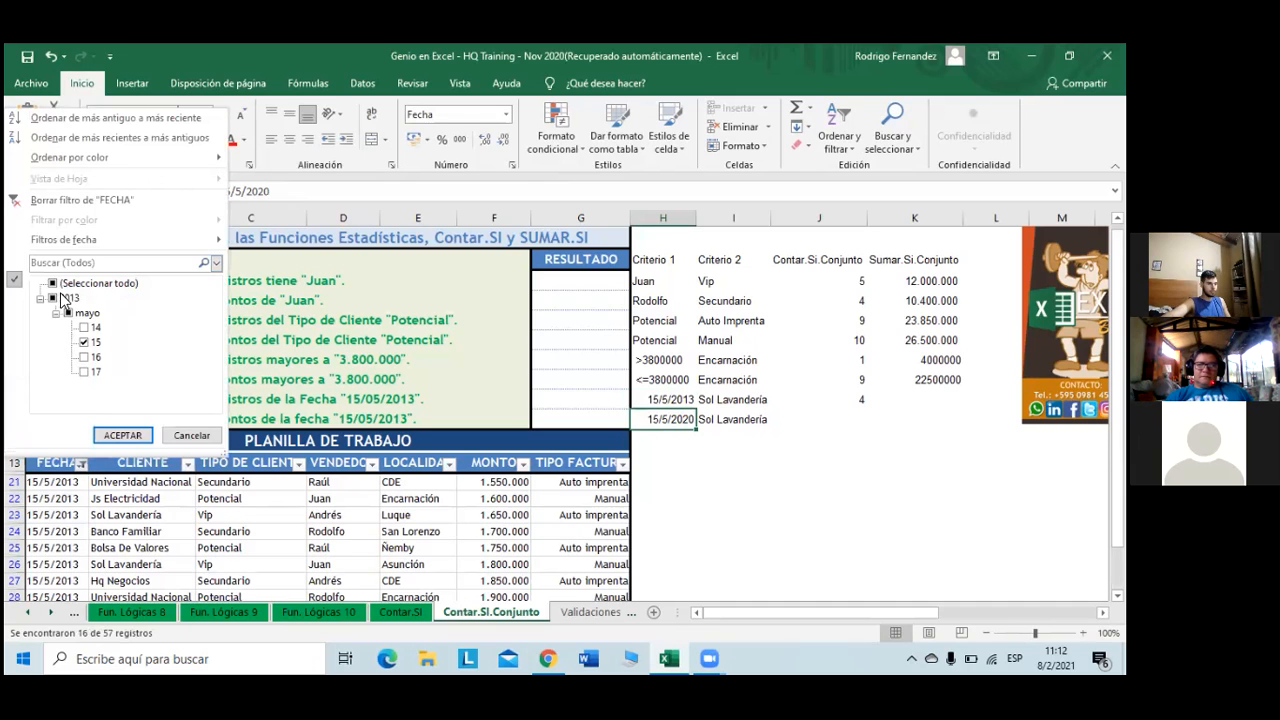
{"action": "left_click", "coordinate": [80, 200]}
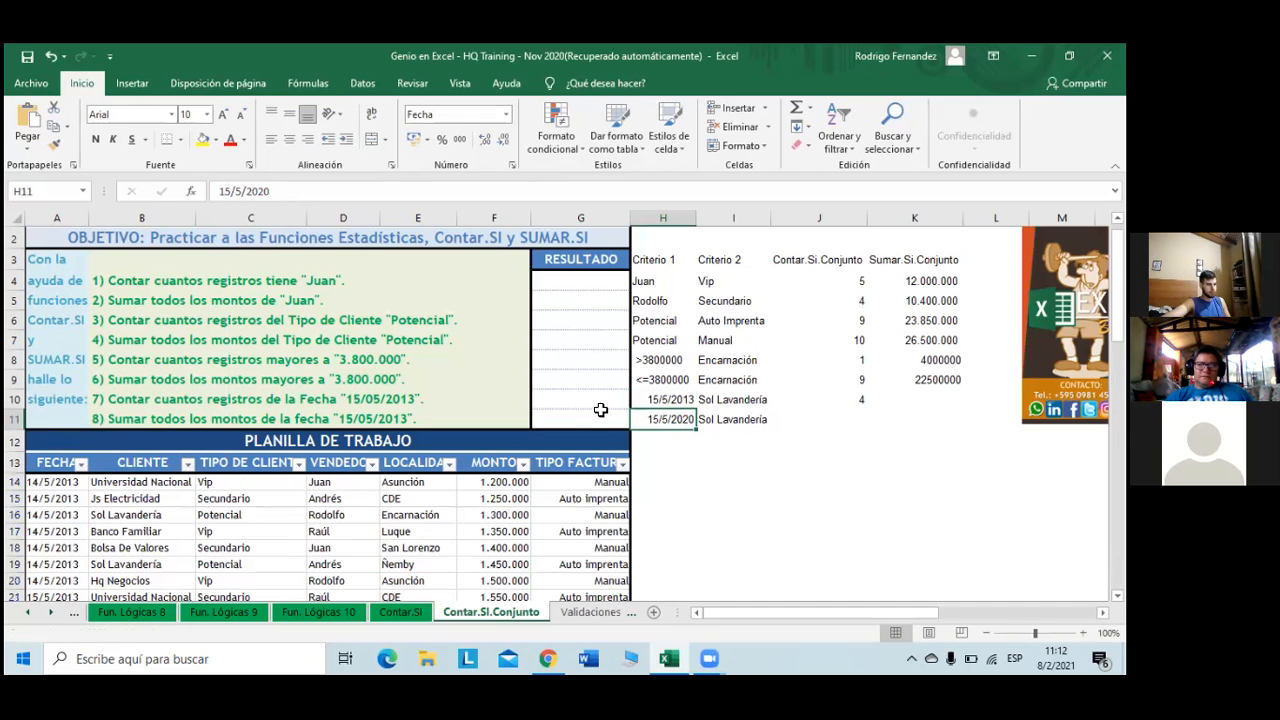
{"action": "left_click", "coordinate": [840, 416]}
{"action": "left_click", "coordinate": [905, 399]}
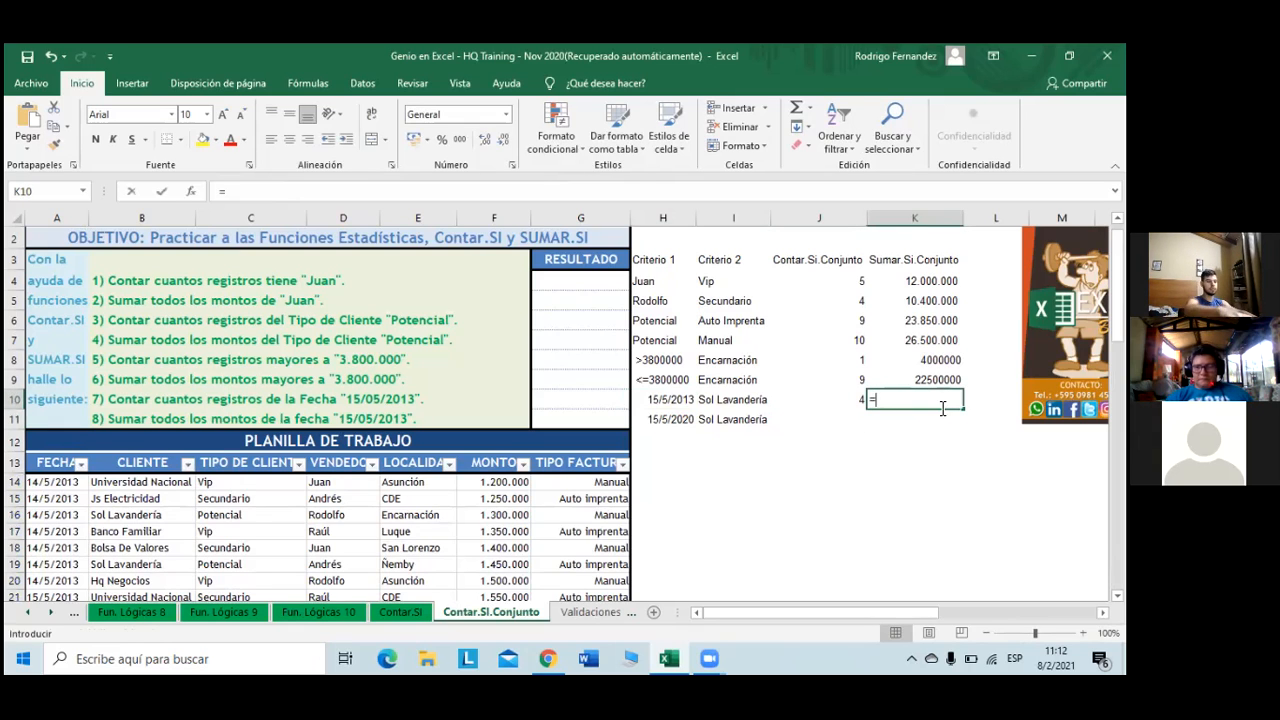
- Start a SUMAR.SI.CONJUNTO in K10 summing $F$14:$F$70, with $A$14:$A$70 as first criteria range
{"action": "type", "text": "=sumar"}
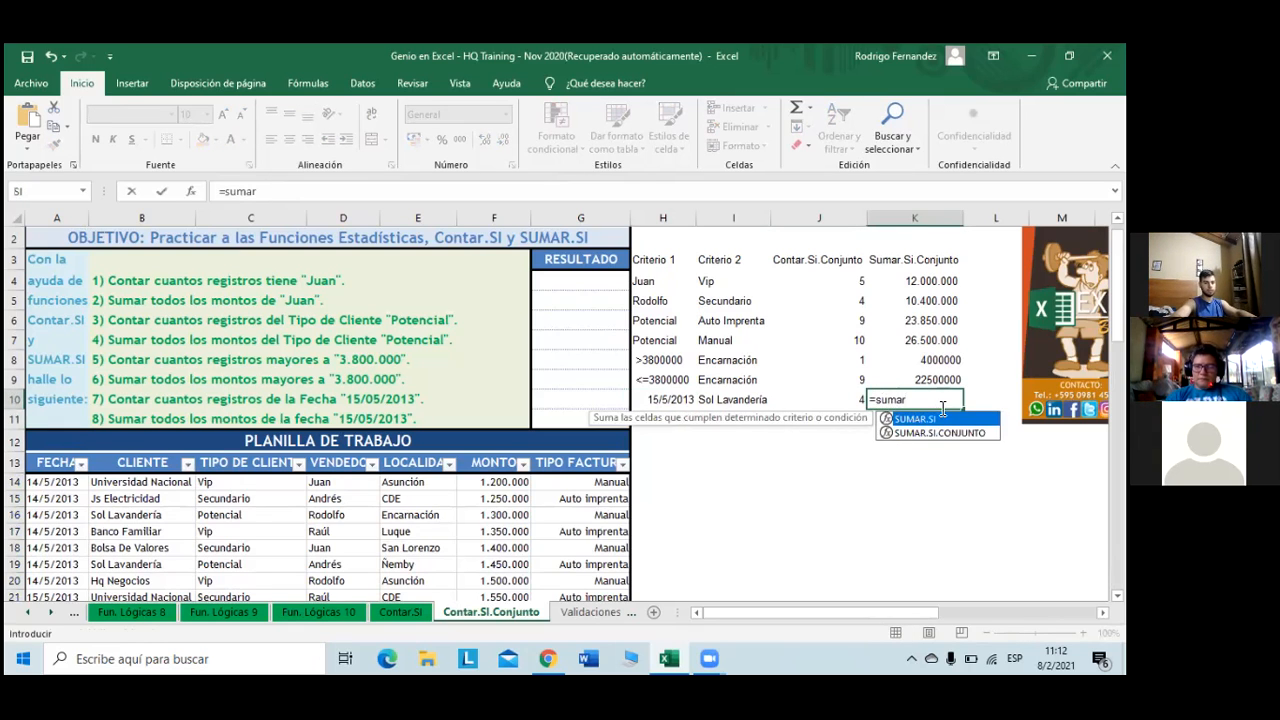
{"action": "key", "text": "Down"}
{"action": "key", "text": "Tab"}
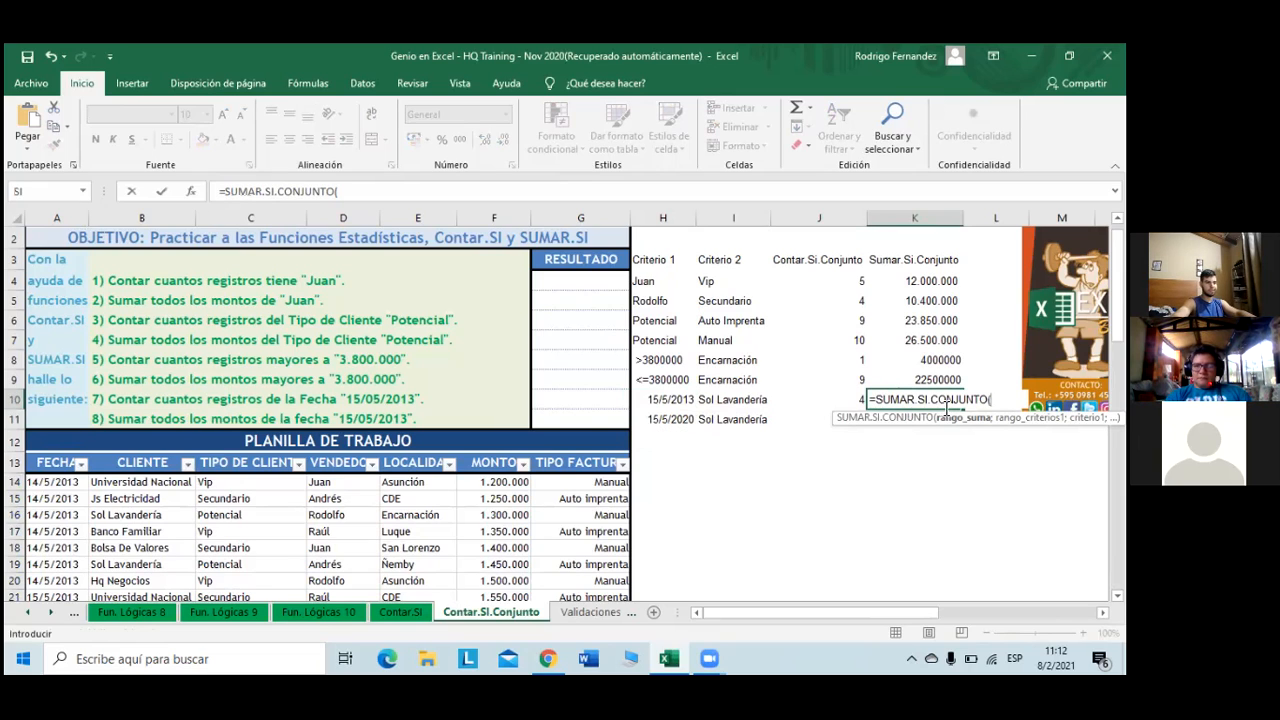
{"action": "left_click", "coordinate": [512, 483]}
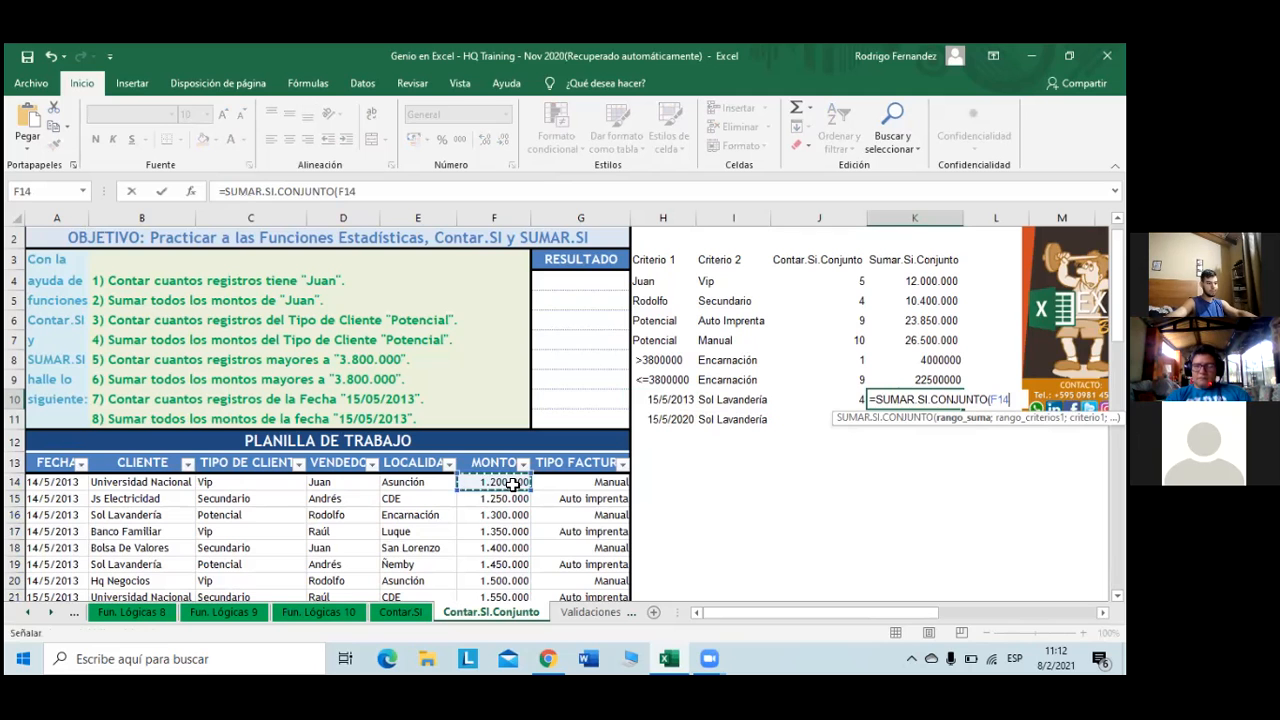
{"action": "key", "text": "ctrl+shift+Down"}
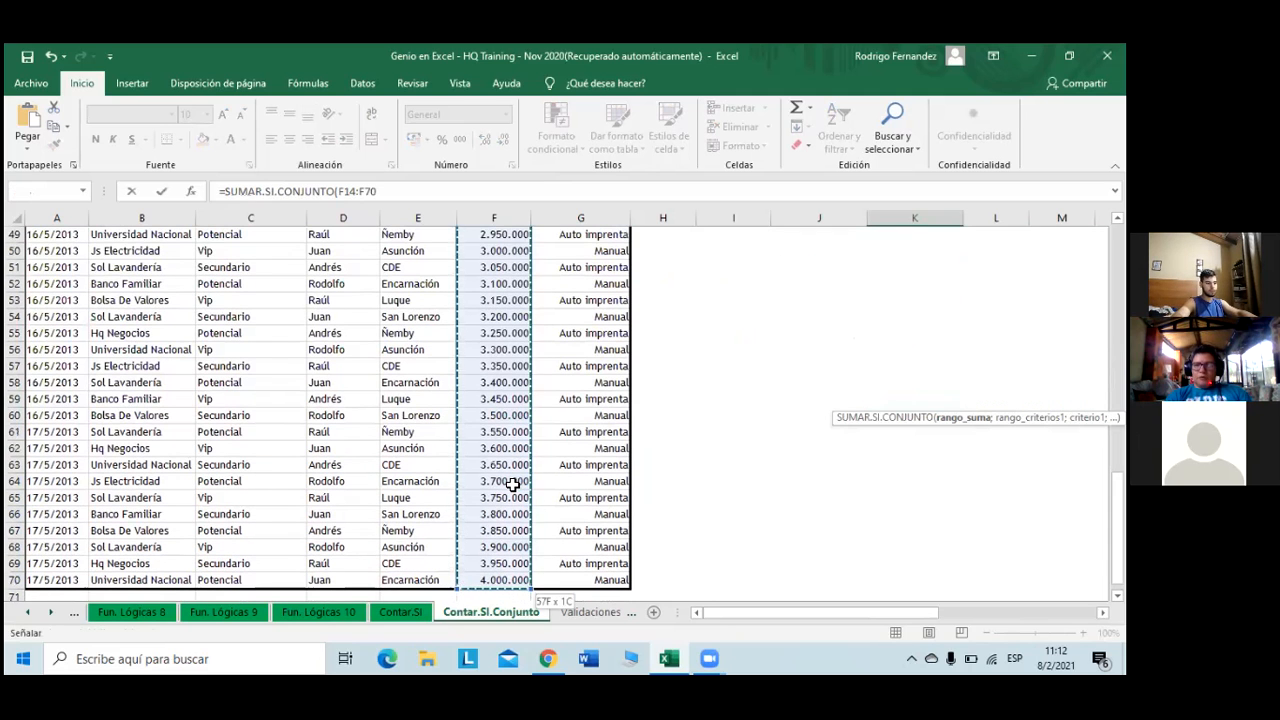
{"action": "key", "text": "F4"}
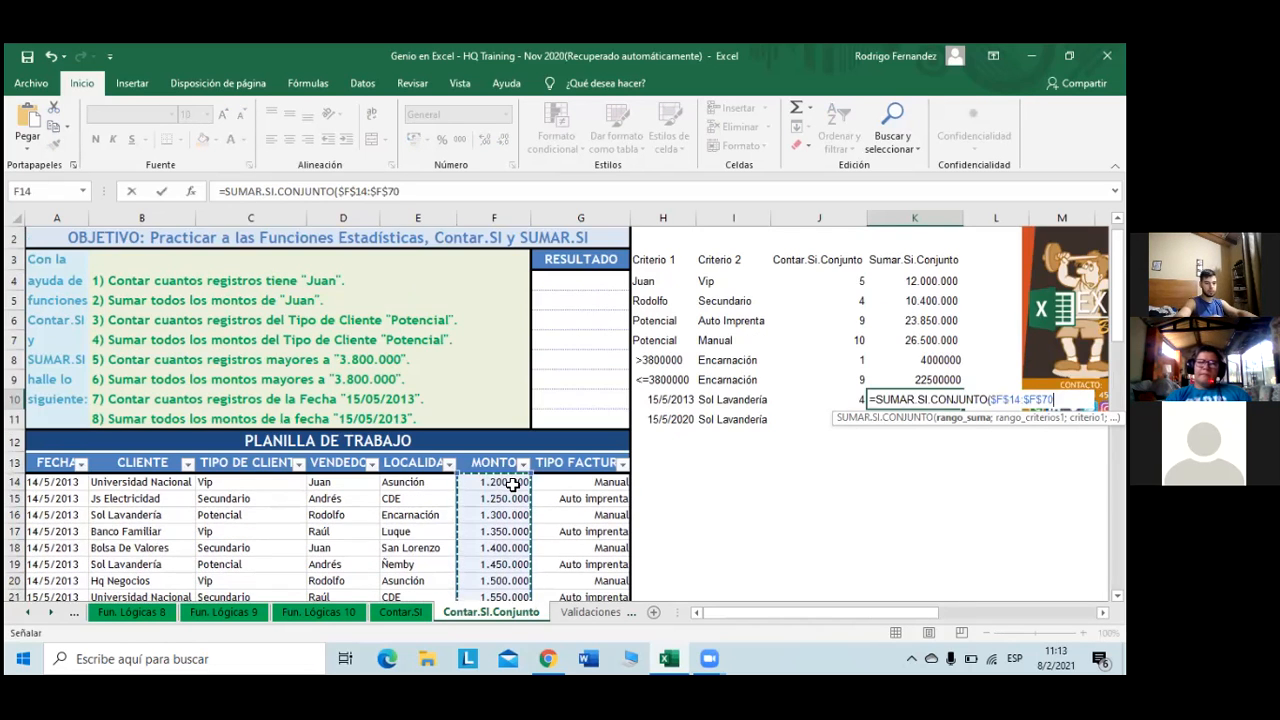
{"action": "type", "text": ";"}
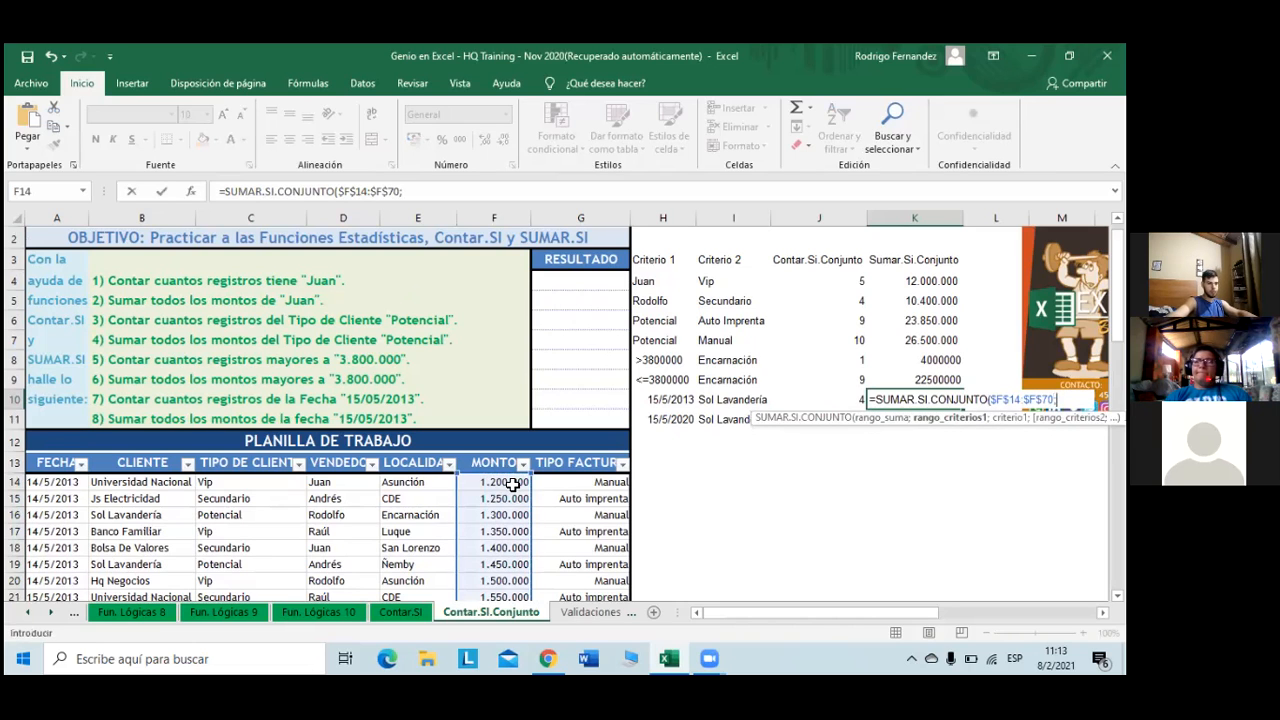
{"action": "left_click", "coordinate": [52, 482]}
{"action": "key", "text": "ctrl+shift+Down"}
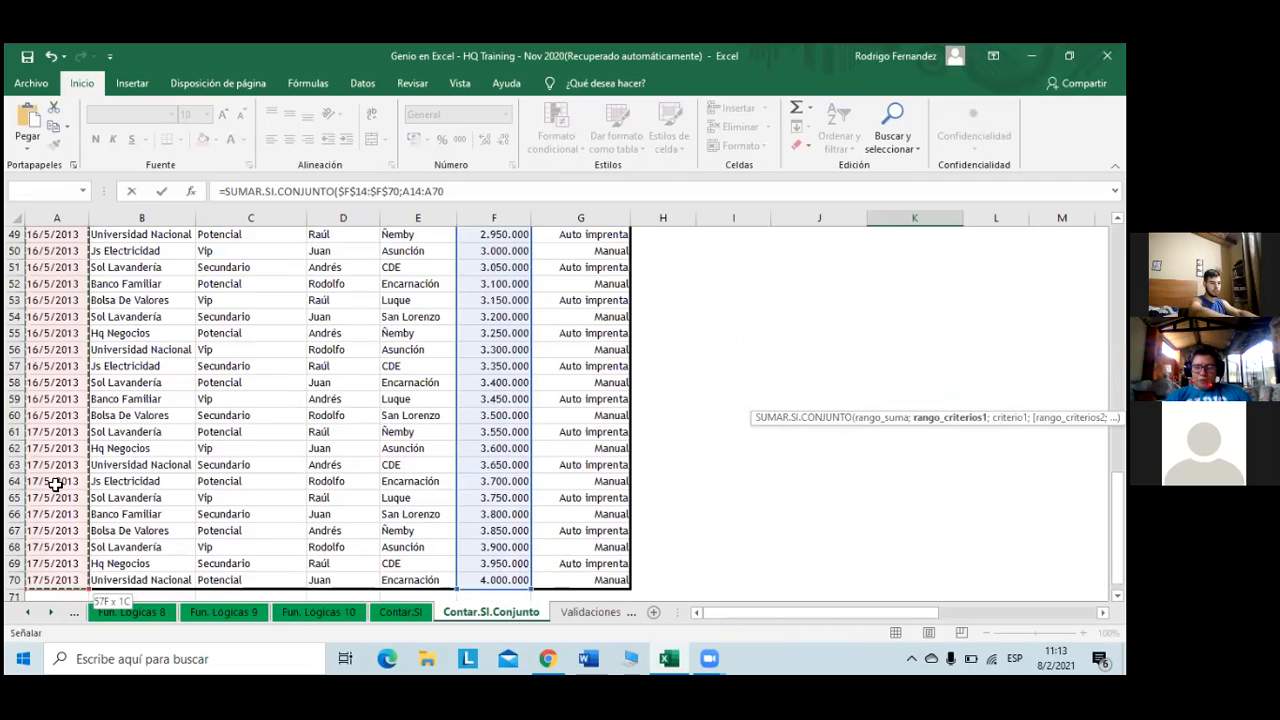
{"action": "key", "text": "F4"}
{"action": "type", "text": ";"}
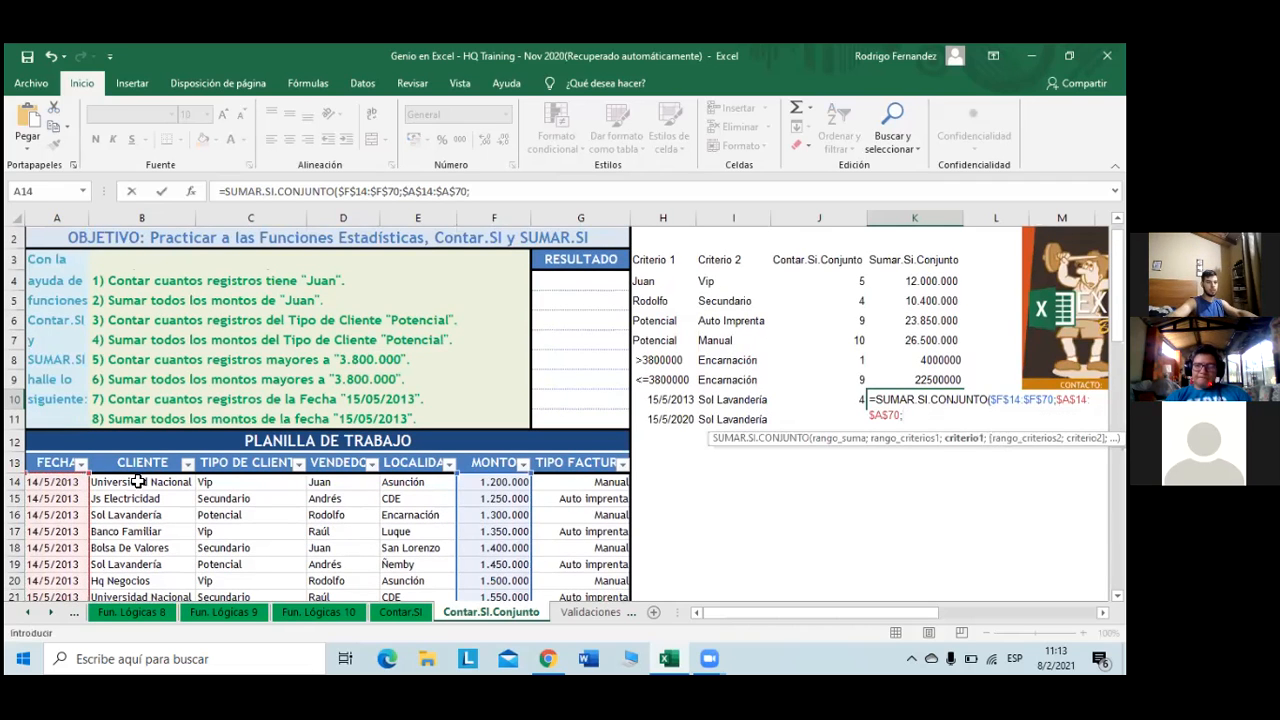
- Complete the formula with criterion H10 and CLIENTE range B14:B70 matched to I10, returning 7600000
{"action": "left_click", "coordinate": [690, 403]}
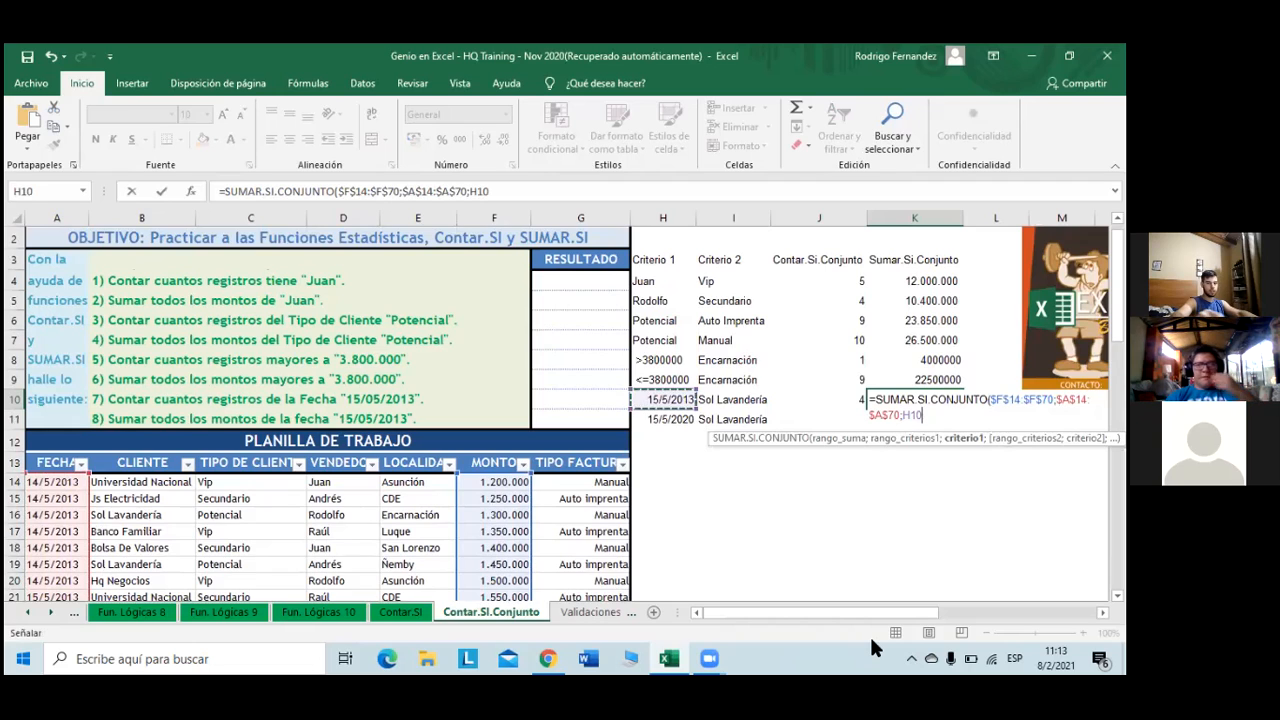
{"action": "type", "text": ";"}
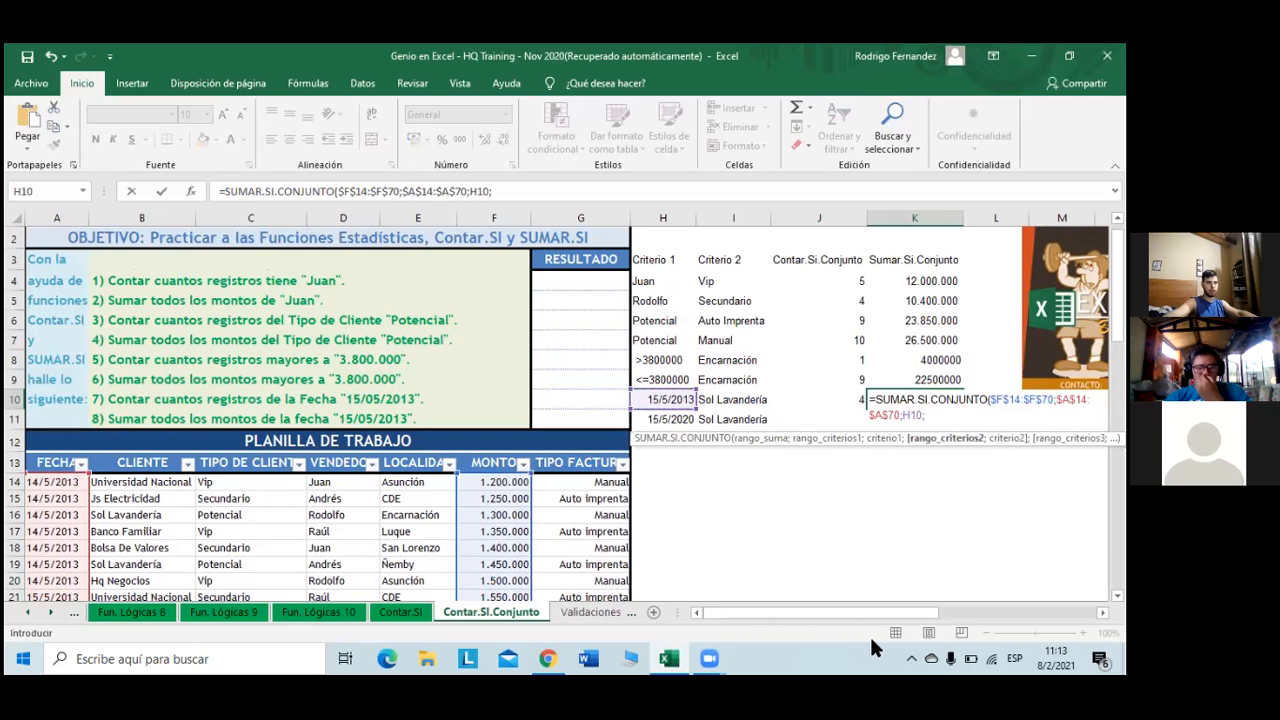
{"action": "left_click", "coordinate": [148, 482]}
{"action": "key", "text": "ctrl+shift+Down"}
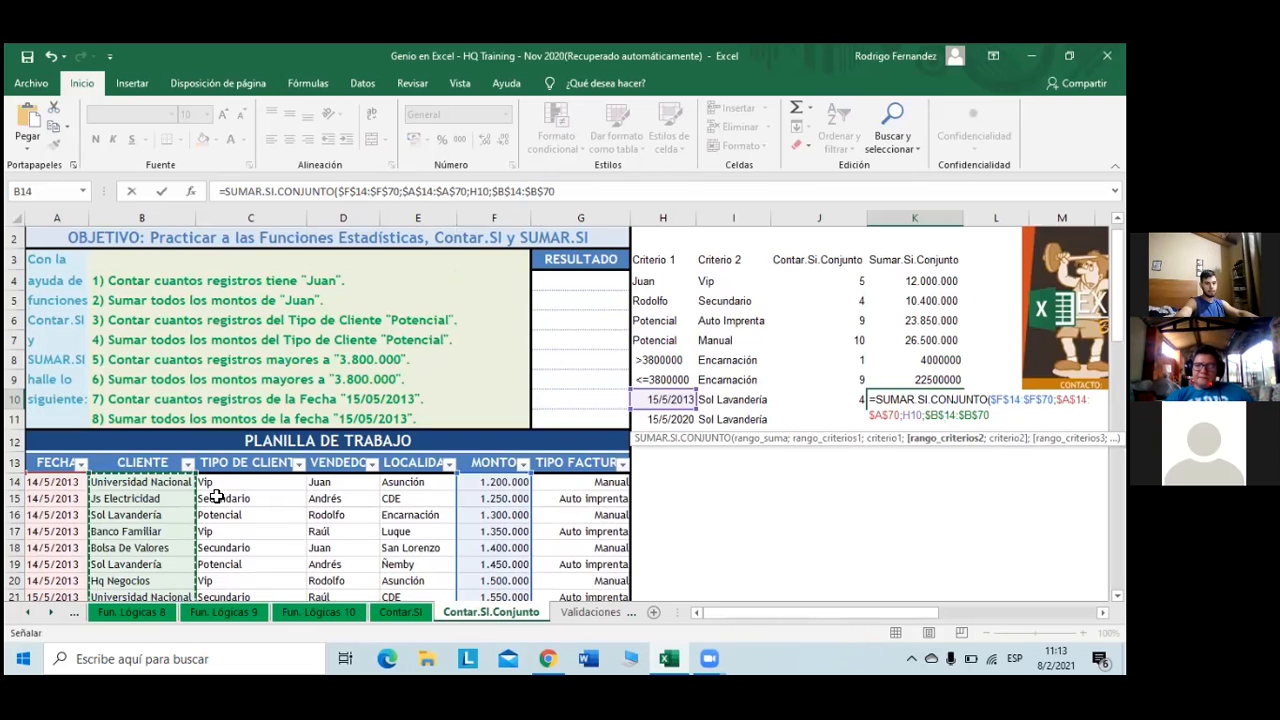
{"action": "type", "text": ";"}
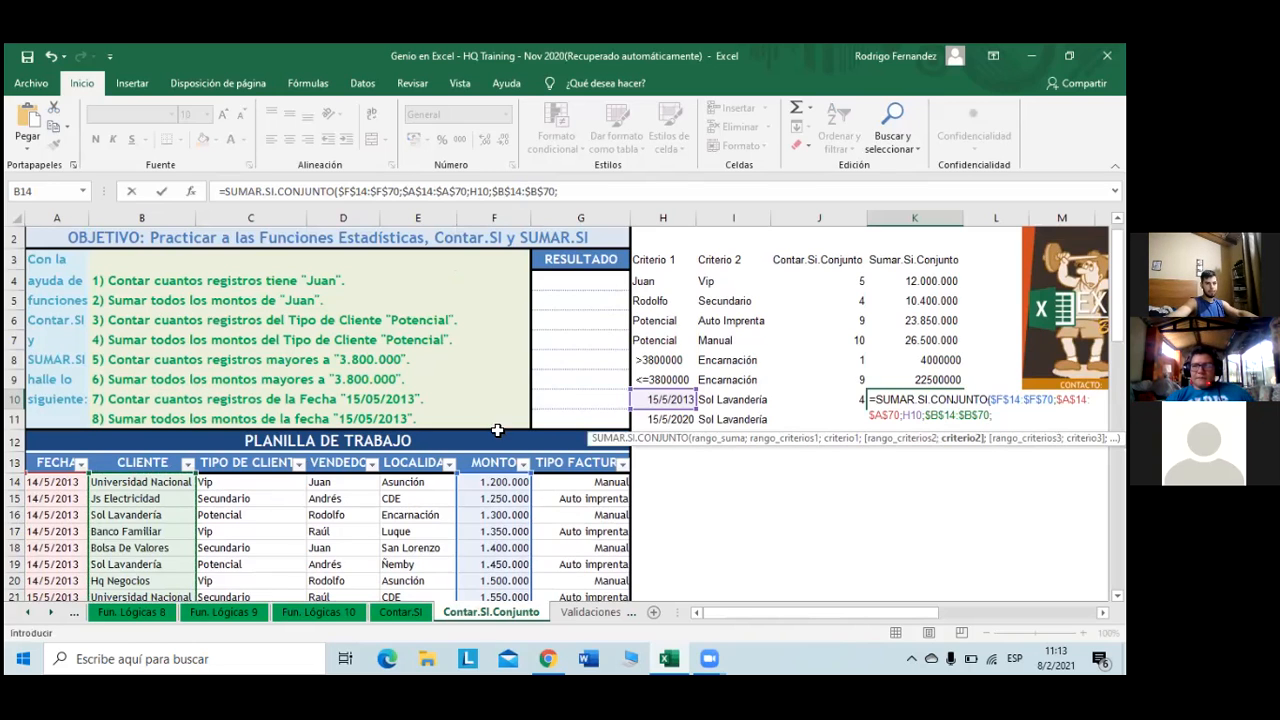
{"action": "left_click", "coordinate": [748, 402]}
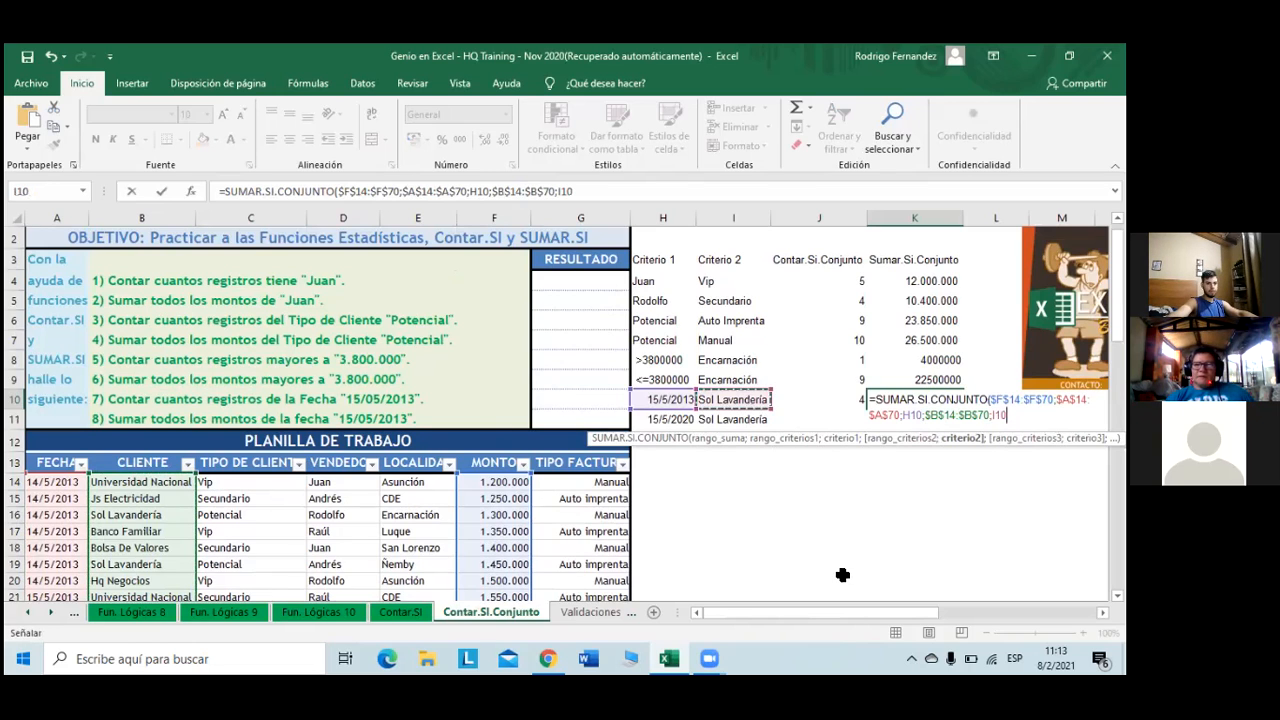
{"action": "type", "text": ")"}
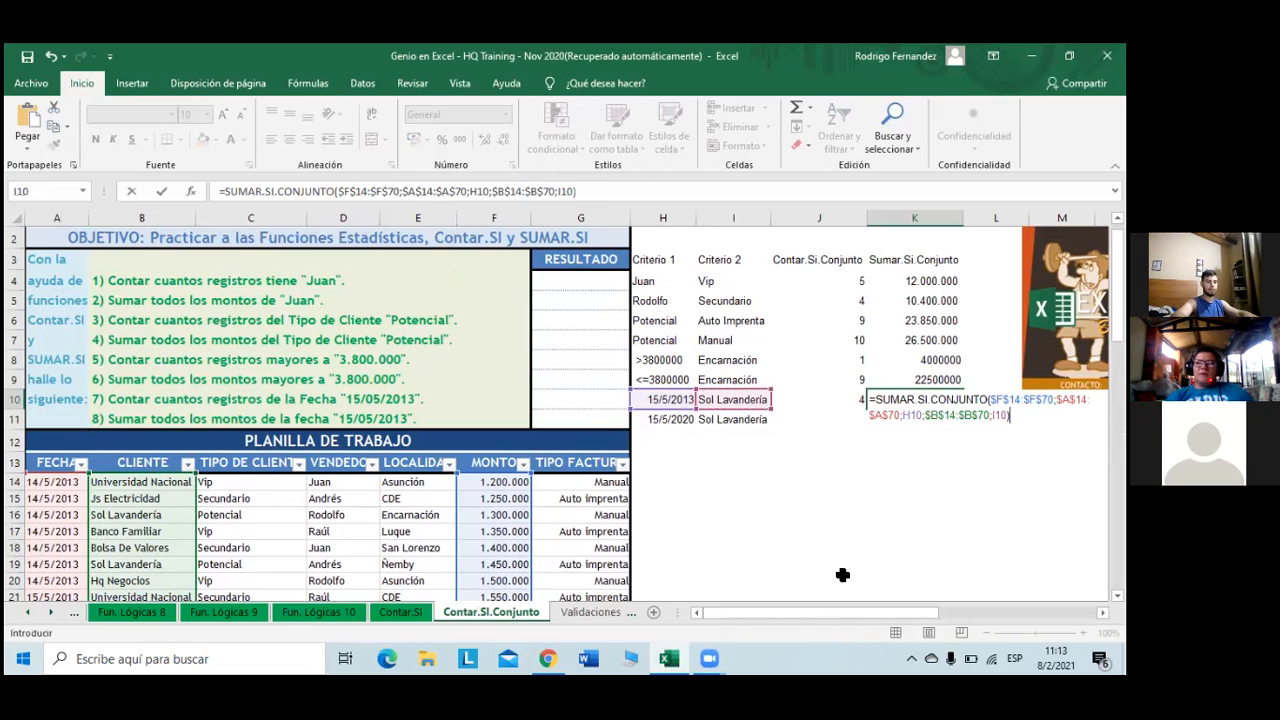
{"action": "key", "text": "Return"}
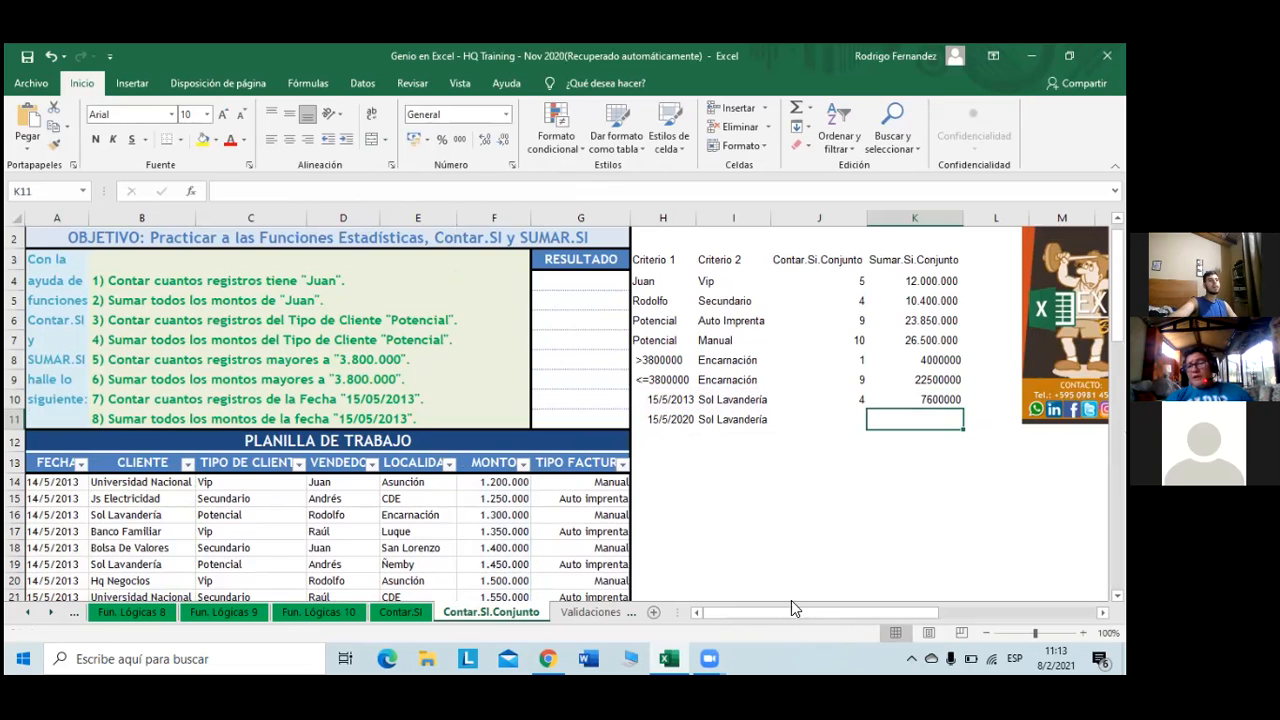
{"action": "left_click", "coordinate": [83, 468]}
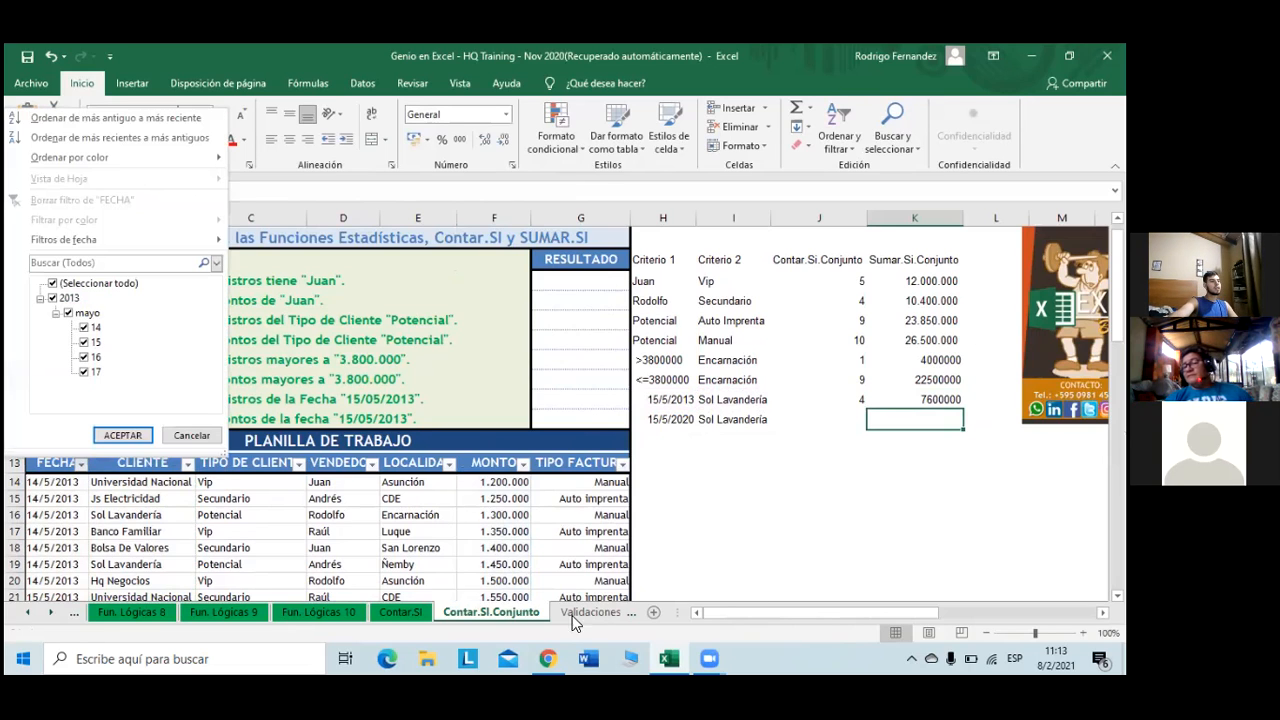
{"action": "left_click", "coordinate": [889, 470]}
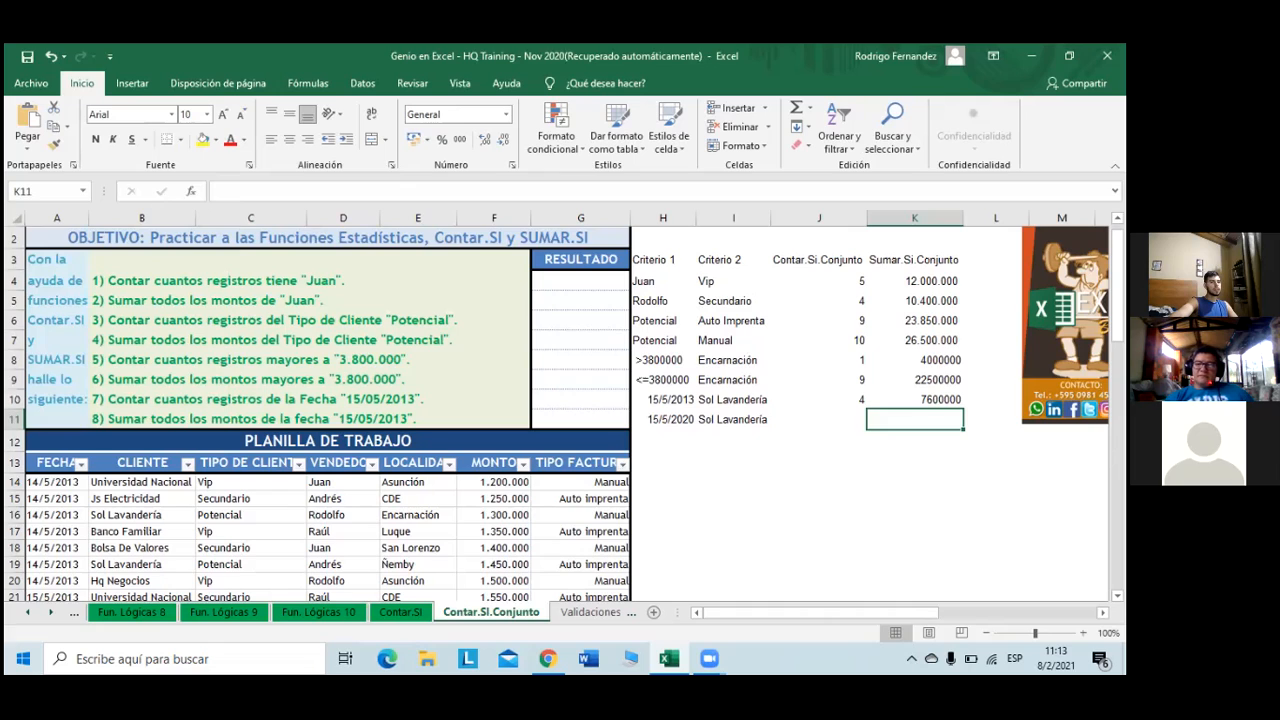
- Fill K7 down to K10 with Fill Formatting Only, giving 4.000.000, 22.500.000 and 7.600.000
{"action": "left_click", "coordinate": [945, 343]}
{"action": "left_click_drag", "start_coordinate": [963, 349], "coordinate": [962, 402]}
{"action": "left_click", "coordinate": [975, 418]}
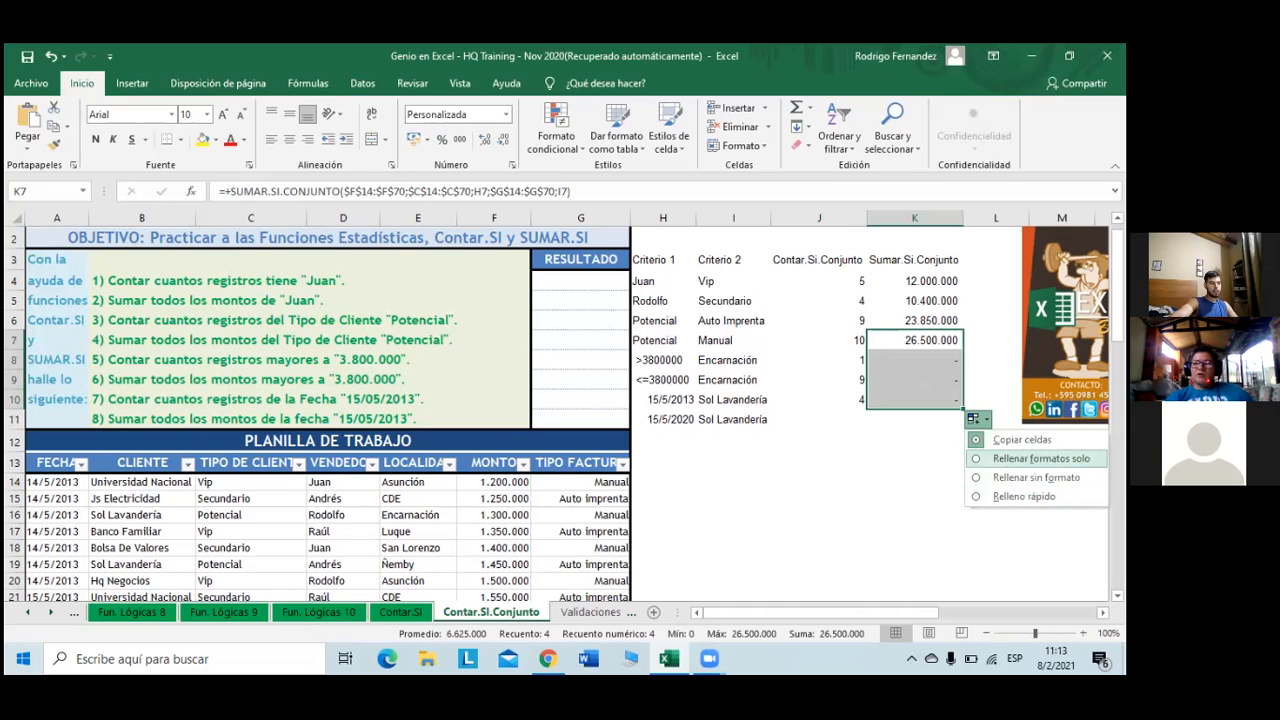
{"action": "left_click", "coordinate": [1036, 477]}
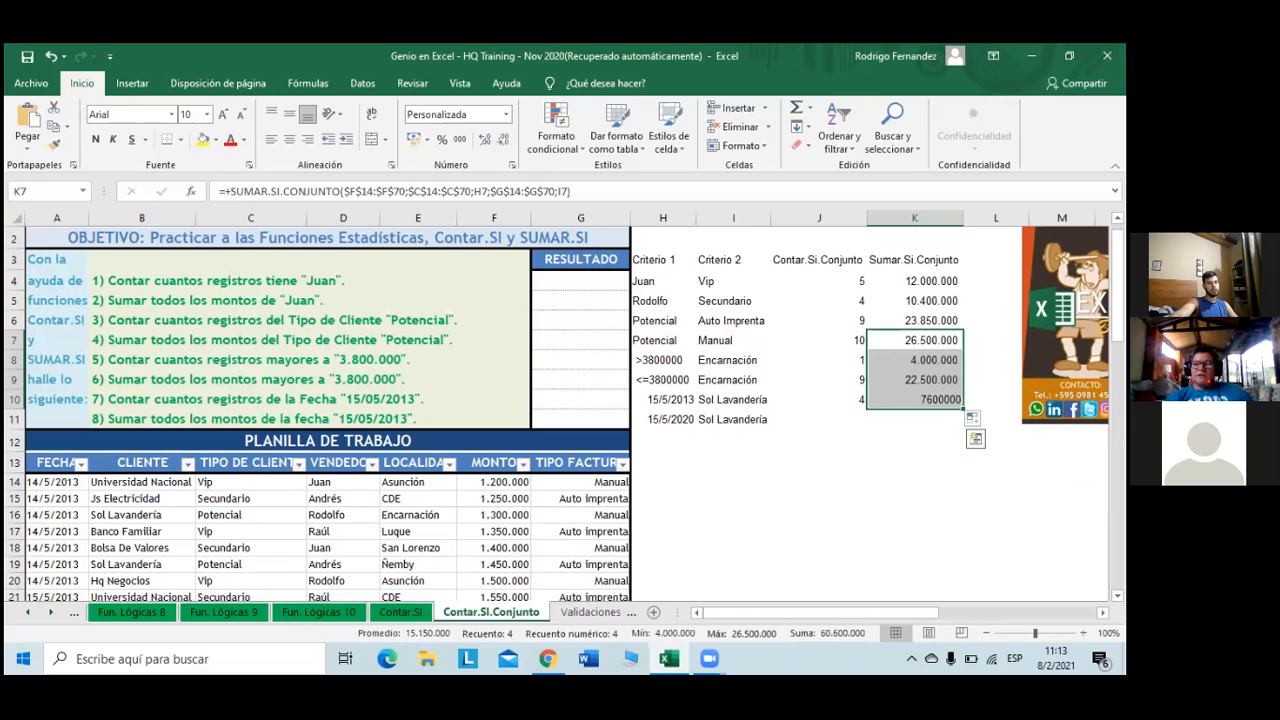
{"action": "left_click", "coordinate": [912, 441]}
{"action": "left_click", "coordinate": [915, 422]}
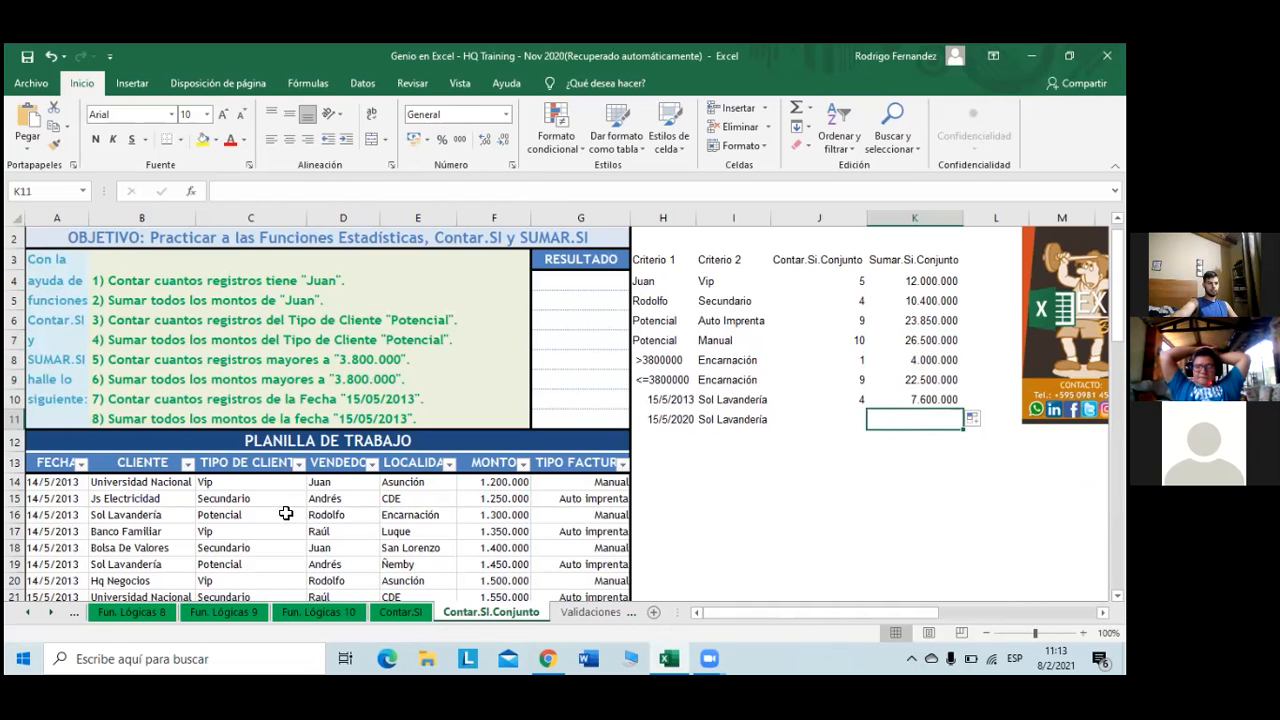
- Filter FECHA to show only 15/5/2013, excluding 14 and 16 May
{"action": "left_click", "coordinate": [81, 463]}
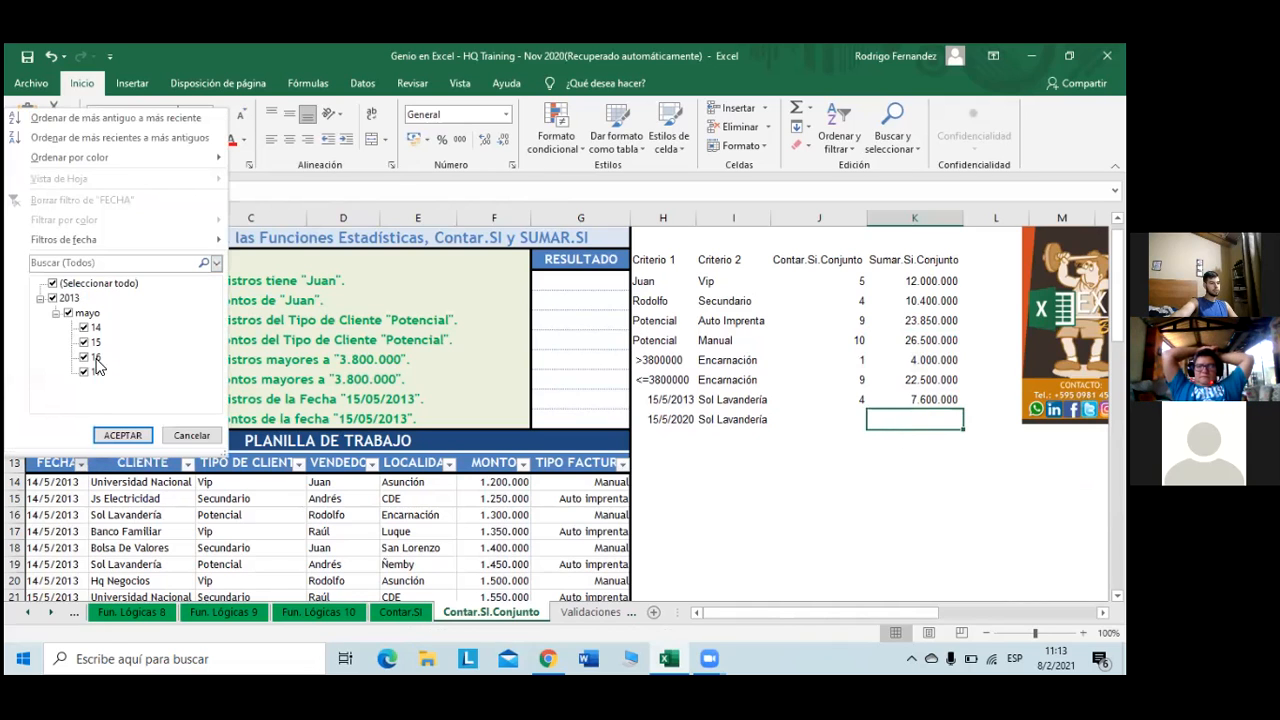
{"action": "left_click", "coordinate": [84, 328]}
{"action": "left_click", "coordinate": [84, 357]}
{"action": "left_click", "coordinate": [122, 436]}
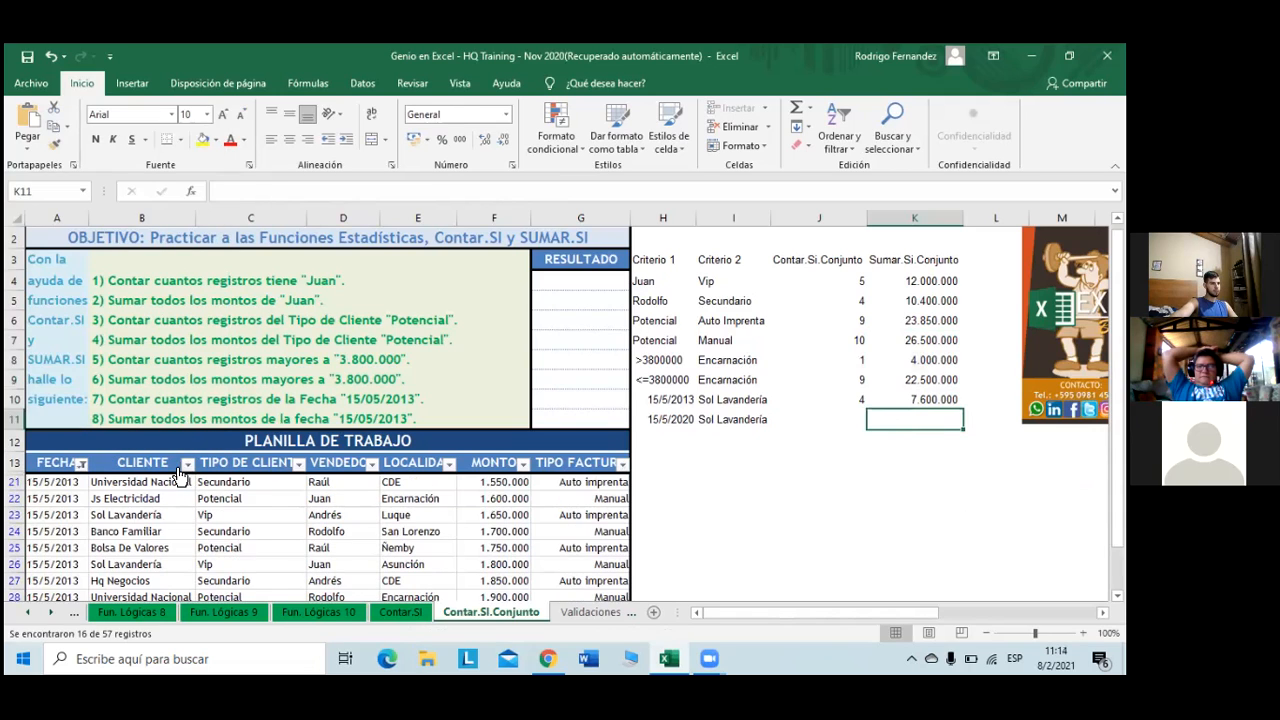
{"action": "left_click", "coordinate": [178, 478]}
- Filter CLIENTE to Sol Lavandería and select its four amounts to confirm the 7.600.000 total
{"action": "left_click", "coordinate": [187, 463]}
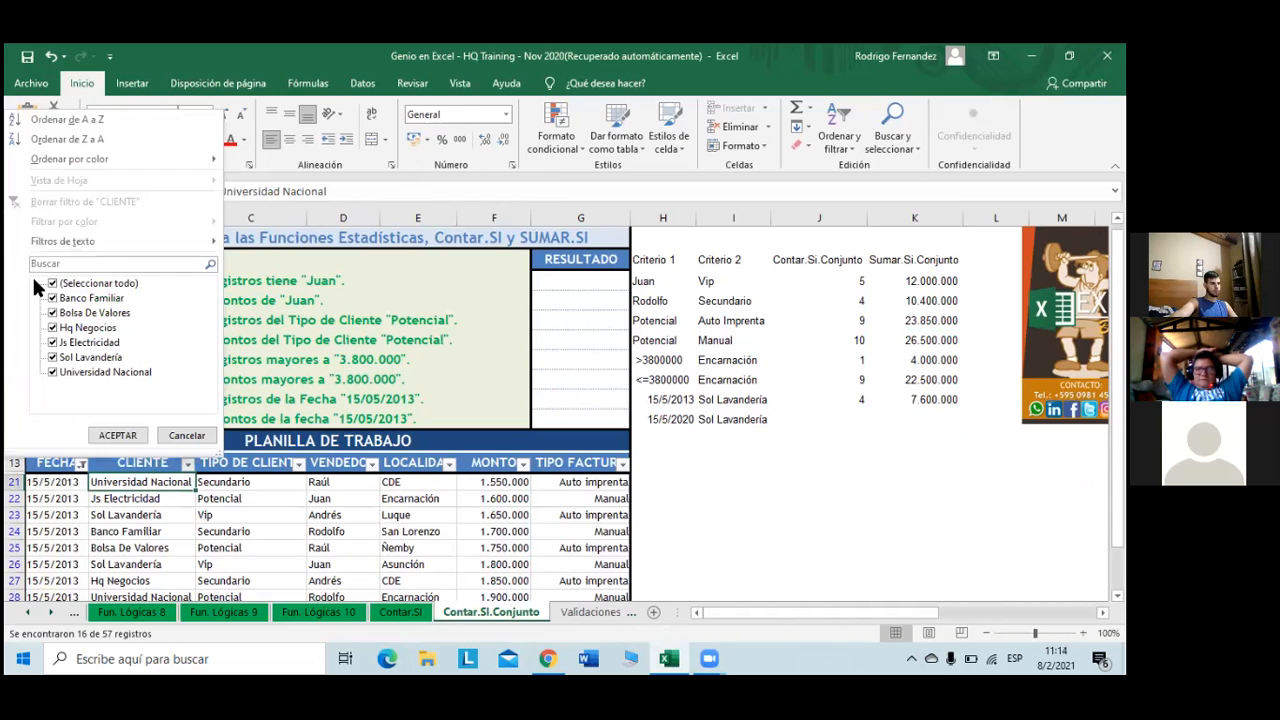
{"action": "left_click", "coordinate": [53, 283]}
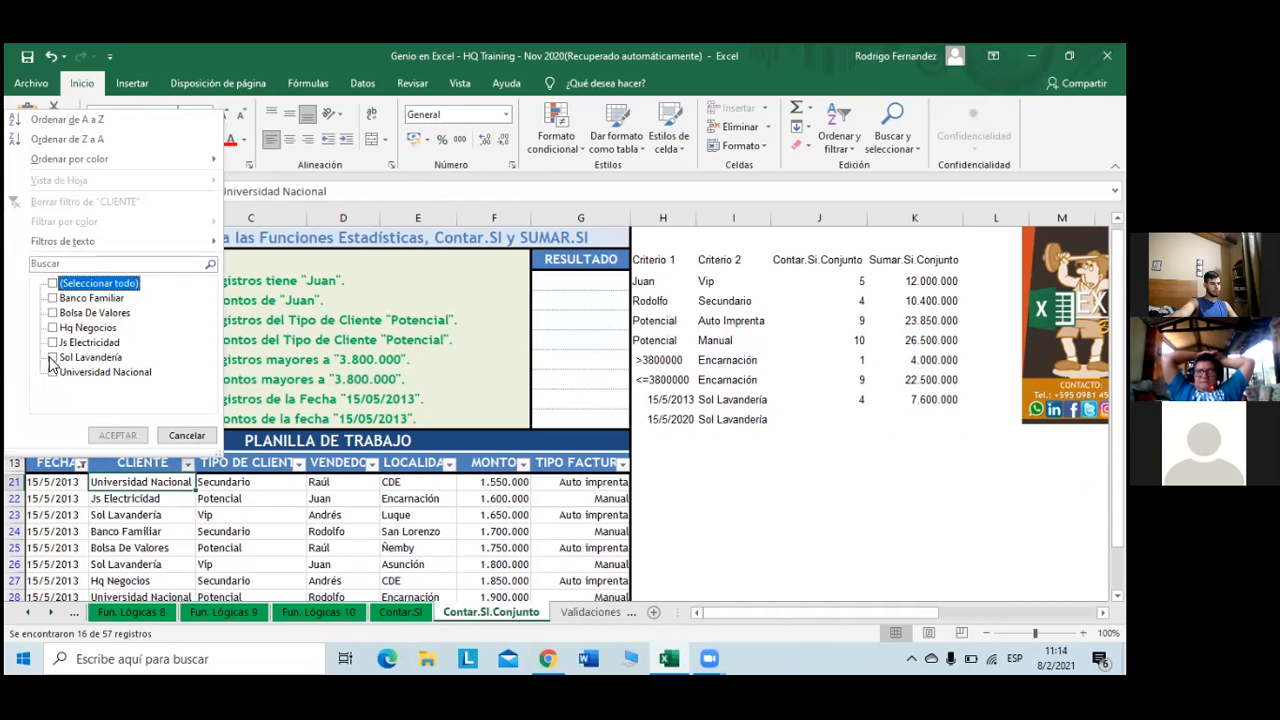
{"action": "left_click", "coordinate": [52, 357]}
{"action": "left_click", "coordinate": [120, 435]}
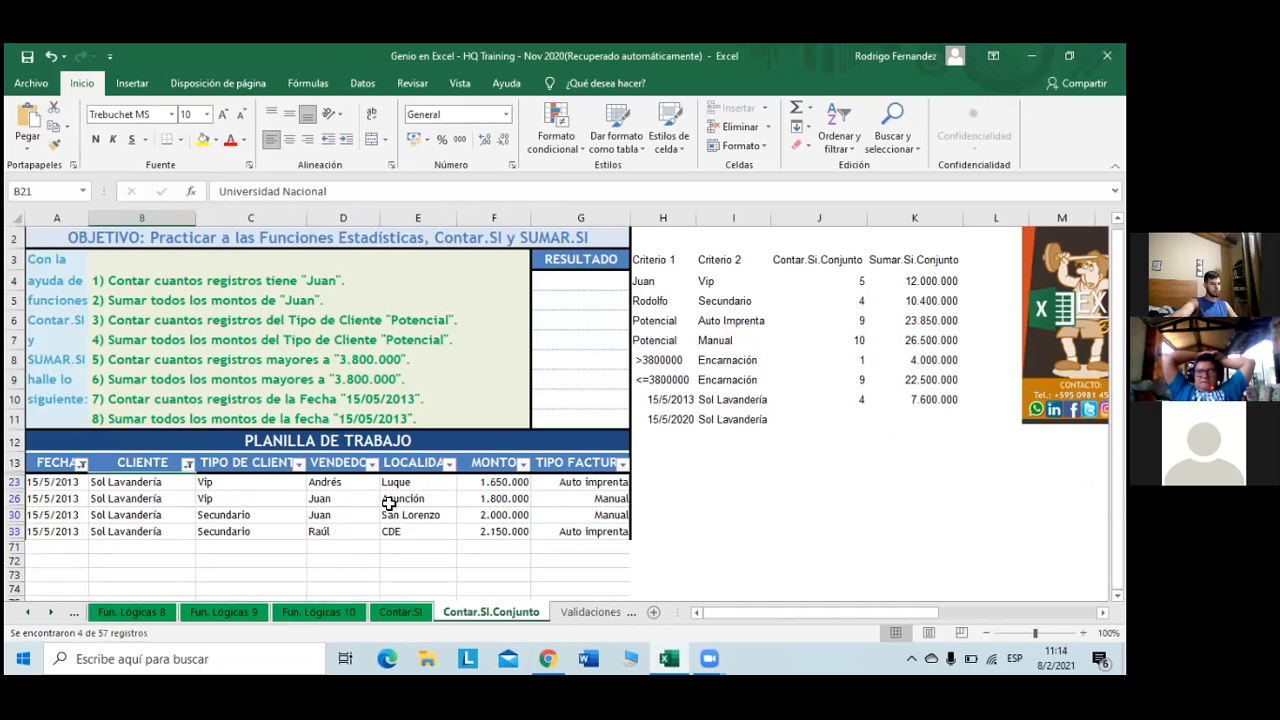
{"action": "left_click_drag", "start_coordinate": [502, 483], "coordinate": [509, 531]}
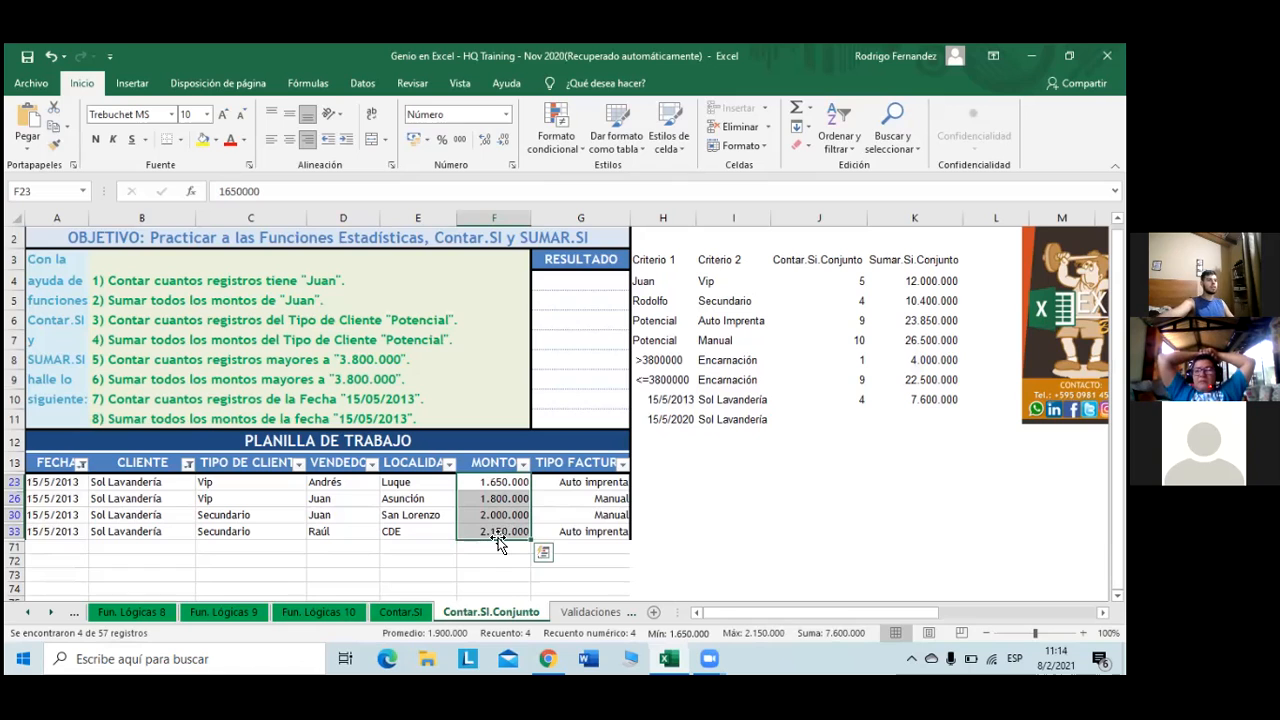
- Reset the CLIENTE filter to all clients, leaving the date filter unchanged, and select I10
{"action": "left_click", "coordinate": [187, 463]}
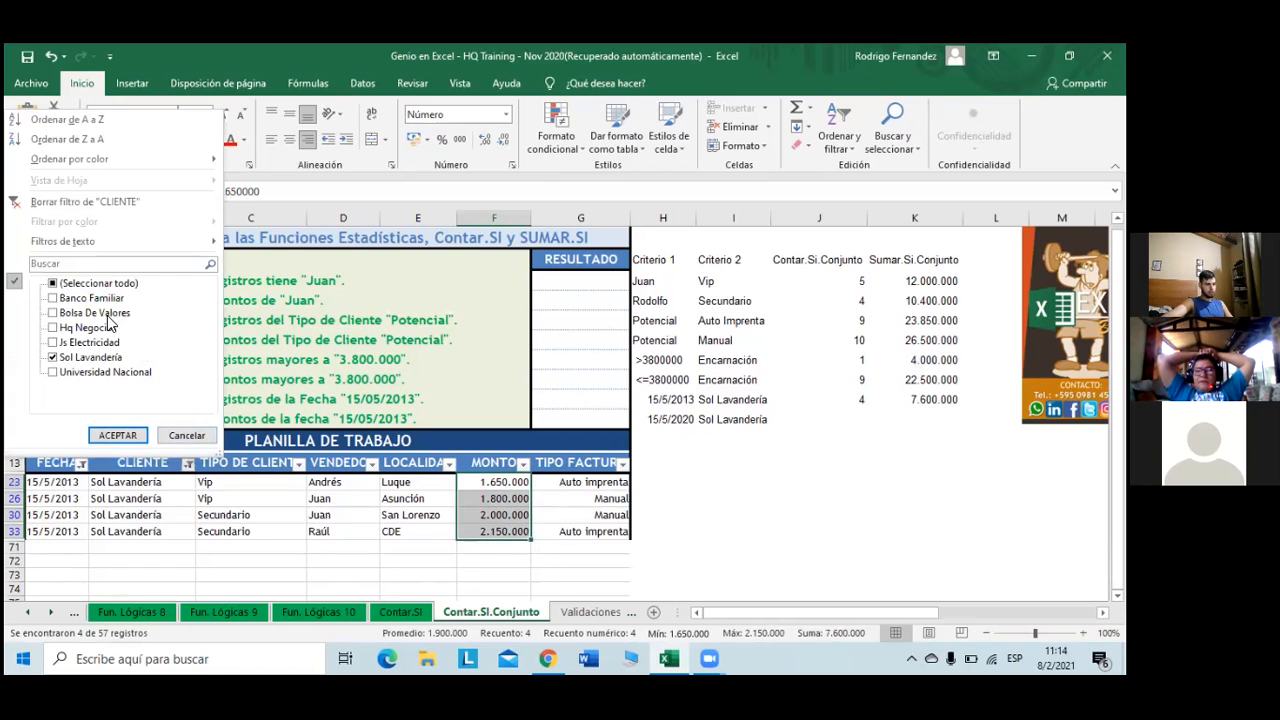
{"action": "left_click", "coordinate": [55, 283]}
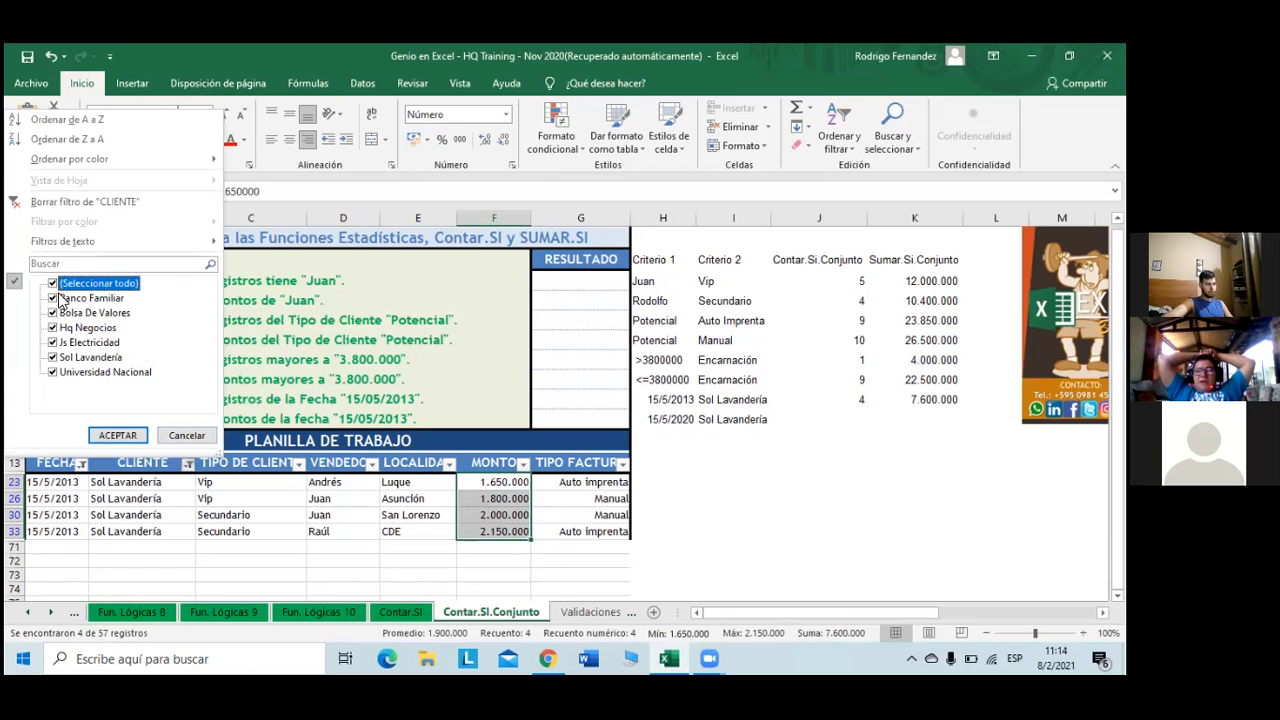
{"action": "left_click", "coordinate": [117, 436]}
{"action": "left_click", "coordinate": [81, 464]}
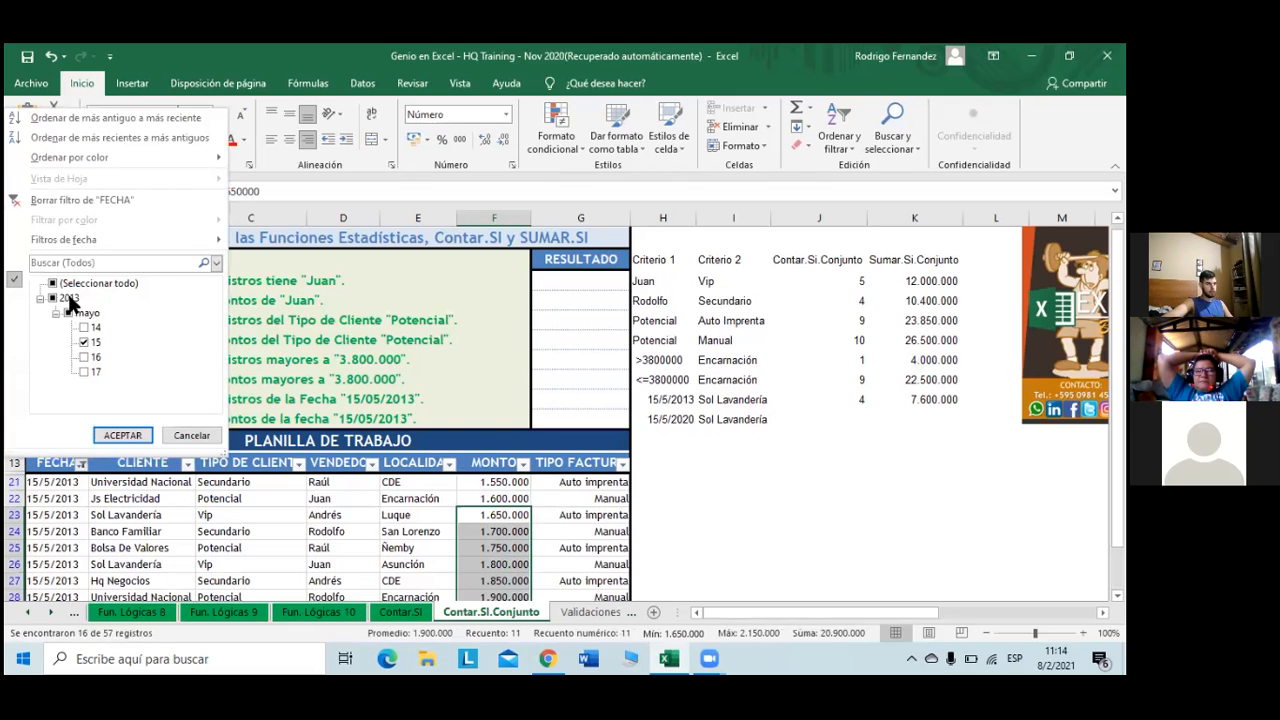
{"action": "left_click", "coordinate": [665, 440]}
{"action": "left_click", "coordinate": [716, 402]}
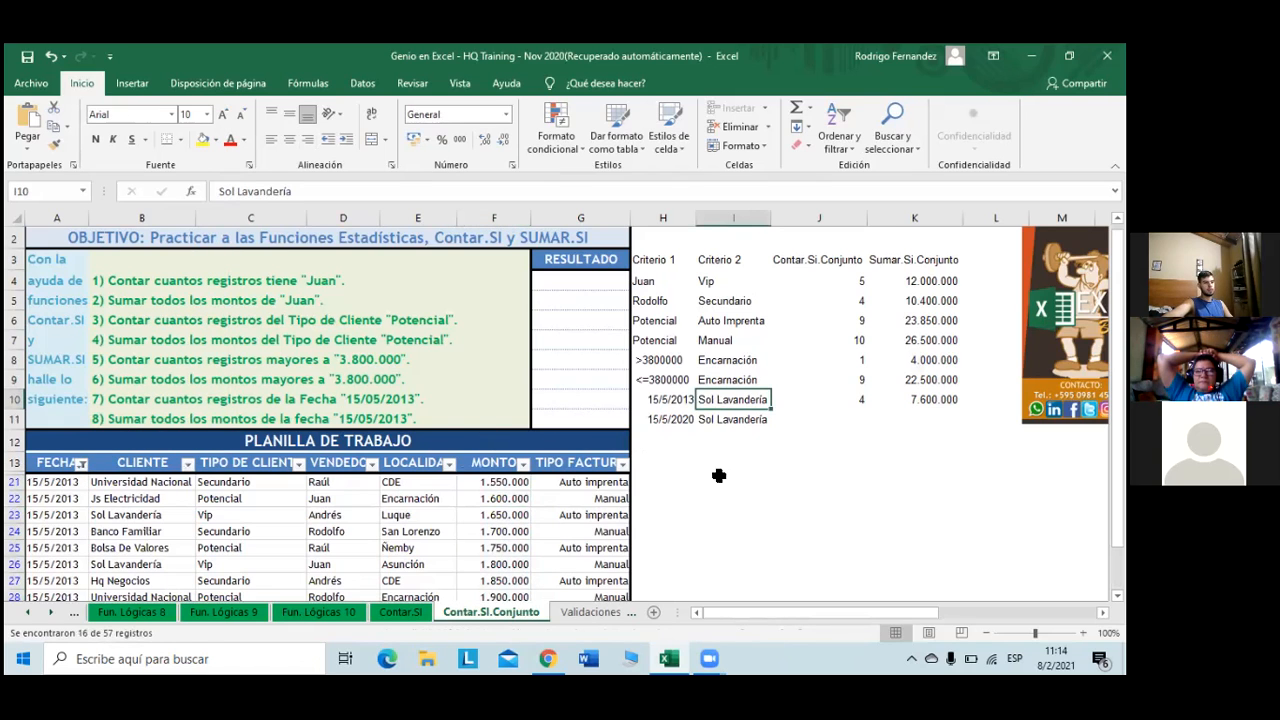
- Replace the client criterion in I11 with 'Banco Familiar'
{"action": "left_click", "coordinate": [736, 420]}
{"action": "left_click", "coordinate": [308, 191]}
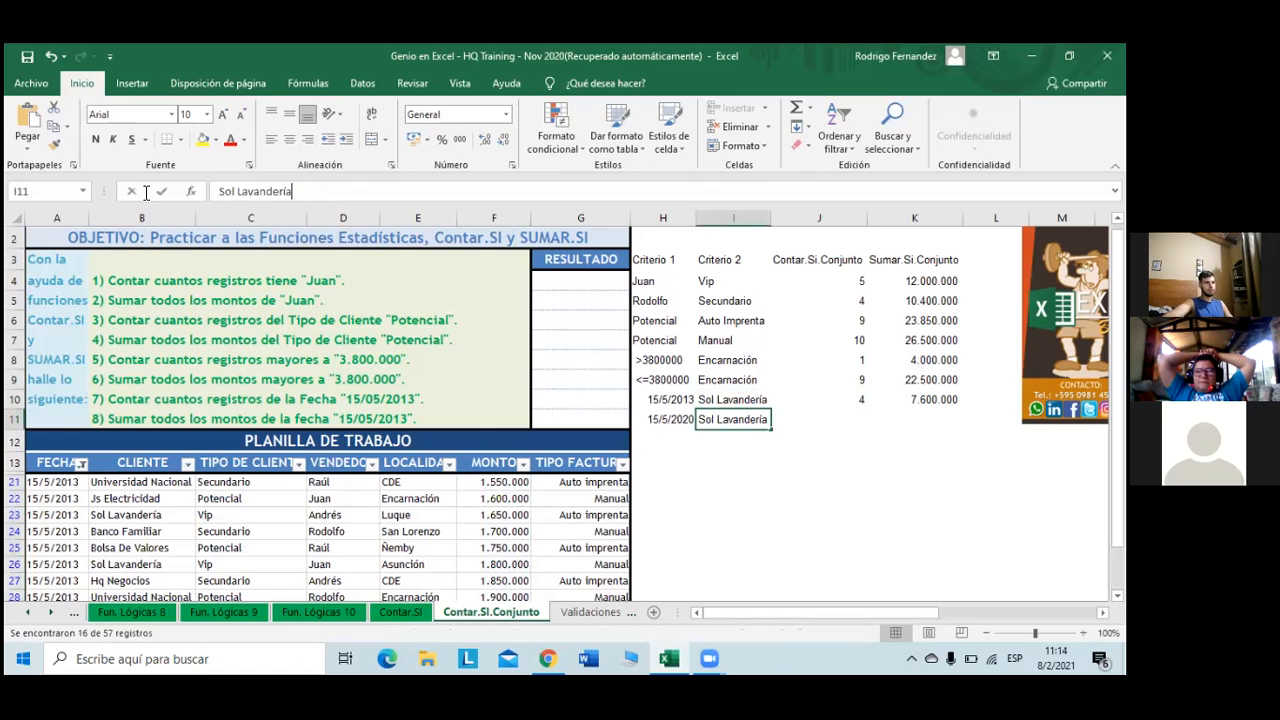
{"action": "key", "text": "shift+Home"}
{"action": "type", "text": "Banco"}
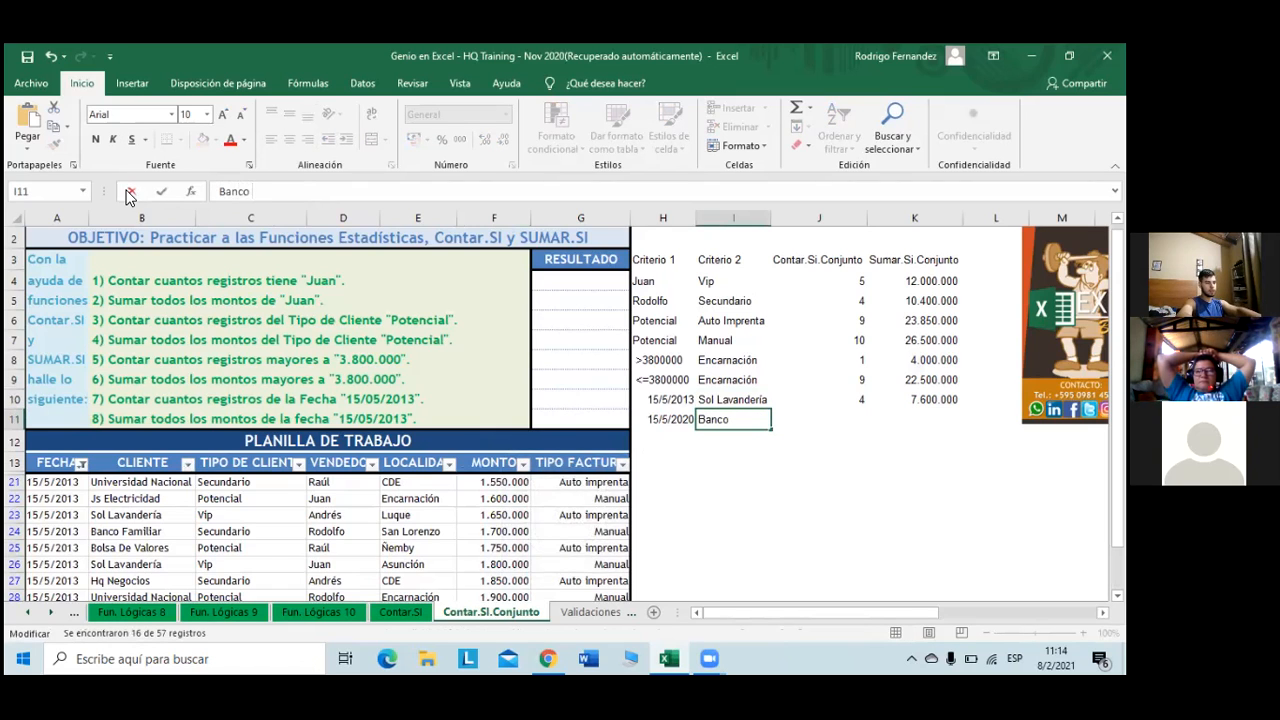
{"action": "type", "text": " Familia"}
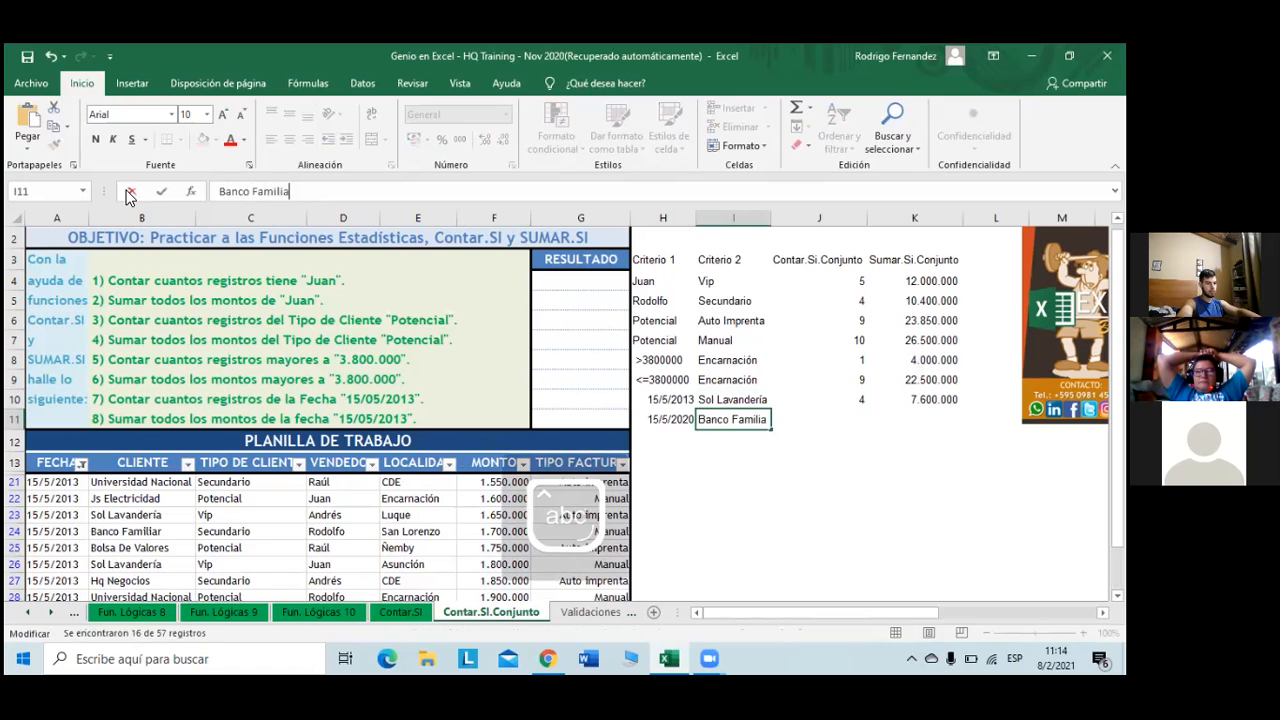
{"action": "type", "text": "r"}
{"action": "key", "text": "Return"}
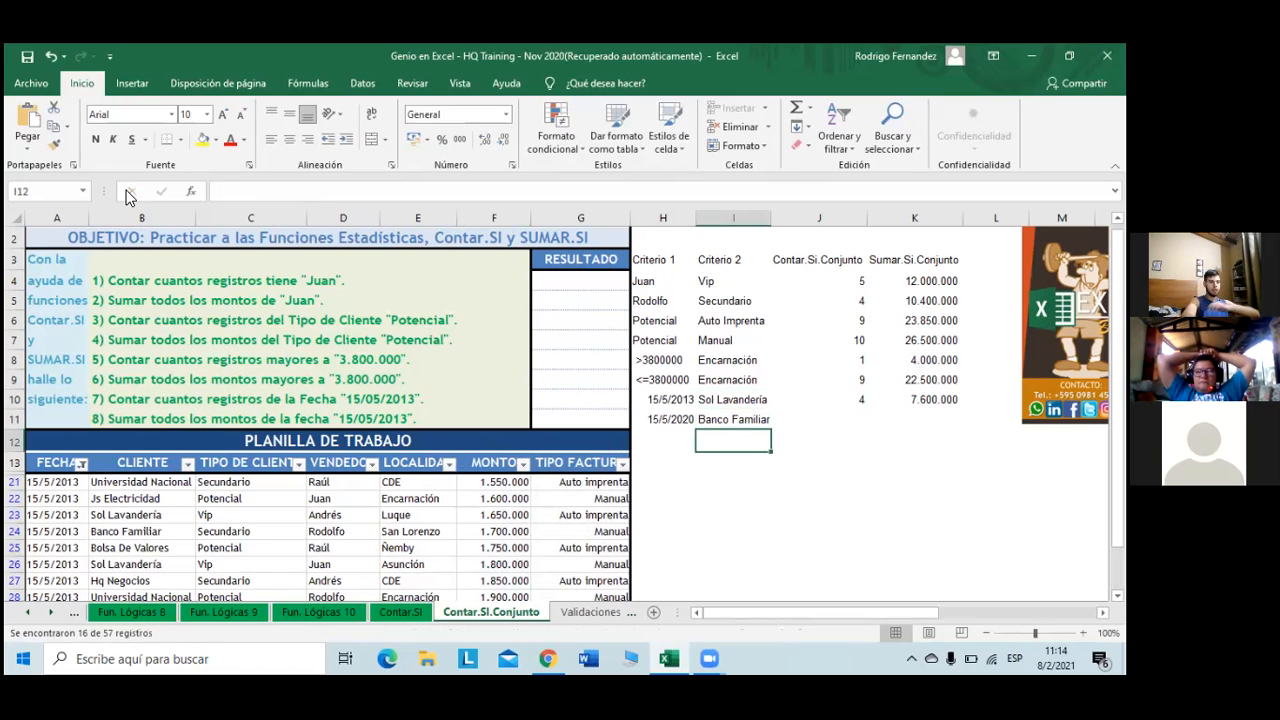
- Extend the J10 count and K10 sum formulas down to row 11
{"action": "left_click", "coordinate": [855, 401]}
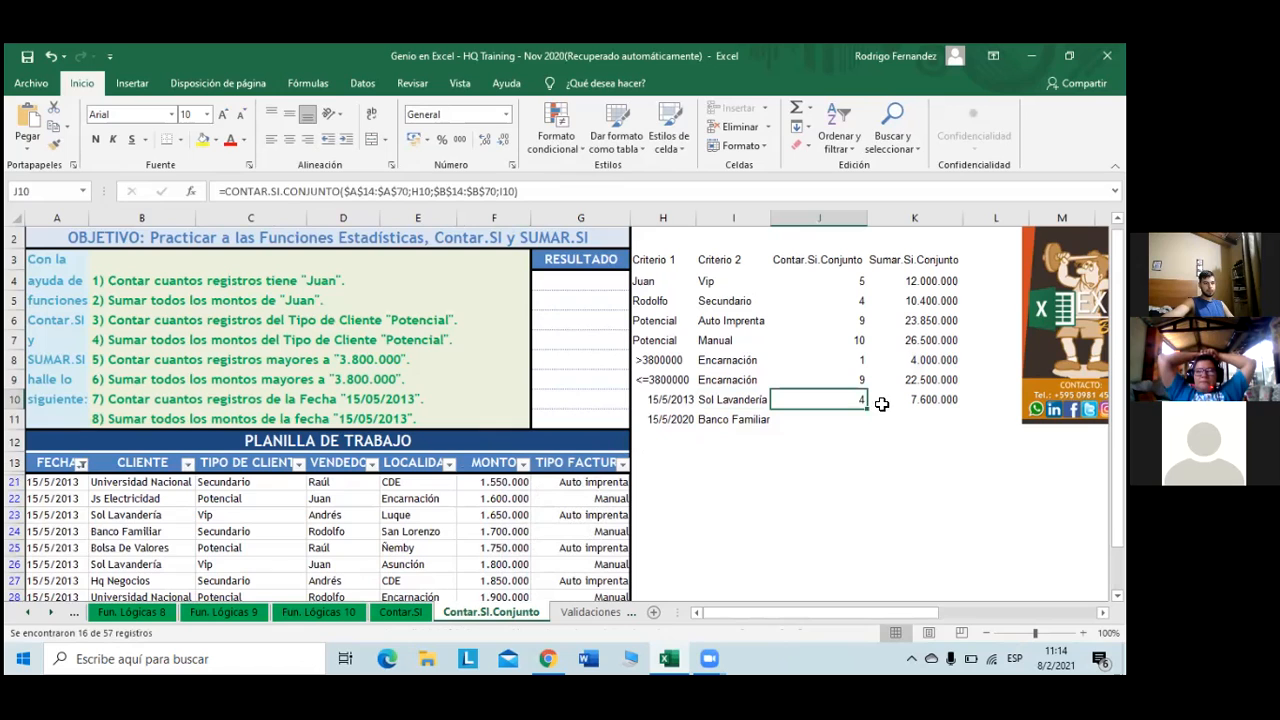
{"action": "left_click_drag", "start_coordinate": [867, 408], "coordinate": [866, 423]}
{"action": "left_click", "coordinate": [924, 401]}
{"action": "left_click_drag", "start_coordinate": [963, 408], "coordinate": [963, 421]}
- Correct H11's date from 2020 to 2013 so it reads 15/5/2013
{"action": "left_click", "coordinate": [690, 419]}
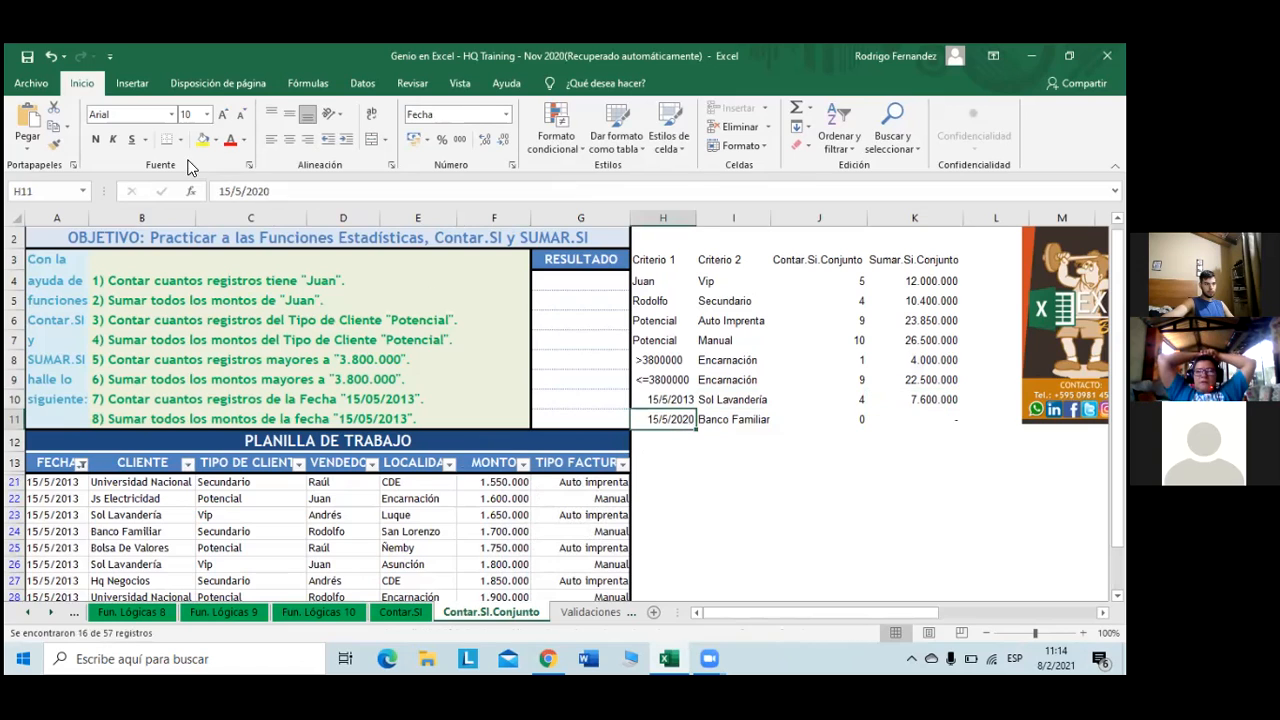
{"action": "left_click", "coordinate": [258, 191]}
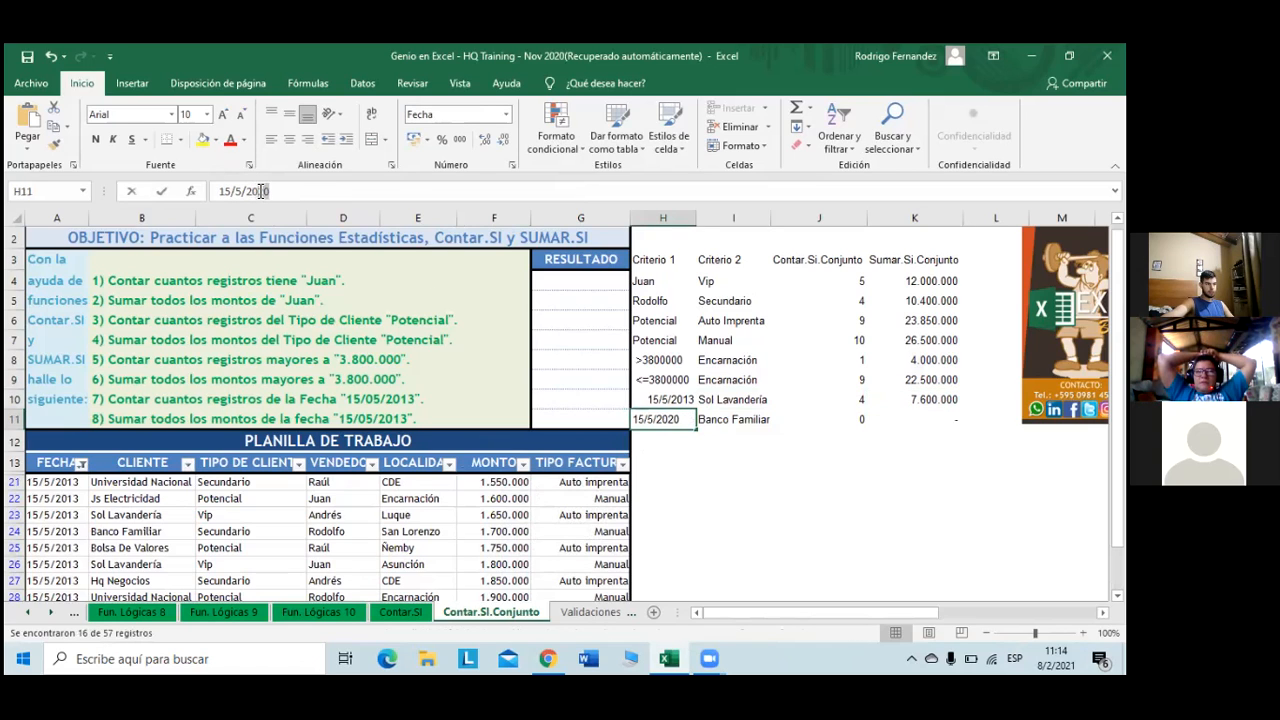
{"action": "type", "text": "13"}
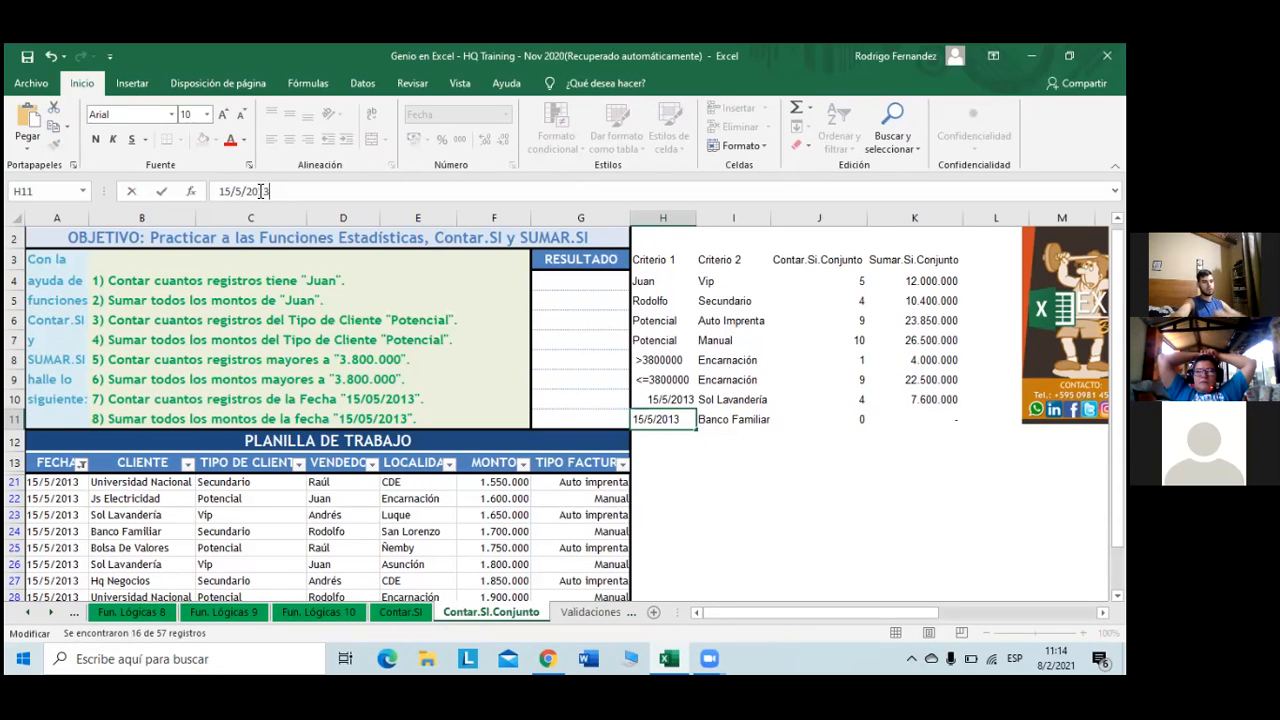
{"action": "key", "text": "Return"}
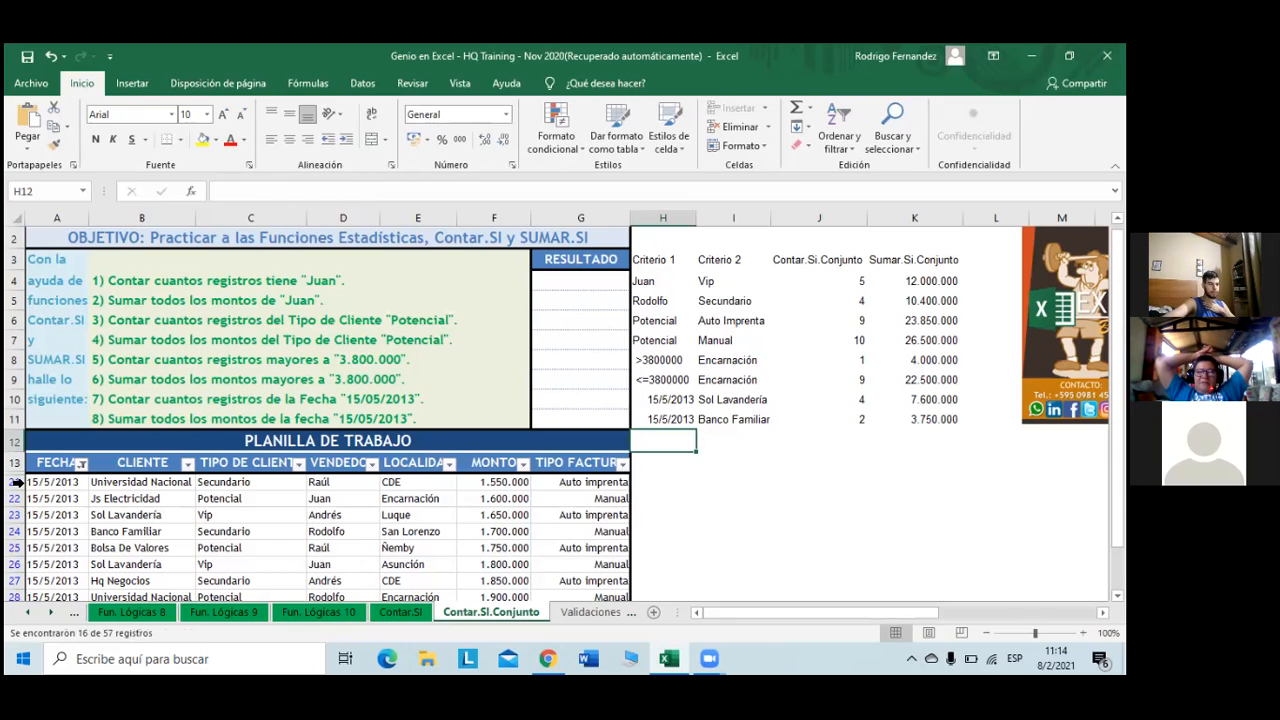
- Filter CLIENTE to Banco Familiar only and select its two amounts to check the 3.750.000 total
{"action": "left_click", "coordinate": [187, 464]}
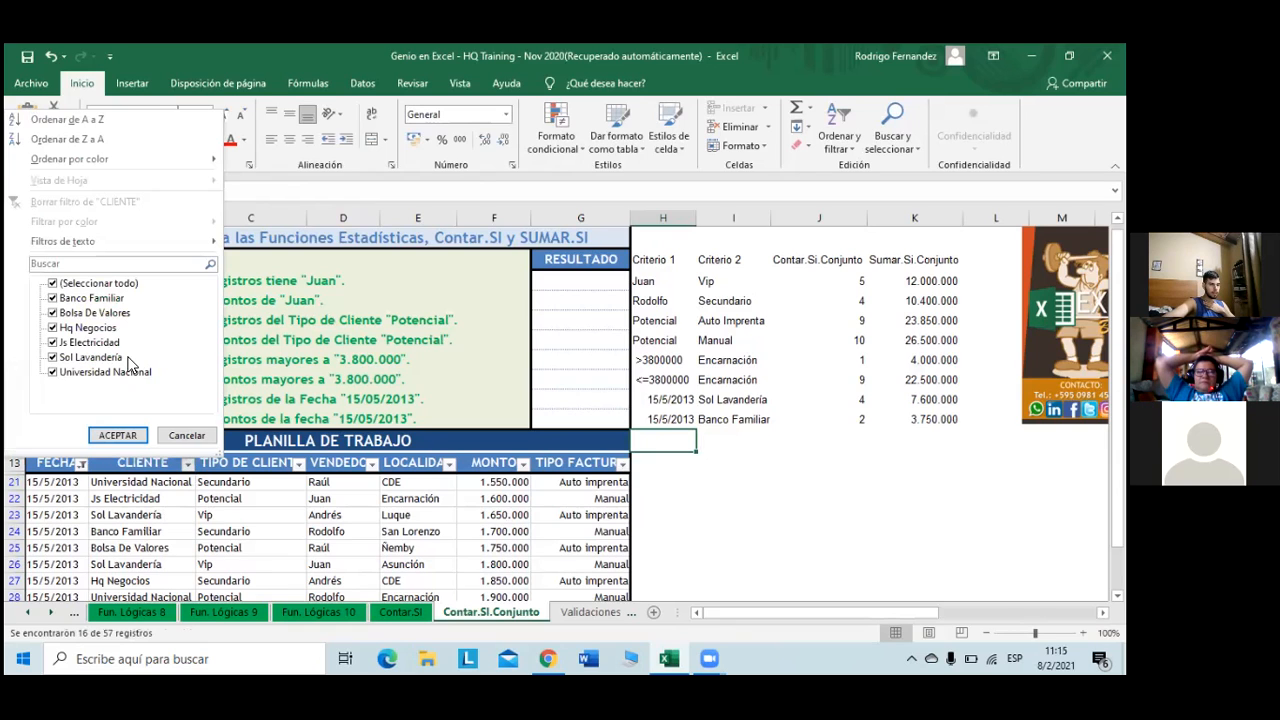
{"action": "left_click", "coordinate": [64, 285]}
{"action": "left_click", "coordinate": [62, 287]}
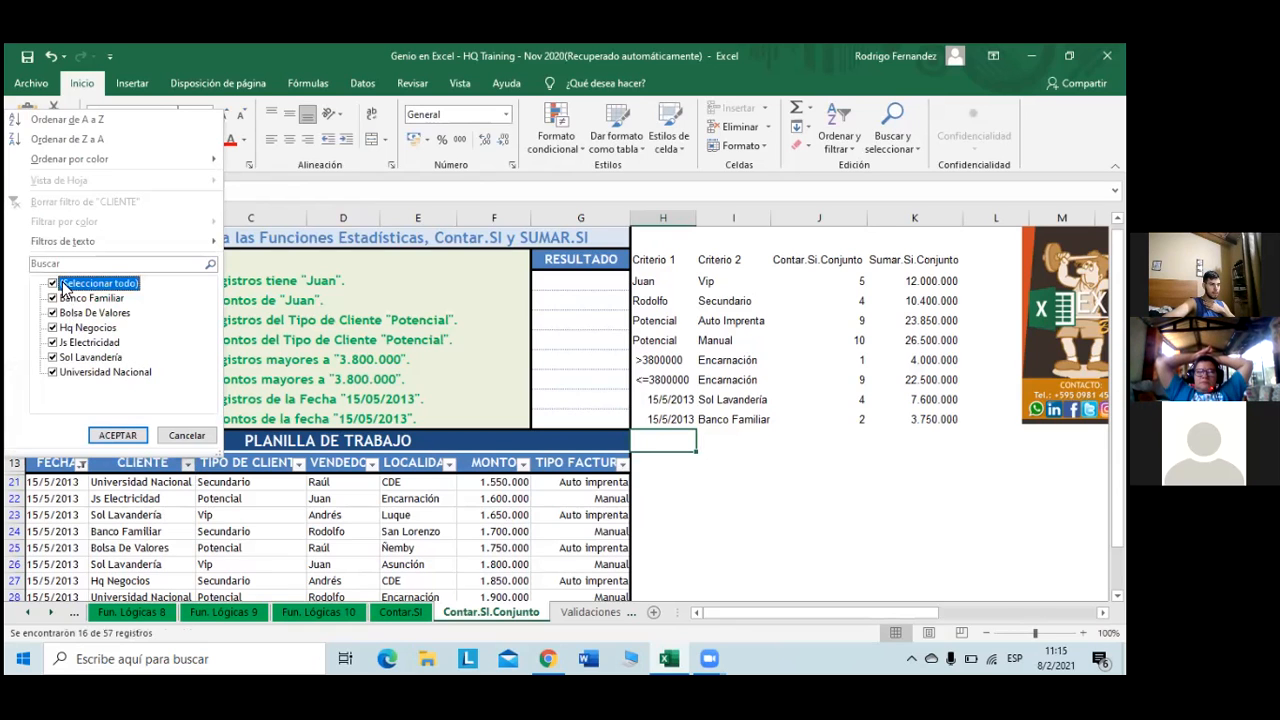
{"action": "left_click", "coordinate": [59, 286]}
{"action": "left_click", "coordinate": [62, 298]}
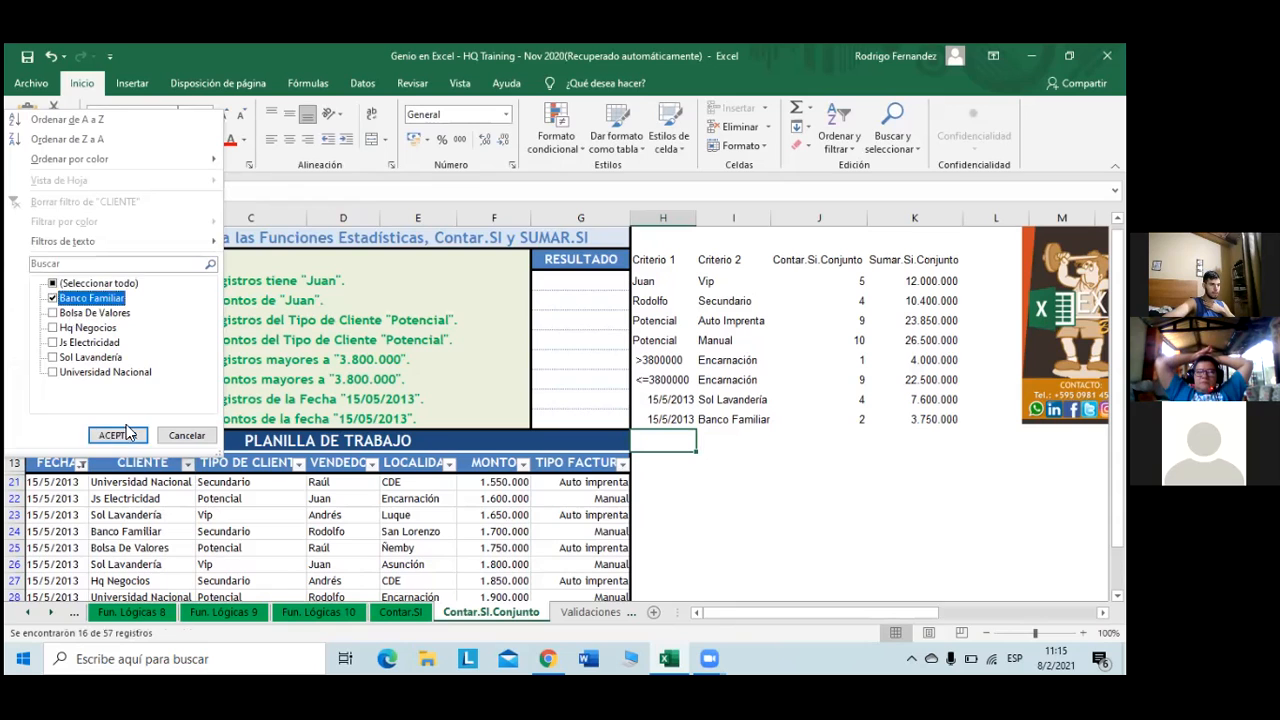
{"action": "left_click", "coordinate": [117, 436]}
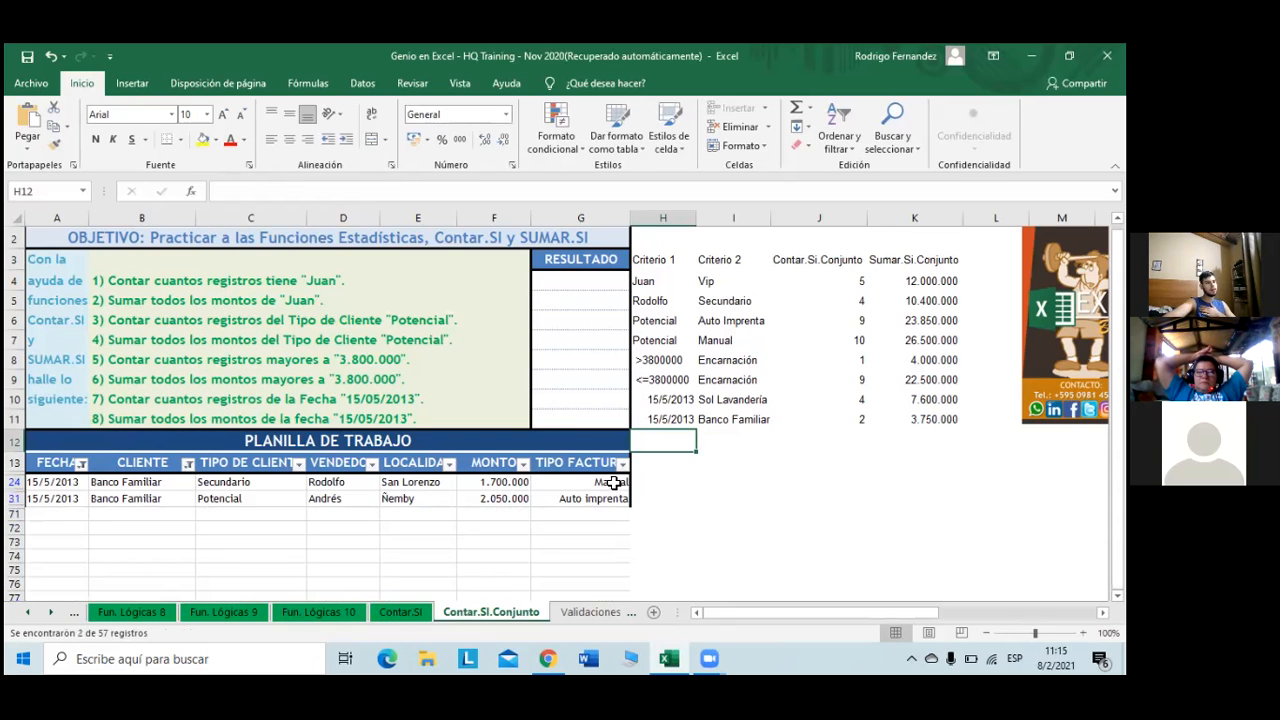
{"action": "left_click_drag", "start_coordinate": [490, 481], "coordinate": [497, 499]}
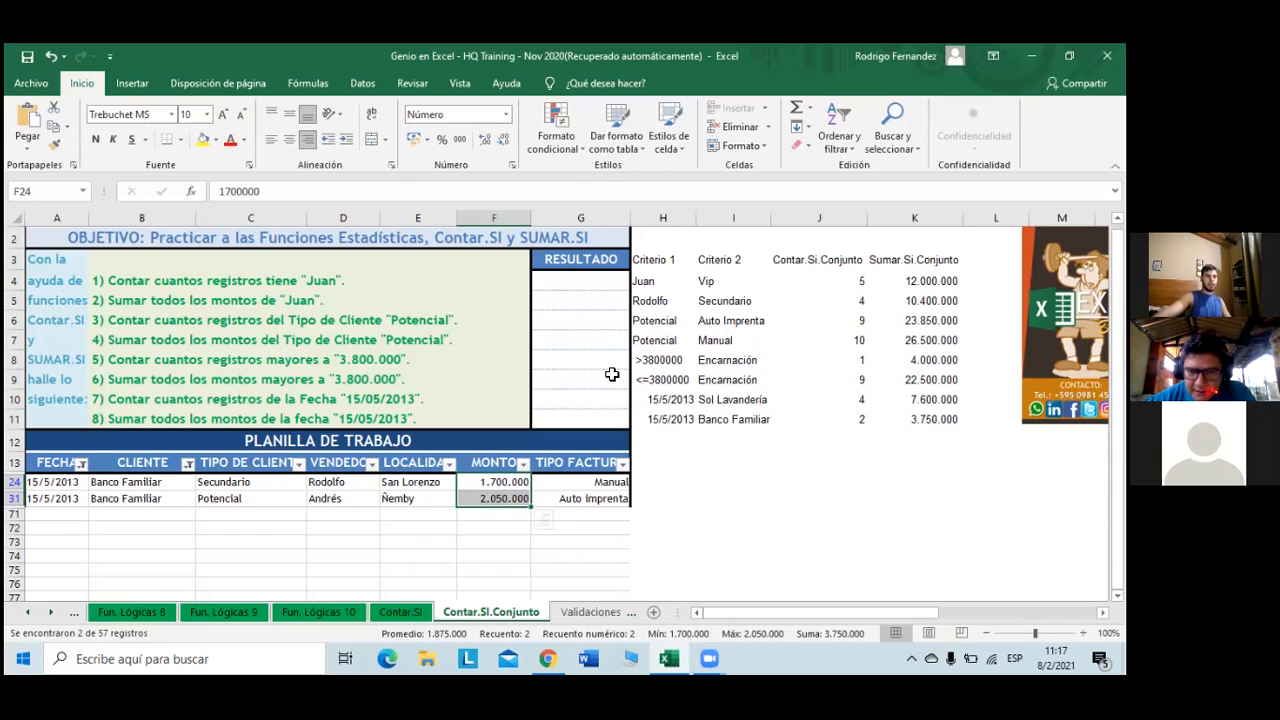
- Open the Function Arguments for J11's CONTAR.SI.CONJUNTO count of Banco Familiar on 15/5/2013
{"action": "left_click", "coordinate": [815, 421]}
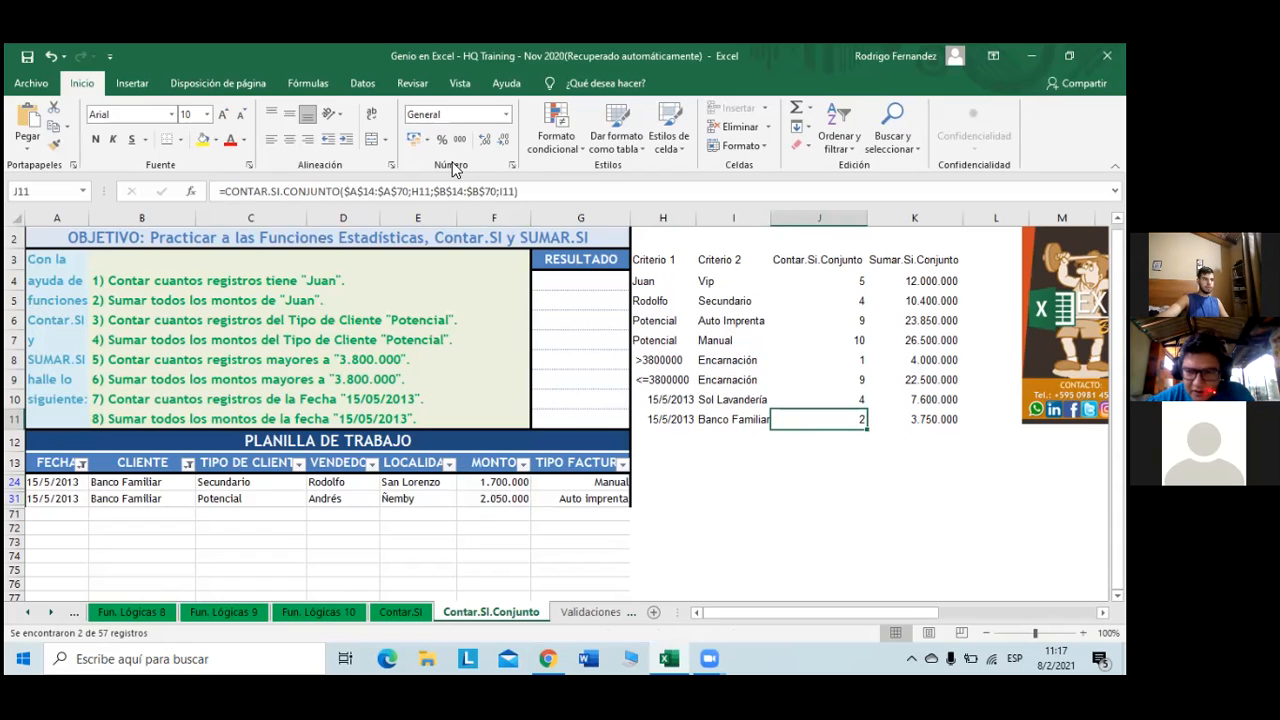
{"action": "left_click", "coordinate": [190, 191]}
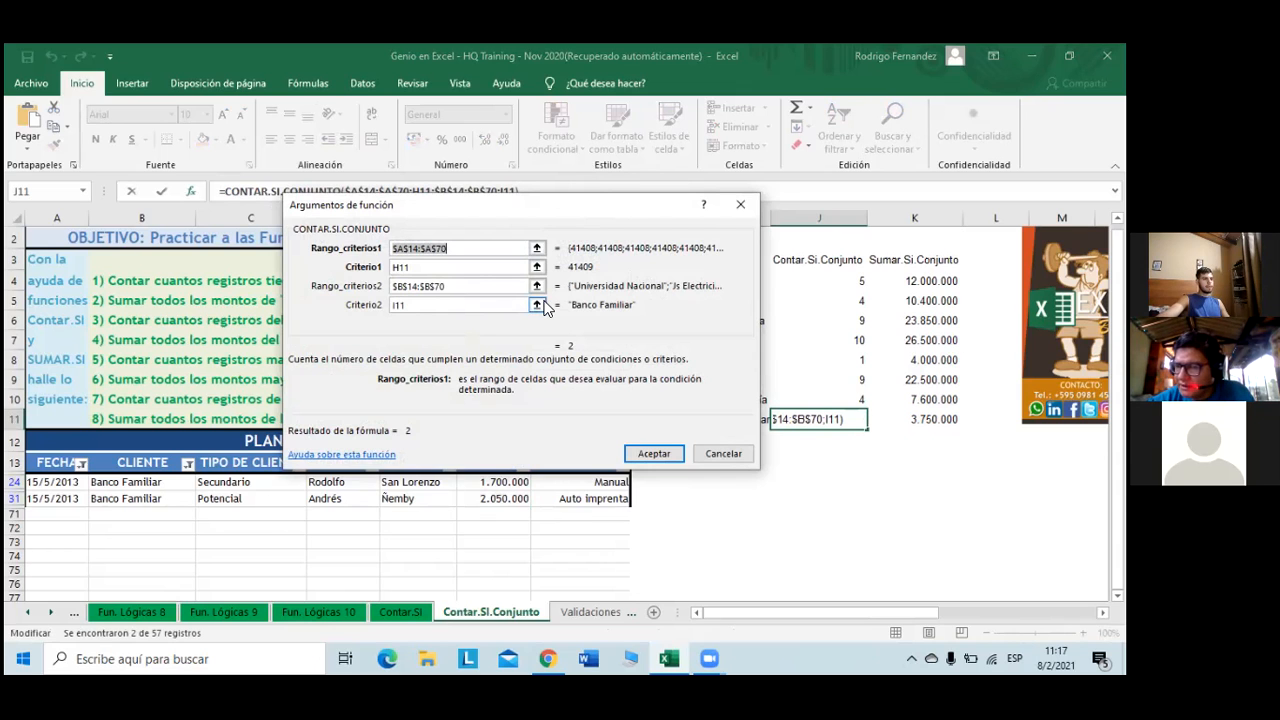
- Review J11's CONTAR.SI.CONJUNTO arguments, including the I11 criterion, then cancel the dialog
{"action": "mouse_move", "coordinate": [343, 246]}
{"action": "left_mouse_down"}
{"action": "mouse_move", "coordinate": [348, 258]}
{"action": "mouse_move", "coordinate": [195, 238]}
{"action": "mouse_move", "coordinate": [283, 239]}
{"action": "mouse_move", "coordinate": [430, 275]}
{"action": "mouse_move", "coordinate": [348, 238]}
{"action": "mouse_move", "coordinate": [327, 250]}
{"action": "left_mouse_up"}
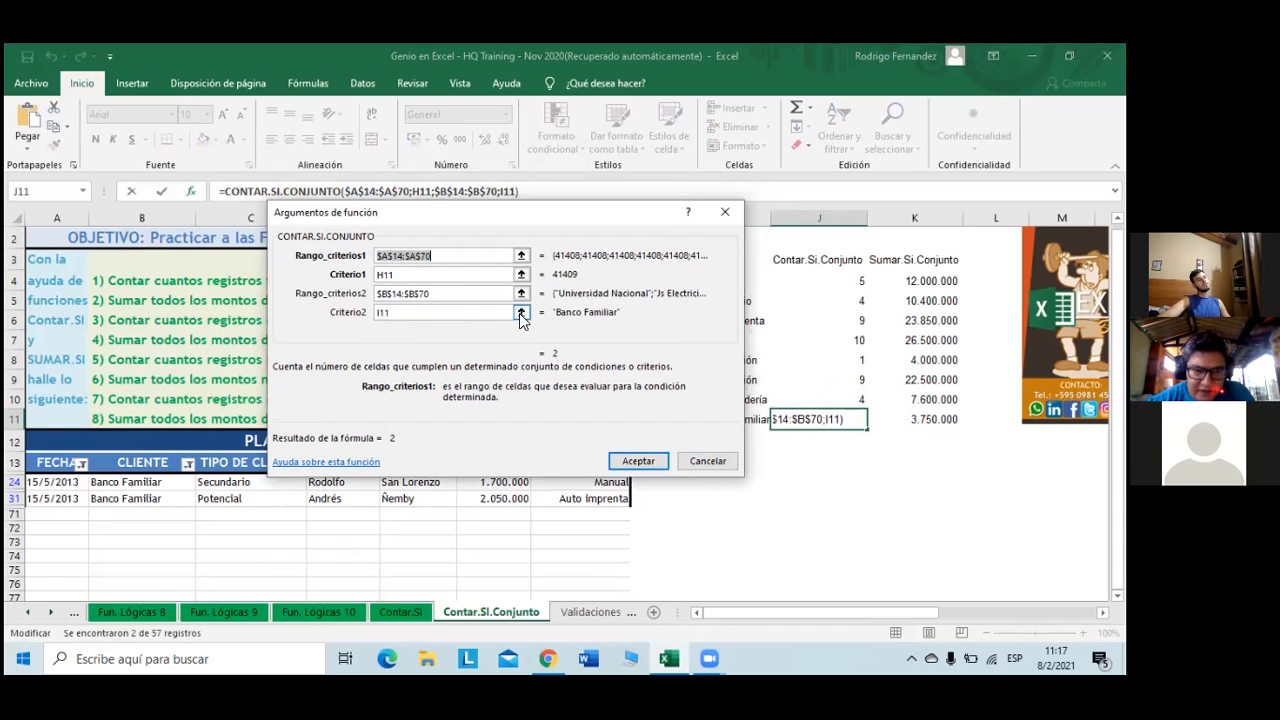
{"action": "left_click", "coordinate": [491, 312]}
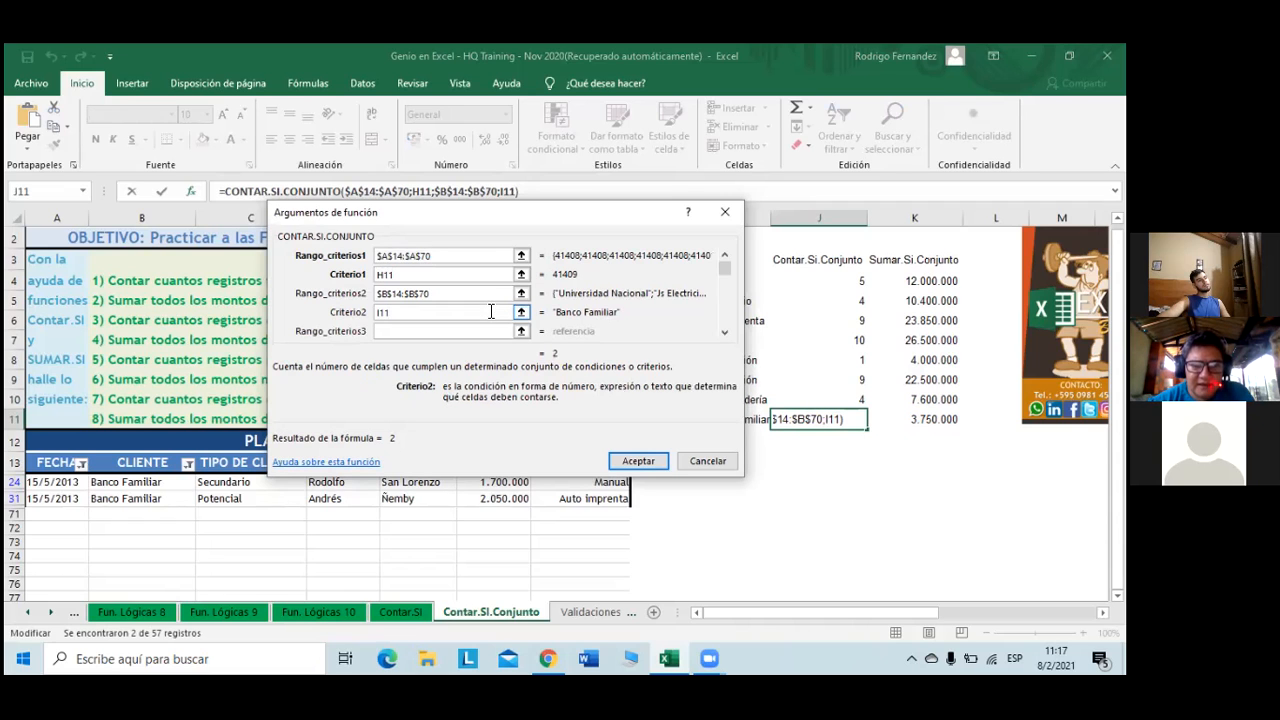
{"action": "scroll", "coordinate": [486, 312], "scroll_direction": "down", "scroll_amount": 1}
{"action": "scroll", "coordinate": [486, 312], "scroll_direction": "up", "scroll_amount": 1}
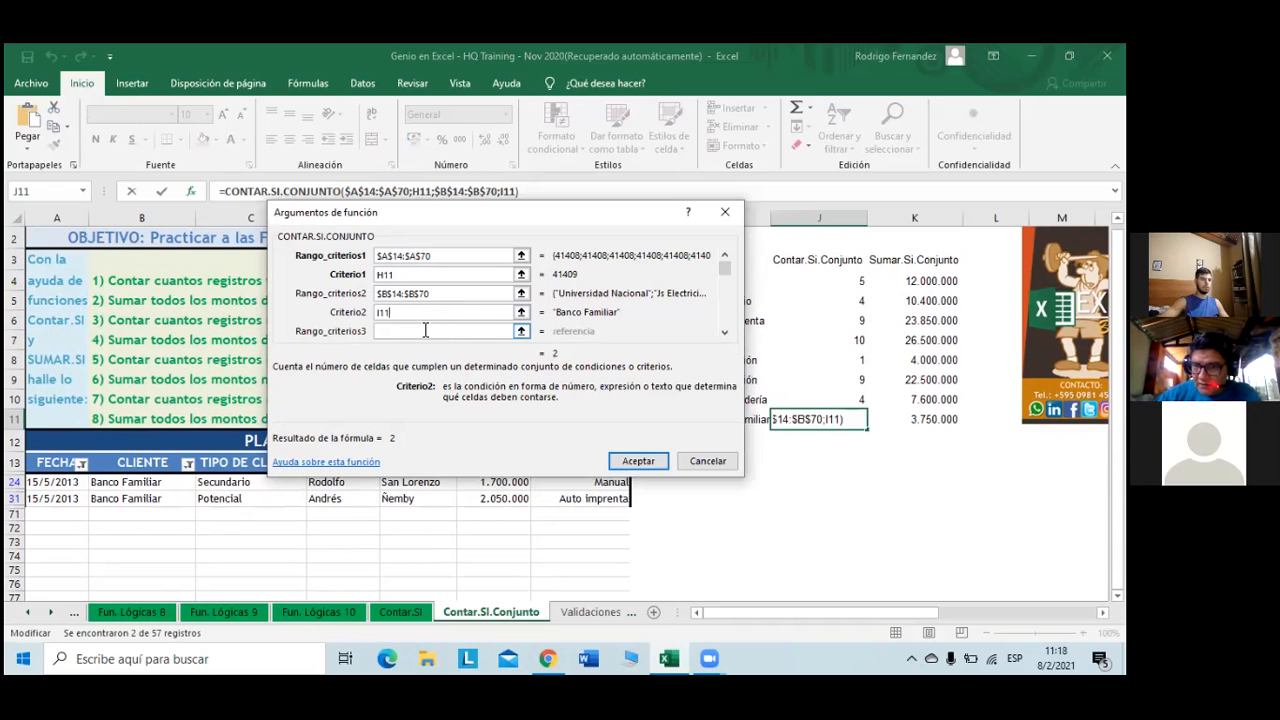
{"action": "scroll", "coordinate": [425, 332], "scroll_direction": "up", "scroll_amount": 1}
{"action": "left_click_drag", "start_coordinate": [727, 261], "coordinate": [705, 343]}
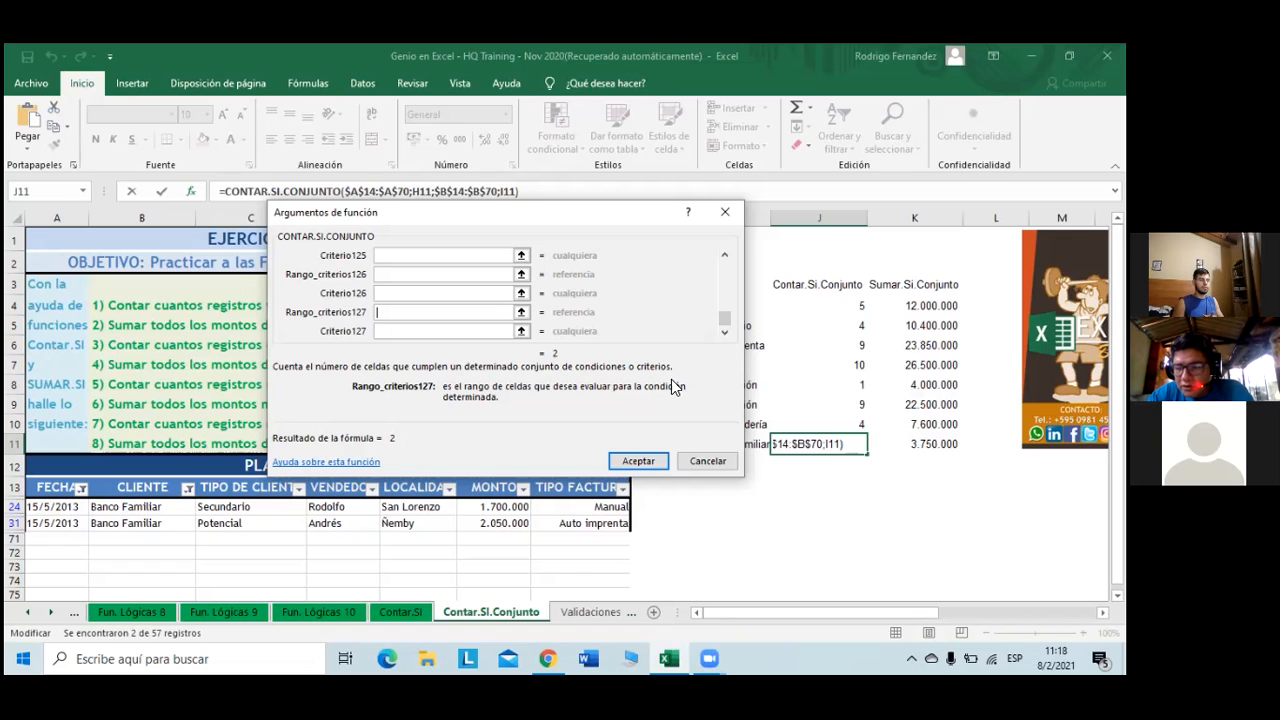
{"action": "left_click_drag", "start_coordinate": [725, 319], "coordinate": [727, 246]}
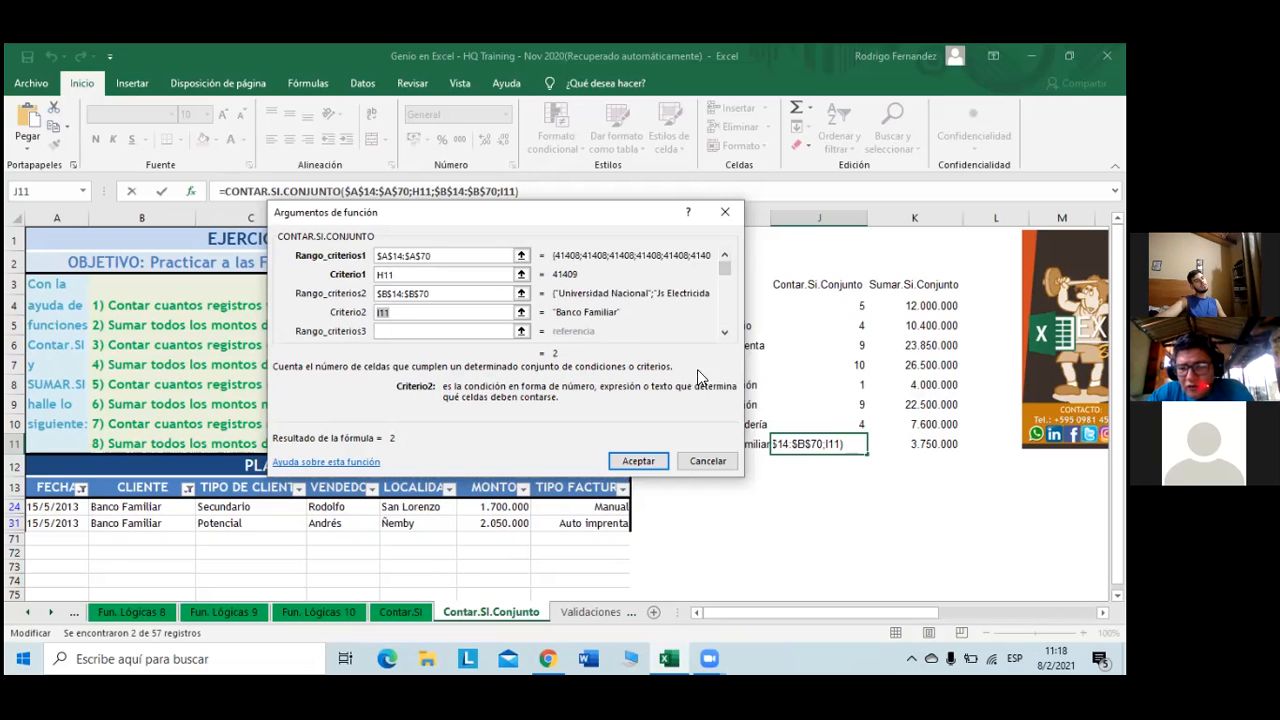
{"action": "left_click", "coordinate": [705, 461]}
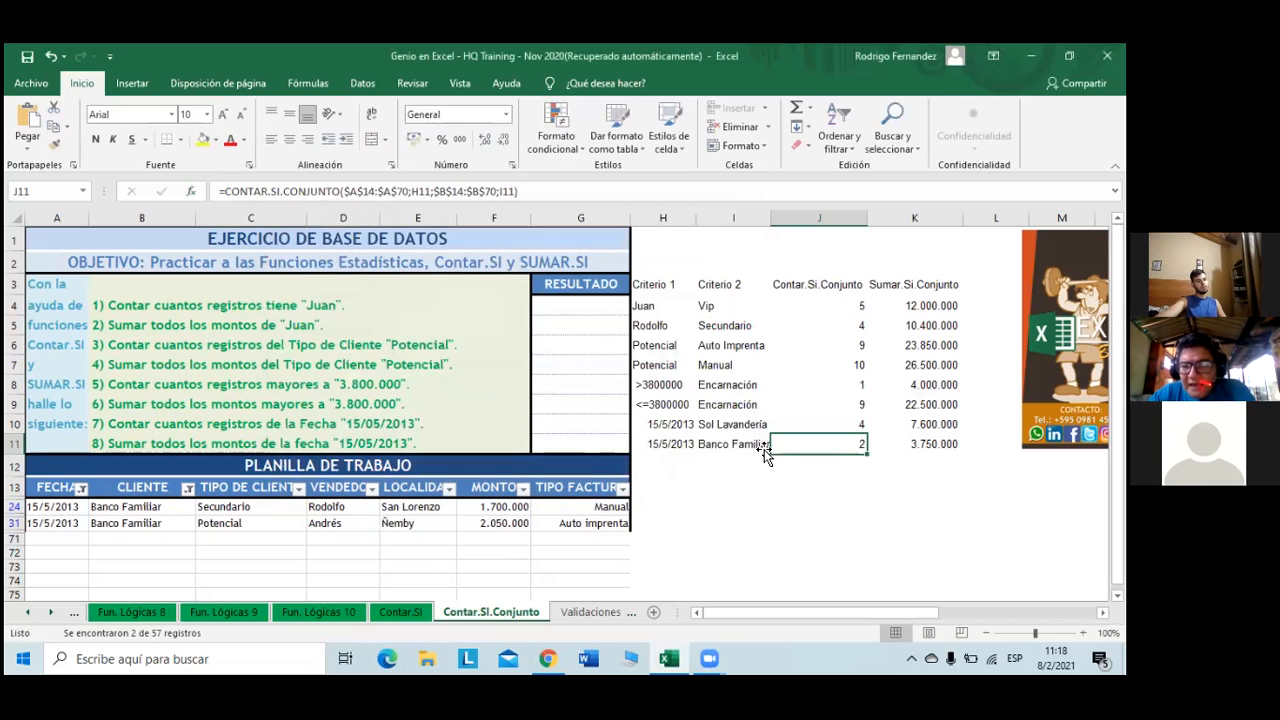
{"action": "left_click", "coordinate": [773, 466]}
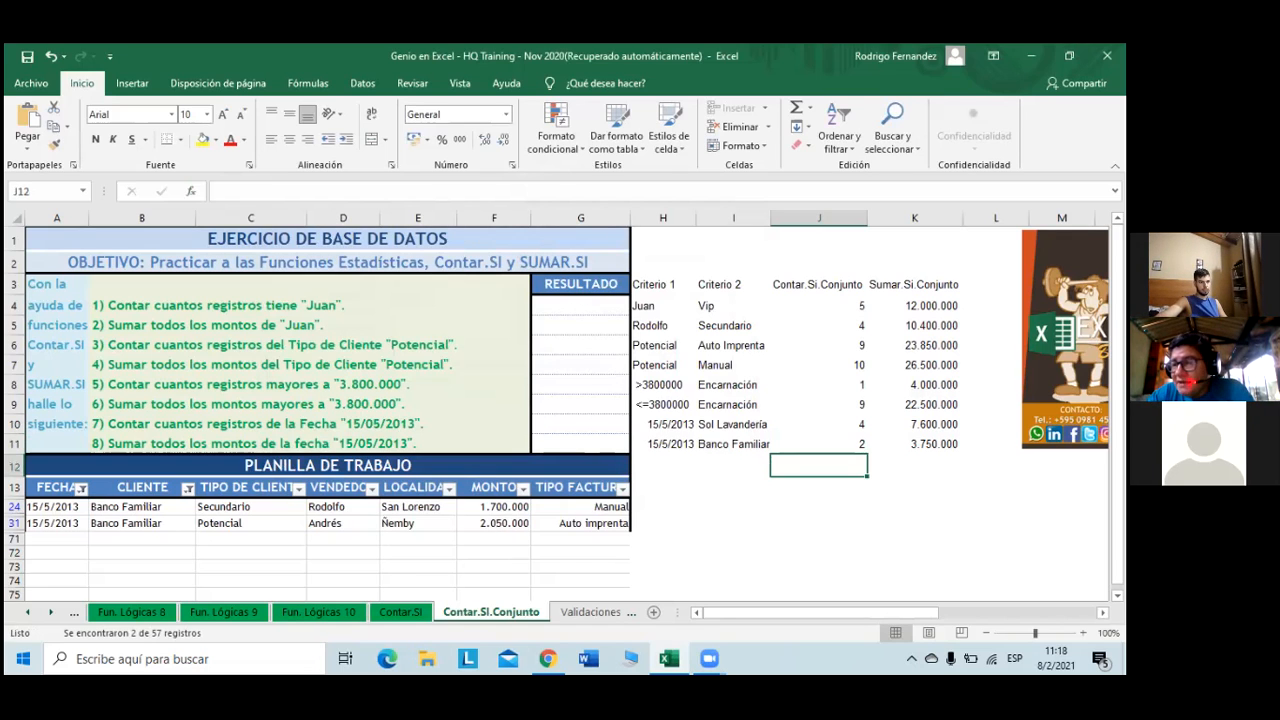
- Review K11's SUMAR.SI.CONJUNTO arguments, cancel, and return to J11
{"action": "left_click", "coordinate": [925, 444]}
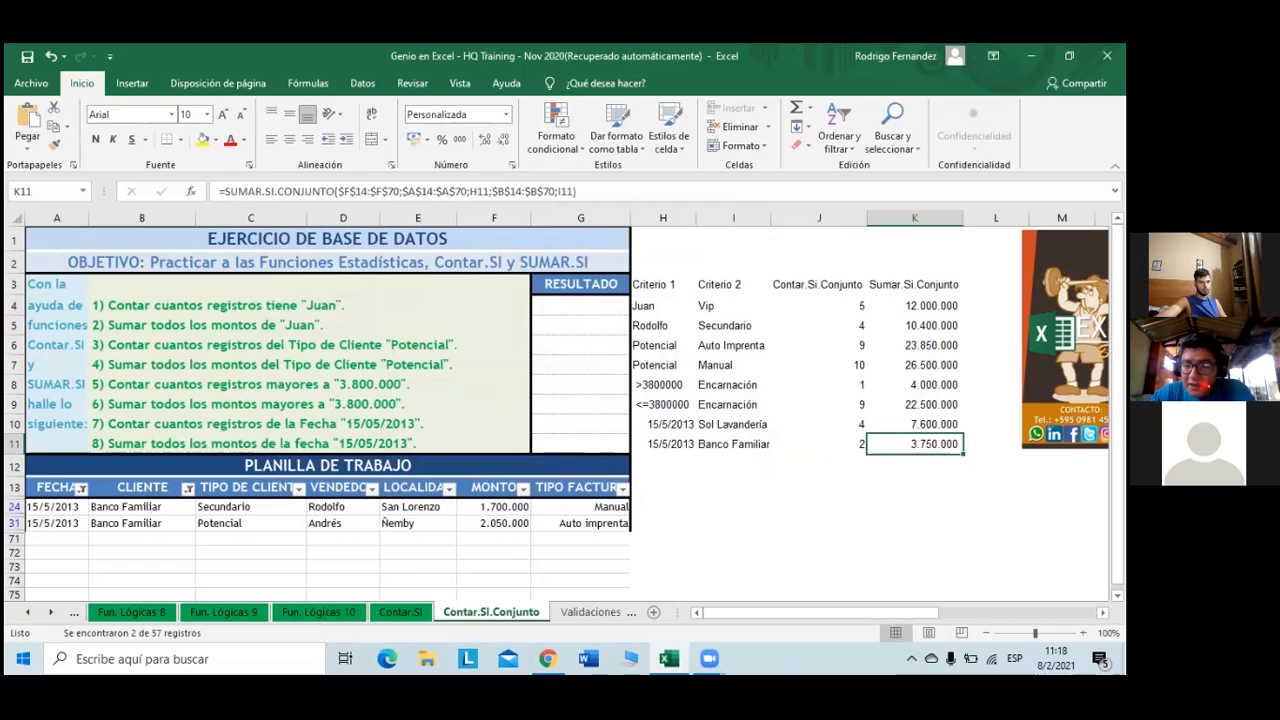
{"action": "left_click", "coordinate": [191, 191]}
{"action": "left_click", "coordinate": [475, 331]}
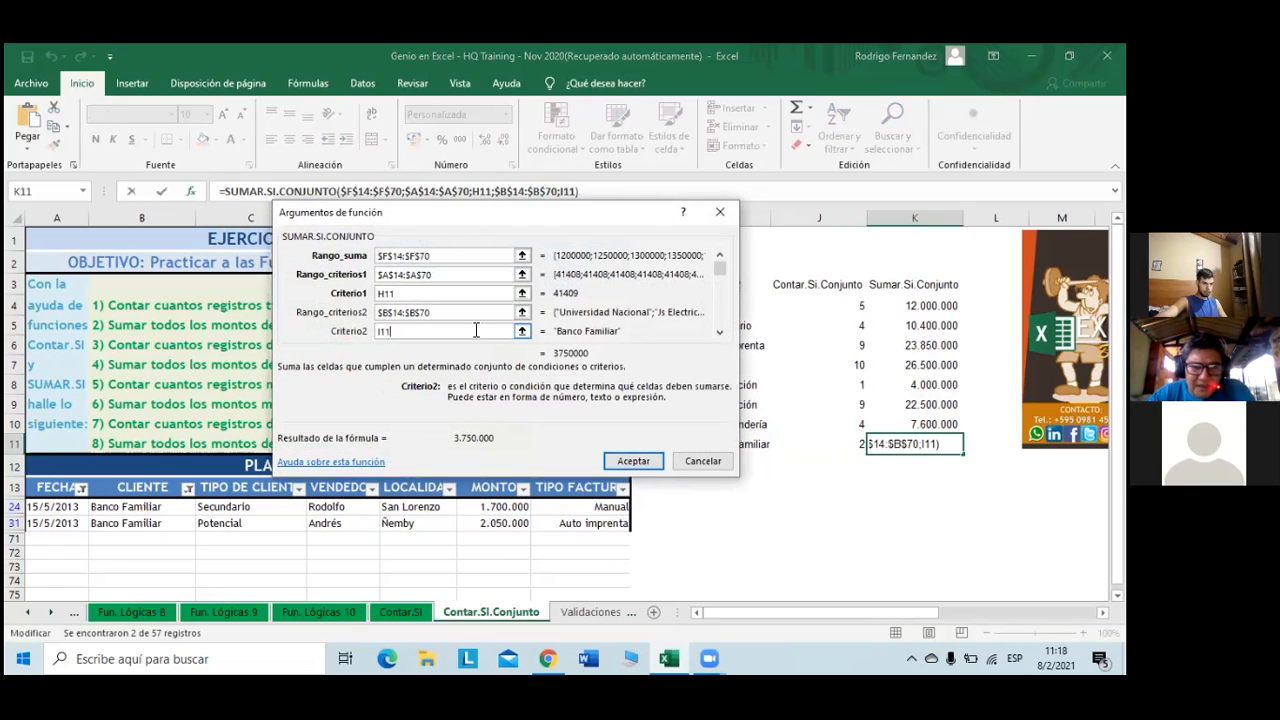
{"action": "left_click_drag", "start_coordinate": [719, 269], "coordinate": [669, 349]}
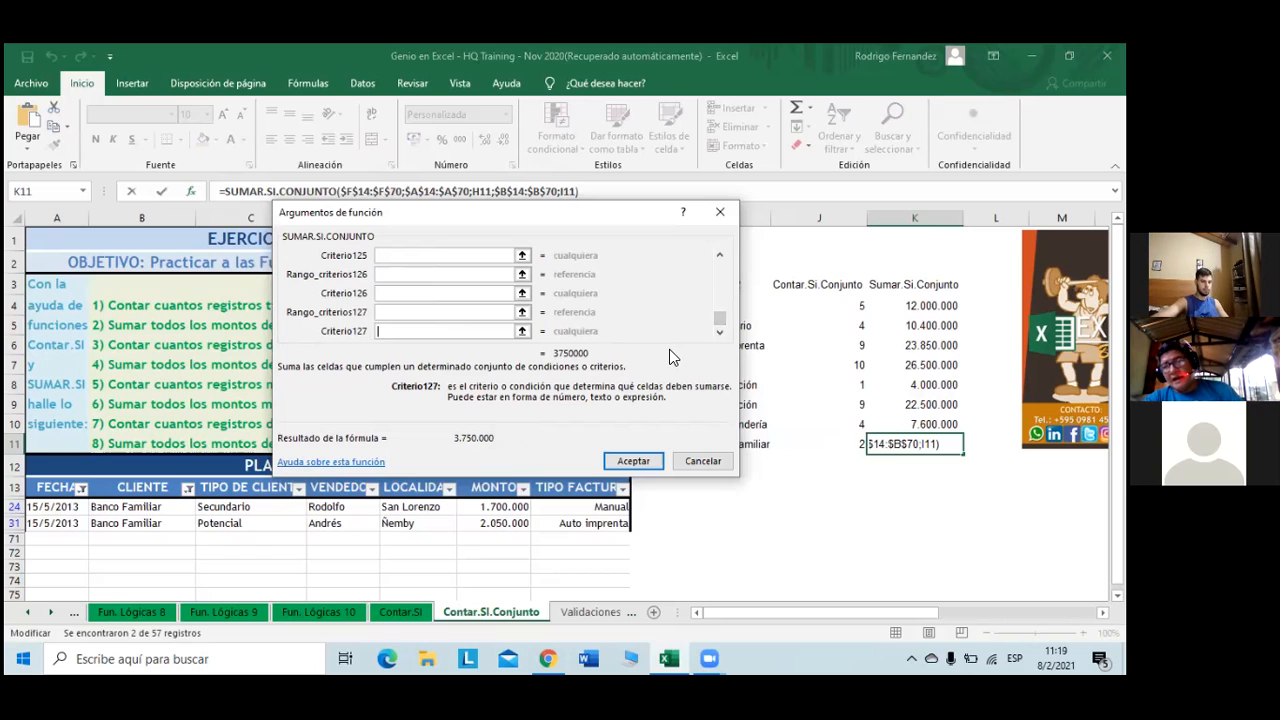
{"action": "left_click", "coordinate": [700, 461]}
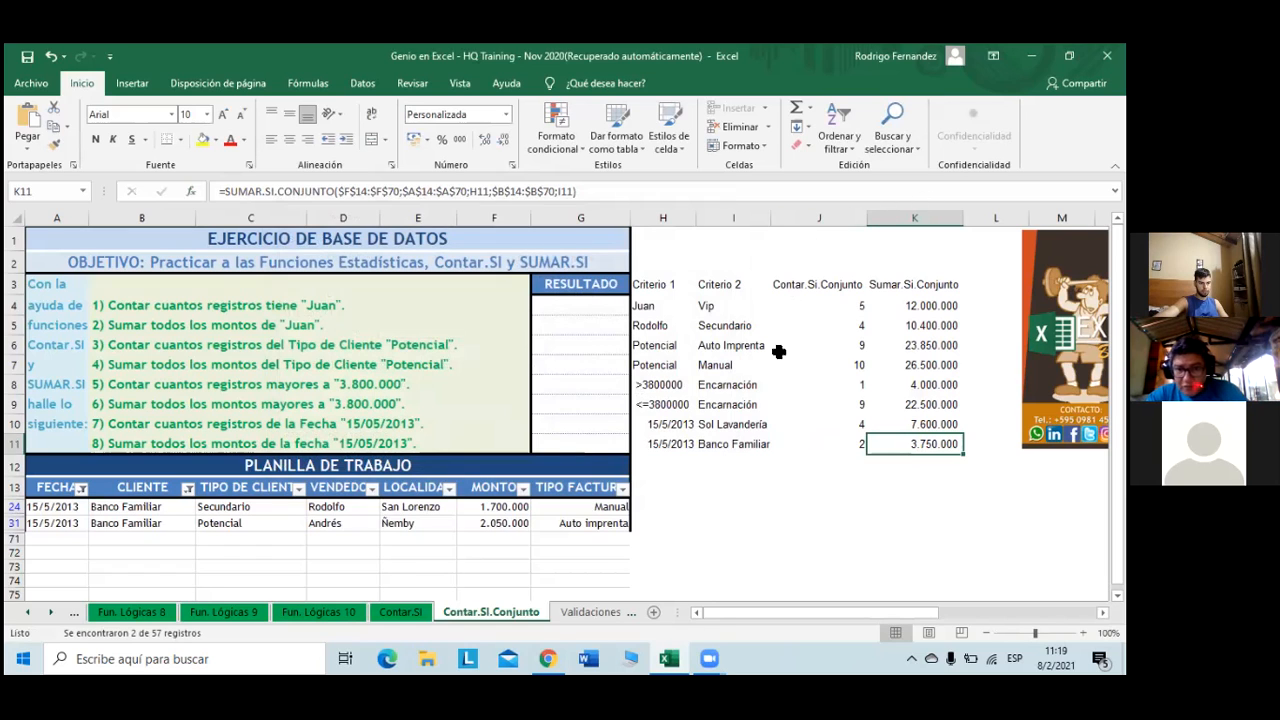
{"action": "left_click", "coordinate": [831, 457]}
{"action": "left_click", "coordinate": [838, 444]}
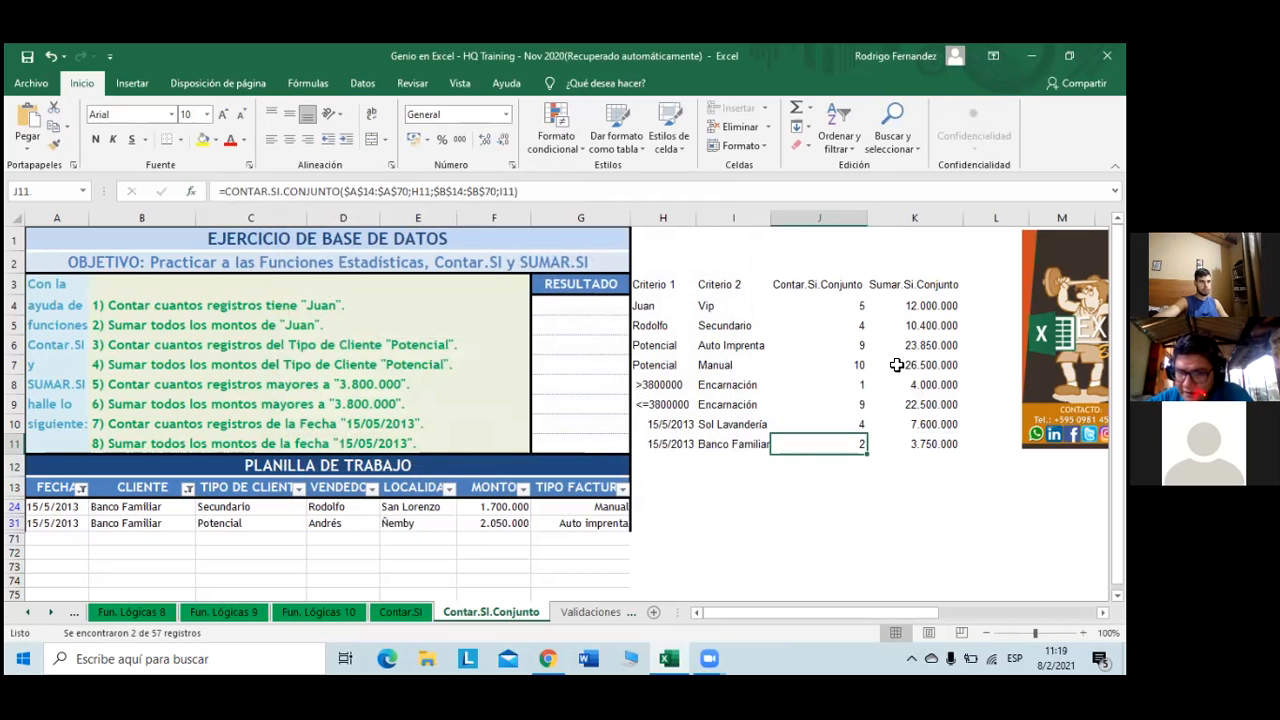
- On the Contar.SI sheet, review F7's CONTAR.SI arguments with its E7 criterion
{"action": "left_click", "coordinate": [405, 611]}
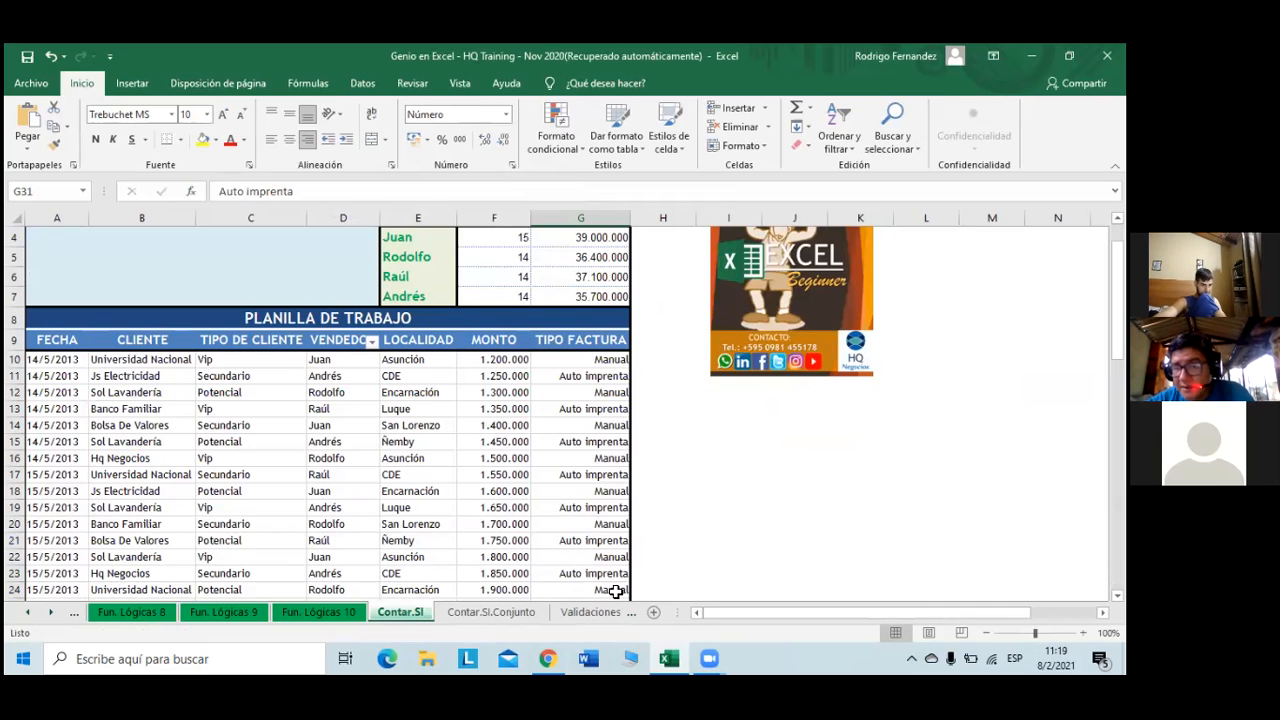
{"action": "scroll", "coordinate": [580, 578], "scroll_direction": "up", "scroll_amount": 1}
{"action": "left_click", "coordinate": [517, 364]}
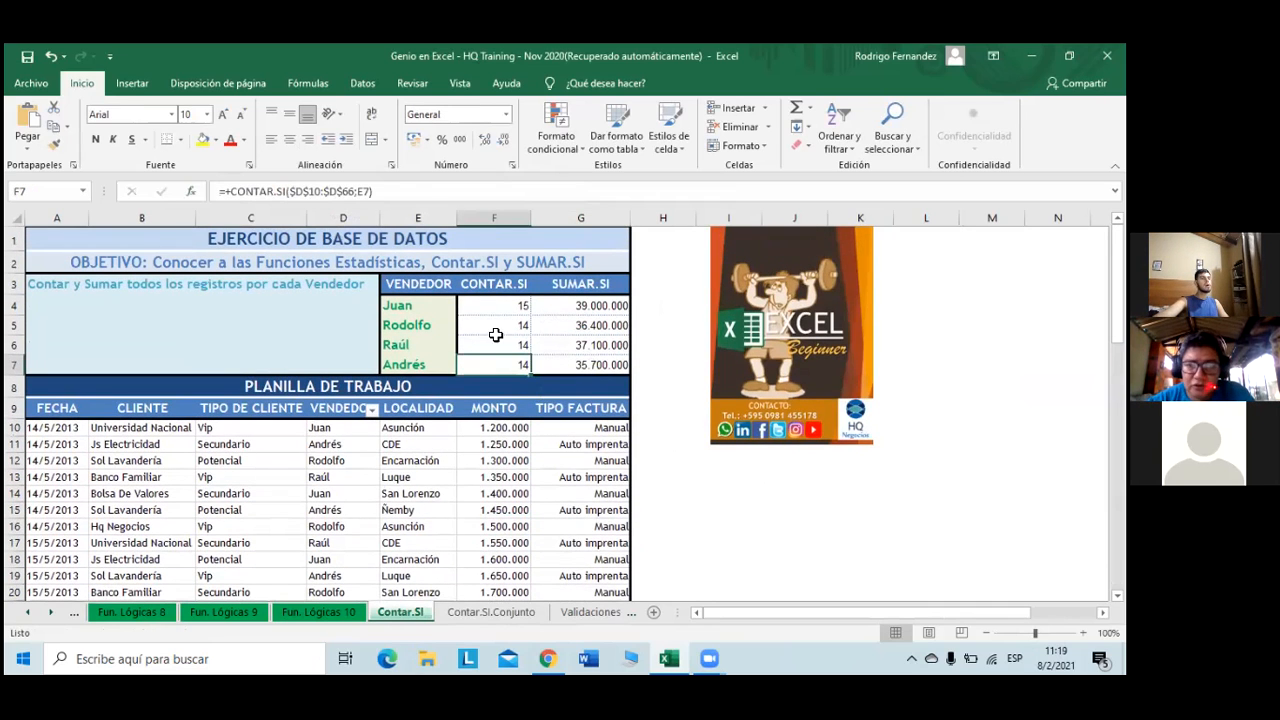
{"action": "left_click", "coordinate": [190, 191]}
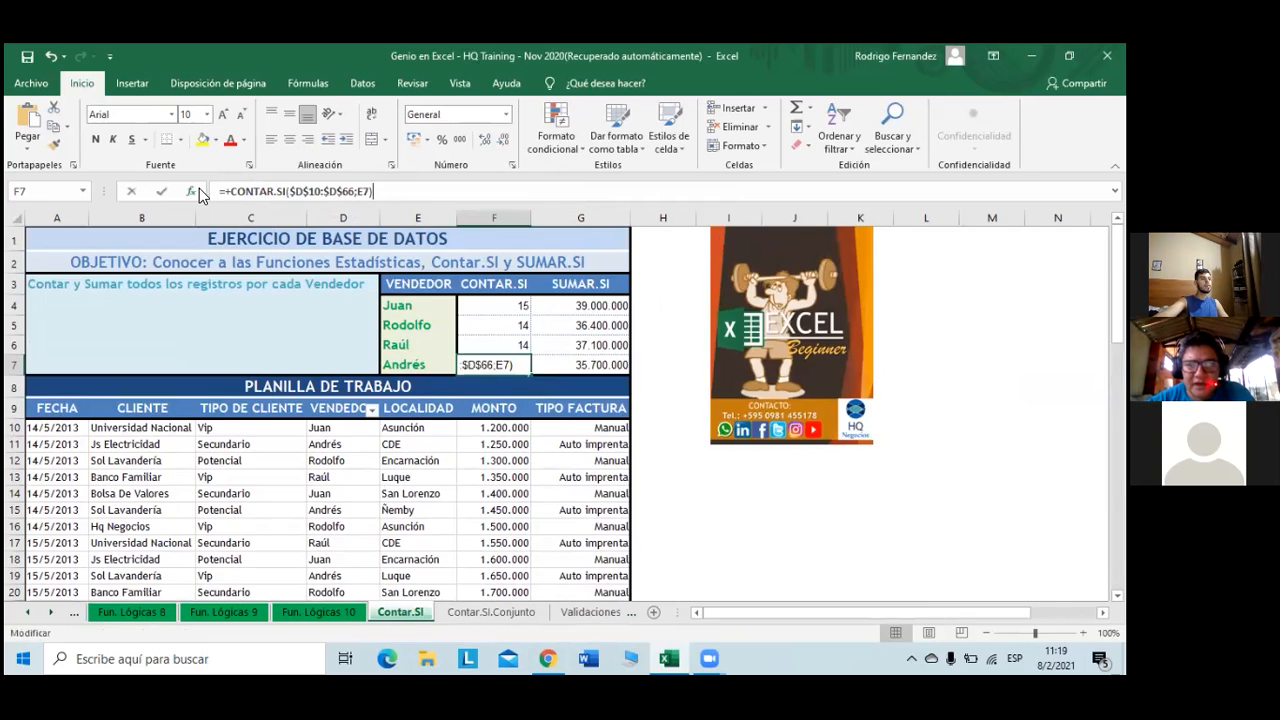
{"action": "left_click", "coordinate": [451, 304]}
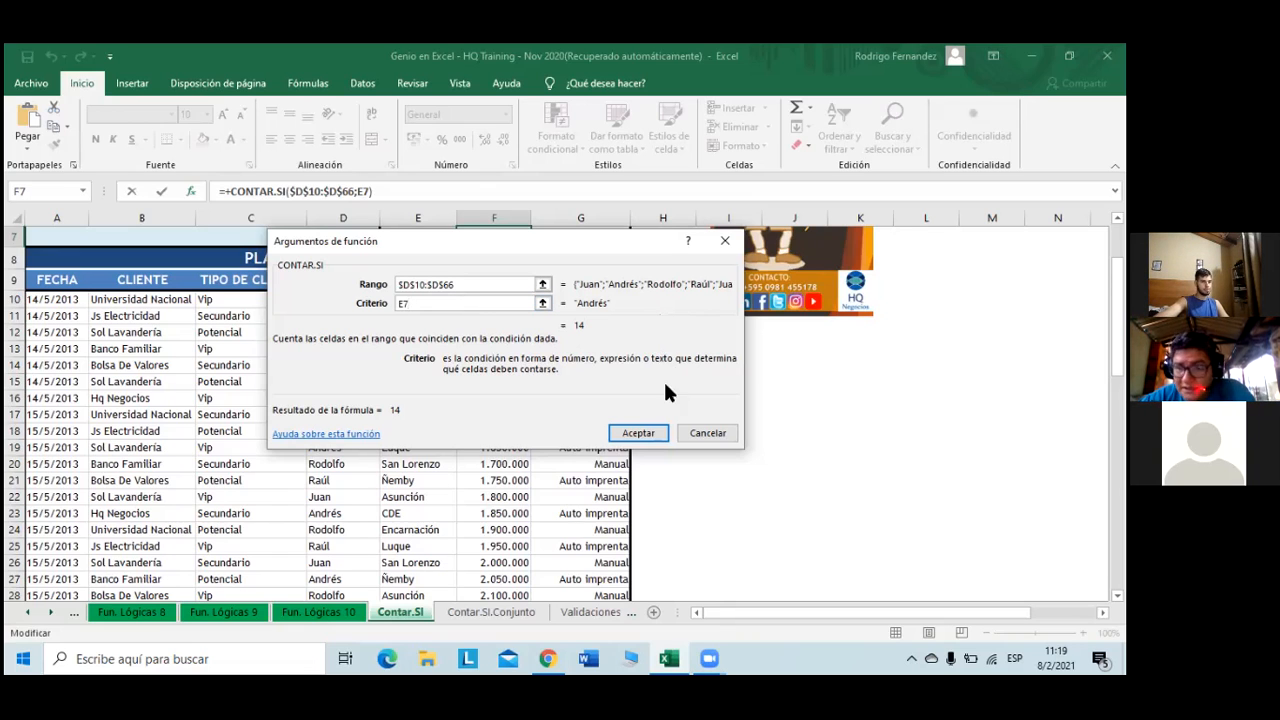
{"action": "left_click", "coordinate": [638, 433]}
- Review G7's SUMAR.SI arguments, sum range ending $F$66 and criterion E7, and accept for 35.700.000
{"action": "scroll", "coordinate": [640, 400], "scroll_direction": "up", "scroll_amount": 2}
{"action": "left_click", "coordinate": [605, 298]}
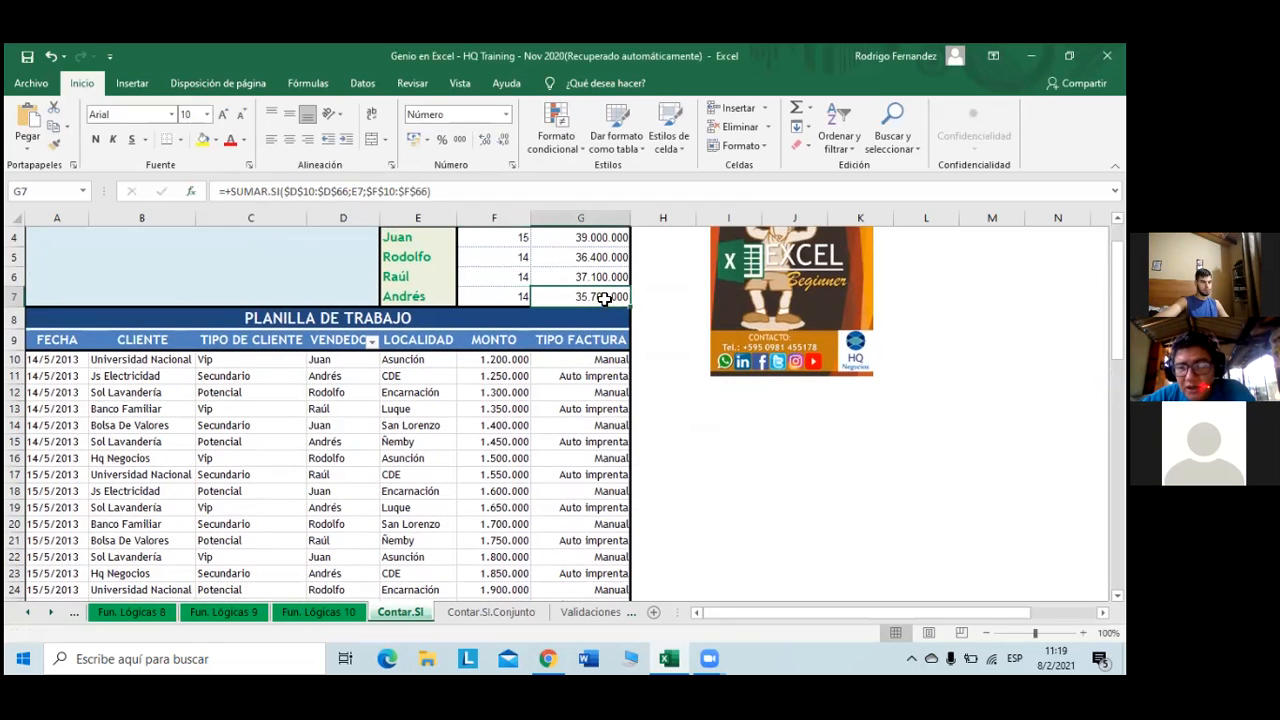
{"action": "left_click", "coordinate": [199, 186]}
{"action": "left_click", "coordinate": [446, 313]}
{"action": "double_click", "coordinate": [446, 313]}
{"action": "left_click", "coordinate": [444, 292]}
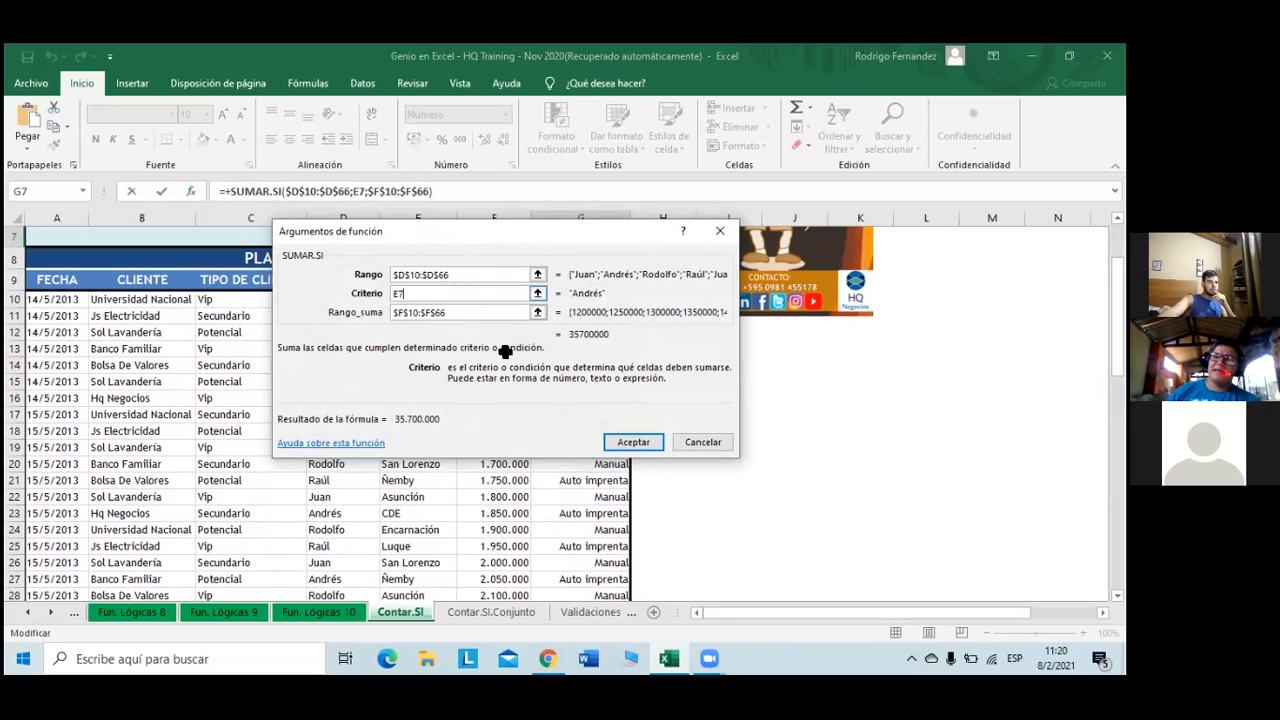
{"action": "left_click", "coordinate": [645, 443]}
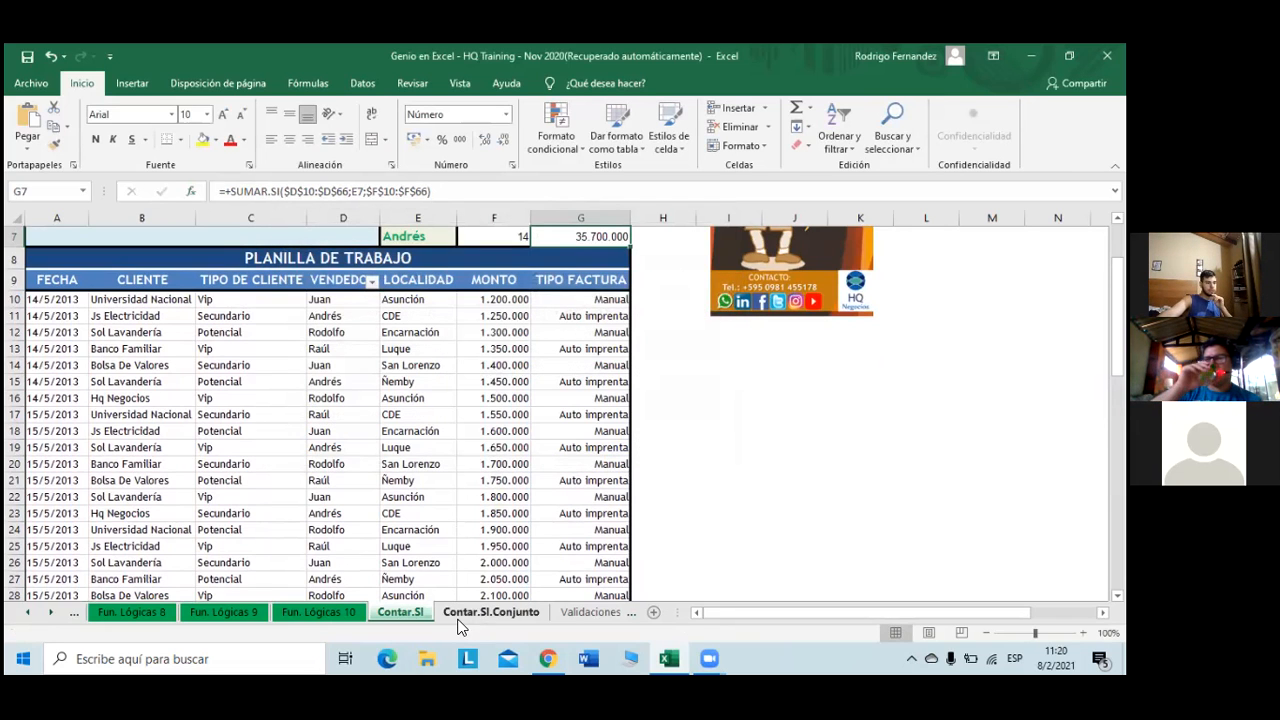
- Colour the Contar.SI.Conjunto sheet tab green, then switch to the Validaciones sheet
{"action": "left_click", "coordinate": [495, 614]}
{"action": "right_click", "coordinate": [497, 612]}
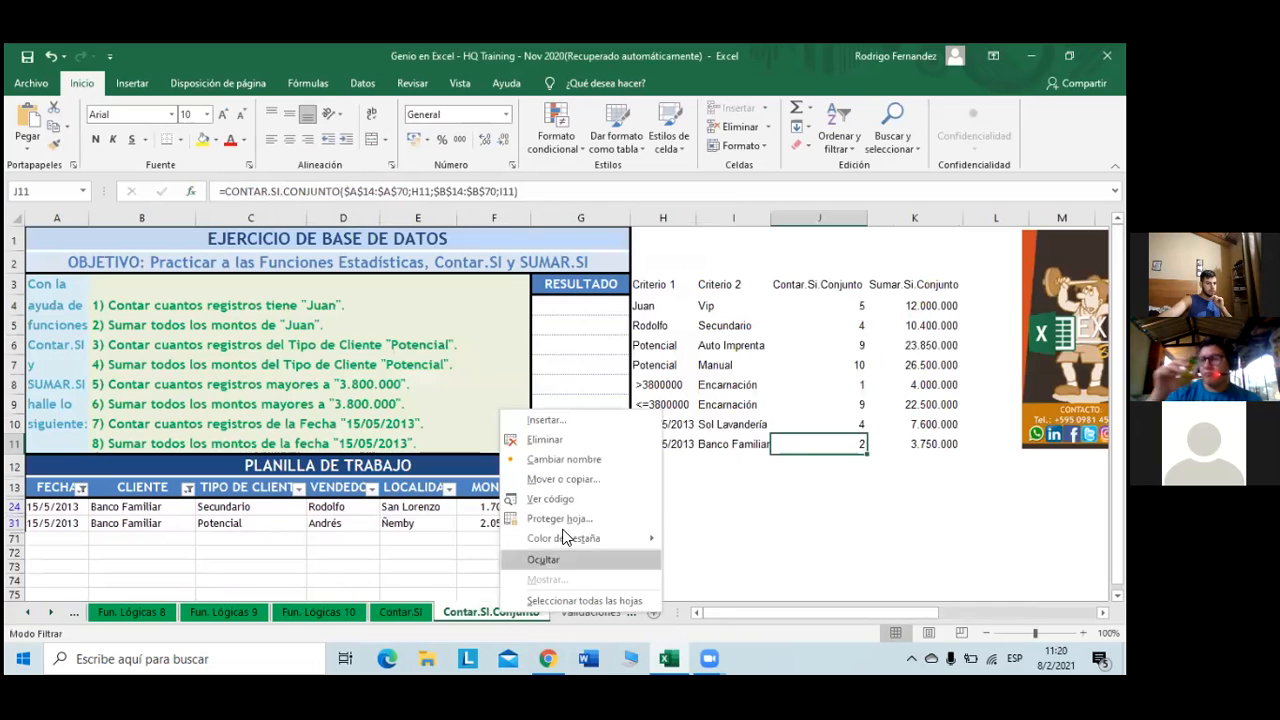
{"action": "mouse_move", "coordinate": [590, 538]}
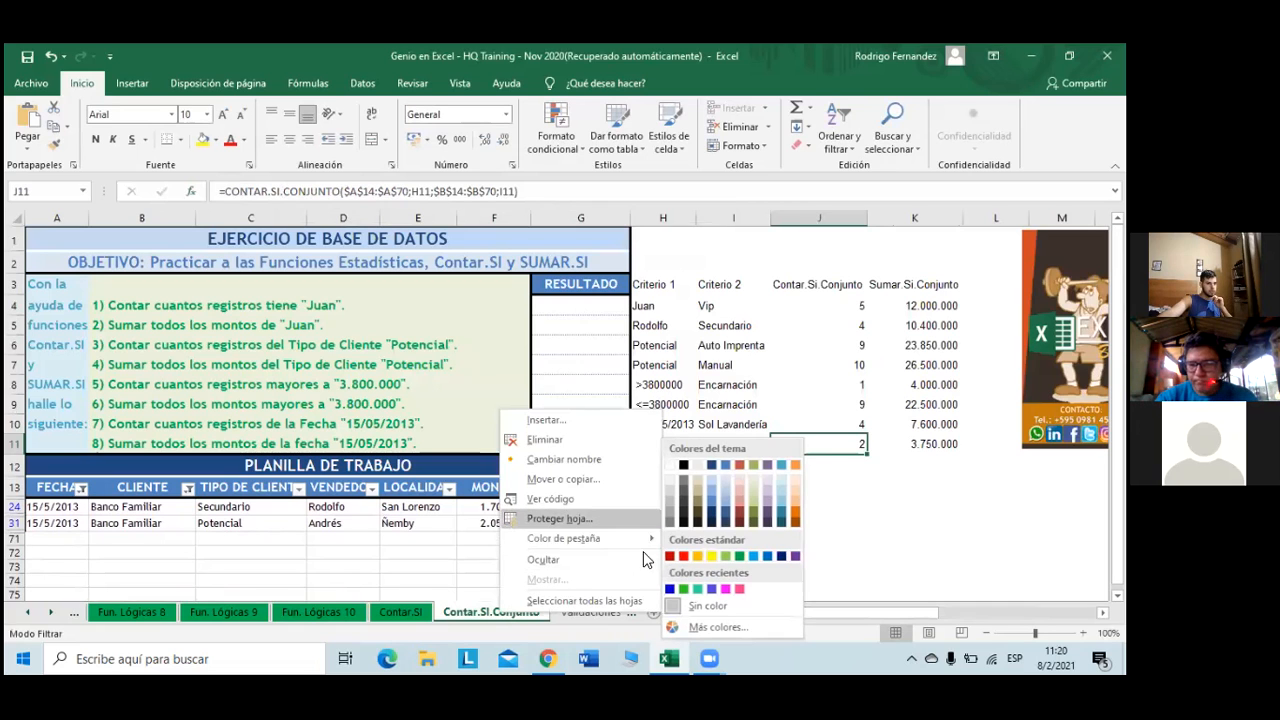
{"action": "left_click", "coordinate": [740, 556]}
{"action": "left_click", "coordinate": [607, 610]}
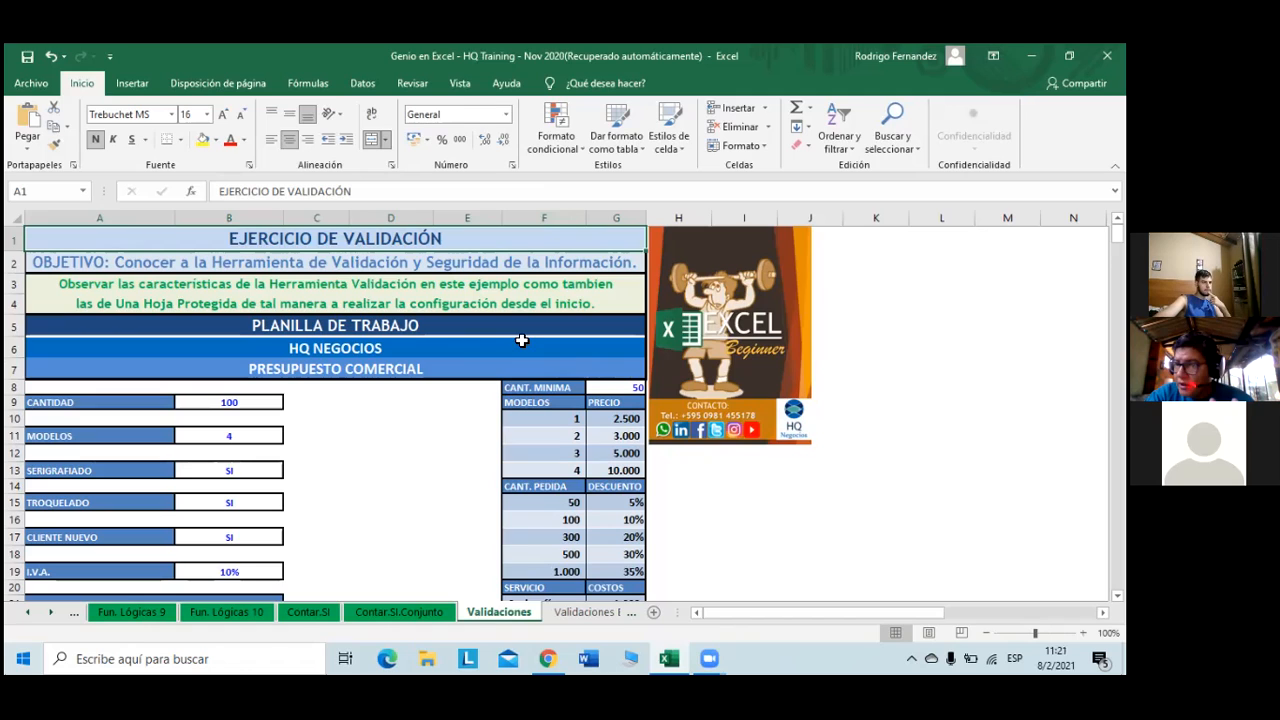
- Select Modelos cell B11 to show its 'Seleccione Modelos' message for models 1 to 4
{"action": "left_click", "coordinate": [233, 433]}
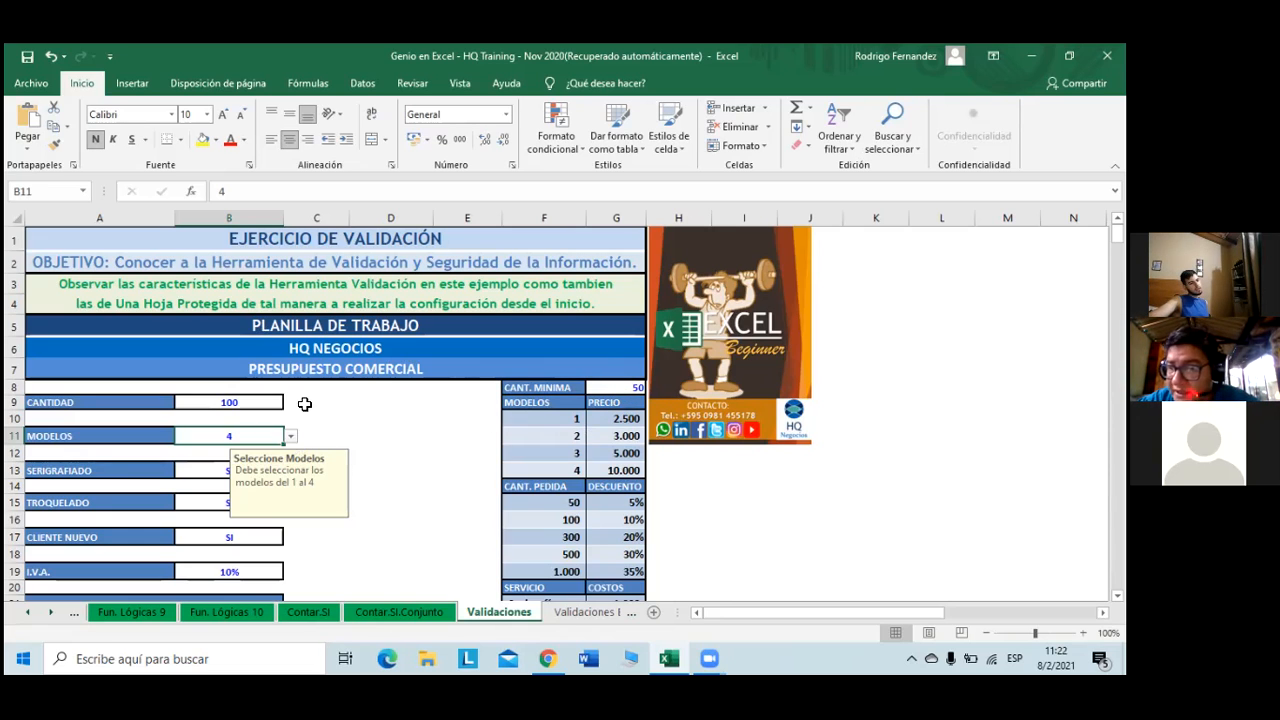
- Show the quantity input message in B9 and inspect the IVA amount formula in B24
{"action": "left_click", "coordinate": [271, 405]}
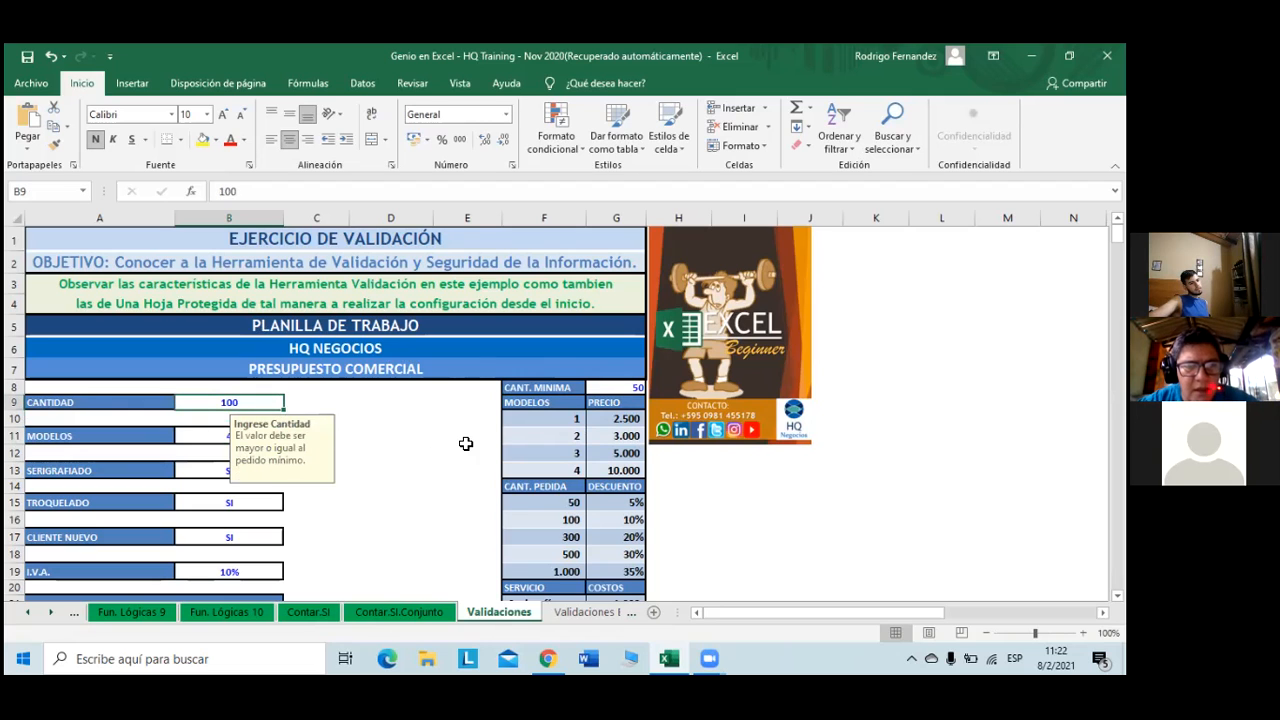
{"action": "scroll", "coordinate": [466, 443], "scroll_direction": "down", "scroll_amount": 3}
{"action": "scroll", "coordinate": [466, 443], "scroll_direction": "up", "scroll_amount": 1}
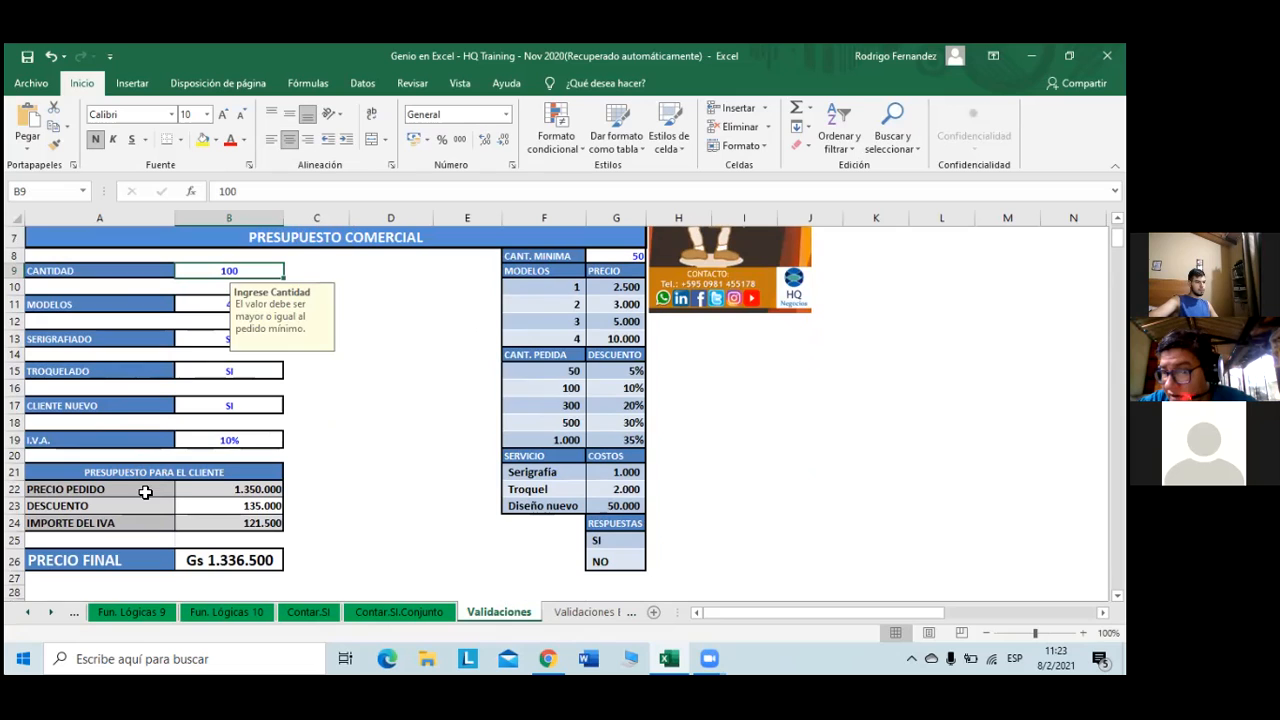
{"action": "left_click", "coordinate": [270, 527]}
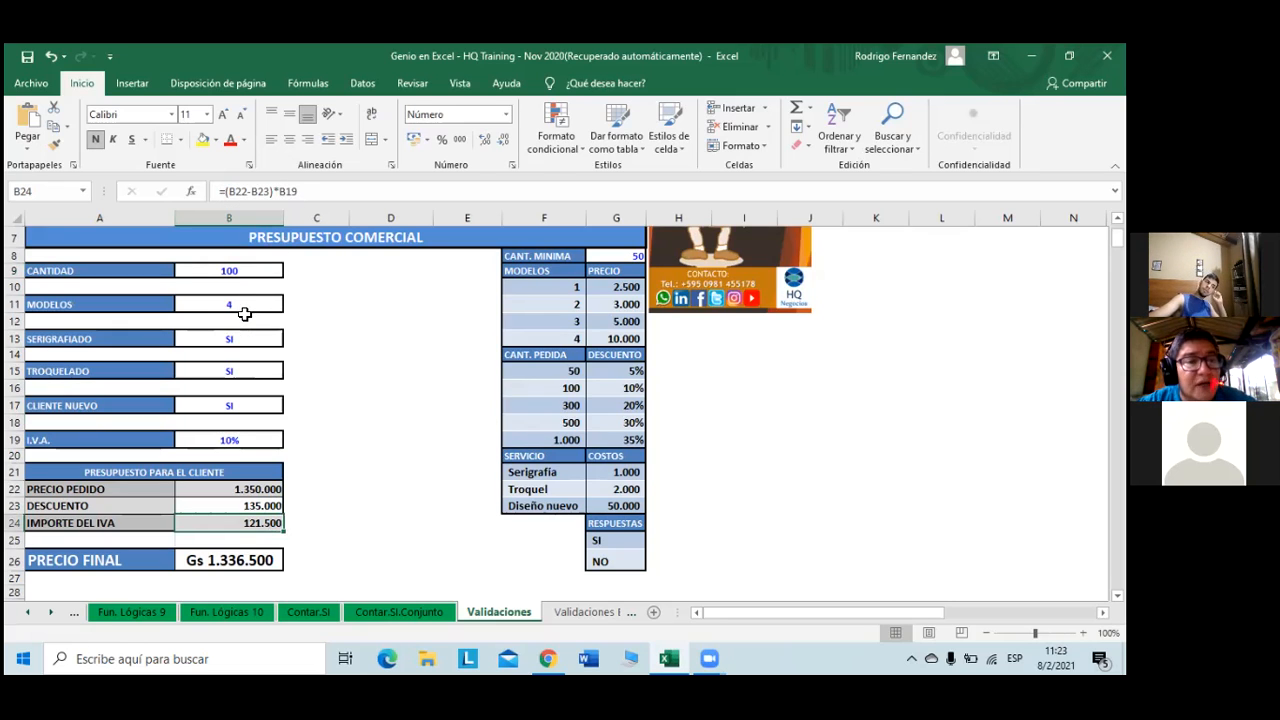
- Inspect B22's BUSCARV plus SI formula giving Precio Pedido 1.350.000
{"action": "scroll", "coordinate": [257, 437], "scroll_direction": "up", "scroll_amount": 1}
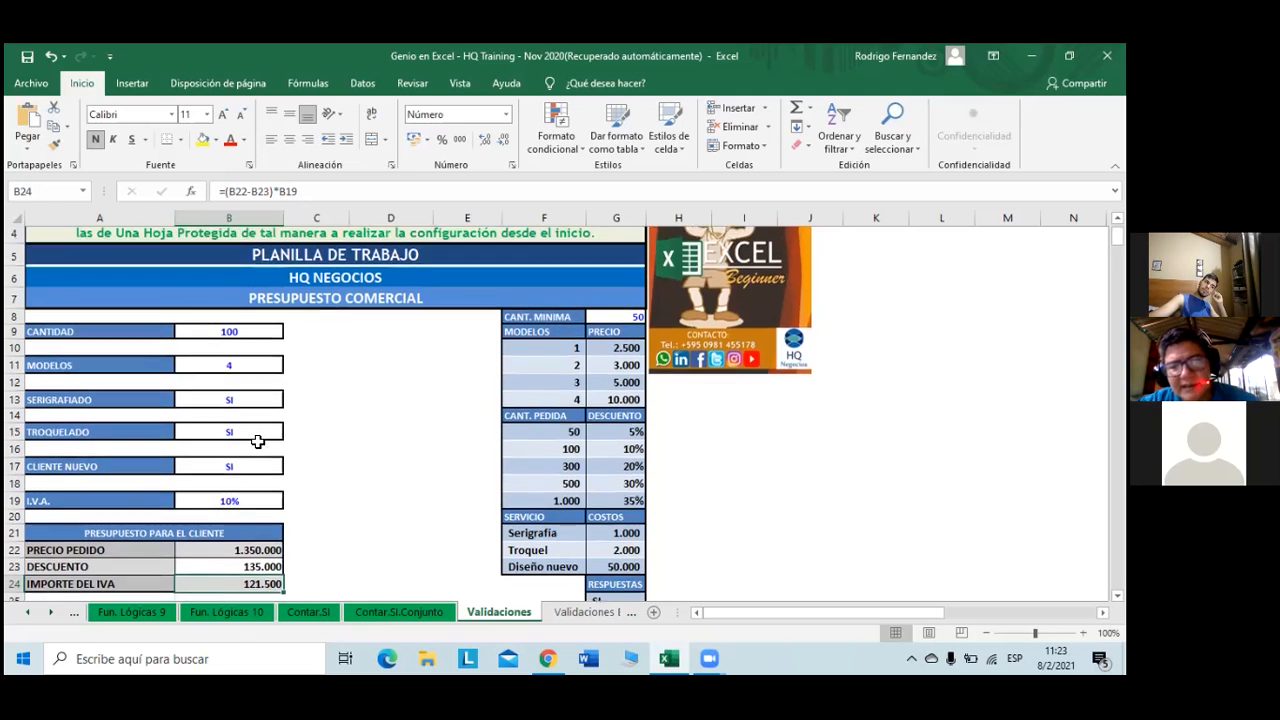
{"action": "scroll", "coordinate": [272, 445], "scroll_direction": "down", "scroll_amount": 1}
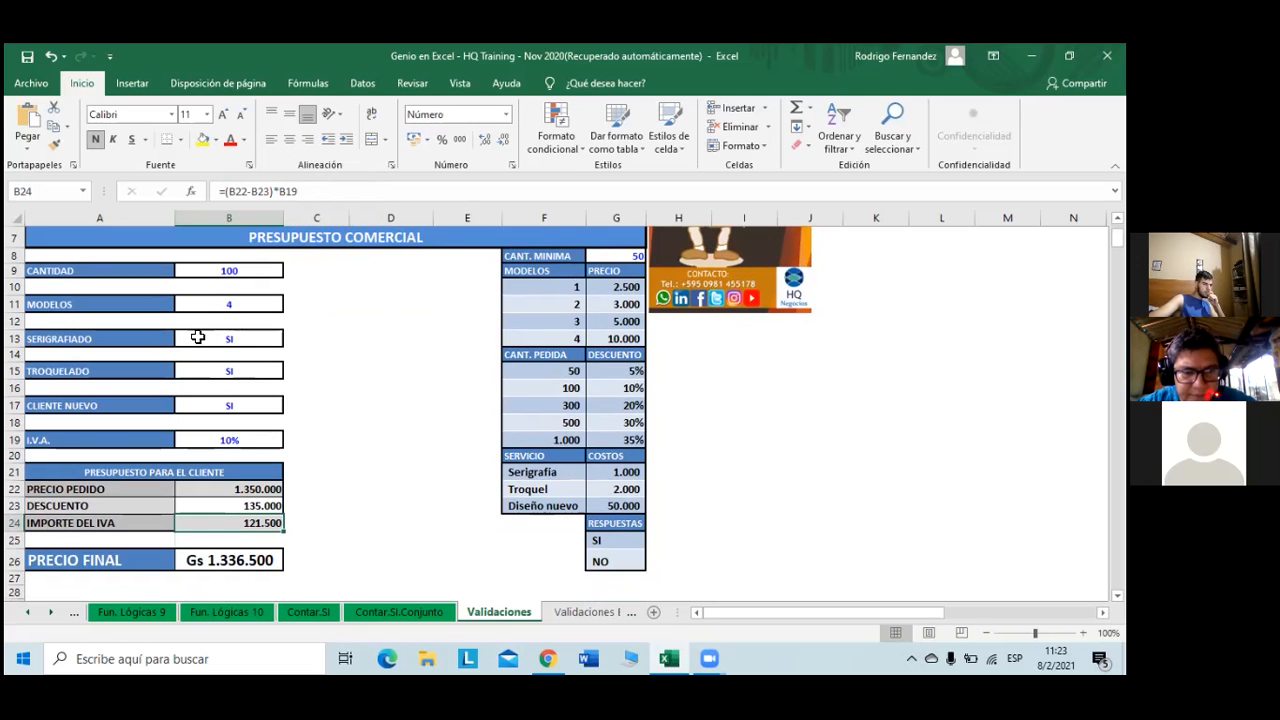
{"action": "left_click", "coordinate": [242, 484]}
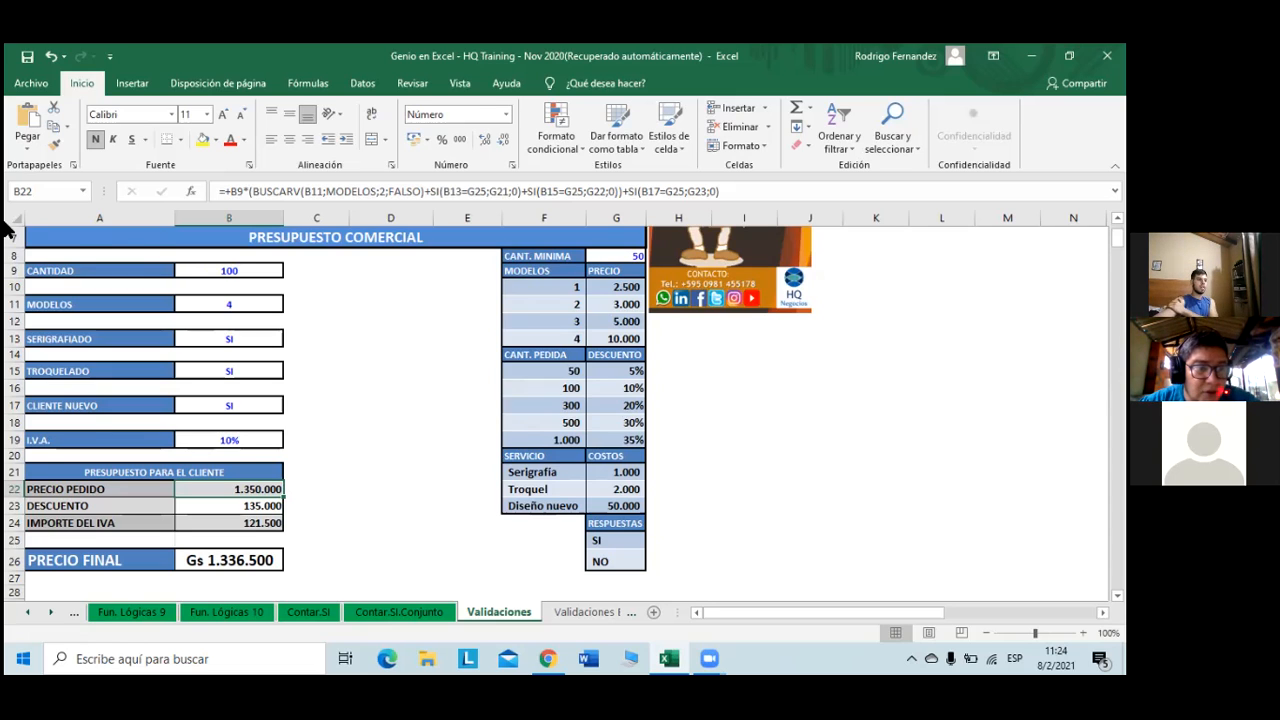
- Review the B9 and B11 input messages and the model list, keeping model 4
{"action": "left_click", "coordinate": [227, 272]}
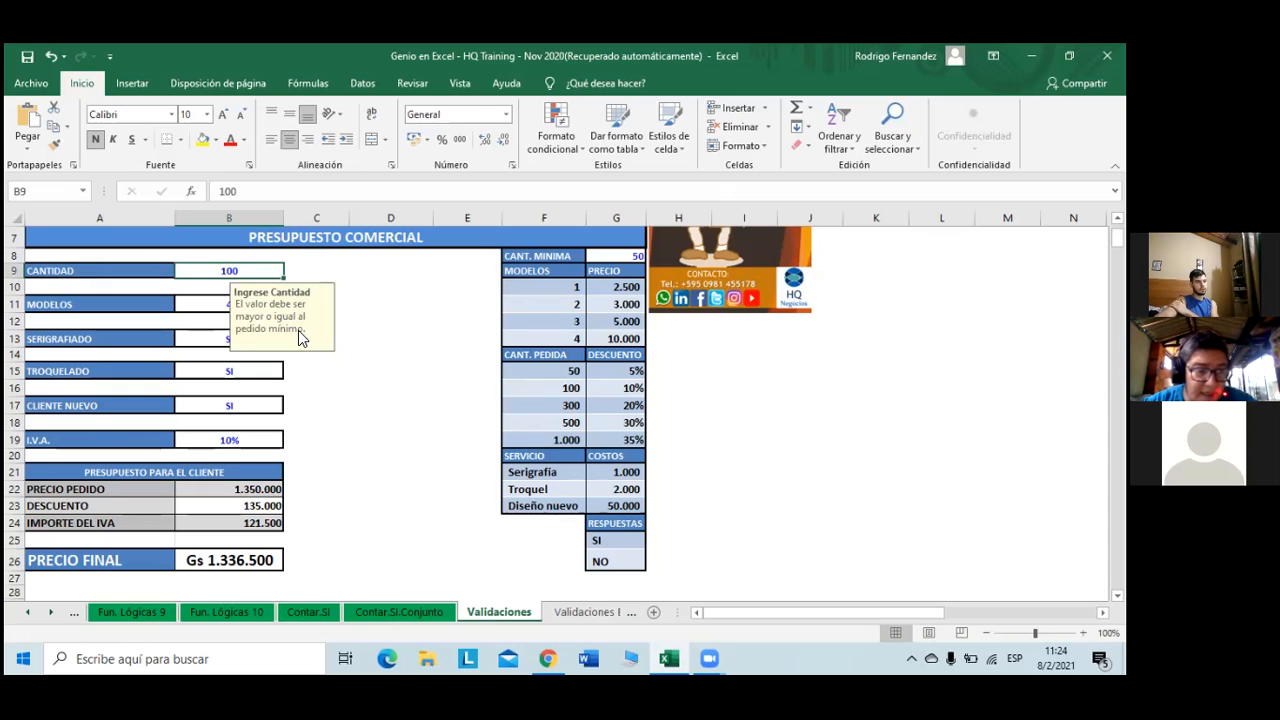
{"action": "left_click", "coordinate": [207, 302]}
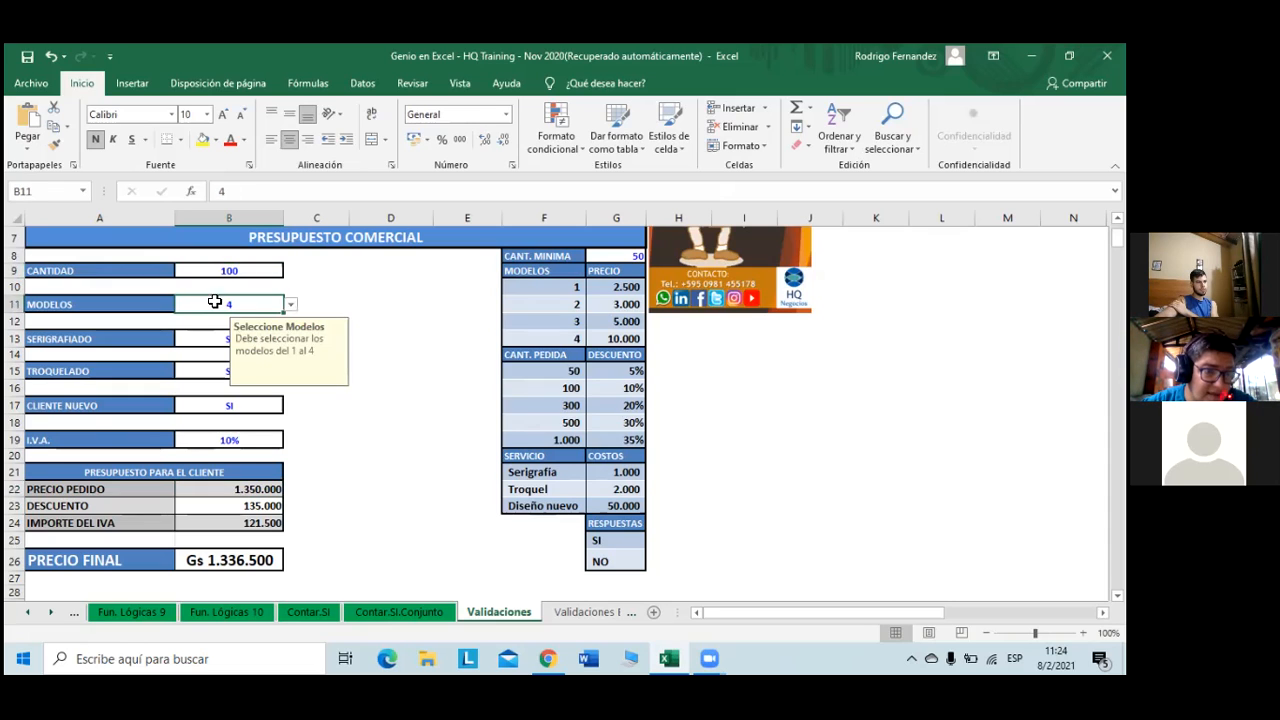
{"action": "left_click", "coordinate": [290, 305]}
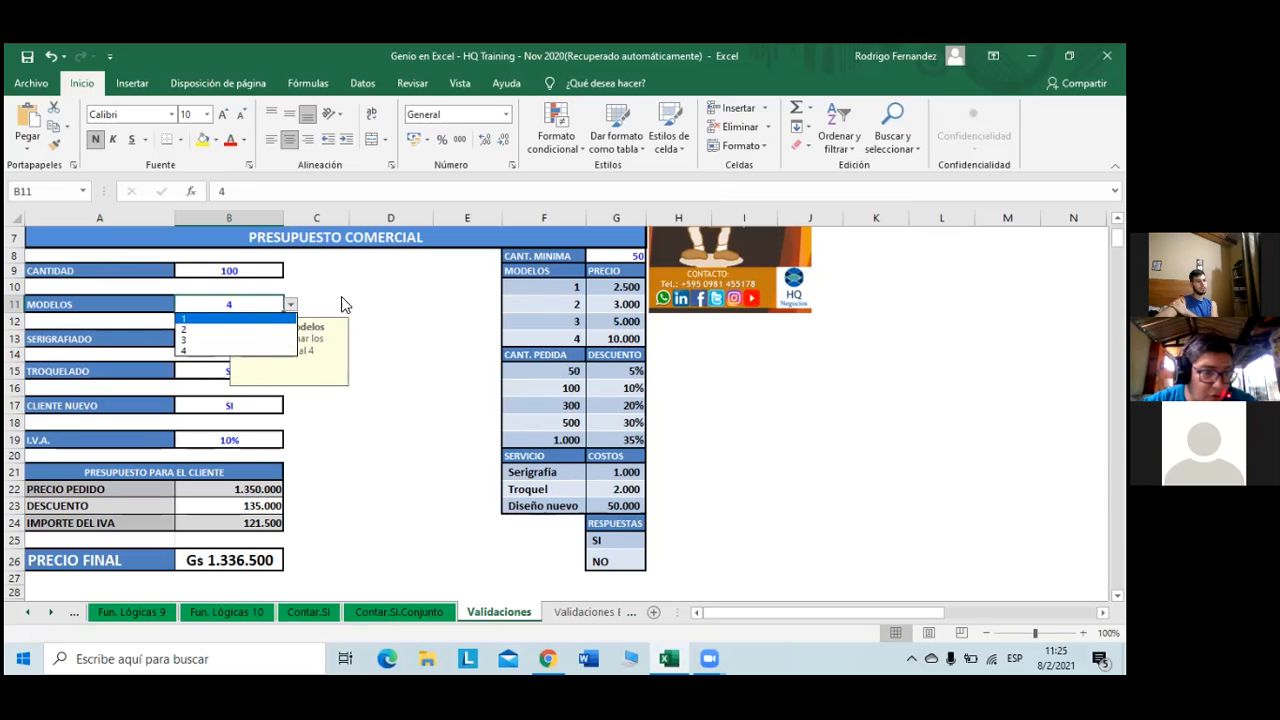
{"action": "left_click", "coordinate": [291, 305]}
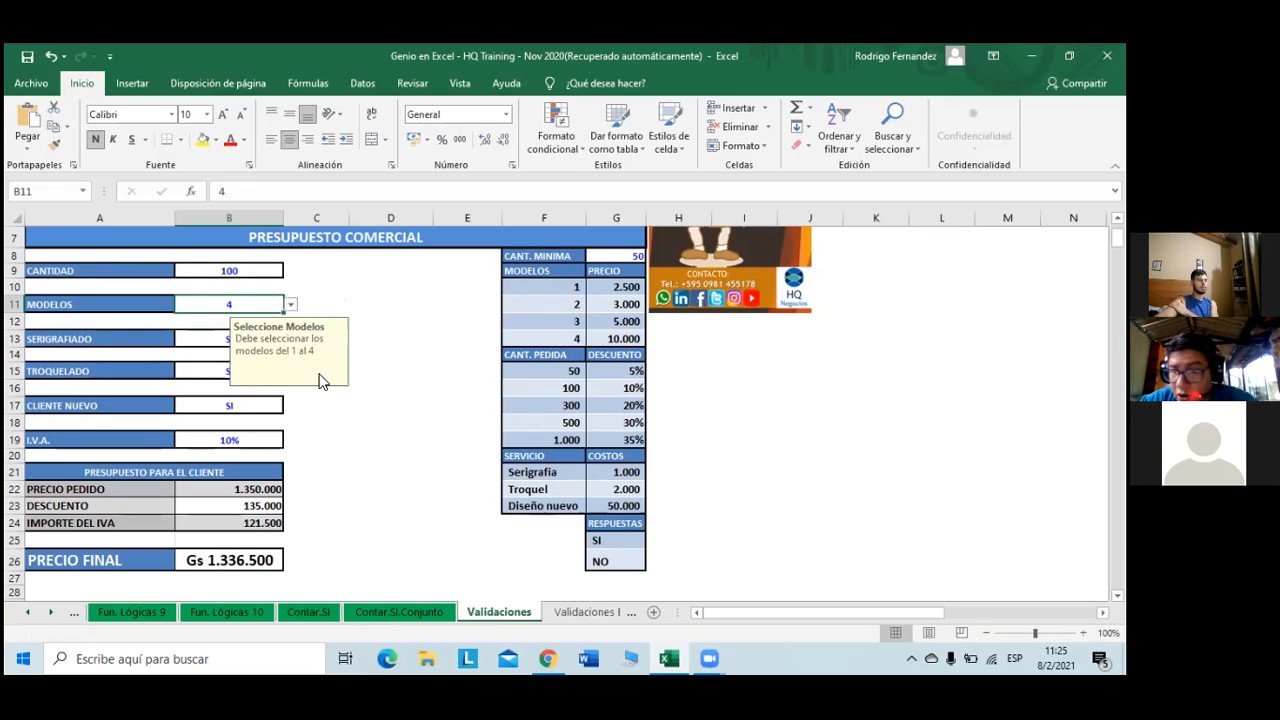
{"action": "left_click", "coordinate": [190, 354]}
- Check Serigrafiado stays SI, view Troquelado and Cliente Nuevo messages, and I.V.A. 10% in B19
{"action": "left_click", "coordinate": [240, 340]}
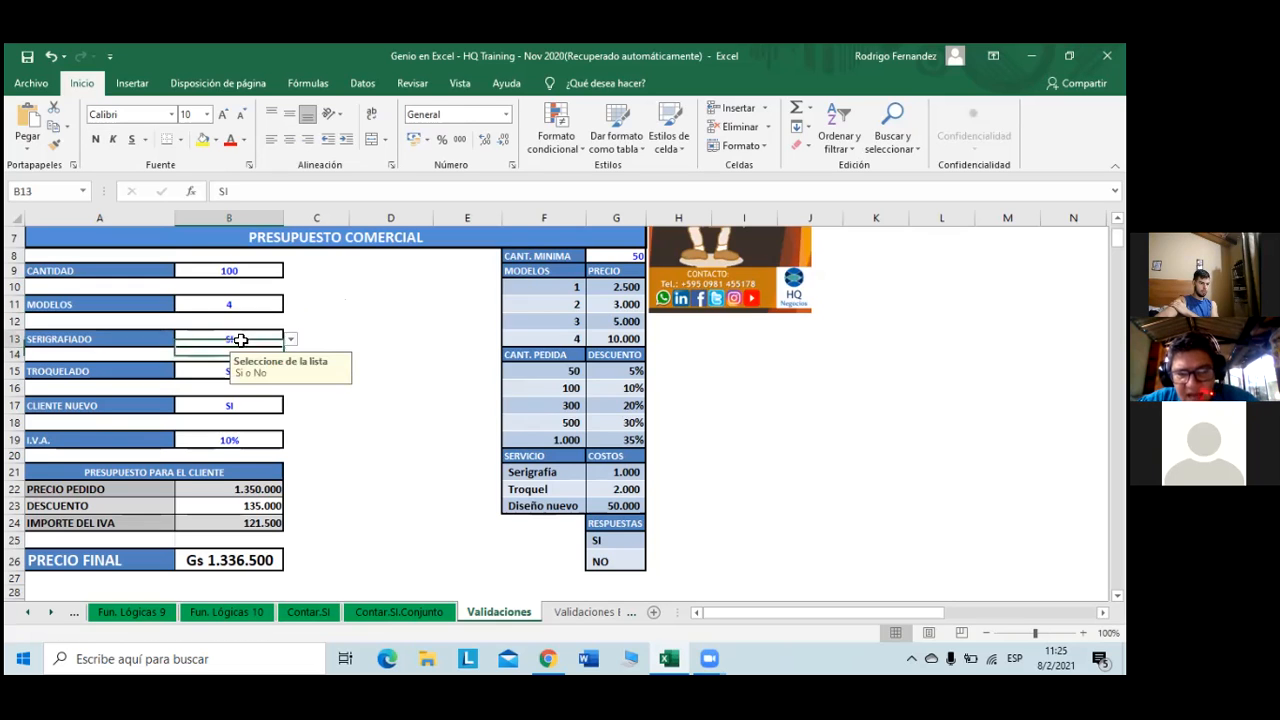
{"action": "left_click", "coordinate": [290, 339]}
{"action": "left_click", "coordinate": [291, 339]}
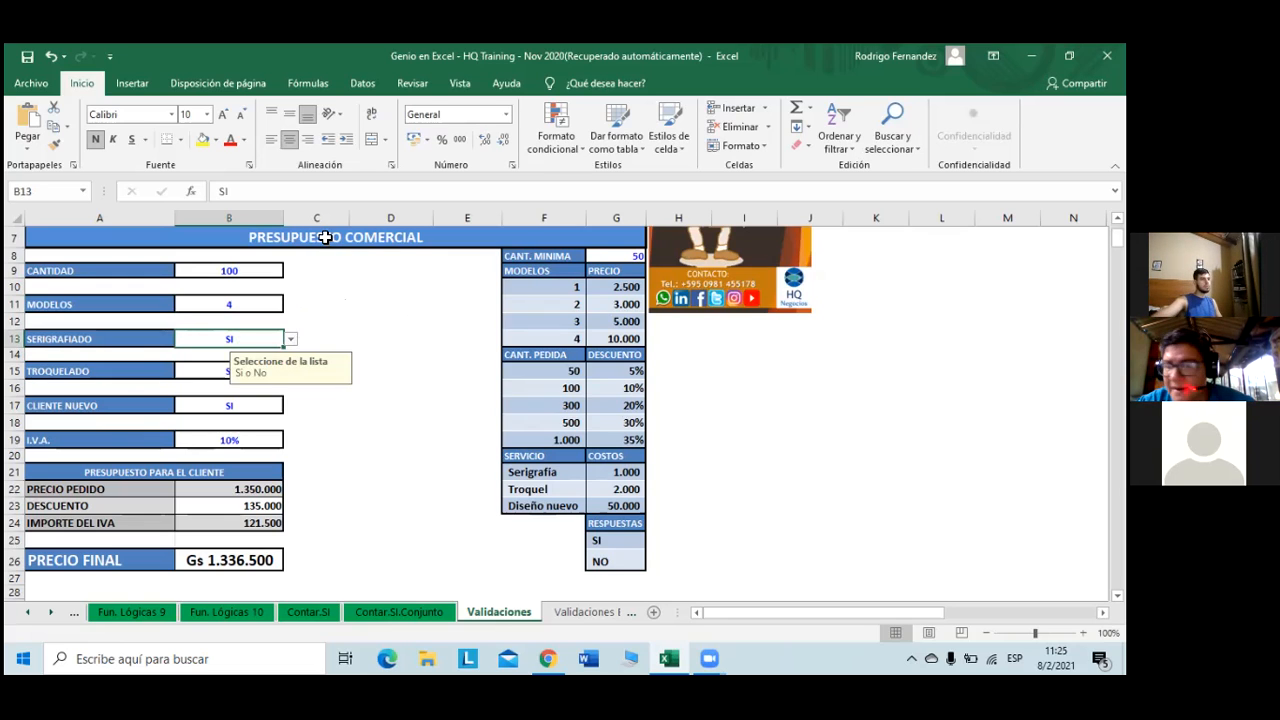
{"action": "left_click", "coordinate": [194, 371]}
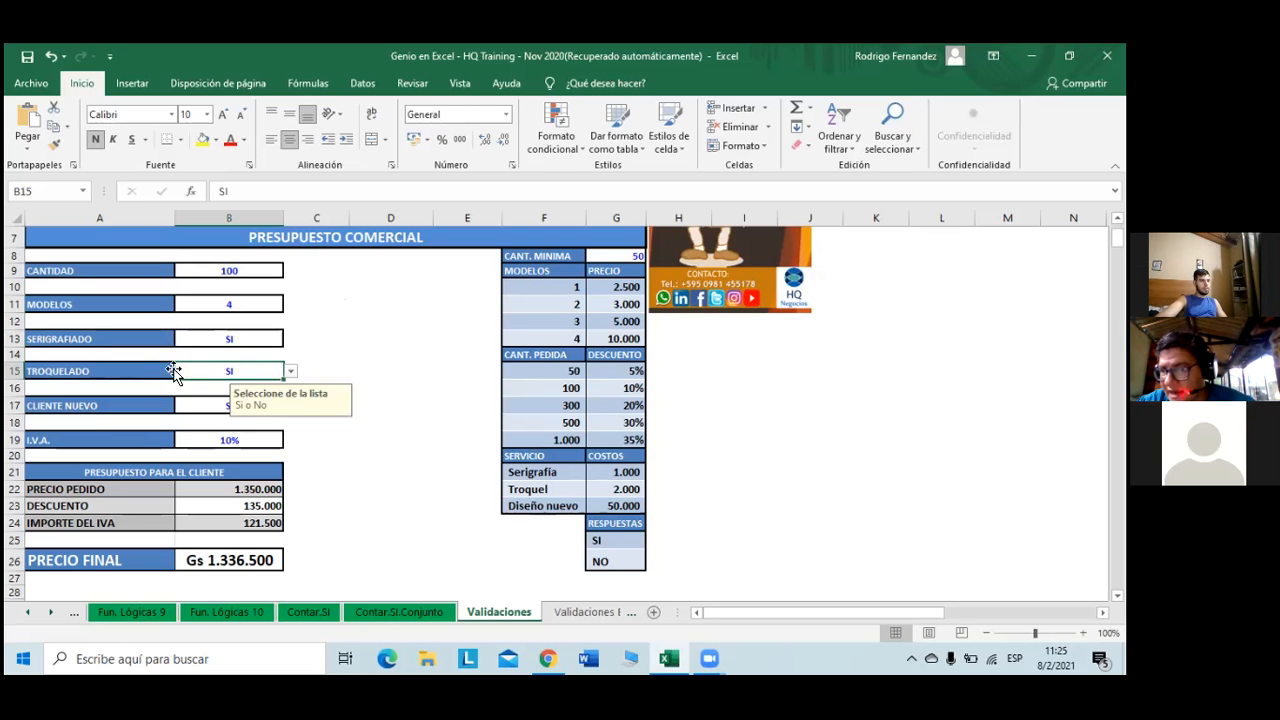
{"action": "left_click", "coordinate": [194, 403]}
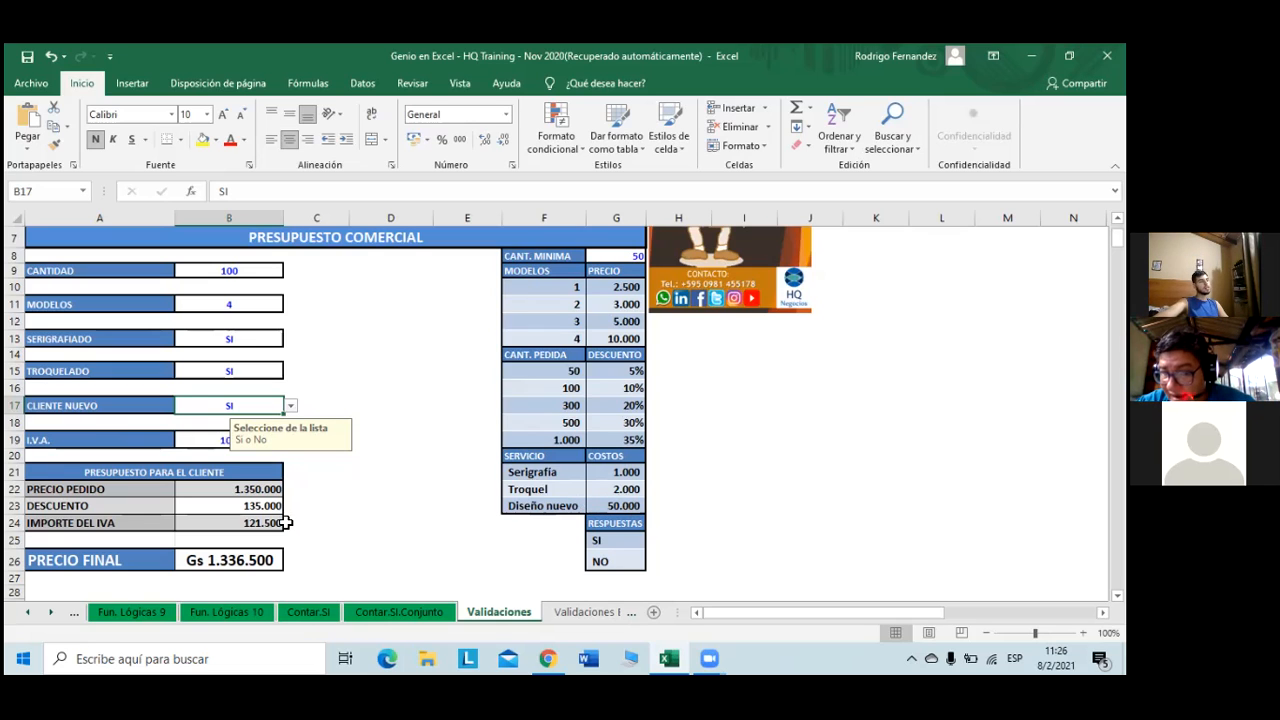
{"action": "left_click", "coordinate": [208, 443]}
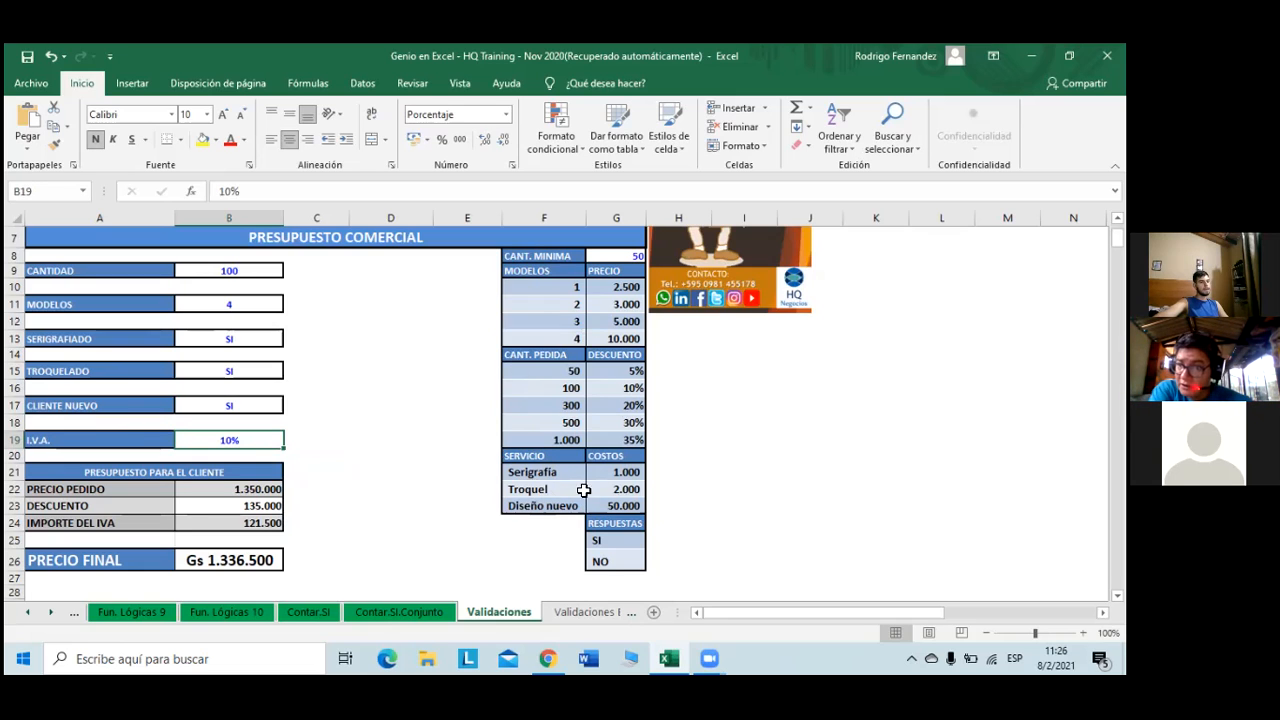
- Inspect the SI/NO answers, the 50.000, 2.000 and 1.000 costs, and the 35% and 30% discounts
{"action": "left_click", "coordinate": [613, 542]}
{"action": "left_click", "coordinate": [611, 561]}
{"action": "left_click", "coordinate": [608, 506]}
{"action": "left_click", "coordinate": [609, 489]}
{"action": "left_click", "coordinate": [608, 472]}
{"action": "left_click", "coordinate": [606, 440]}
{"action": "left_click", "coordinate": [606, 422]}
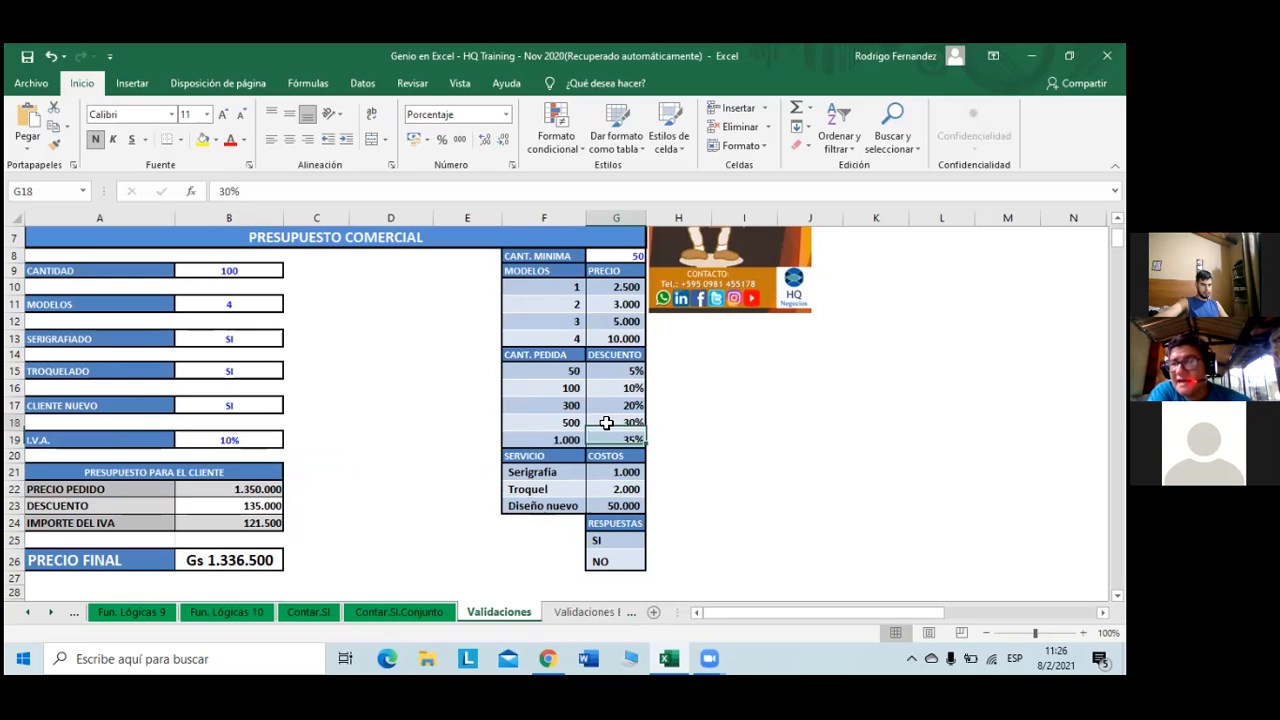
- Review the B22–B24 formulas and open B22's Precio Pedido formula for editing
{"action": "left_click", "coordinate": [267, 489]}
{"action": "left_click", "coordinate": [264, 507]}
{"action": "left_click", "coordinate": [266, 522]}
{"action": "left_click", "coordinate": [262, 507]}
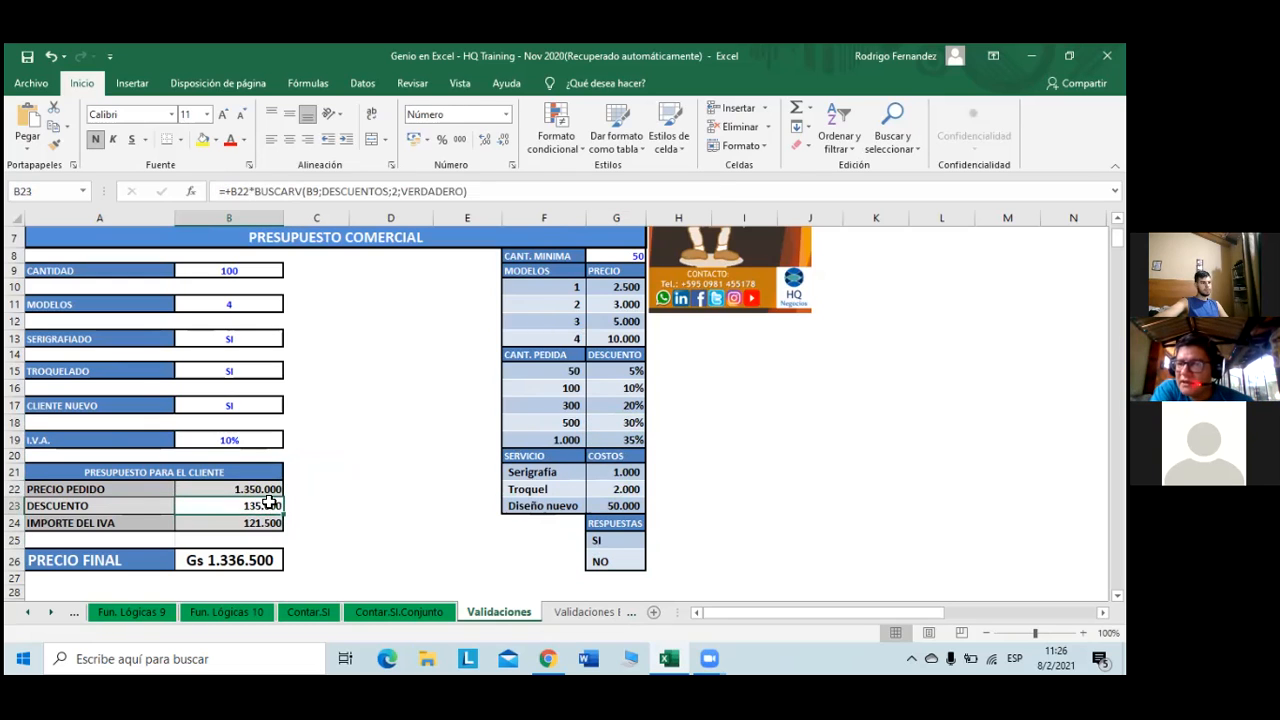
{"action": "left_click", "coordinate": [268, 489]}
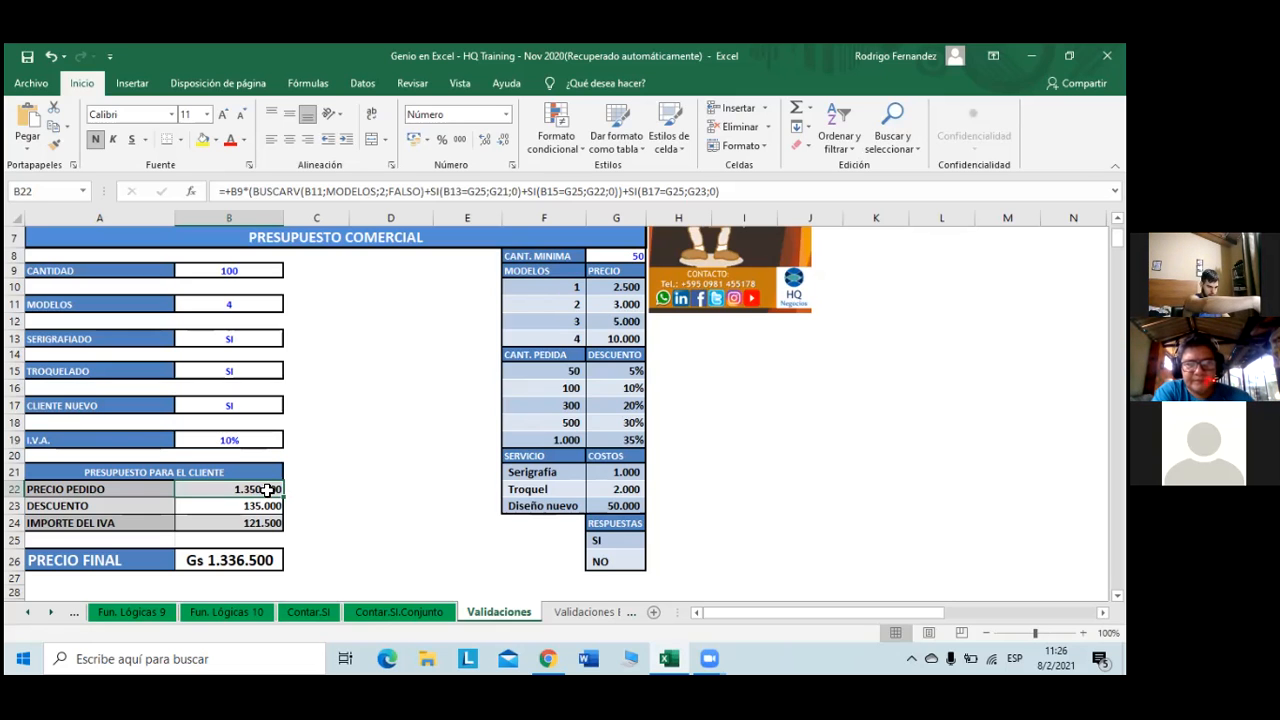
{"action": "double_click", "coordinate": [268, 489]}
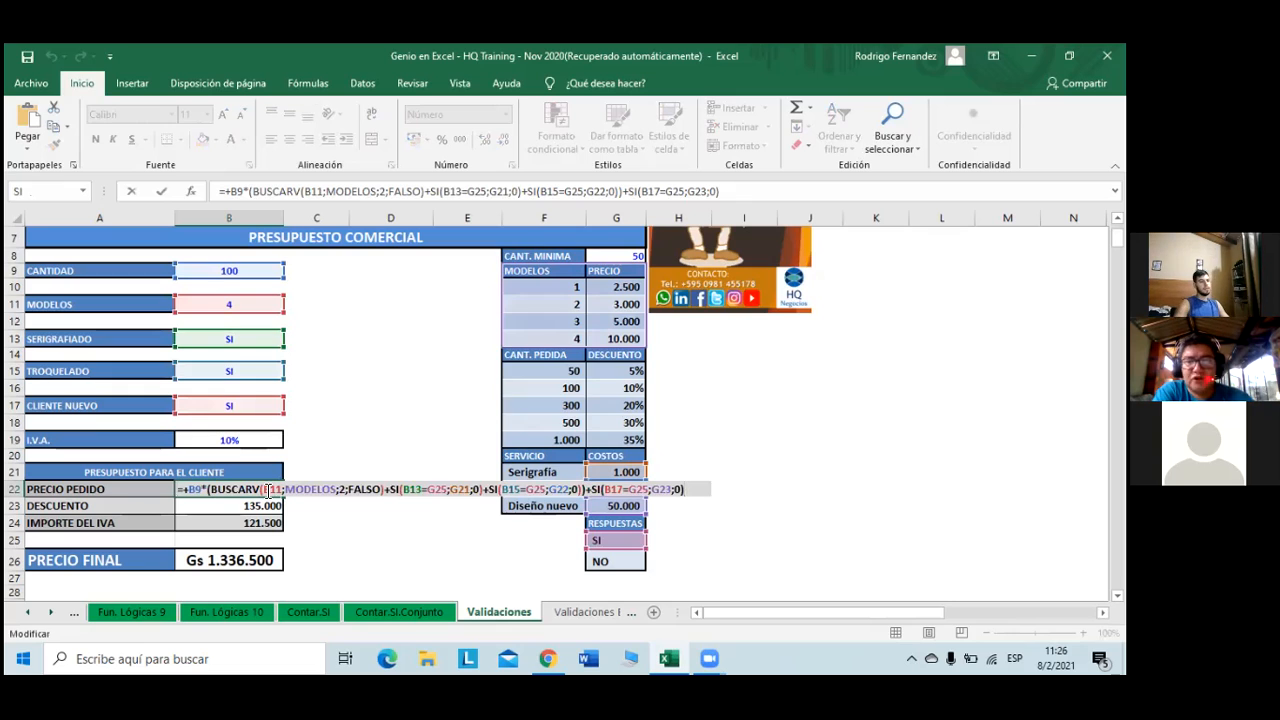
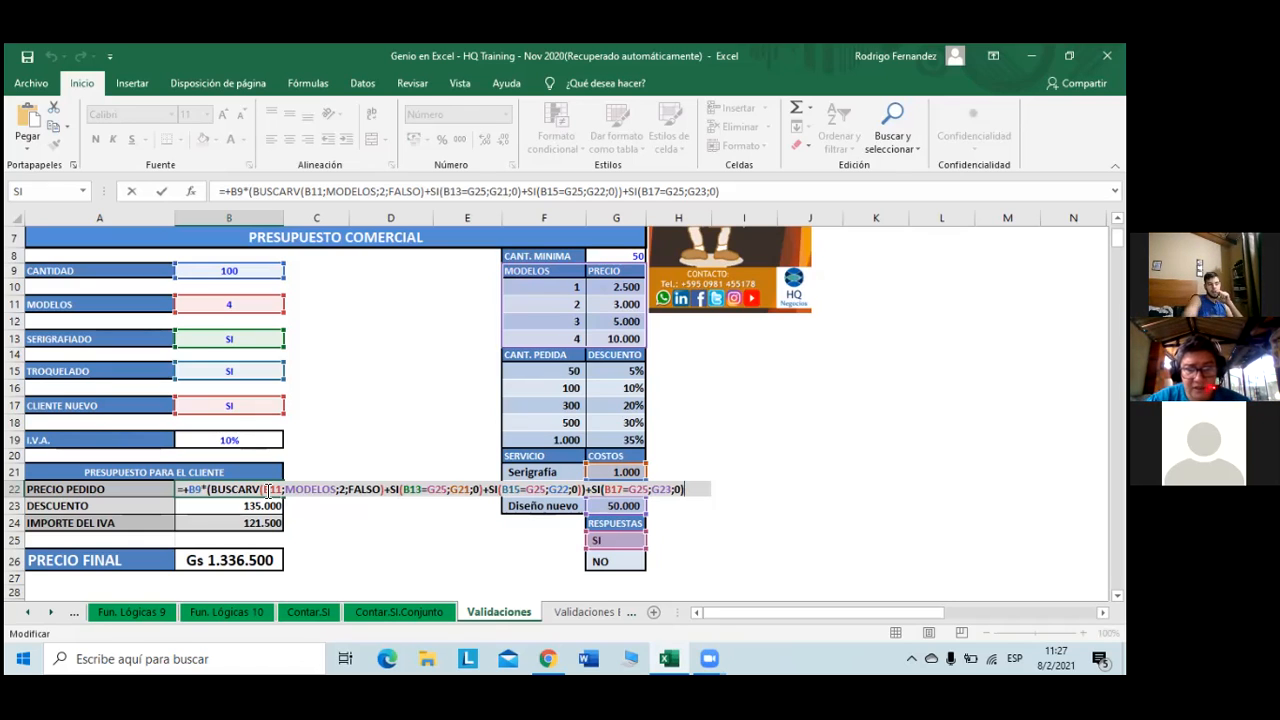
- Commit the Precio Pedido formula in B22, which returns 1.350.000, and scroll back to the top of the sheet
{"action": "key", "text": "ctrl+Return"}
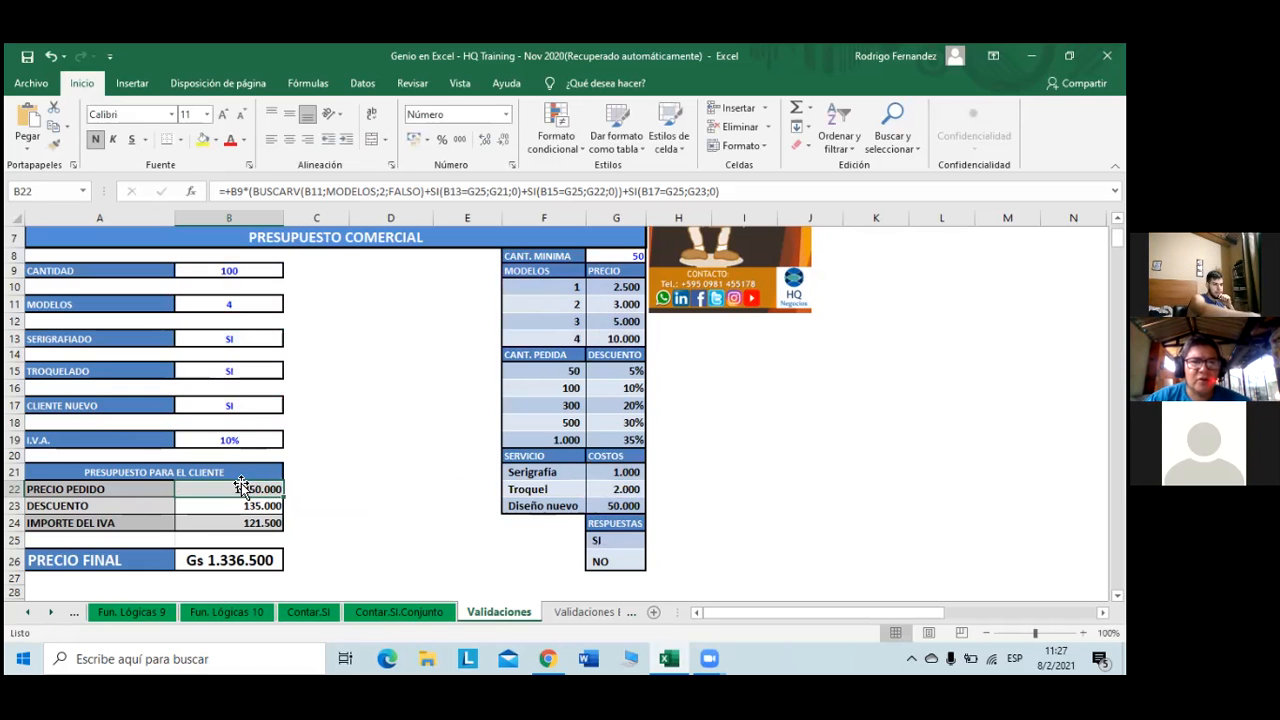
{"action": "scroll", "coordinate": [238, 484], "scroll_direction": "up", "scroll_amount": 2}
{"action": "scroll", "coordinate": [238, 484], "scroll_direction": "up", "scroll_amount": 1}
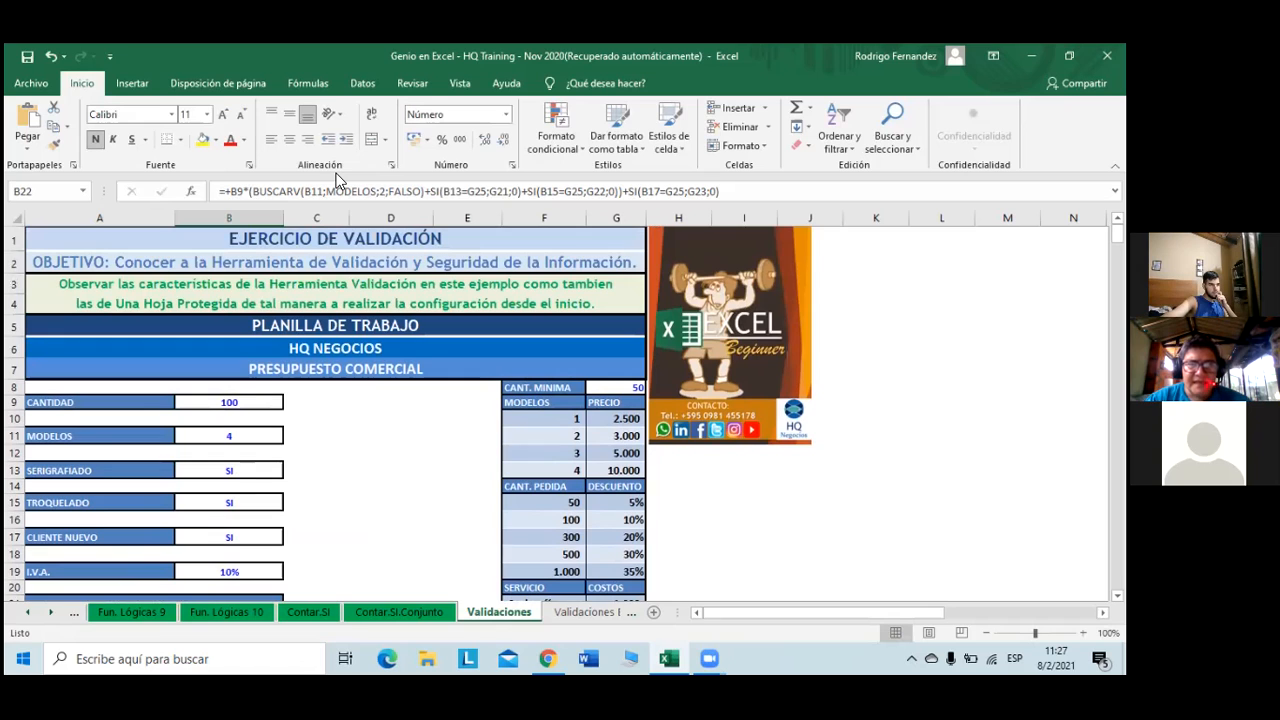
- Protect the Validaciones sheet with a password, entering it twice to confirm
{"action": "left_click", "coordinate": [412, 83]}
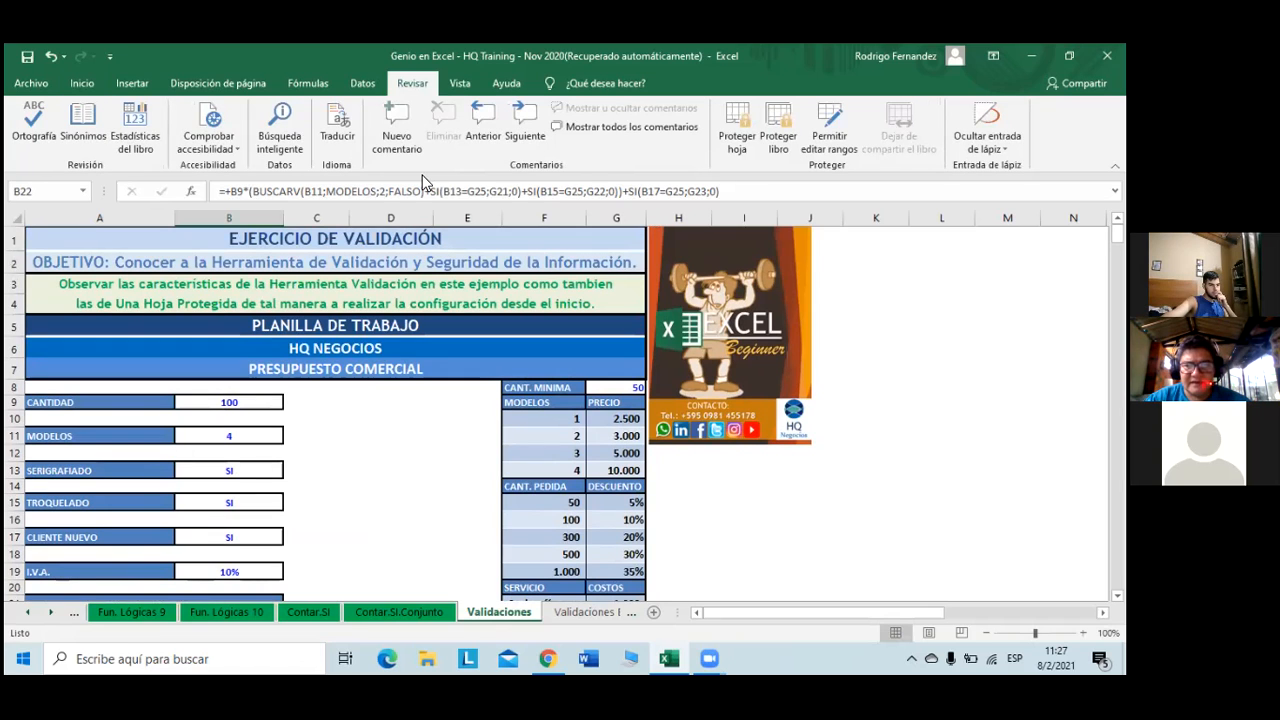
{"action": "left_click", "coordinate": [738, 125]}
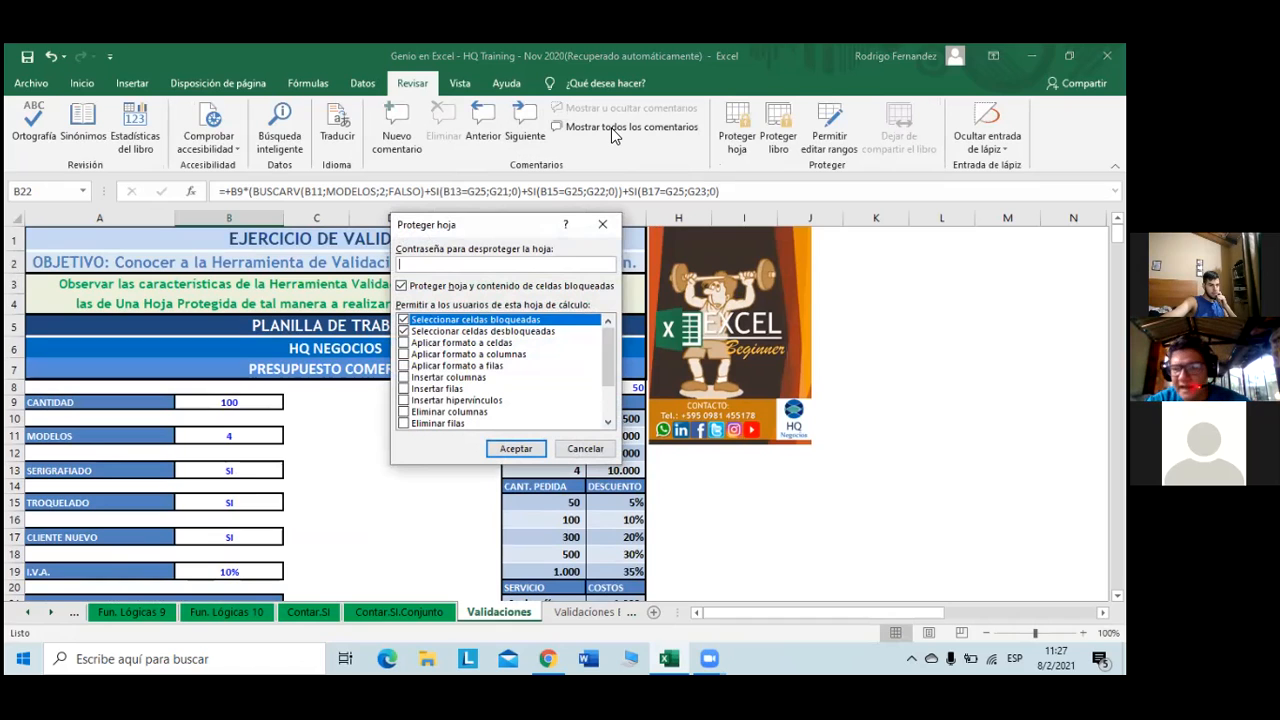
{"action": "type", "text": "123"}
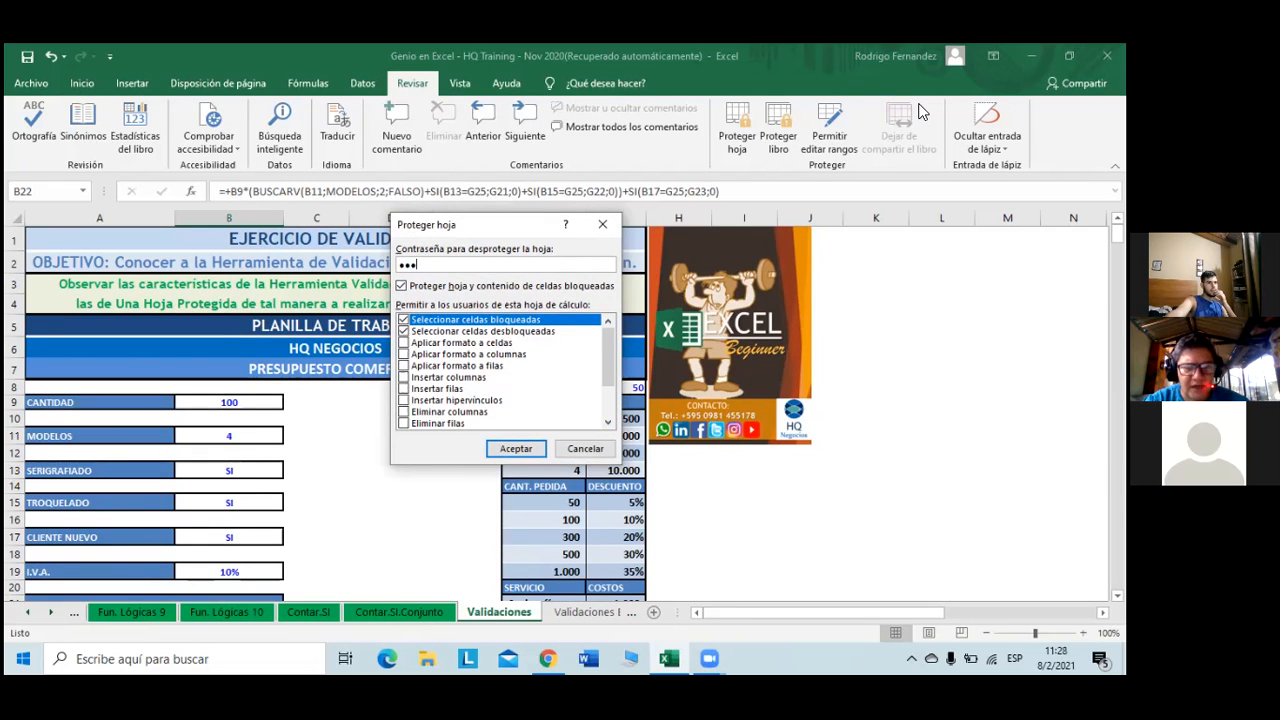
{"action": "left_click", "coordinate": [516, 448]}
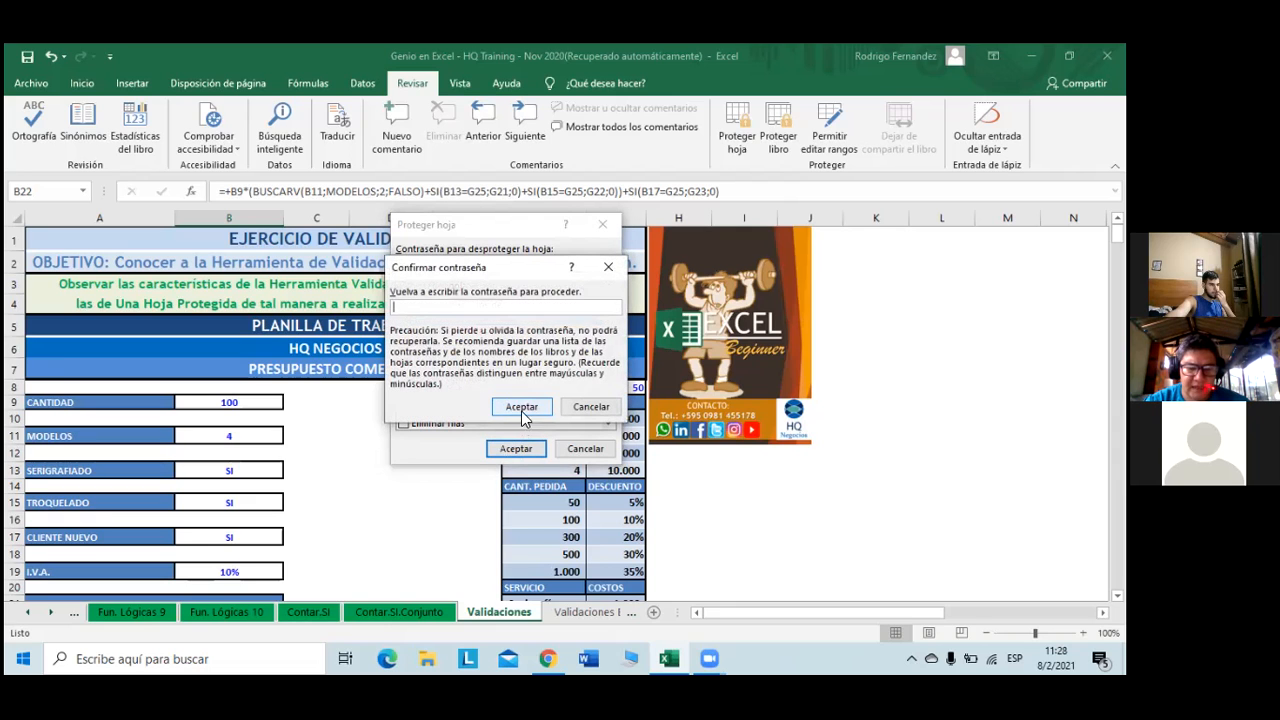
{"action": "type", "text": "123"}
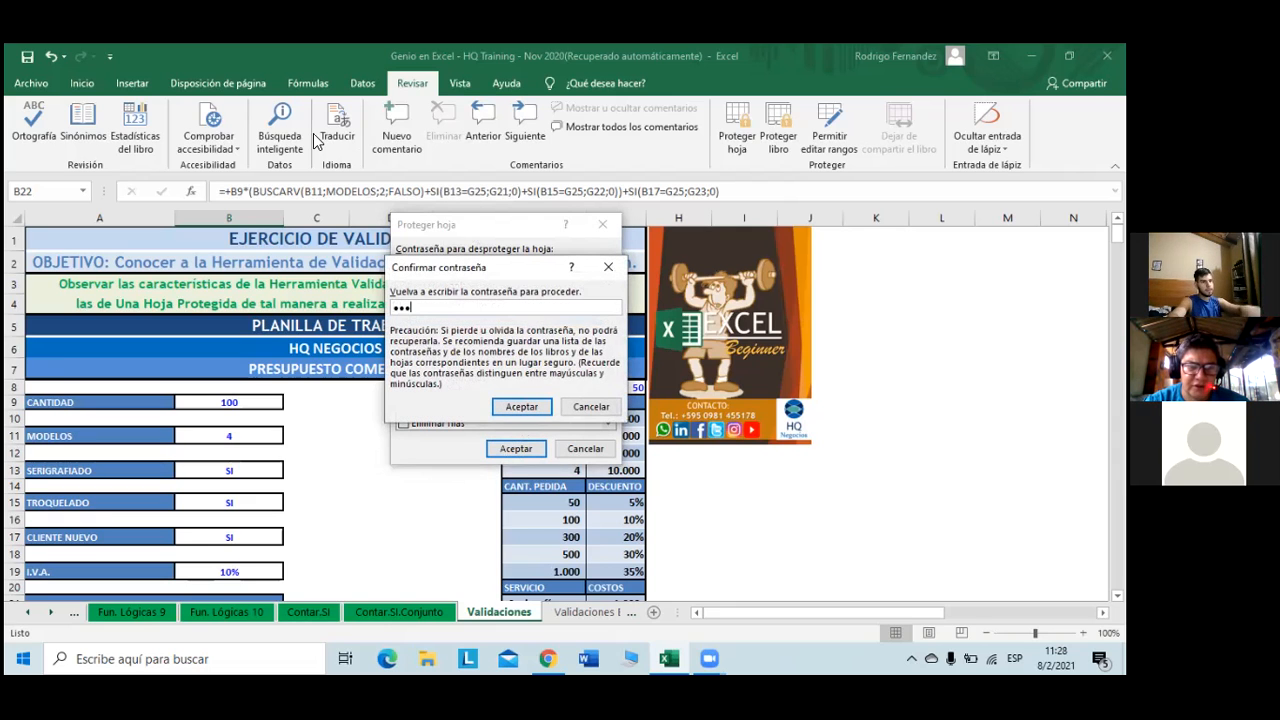
{"action": "left_click", "coordinate": [531, 405]}
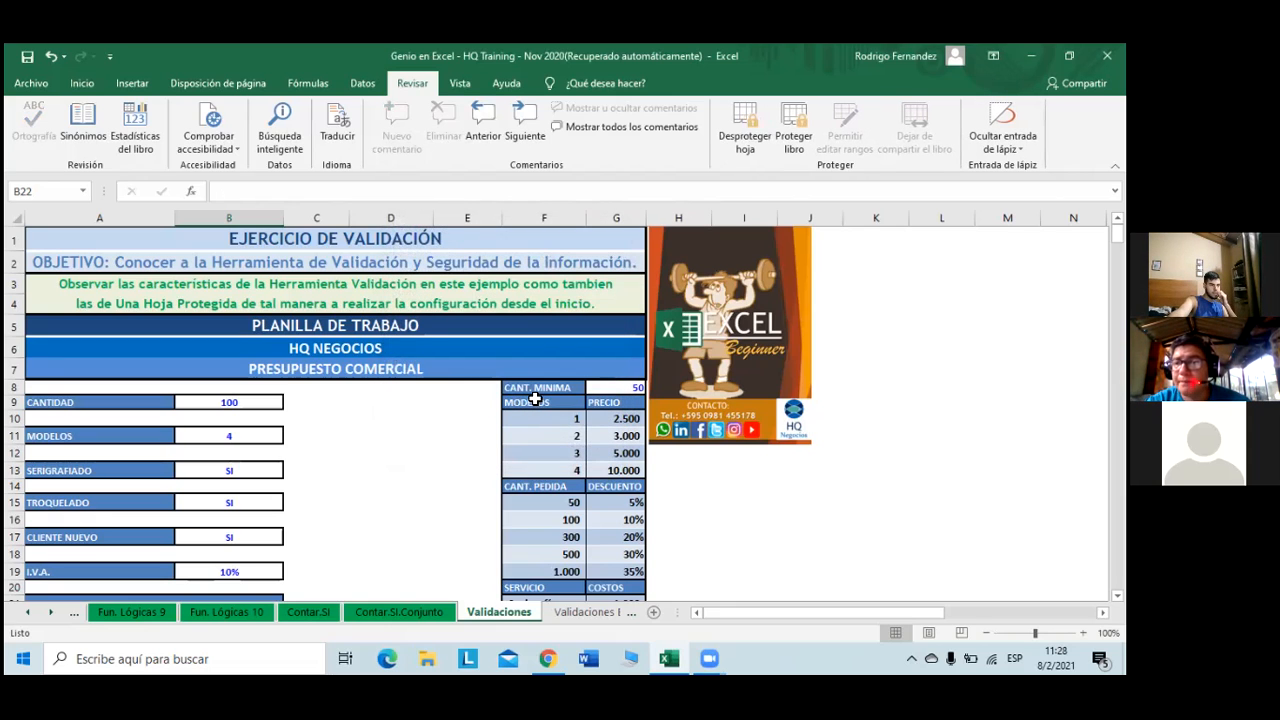
{"action": "left_click", "coordinate": [238, 401]}
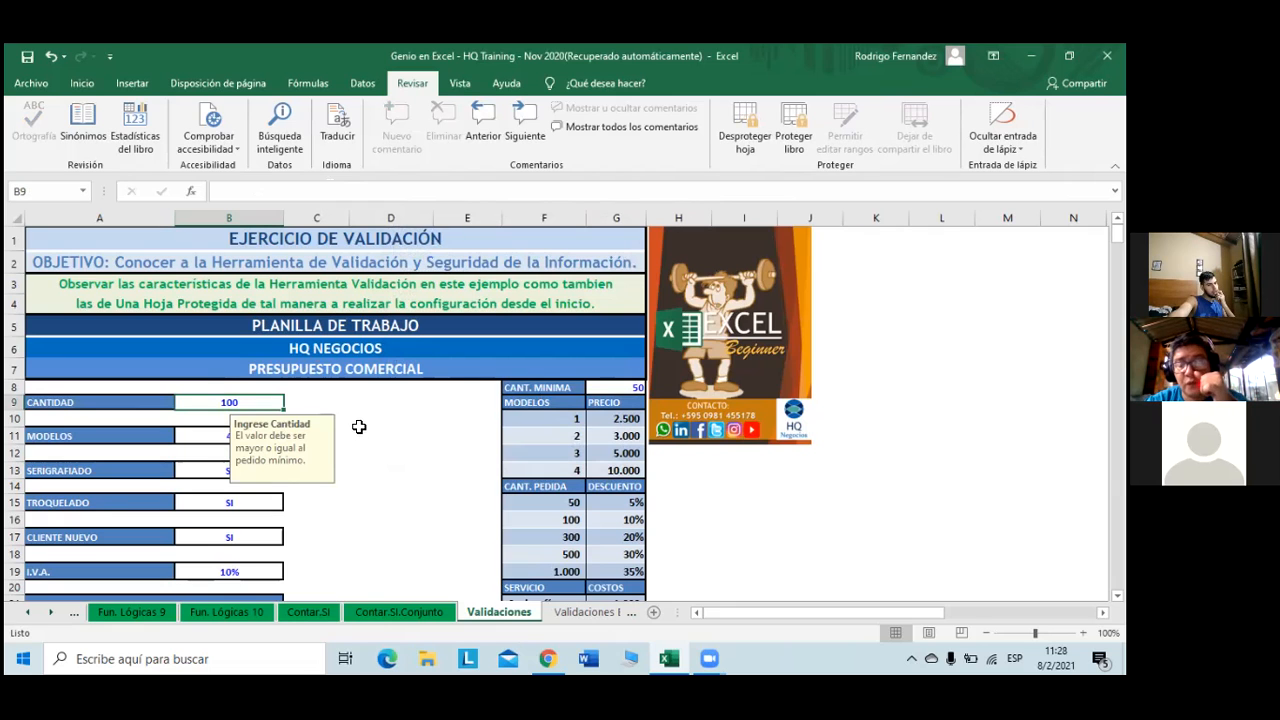
{"action": "scroll", "coordinate": [360, 420], "scroll_direction": "down", "scroll_amount": 5}
{"action": "left_click", "coordinate": [211, 341]}
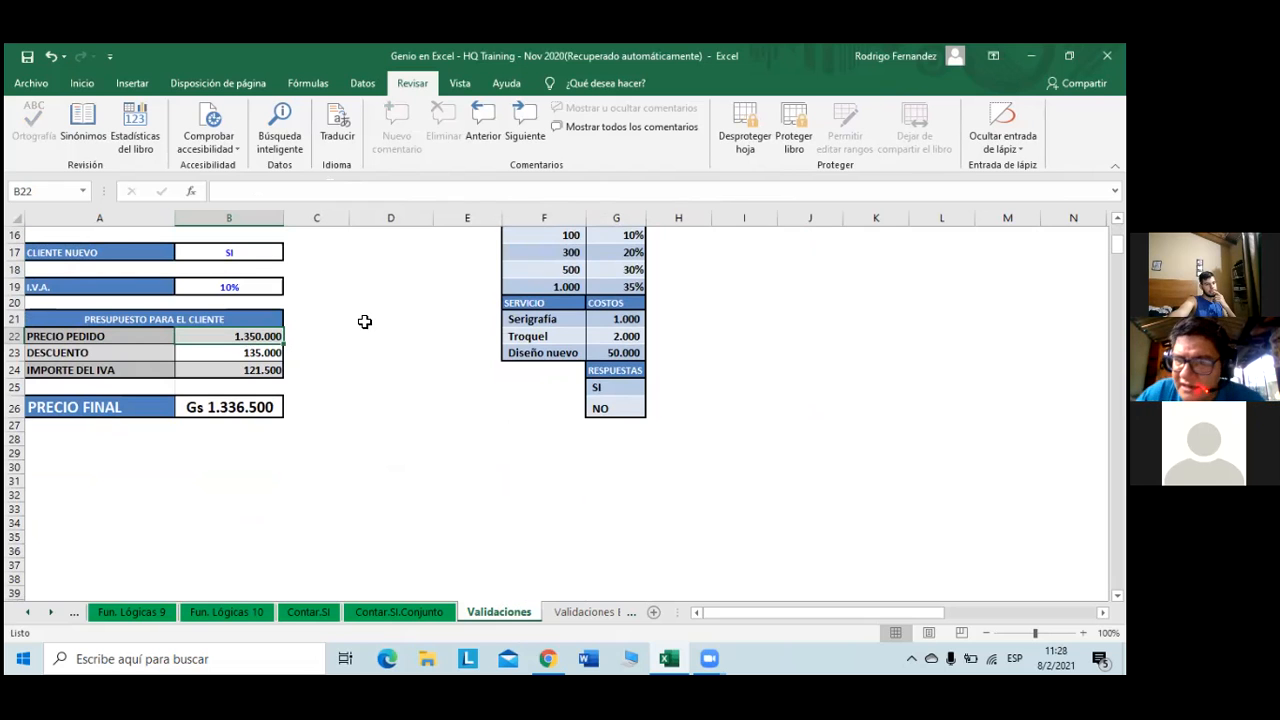
{"action": "scroll", "coordinate": [365, 321], "scroll_direction": "up", "scroll_amount": 3}
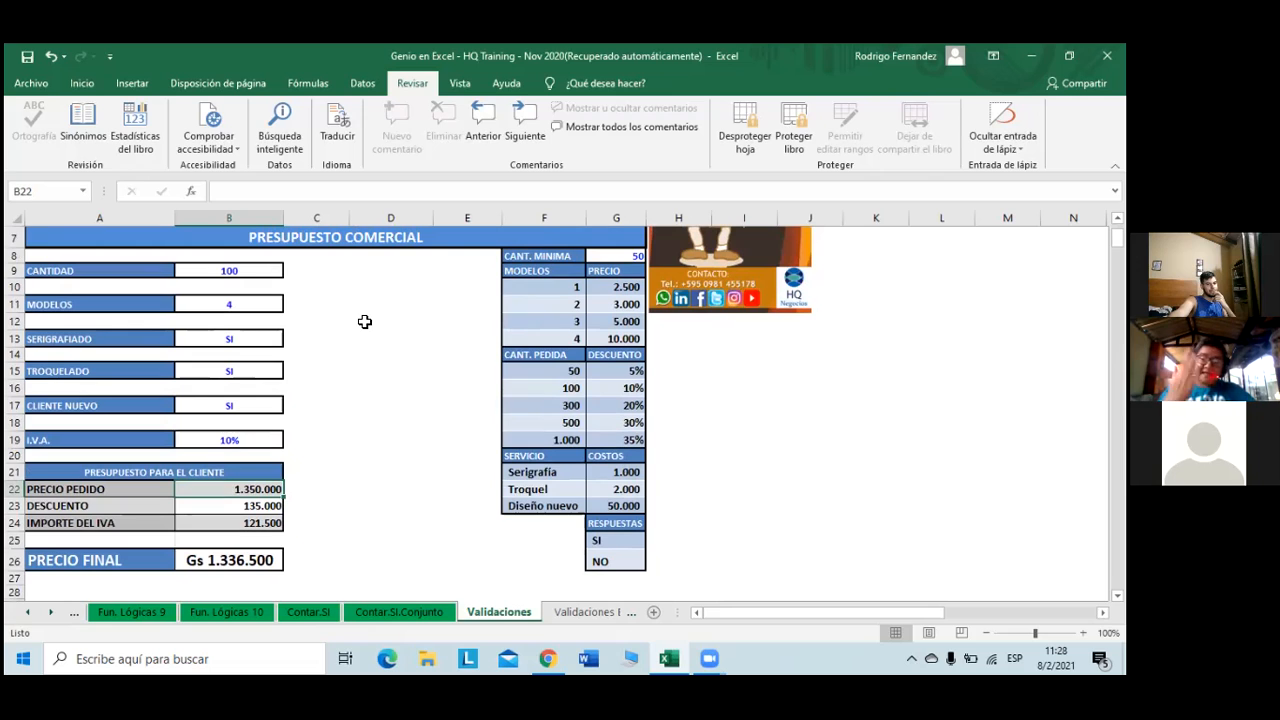
{"action": "left_click", "coordinate": [262, 270]}
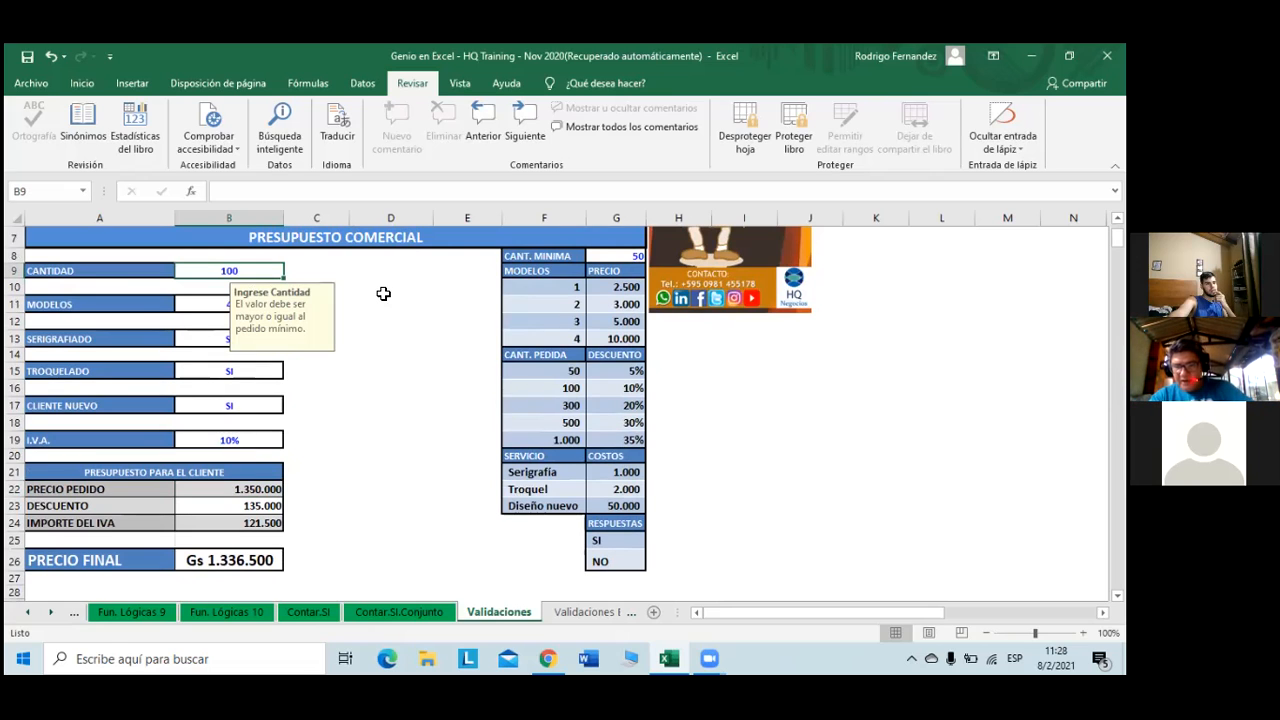
- Browse the Validaciones Ejercicio sheet, checking the empty Precio Pedido cell B23 and Cantidad cell B10
{"action": "left_click", "coordinate": [596, 613]}
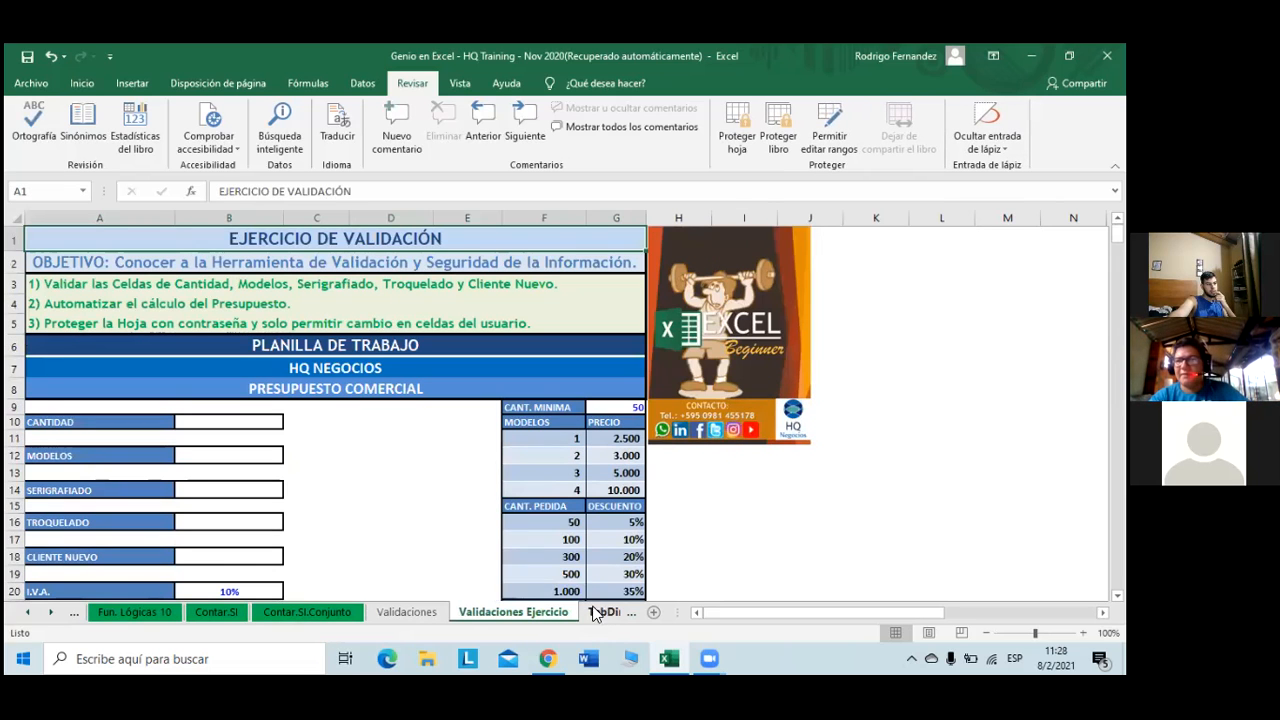
{"action": "scroll", "coordinate": [554, 496], "scroll_direction": "down", "scroll_amount": 3}
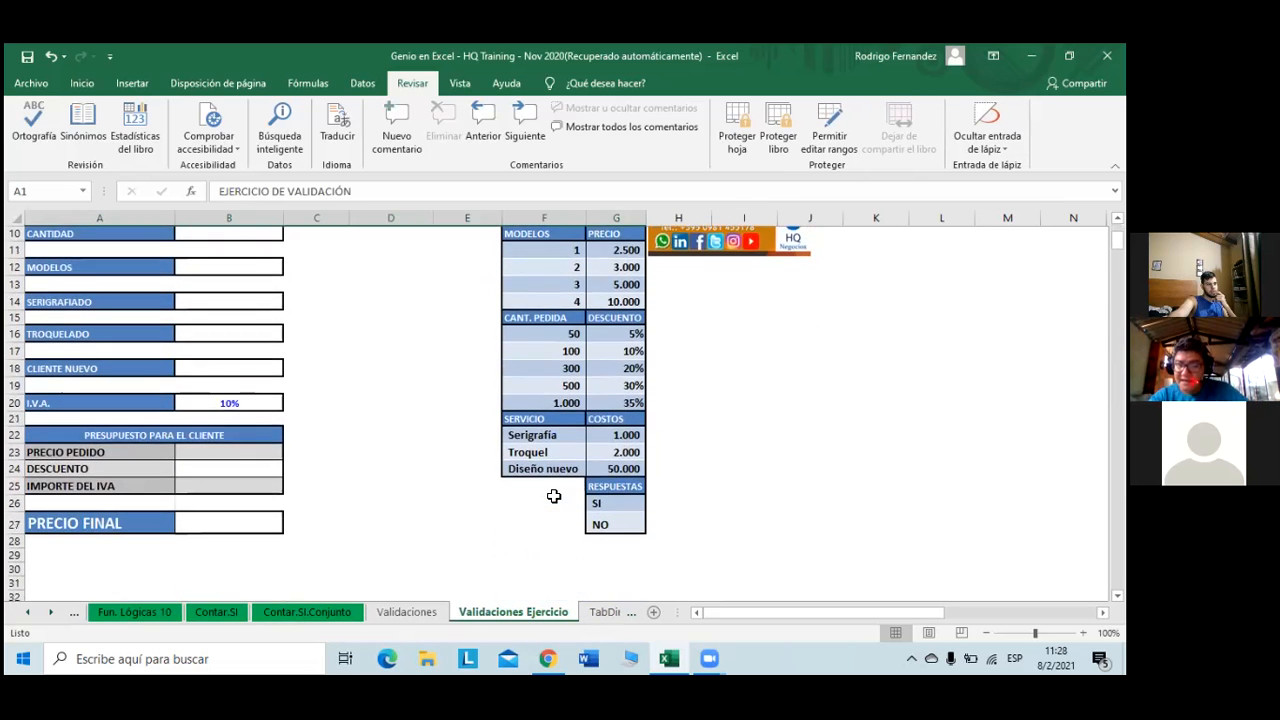
{"action": "left_click", "coordinate": [252, 452]}
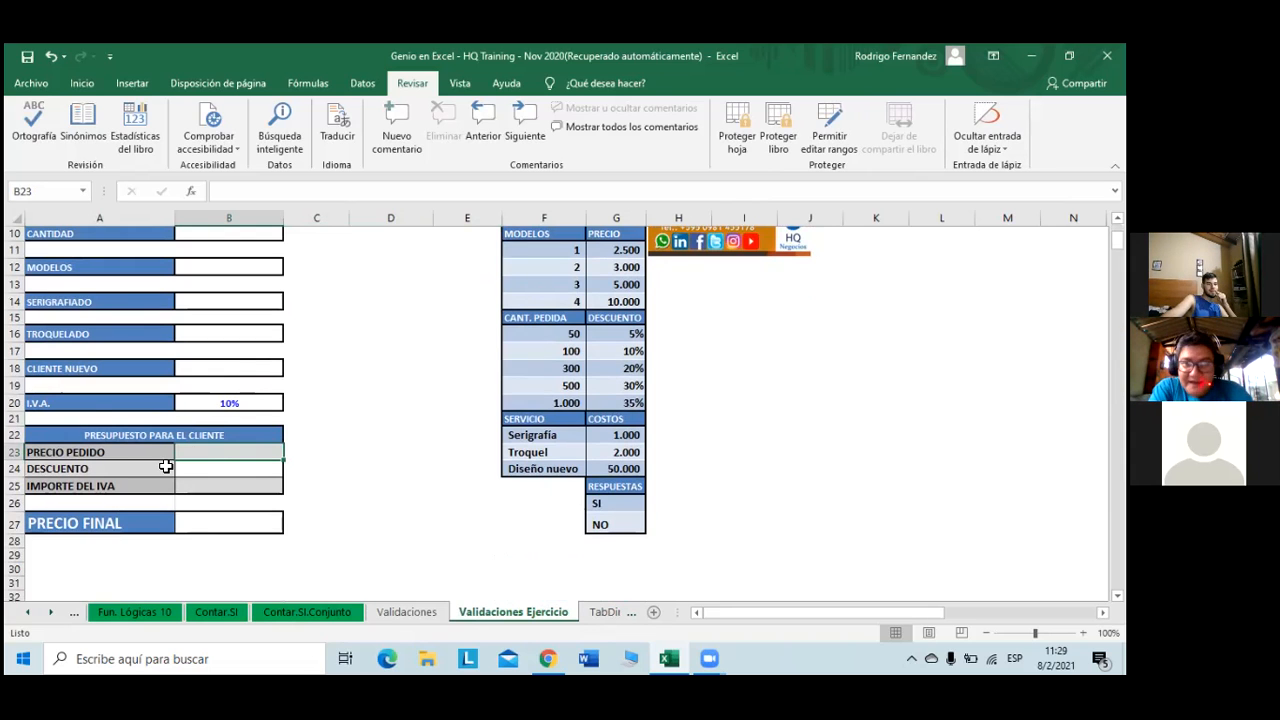
{"action": "scroll", "coordinate": [166, 467], "scroll_direction": "up", "scroll_amount": 1}
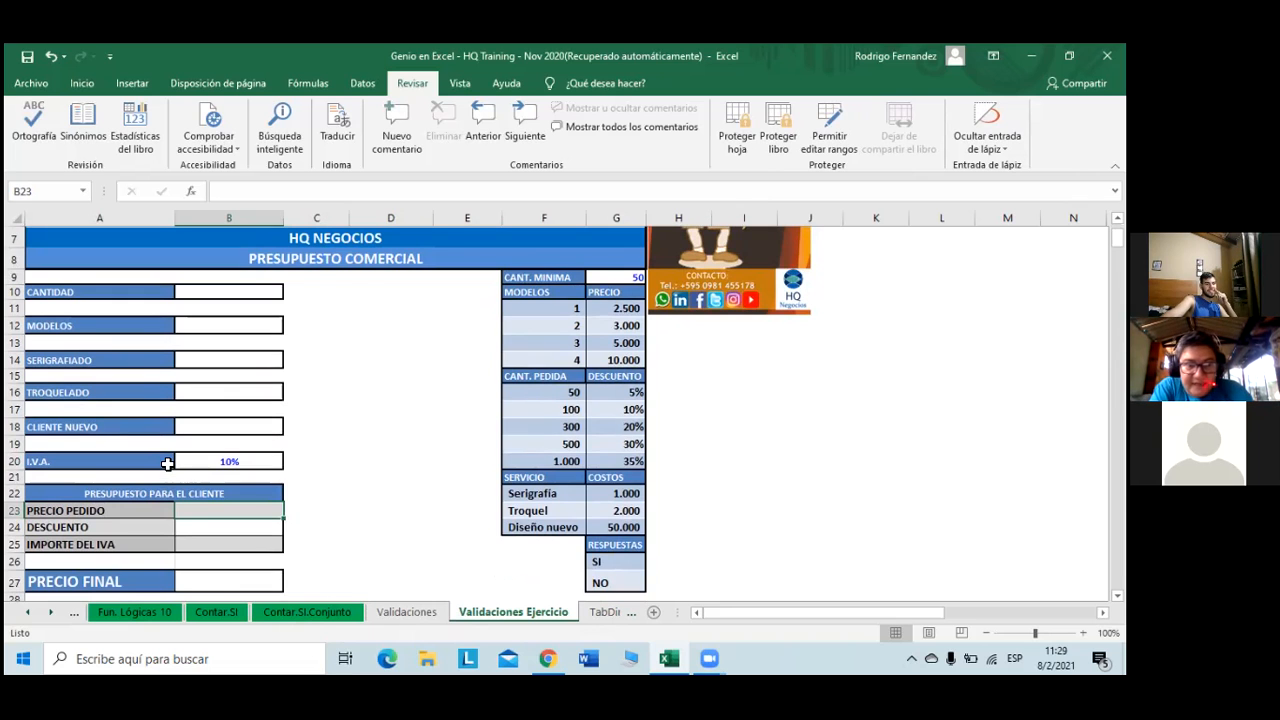
{"action": "scroll", "coordinate": [166, 467], "scroll_direction": "up", "scroll_amount": 1}
{"action": "scroll", "coordinate": [167, 464], "scroll_direction": "down", "scroll_amount": 1}
{"action": "scroll", "coordinate": [167, 464], "scroll_direction": "up", "scroll_amount": 2}
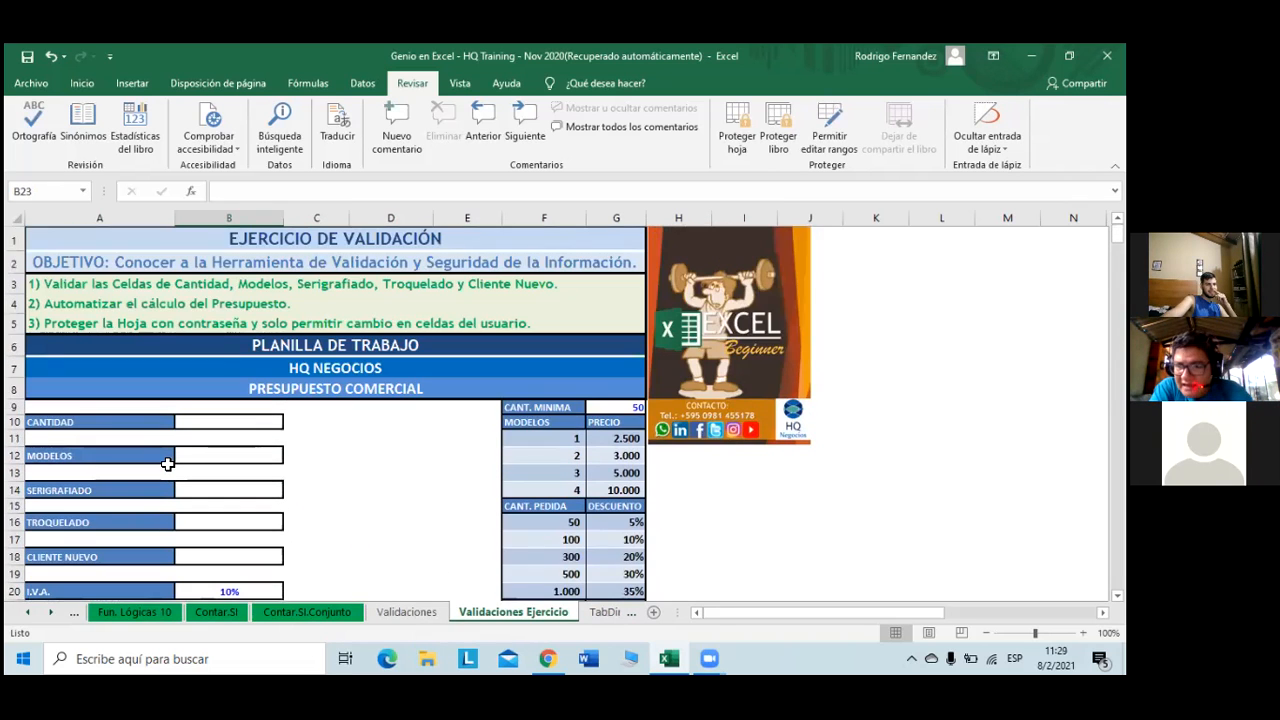
{"action": "scroll", "coordinate": [167, 464], "scroll_direction": "down", "scroll_amount": 1}
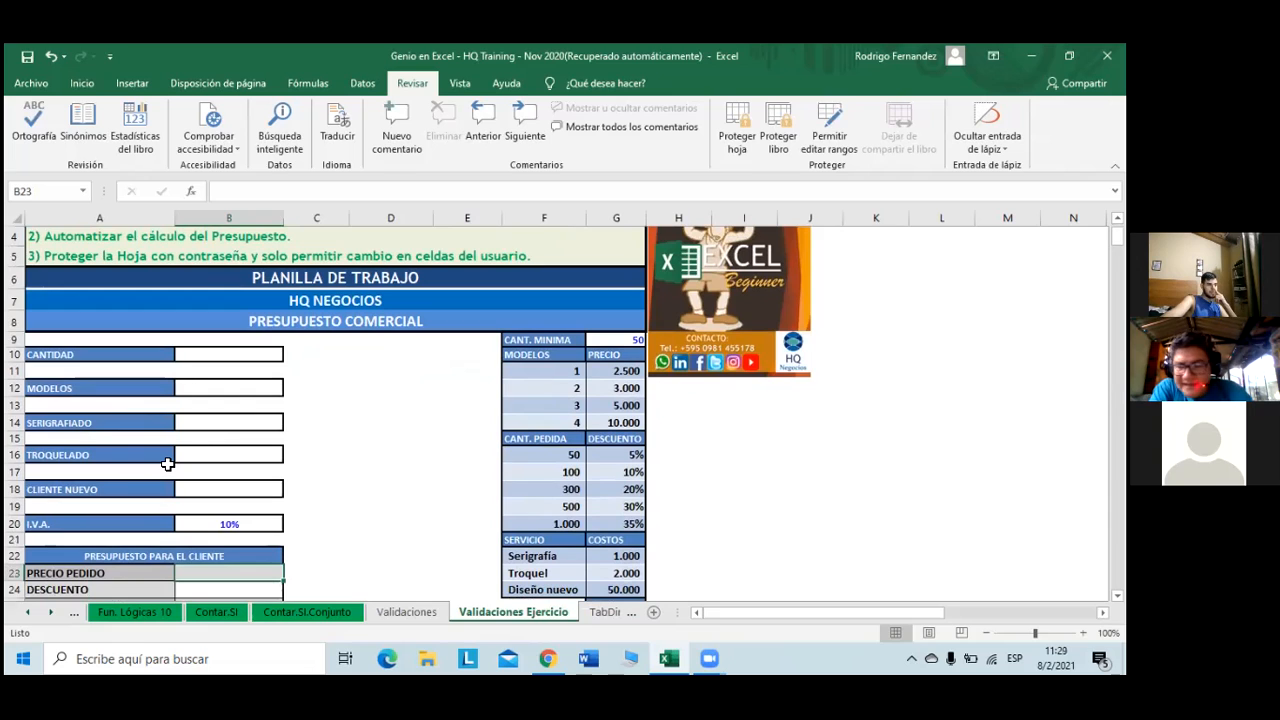
{"action": "left_click", "coordinate": [258, 356]}
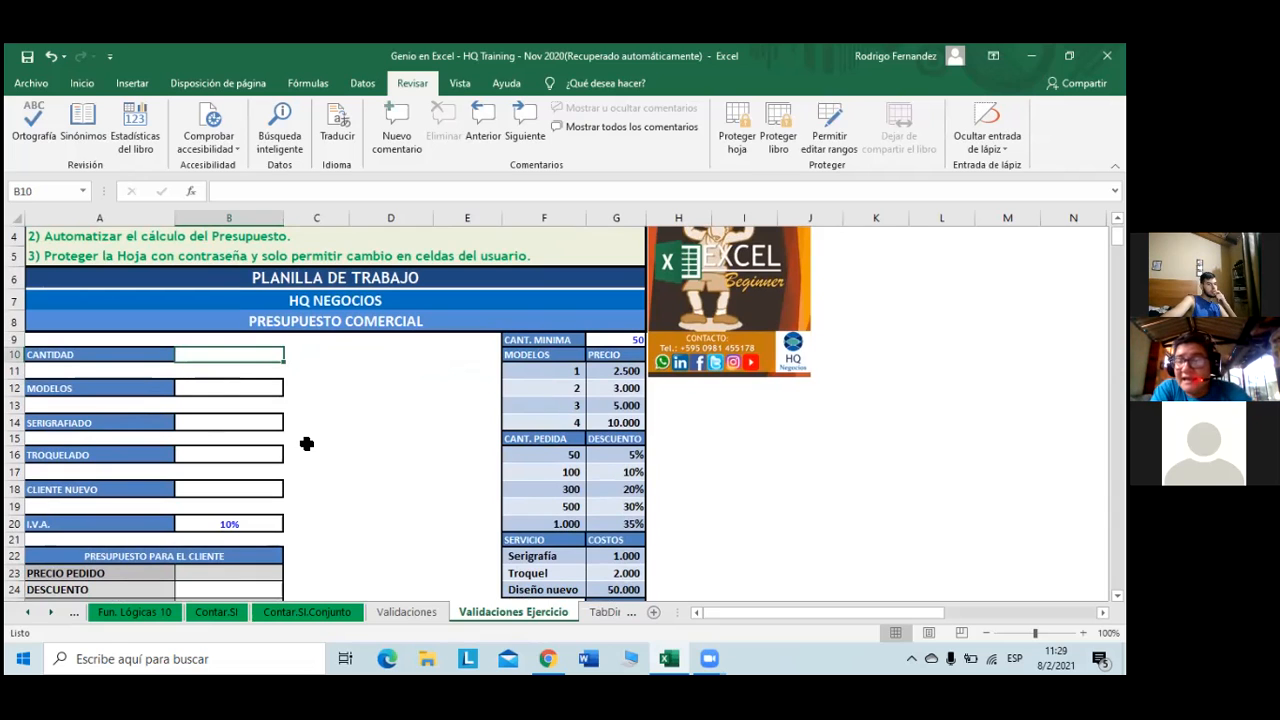
- Return to Validaciones and try editing a cell to trigger the protected-sheet warning
{"action": "left_click", "coordinate": [420, 609]}
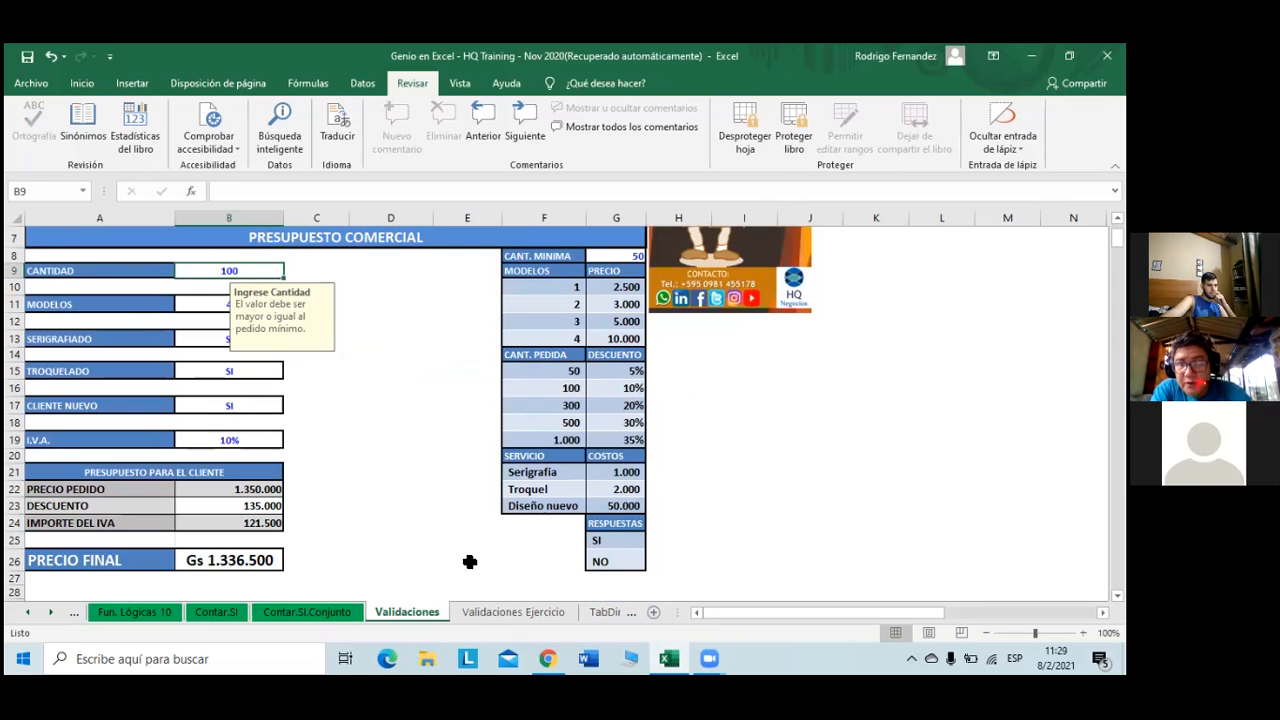
{"action": "left_click", "coordinate": [497, 610]}
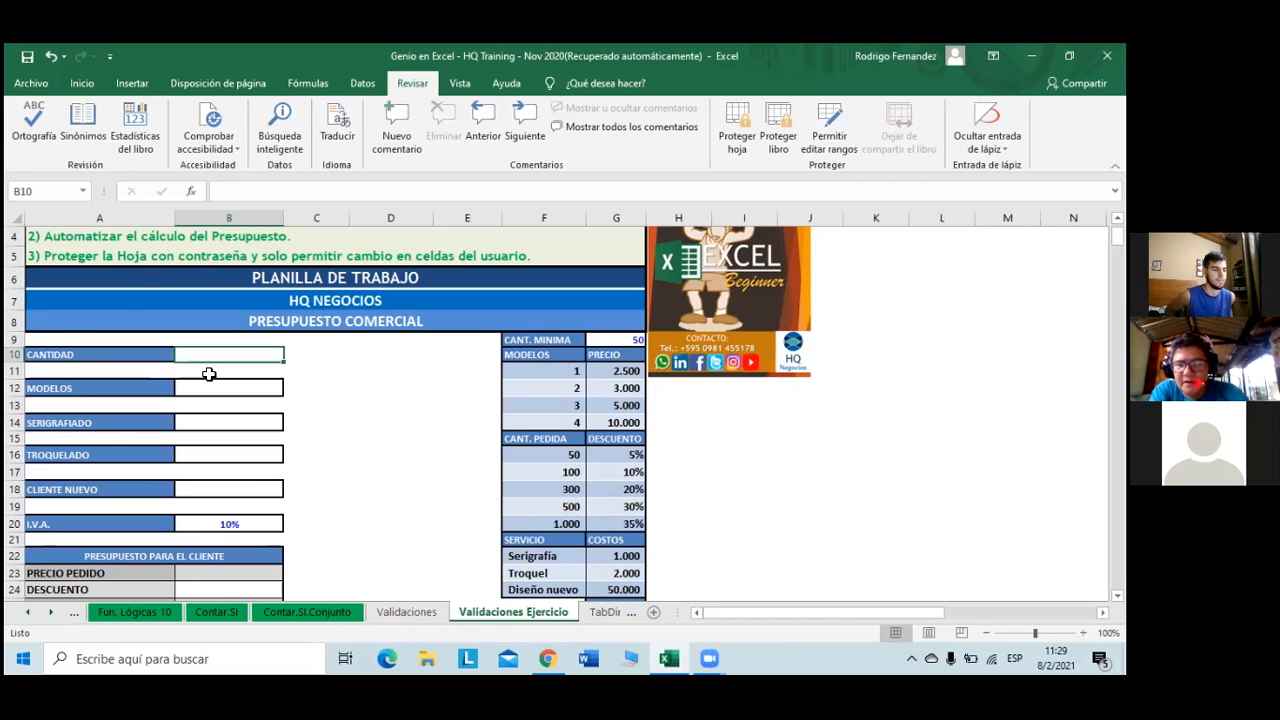
{"action": "left_click", "coordinate": [384, 609]}
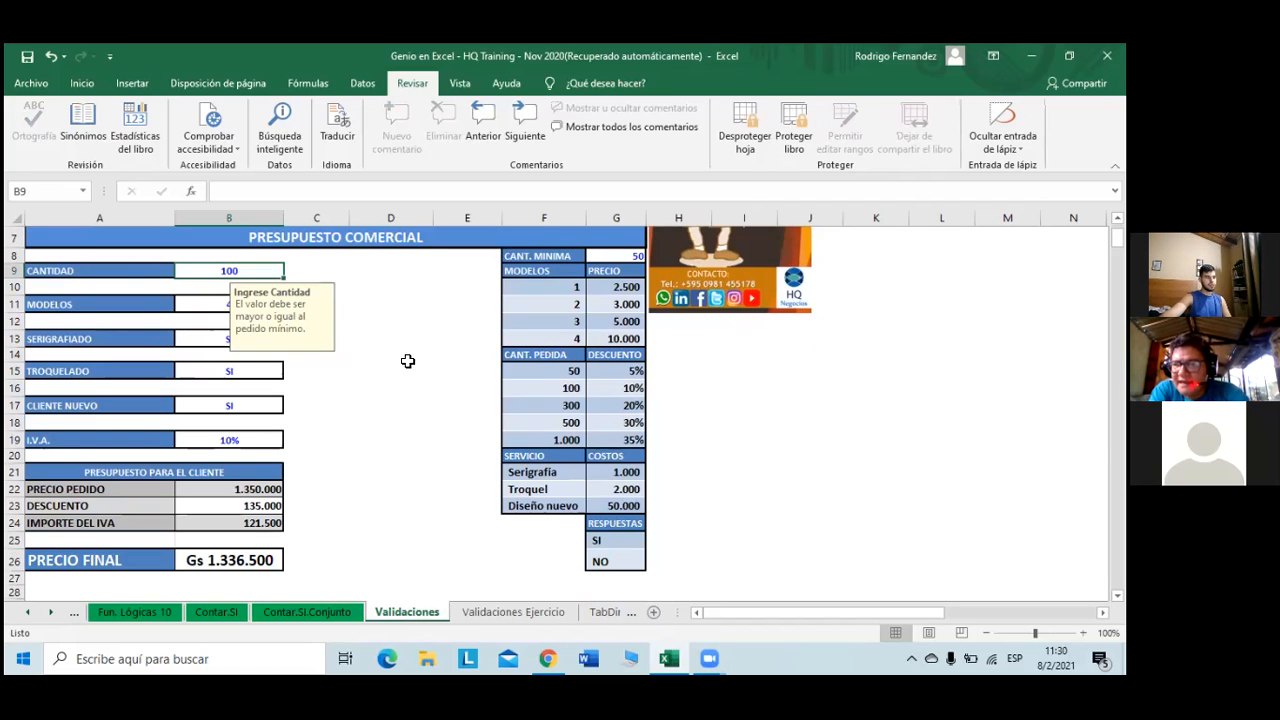
{"action": "double_click", "coordinate": [446, 311]}
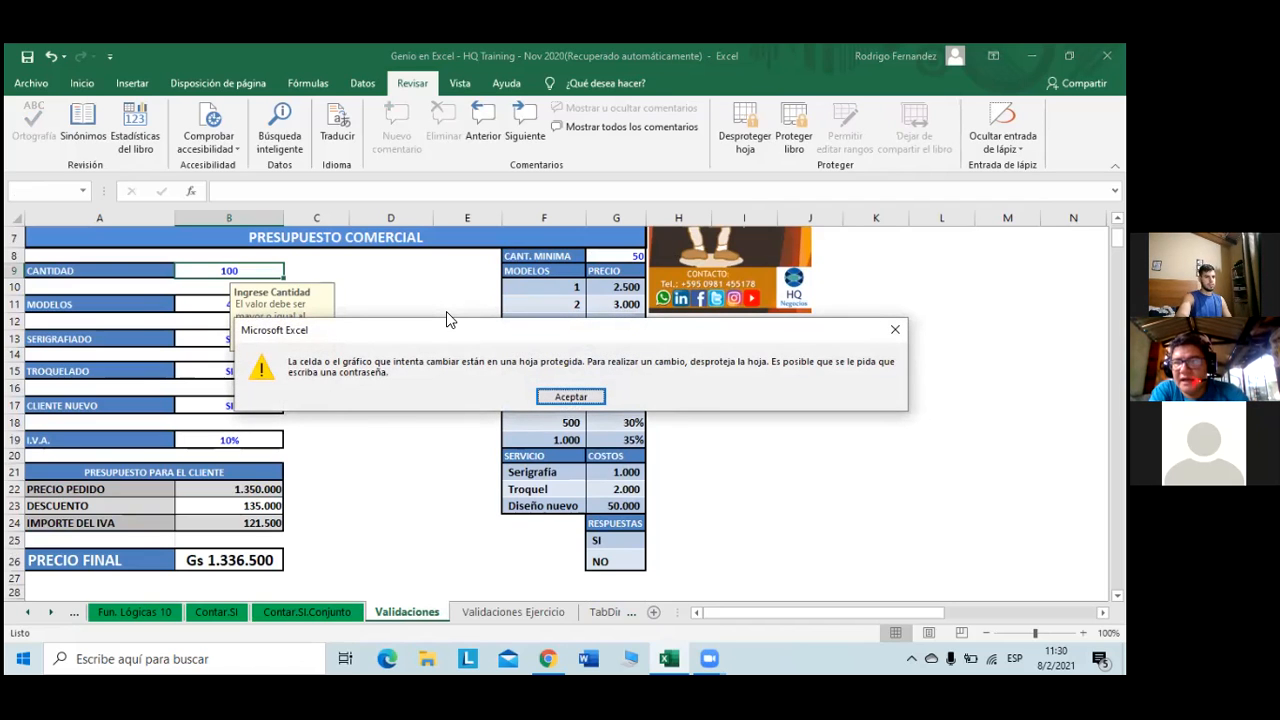
- Dismiss the warning and unprotect the Validaciones sheet with its password
{"action": "left_click", "coordinate": [571, 397]}
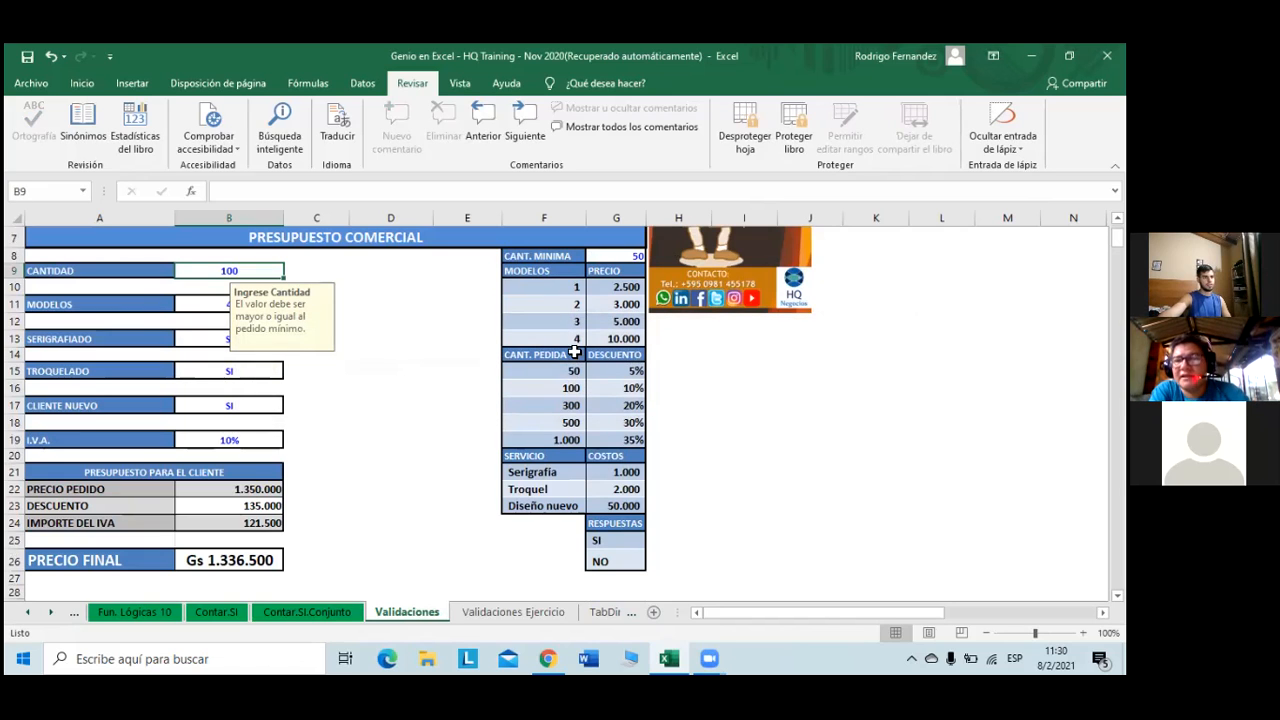
{"action": "left_click", "coordinate": [742, 148]}
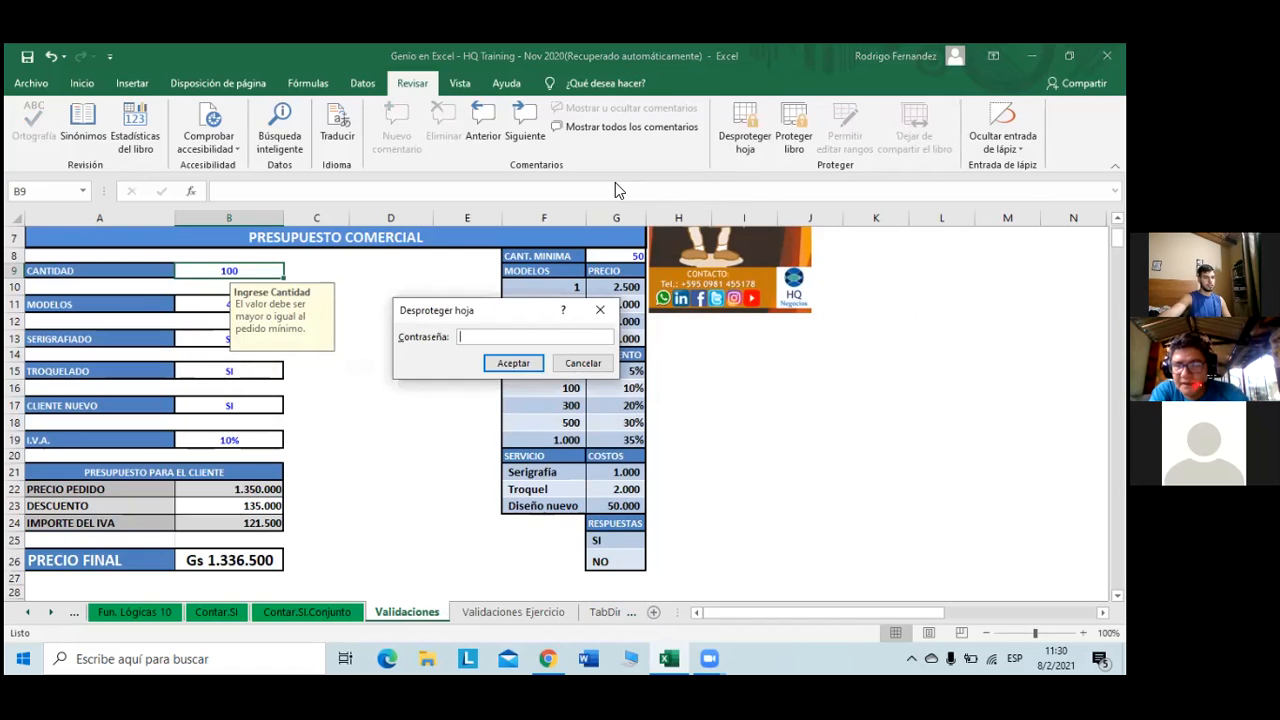
{"action": "type", "text": "123"}
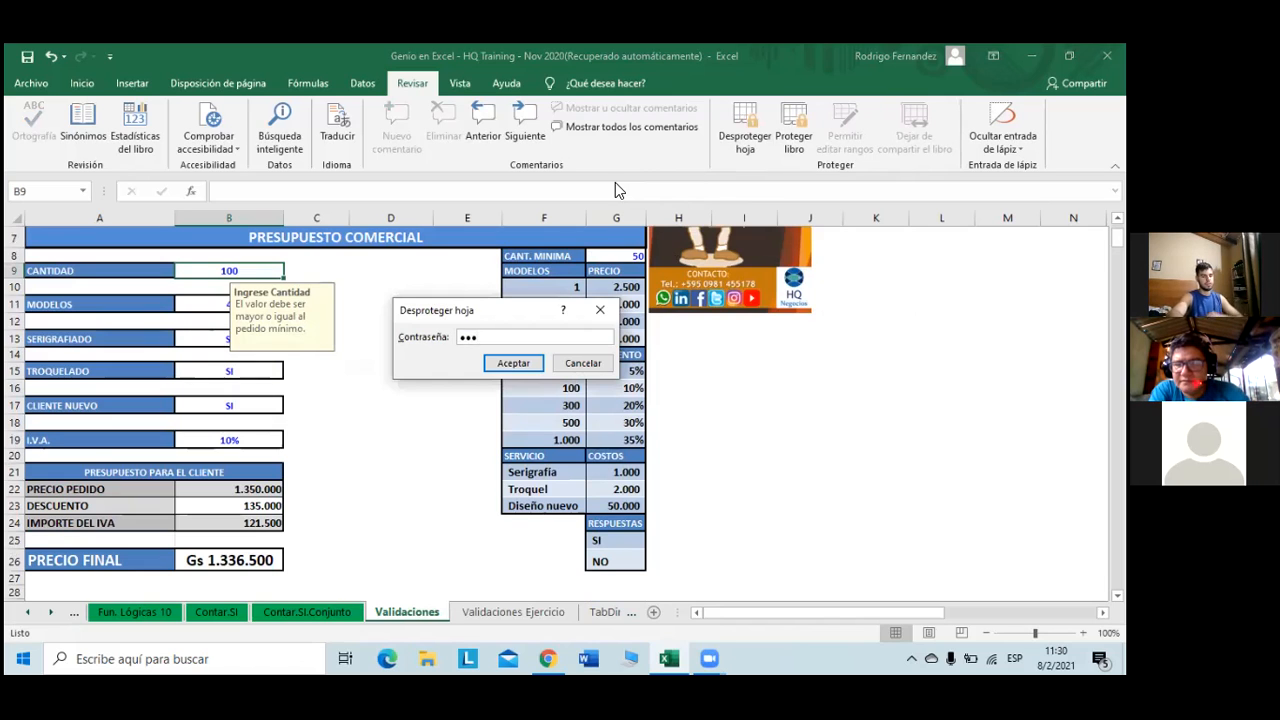
{"action": "key", "text": "Return"}
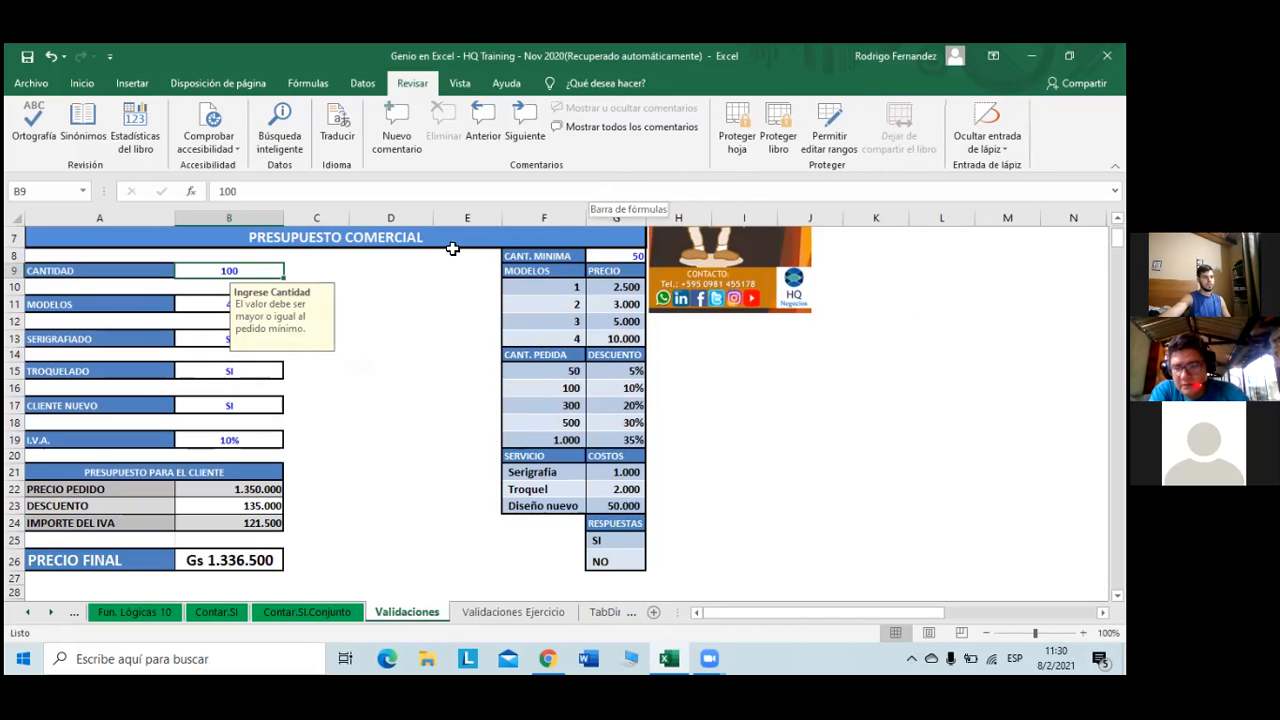
- Test Cantidad in B9: 35 is rejected, 135 is accepted, and the input message shows
{"action": "left_click", "coordinate": [328, 188]}
{"action": "key", "text": "BackSpace"}
{"action": "key", "text": "BackSpace"}
{"action": "key", "text": "BackSpace"}
{"action": "type", "text": "35"}
{"action": "key", "text": "Return"}
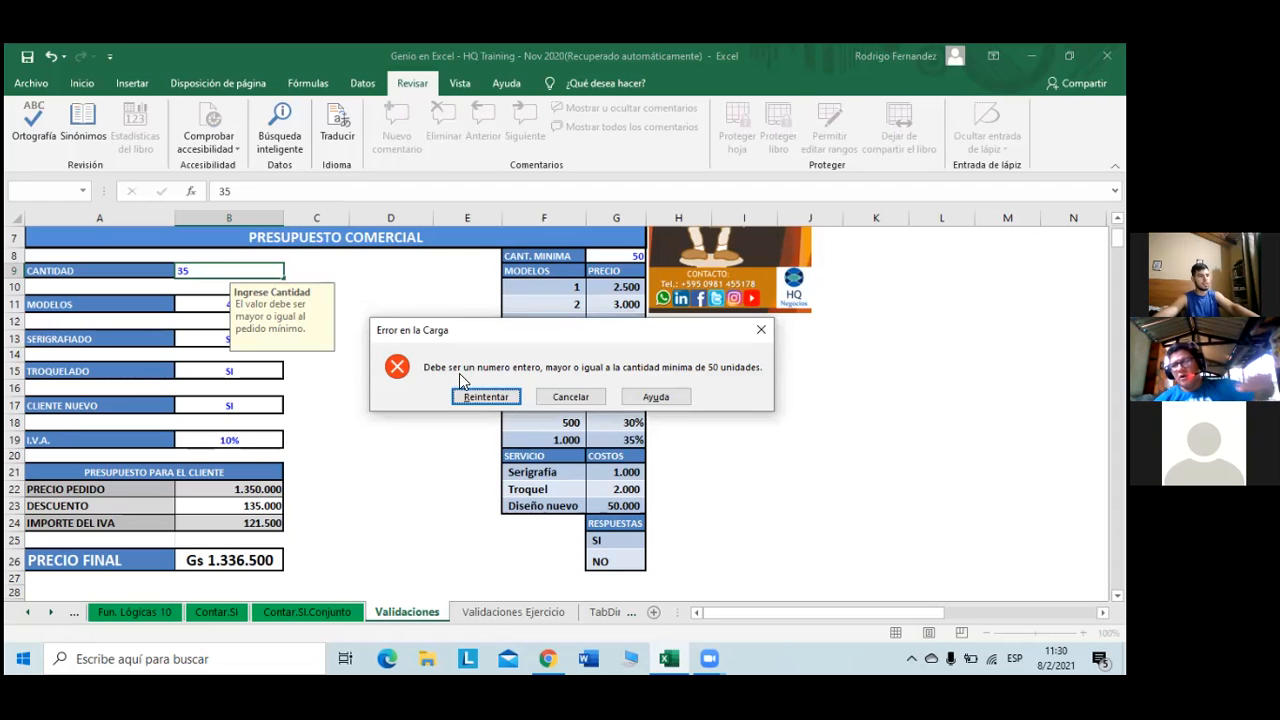
{"action": "left_click", "coordinate": [486, 396]}
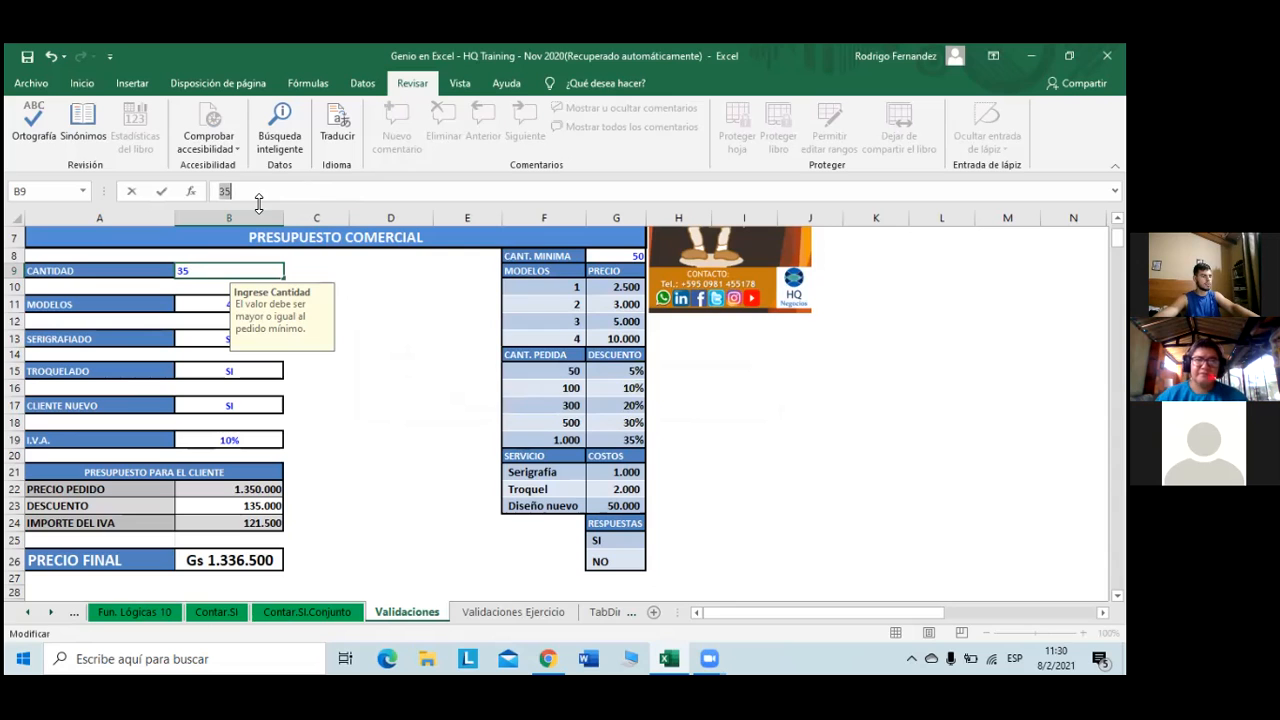
{"action": "type", "text": "135"}
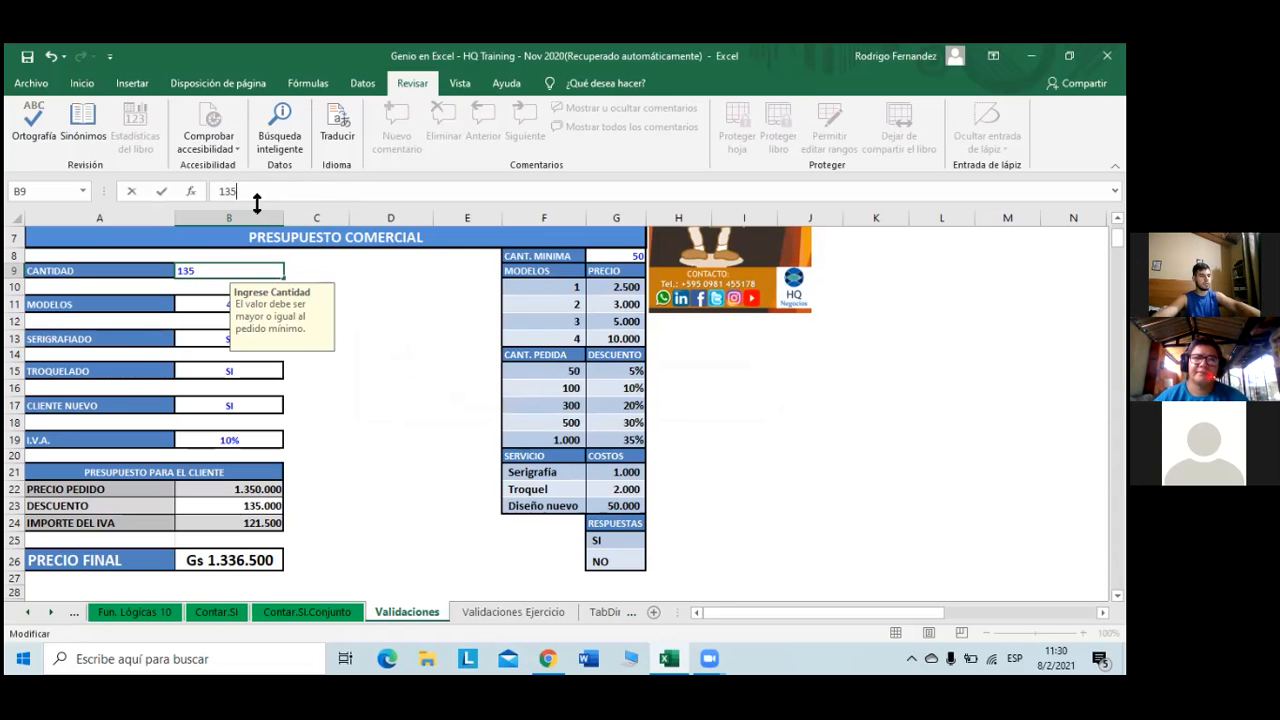
{"action": "key", "text": "Return"}
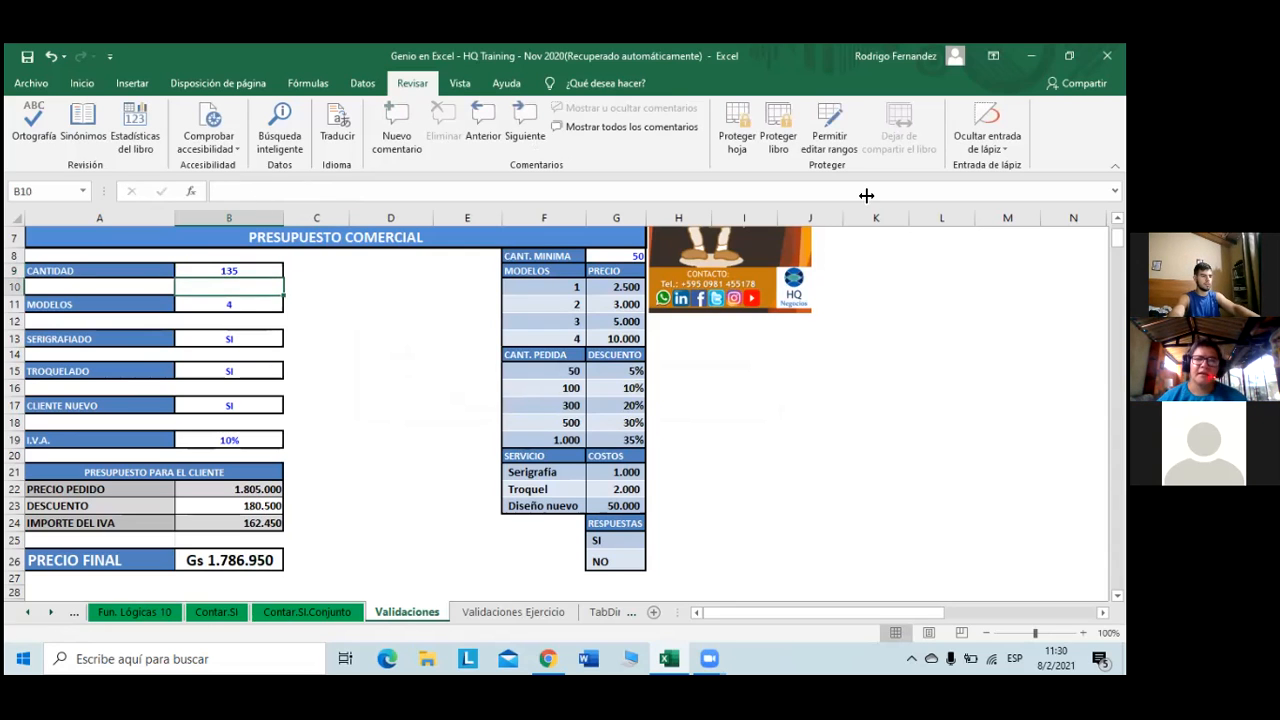
{"action": "left_click", "coordinate": [259, 271]}
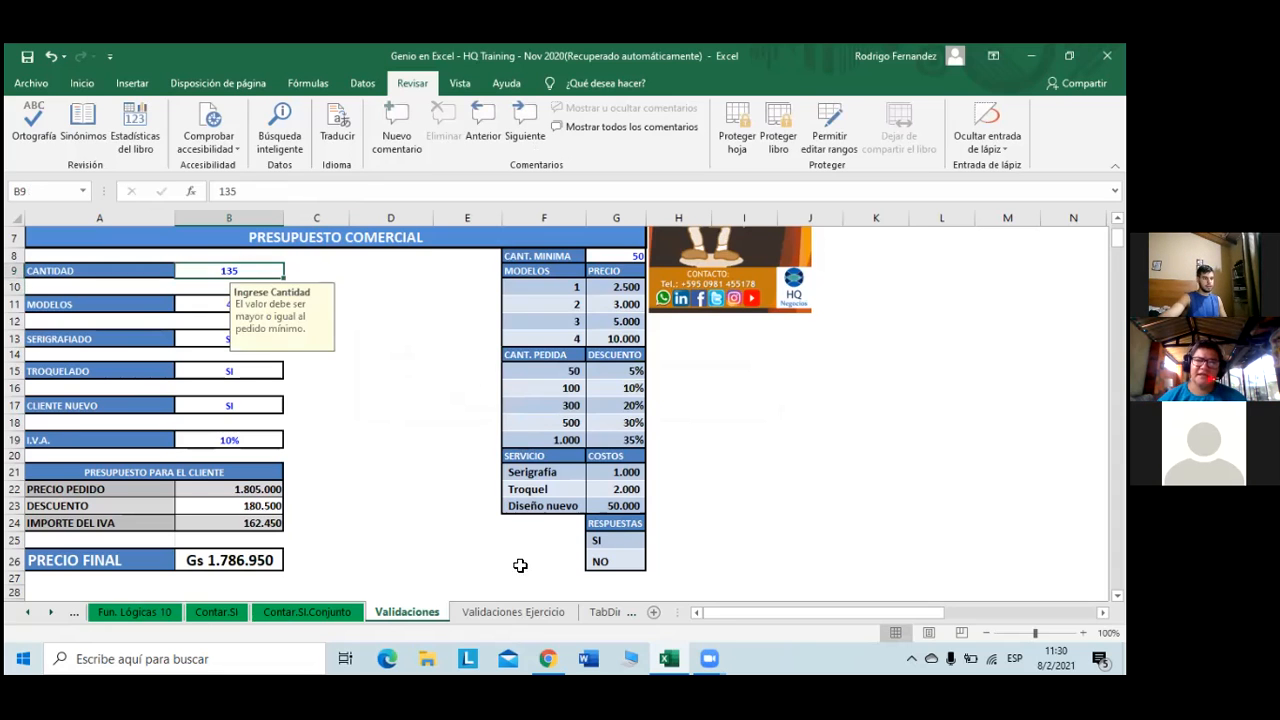
- Switch to Validaciones Ejercicio, look through the ribbon tabs, then open Validación de datos on Datos
{"action": "left_click", "coordinate": [548, 614]}
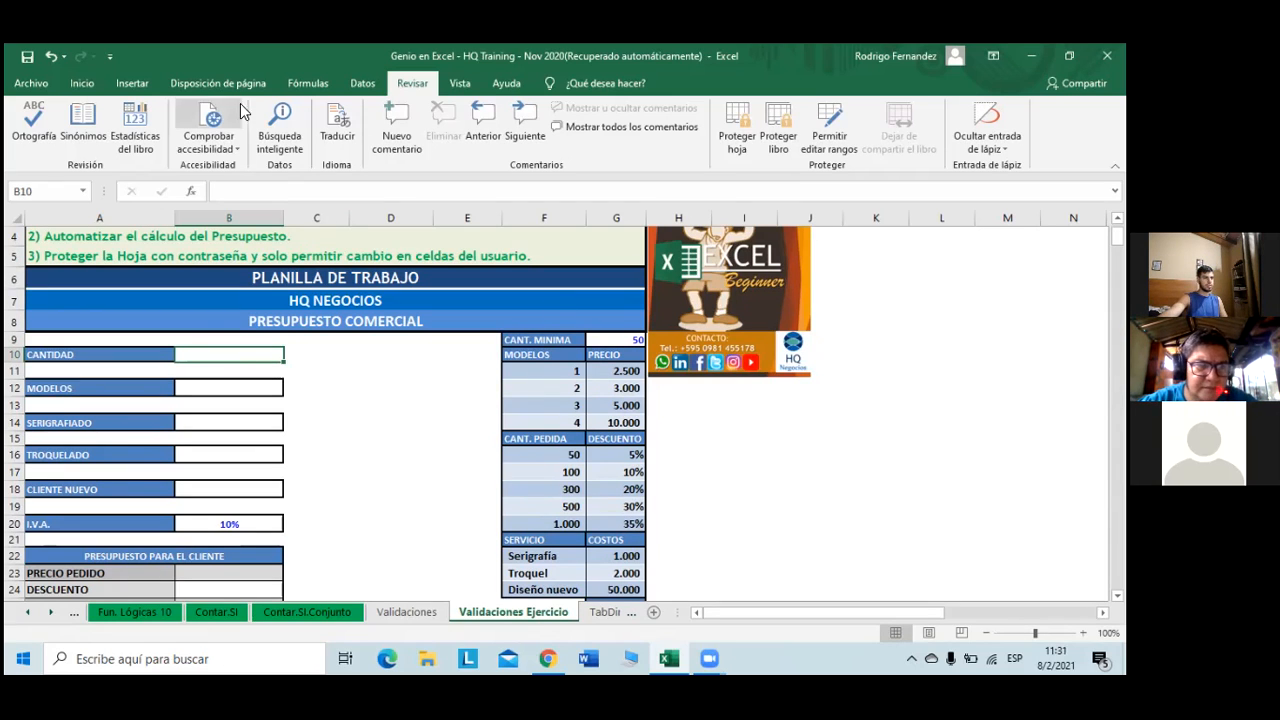
{"action": "left_click", "coordinate": [133, 84]}
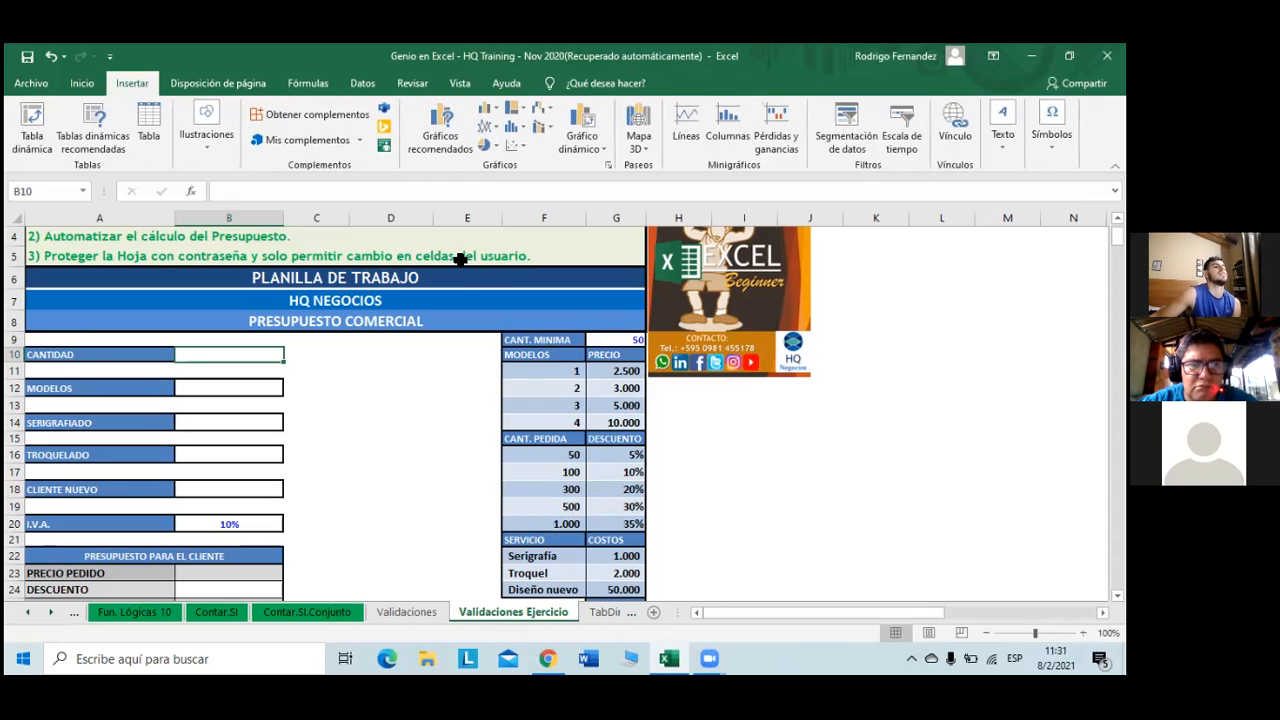
{"action": "left_click", "coordinate": [205, 84]}
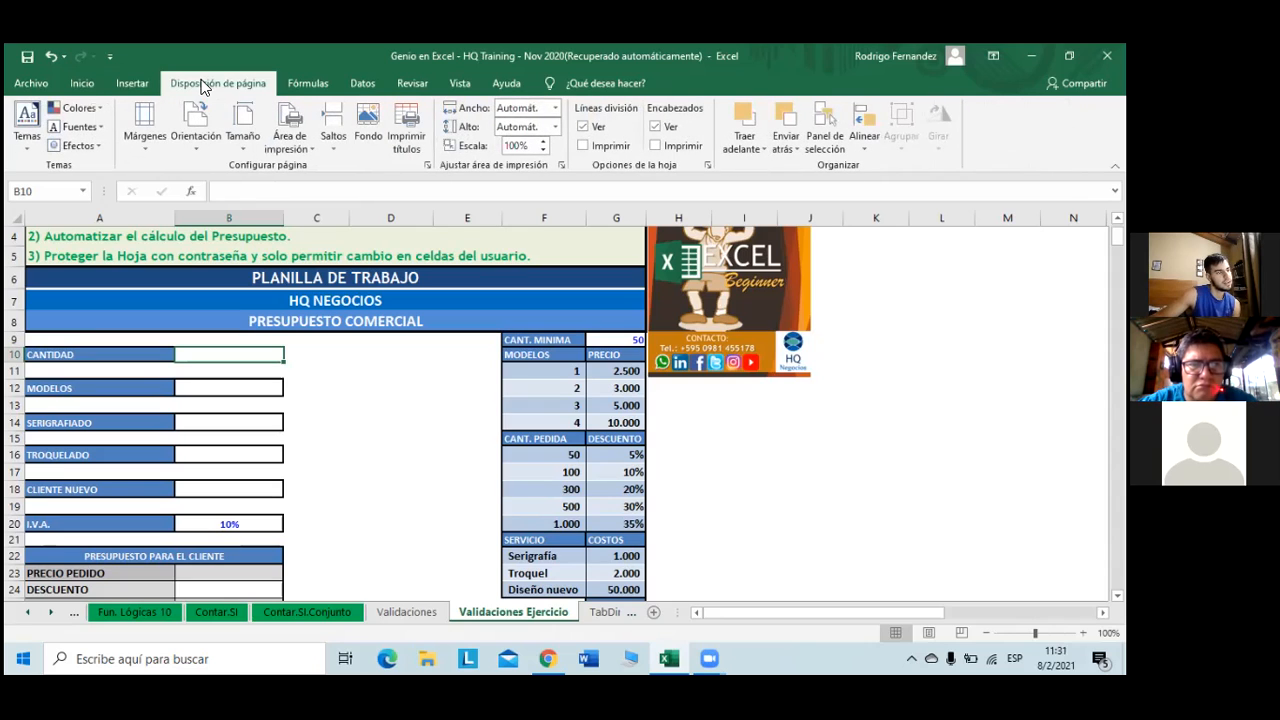
{"action": "left_click", "coordinate": [308, 85]}
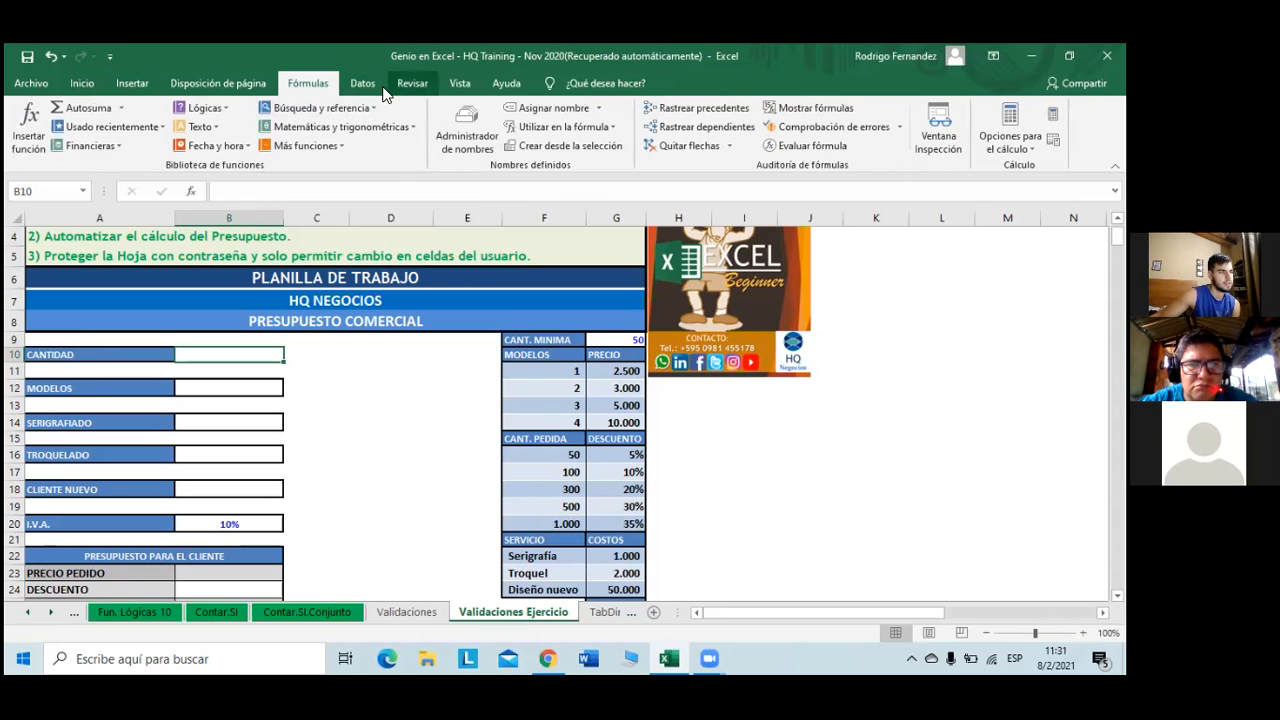
{"action": "left_click", "coordinate": [373, 86]}
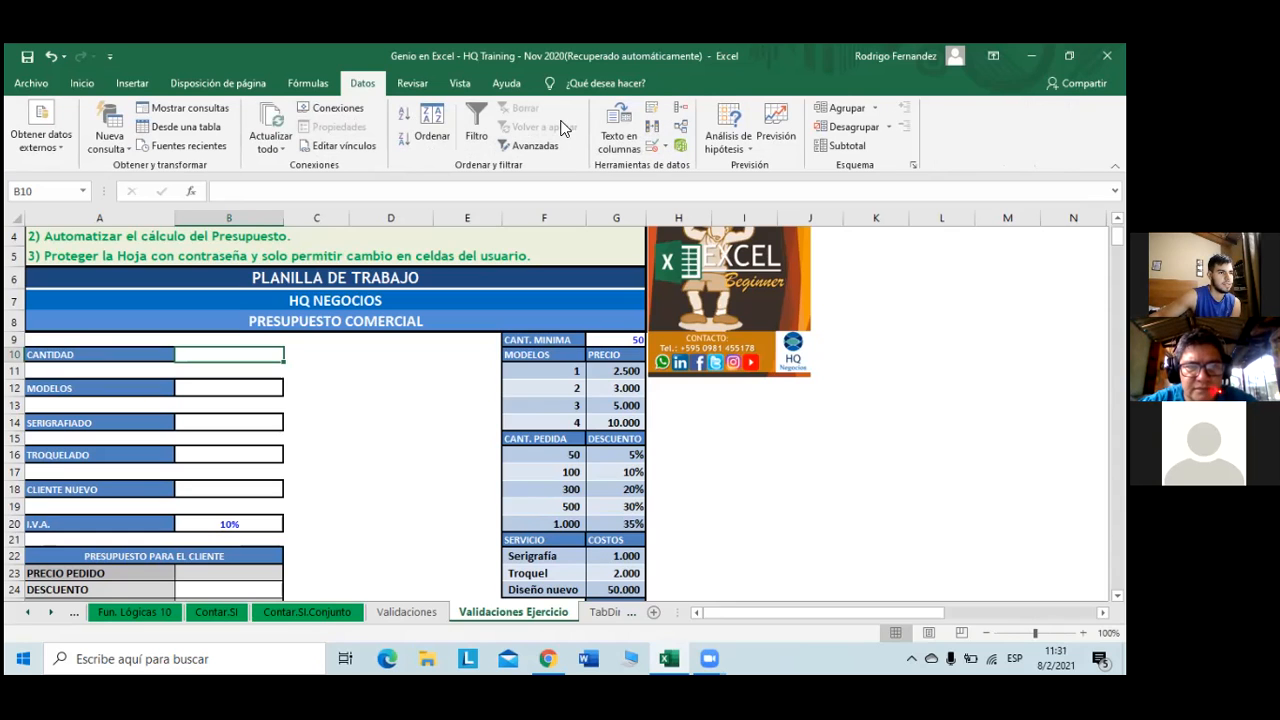
{"action": "left_click", "coordinate": [431, 86]}
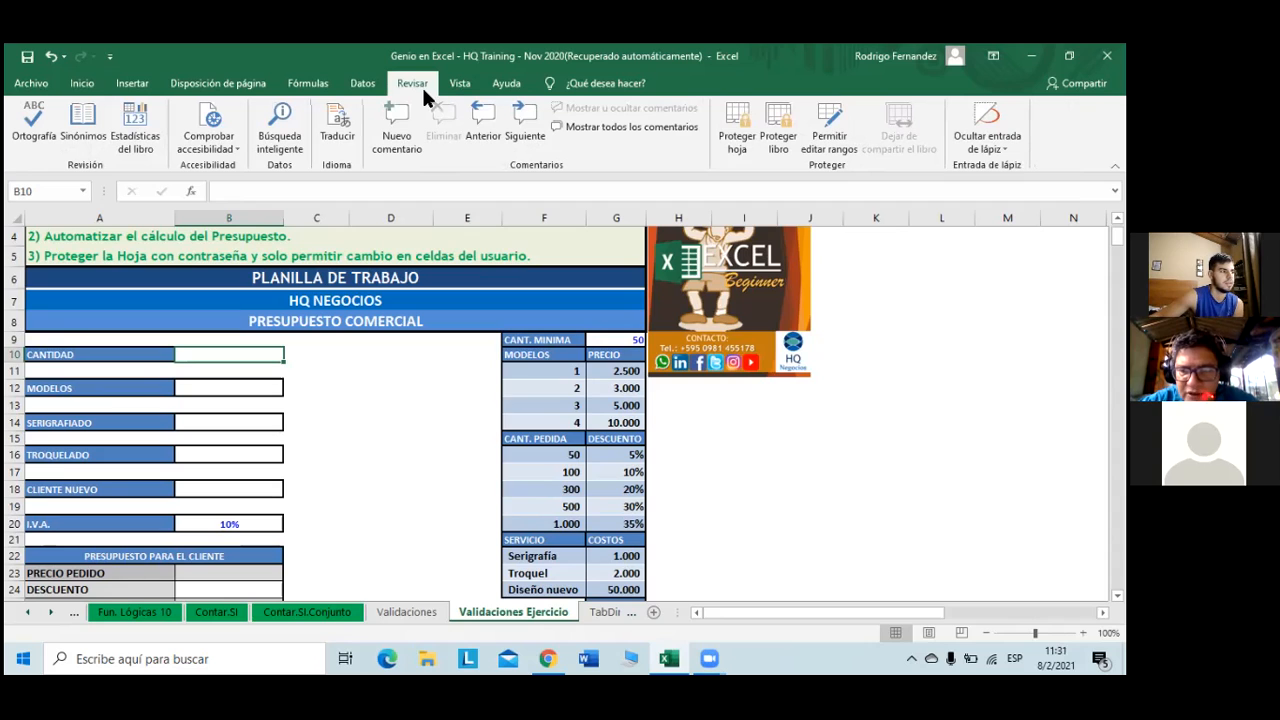
{"action": "left_click", "coordinate": [362, 83]}
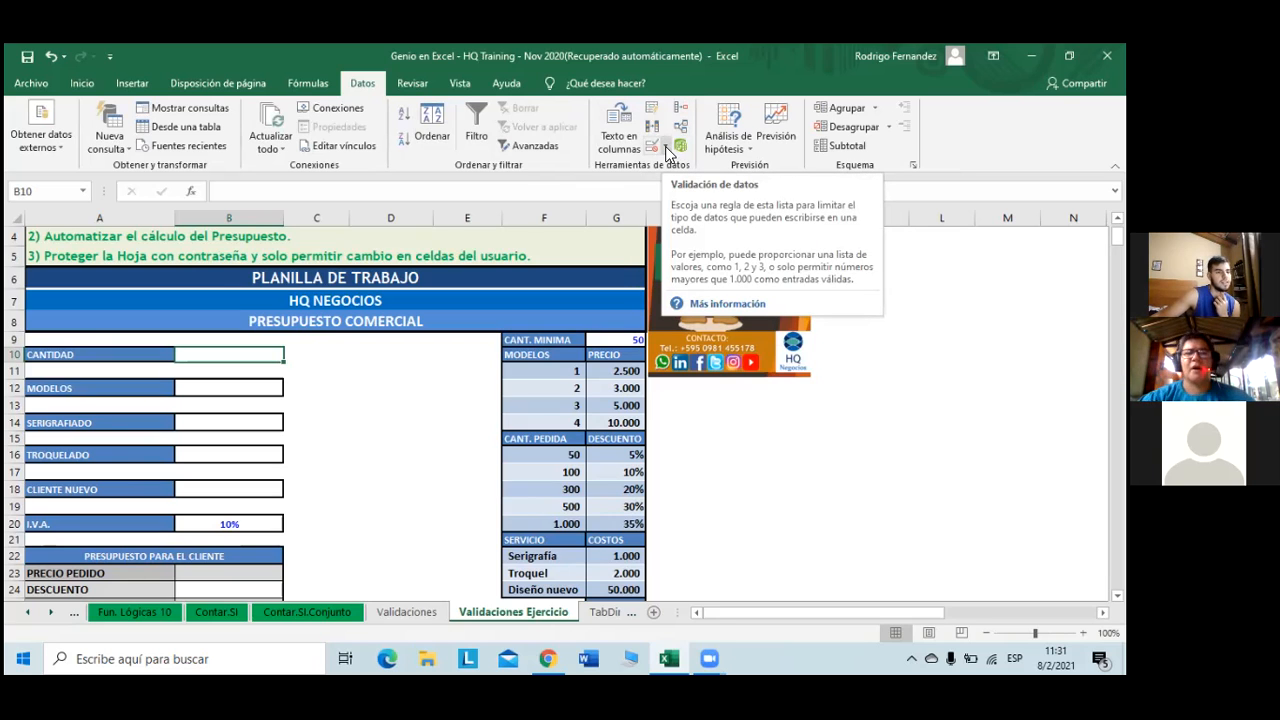
{"action": "left_click", "coordinate": [665, 146]}
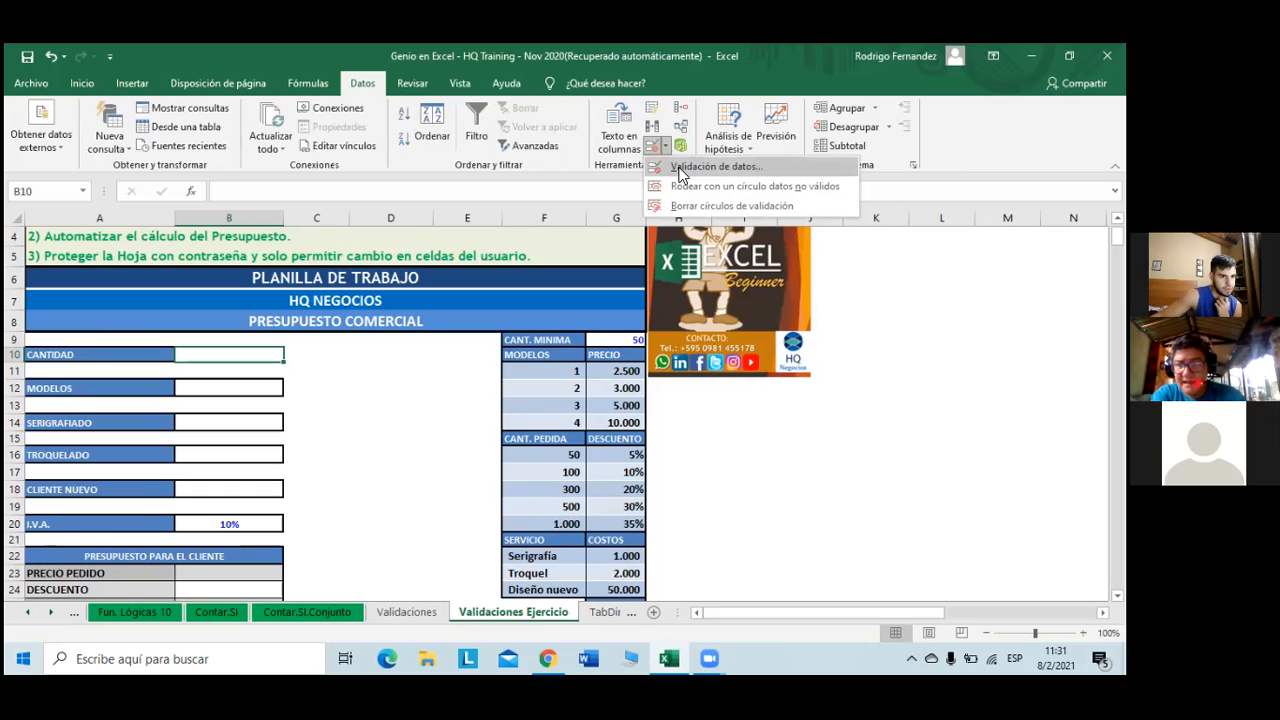
- Open data validation for B10 and allow whole numbers greater than or equal to a minimum
{"action": "left_click", "coordinate": [680, 170]}
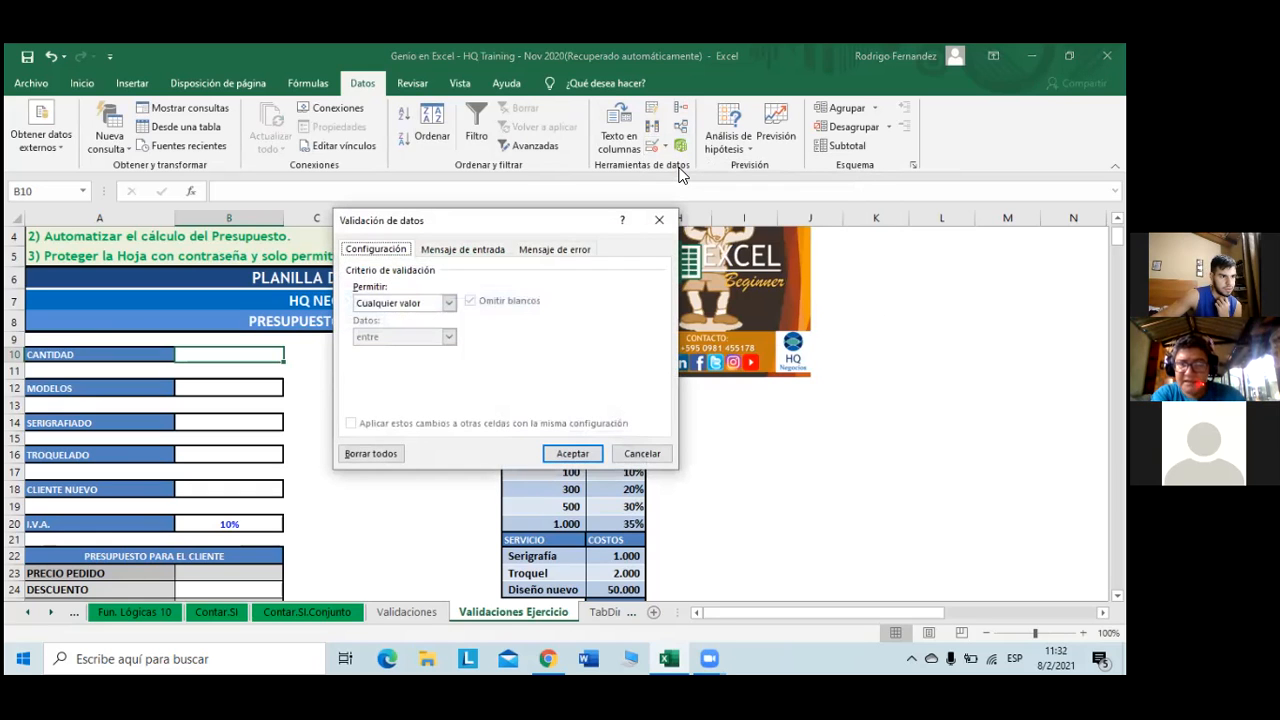
{"action": "left_click", "coordinate": [555, 249]}
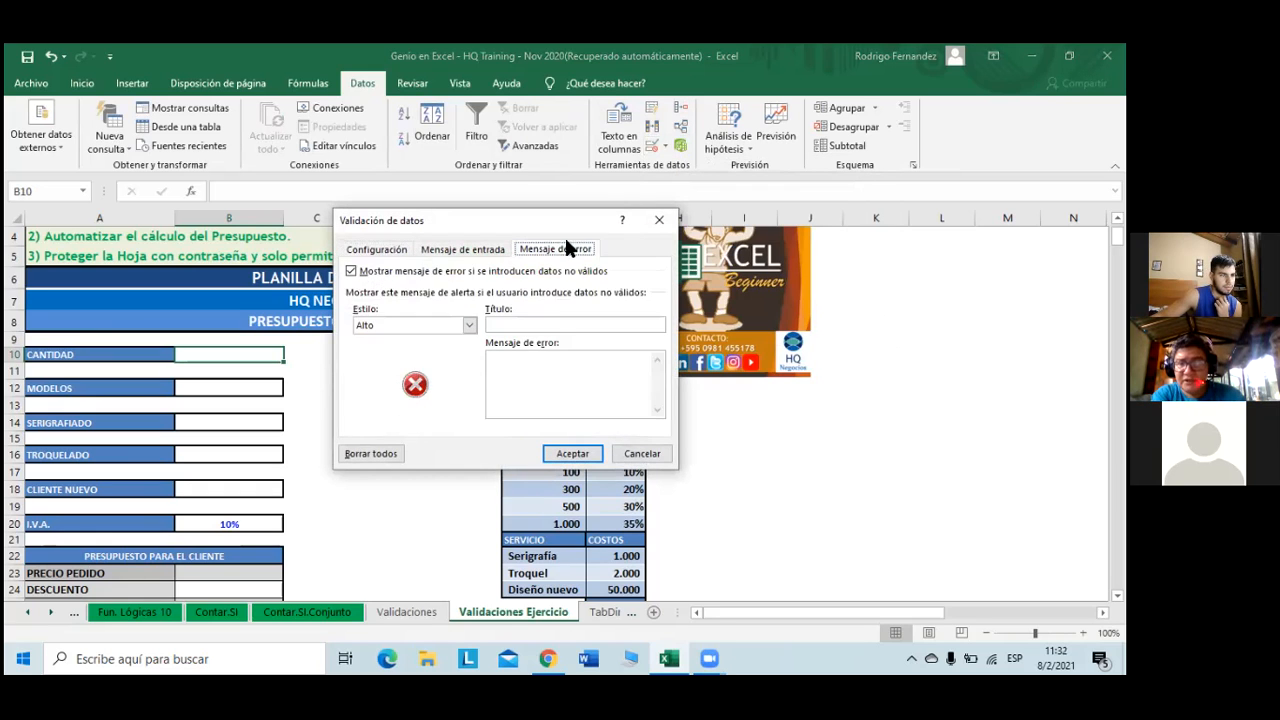
{"action": "left_click", "coordinate": [395, 249]}
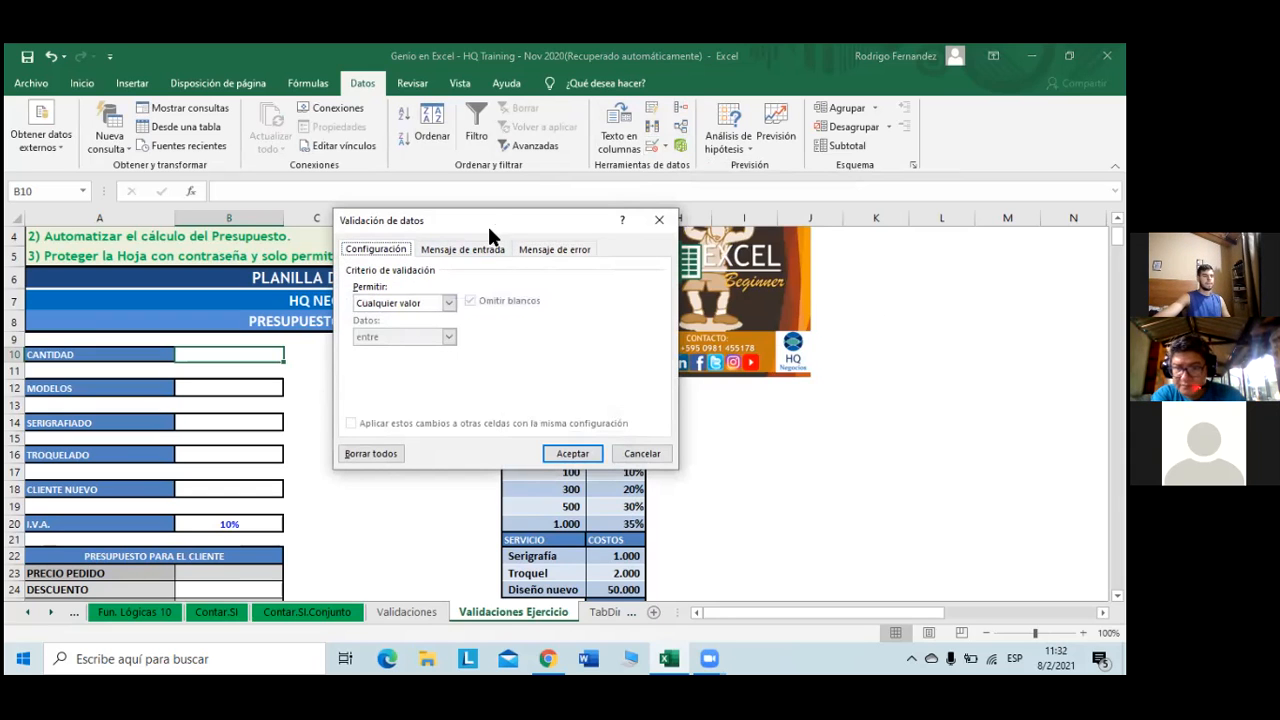
{"action": "left_click_drag", "start_coordinate": [490, 235], "coordinate": [486, 279]}
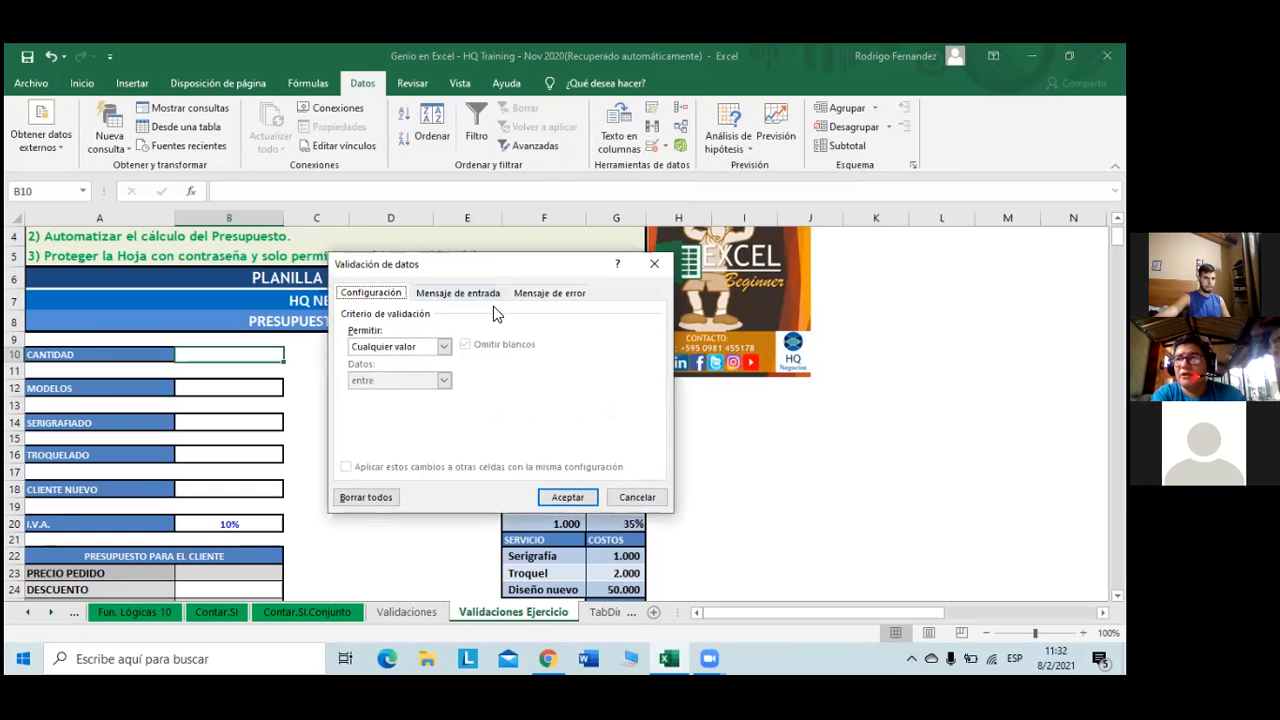
{"action": "left_click", "coordinate": [446, 346]}
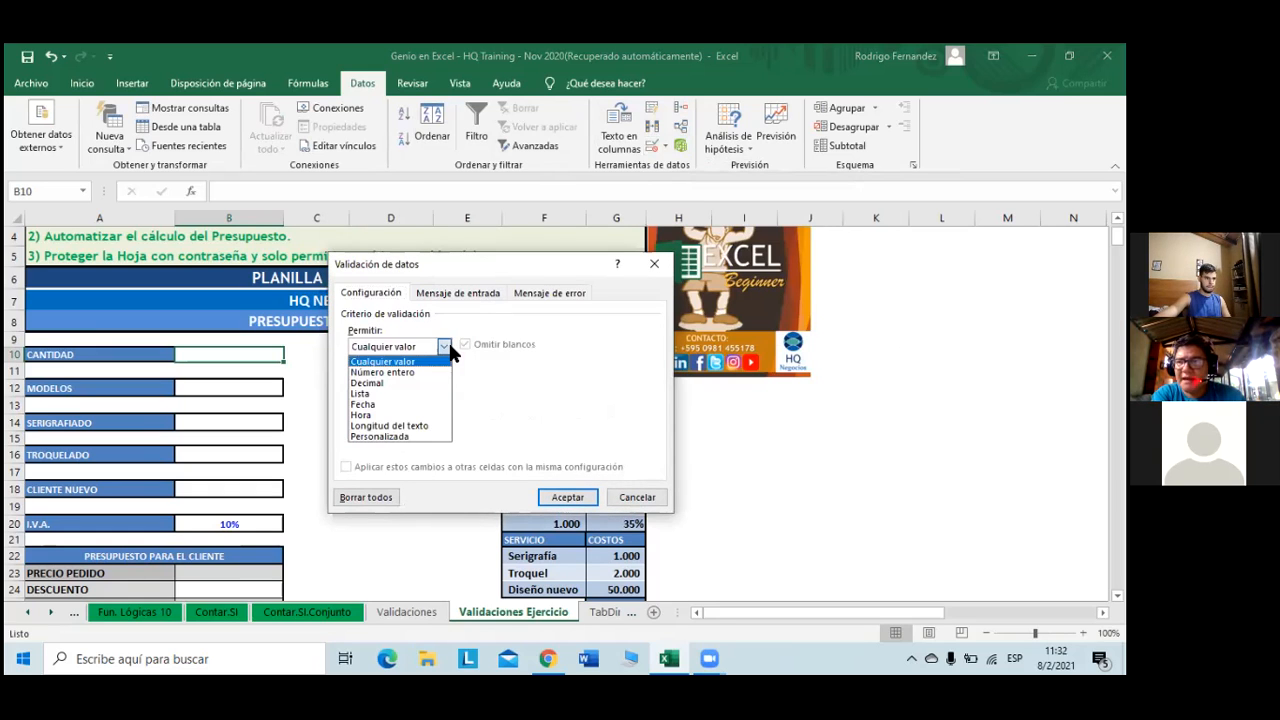
{"action": "left_click", "coordinate": [405, 374]}
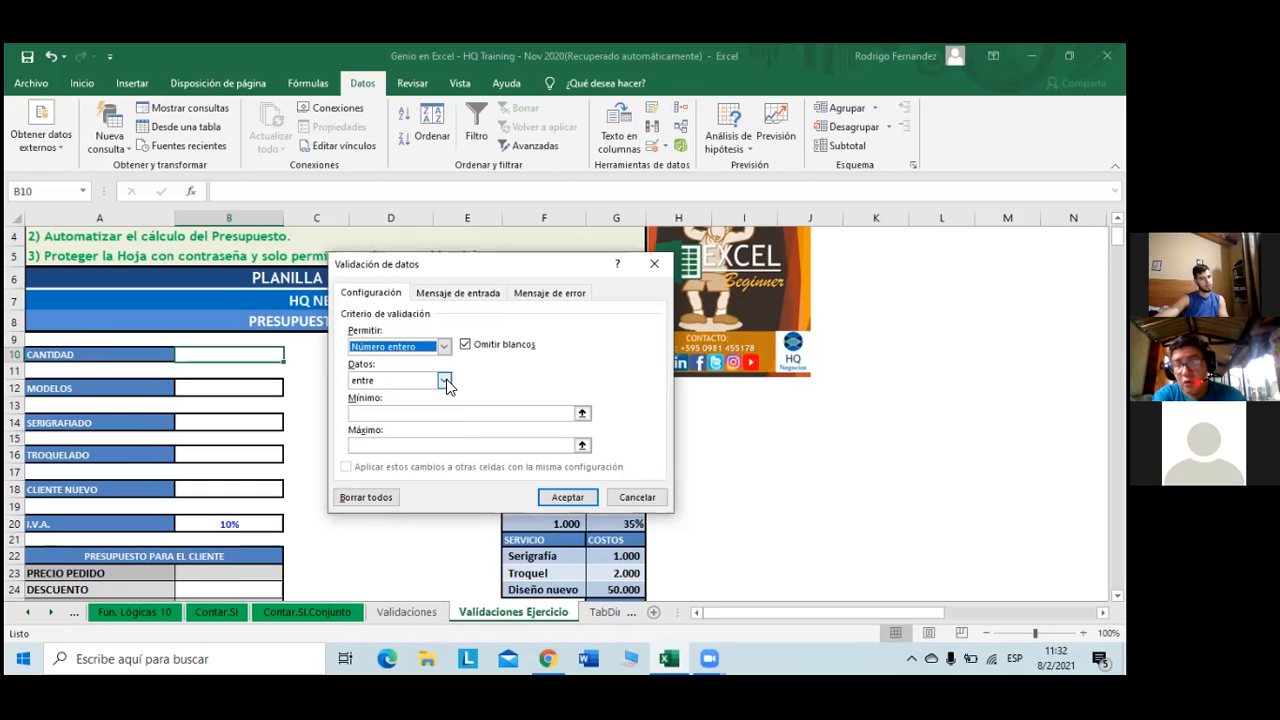
{"action": "left_click", "coordinate": [444, 381]}
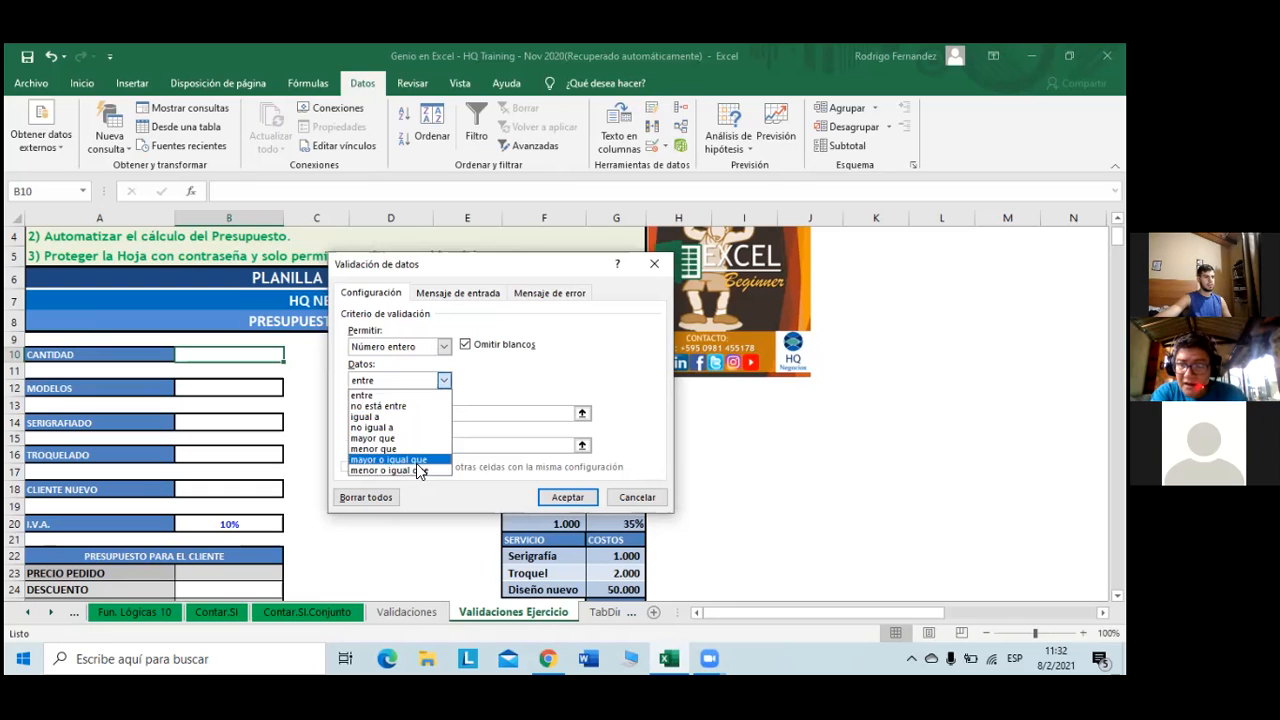
{"action": "left_click", "coordinate": [418, 460]}
- Set the minimum to cell G9 instead of a typed 50
{"action": "left_click", "coordinate": [434, 414]}
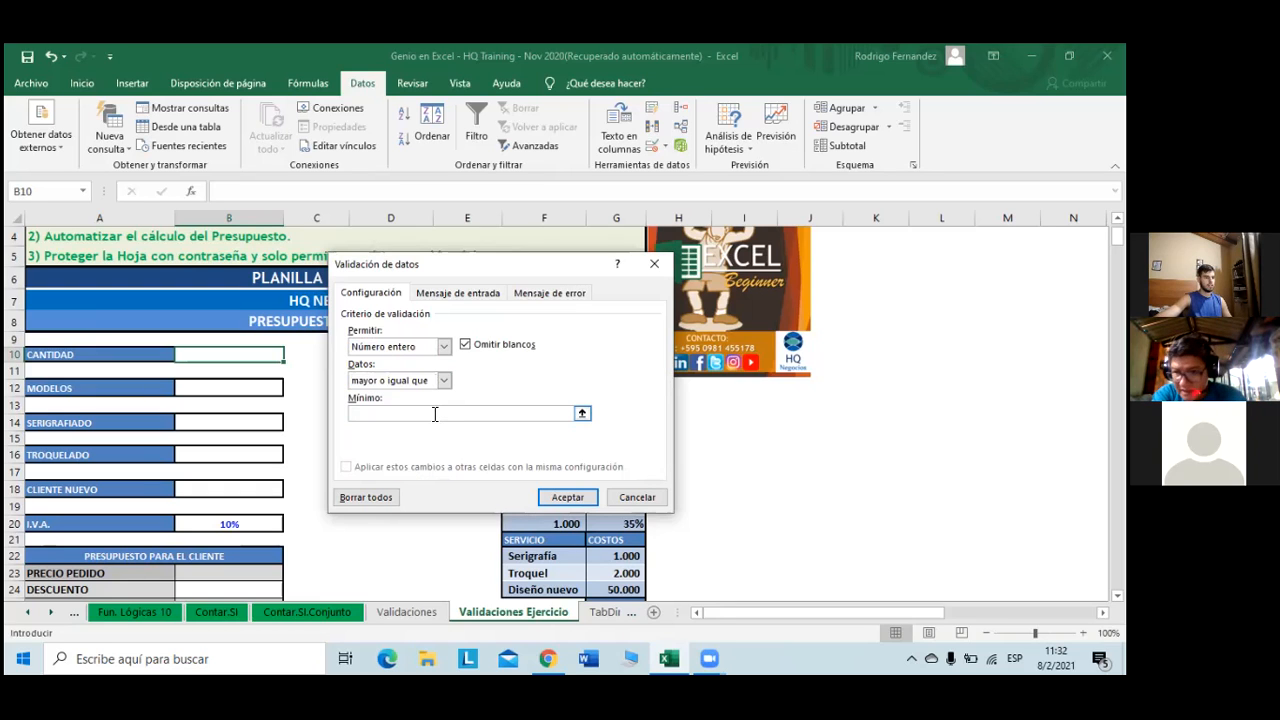
{"action": "type", "text": "50"}
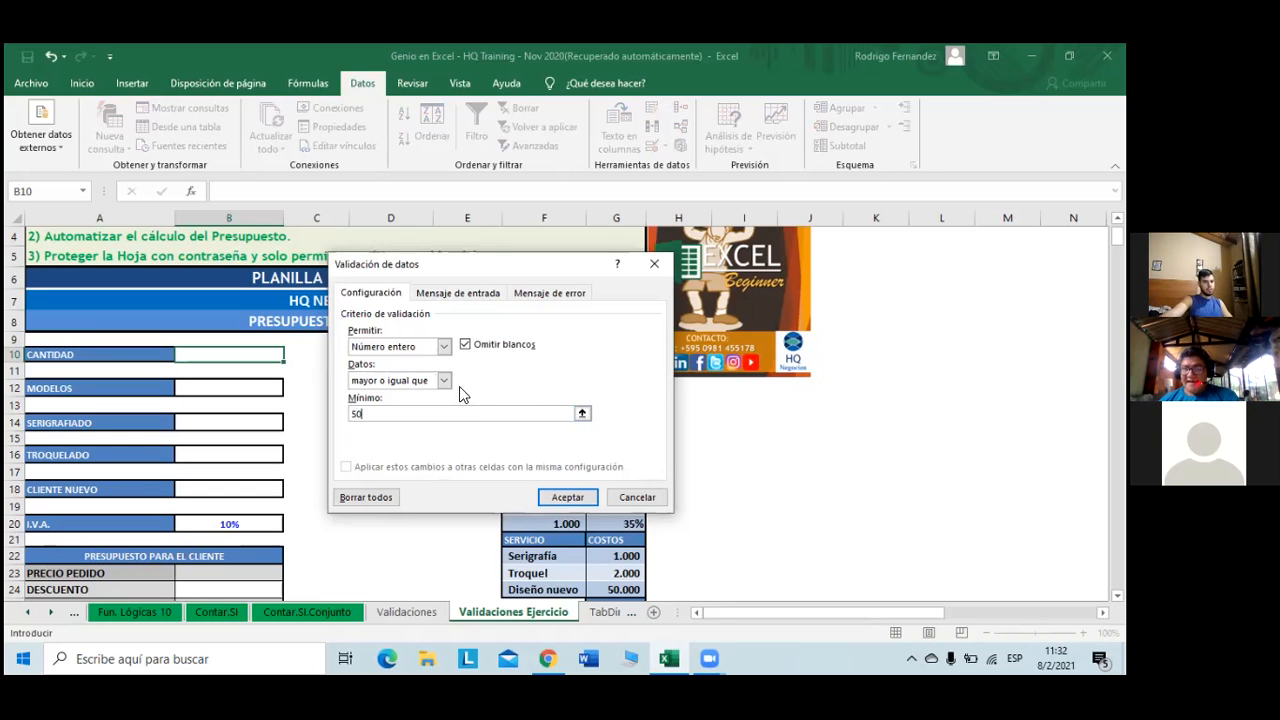
{"action": "key", "text": "BackSpace"}
{"action": "key", "text": "BackSpace"}
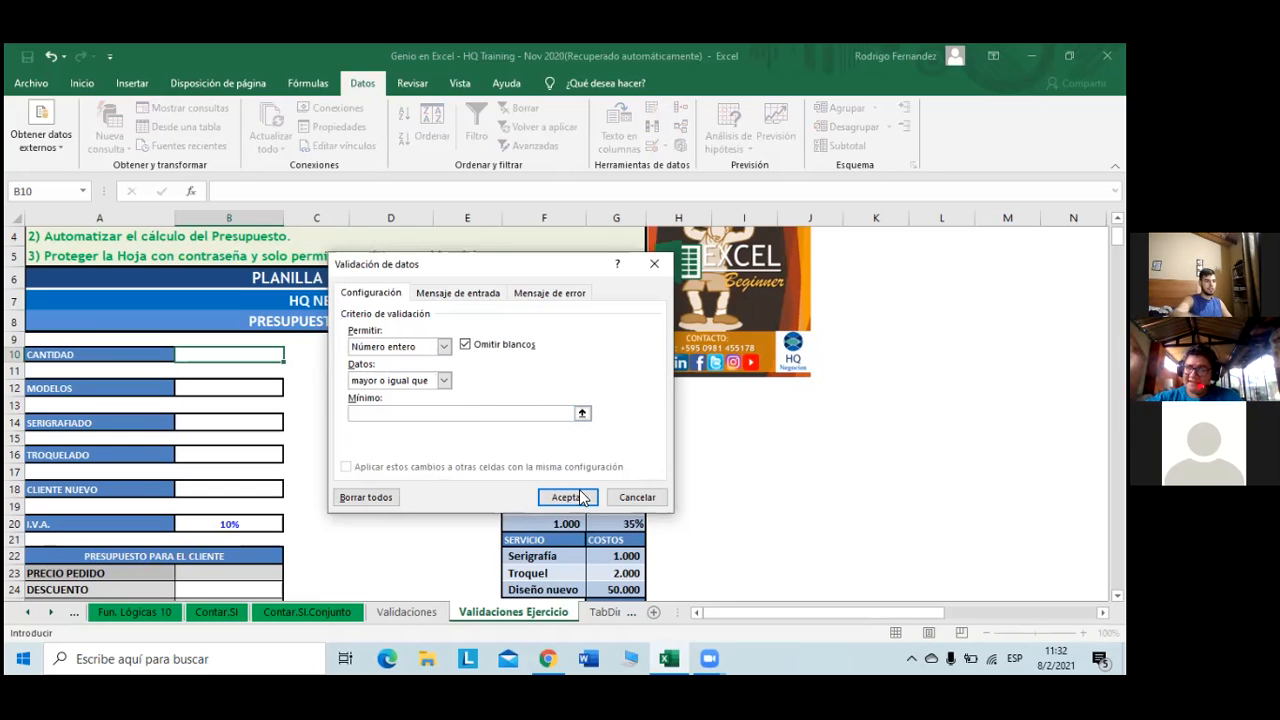
{"action": "left_click_drag", "start_coordinate": [538, 261], "coordinate": [410, 299]}
{"action": "left_click", "coordinate": [640, 340]}
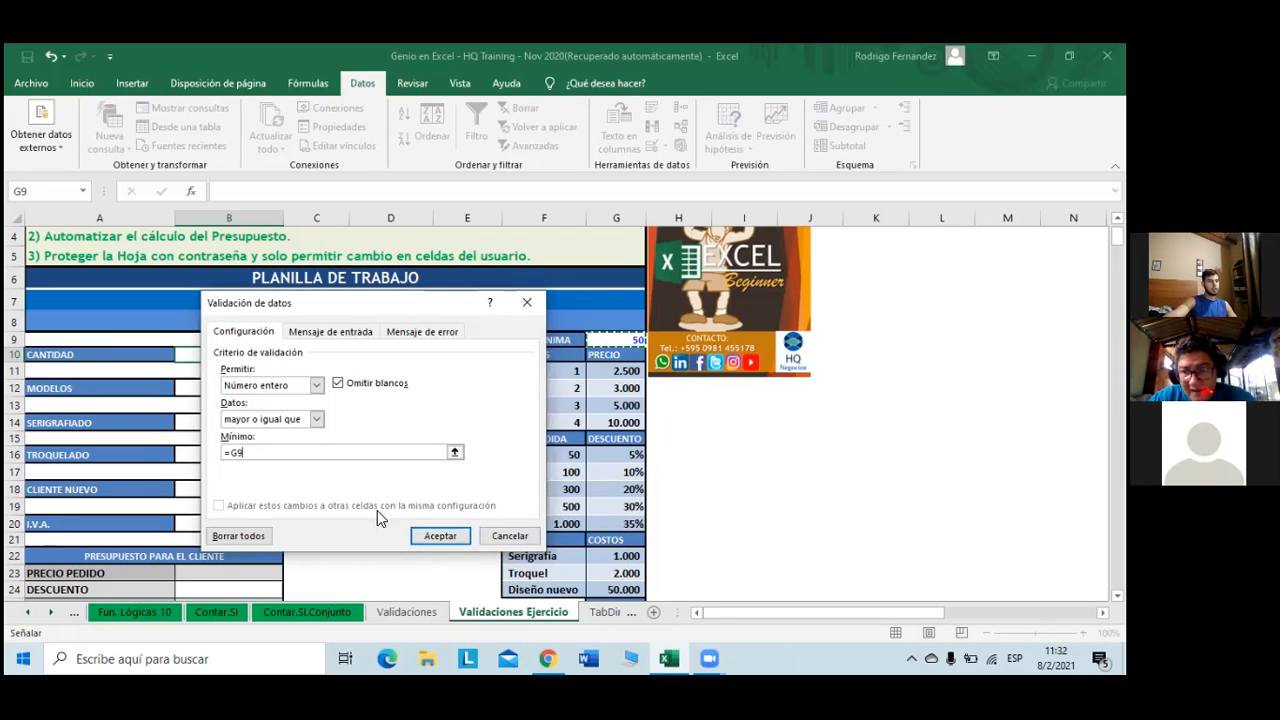
{"action": "left_click", "coordinate": [354, 335]}
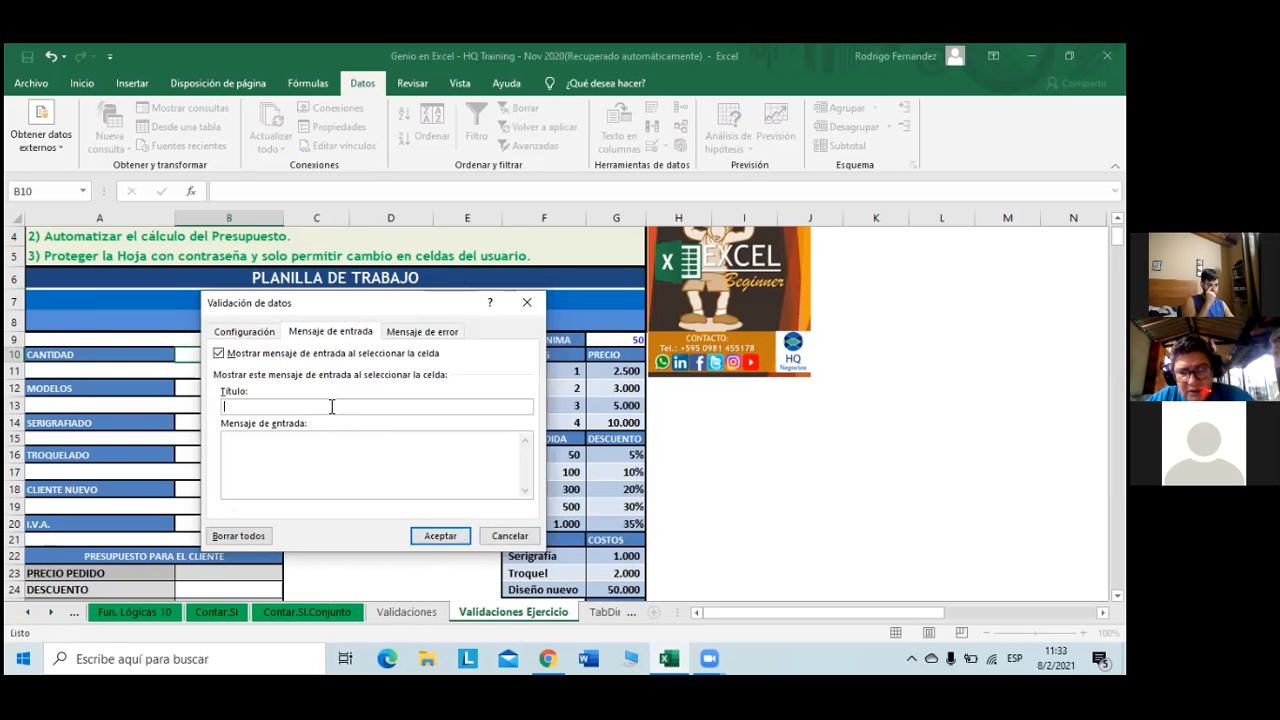
- Give B10 the input message 'Ingrese Cantidad', asking for a number at least the minimum quantity
{"action": "type", "text": "Ingrese "}
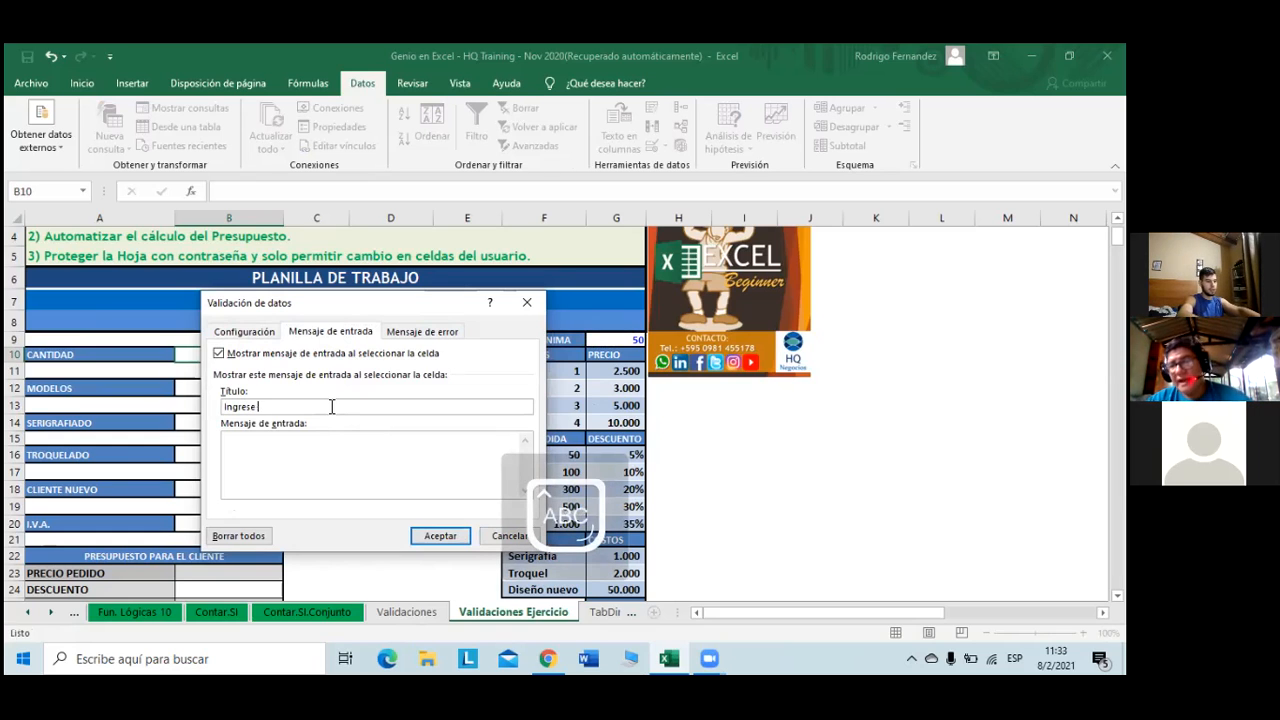
{"action": "type", "text": "Can"}
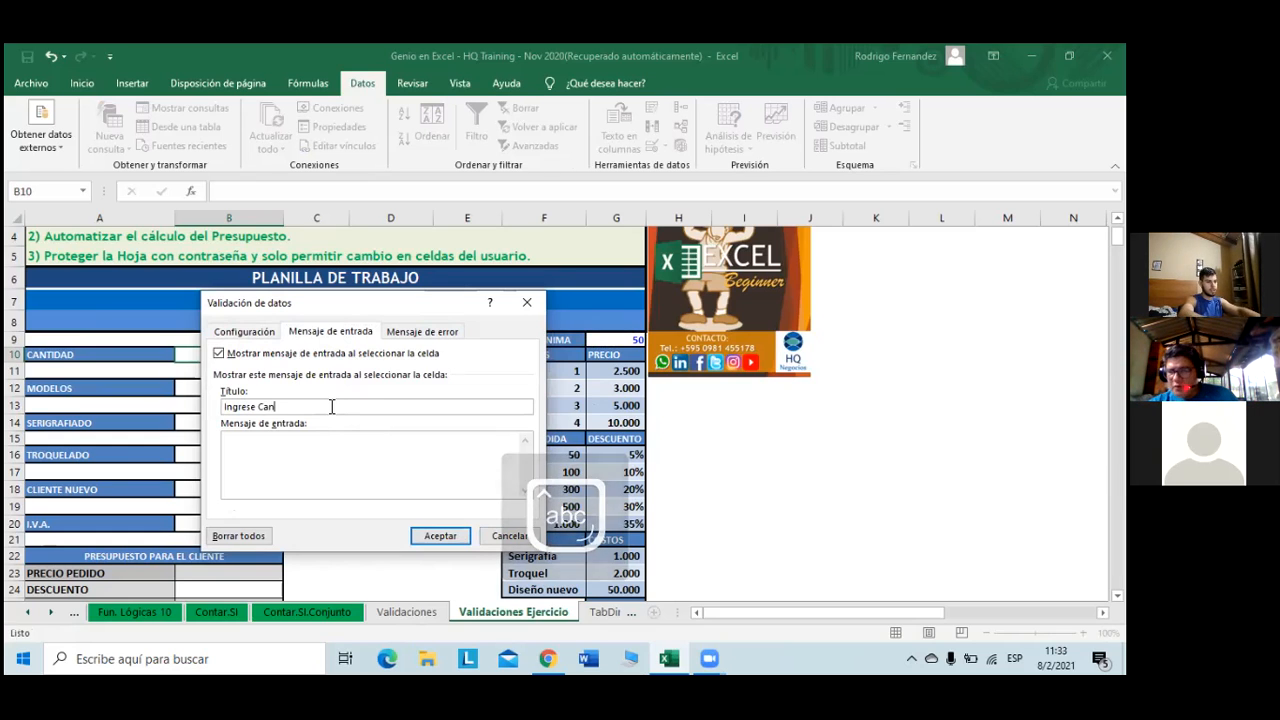
{"action": "type", "text": "tidad"}
{"action": "left_click", "coordinate": [284, 460]}
{"action": "type", "text": "Debe ingr"}
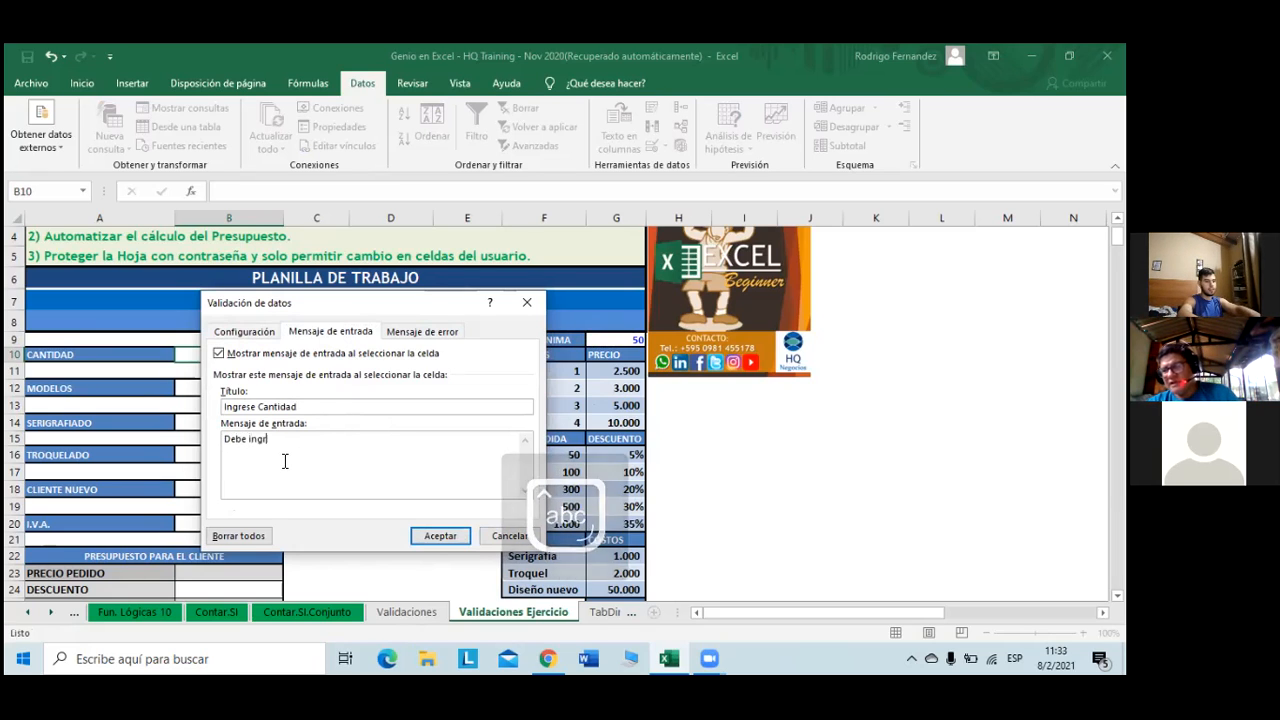
{"action": "type", "text": "esar una"}
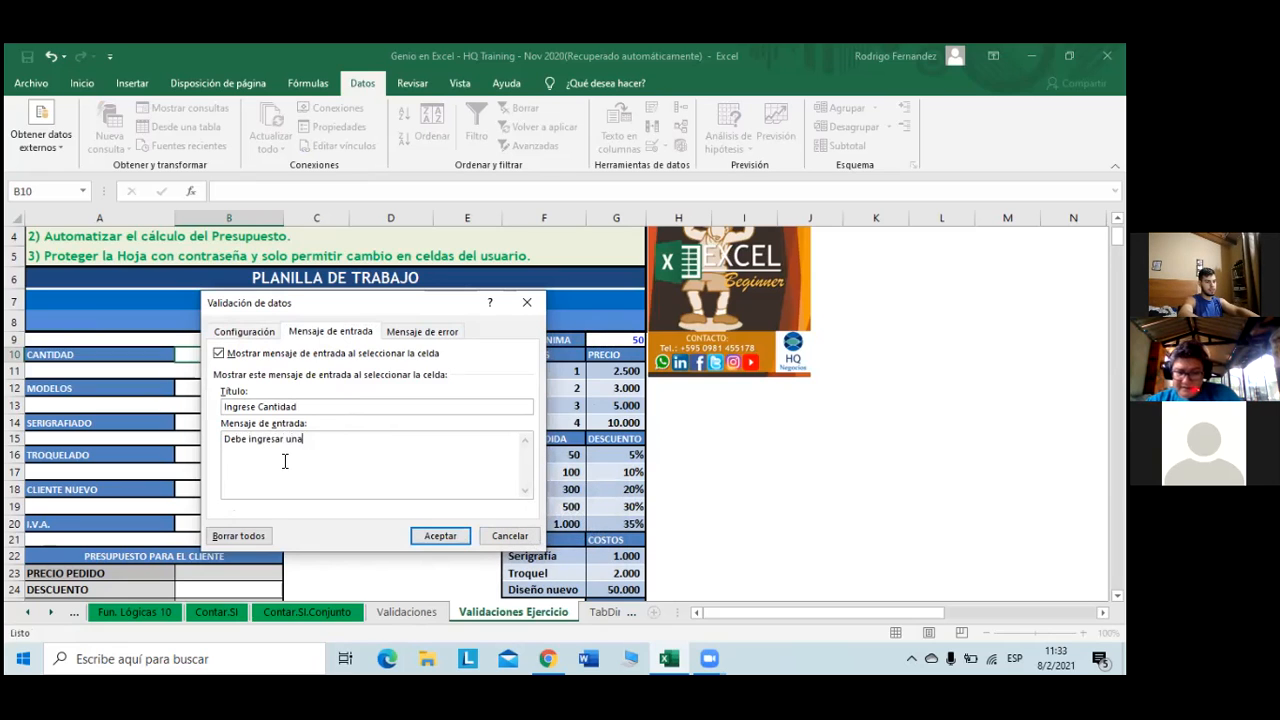
{"action": "type", "text": " cantida"}
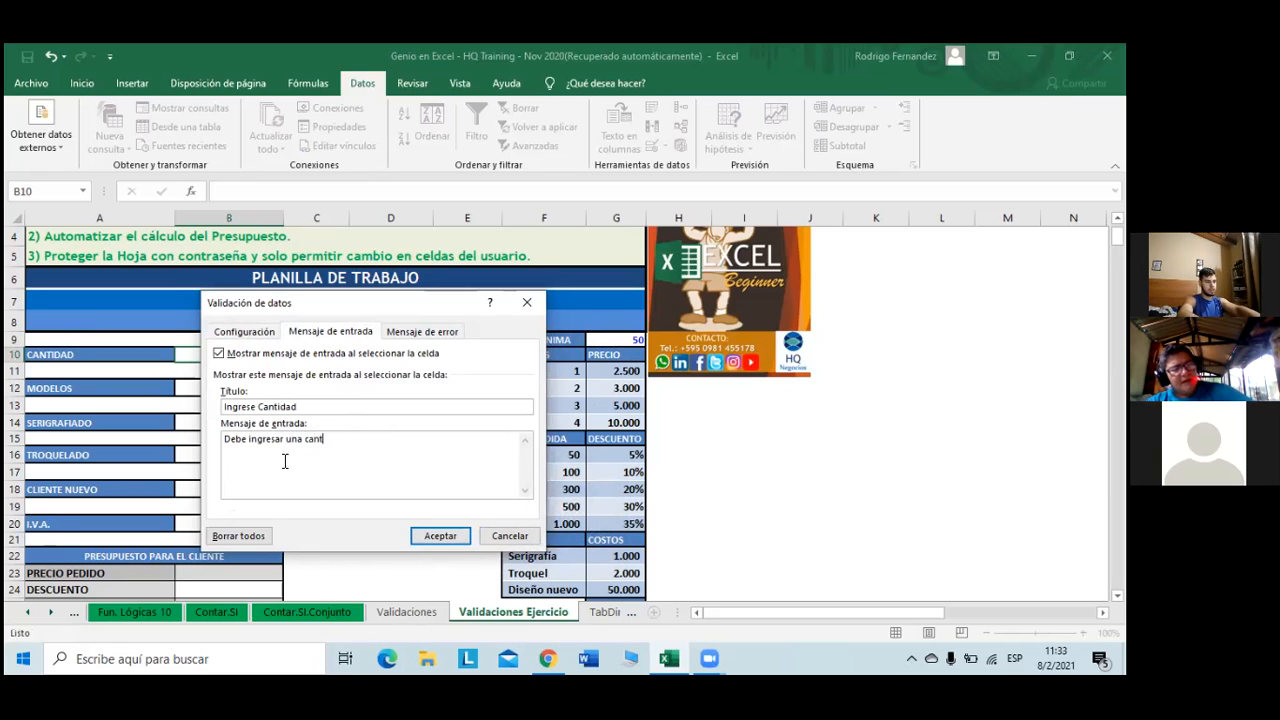
{"action": "key", "text": "BackSpace"}
{"action": "key", "text": "BackSpace"}
{"action": "key", "text": "BackSpace"}
{"action": "key", "text": "BackSpace"}
{"action": "key", "text": "BackSpace"}
{"action": "key", "text": "BackSpace"}
{"action": "key", "text": "BackSpace"}
{"action": "key", "text": "BackSpace"}
{"action": "key", "text": "BackSpace"}
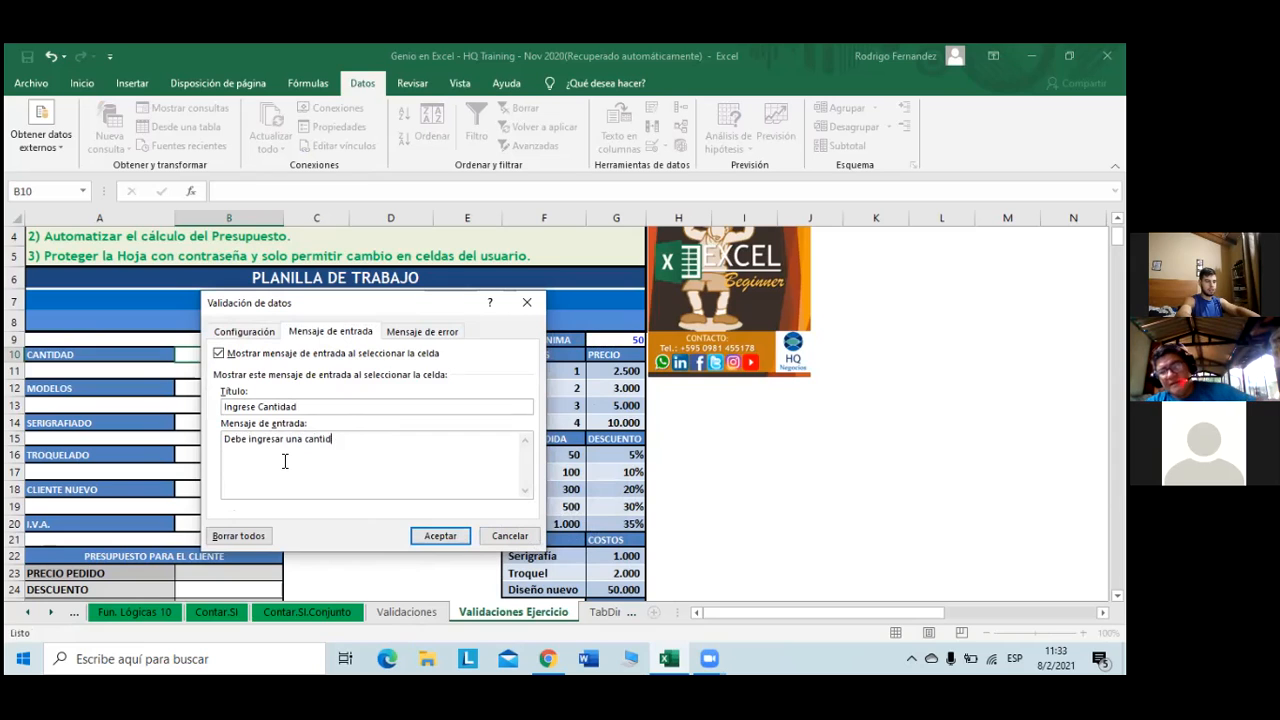
{"action": "type", "text": "numero may"}
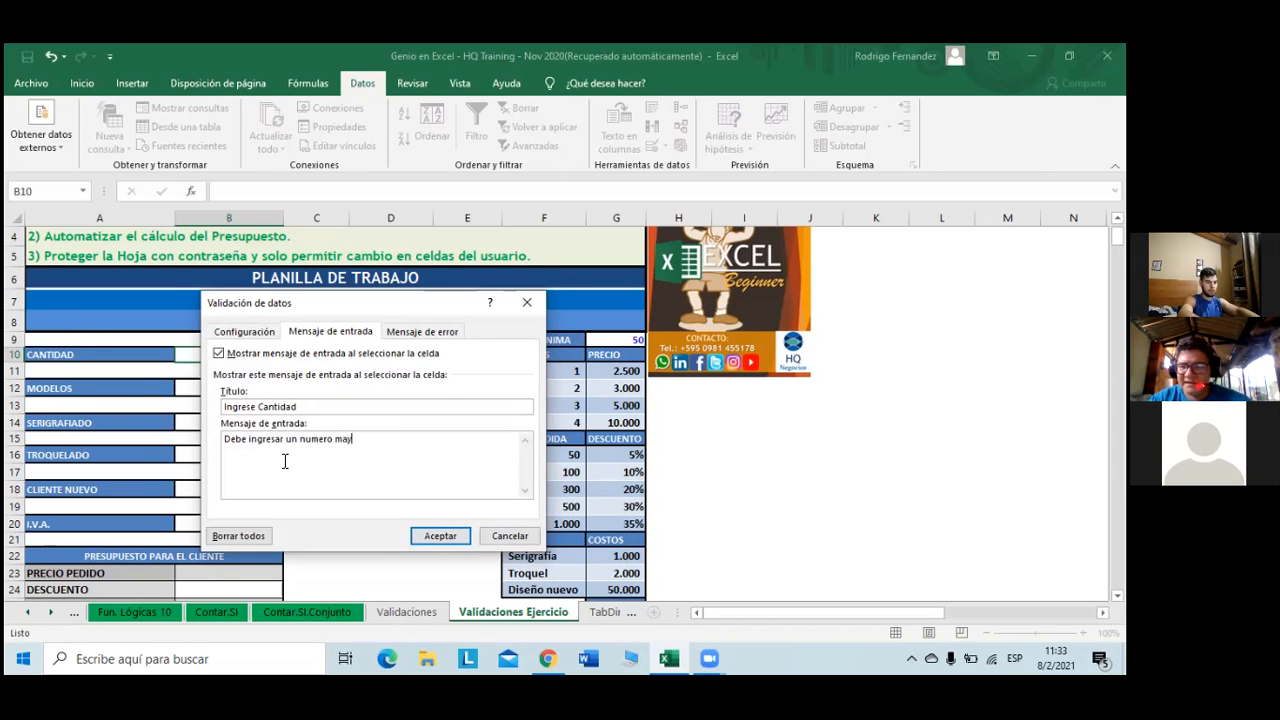
{"action": "type", "text": "or a la cantidad minima"}
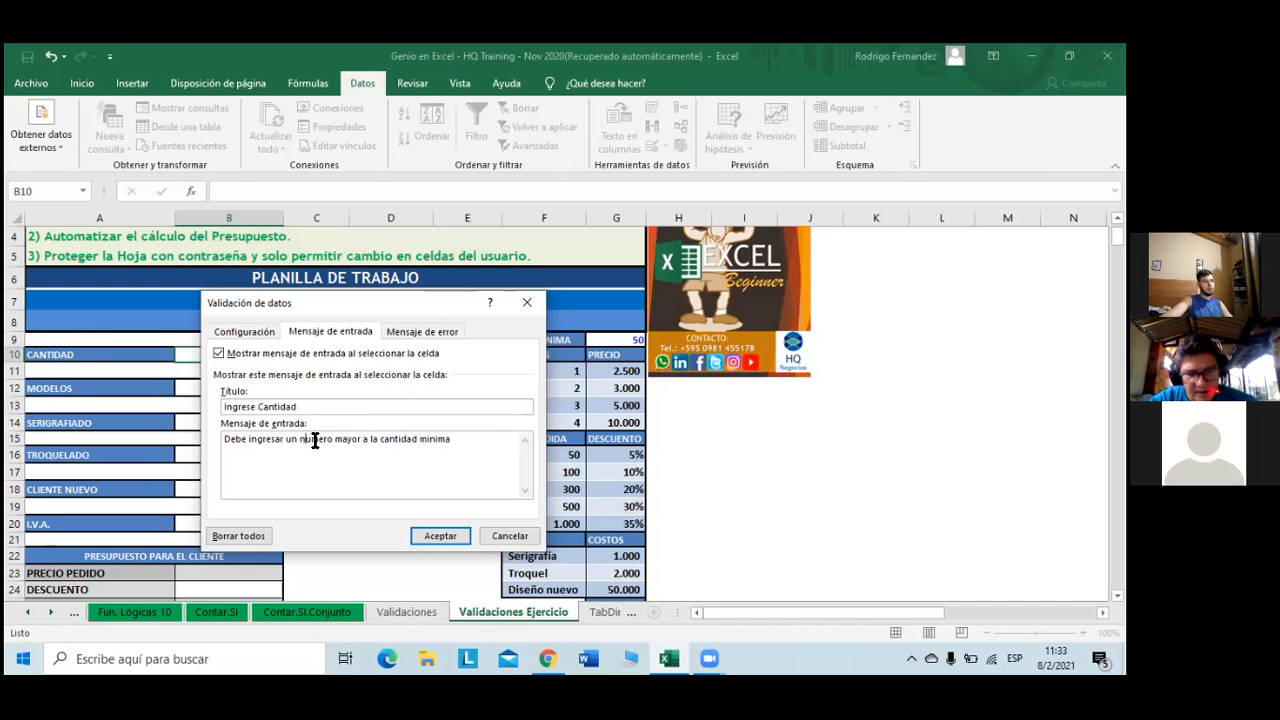
{"action": "left_click", "coordinate": [315, 440]}
{"action": "key", "text": "BackSpace"}
{"action": "type", "text": "ú"}
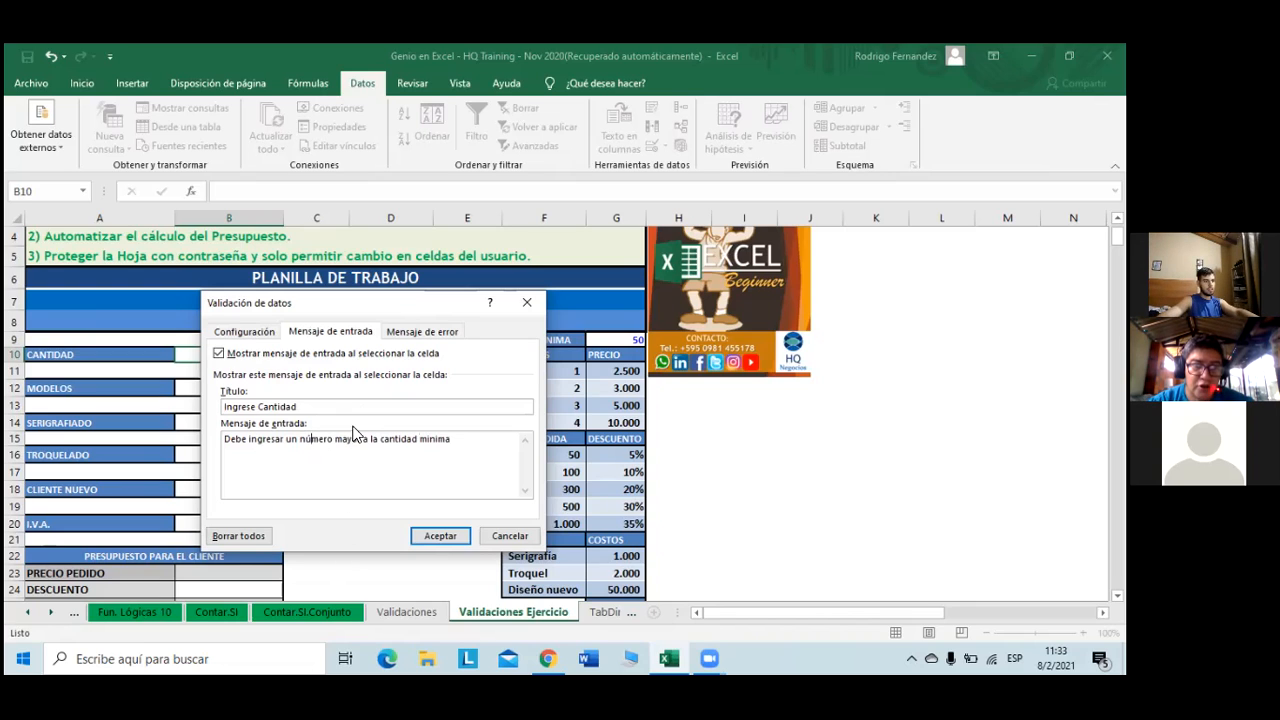
{"action": "type", "text": "a "}
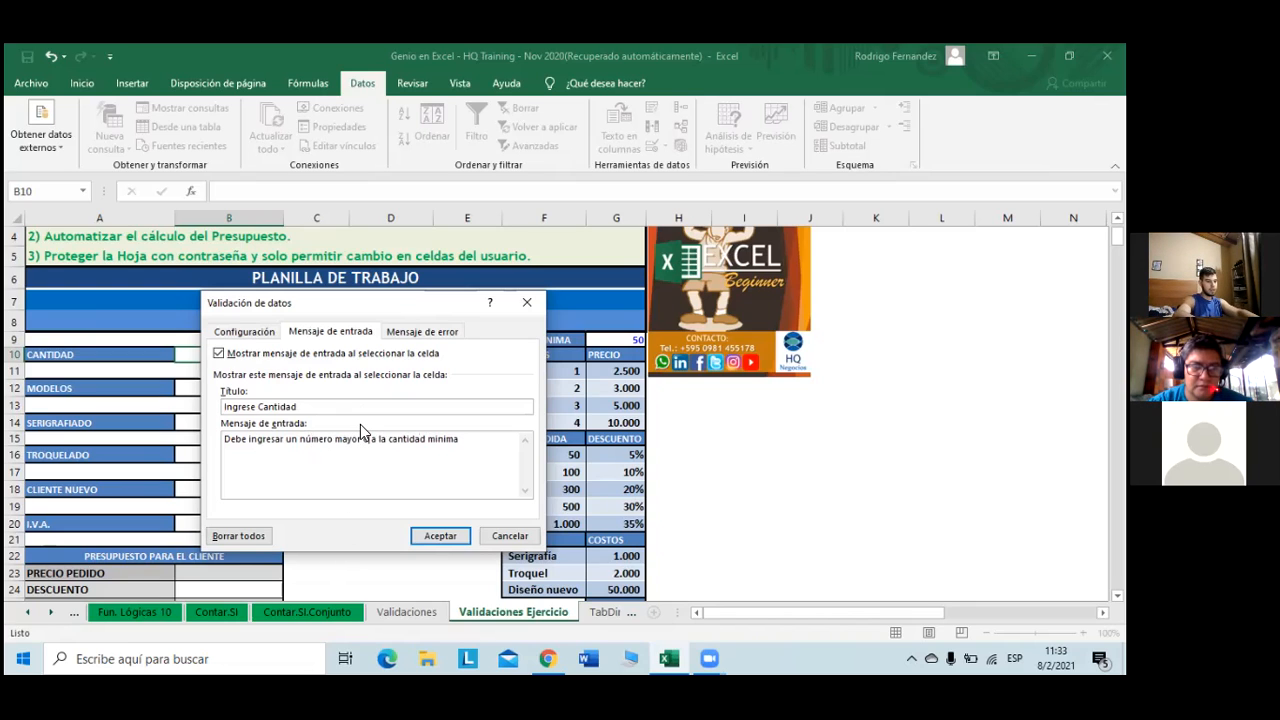
{"action": "type", "text": " o i "}
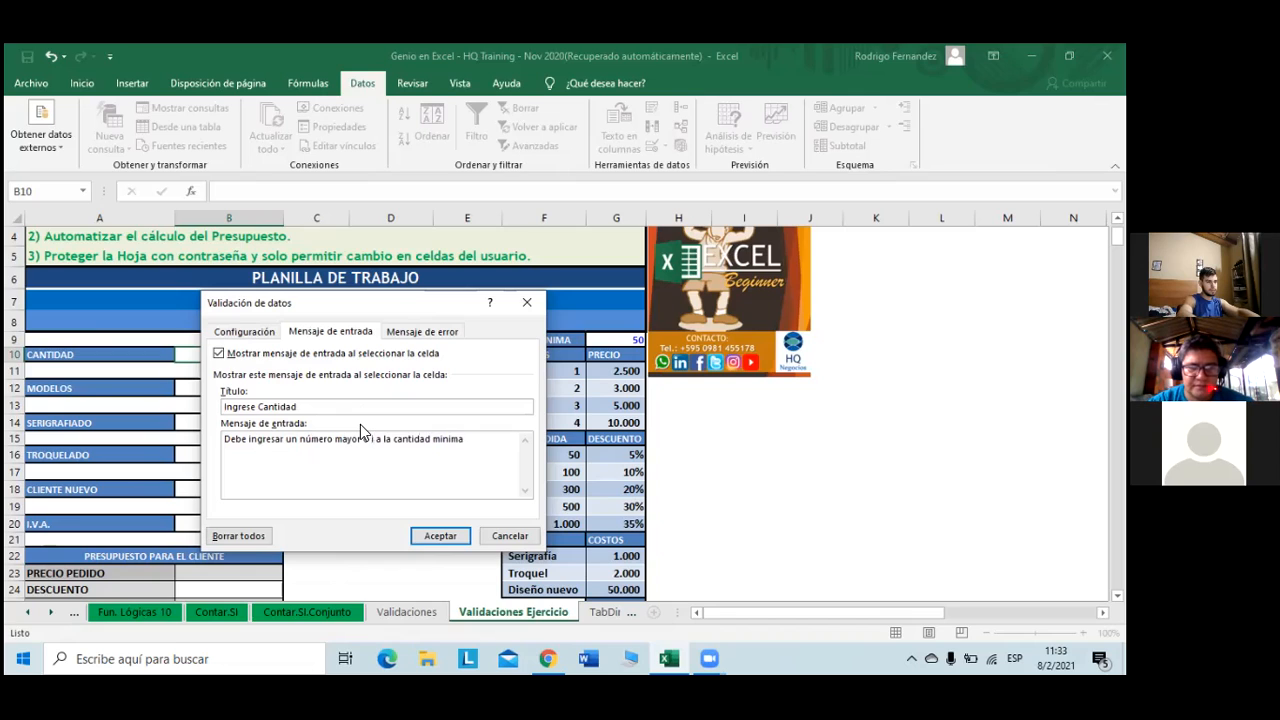
{"action": "type", "text": "gual"}
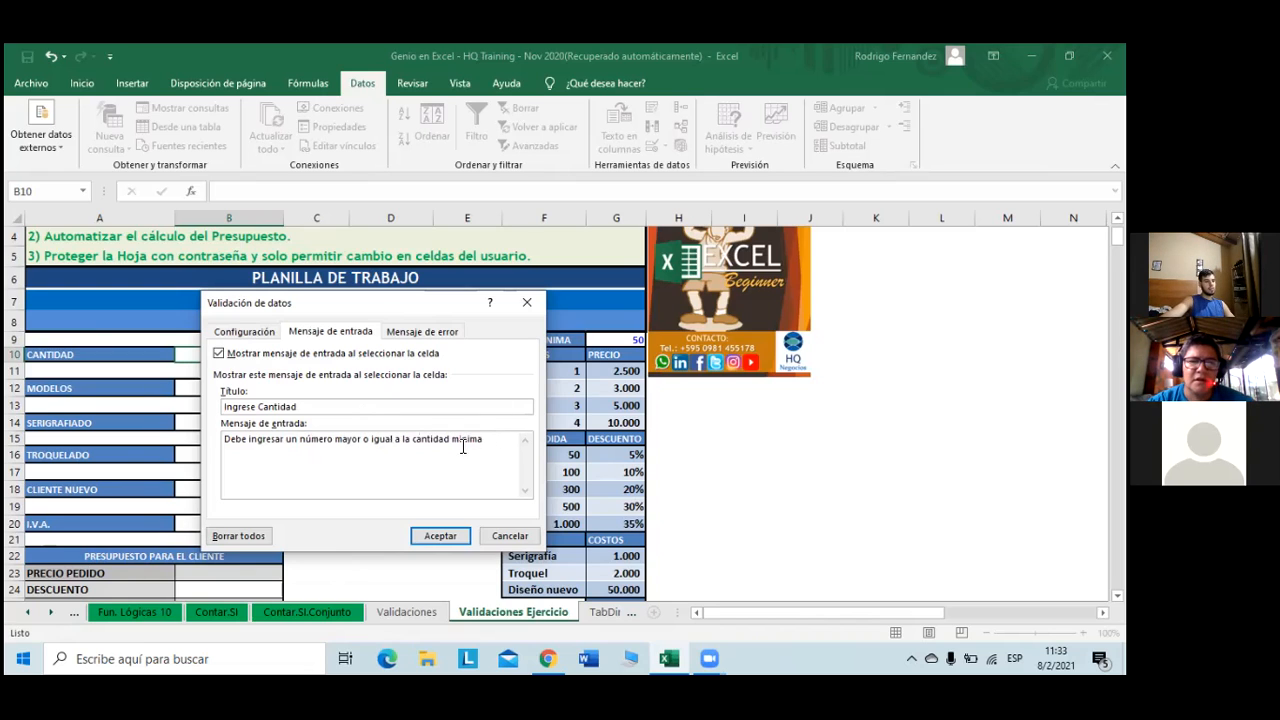
{"action": "key", "text": "BackSpace"}
{"action": "type", "text": "í"}
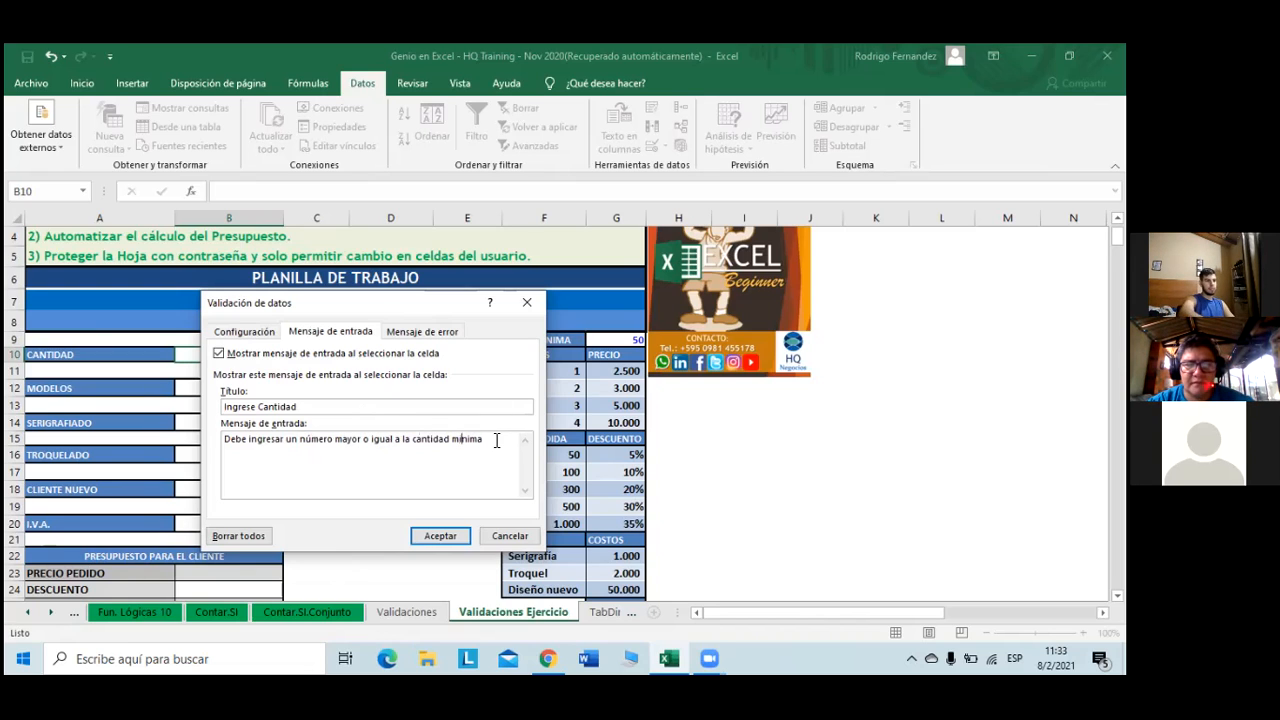
{"action": "left_click", "coordinate": [438, 535]}
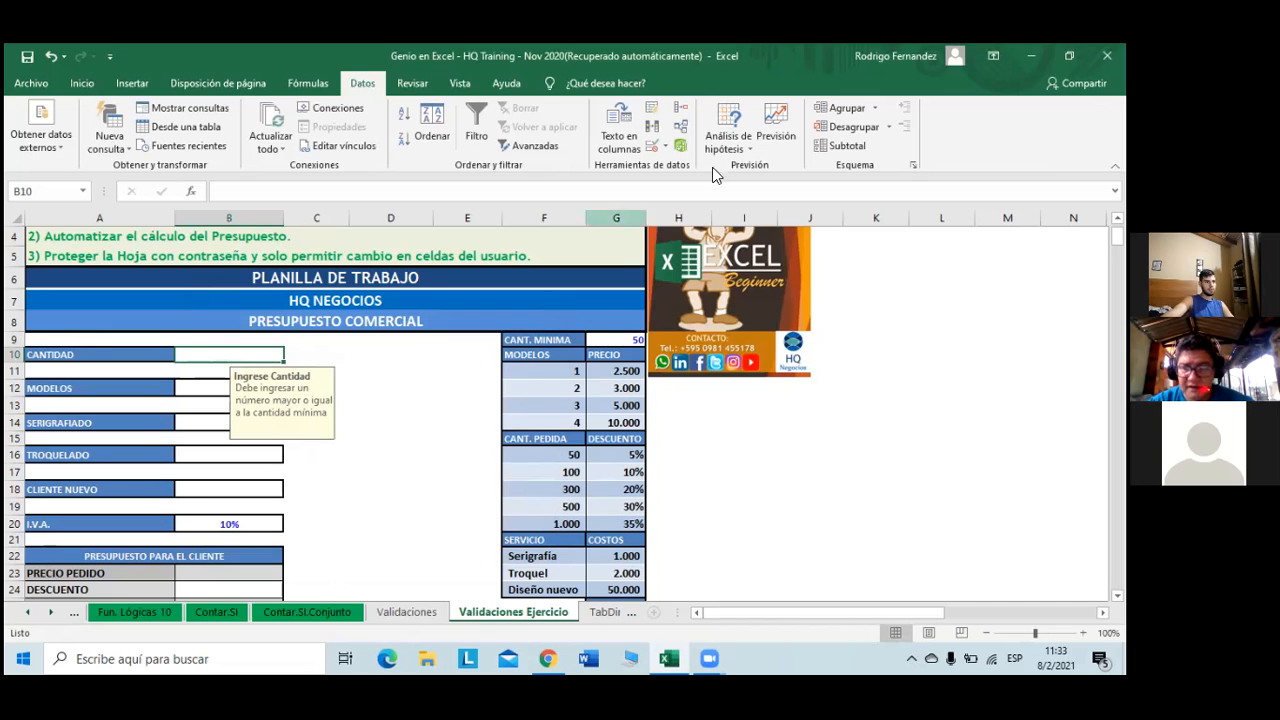
{"action": "left_click", "coordinate": [651, 150]}
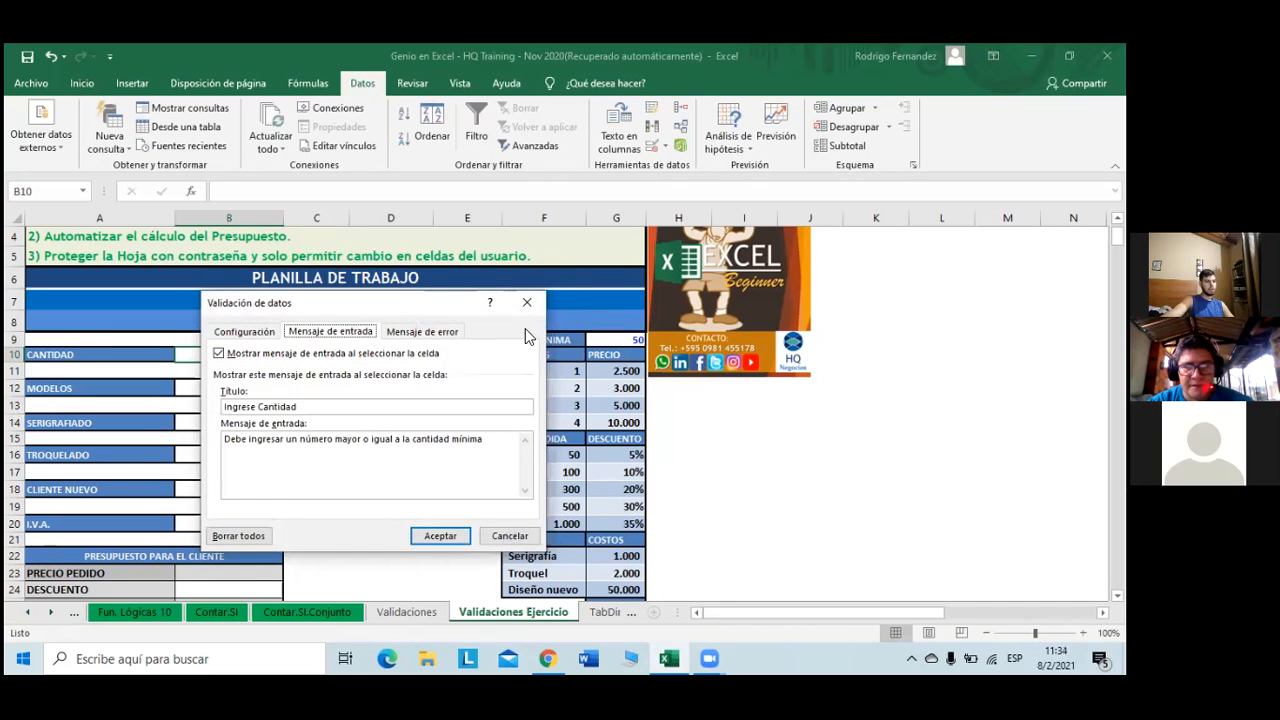
- Set a Stop-style error alert for B10 titled 'Error en la carga'
{"action": "left_click", "coordinate": [450, 333]}
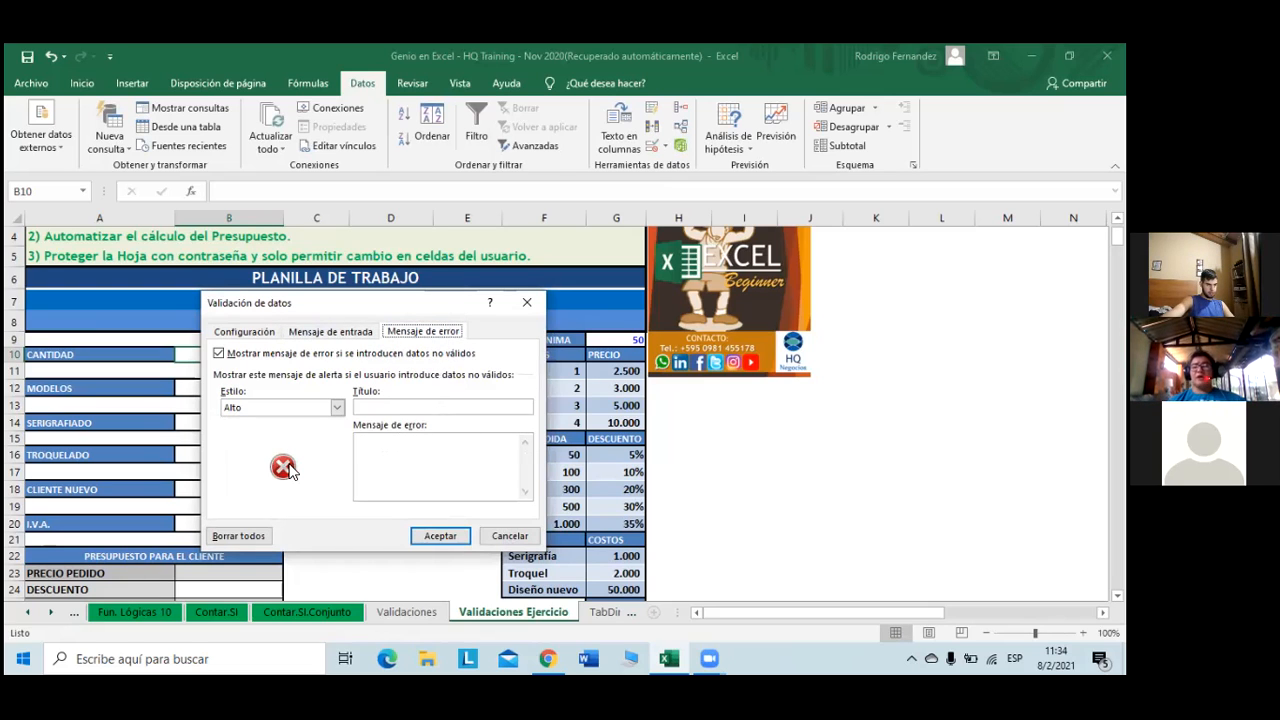
{"action": "left_click", "coordinate": [338, 408]}
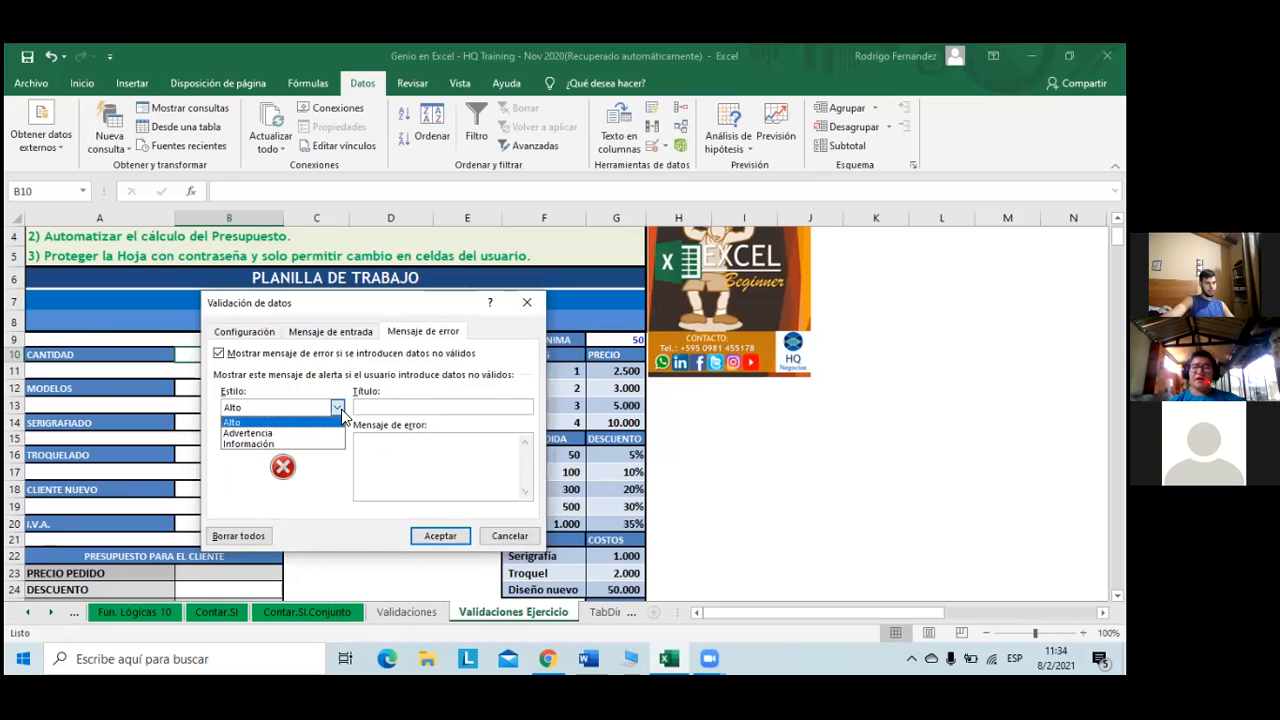
{"action": "left_click", "coordinate": [341, 409]}
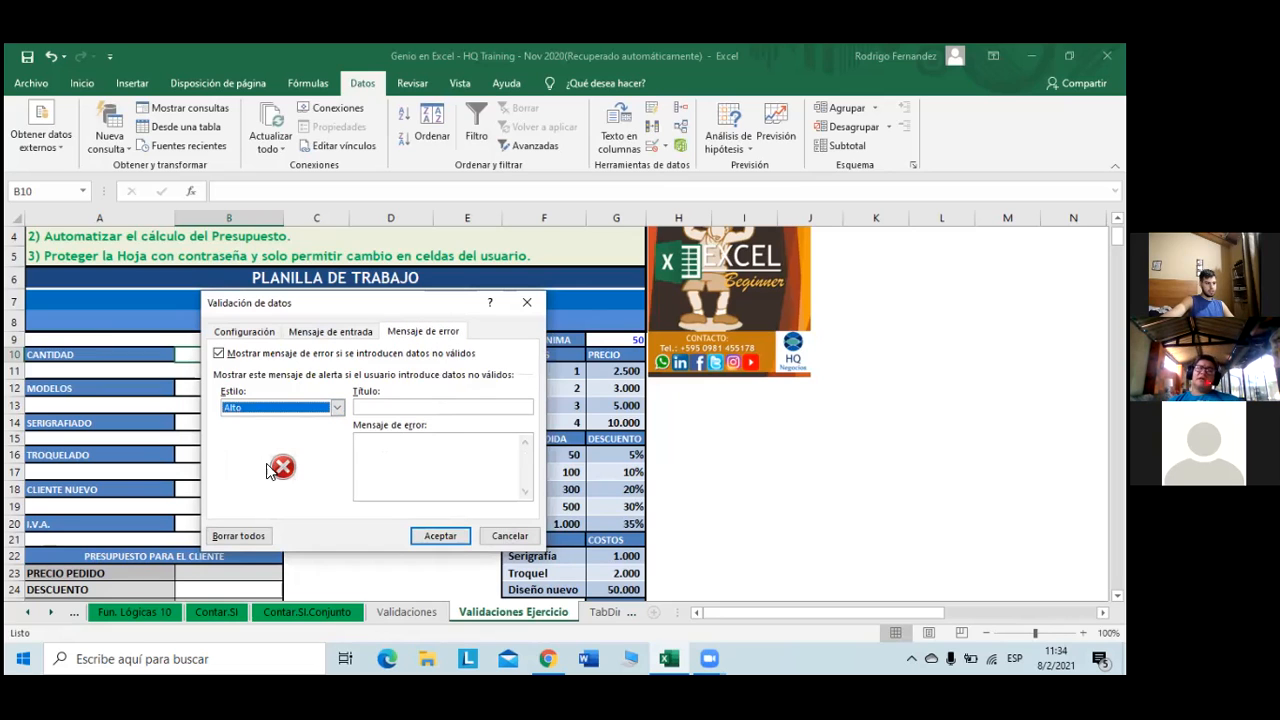
{"action": "left_click", "coordinate": [406, 408]}
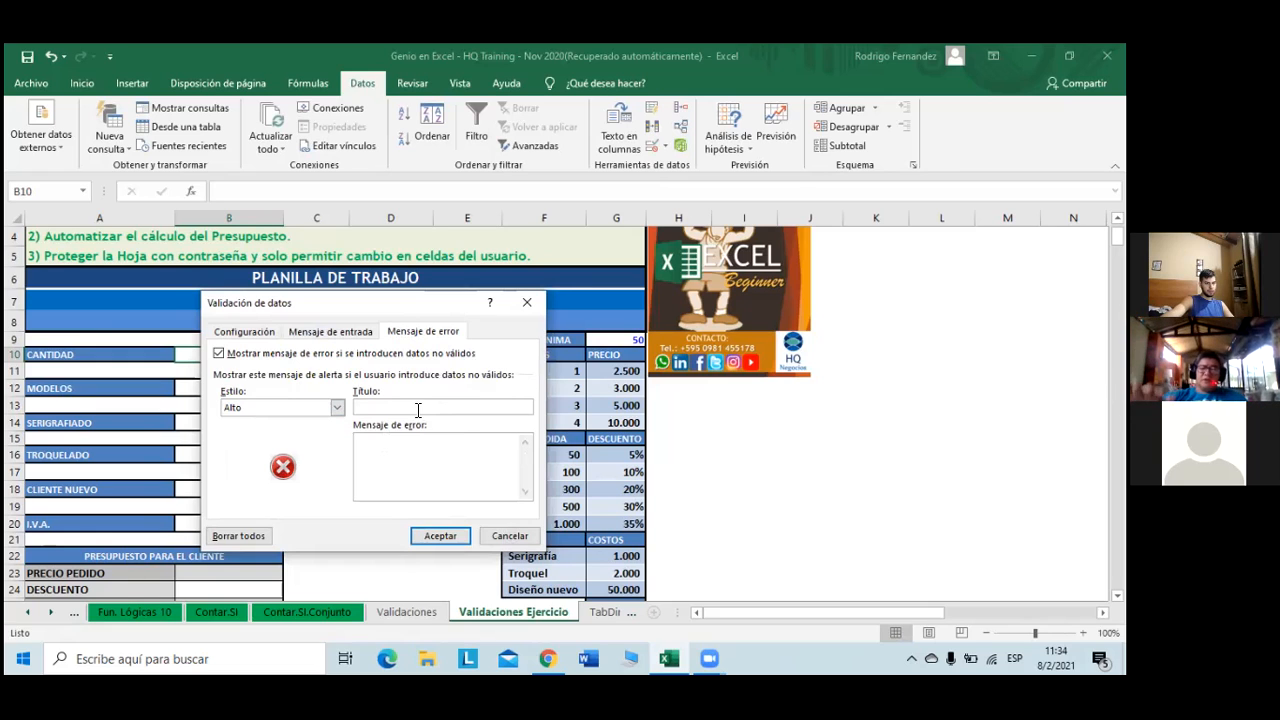
{"action": "type", "text": "Error en la carga"}
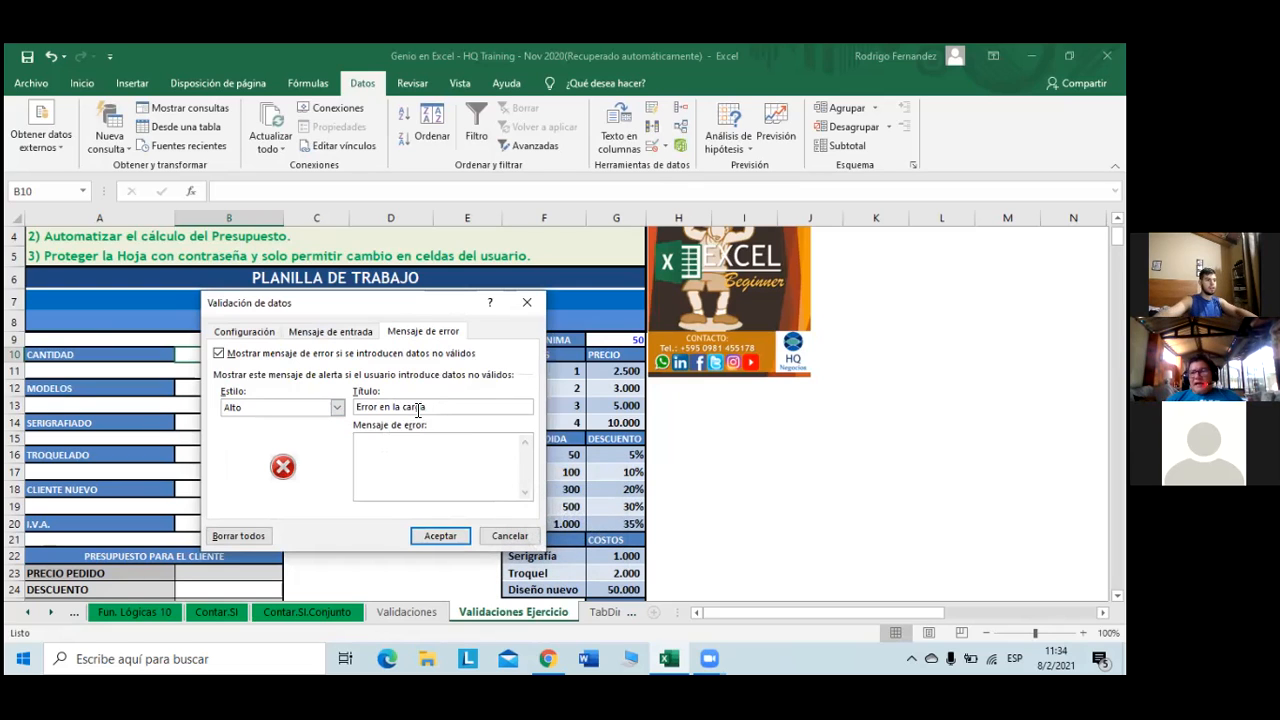
{"action": "left_click", "coordinate": [481, 457]}
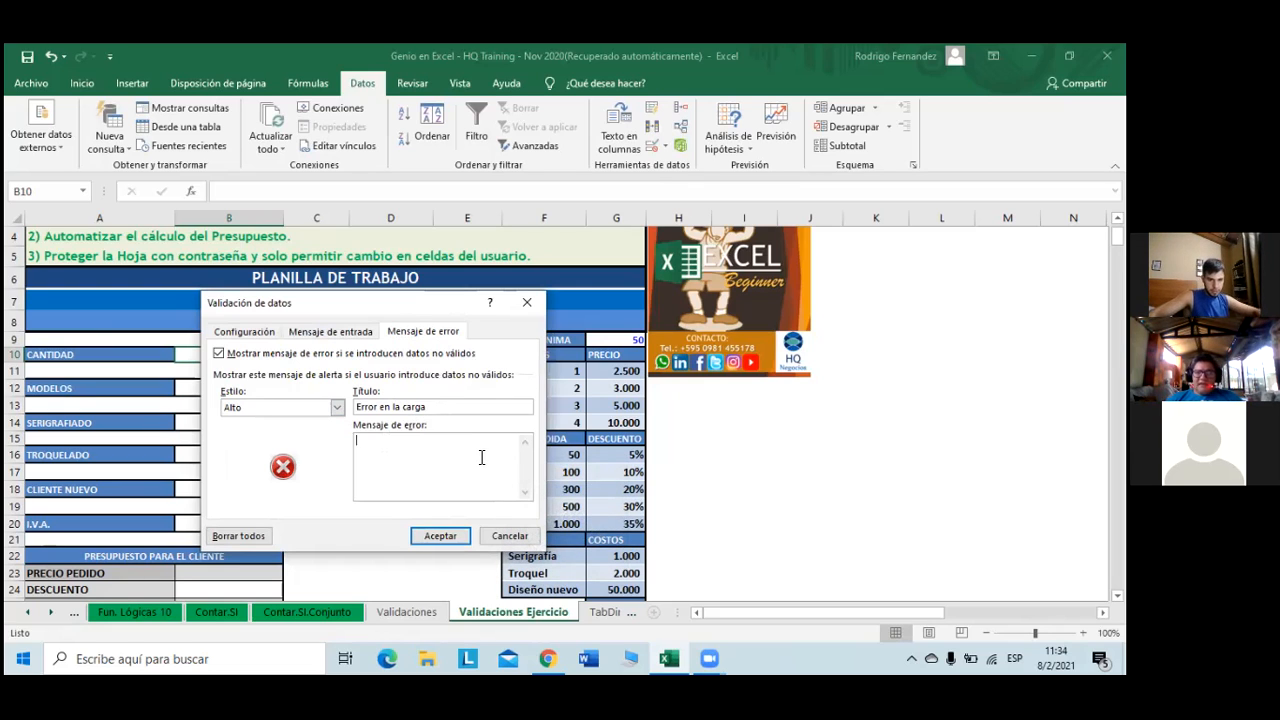
- Write the error message demanding a whole number at least the minimum quantity, and apply it
{"action": "type", "text": "Debe"}
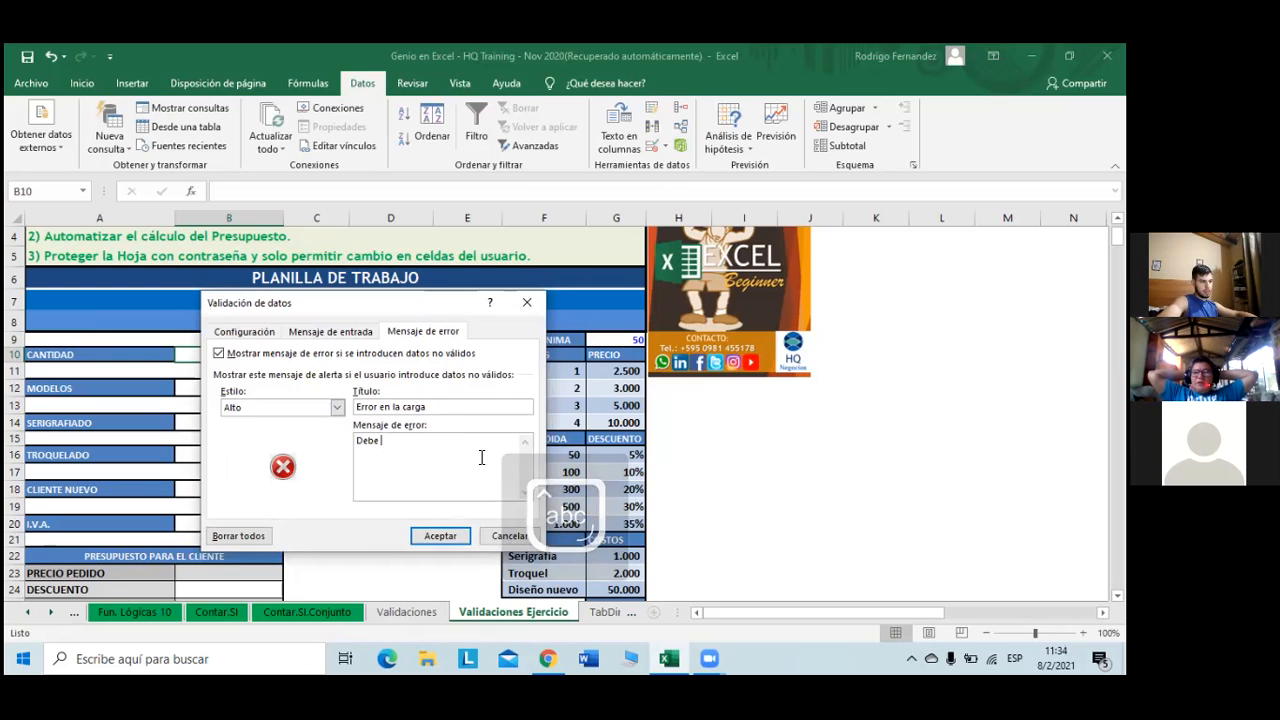
{"action": "type", "text": " in"}
{"action": "key", "text": "BackSpace"}
{"action": "key", "text": "BackSpace"}
{"action": "type", "text": "ca"}
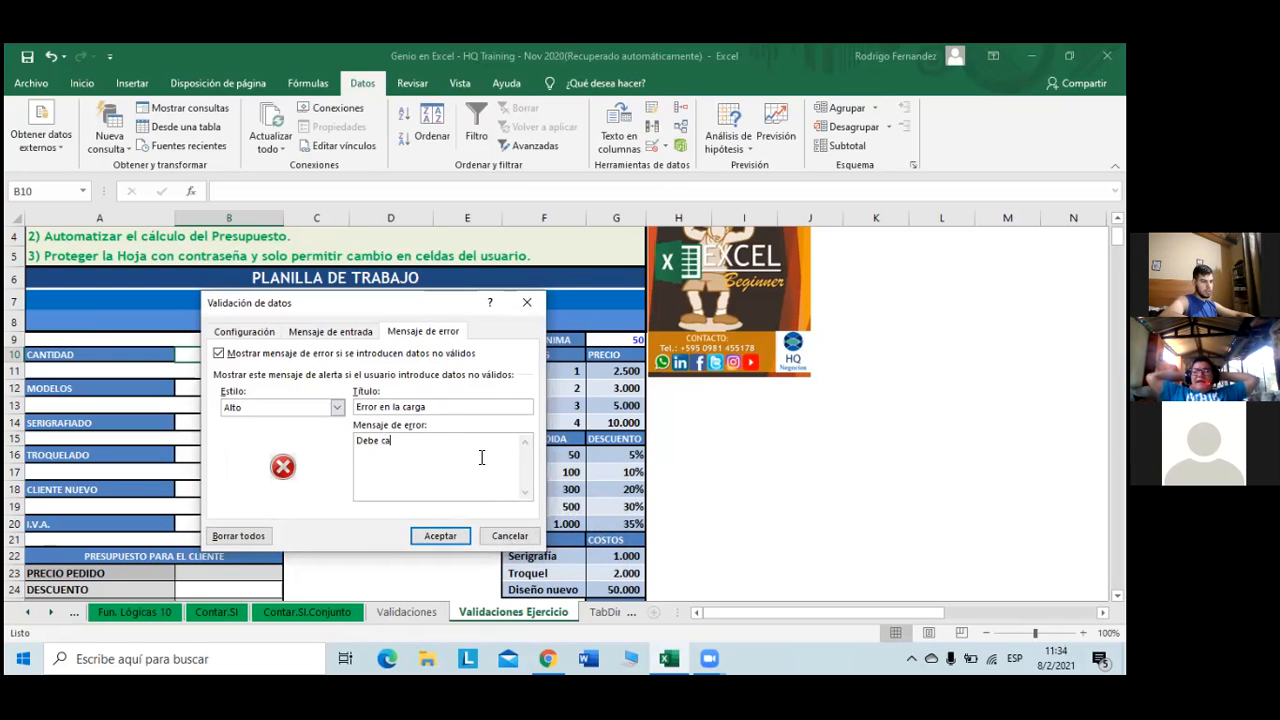
{"action": "type", "text": "rgar un numero"}
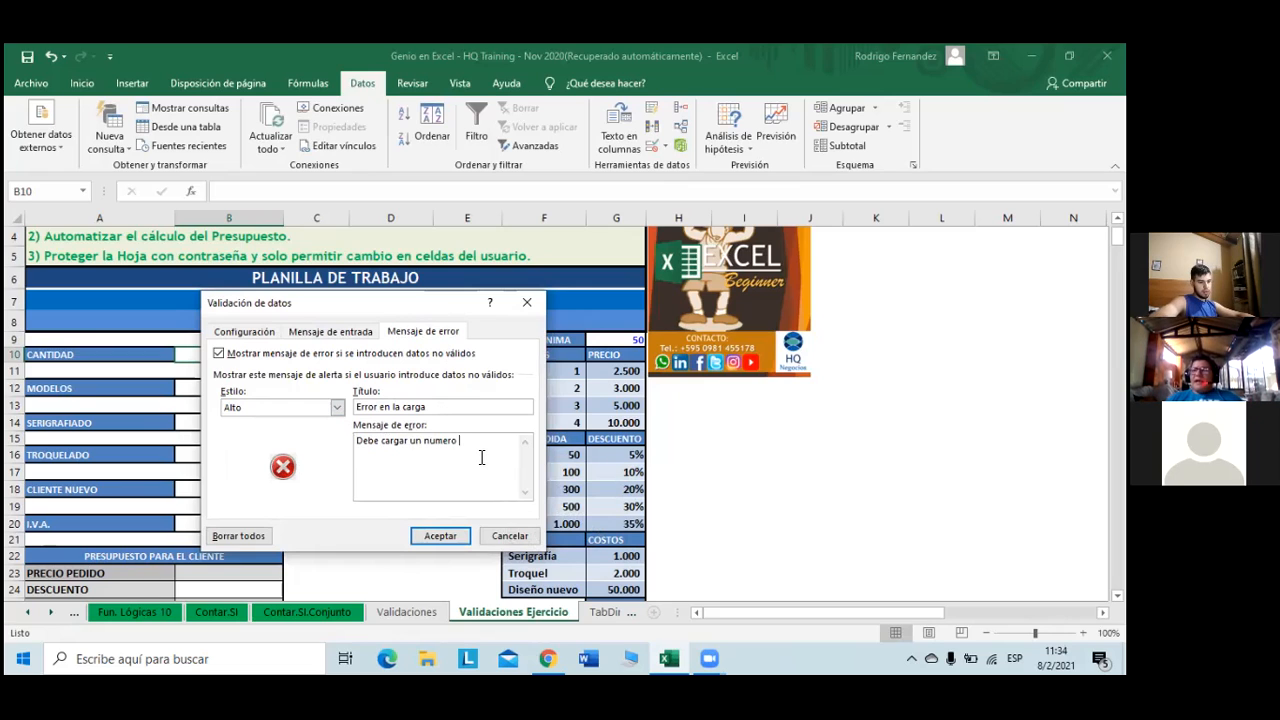
{"action": "type", "text": " entero"}
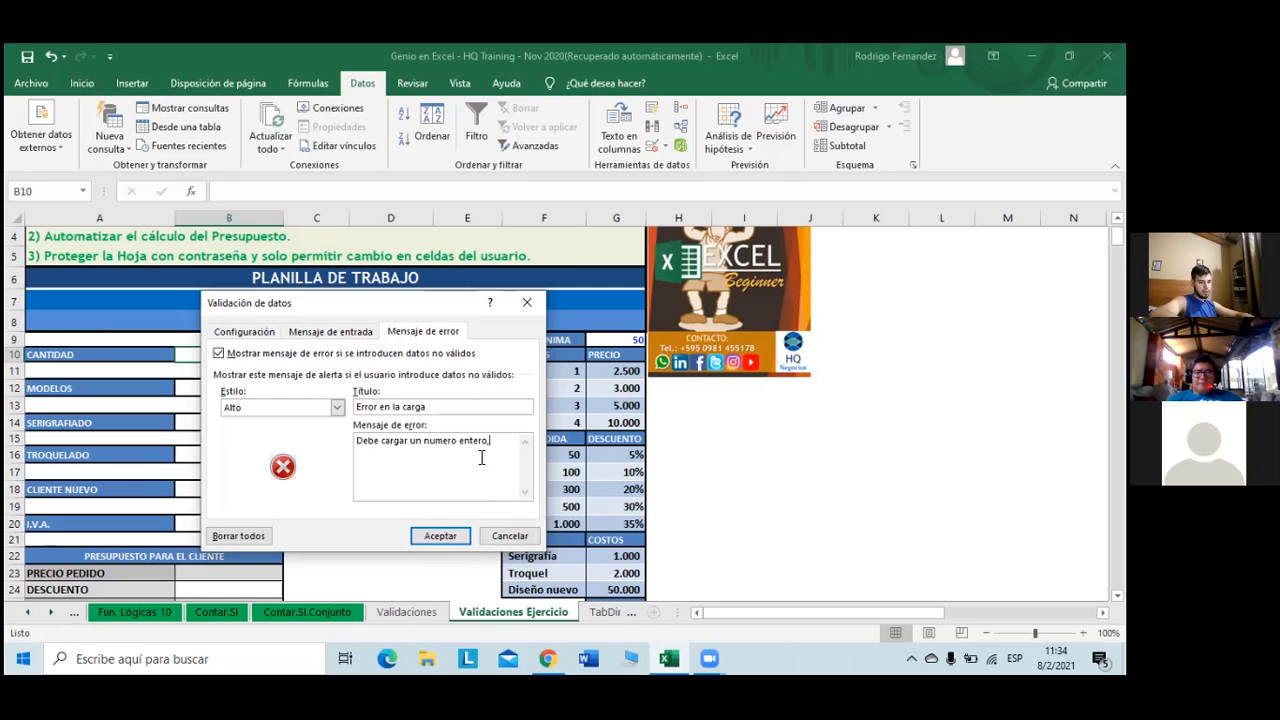
{"action": "type", "text": ", mayor o igual "}
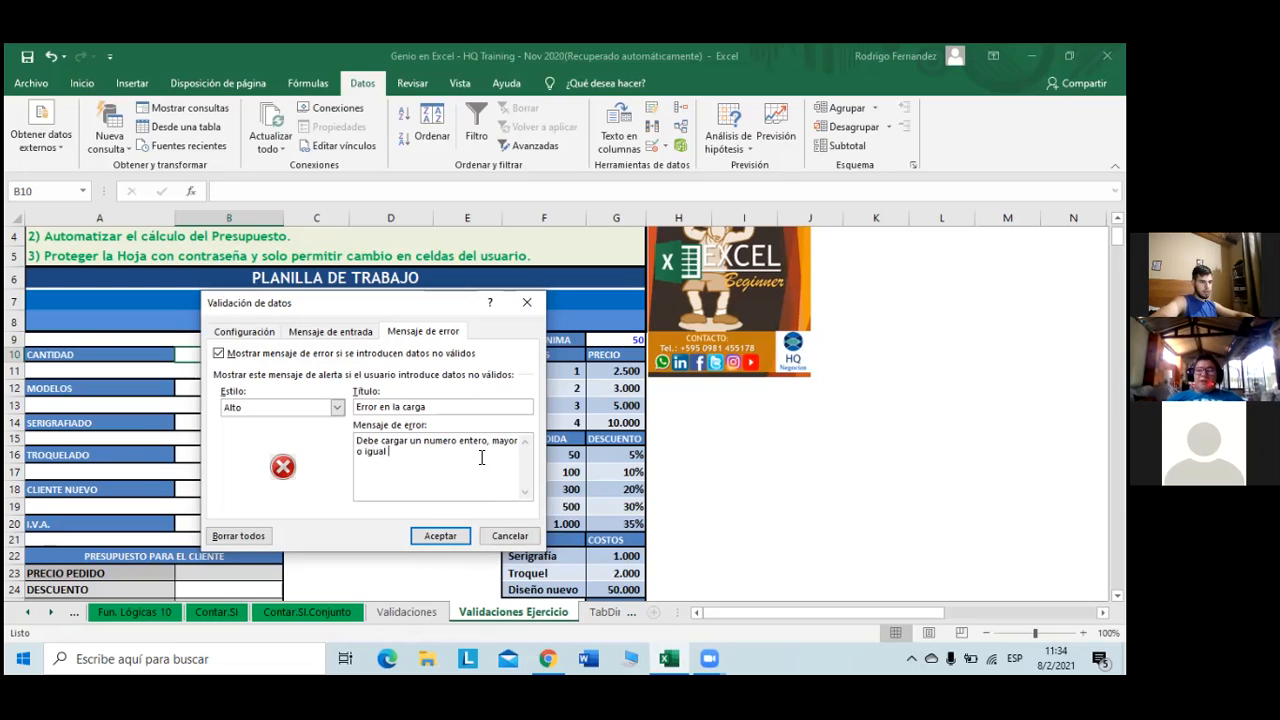
{"action": "type", "text": "a la"}
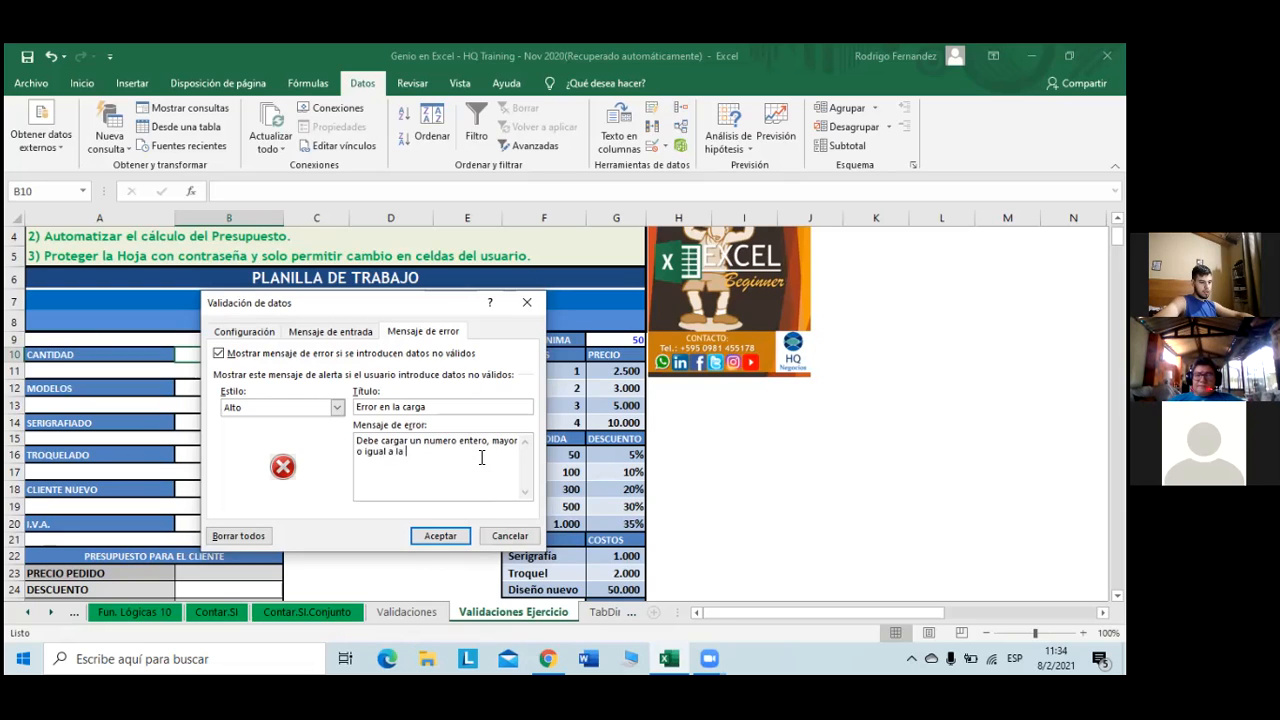
{"action": "type", "text": " cantidad minim"}
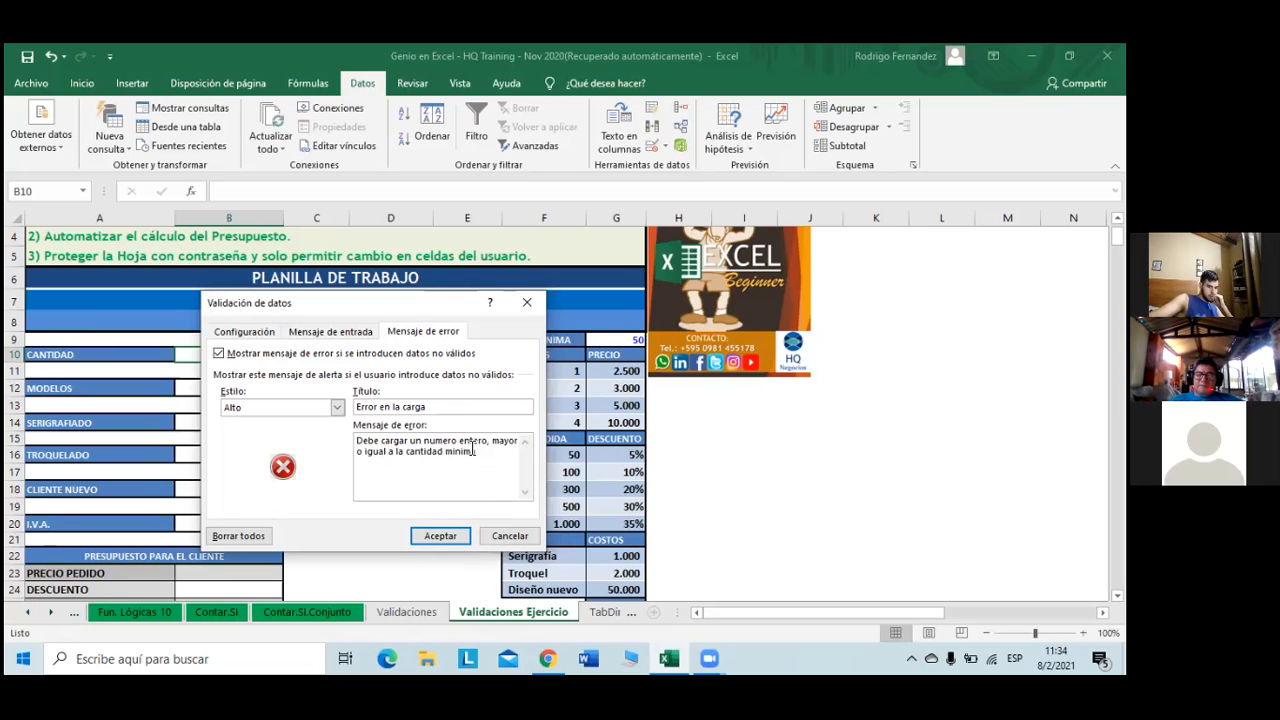
{"action": "key", "text": "BackSpace"}
{"action": "type", "text": "ú"}
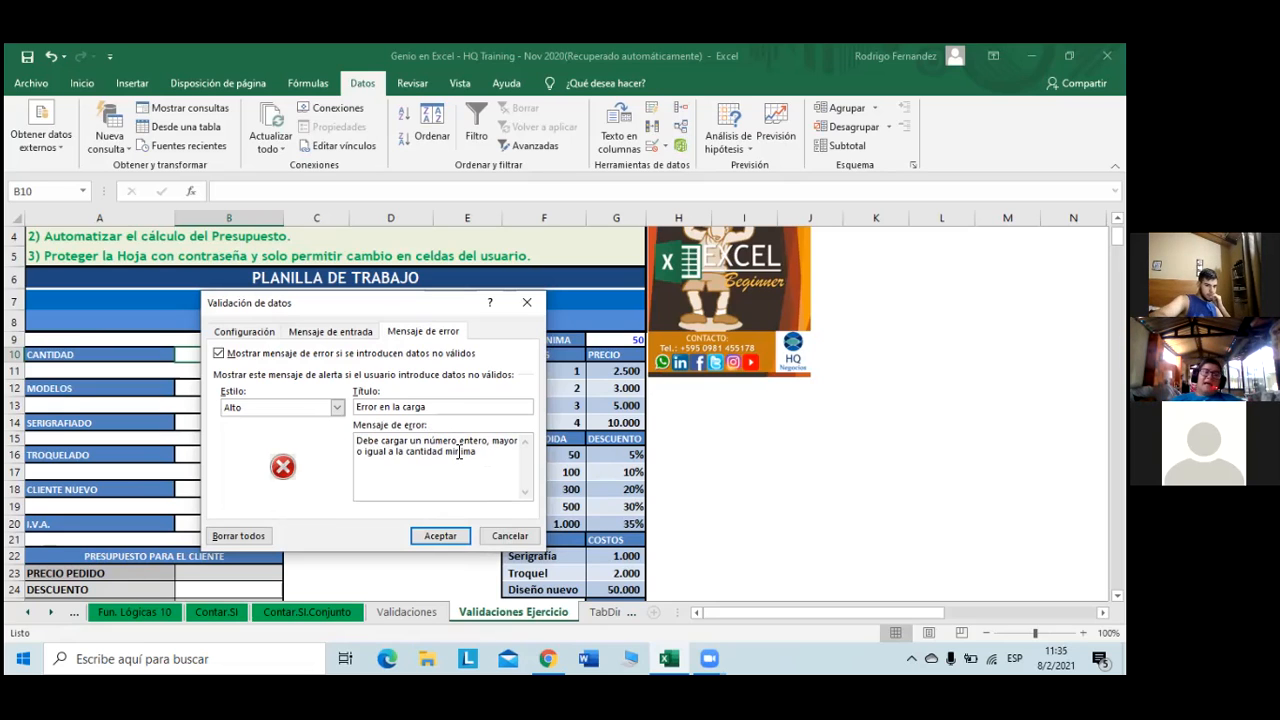
{"action": "type", "text": "í"}
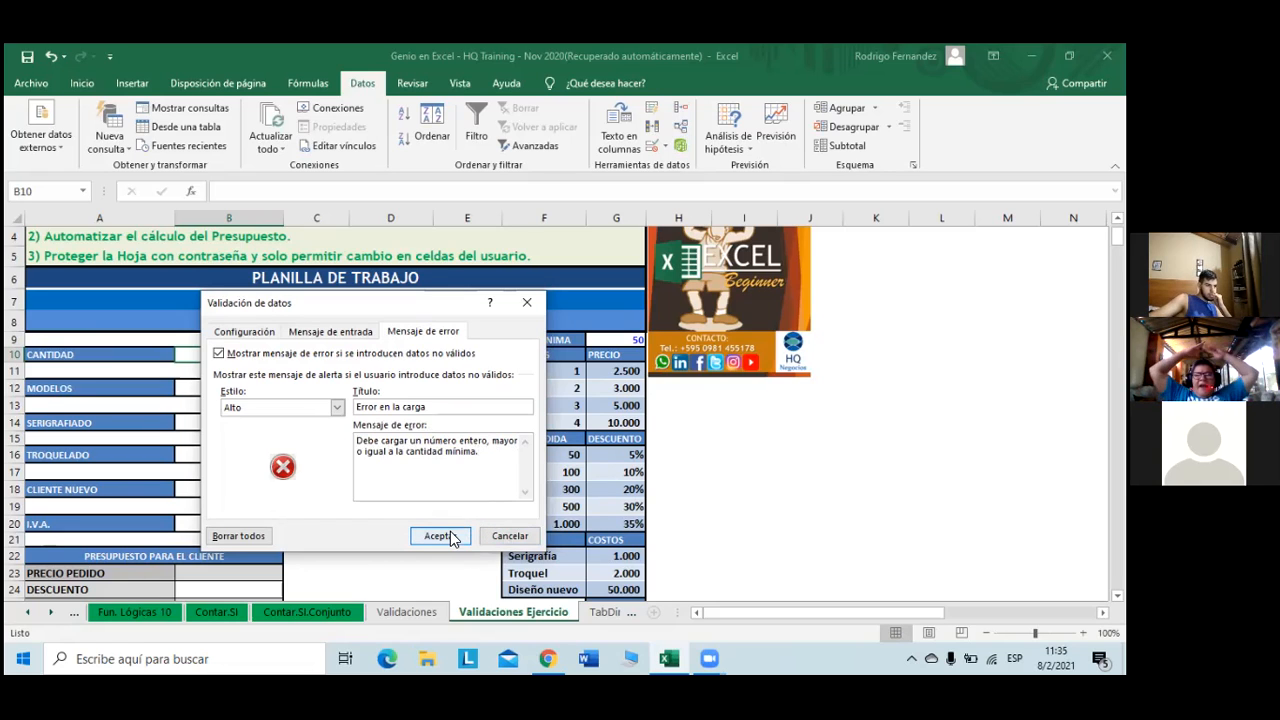
{"action": "left_click", "coordinate": [358, 333]}
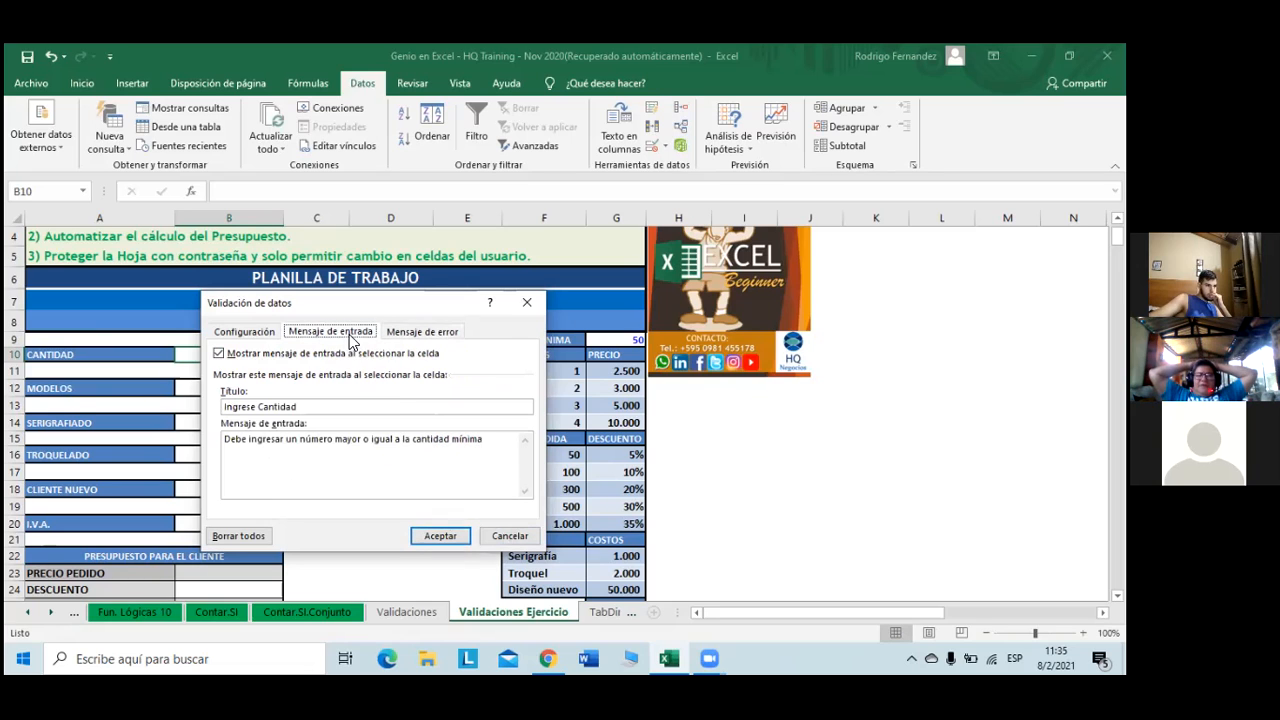
{"action": "left_click", "coordinate": [498, 449]}
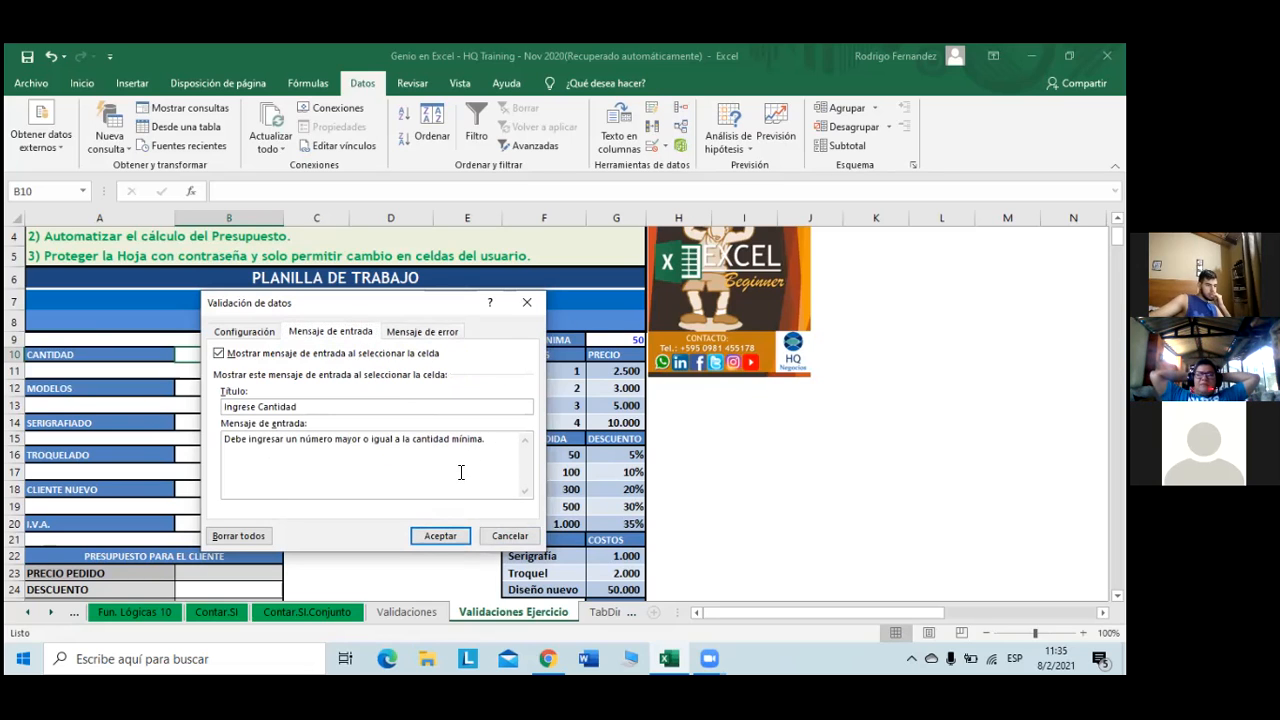
{"action": "left_click", "coordinate": [441, 536]}
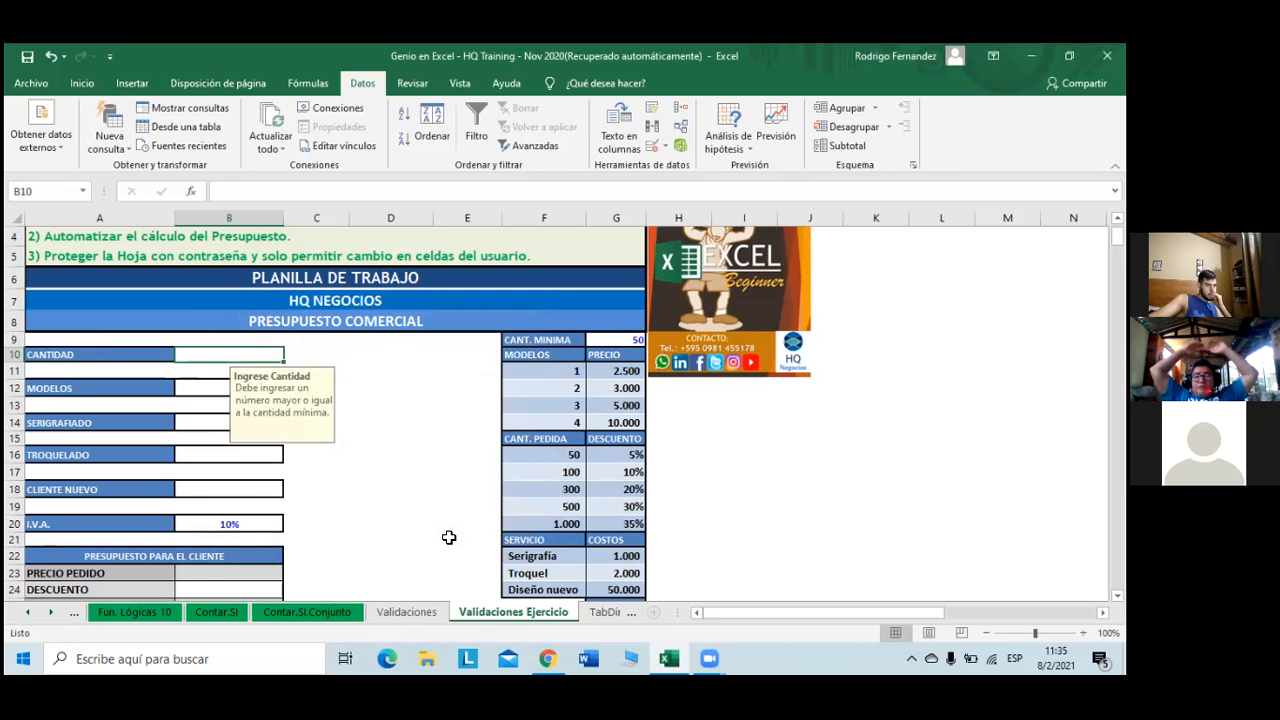
- Test B10: 35 is rejected by the alert, then 135 is accepted as Cantidad
{"action": "type", "text": "35"}
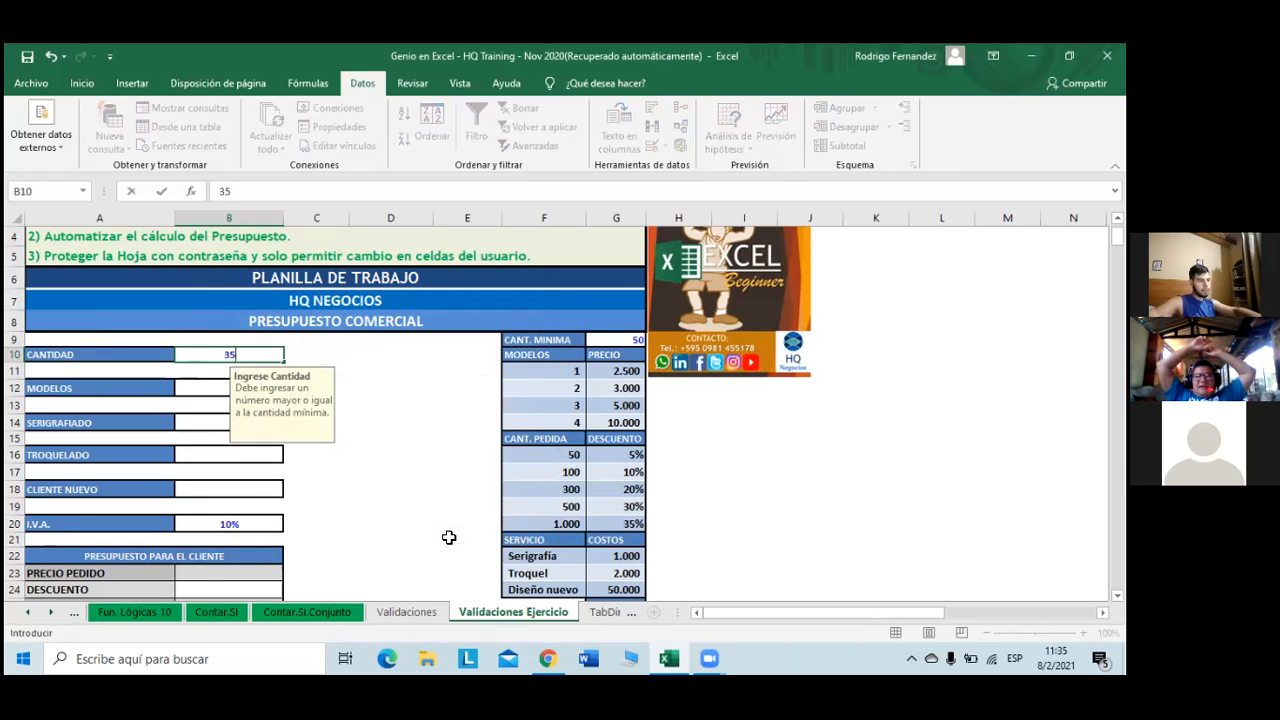
{"action": "key", "text": "Return"}
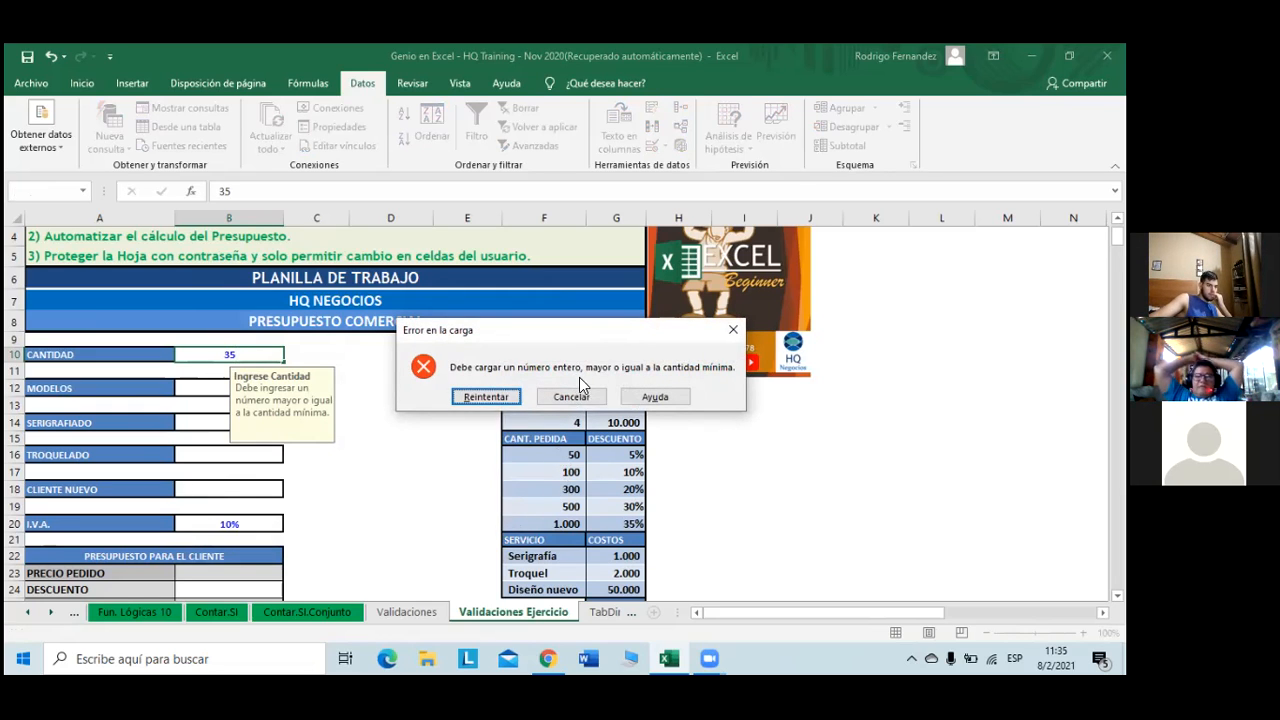
{"action": "left_click", "coordinate": [486, 396]}
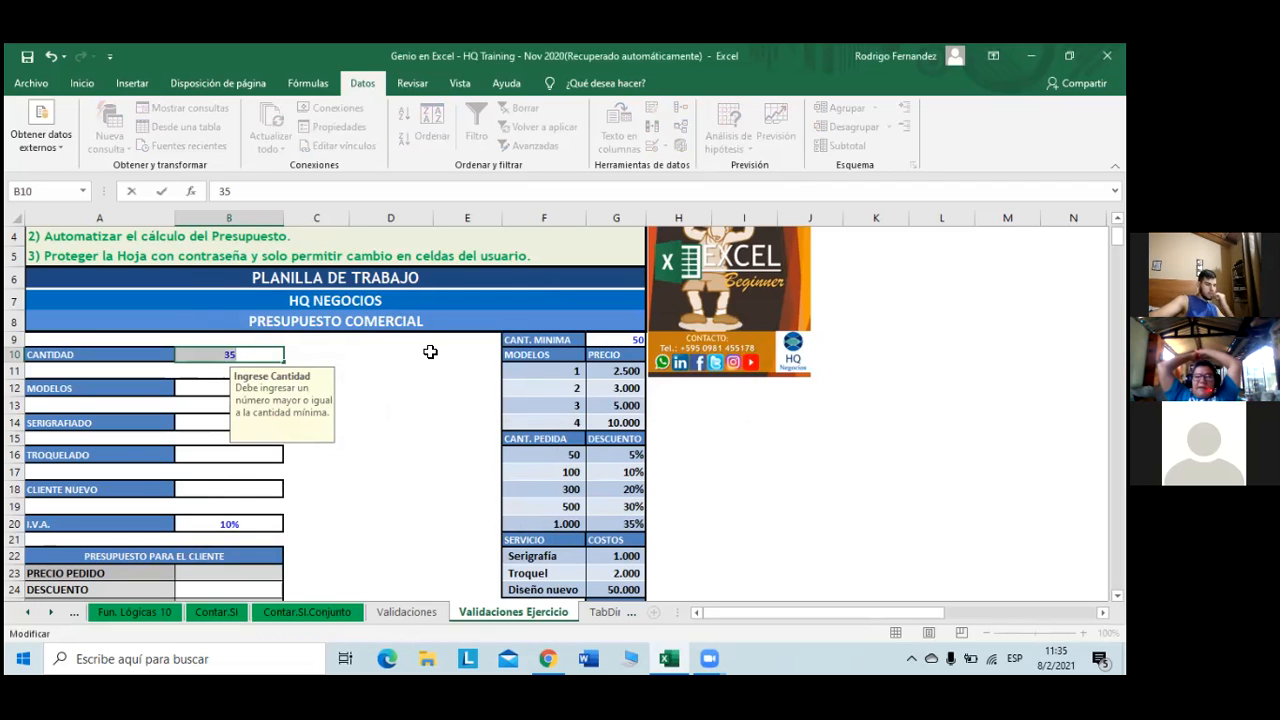
{"action": "type", "text": "135"}
{"action": "key", "text": "Return"}
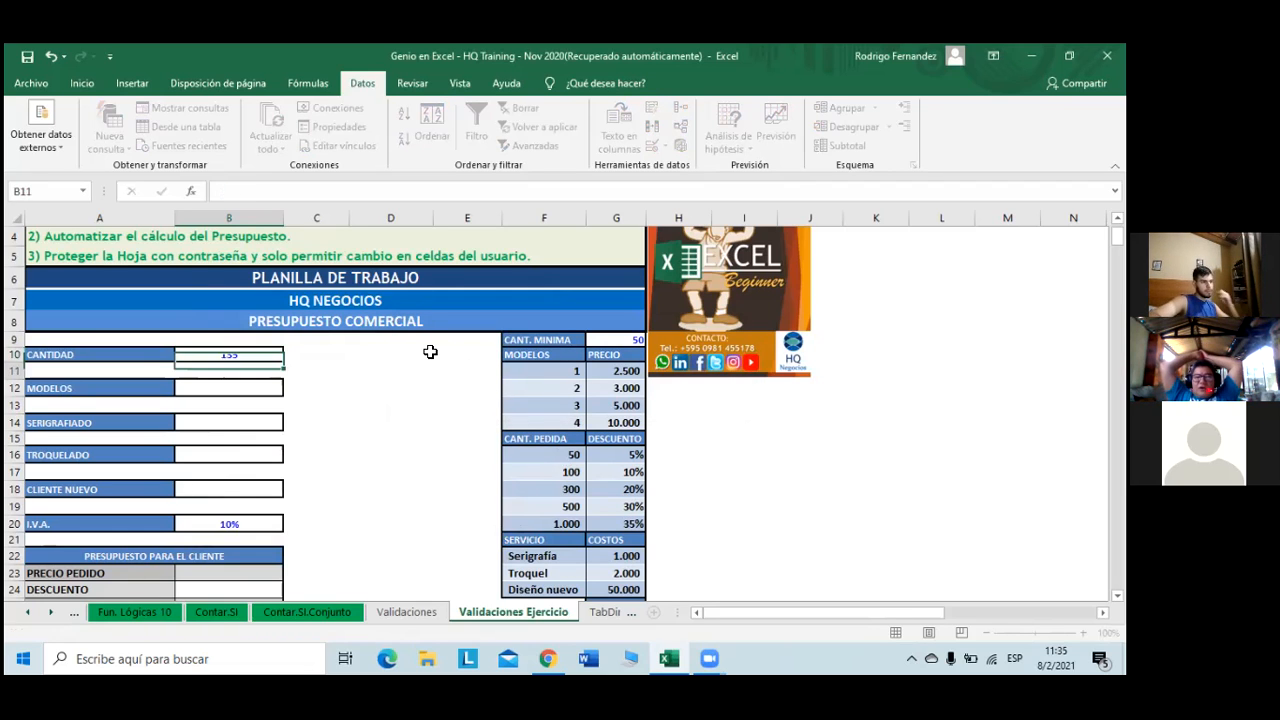
{"action": "left_click", "coordinate": [234, 389]}
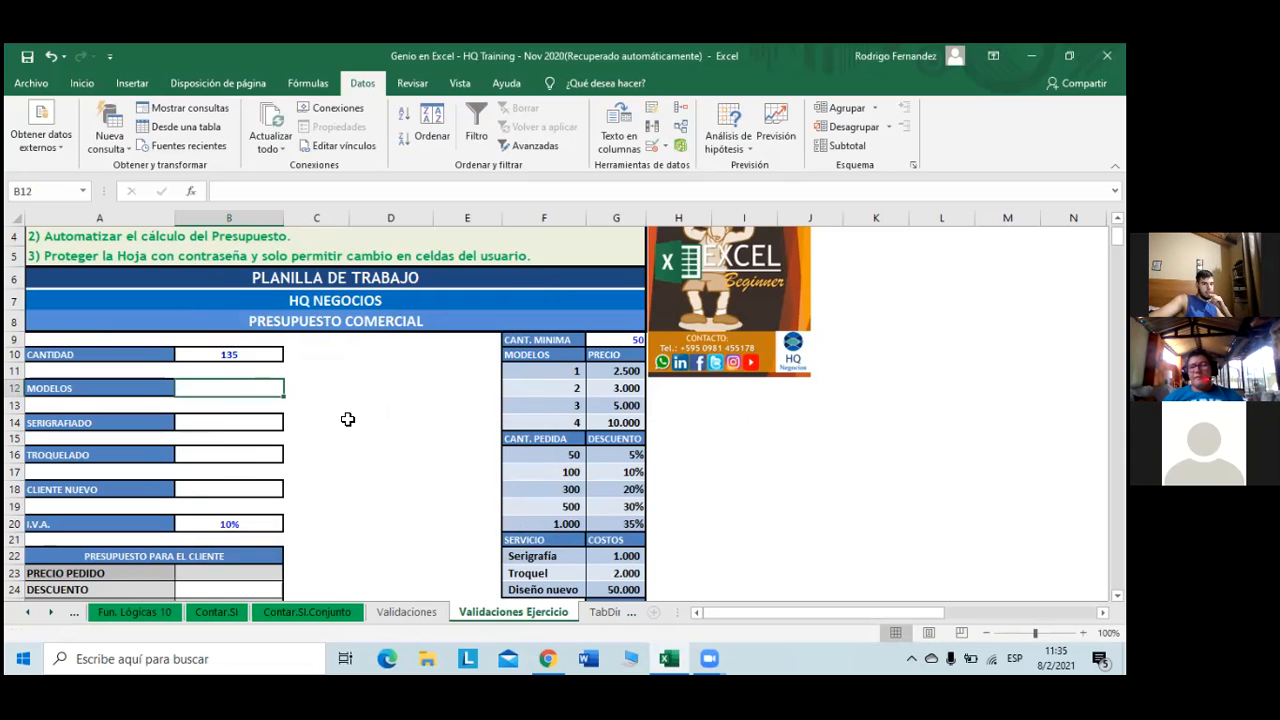
- Compare with the Validaciones sheet's MODELOS cell B11 and its dropdown list of choices
{"action": "left_click", "coordinate": [435, 613]}
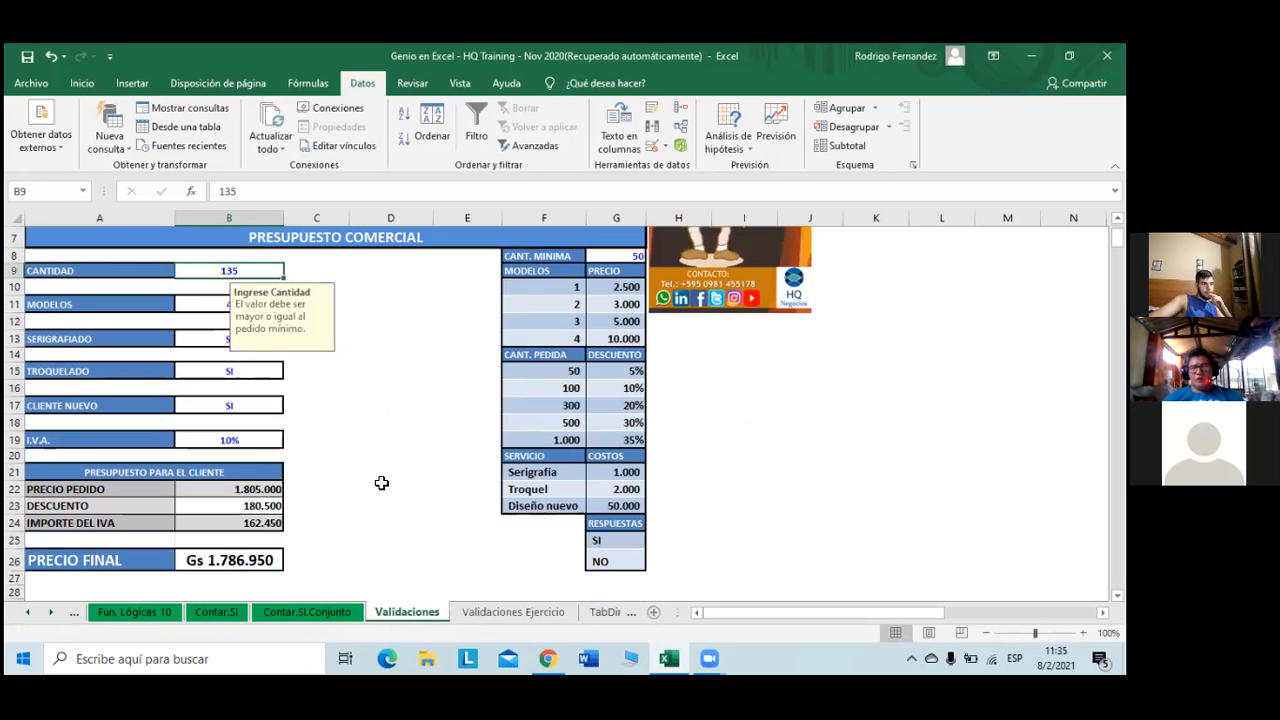
{"action": "left_click", "coordinate": [383, 484]}
{"action": "left_click", "coordinate": [256, 312]}
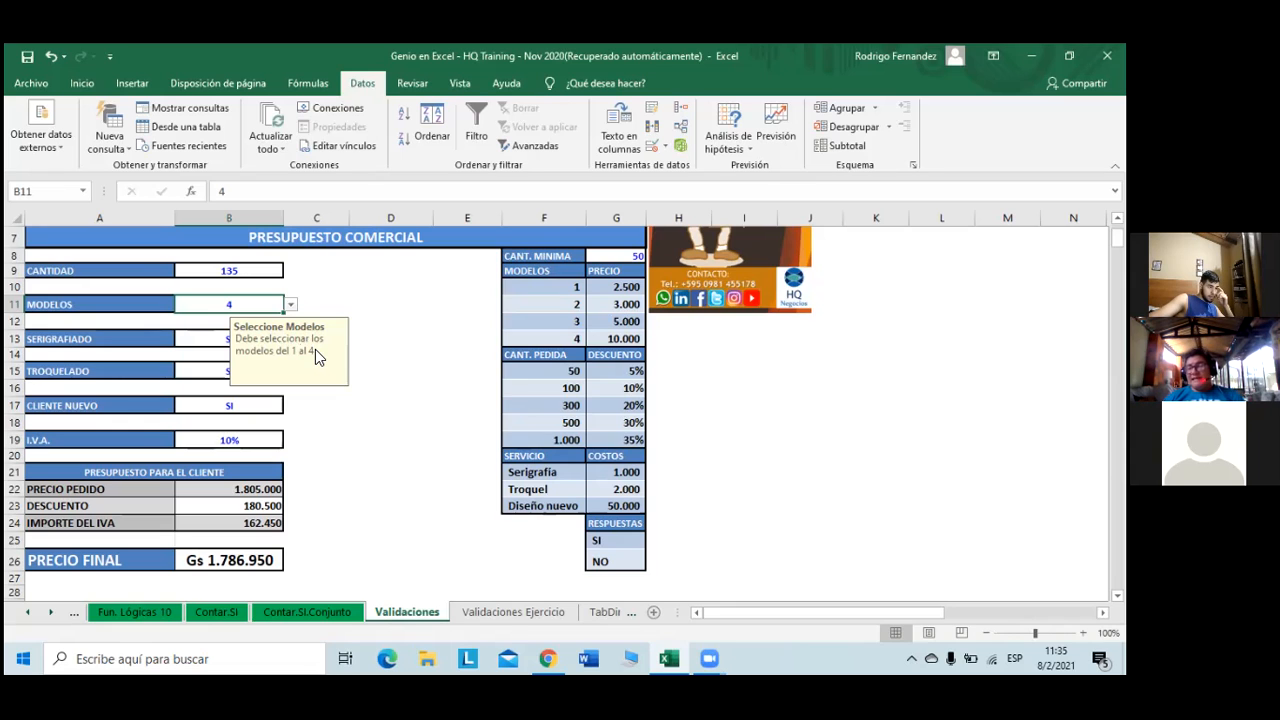
{"action": "left_click", "coordinate": [291, 304]}
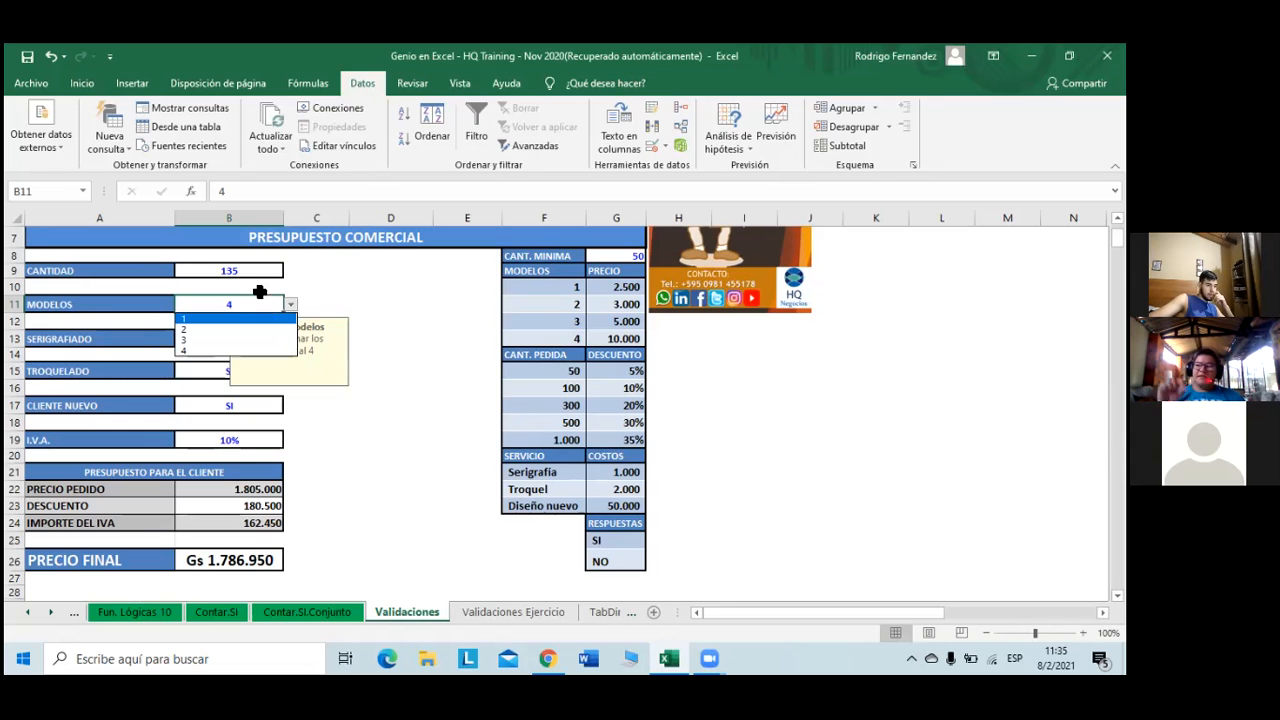
{"action": "left_click", "coordinate": [242, 197]}
- Try entering 5 in MODELOS, see it rejected repeatedly, then enter 4
{"action": "left_click", "coordinate": [242, 191]}
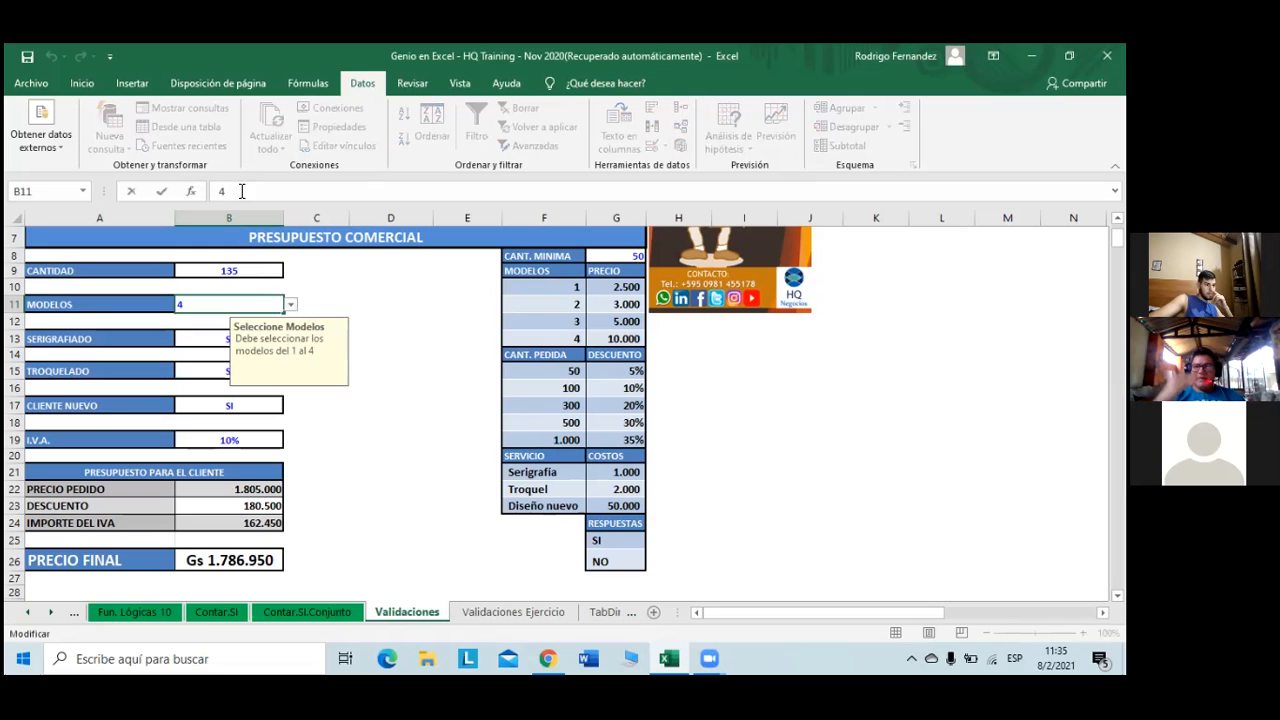
{"action": "key", "text": "BackSpace"}
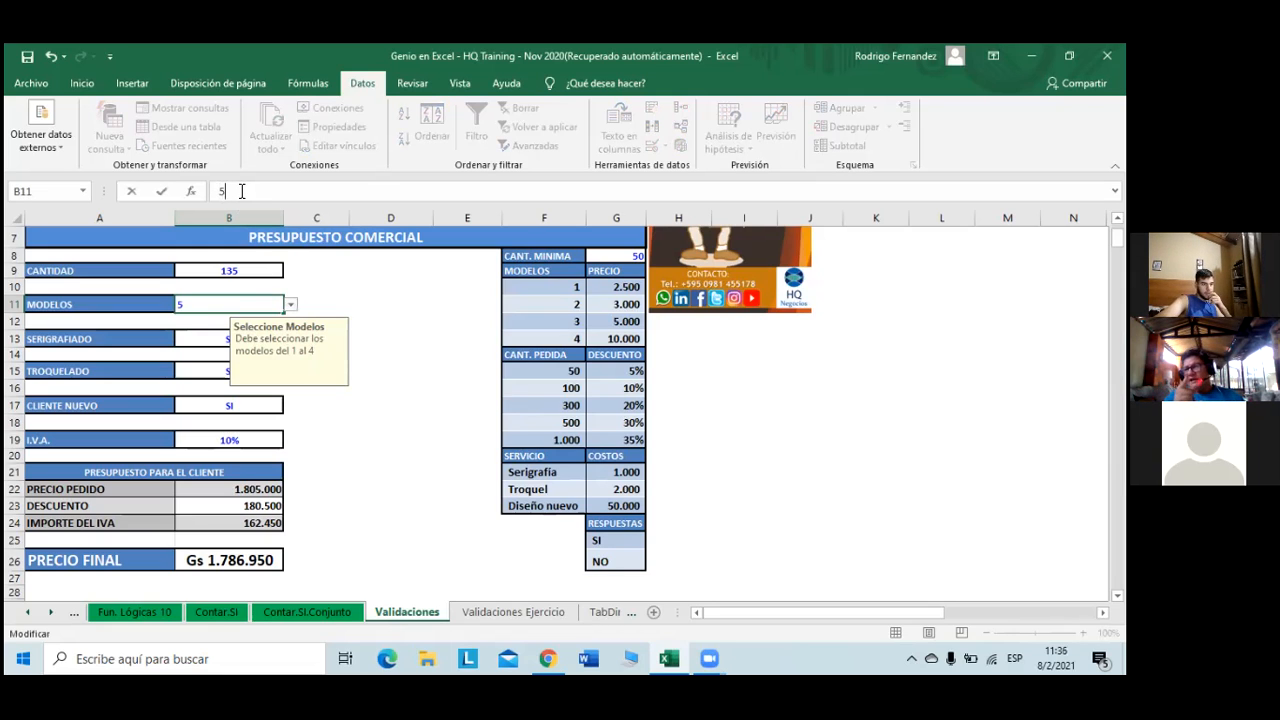
{"action": "key", "text": "Return"}
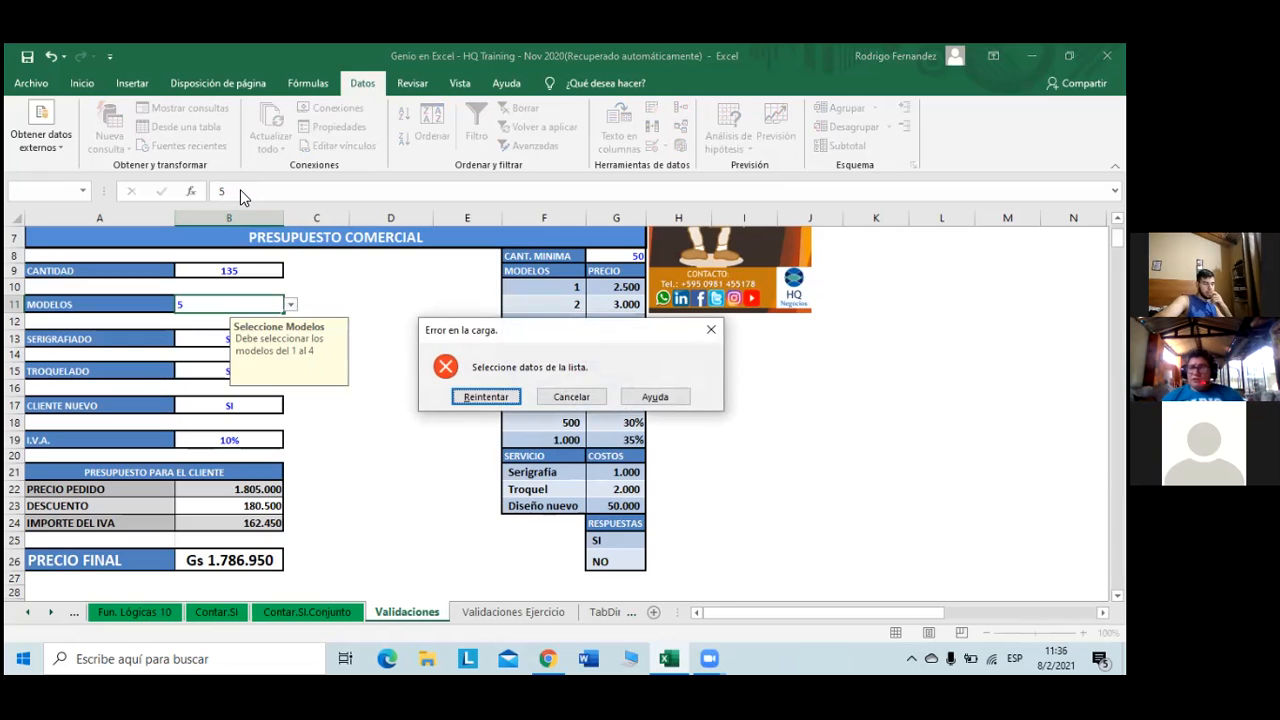
{"action": "left_click", "coordinate": [487, 397]}
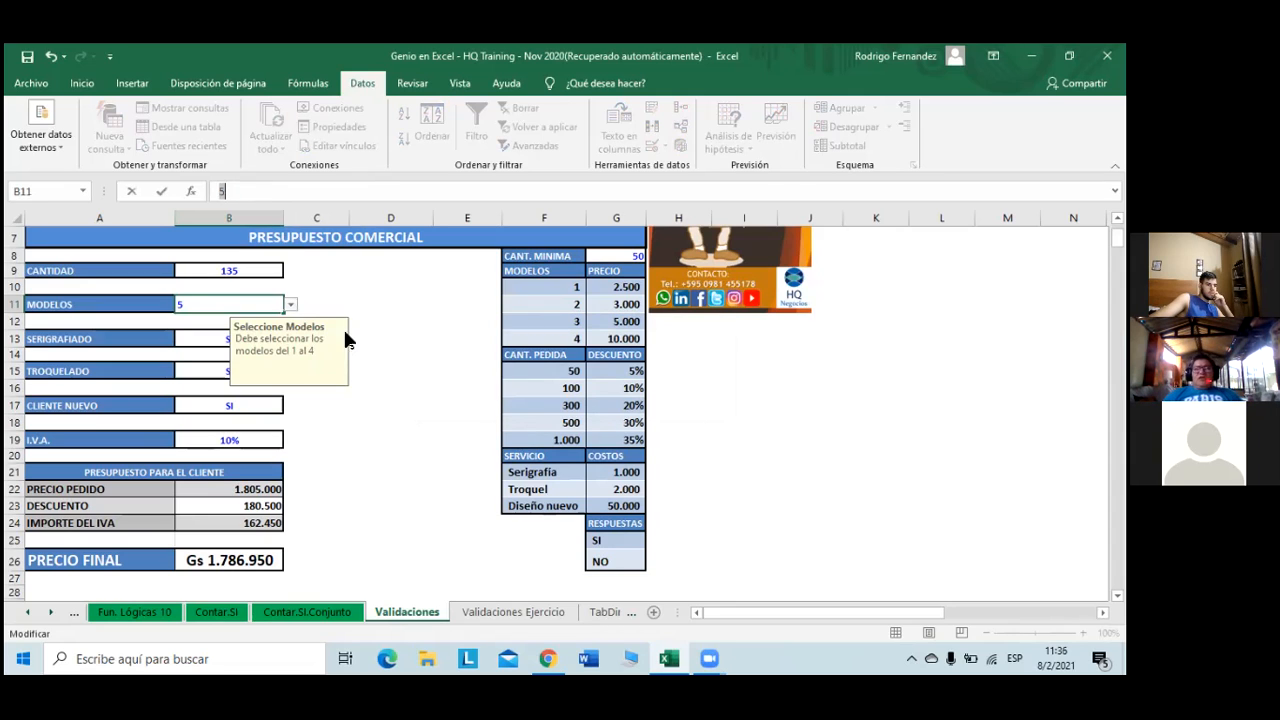
{"action": "key", "text": "Return"}
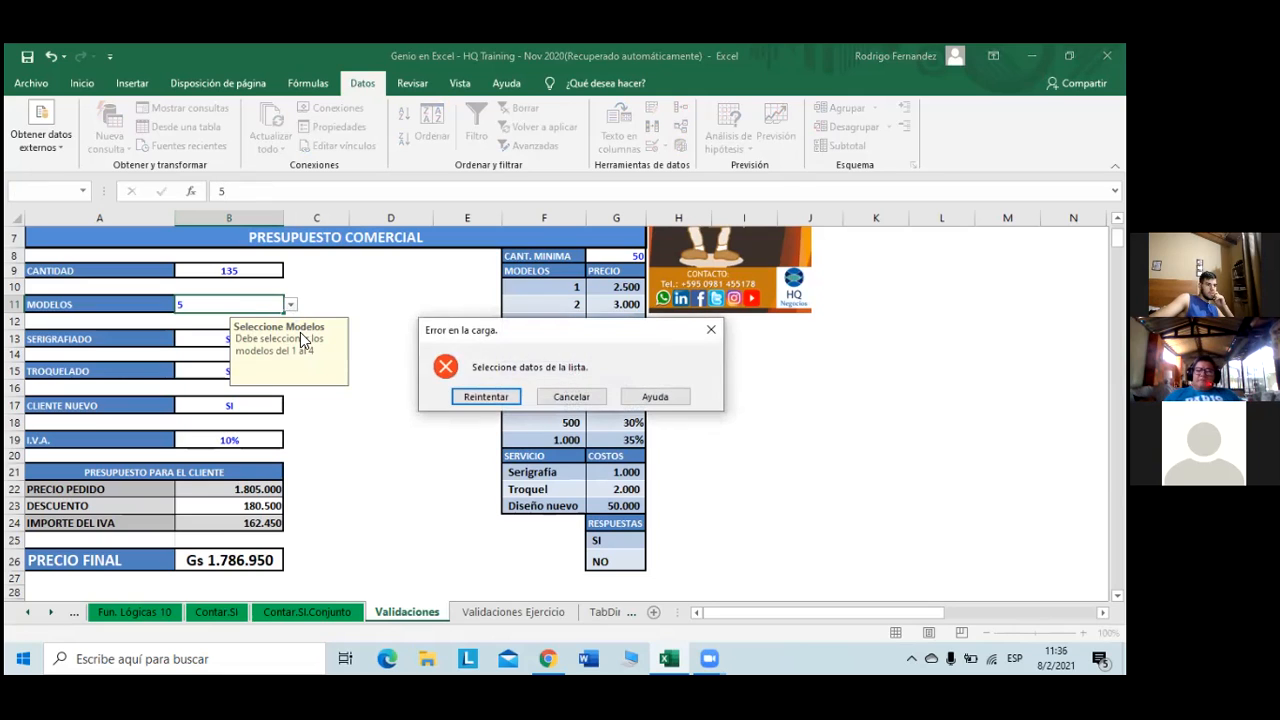
{"action": "left_click", "coordinate": [487, 397]}
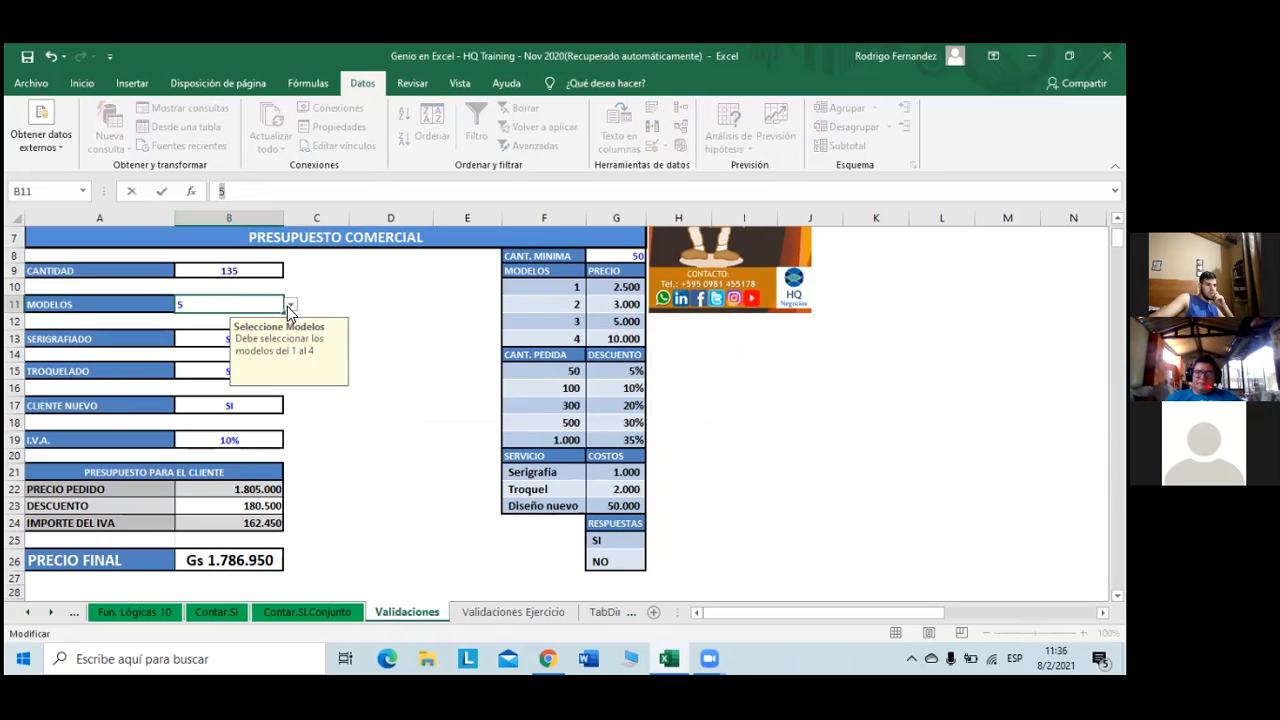
{"action": "left_click", "coordinate": [289, 306]}
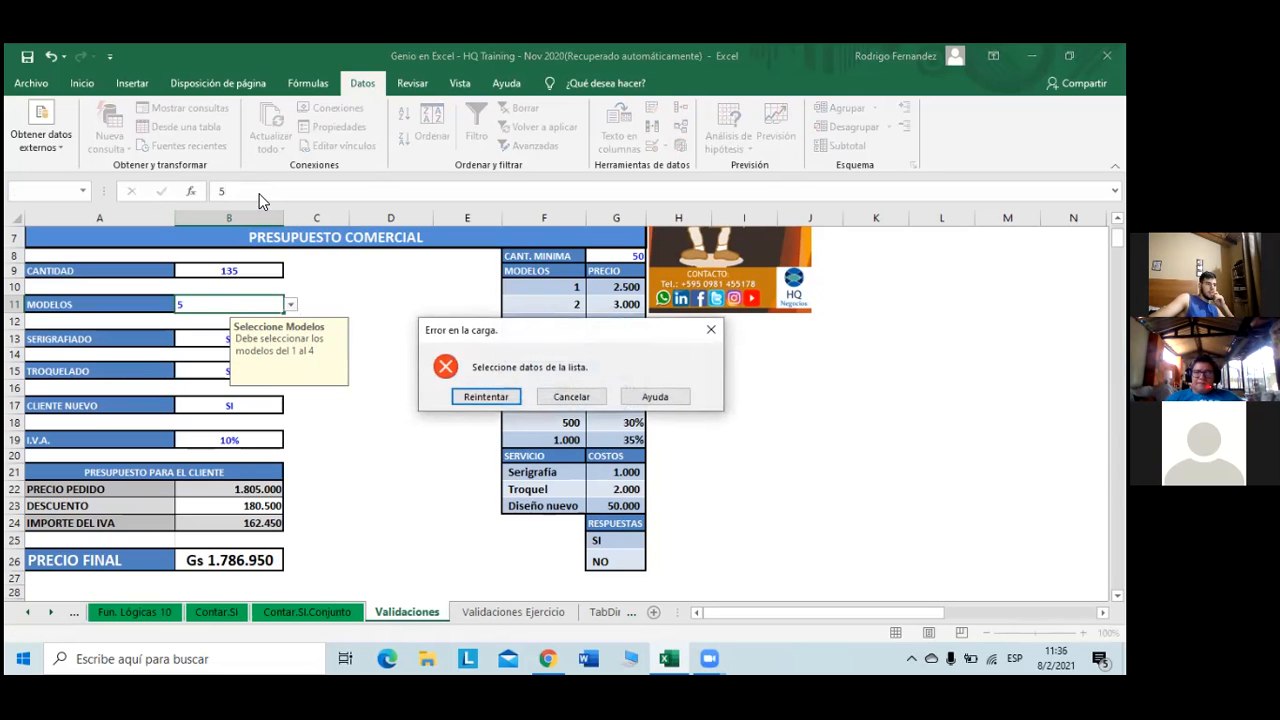
{"action": "left_click", "coordinate": [485, 397]}
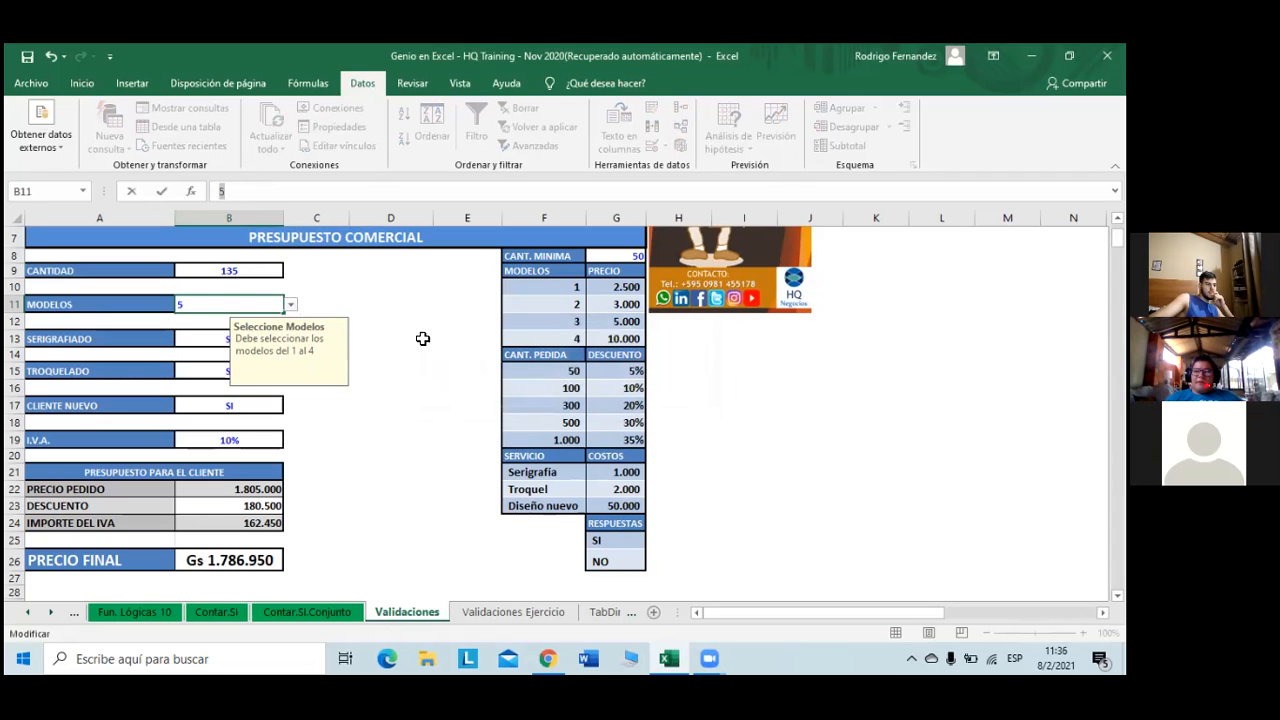
{"action": "type", "text": "4"}
{"action": "key", "text": "Return"}
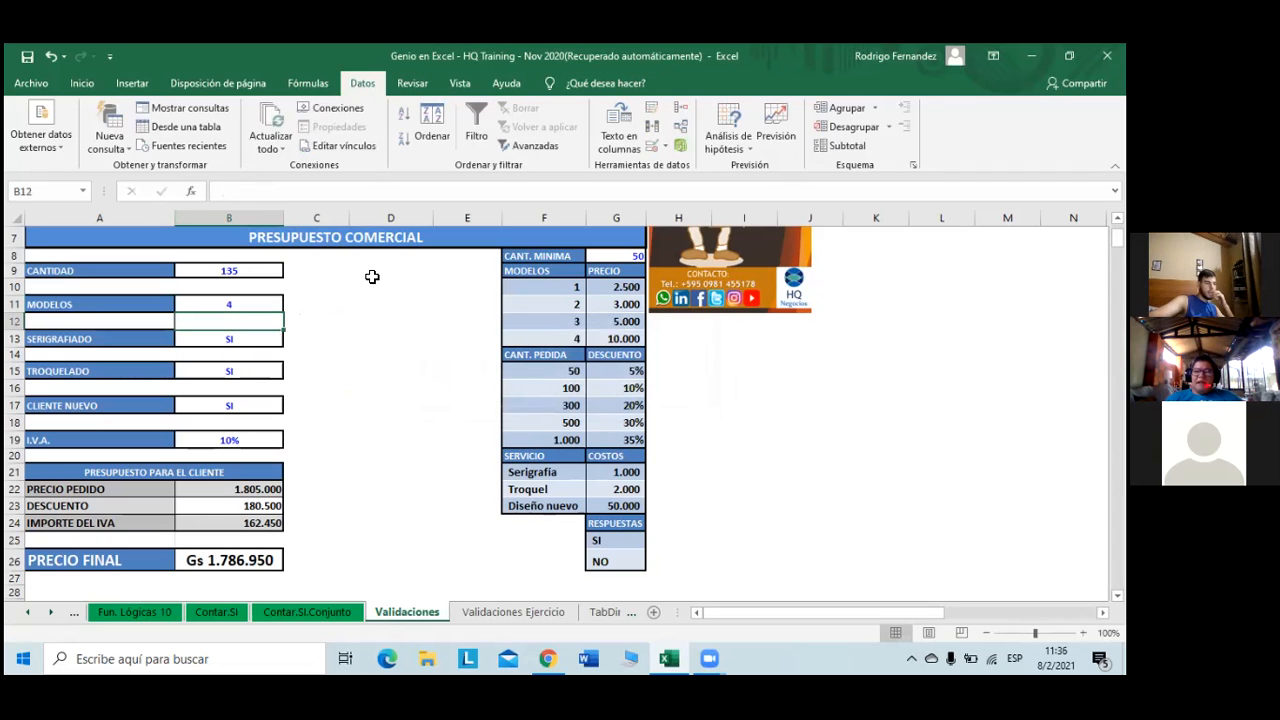
- On Validaciones Ejercicio, draft a list validation for MODELOS cell B12 sourced from =$F$11:$F$14
{"action": "left_click", "coordinate": [505, 612]}
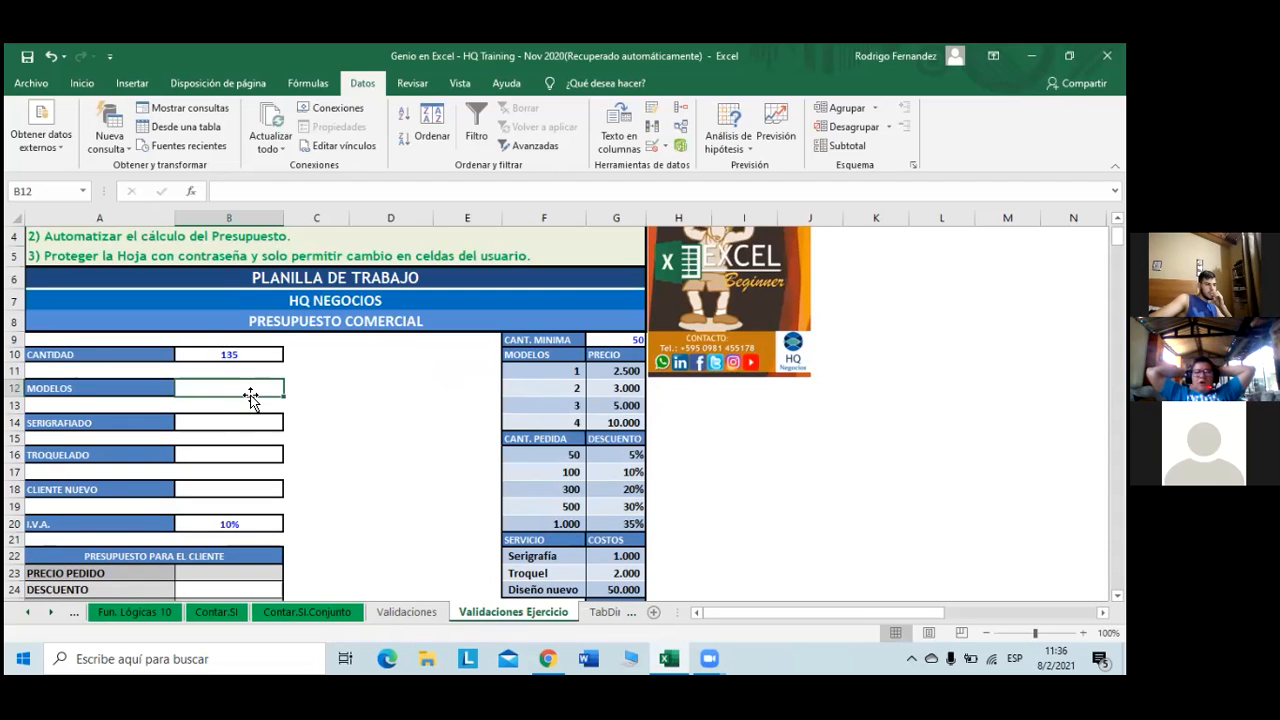
{"action": "left_click", "coordinate": [648, 148]}
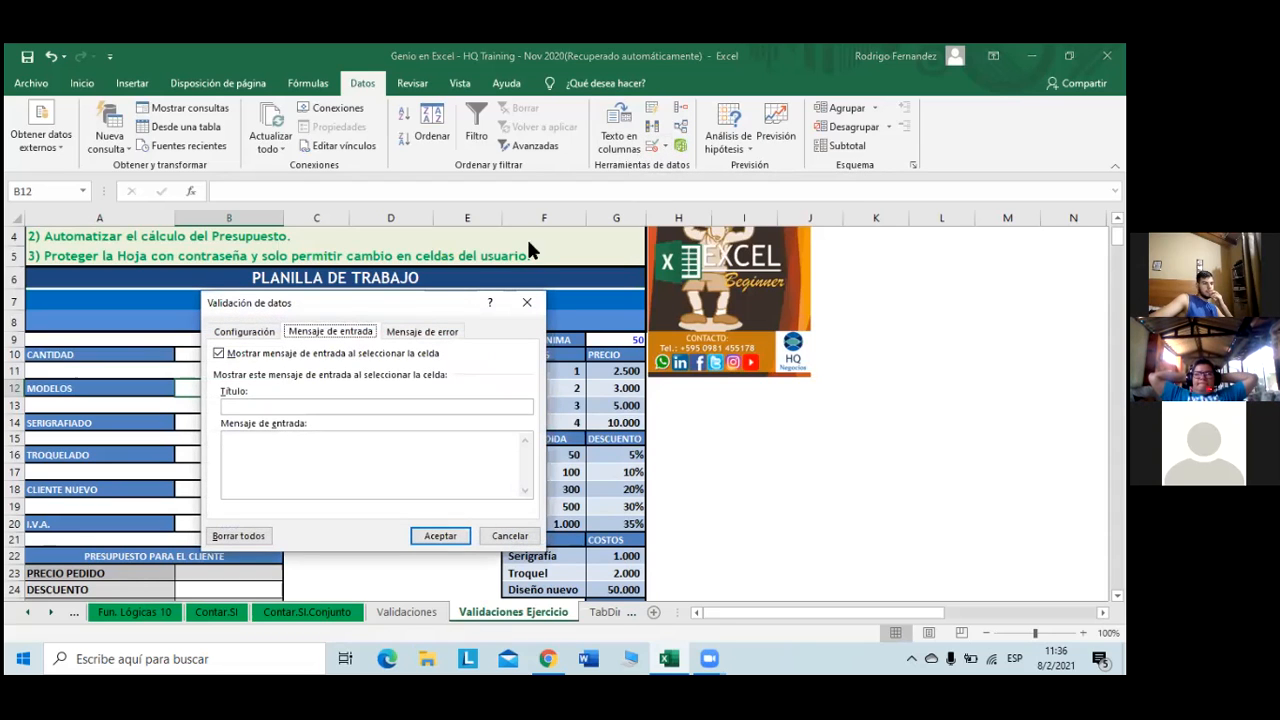
{"action": "left_click", "coordinate": [266, 334]}
{"action": "left_click", "coordinate": [316, 388]}
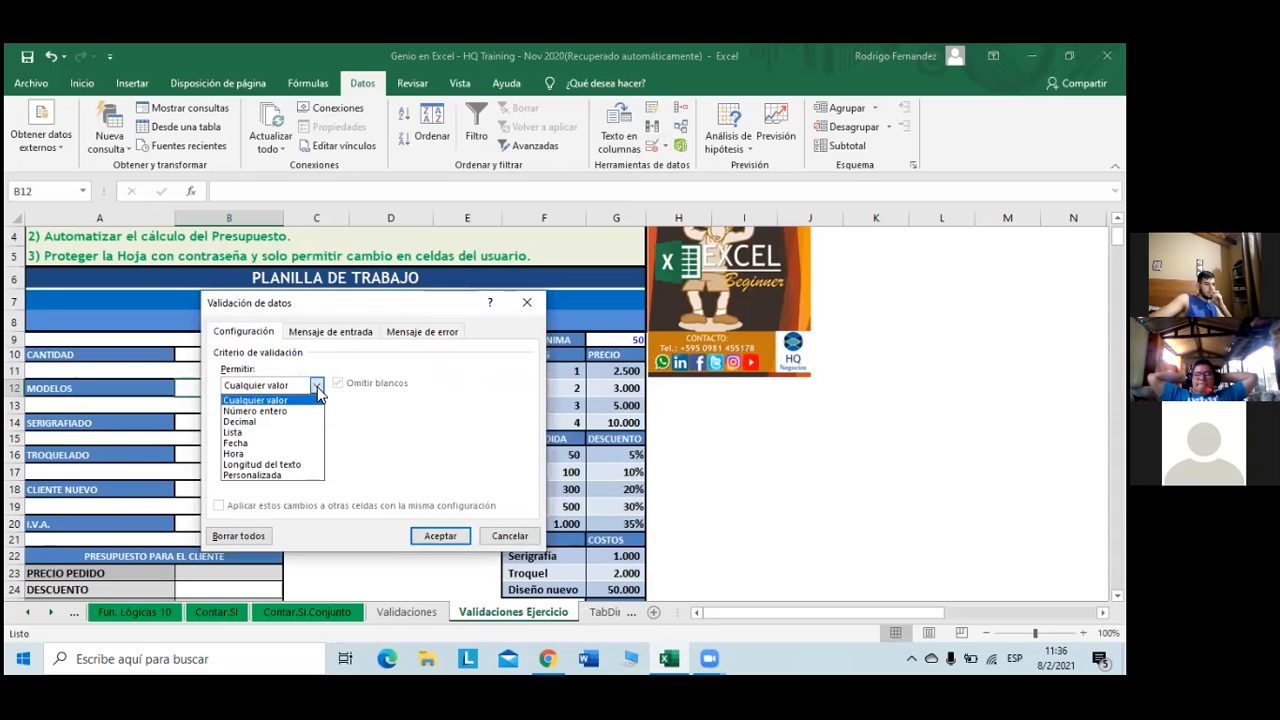
{"action": "left_click", "coordinate": [284, 433]}
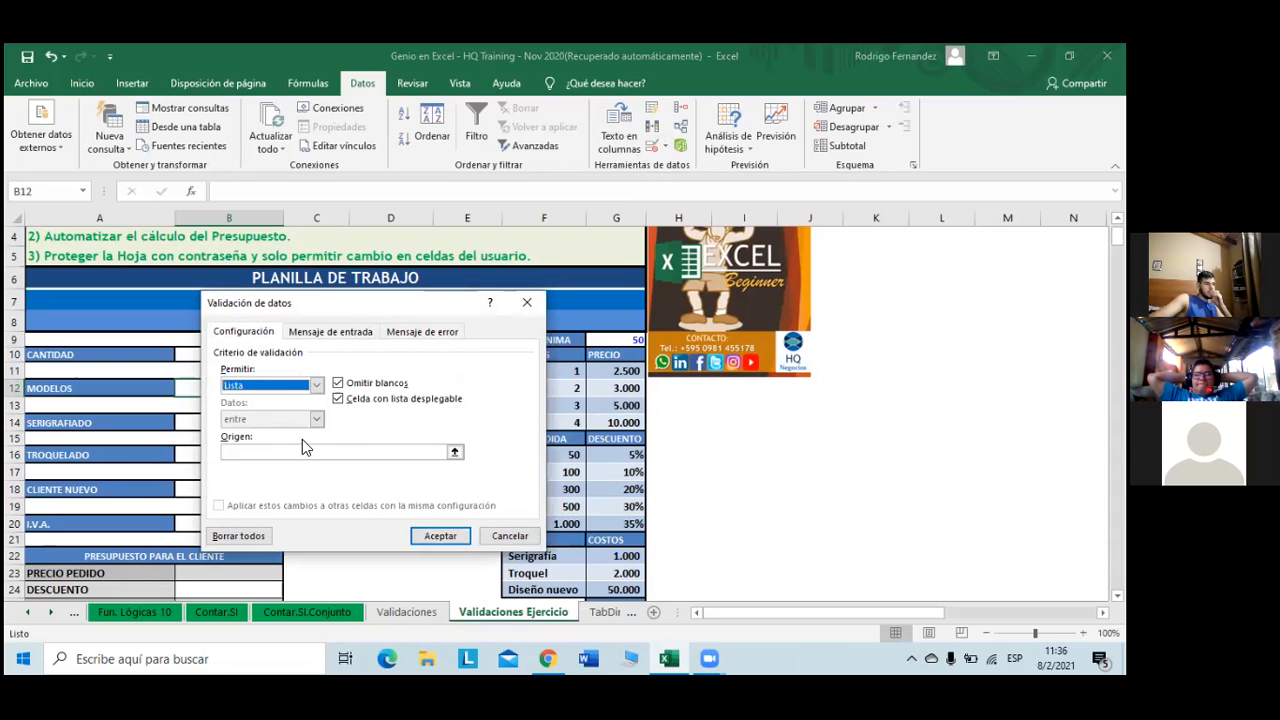
{"action": "left_click", "coordinate": [373, 452]}
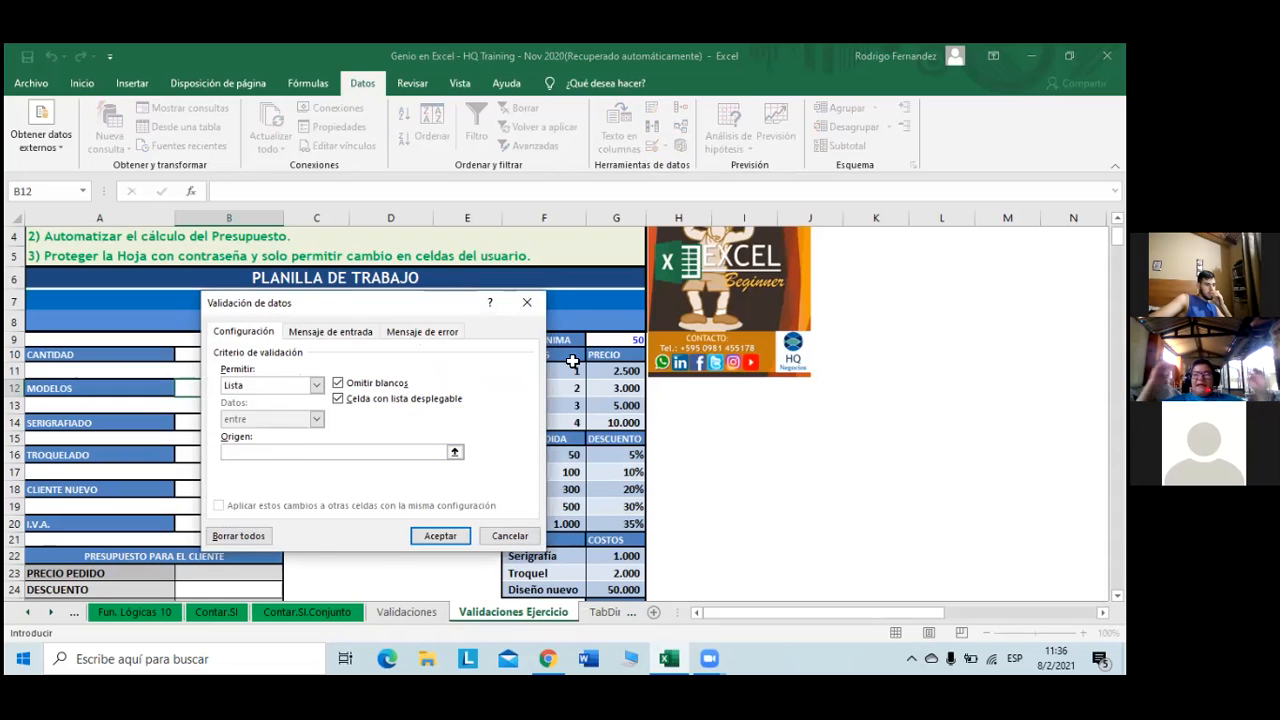
{"action": "left_click_drag", "start_coordinate": [423, 303], "coordinate": [274, 292]}
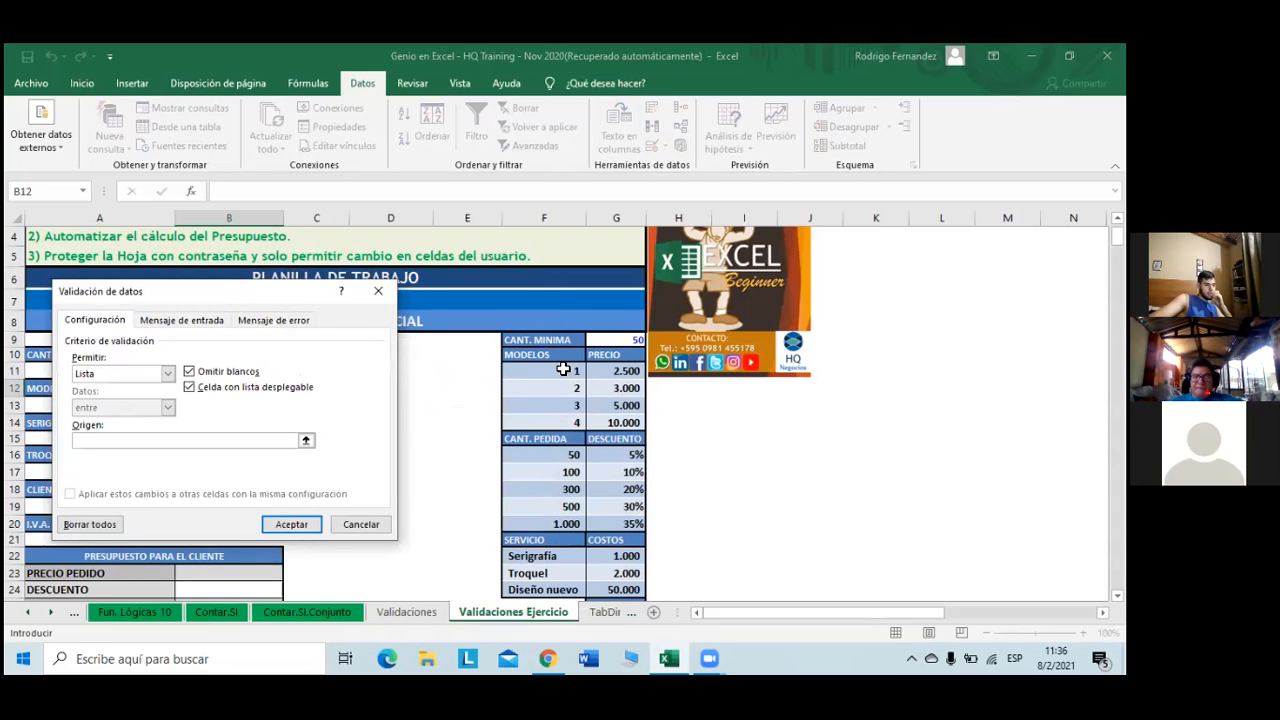
{"action": "left_click_drag", "start_coordinate": [563, 377], "coordinate": [564, 424]}
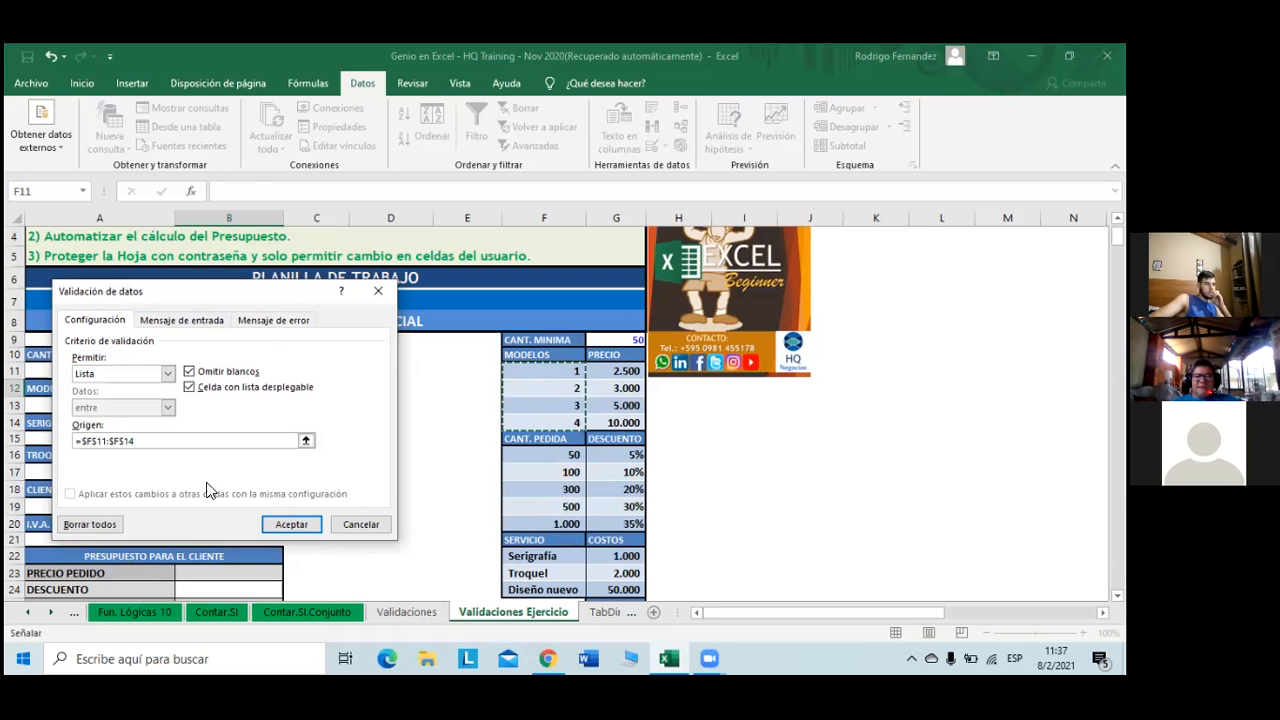
- Type 'Seleccione el modelo que necesit' into the input message title field
{"action": "left_click", "coordinate": [180, 321]}
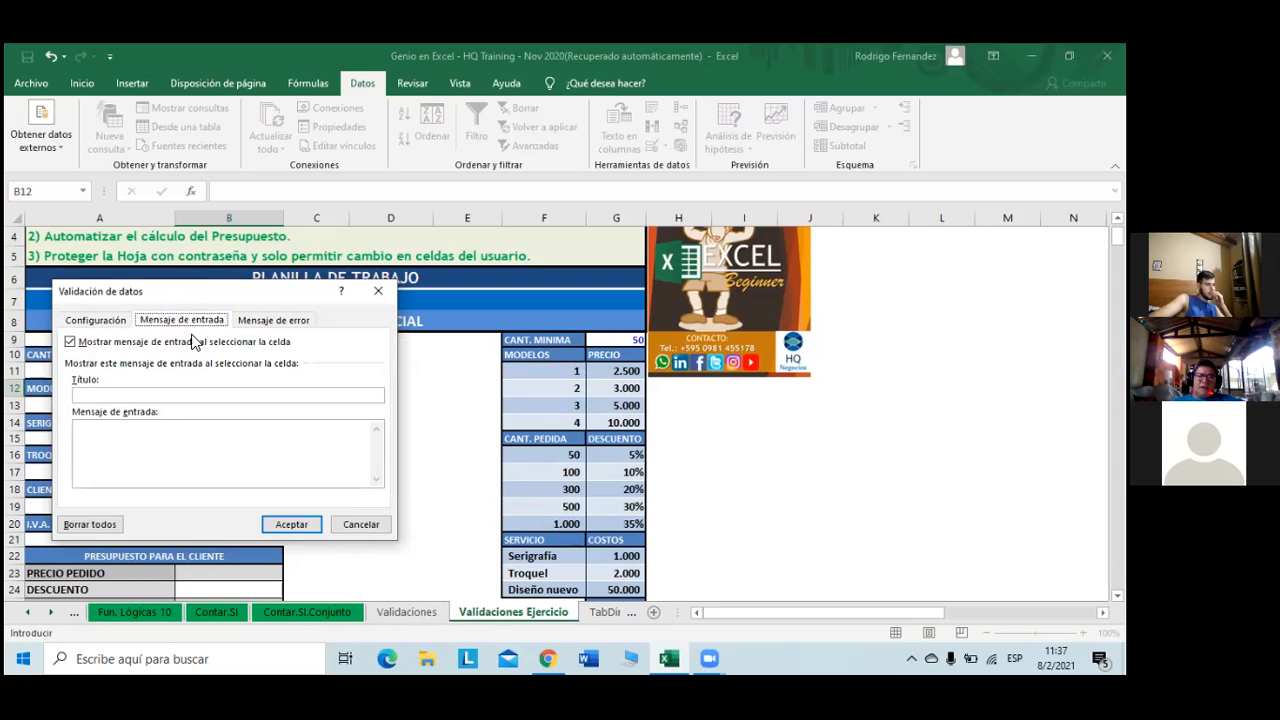
{"action": "left_click", "coordinate": [165, 394]}
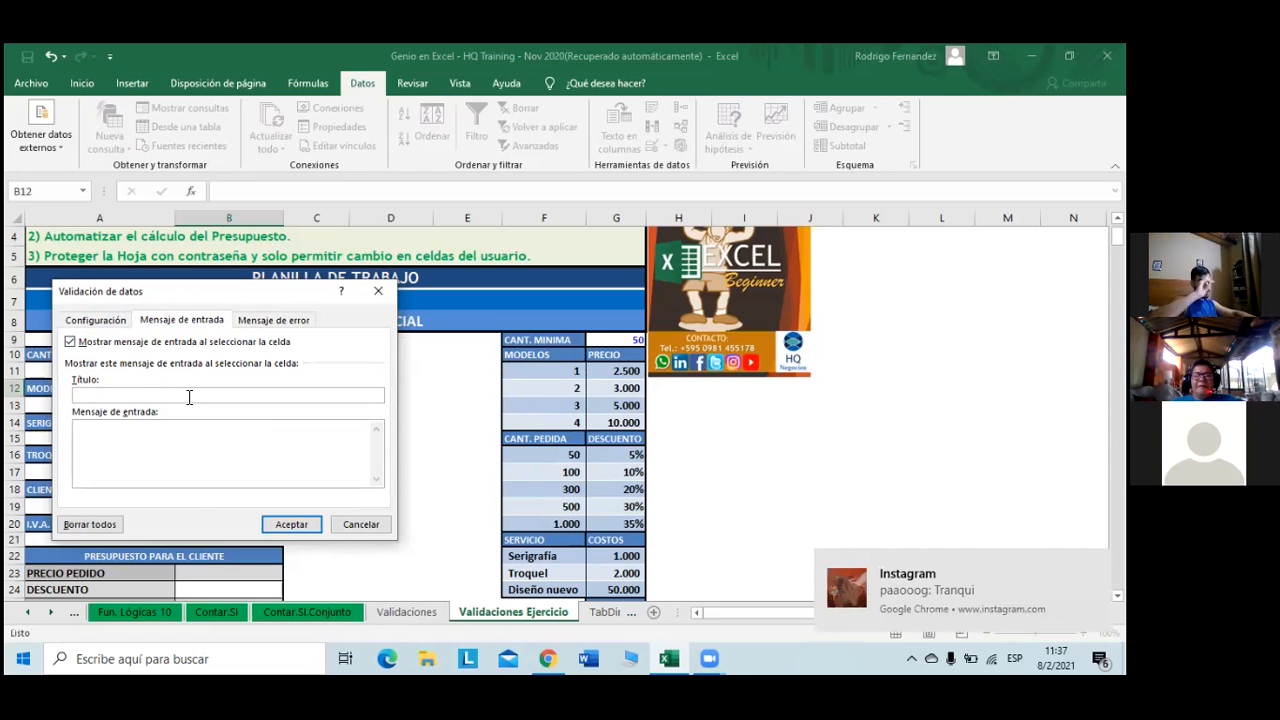
{"action": "key", "text": "Caps_Lock"}
{"action": "type", "text": "Seleccione"}
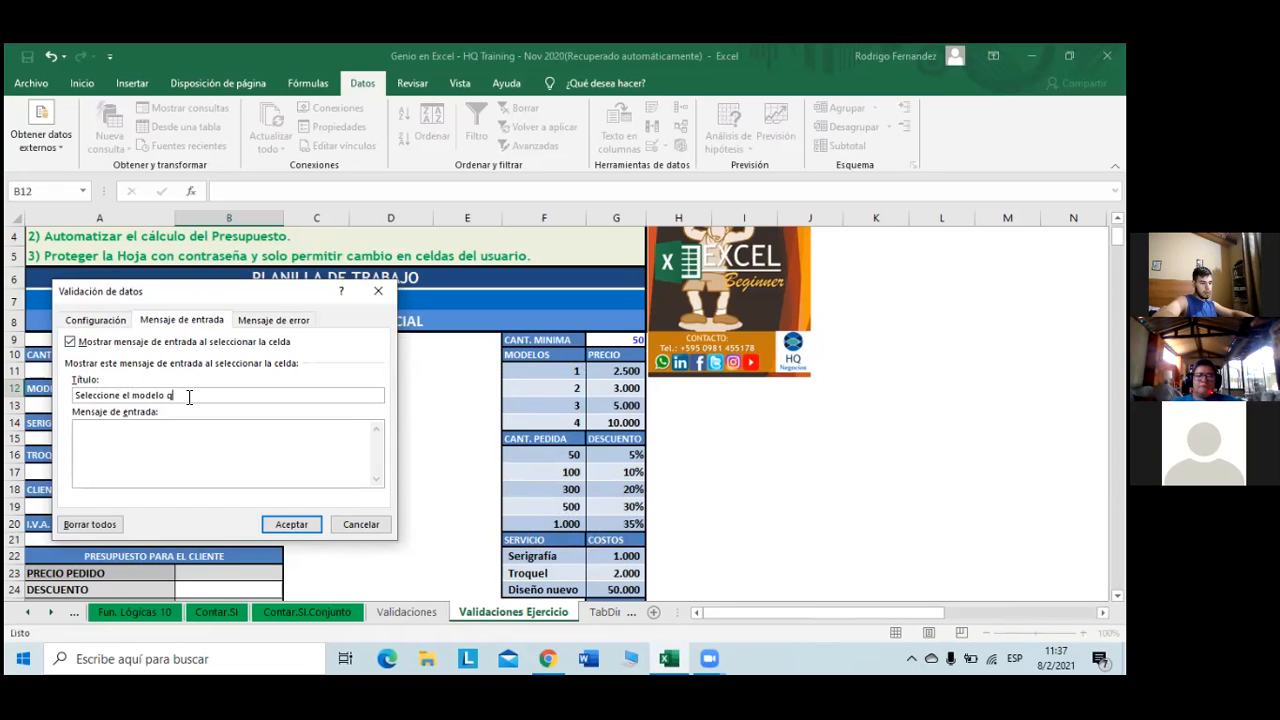
{"action": "type", "text": "el modelo que necesit"}
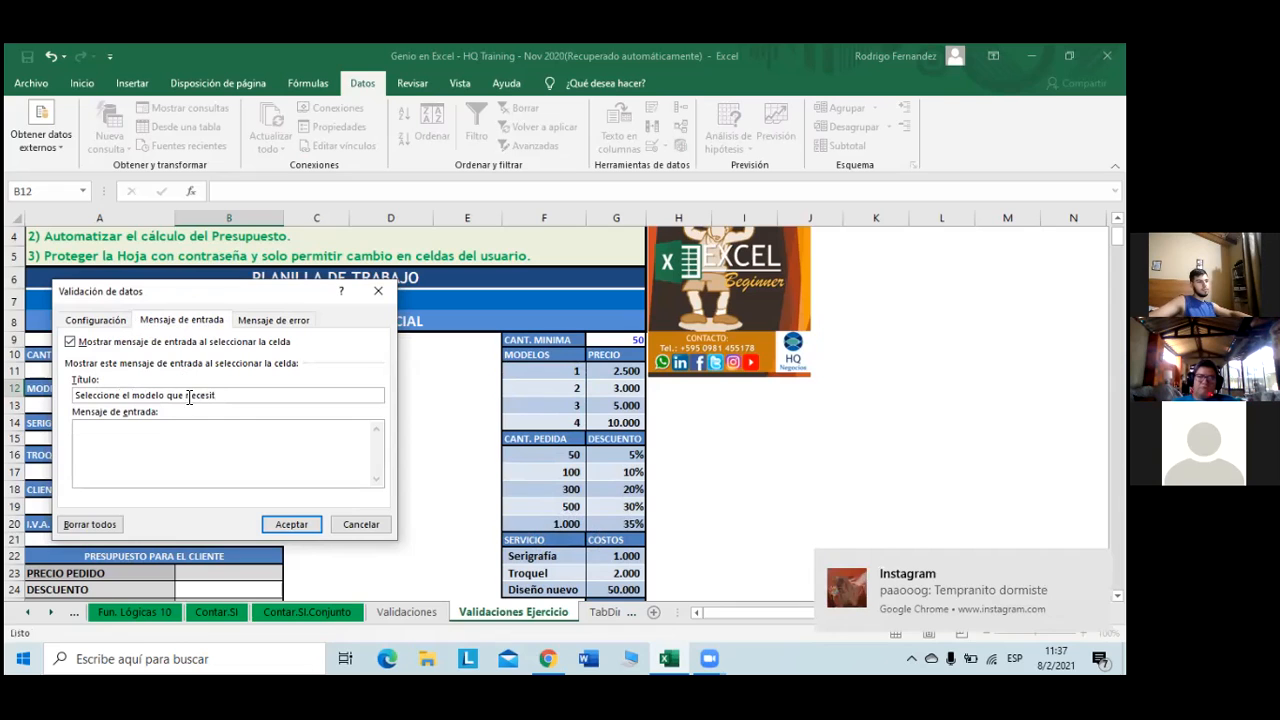
- Move it to the message body as 'Seleccione el modelo que necesite', clear the title, and apply
{"action": "left_click", "coordinate": [309, 457]}
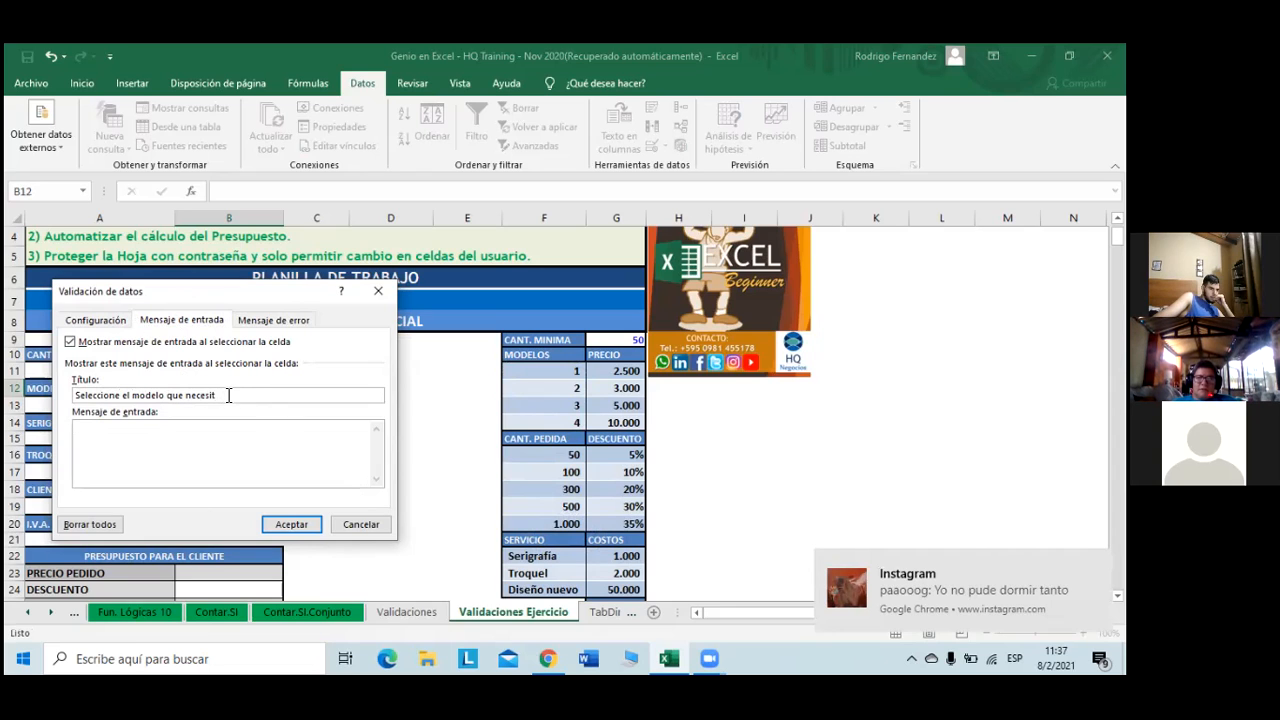
{"action": "left_click_drag", "start_coordinate": [229, 395], "coordinate": [70, 405]}
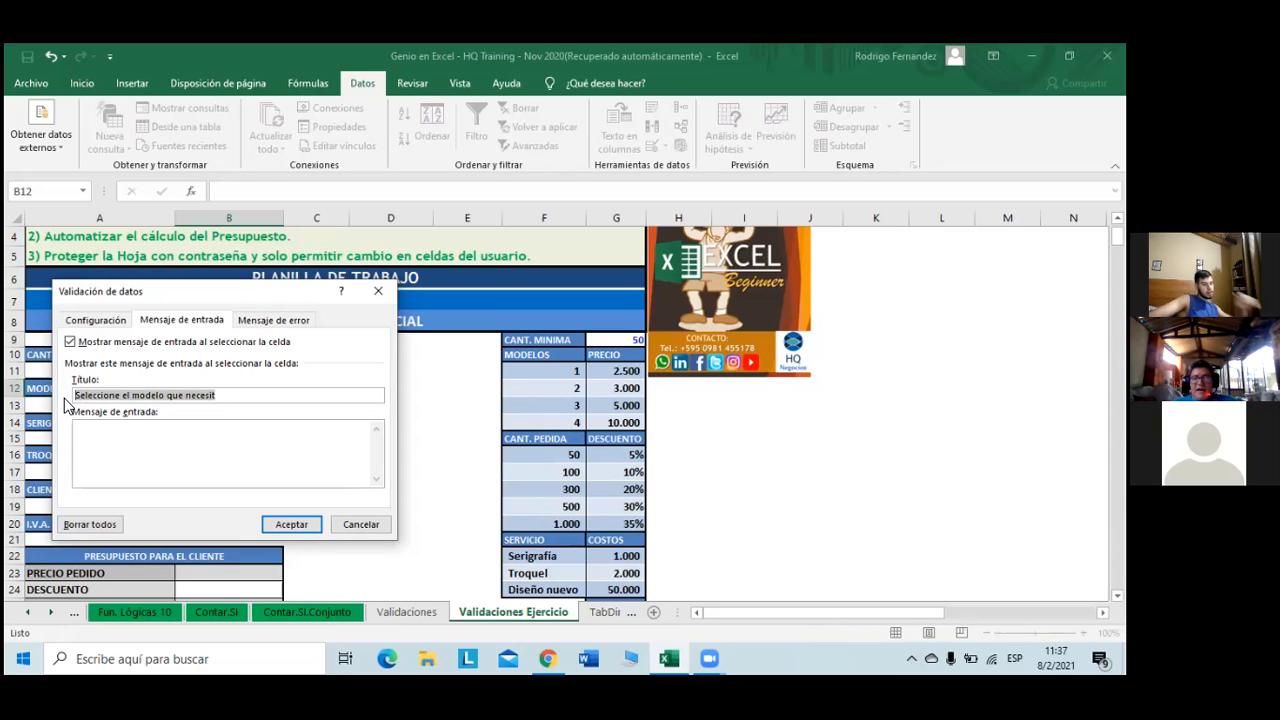
{"action": "left_click", "coordinate": [82, 428]}
{"action": "type", "text": "Seleccione el modelo que necesit"}
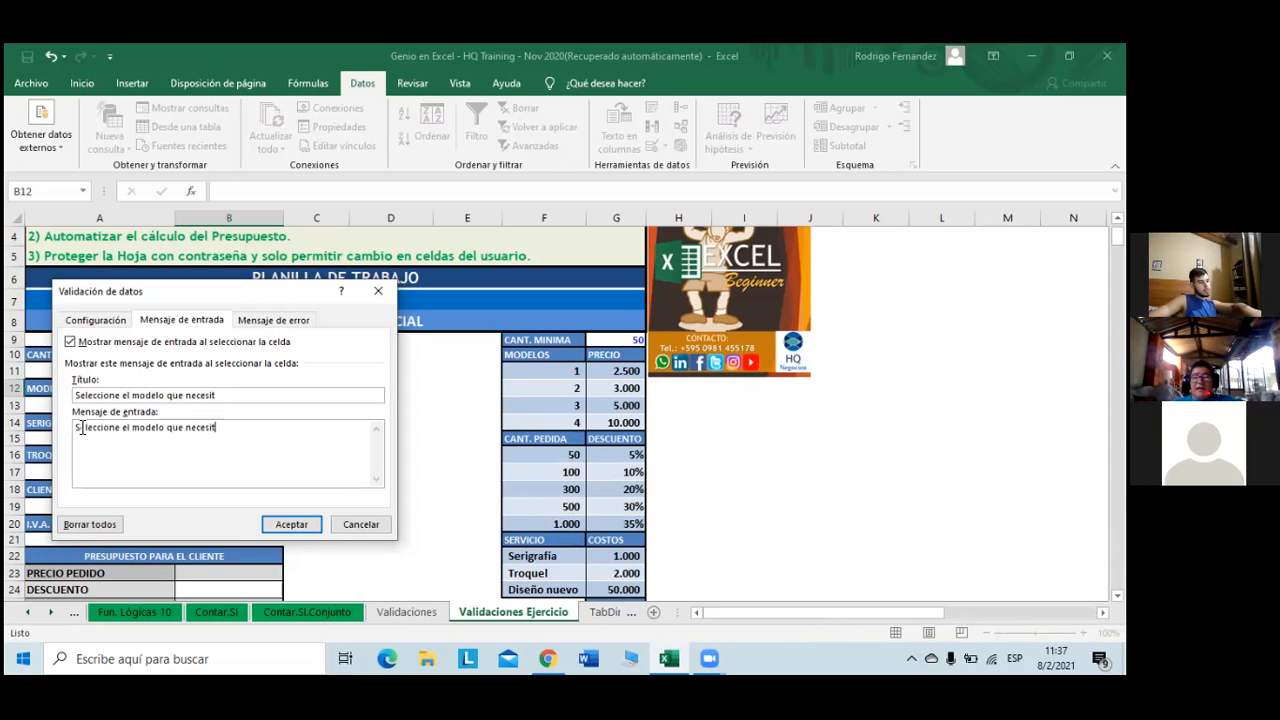
{"action": "type", "text": "e"}
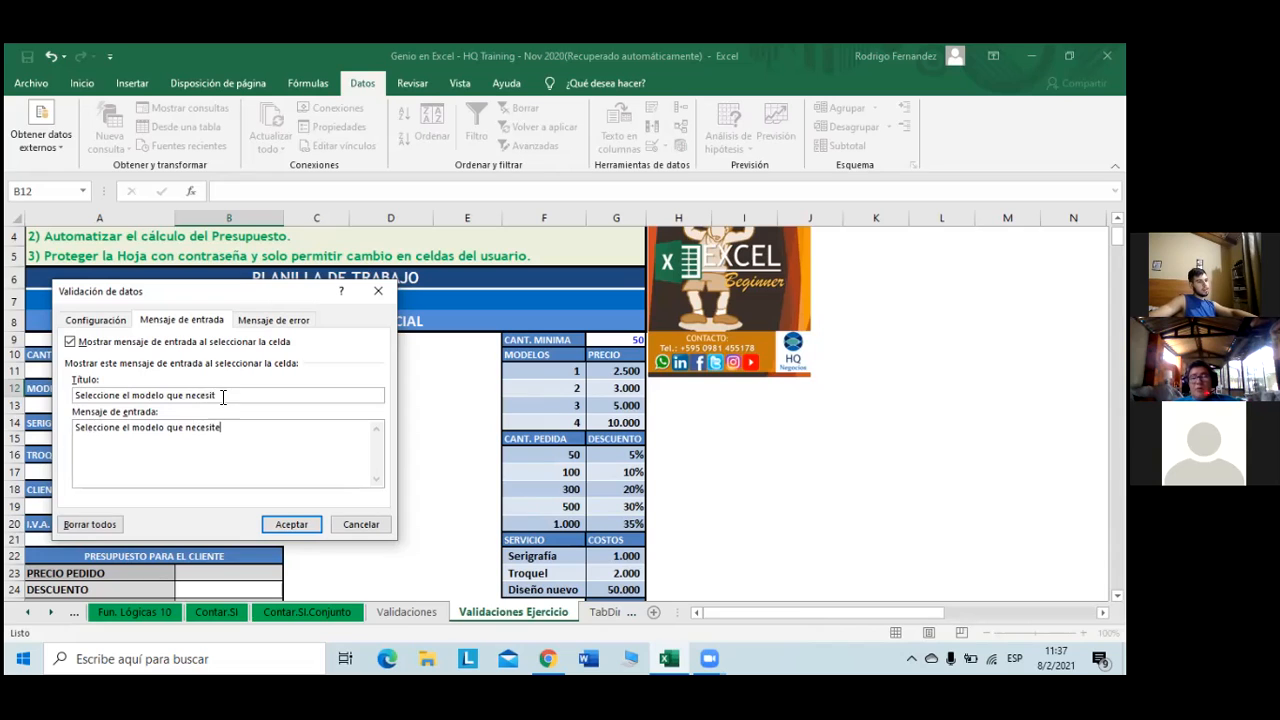
{"action": "left_click_drag", "start_coordinate": [221, 398], "coordinate": [74, 405]}
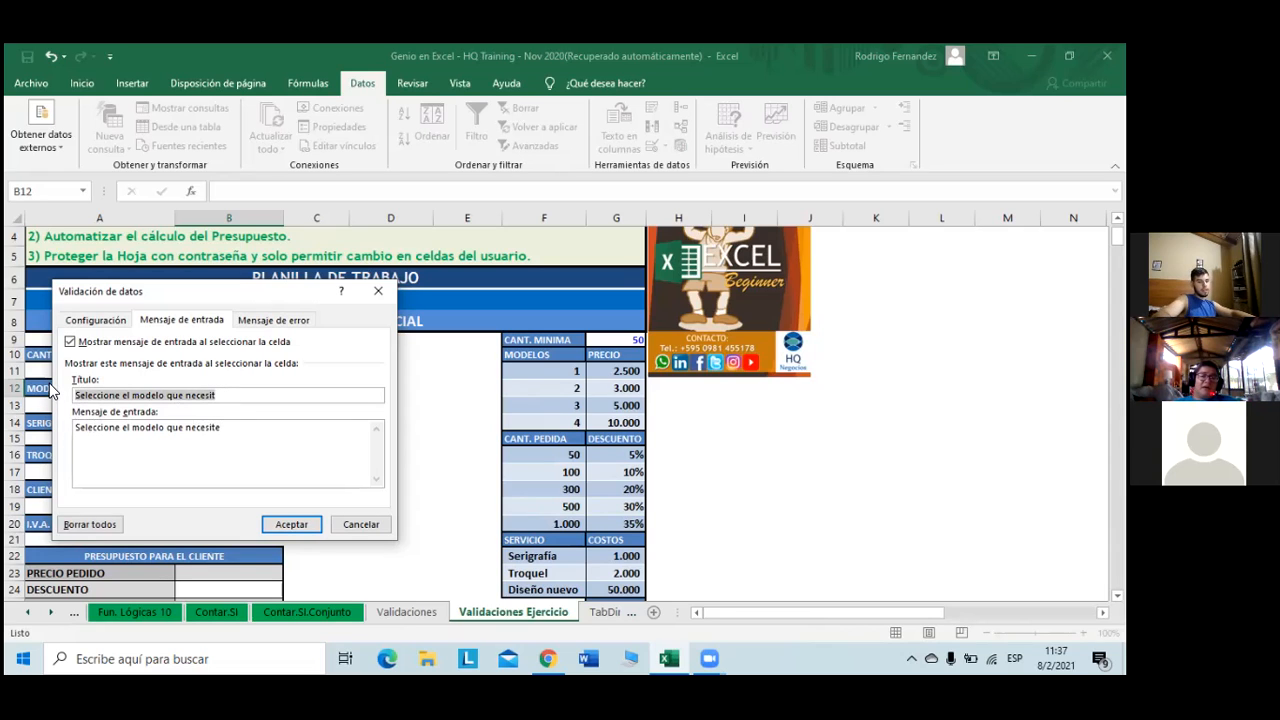
{"action": "key", "text": "Delete"}
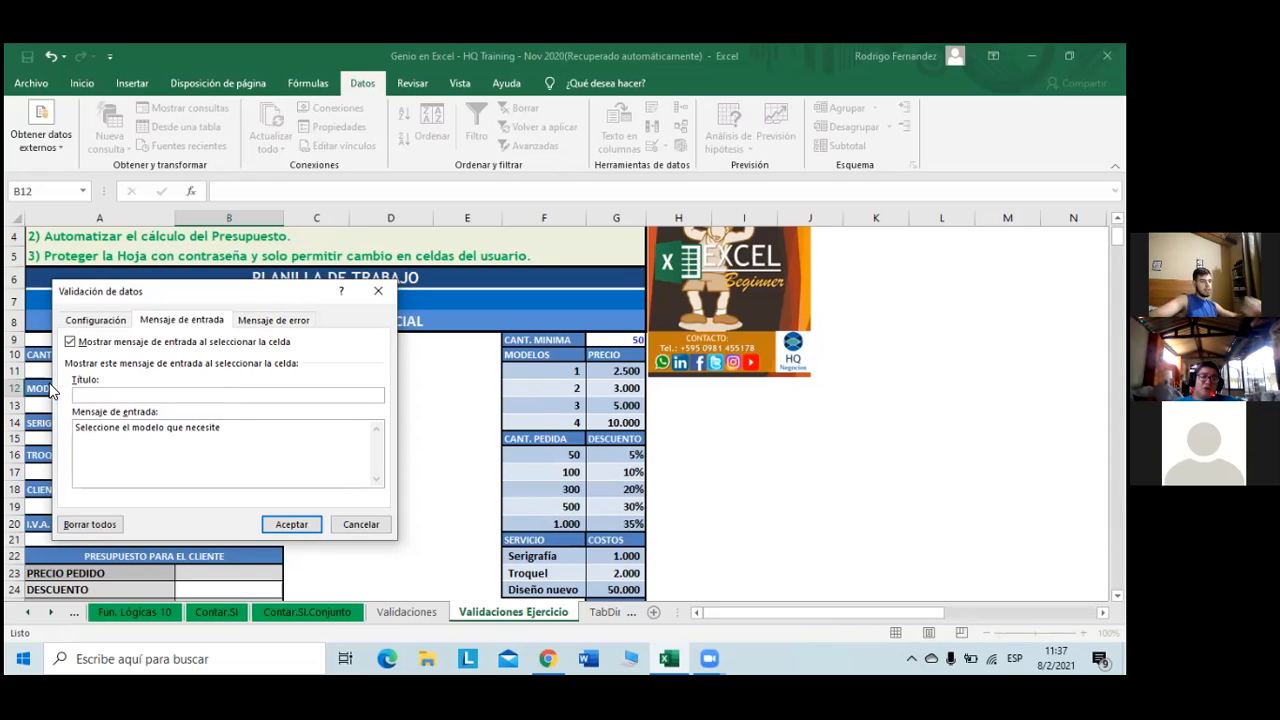
{"action": "left_click", "coordinate": [281, 527]}
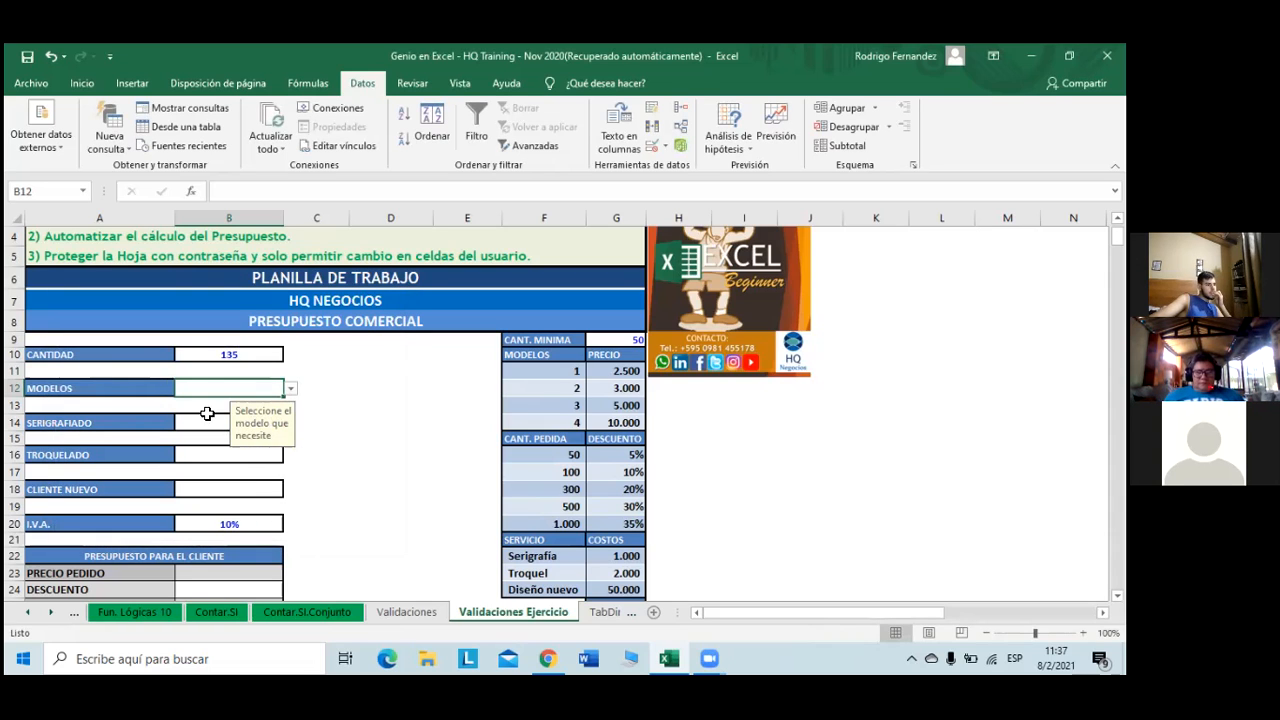
- Compare with the Validaciones sheet's Modelos cell, then reopen B12's data validation on Validaciones Ejercicio
{"action": "left_click", "coordinate": [406, 611]}
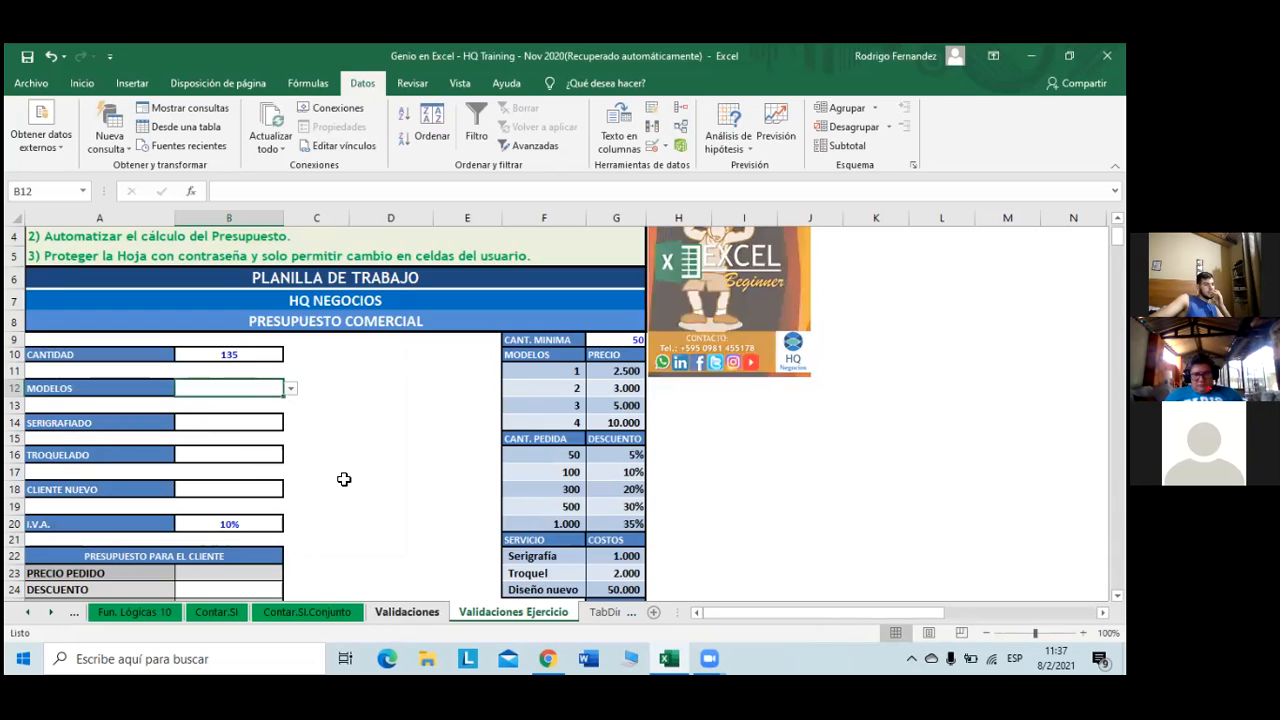
{"action": "left_click", "coordinate": [243, 304]}
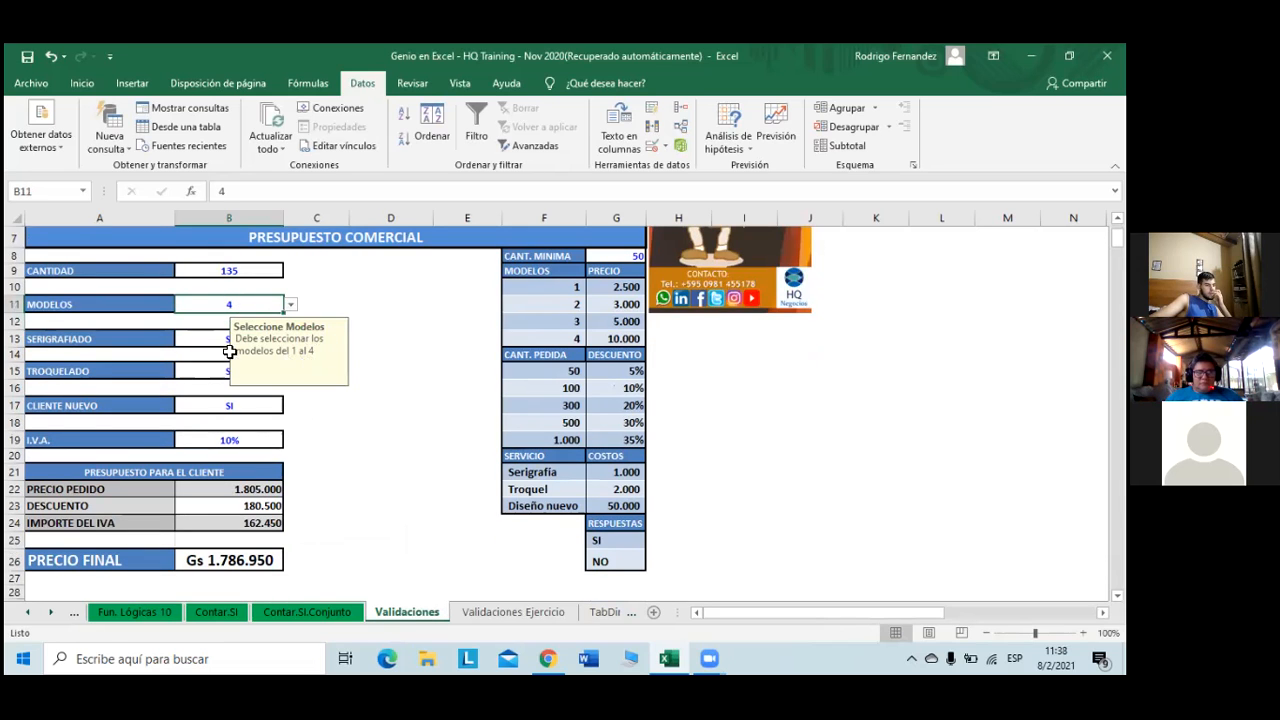
{"action": "left_click", "coordinate": [506, 615]}
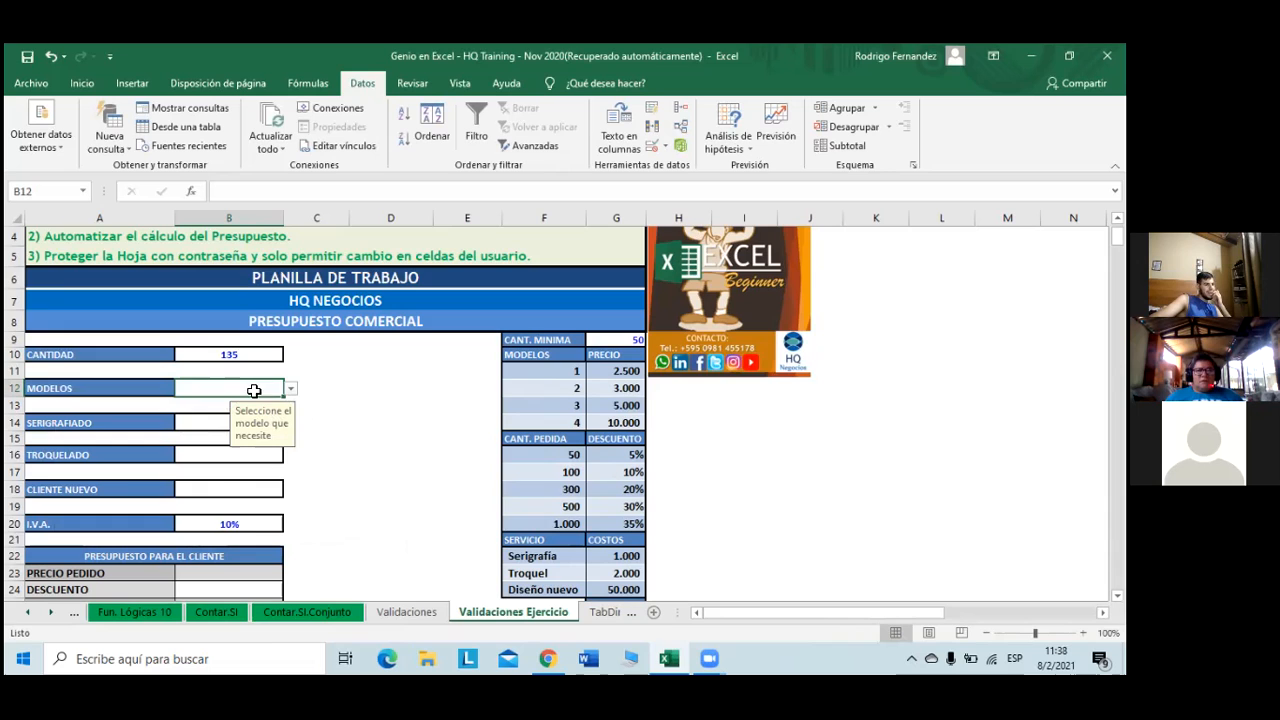
{"action": "left_click", "coordinate": [654, 146]}
- Title B12's error alert 'Error en la selección'
{"action": "left_click", "coordinate": [275, 320]}
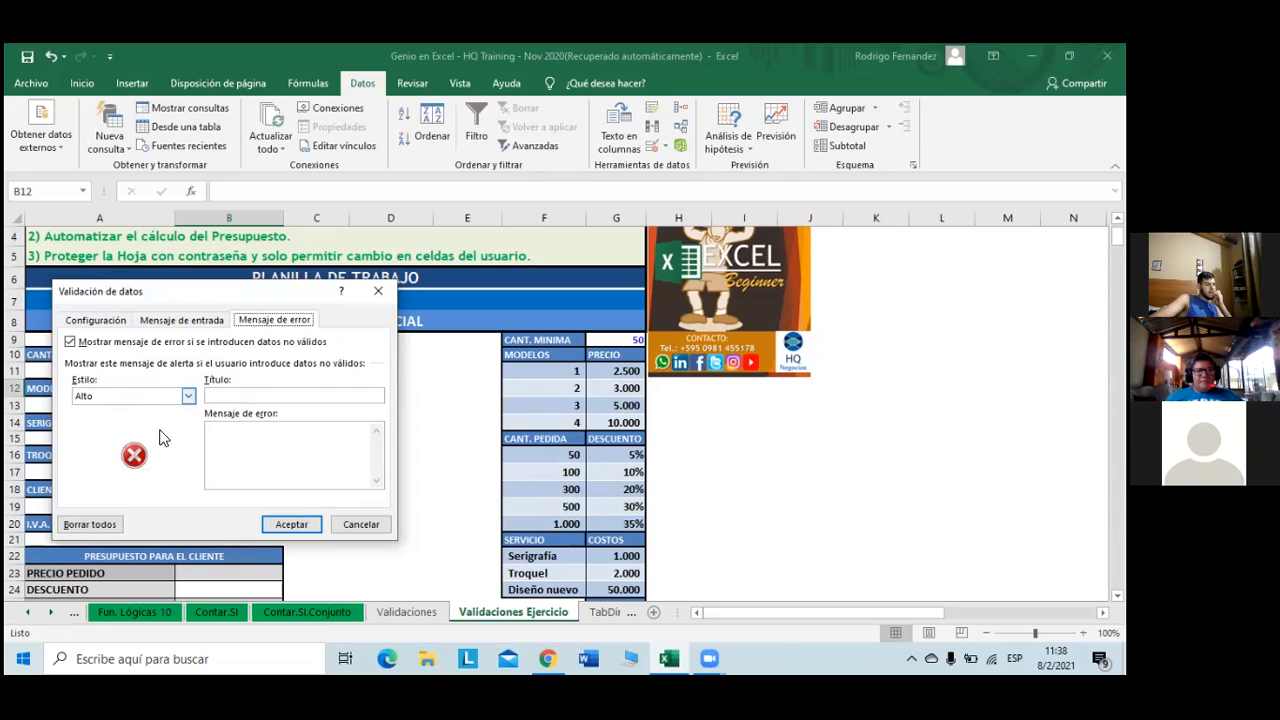
{"action": "left_click", "coordinate": [269, 397]}
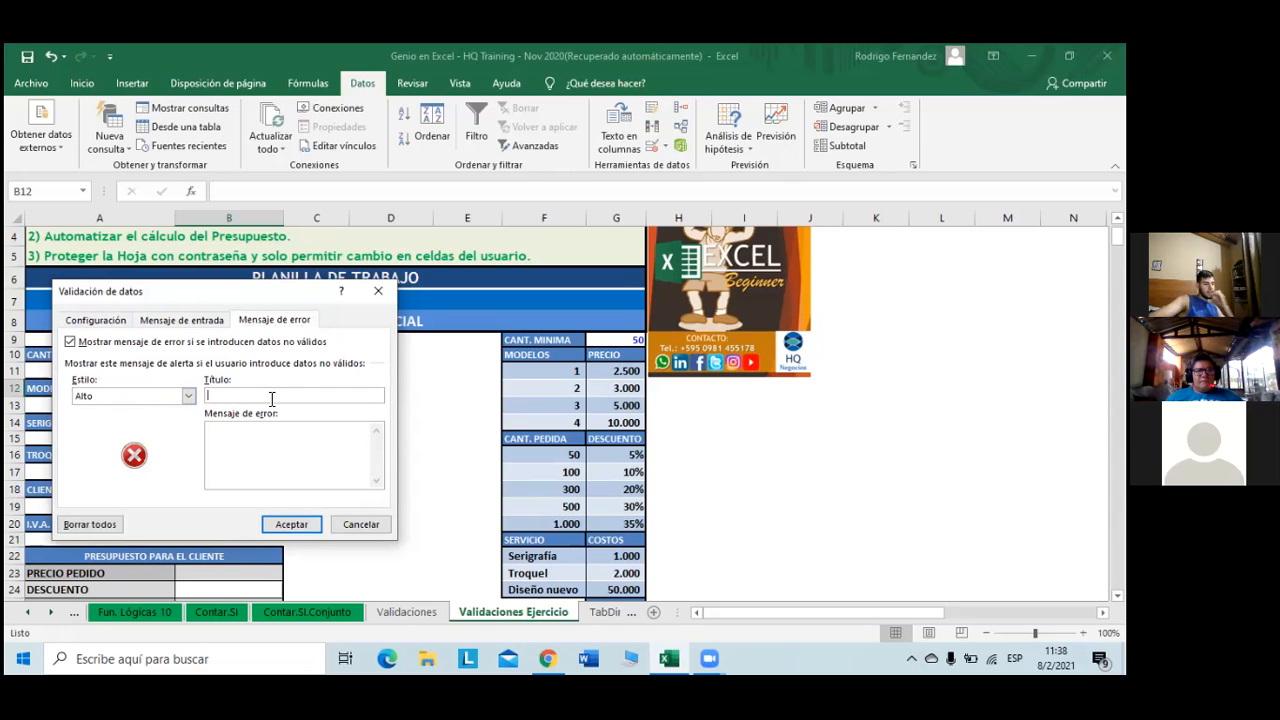
{"action": "type", "text": "Err"}
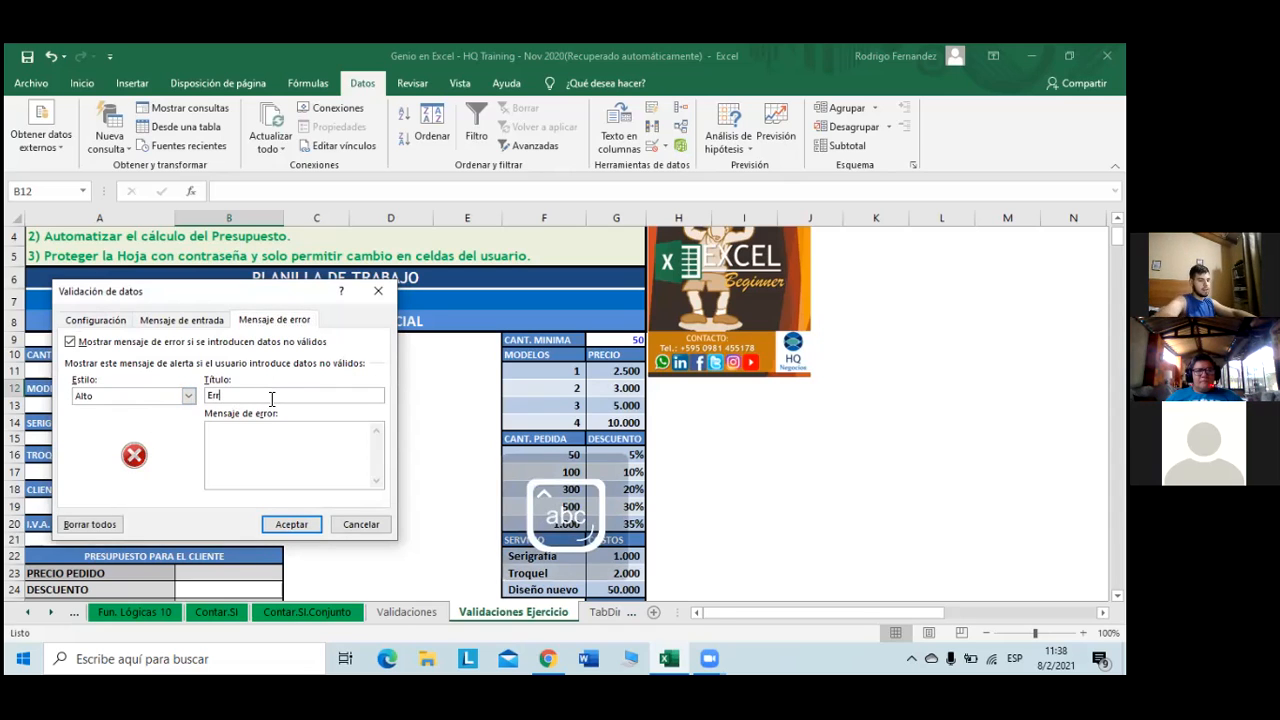
{"action": "type", "text": "or en "}
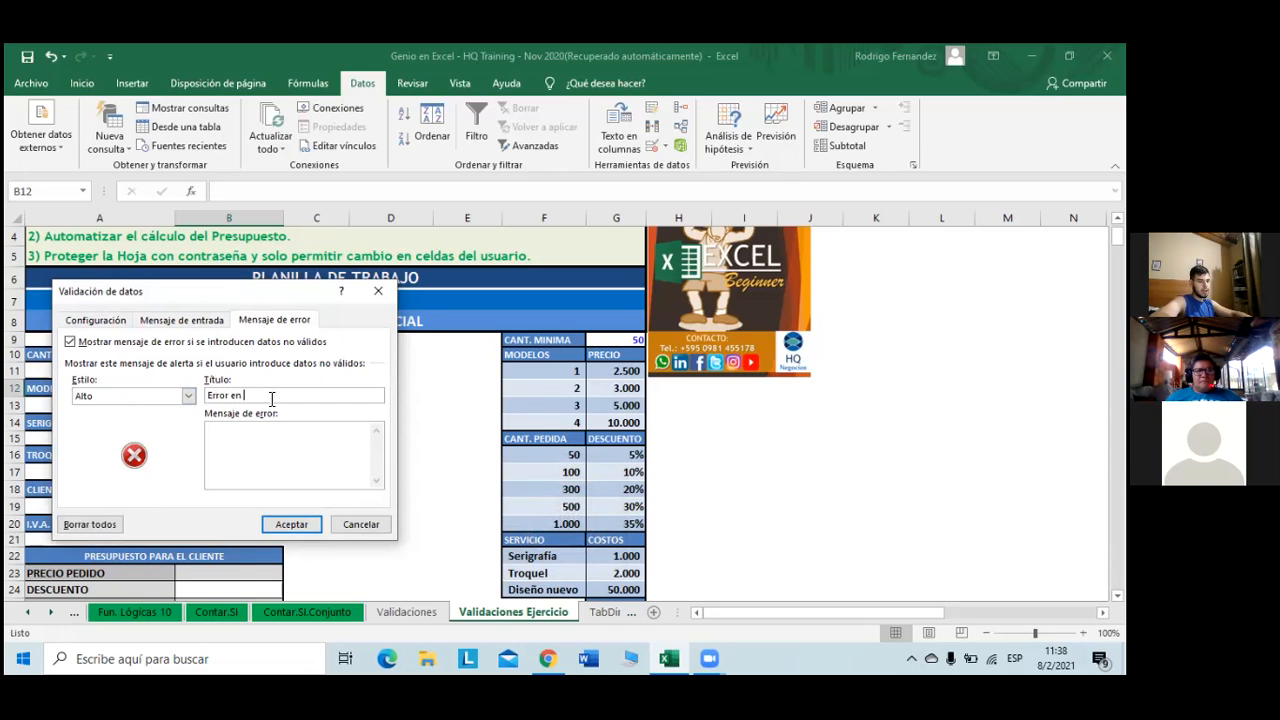
{"action": "type", "text": "la seleccion"}
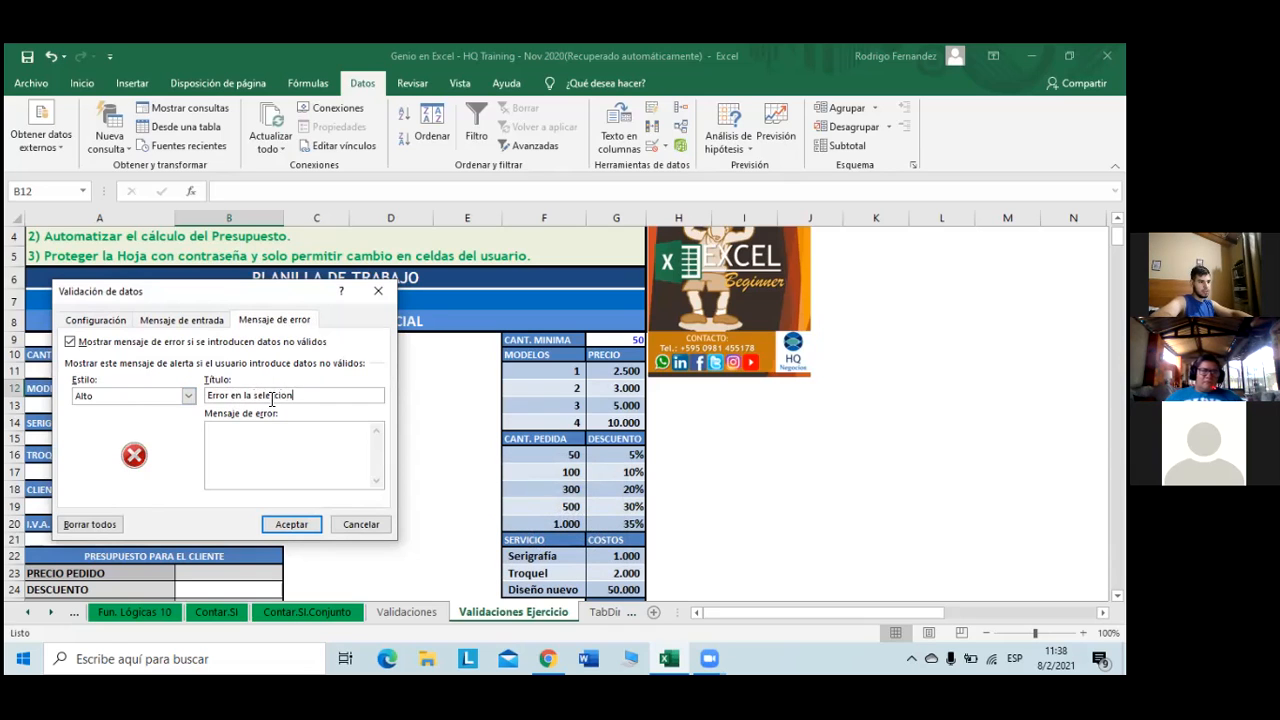
{"action": "key", "text": "BackSpace"}
{"action": "key", "text": "BackSpace"}
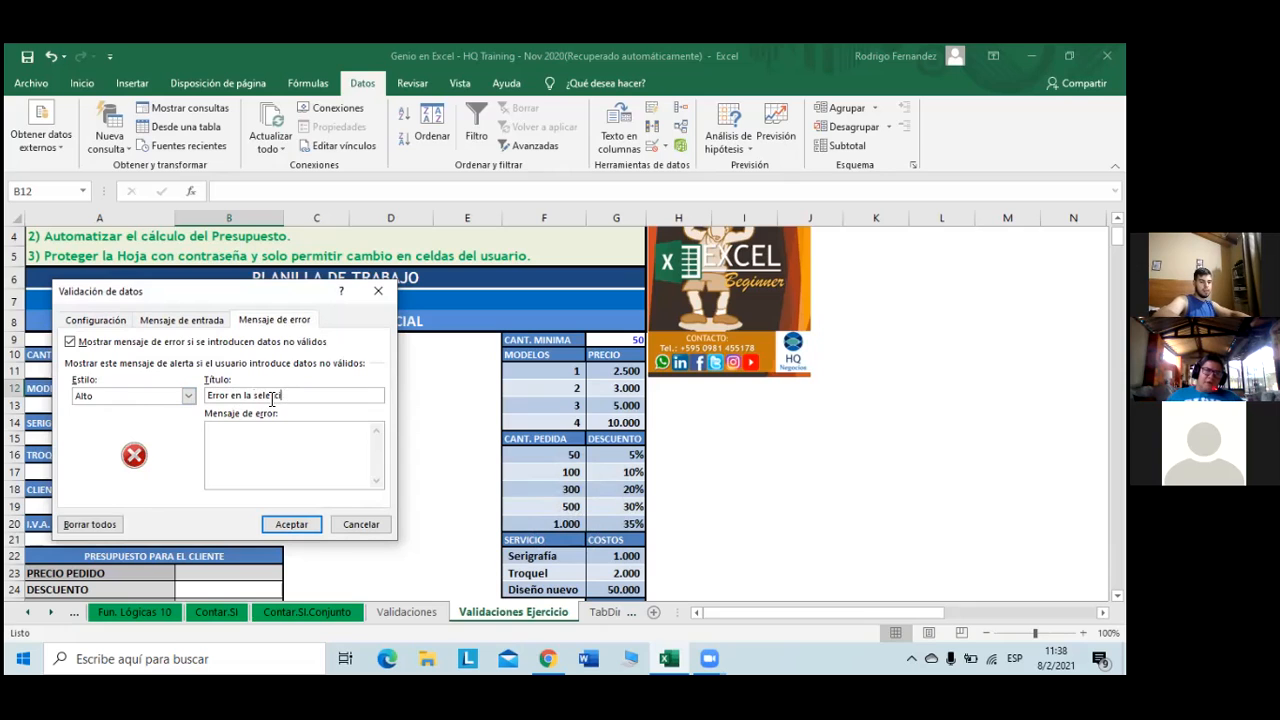
- Enter the error message 'Debe seleccionar un valor que estee disponible.'
{"action": "left_click", "coordinate": [298, 446]}
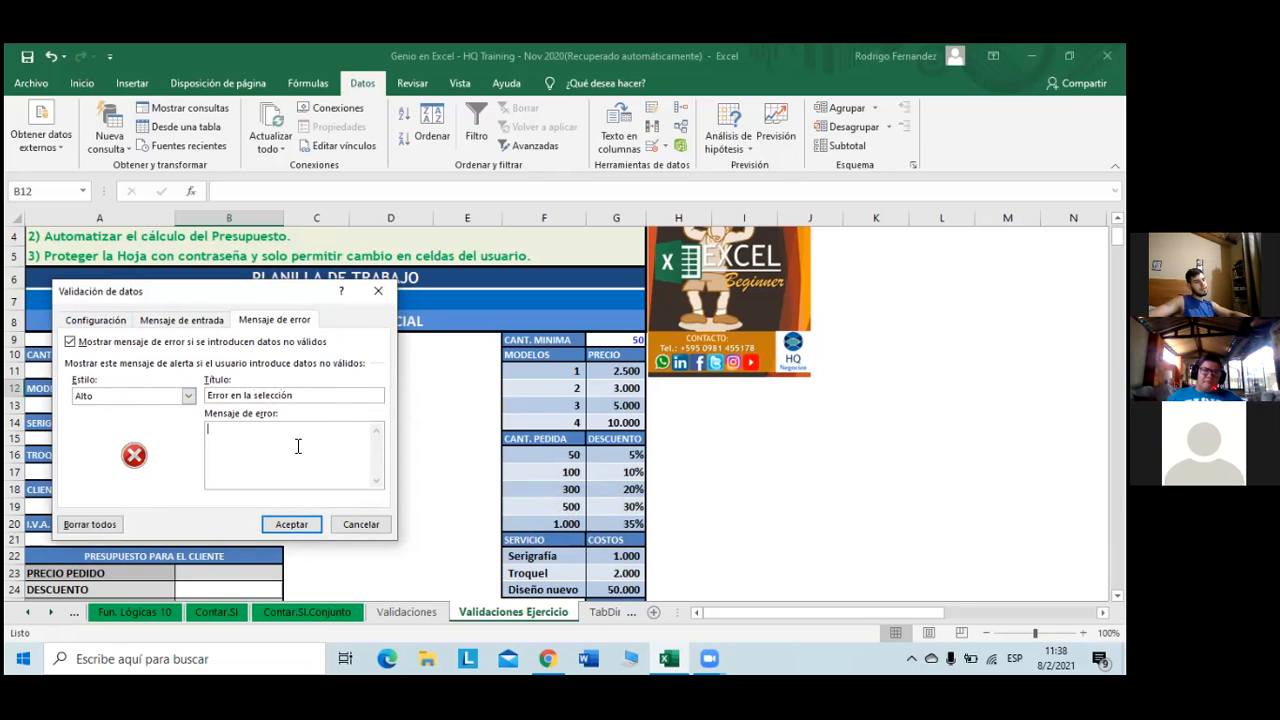
{"action": "key", "text": "Caps_Lock"}
{"action": "type", "text": "D"}
{"action": "key", "text": "Caps_Lock"}
{"action": "type", "text": "ebe seleccionar un valor que estee d"}
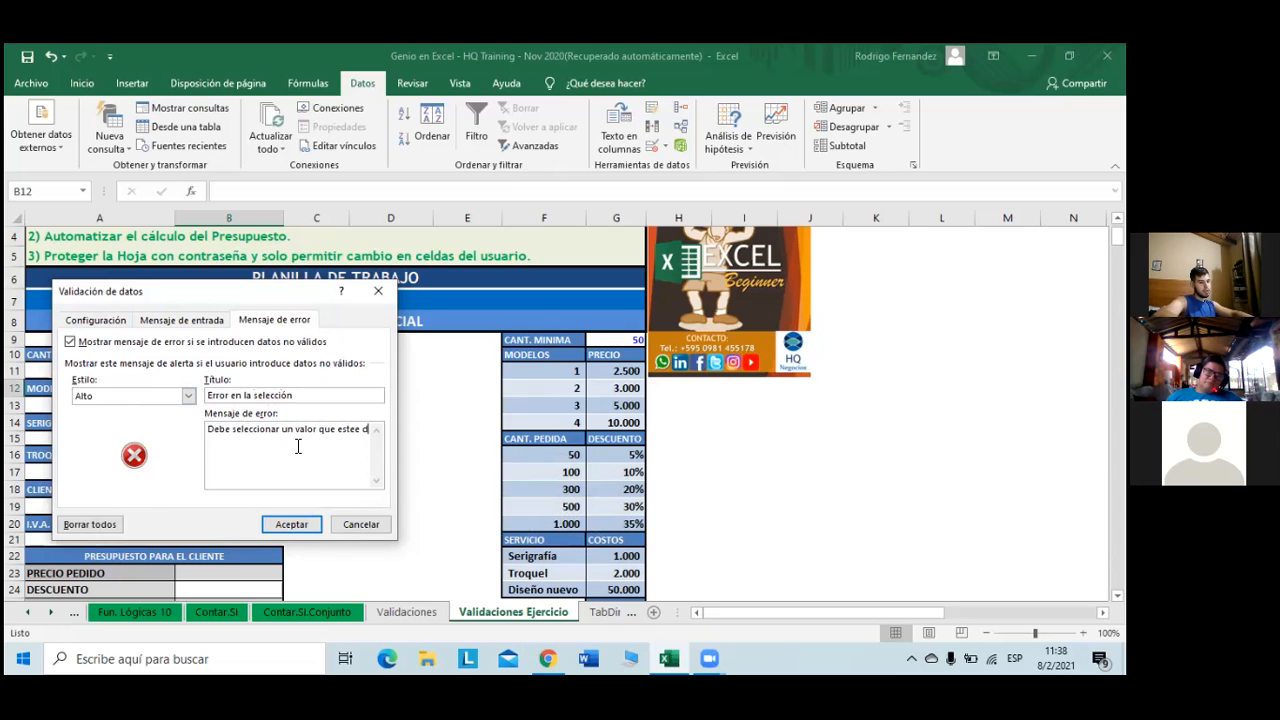
{"action": "type", "text": "nible."}
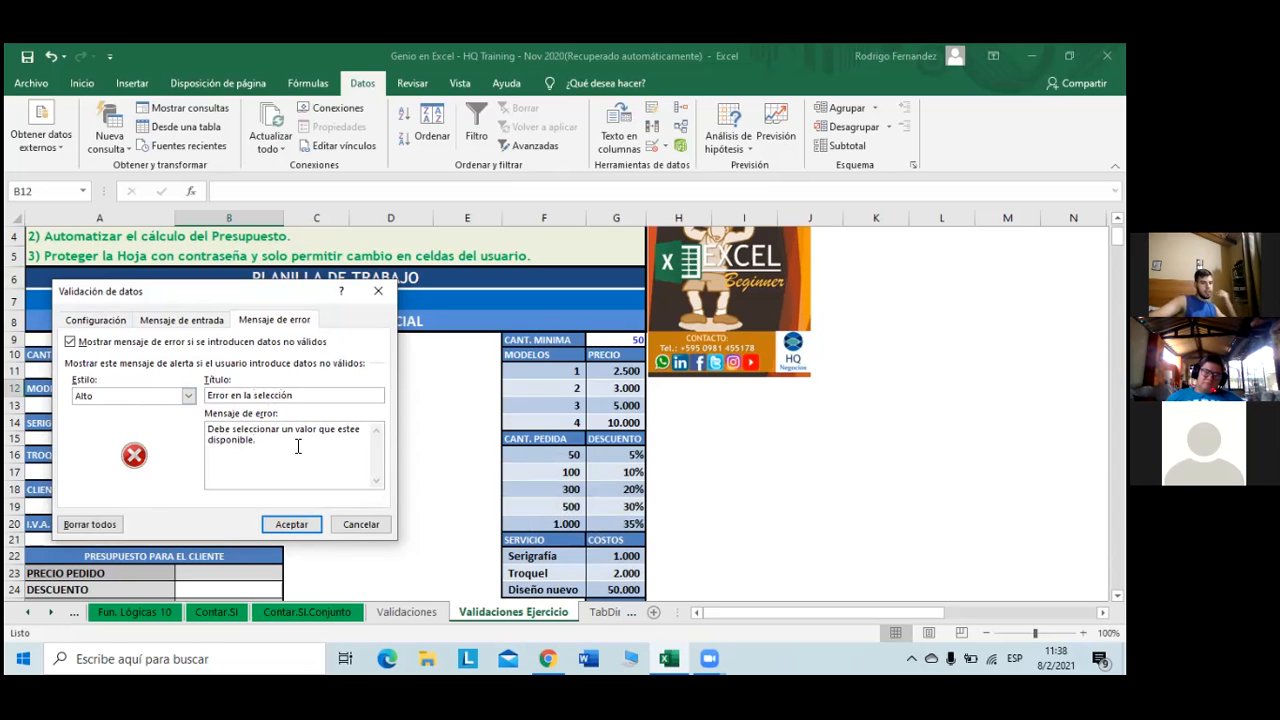
- Review the existing input message and apply B12's validation settings
{"action": "left_click", "coordinate": [201, 322]}
{"action": "left_click", "coordinate": [225, 430]}
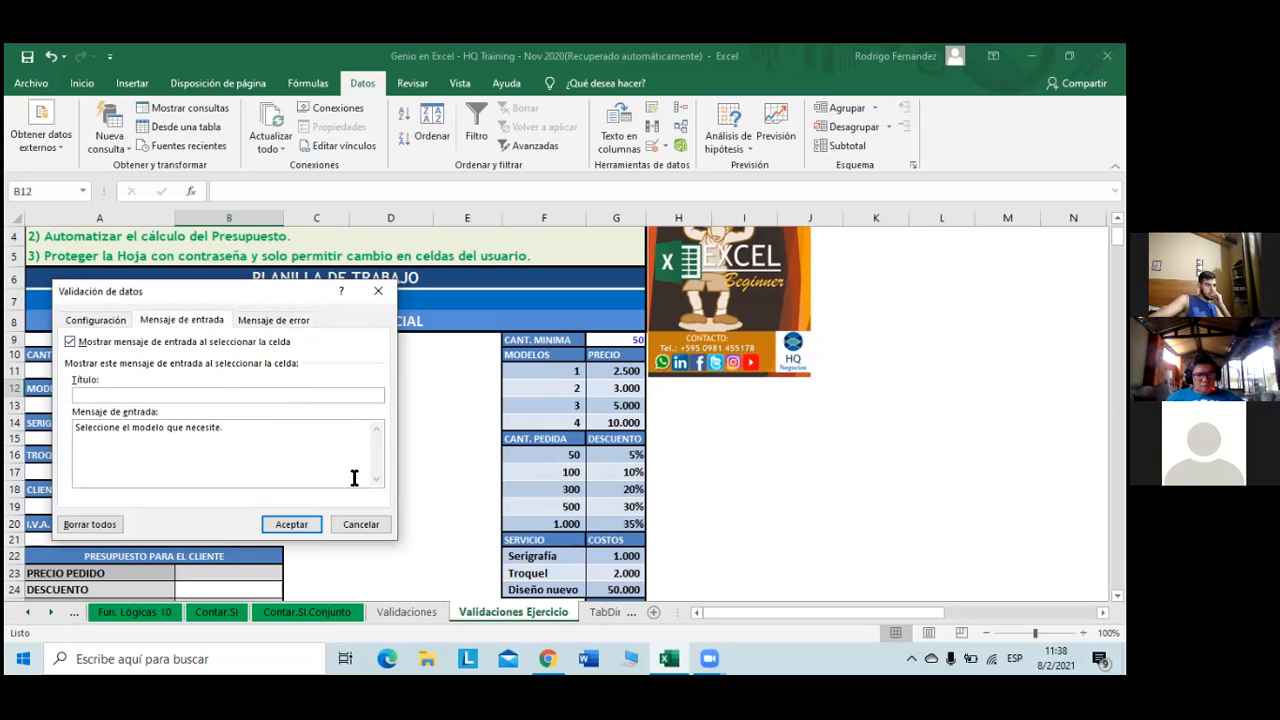
{"action": "left_click", "coordinate": [290, 524]}
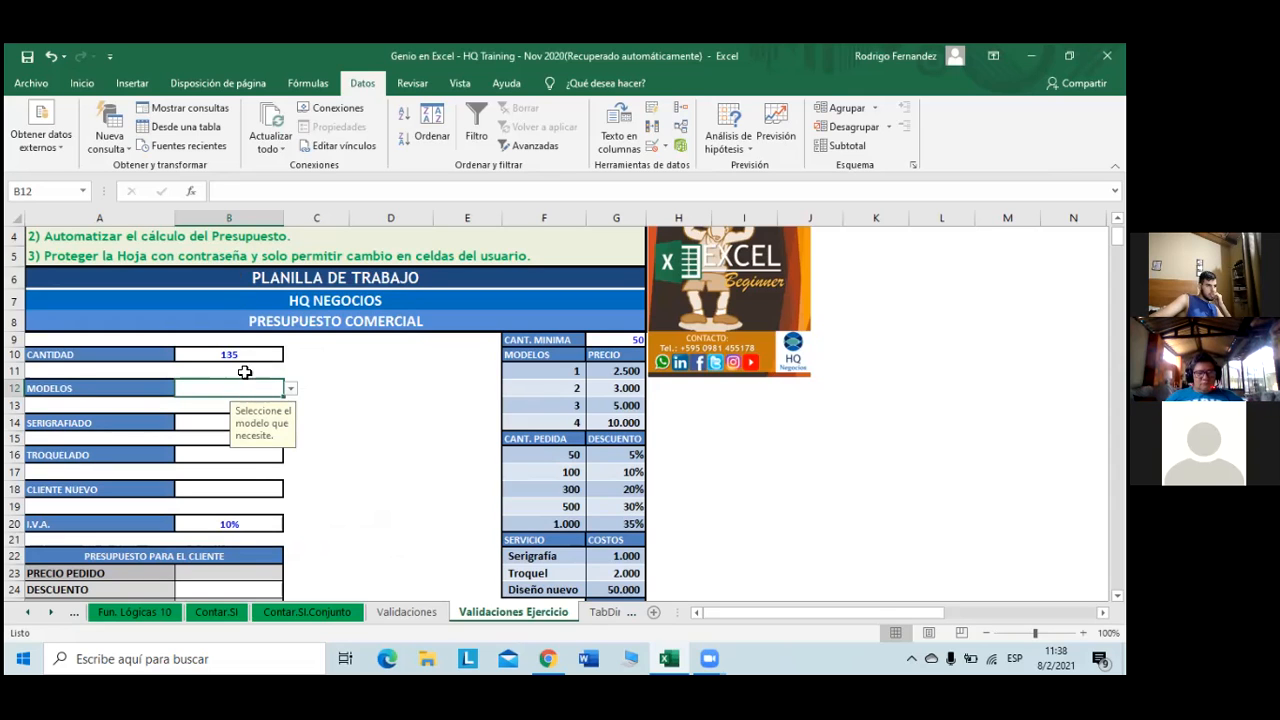
- Test B12 with 5, which the Stop alert rejects, then enter the valid model 4
{"action": "type", "text": "5"}
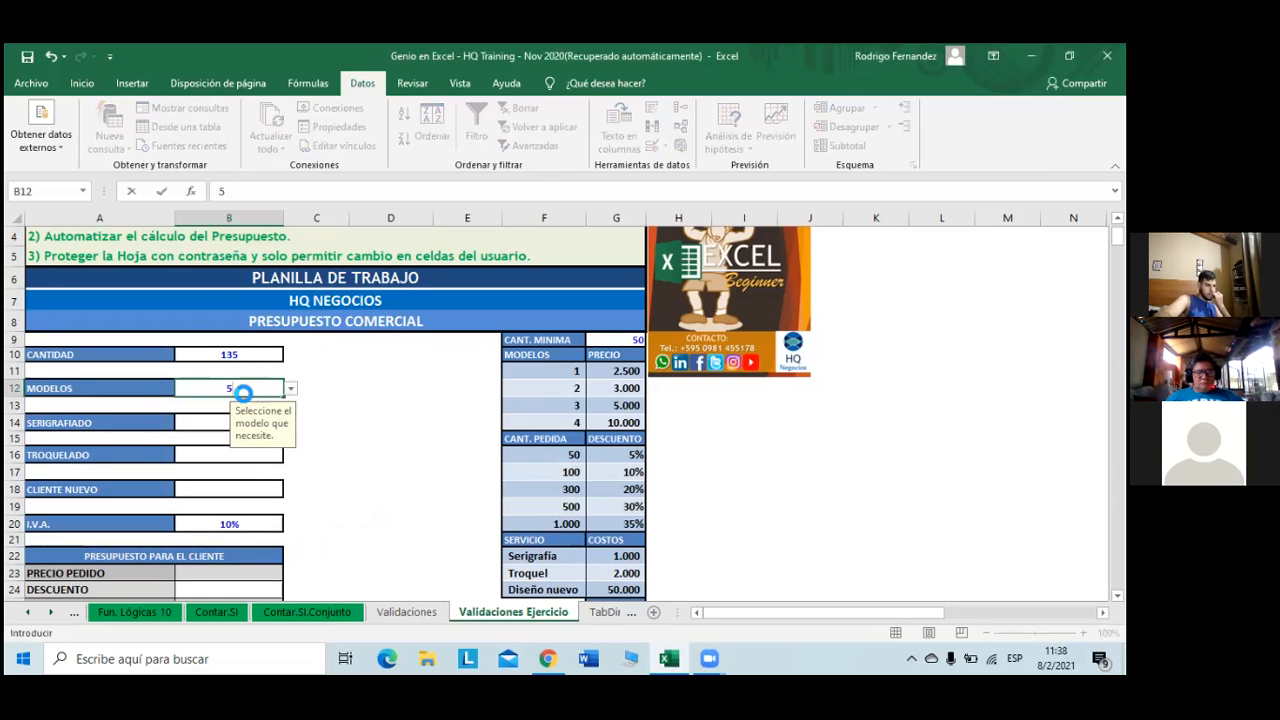
{"action": "key", "text": "Return"}
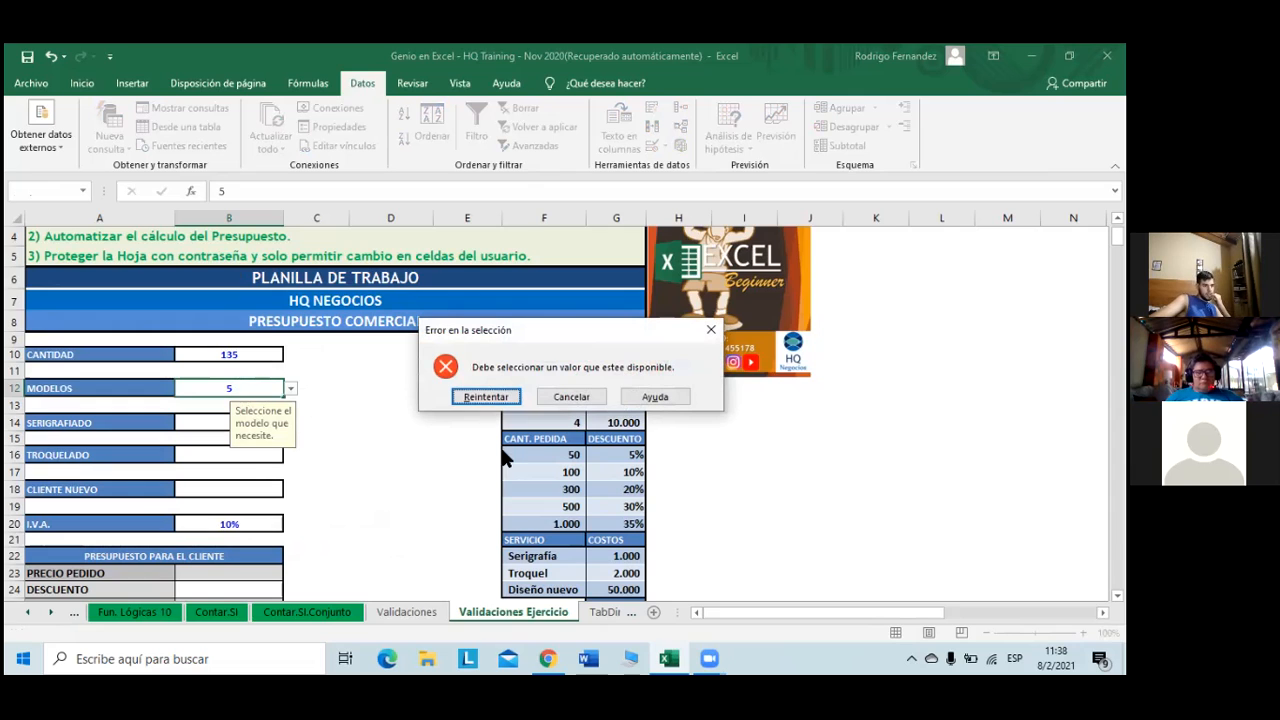
{"action": "left_click", "coordinate": [485, 397]}
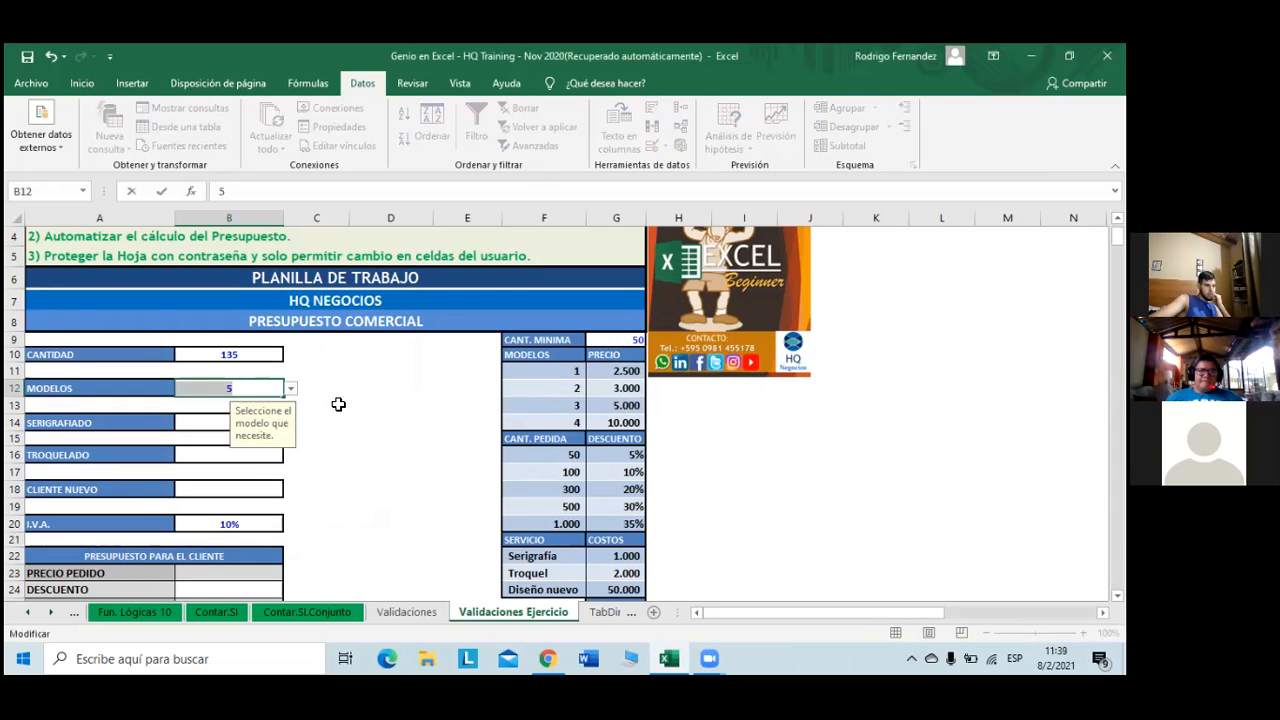
{"action": "key", "text": "Return"}
{"action": "left_click", "coordinate": [499, 399]}
{"action": "type", "text": "4"}
{"action": "key", "text": "Return"}
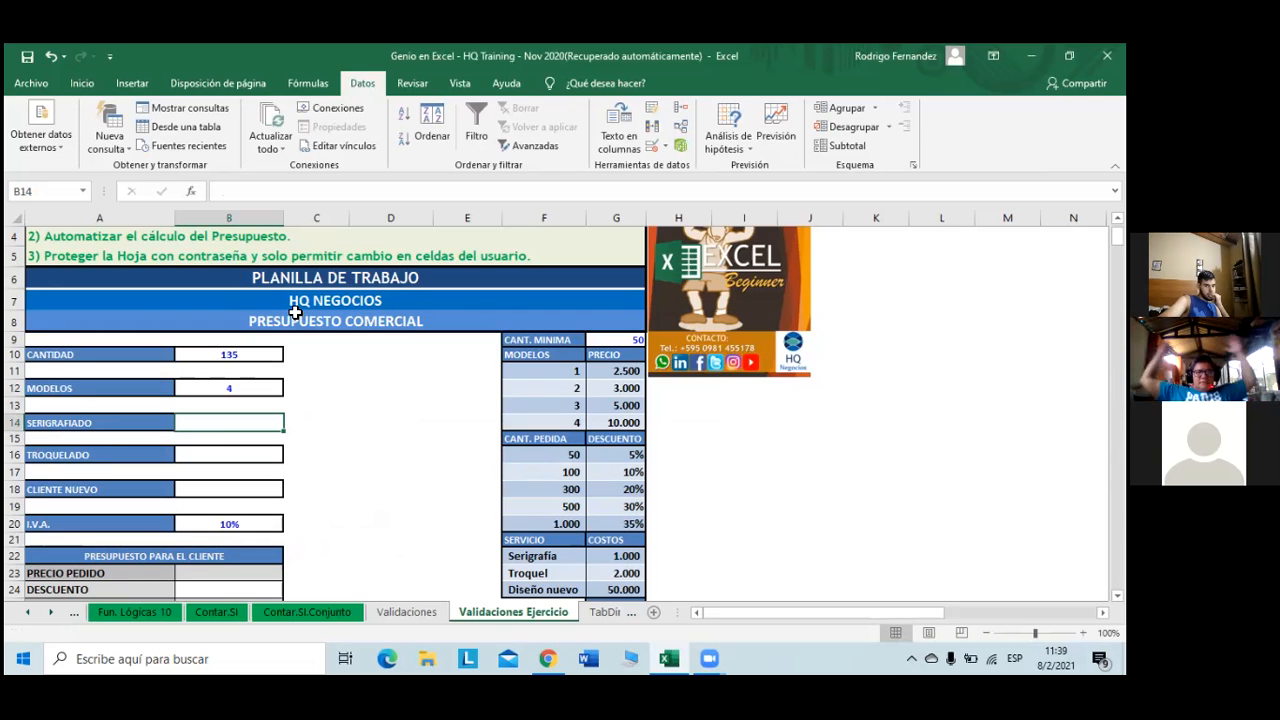
{"action": "left_click", "coordinate": [406, 611]}
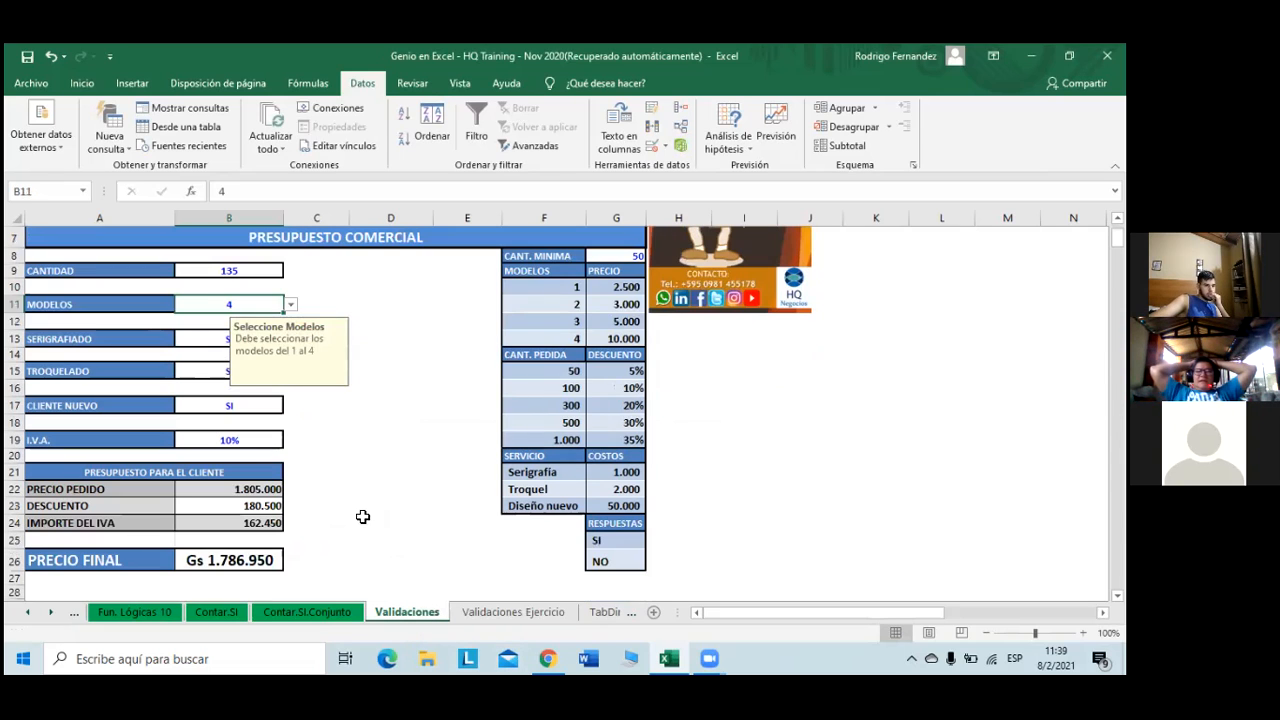
{"action": "left_click", "coordinate": [189, 343]}
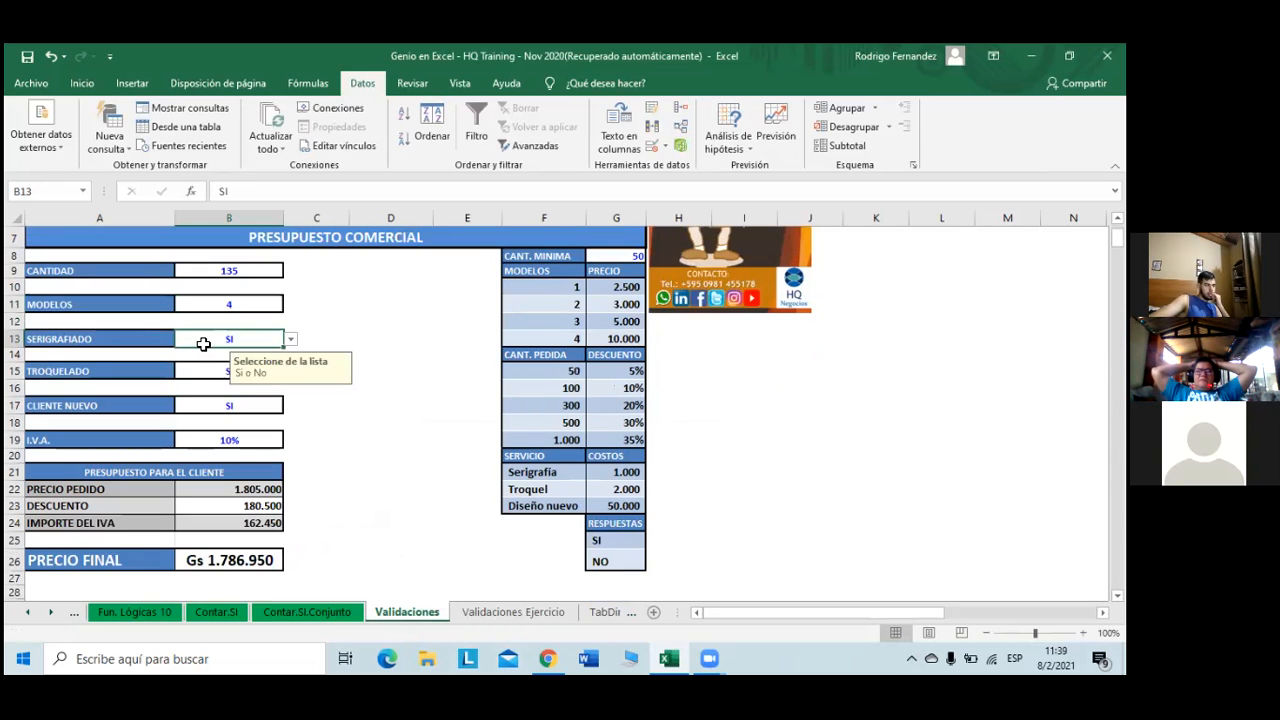
{"action": "left_click", "coordinate": [291, 341]}
{"action": "left_click", "coordinate": [289, 352]}
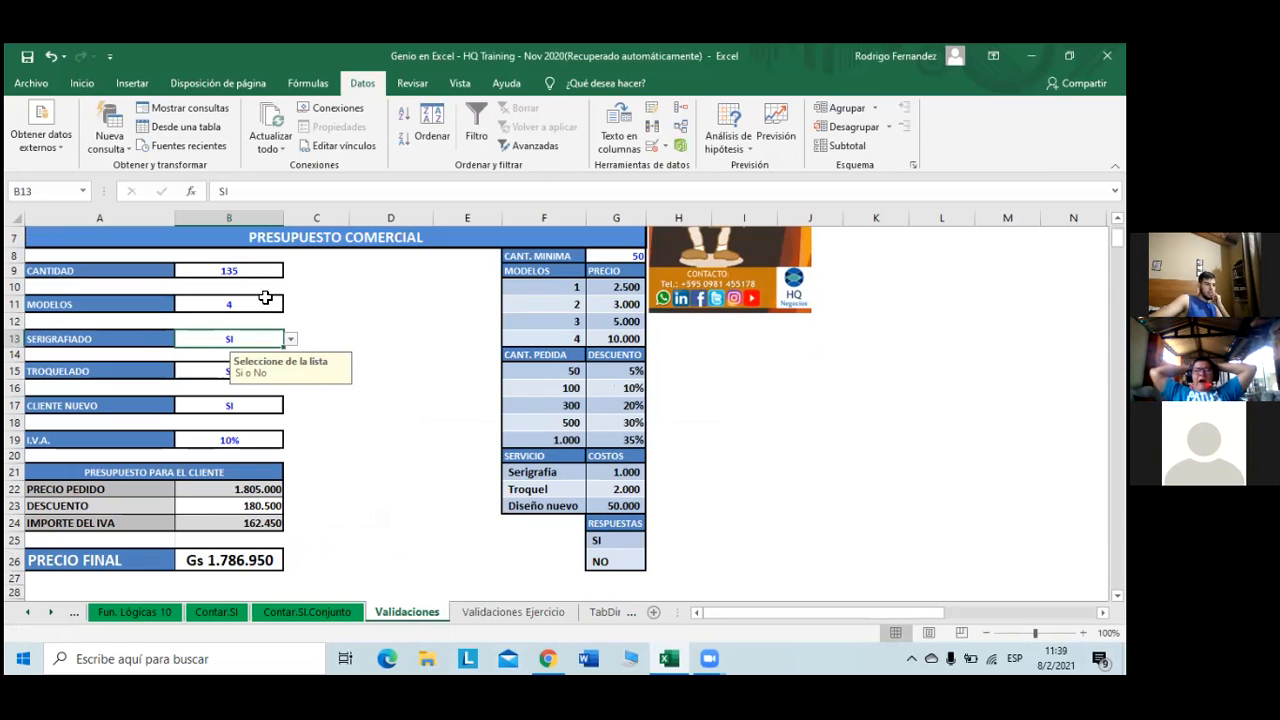
{"action": "left_click_drag", "start_coordinate": [223, 192], "coordinate": [160, 194]}
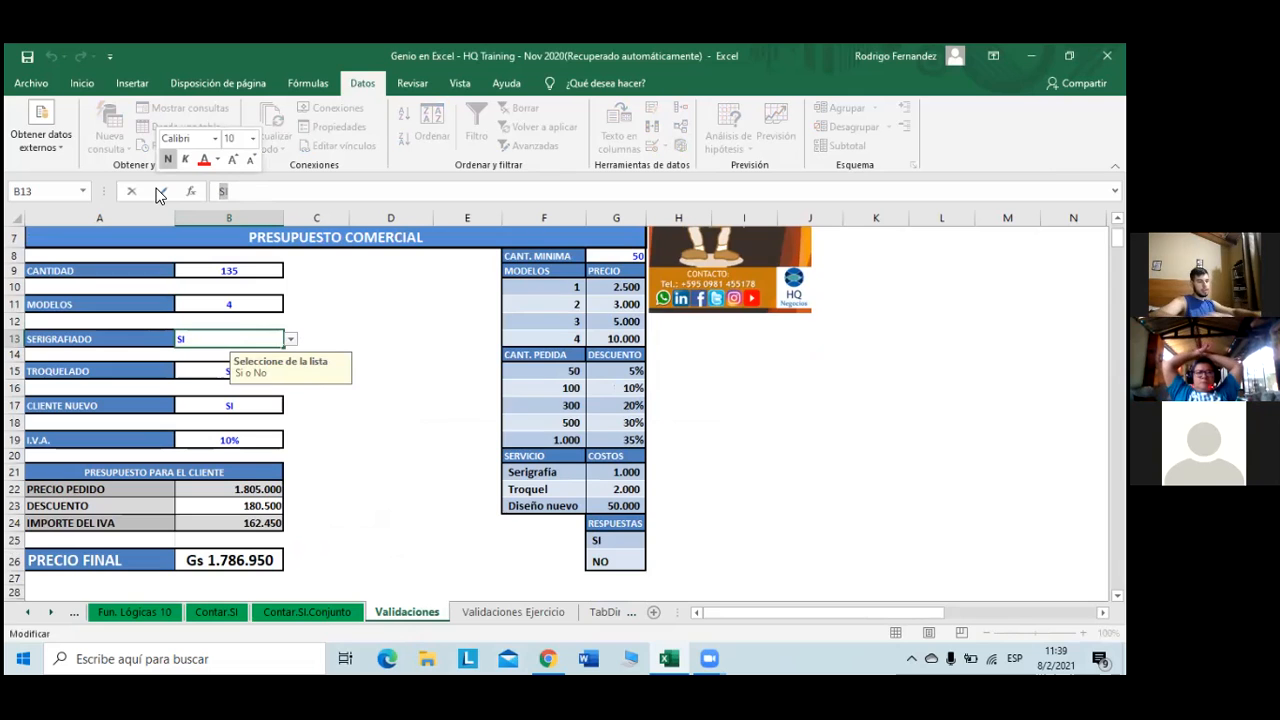
{"action": "type", "text": "ola"}
{"action": "left_click", "coordinate": [160, 192]}
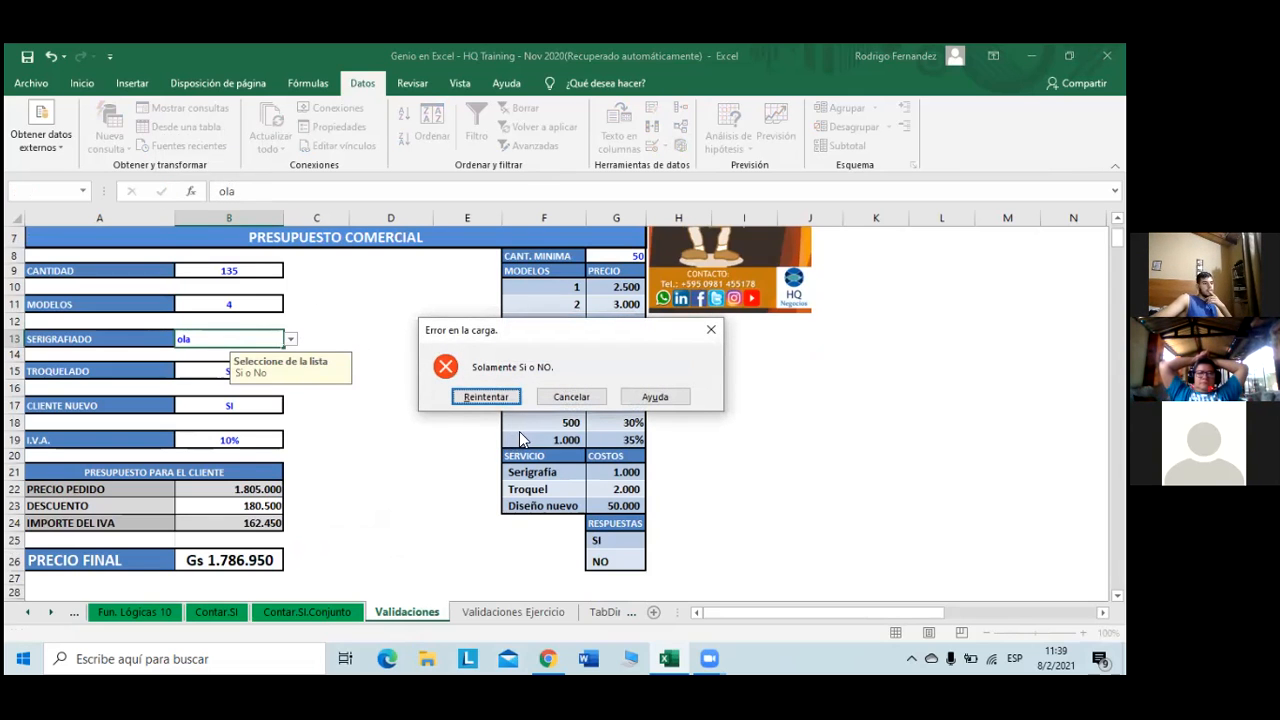
{"action": "left_click", "coordinate": [571, 396]}
{"action": "left_click", "coordinate": [540, 612]}
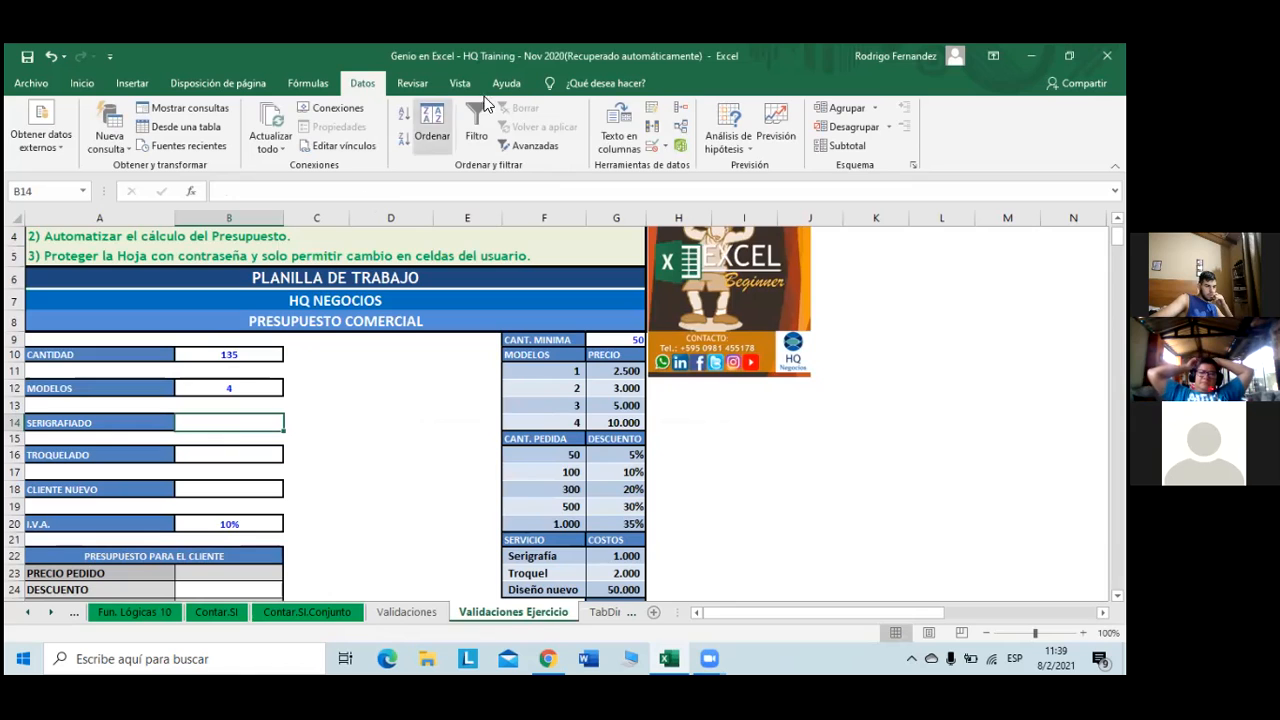
- Draft a list validation for SERIGRAFIADO cell B14 sourced from the SI/NO cells G26:G27
{"action": "left_click", "coordinate": [650, 148]}
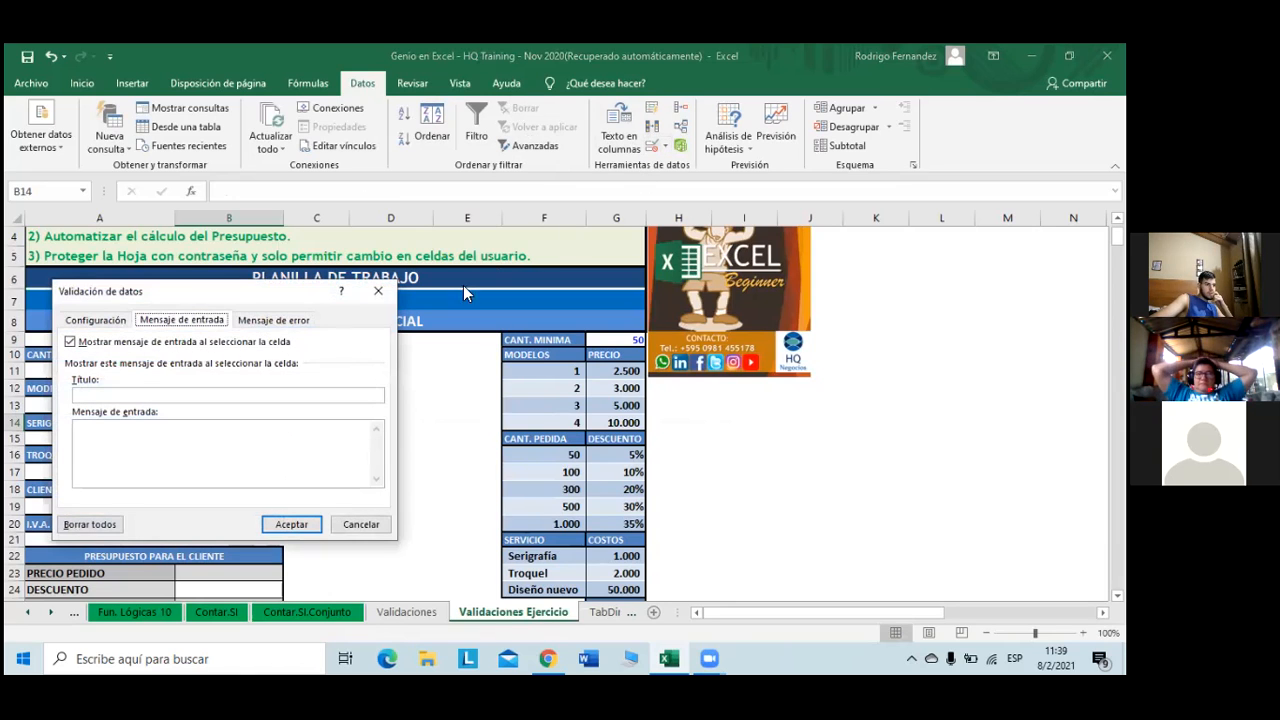
{"action": "left_click", "coordinate": [172, 395]}
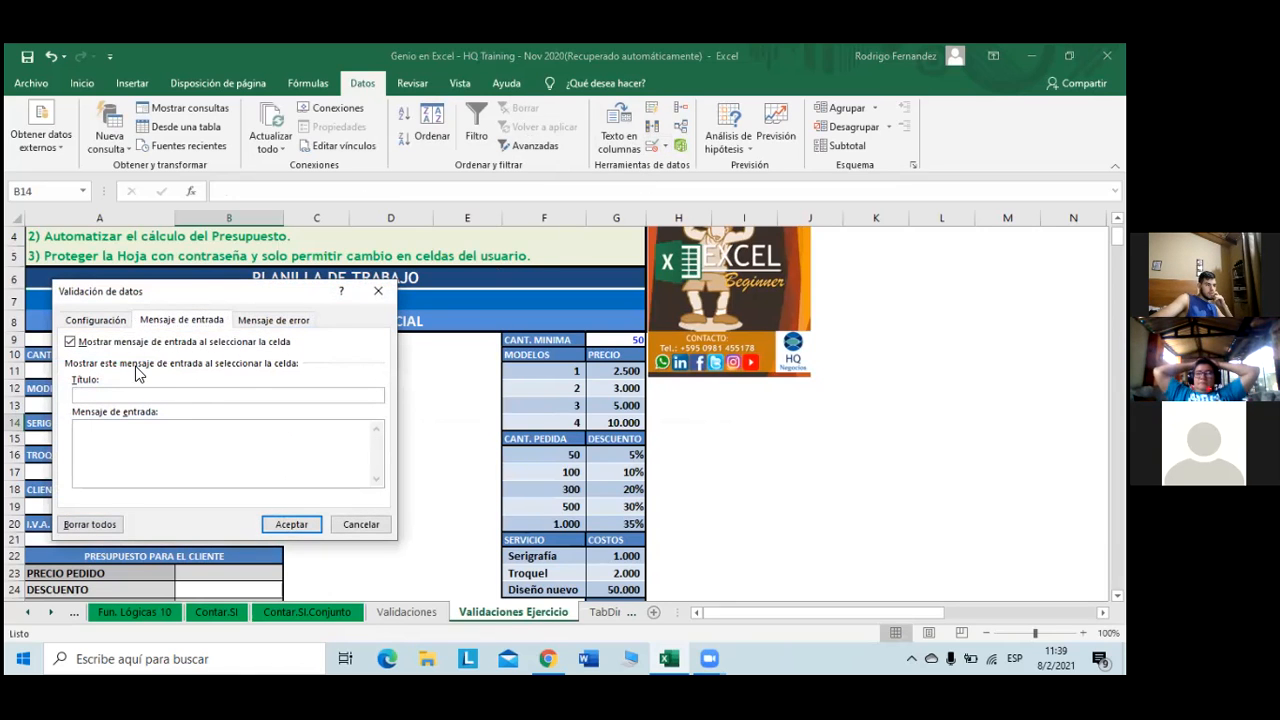
{"action": "left_click", "coordinate": [108, 320]}
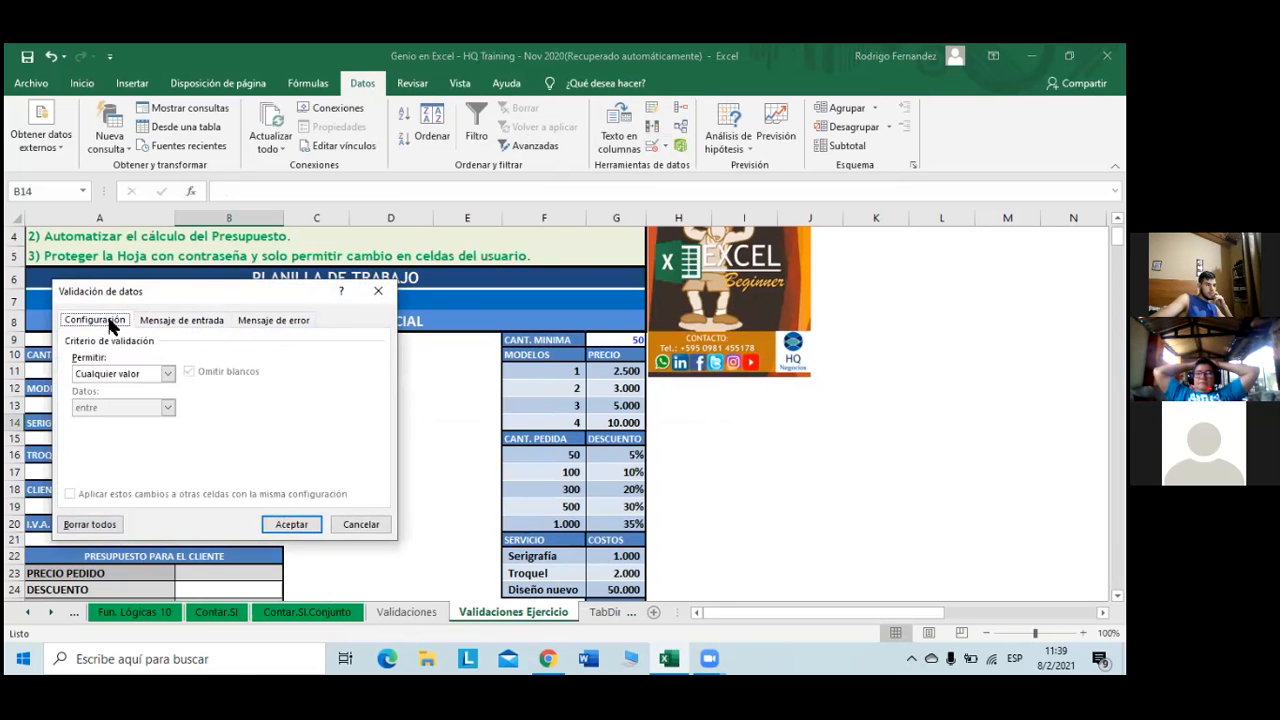
{"action": "left_click", "coordinate": [167, 374]}
{"action": "left_click", "coordinate": [149, 416]}
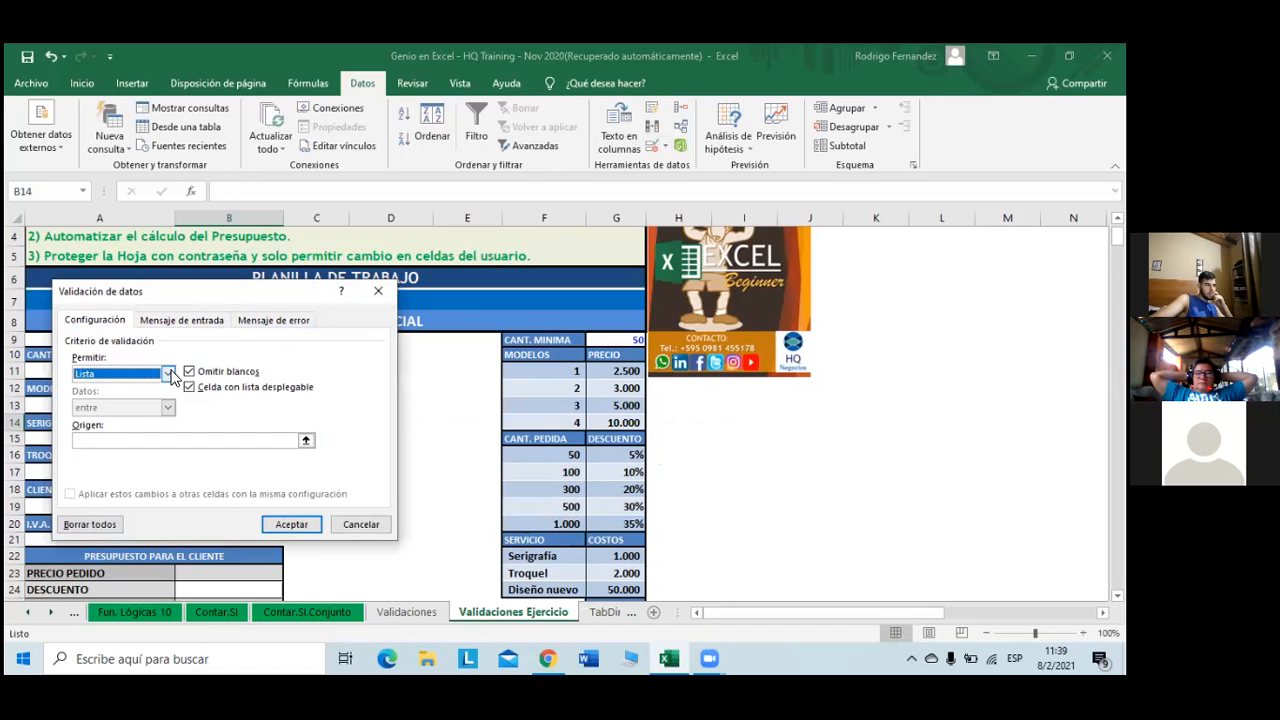
{"action": "left_click", "coordinate": [186, 440]}
{"action": "scroll", "coordinate": [523, 442], "scroll_direction": "down", "scroll_amount": 2}
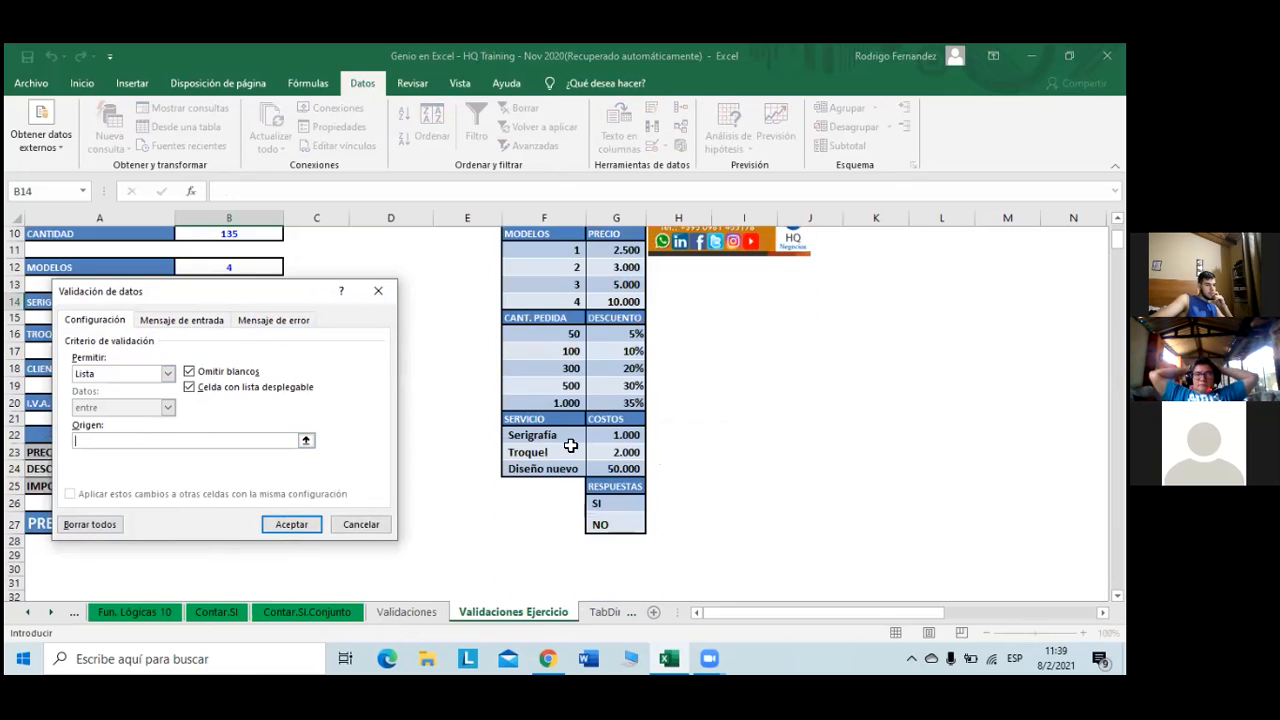
{"action": "left_click_drag", "start_coordinate": [612, 506], "coordinate": [605, 525]}
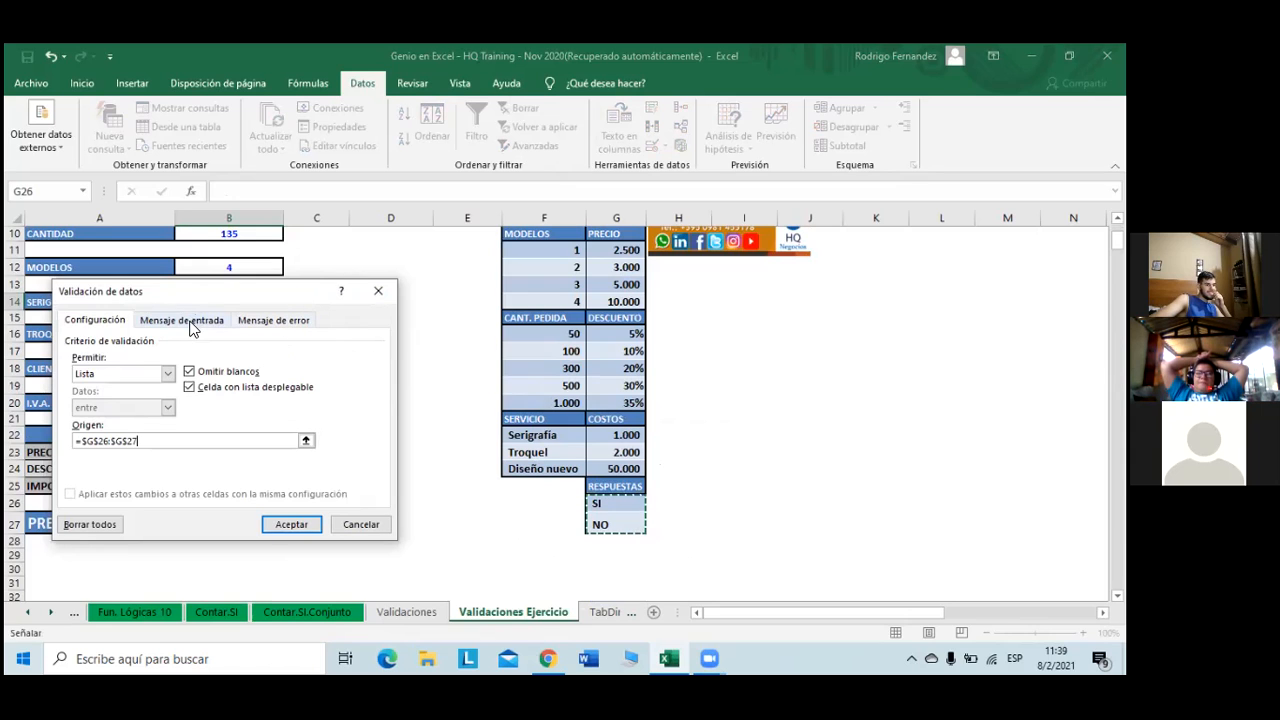
{"action": "left_click", "coordinate": [193, 325]}
{"action": "left_click", "coordinate": [176, 396]}
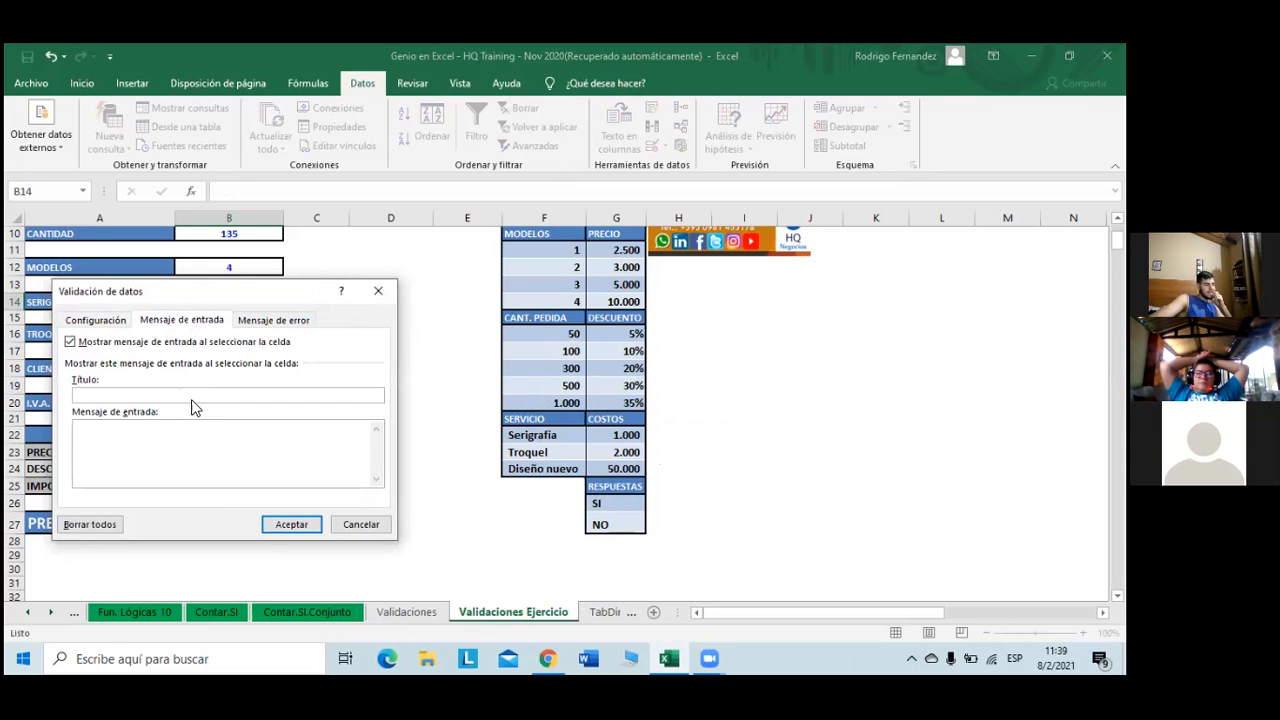
- Give B14 an input message titled 'Seleccione' reading 'Seleccione si desea un serigrafiado o no.'
{"action": "type", "text": "S"}
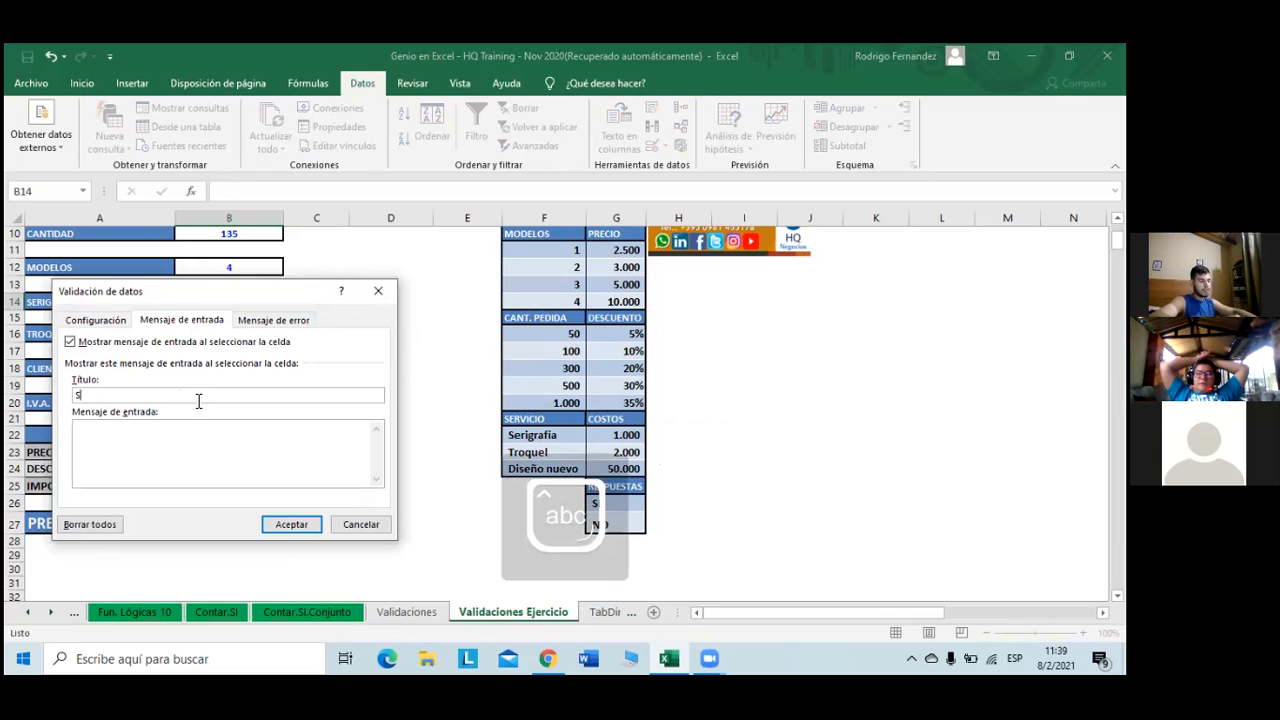
{"action": "type", "text": "eleccione"}
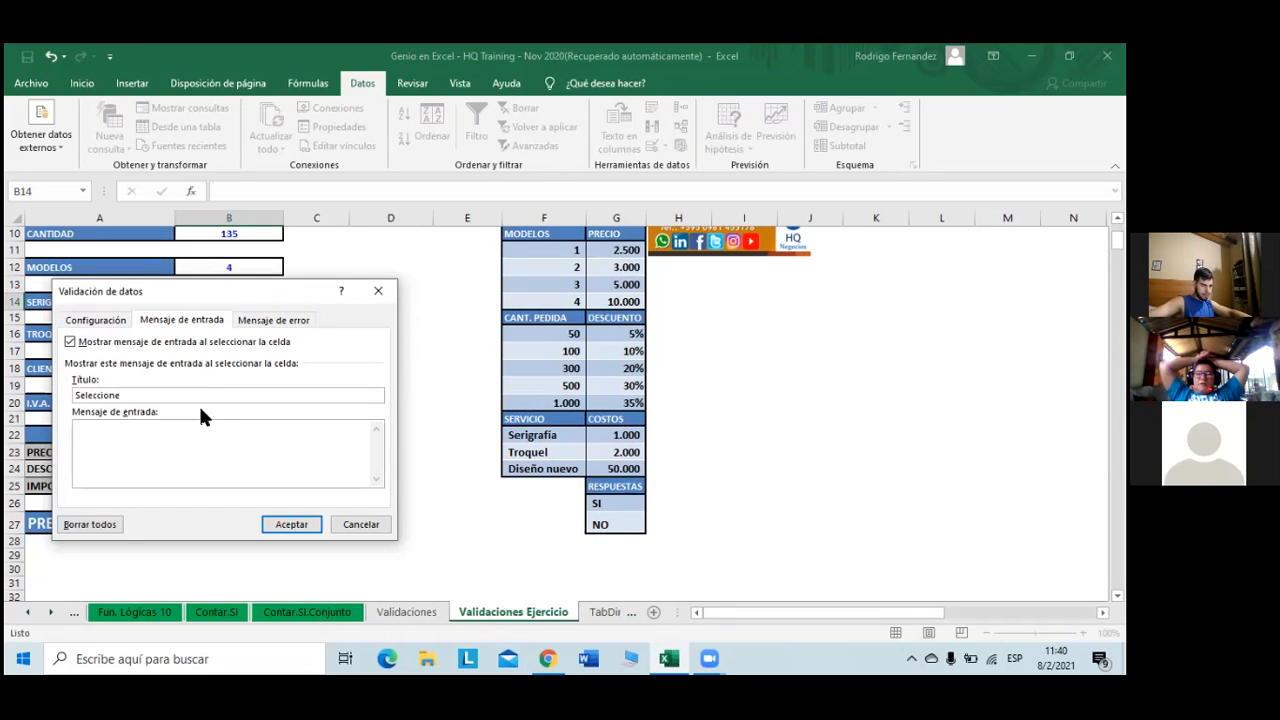
{"action": "key", "text": "Caps_Lock"}
{"action": "type", "text": "e"}
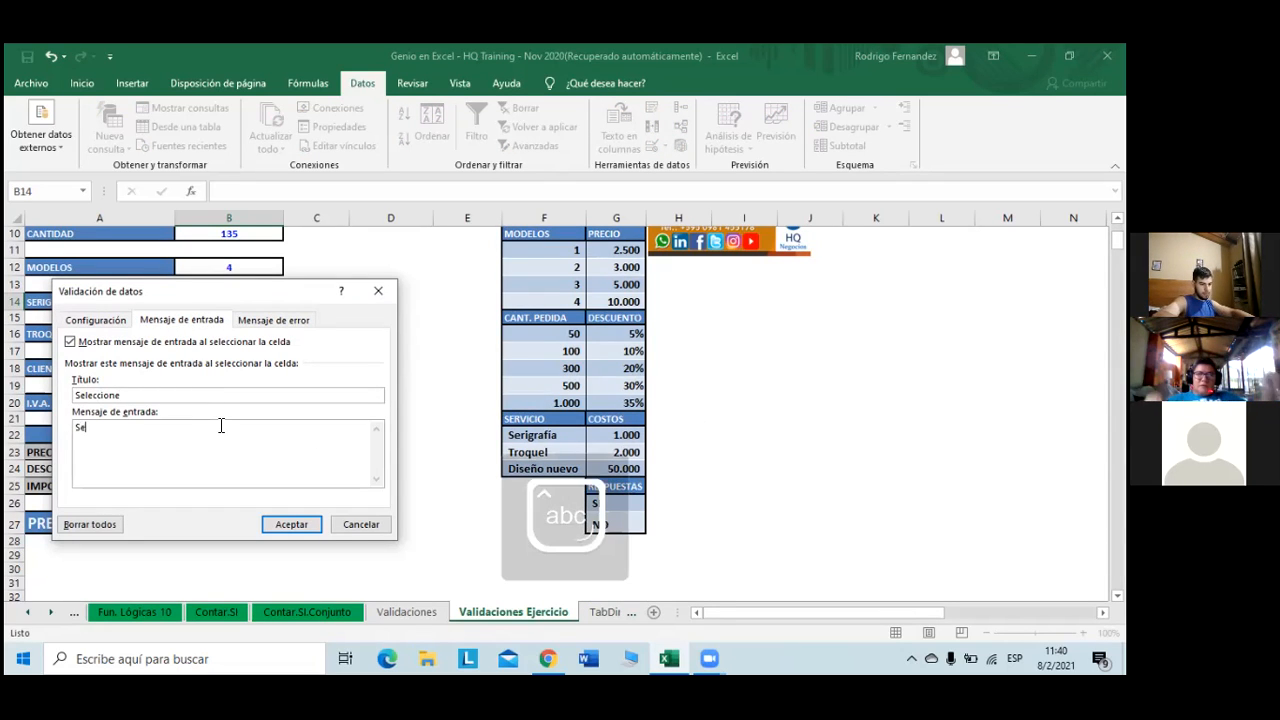
{"action": "type", "text": "leccione si desea "}
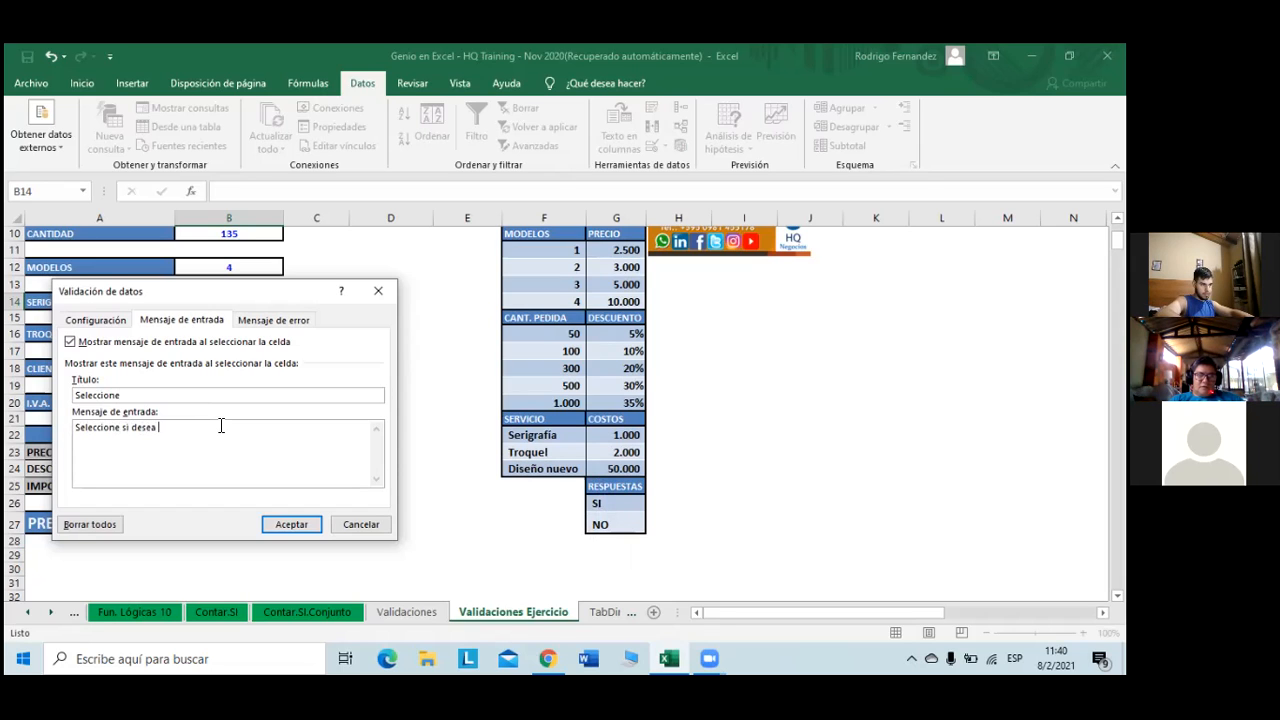
{"action": "type", "text": "un serigrfio"}
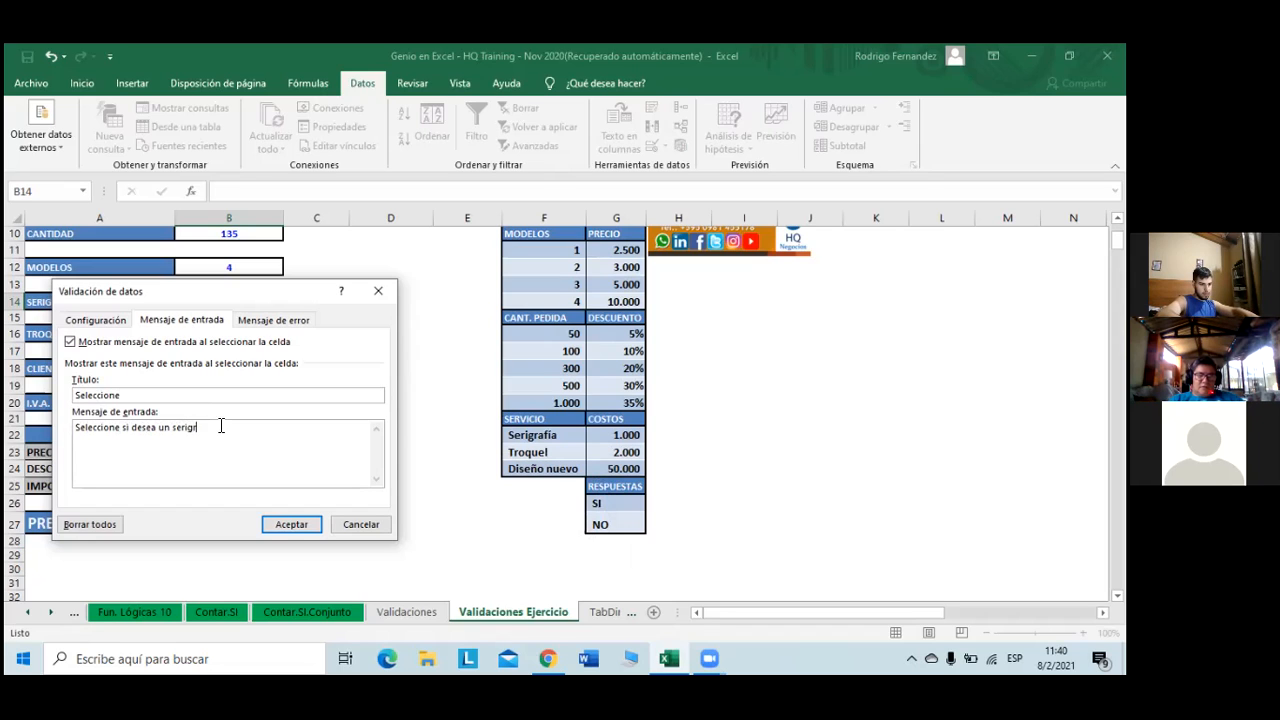
{"action": "key", "text": "BackSpace"}
{"action": "key", "text": "BackSpace"}
{"action": "key", "text": "BackSpace"}
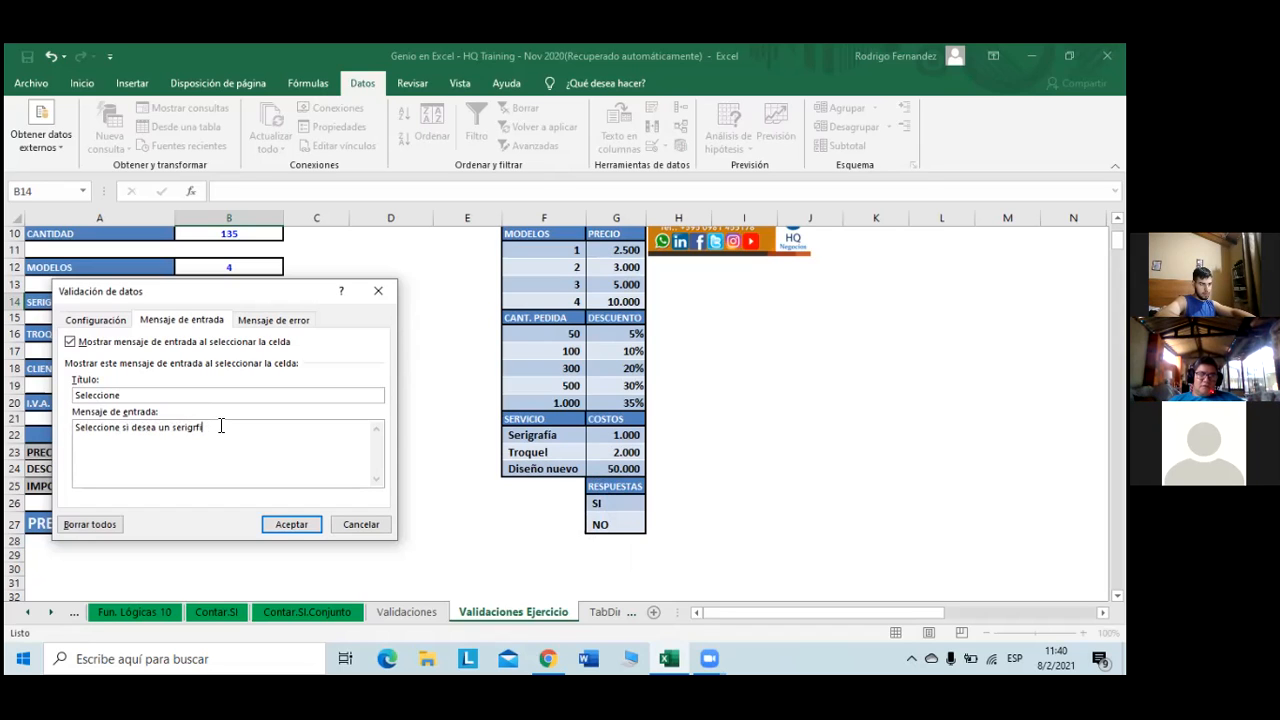
{"action": "type", "text": "afiado o n"}
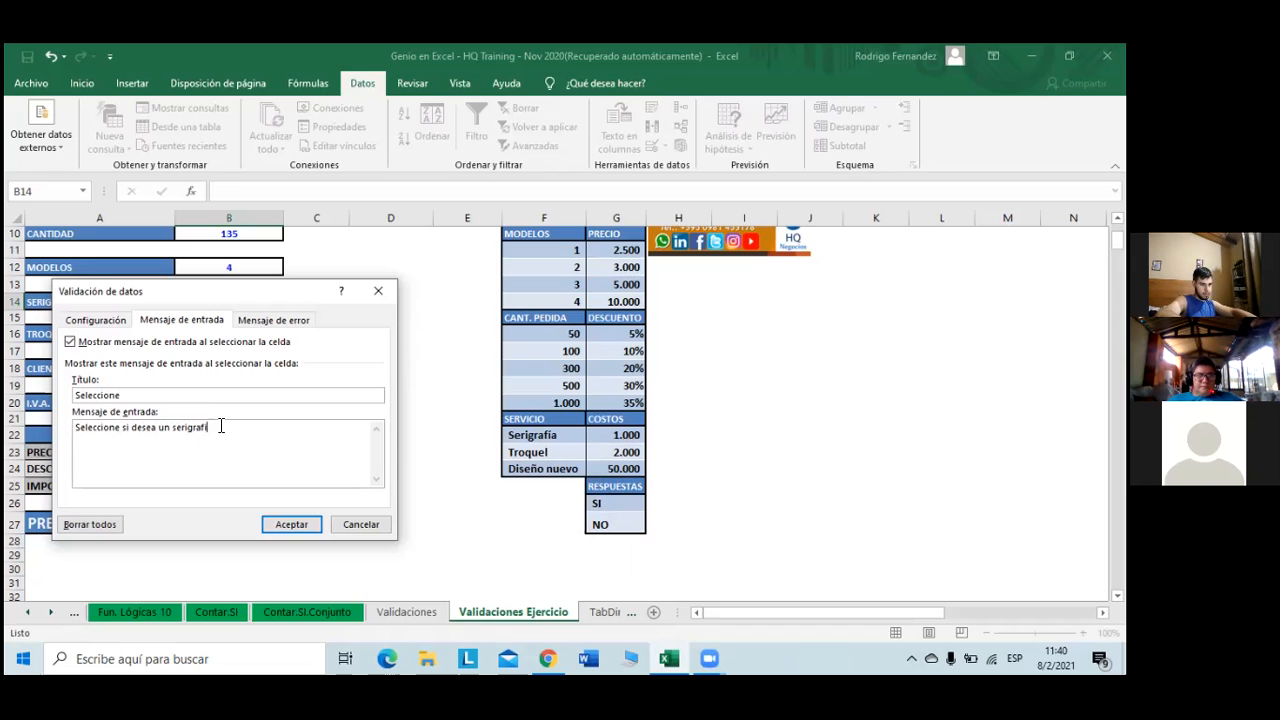
{"action": "type", "text": "o"}
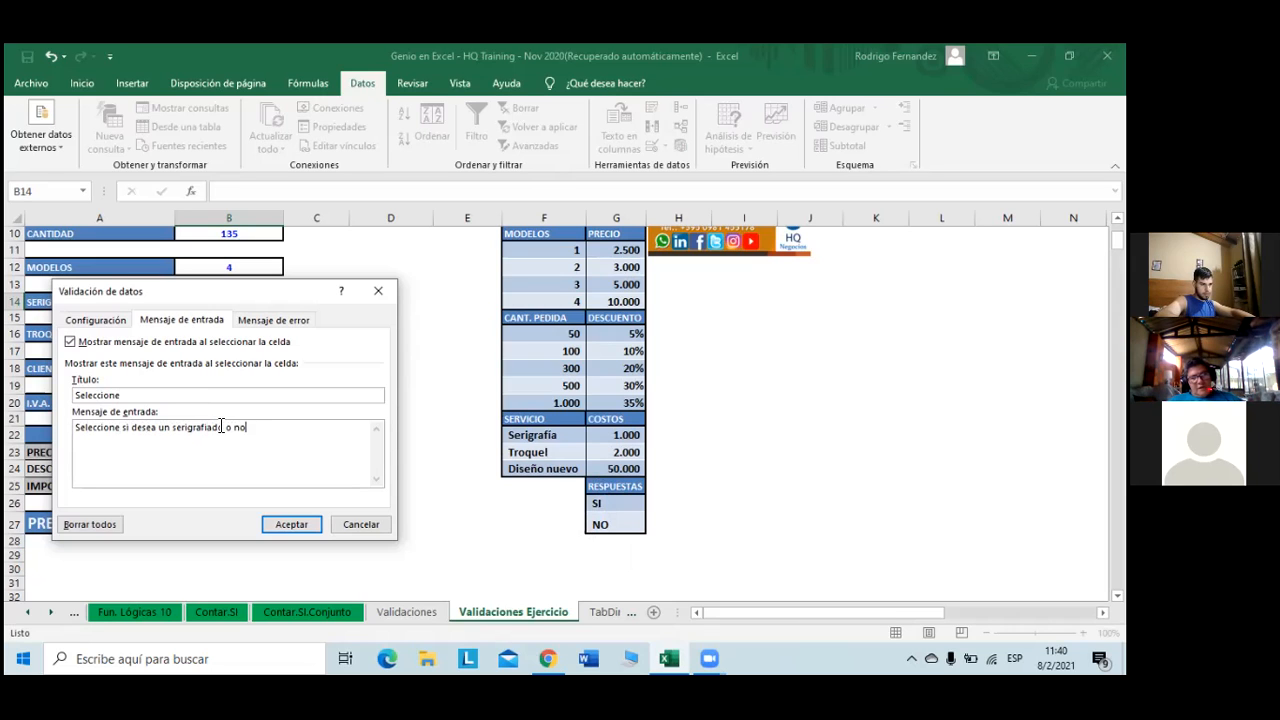
{"action": "key", "text": "shift+Left"}
{"action": "key", "text": "shift+Left"}
{"action": "key", "text": "shift+Left"}
{"action": "key", "text": "shift+Left"}
{"action": "key", "text": "shift+Left"}
{"action": "key", "text": "shift+Left"}
{"action": "key", "text": "shift+Left"}
{"action": "key", "text": "shift+Left"}
{"action": "key", "text": "shift+Left"}
{"action": "key", "text": "shift+Left"}
{"action": "key", "text": "shift+Left"}
{"action": "key", "text": "shift+Left"}
{"action": "key", "text": "shift+Left"}
{"action": "key", "text": "shift+Left"}
{"action": "key", "text": "shift+Left"}
{"action": "key", "text": "shift+Left"}
{"action": "key", "text": "shift+Left"}
{"action": "key", "text": "shift+Left"}
{"action": "key", "text": "shift+Left"}
{"action": "key", "text": "shift+Left"}
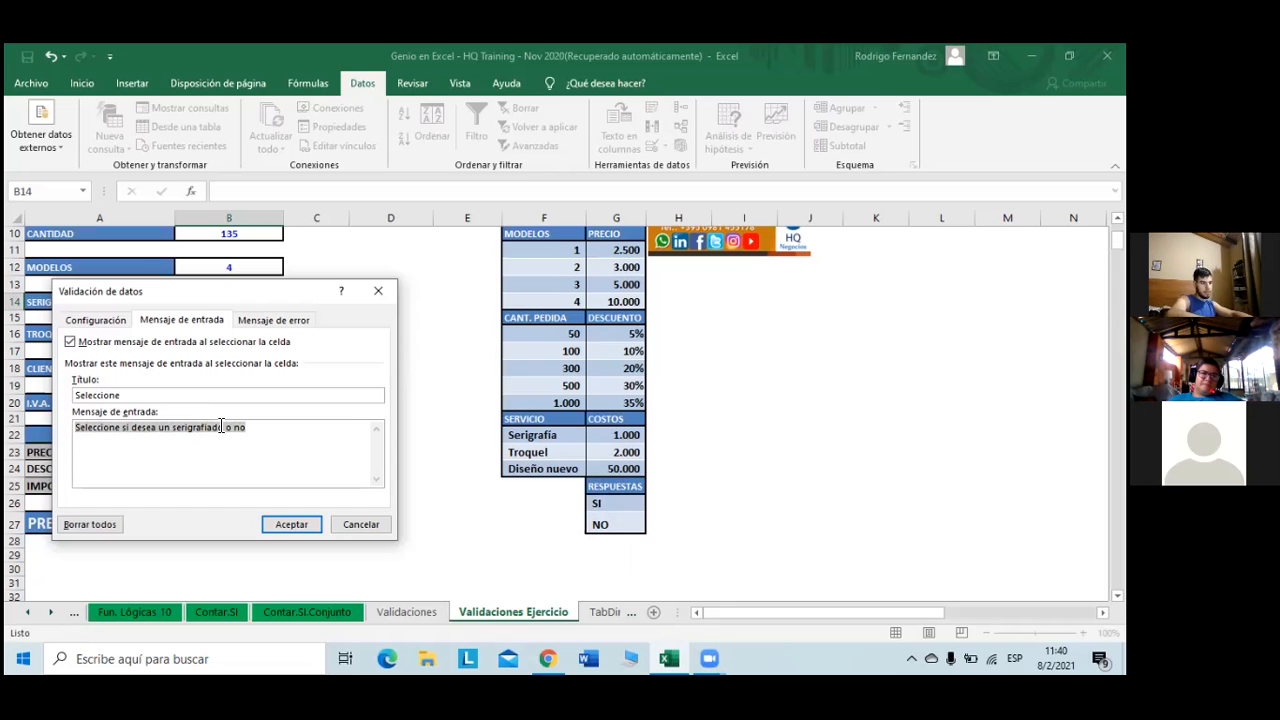
{"action": "left_click", "coordinate": [283, 435]}
{"action": "type", "text": "."}
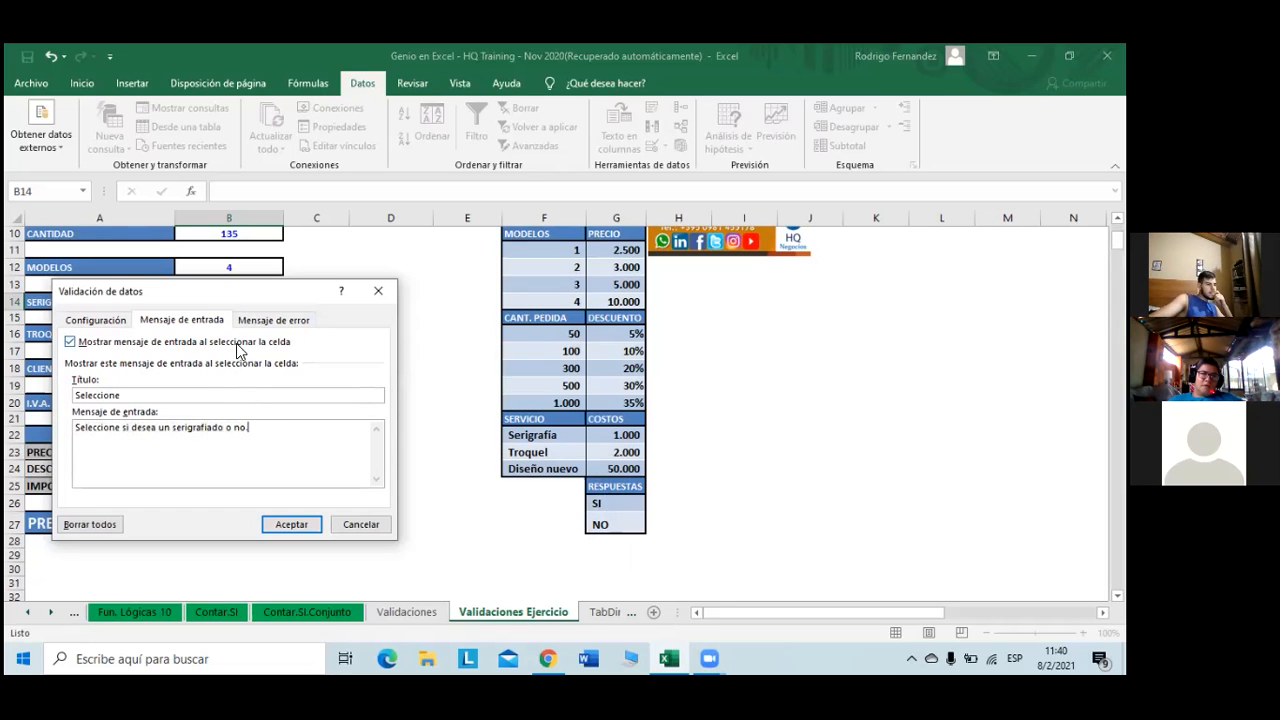
{"action": "left_click", "coordinate": [276, 320]}
{"action": "left_click", "coordinate": [245, 395]}
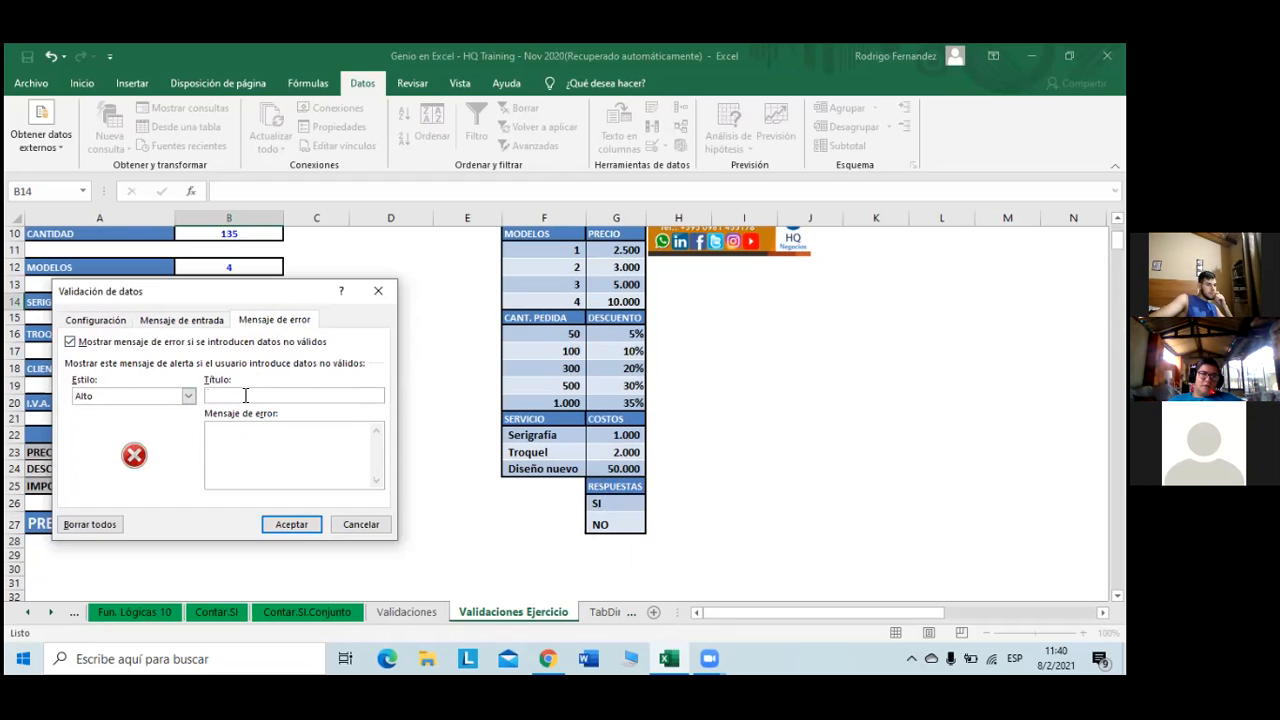
- Enter error title 'Error en la selección' and message 'Seleccione únicamente si o no', fixing accents
{"action": "type", "text": "Err"}
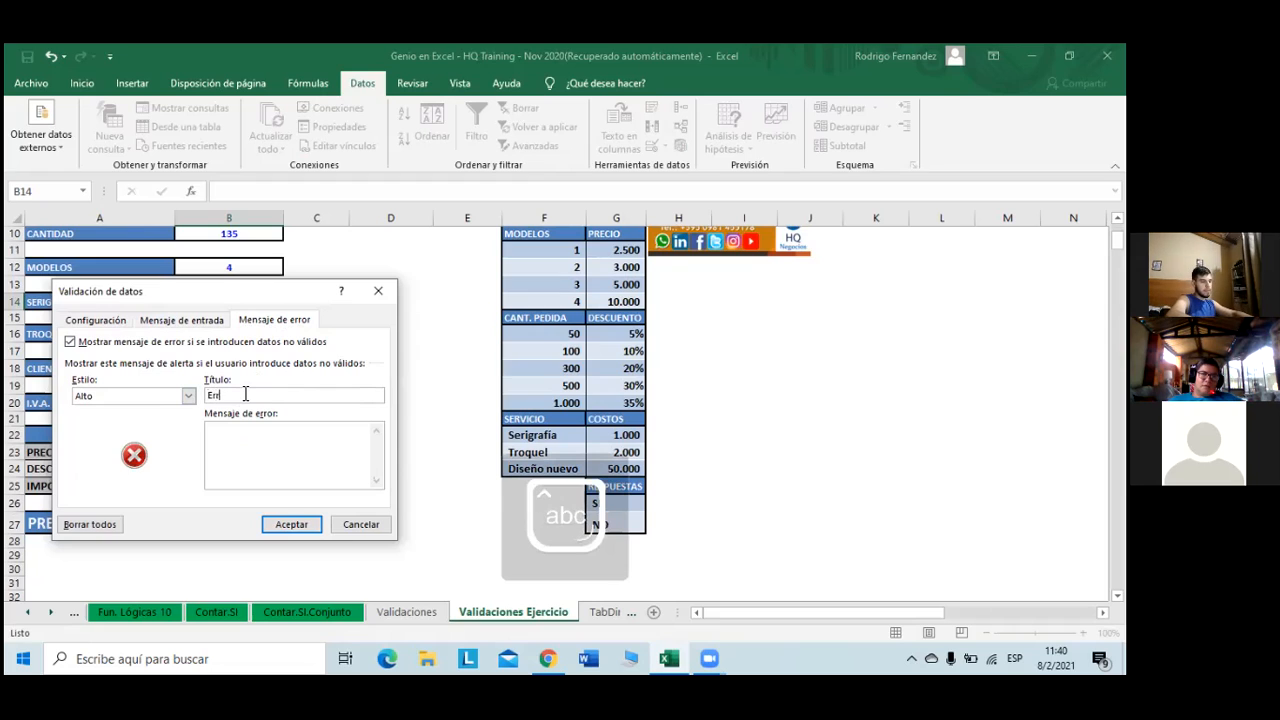
{"action": "type", "text": "or en la"}
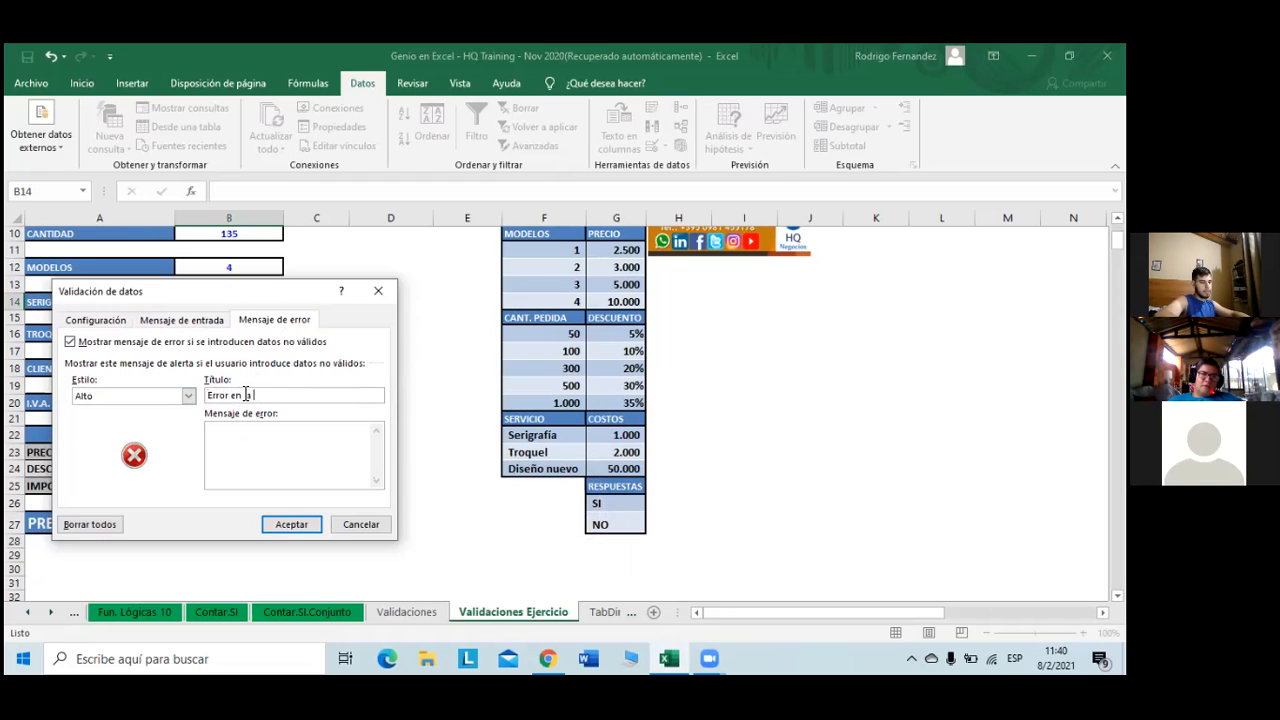
{"action": "type", "text": " seleccion"}
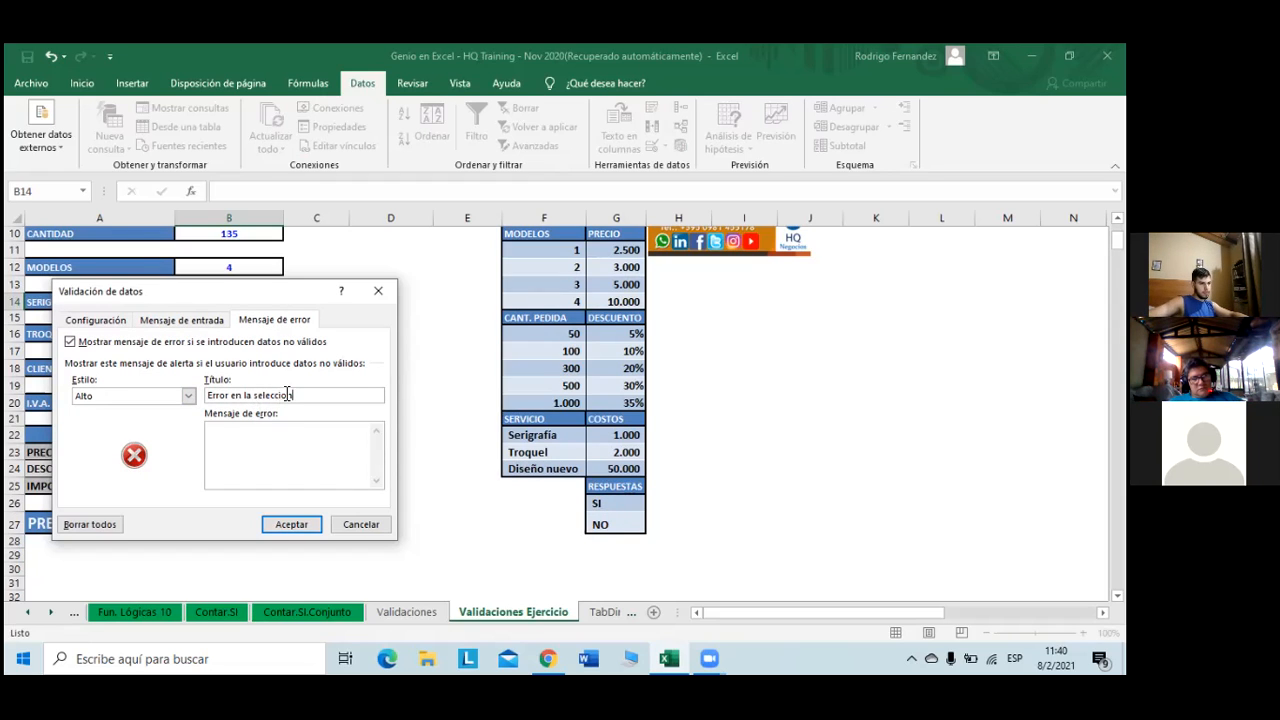
{"action": "left_click", "coordinate": [290, 394]}
{"action": "key", "text": "BackSpace"}
{"action": "type", "text": "ón"}
{"action": "left_click", "coordinate": [303, 444]}
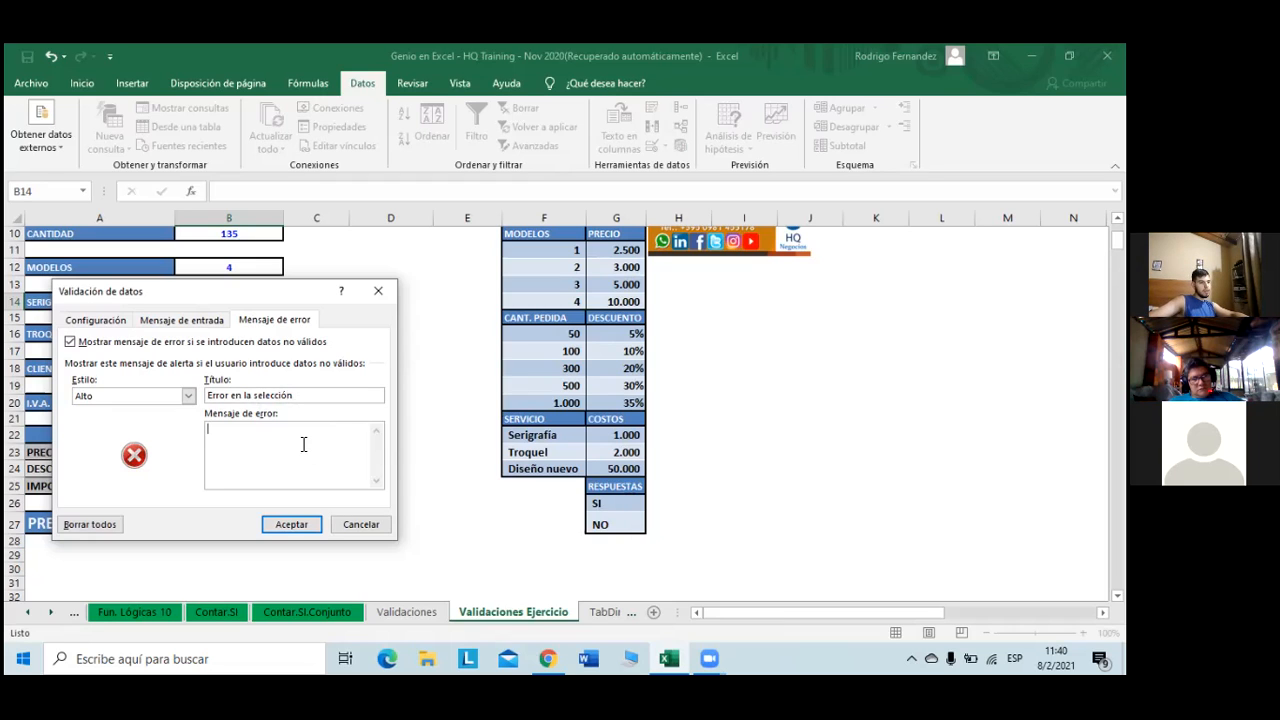
{"action": "type", "text": "Selec"}
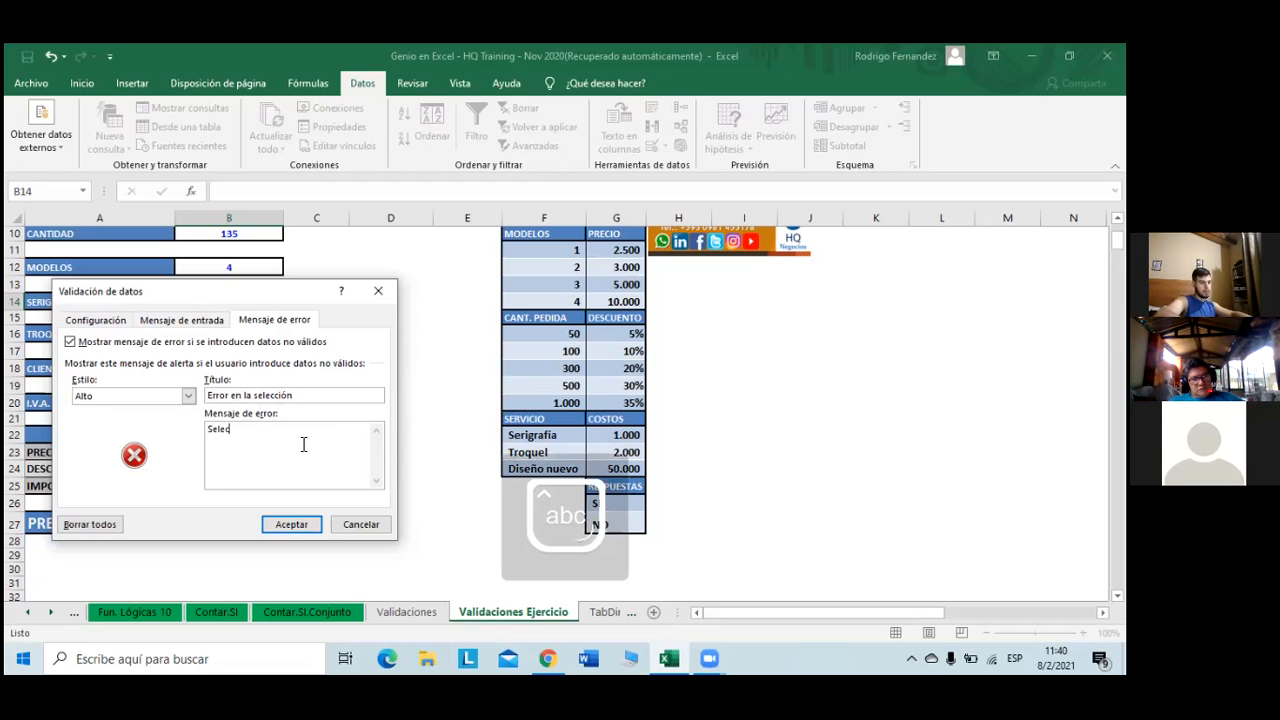
{"action": "type", "text": "cione unicam"}
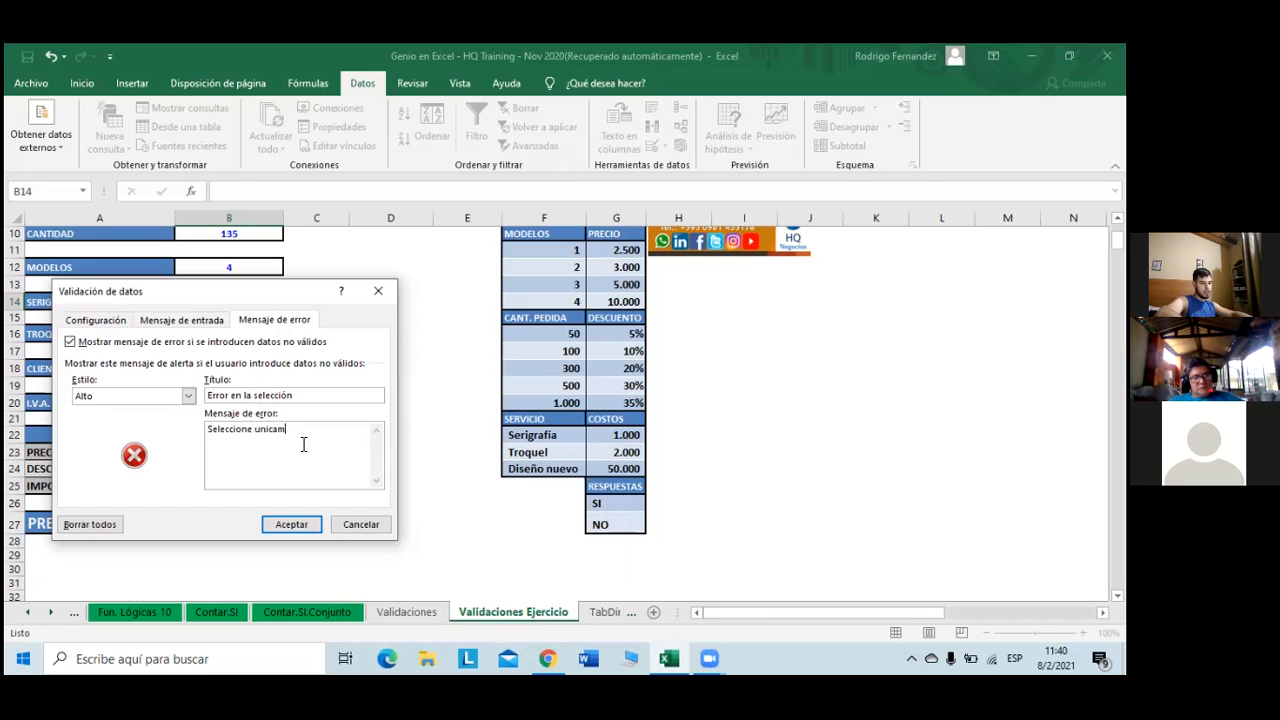
{"action": "type", "text": "ente si ono"}
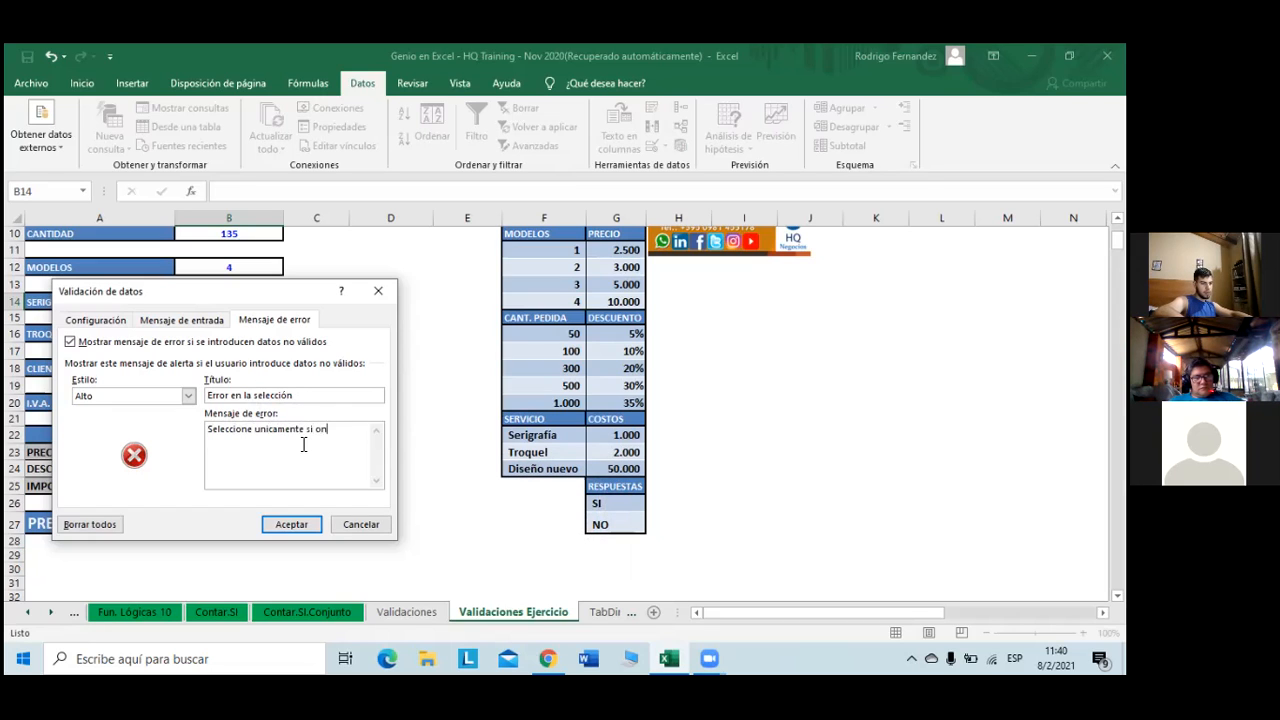
{"action": "key", "text": "Left"}
{"action": "key", "text": "Left"}
{"action": "left_click", "coordinate": [262, 429]}
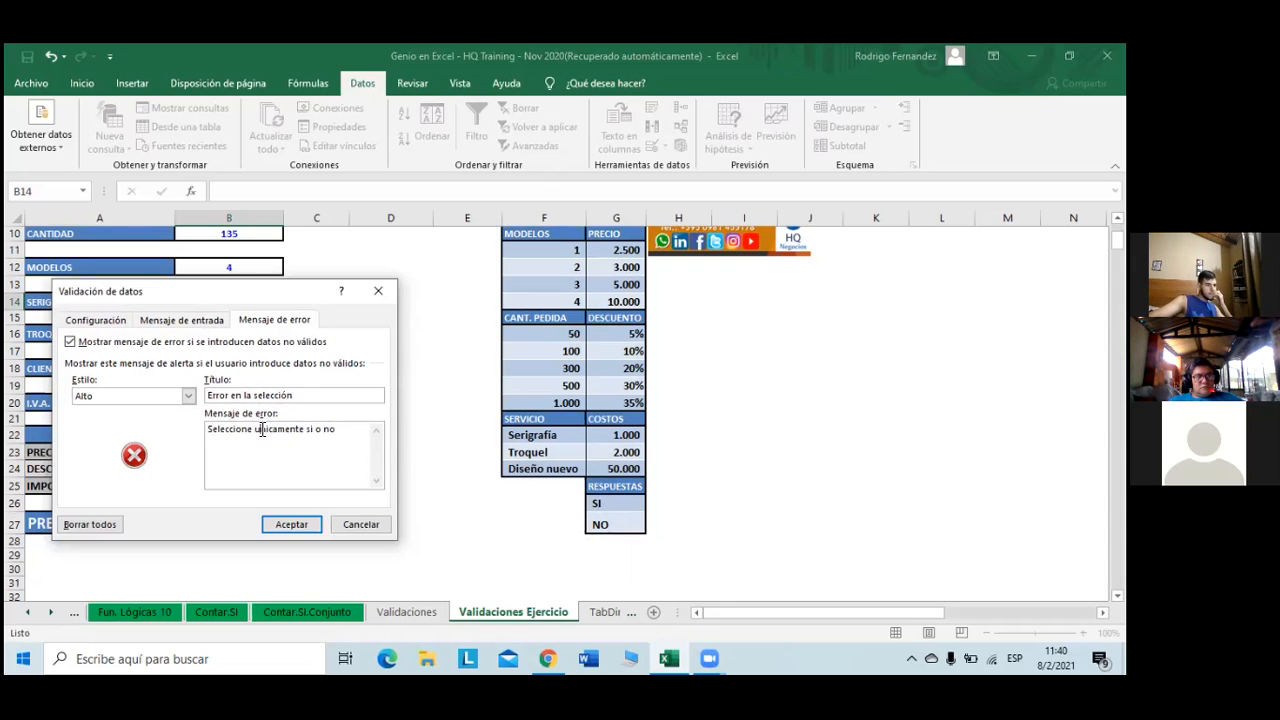
{"action": "key", "text": "BackSpace"}
{"action": "type", "text": "ú"}
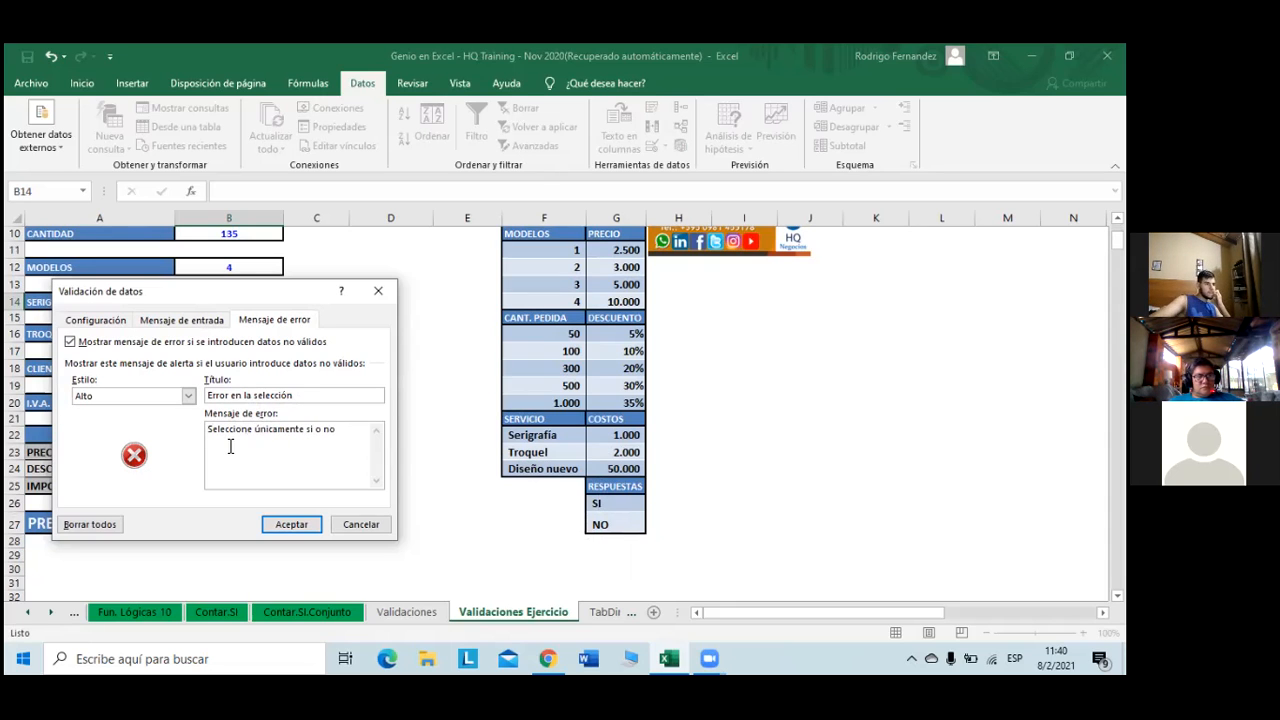
- Recheck the list and input message settings, end the error message with a period, and apply
{"action": "left_click", "coordinate": [183, 321]}
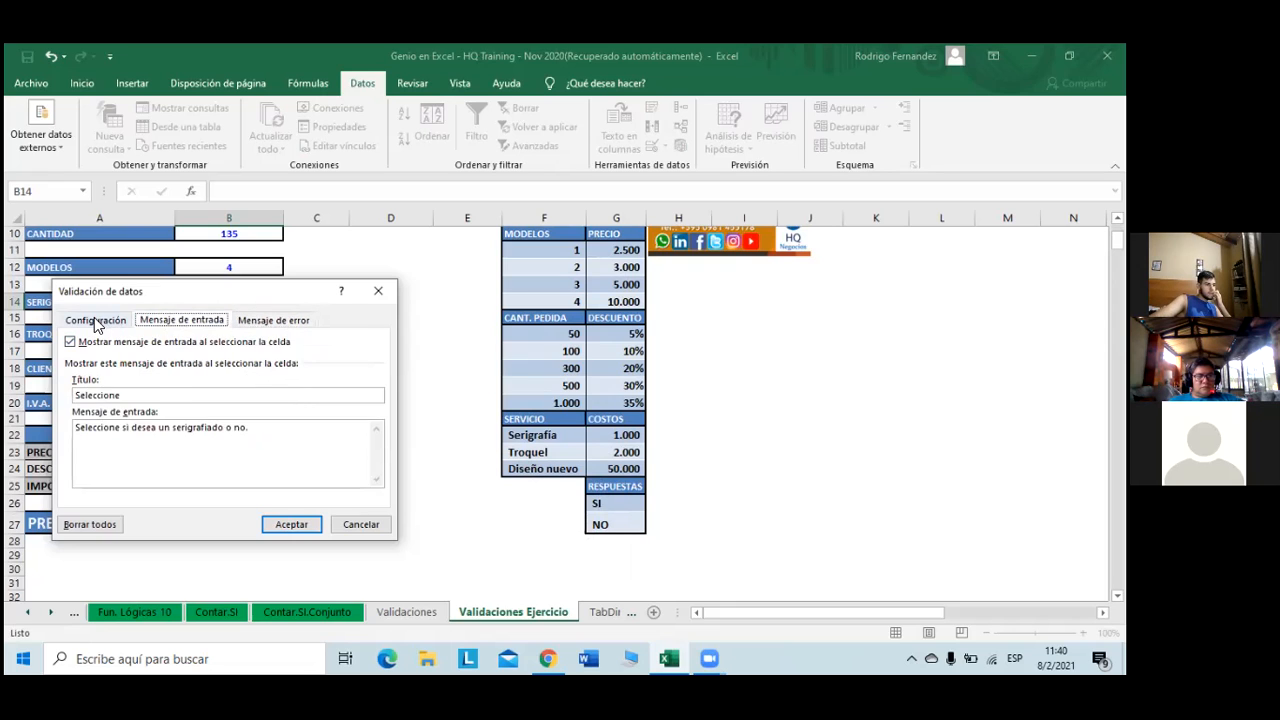
{"action": "left_click", "coordinate": [96, 321]}
{"action": "left_click", "coordinate": [174, 322]}
{"action": "left_click", "coordinate": [279, 322]}
{"action": "left_click", "coordinate": [350, 430]}
{"action": "type", "text": "."}
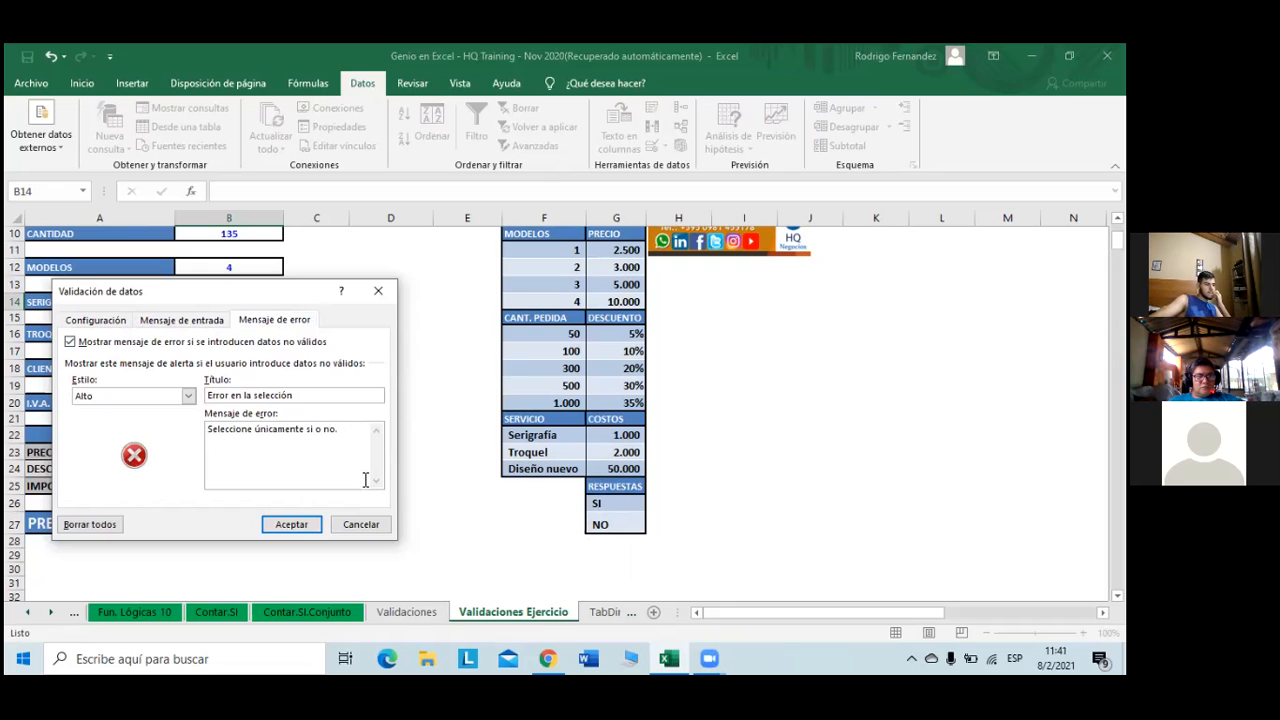
{"action": "left_click", "coordinate": [291, 524]}
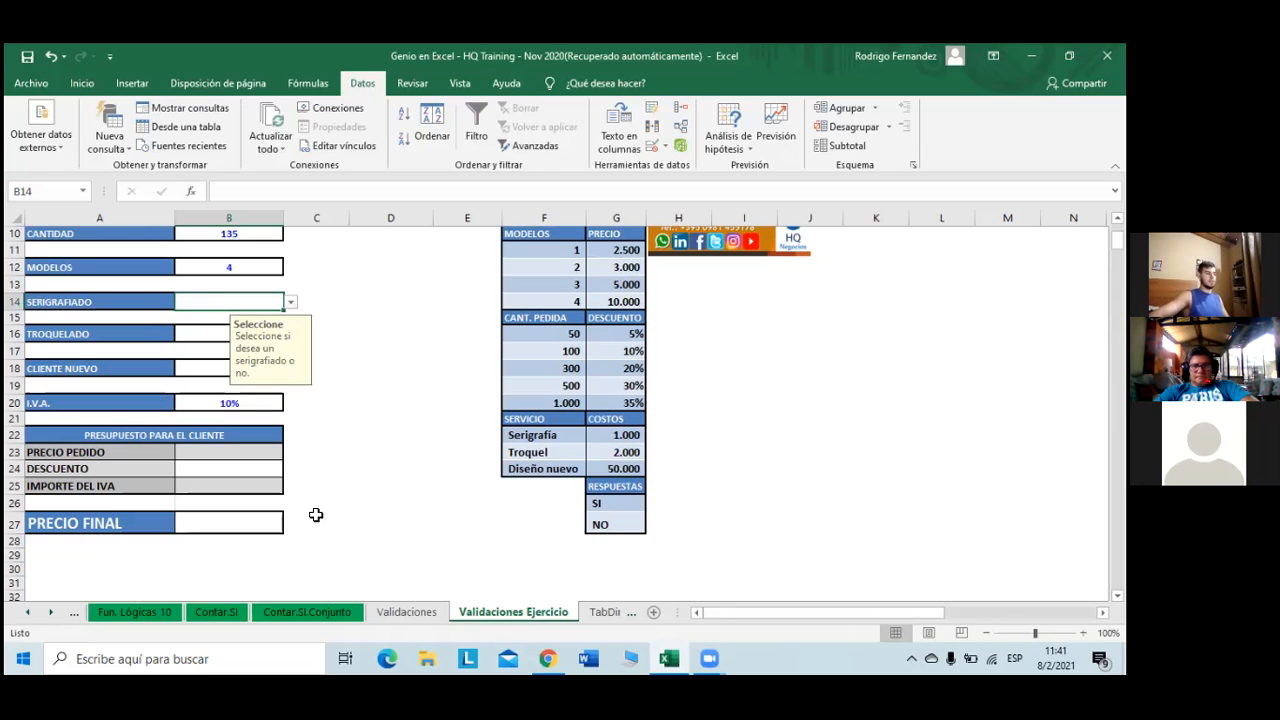
- Keep SI in B14, confirm the invalid entry 'ola' is refused and cancelled, then select B16
{"action": "left_click", "coordinate": [291, 303]}
{"action": "type", "text": "ola"}
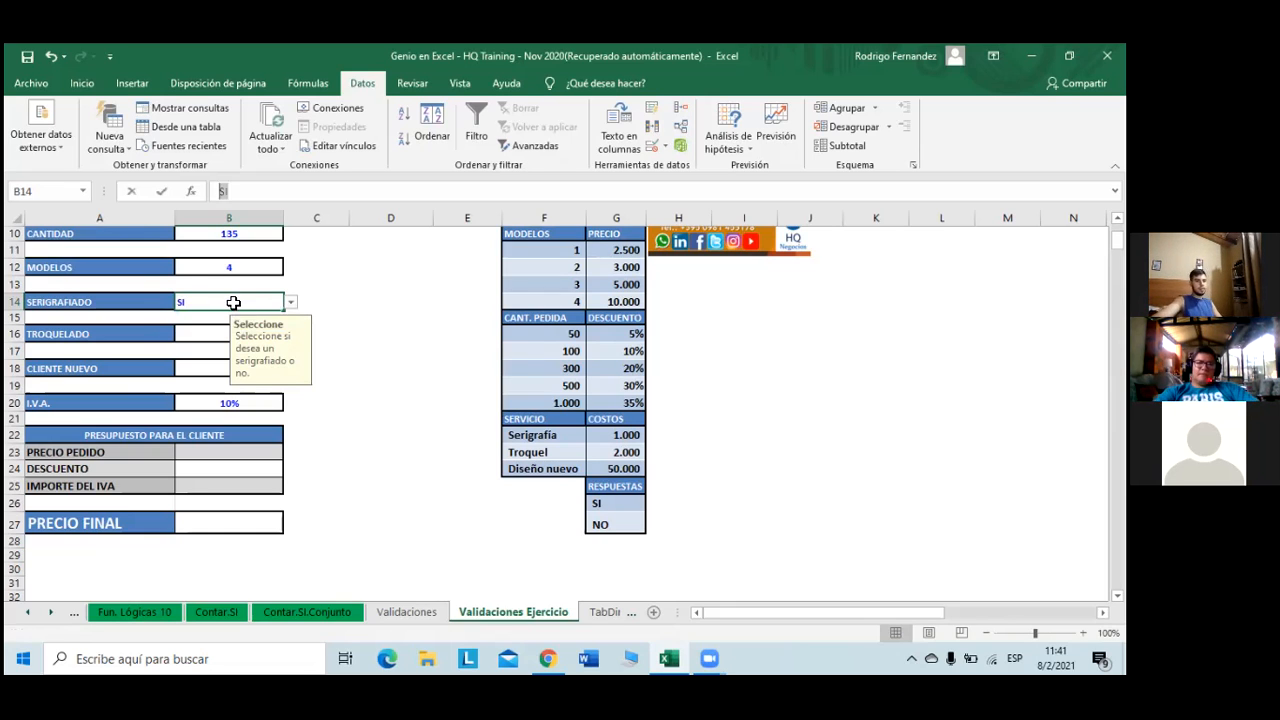
{"action": "key", "text": "Return"}
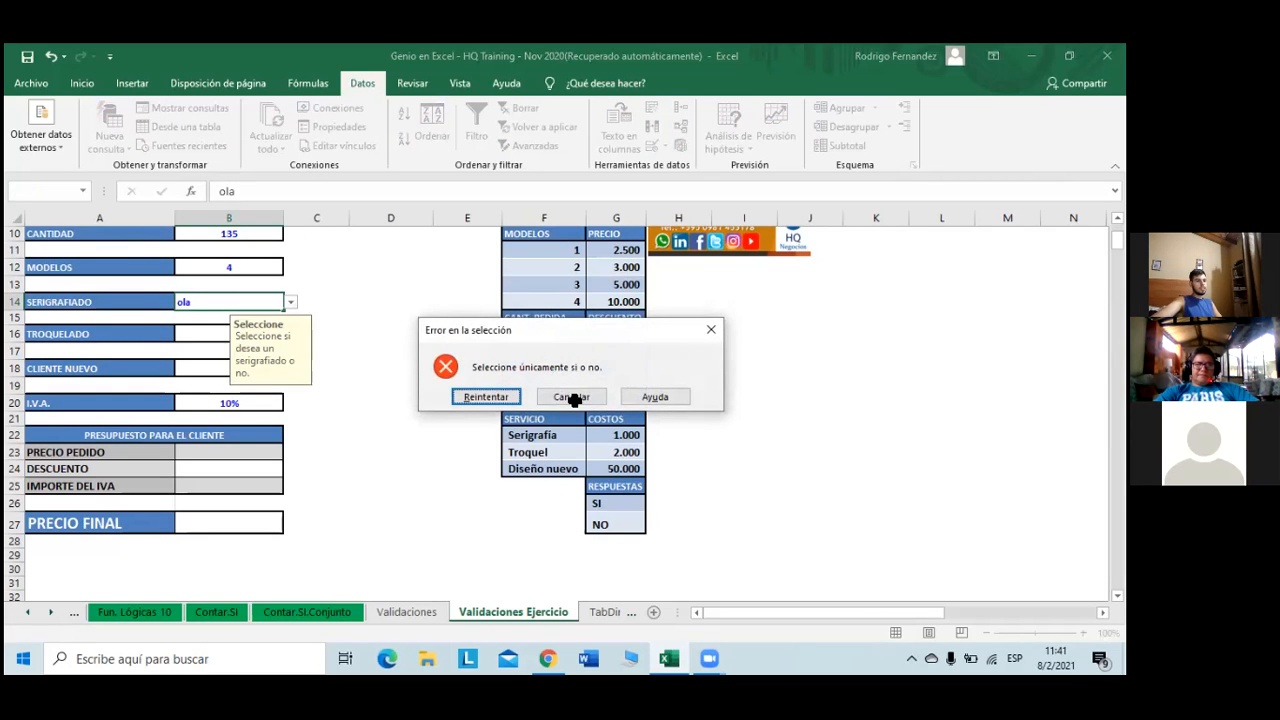
{"action": "left_click", "coordinate": [574, 397]}
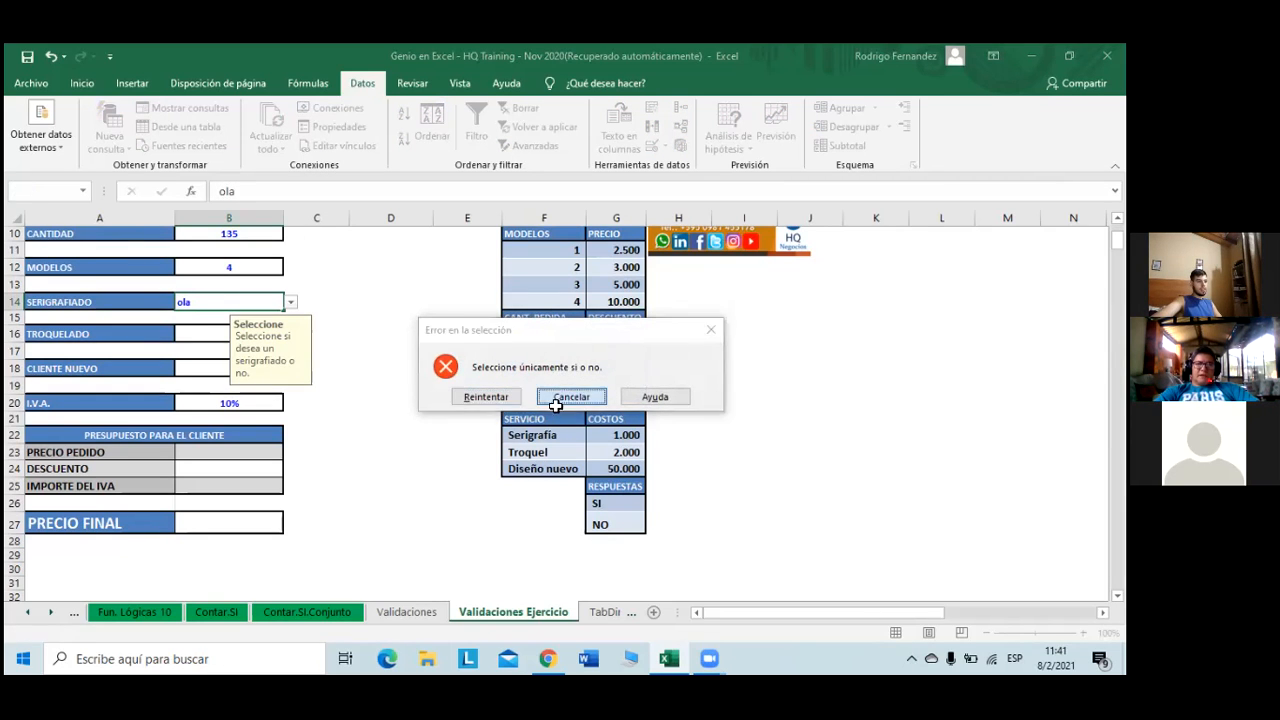
{"action": "left_click", "coordinate": [189, 332]}
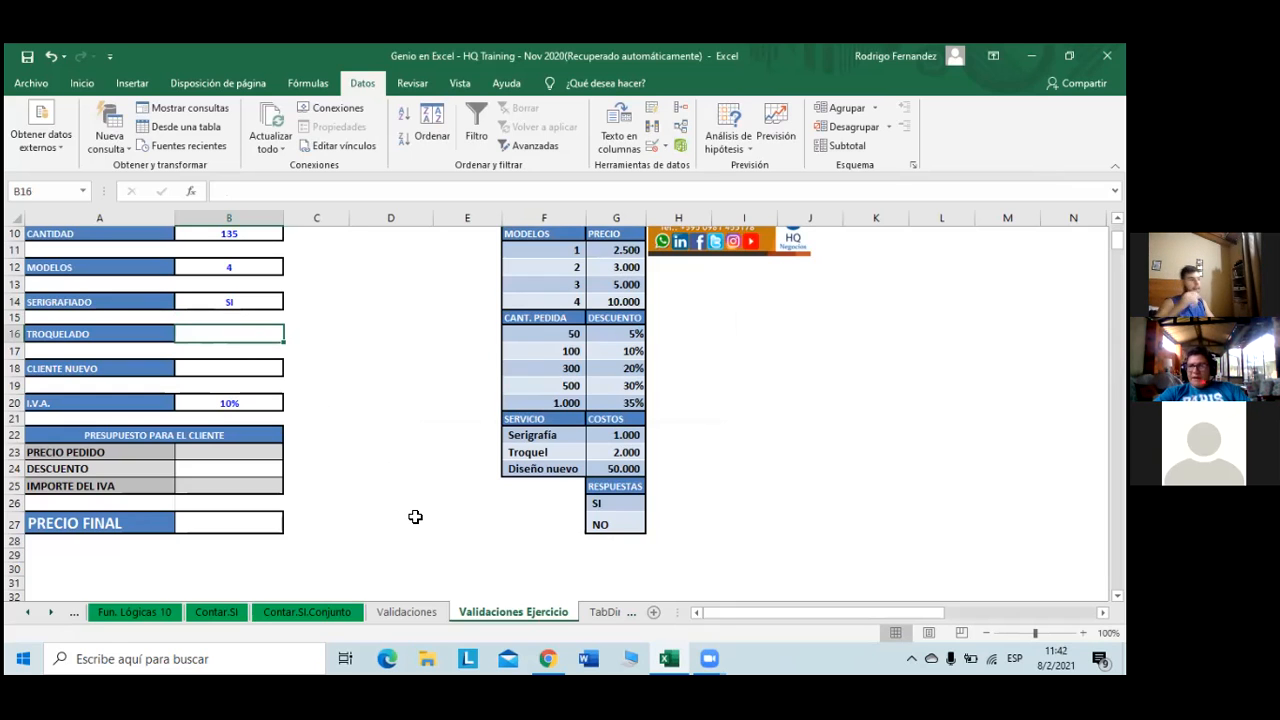
{"action": "left_click", "coordinate": [258, 302]}
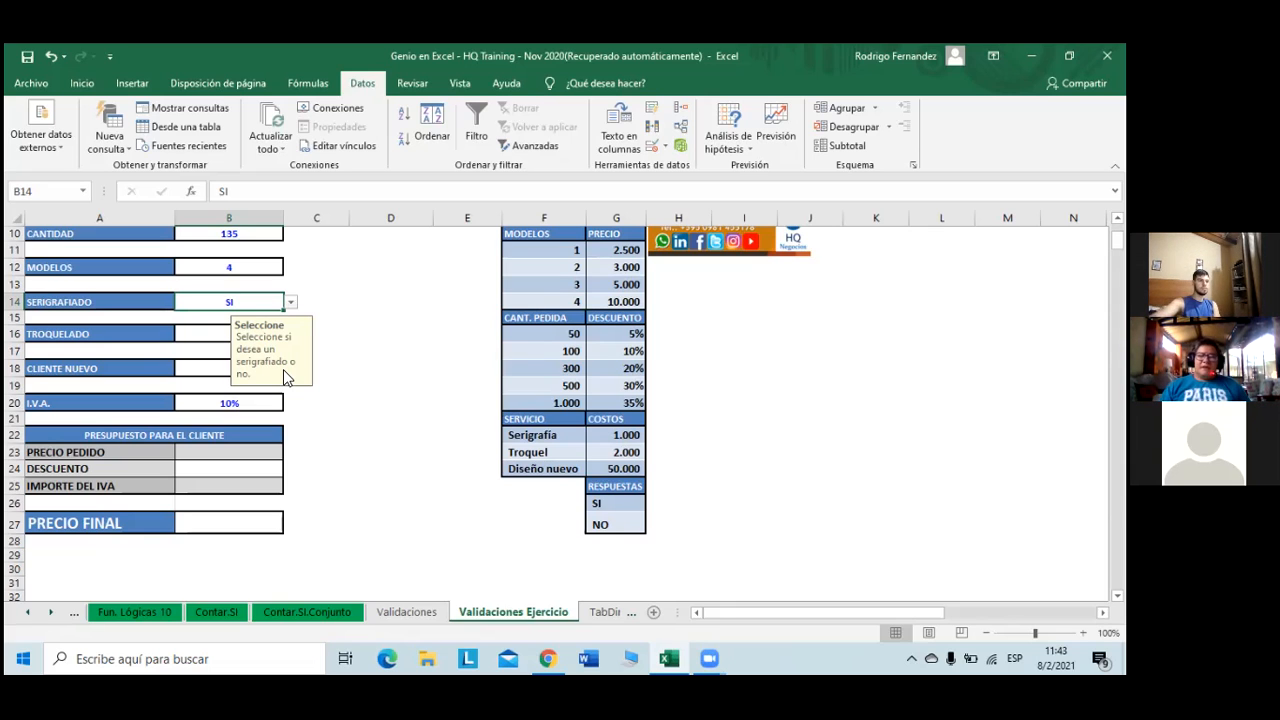
{"action": "left_click", "coordinate": [200, 337]}
{"action": "left_click", "coordinate": [250, 290]}
- Change B14's input message from 'un serigrafiado' to read 'Seleccione si desea el servicio o no.'
{"action": "left_click", "coordinate": [252, 298]}
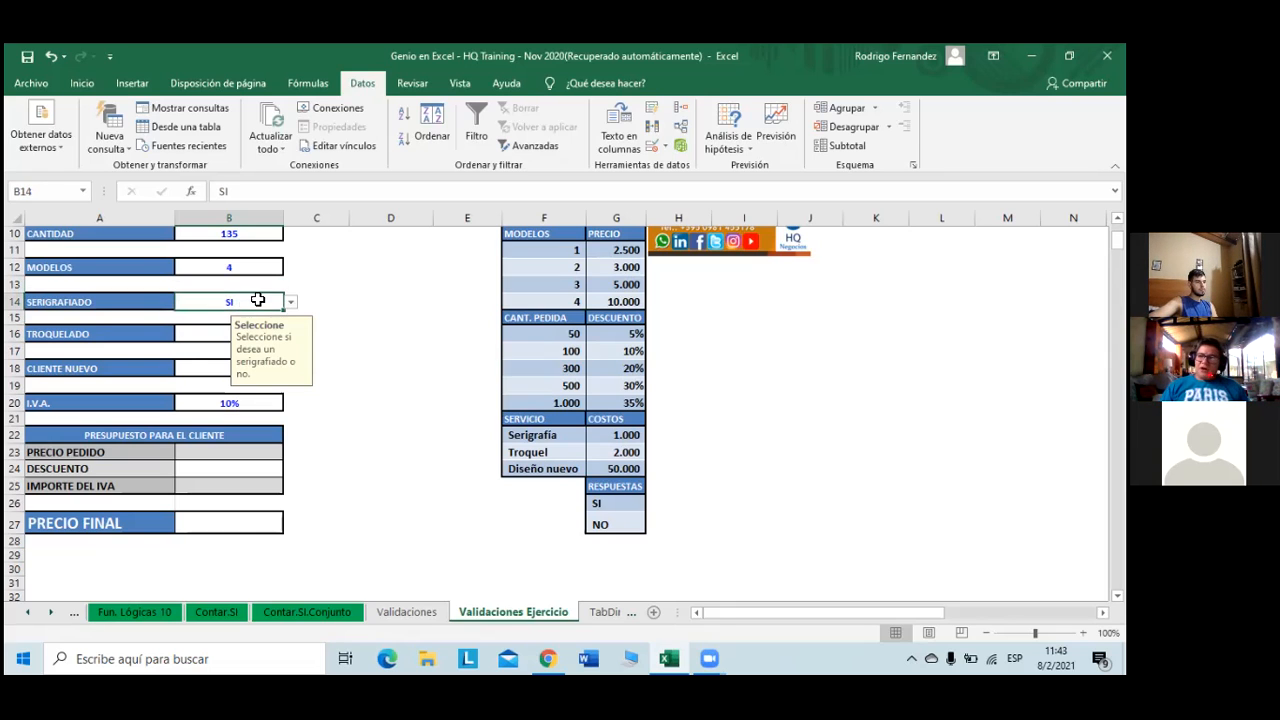
{"action": "left_click", "coordinate": [654, 146]}
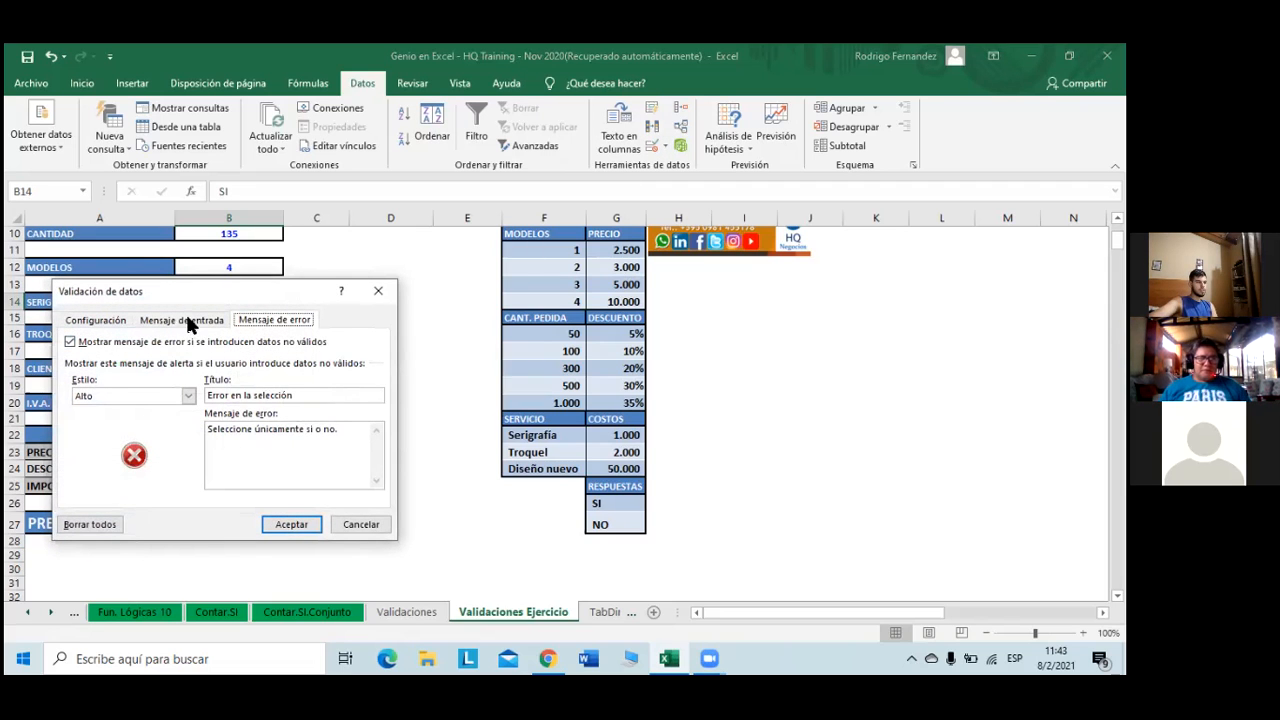
{"action": "left_click", "coordinate": [189, 321]}
{"action": "left_click_drag", "start_coordinate": [223, 427], "coordinate": [171, 430]}
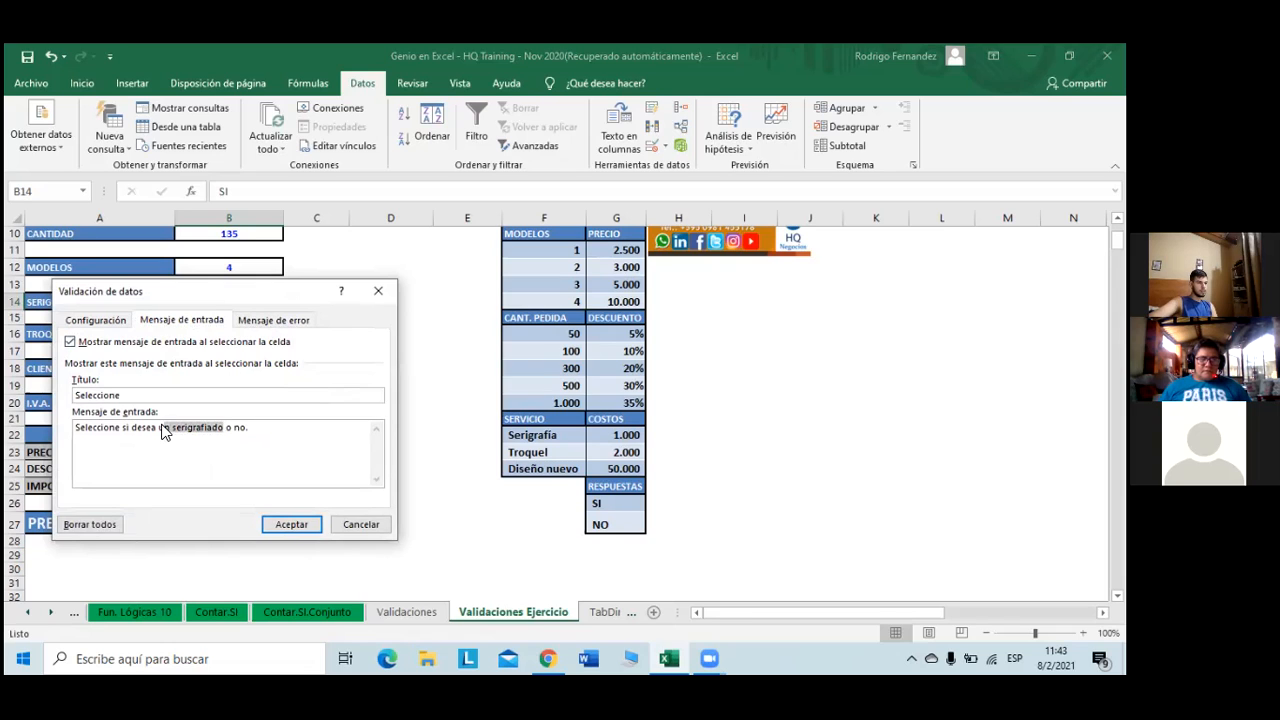
{"action": "key", "text": "BackSpace"}
{"action": "type", "text": "l servicio"}
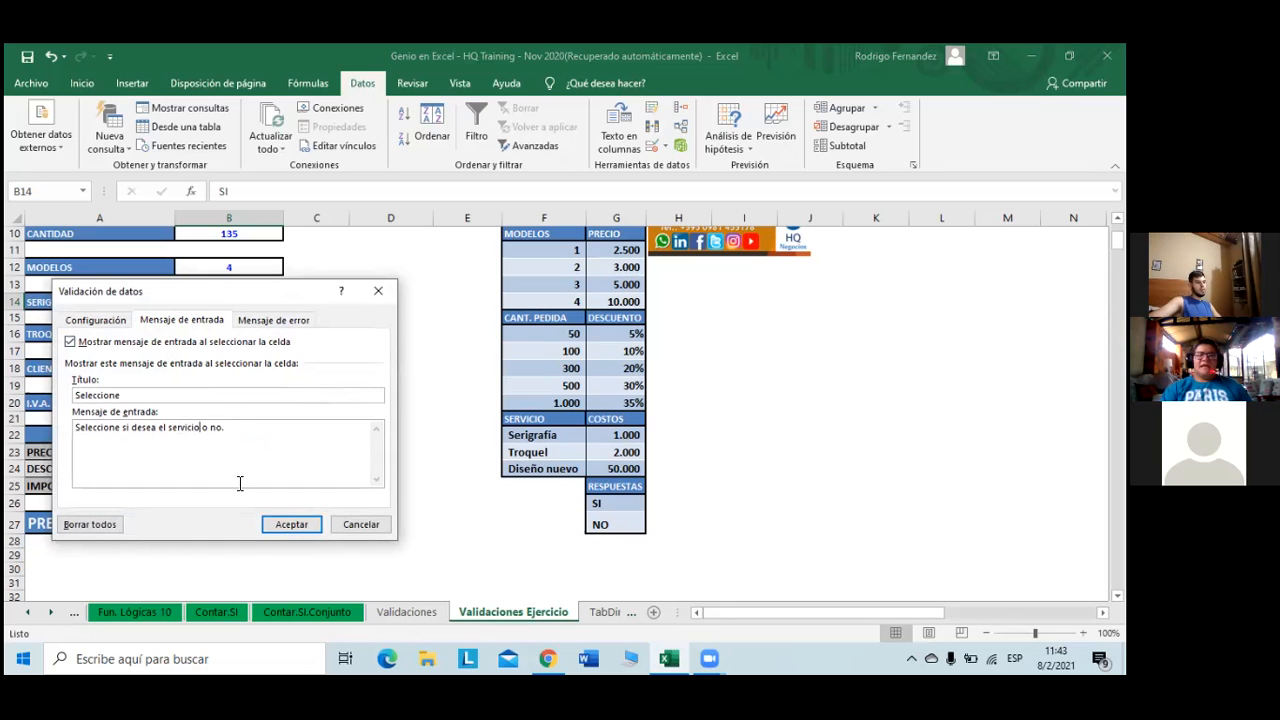
{"action": "left_click", "coordinate": [303, 528]}
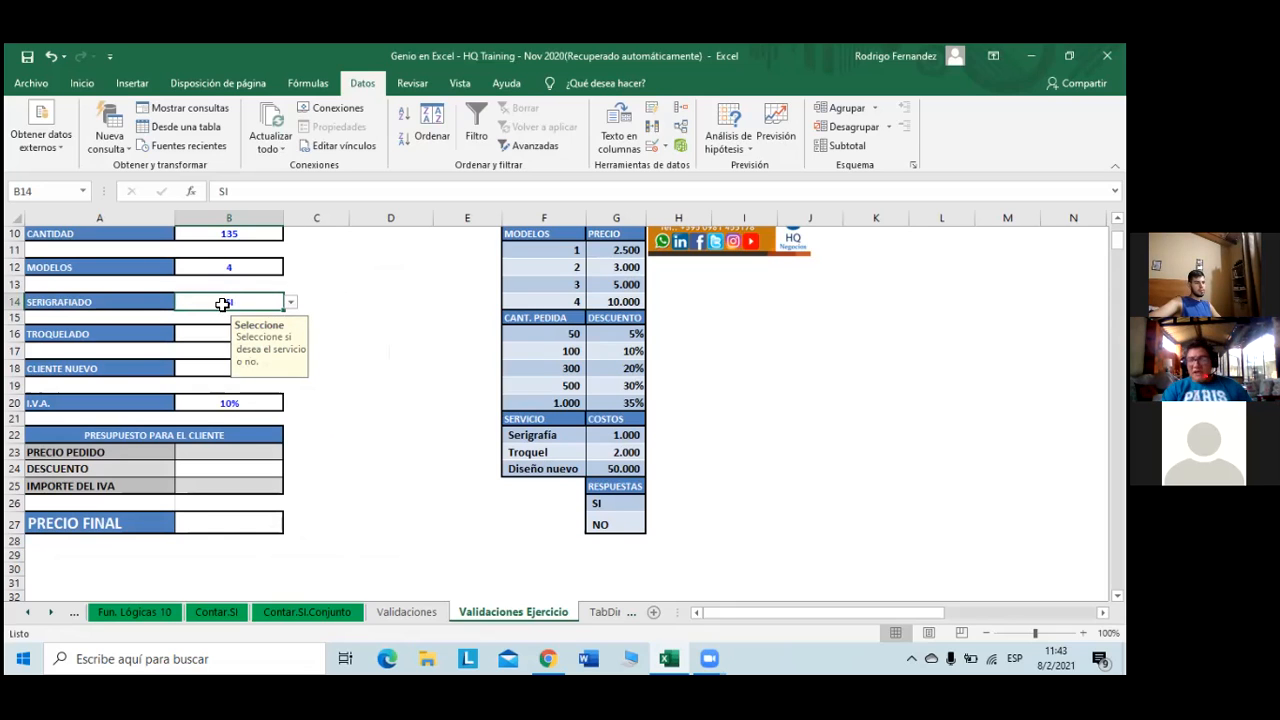
- Copy B14's SI value and its validation into B16 and B18
{"action": "key", "text": "ctrl+c"}
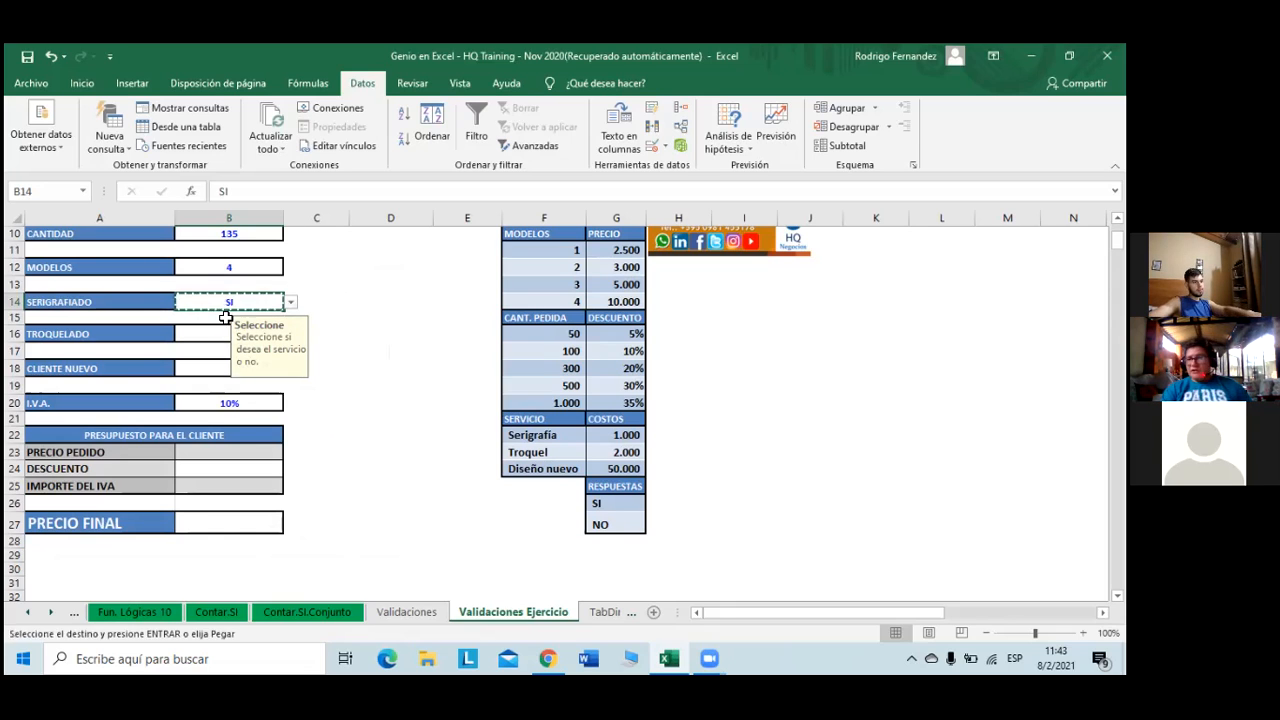
{"action": "left_click", "coordinate": [190, 340]}
{"action": "key", "text": "ctrl+v"}
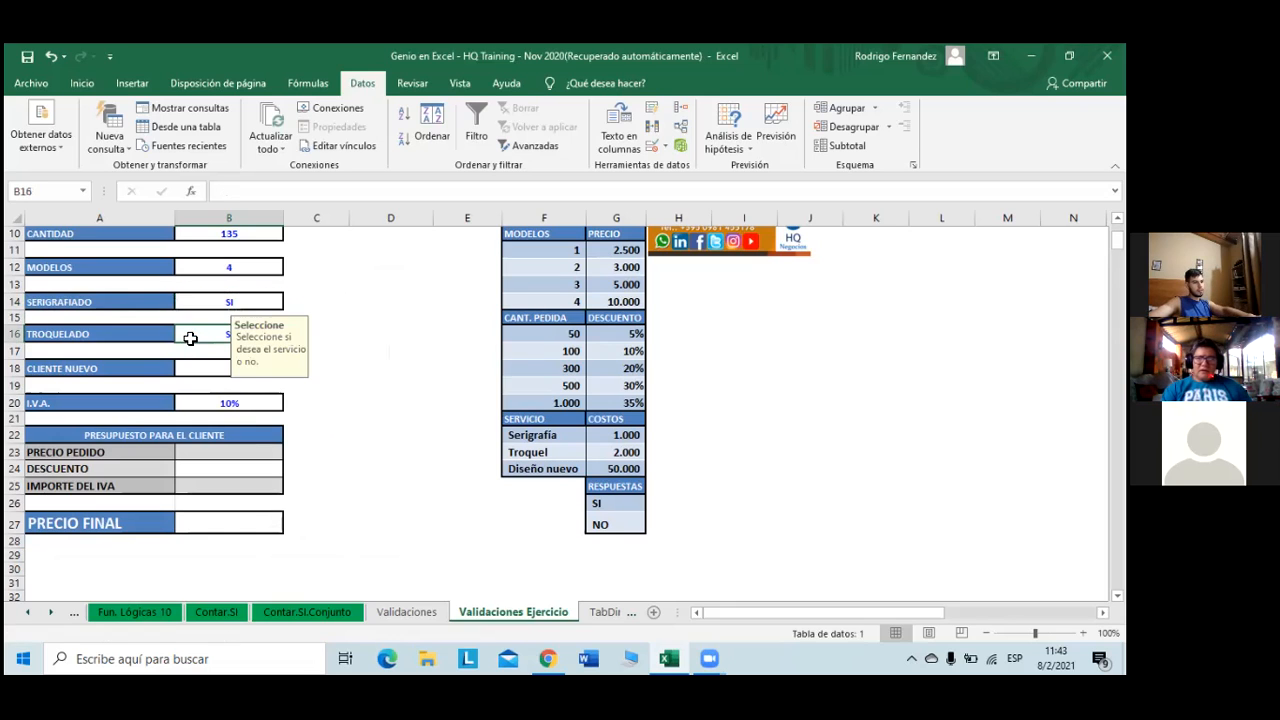
{"action": "left_click", "coordinate": [206, 370]}
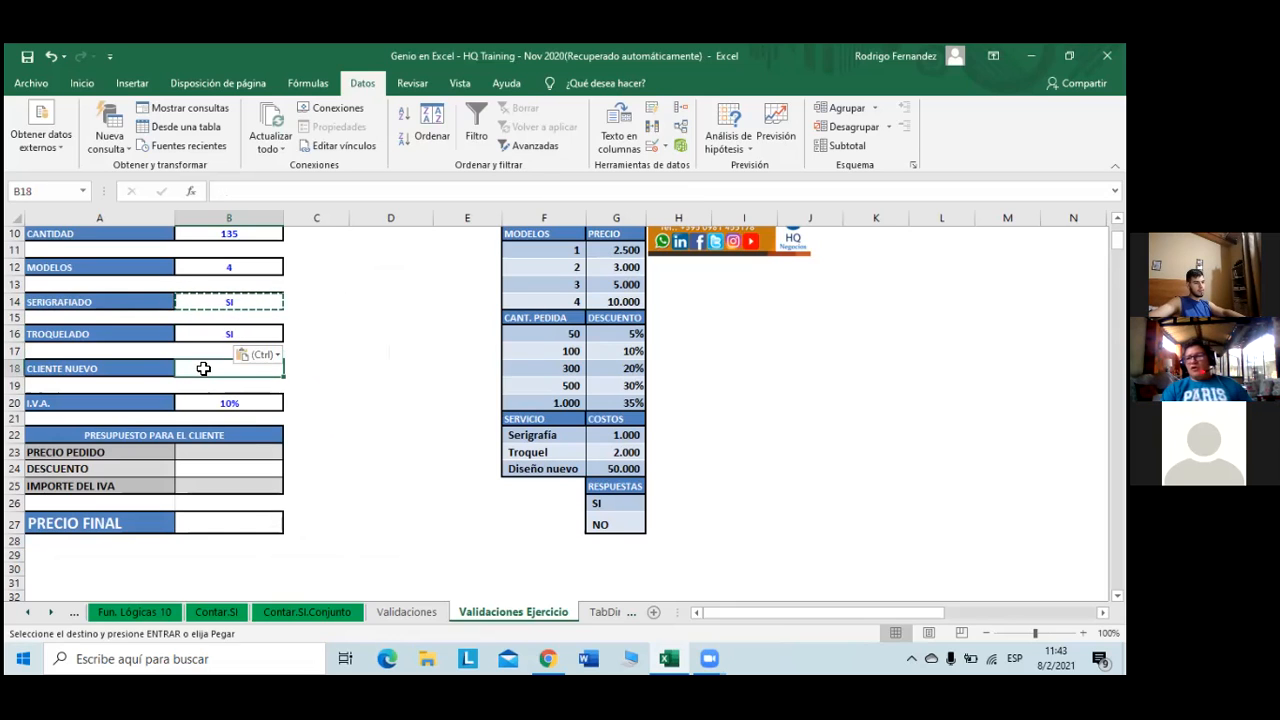
{"action": "key", "text": "ctrl+v"}
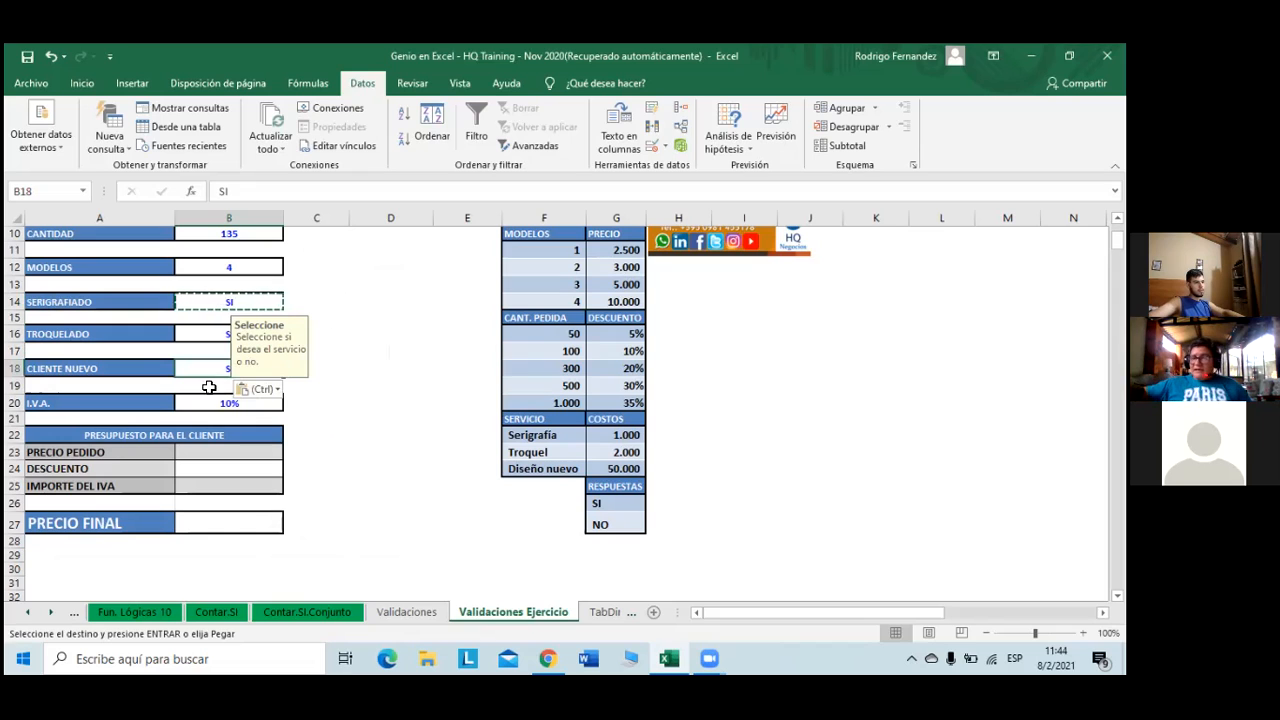
{"action": "key", "text": "Escape"}
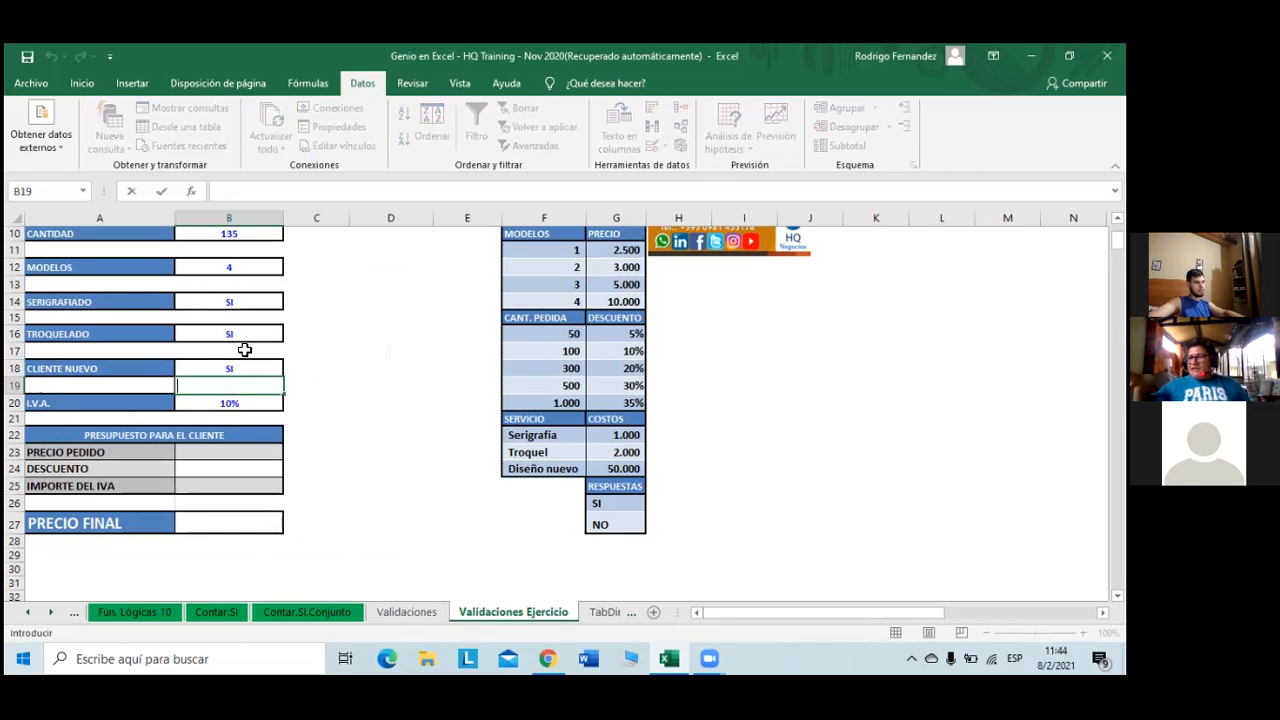
- Check the SI/NO dropdowns and input messages on B16, B18 and B14
{"action": "left_click", "coordinate": [242, 339]}
{"action": "left_click", "coordinate": [208, 370]}
{"action": "left_click", "coordinate": [209, 386]}
{"action": "left_click", "coordinate": [209, 367]}
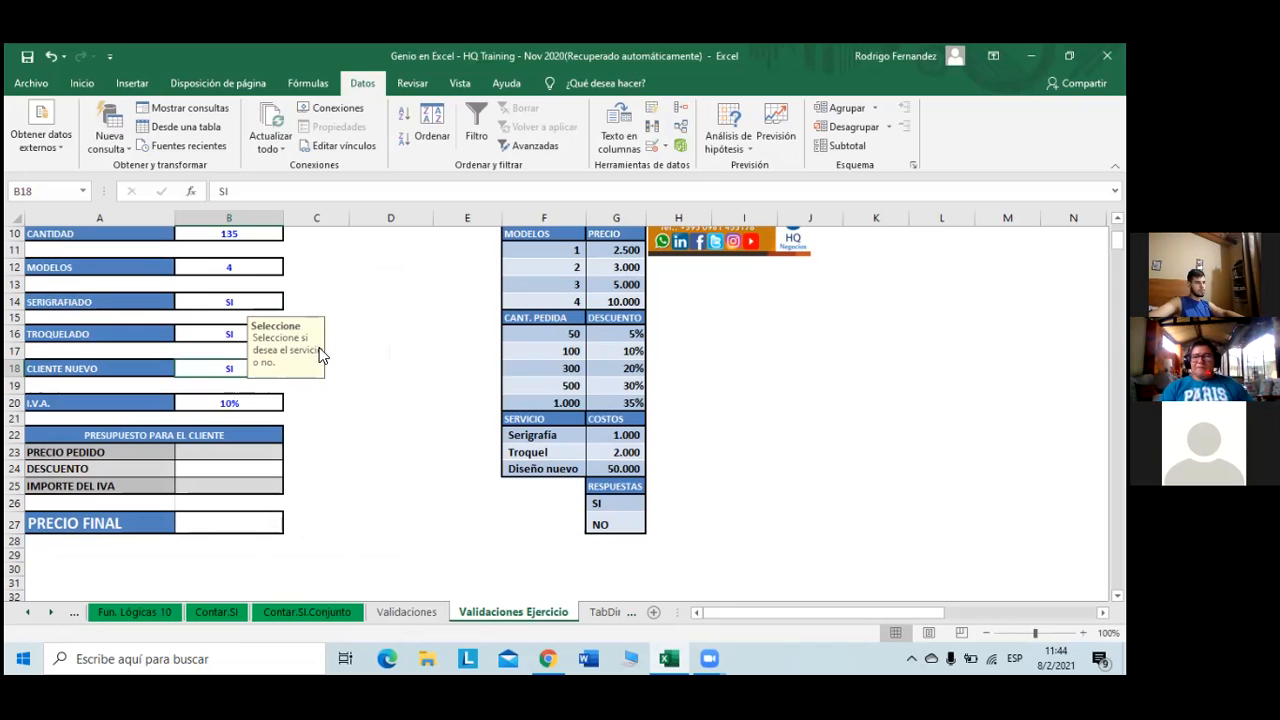
{"action": "left_click", "coordinate": [232, 332]}
{"action": "left_click", "coordinate": [234, 303]}
{"action": "left_click", "coordinate": [237, 334]}
{"action": "left_click", "coordinate": [238, 367]}
- Recheck the answer cells and B14's SERIGRAFIADO prompt, then select the order price cell C23
{"action": "left_click", "coordinate": [331, 443]}
{"action": "left_click", "coordinate": [238, 372]}
{"action": "left_click", "coordinate": [234, 348]}
{"action": "left_click", "coordinate": [245, 335]}
{"action": "left_click", "coordinate": [244, 304]}
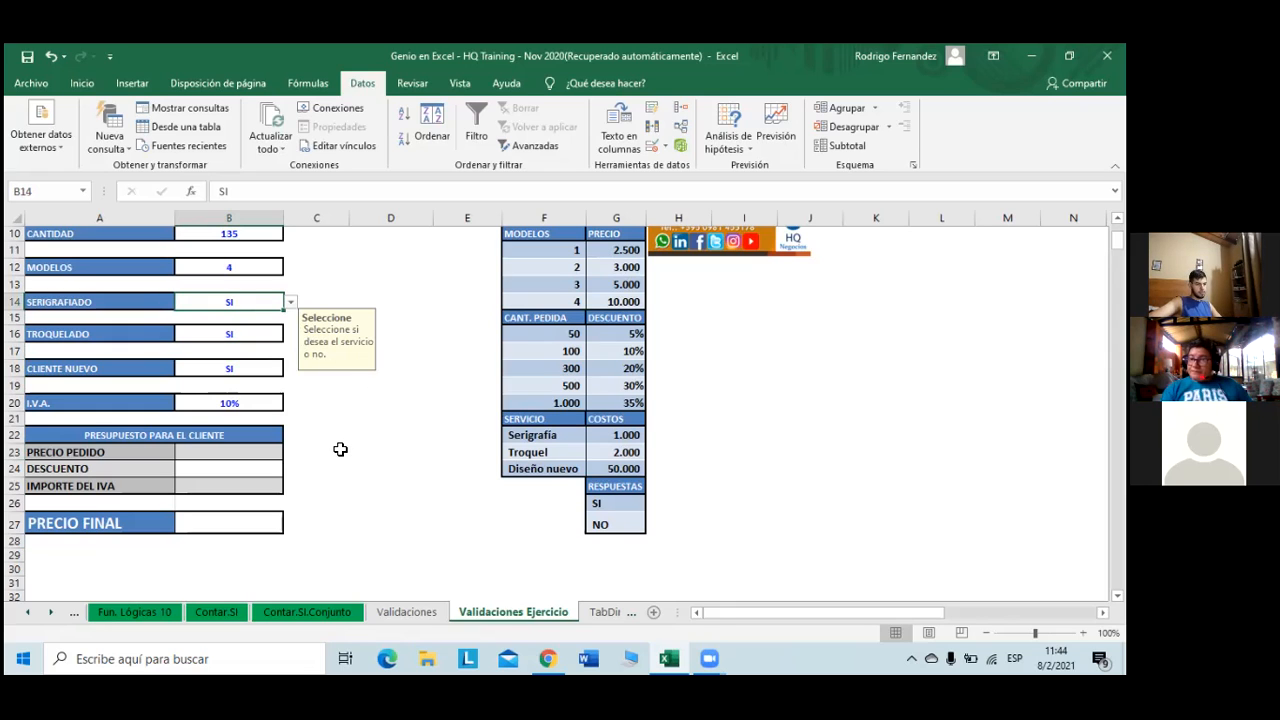
{"action": "left_click", "coordinate": [246, 340]}
{"action": "left_click", "coordinate": [243, 371]}
{"action": "left_click", "coordinate": [231, 337]}
{"action": "left_click", "coordinate": [231, 304]}
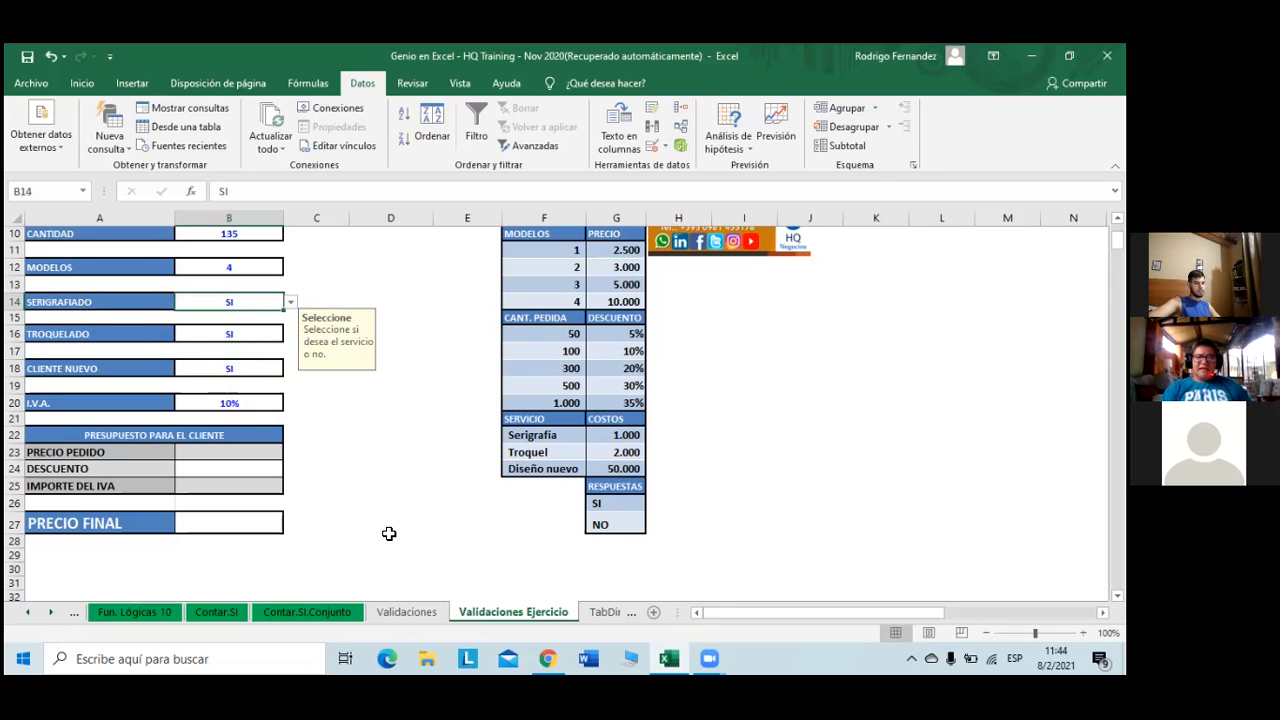
{"action": "left_click", "coordinate": [241, 452]}
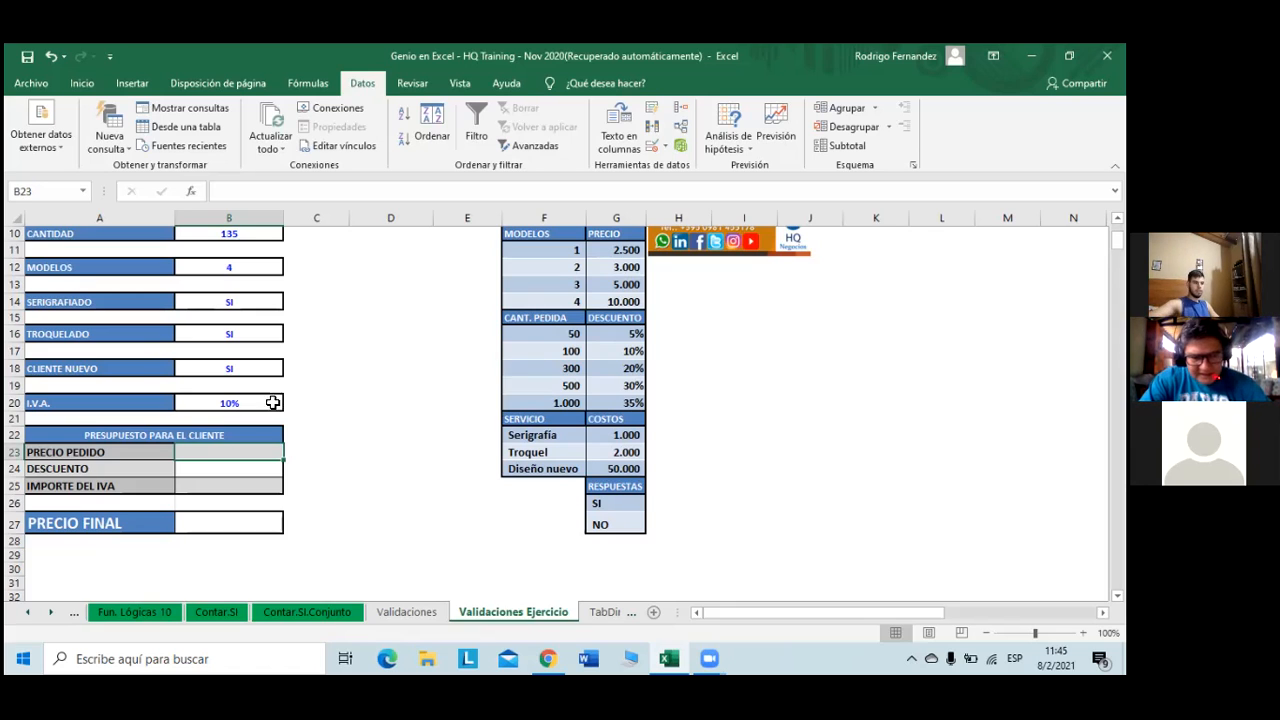
{"action": "left_click", "coordinate": [324, 449]}
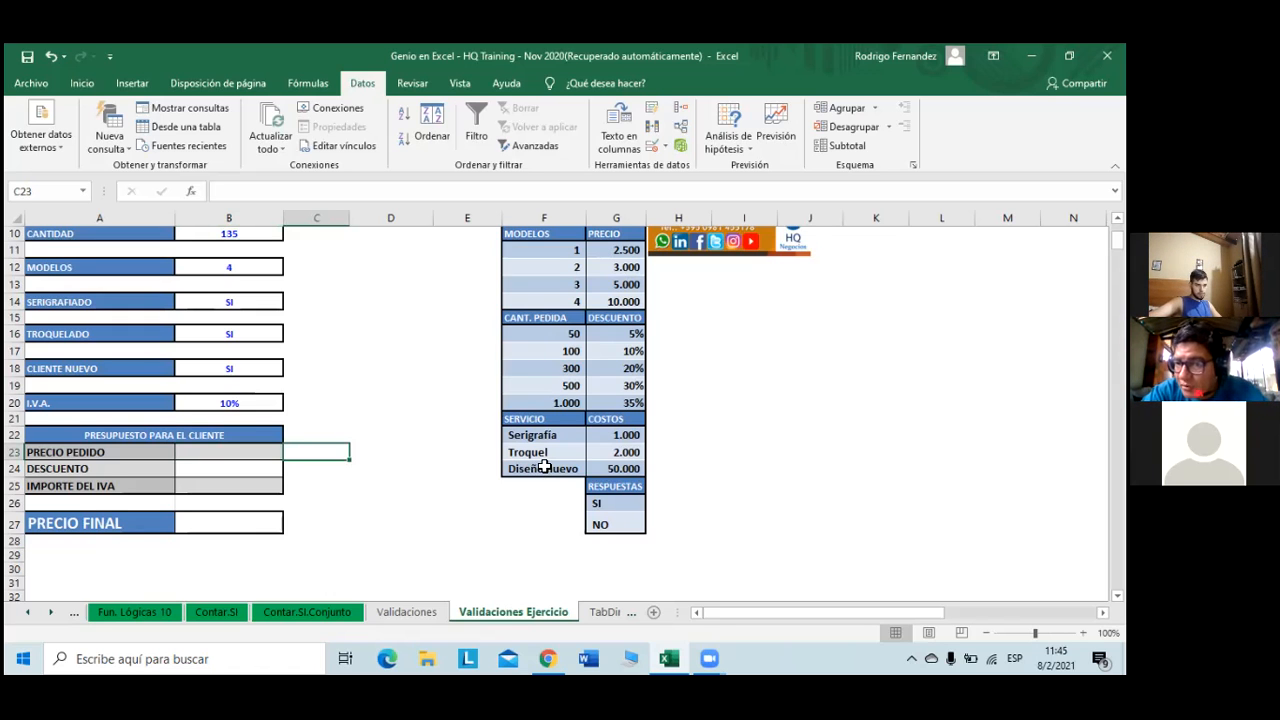
{"action": "scroll", "coordinate": [540, 472], "scroll_direction": "up", "scroll_amount": 2}
{"action": "scroll", "coordinate": [544, 466], "scroll_direction": "up", "scroll_amount": 1}
{"action": "scroll", "coordinate": [544, 466], "scroll_direction": "down", "scroll_amount": 2}
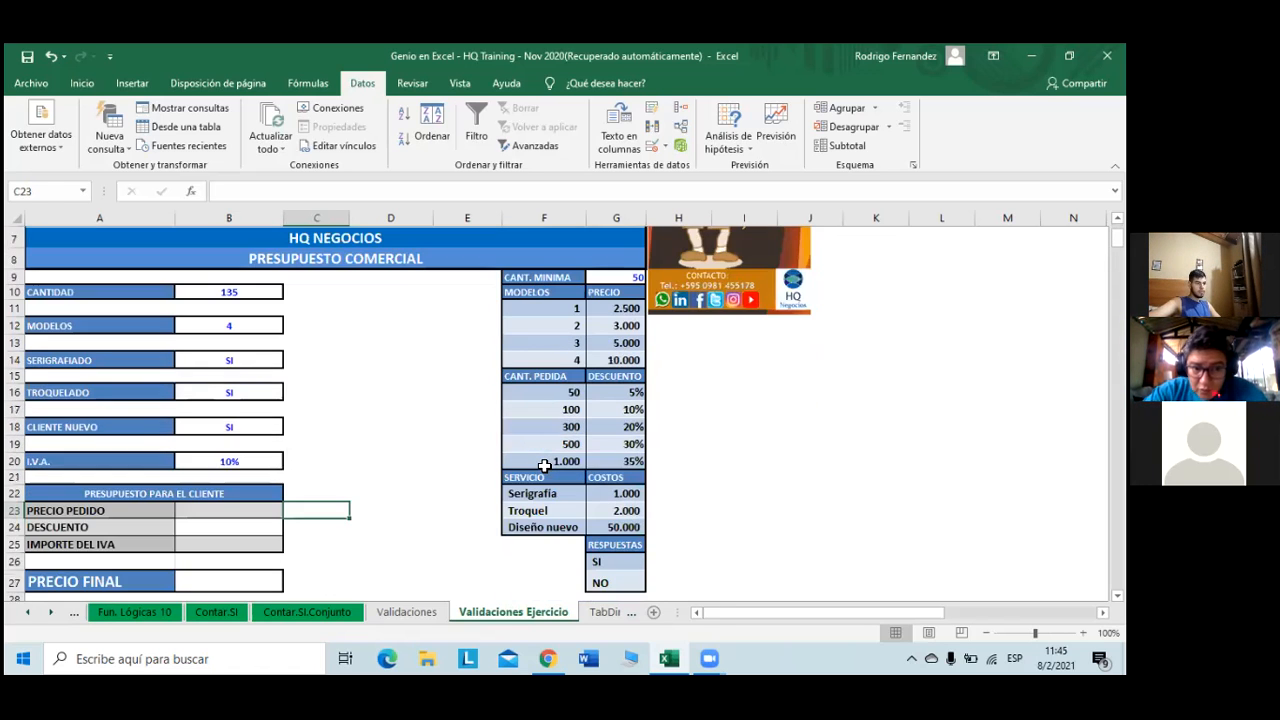
{"action": "scroll", "coordinate": [544, 466], "scroll_direction": "down", "scroll_amount": 1}
{"action": "scroll", "coordinate": [560, 455], "scroll_direction": "up", "scroll_amount": 1}
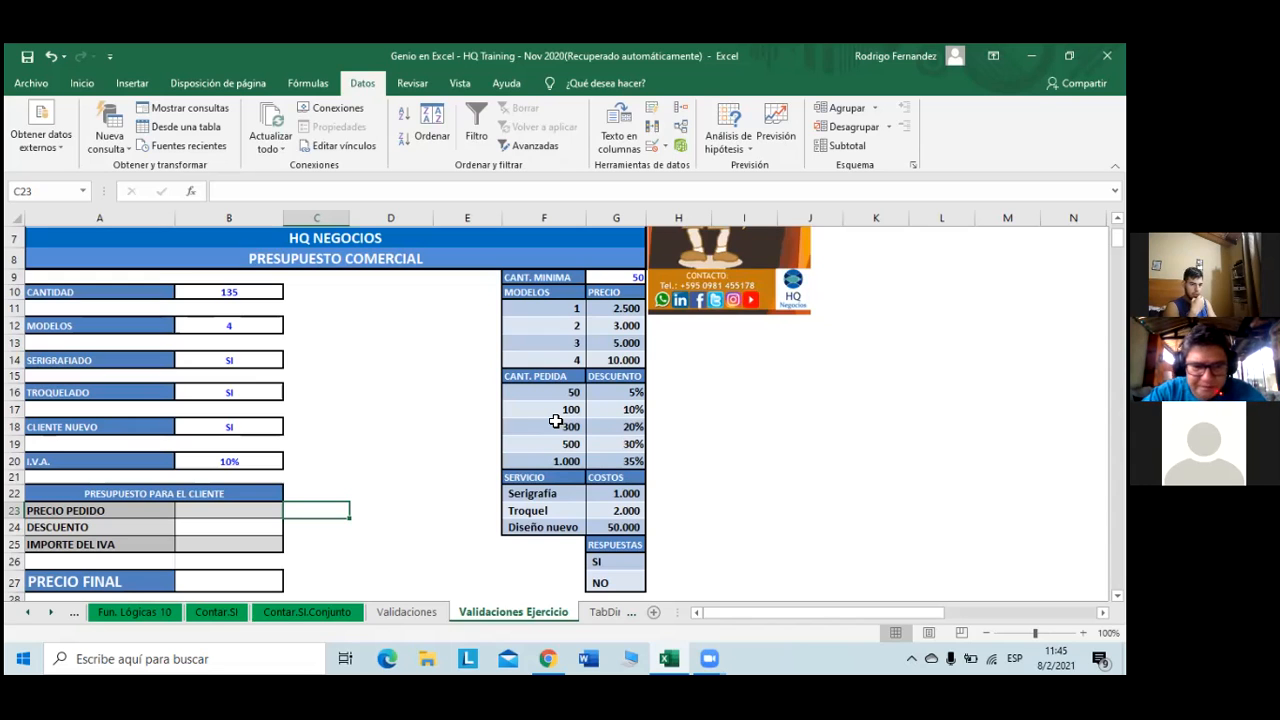
- Enter =+B10*G14 in C23, multiplying quantity 135 by the model 4 price for 1.350.000
{"action": "type", "text": "+"}
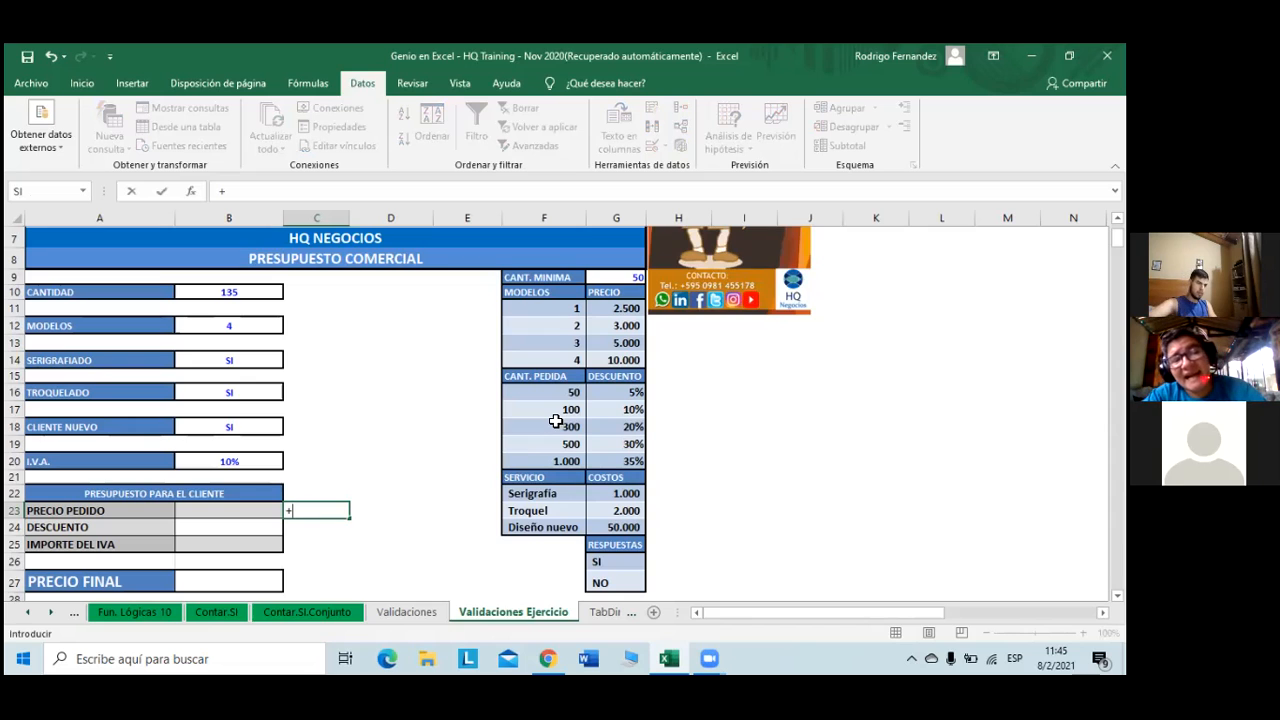
{"action": "left_click", "coordinate": [254, 290]}
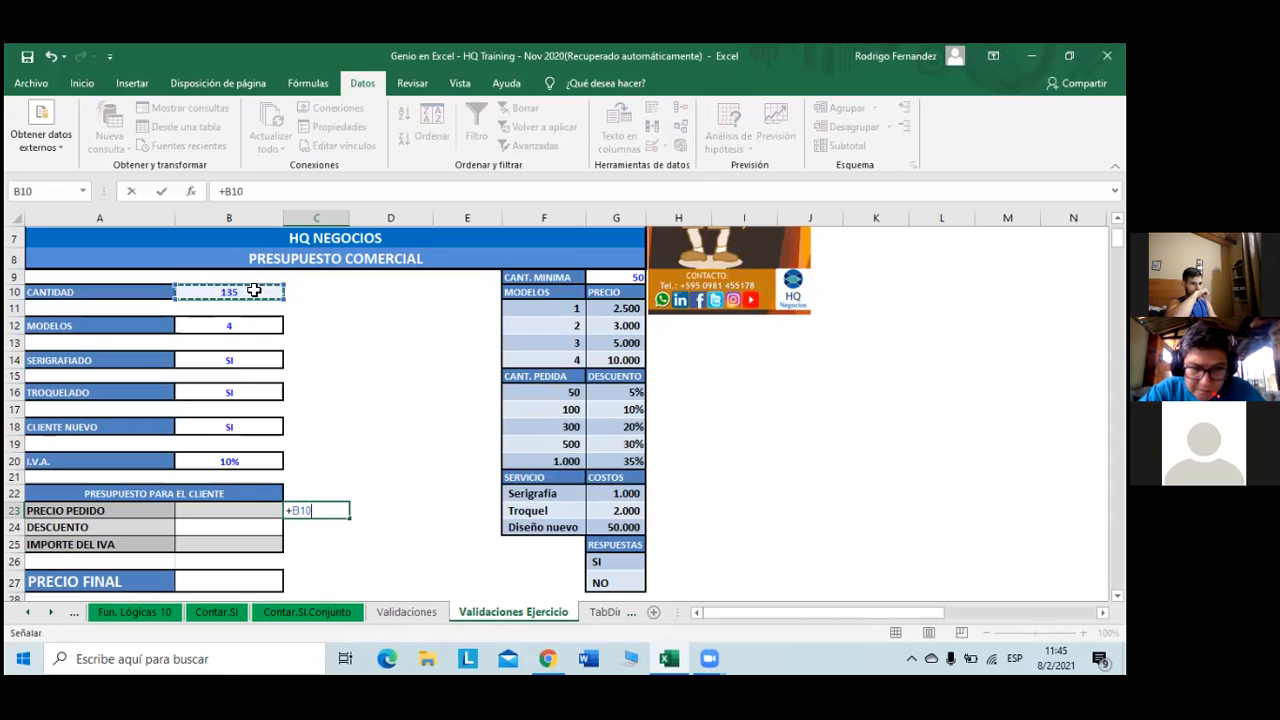
{"action": "type", "text": "*"}
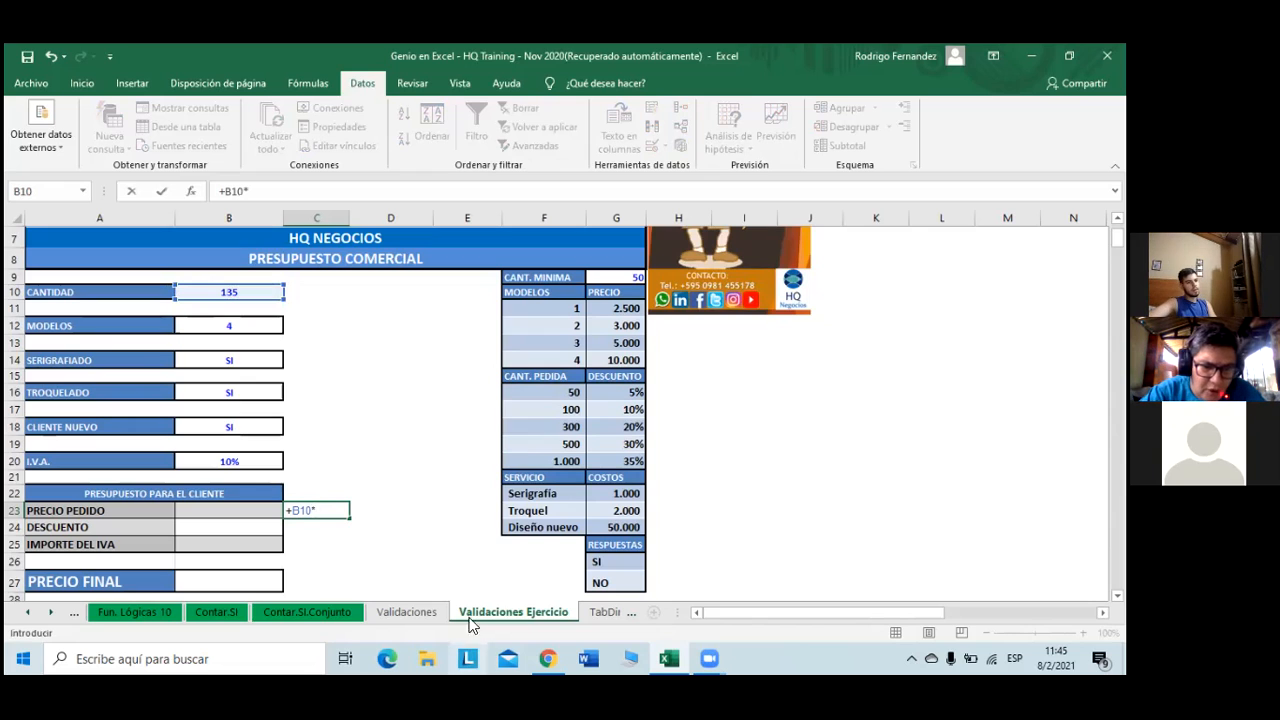
{"action": "left_click", "coordinate": [632, 360]}
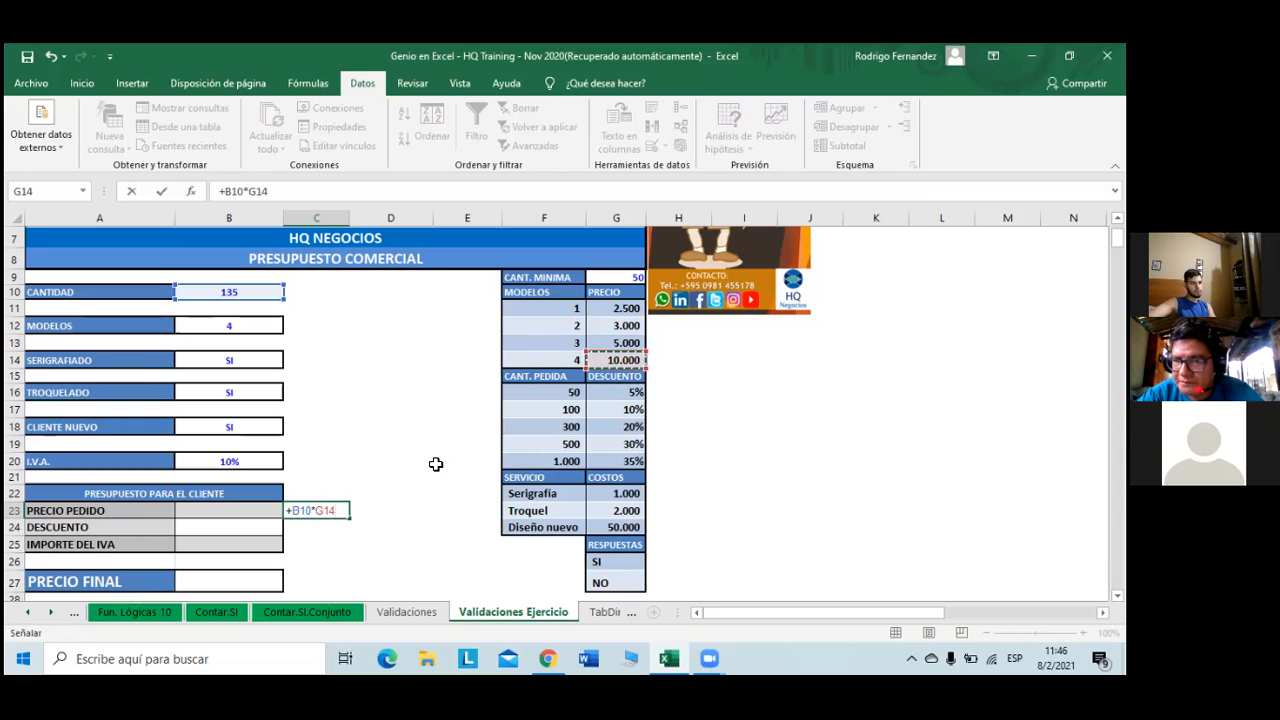
{"action": "key", "text": "Return"}
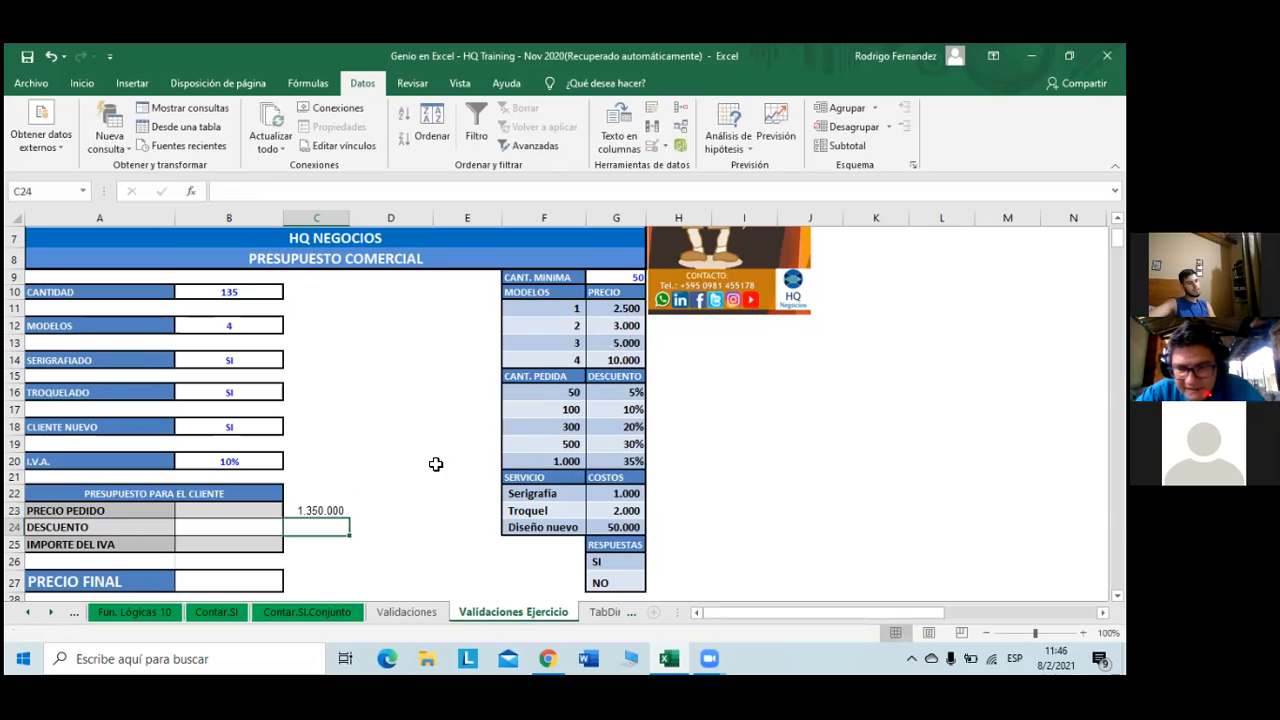
- Change C23 to =+B10*(G14+G22+G23)+G24, adding Serigrafía, Troquel and the Diseño nuevo fee
{"action": "left_click", "coordinate": [336, 512]}
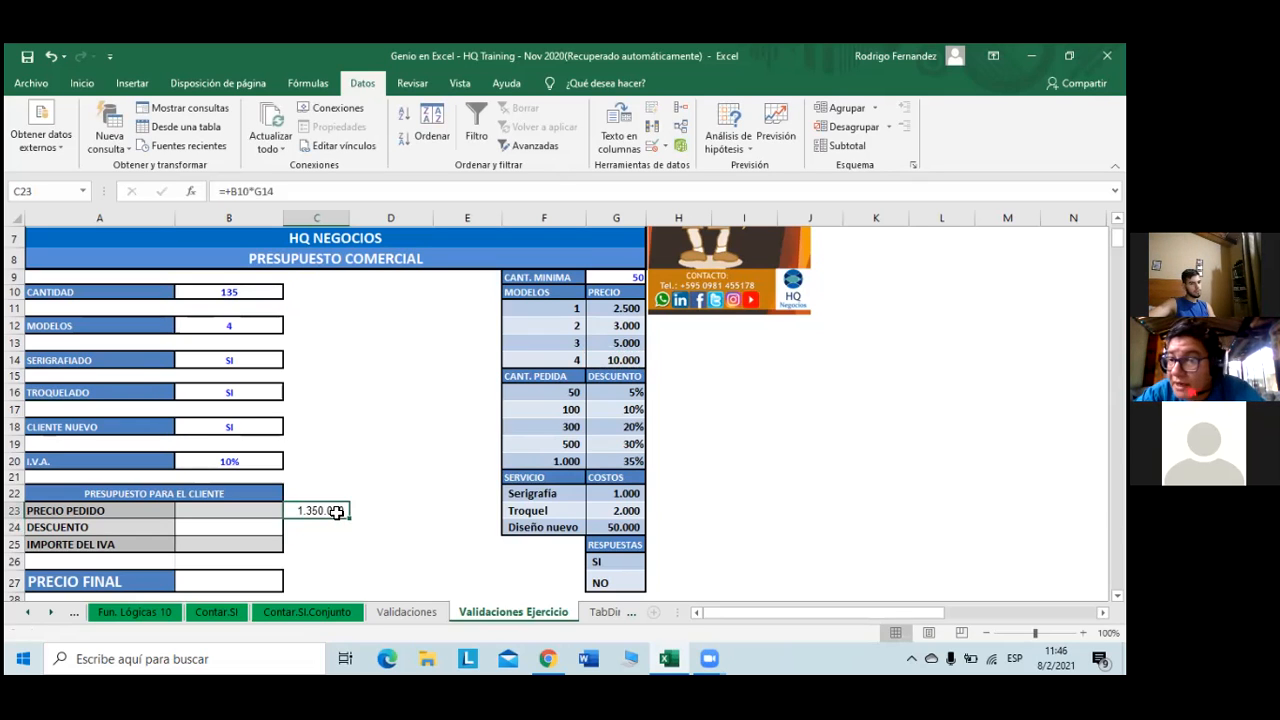
{"action": "left_click", "coordinate": [313, 191]}
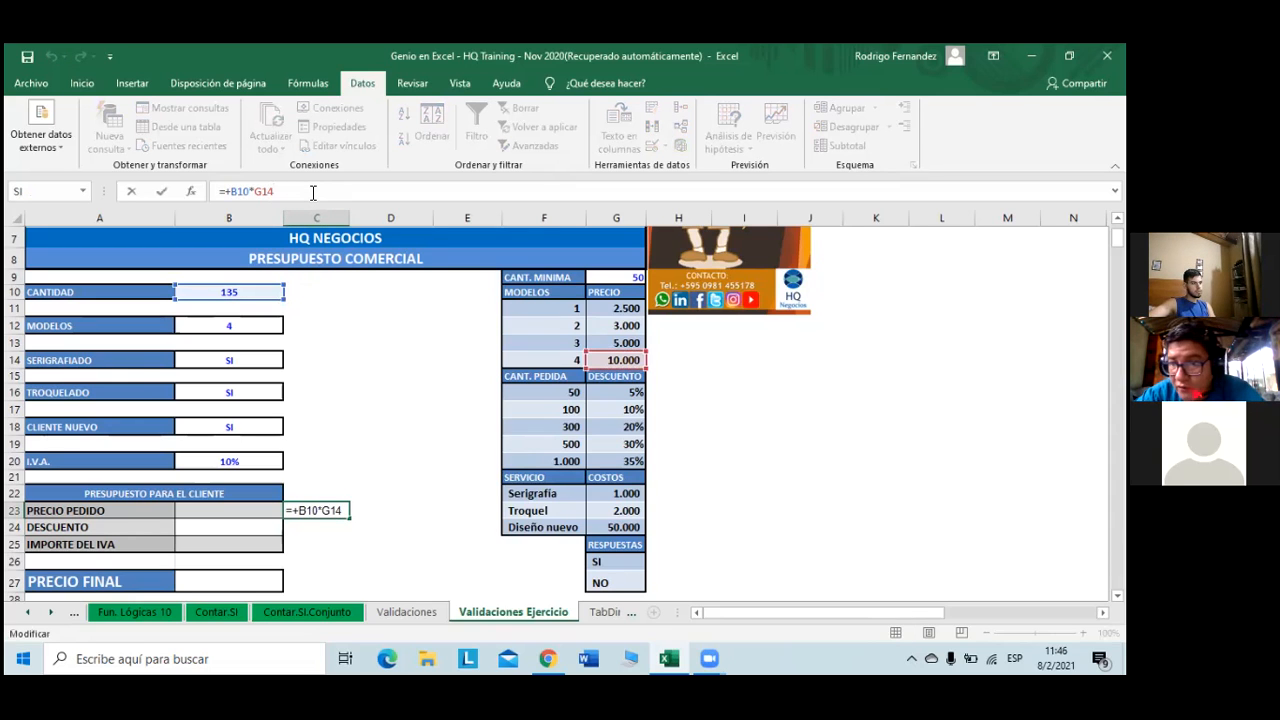
{"action": "key", "text": "Left"}
{"action": "key", "text": "Left"}
{"action": "key", "text": "Left"}
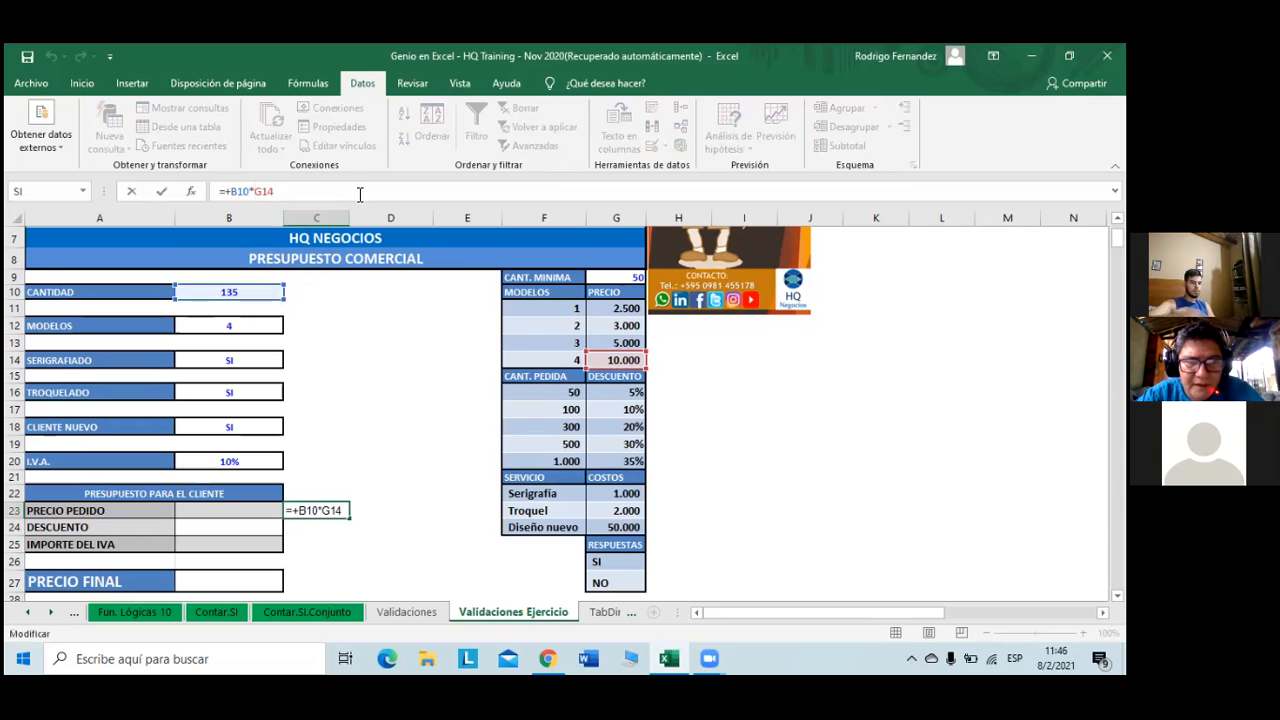
{"action": "type", "text": "("}
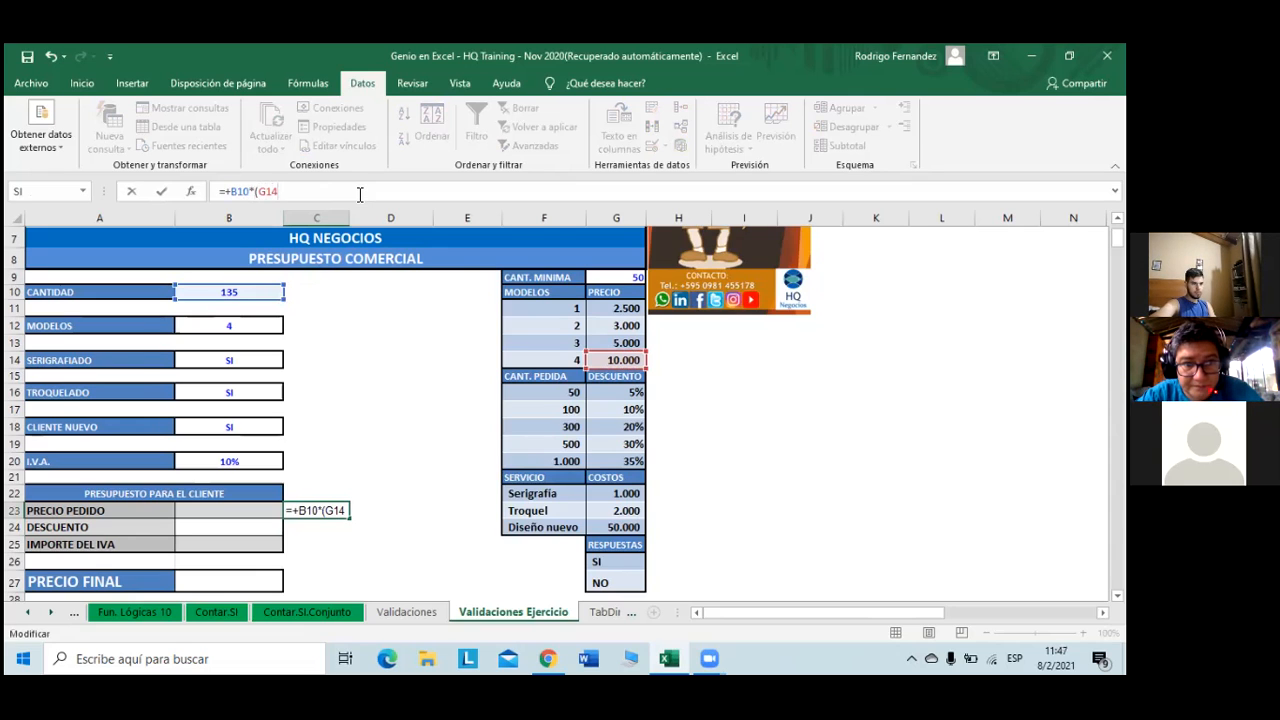
{"action": "type", "text": "+"}
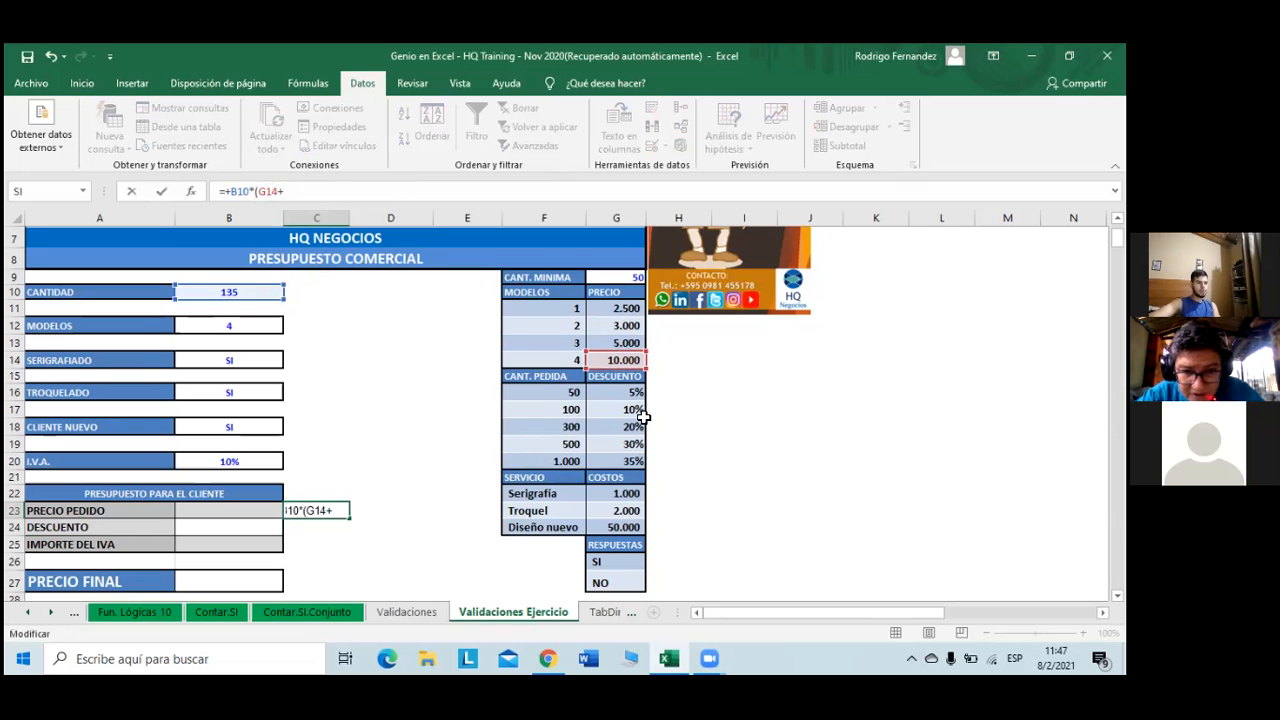
{"action": "left_click", "coordinate": [620, 493]}
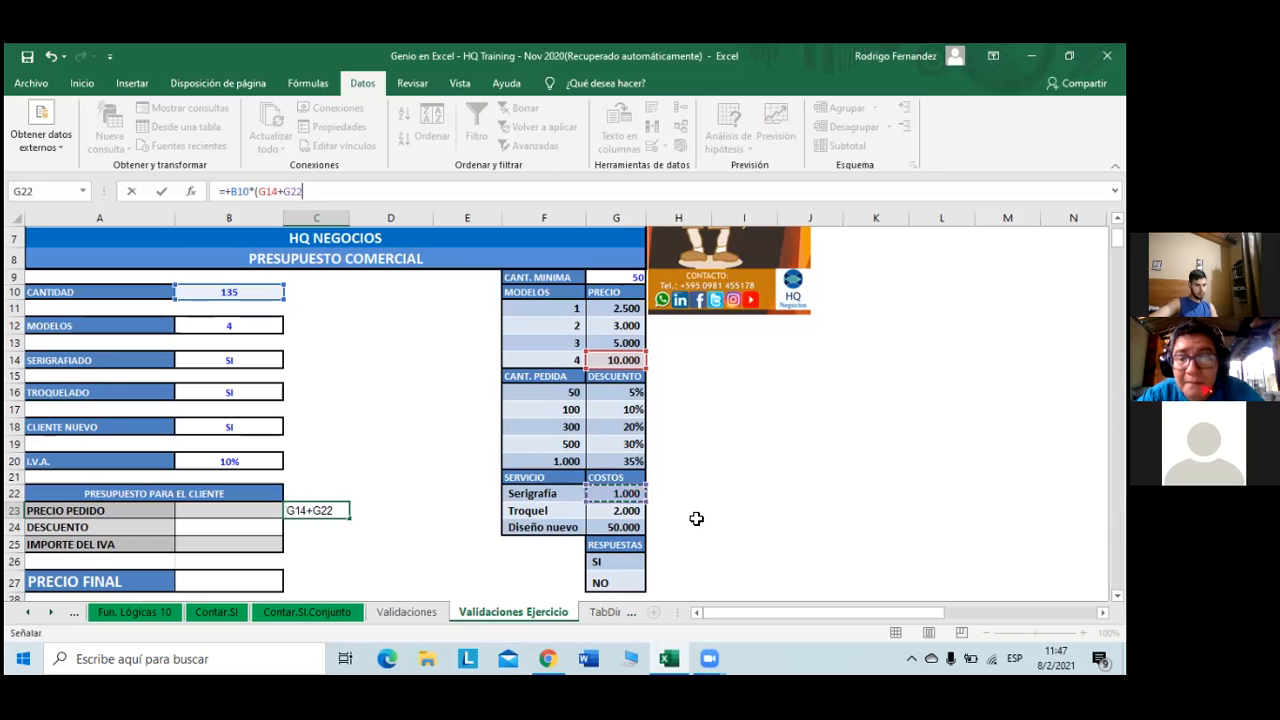
{"action": "type", "text": "+"}
{"action": "left_click", "coordinate": [624, 512]}
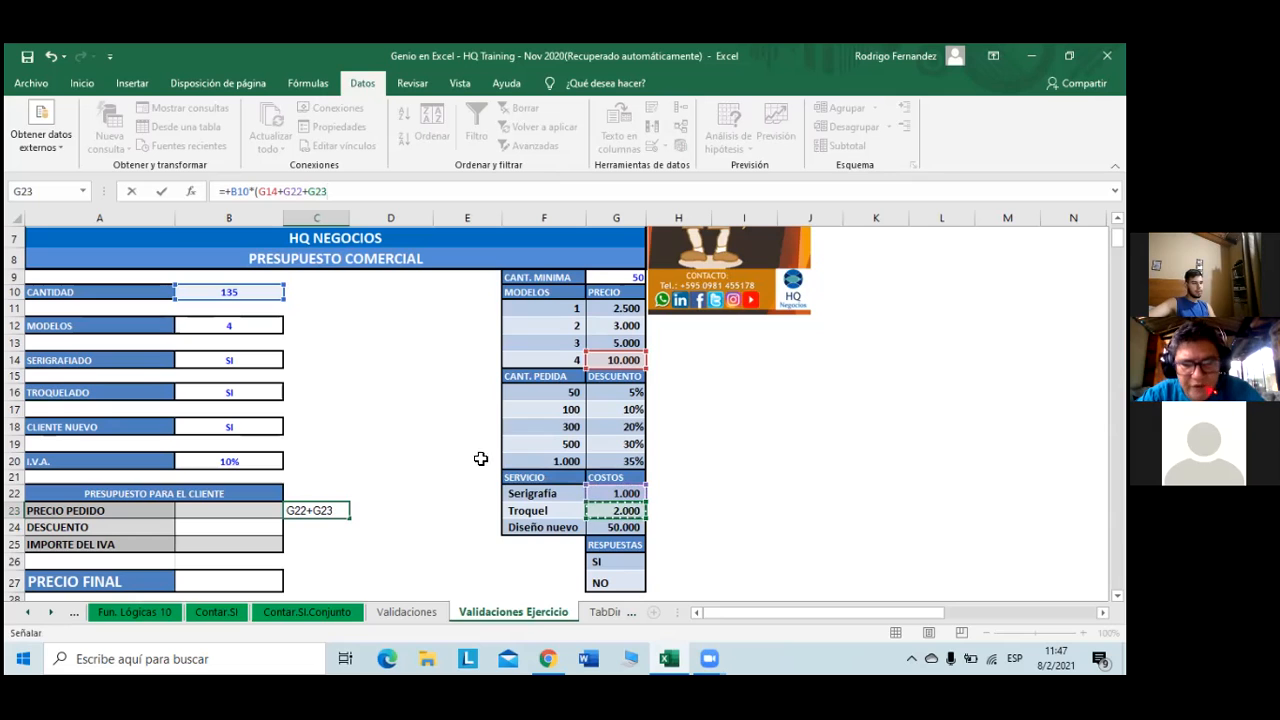
{"action": "type", "text": "+"}
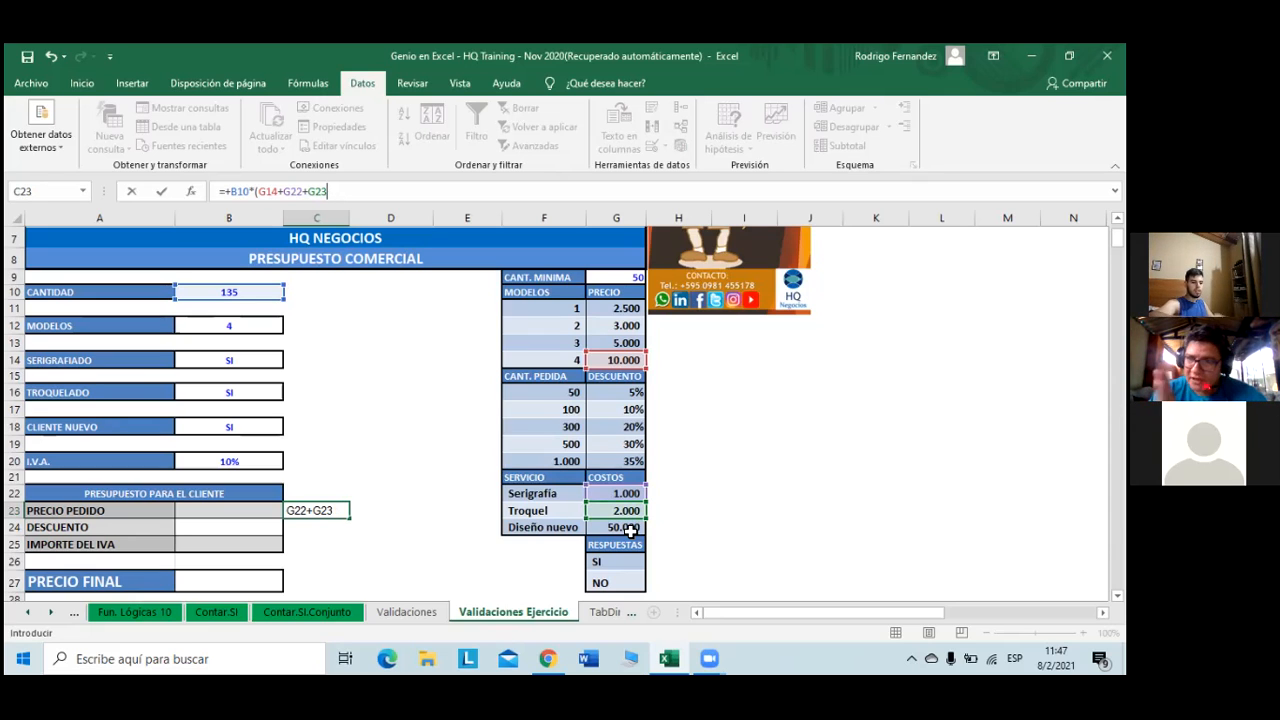
{"action": "type", "text": ")+"}
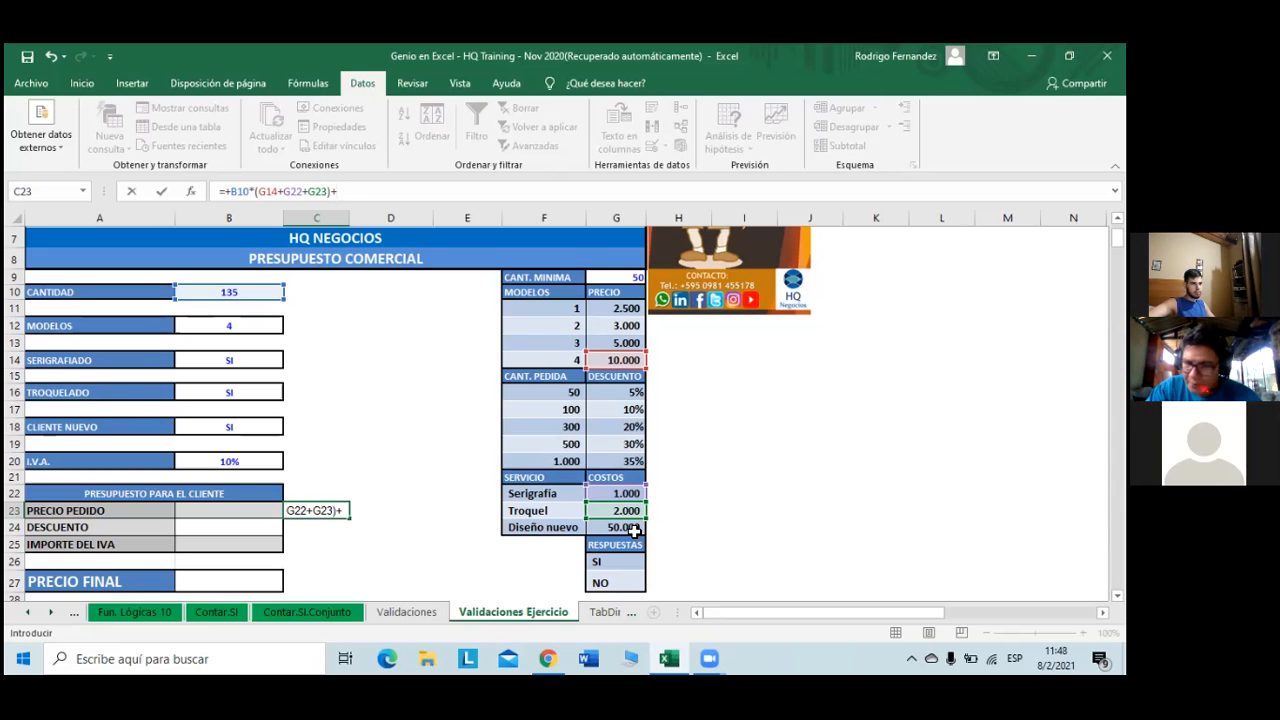
{"action": "left_click", "coordinate": [634, 528]}
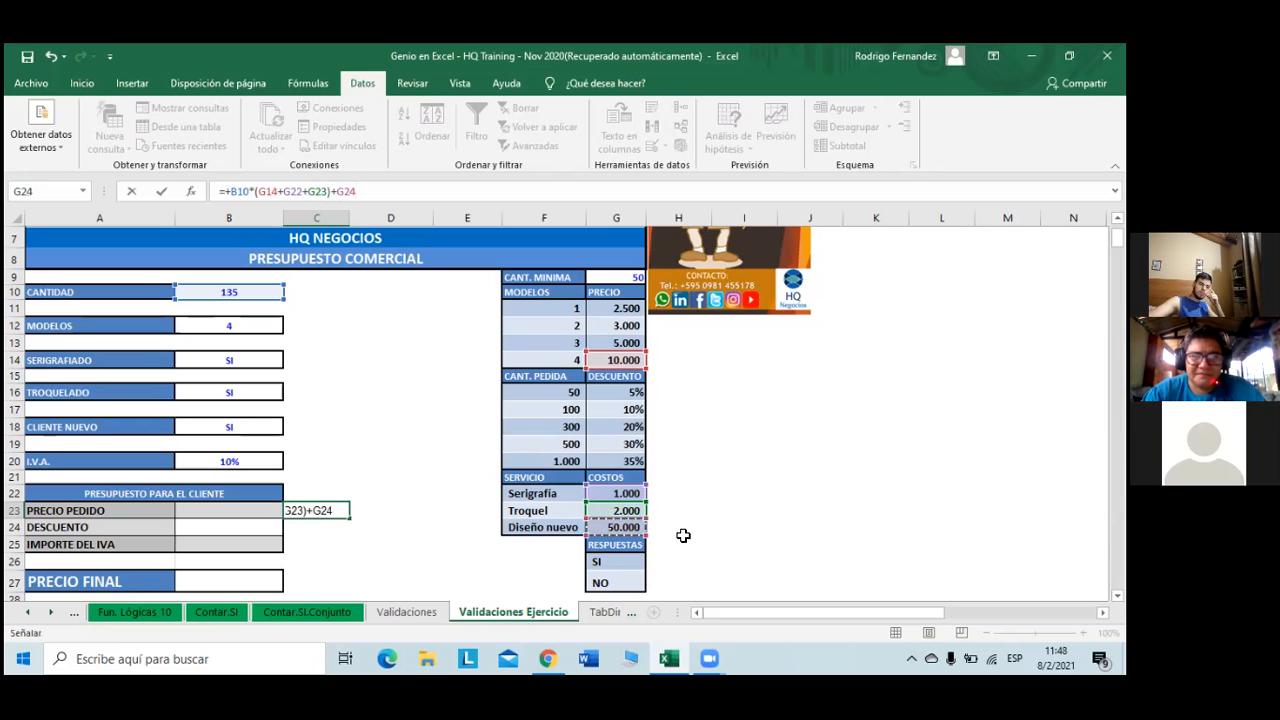
{"action": "key", "text": "Return"}
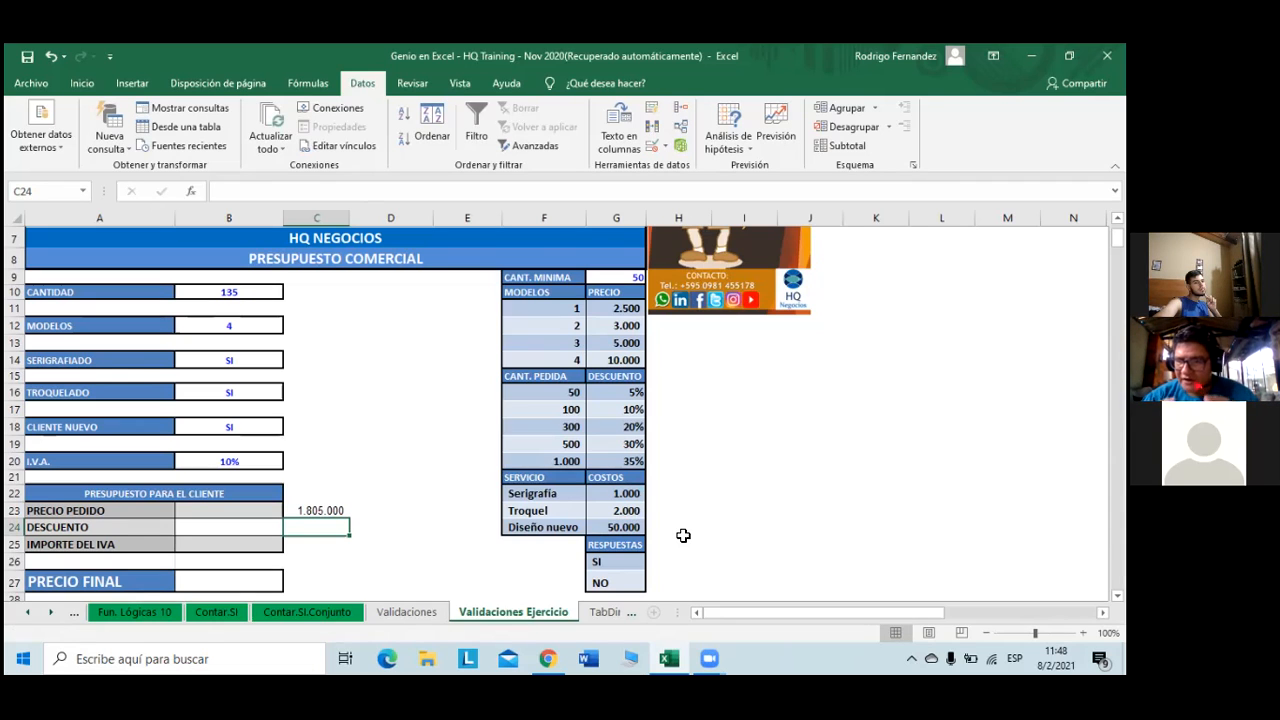
{"action": "left_click", "coordinate": [336, 511]}
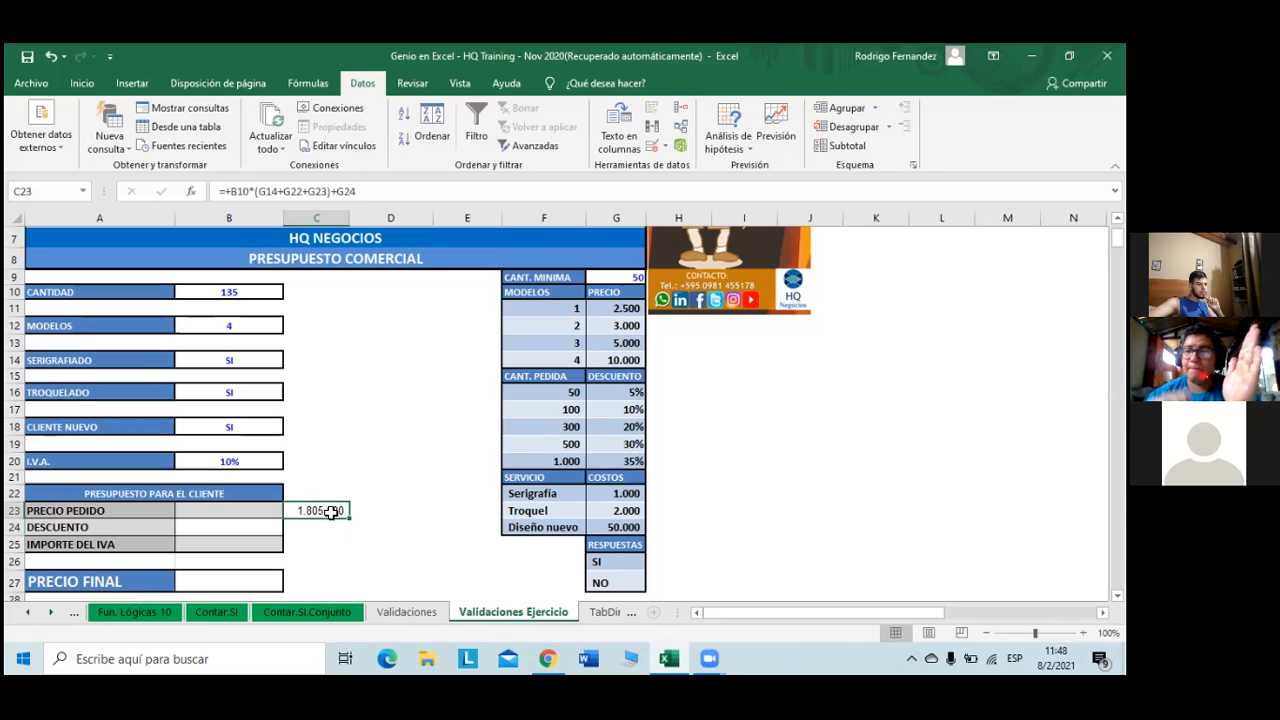
{"action": "left_click", "coordinate": [228, 190]}
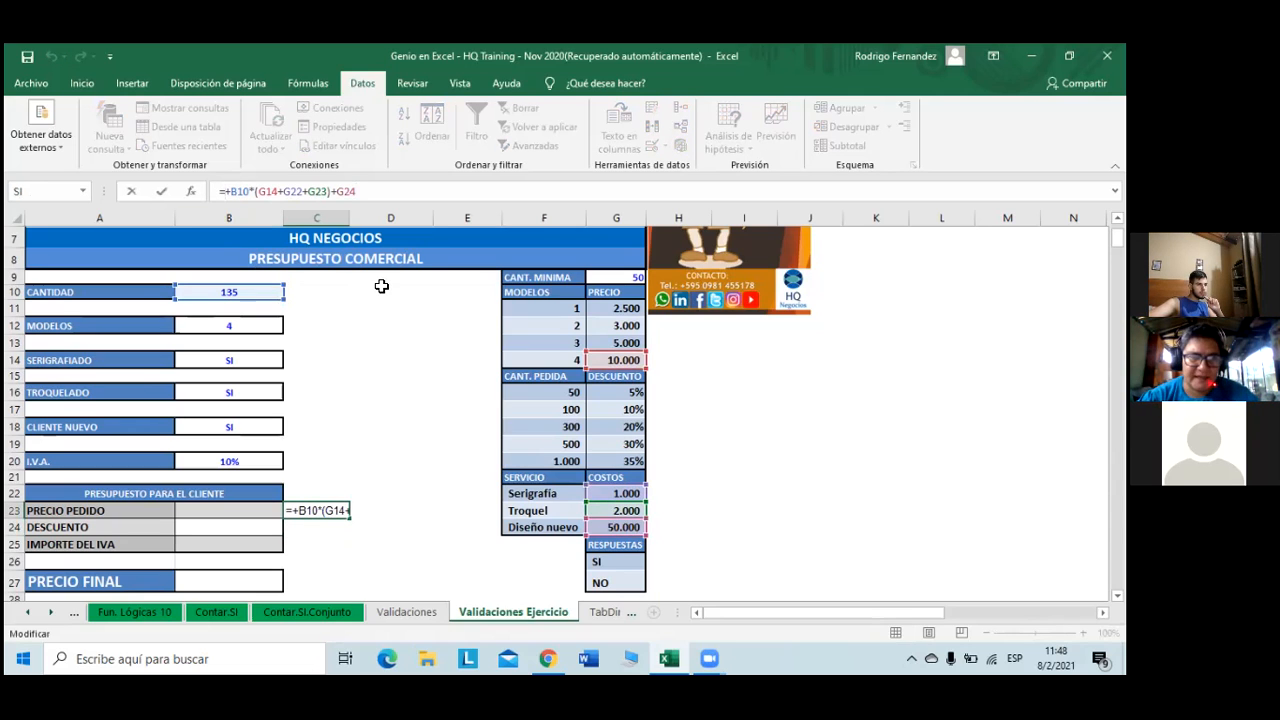
{"action": "type", "text": "("}
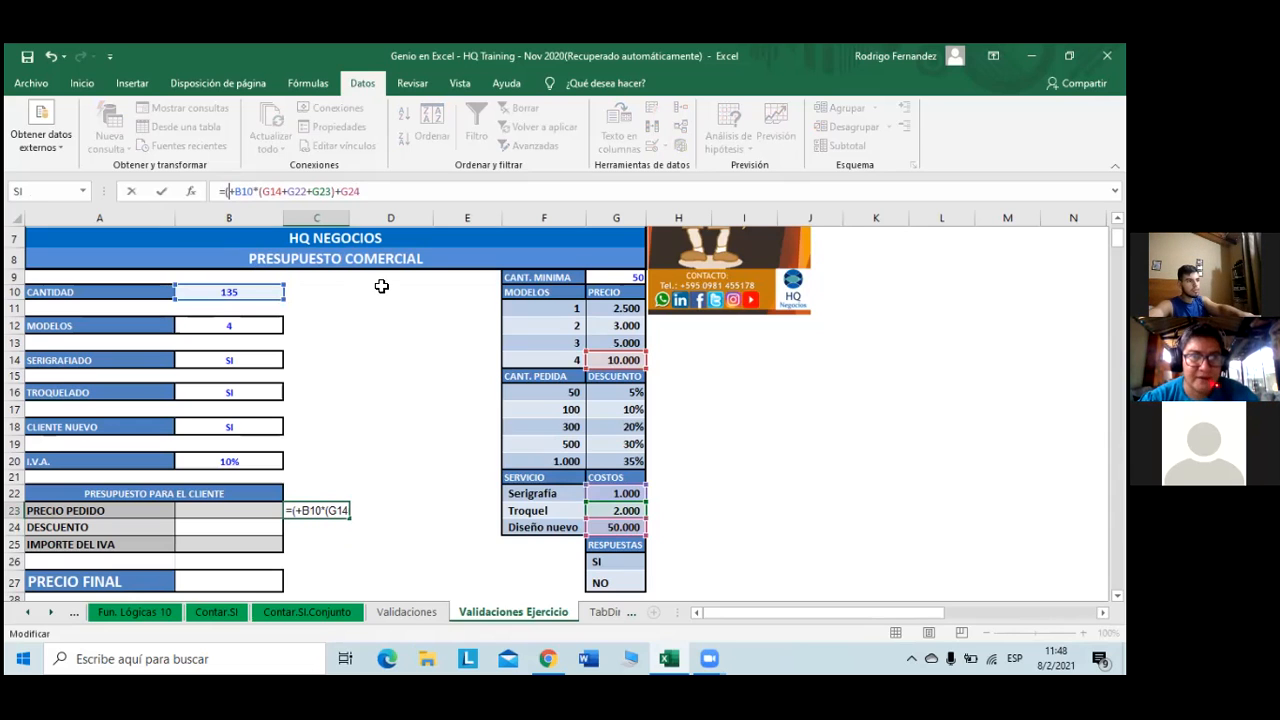
{"action": "key", "text": "Right"}
{"action": "key", "text": "Right"}
{"action": "key", "text": "Right"}
{"action": "key", "text": "Right"}
{"action": "key", "text": "Right"}
{"action": "key", "text": "Right"}
{"action": "key", "text": "Right"}
{"action": "key", "text": "Right"}
{"action": "key", "text": "Right"}
{"action": "key", "text": "Right"}
{"action": "key", "text": "Right"}
{"action": "key", "text": "Right"}
{"action": "key", "text": "Right"}
{"action": "key", "text": "Right"}
{"action": "key", "text": "Right"}
{"action": "key", "text": "Right"}
{"action": "key", "text": "Right"}
{"action": "key", "text": "Right"}
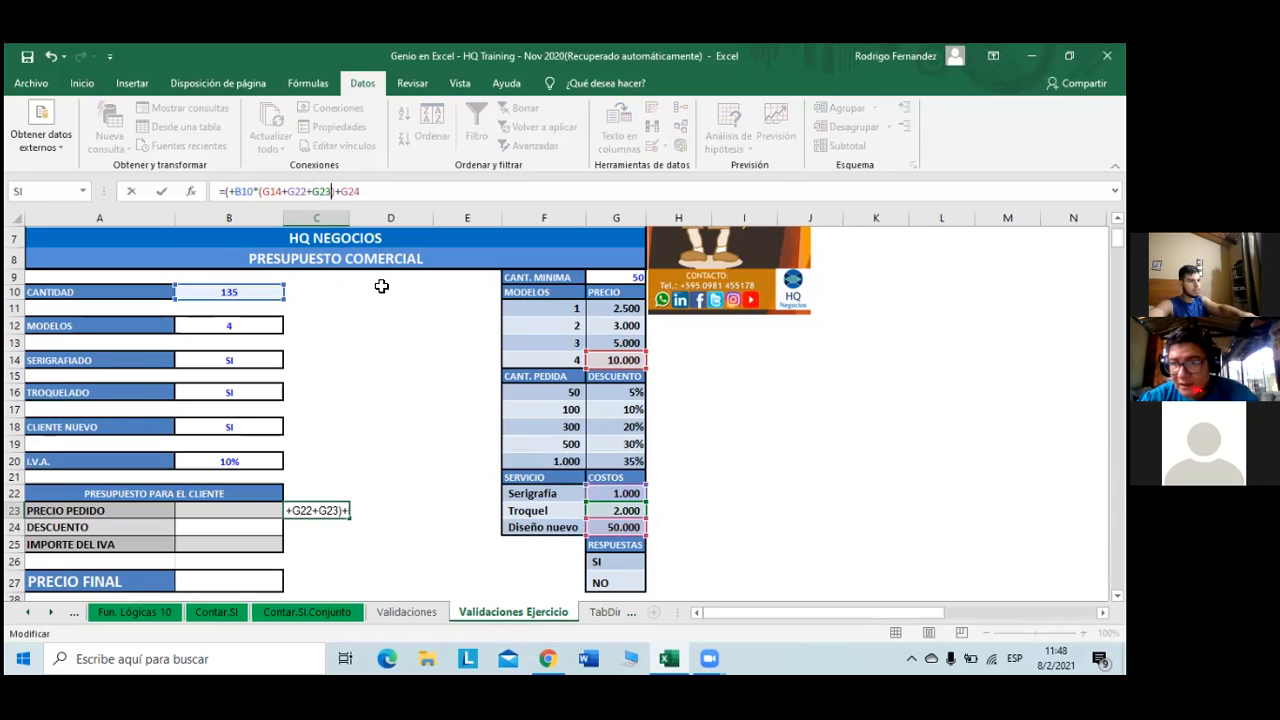
{"action": "type", "text": ")"}
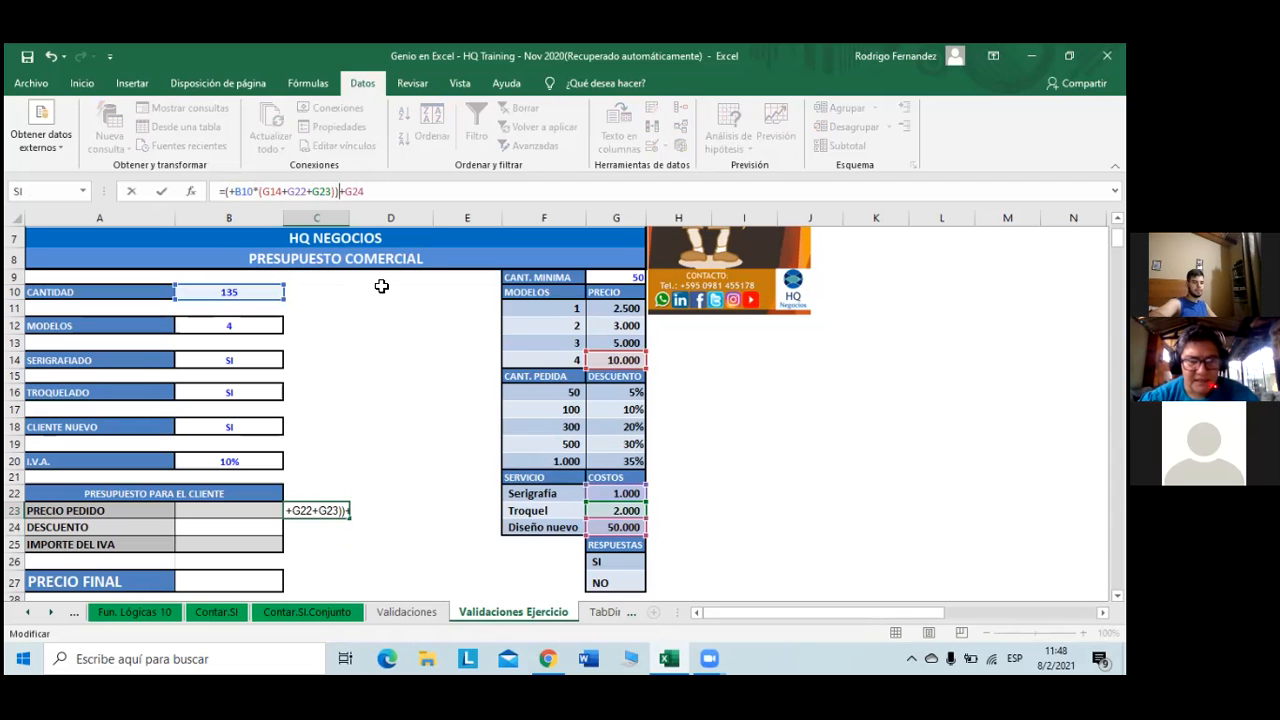
{"action": "key", "text": "Return"}
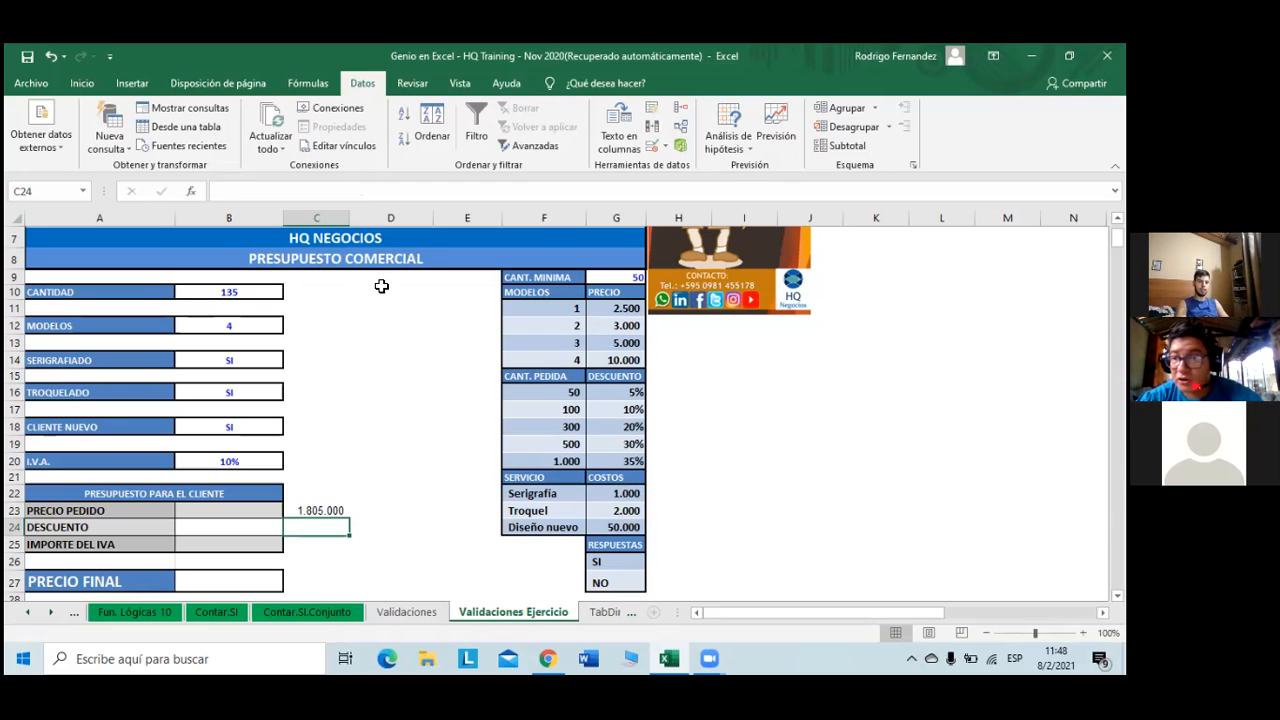
{"action": "key", "text": "ctrl+z"}
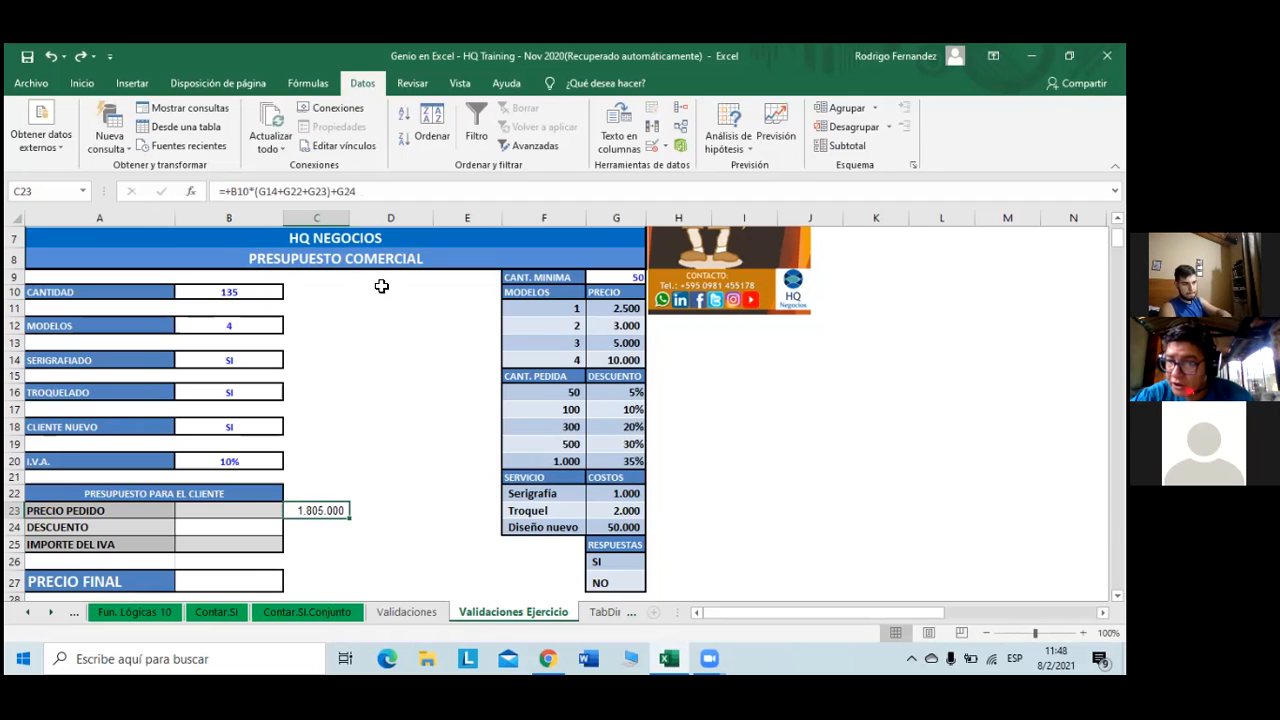
{"action": "key", "text": "Left"}
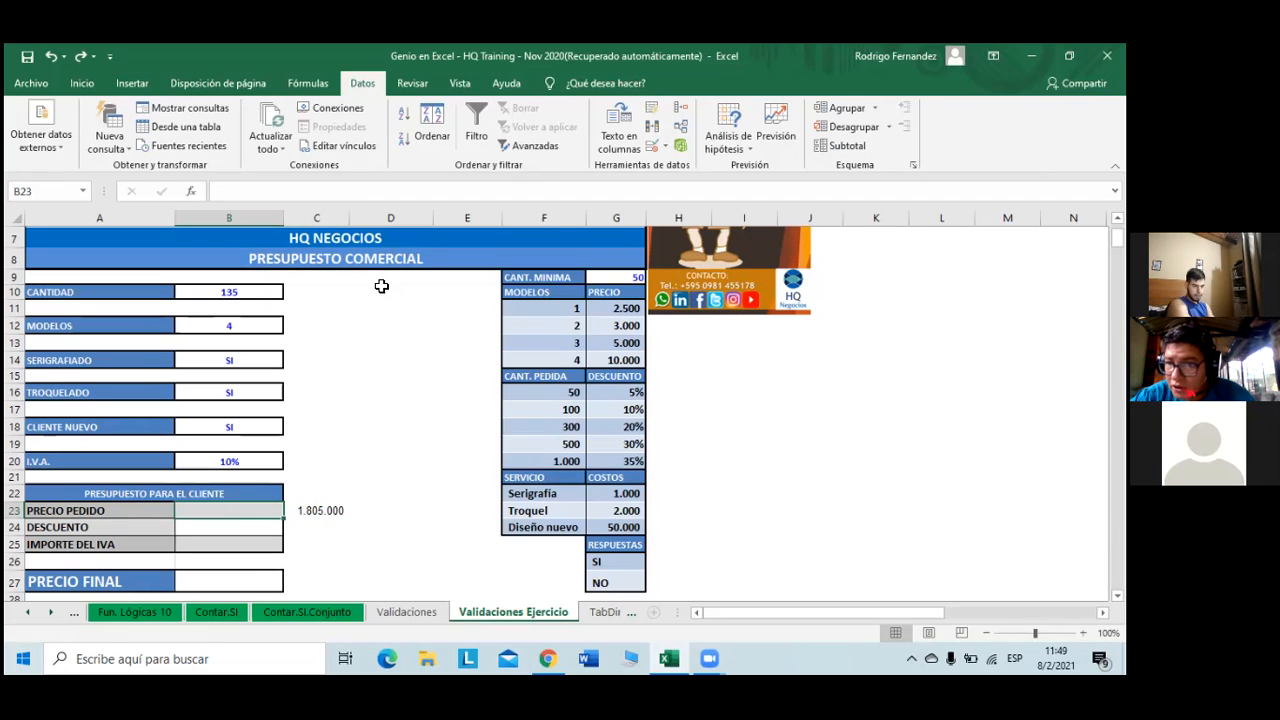
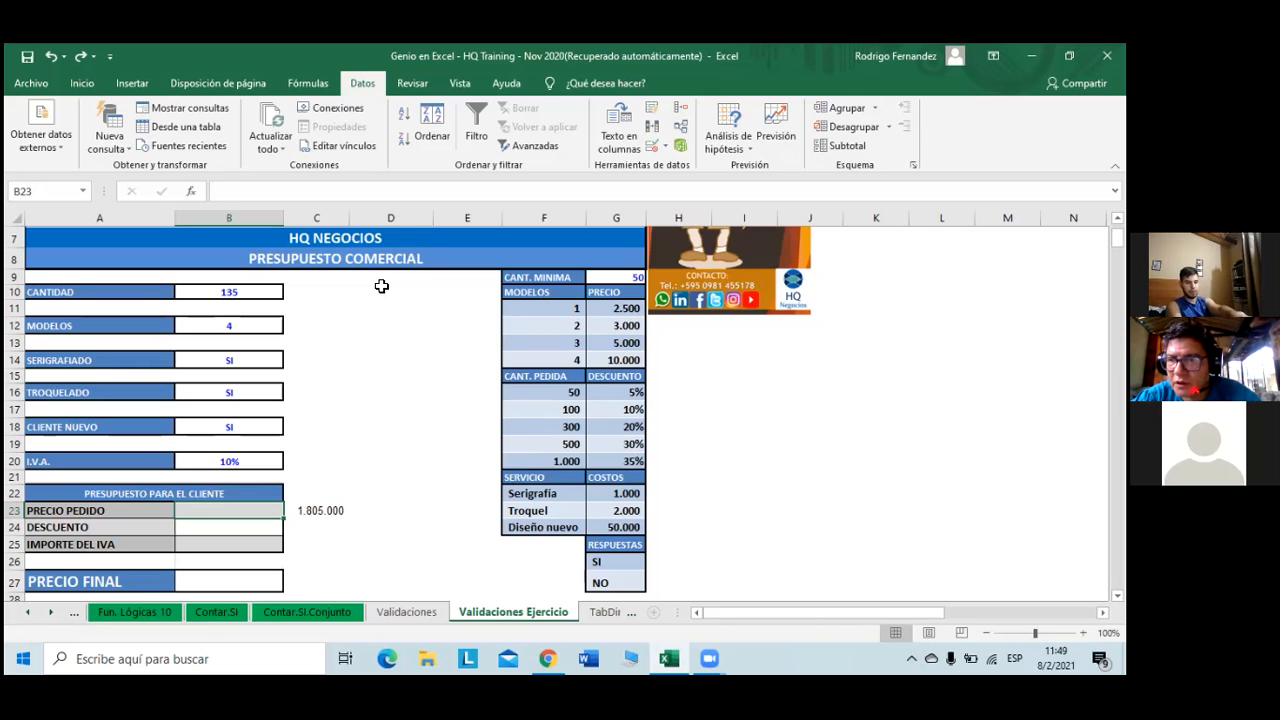
- Start B23's formula as =+B10*BUSCARV(, picking BUSCARV from the autocomplete list
{"action": "type", "text": "+"}
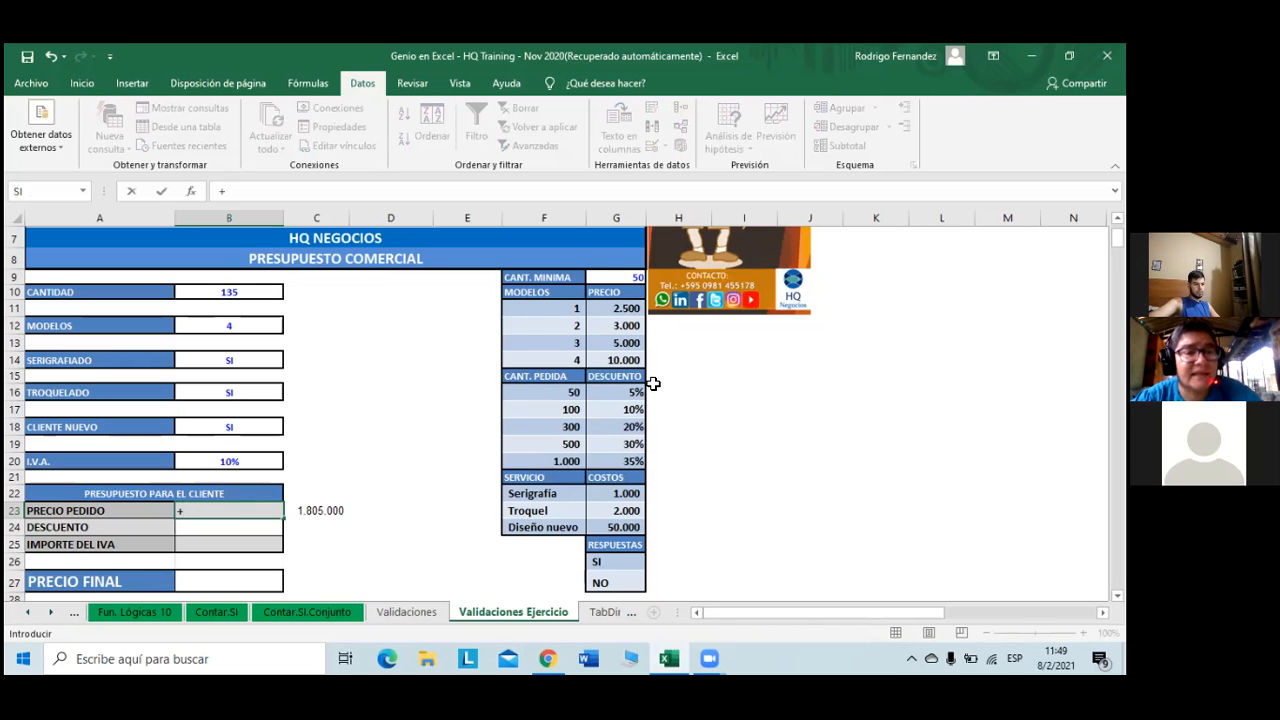
{"action": "left_click", "coordinate": [270, 292]}
{"action": "type", "text": "+"}
{"action": "key", "text": "BackSpace"}
{"action": "type", "text": "*"}
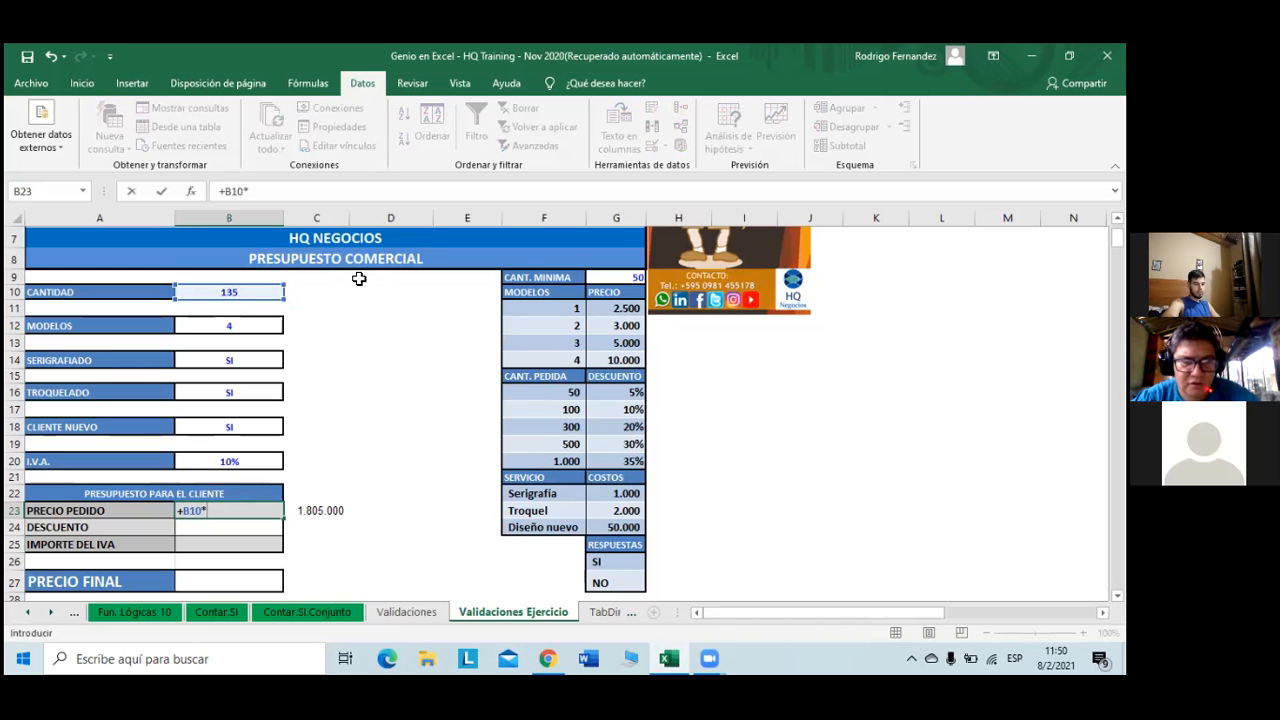
{"action": "type", "text": "bu"}
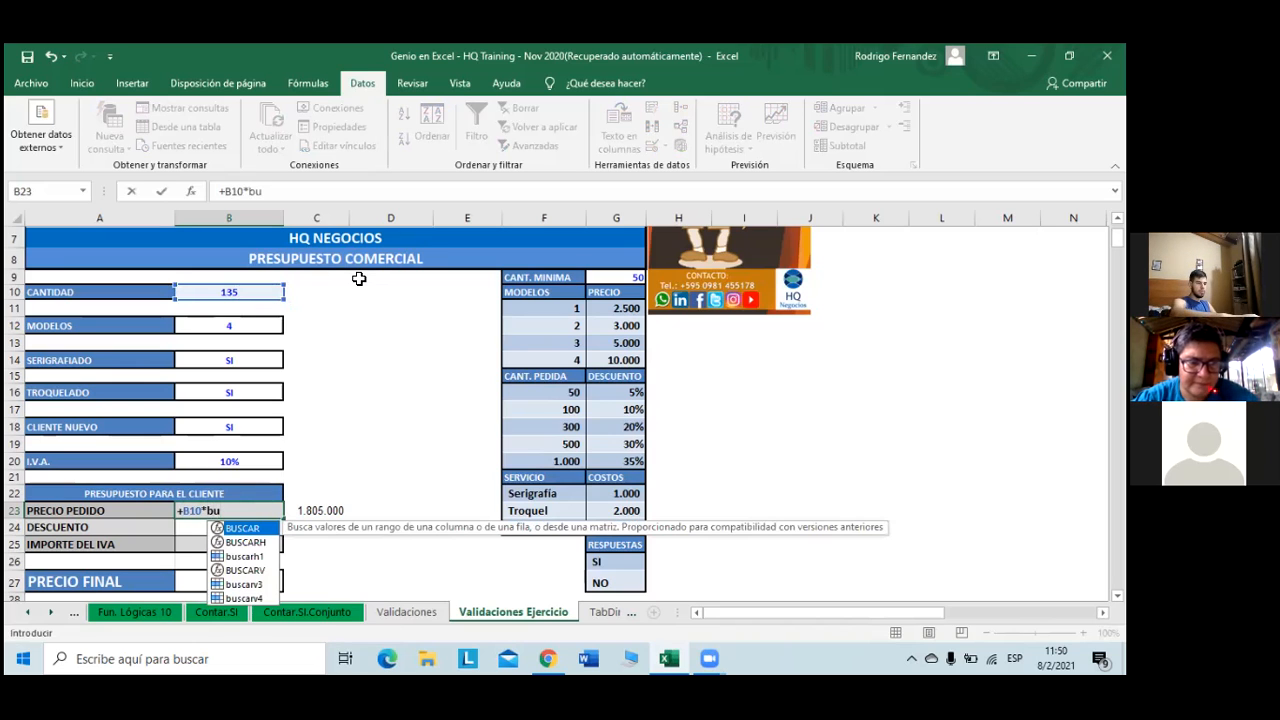
{"action": "key", "text": "Down"}
{"action": "key", "text": "Down"}
{"action": "key", "text": "Down"}
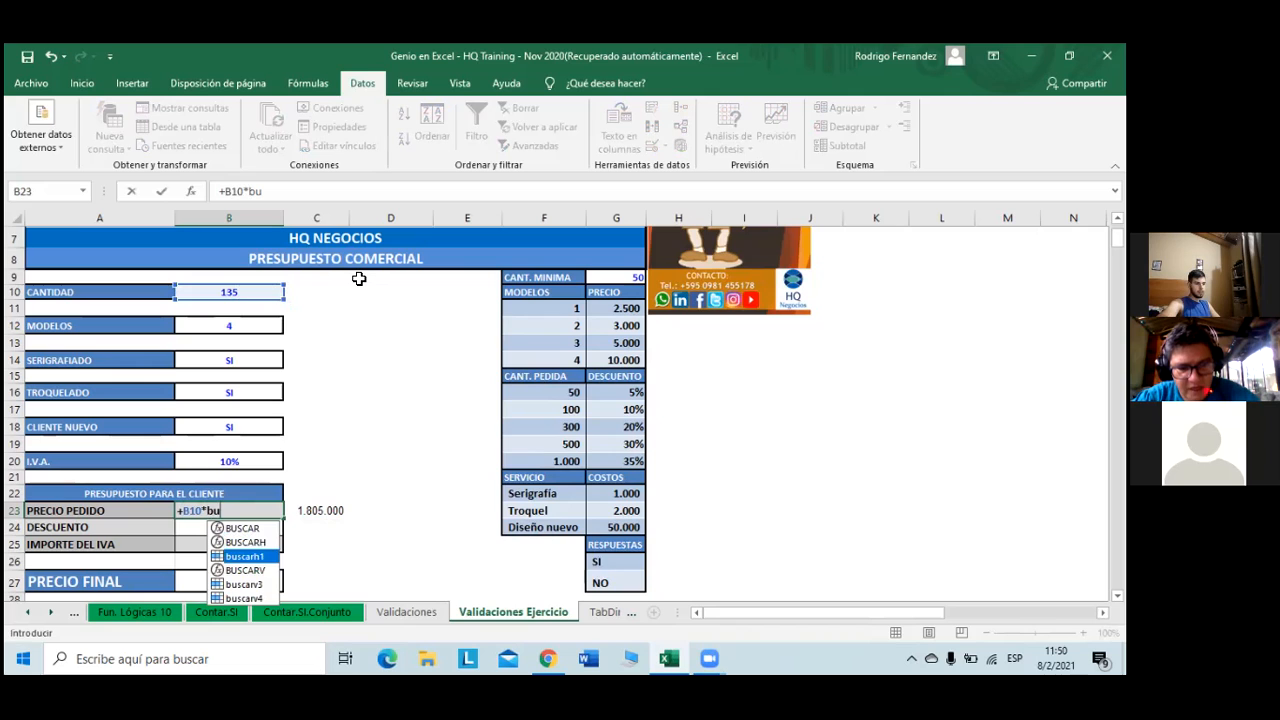
{"action": "key", "text": "Tab"}
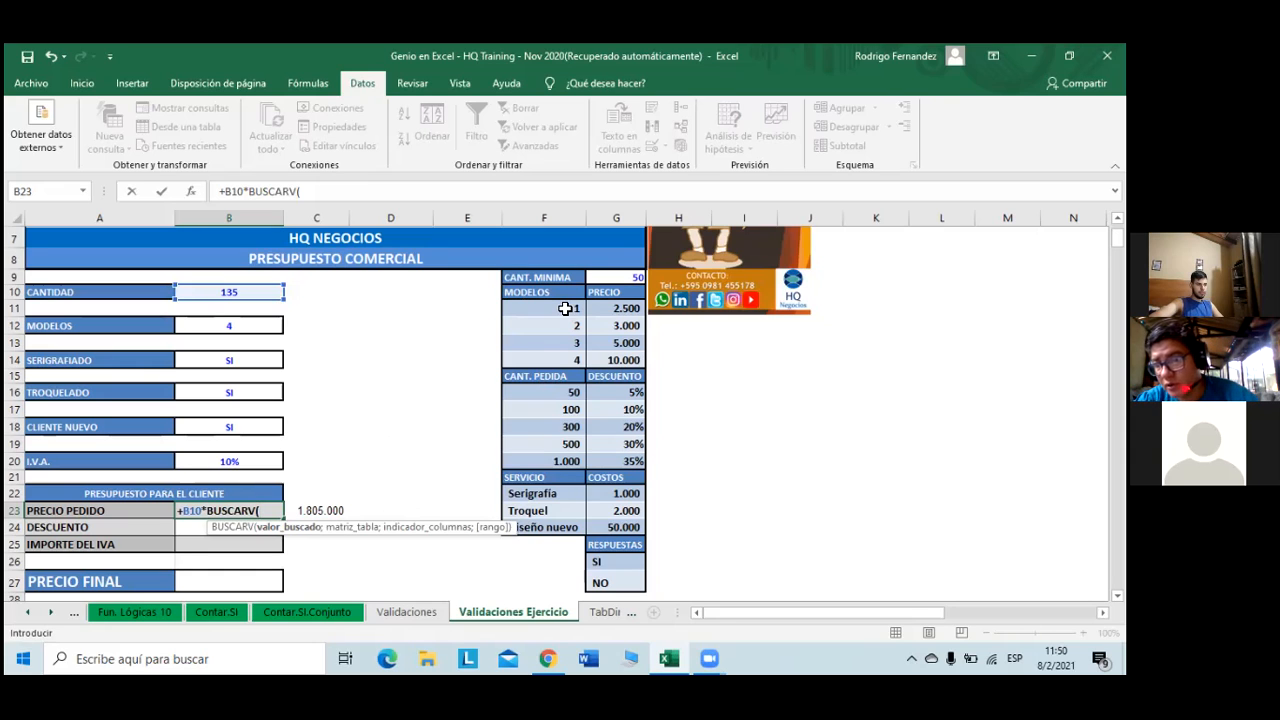
- Complete B23 as =+B10*BUSCARV(B12;F11:G14;2;0), an exact-match lookup returning 1.350.000
{"action": "left_click", "coordinate": [259, 325]}
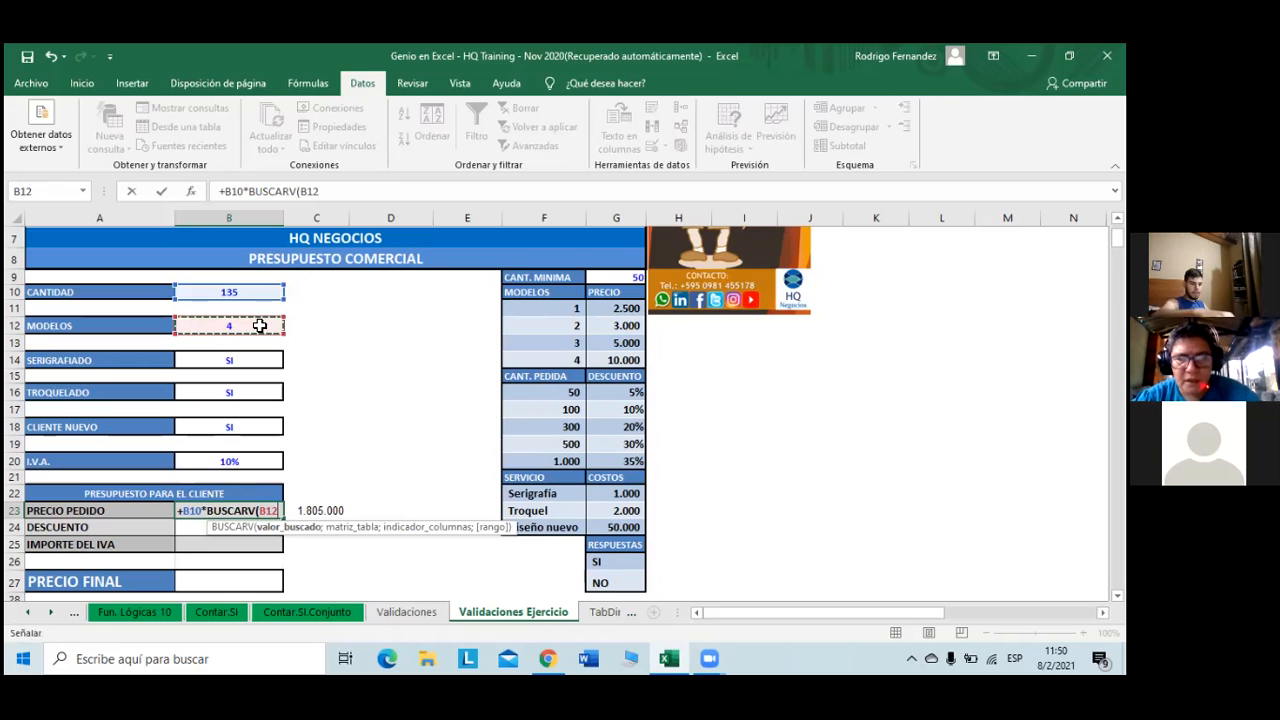
{"action": "type", "text": ";"}
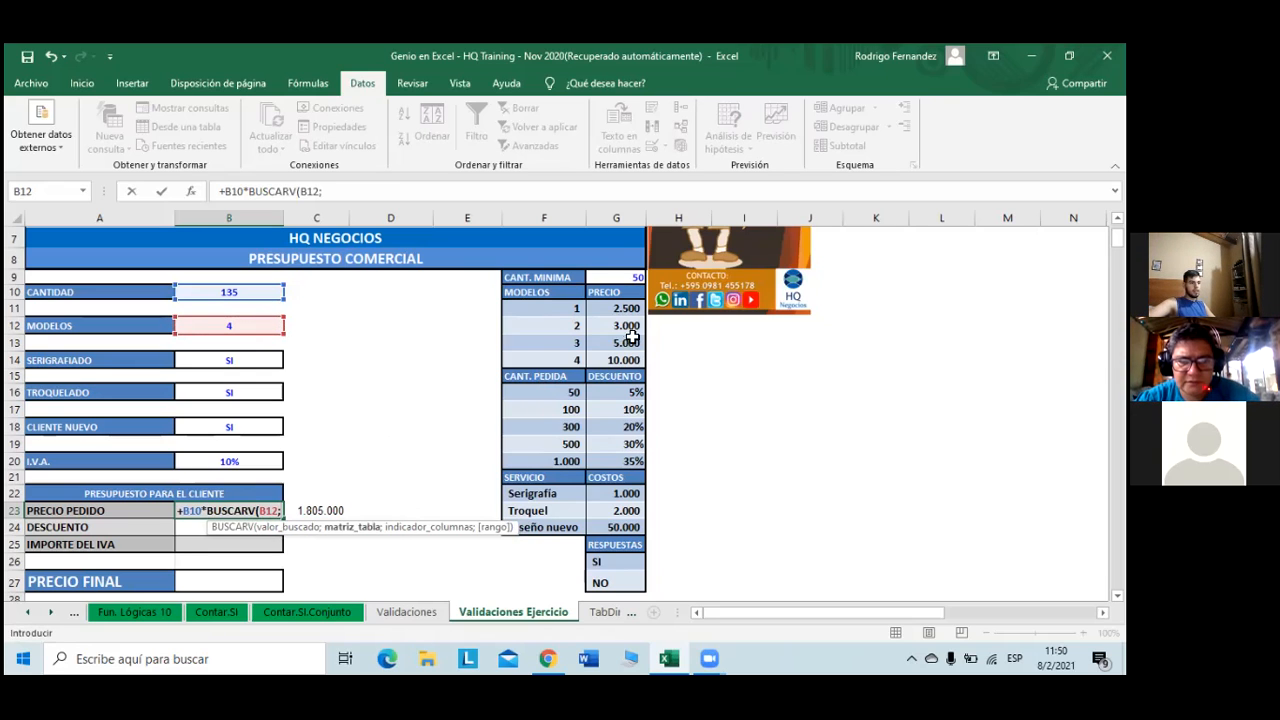
{"action": "left_click_drag", "start_coordinate": [565, 308], "coordinate": [604, 354]}
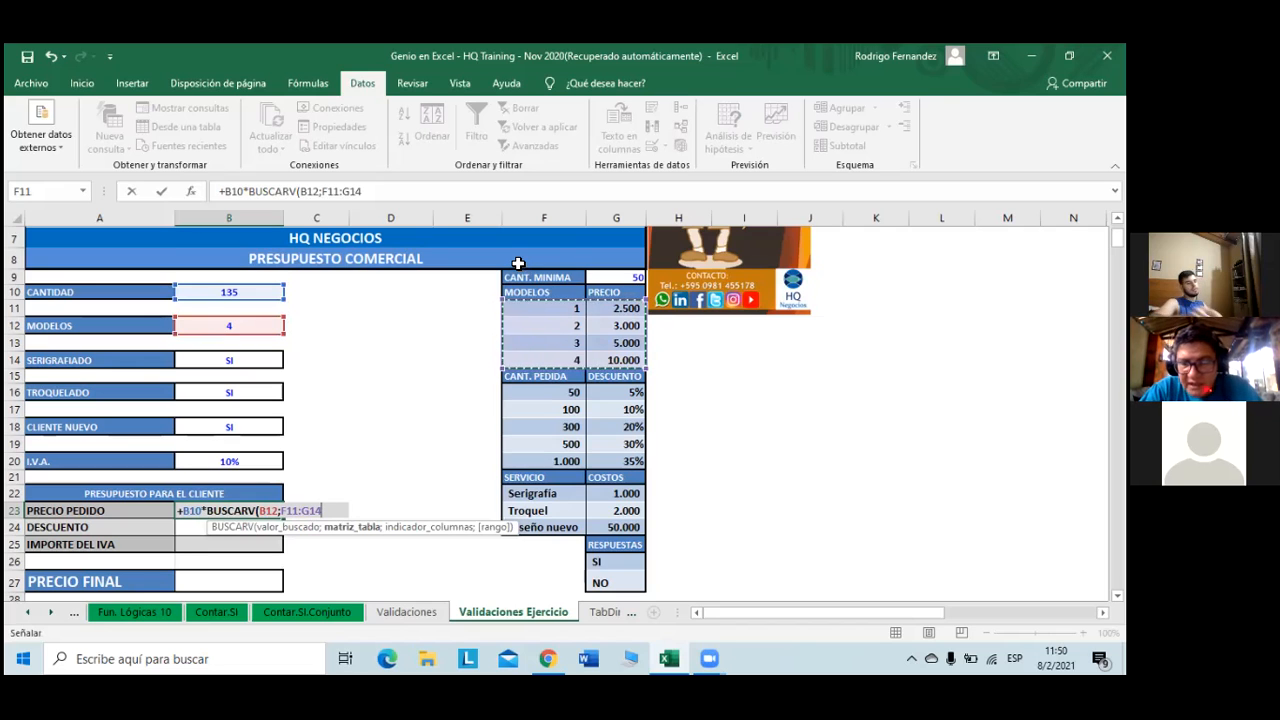
{"action": "type", "text": ";"}
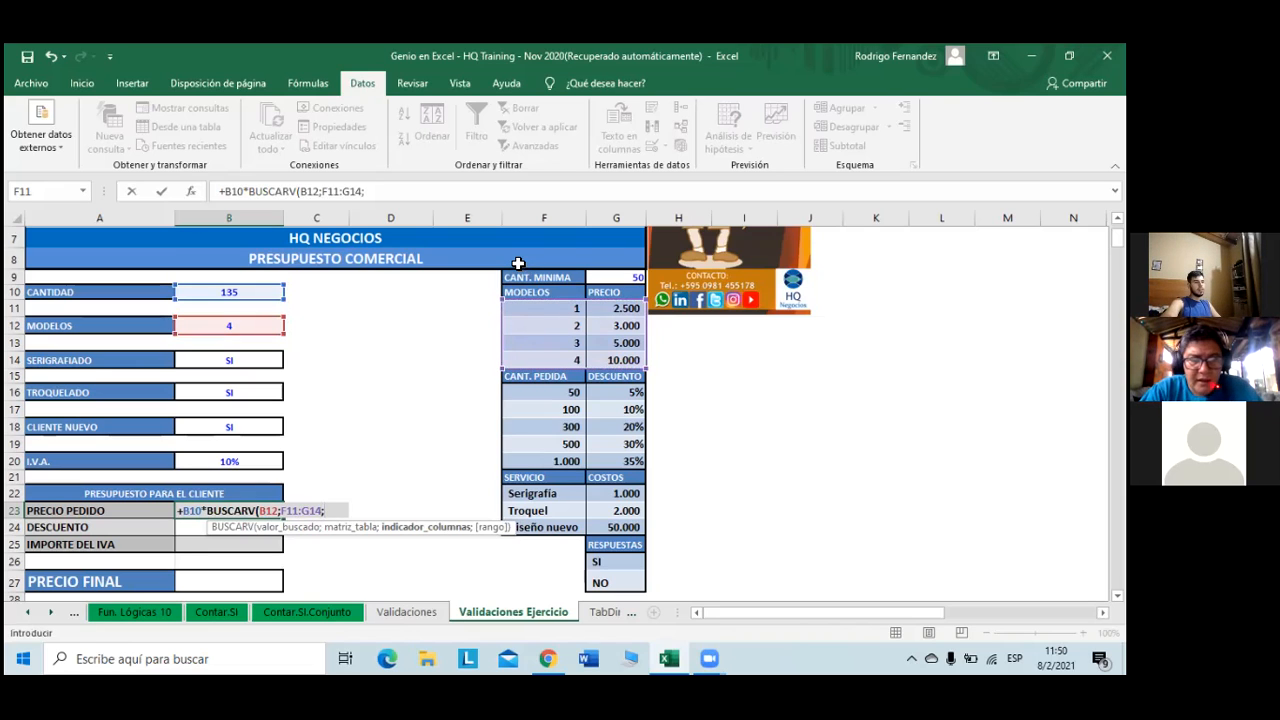
{"action": "type", "text": "2"}
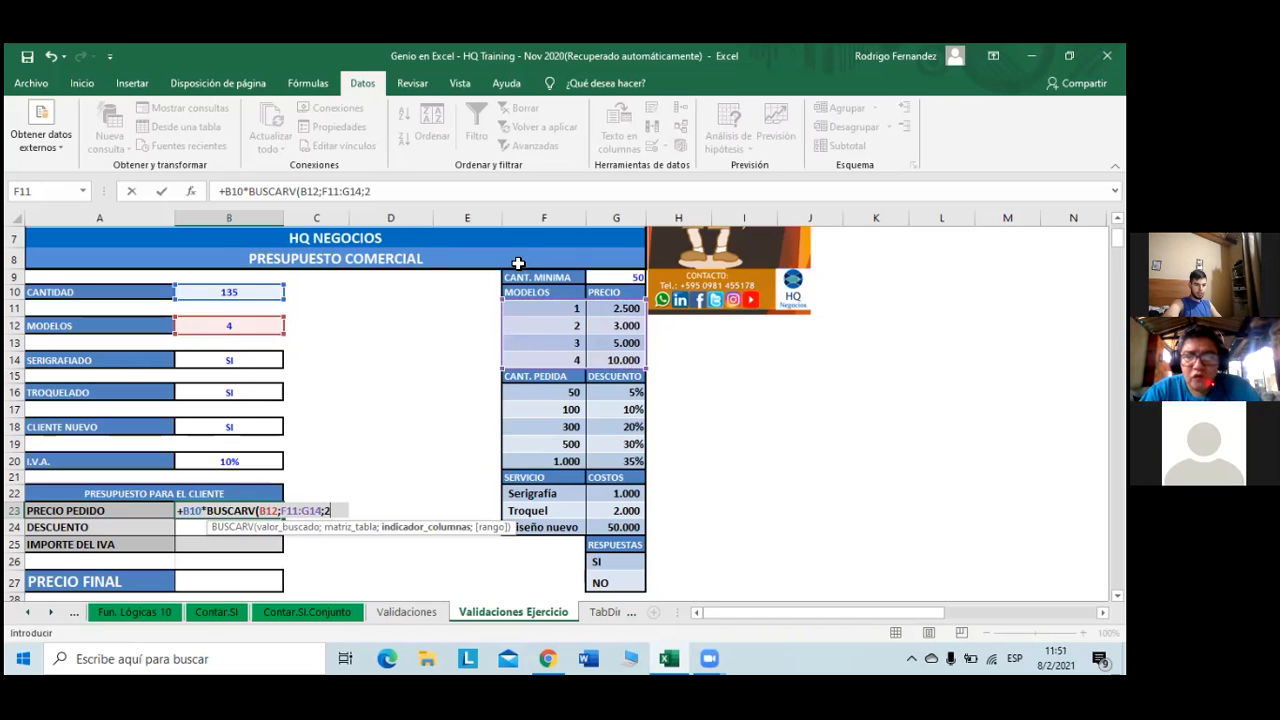
{"action": "type", "text": ";"}
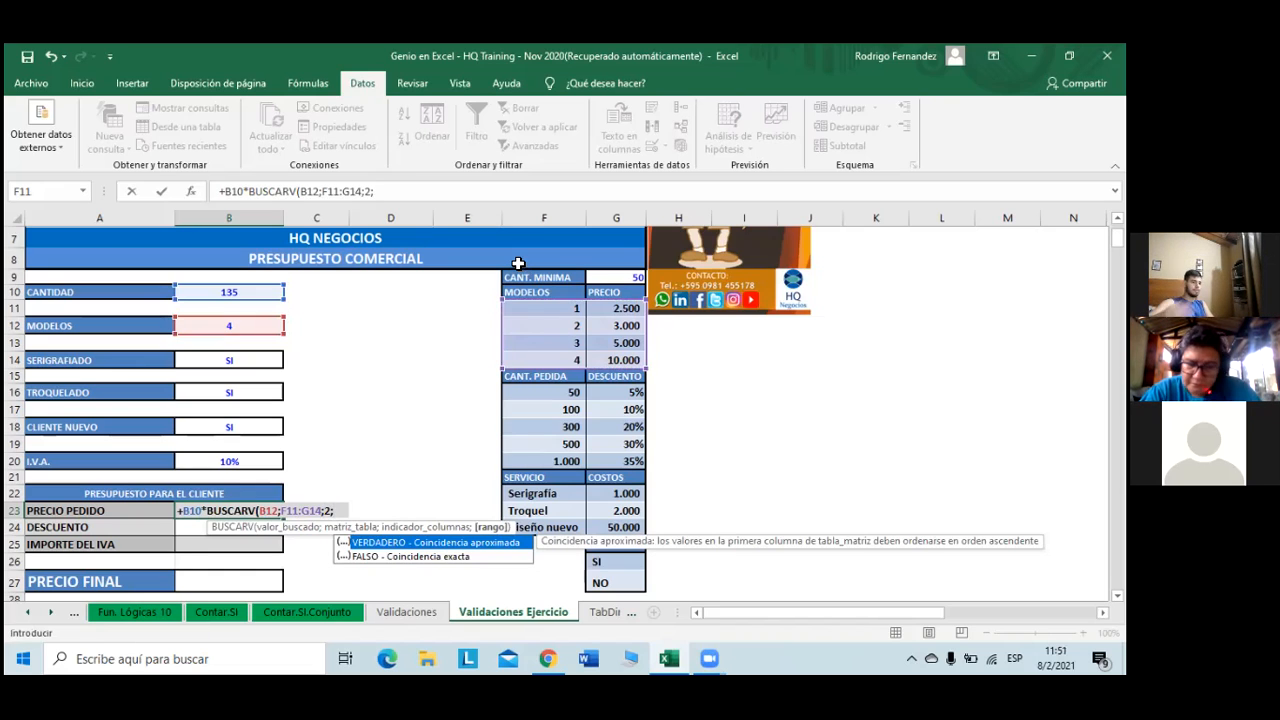
{"action": "left_click", "coordinate": [434, 565]}
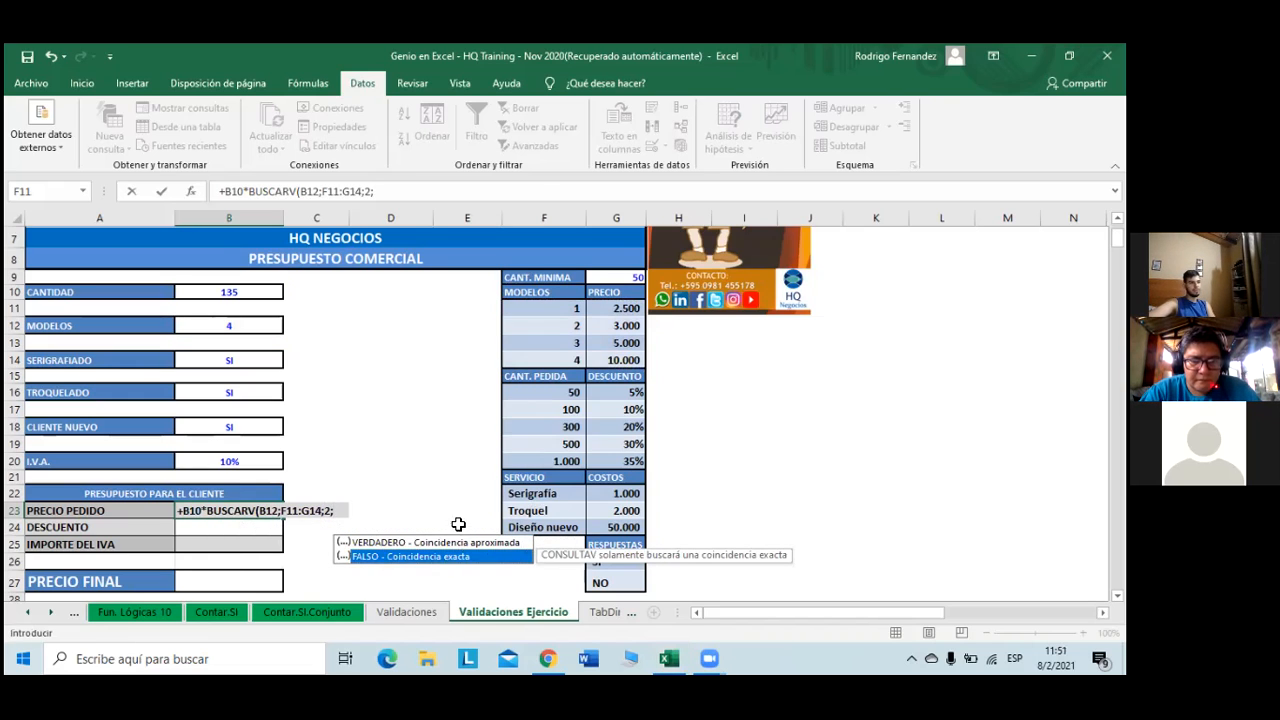
{"action": "left_click", "coordinate": [410, 195]}
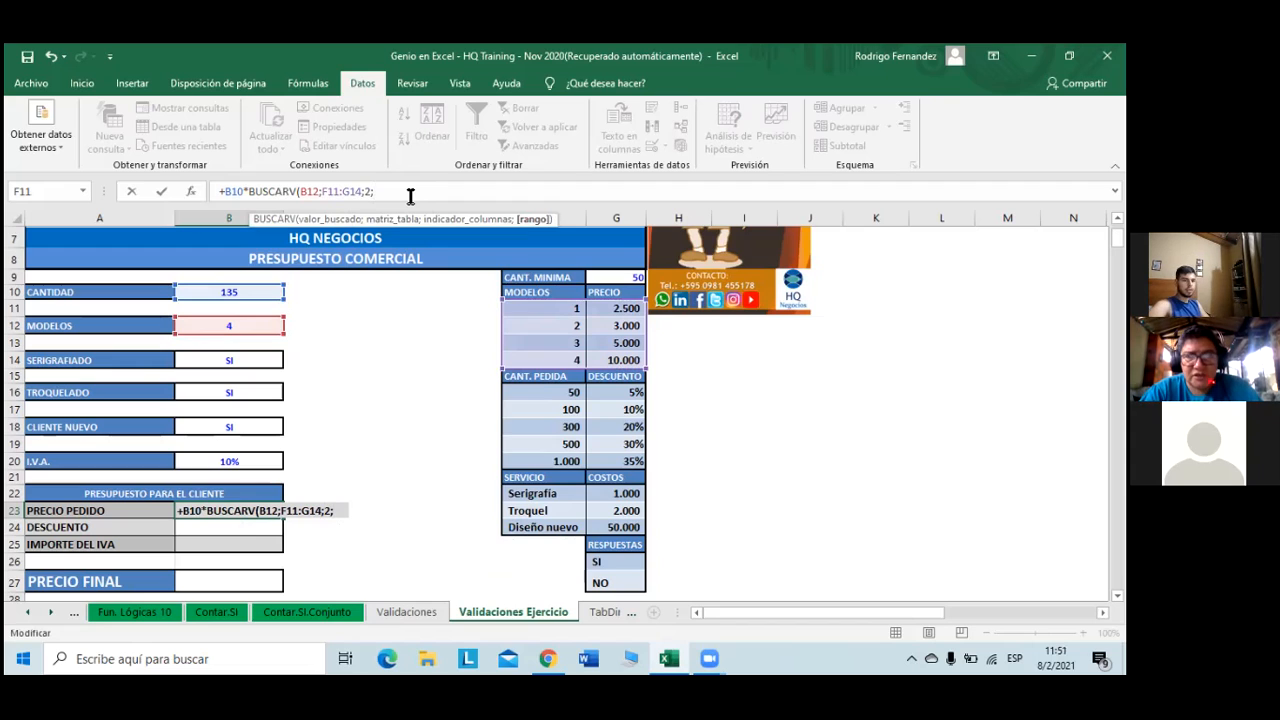
{"action": "type", "text": "0"}
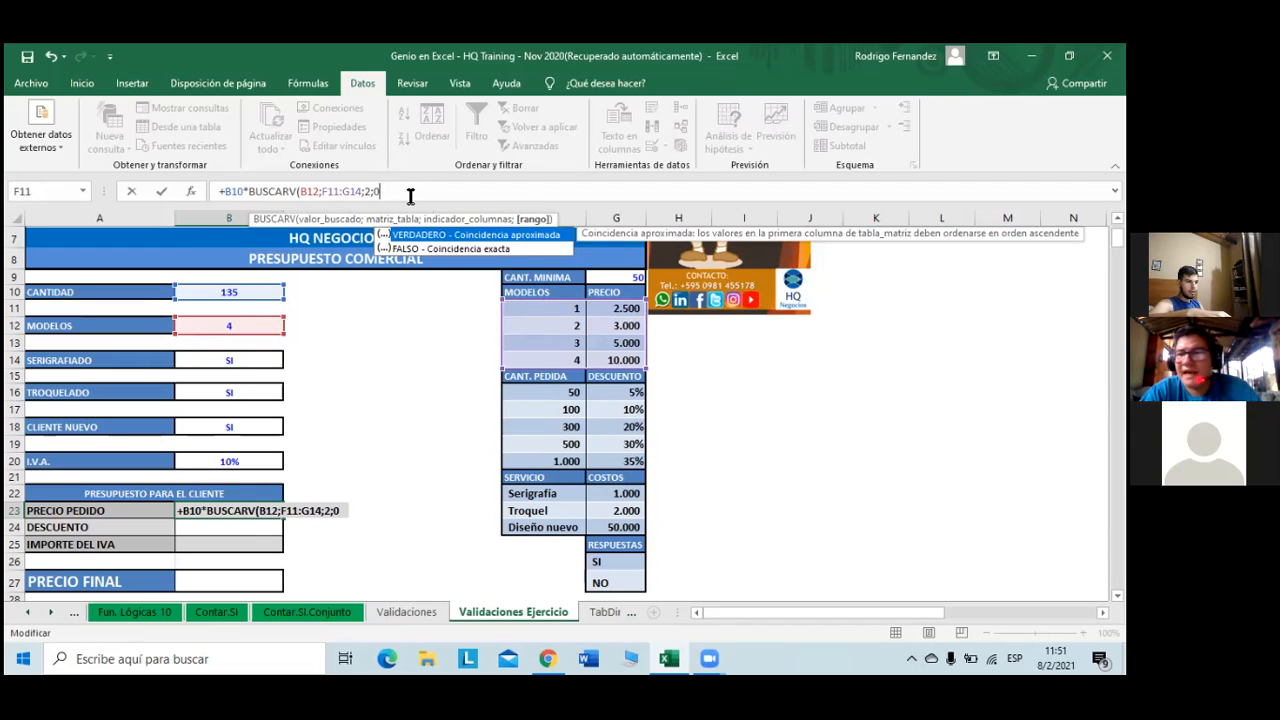
{"action": "type", "text": ")"}
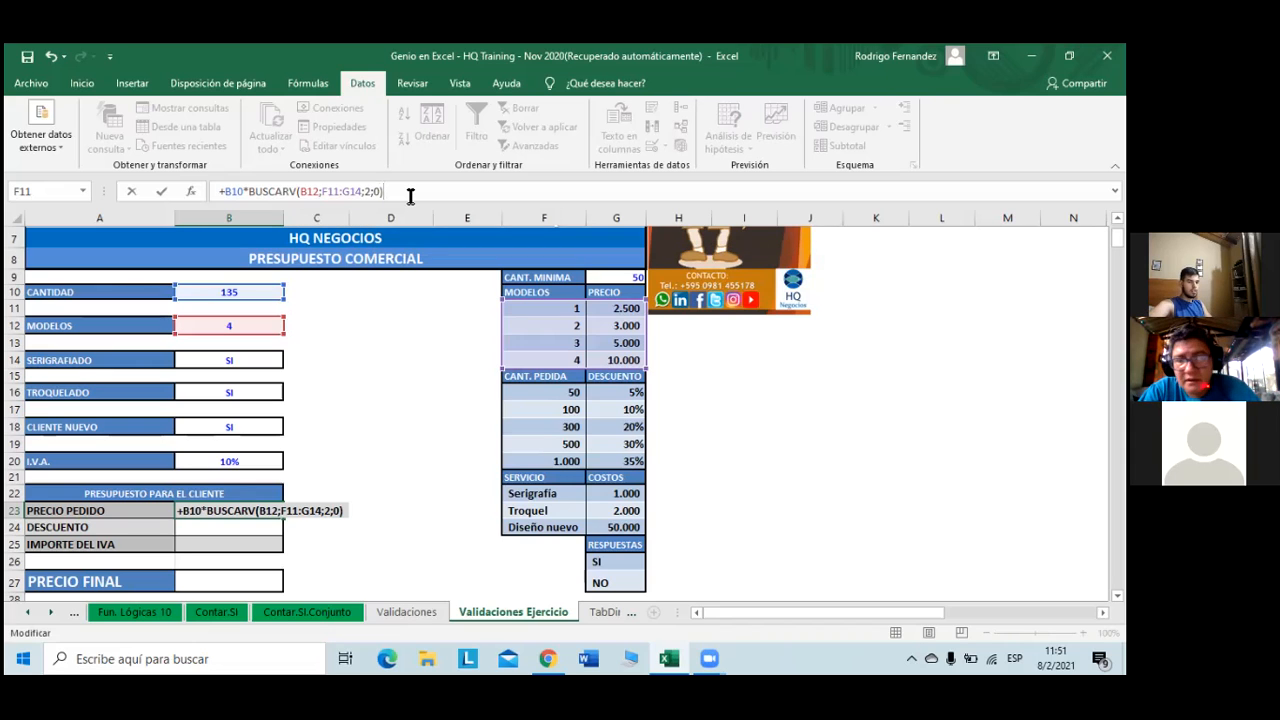
{"action": "key", "text": "Return"}
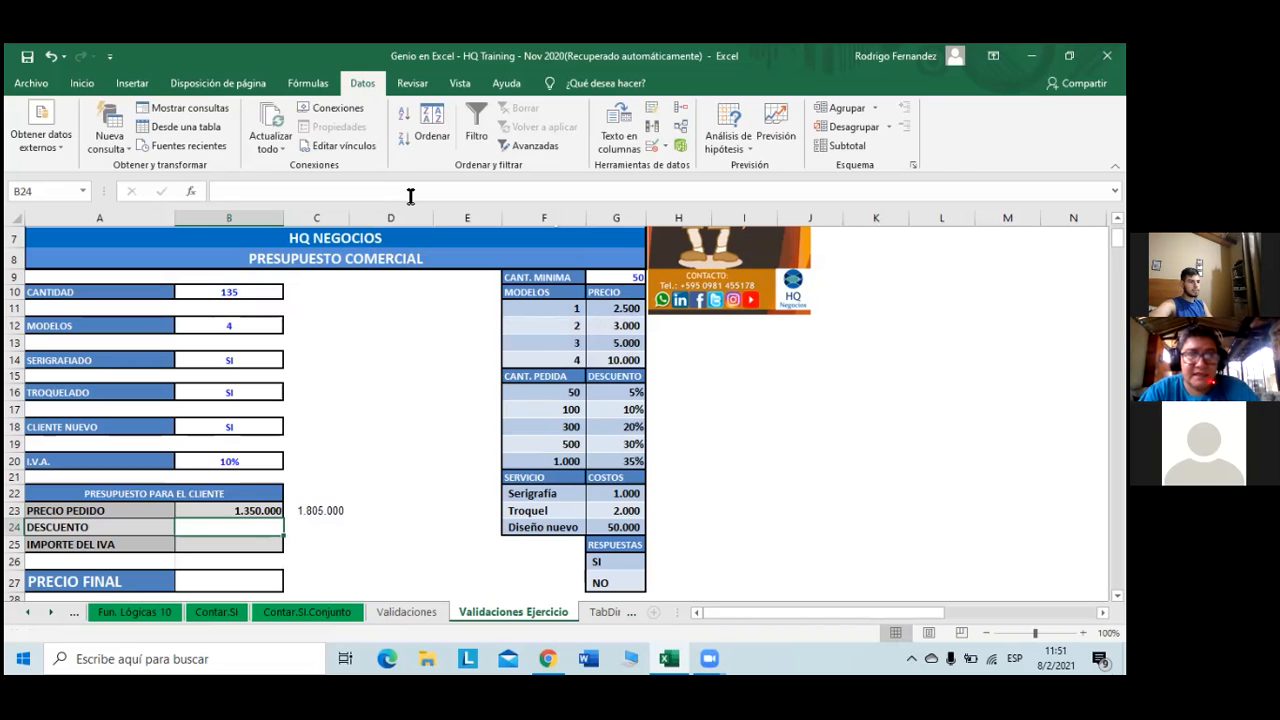
{"action": "key", "text": "Up"}
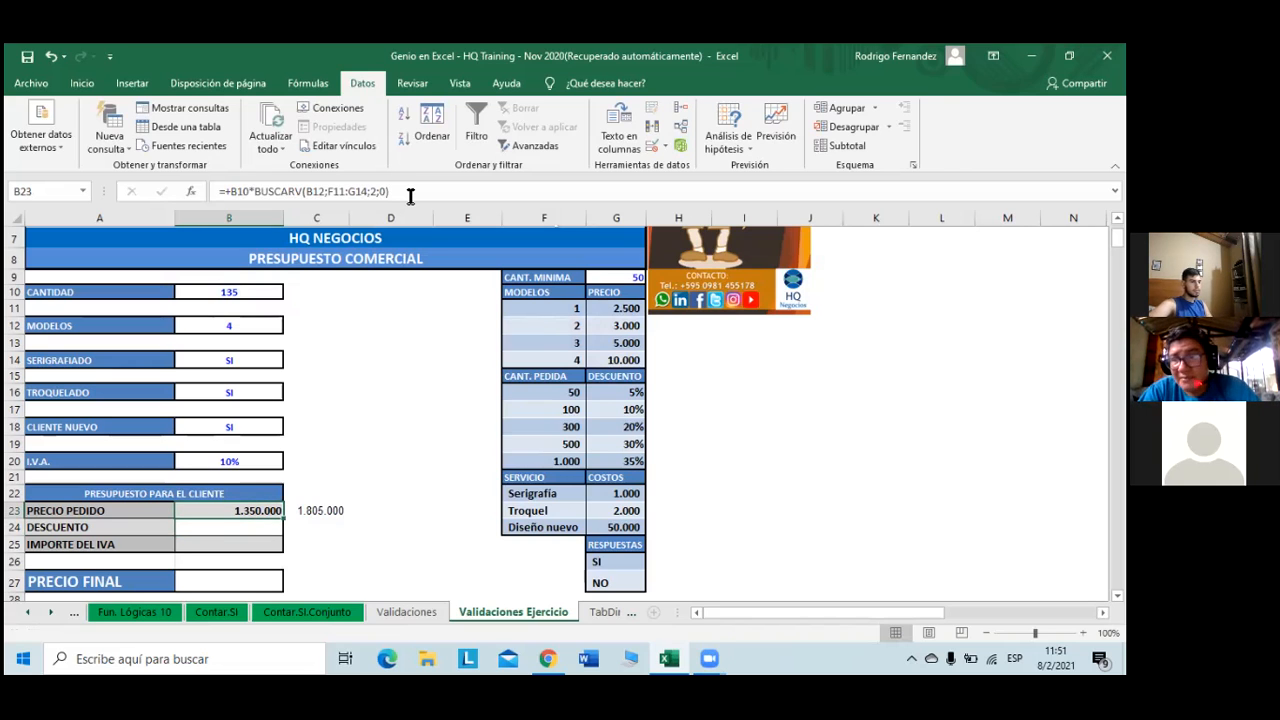
{"action": "left_click", "coordinate": [240, 325]}
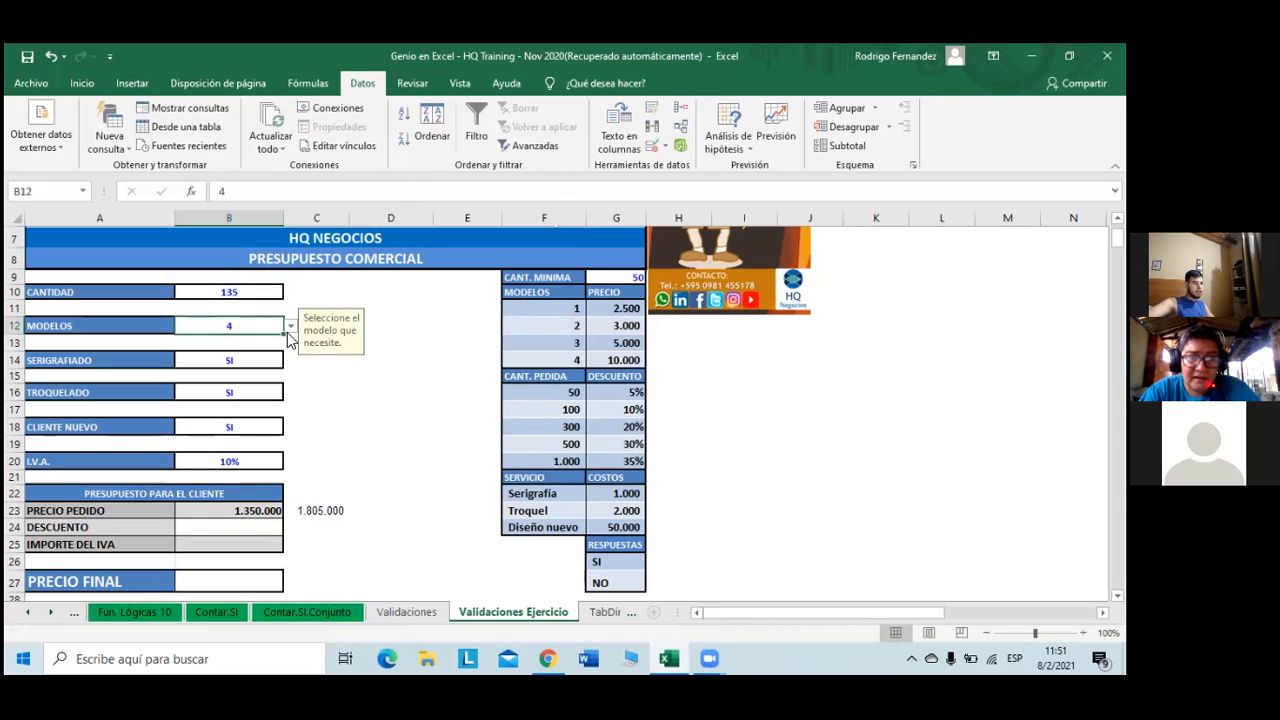
{"action": "left_click", "coordinate": [290, 326]}
{"action": "left_click", "coordinate": [255, 362]}
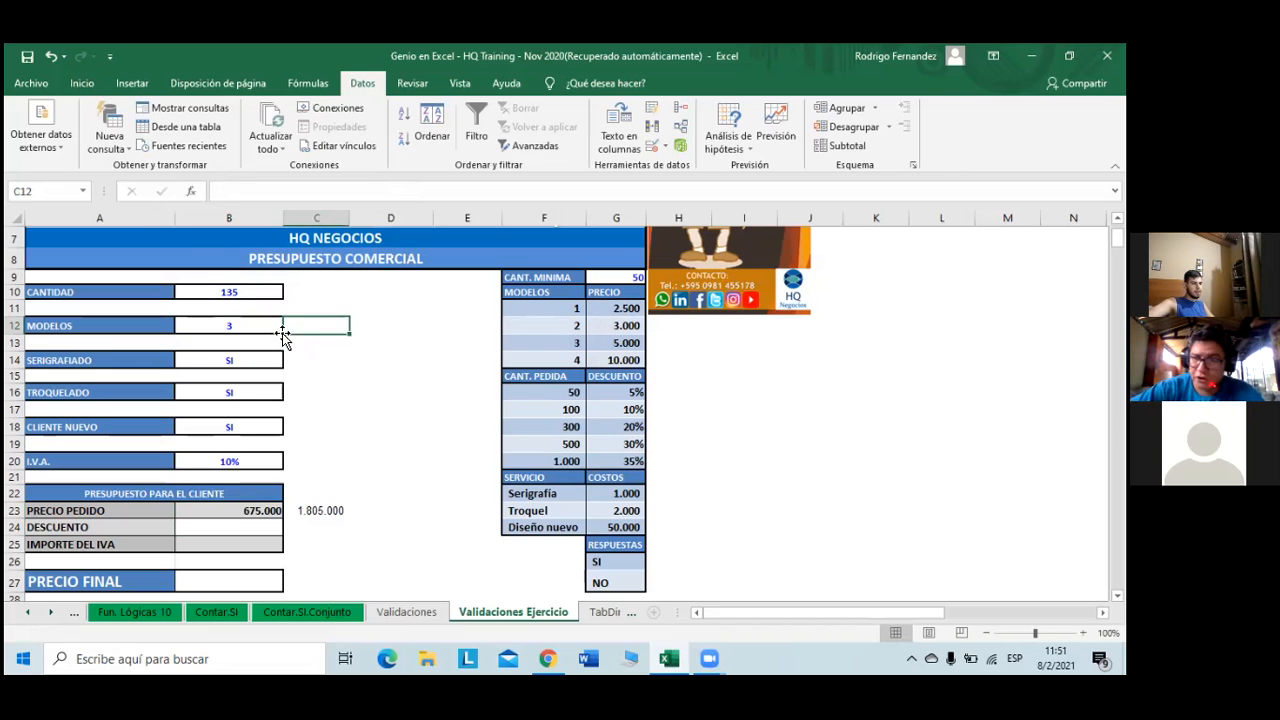
{"action": "left_click", "coordinate": [290, 327]}
{"action": "left_click", "coordinate": [265, 370]}
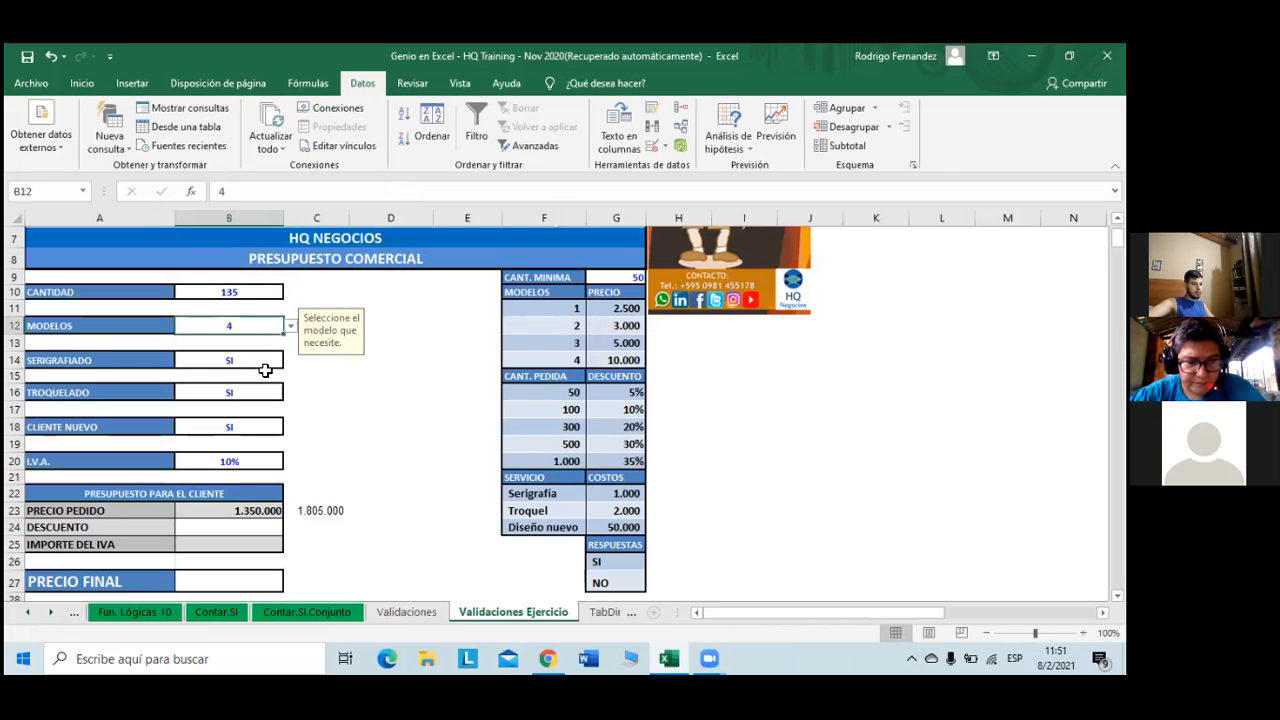
{"action": "double_click", "coordinate": [251, 512]}
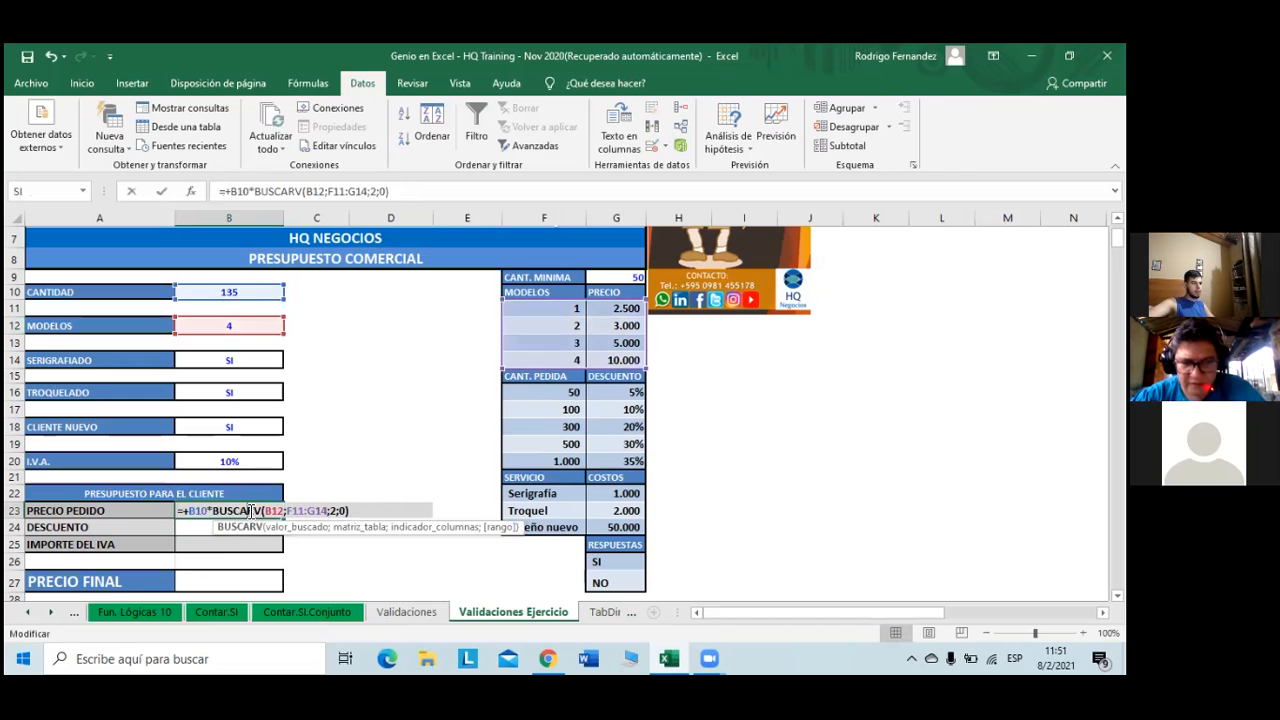
- Wrap the BUSCARV term in parentheses and append +SI( testing B14
{"action": "left_click", "coordinate": [420, 192]}
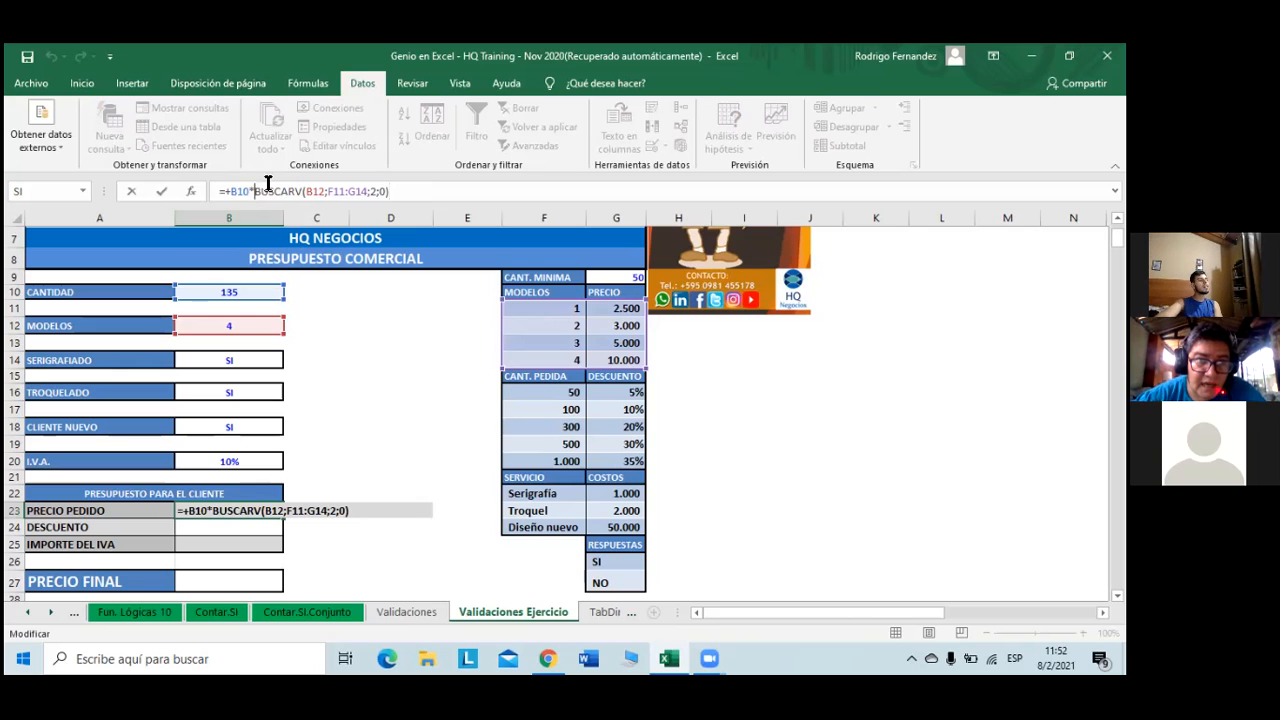
{"action": "type", "text": "("}
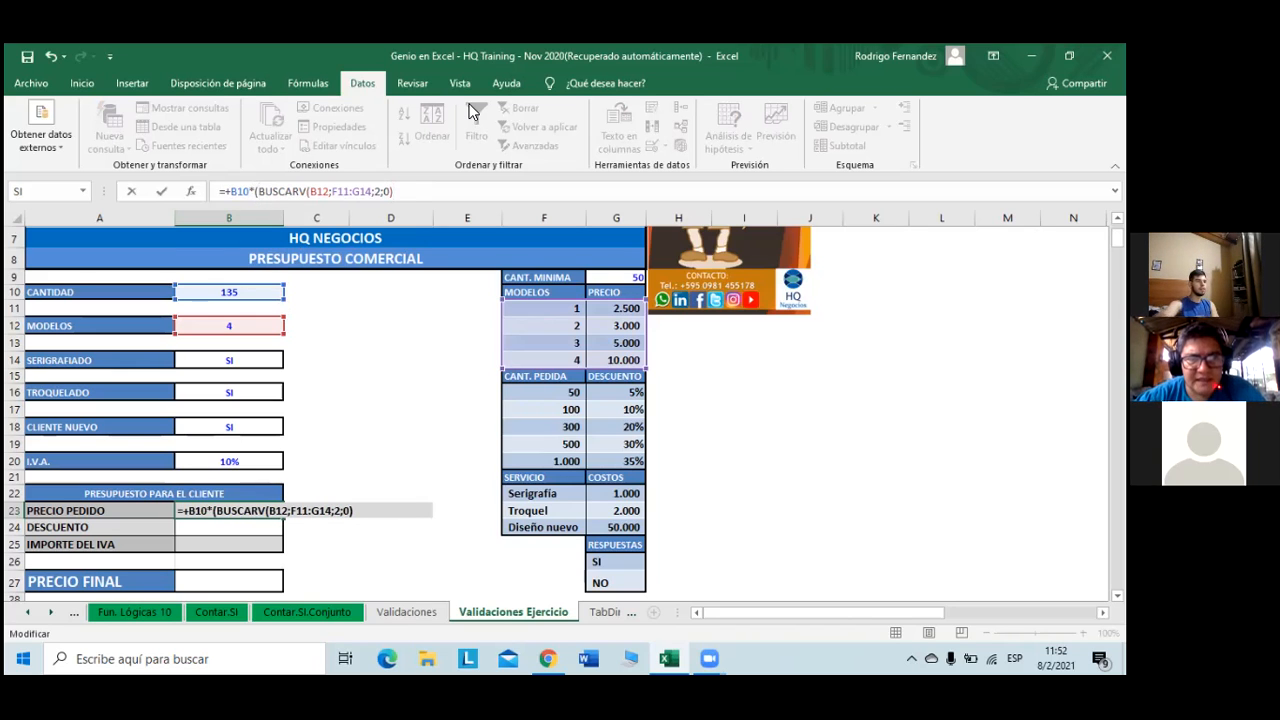
{"action": "left_click", "coordinate": [407, 195]}
{"action": "type", "text": ")"}
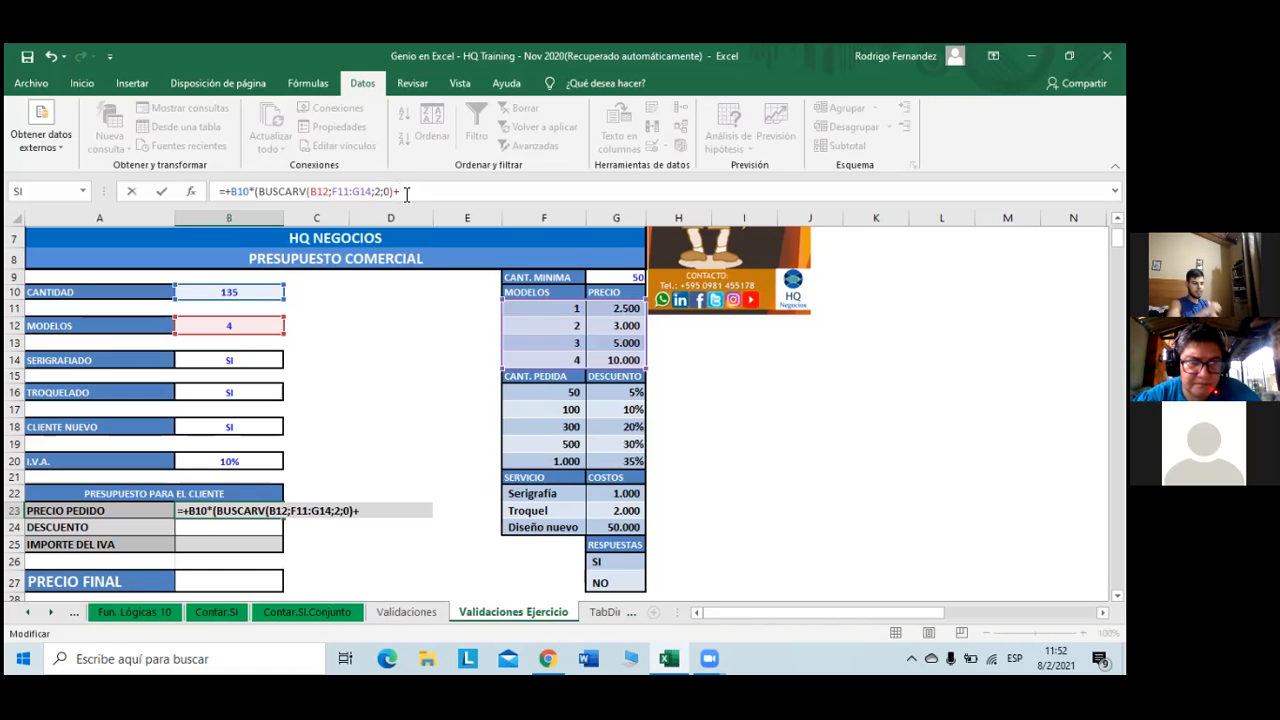
{"action": "type", "text": "si"}
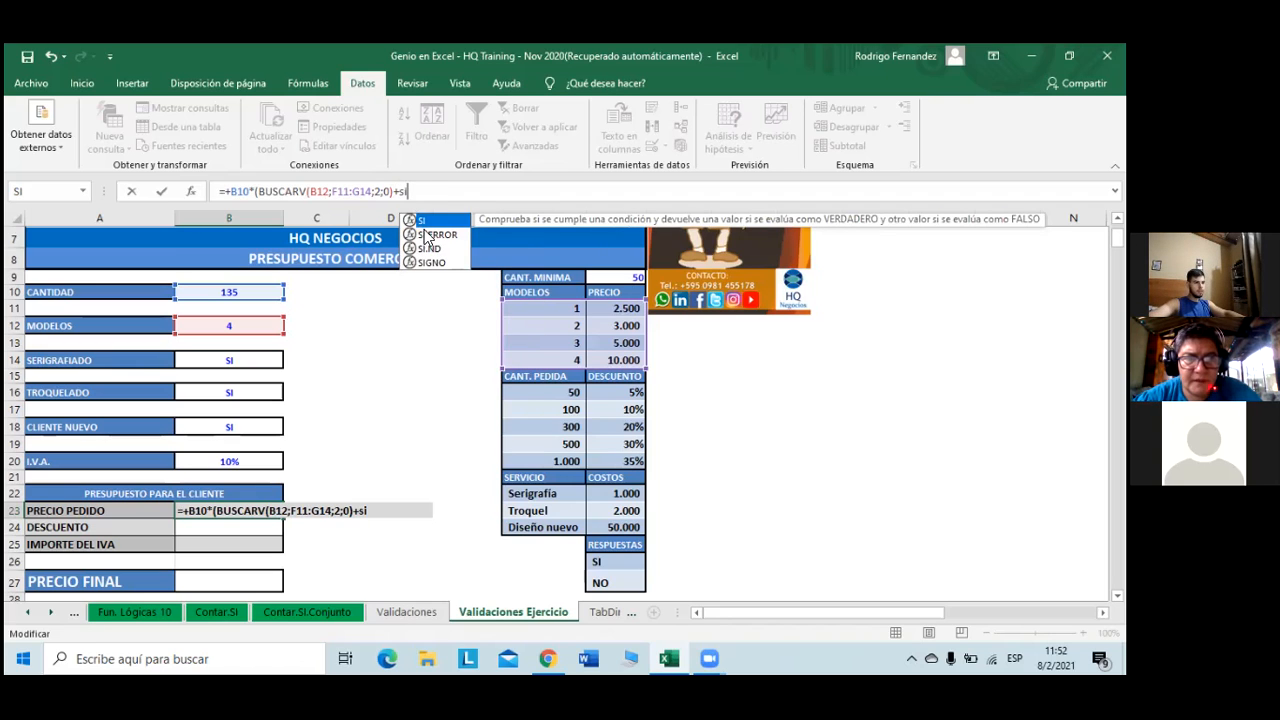
{"action": "type", "text": "("}
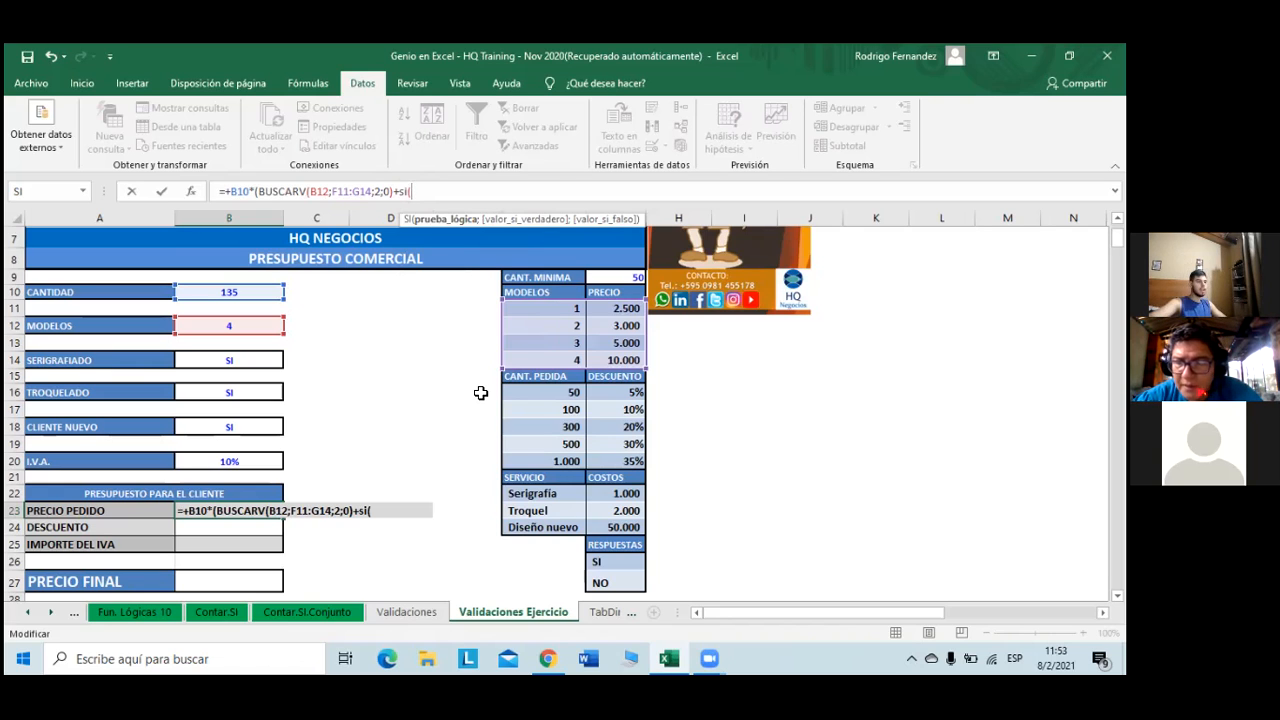
{"action": "left_click", "coordinate": [256, 359]}
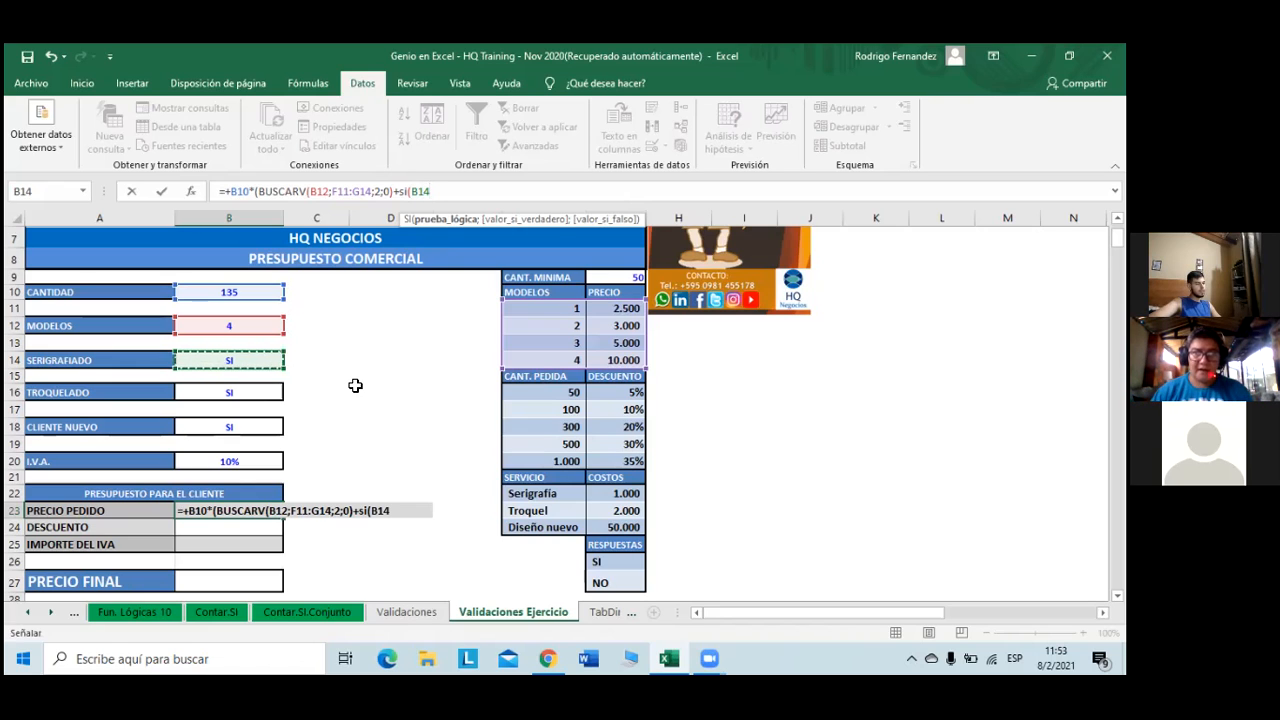
- Make the SI condition test B14="SI" and use the Serigrafía cost G22 as its true value
{"action": "type", "text": "="}
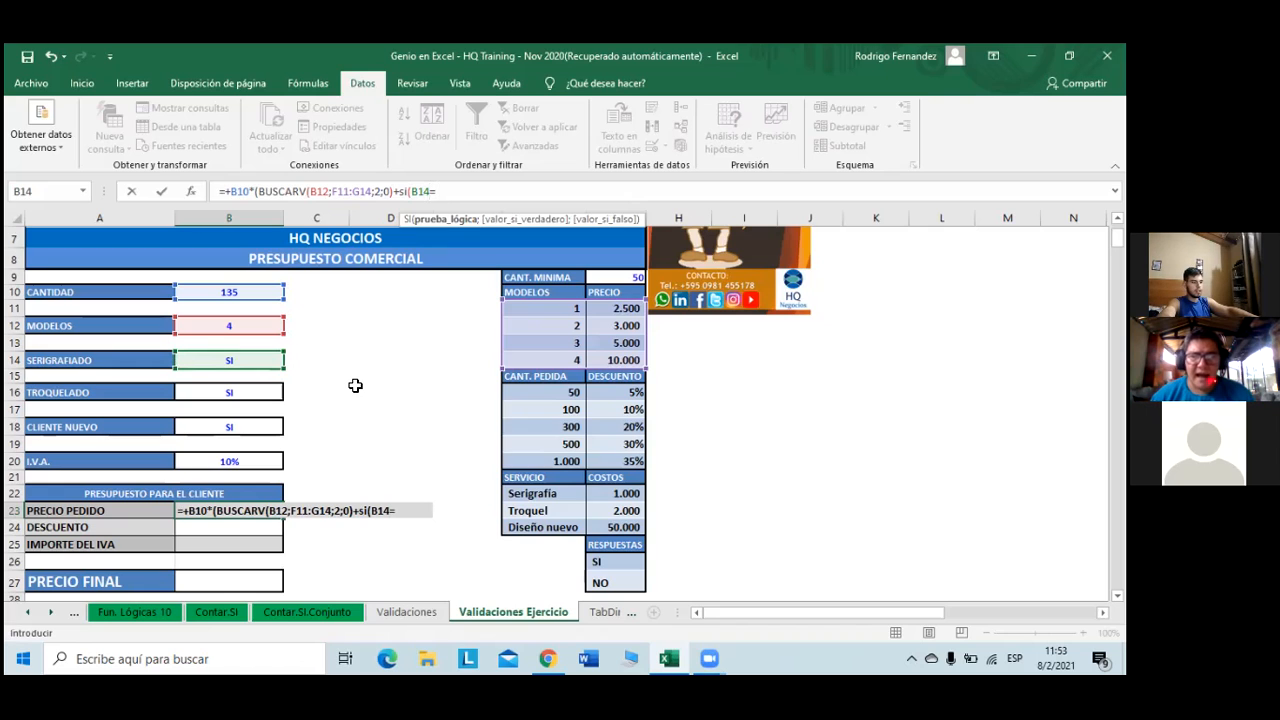
{"action": "key", "text": "Caps_Lock"}
{"action": "type", "text": "S"}
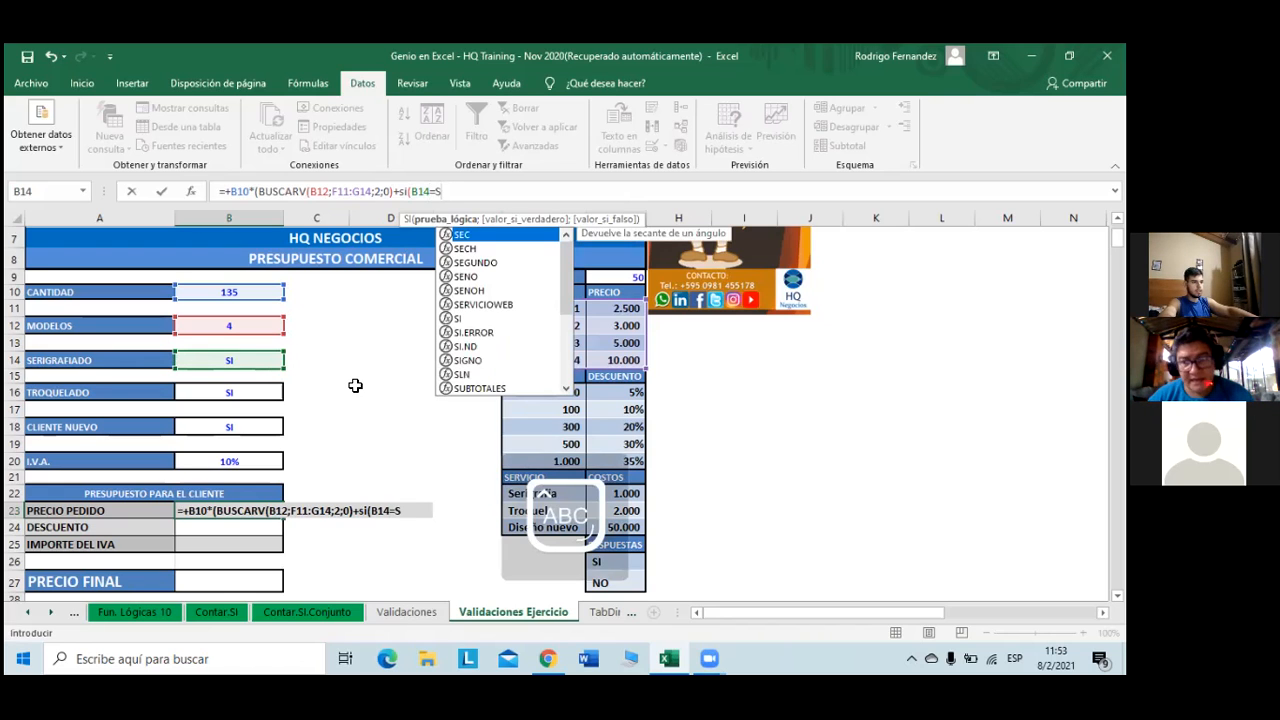
{"action": "type", "text": "I"}
{"action": "key", "text": "Caps_Lock"}
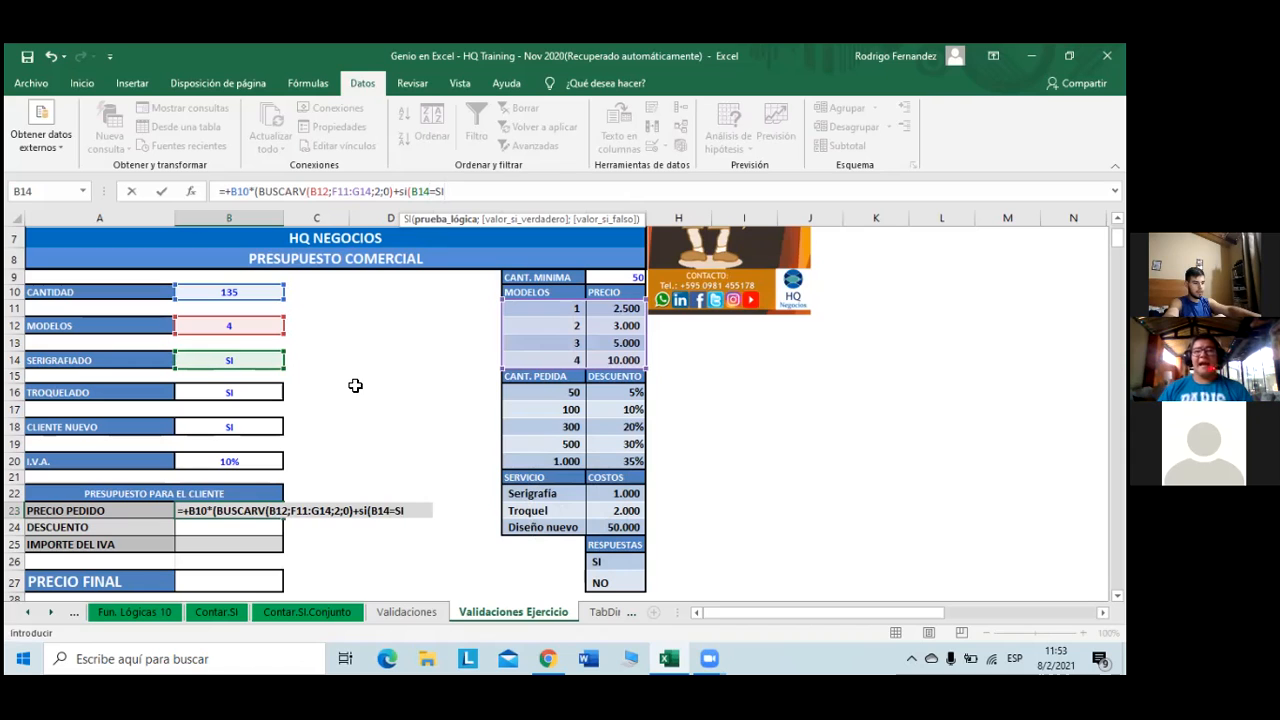
{"action": "type", "text": "\""}
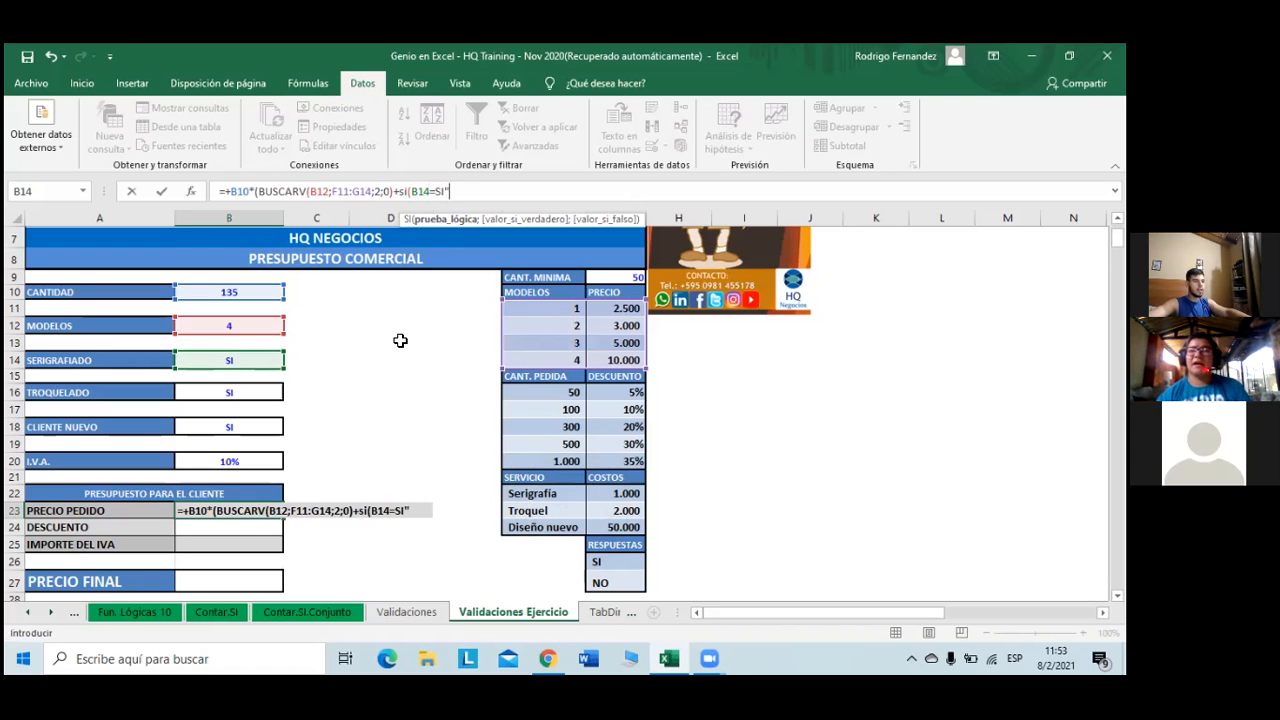
{"action": "left_click", "coordinate": [437, 193]}
{"action": "type", "text": "\""}
{"action": "left_click", "coordinate": [468, 196]}
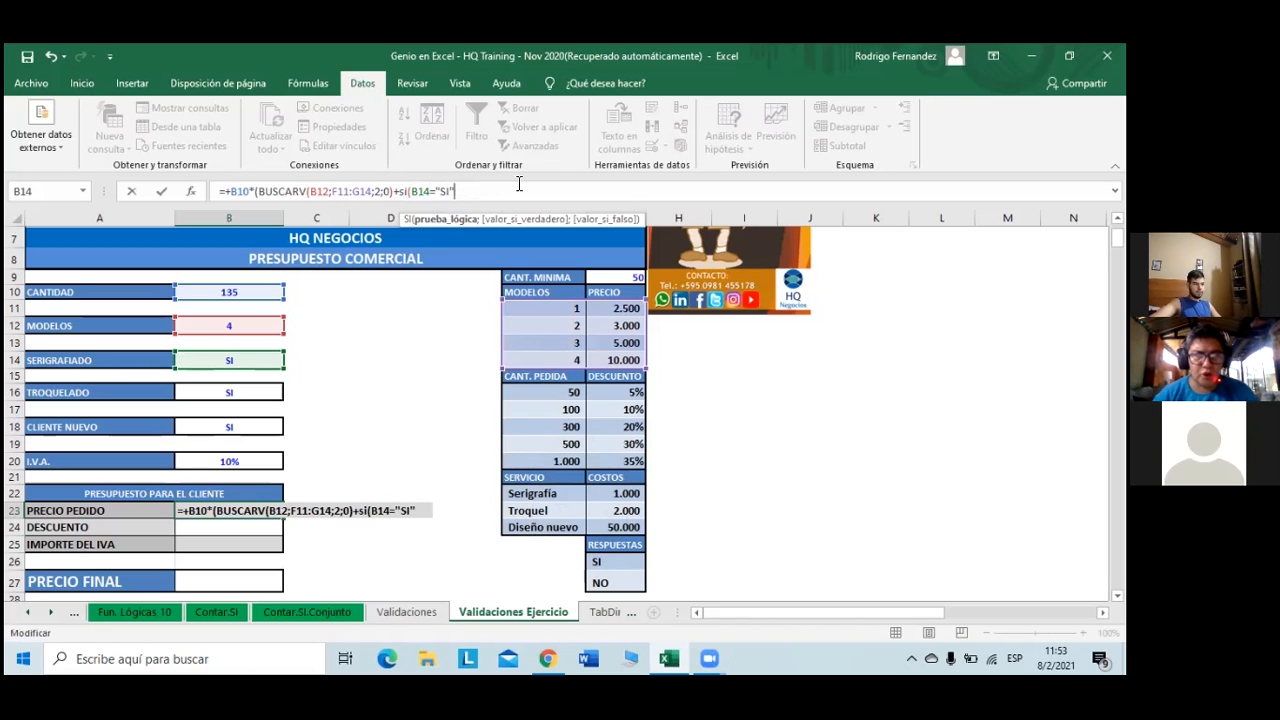
{"action": "type", "text": ";"}
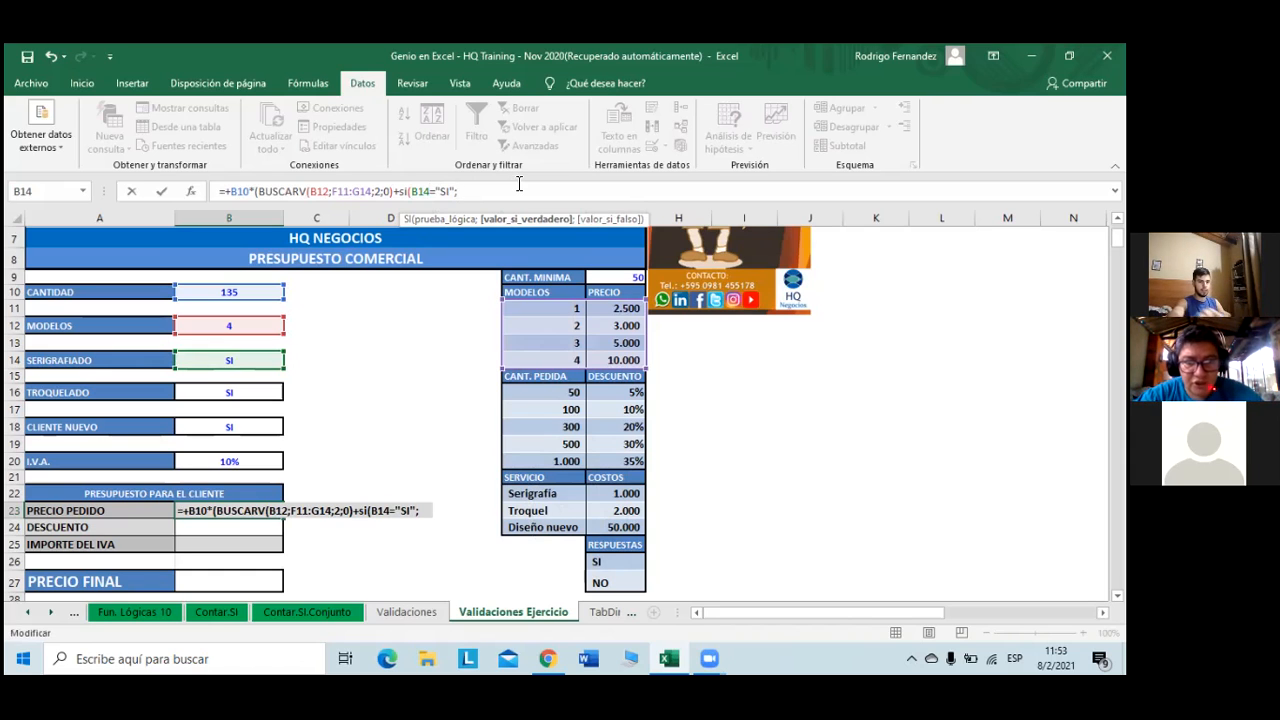
{"action": "type", "text": "+"}
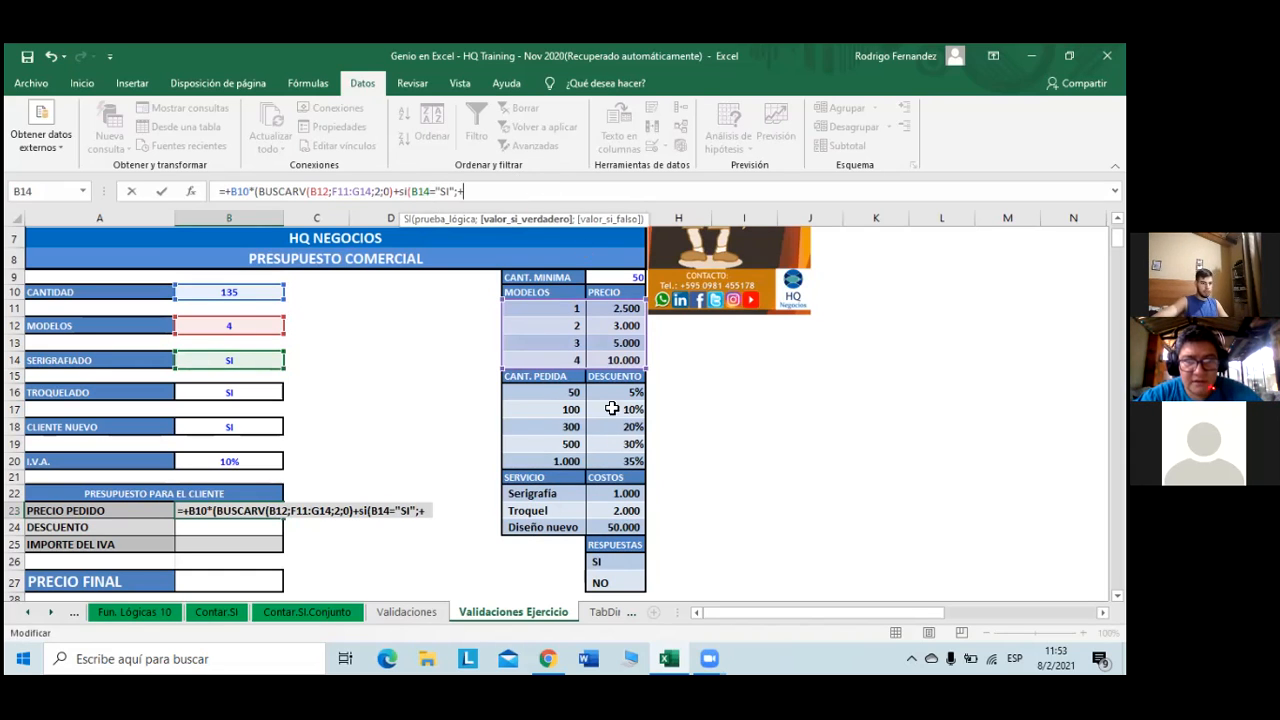
{"action": "left_click", "coordinate": [614, 494]}
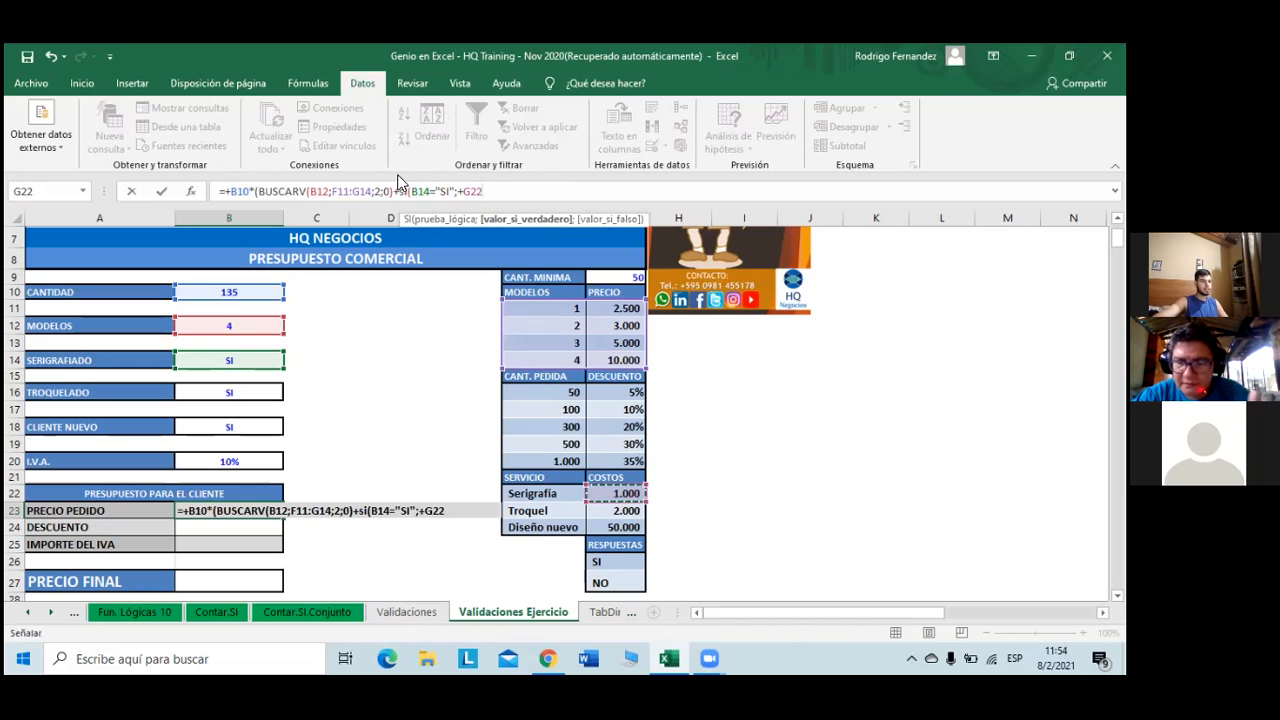
- Close the first term as SI(B14="SI";G22;0) and begin a second SI function
{"action": "left_click", "coordinate": [465, 190]}
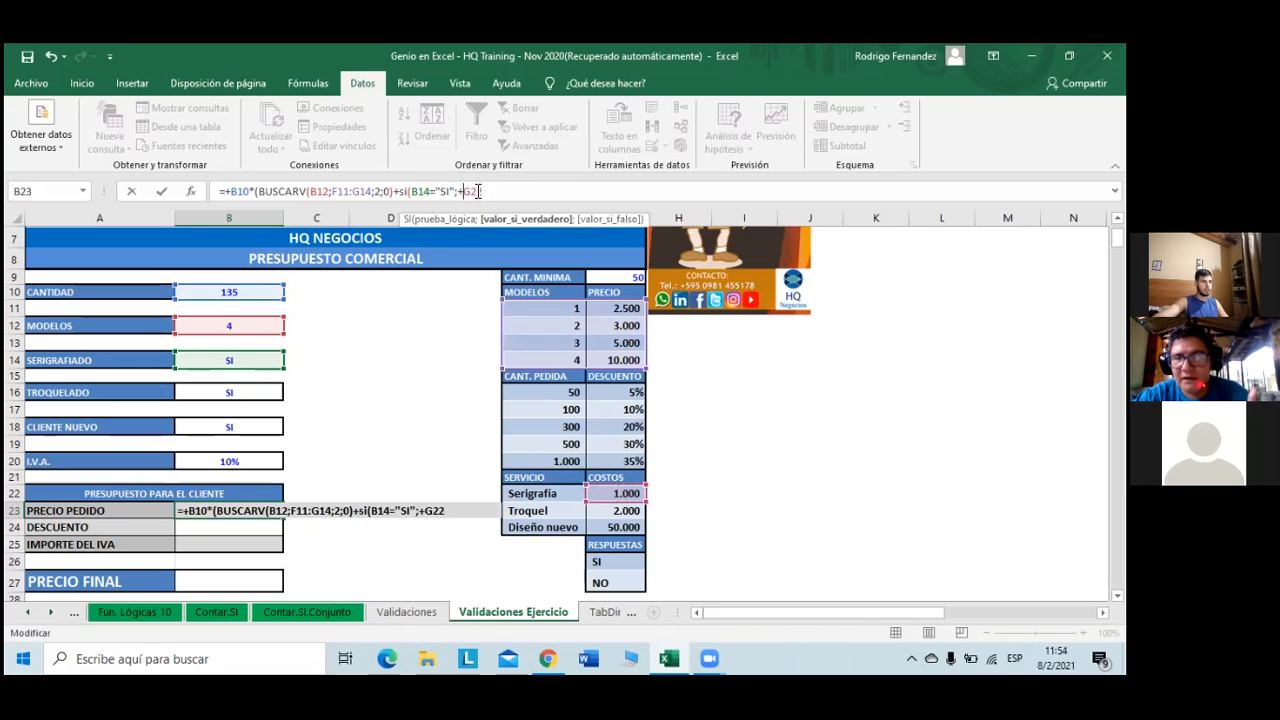
{"action": "key", "text": "BackSpace"}
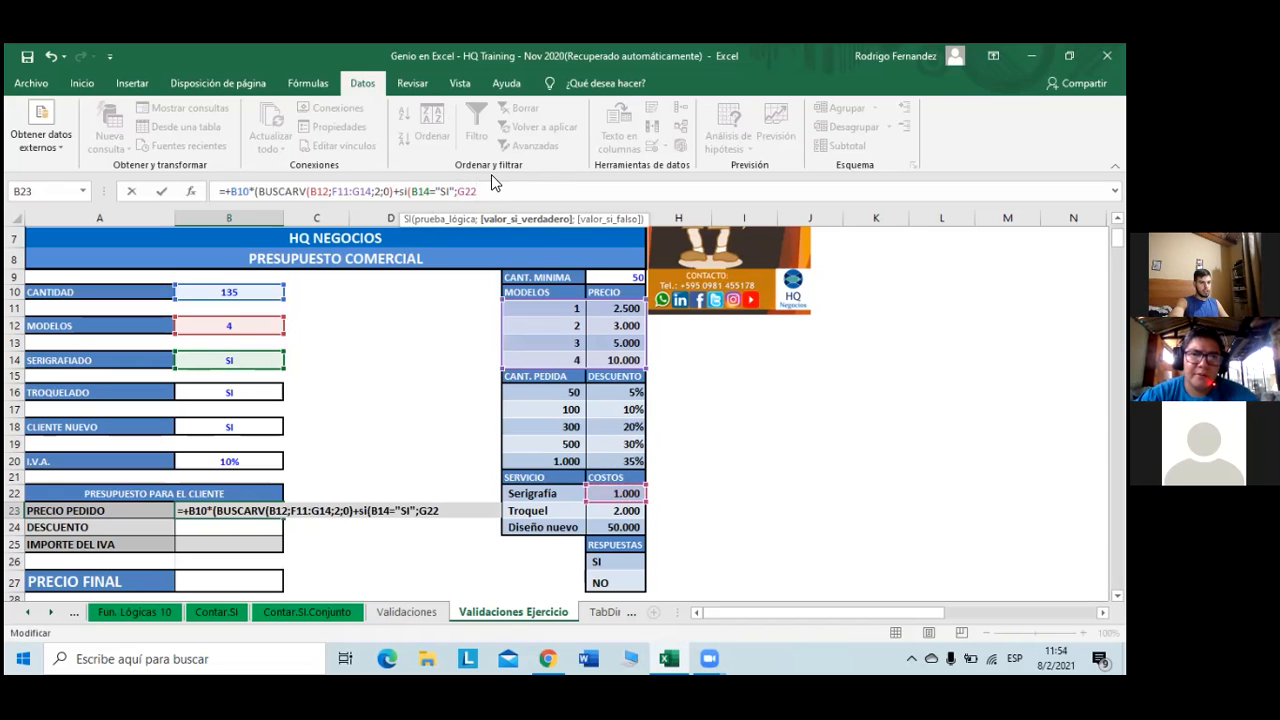
{"action": "type", "text": ";"}
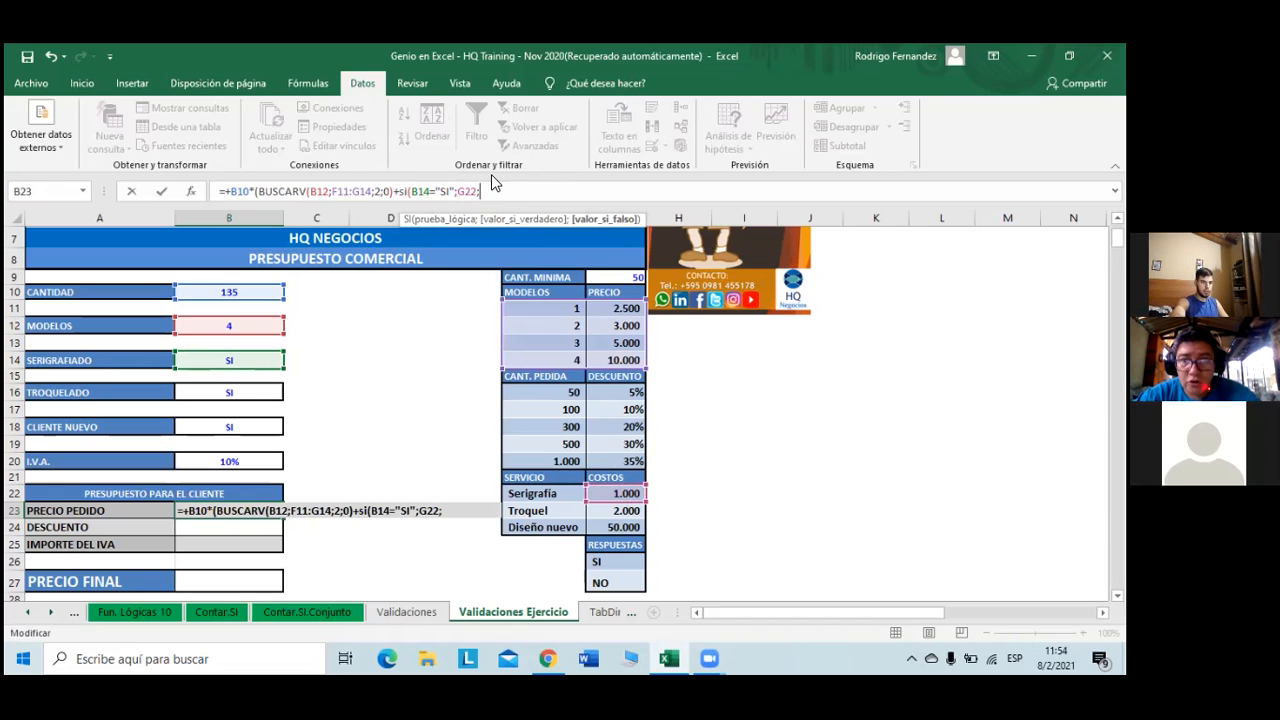
{"action": "type", "text": "0"}
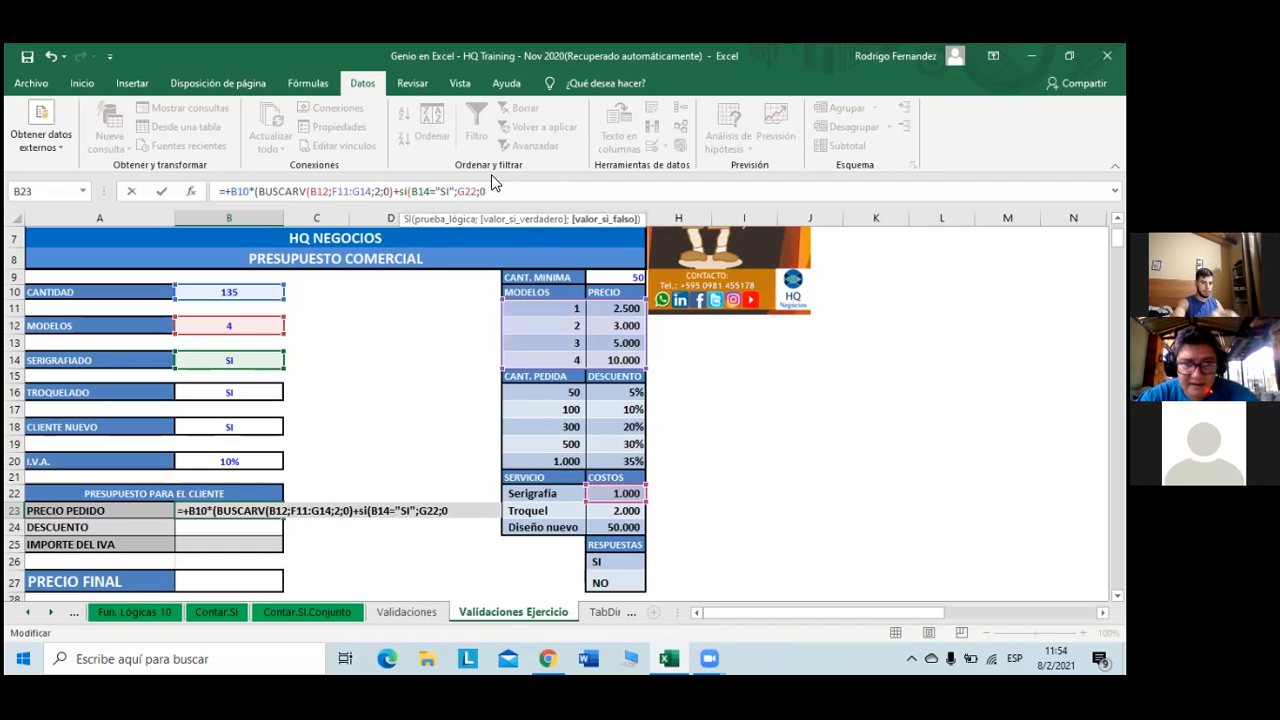
{"action": "type", "text": ")("}
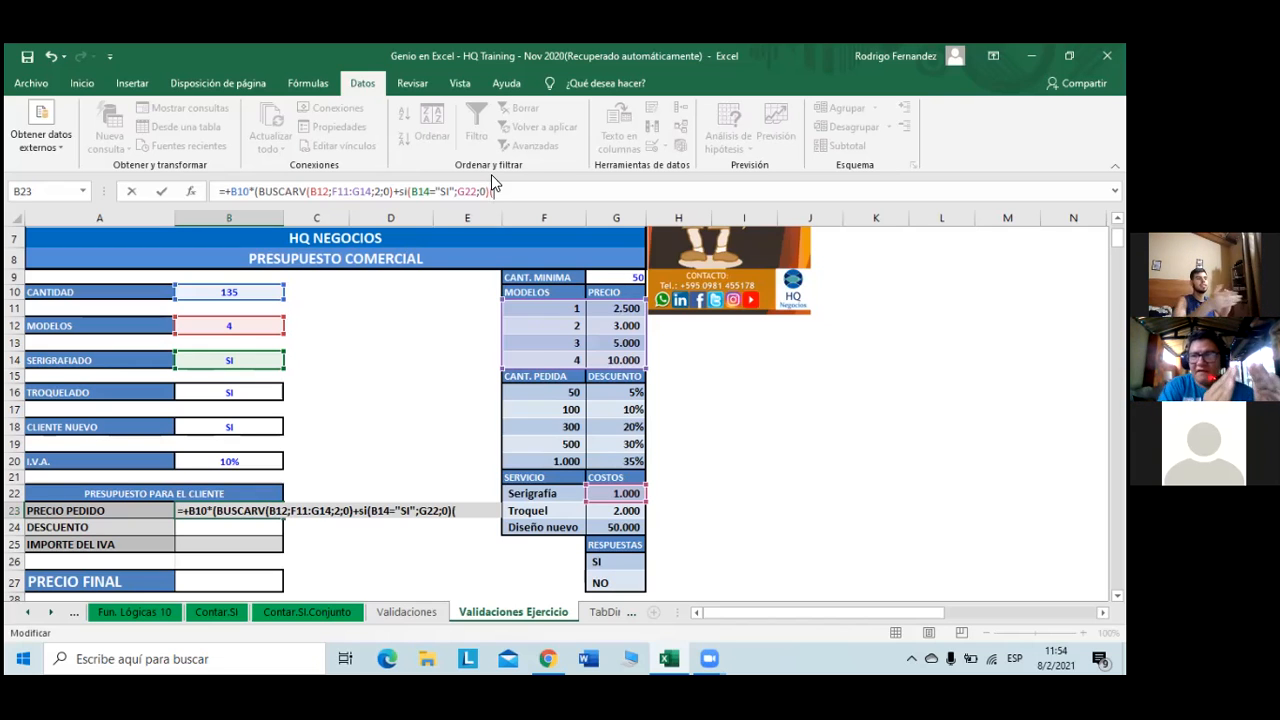
{"action": "key", "text": "BackSpace"}
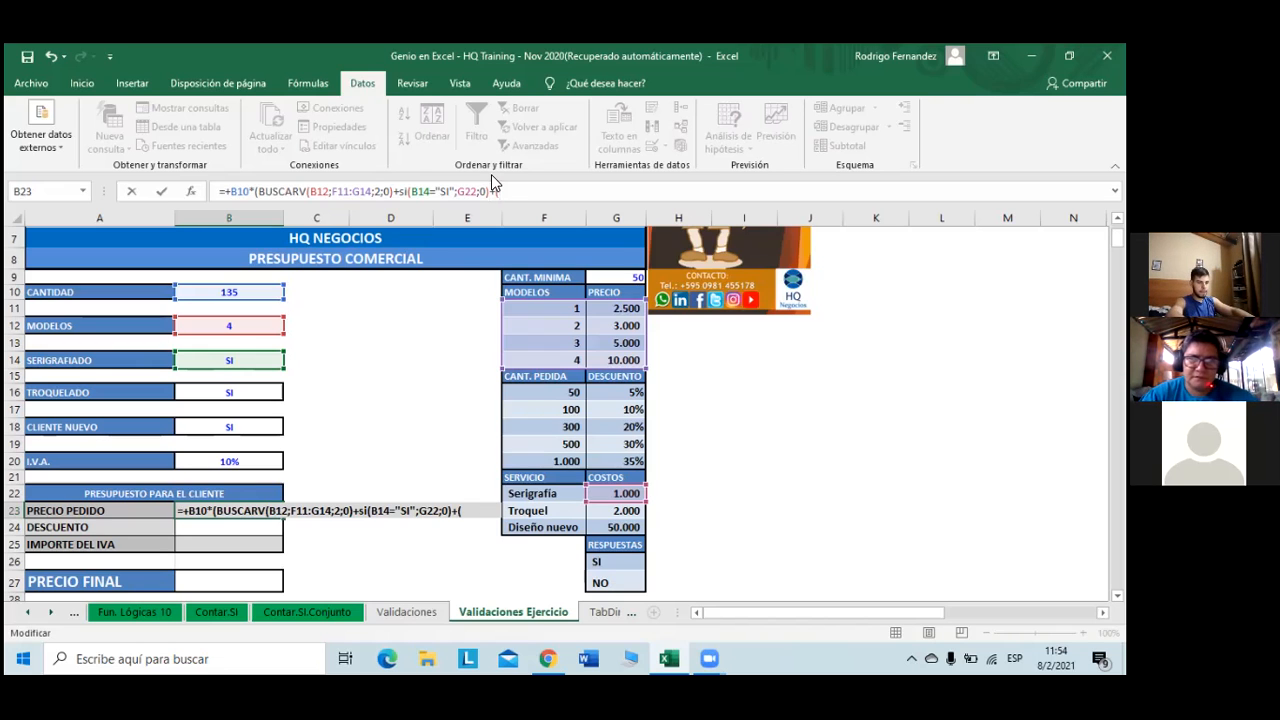
{"action": "type", "text": "si"}
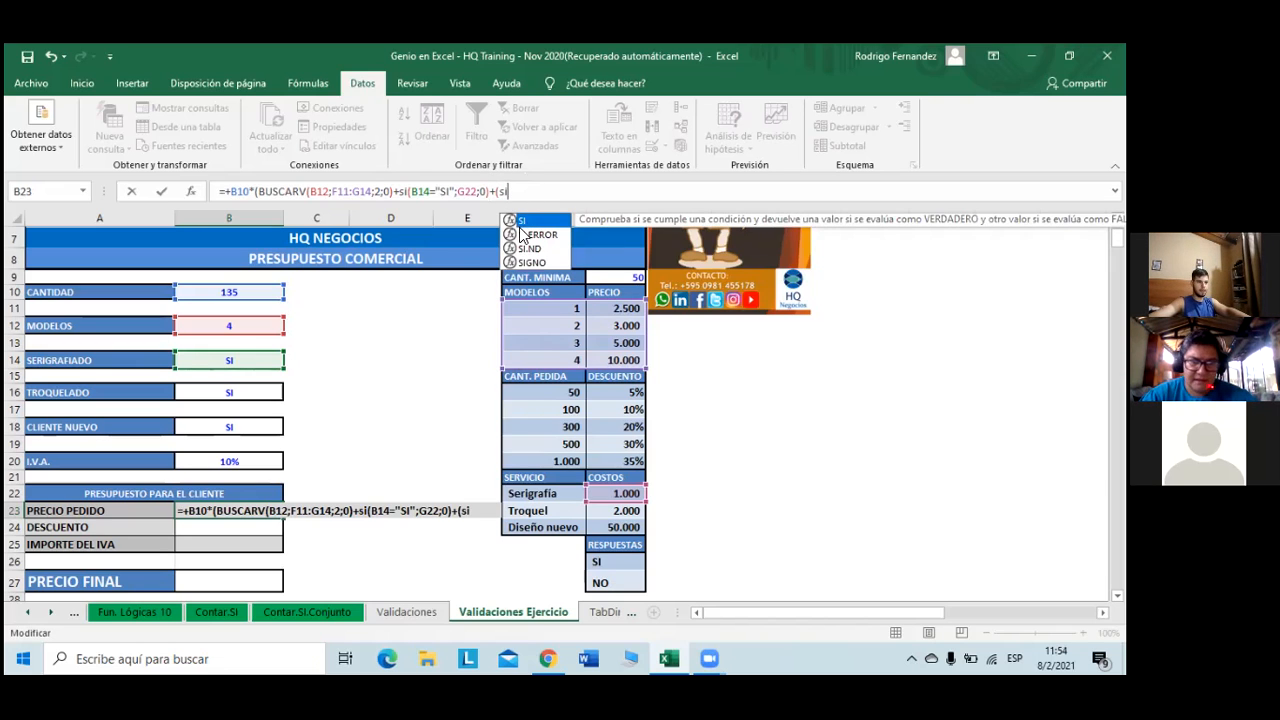
{"action": "key", "text": "Tab"}
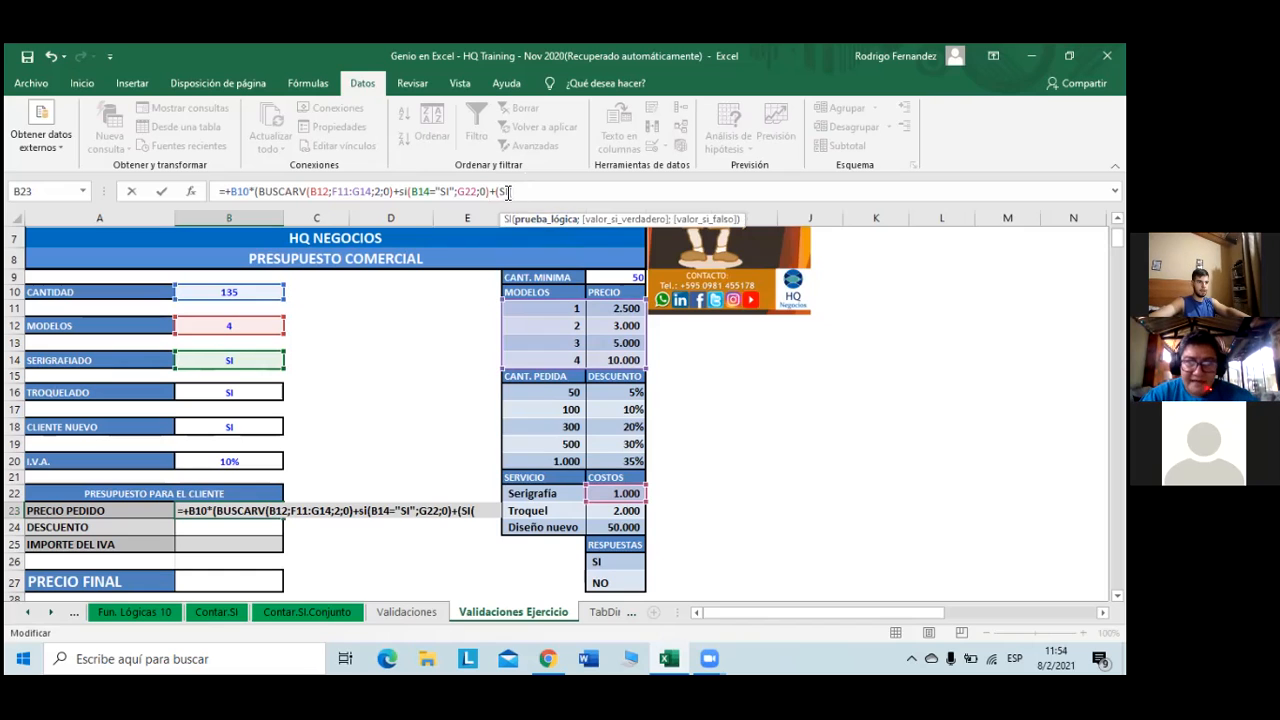
{"action": "left_click", "coordinate": [501, 191]}
{"action": "key", "text": "BackSpace"}
{"action": "left_click", "coordinate": [515, 193]}
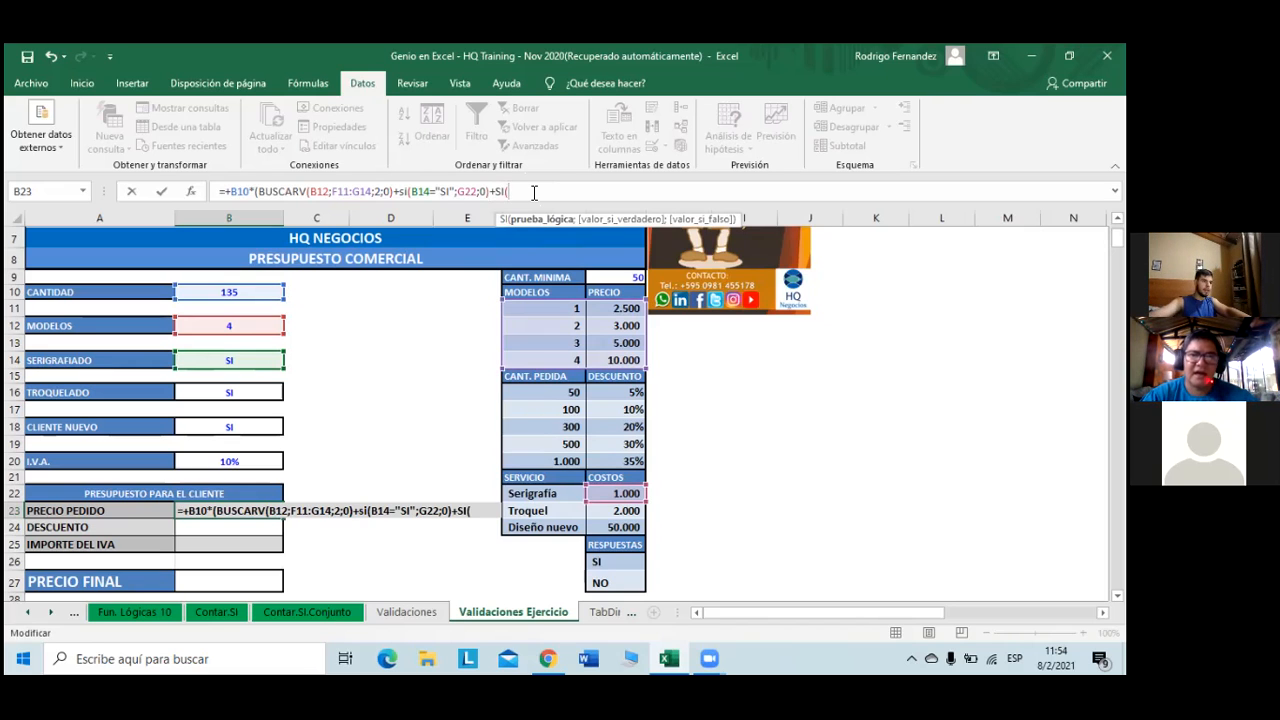
- Add SI(B16="SI";G23;0) for Troquelado, close the outer parenthesis and append a plus
{"action": "left_click", "coordinate": [236, 393]}
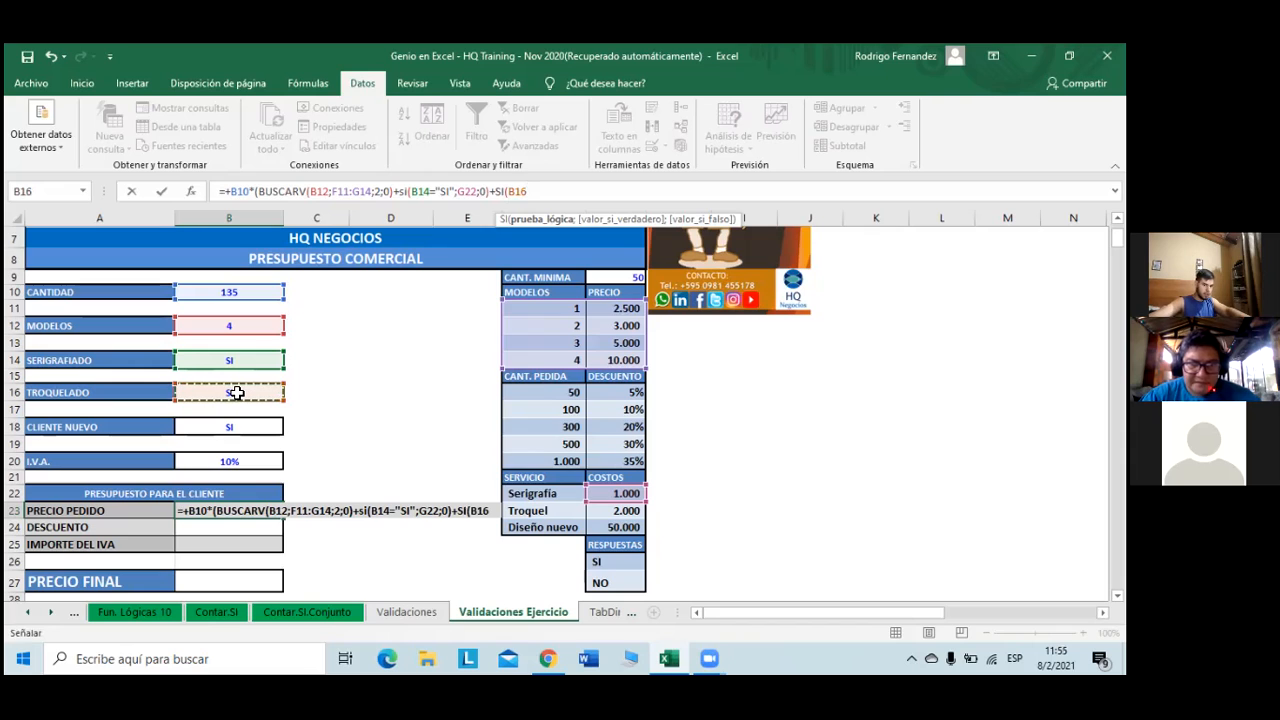
{"action": "type", "text": "="}
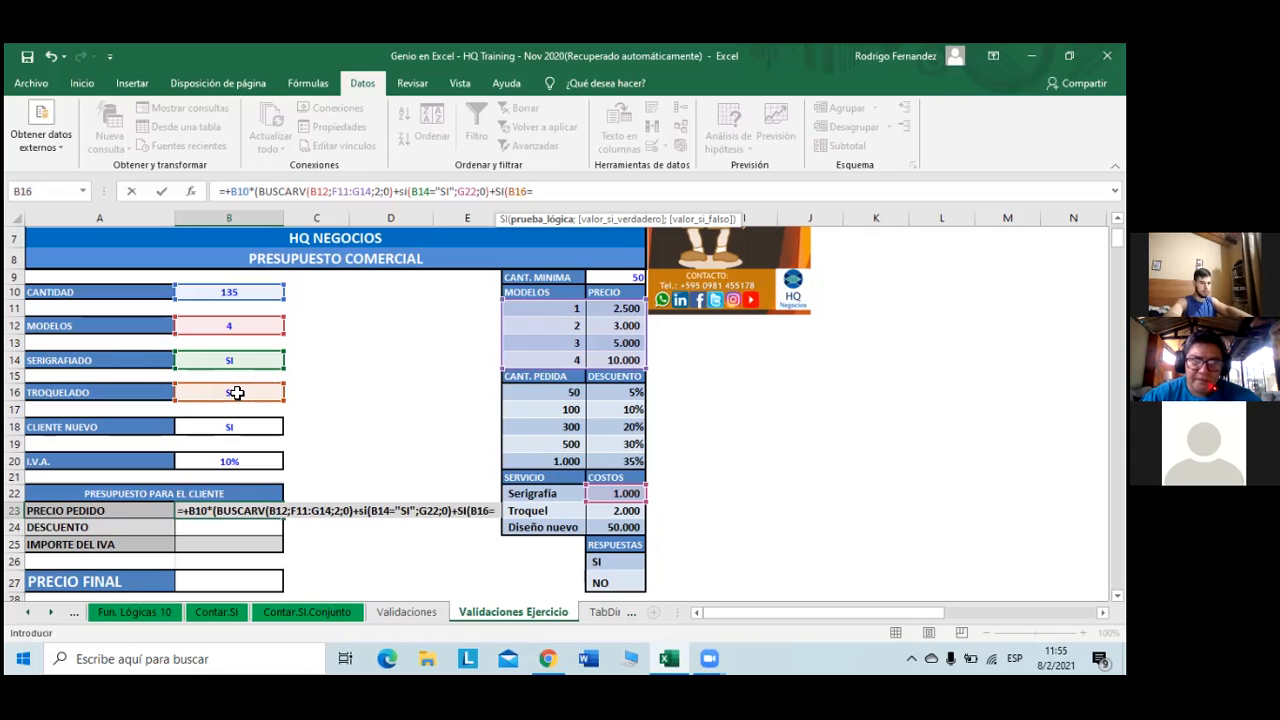
{"action": "type", "text": "\""}
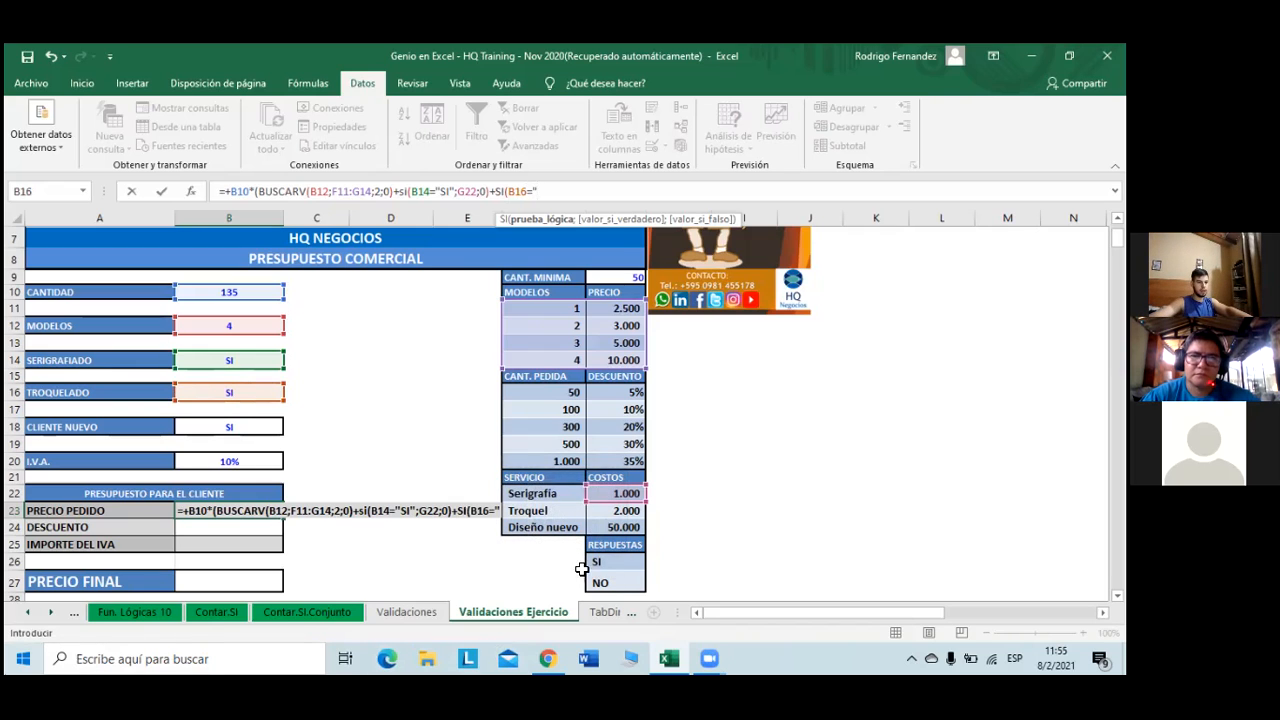
{"action": "left_click", "coordinate": [613, 560]}
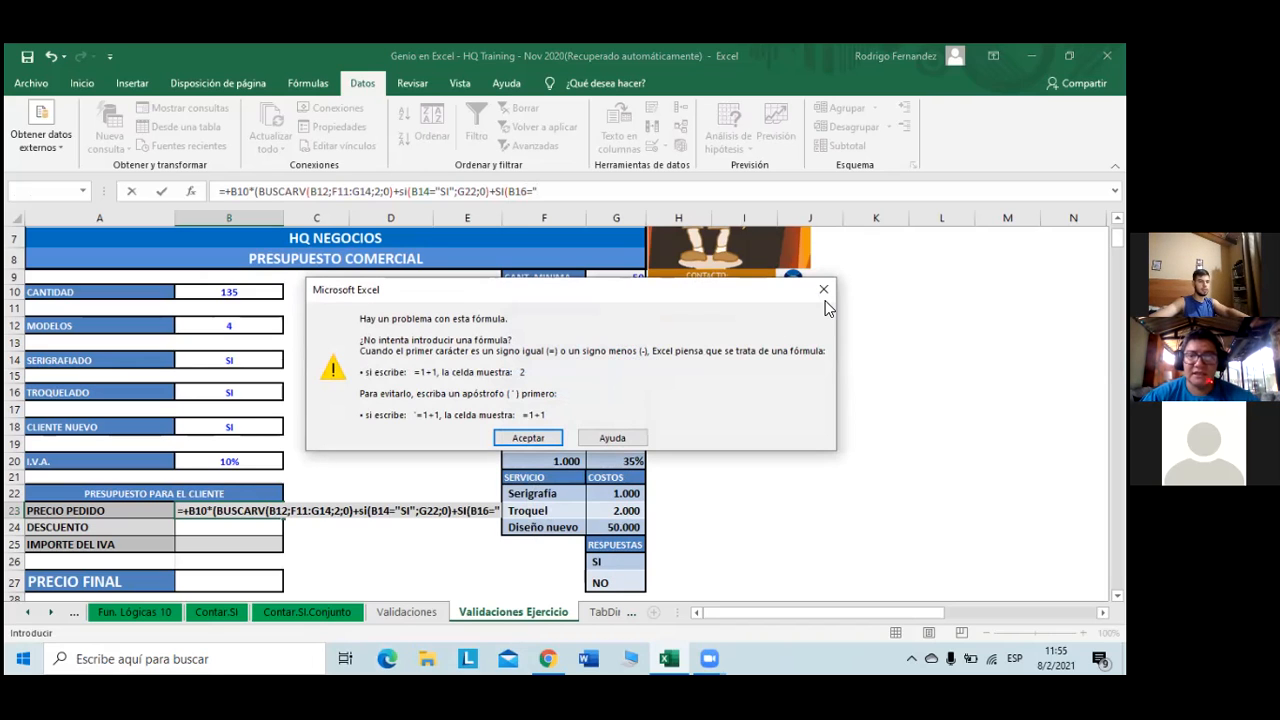
{"action": "left_click", "coordinate": [532, 437]}
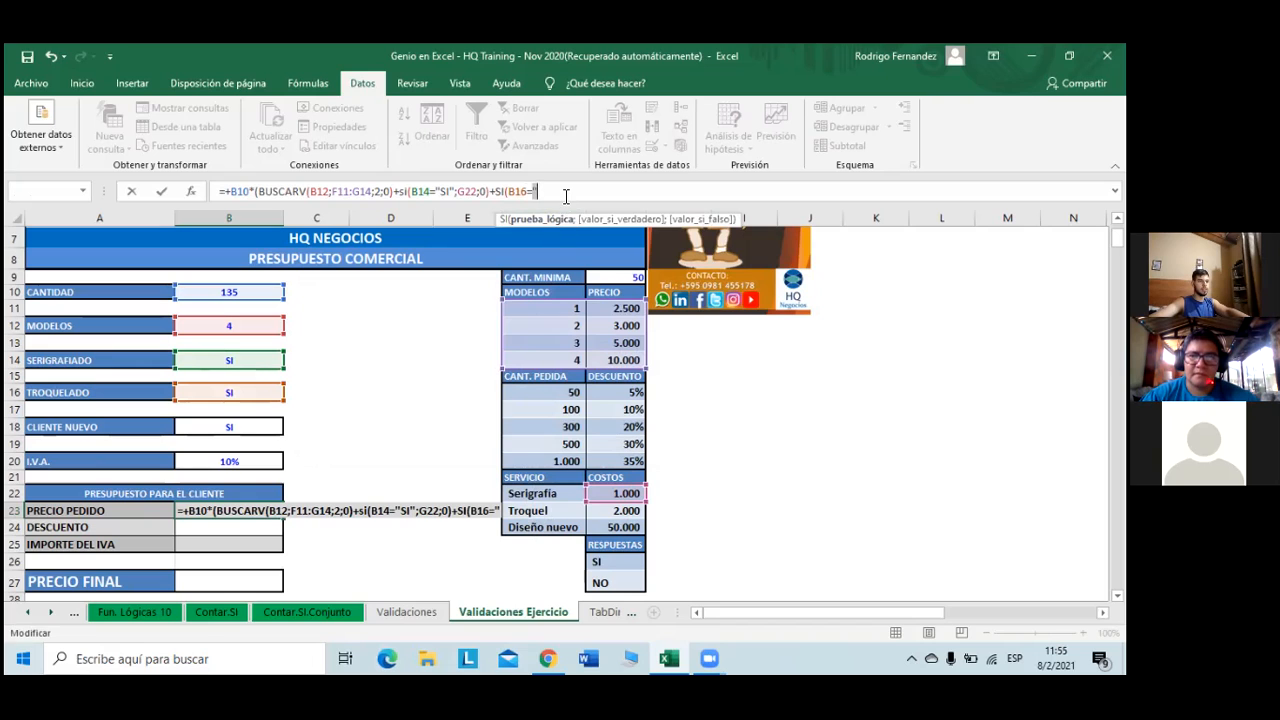
{"action": "type", "text": "SI"}
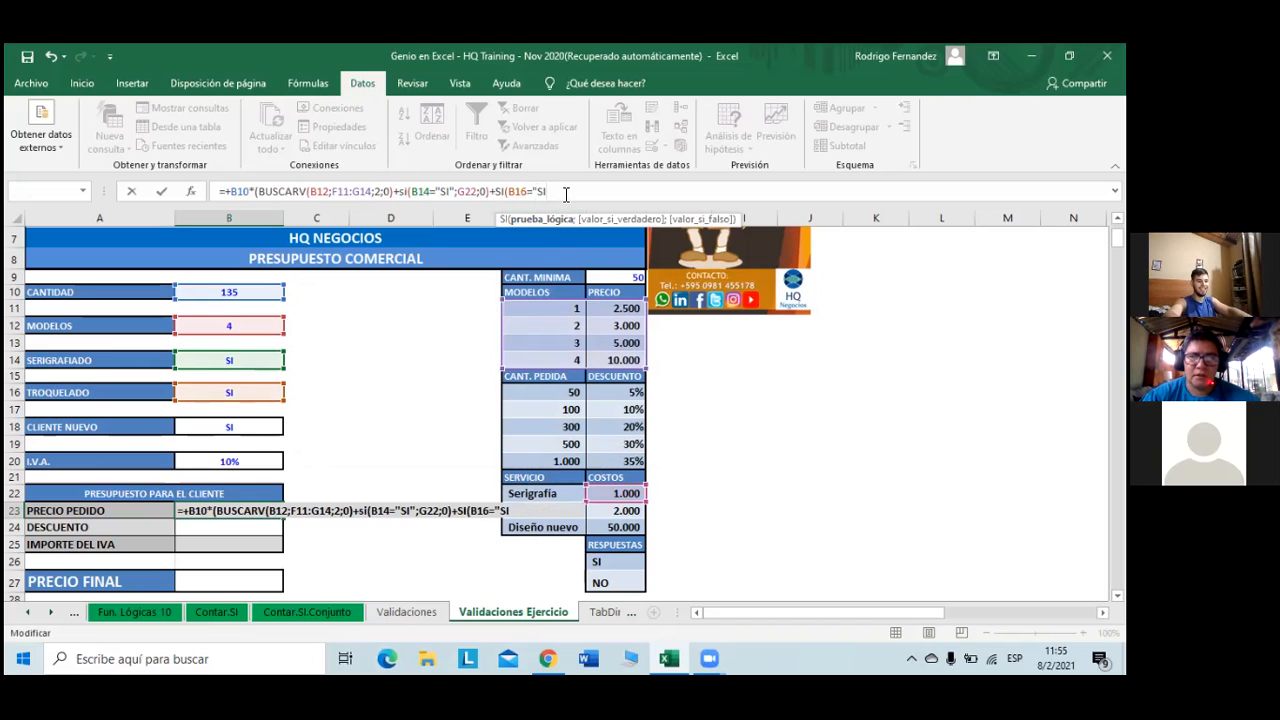
{"action": "type", "text": "\""}
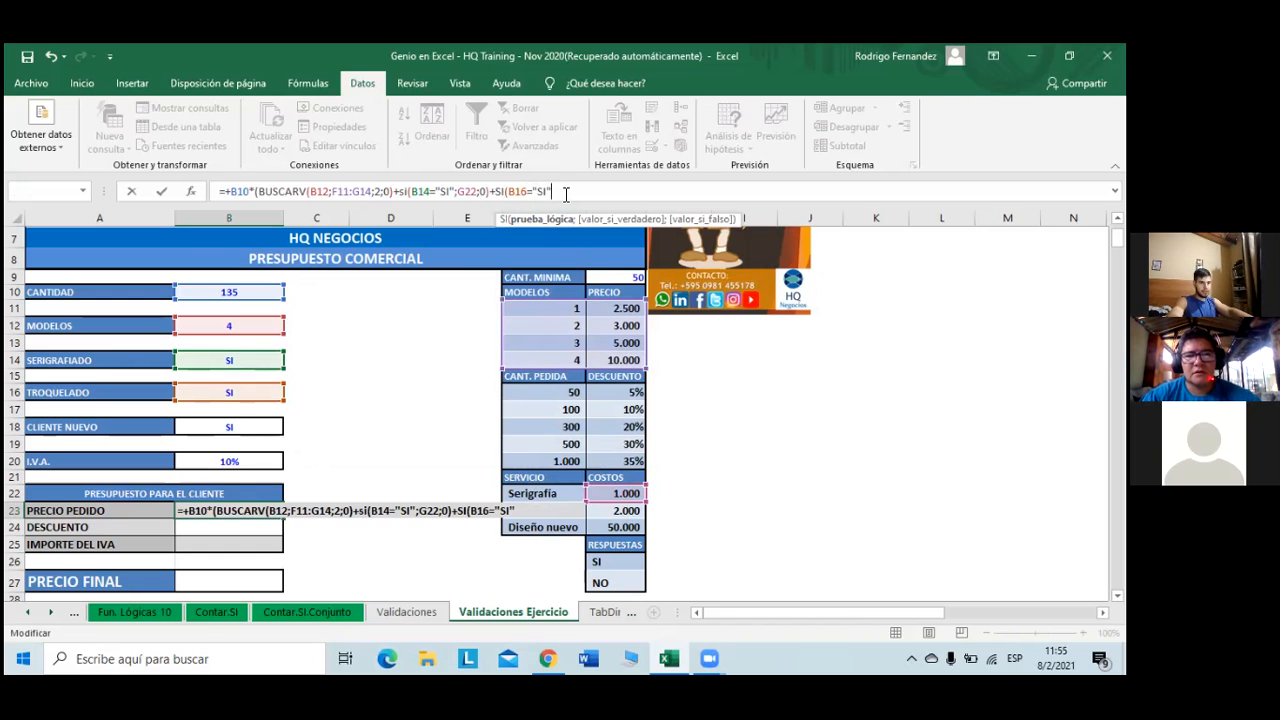
{"action": "type", "text": ";"}
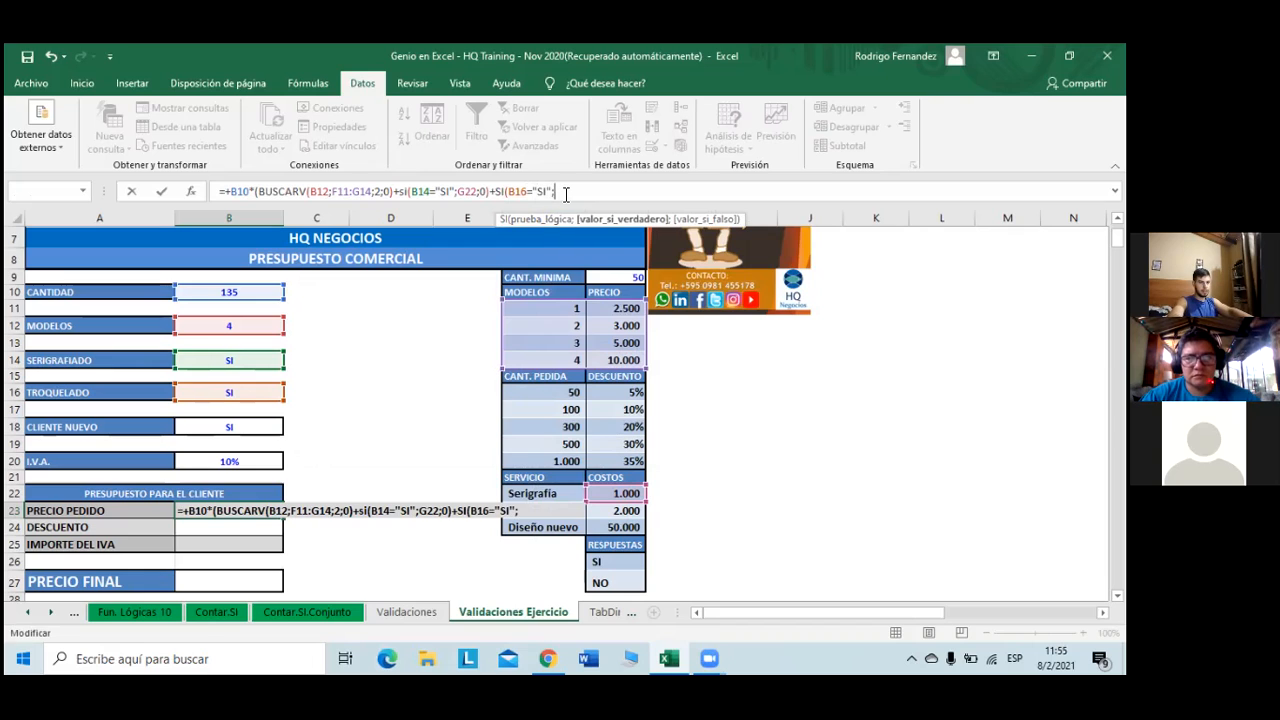
{"action": "left_click", "coordinate": [621, 511]}
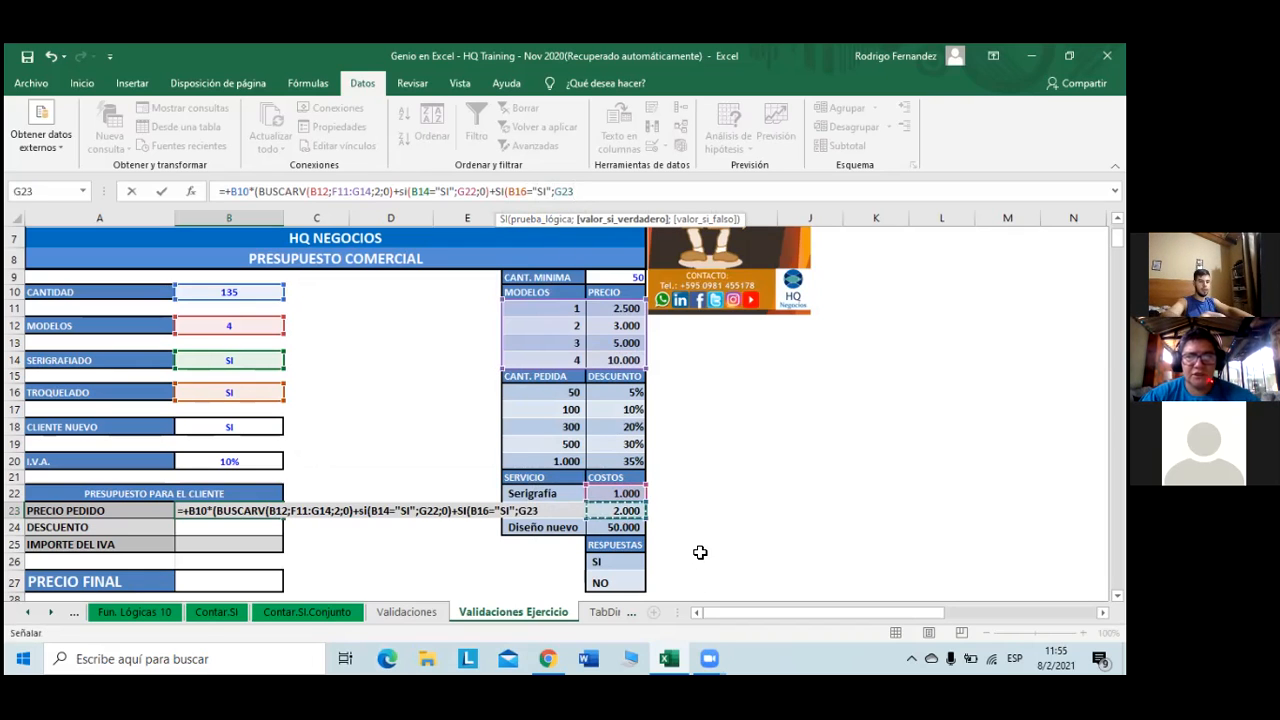
{"action": "type", "text": ";"}
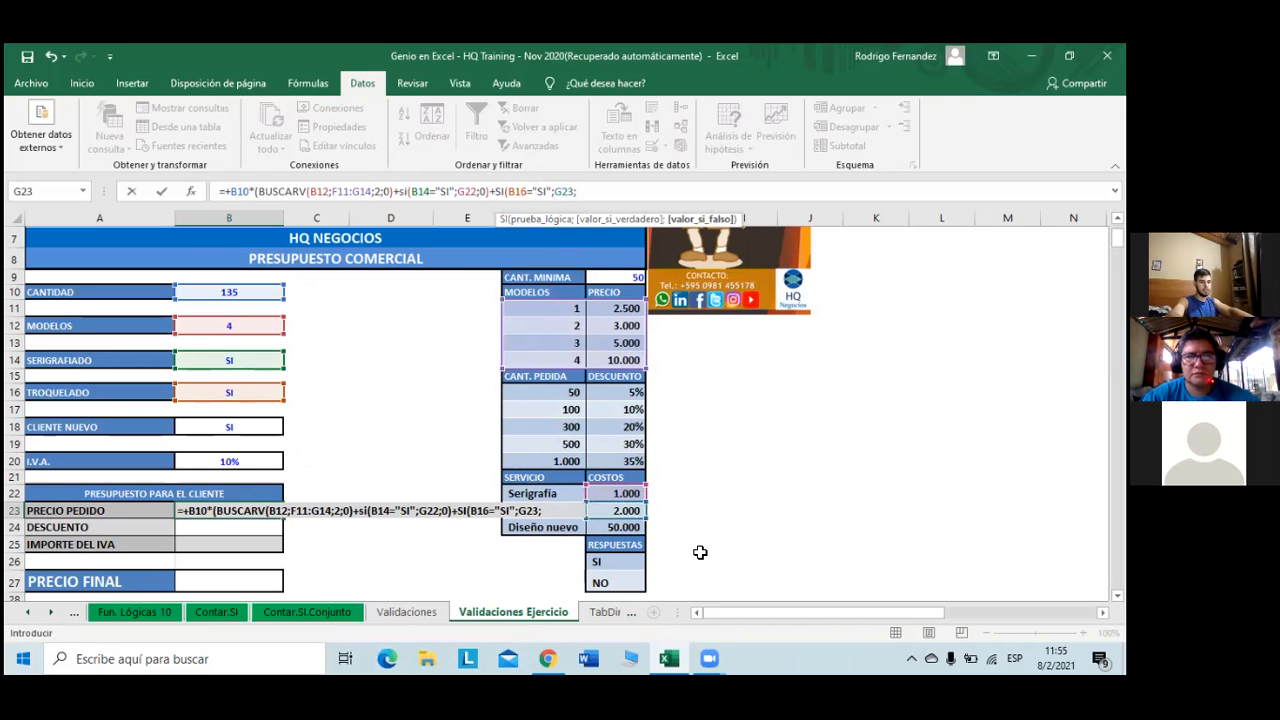
{"action": "type", "text": "0"}
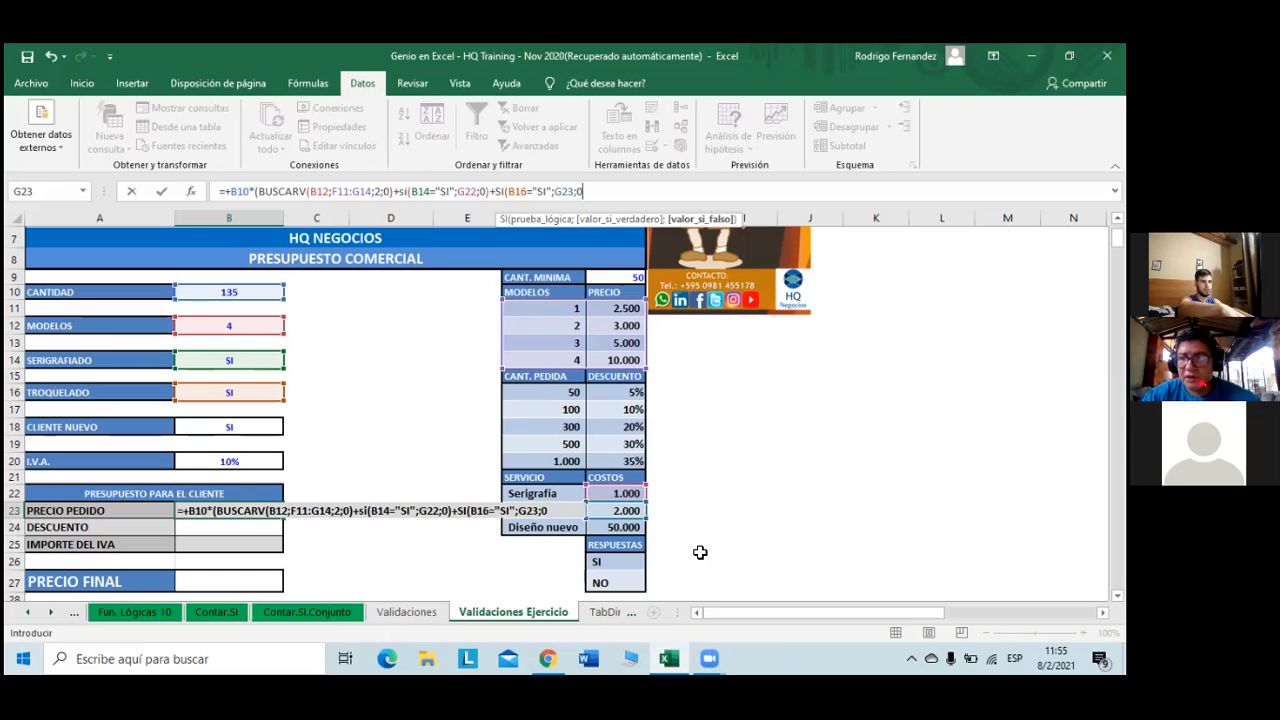
{"action": "type", "text": ")"}
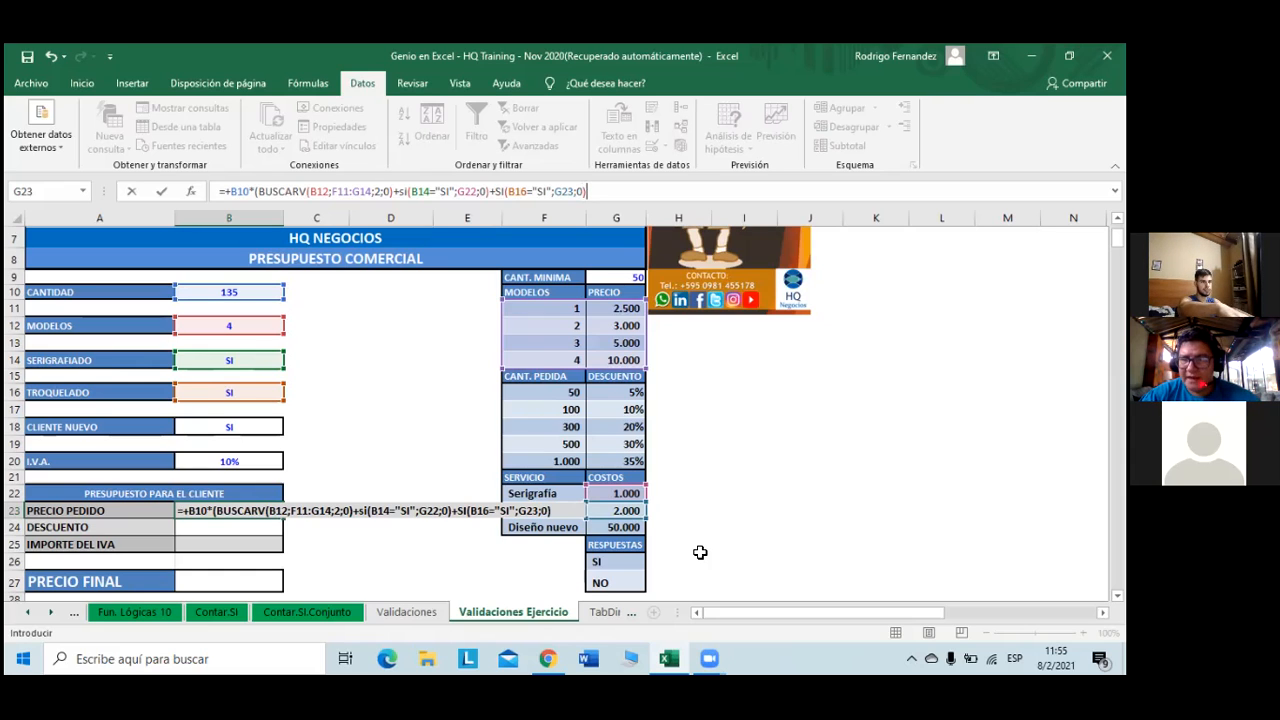
{"action": "key", "text": "Caps_Lock"}
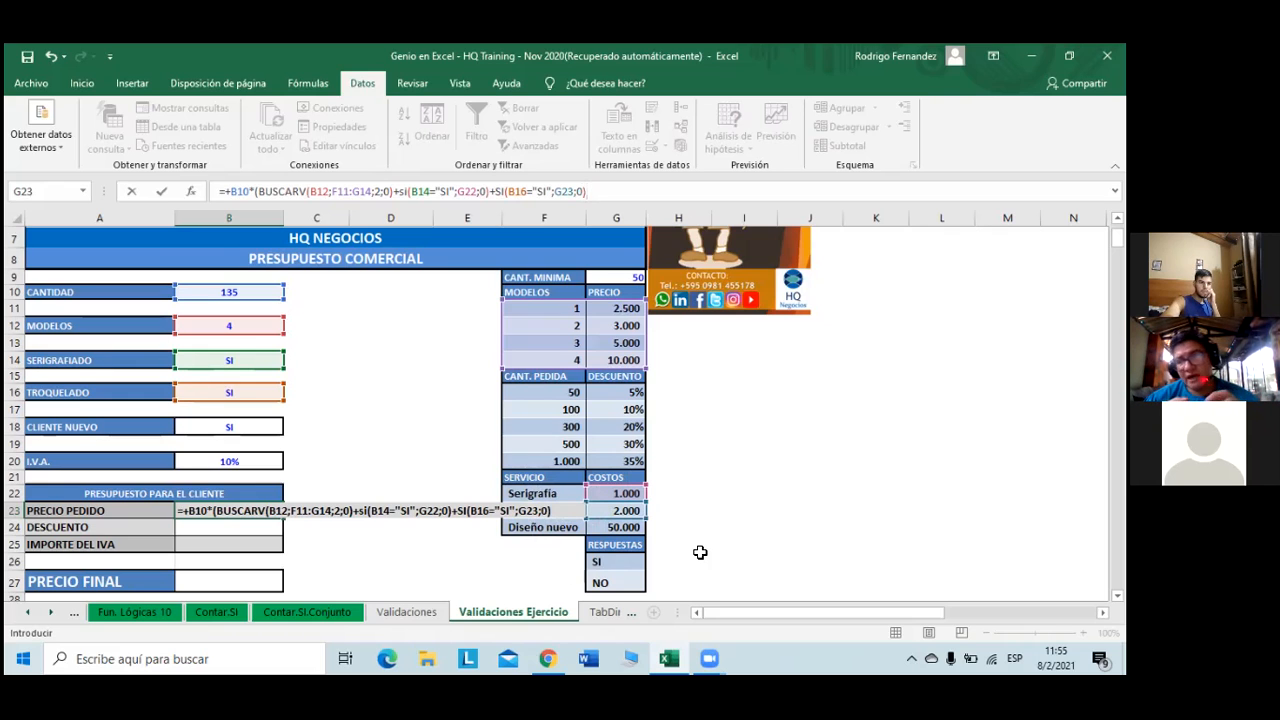
{"action": "type", "text": ")"}
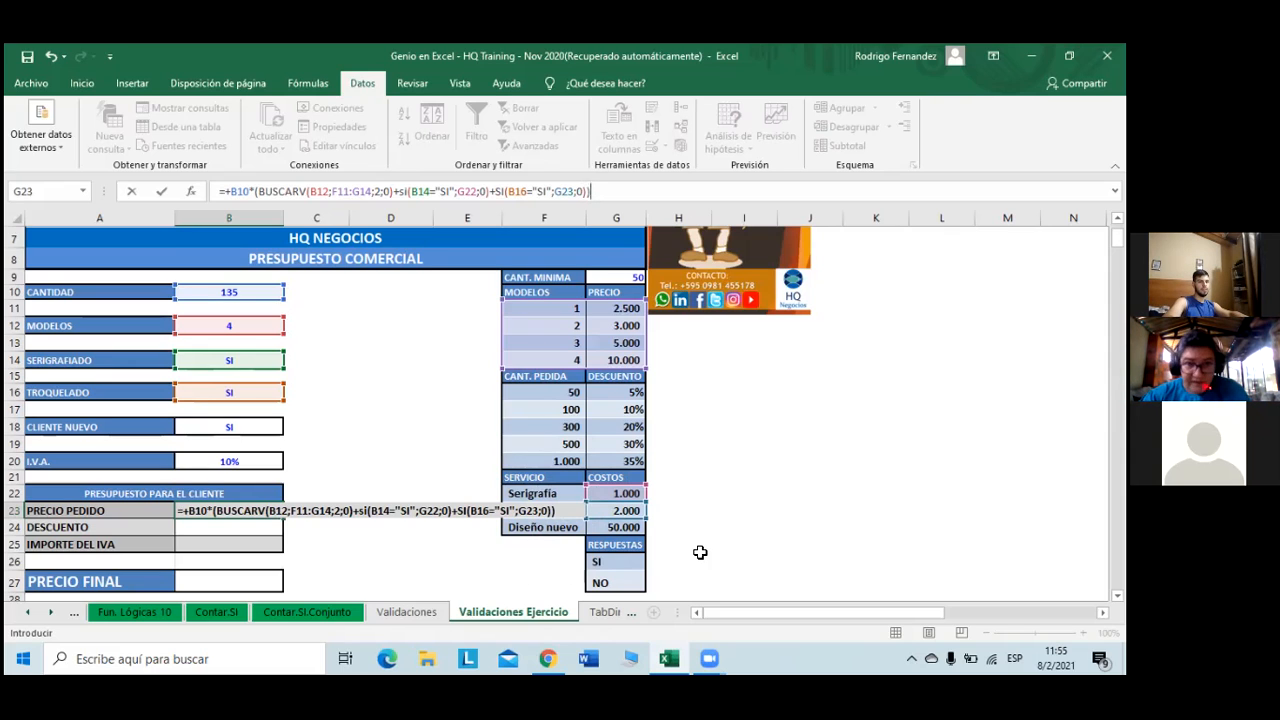
{"action": "type", "text": "+"}
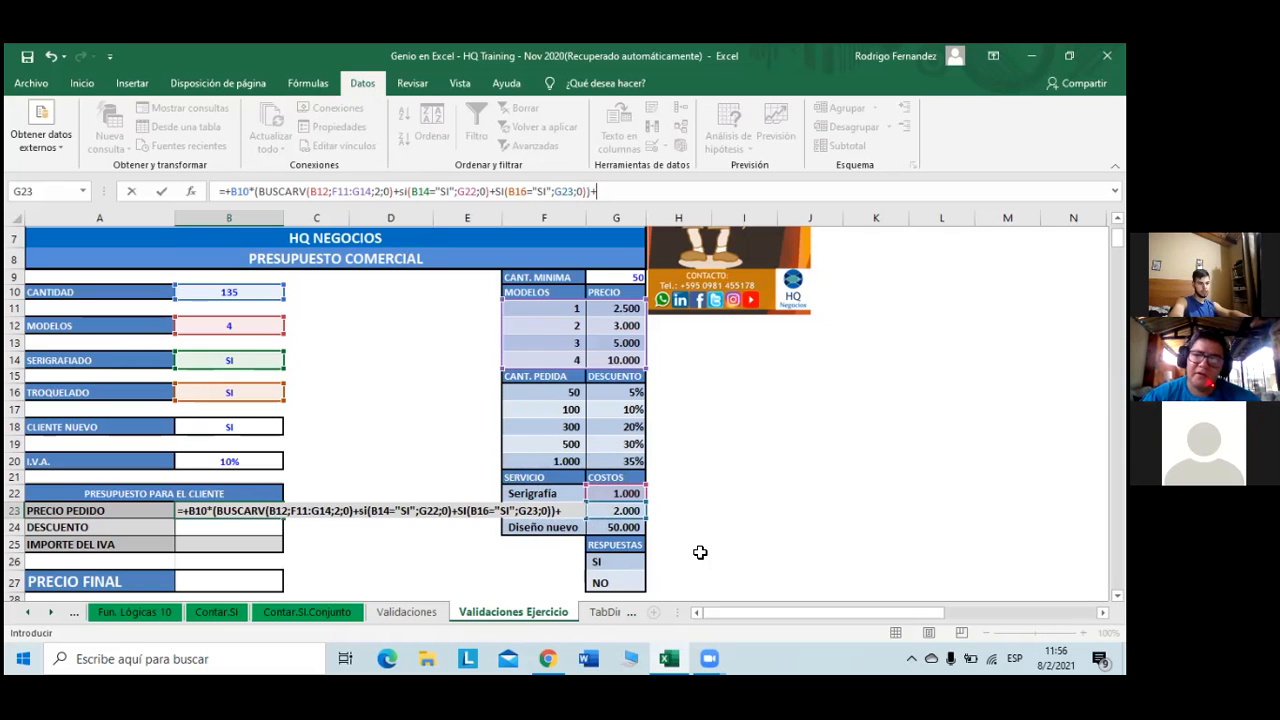
- Append SI(B18=G26;G24;0) for the Diseño nuevo cost and commit B23, showing 1.805.000
{"action": "type", "text": "si"}
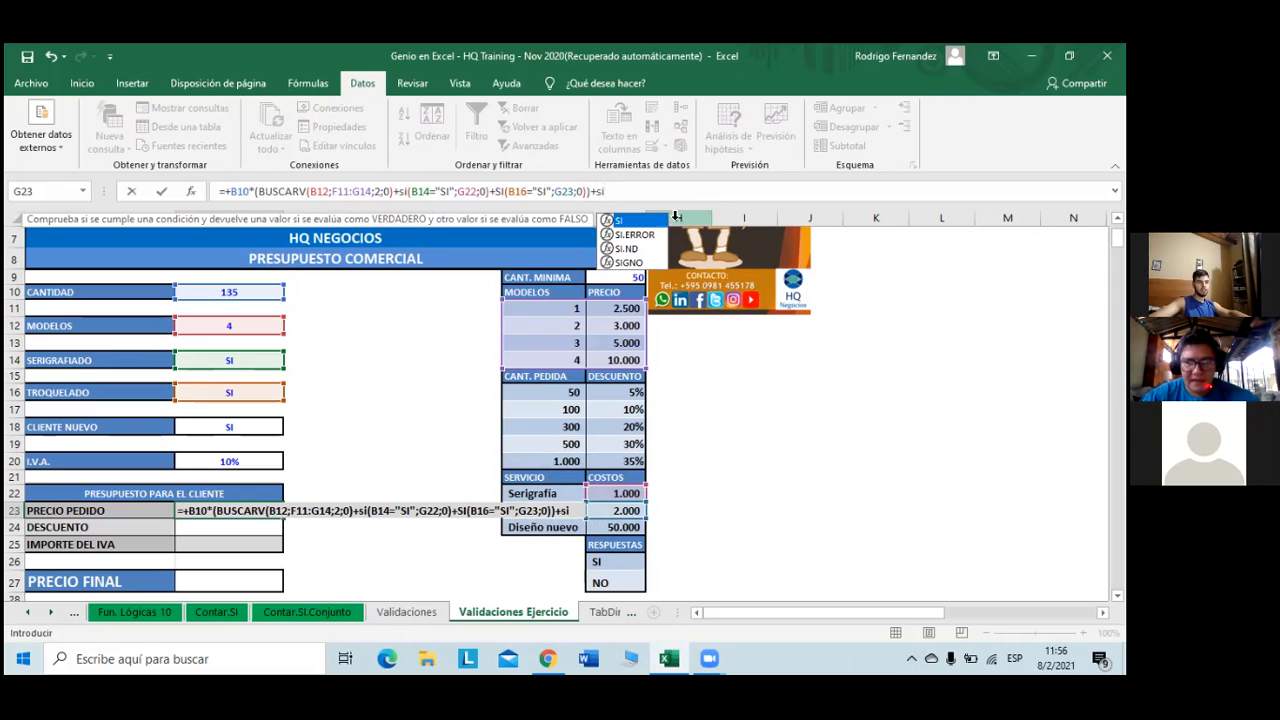
{"action": "double_click", "coordinate": [633, 222]}
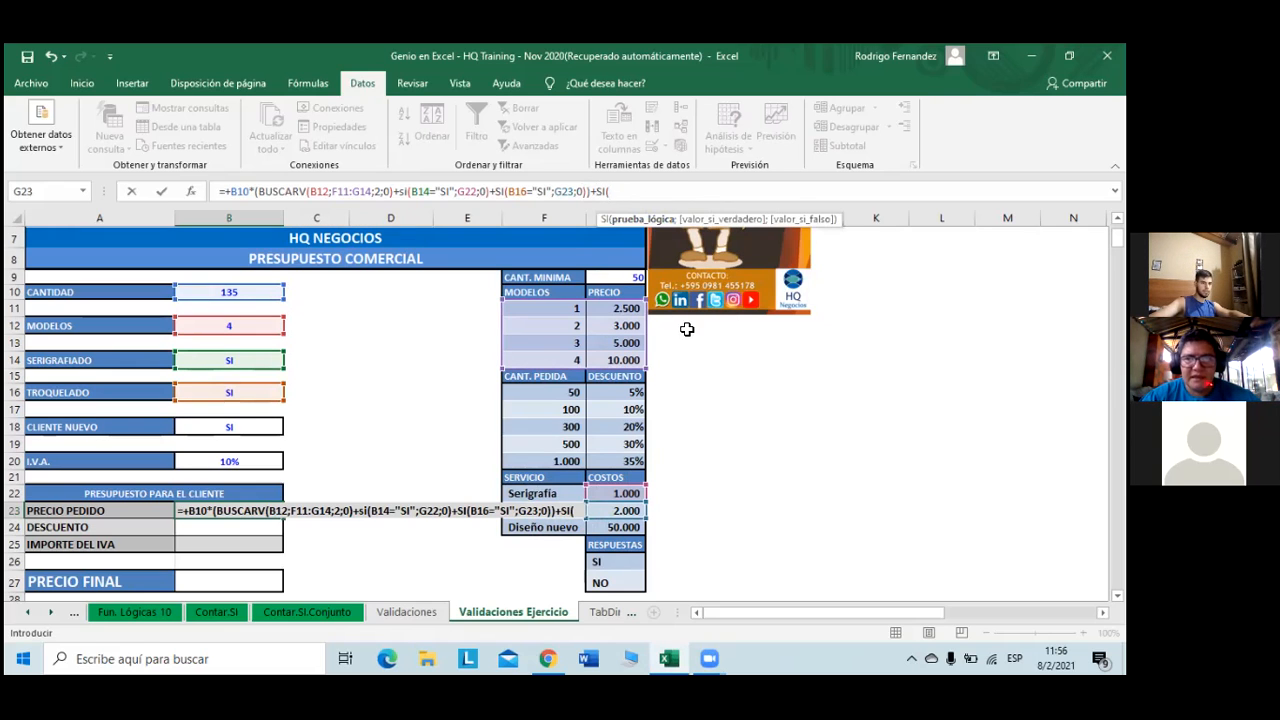
{"action": "left_click", "coordinate": [231, 431]}
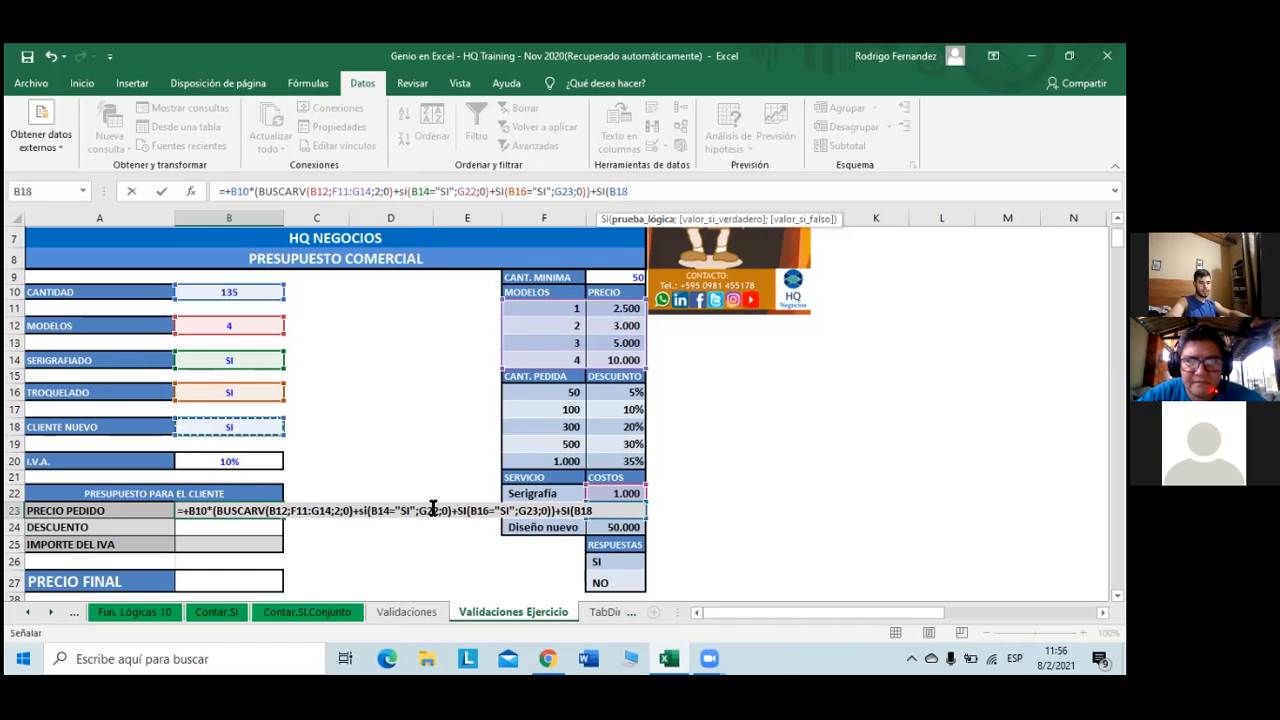
{"action": "type", "text": "="}
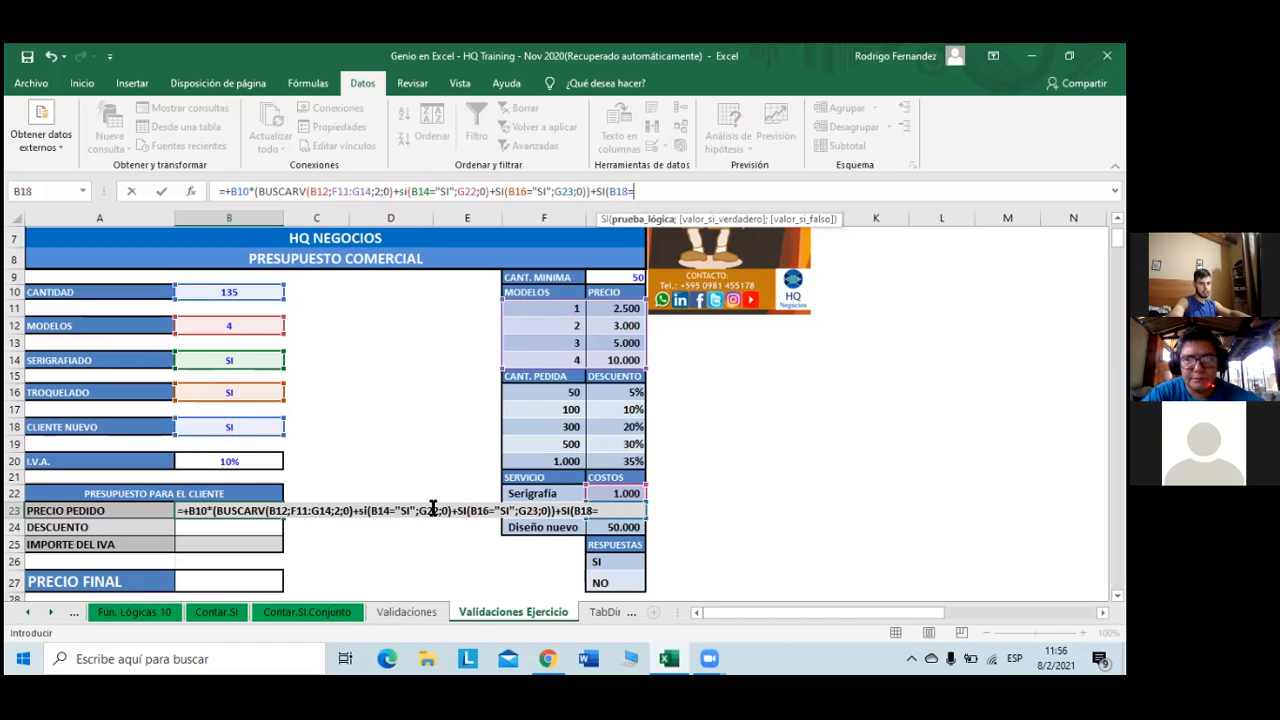
{"action": "left_click", "coordinate": [609, 562]}
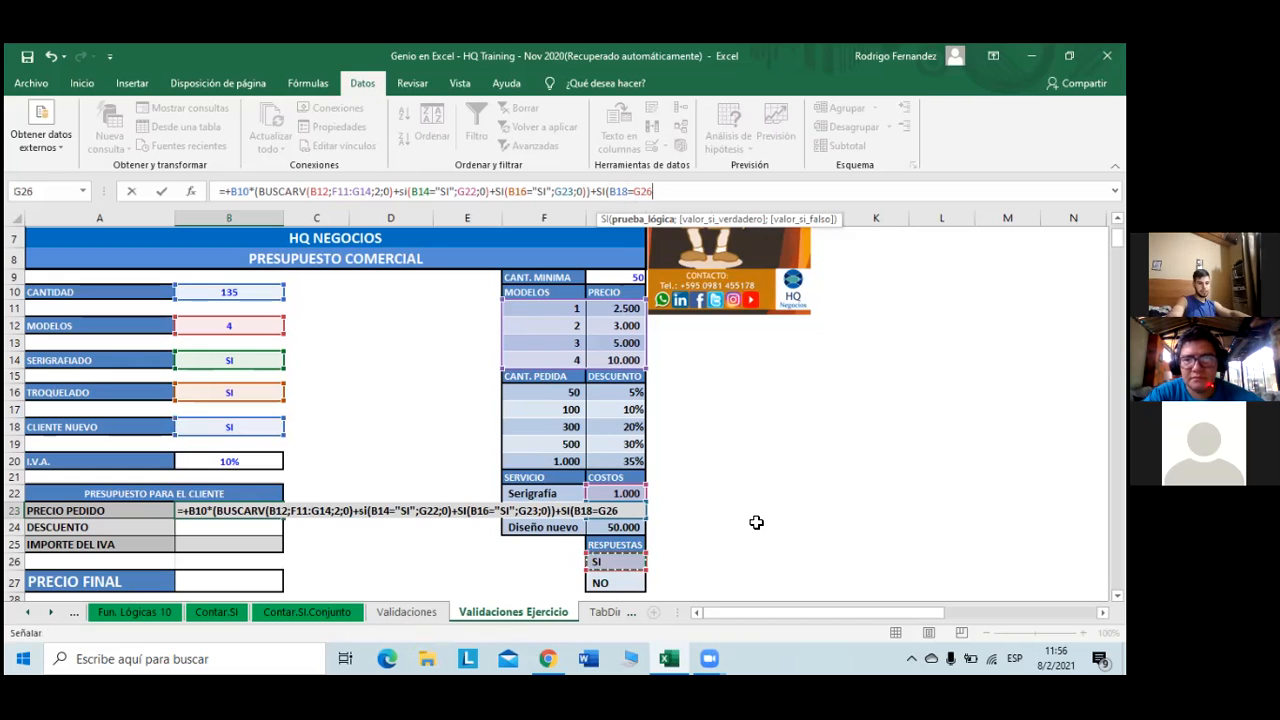
{"action": "type", "text": ";"}
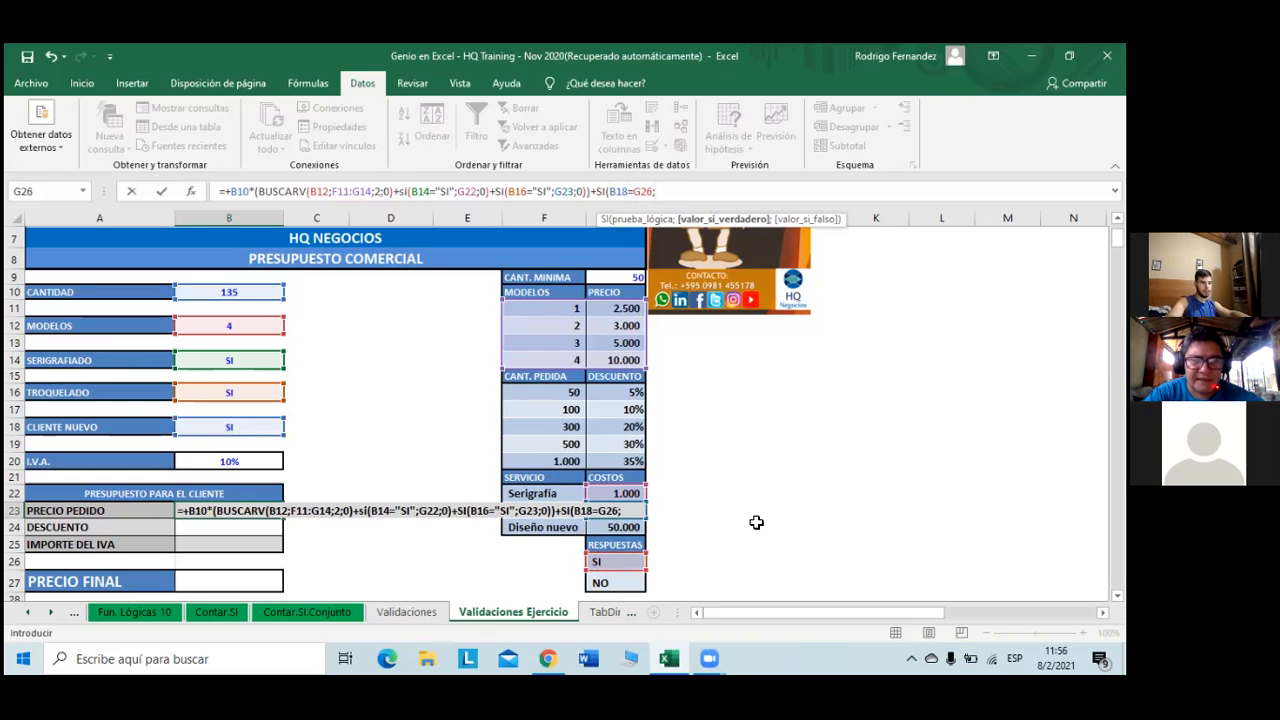
{"action": "left_click", "coordinate": [624, 531]}
{"action": "type", "text": ";0"}
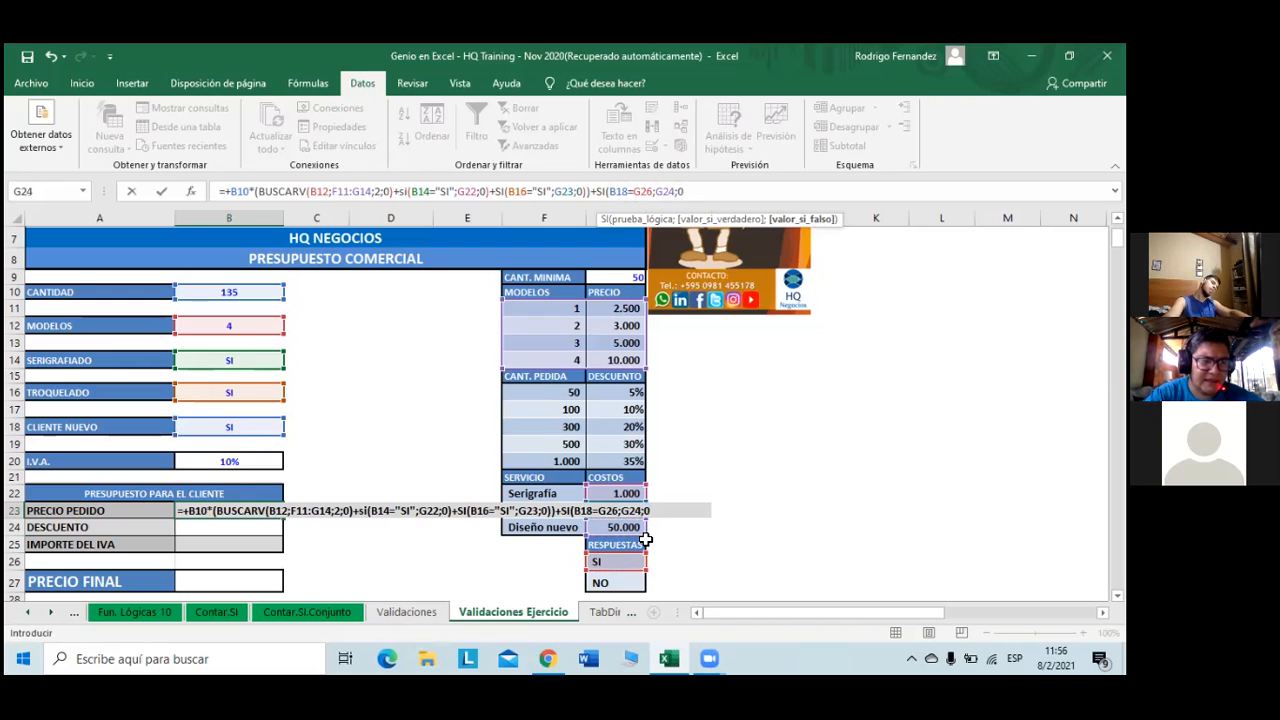
{"action": "type", "text": ")"}
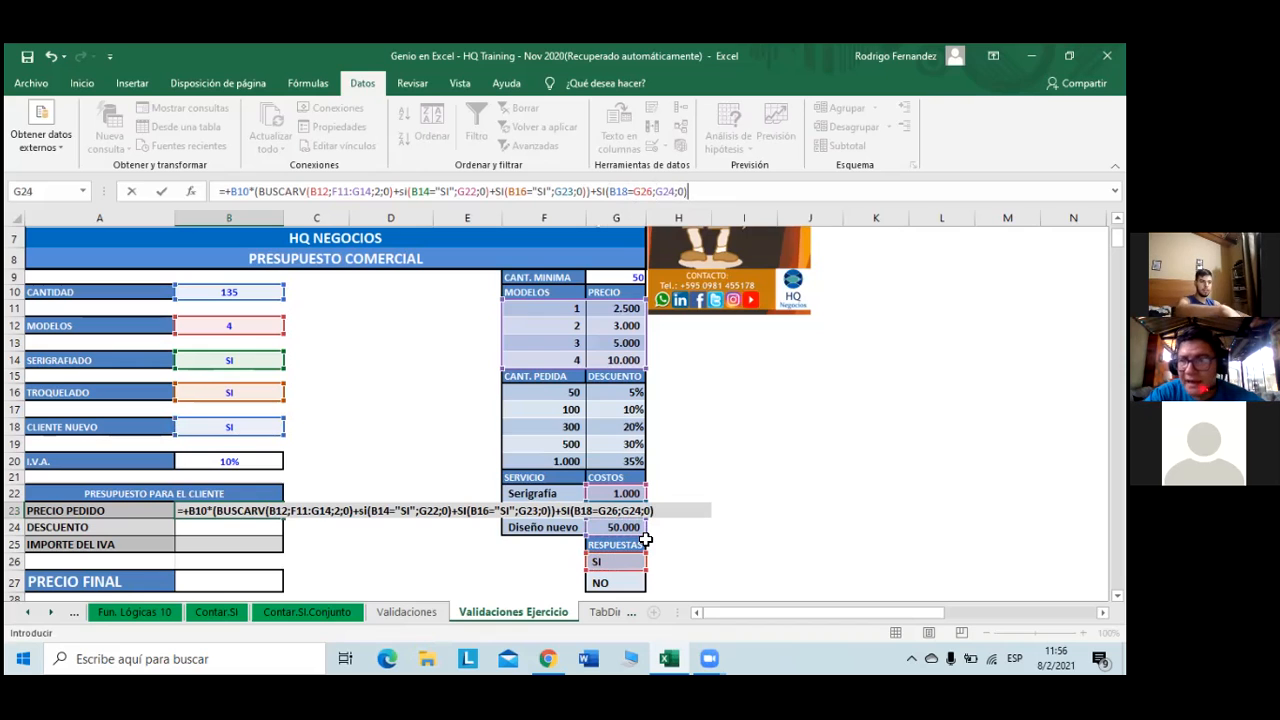
{"action": "key", "text": "Return"}
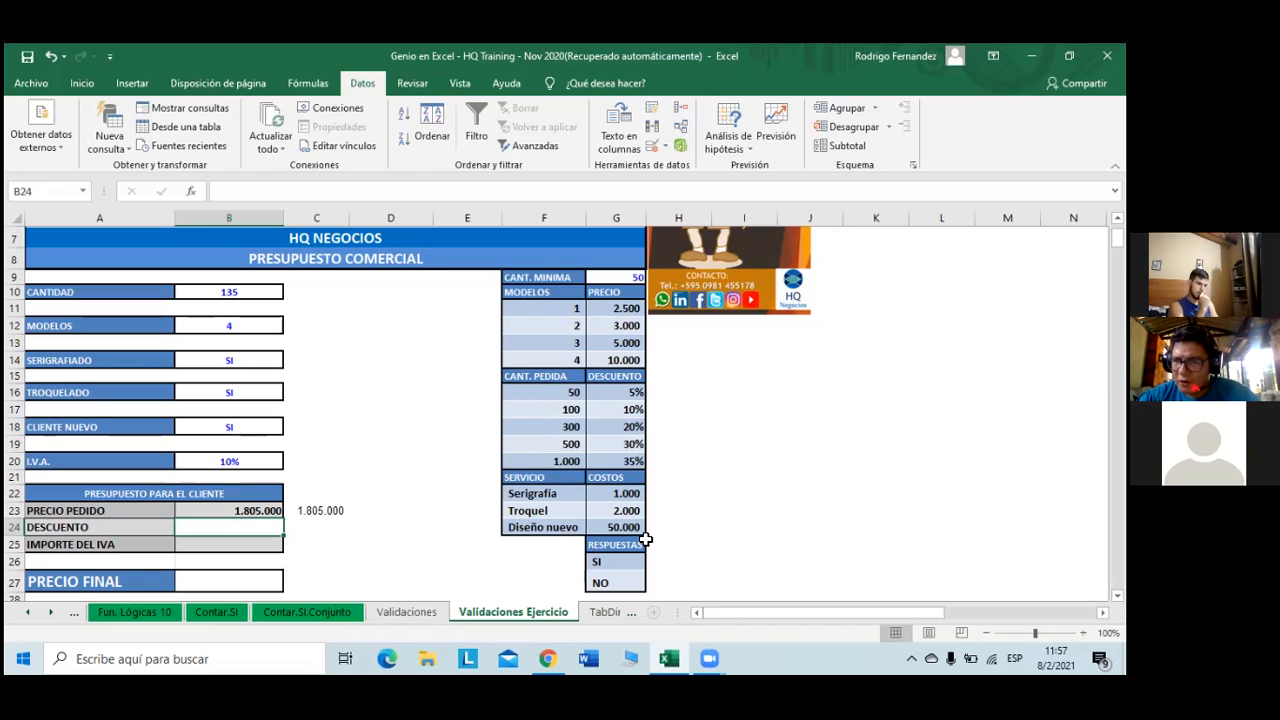
{"action": "key", "text": "Right"}
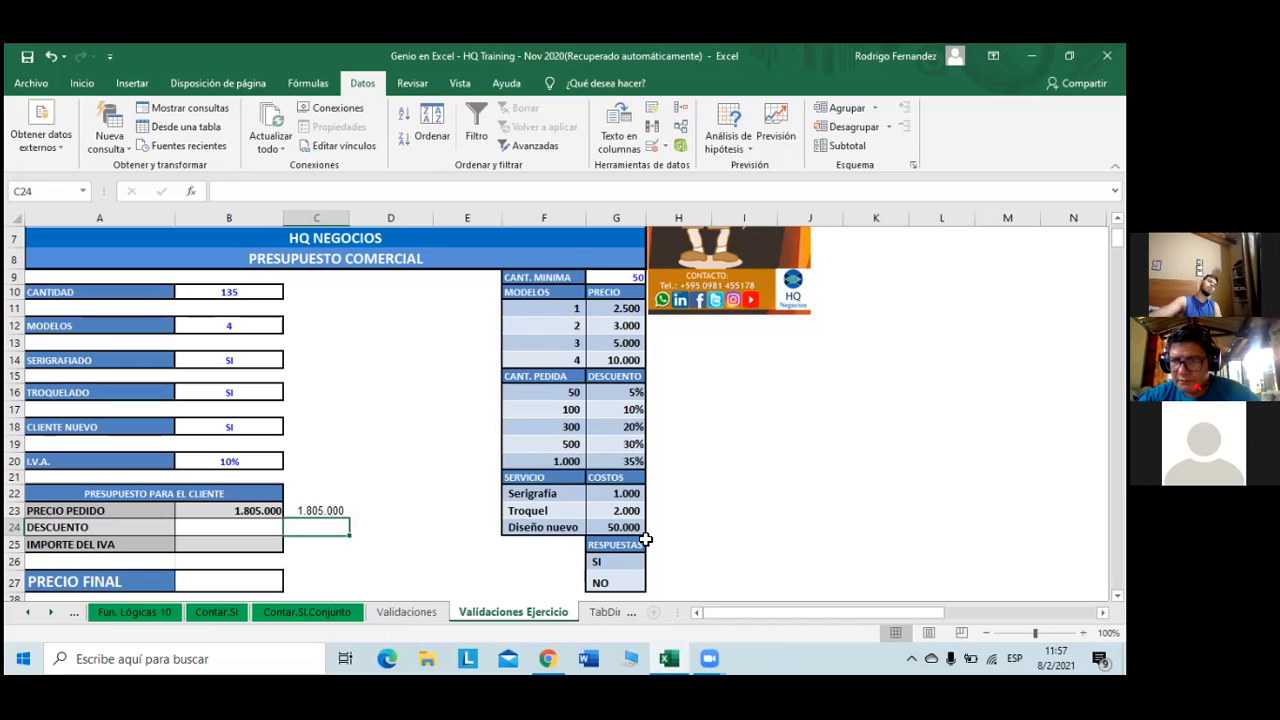
{"action": "left_click_drag", "start_coordinate": [624, 392], "coordinate": [624, 461]}
{"action": "left_click", "coordinate": [624, 461]}
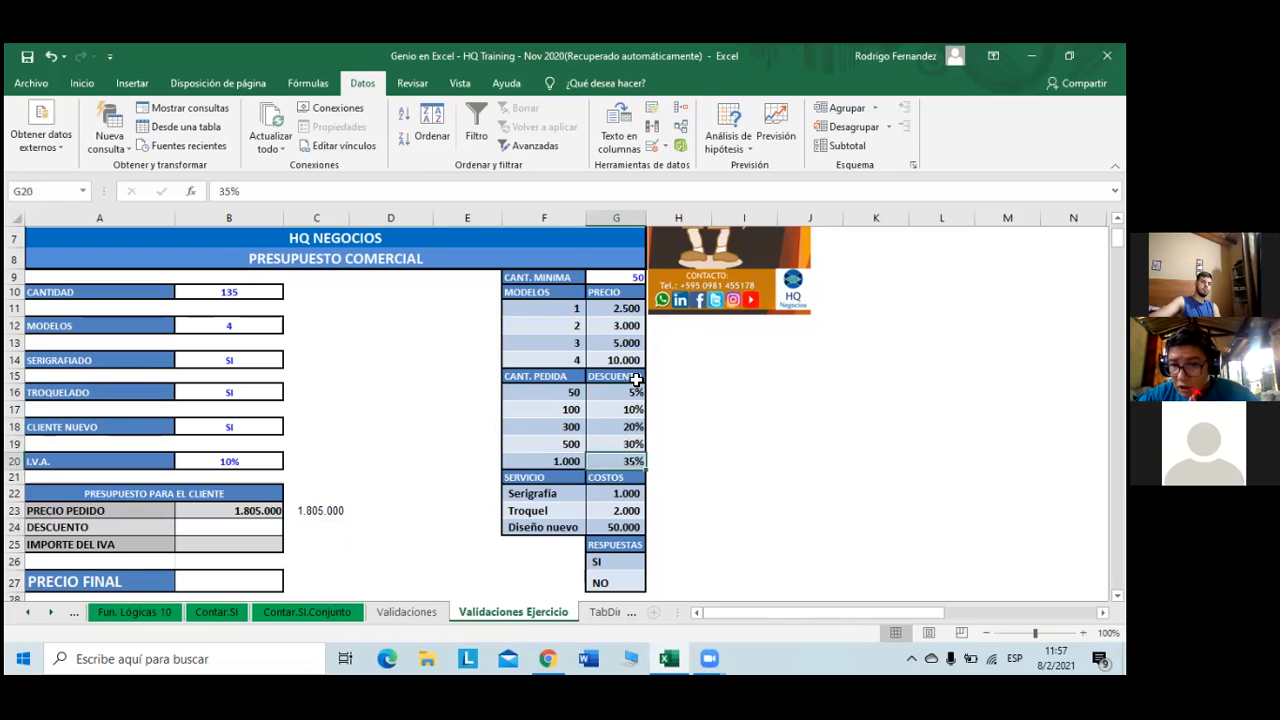
{"action": "left_click_drag", "start_coordinate": [625, 392], "coordinate": [634, 465]}
{"action": "left_click", "coordinate": [633, 462]}
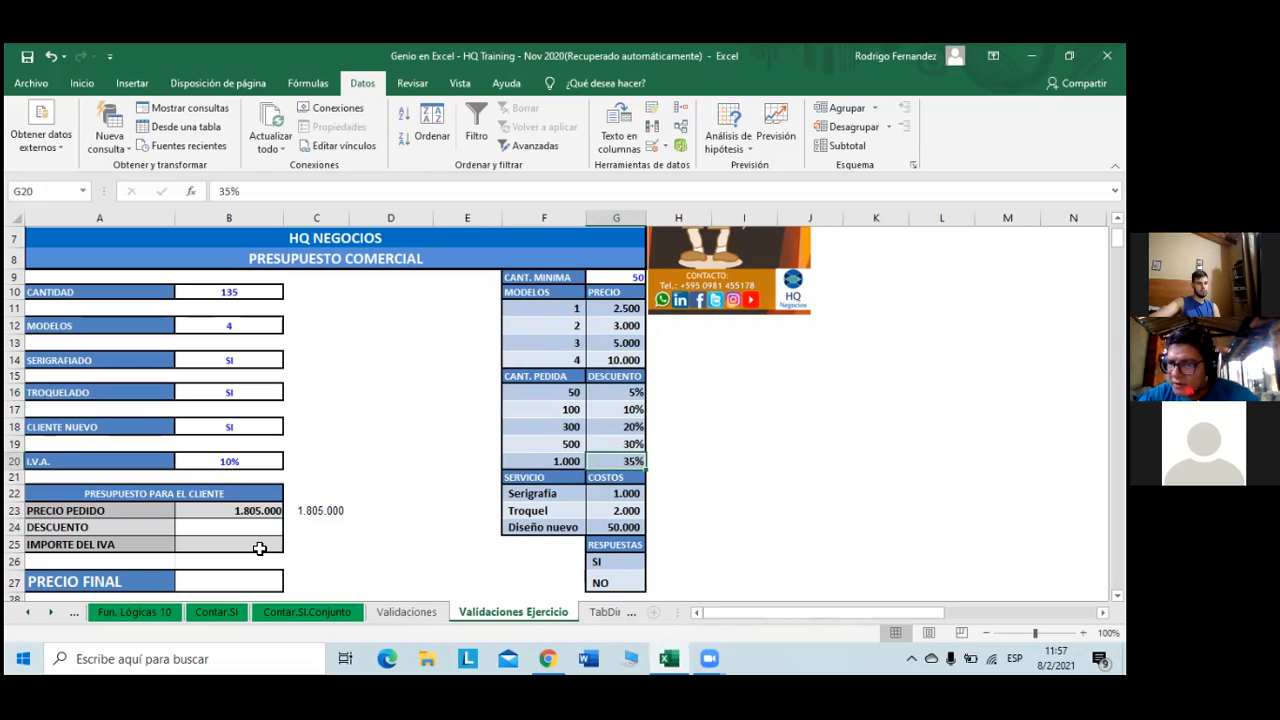
{"action": "left_click", "coordinate": [312, 525]}
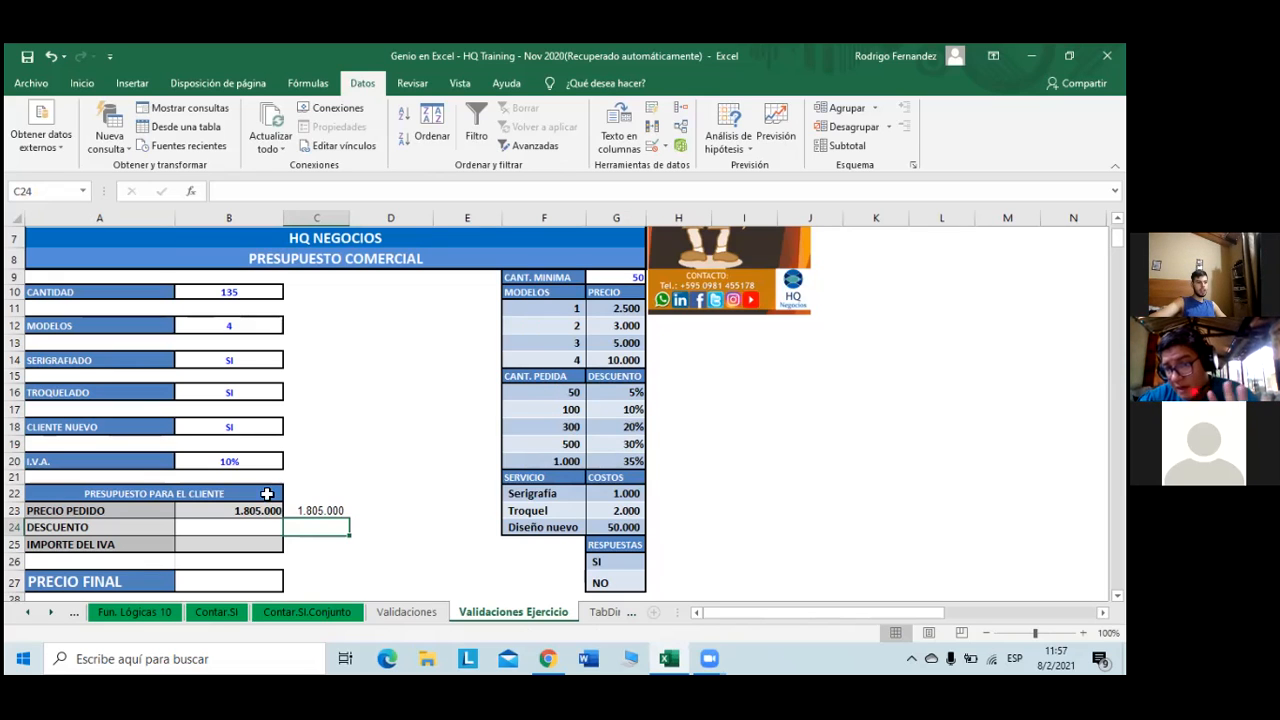
{"action": "left_click", "coordinate": [259, 527]}
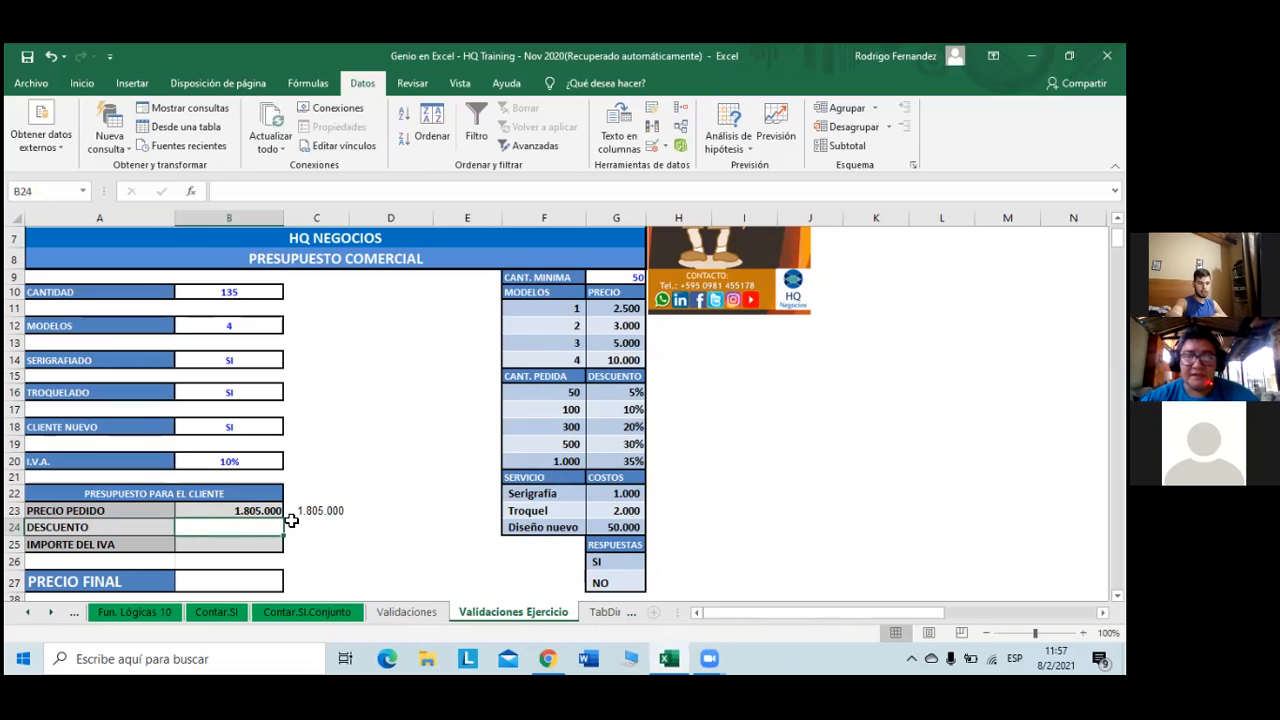
- Enter =+BUSCARV(B10;F16:G20;2;1) in DESCUENTO B24 as an approximate-match discount lookup
{"action": "type", "text": "+"}
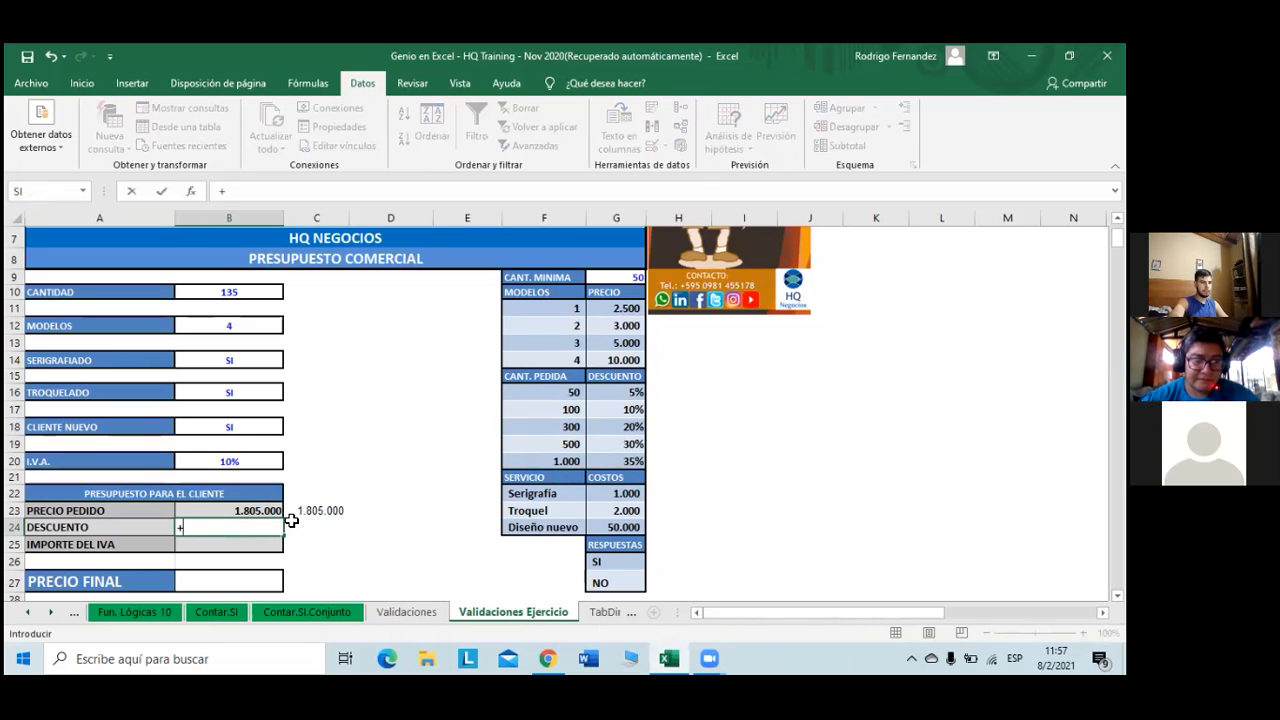
{"action": "type", "text": "bu"}
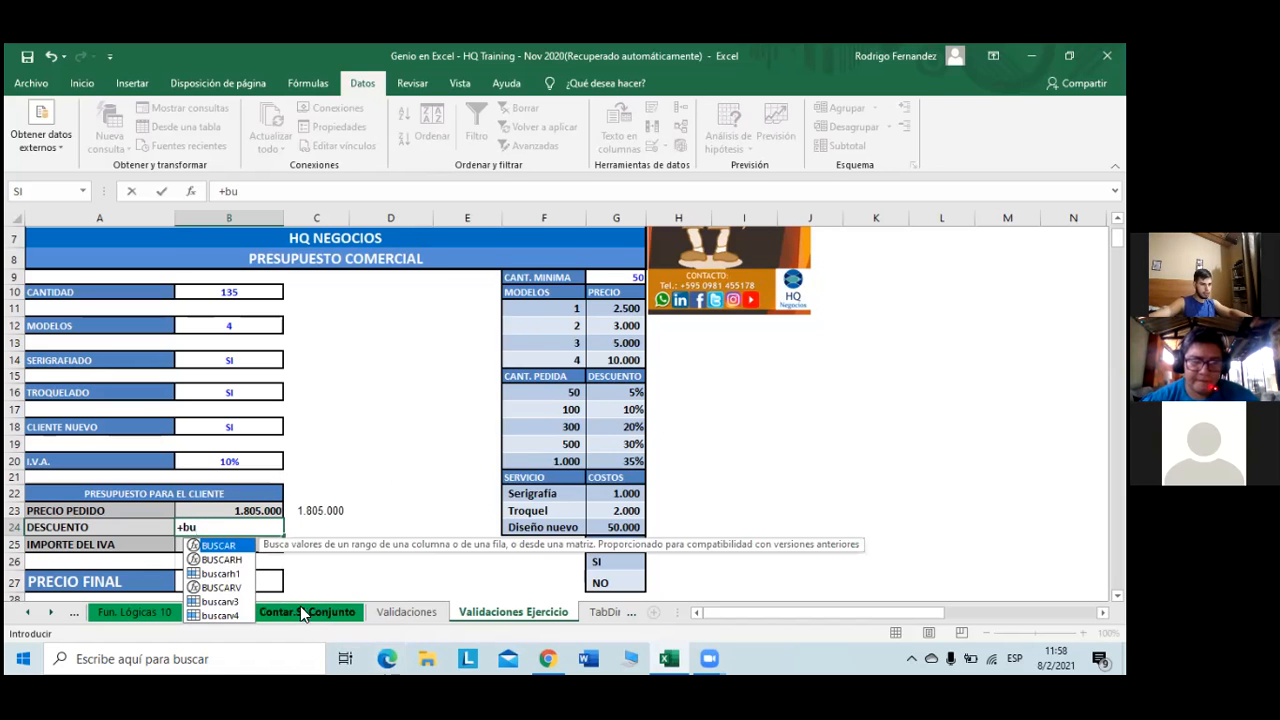
{"action": "left_click", "coordinate": [228, 588]}
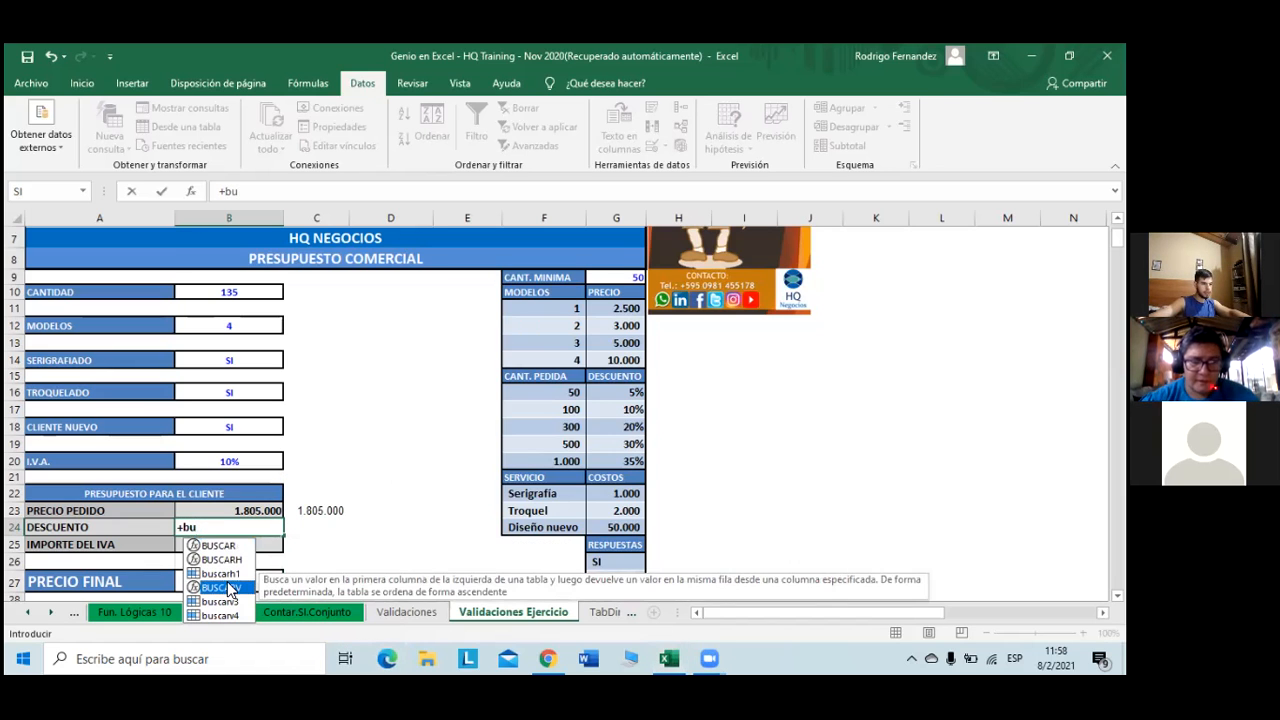
{"action": "double_click", "coordinate": [228, 588]}
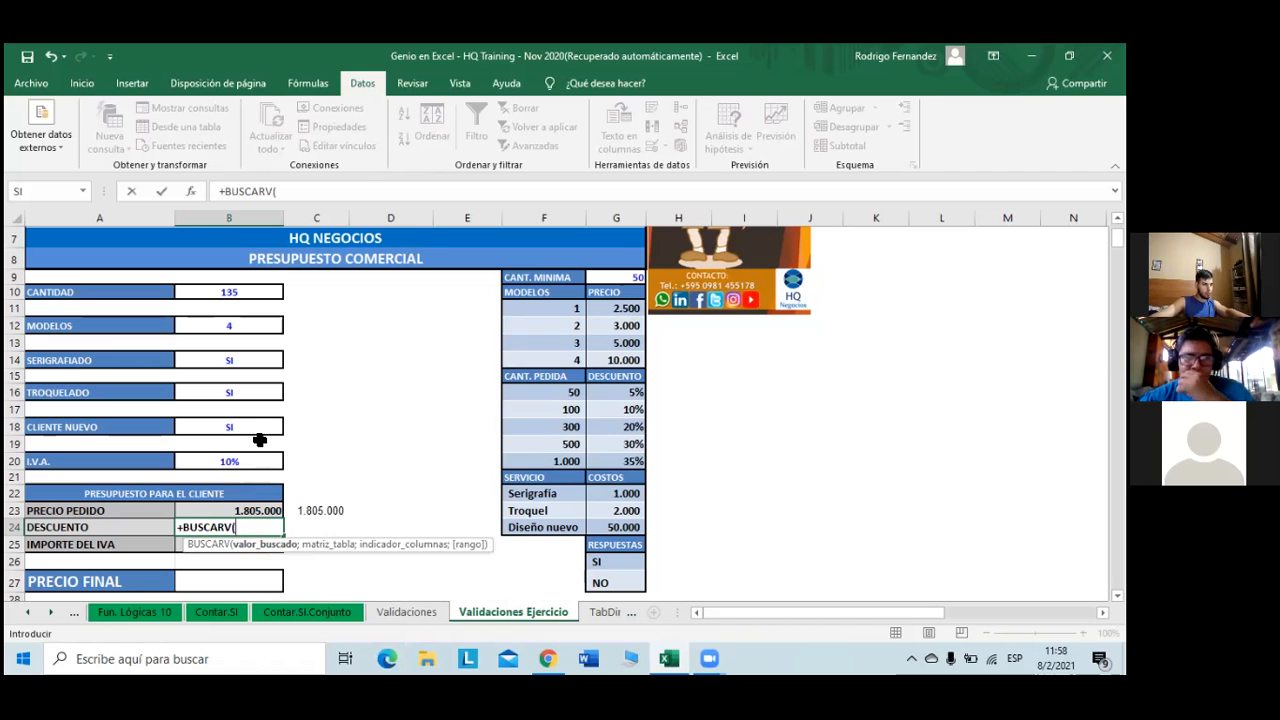
{"action": "left_click", "coordinate": [240, 291]}
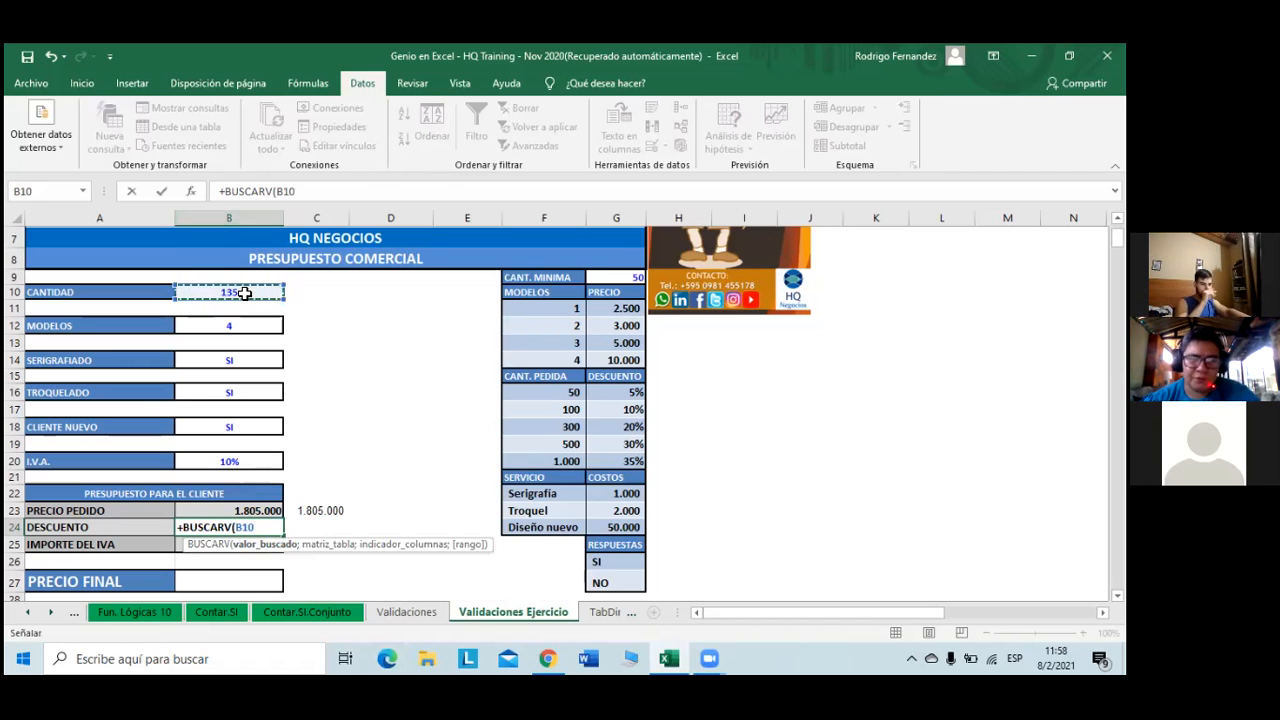
{"action": "type", "text": ";"}
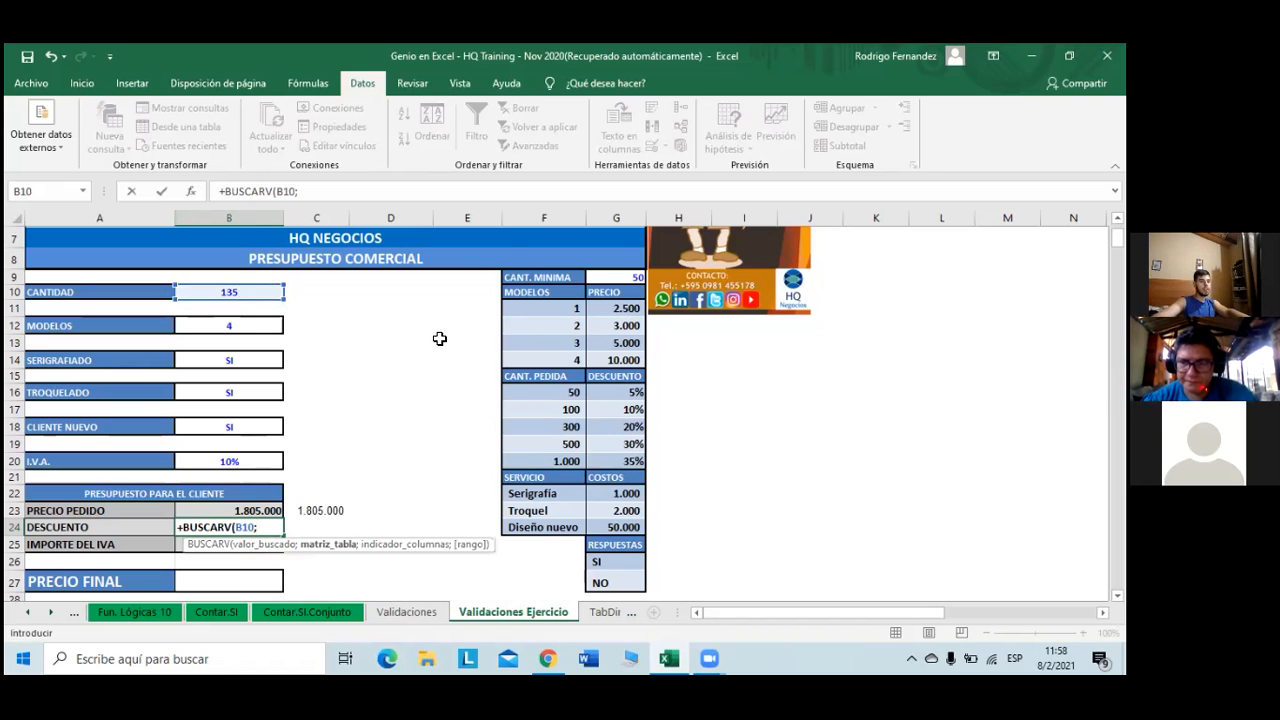
{"action": "left_click_drag", "start_coordinate": [548, 389], "coordinate": [661, 474]}
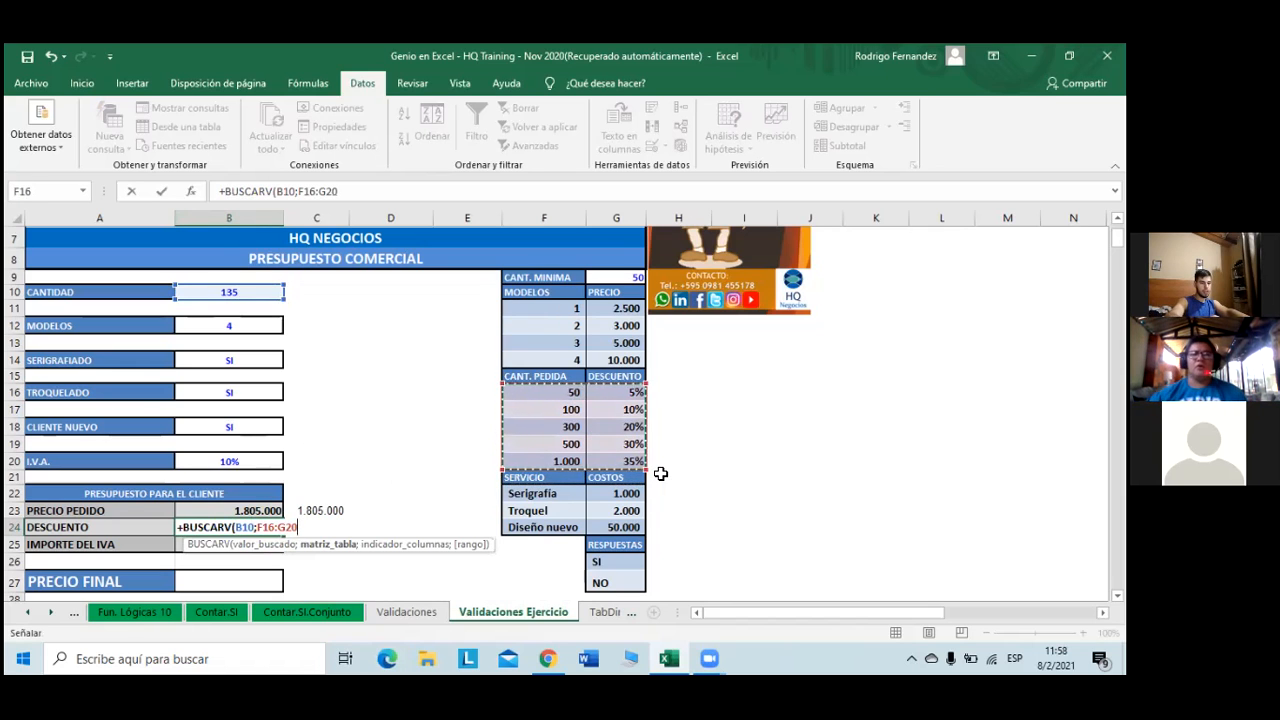
{"action": "type", "text": ";2;"}
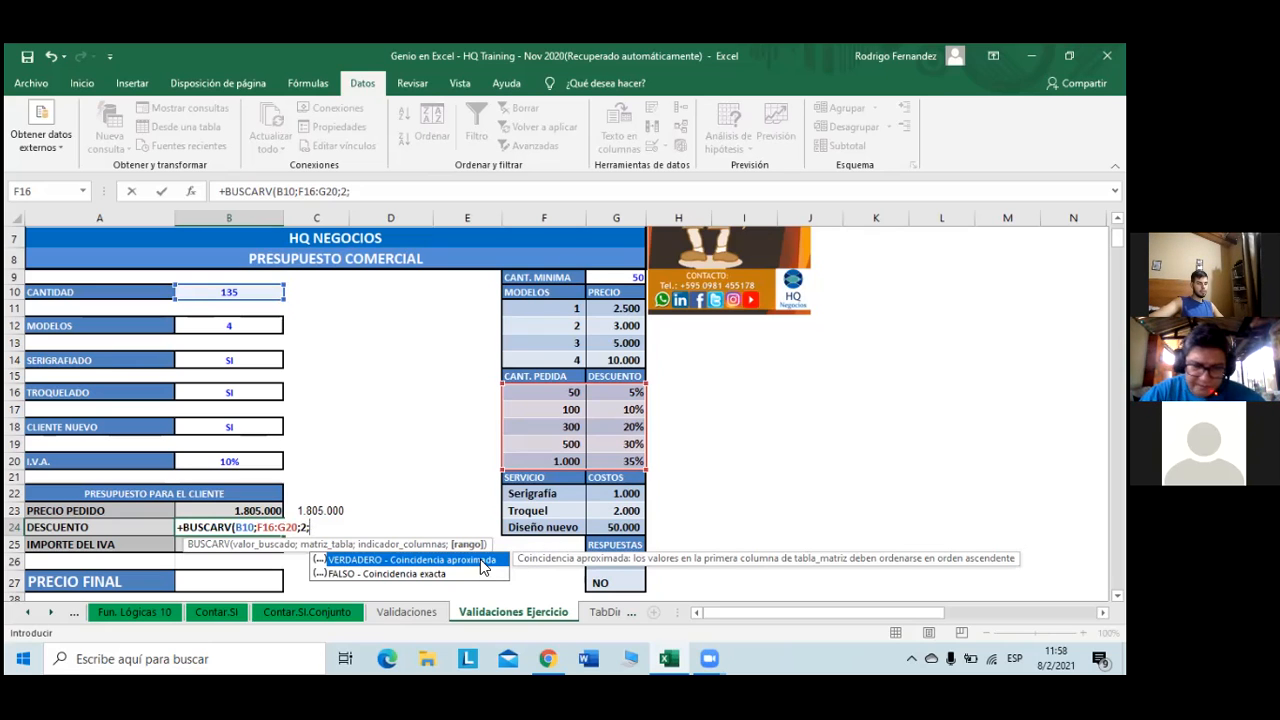
{"action": "type", "text": "1"}
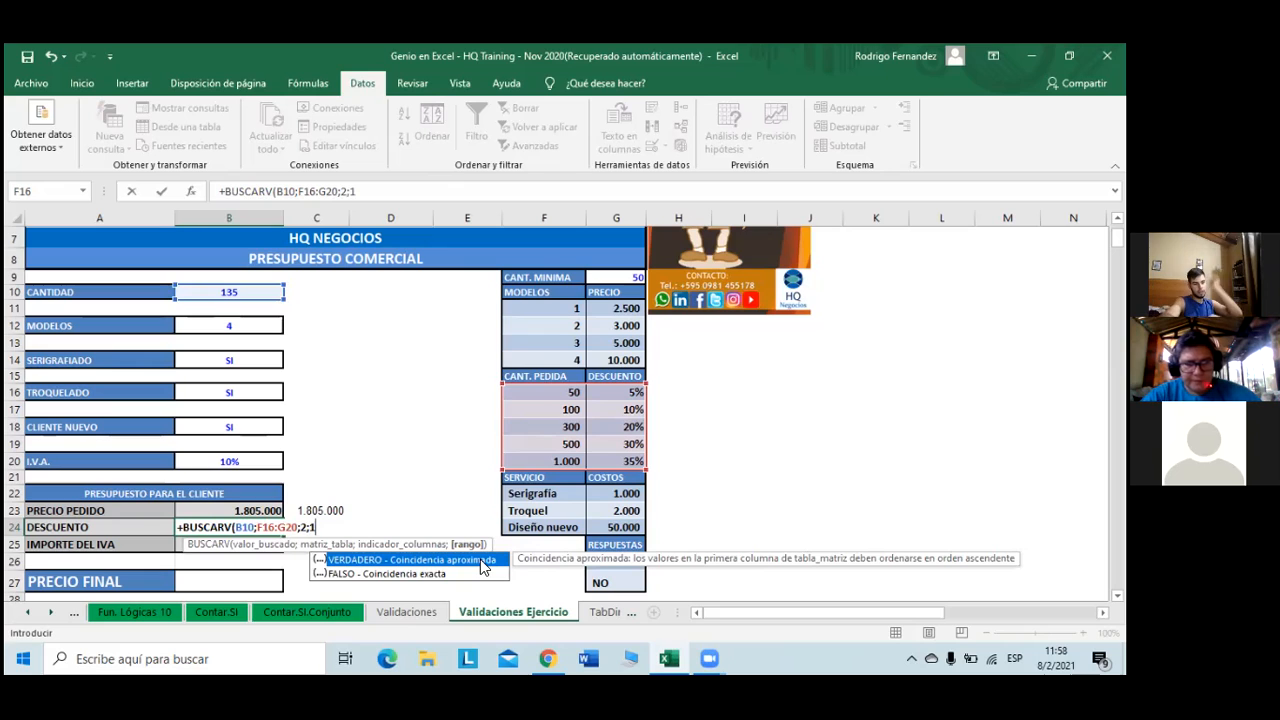
{"action": "type", "text": ")"}
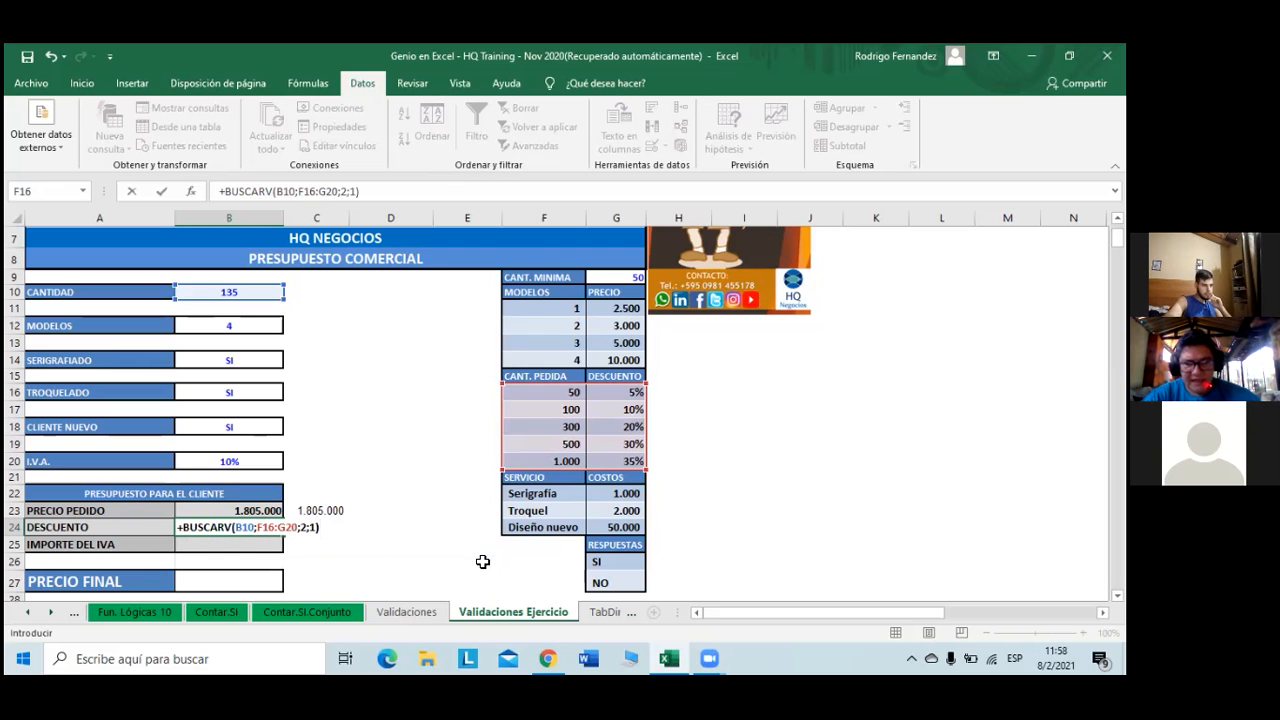
{"action": "key", "text": "Return"}
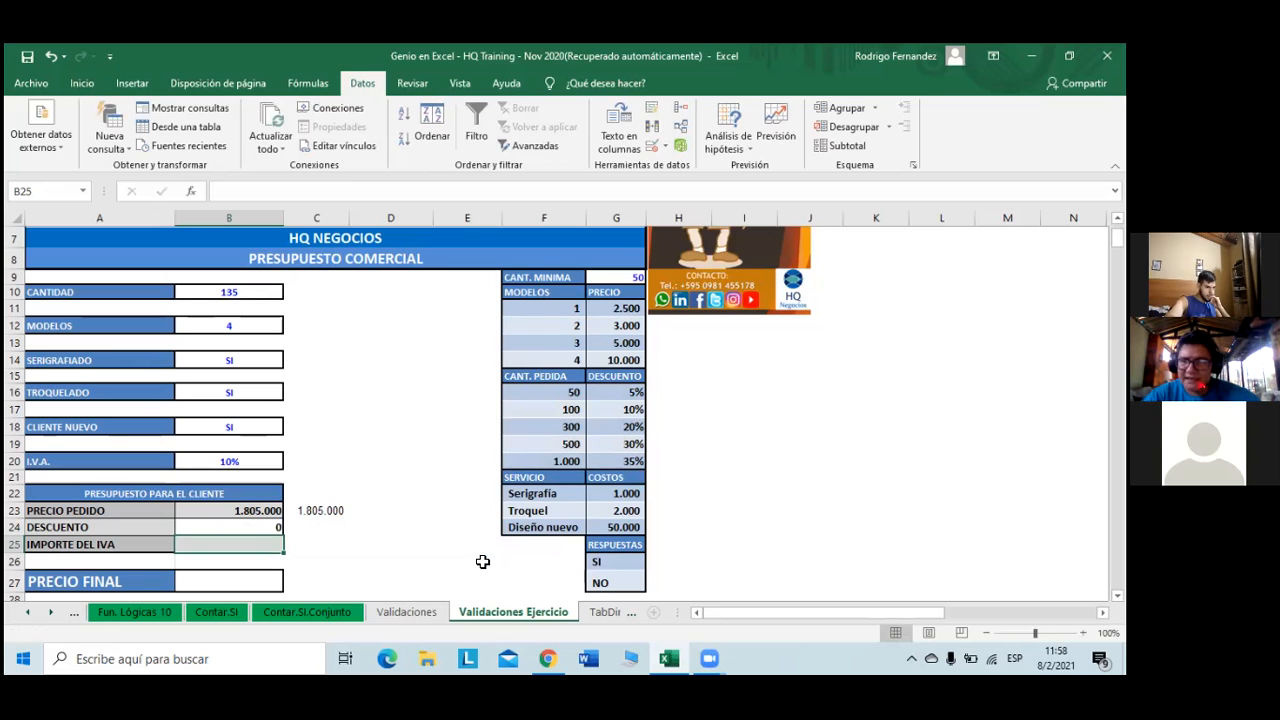
- Return to B24 and place the cursor at the end of its discount formula
{"action": "key", "text": "Up"}
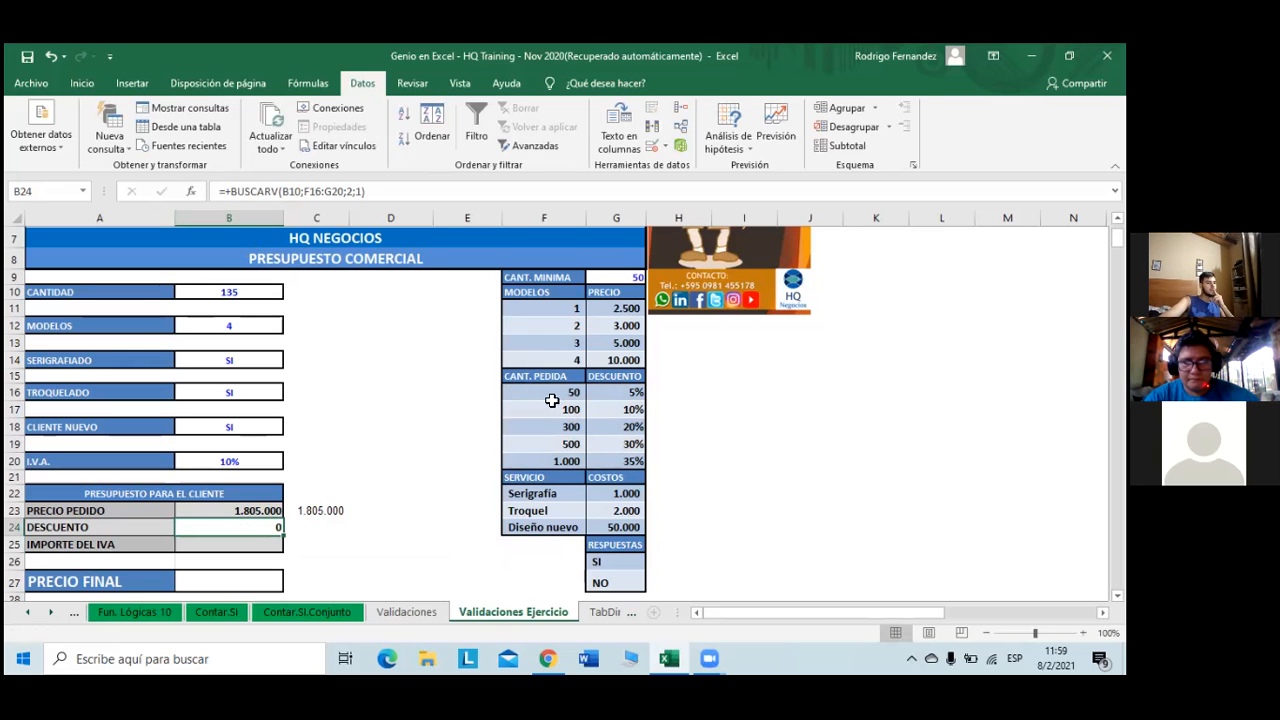
{"action": "left_click", "coordinate": [389, 193]}
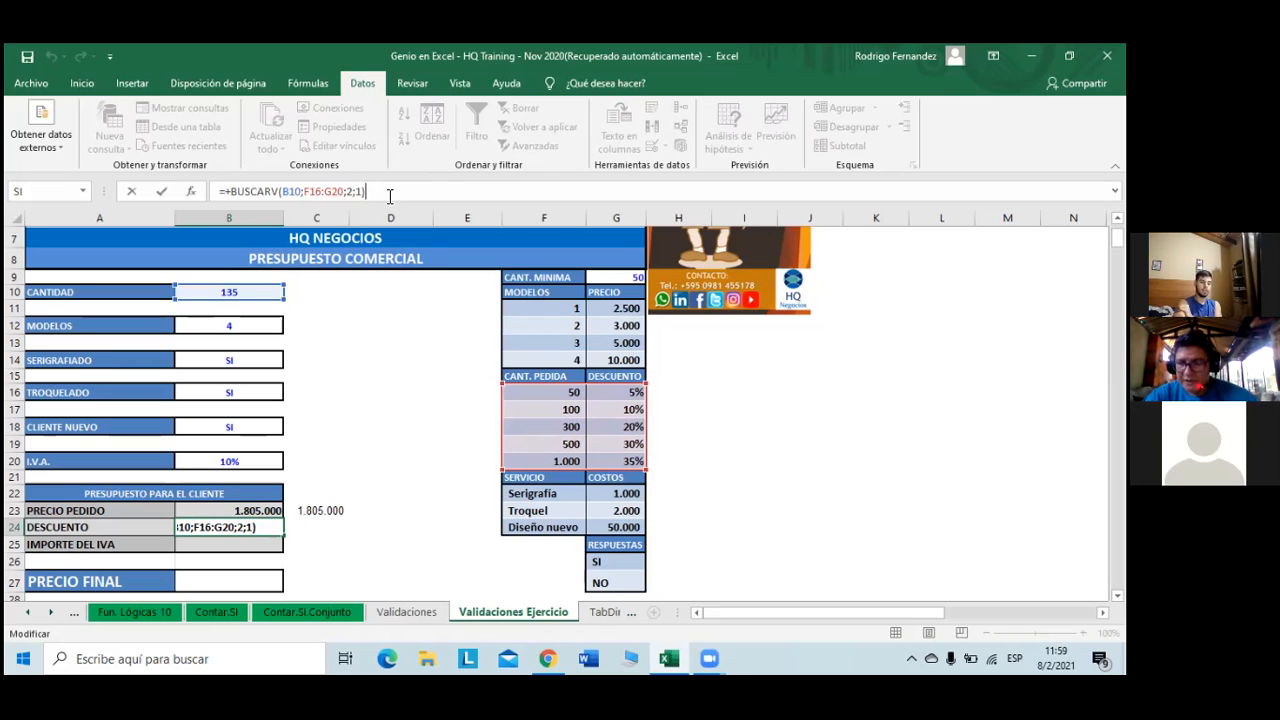
- Multiply B24's discount lookup by the order price B23, giving 180.500
{"action": "type", "text": "*"}
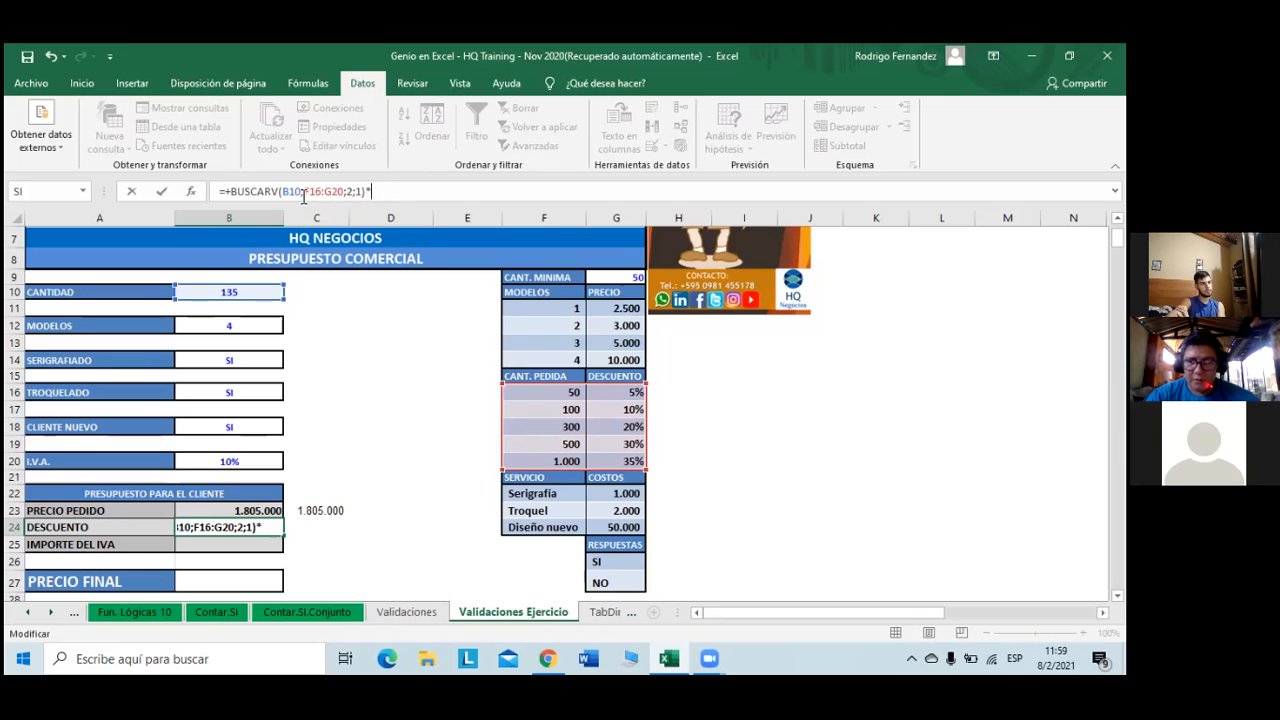
{"action": "left_click", "coordinate": [248, 511]}
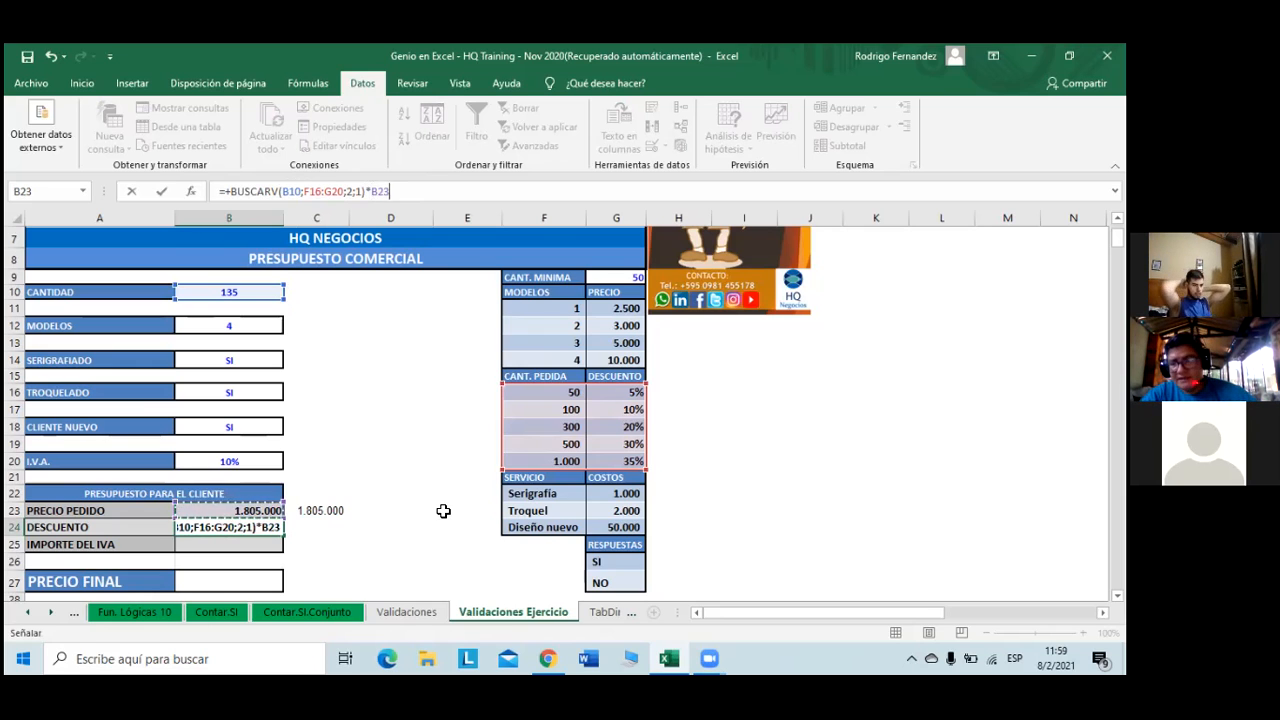
{"action": "key", "text": "Return"}
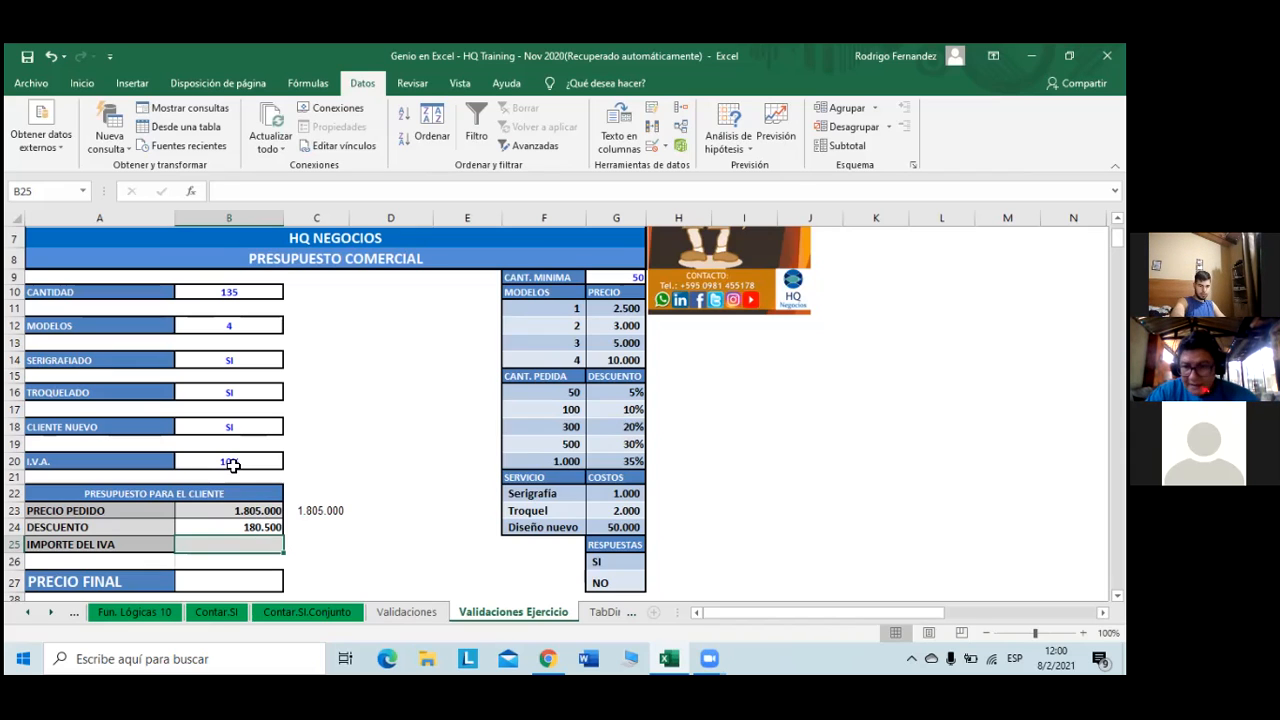
- Enter =+(B23-B24)*B20 in IMPORTE DEL IVA B25, returning 162.450
{"action": "type", "text": "+"}
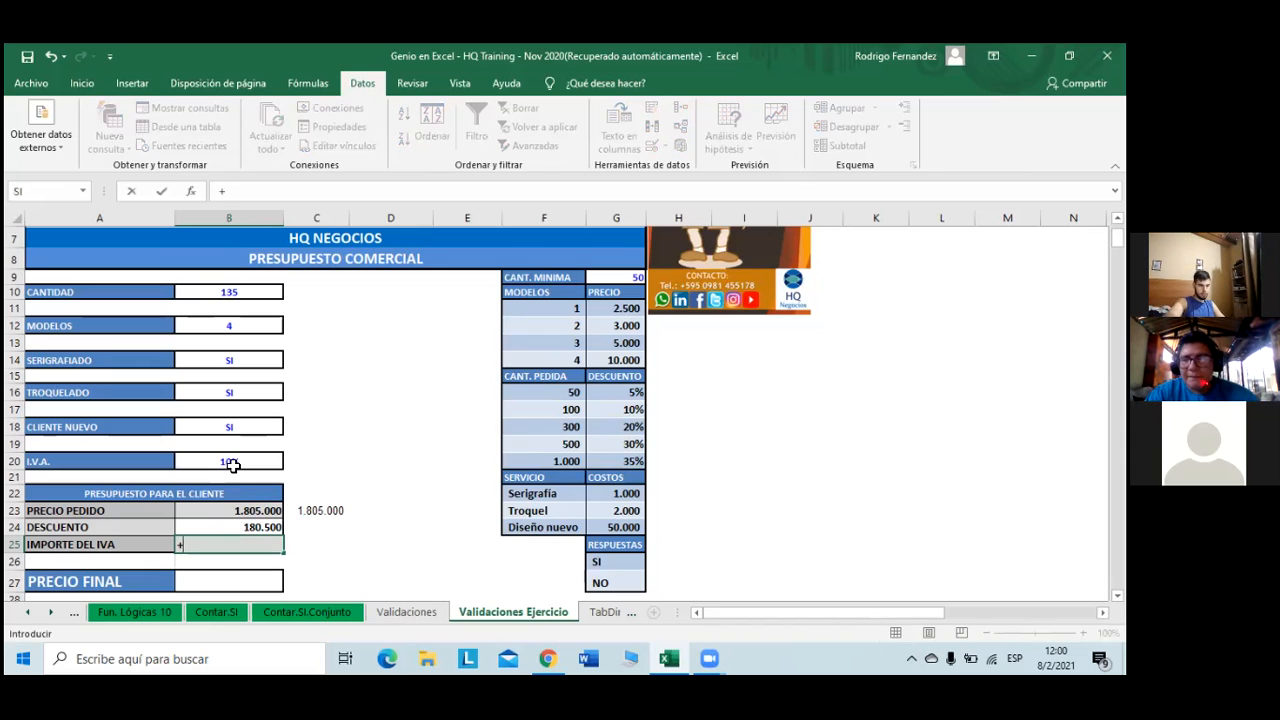
{"action": "left_click", "coordinate": [264, 511]}
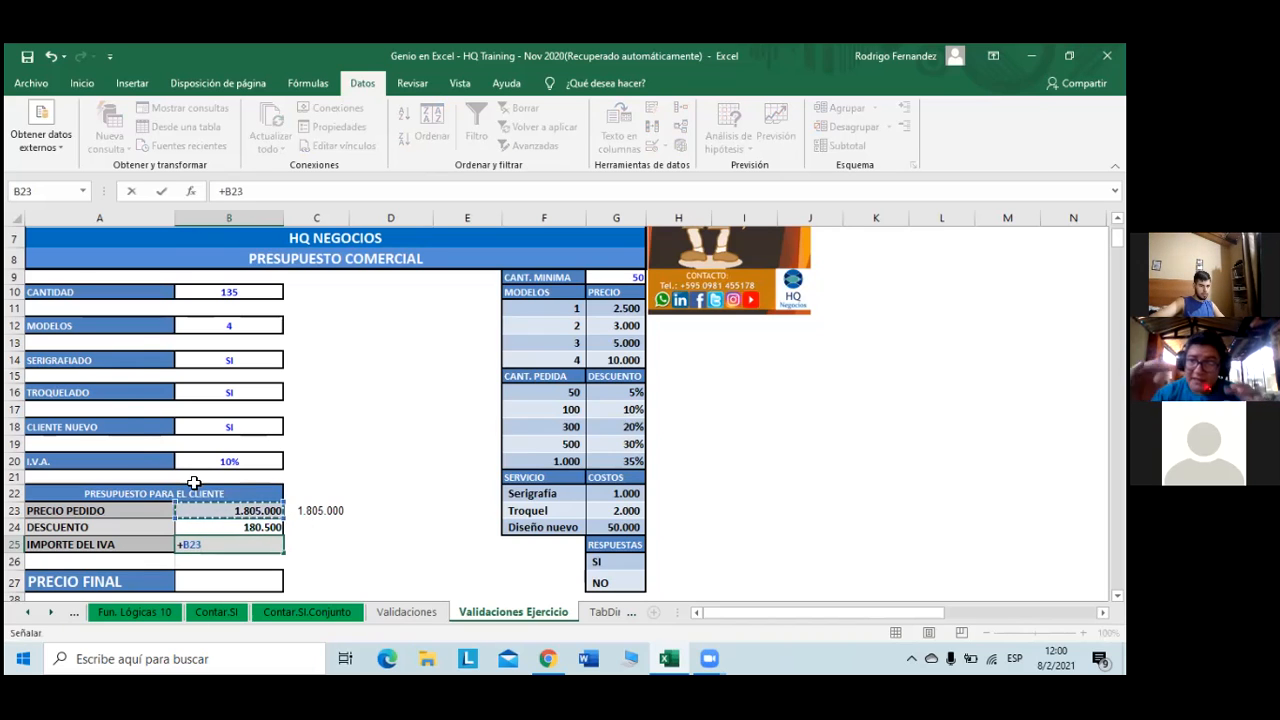
{"action": "left_click", "coordinate": [227, 190]}
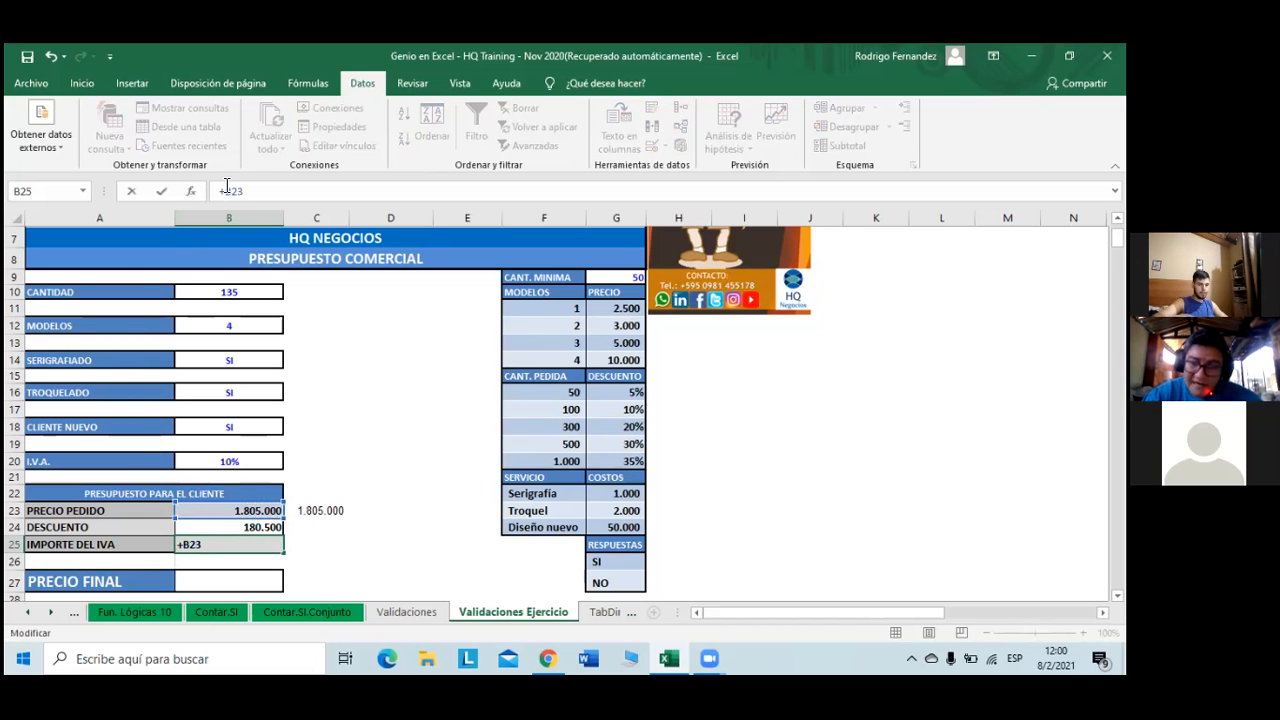
{"action": "type", "text": "(B23"}
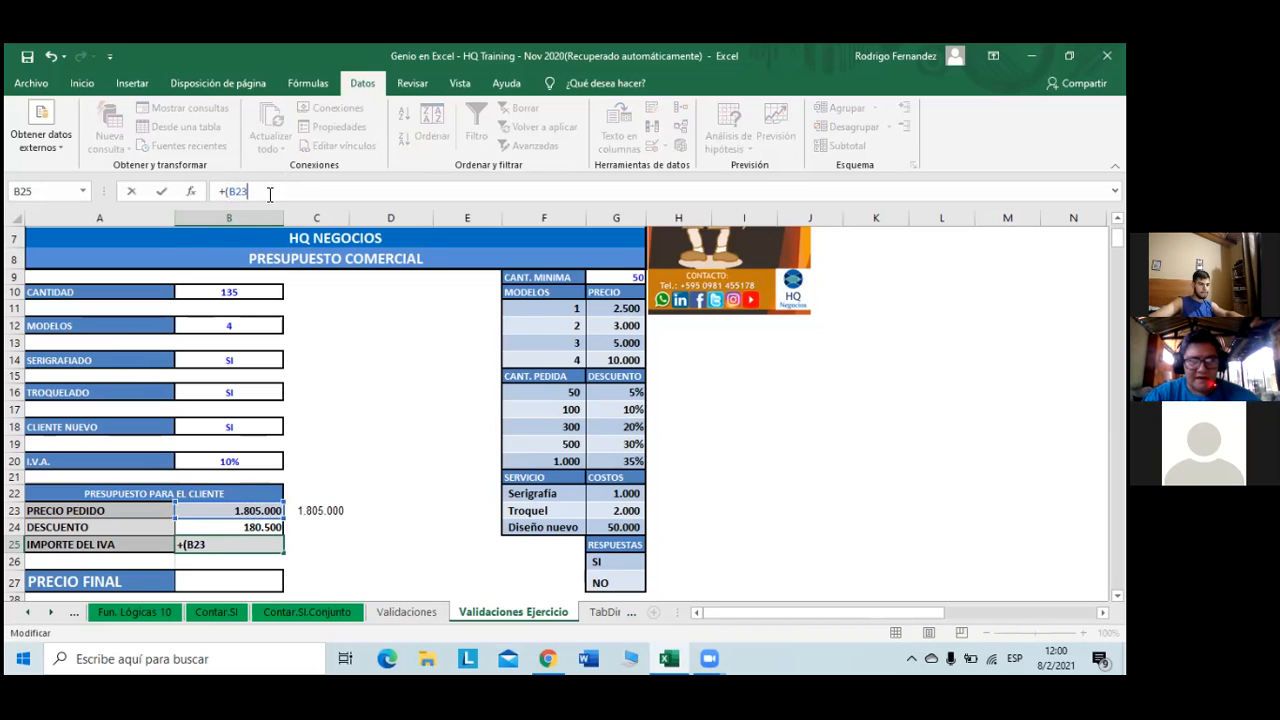
{"action": "type", "text": "-"}
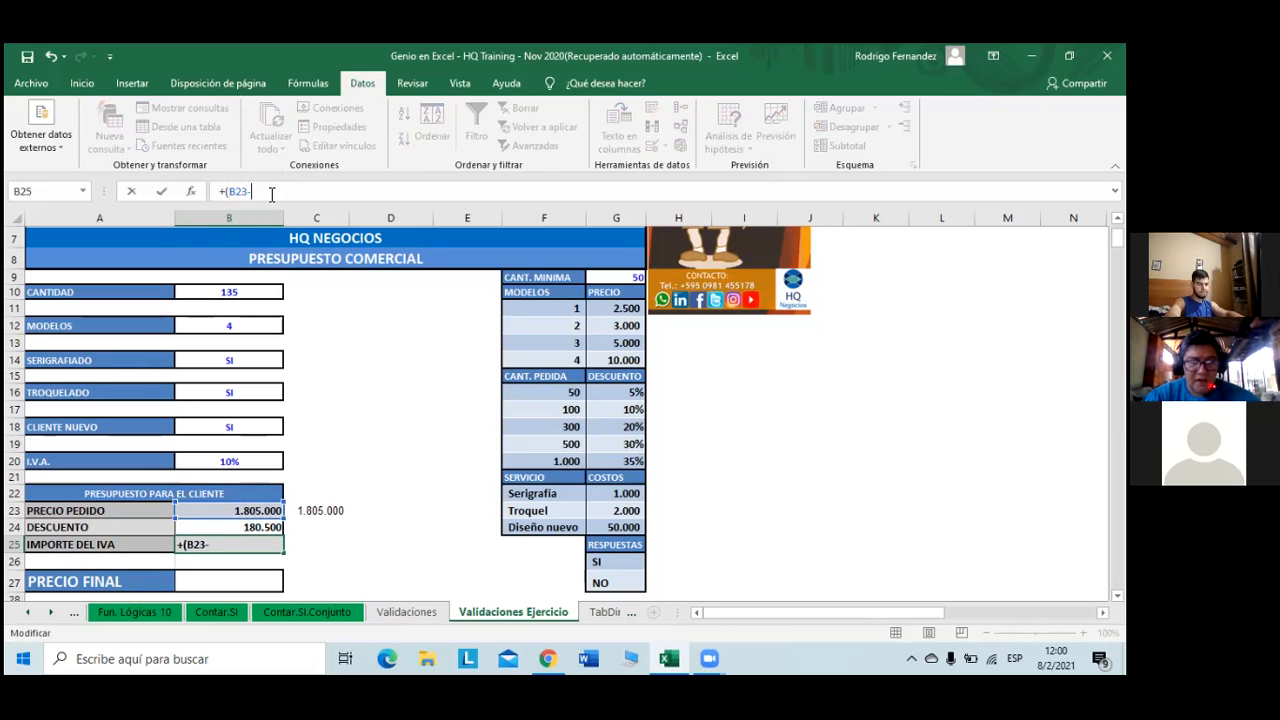
{"action": "left_click", "coordinate": [260, 527]}
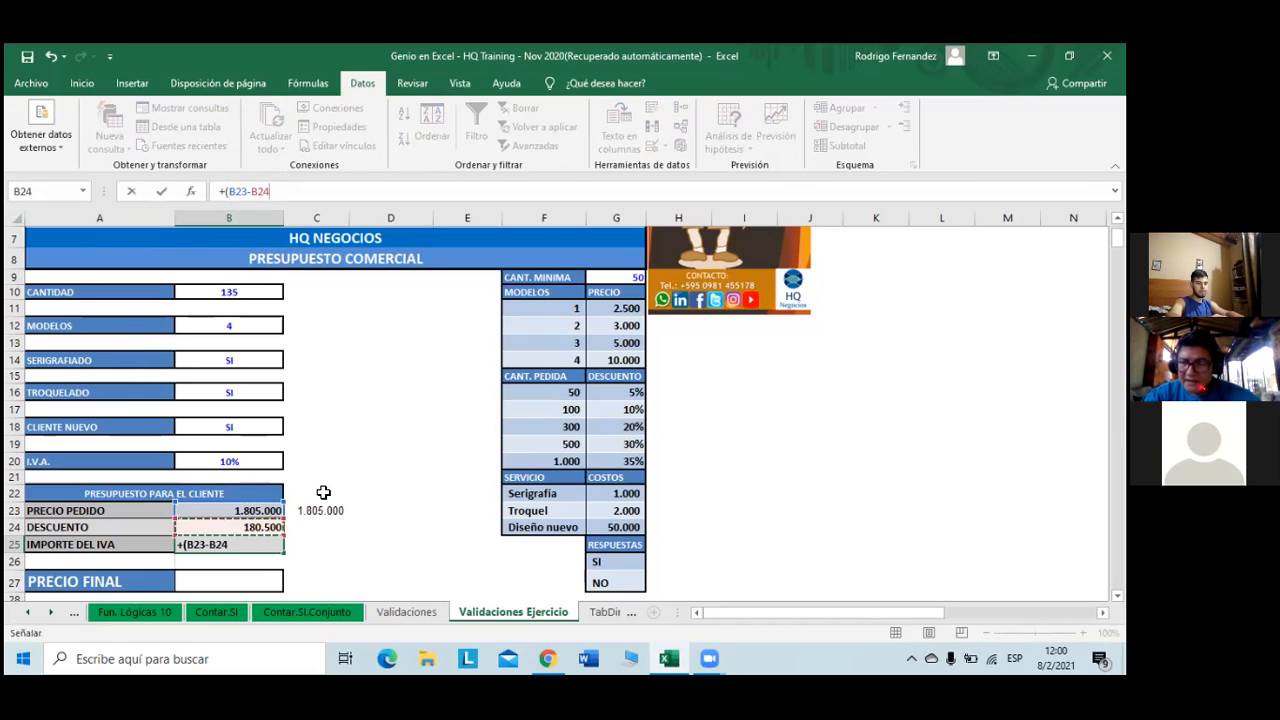
{"action": "type", "text": ")"}
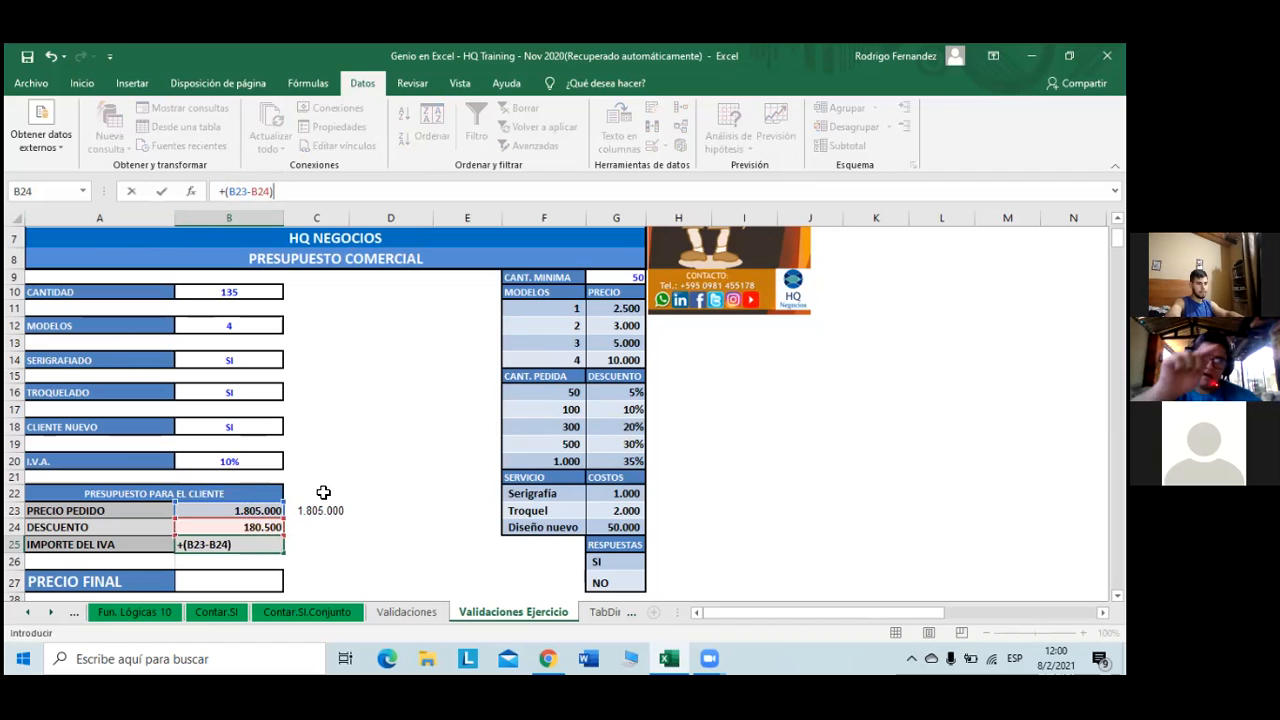
{"action": "type", "text": "*"}
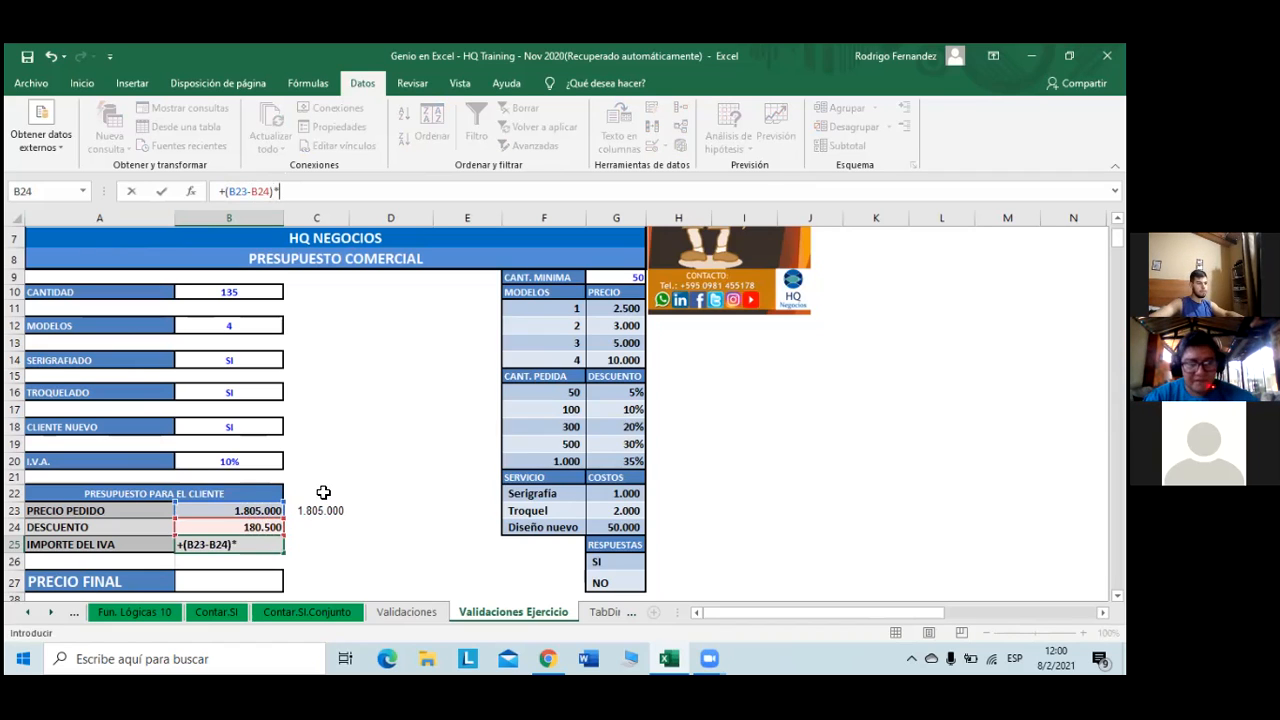
{"action": "left_click", "coordinate": [266, 463]}
{"action": "type", "text": ")"}
{"action": "key", "text": "BackSpace"}
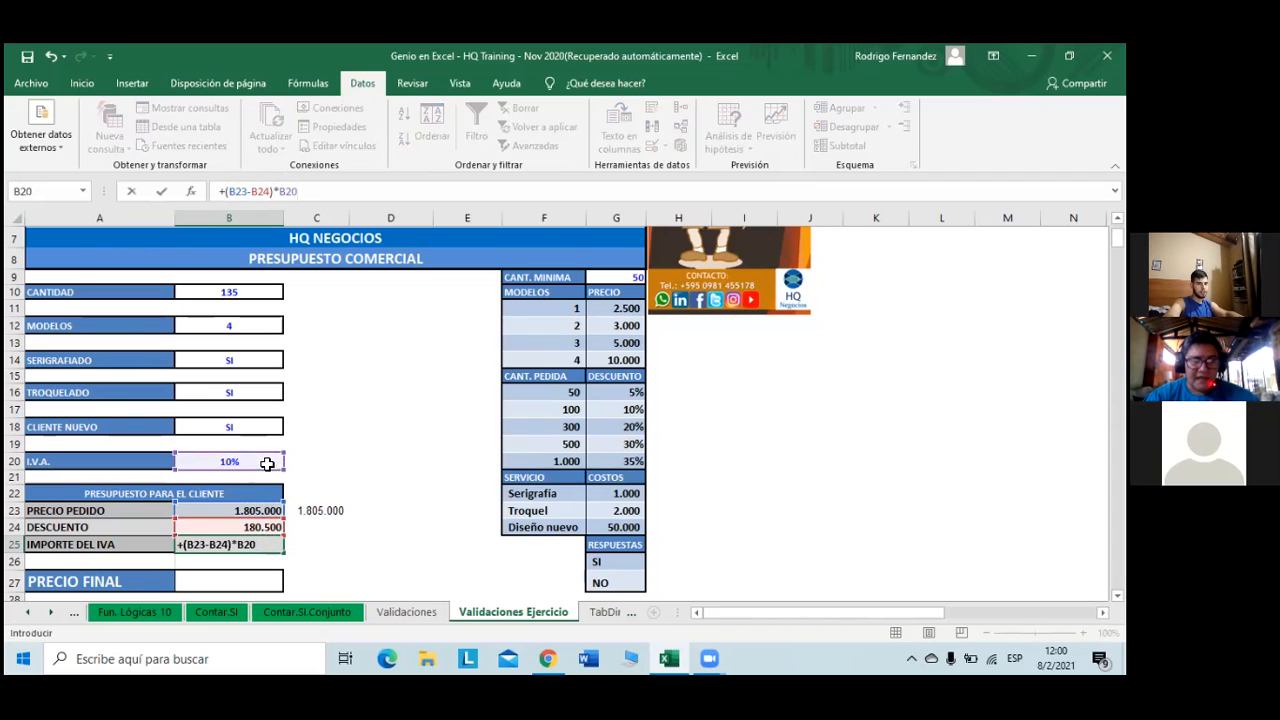
{"action": "key", "text": "Return"}
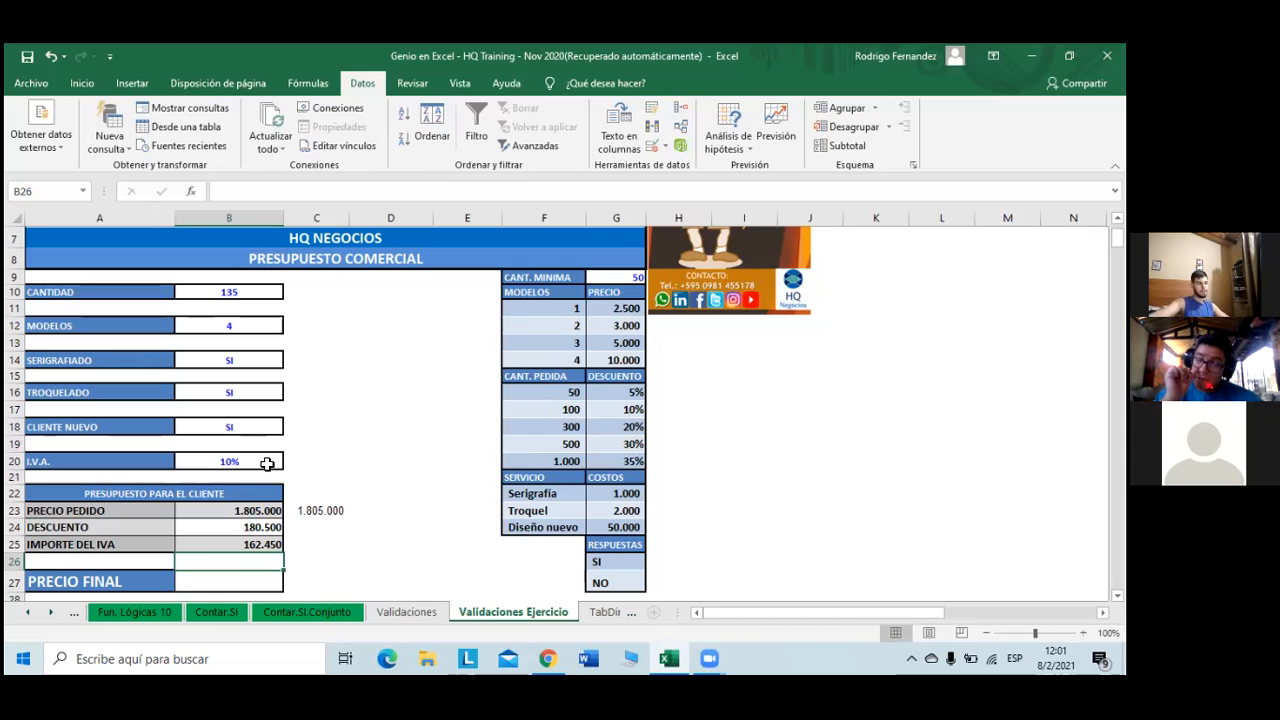
{"action": "left_click", "coordinate": [228, 588]}
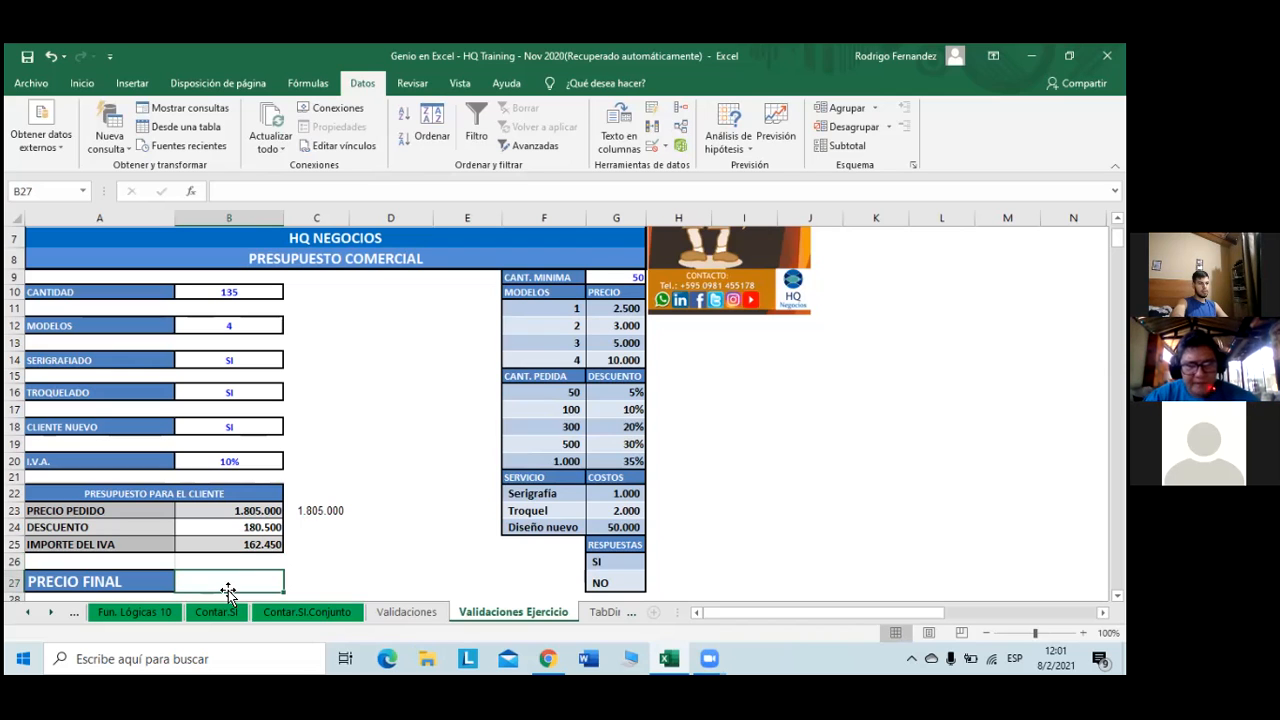
- Enter =+B23-B24+B25 in B27 so PRECIO FINAL shows Gs 1.786.950
{"action": "type", "text": "+"}
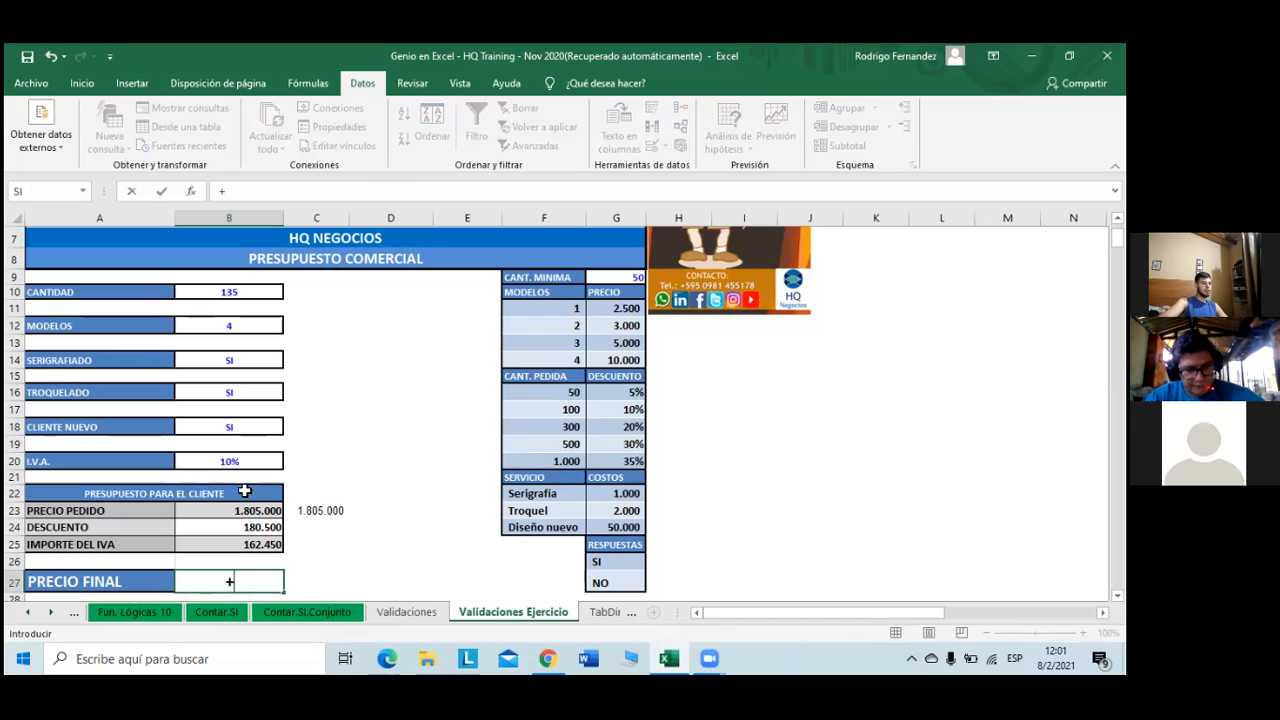
{"action": "left_click", "coordinate": [271, 510]}
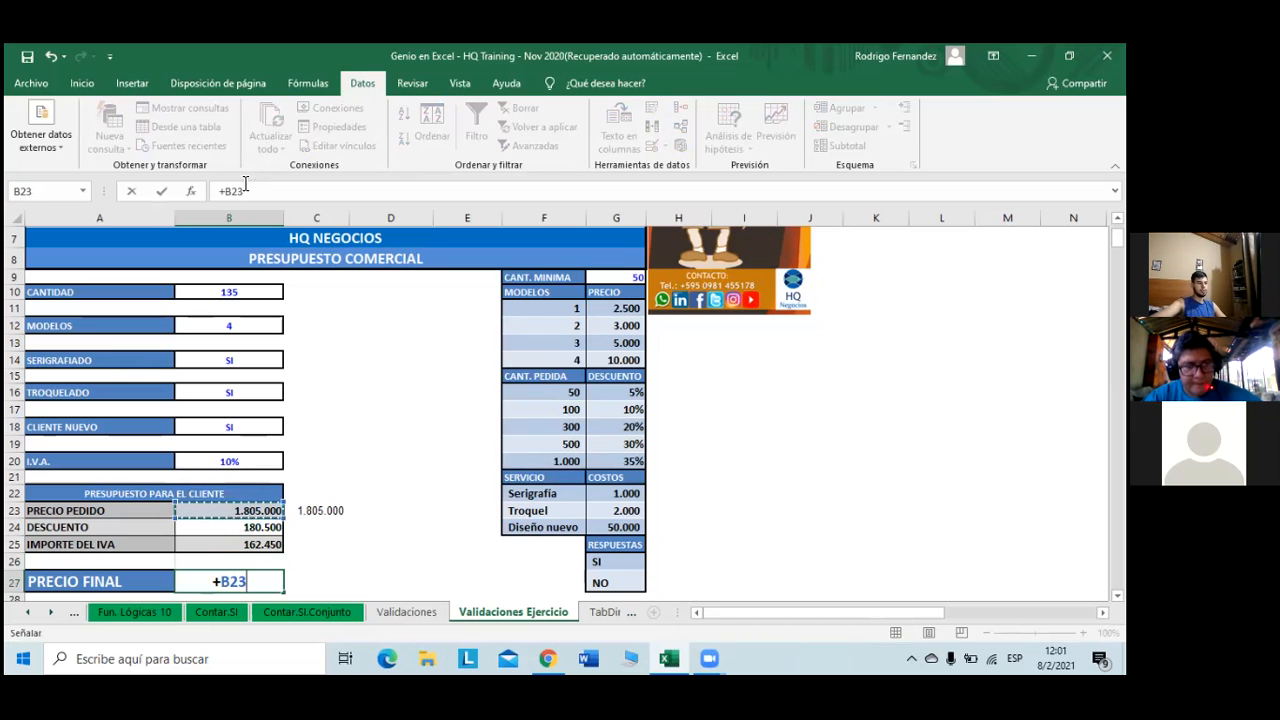
{"action": "type", "text": "-"}
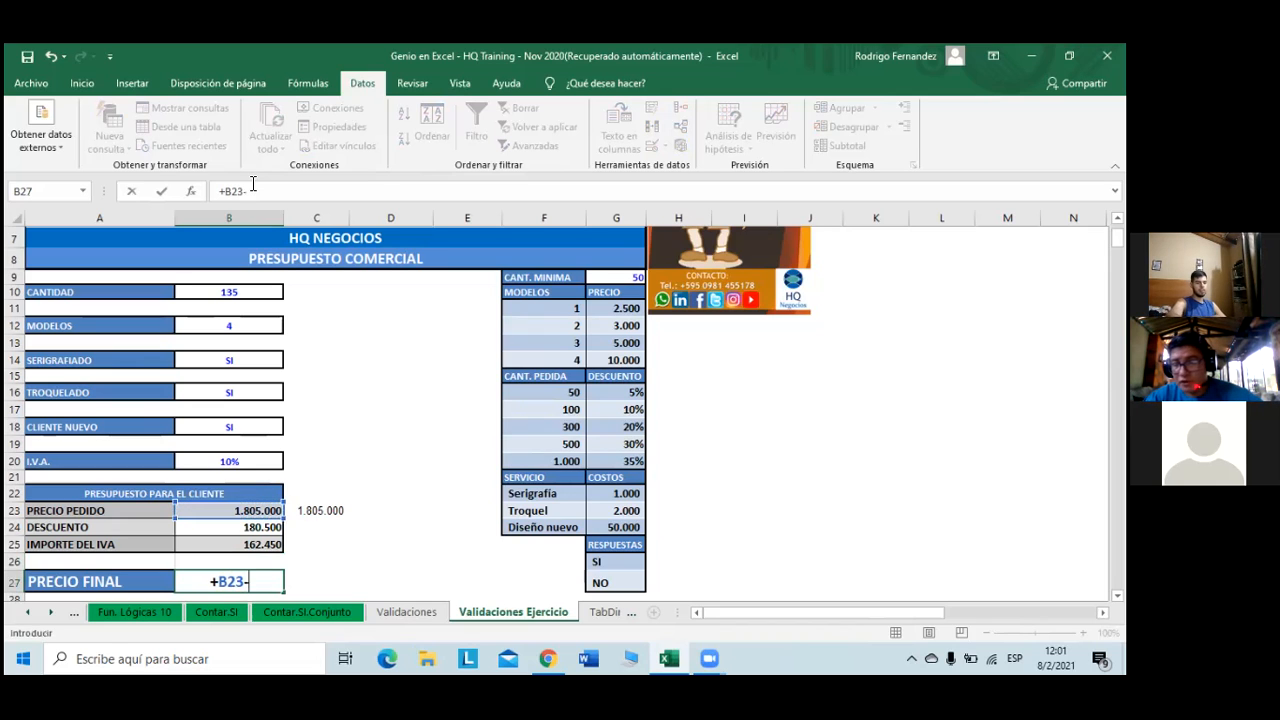
{"action": "left_click", "coordinate": [258, 530]}
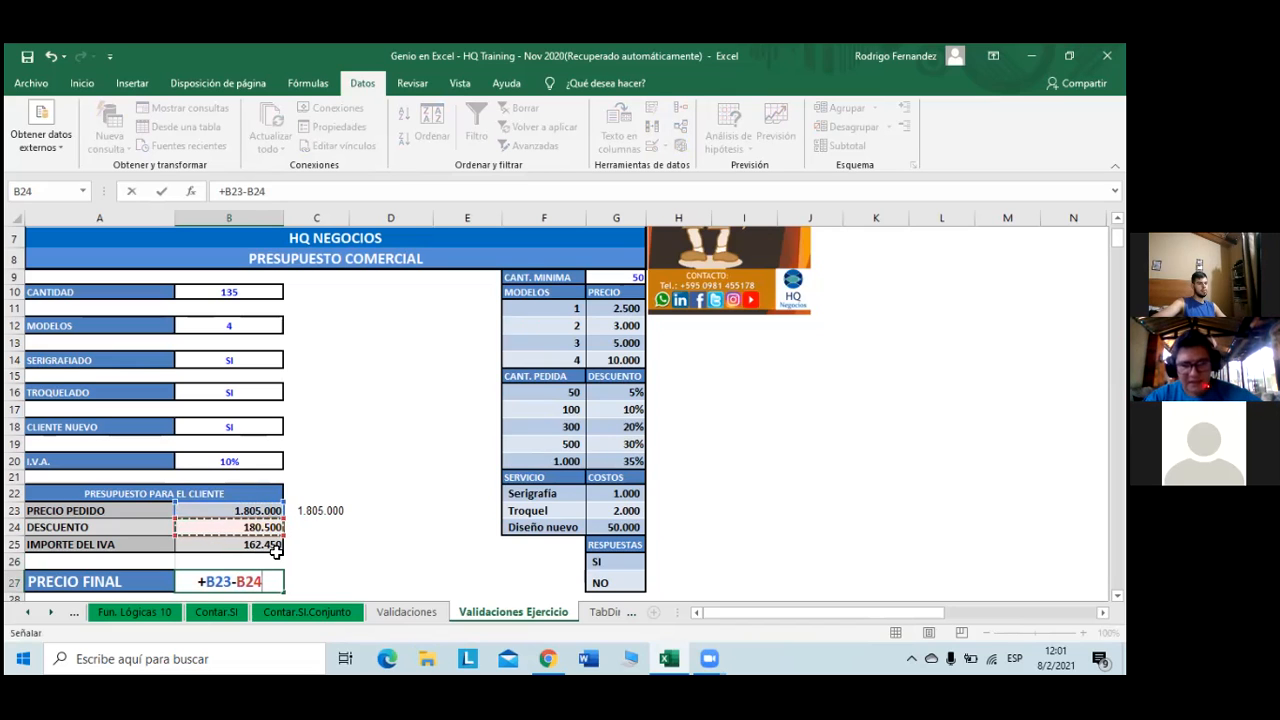
{"action": "type", "text": "+"}
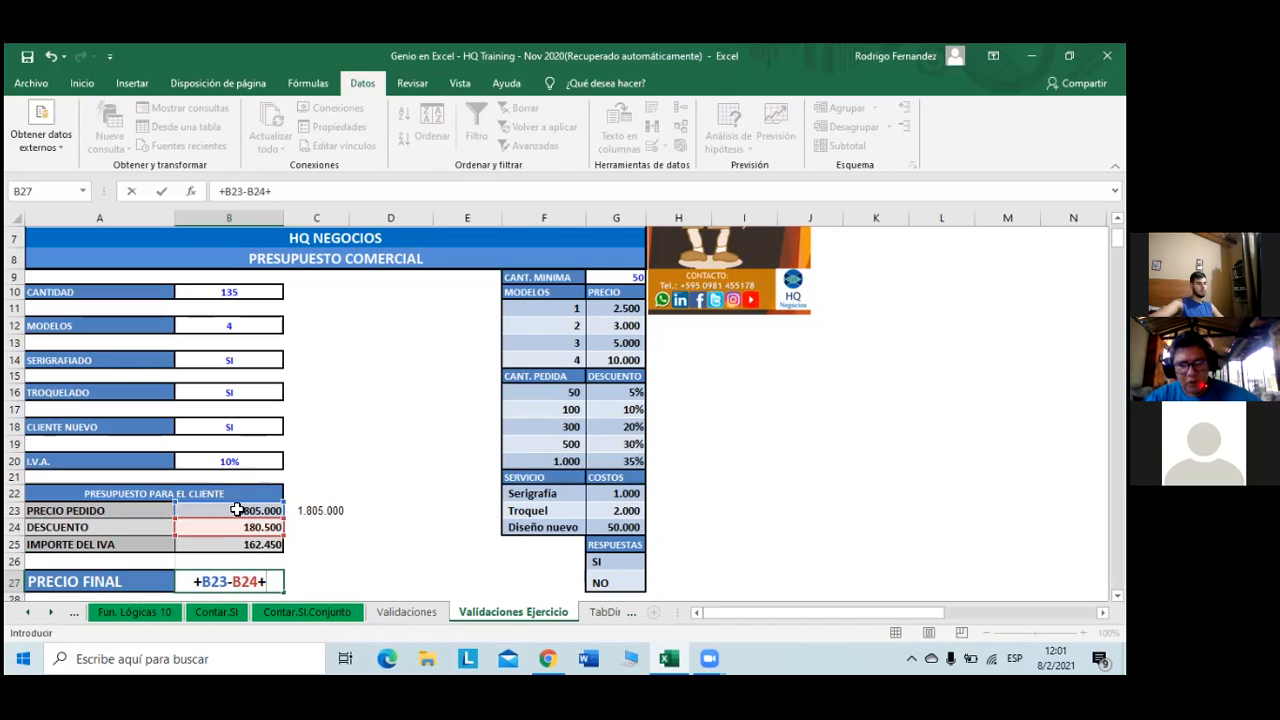
{"action": "left_click", "coordinate": [252, 545]}
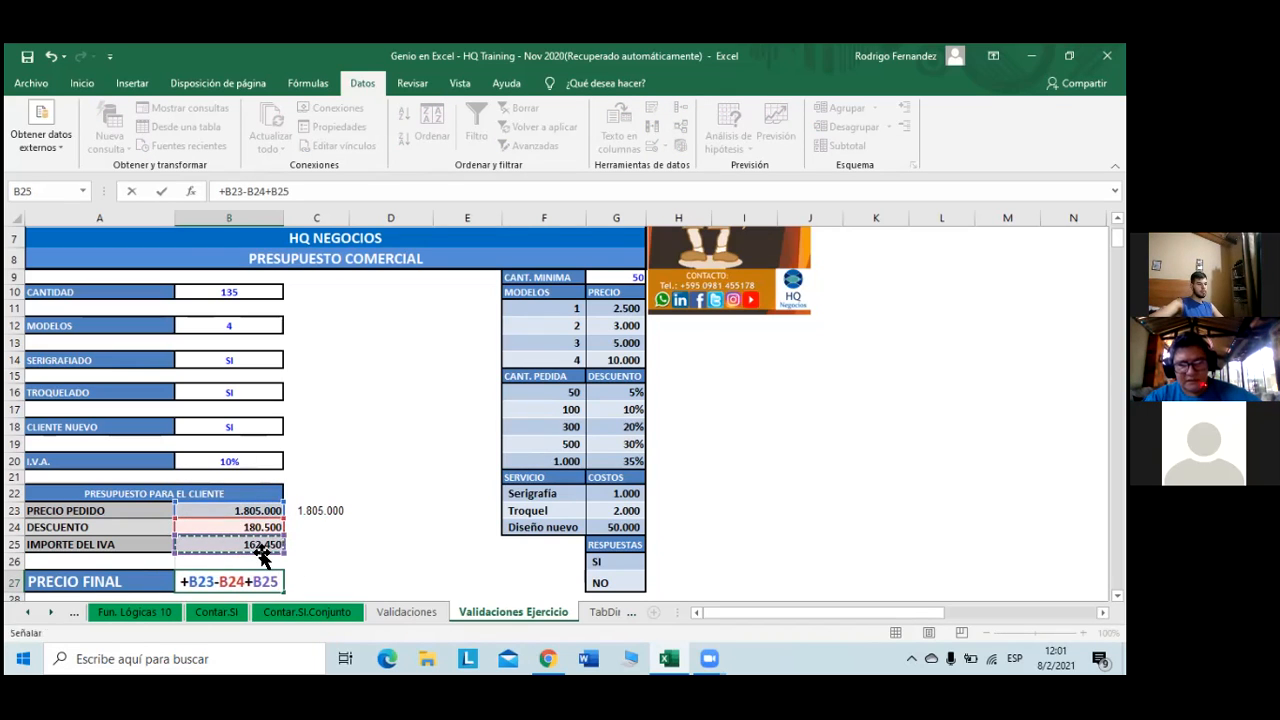
{"action": "key", "text": "Return"}
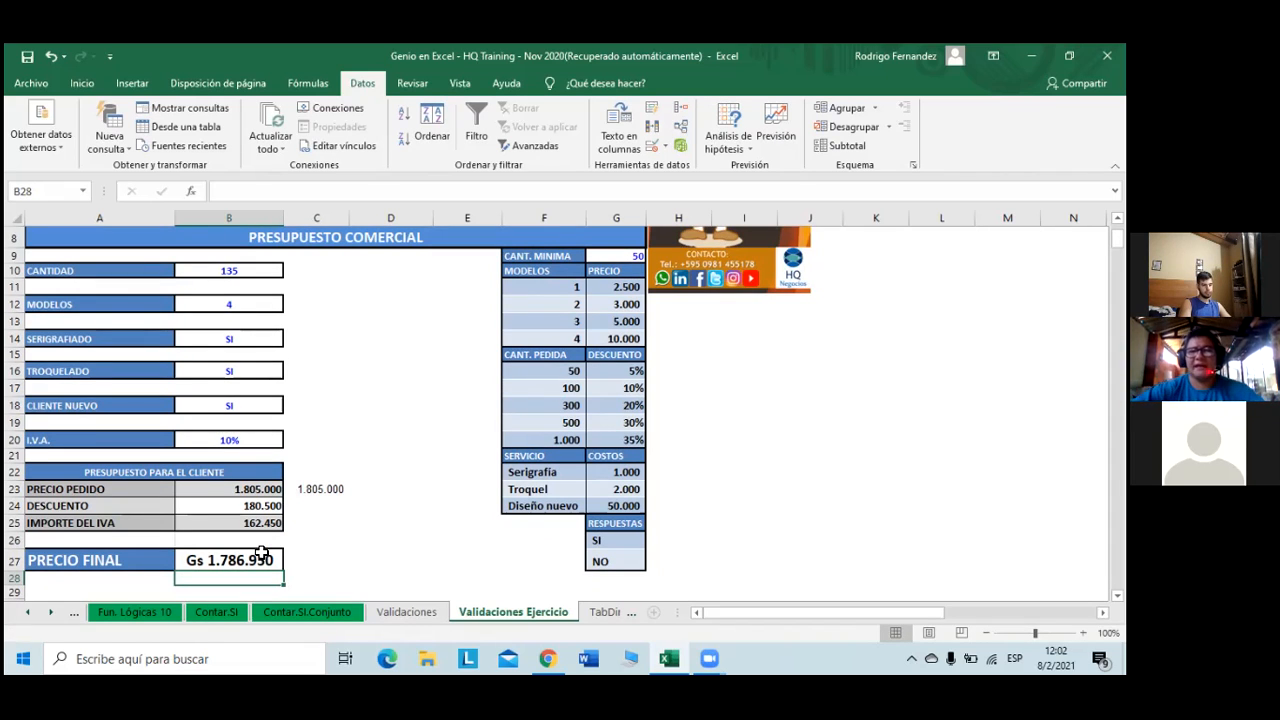
- Protect the Validaciones Ejercicio sheet with the default options and no password
{"action": "left_click", "coordinate": [388, 310]}
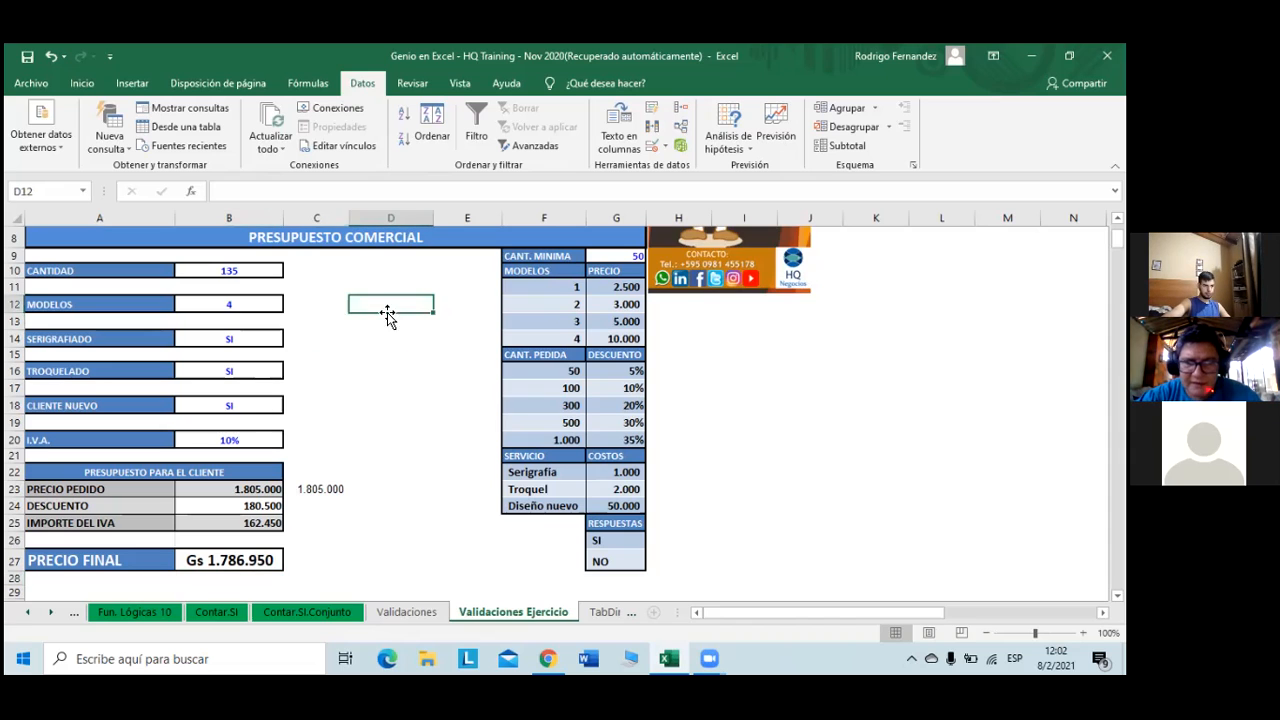
{"action": "left_click", "coordinate": [412, 83]}
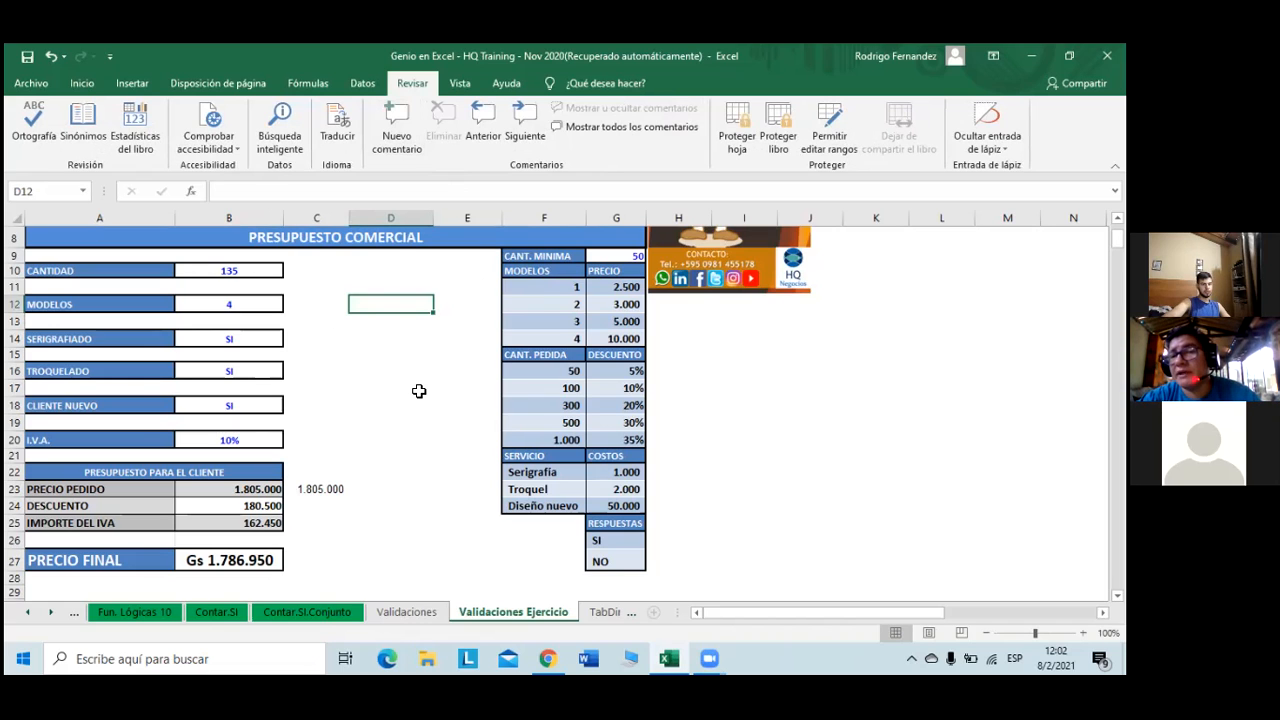
{"action": "left_click", "coordinate": [733, 140]}
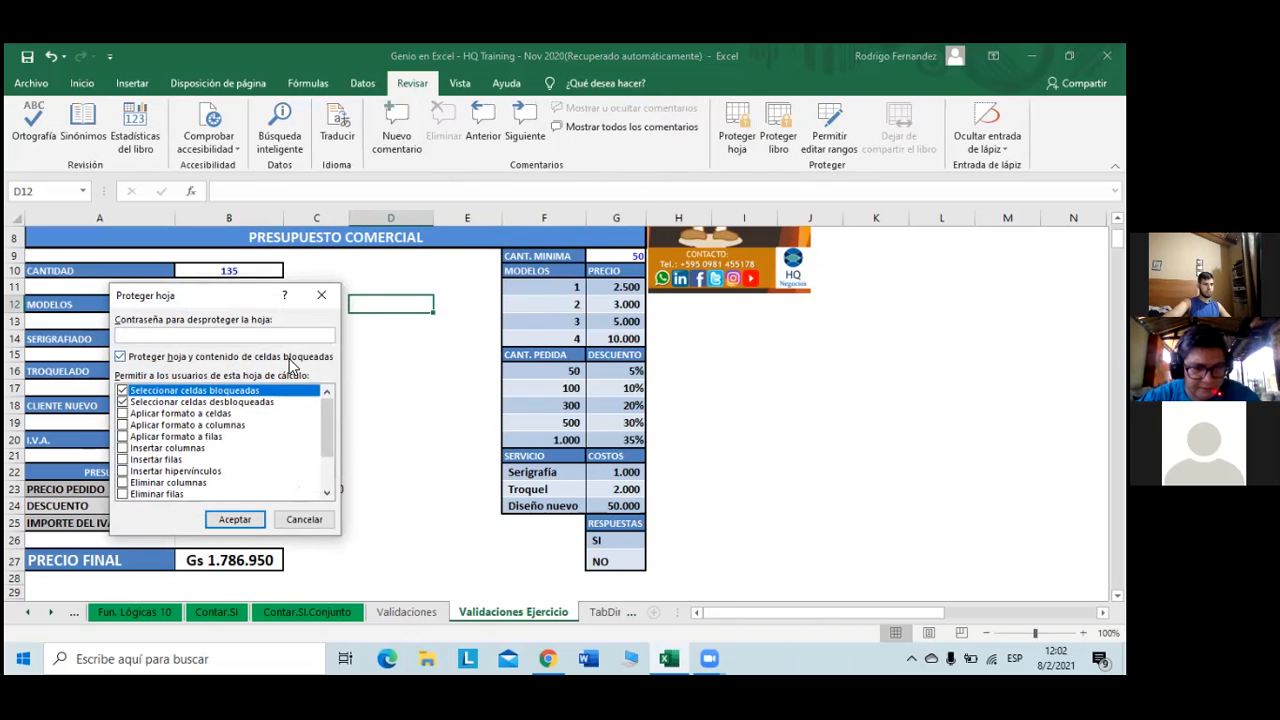
{"action": "left_click", "coordinate": [235, 519]}
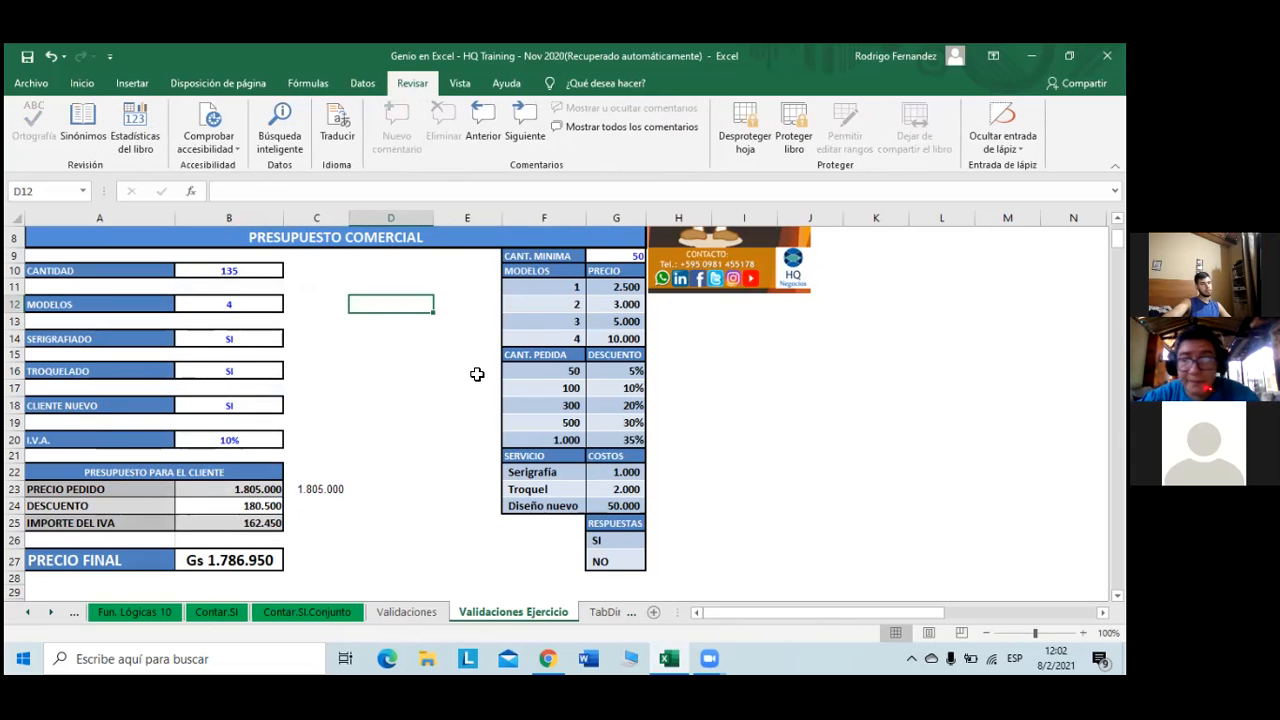
- Verify the formulas in B23, B24, B25 and B27 are hidden on the protected sheet
{"action": "left_click", "coordinate": [330, 322]}
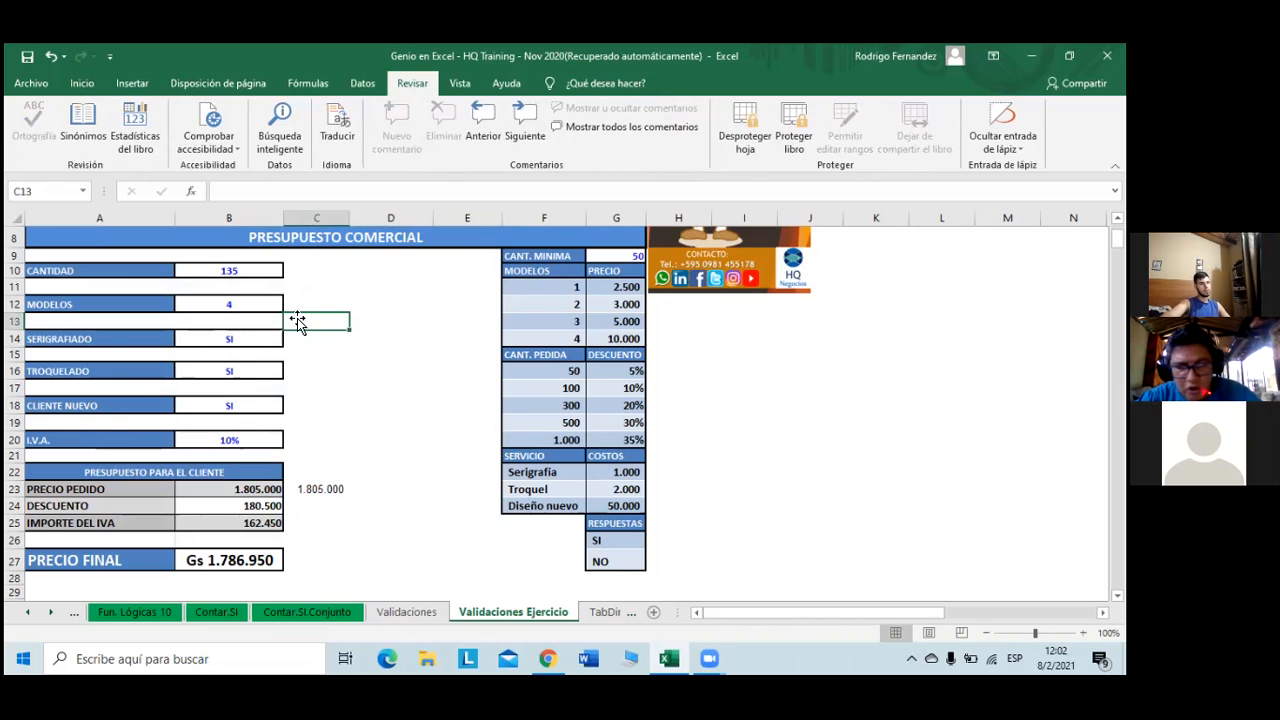
{"action": "left_click", "coordinate": [259, 492]}
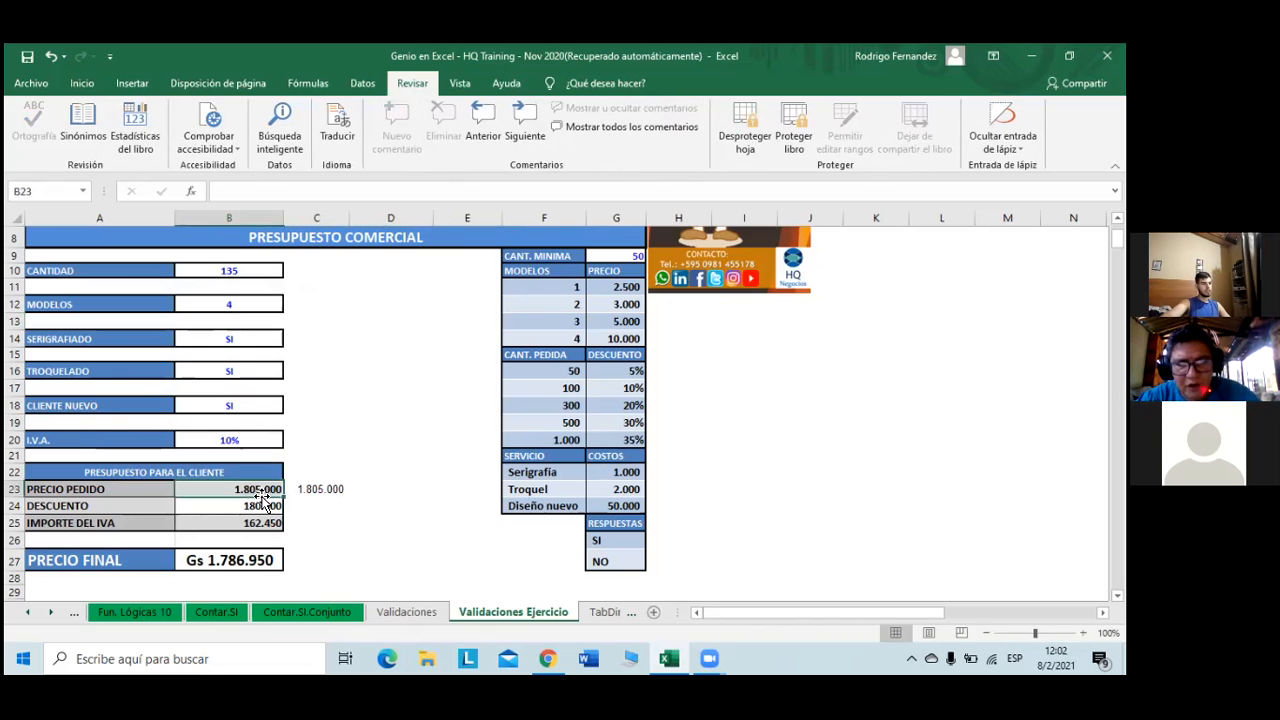
{"action": "left_click", "coordinate": [312, 495]}
{"action": "left_click", "coordinate": [275, 490]}
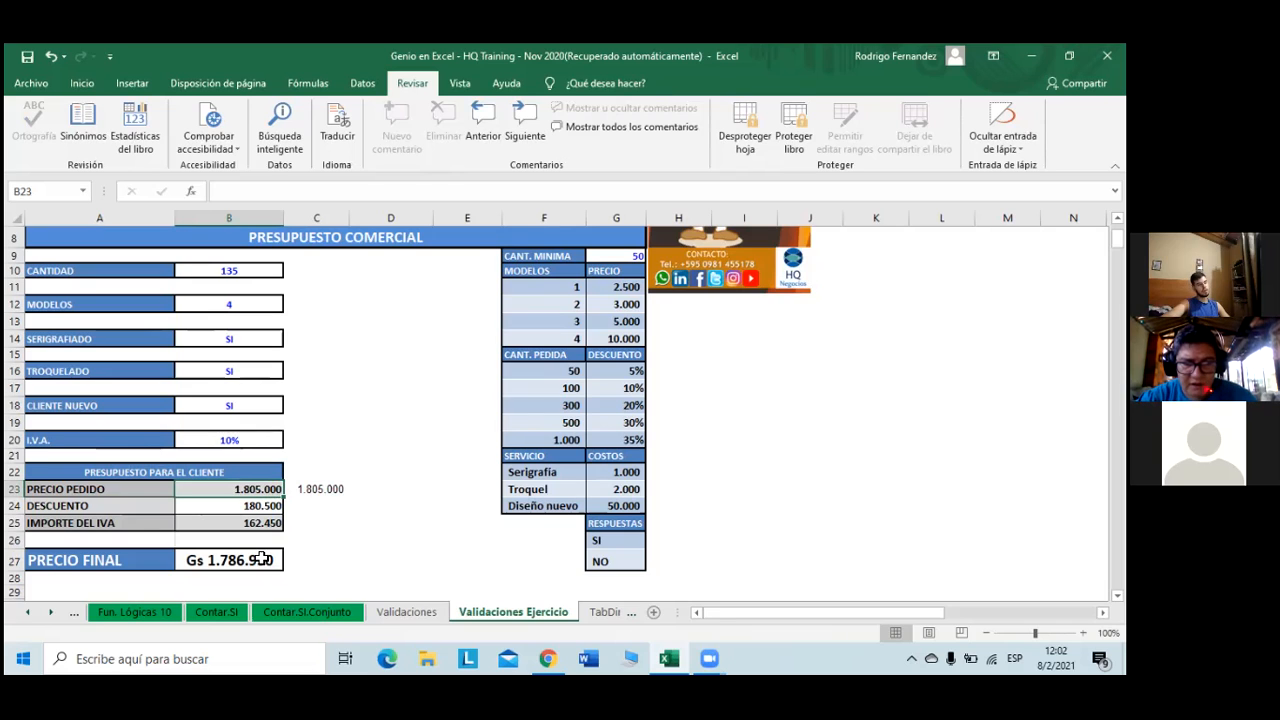
{"action": "left_click", "coordinate": [259, 555]}
{"action": "left_click", "coordinate": [260, 523]}
{"action": "left_click", "coordinate": [262, 506]}
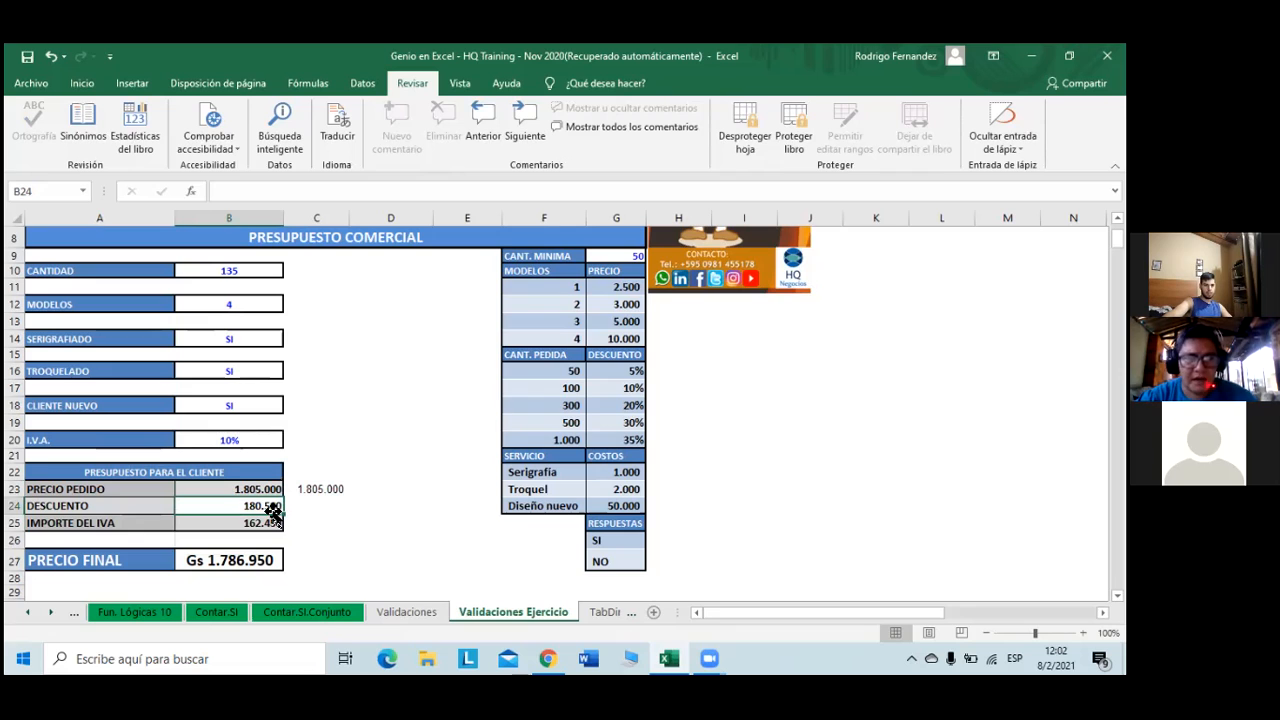
- Set CLIENTE NUEVO, TROQUELADO and SERIGRAFIADO to NO from their dropdowns
{"action": "left_click", "coordinate": [243, 443]}
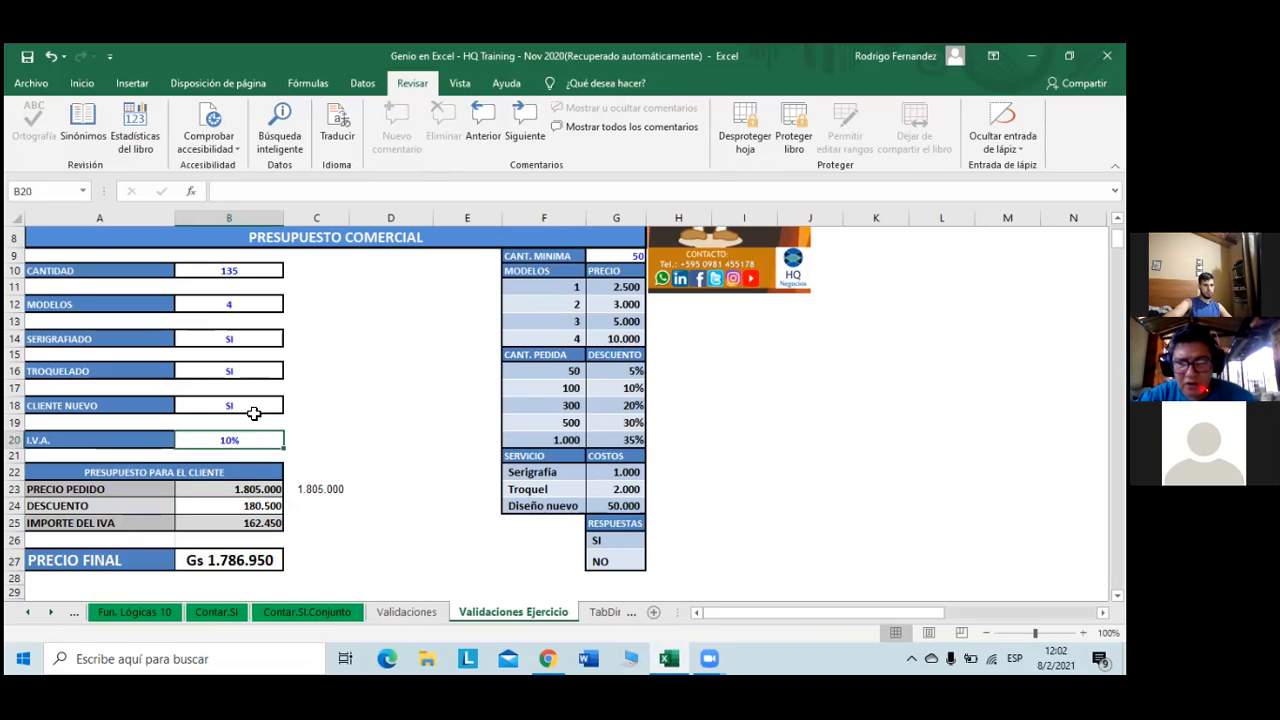
{"action": "left_click", "coordinate": [254, 406]}
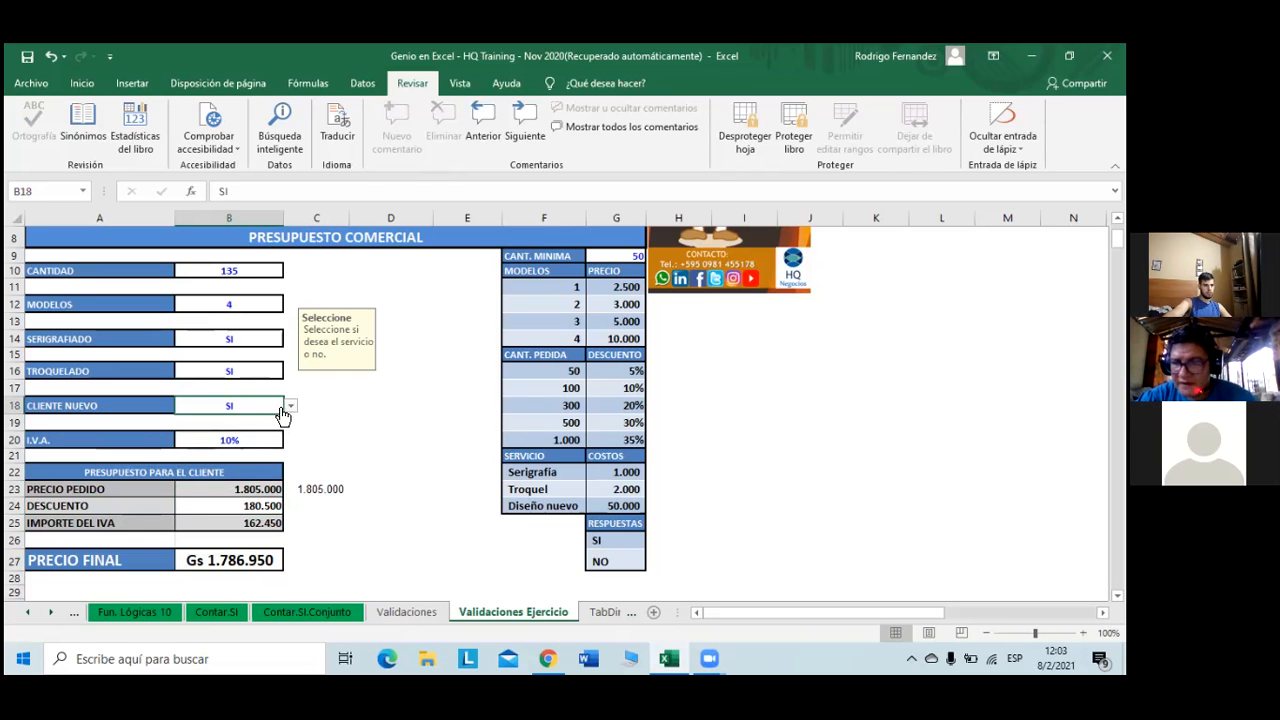
{"action": "left_click", "coordinate": [290, 406]}
{"action": "left_click", "coordinate": [280, 430]}
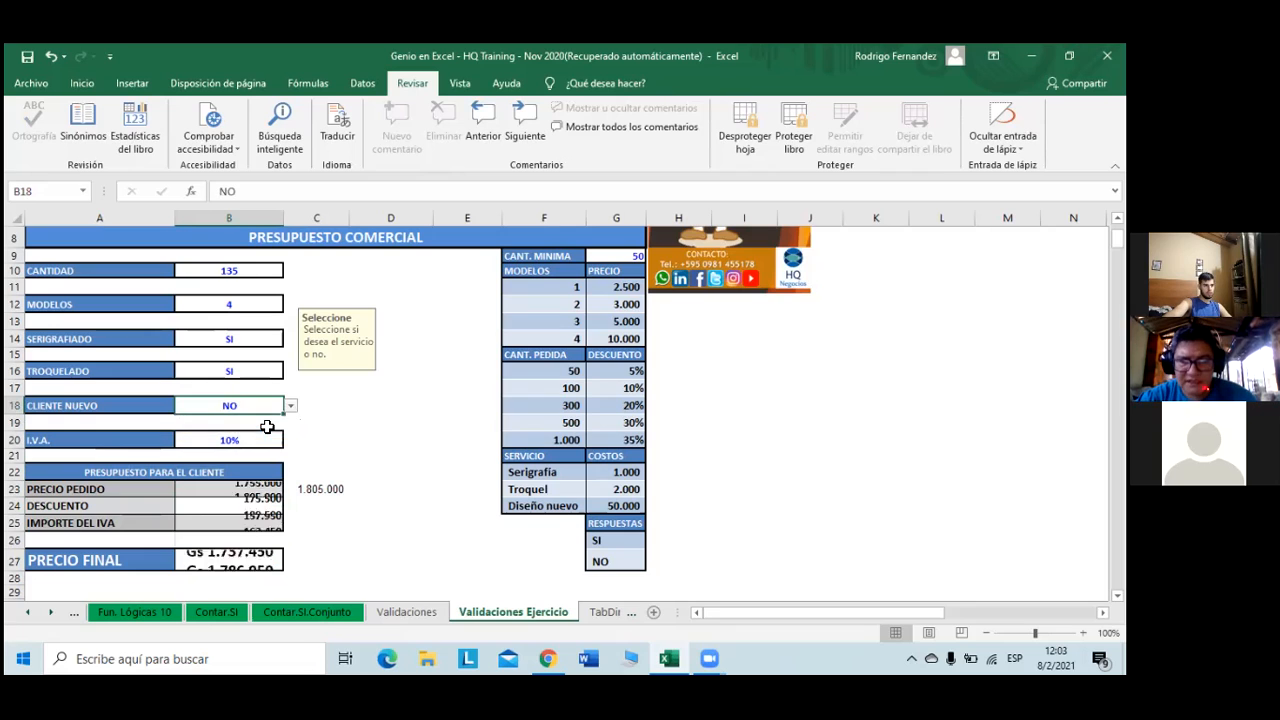
{"action": "left_click", "coordinate": [275, 372]}
{"action": "left_click", "coordinate": [290, 371]}
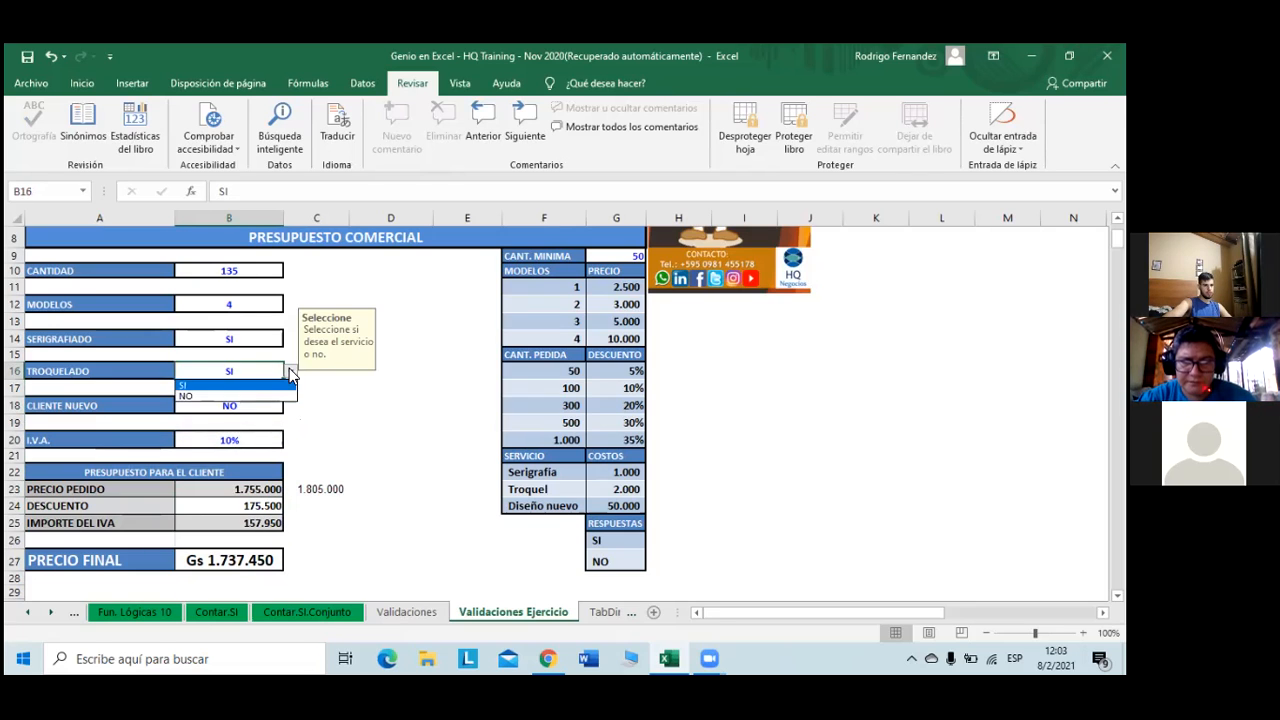
{"action": "left_click", "coordinate": [246, 401]}
{"action": "left_click", "coordinate": [255, 340]}
{"action": "left_click", "coordinate": [290, 339]}
{"action": "left_click", "coordinate": [266, 364]}
- Choose model 3 in MODELOS and change CANTIDAD from 135 to 300
{"action": "left_click", "coordinate": [274, 306]}
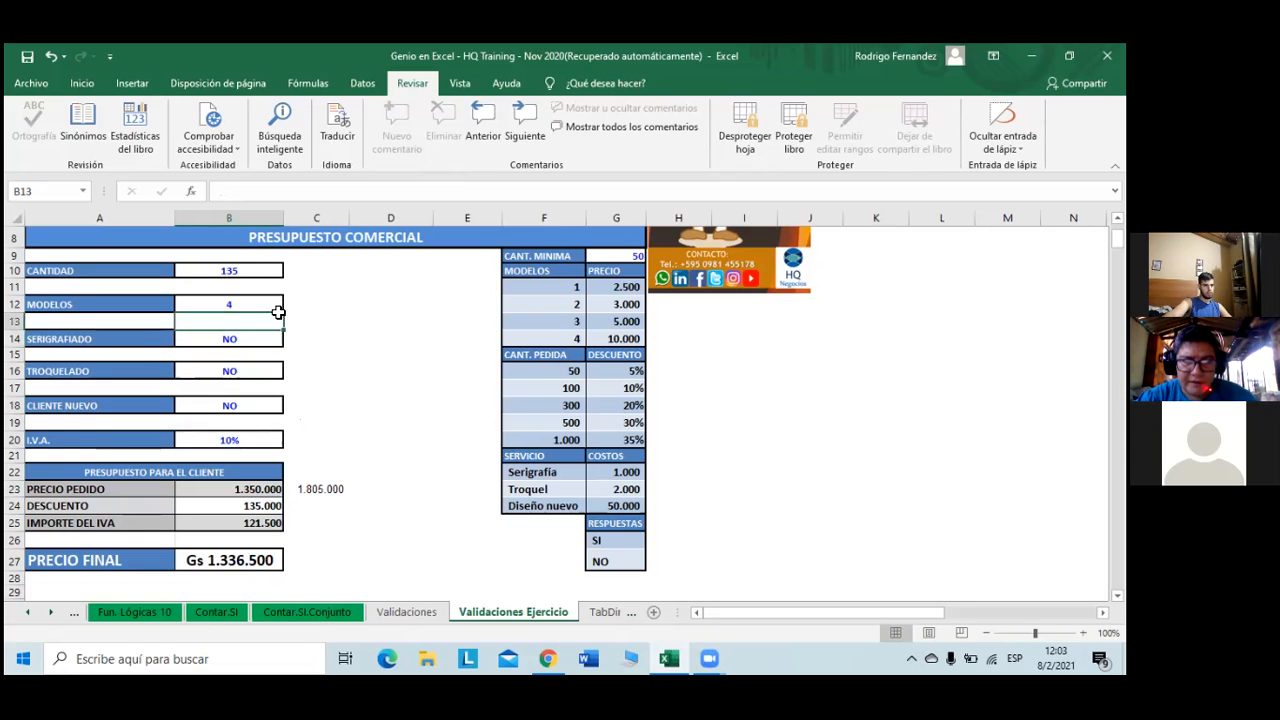
{"action": "left_click", "coordinate": [292, 307]}
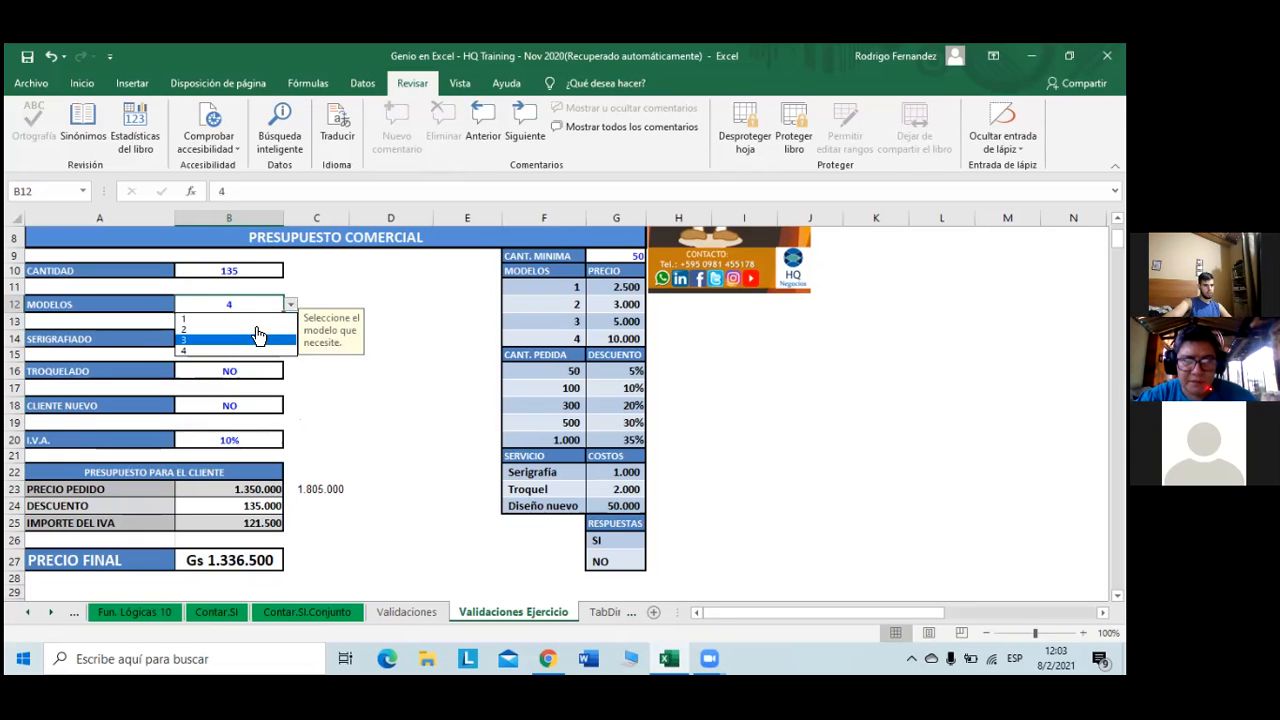
{"action": "left_click", "coordinate": [258, 341]}
{"action": "left_click", "coordinate": [249, 274]}
{"action": "double_click", "coordinate": [228, 191]}
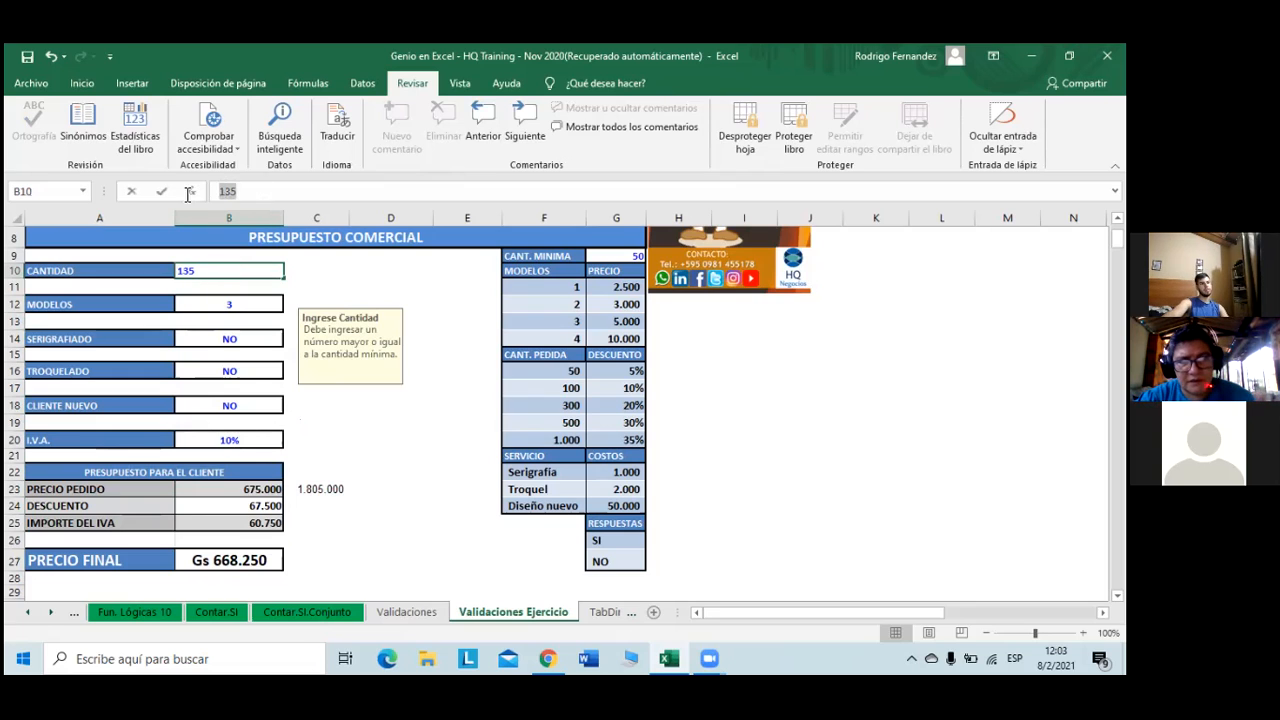
{"action": "type", "text": "1"}
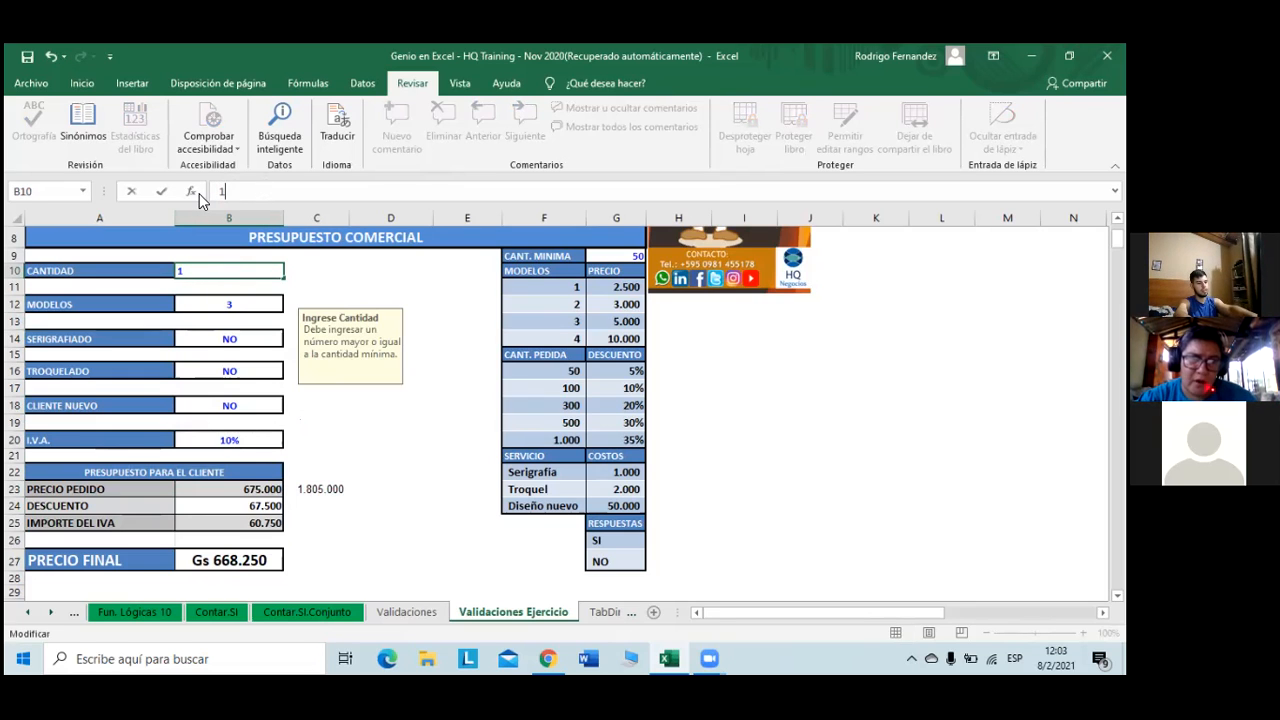
{"action": "type", "text": "00"}
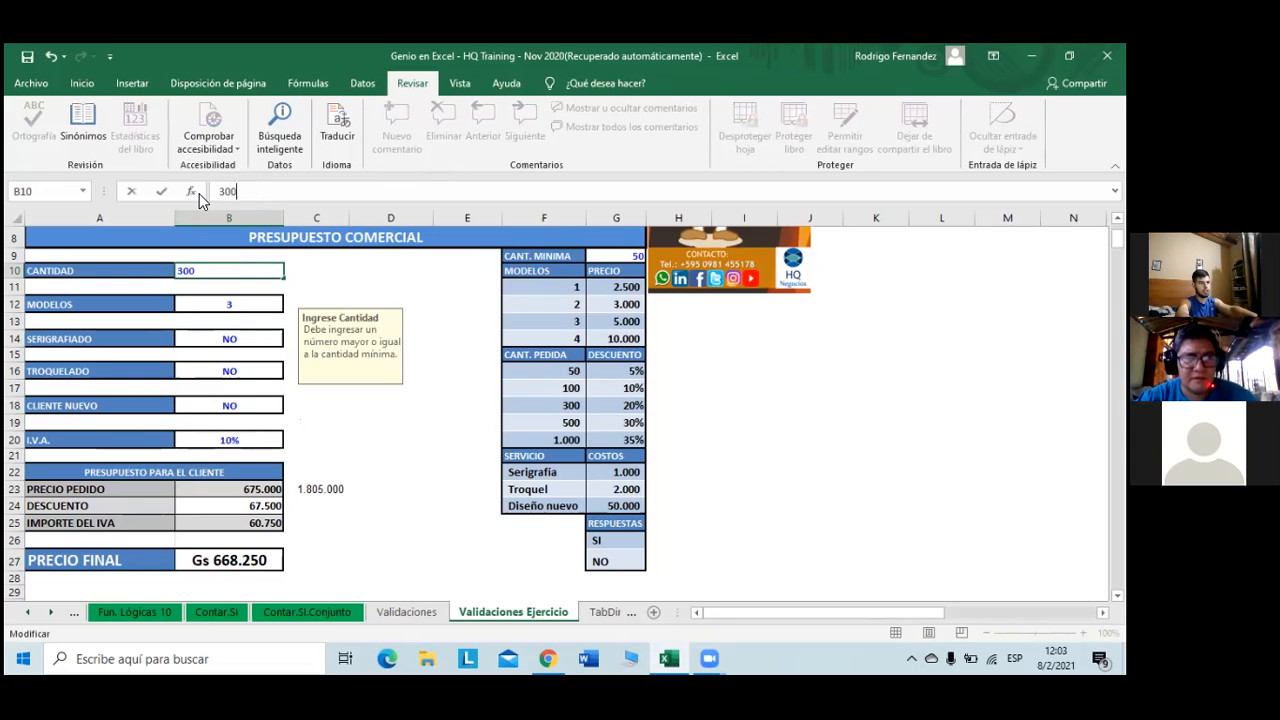
{"action": "key", "text": "Return"}
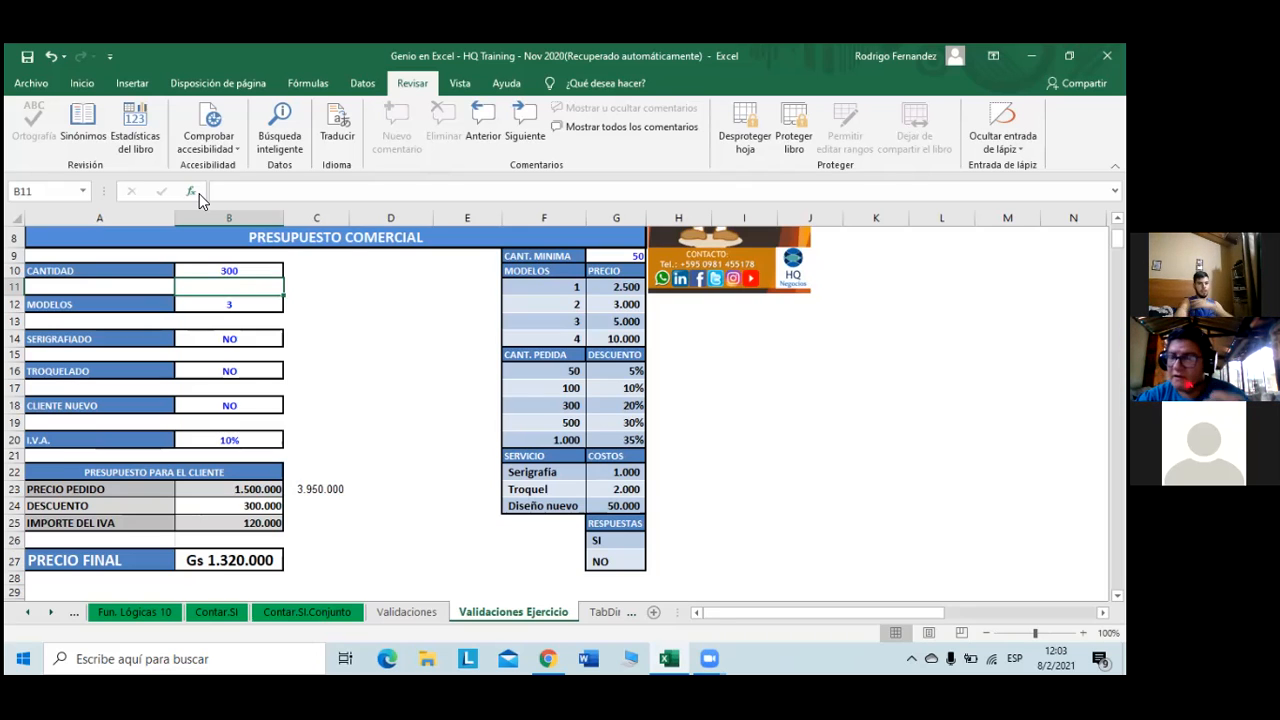
- Unprotect the sheet and confirm the PRECIO PEDIDO cell B23 is locked and hidden
{"action": "left_click", "coordinate": [759, 135]}
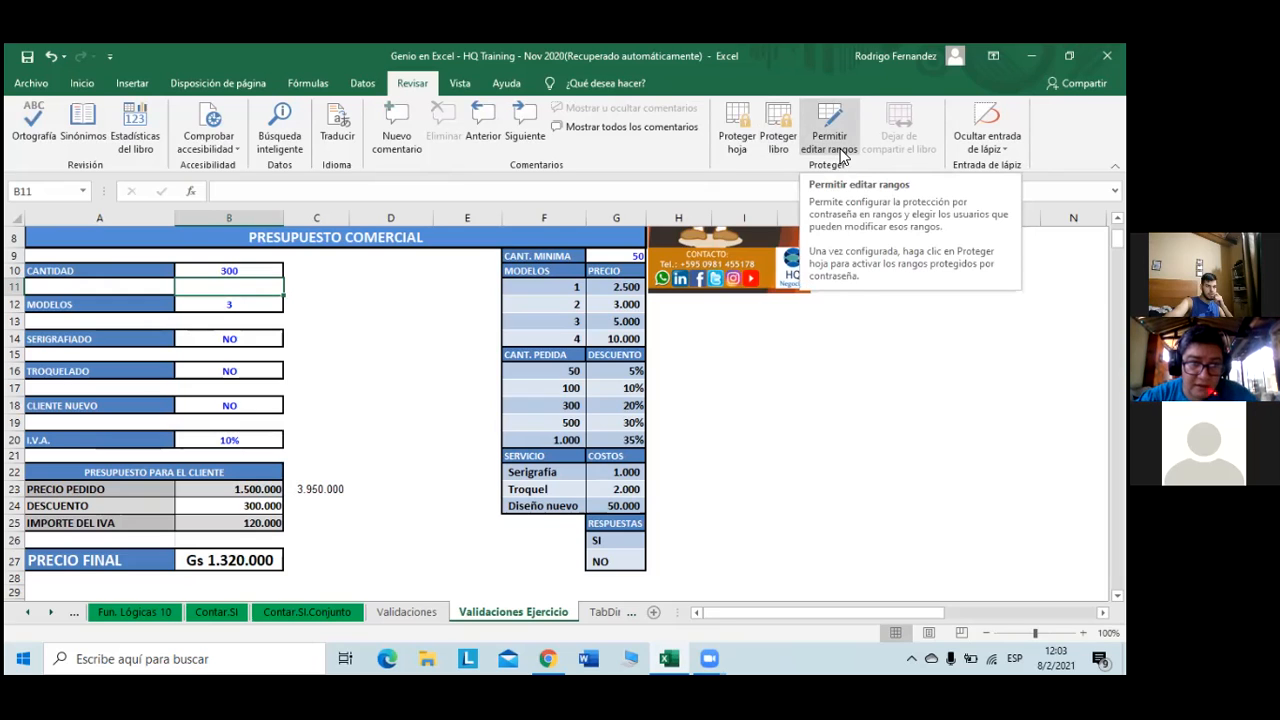
{"action": "left_click", "coordinate": [456, 320]}
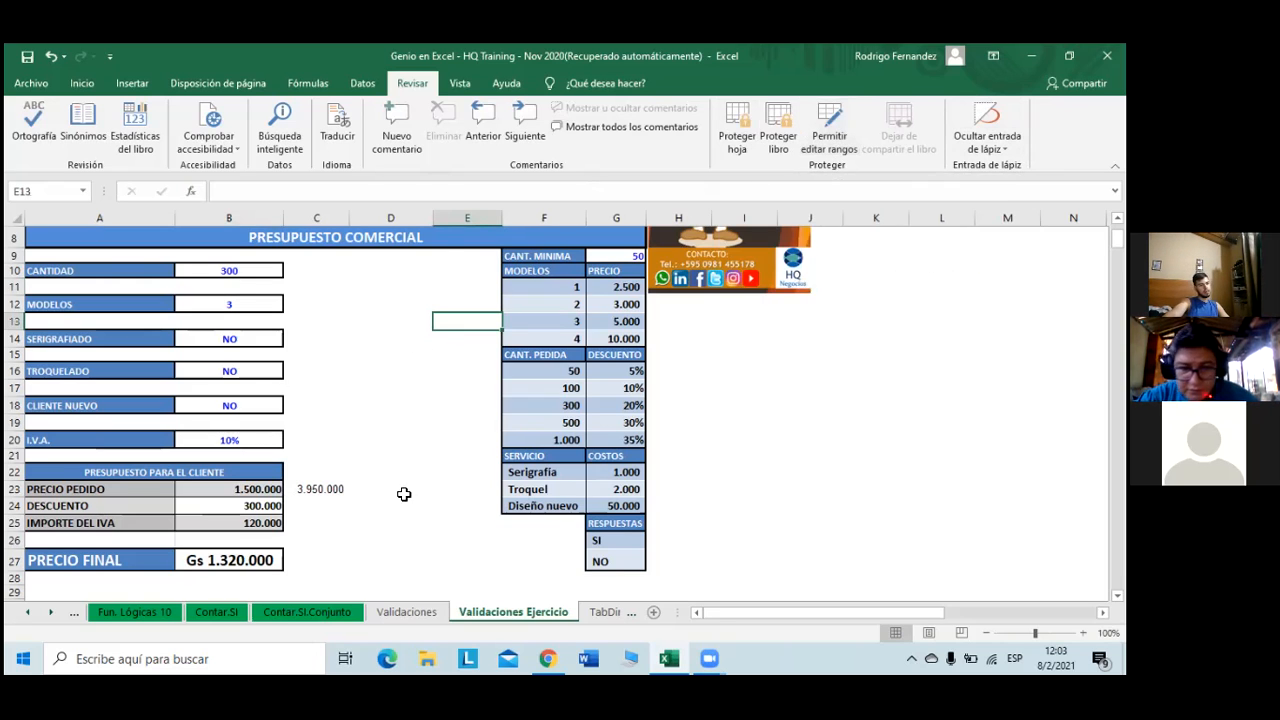
{"action": "left_click", "coordinate": [263, 486]}
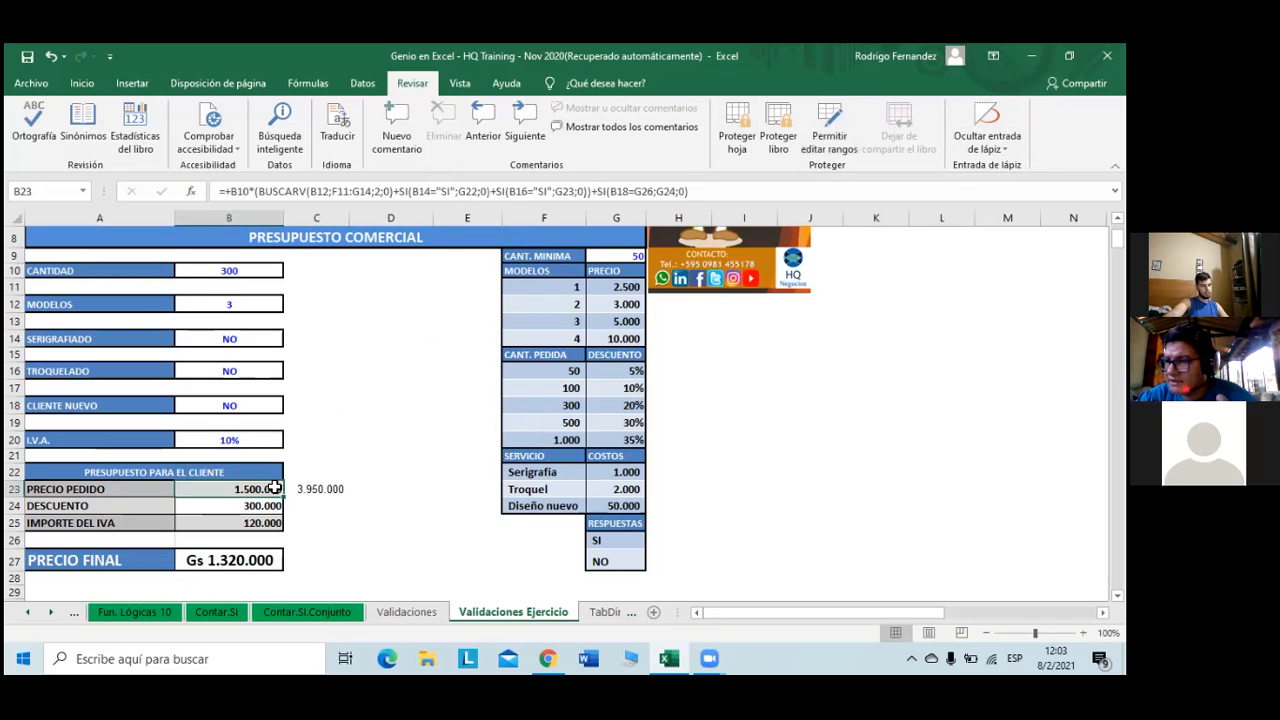
{"action": "right_click", "coordinate": [262, 491]}
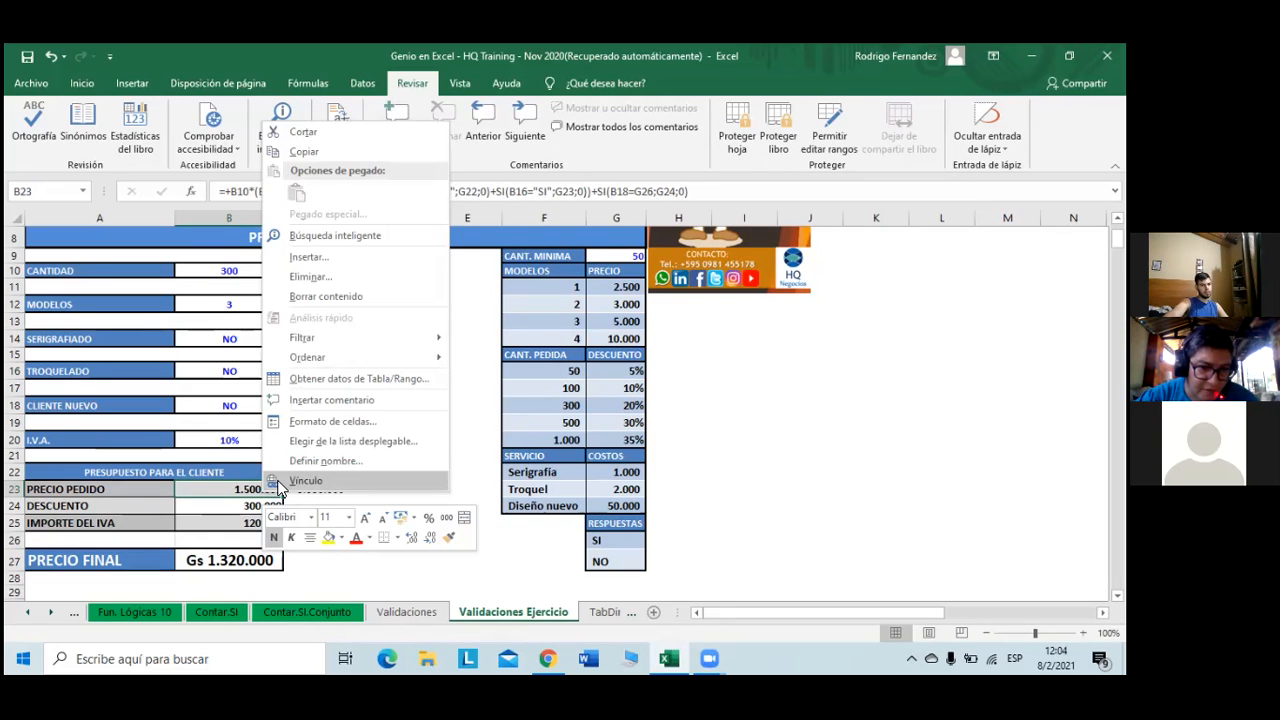
{"action": "left_click", "coordinate": [390, 423]}
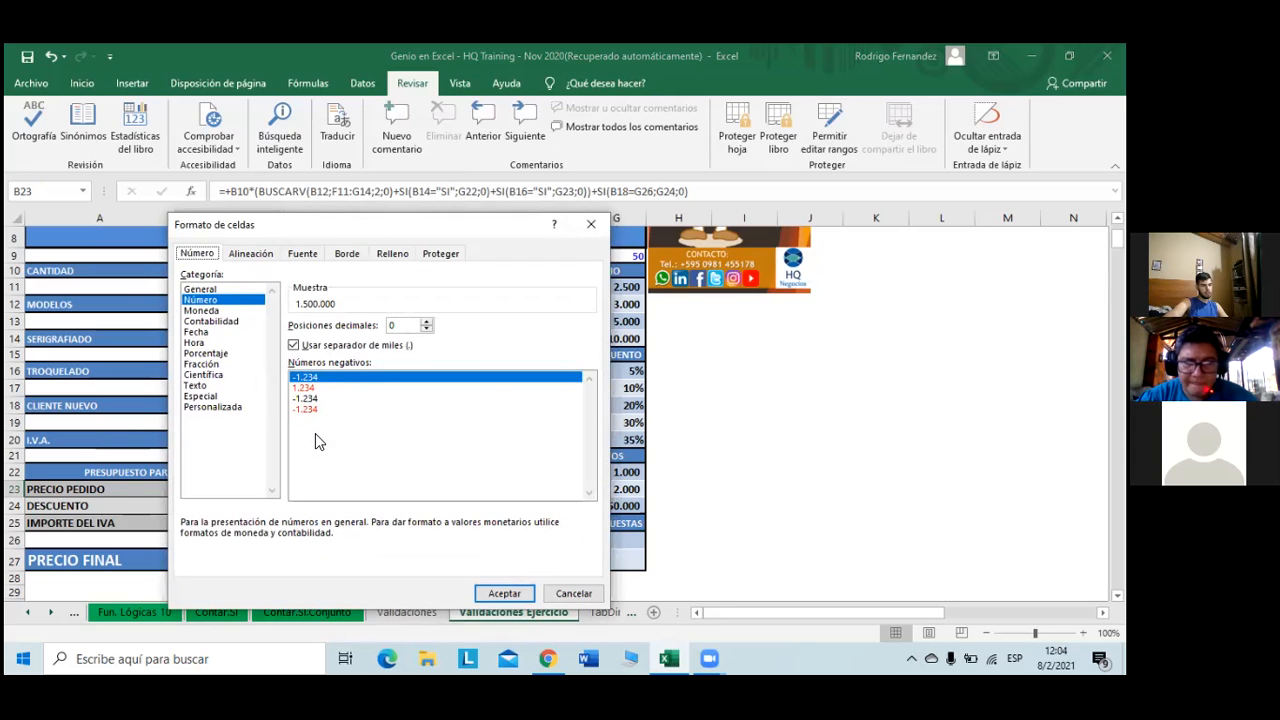
{"action": "left_click", "coordinate": [440, 254]}
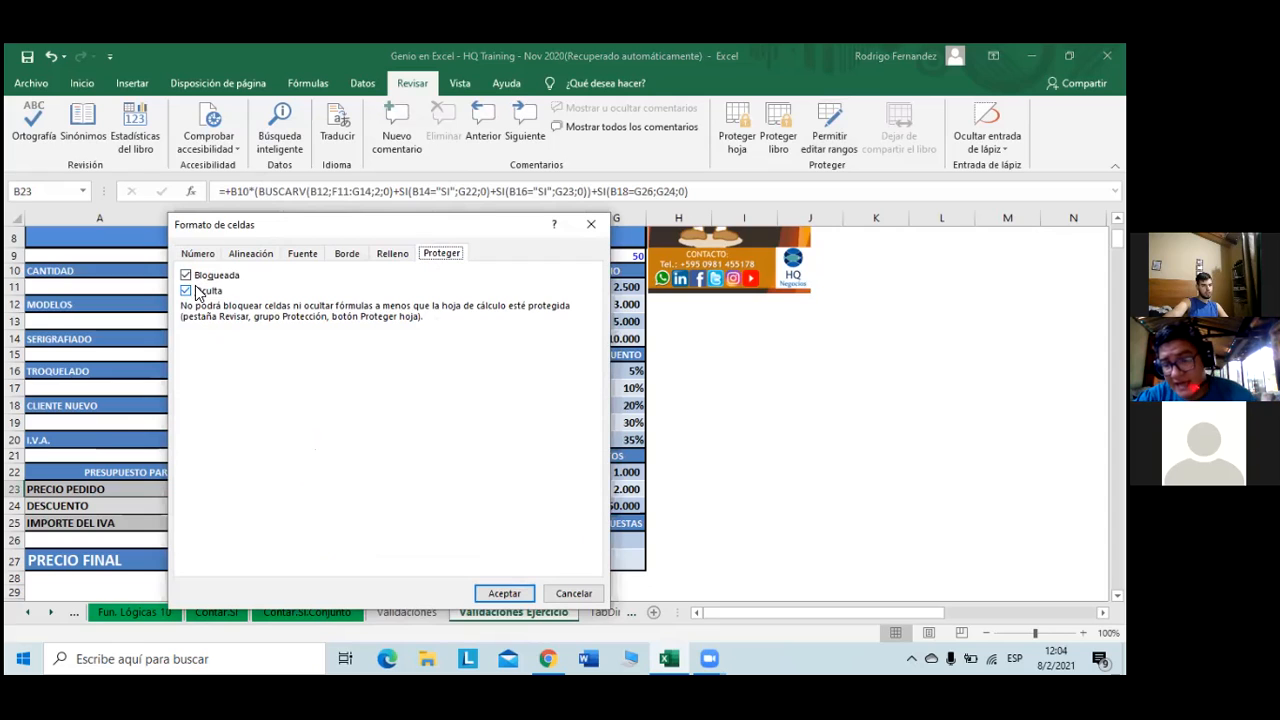
{"action": "left_click", "coordinate": [505, 594]}
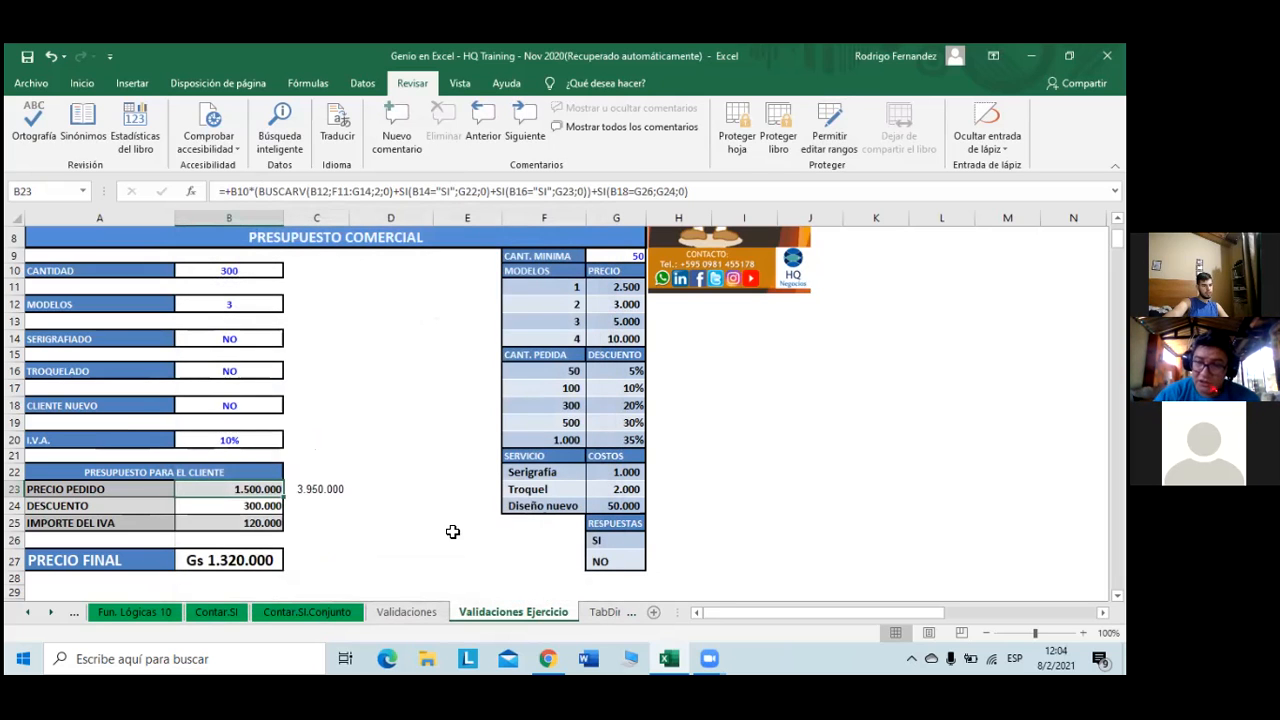
- Check that CANTIDAD B10 stays unlocked and the IVA cell B25 is locked and hidden
{"action": "right_click", "coordinate": [246, 274]}
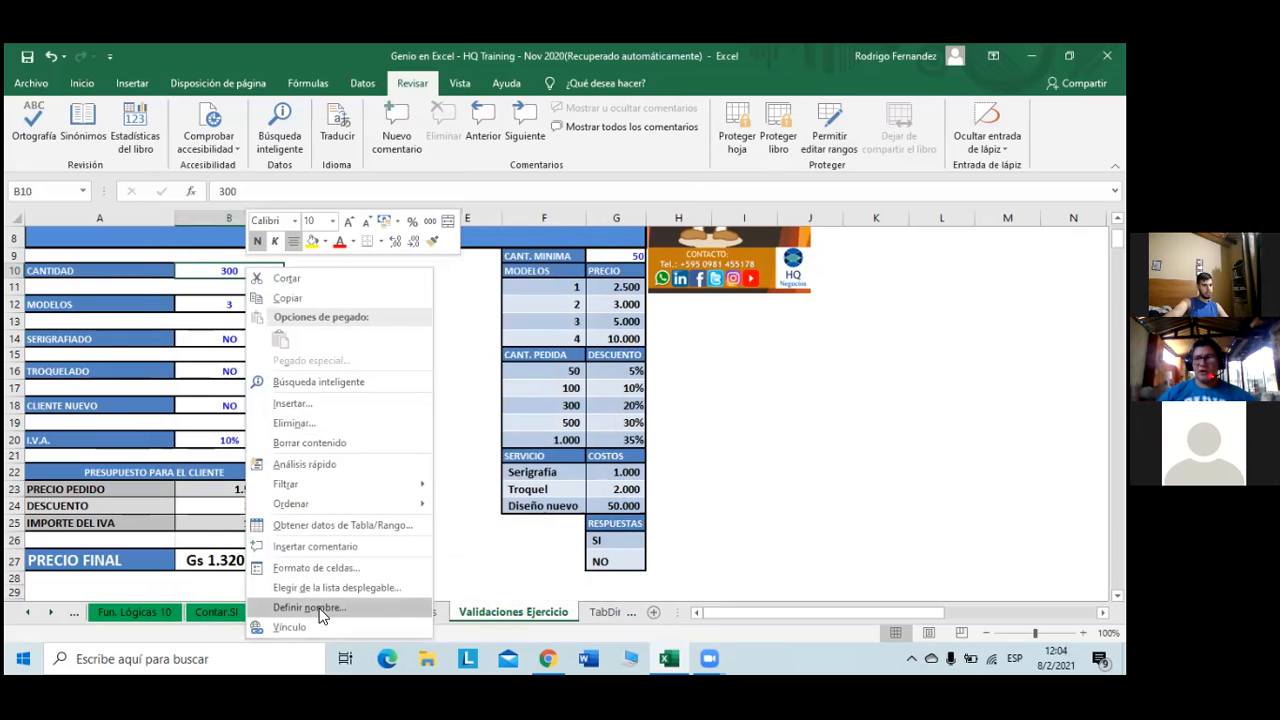
{"action": "left_click", "coordinate": [335, 568]}
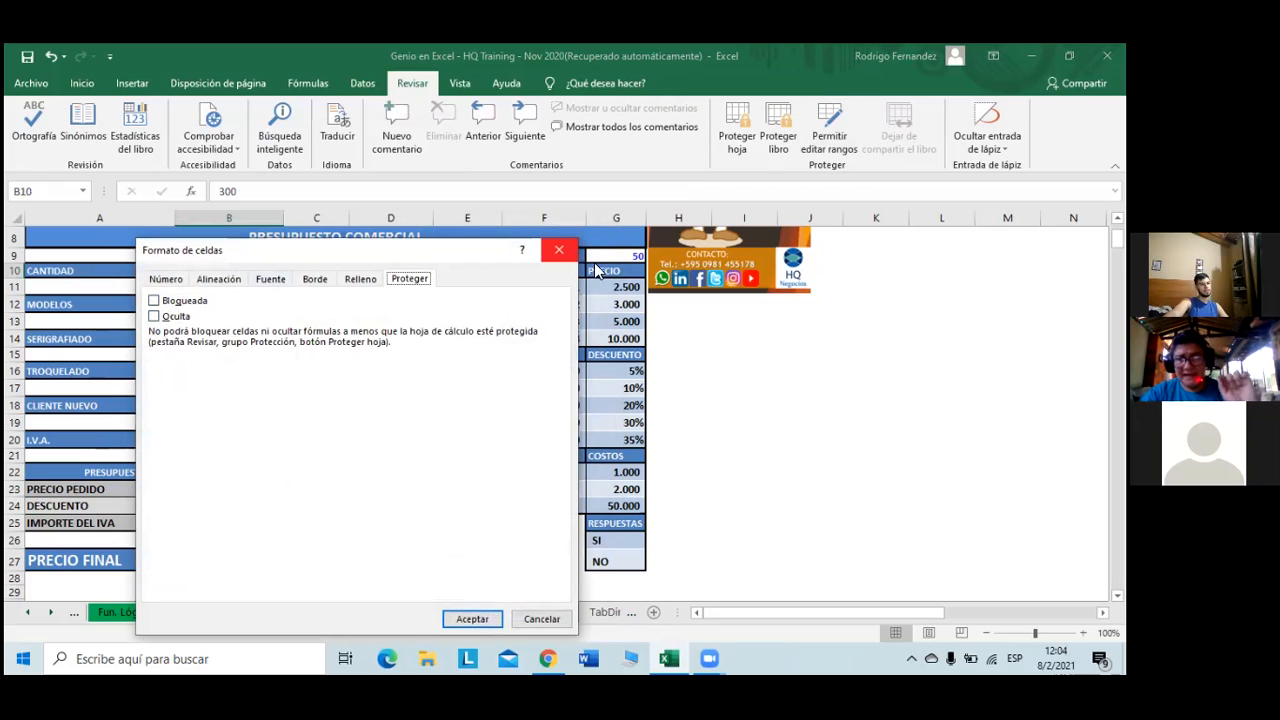
{"action": "left_click", "coordinate": [480, 616]}
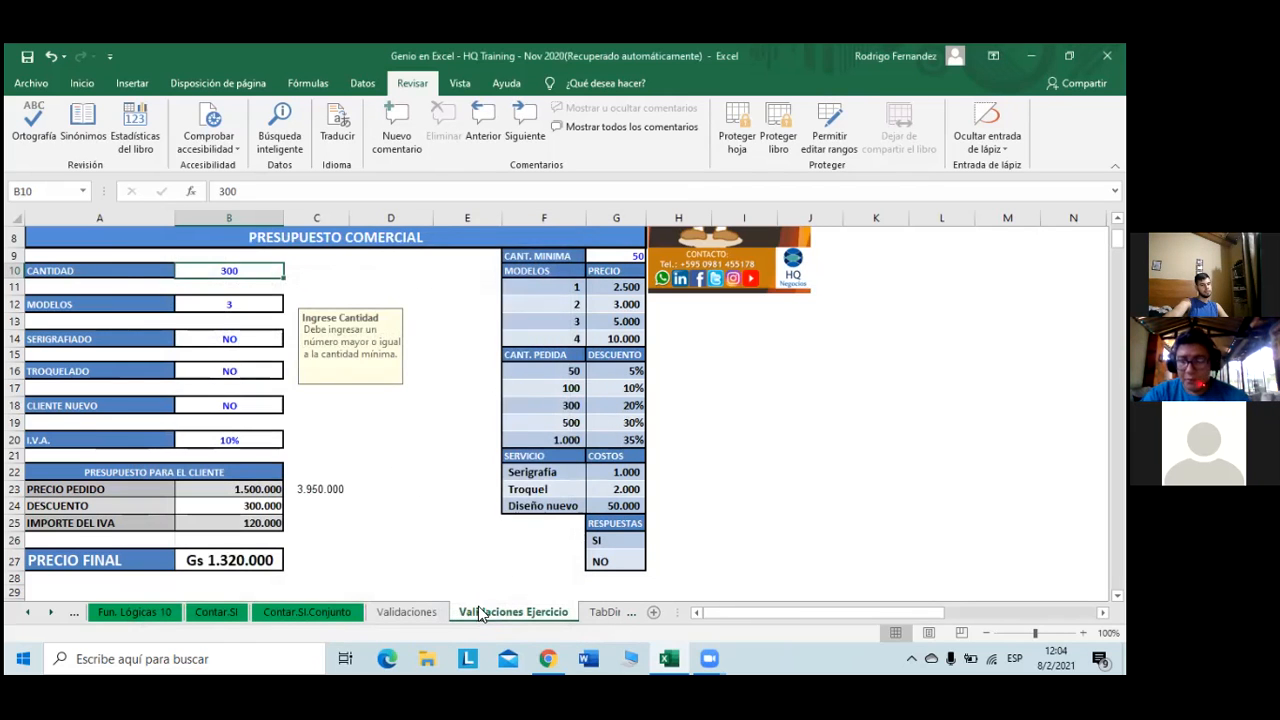
{"action": "right_click", "coordinate": [265, 522]}
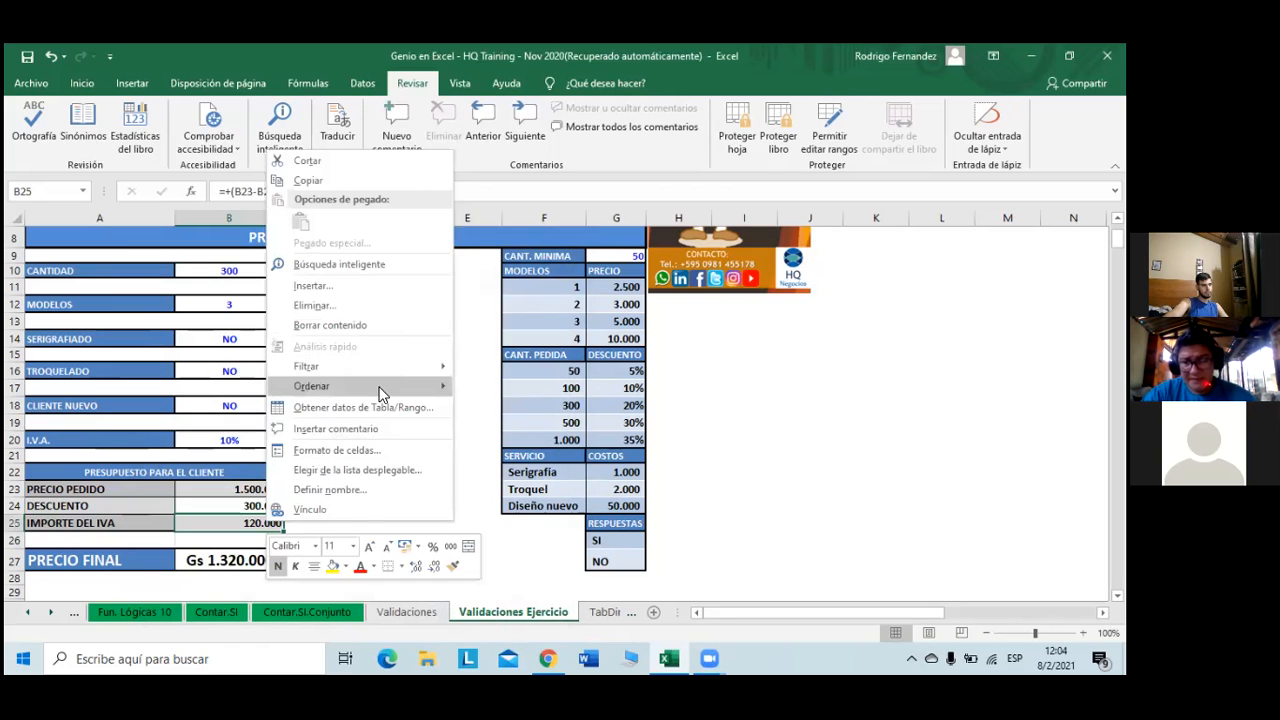
{"action": "left_click", "coordinate": [371, 454]}
{"action": "left_click", "coordinate": [423, 278]}
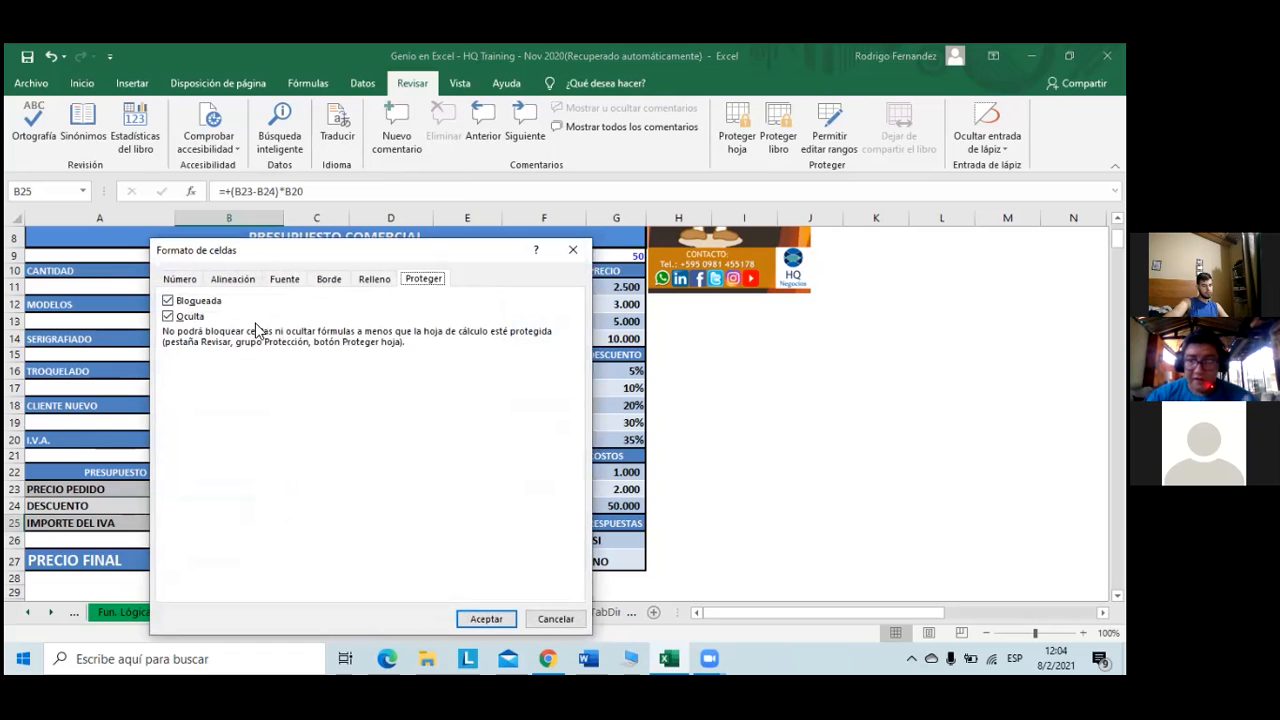
{"action": "left_click", "coordinate": [573, 249]}
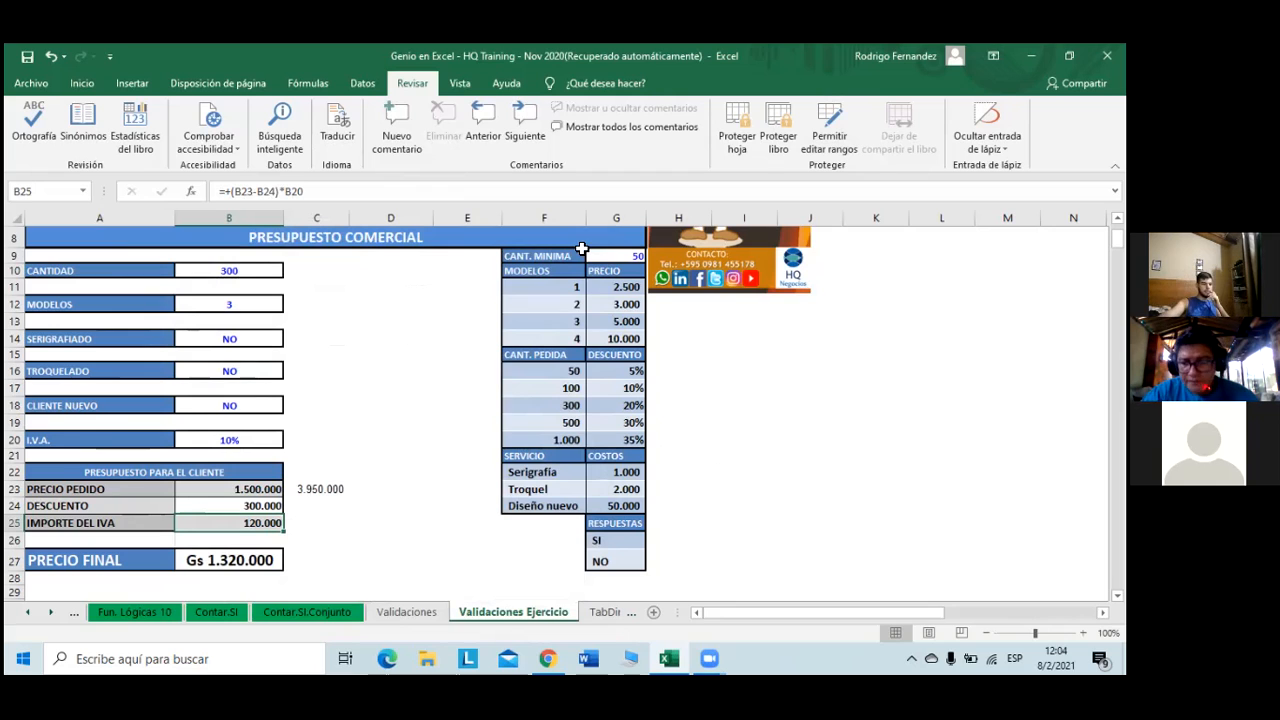
- Colour the Validaciones and Validaciones Ejercicio tabs green, then show the TabDin1 sheet
{"action": "right_click", "coordinate": [443, 613]}
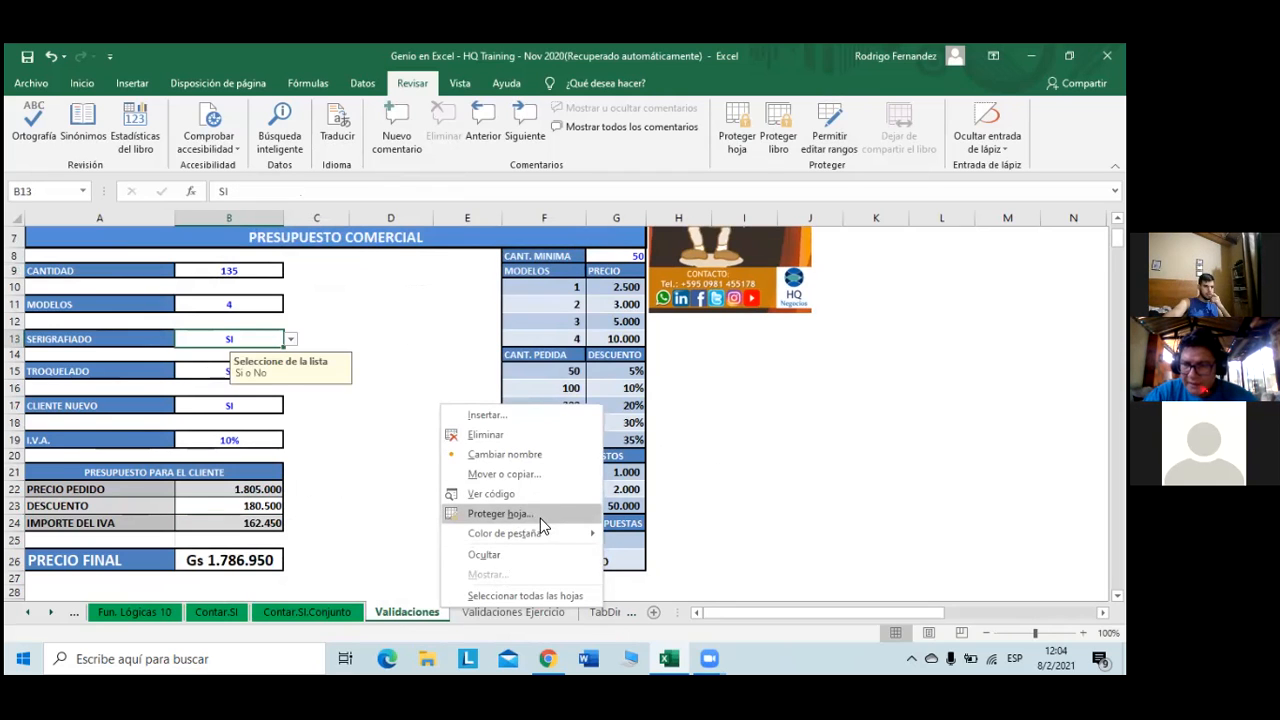
{"action": "mouse_move", "coordinate": [548, 538]}
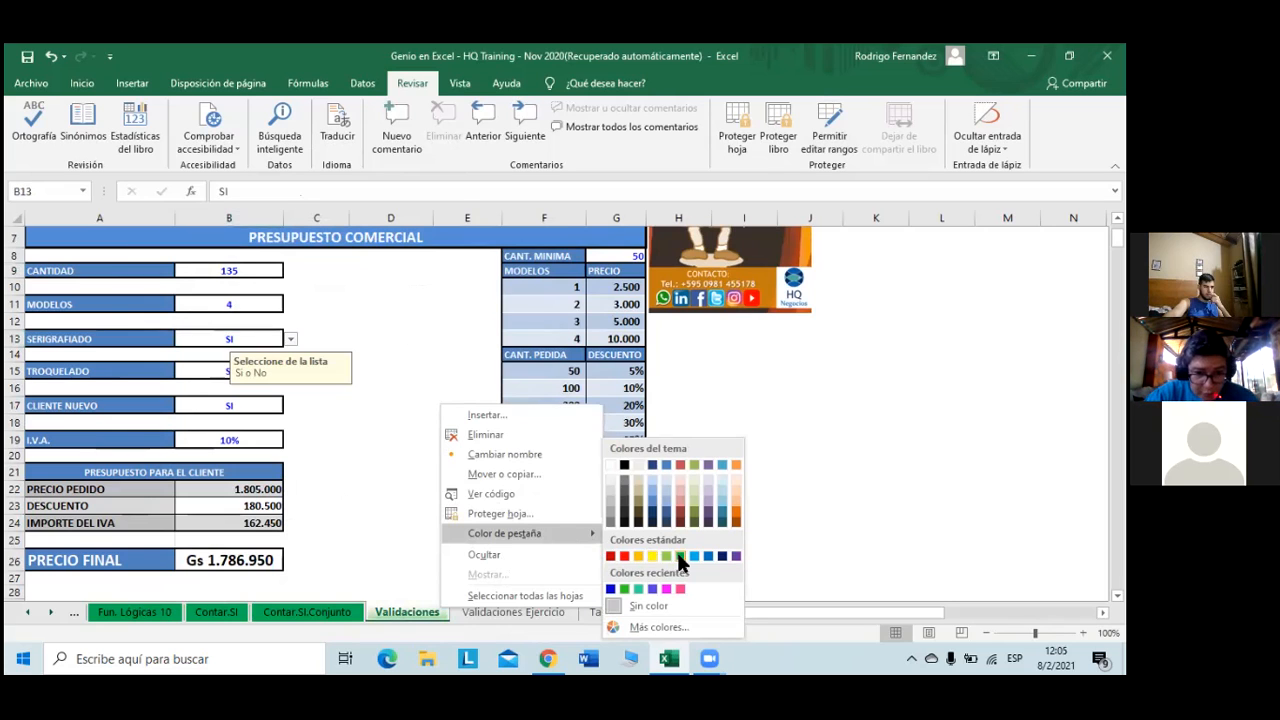
{"action": "left_click", "coordinate": [677, 555]}
{"action": "right_click", "coordinate": [520, 612]}
{"action": "mouse_move", "coordinate": [594, 549]}
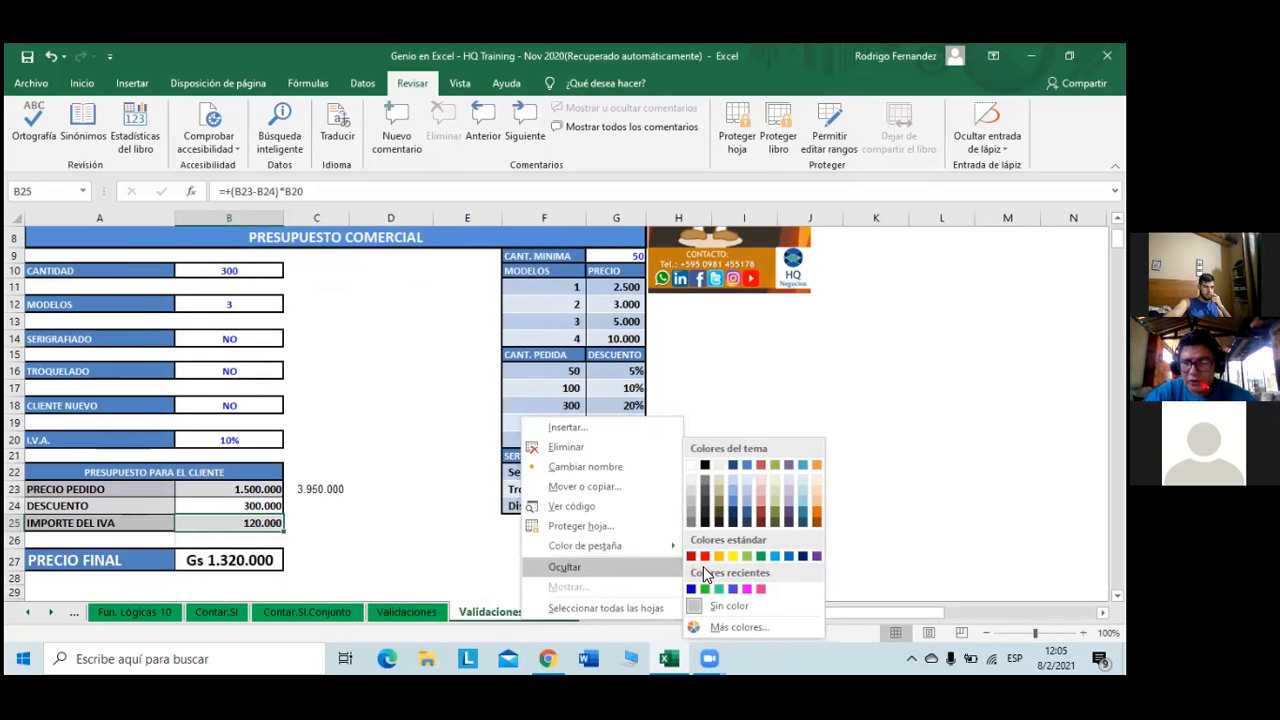
{"action": "left_click", "coordinate": [762, 557]}
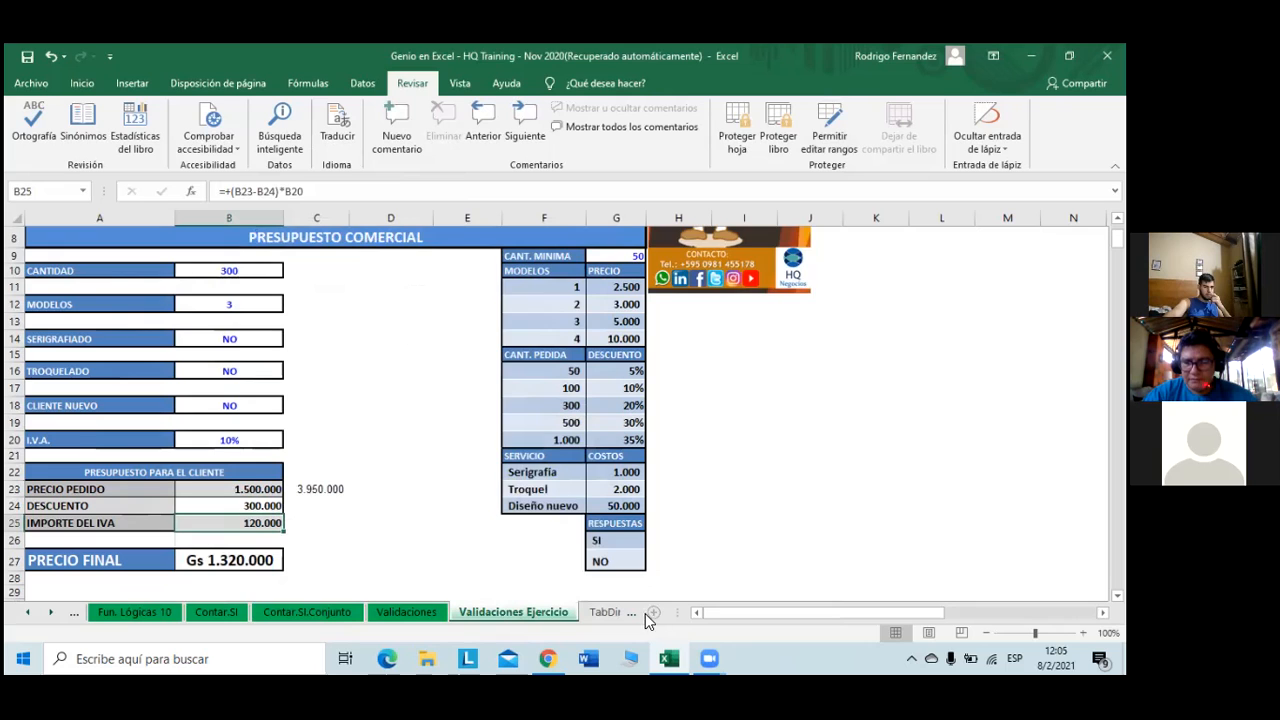
{"action": "left_click", "coordinate": [636, 612]}
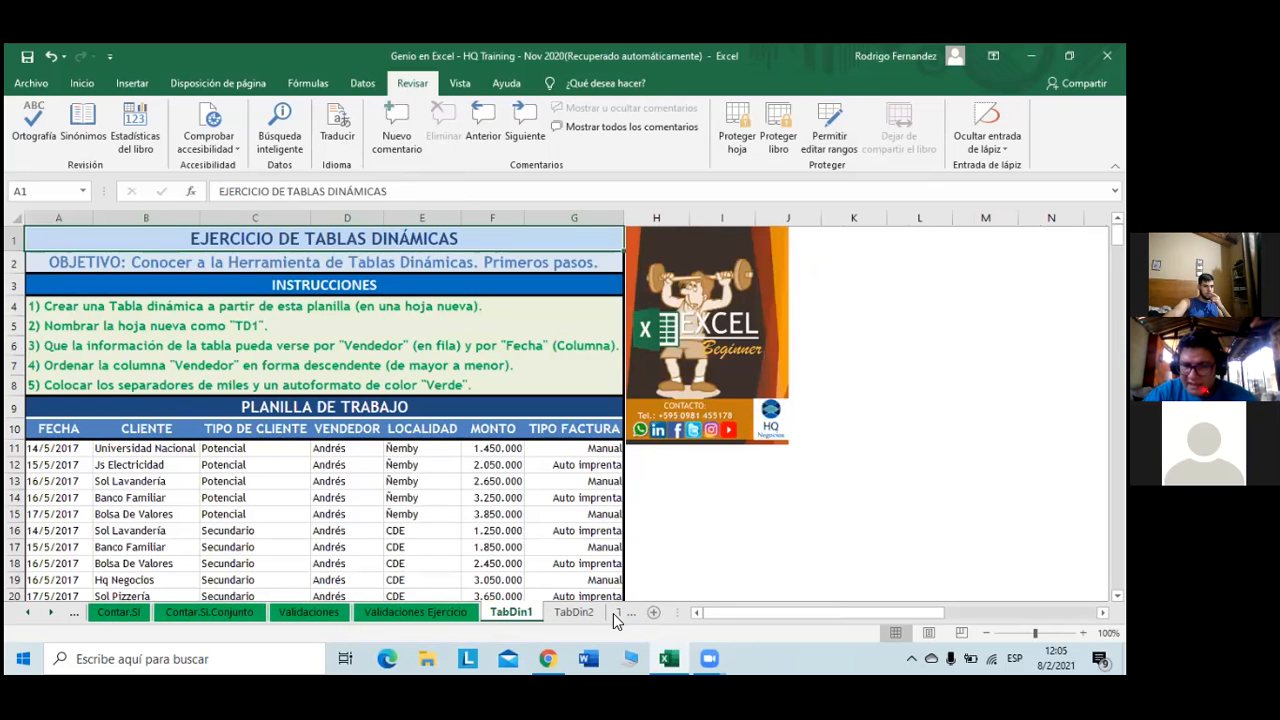